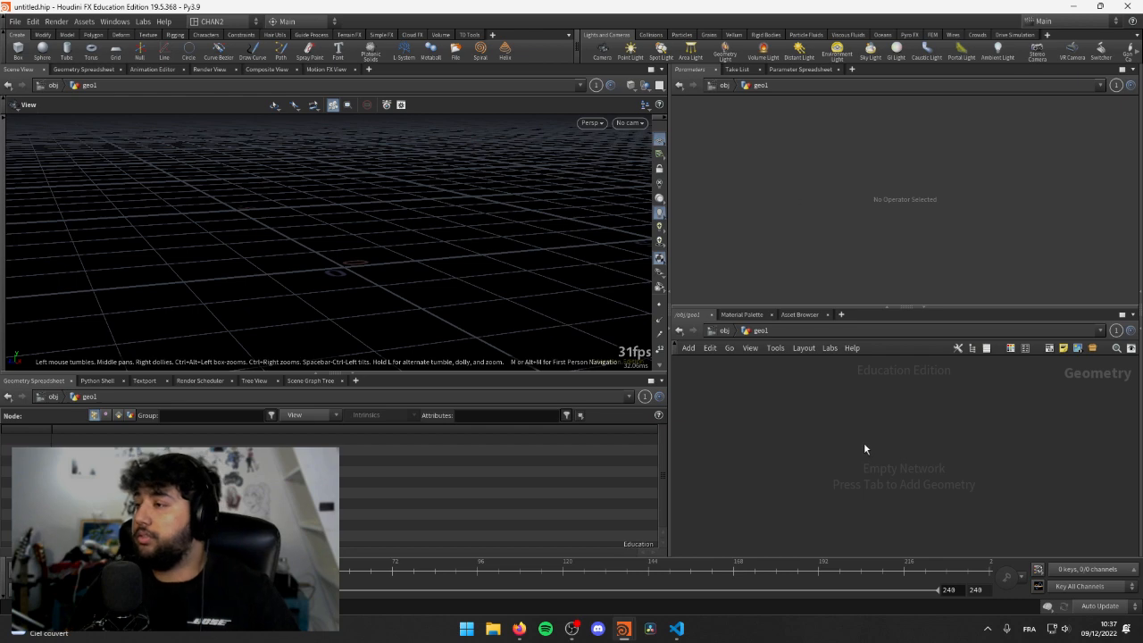
- Add a File node to the empty geo1 network
key("Tab")
type("file")
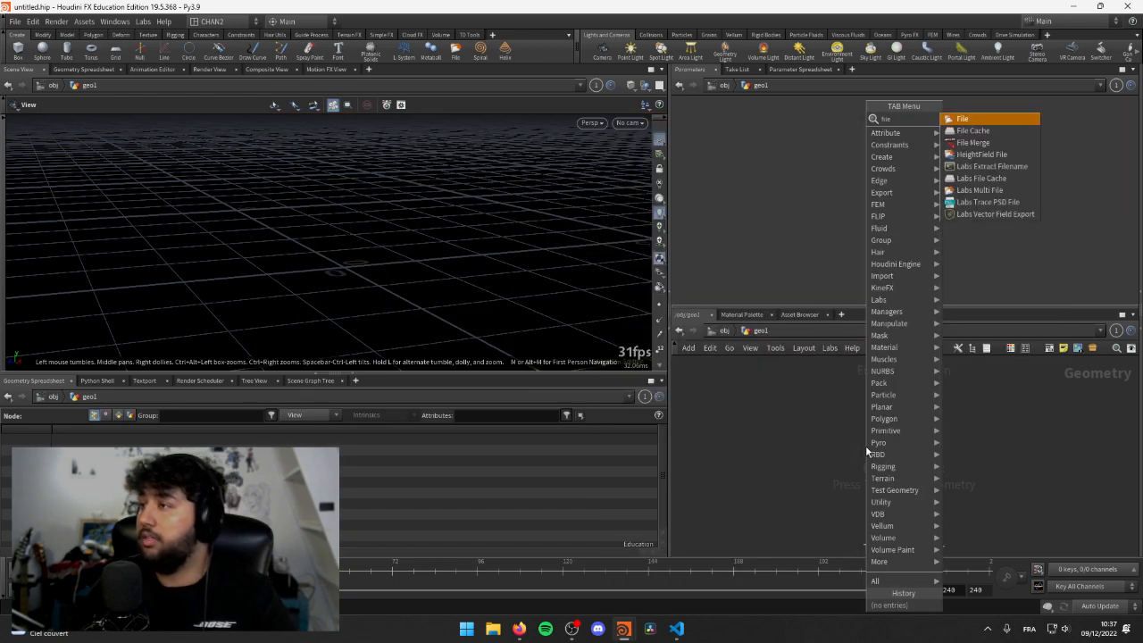
key("Return")
left_click(867, 401)
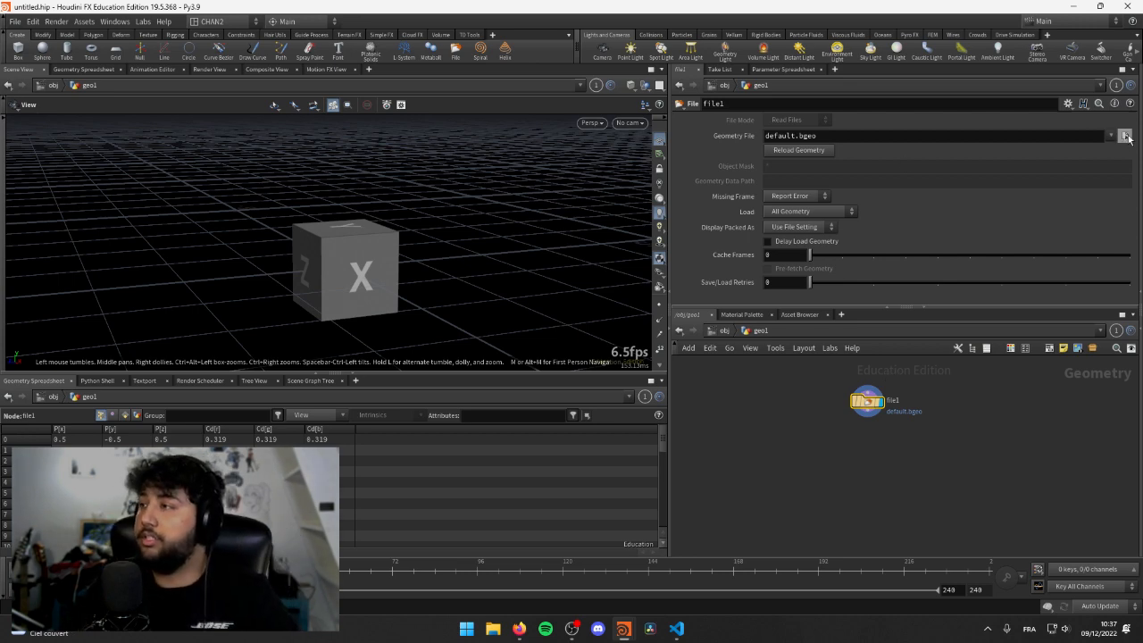
- Browse for the File node's geometry in the folder D:/4A_DEMOREEL/DUST_TRAIL/VEHICULE/
left_click(1125, 136)
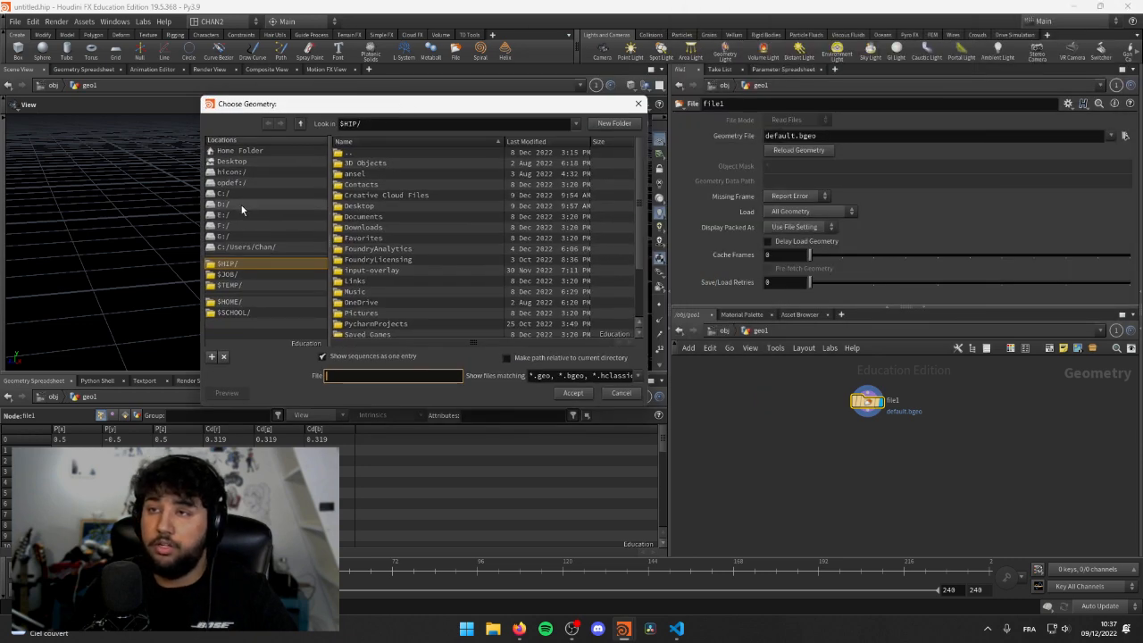
left_click(240, 205)
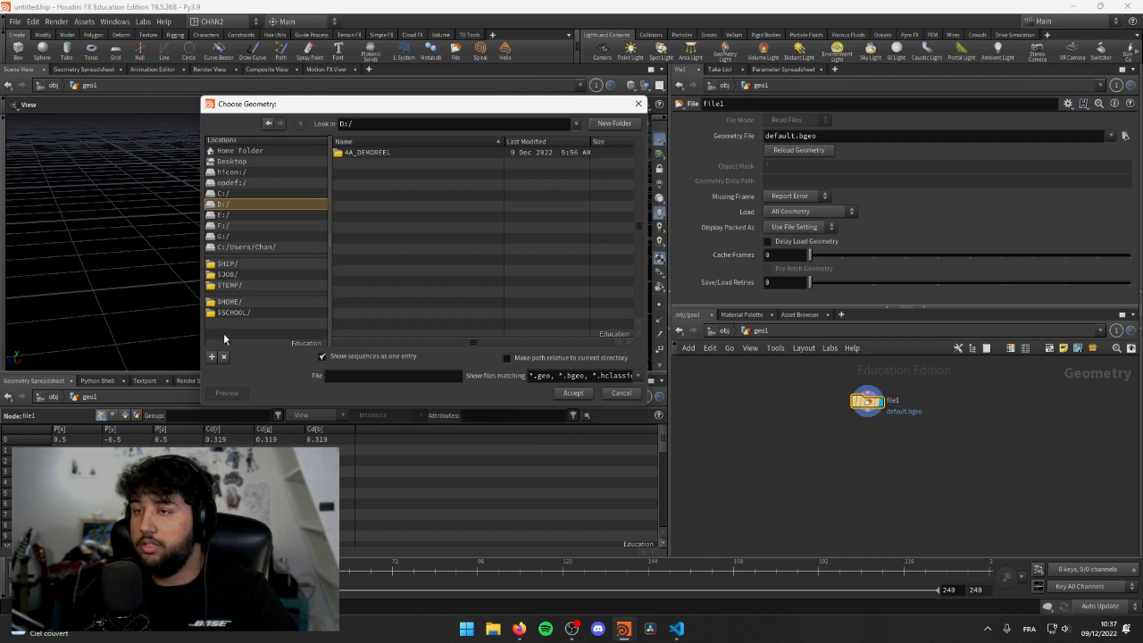
double_click(387, 152)
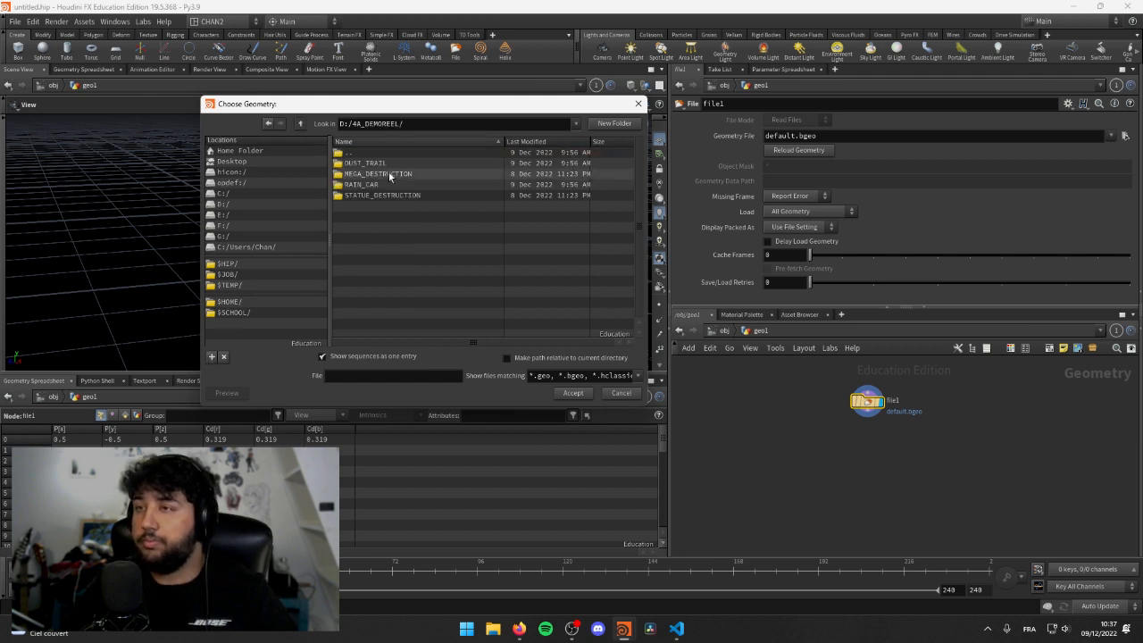
double_click(391, 162)
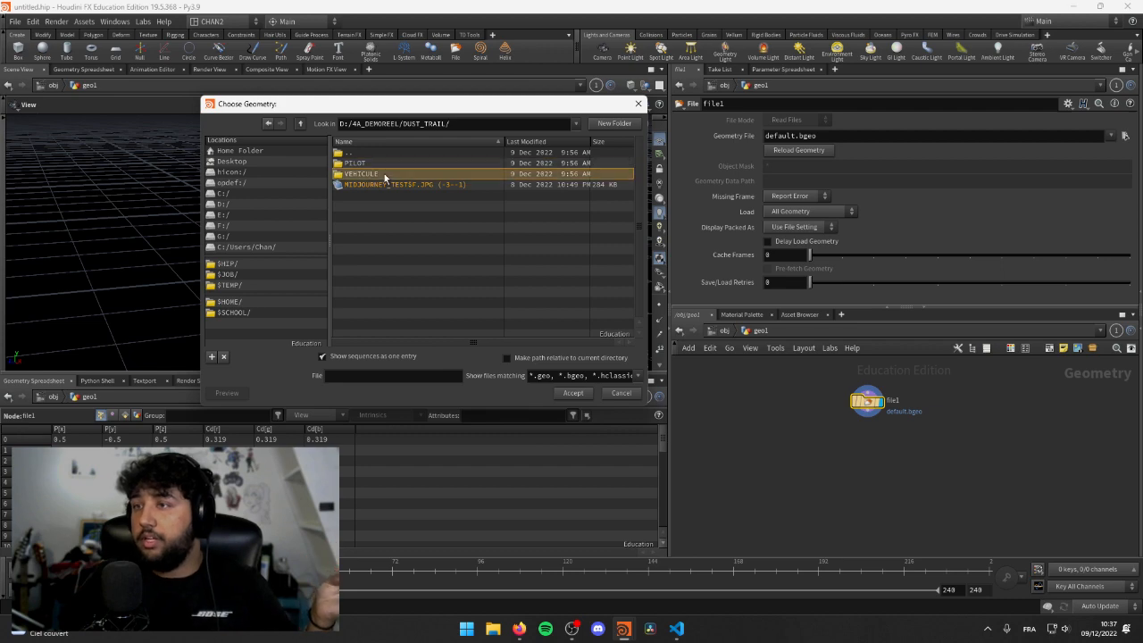
double_click(384, 173)
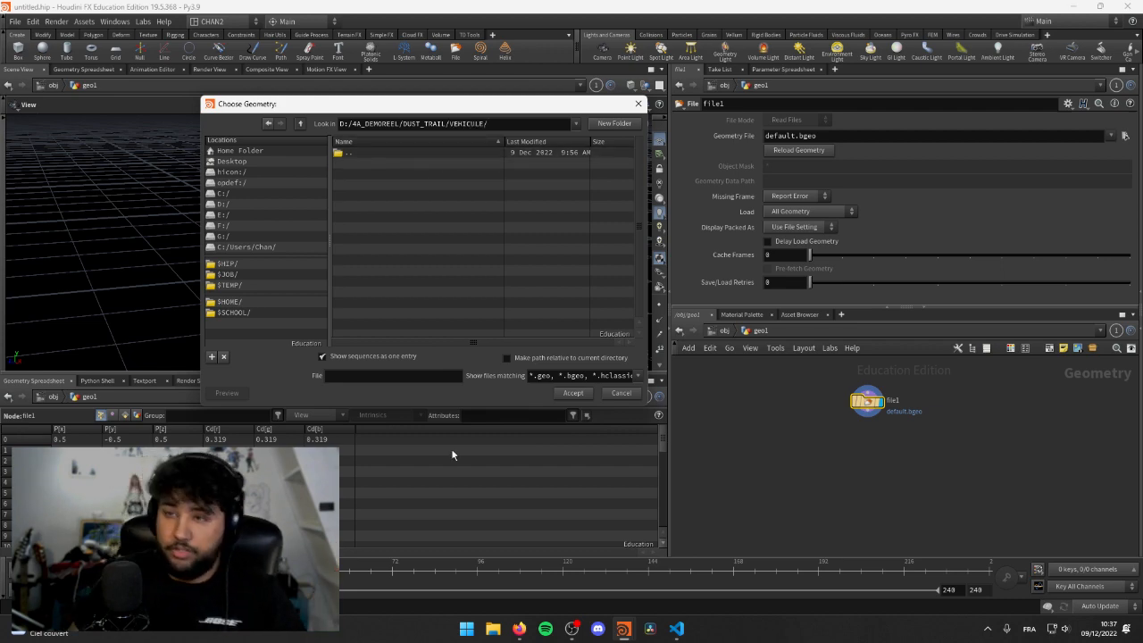
- Switch to File Explorer and go to the folder D:\4A_DEMOREEL\DUST_TRAIL\VEHICULE
left_click(493, 629)
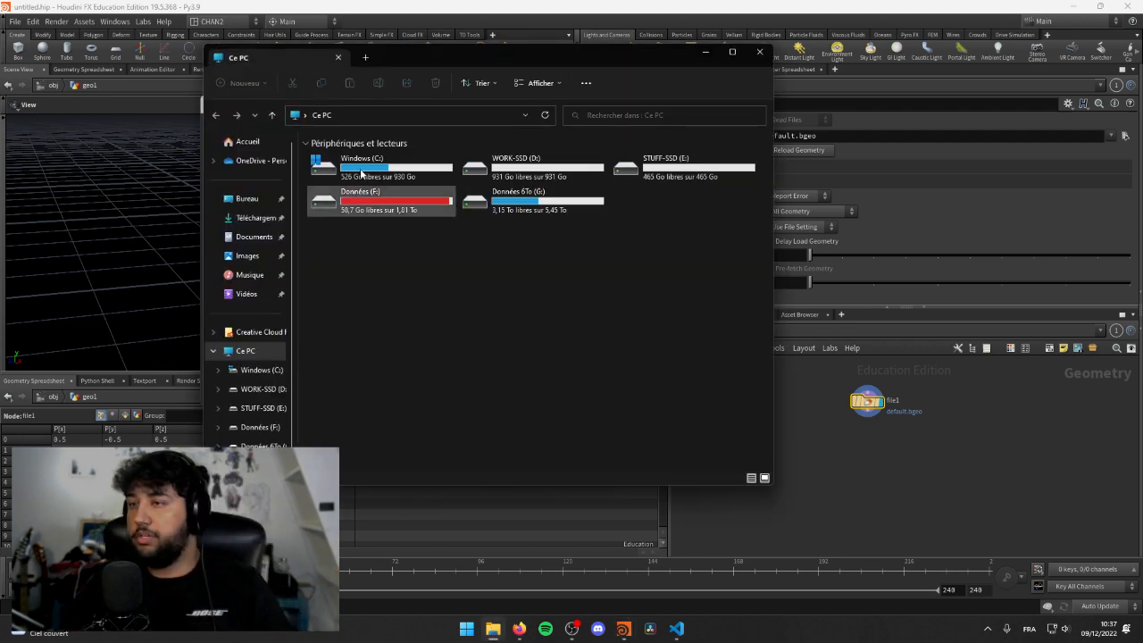
left_click(258, 389)
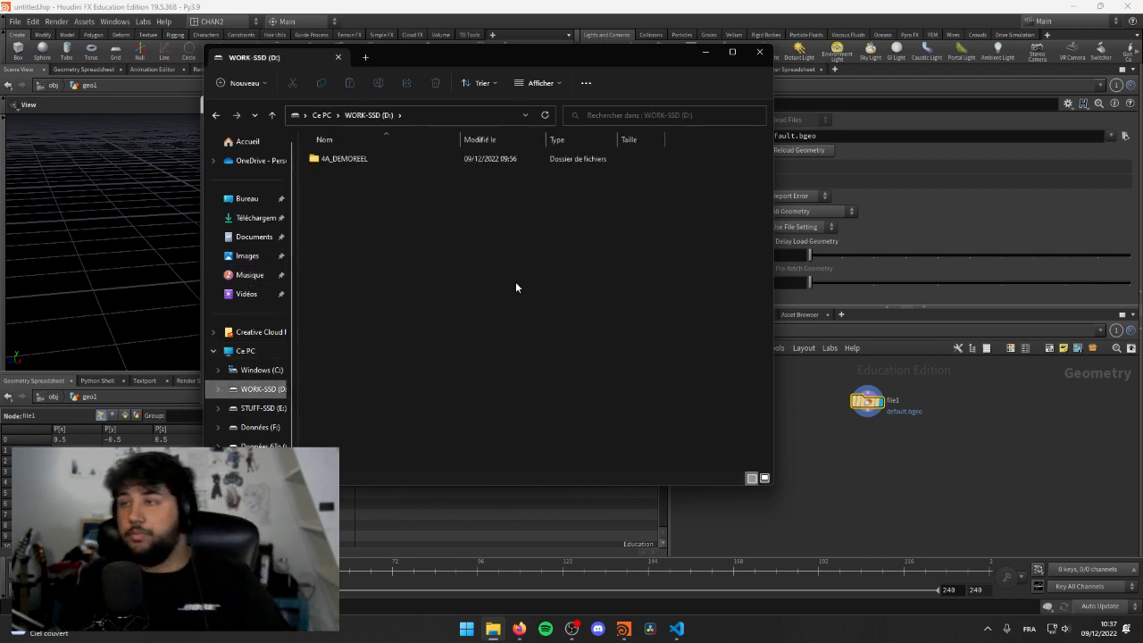
double_click(363, 160)
double_click(365, 158)
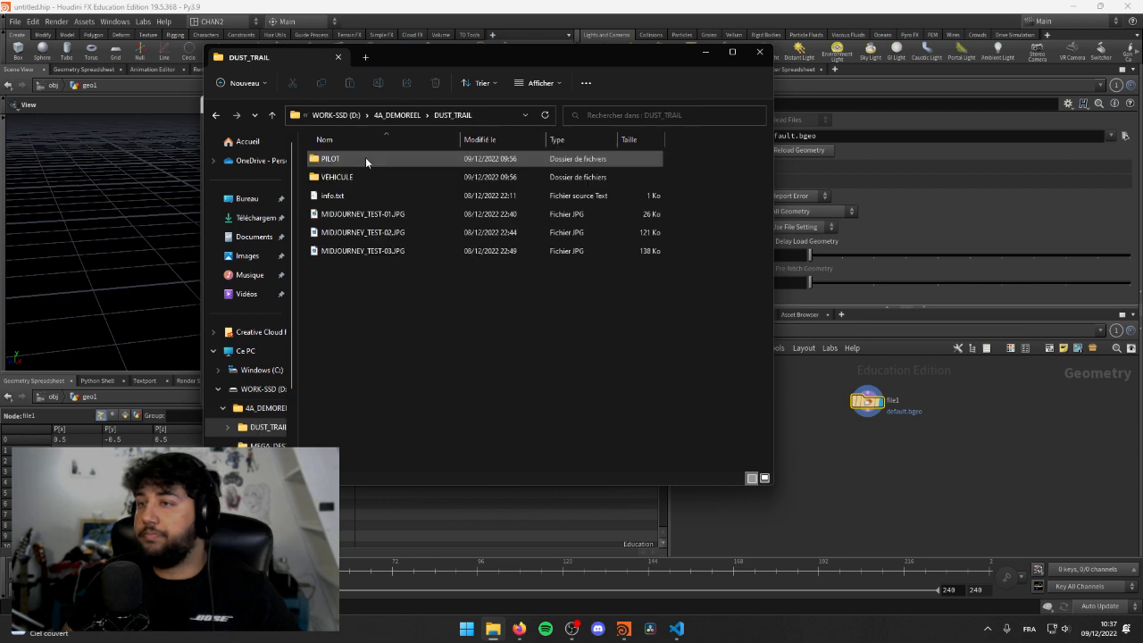
double_click(348, 176)
- Extract the drive-download zip archive into its own folder inside VEHICULE
left_click(378, 162)
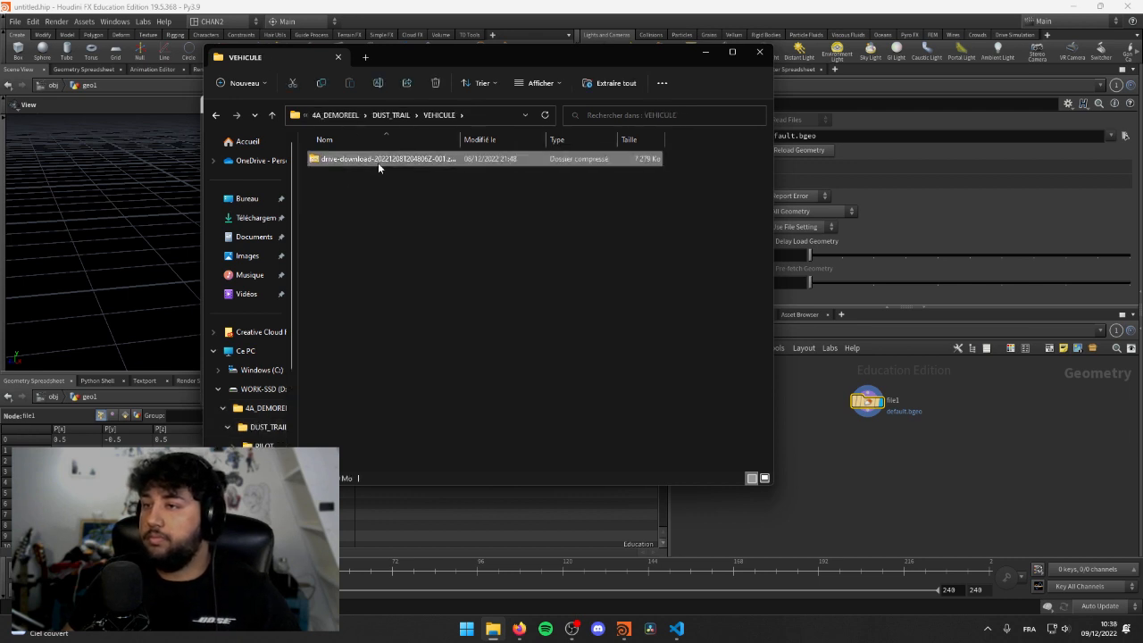
right_click(378, 162)
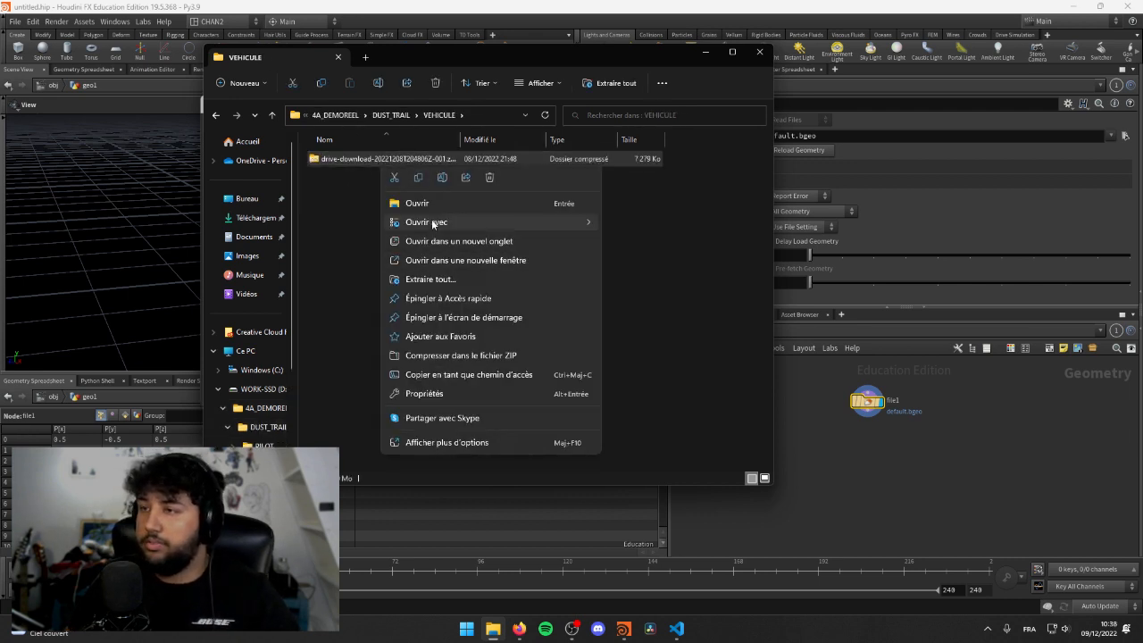
mouse_move(432, 225)
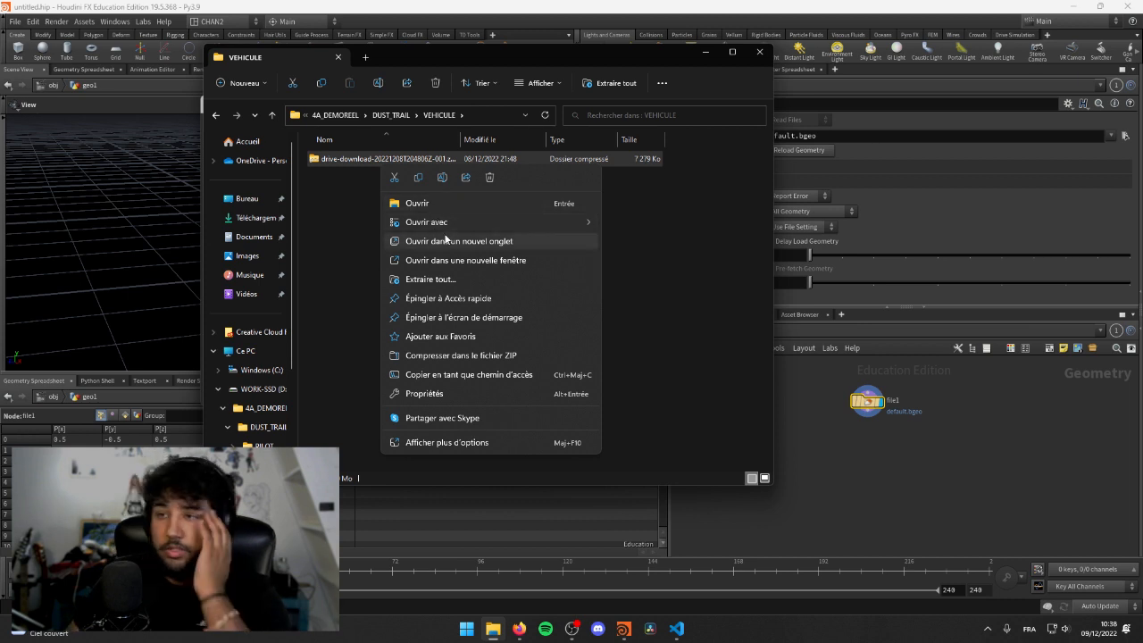
left_click(450, 281)
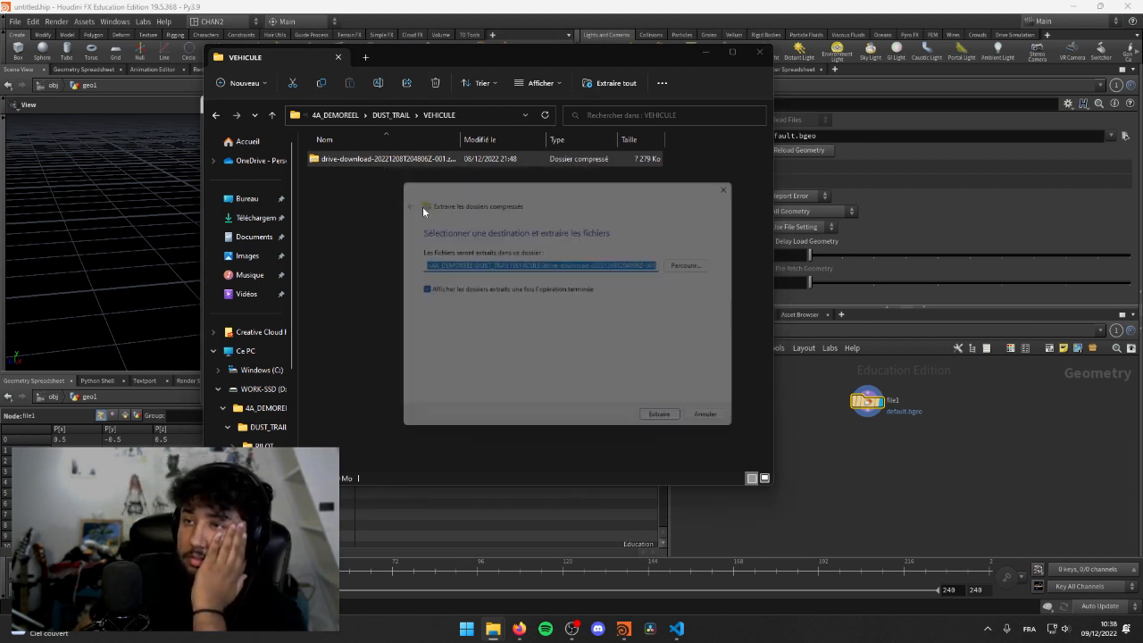
left_click(686, 425)
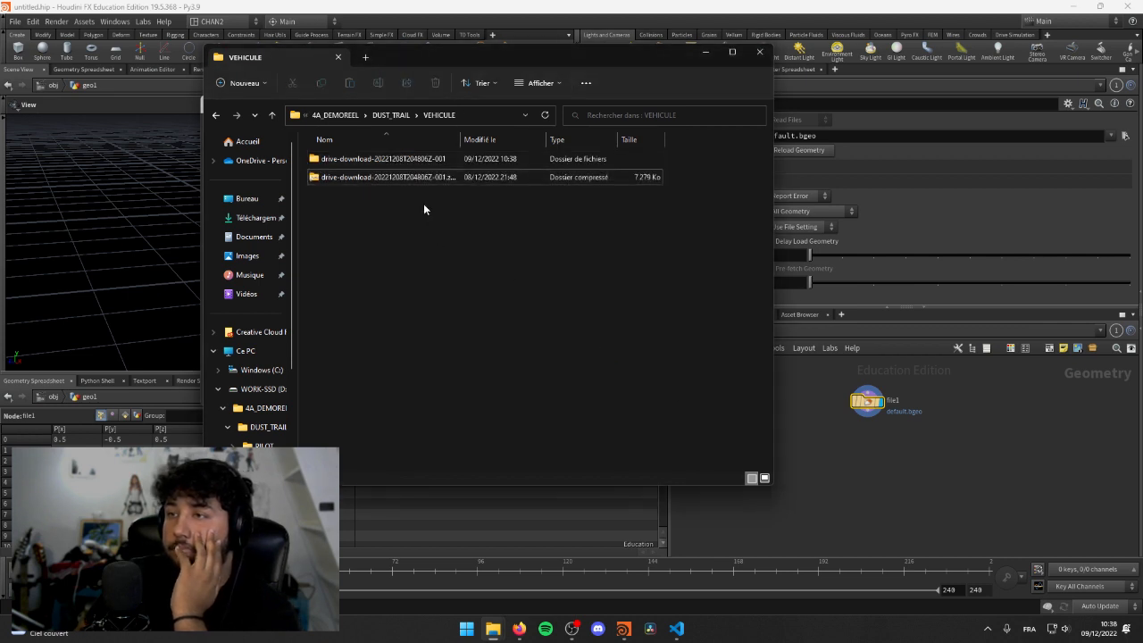
- Move the three extracted dragonfly files from the drive-download folder up into the VEHICULE folder
double_click(396, 158)
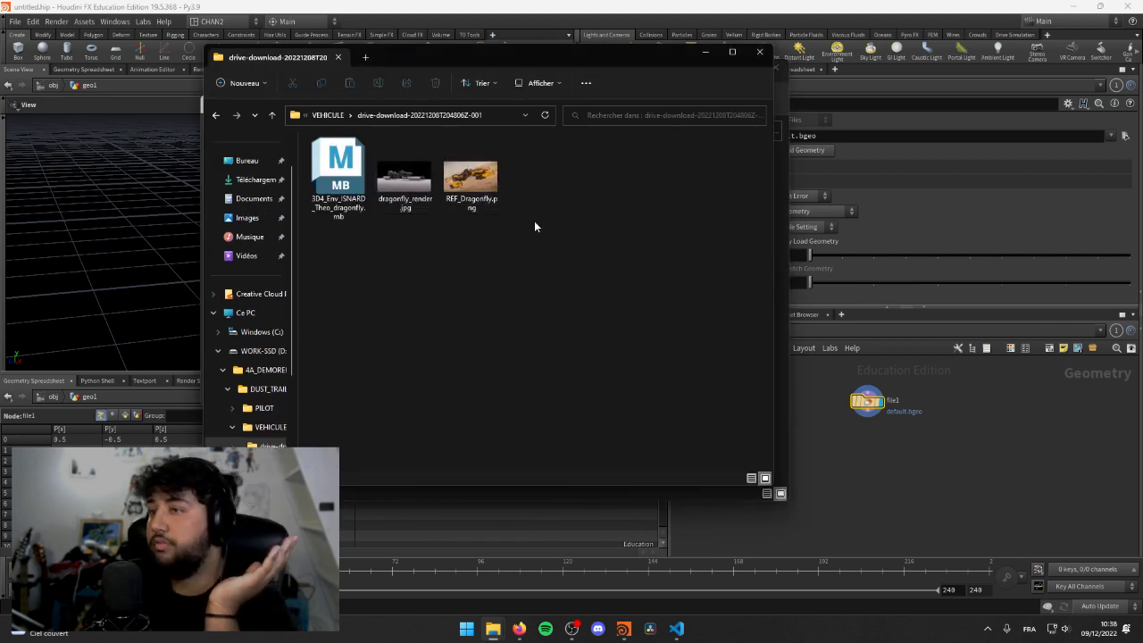
left_click_drag(535, 220, 332, 122)
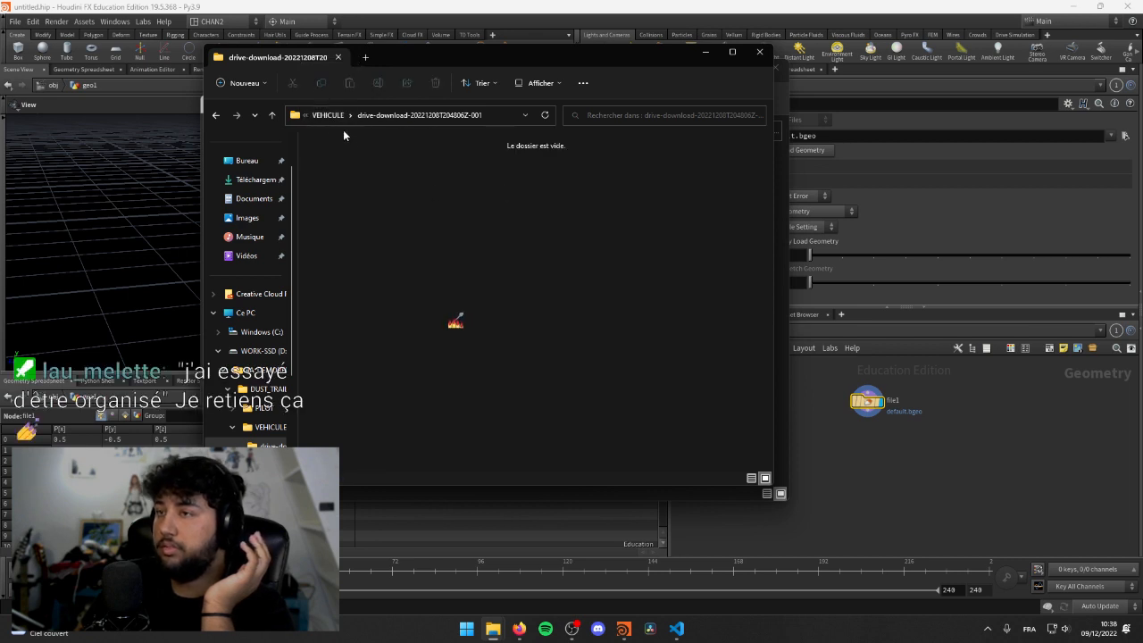
left_click(328, 116)
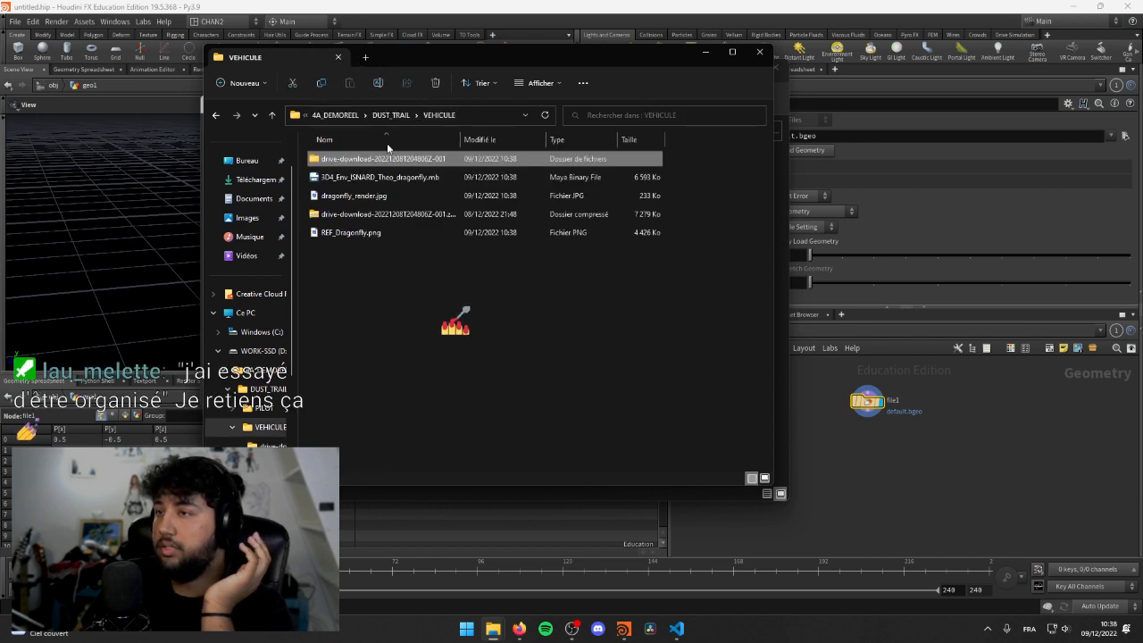
- Delete the drive-download zip archive and the emptied extraction folder from VEHICULE
left_click(371, 218)
left_click_drag(371, 218, 380, 161)
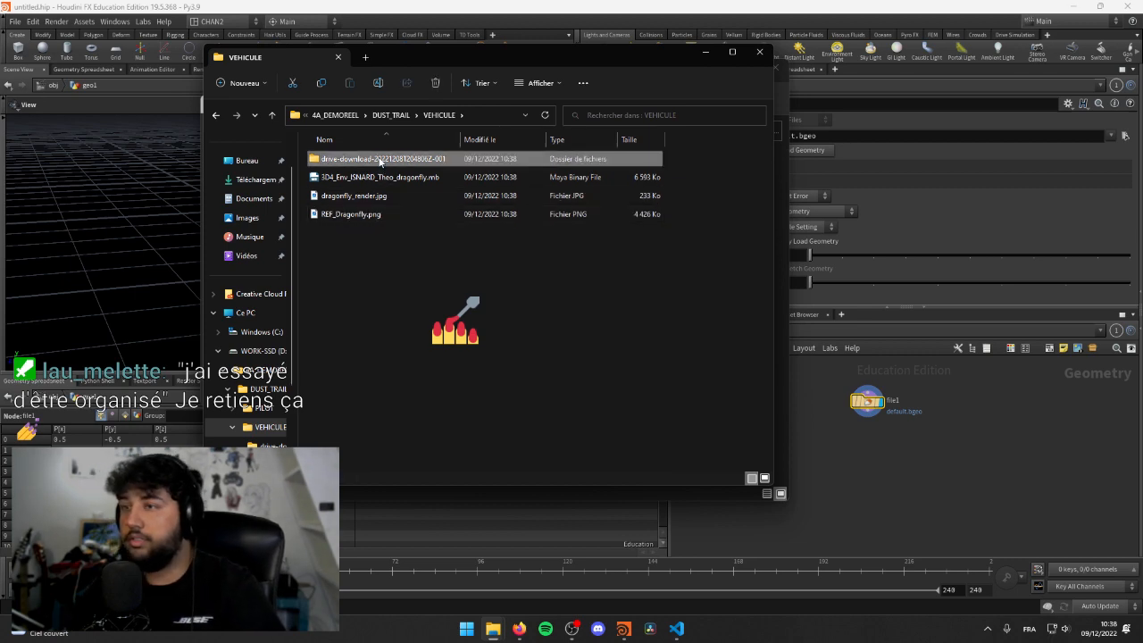
key("Delete")
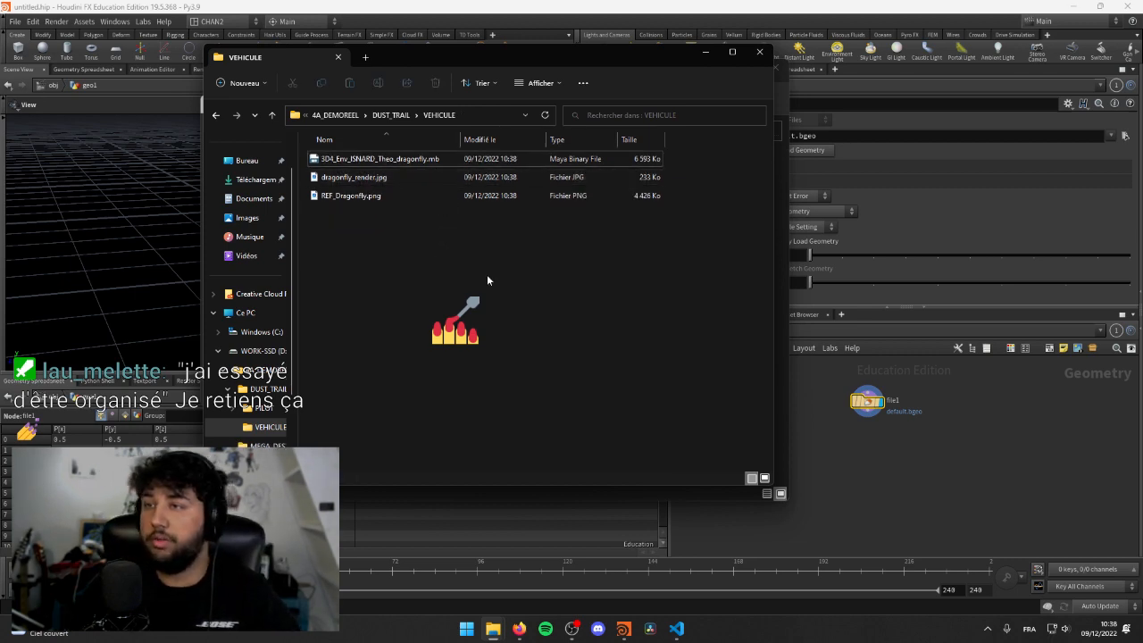
- Launch Maya and bring up its dialog for opening an existing scene
key("super")
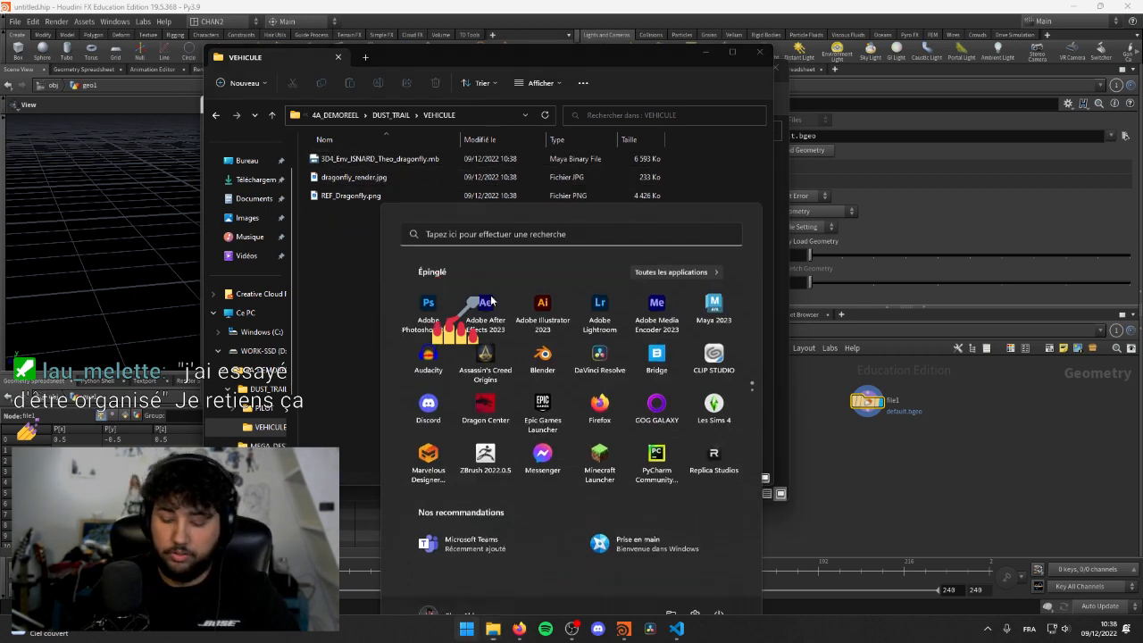
type("maya")
key("Return")
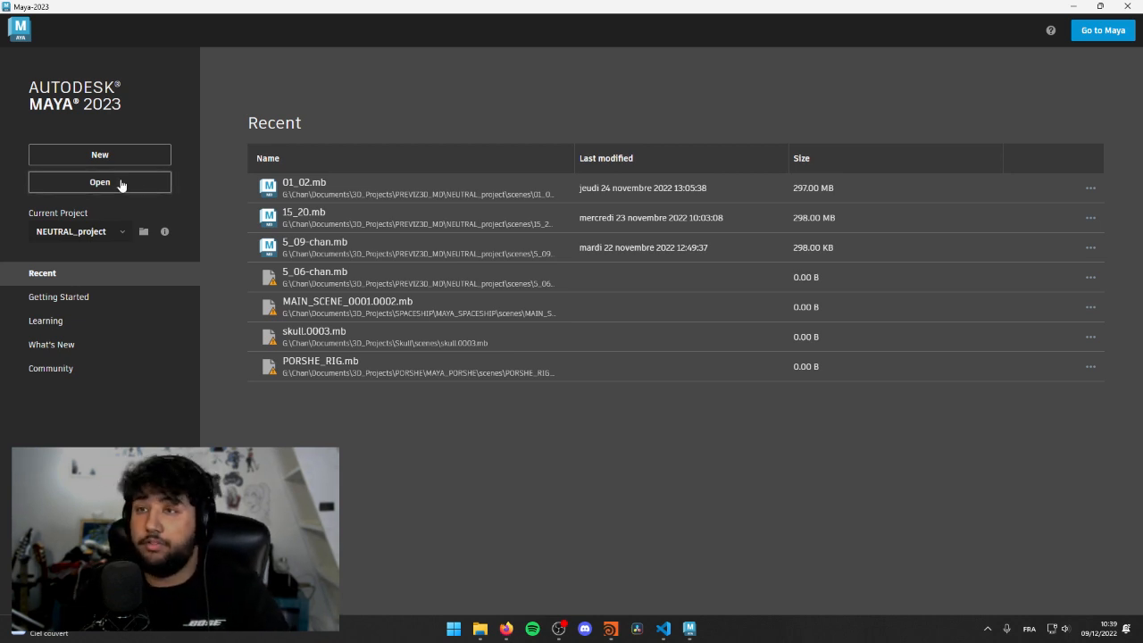
left_click(121, 184)
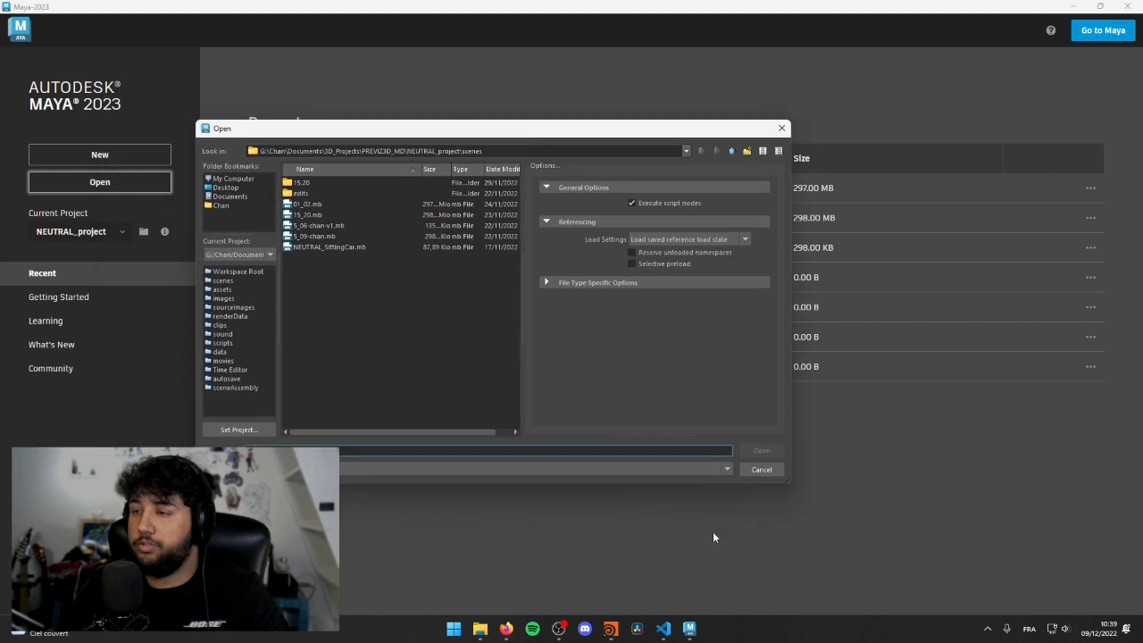
- Copy the VEHICULE folder path from File Explorer and minimize that window
mouse_move(479, 629)
left_click(517, 579)
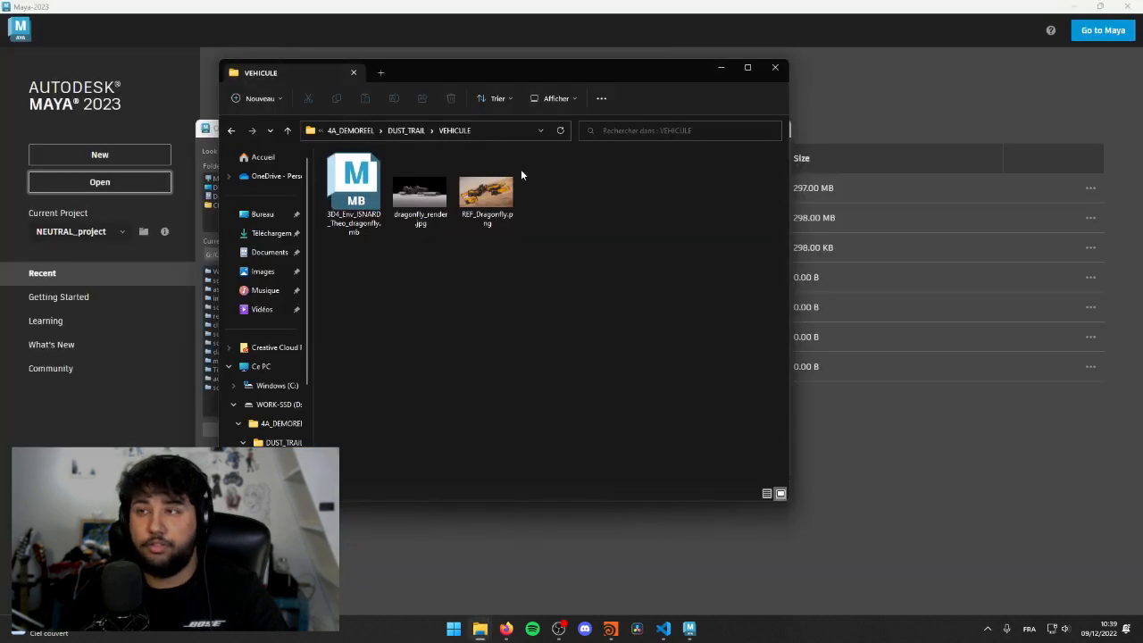
left_click(499, 132)
key("ctrl+c")
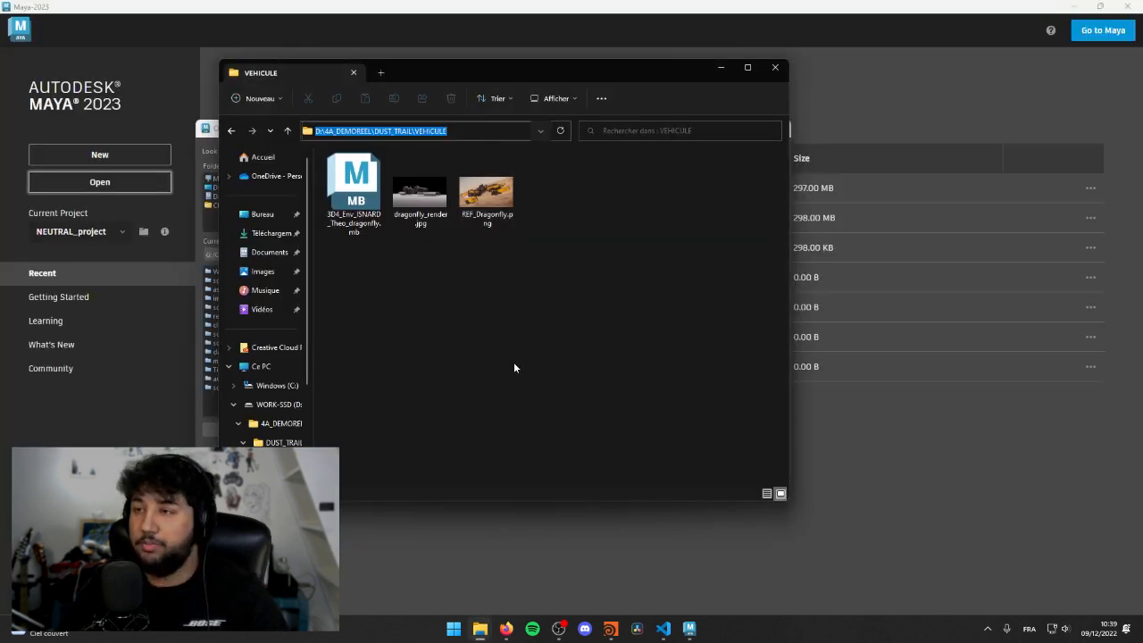
left_click(395, 572)
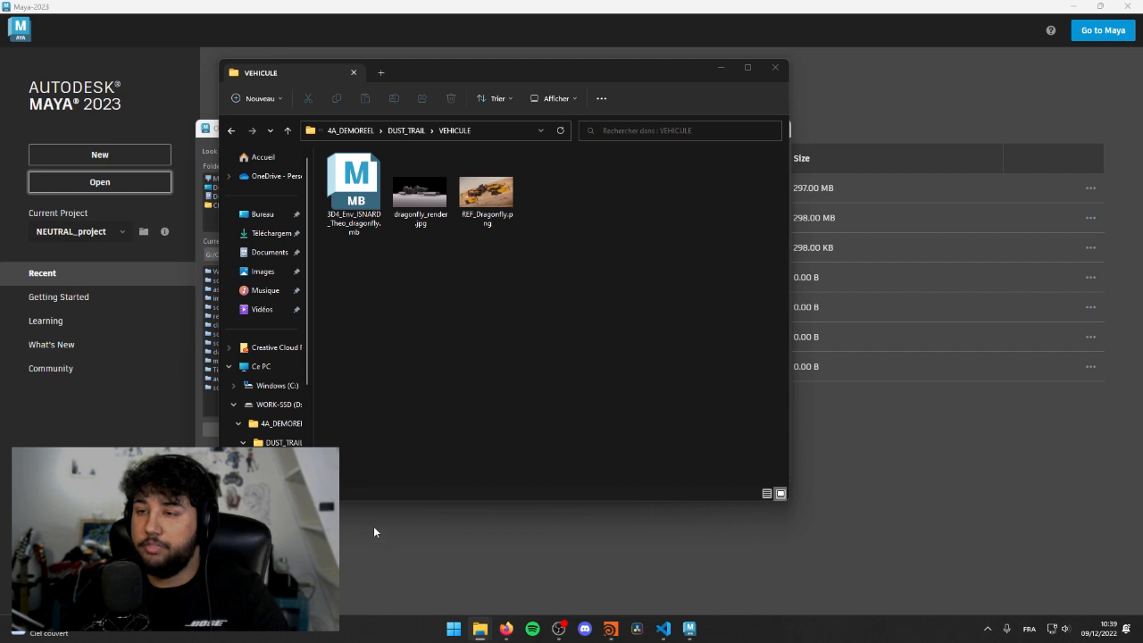
left_click(720, 68)
- Open the dragonfly .mb scene in Maya from D:\4A_DEMOREEL\DUST_TRAIL\VEHICULE using the copied path
triple_click(499, 151)
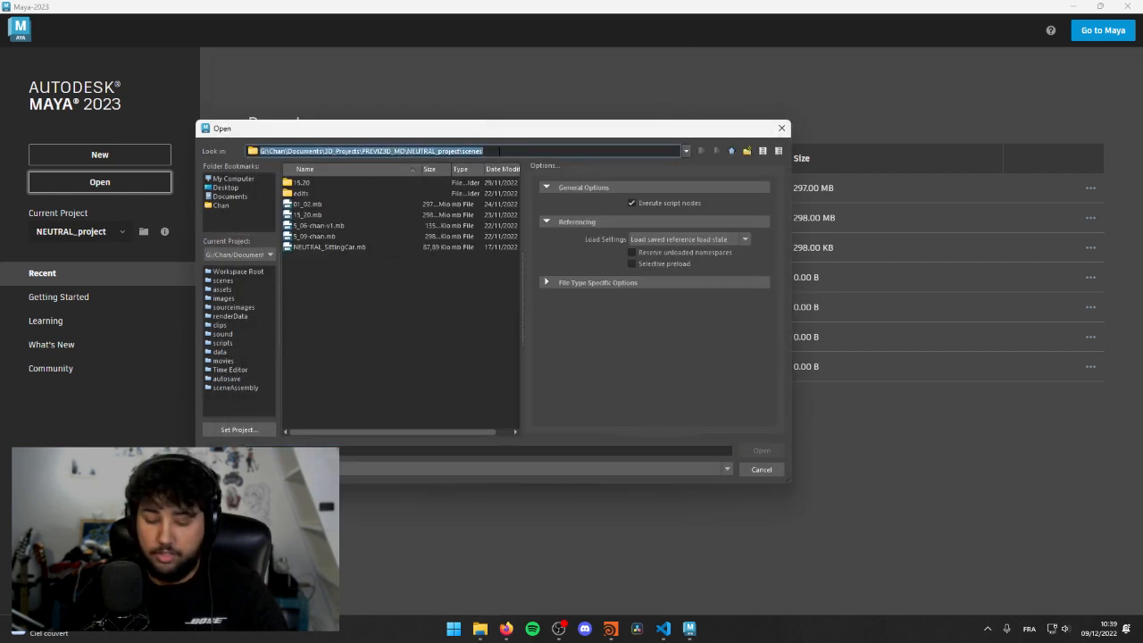
key("ctrl+v")
key("Return")
left_click(380, 184)
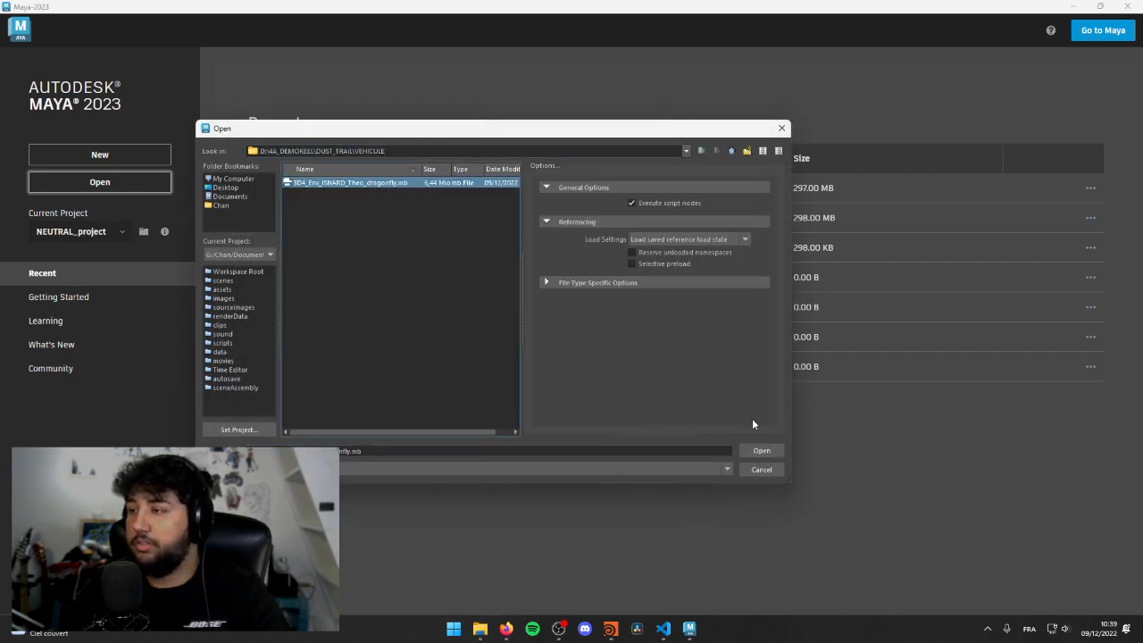
left_click(761, 451)
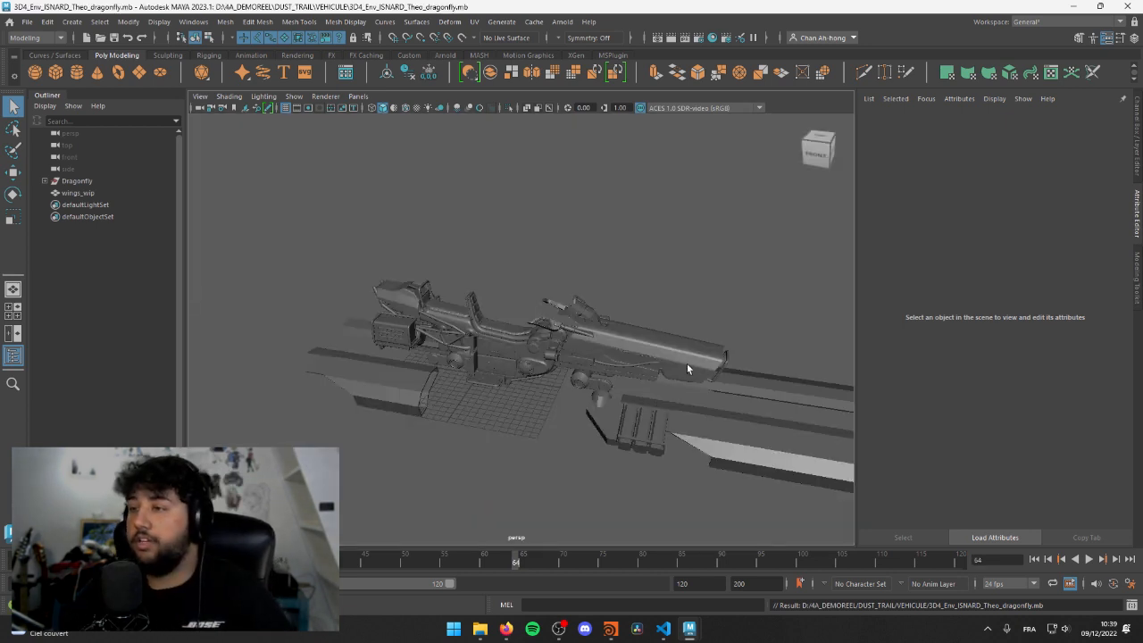
- Hide the grid in the perspective viewport and cycle its background to solid black
left_click_drag(686, 362, 475, 399, "alt")
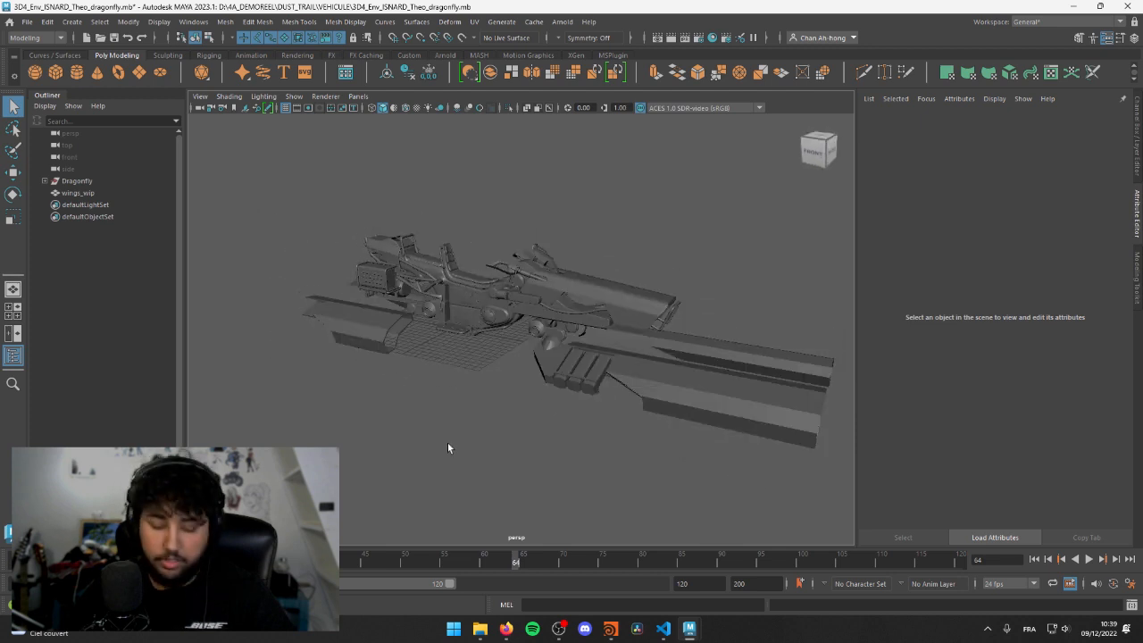
key("alt+b")
key("alt+b")
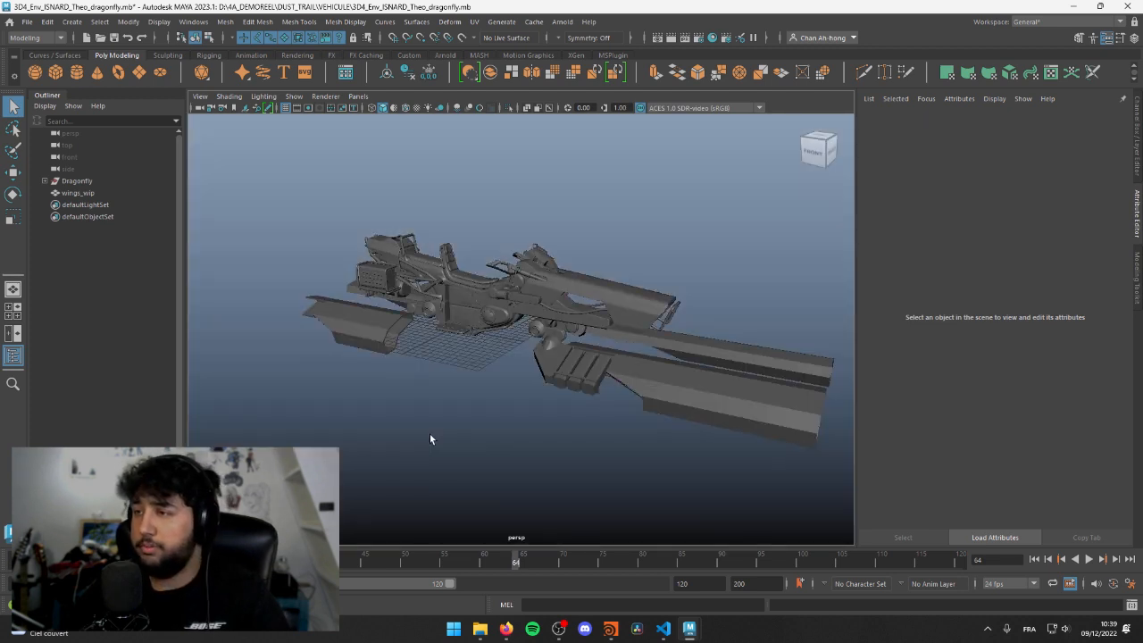
middle_click_drag(505, 311, 496, 311, "alt")
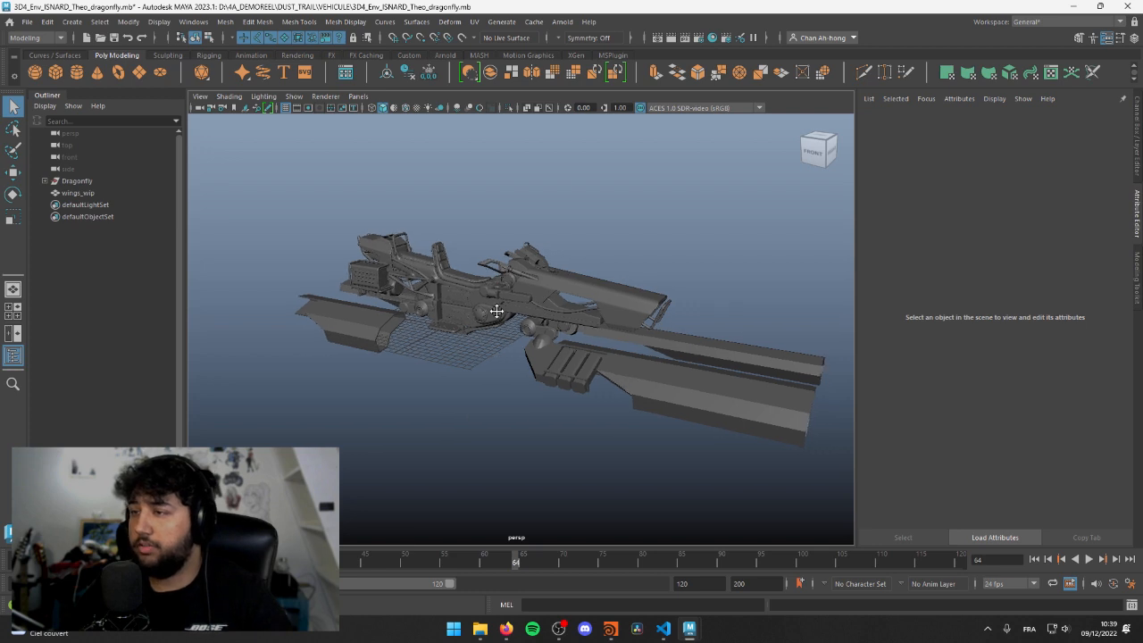
left_click(286, 108)
middle_click_drag(396, 217, 464, 258, "alt")
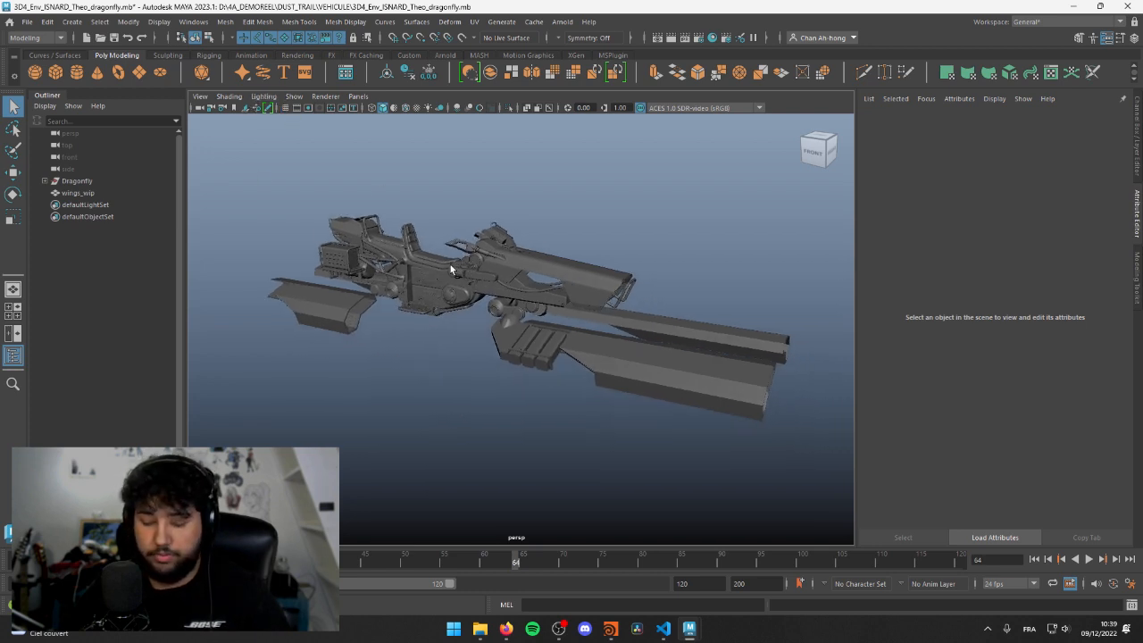
key("alt+b")
- Inspect the vehicle from the front side and select the wings_wip mesh
left_click_drag(467, 248, 659, 309, "alt")
right_click_drag(659, 303, 482, 345, "alt")
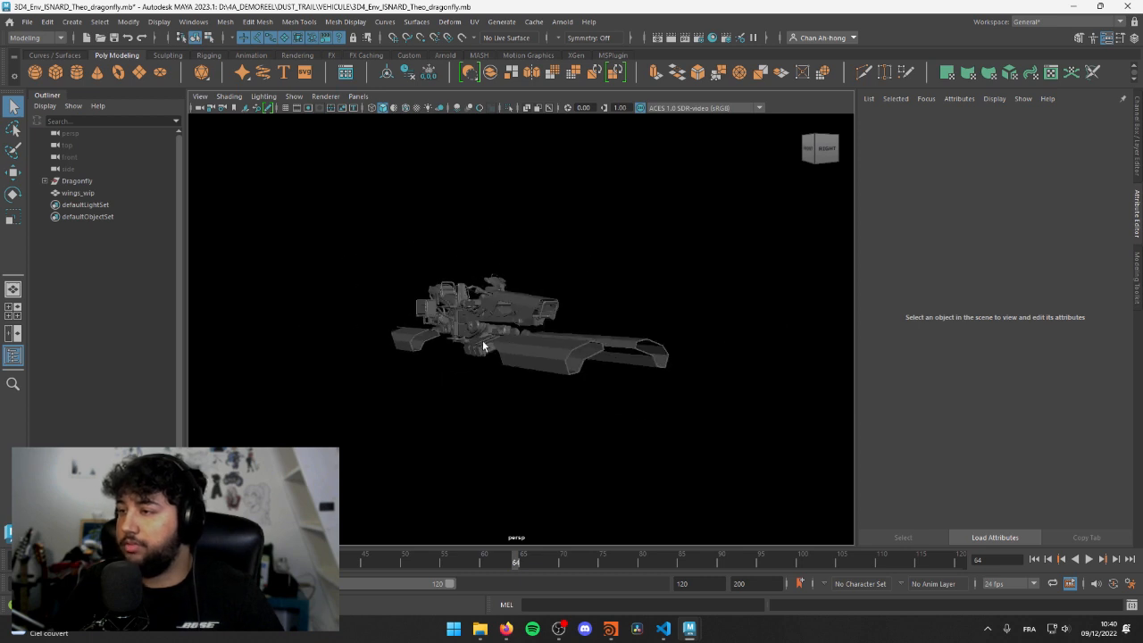
left_click_drag(482, 345, 581, 408, "alt")
left_click(603, 406)
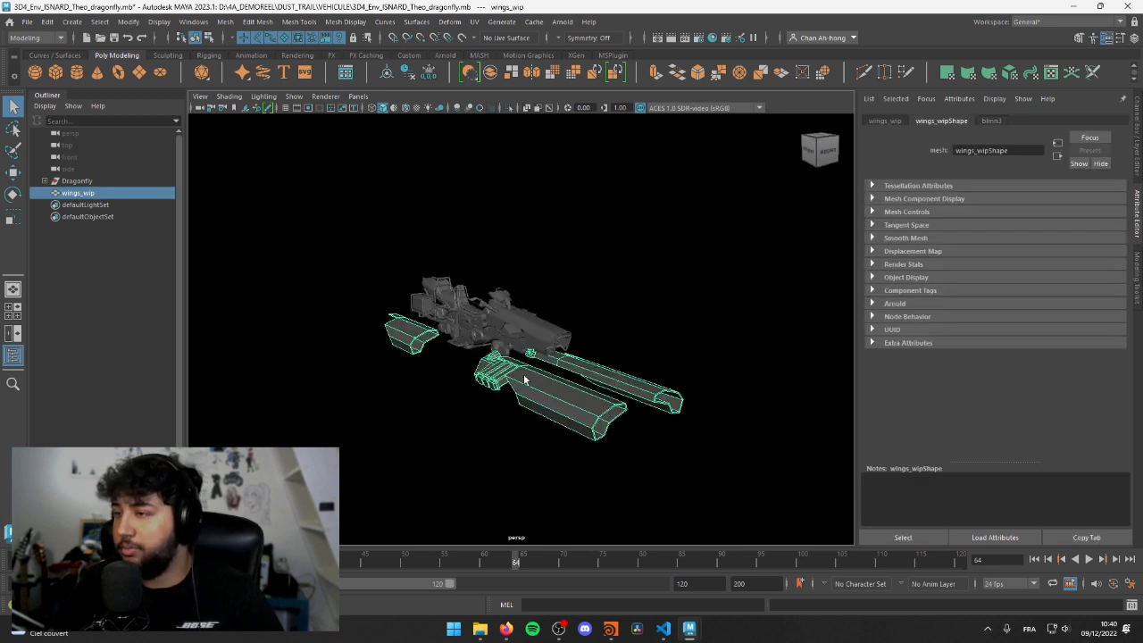
- Deselect the wings and inspect the whole vehicle from its front and side
left_click_drag(409, 330, 498, 340, "alt")
right_click_drag(455, 361, 490, 361, "alt")
left_click_drag(490, 362, 391, 344, "alt")
left_click(408, 390)
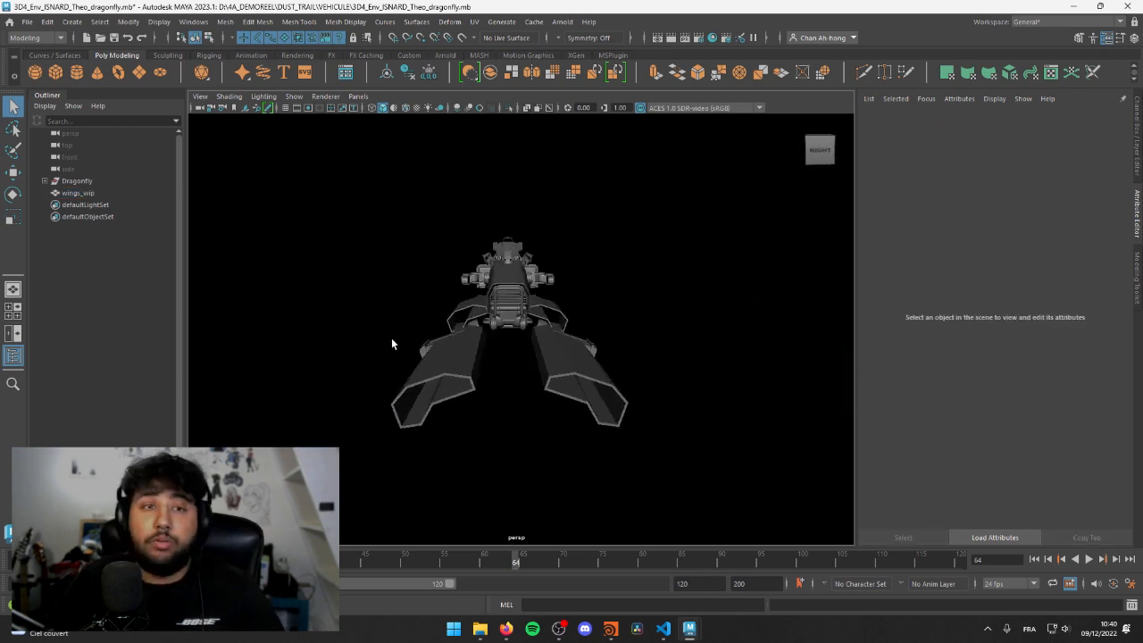
left_click_drag(405, 290, 467, 288, "alt")
right_click_drag(467, 287, 508, 280, "alt")
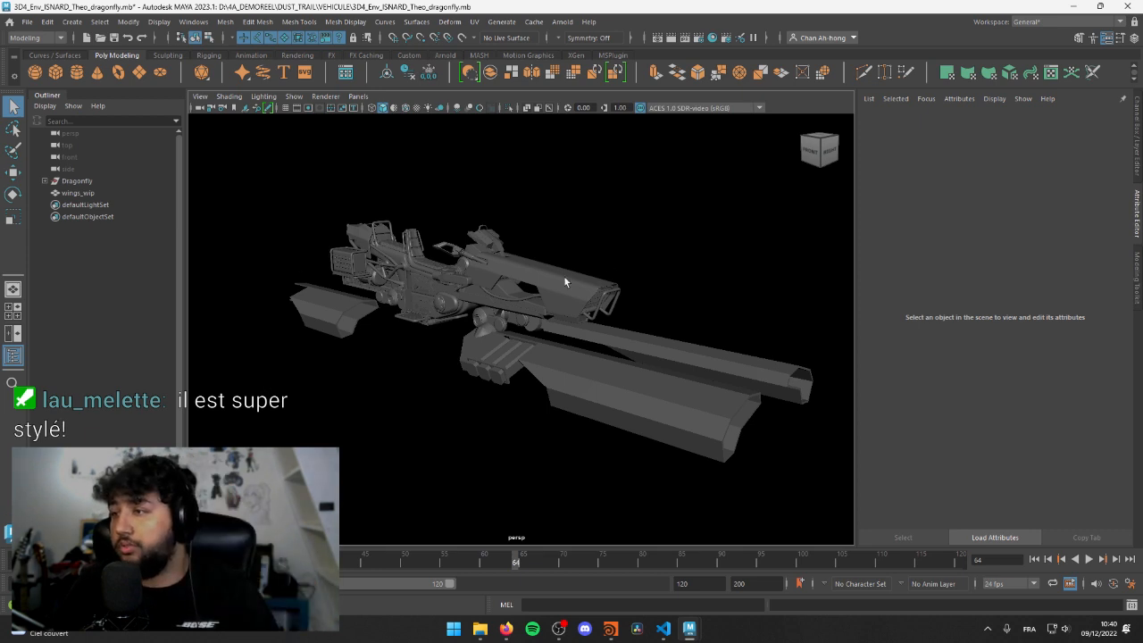
left_click_drag(565, 282, 519, 278, "alt")
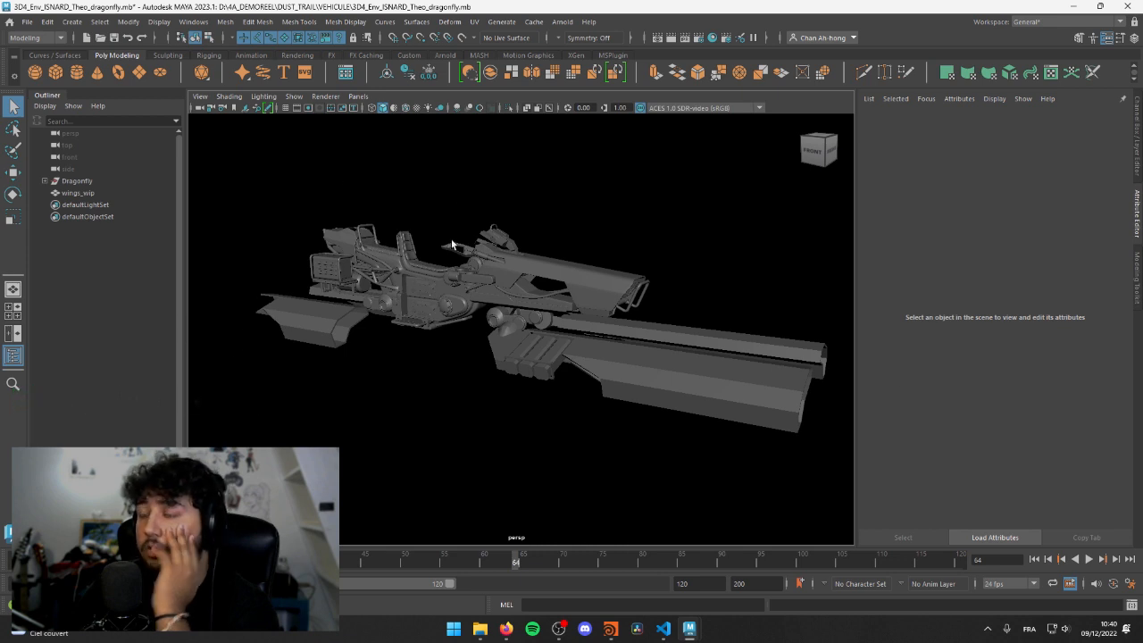
- Examine the paired box meshes and tubular frame at the rear of the vehicle up close
left_click_drag(531, 235, 429, 224, "alt")
scroll(459, 252, "down", 5)
left_click(601, 305)
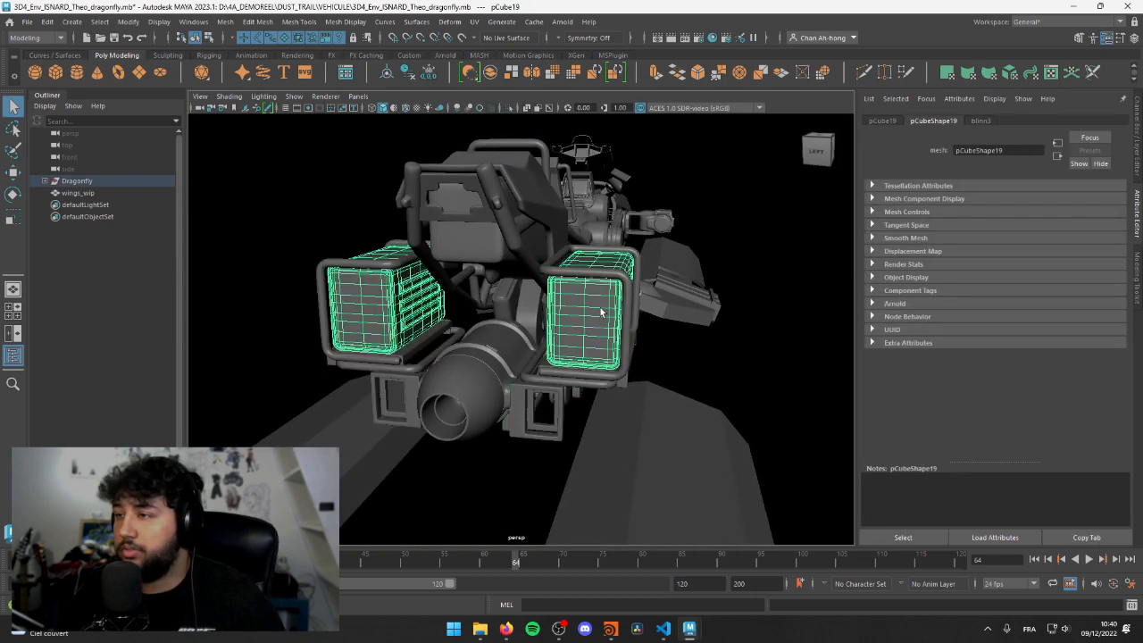
left_click_drag(600, 307, 405, 291, "alt")
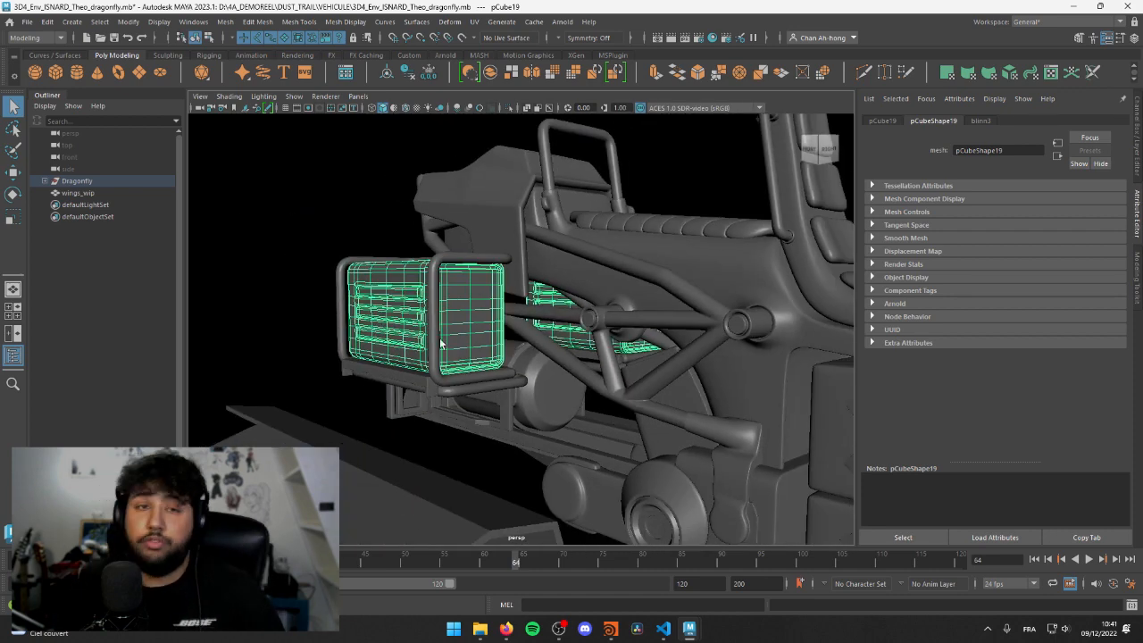
right_click_drag(525, 293, 423, 300, "alt")
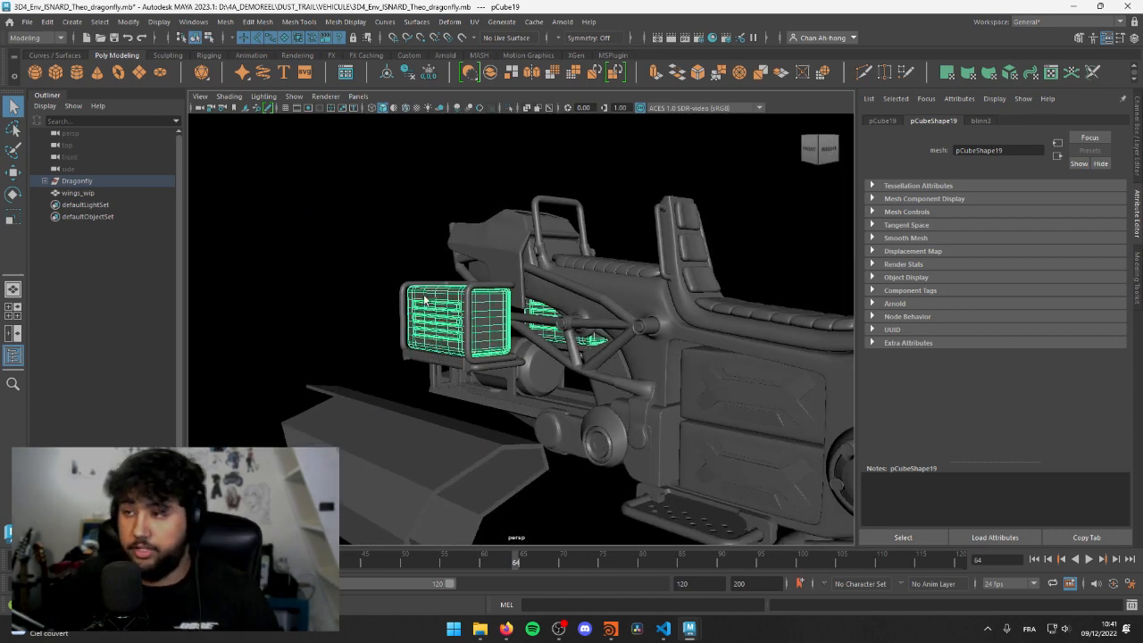
left_click(510, 311)
left_click_drag(510, 312, 285, 254, "alt")
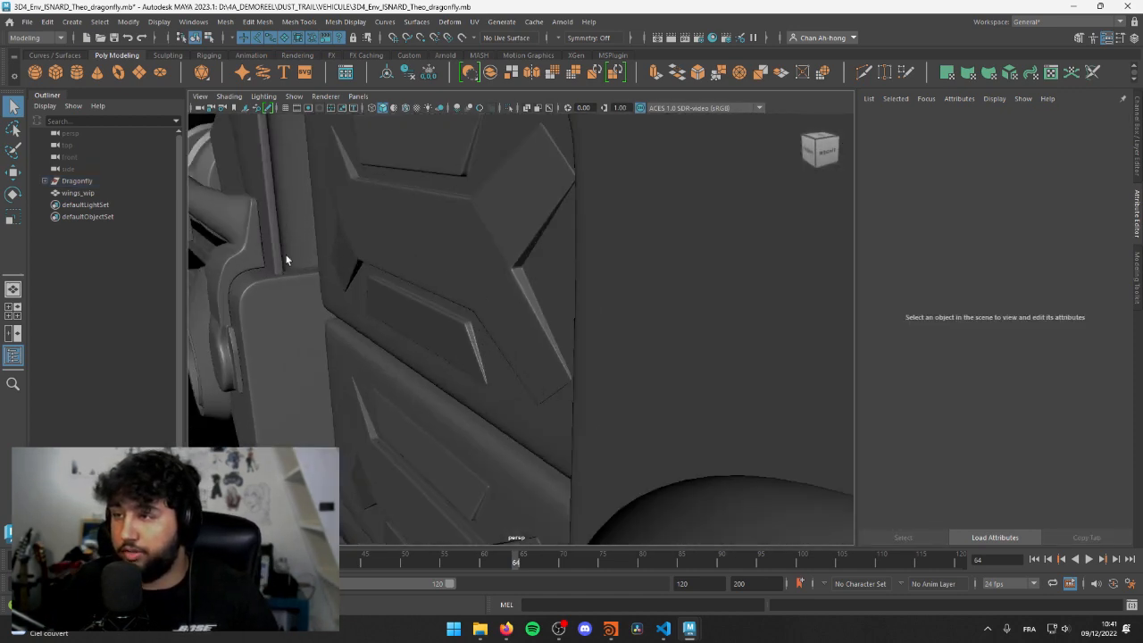
- Examine the modelling detail of the side storage panels and footrest on the vehicle's body
middle_click_drag(414, 266, 572, 317, "alt")
right_click_drag(571, 317, 468, 306, "alt")
left_click(467, 308)
left_click_drag(467, 308, 508, 253, "alt")
right_click_drag(603, 292, 635, 240, "alt")
left_click_drag(635, 239, 545, 284, "alt")
left_click(566, 307)
right_click_drag(545, 284, 523, 301, "alt")
left_click(768, 468)
left_click_drag(768, 469, 628, 275, "alt")
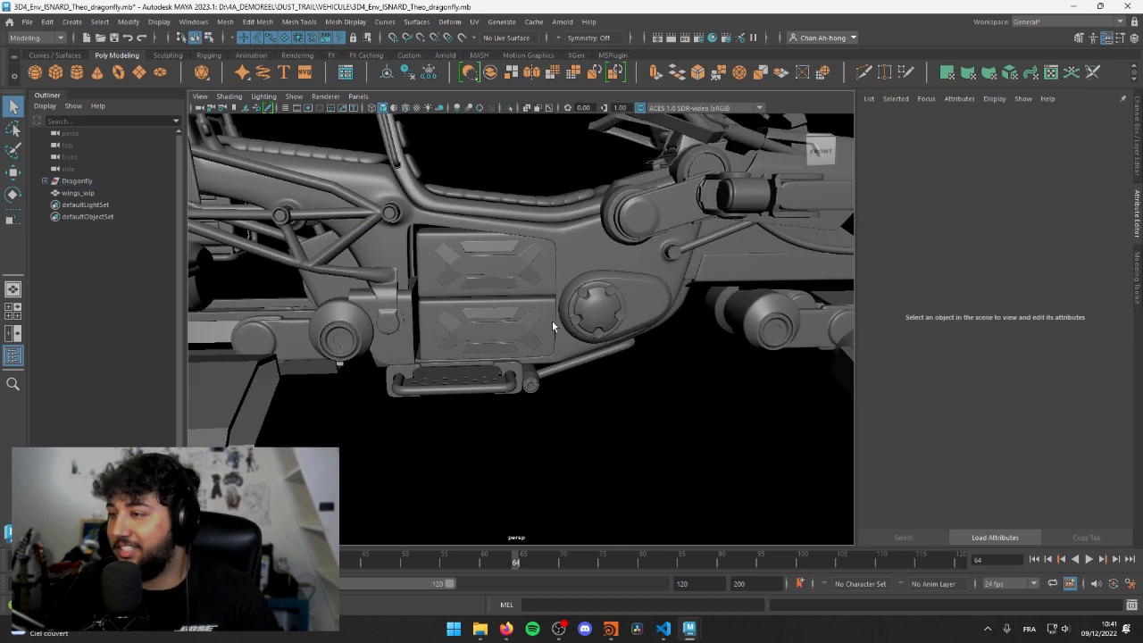
- Examine the topology of the round side cover and the surrounding body mesh, ending on the whole vehicle with nothing selected
left_click(589, 304)
scroll(590, 304, "up", 3)
middle_click_drag(739, 286, 458, 285, "alt")
scroll(566, 248, "up", 3)
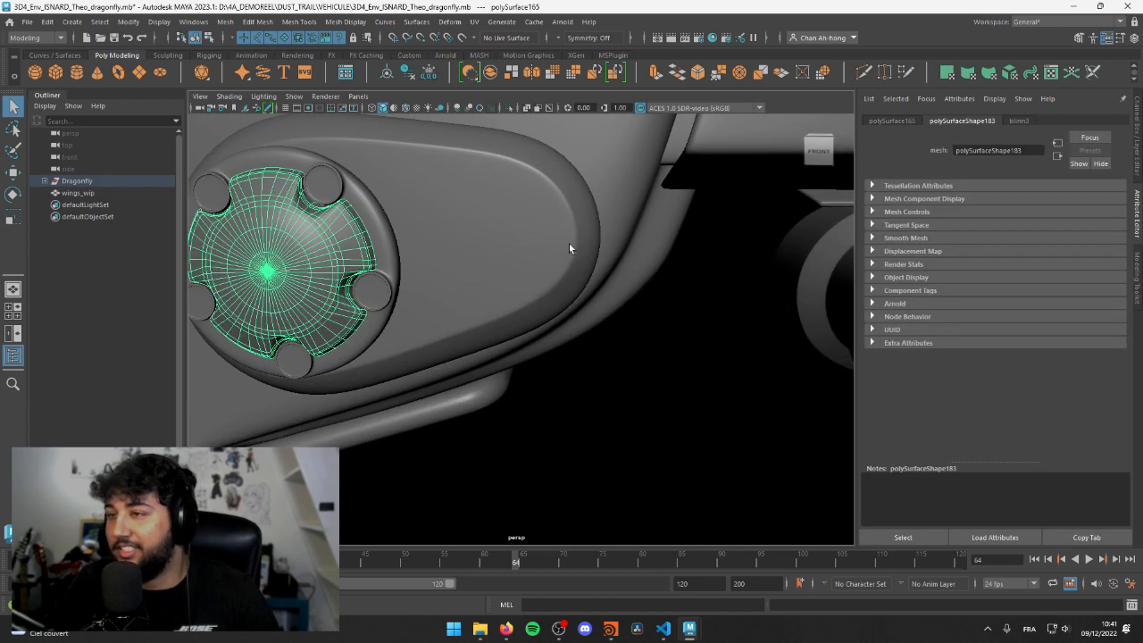
right_click_drag(567, 247, 388, 230, "alt")
left_click(405, 206)
left_click(536, 263)
scroll(536, 386, "down", 5)
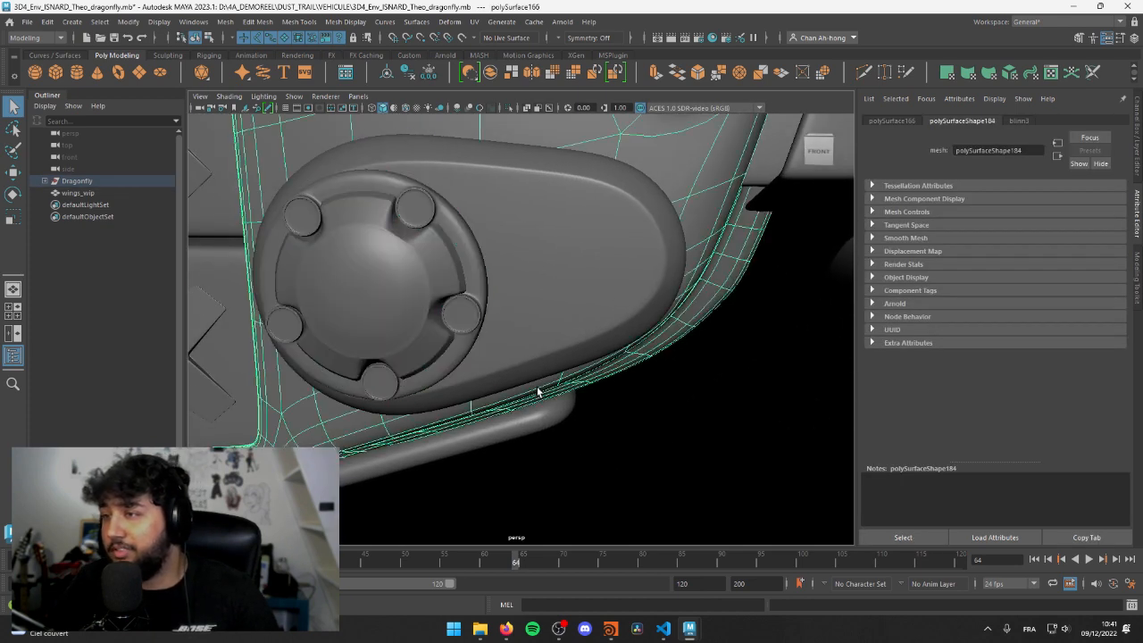
left_click(608, 363)
left_click_drag(606, 367, 546, 360, "alt")
right_click_drag(546, 360, 212, 313, "alt")
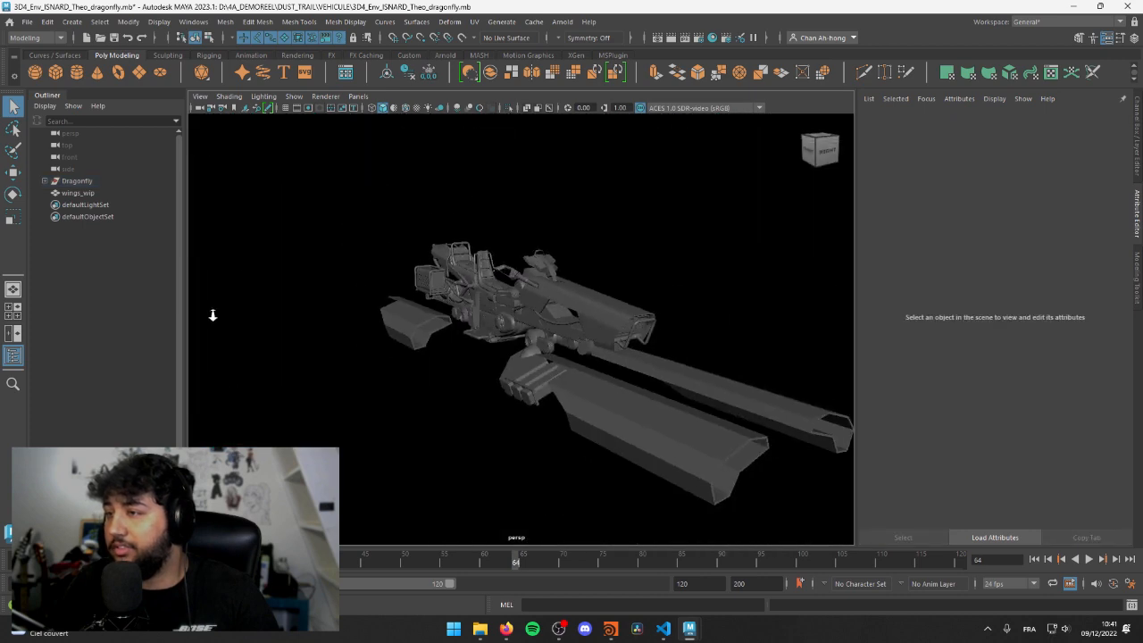
left_click_drag(428, 326, 580, 326, "alt")
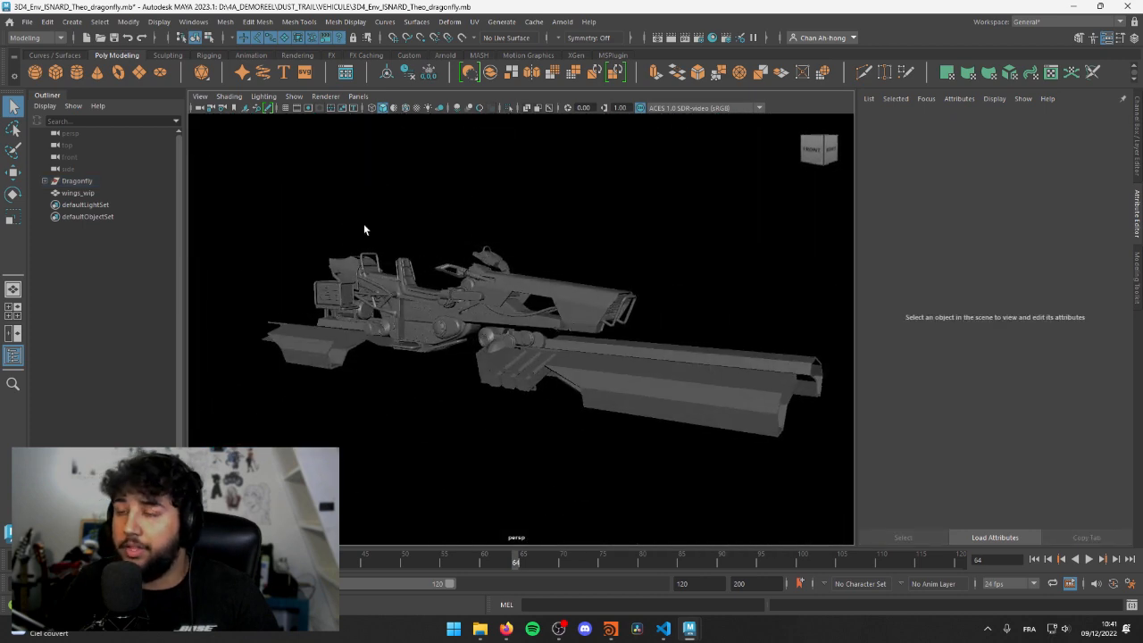
left_click(100, 181)
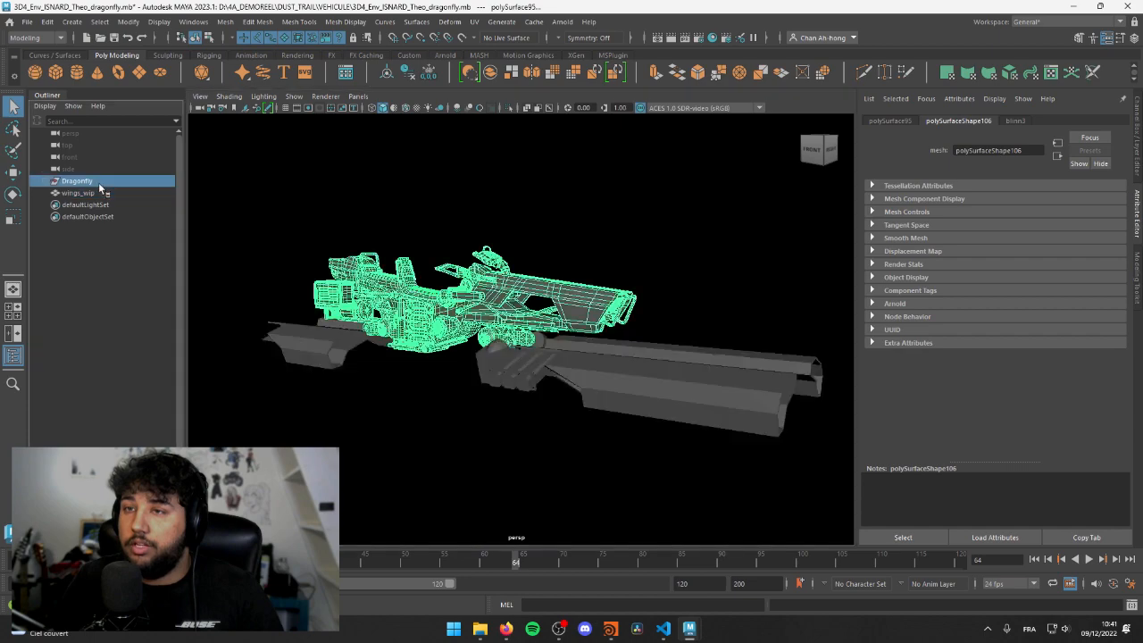
left_click(79, 193, "ctrl")
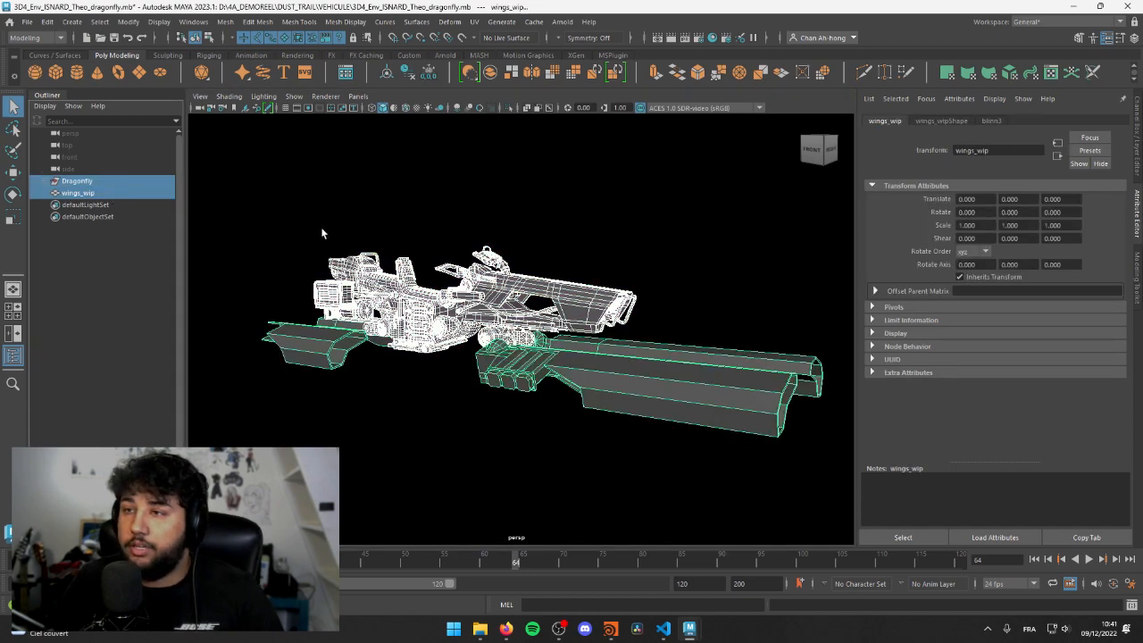
left_click_drag(534, 280, 386, 268, "alt")
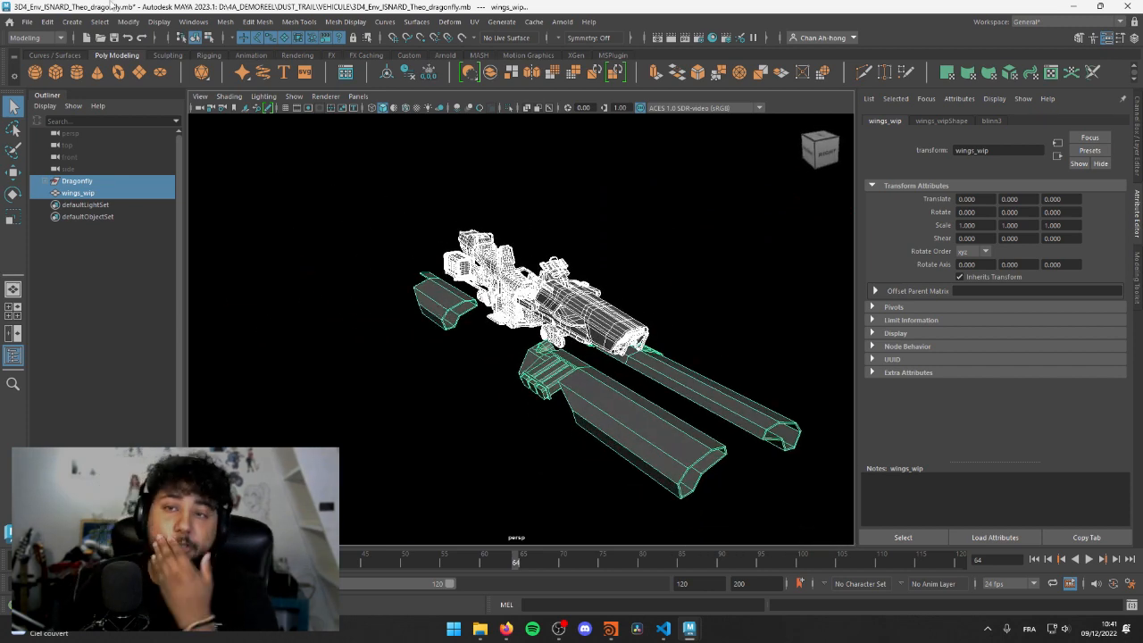
left_click(27, 21)
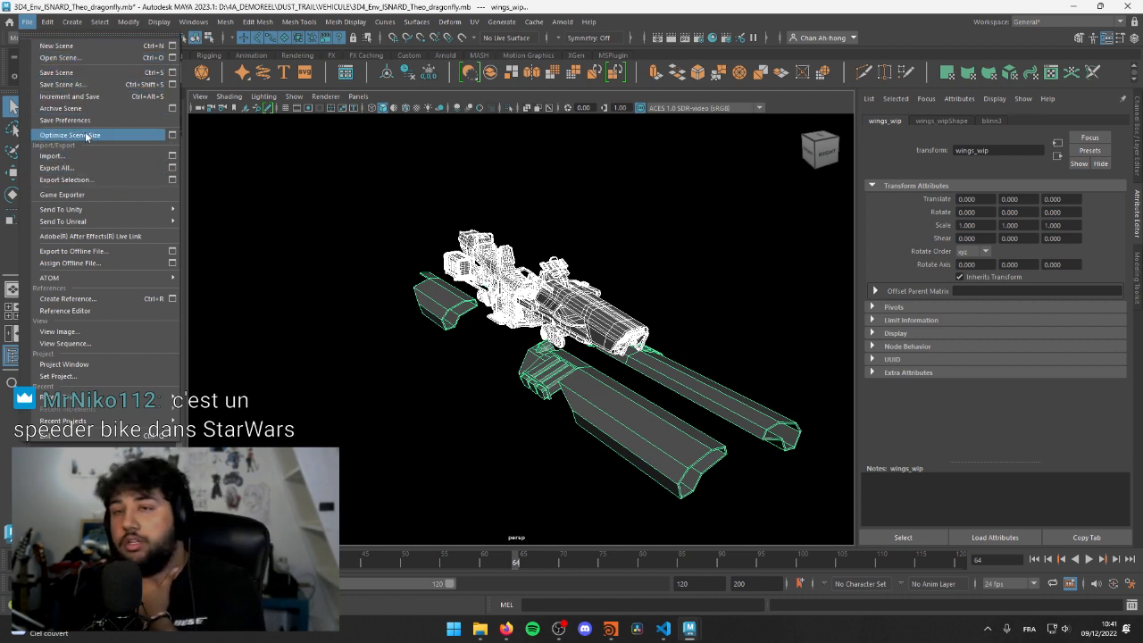
left_click(455, 369)
left_click_drag(454, 369, 486, 334, "alt")
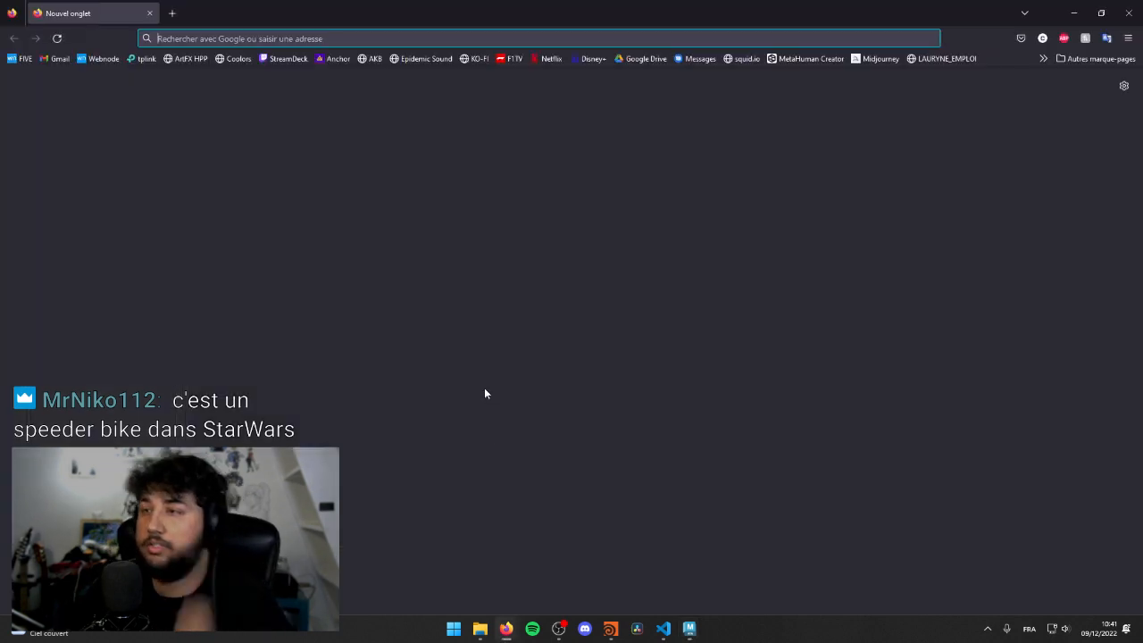
- In Firefox, search Google Images for Star Wars speeder bikes and preview the Hasbro Black Series 6" picture
type("speeder ")
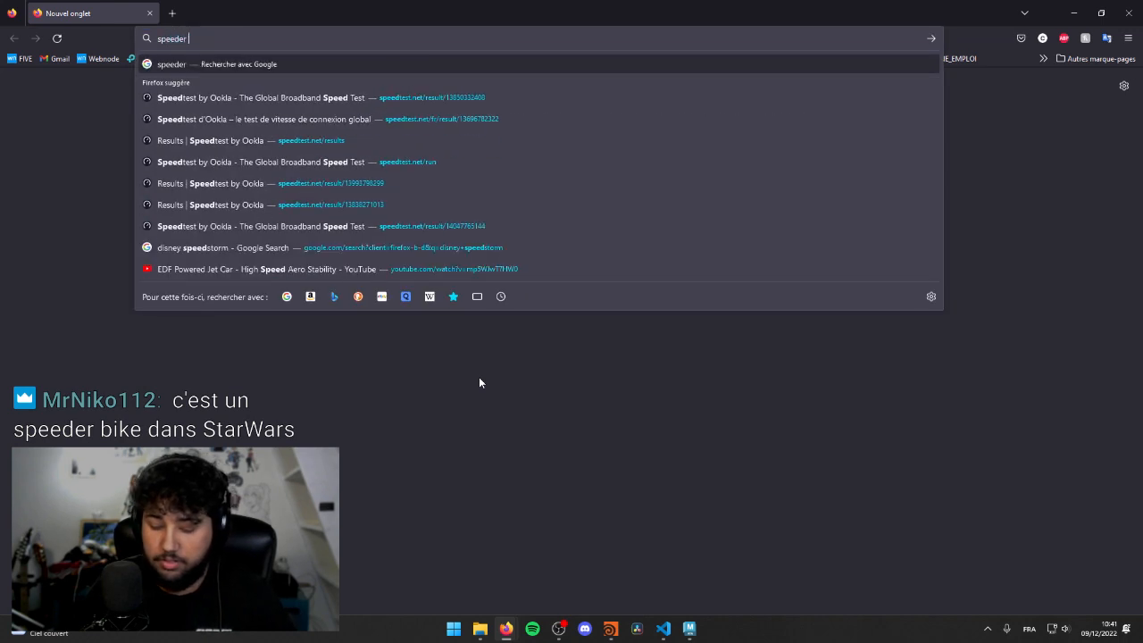
type("bike star watr")
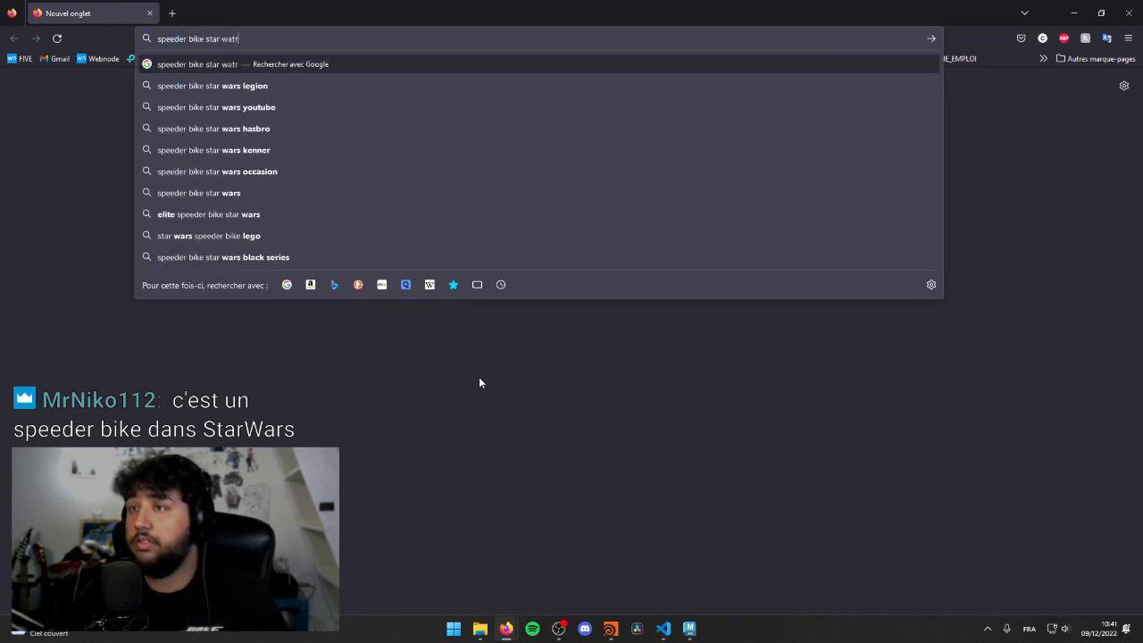
key("Return")
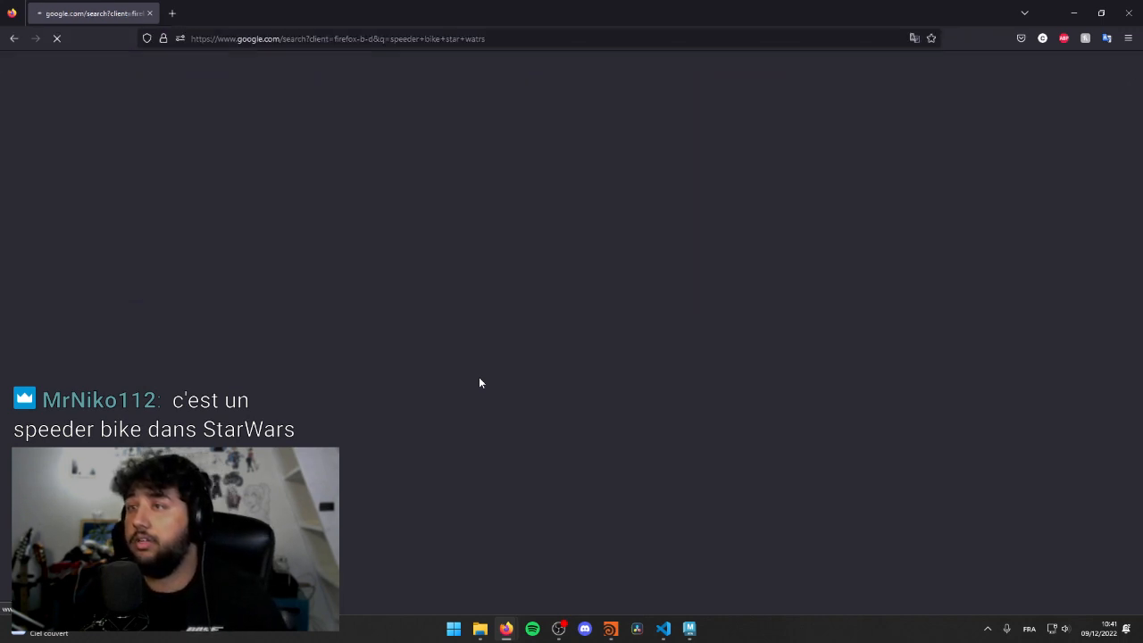
left_click(221, 120)
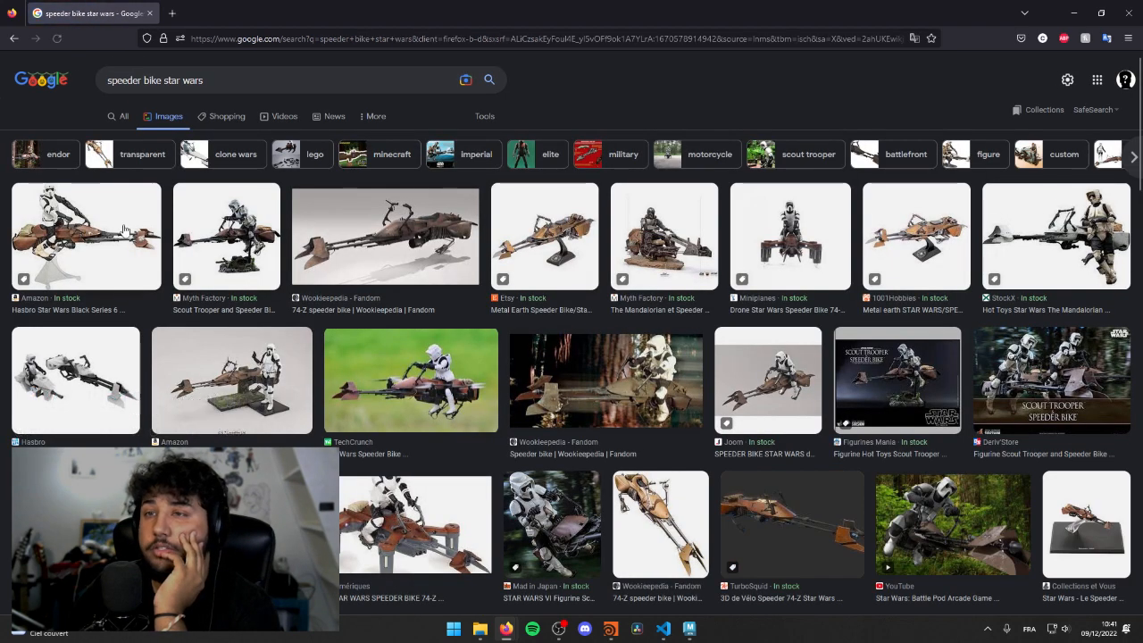
left_click(89, 242)
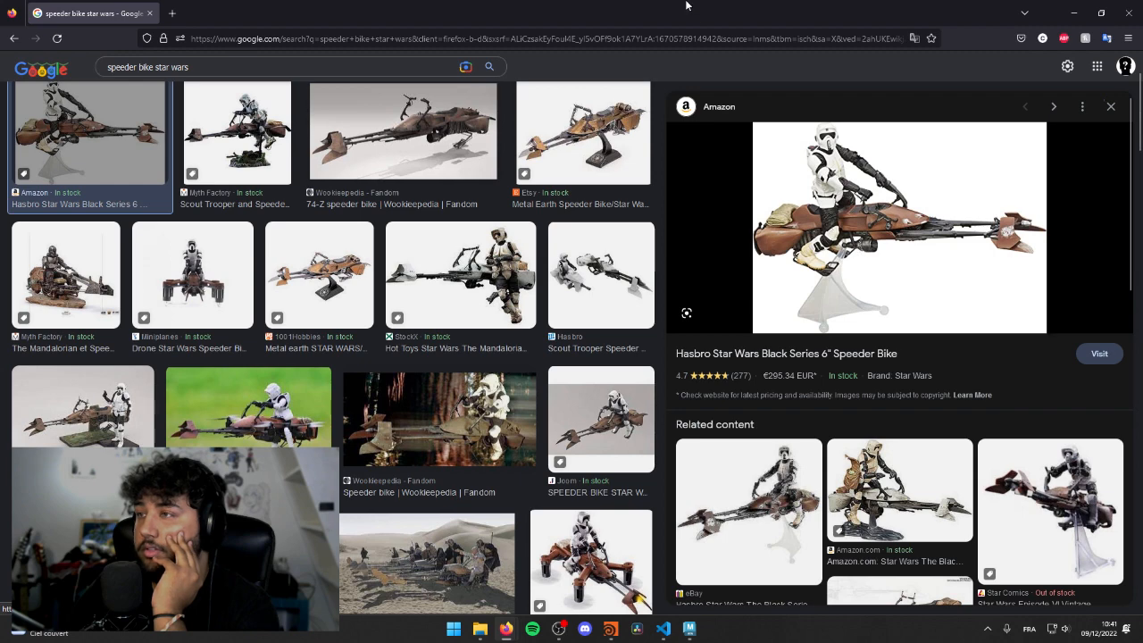
- Compare the speeder bike pictures with the Maya model side by side, preview the StockX Hot Toys result, and return to Maya
left_click_drag(686, 5, 932, 56)
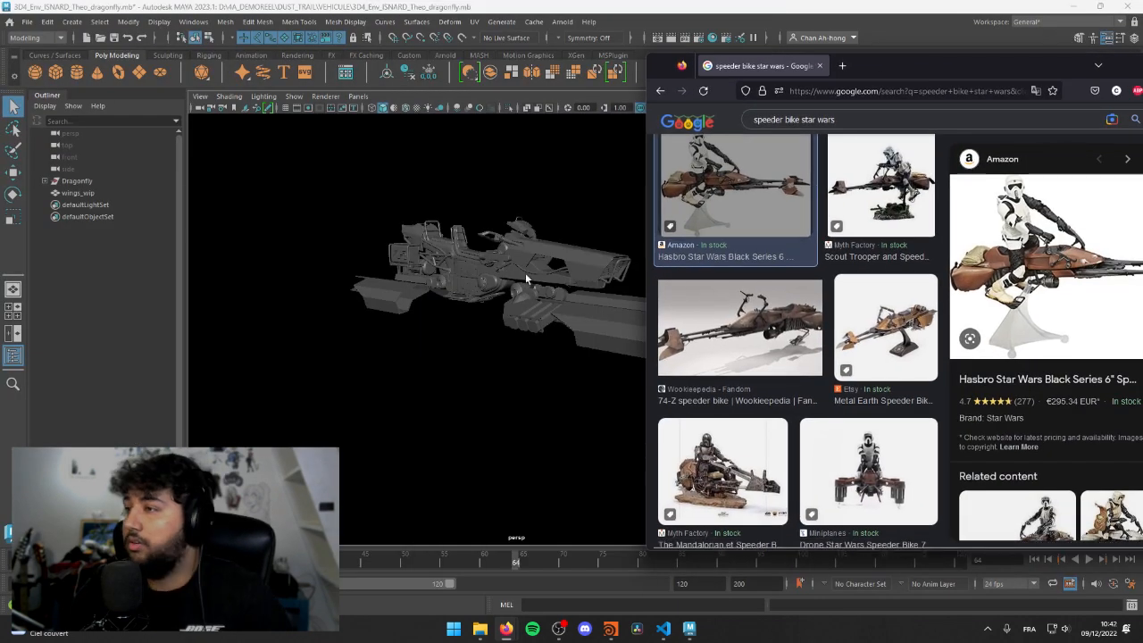
left_click_drag(525, 280, 427, 356, "alt")
key("alt+Tab")
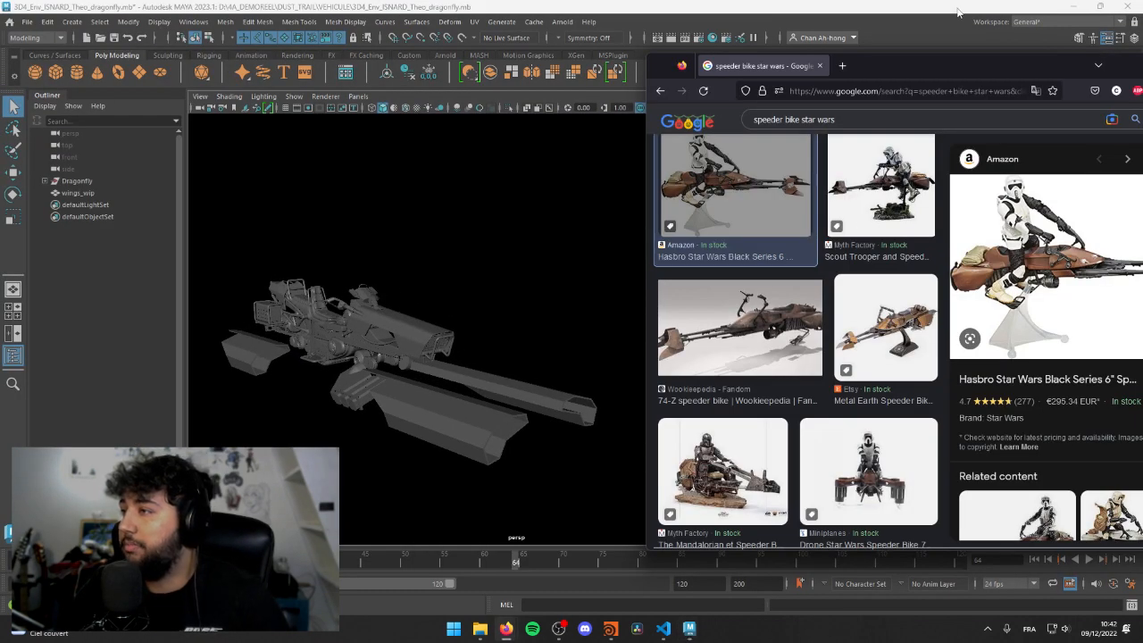
left_click_drag(989, 75, 841, 64)
scroll(656, 305, "down", 3)
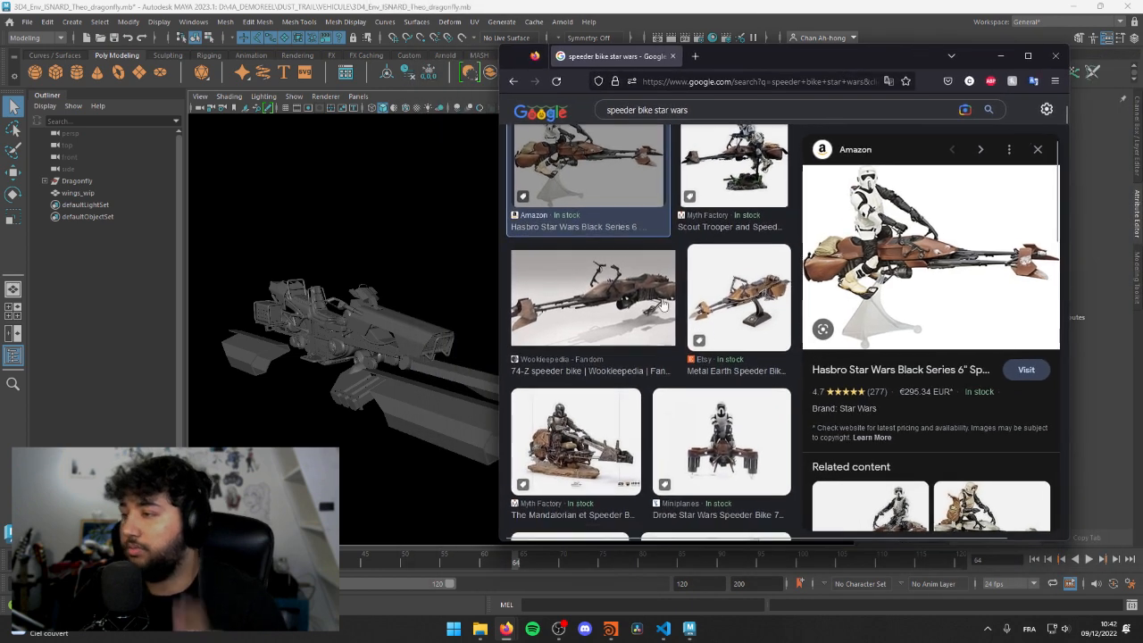
scroll(653, 304, "down", 2)
left_click(700, 261)
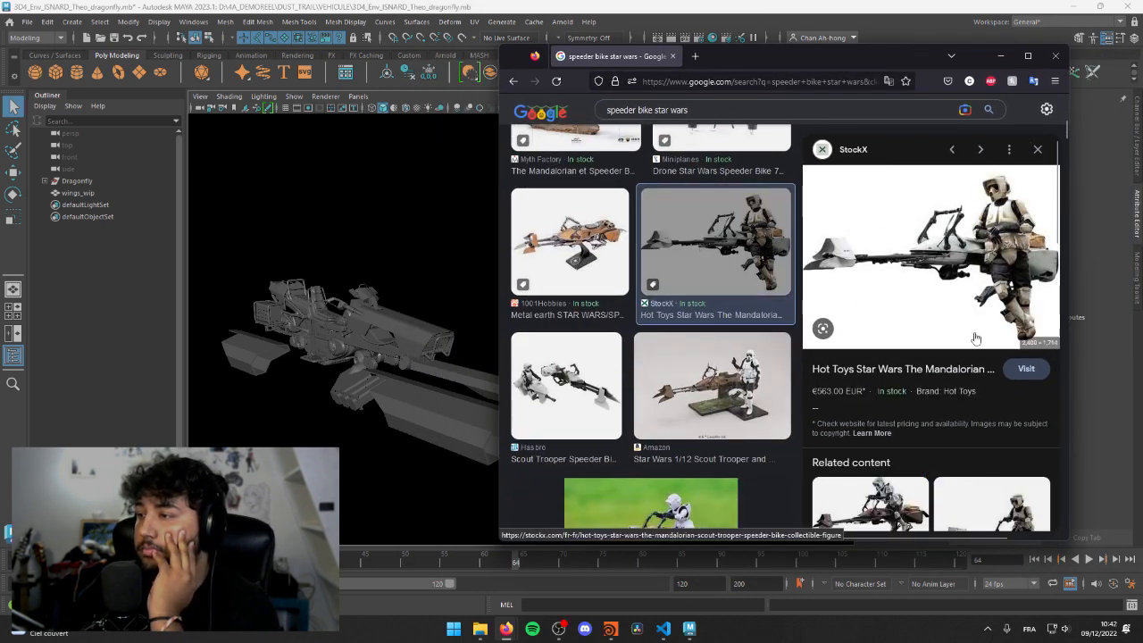
left_click(425, 262)
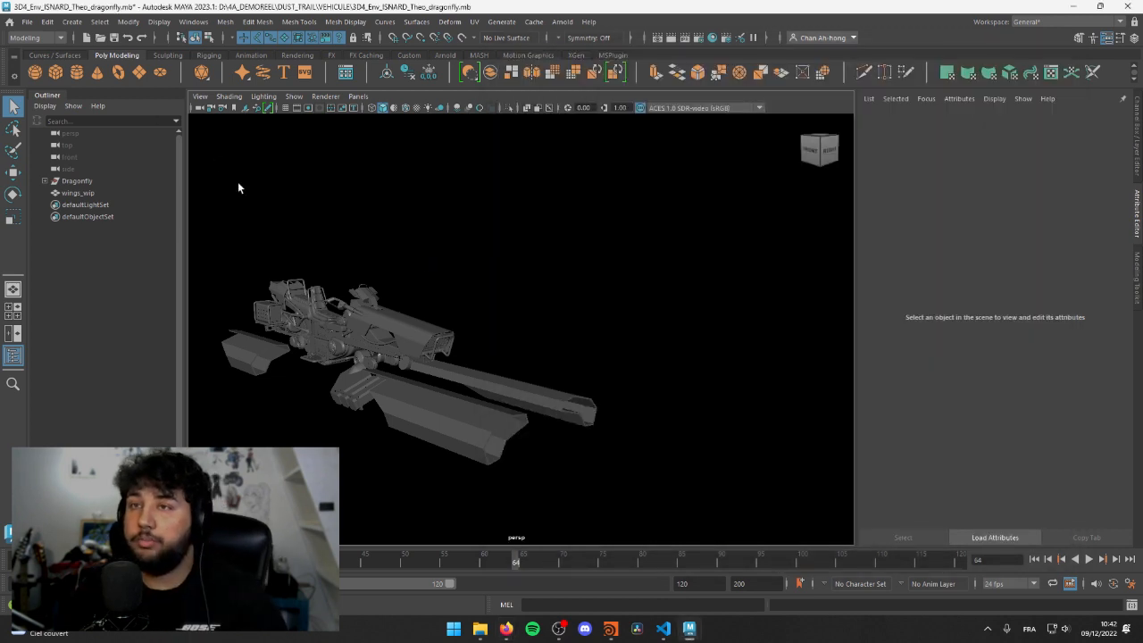
key("super")
type("maya")
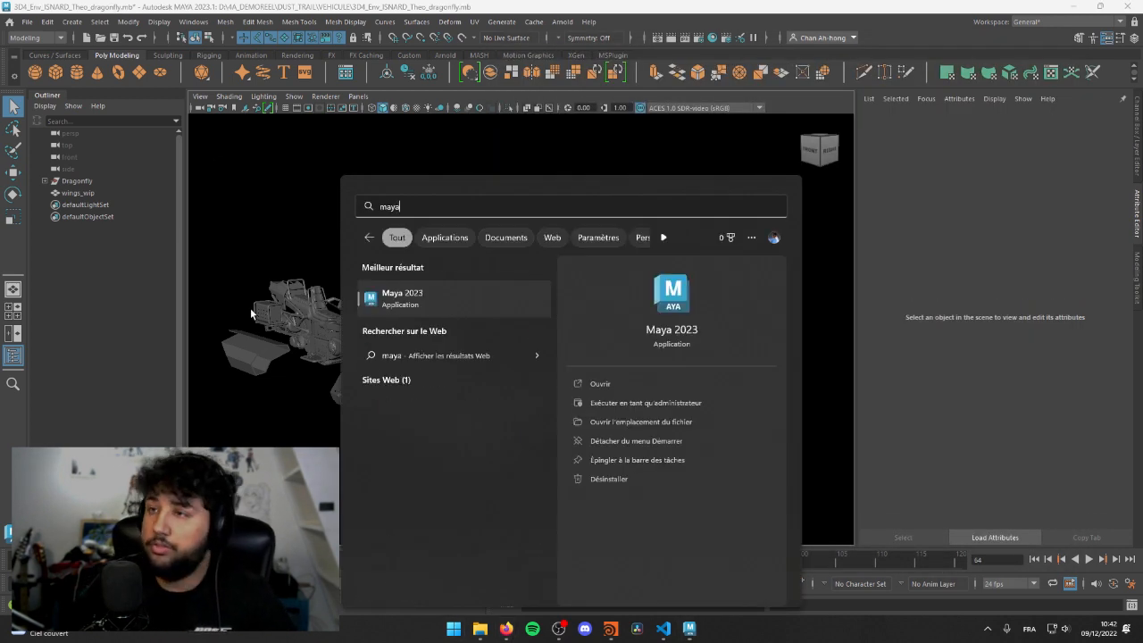
key("Escape")
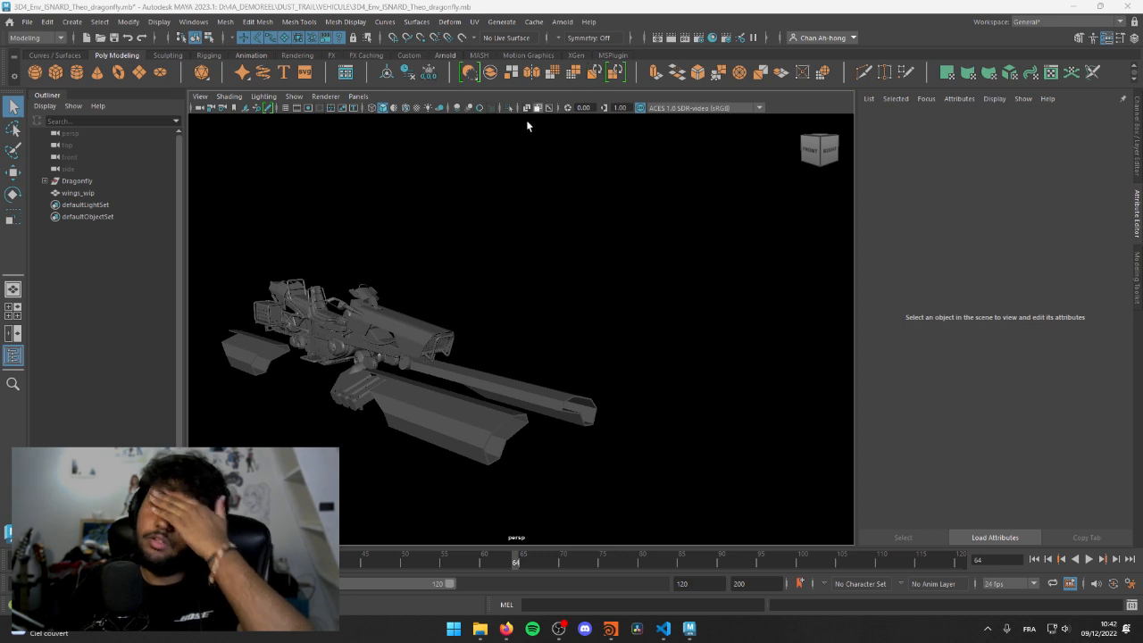
- Select all parts of the vehicle, including wings_wip, and open the Export Selection options
left_click_drag(259, 248, 619, 497)
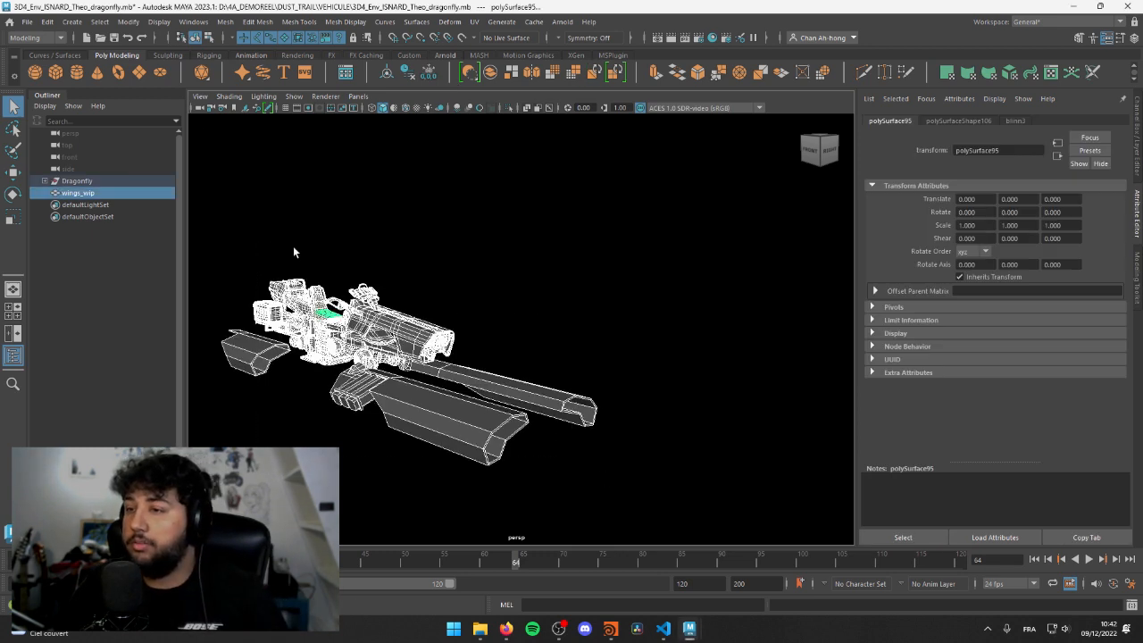
left_click(28, 21)
left_click(48, 21)
left_click(27, 22)
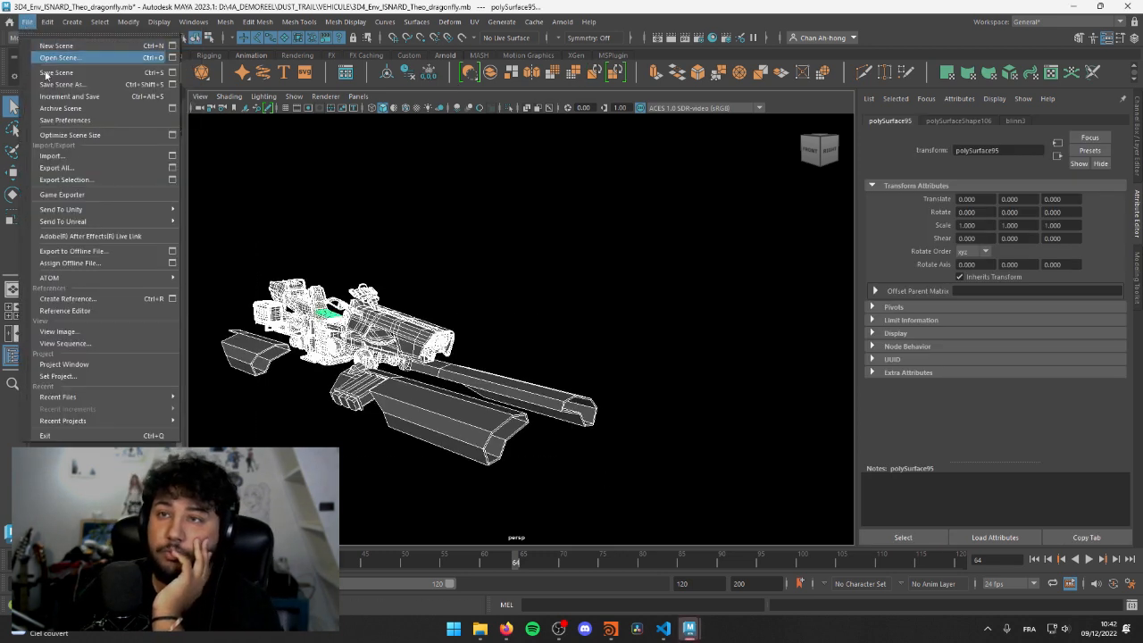
left_click(175, 182)
- Look through the file types available for exporting the selected vehicle, from mayaAscii down to OBJexport
left_click(527, 249)
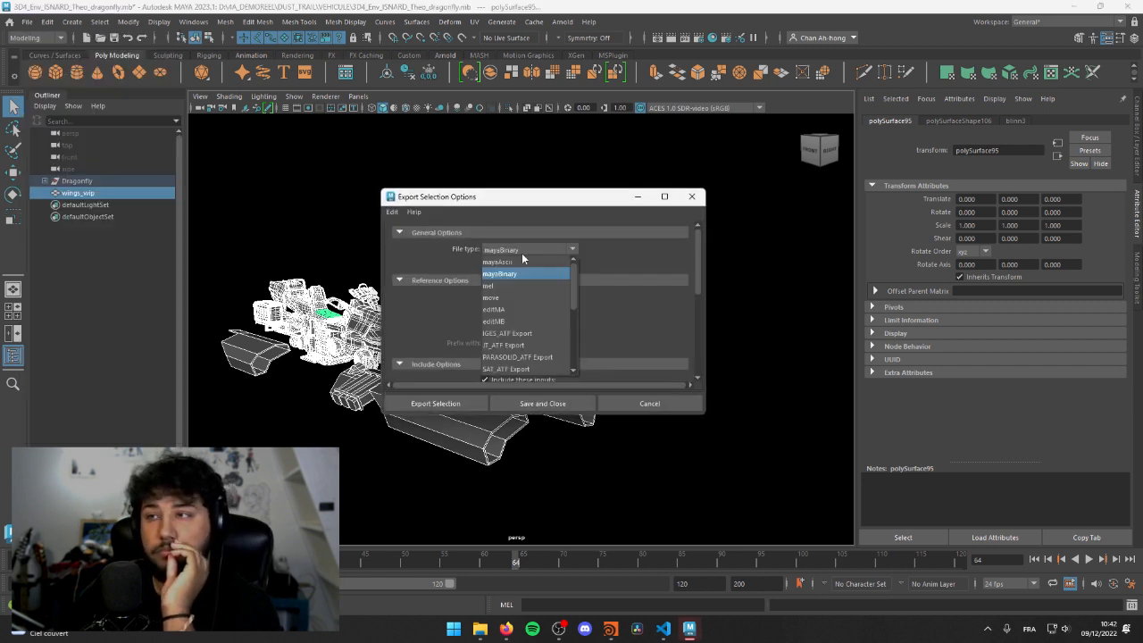
scroll(514, 324, "down", 2)
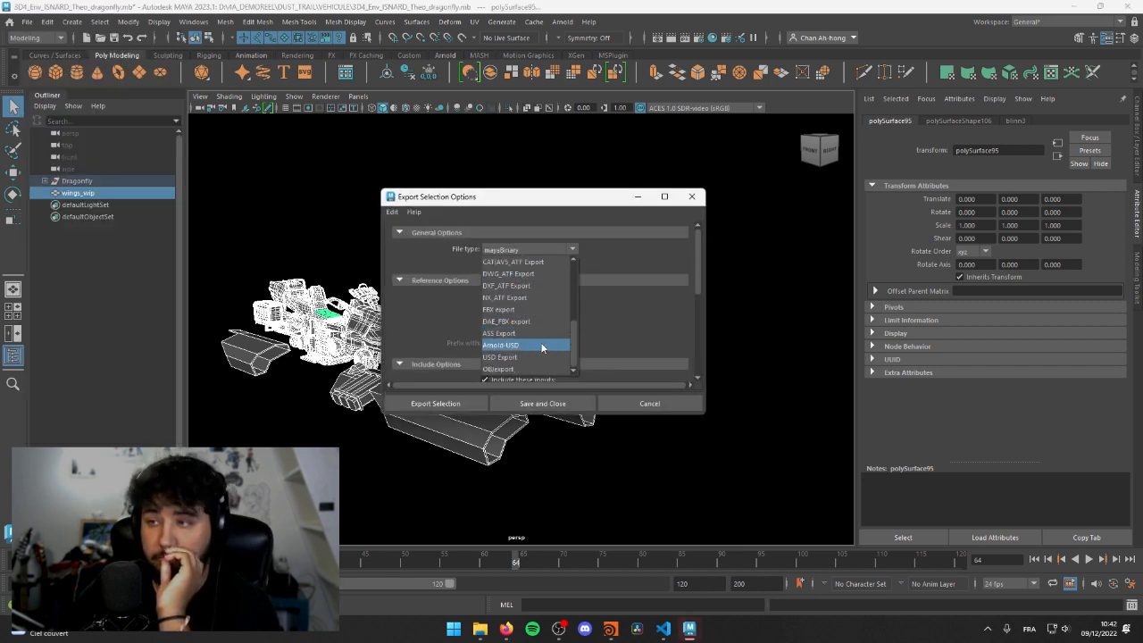
scroll(527, 357, "up", 2)
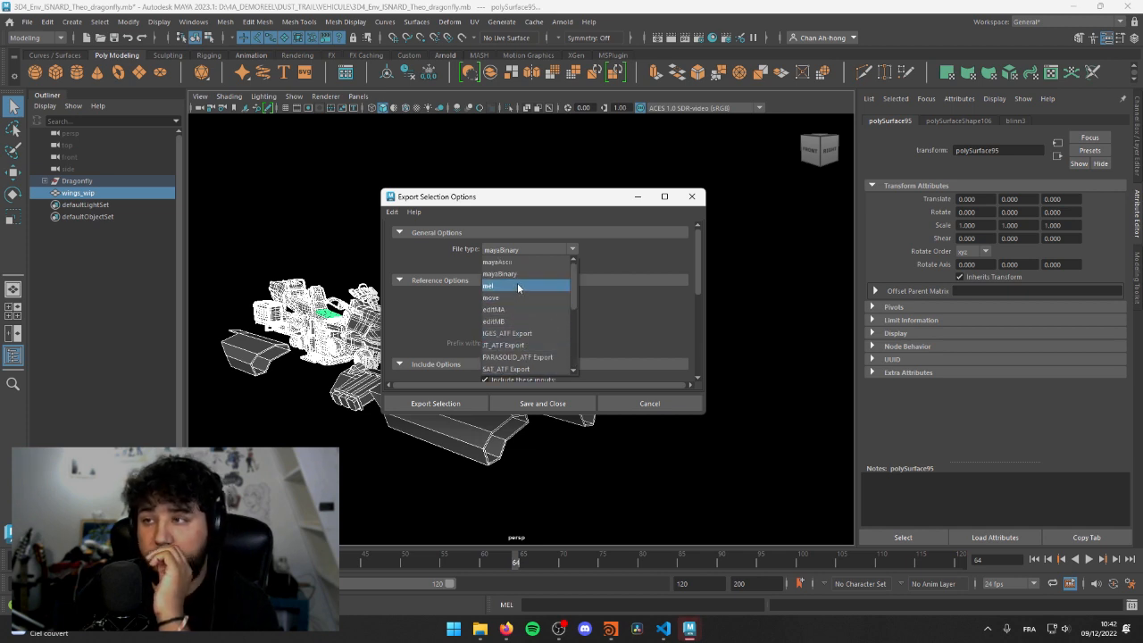
scroll(523, 303, "down", 1)
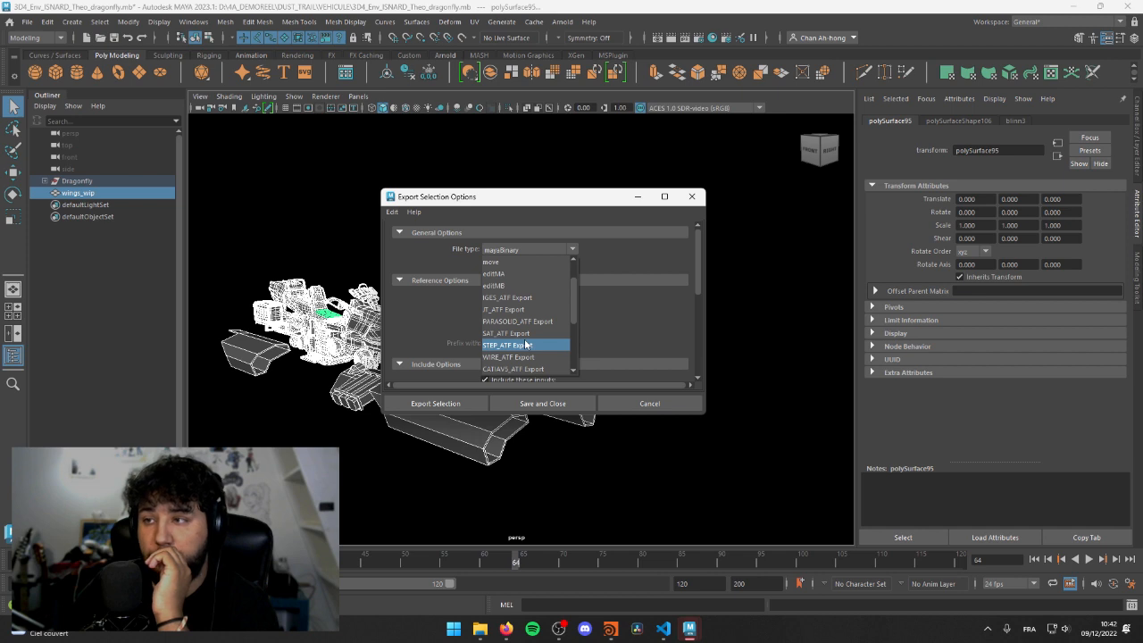
scroll(527, 344, "down", 2)
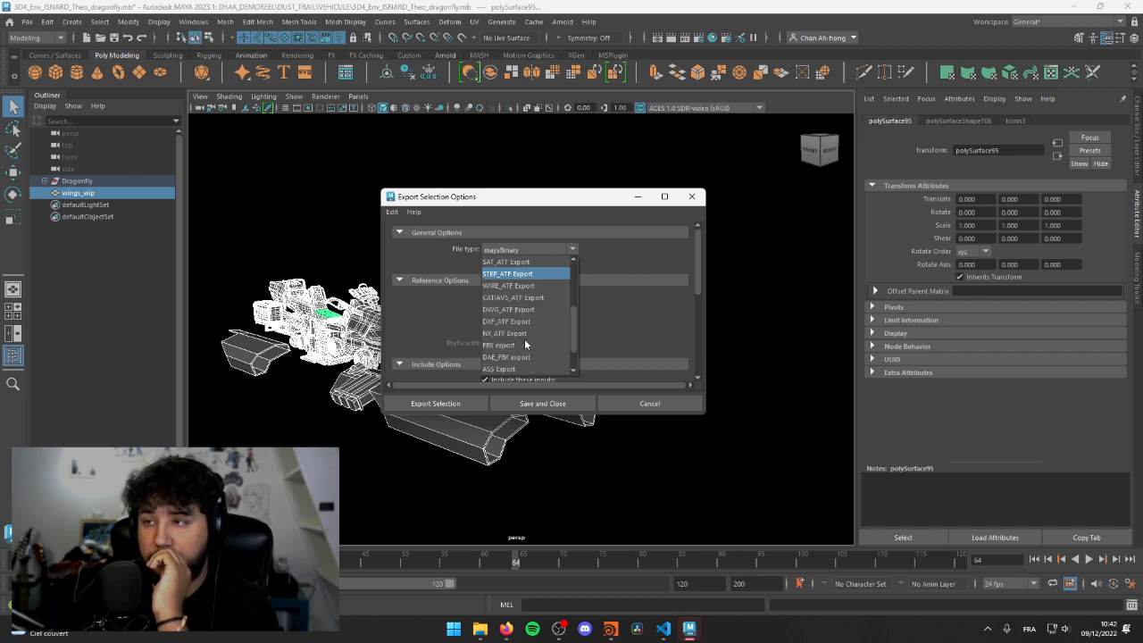
- Switch to the Maya-2023 home window, start opening a scene, and browse to D:\4A_DEMOREEL\DUST_TRAIL\PILOT
mouse_move(692, 628)
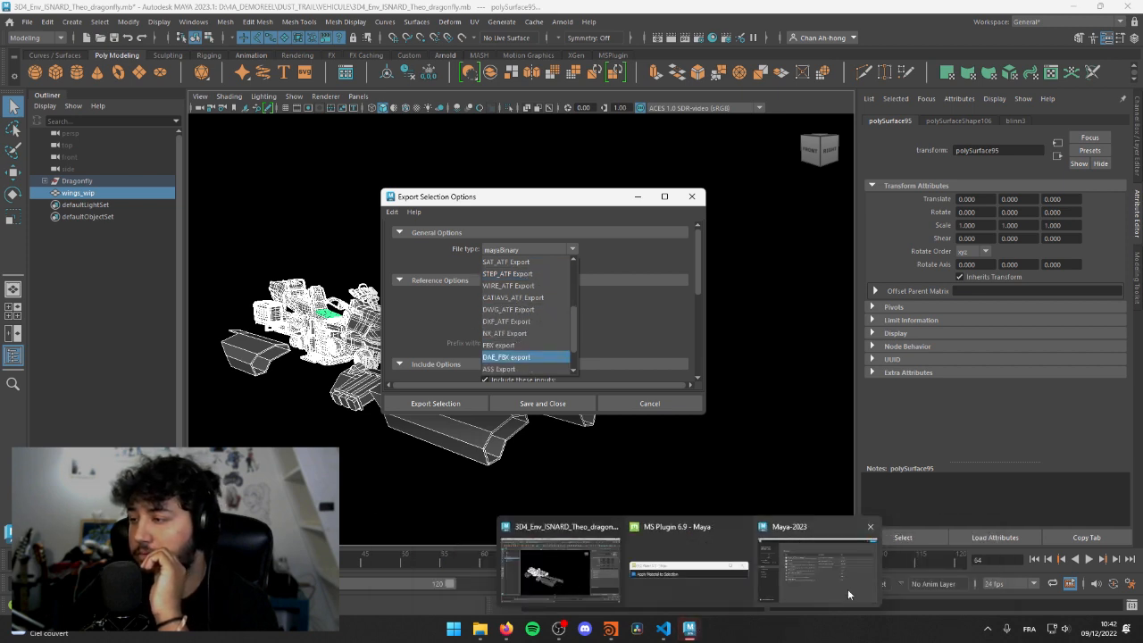
left_click(844, 585)
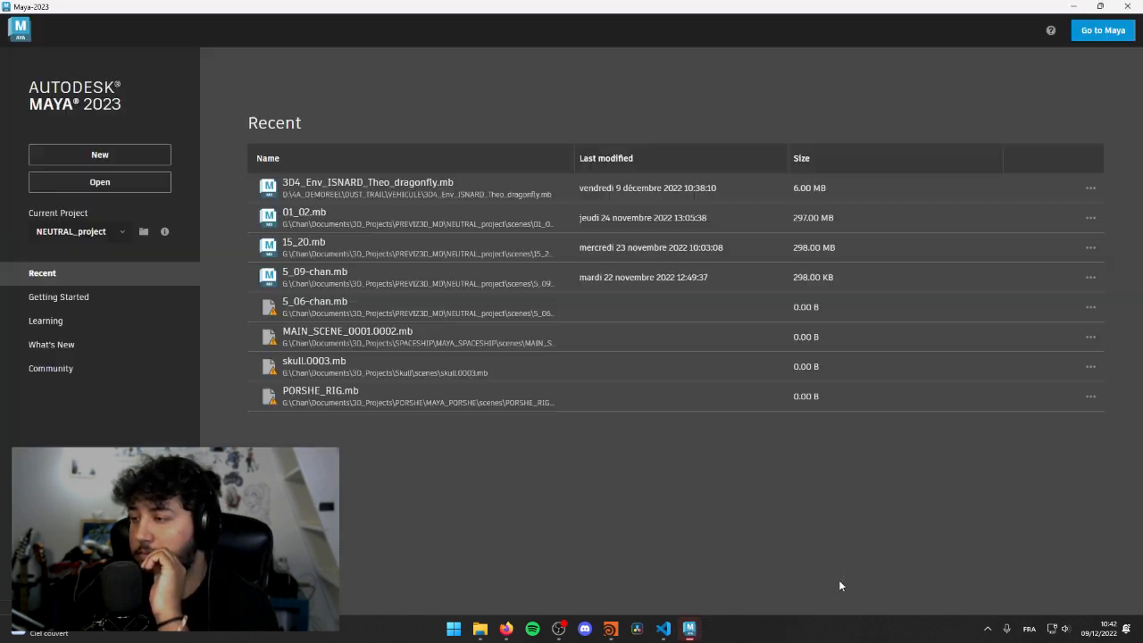
left_click(116, 186)
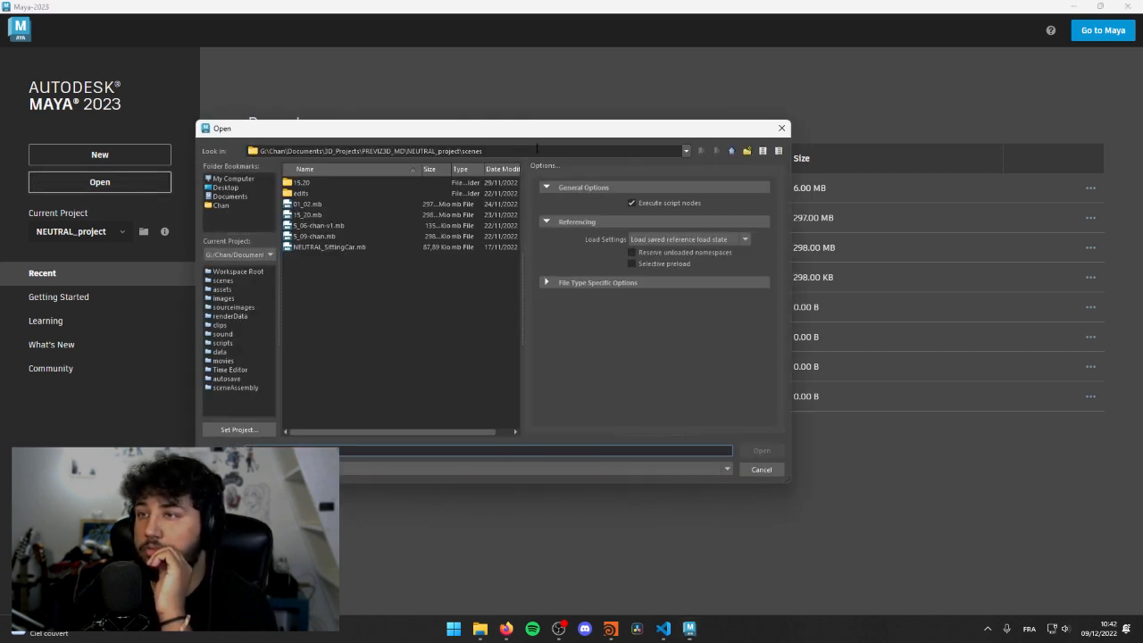
left_click_drag(537, 150, 220, 141)
type("D:\\")
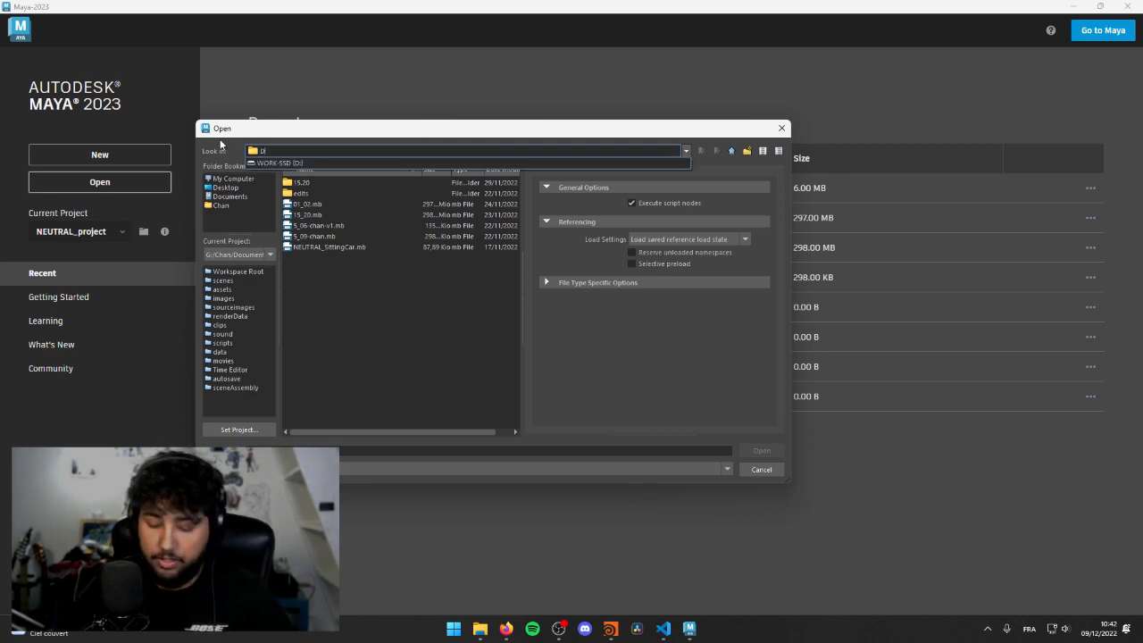
left_click(339, 182)
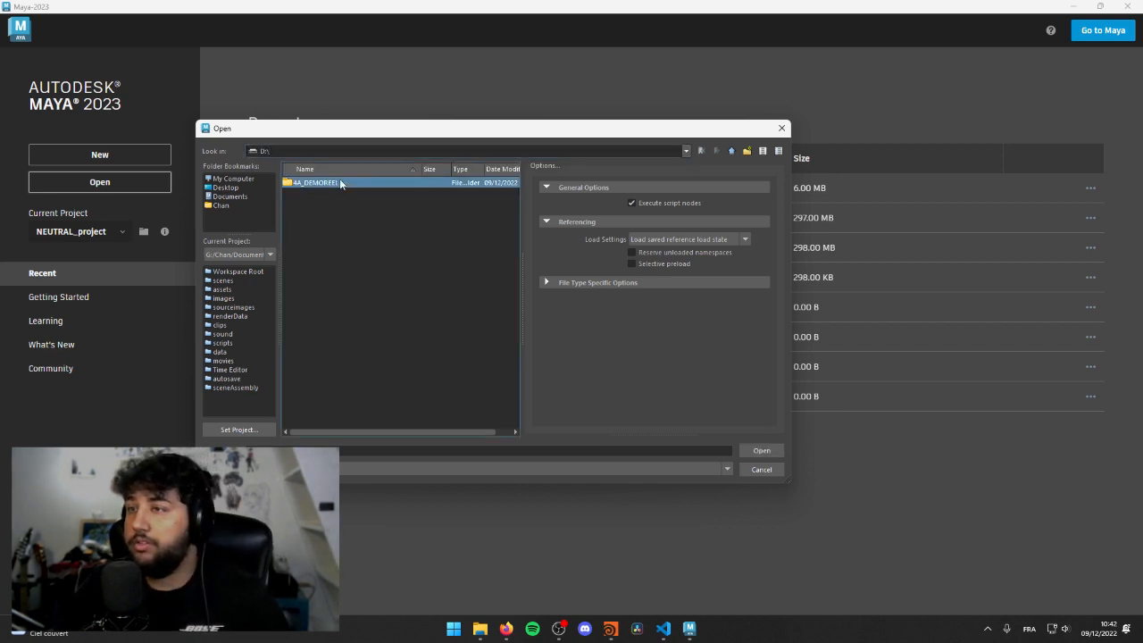
double_click(340, 182)
double_click(327, 183)
double_click(323, 182)
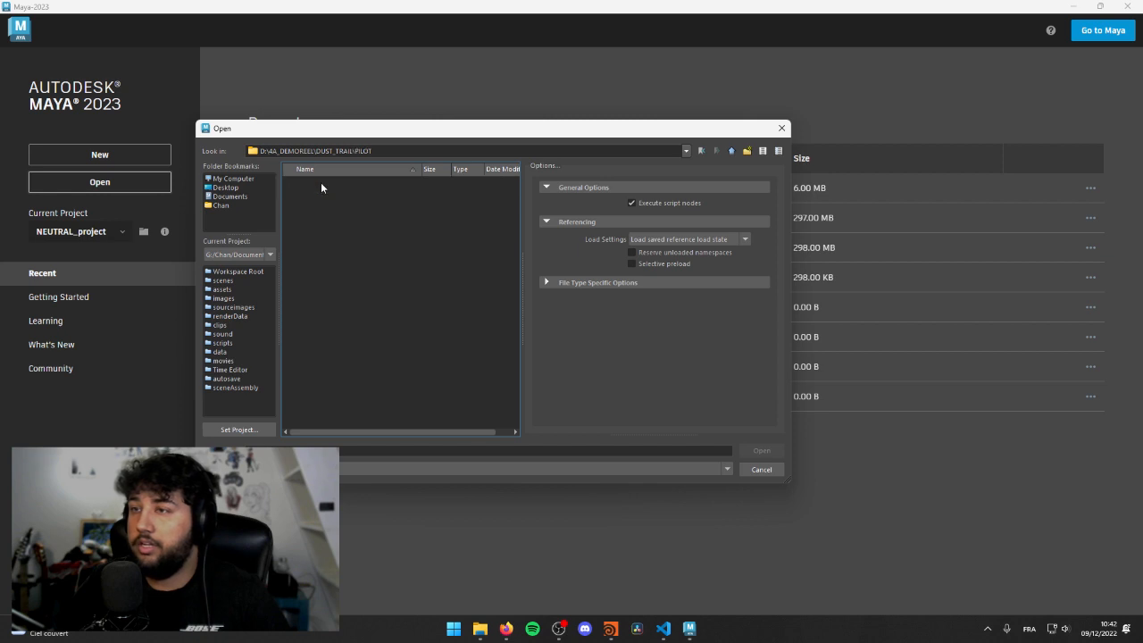
- Switch to the VEHICULE window in File Explorer and go to the PILOT folder inside DUST_TRAIL
key("alt+Tab")
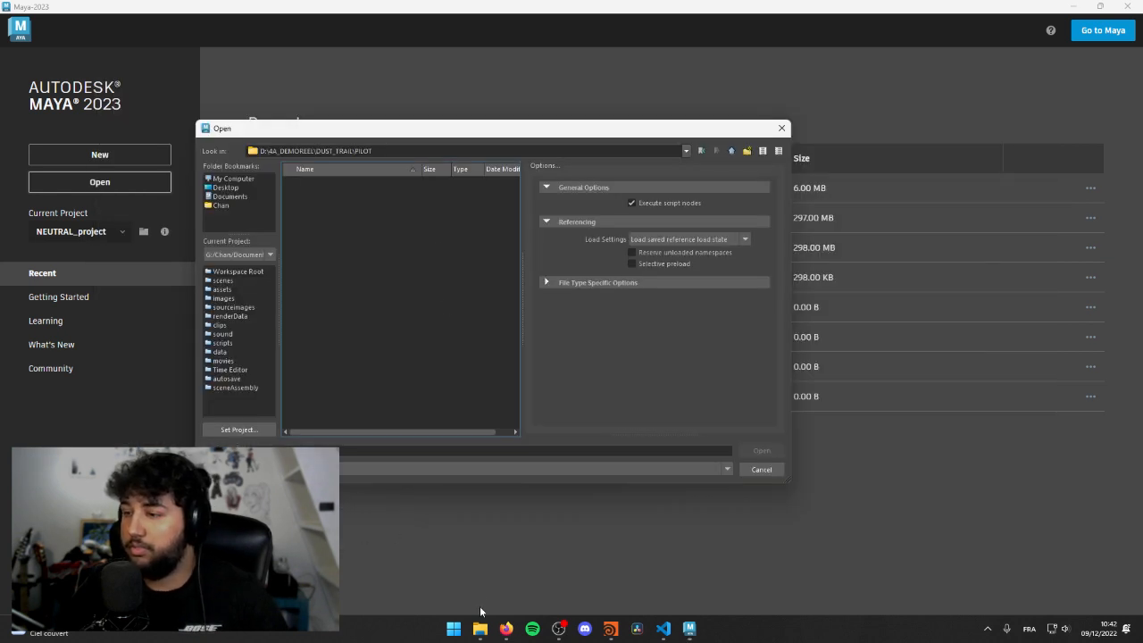
left_click(480, 628)
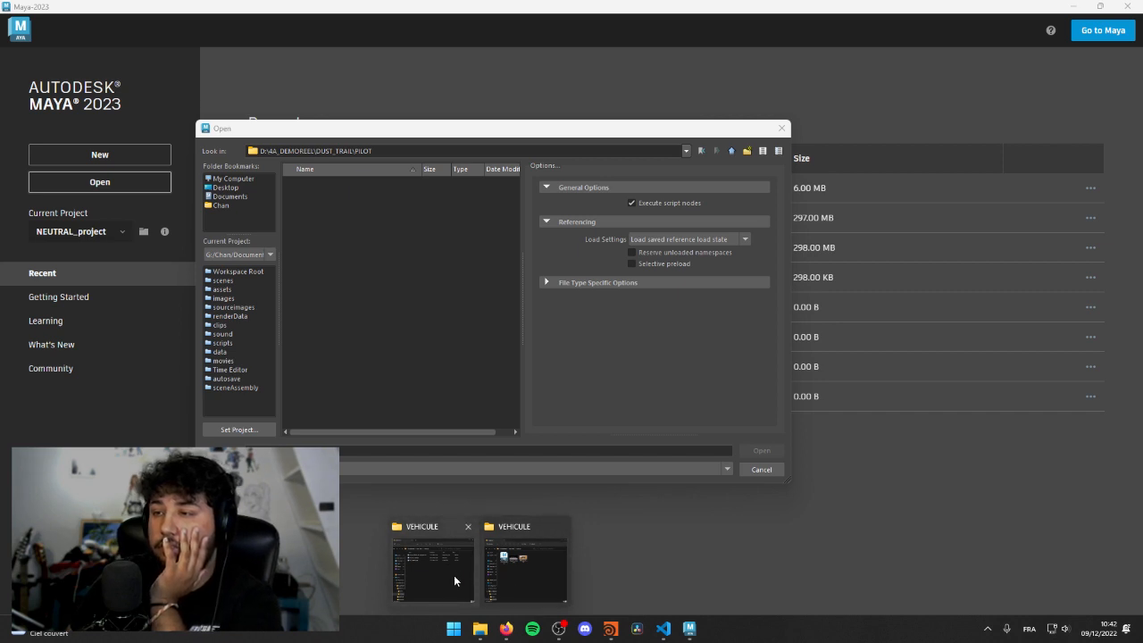
left_click(454, 575)
left_click(389, 116)
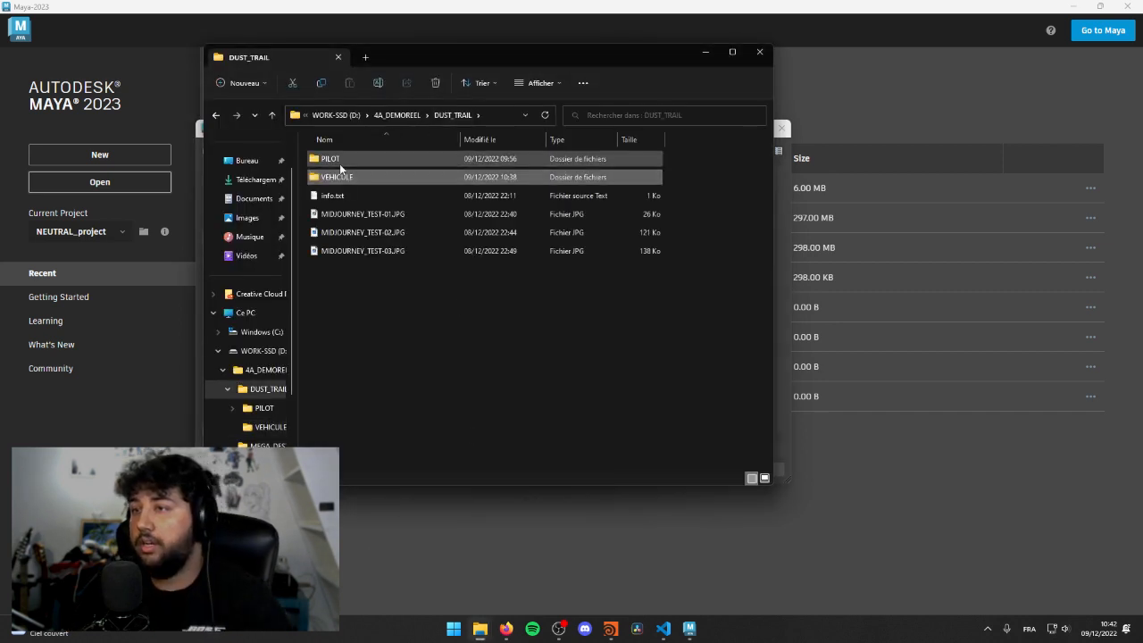
double_click(388, 161)
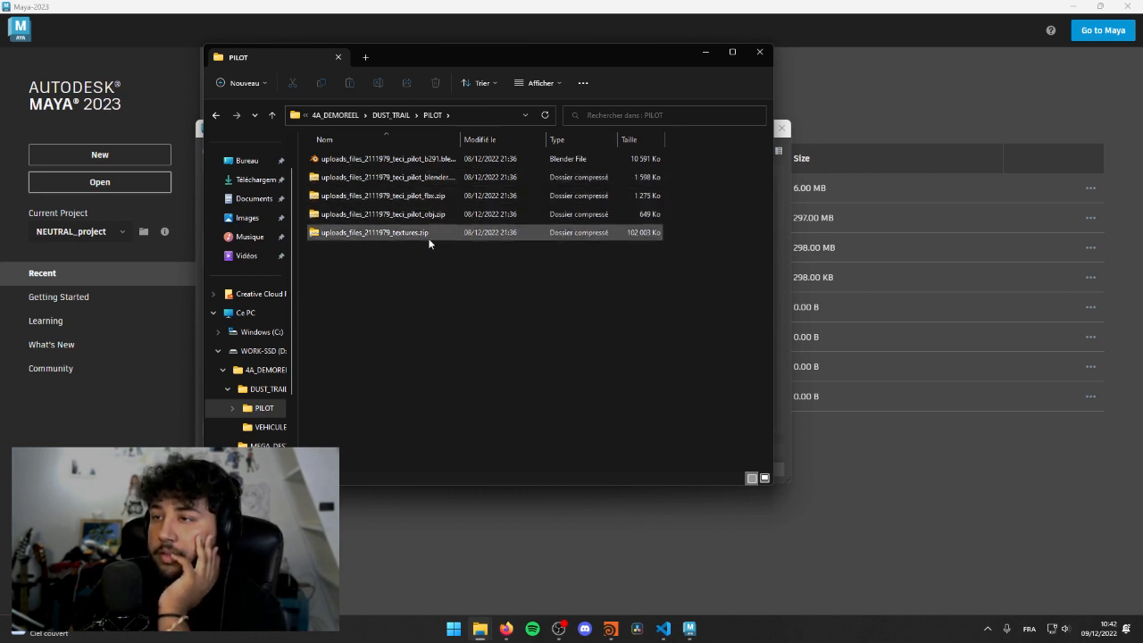
- Extract uploads_files_2111979_teci_pilot_fbx.zip to the proposed folder inside PILOT
left_click(437, 200)
right_click(439, 198)
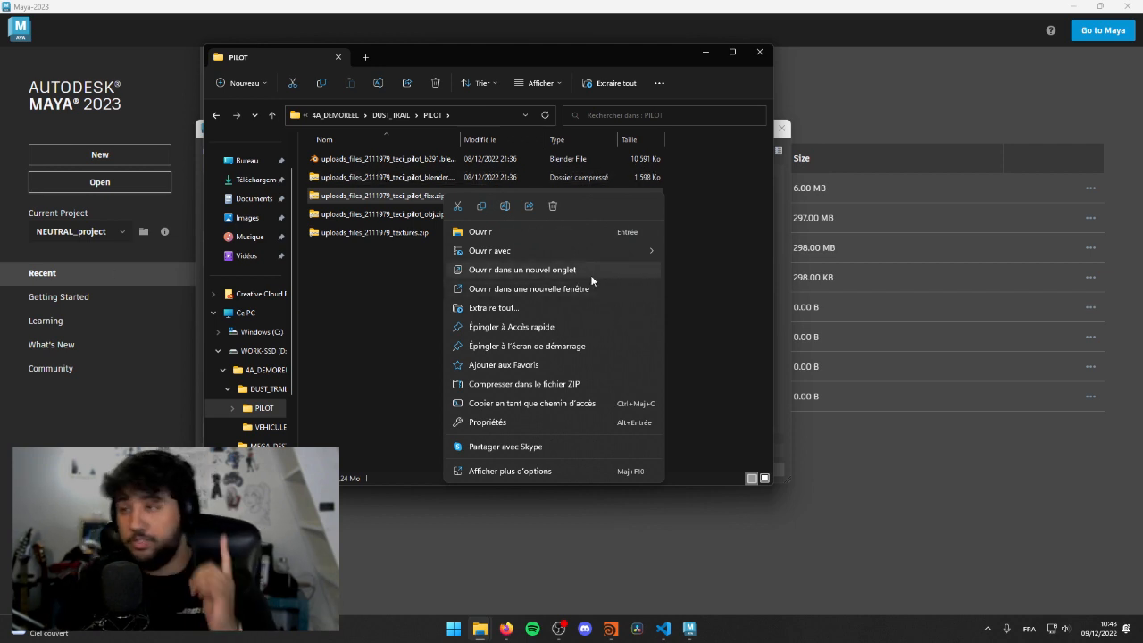
mouse_move(564, 253)
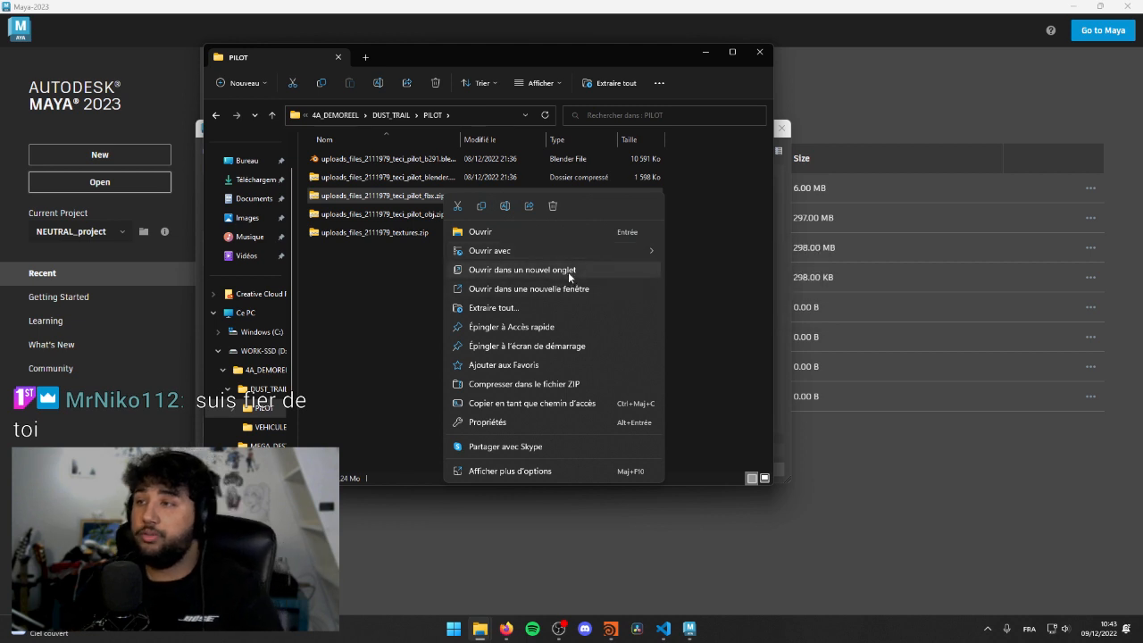
left_click(512, 308)
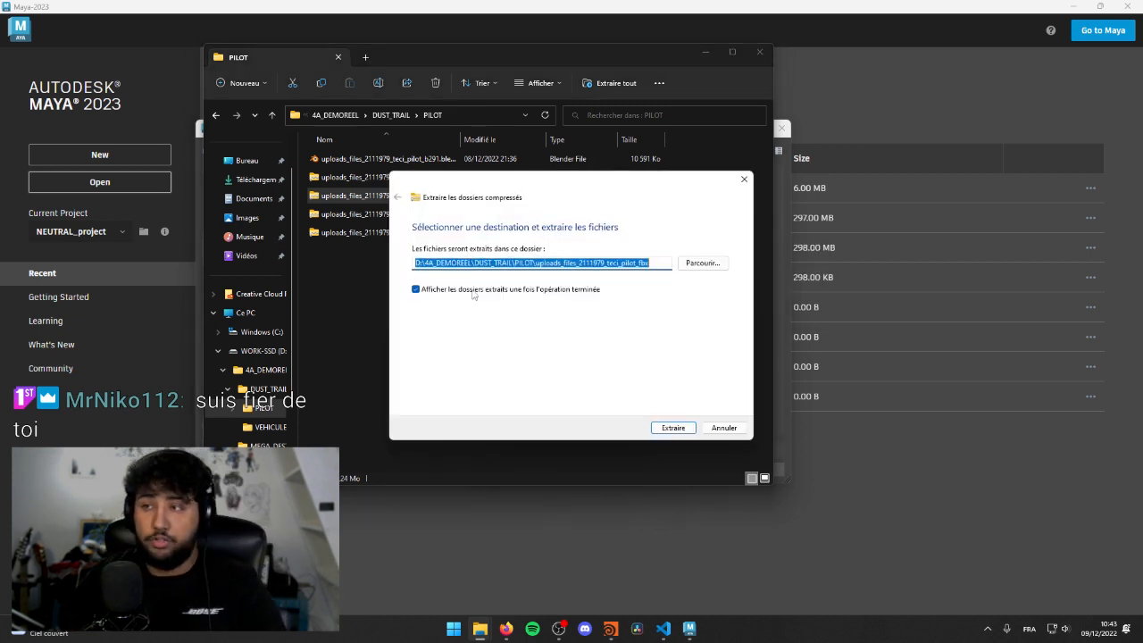
left_click(673, 428)
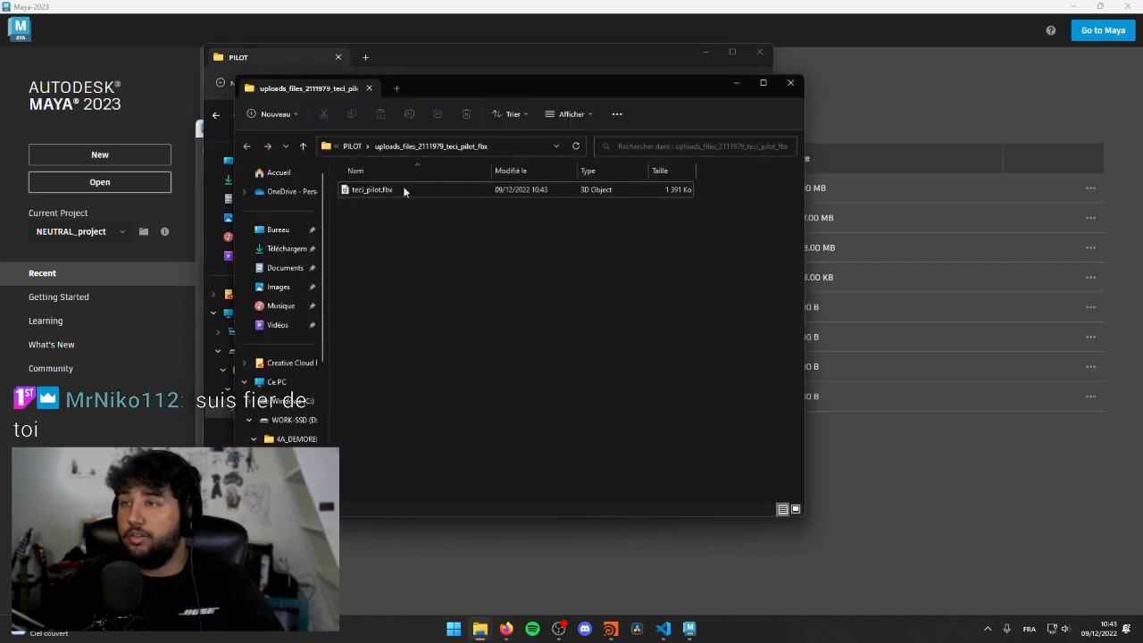
left_click(407, 192)
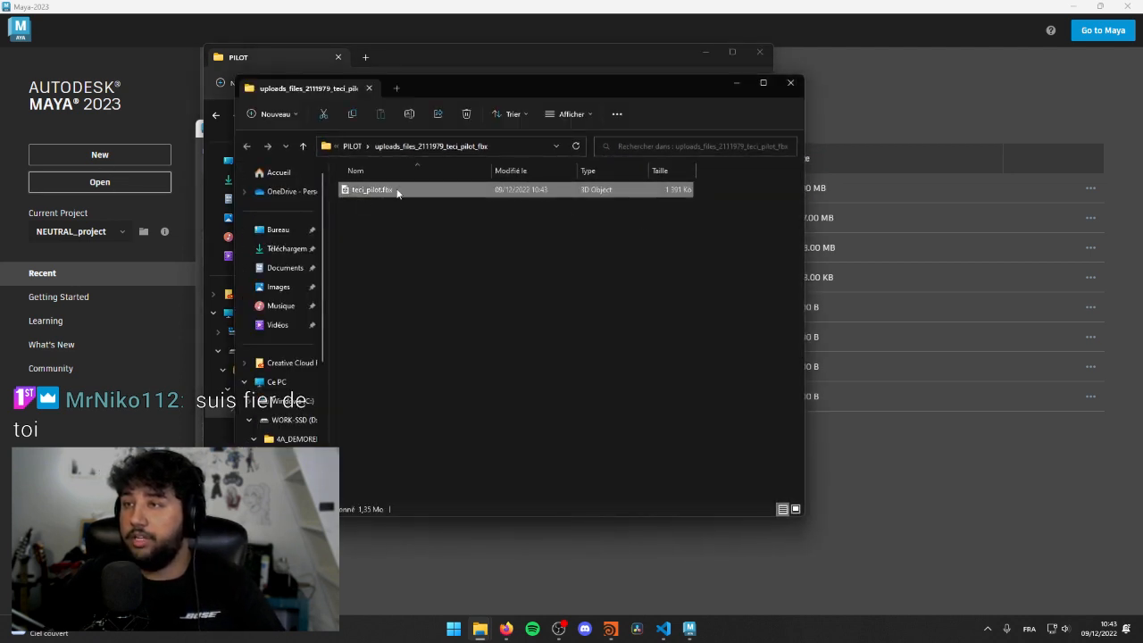
double_click(398, 192)
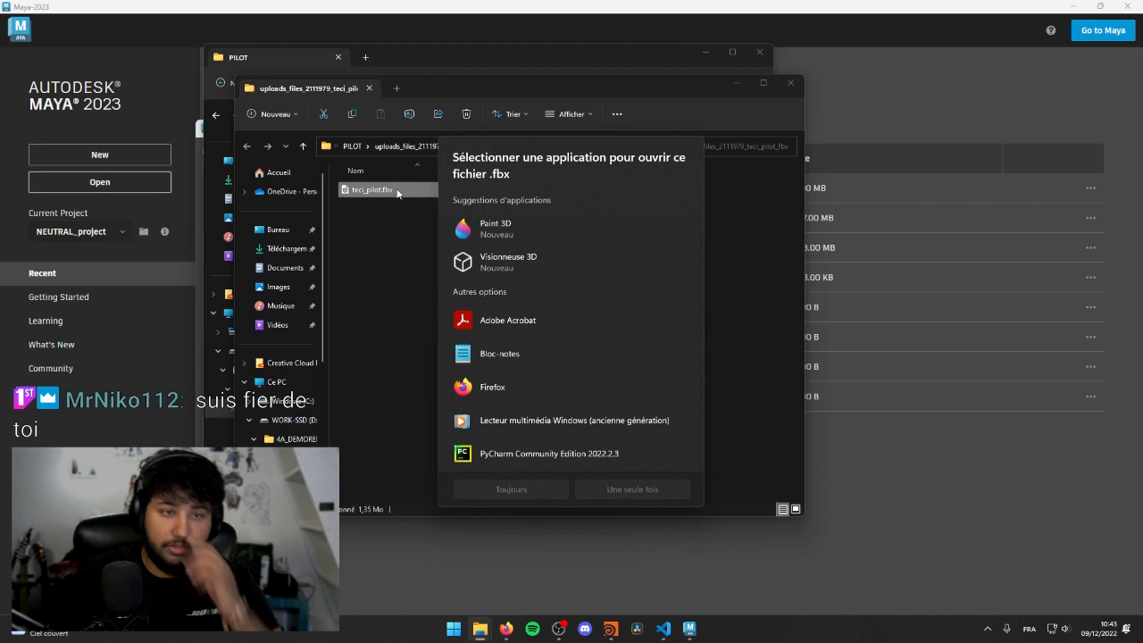
left_click(438, 218)
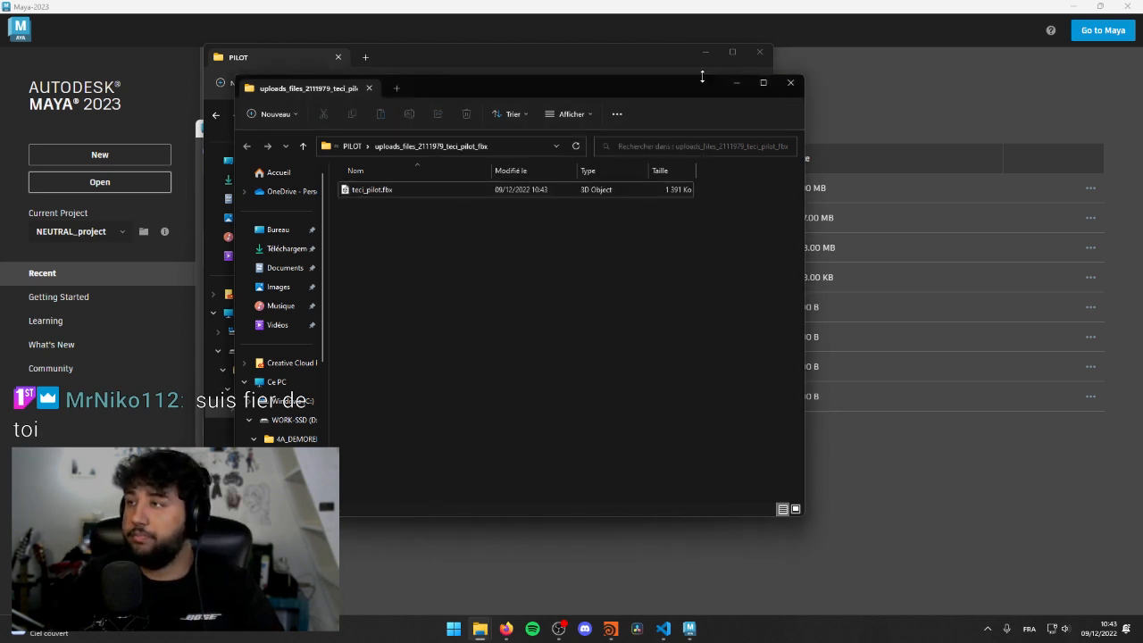
- Move the extracted folder's window aside and close it, leaving the PILOT folder window open
left_click_drag(677, 92, 619, 108)
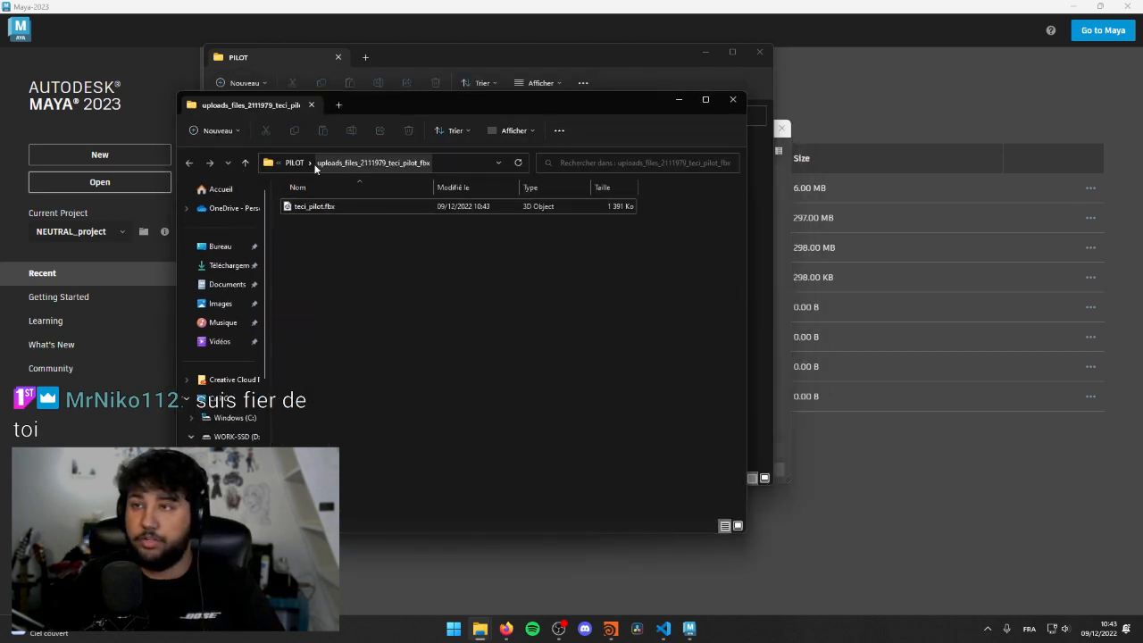
left_click_drag(501, 107, 786, 156)
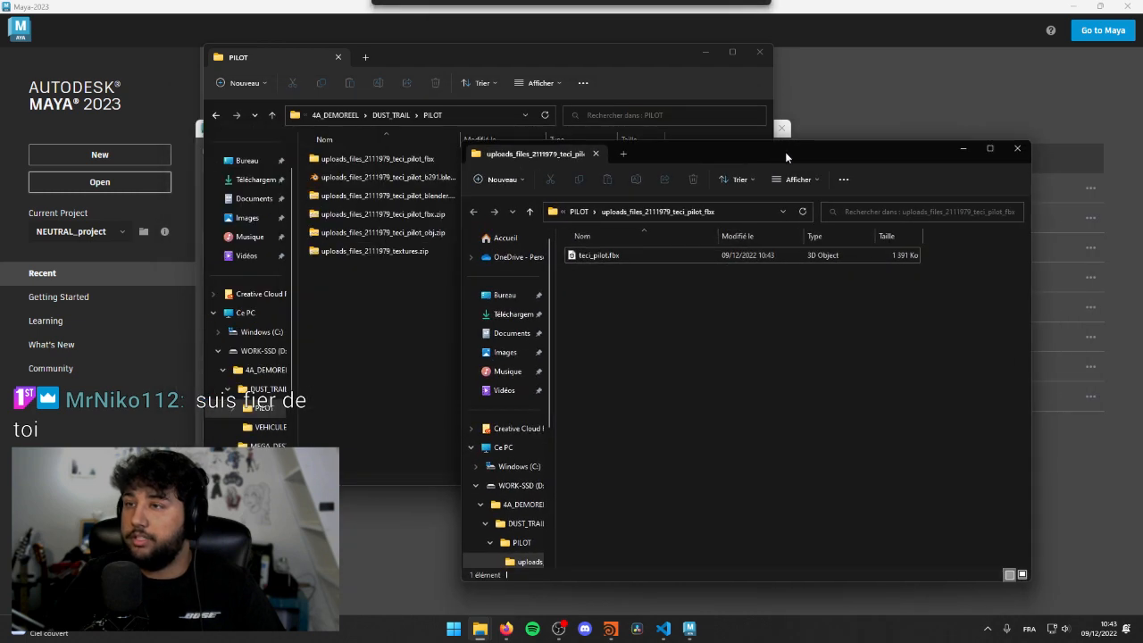
left_click(1022, 149)
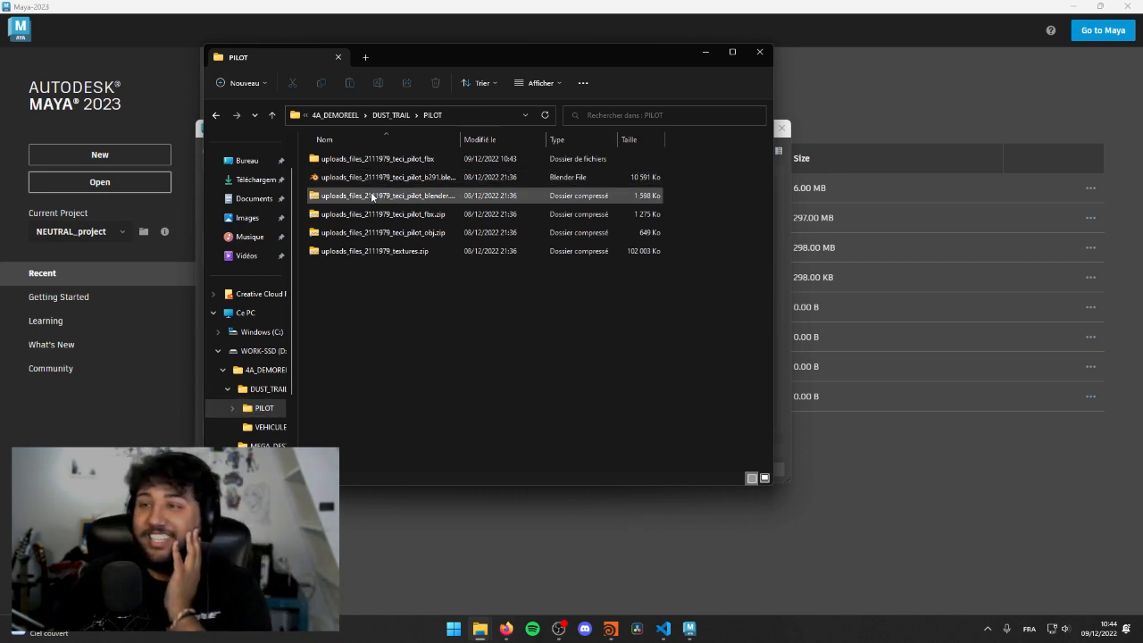
- Open the uploads_files_2111979_teci_pilot_fbx folder, copy its path, and minimize File Explorer
double_click(380, 161)
double_click(380, 165)
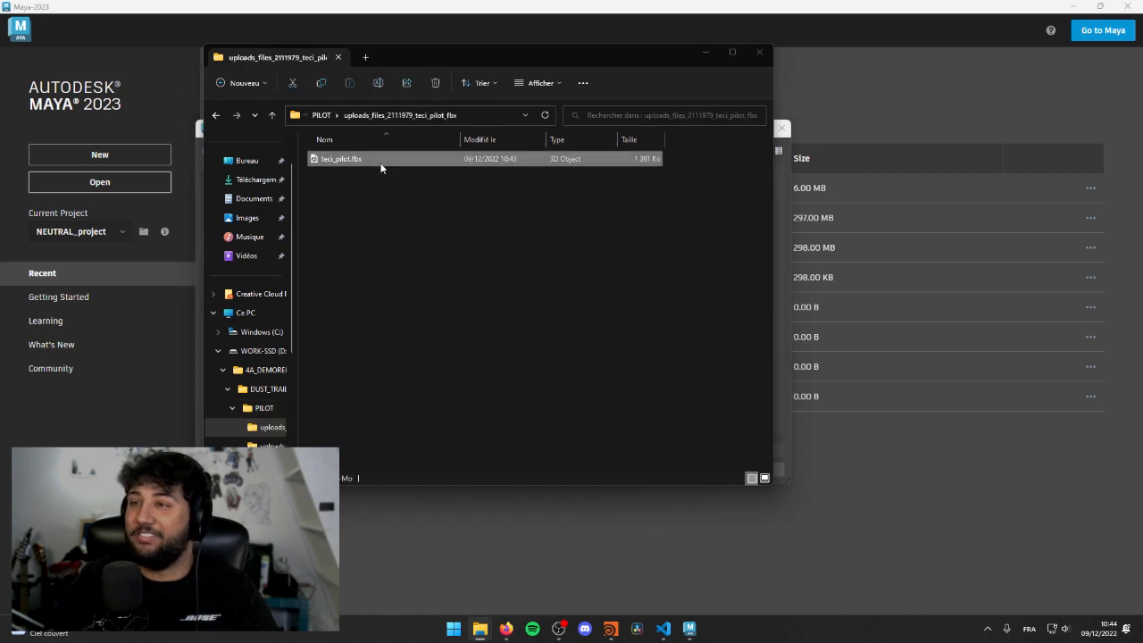
left_click(408, 304)
left_click(340, 158)
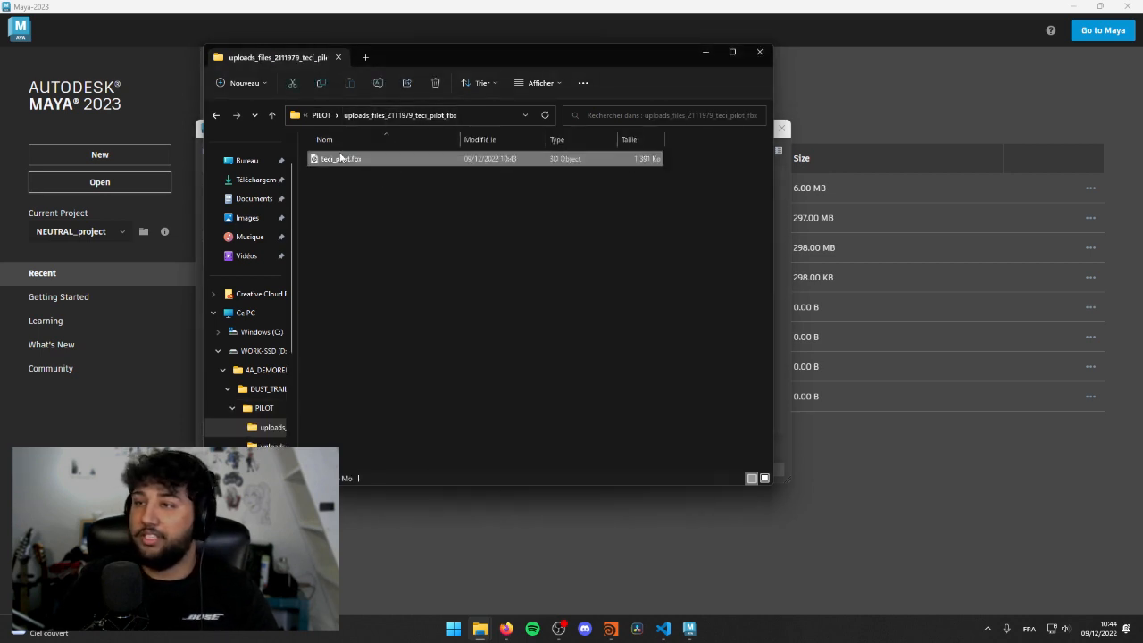
left_click(474, 116)
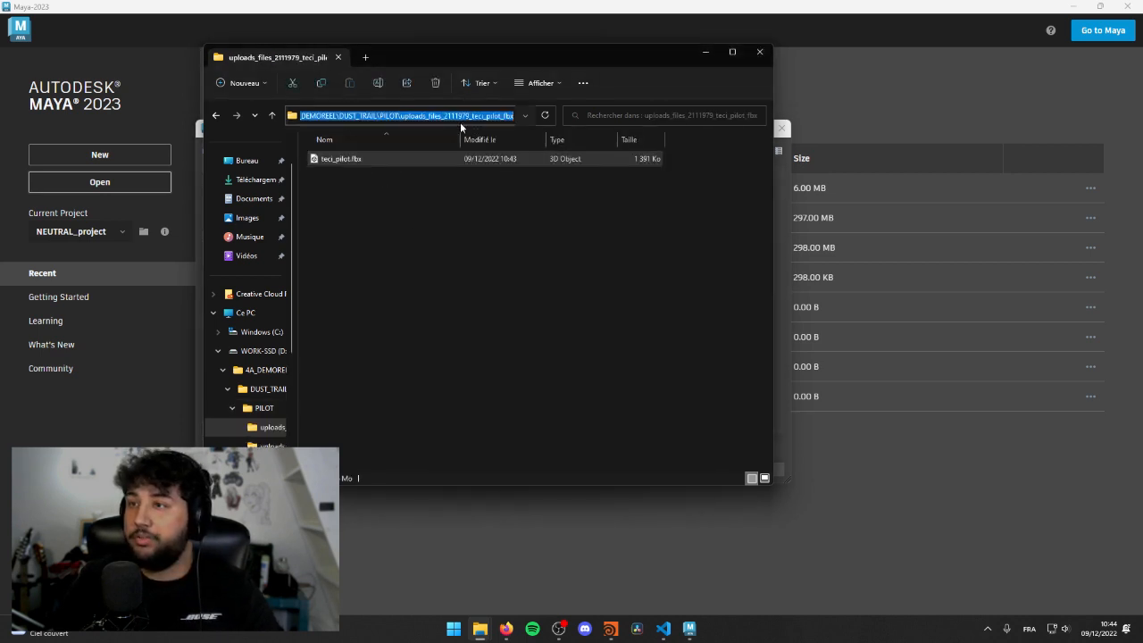
left_click(445, 227)
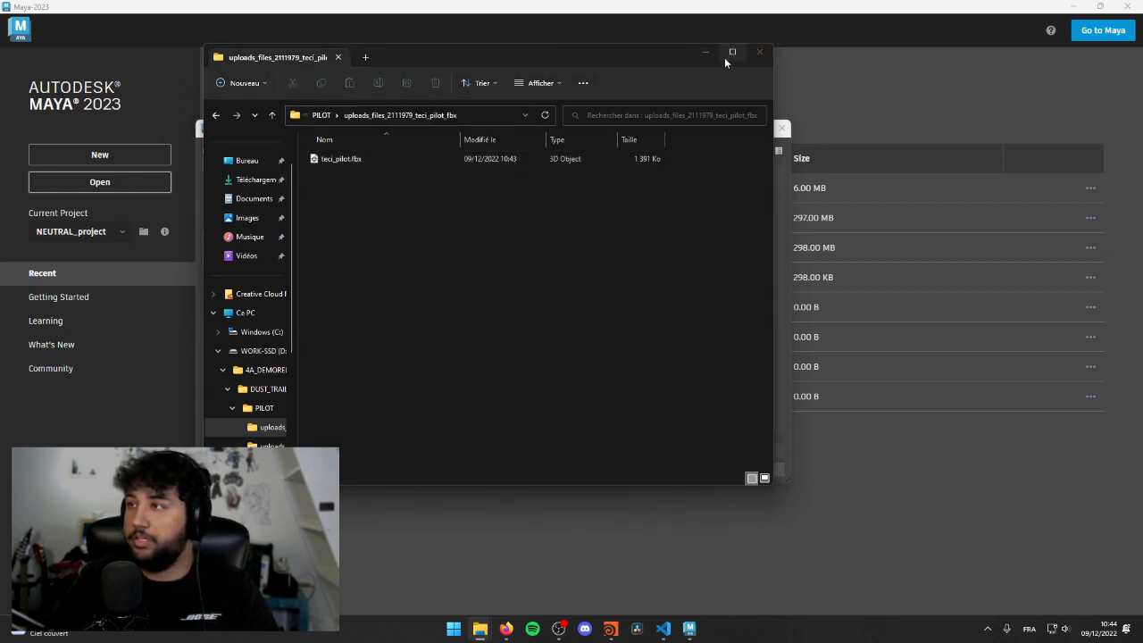
left_click(701, 53)
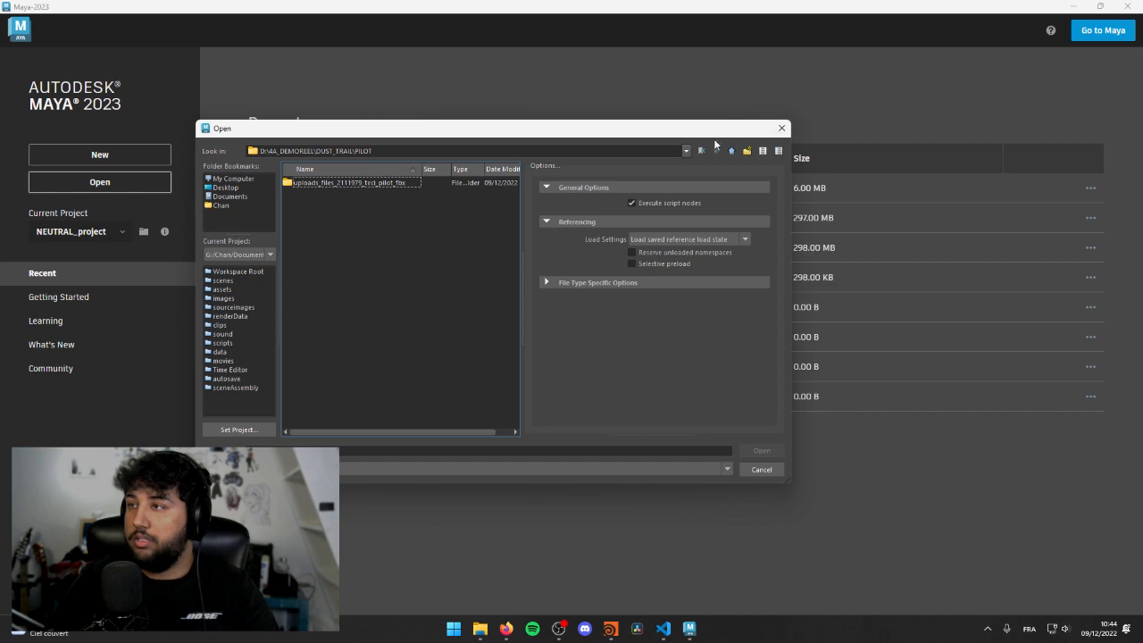
- Point Maya's Open dialog to D:\4A_DEMOREEL\DUST_TRAIL\PILOT\uploads_files_2111979_teci_pilot_fbx
left_click(402, 150)
key("ctrl+a")
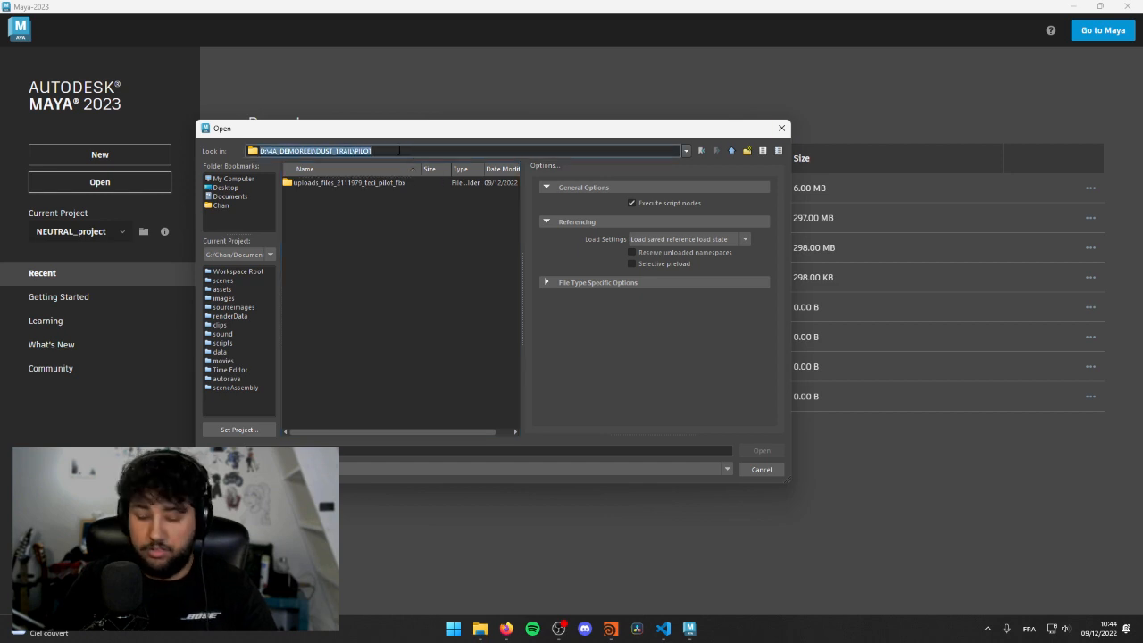
type("D:\\4A_DEMOREEL\\DUST_TRAIL\\PILOT\\uploads_files_2111979_teci_pilot_fbx")
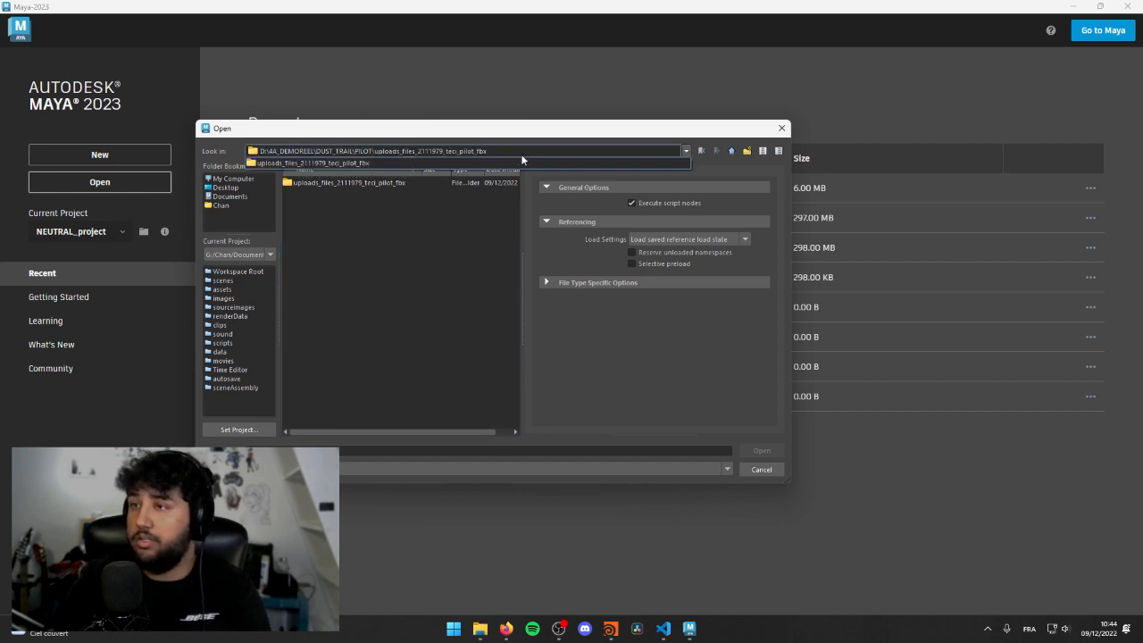
key("Return")
left_click(498, 283)
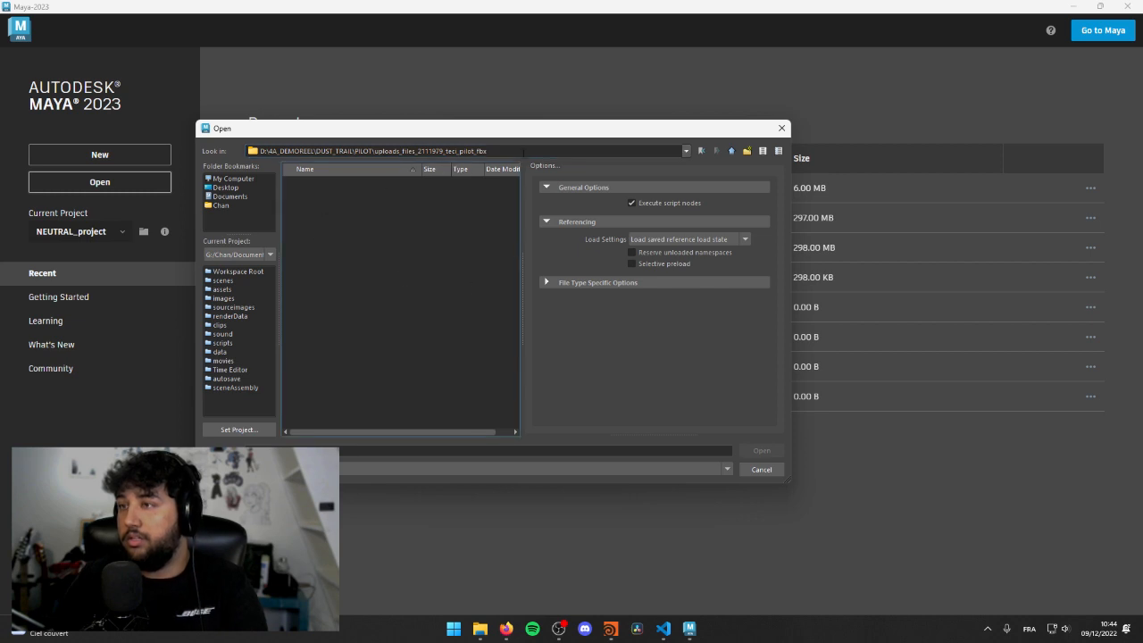
- Go back to the PILOT folder in the Open dialog and reopen the uploads_files_2111979_teci_pilot_fbx folder
left_click_drag(489, 151, 375, 151)
key("BackSpace")
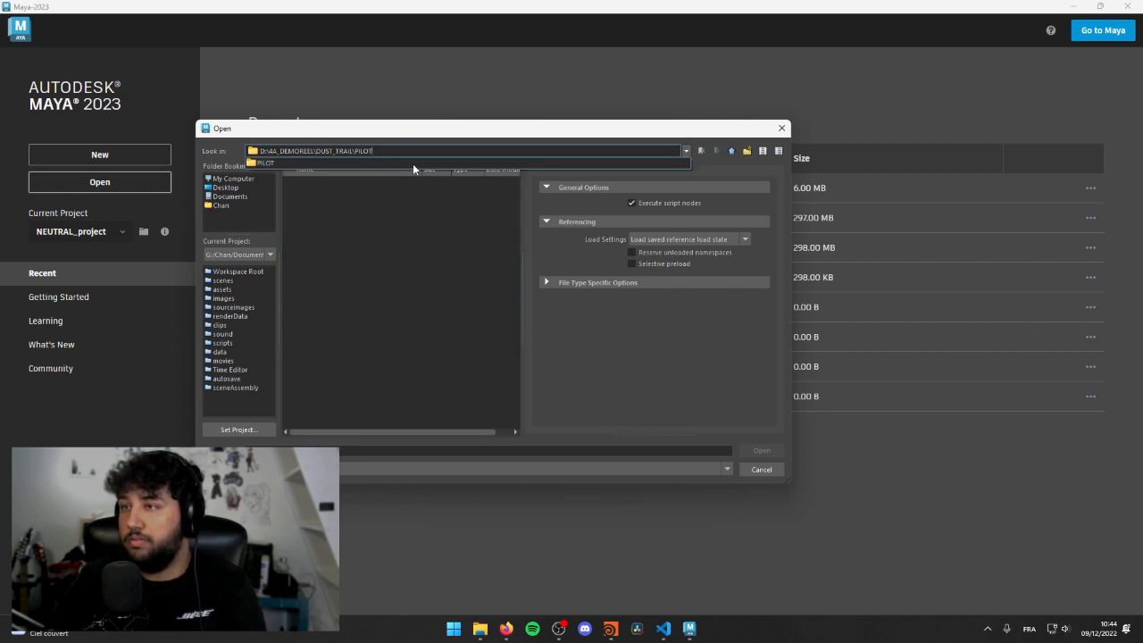
left_click(413, 164)
double_click(387, 186)
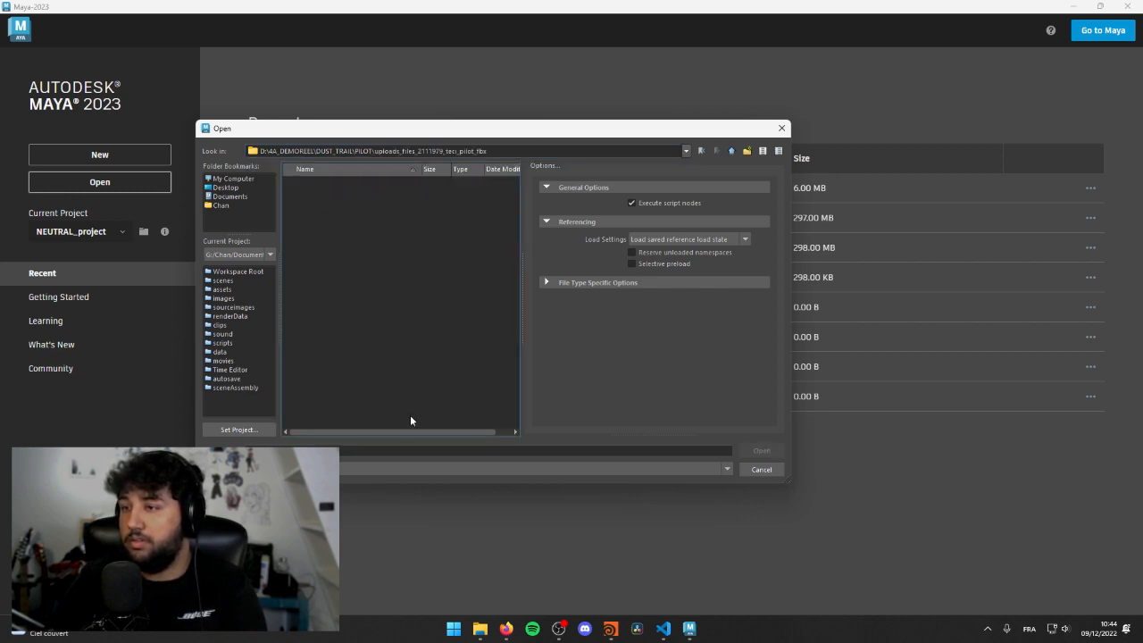
- Change the Open dialog's file type filter so that FBX files are listed, and open teci_pilot.fbx
left_click(588, 465)
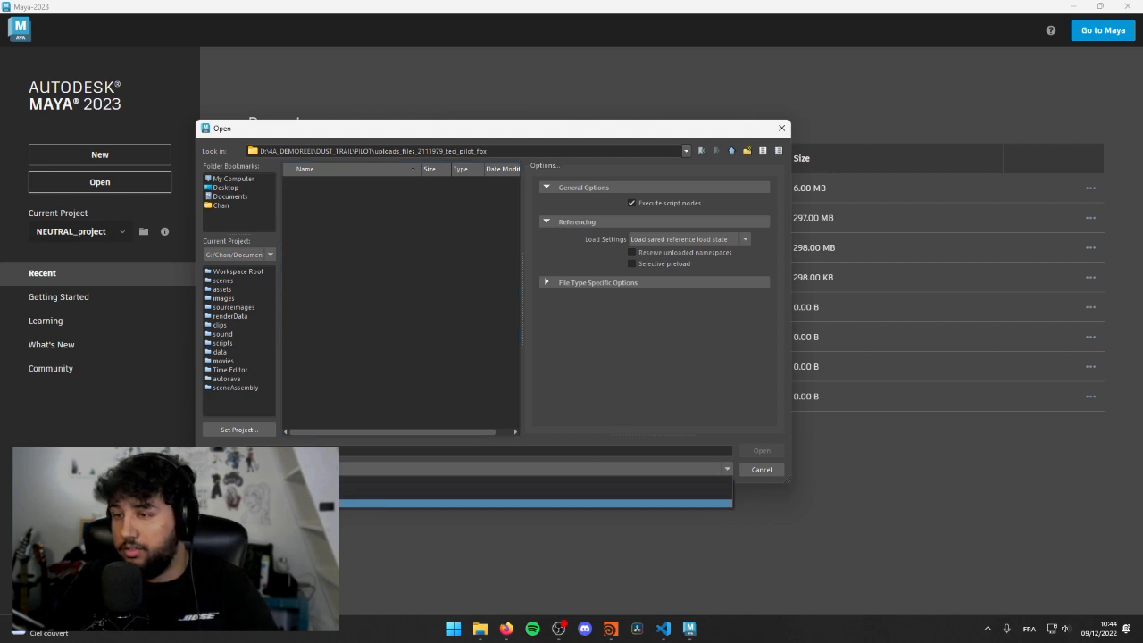
left_click(313, 503)
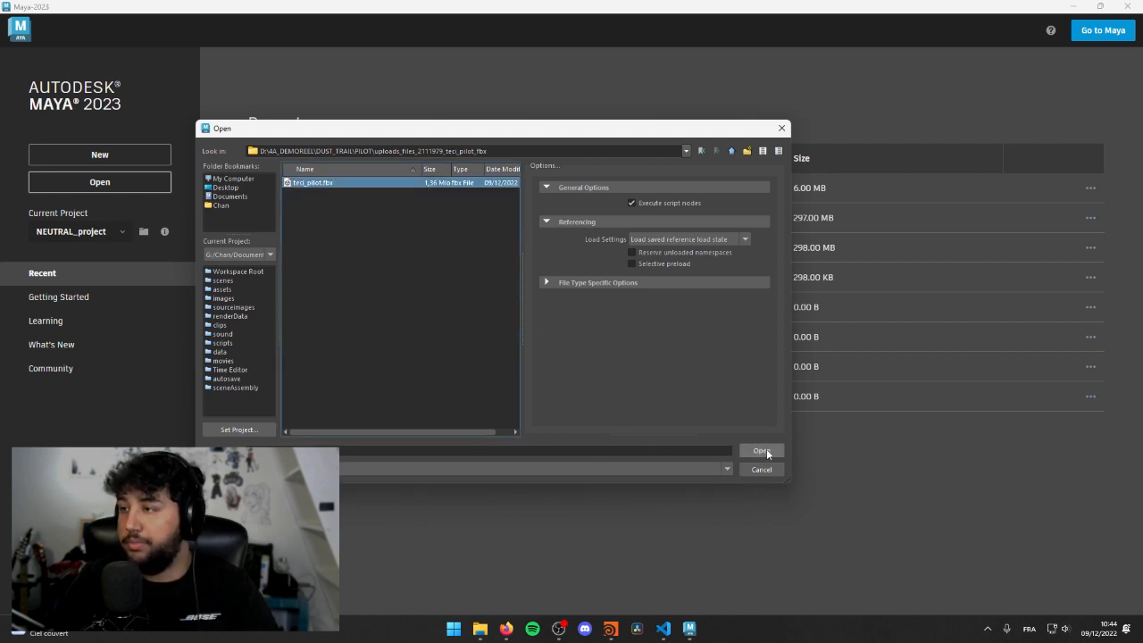
left_click(761, 451)
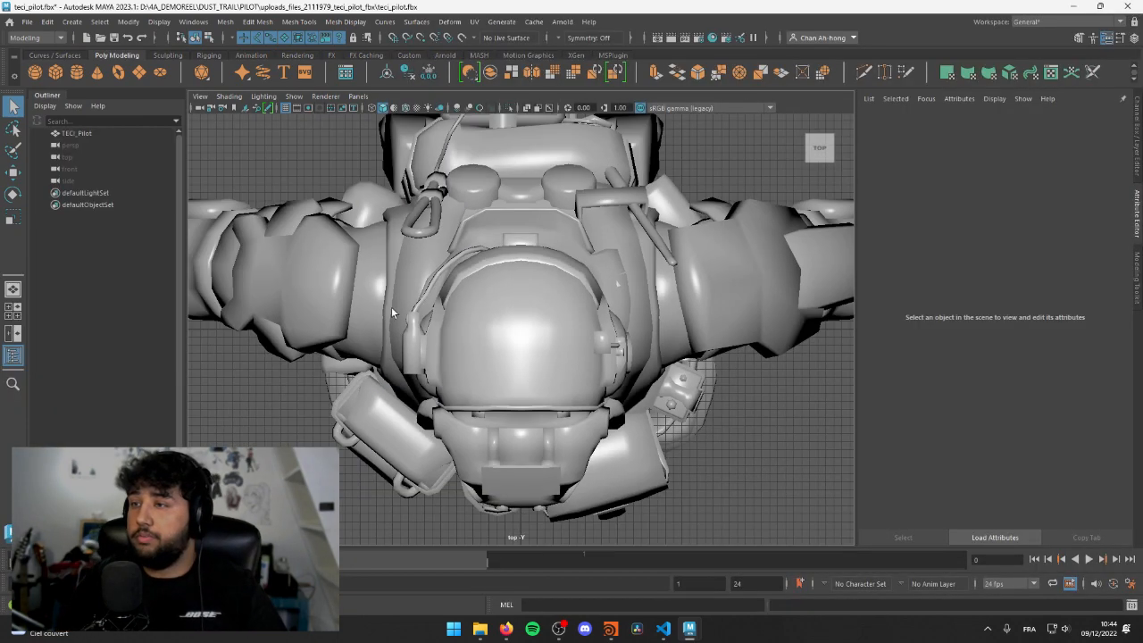
- Switch the viewport from the locked top view to the perspective camera and frame the pilot model
left_click_drag(391, 307, 600, 246, "alt")
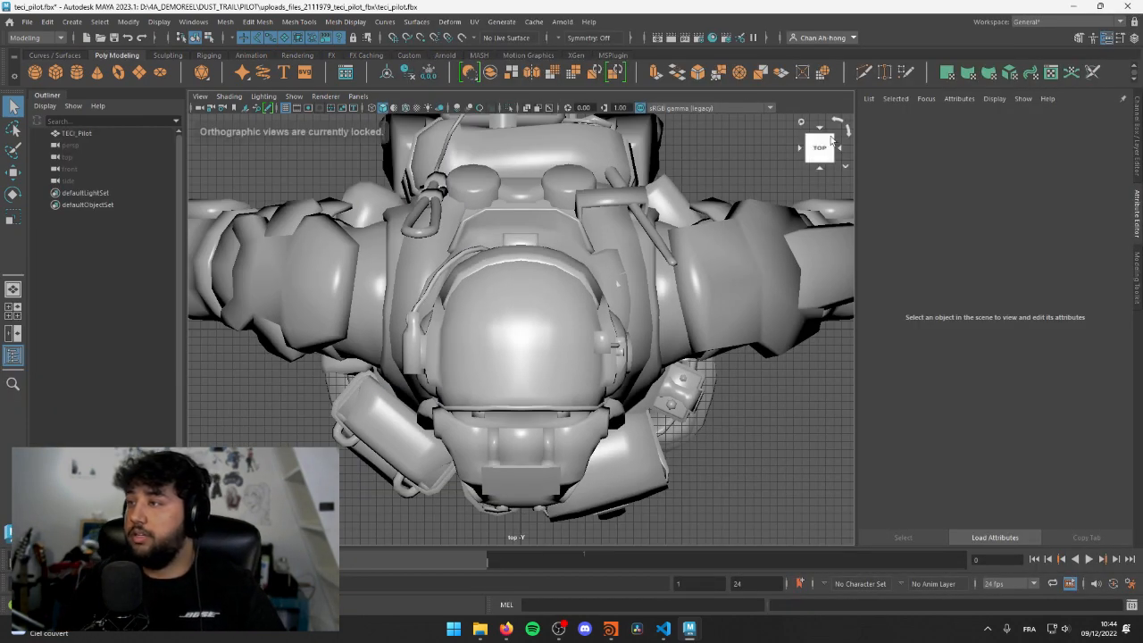
scroll(784, 135, "down", 5)
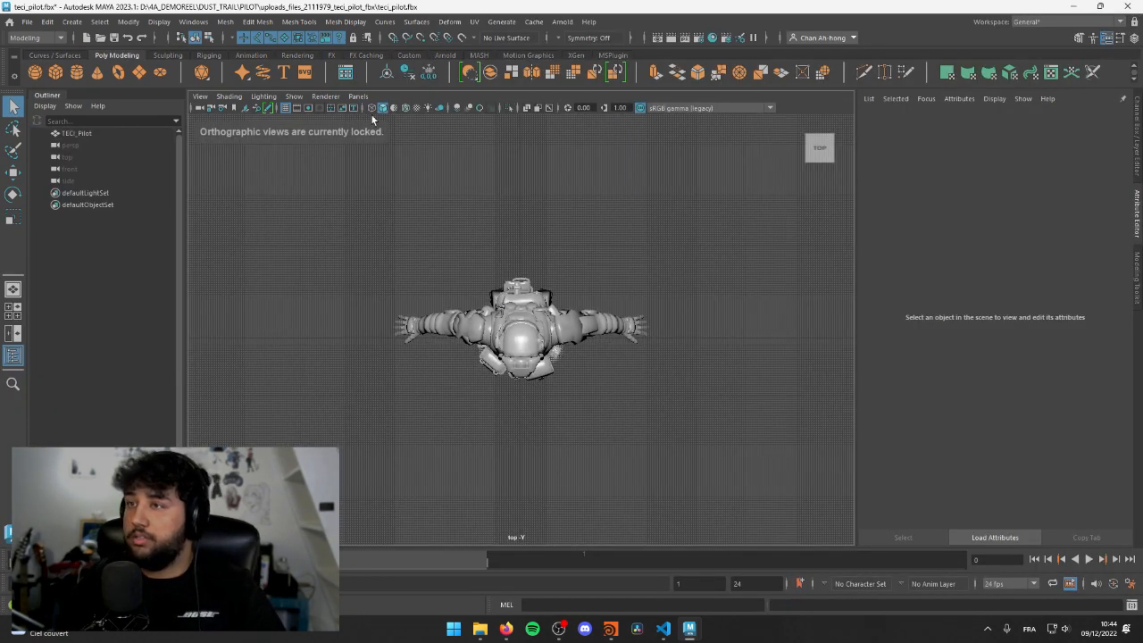
left_click(358, 96)
mouse_move(376, 112)
left_click(506, 111)
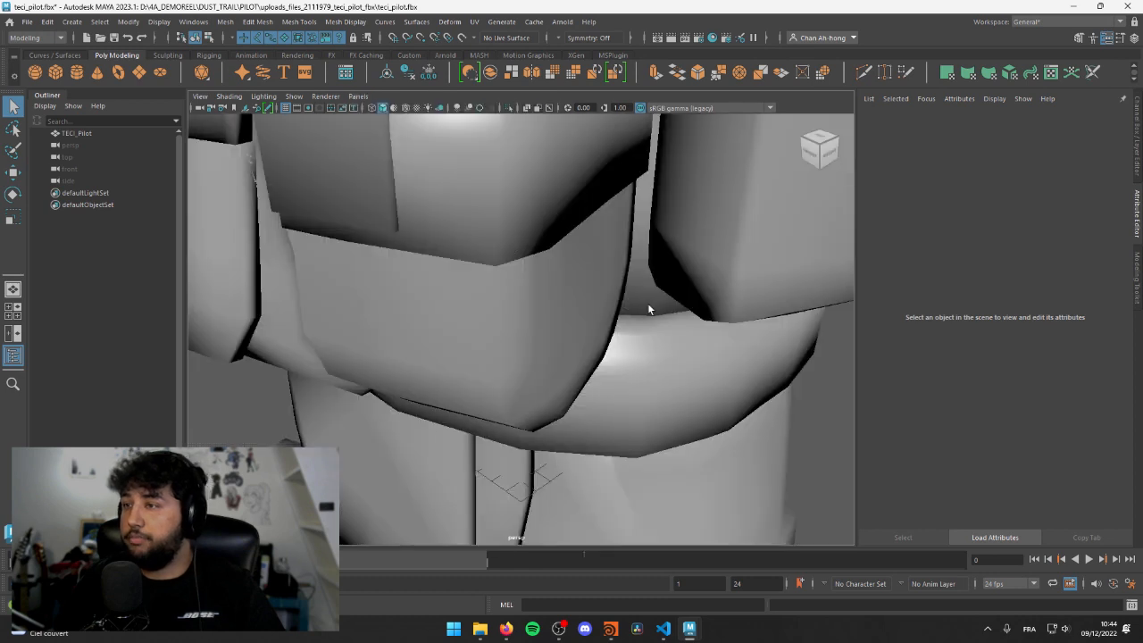
key("f")
- Examine the pilot model's suit, pouches and backpack from the front and the back
left_click_drag(328, 273, 531, 288, "alt")
middle_click_drag(530, 287, 523, 266, "alt")
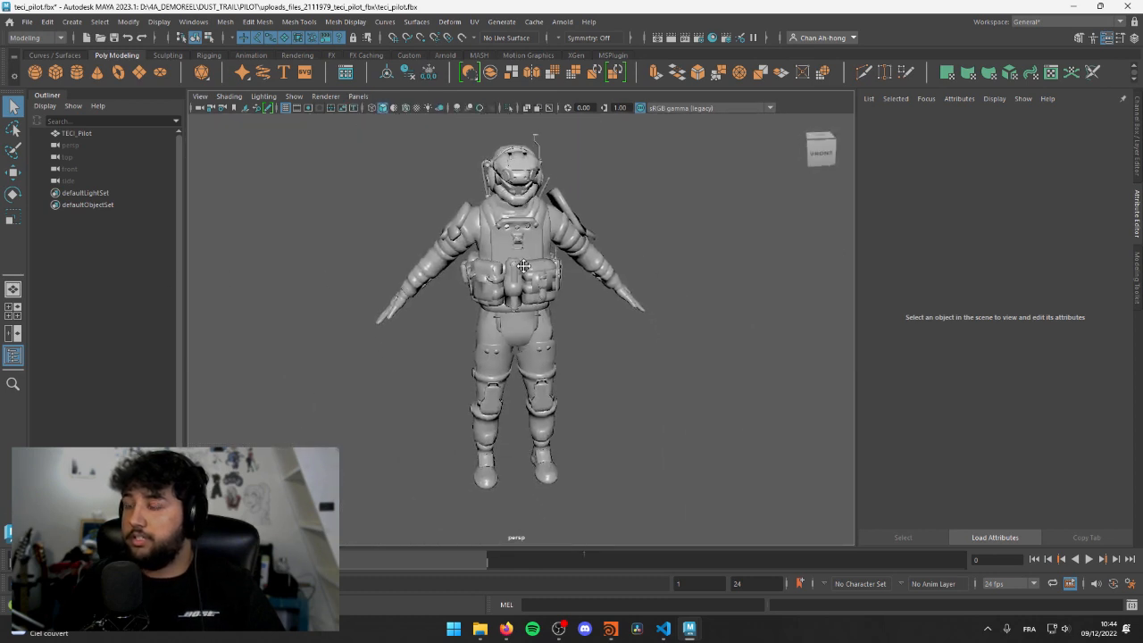
mouse_move(524, 266)
left_mouse_down("alt")
mouse_move(509, 273)
mouse_move(525, 284)
left_mouse_up("alt")
scroll(525, 284, "up", 2)
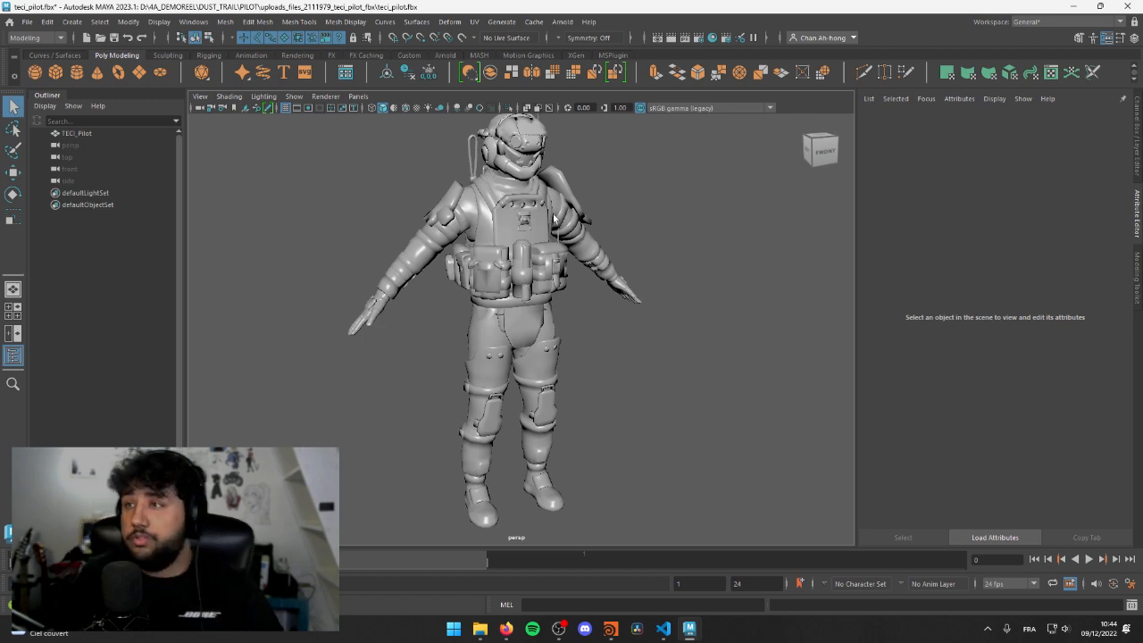
left_click_drag(525, 284, 572, 225, "alt")
scroll(466, 241, "up", 6)
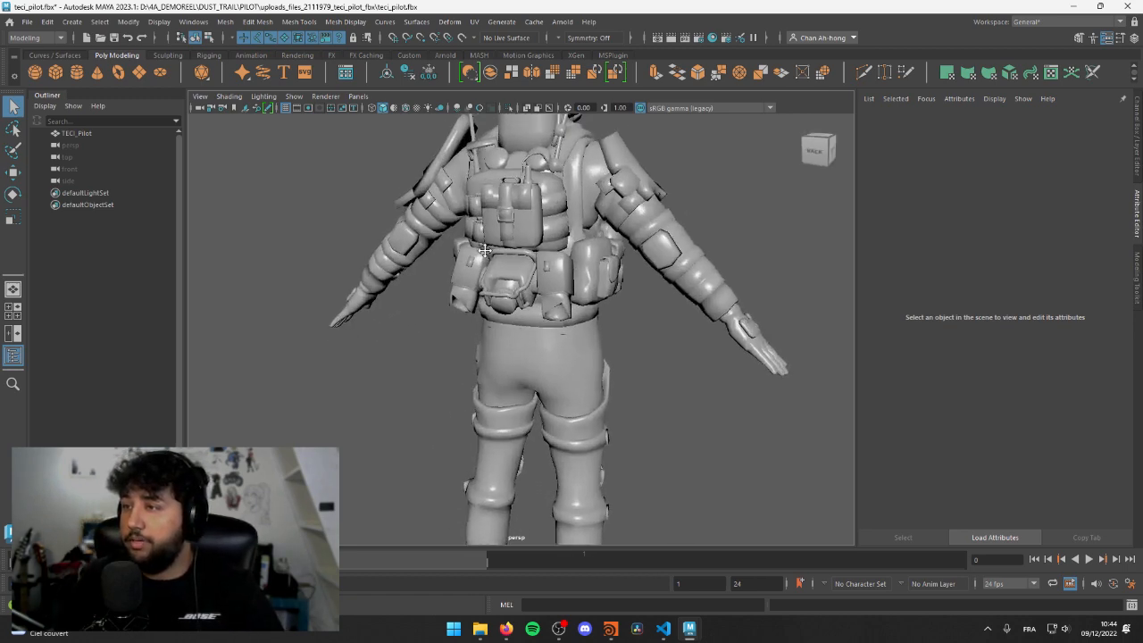
key("f")
left_click(440, 258)
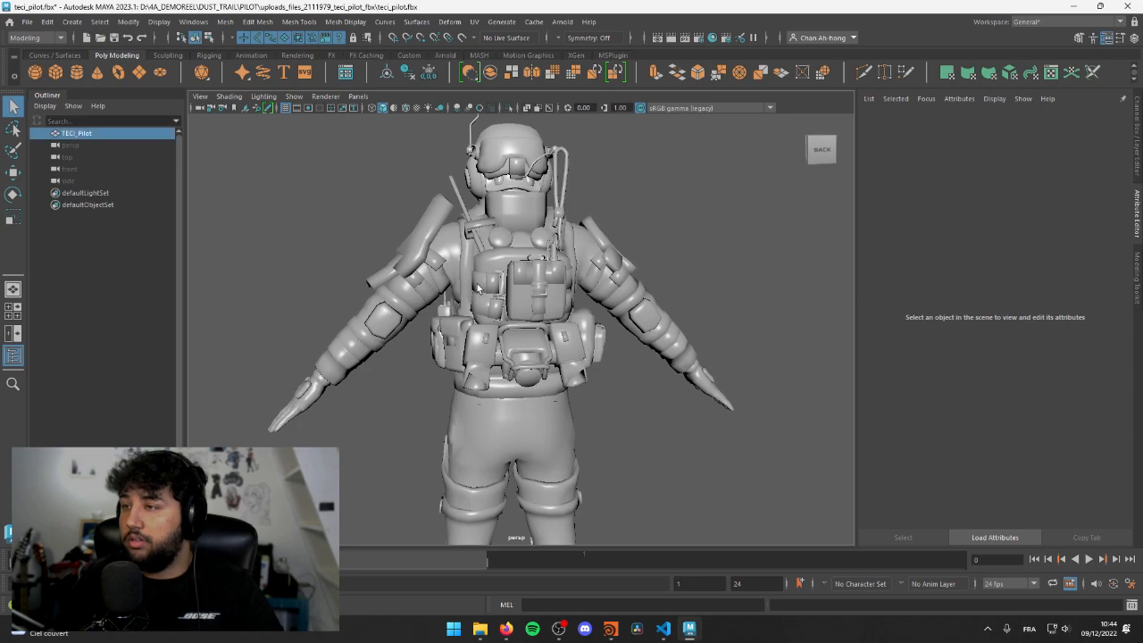
scroll(632, 252, "up", 5)
left_click_drag(632, 252, 410, 264, "alt")
scroll(522, 258, "down", 5)
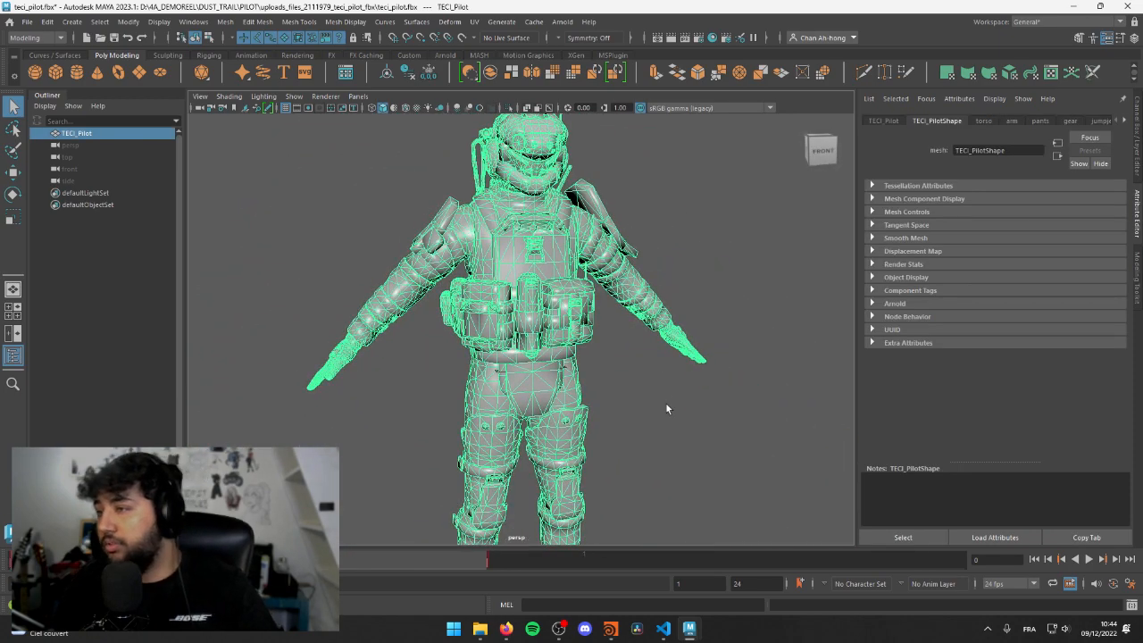
left_click_drag(577, 308, 528, 310, "alt")
- Try the smooth mesh preview on the pilot mesh, cancel the operation and deselect the mesh
left_click(564, 265)
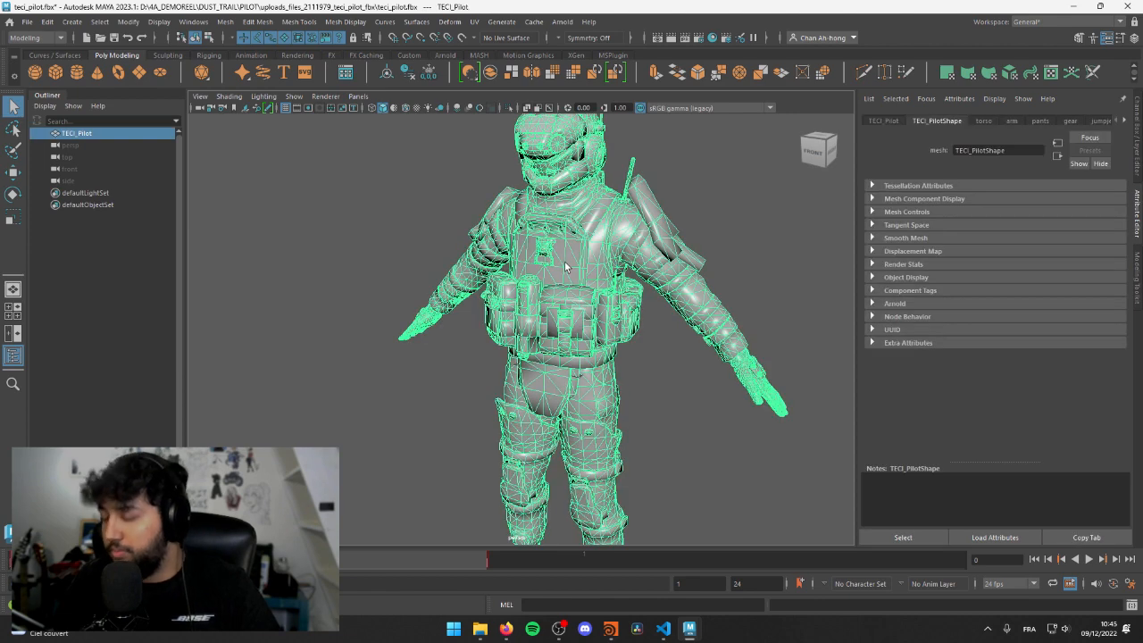
key("3")
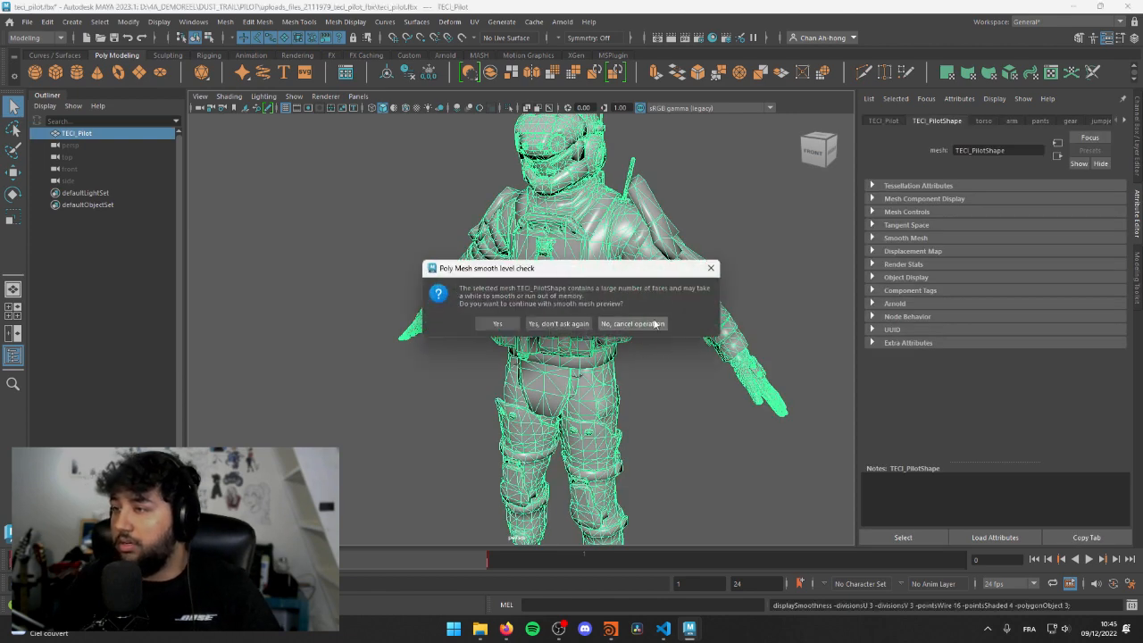
left_click(655, 324)
scroll(730, 385, "down", 5)
left_click(626, 375)
- Examine the pilot's helmet up close, followed by the torso and the whole figure from the front
left_click_drag(625, 375, 606, 299, "alt")
scroll(533, 355, "up", 5)
scroll(537, 259, "up", 3)
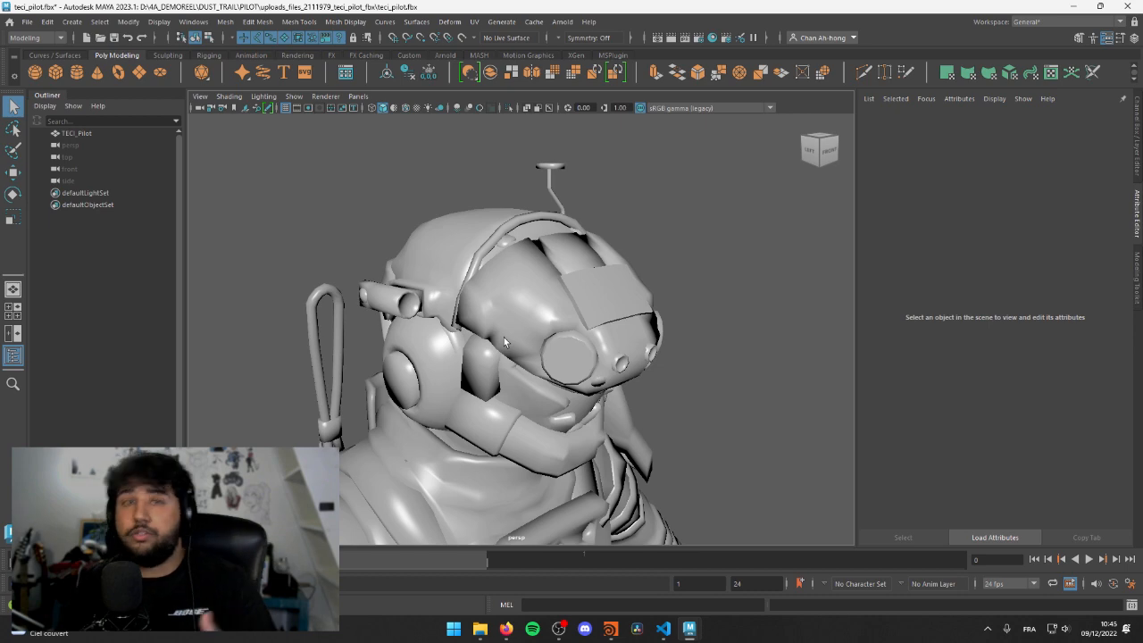
scroll(585, 404, "down", 4)
left_click_drag(585, 404, 504, 341, "alt")
scroll(492, 349, "up", 2)
middle_click_drag(493, 379, 536, 332, "alt")
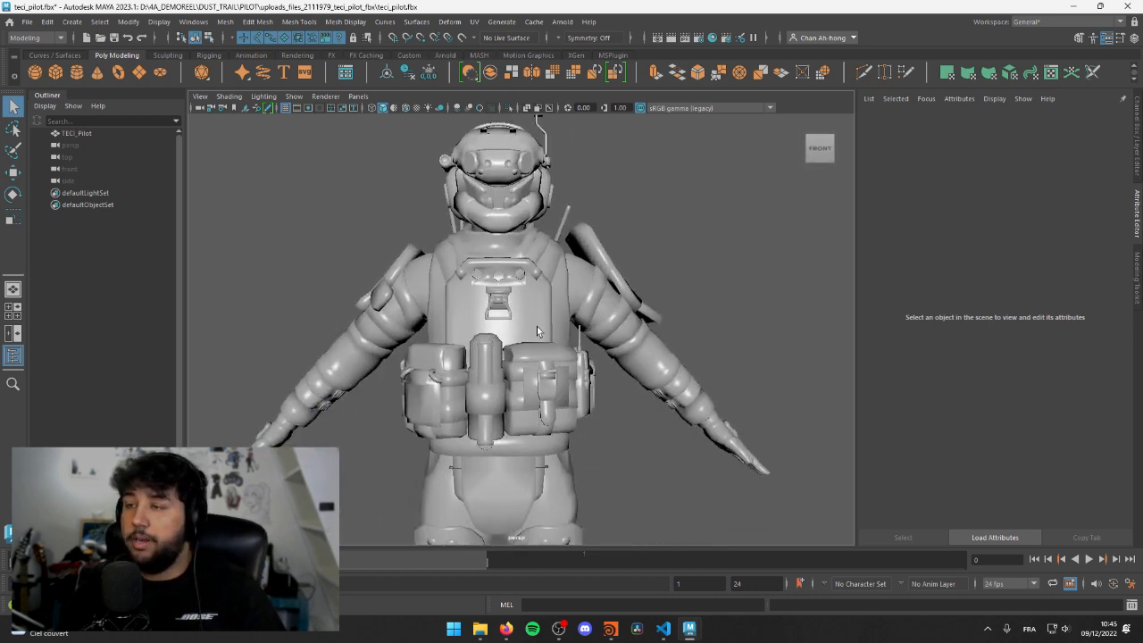
right_click_drag(535, 331, 434, 365, "alt")
middle_click_drag(434, 366, 461, 309, "alt")
scroll(461, 307, "down", 2)
left_click_drag(489, 313, 491, 327, "alt")
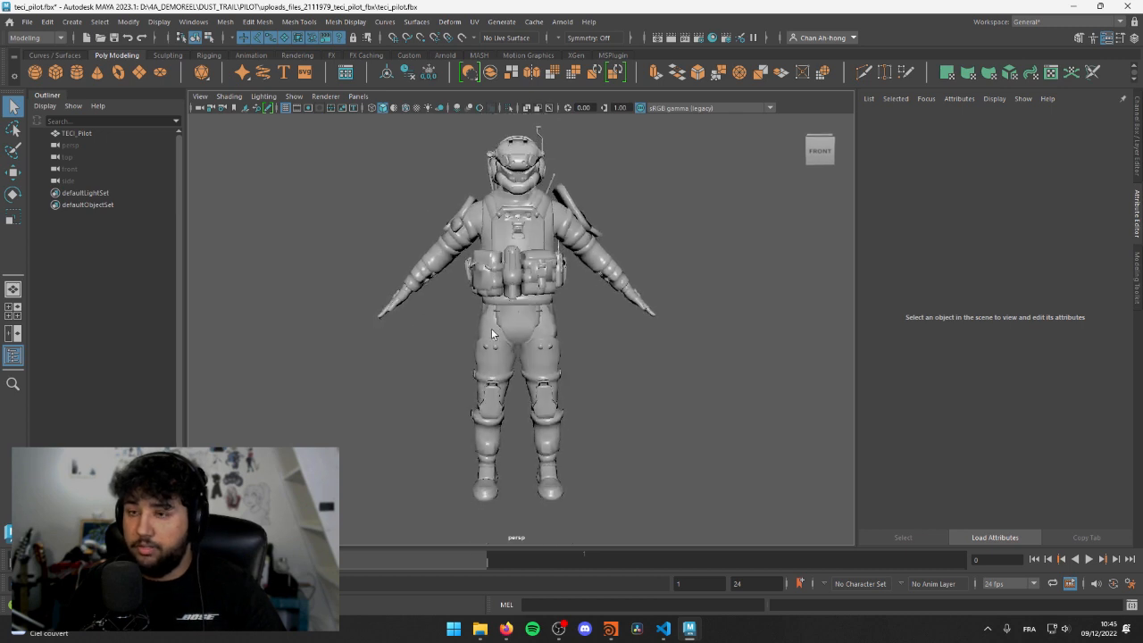
middle_click_drag(492, 328, 471, 347, "alt")
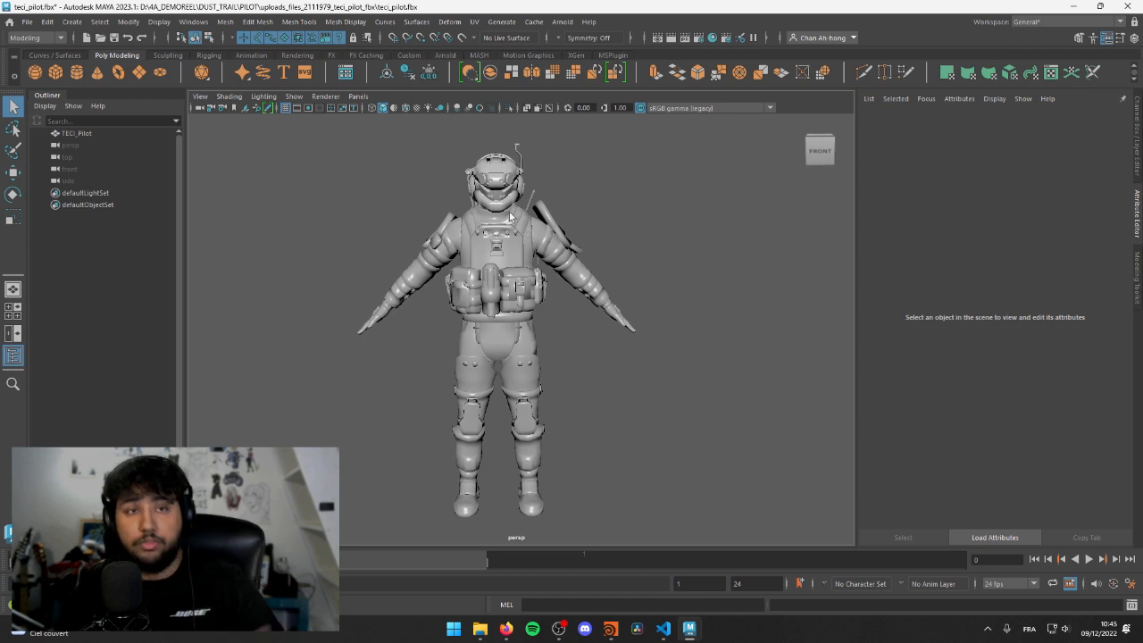
- Inspect the pilot's mesh from behind and check the full figure again from the front
left_click_drag(373, 277, 465, 226, "alt")
left_click(466, 226)
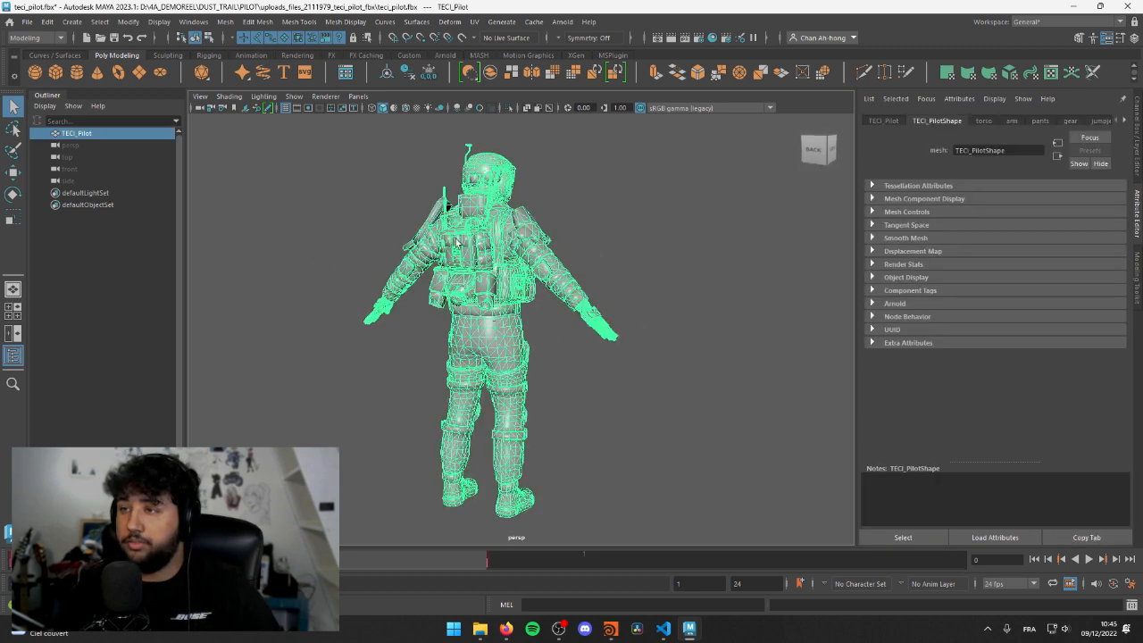
right_click_drag(465, 226, 301, 238, "alt")
left_click_drag(301, 238, 501, 357, "alt")
left_click(645, 362)
middle_click_drag(645, 362, 583, 365, "alt")
right_click_drag(402, 339, 492, 317, "alt")
left_click_drag(491, 317, 536, 310, "alt")
right_click_drag(536, 307, 509, 322, "alt")
left_click_drag(508, 322, 518, 318, "alt")
right_click_drag(518, 318, 533, 315, "alt")
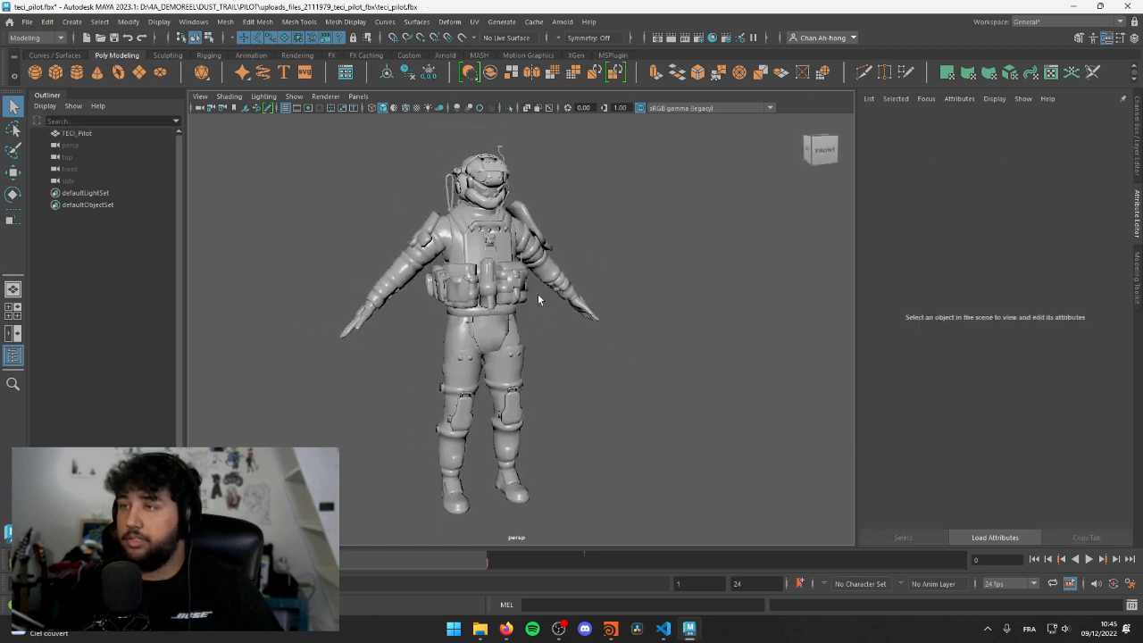
- Check the dragonfly scene briefly, return to the pilot scene and examine the helmet and upper body from several angles
left_click(1075, 7)
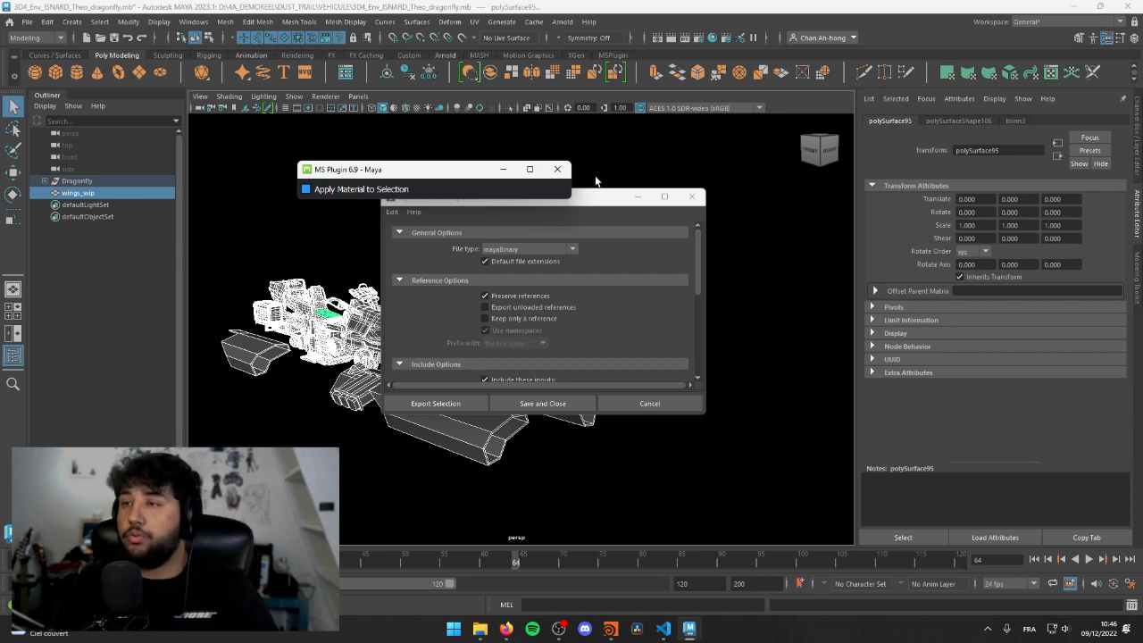
key("alt+Tab")
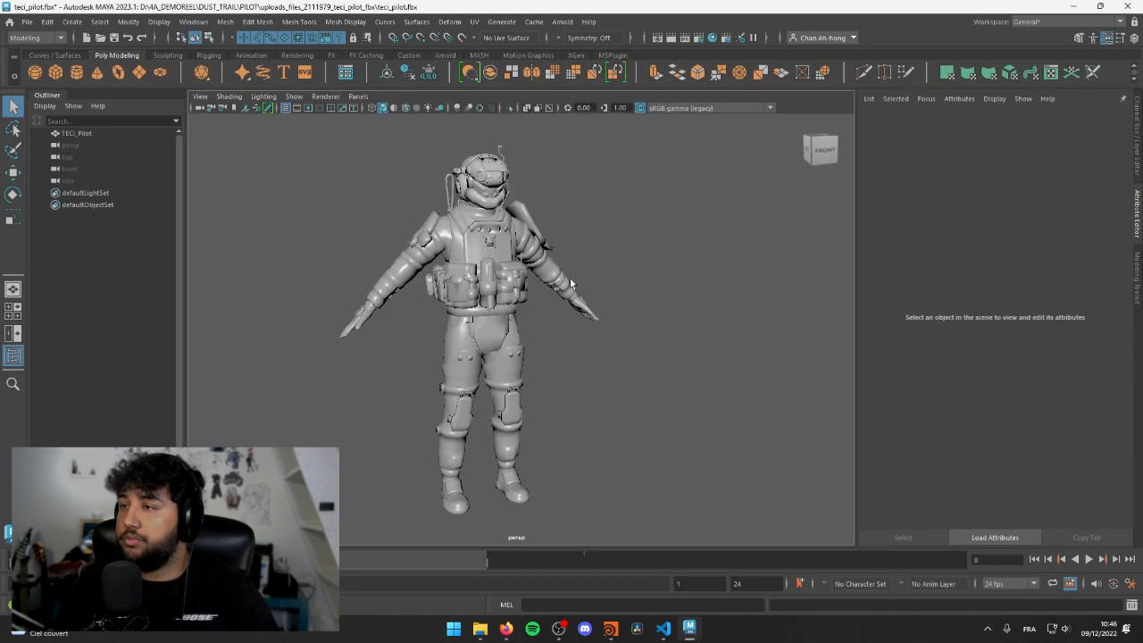
mouse_move(570, 282)
left_mouse_down("alt")
mouse_move(648, 282)
mouse_move(570, 282)
left_mouse_up("alt")
right_click_drag(415, 156, 469, 134, "alt")
middle_click_drag(469, 134, 487, 292, "alt")
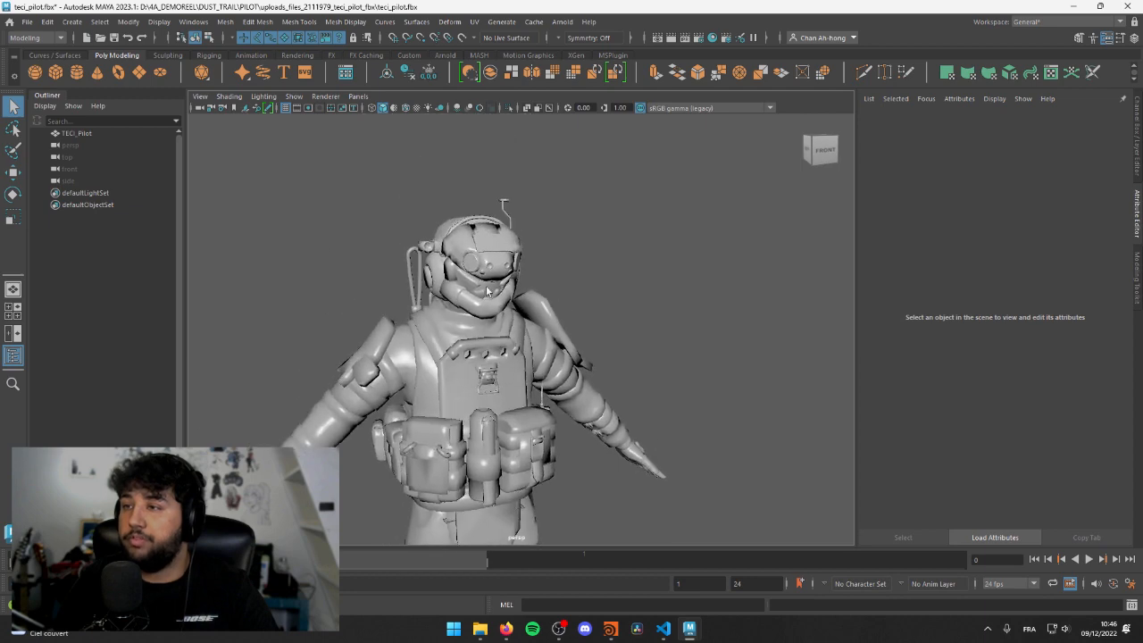
right_click_drag(486, 292, 685, 260, "alt")
left_click_drag(428, 237, 521, 229, "alt")
middle_click_drag(521, 230, 527, 308, "alt")
mouse_move(527, 308)
left_mouse_down("alt")
mouse_move(571, 300)
mouse_move(548, 300)
left_mouse_up("alt")
middle_click_drag(459, 345, 453, 286, "alt")
right_click_drag(453, 286, 368, 321, "alt")
middle_click_drag(486, 357, 482, 299, "alt")
right_click_drag(482, 299, 377, 320, "alt")
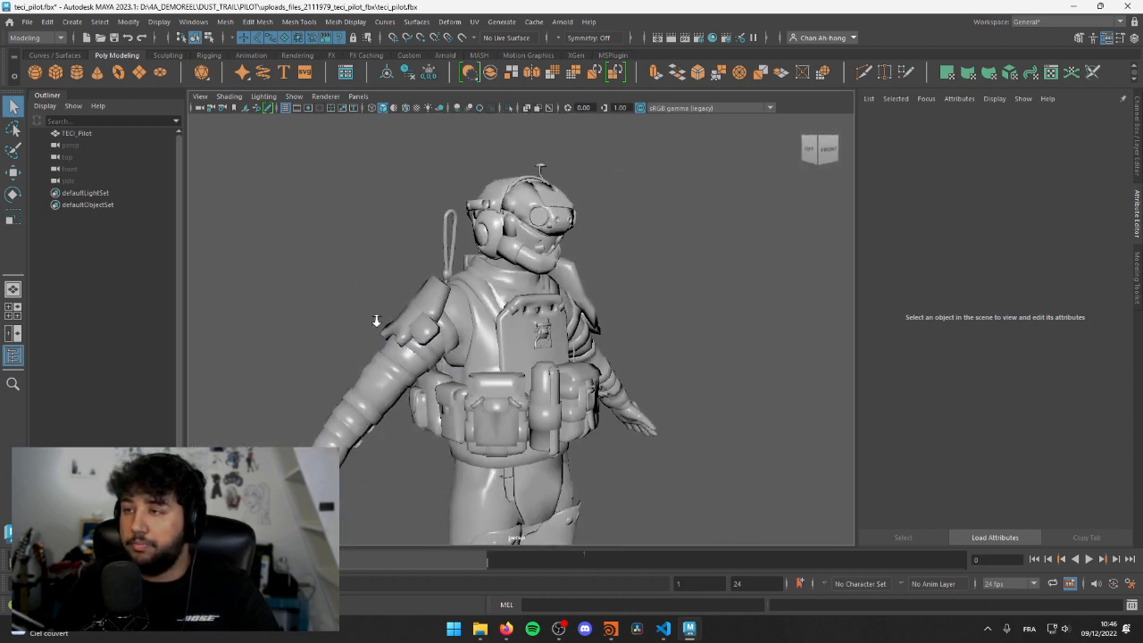
left_click_drag(376, 321, 471, 334, "alt")
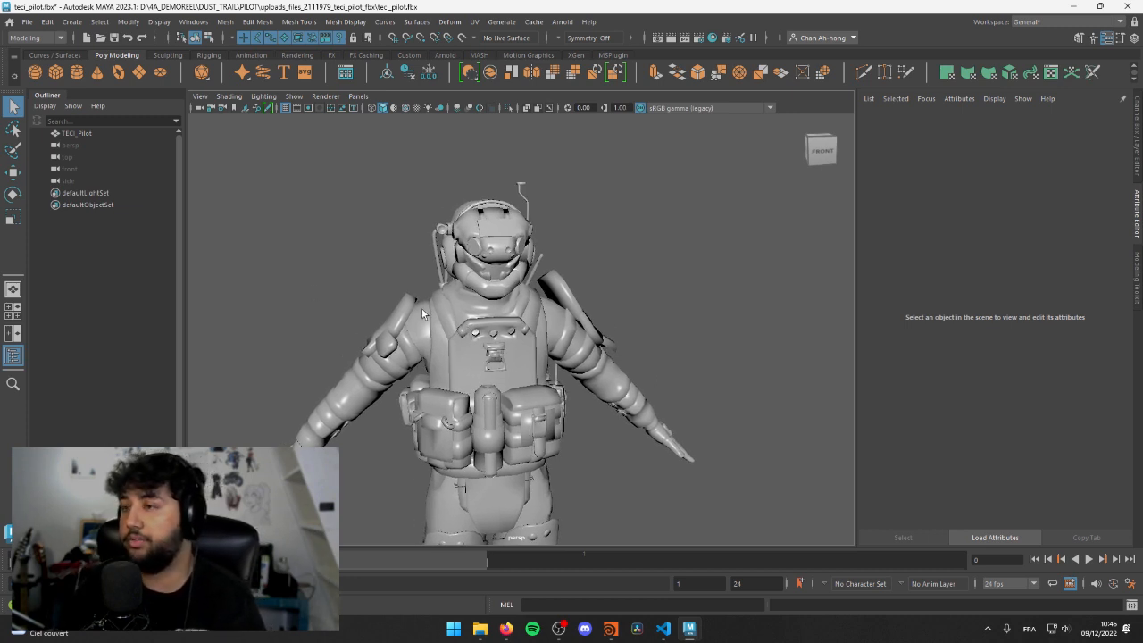
- Back in the dragonfly scene, close the MS Plugin window and start exporting the selection with FBX export as file type
left_click(1076, 9)
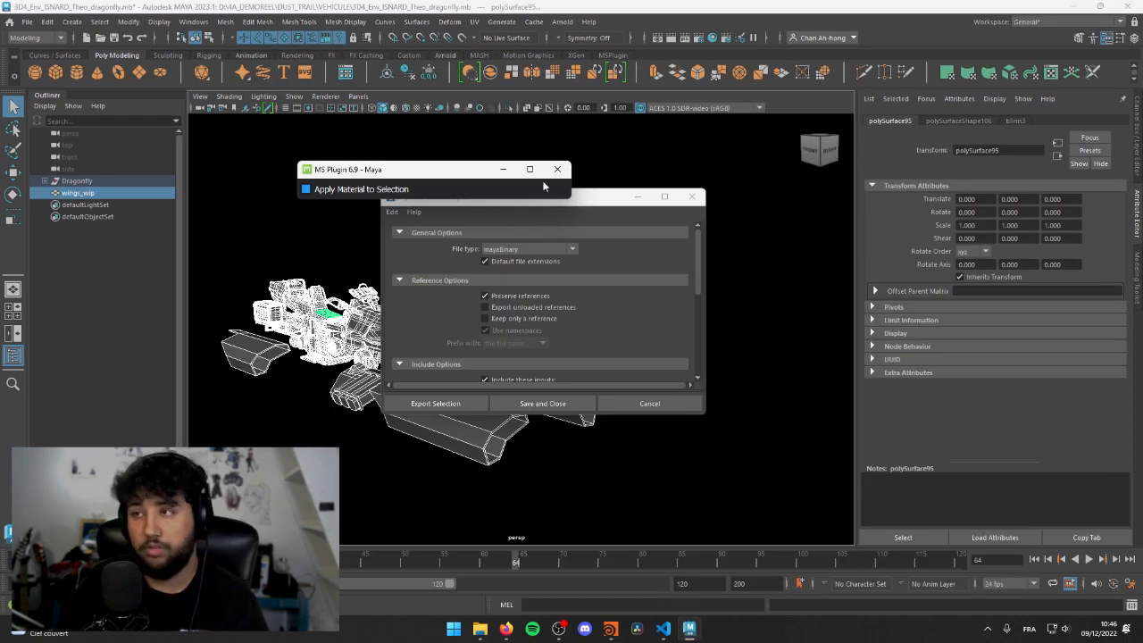
left_click(558, 169)
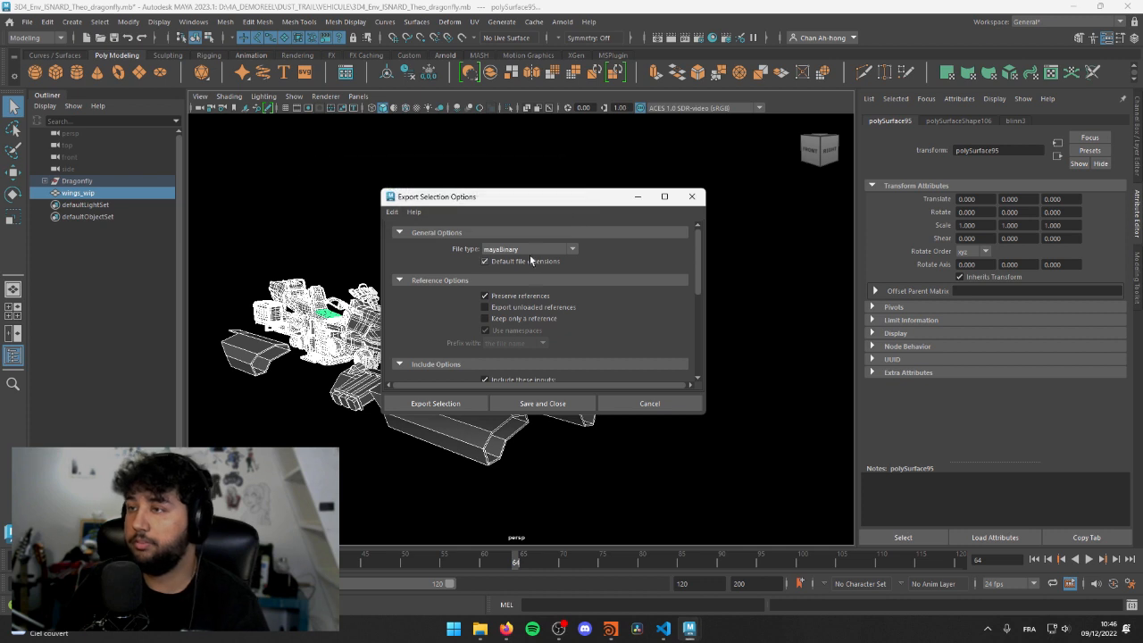
left_click(531, 250)
scroll(508, 353, "down", 3)
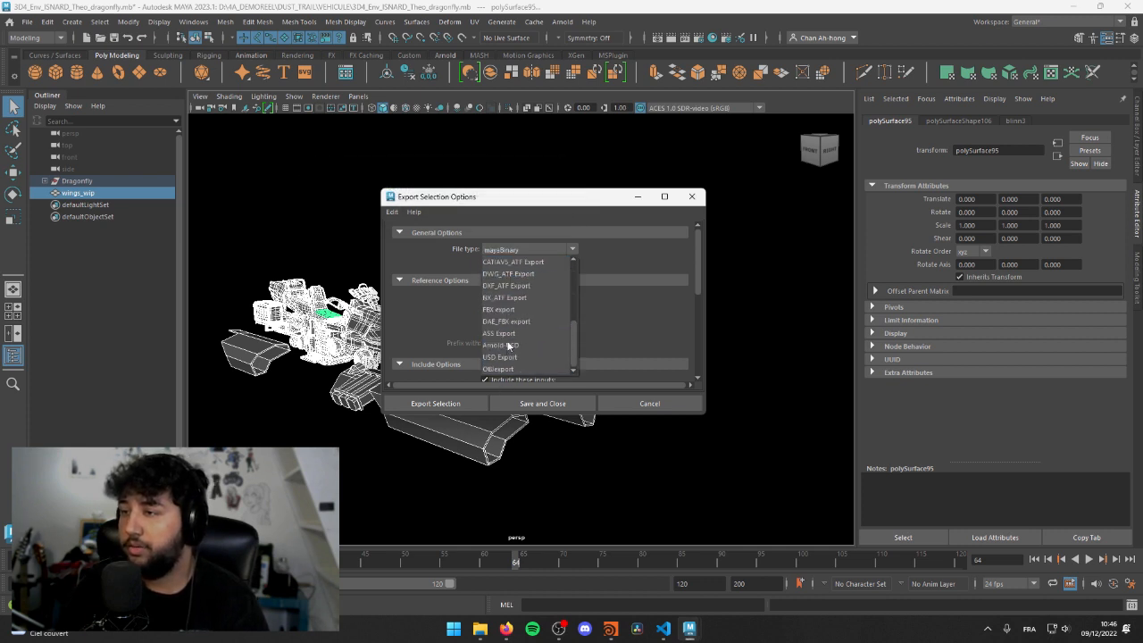
left_click(509, 309)
scroll(430, 268, "down", 5)
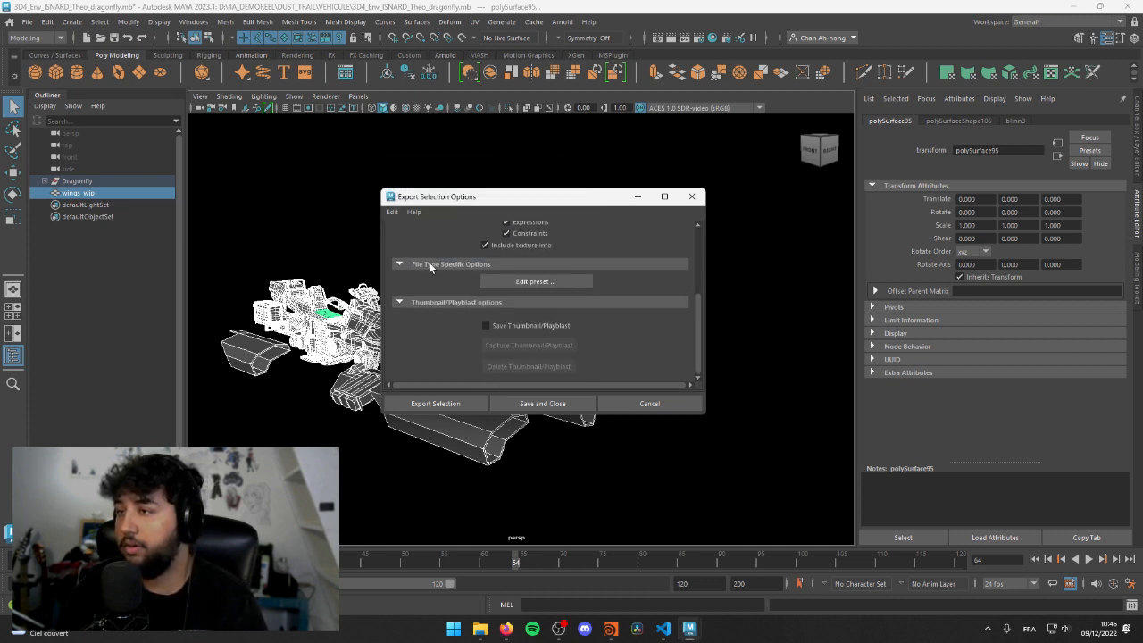
left_click(436, 403)
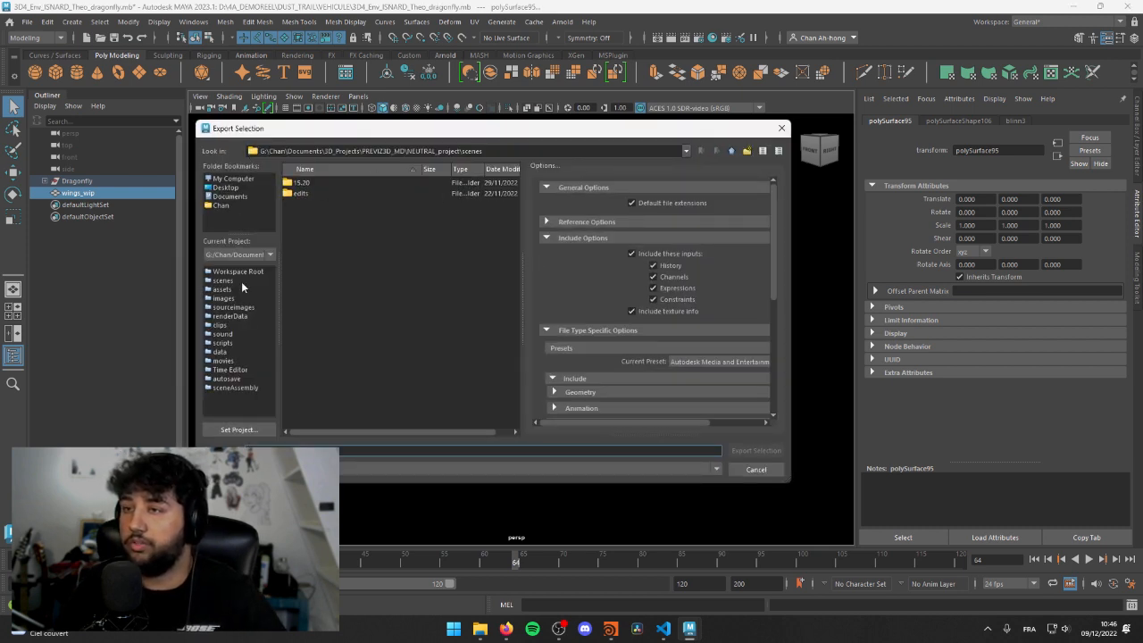
- Point the Export Selection dialog to the D:\ drive
triple_click(547, 152)
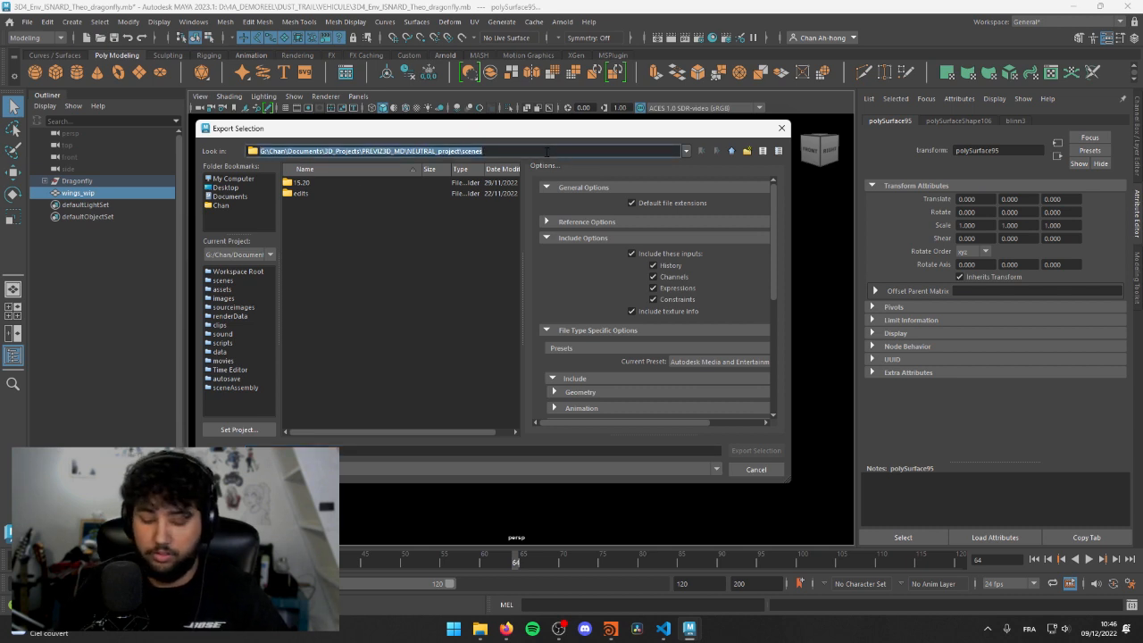
type("D")
key("Return")
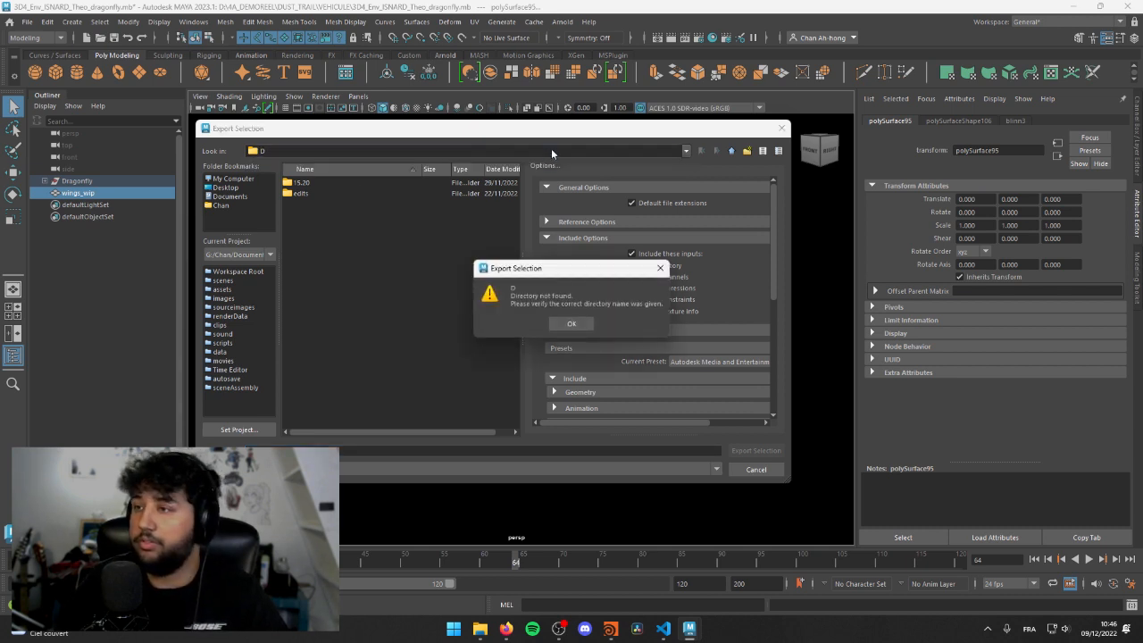
left_click(572, 323)
type(":\\")
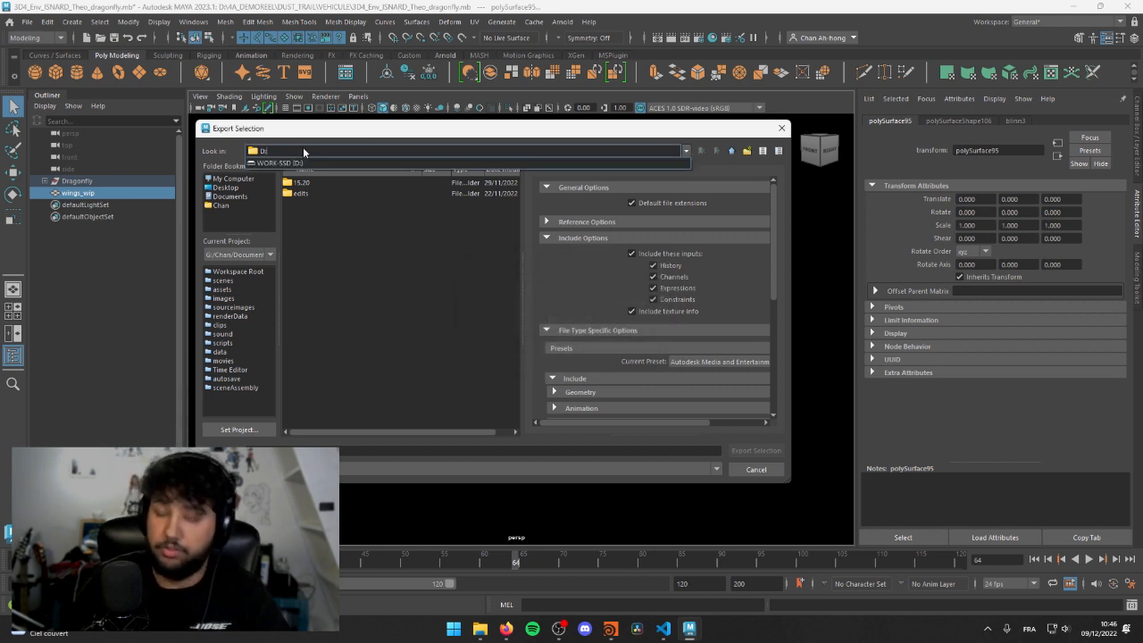
key("Return")
- Browse to the 4A_DEMOREEL\DUST_TRAIL\VEHICULE folder as the export destination
double_click(347, 184)
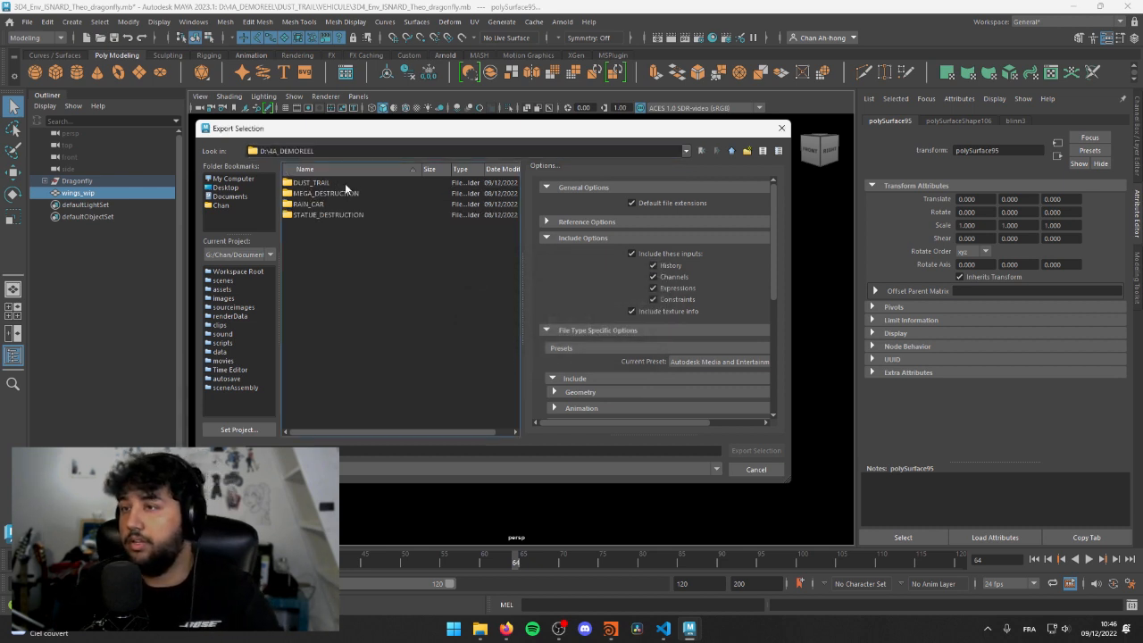
double_click(344, 189)
double_click(304, 183)
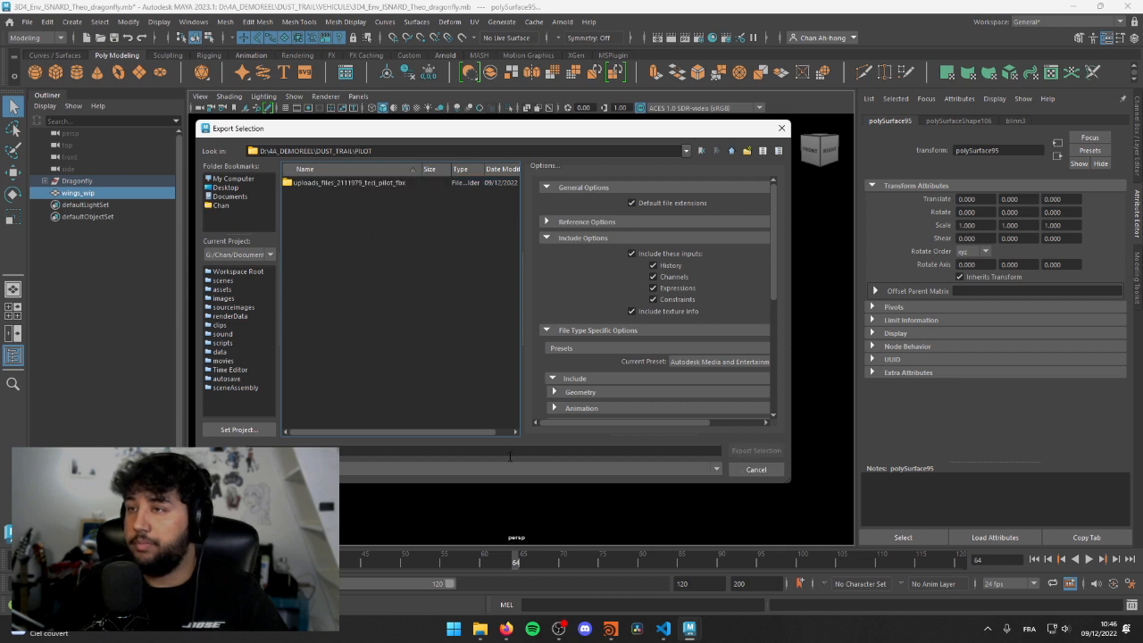
left_click(733, 151)
double_click(333, 192)
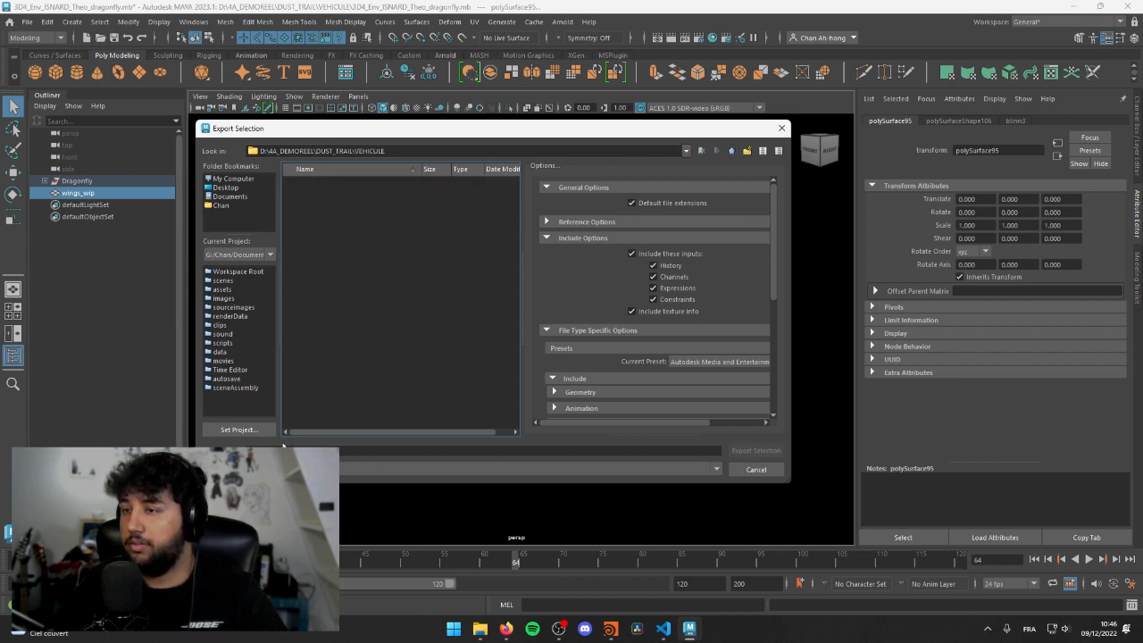
- Name the export file VEHICULE, export the selected dragonfly as FBX, and clear the selection in the scene
left_click(280, 445)
type("w")
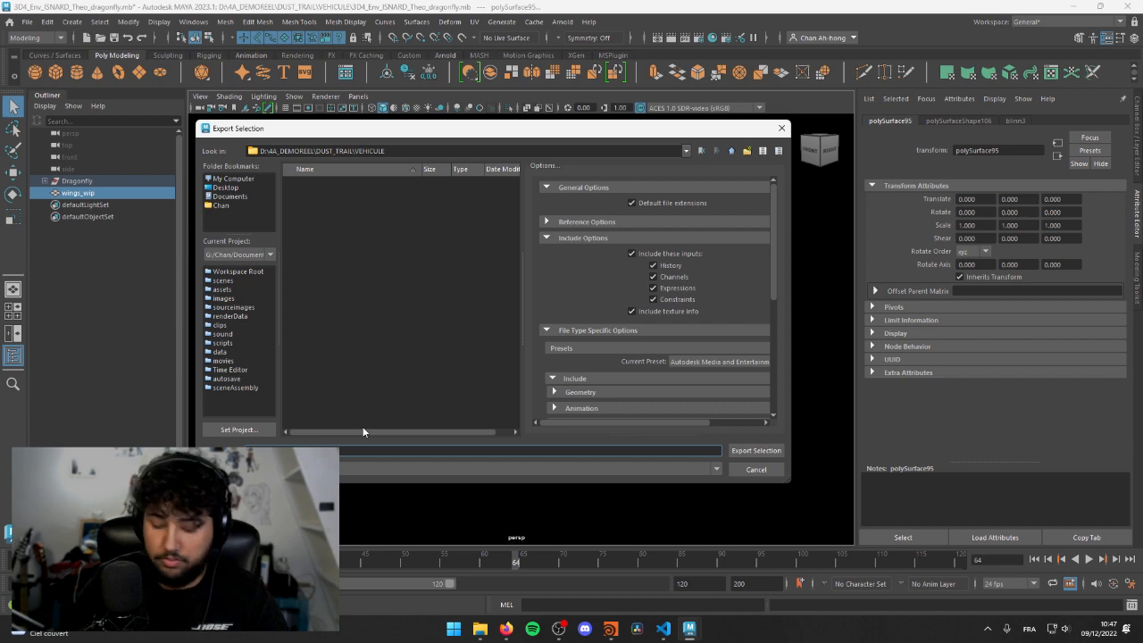
key("Return")
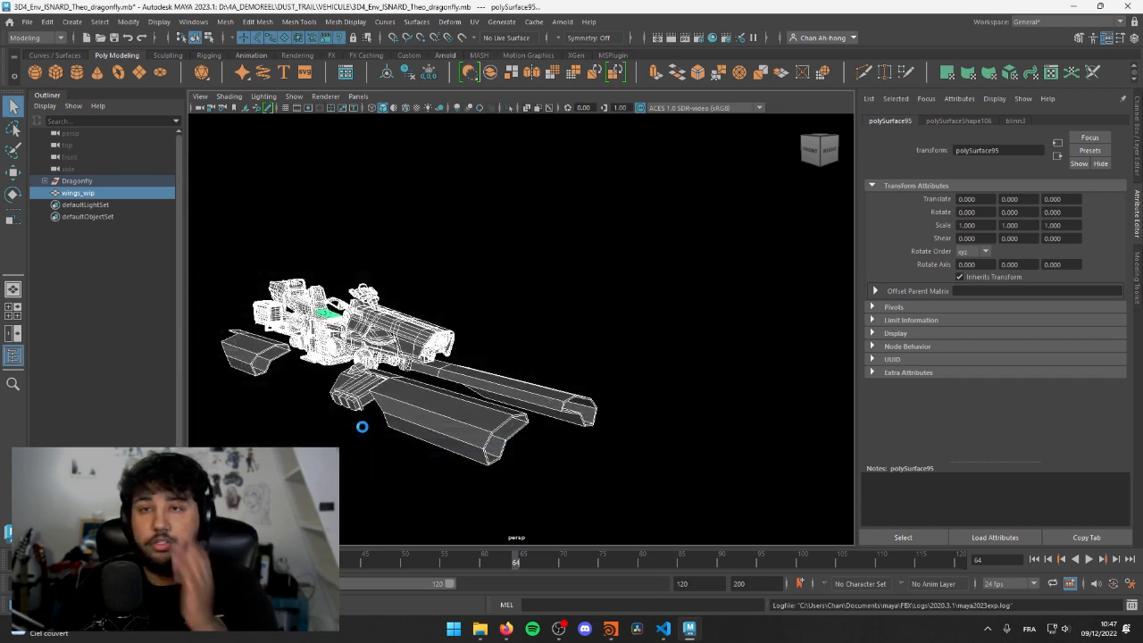
left_click_drag(401, 266, 472, 238, "alt")
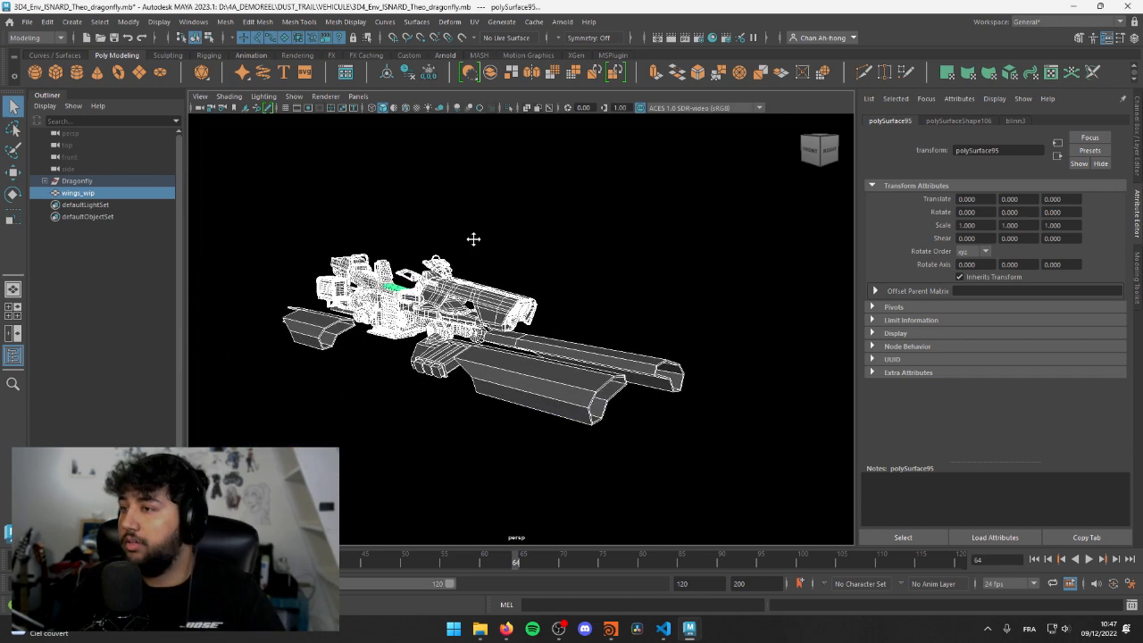
left_click(319, 308)
left_click_drag(268, 259, 319, 286, "alt")
left_click(339, 266)
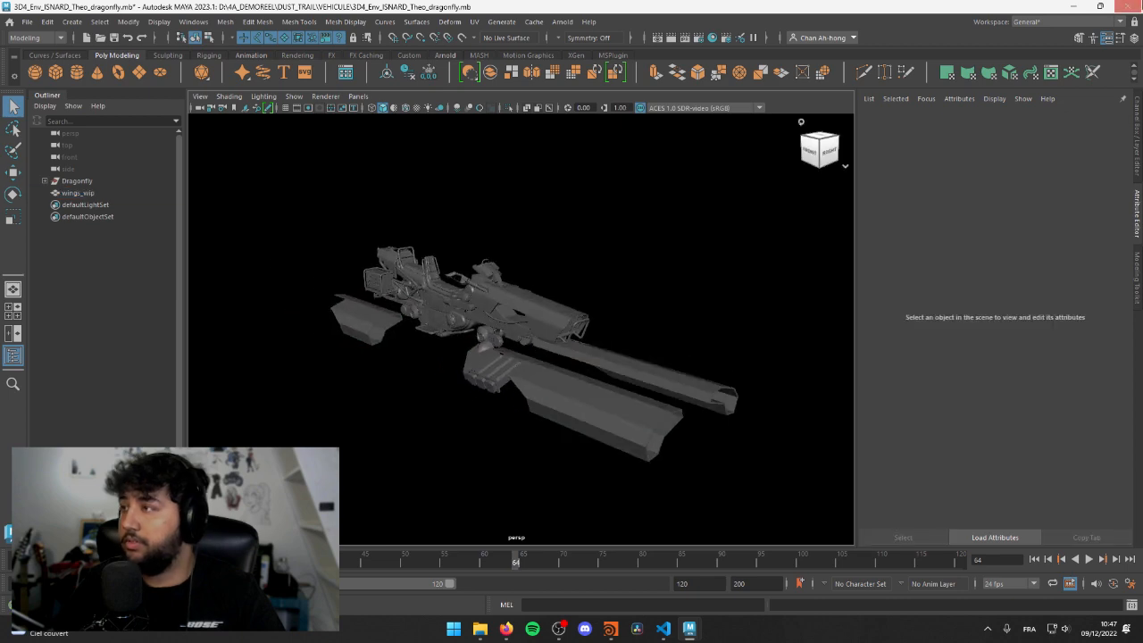
- Switch to Houdini, minimizing the Maya and browser windows, and close the MS Plugin window and the outdated Choose Geometry dialog
left_click(1099, 6)
left_click(1076, 7)
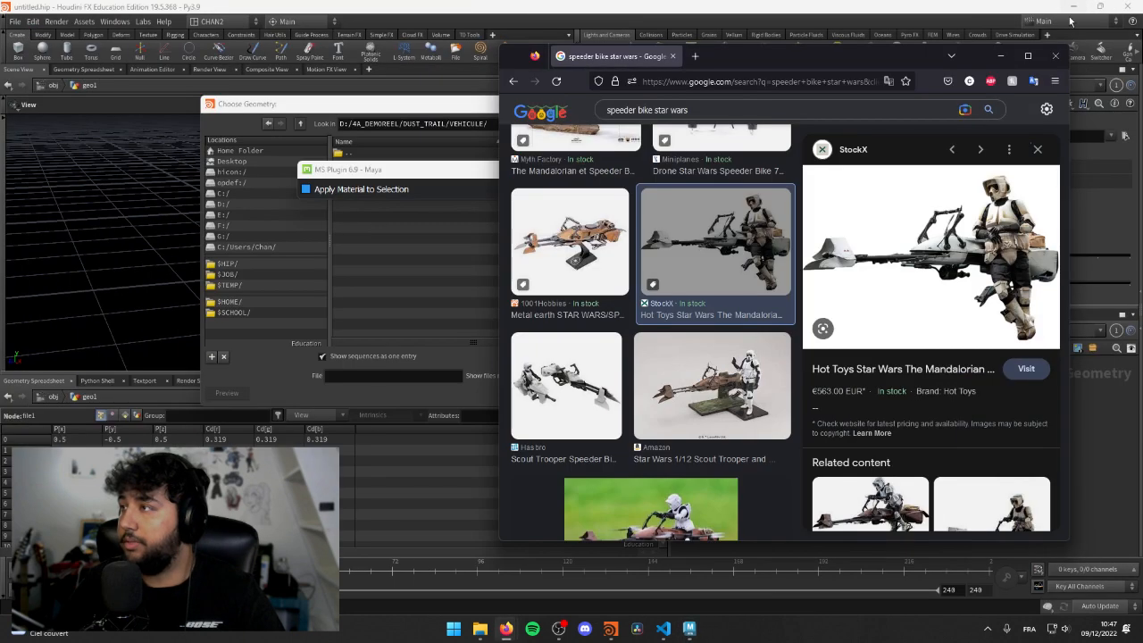
left_click(1002, 55)
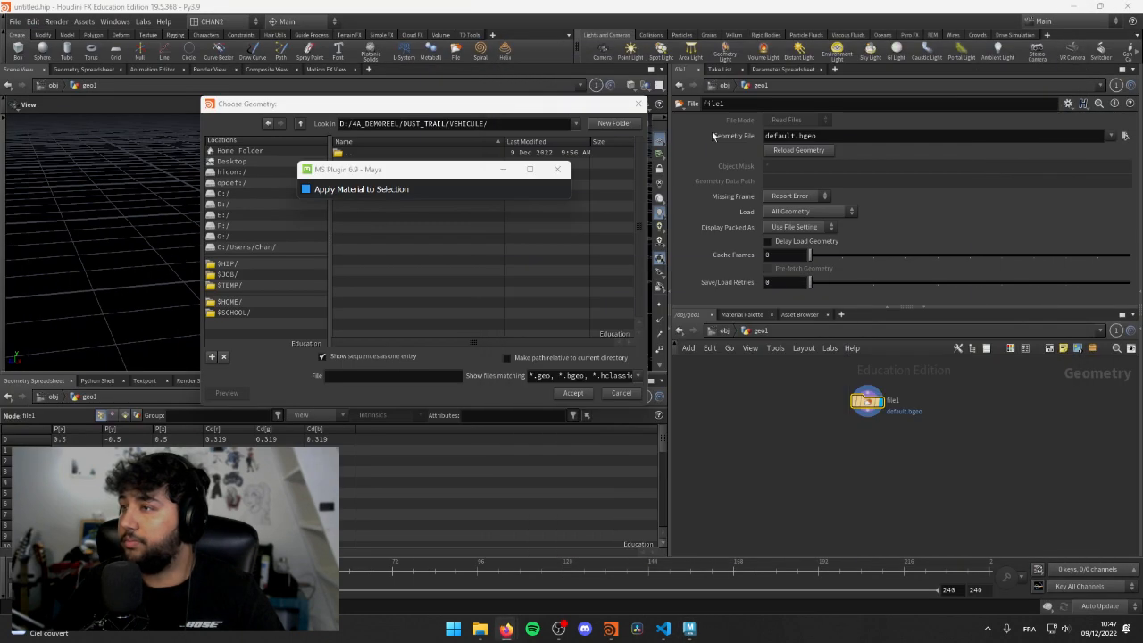
left_click(558, 169)
left_click_drag(501, 114, 414, 150)
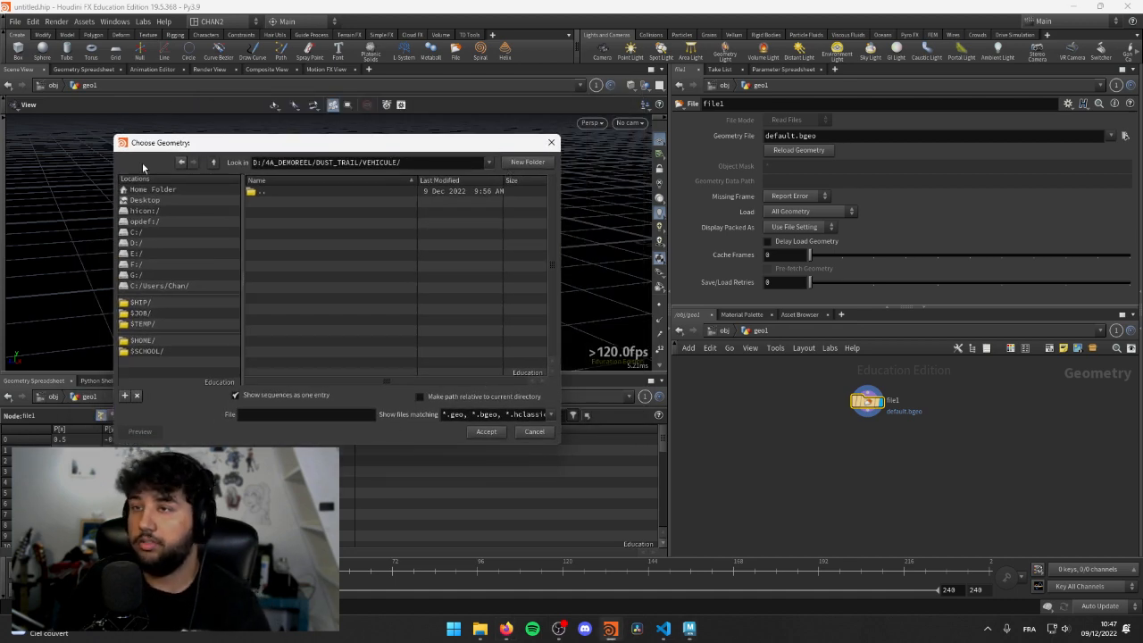
left_click(551, 142)
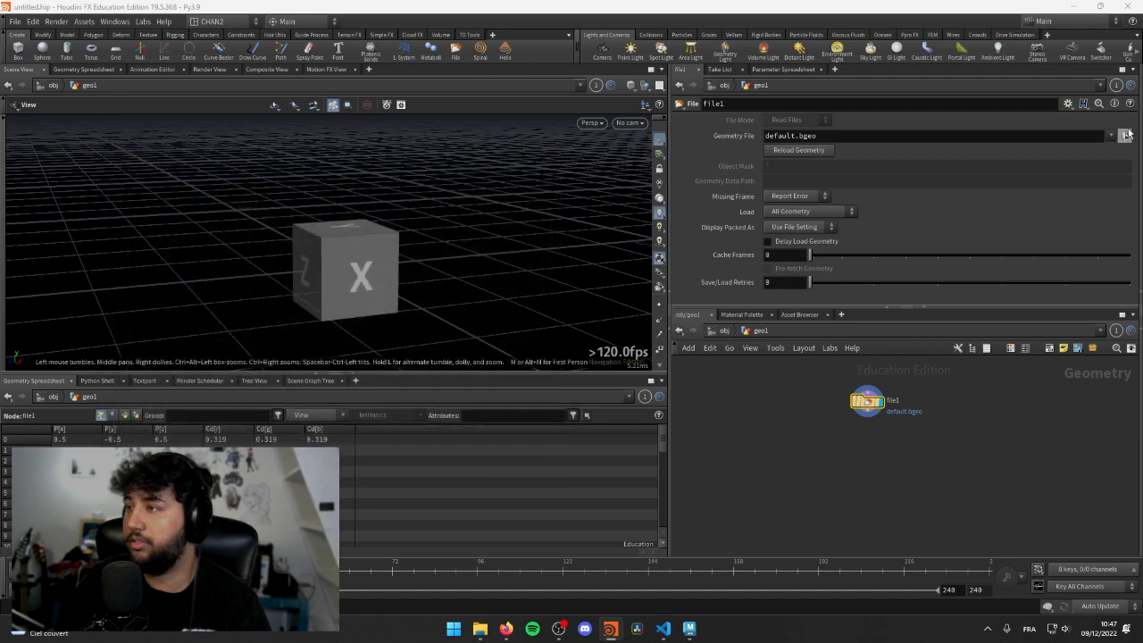
- Load VEHICULE.fbx from D:/4A_DEMOREEL/DUST_TRAIL/VEHICULE into the file1 node as its geometry file
left_click(1124, 136)
left_click(284, 223)
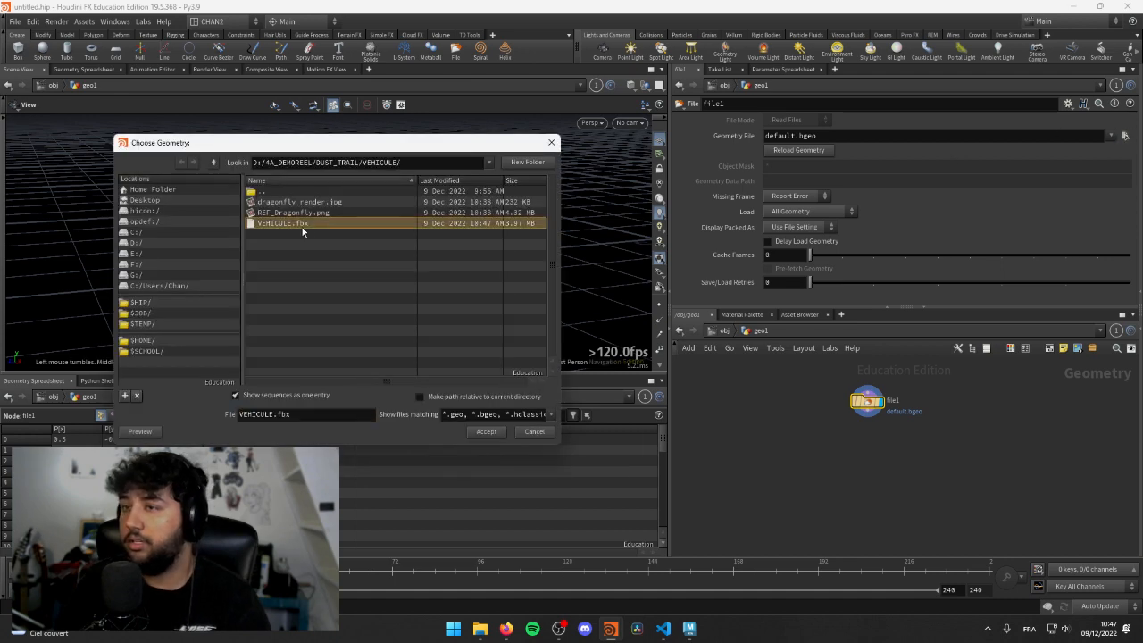
left_click(486, 431)
left_click_drag(428, 312, 363, 280)
scroll(274, 302, "down", 5)
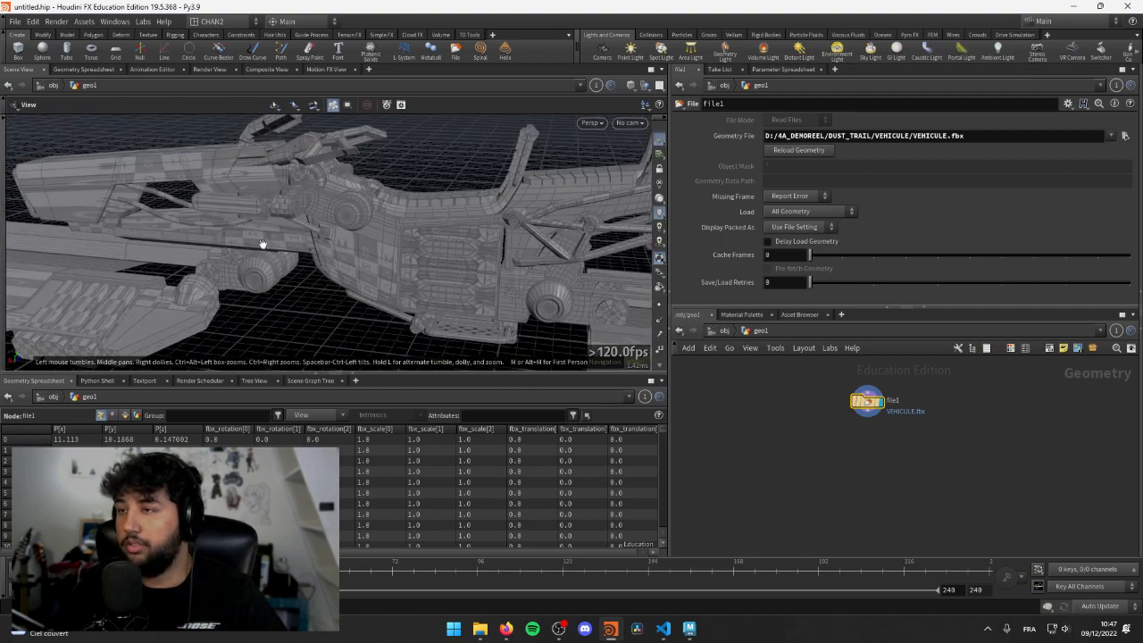
left_click_drag(446, 241, 227, 206)
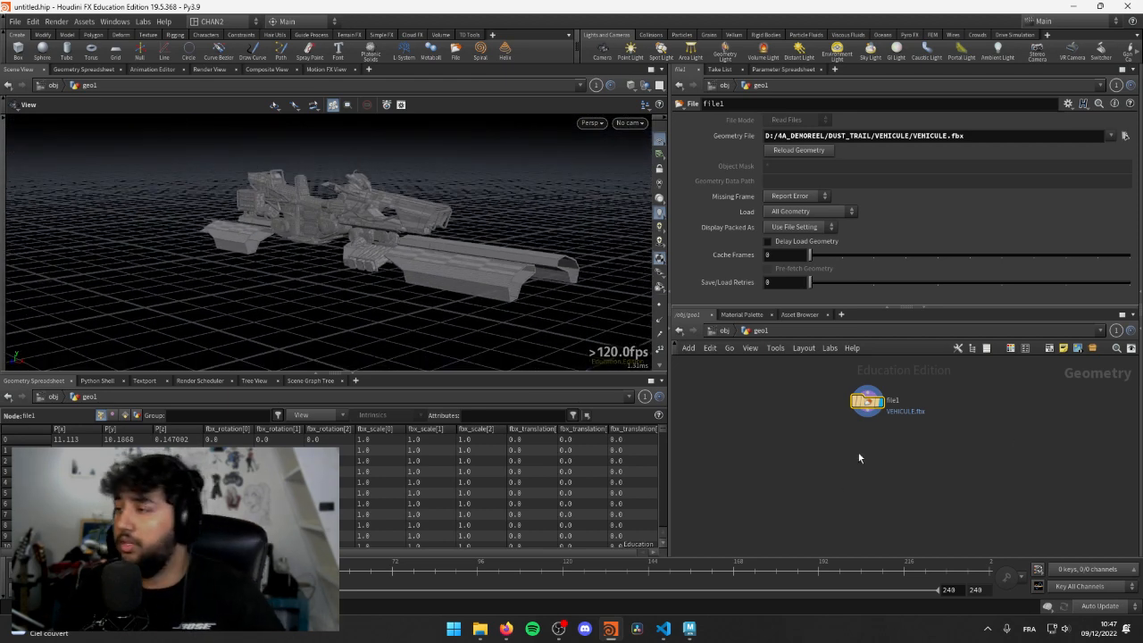
- Enlarge the Geometry Spreadsheet and inspect the primitive and point attributes of the imported vehicle
middle_click_drag(859, 455, 840, 468)
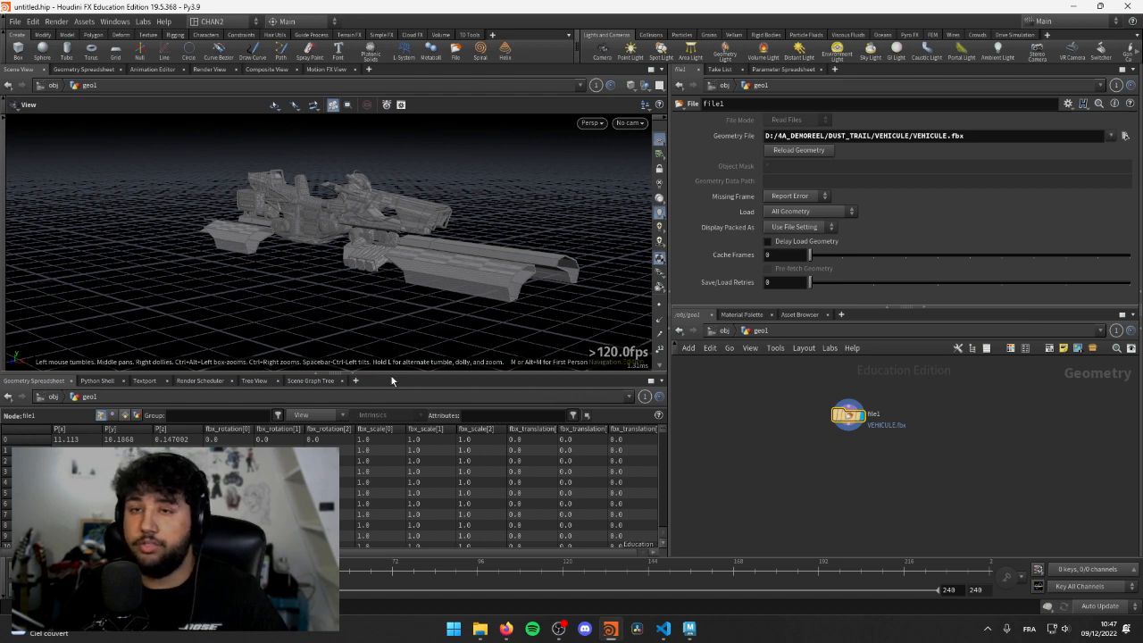
left_click_drag(391, 376, 388, 142)
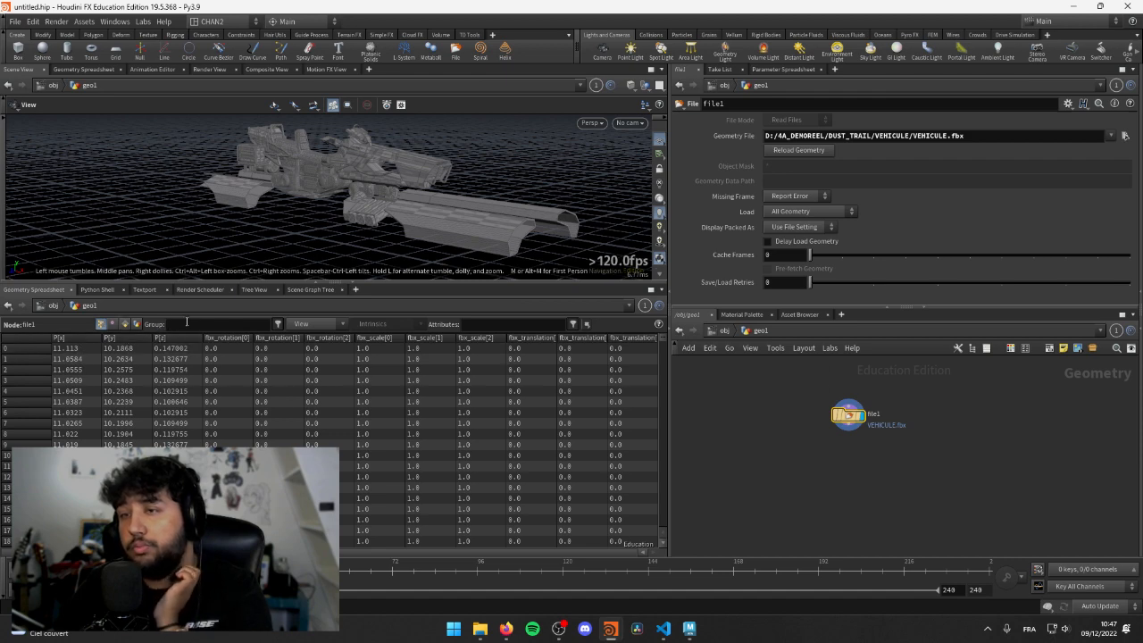
left_click(124, 324)
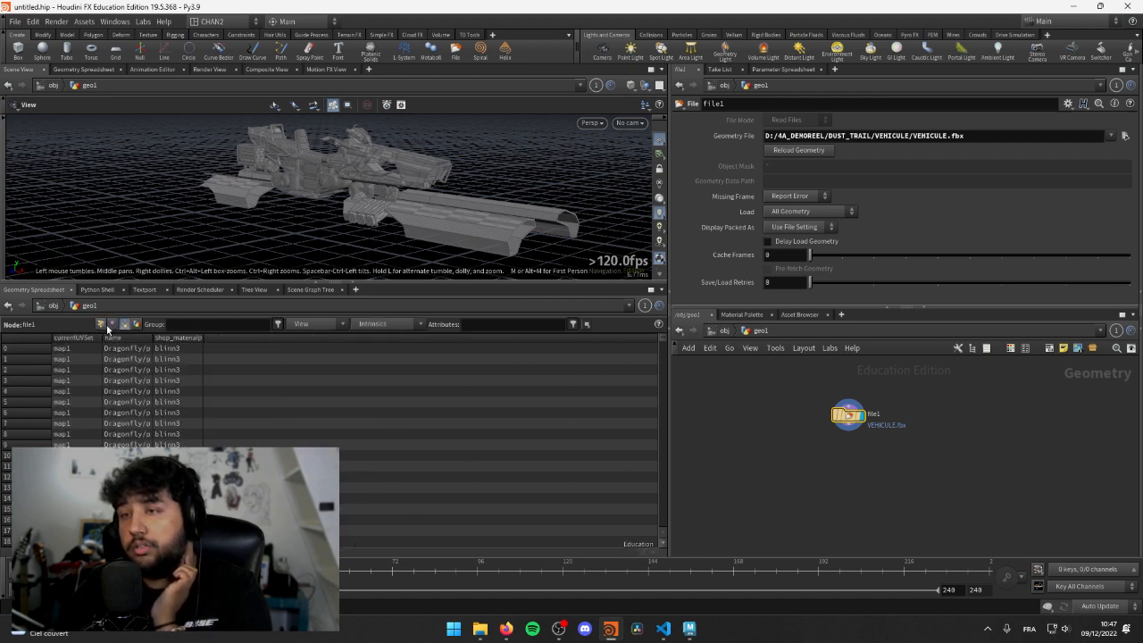
left_click(100, 325)
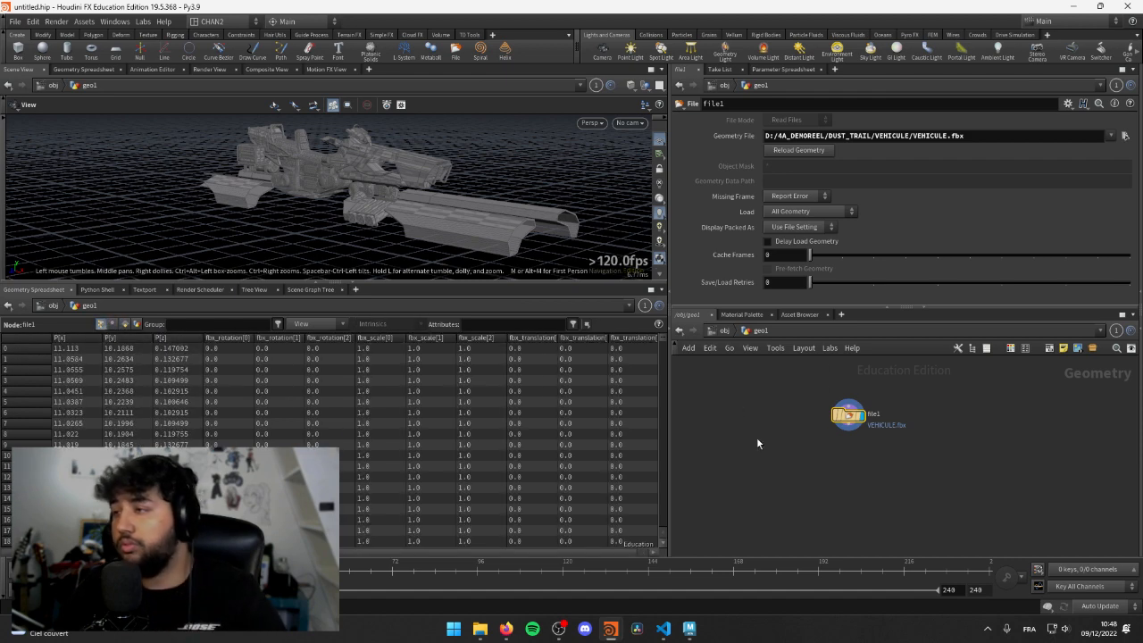
- Add an Attribute Delete node connected below the file1 node and place it in the network
left_click(847, 426)
key("Tab")
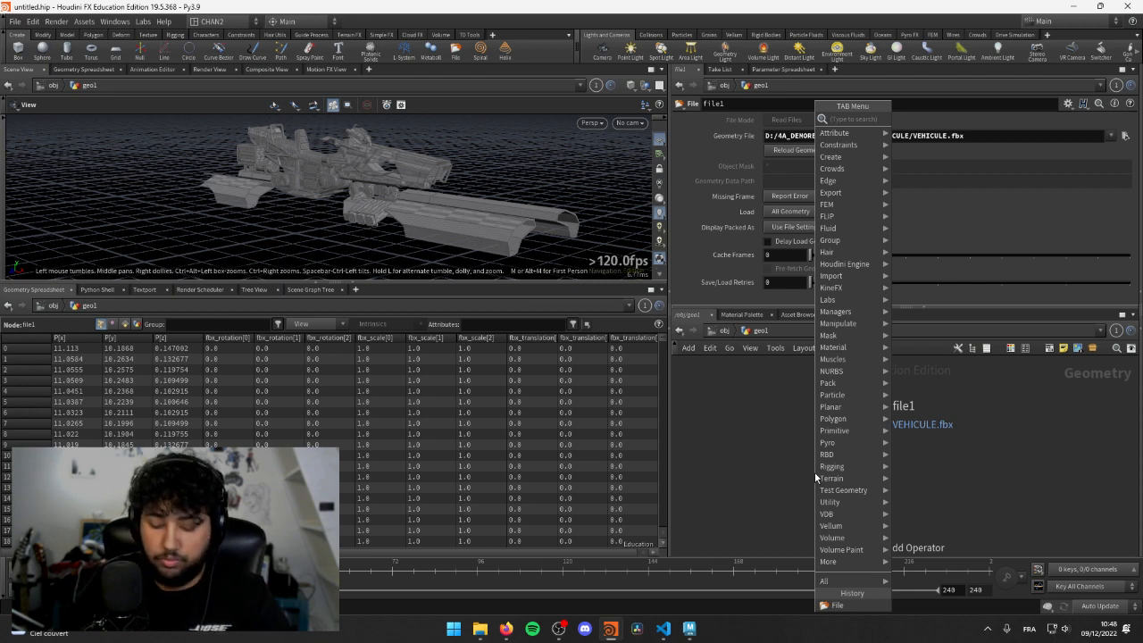
type("attr")
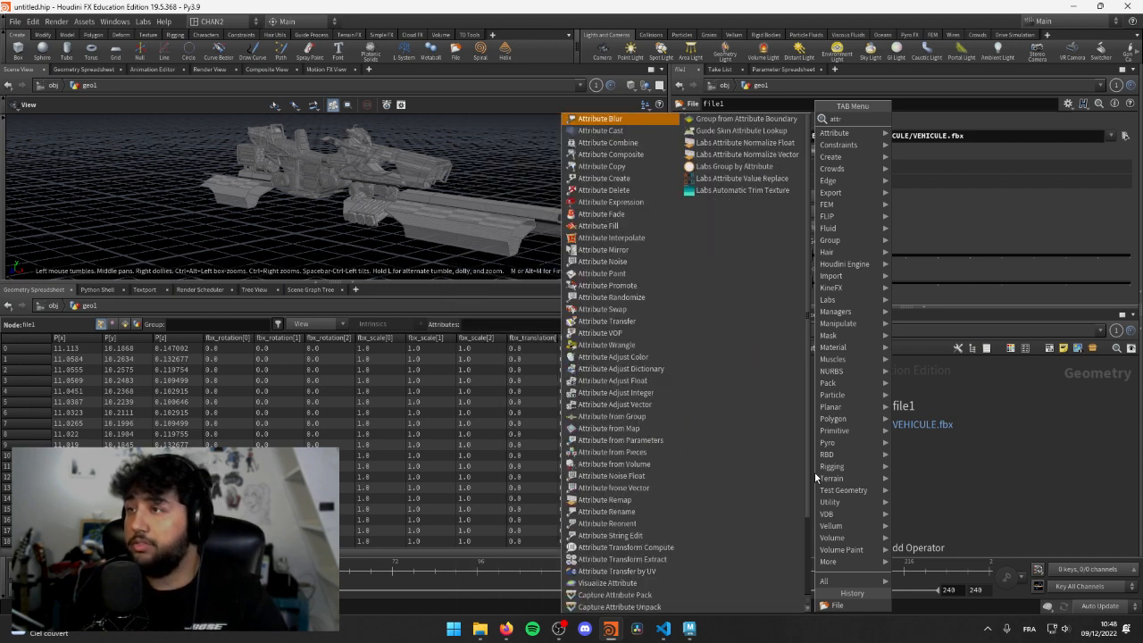
type("ibut")
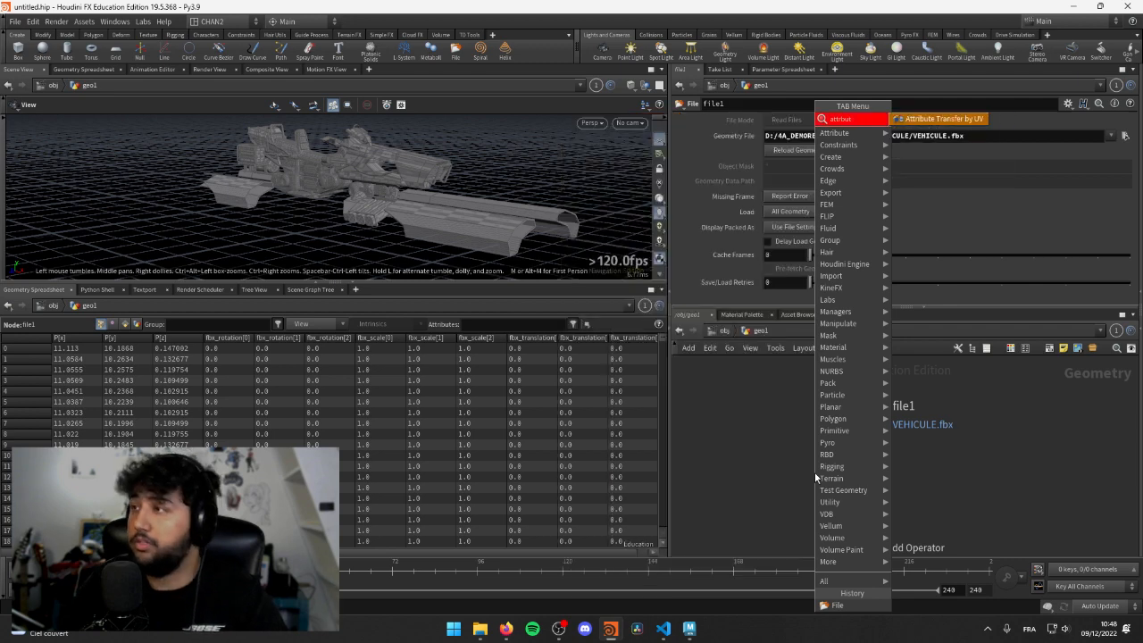
key("BackSpace")
key("BackSpace")
key("BackSpace")
key("BackSpace")
key("BackSpace")
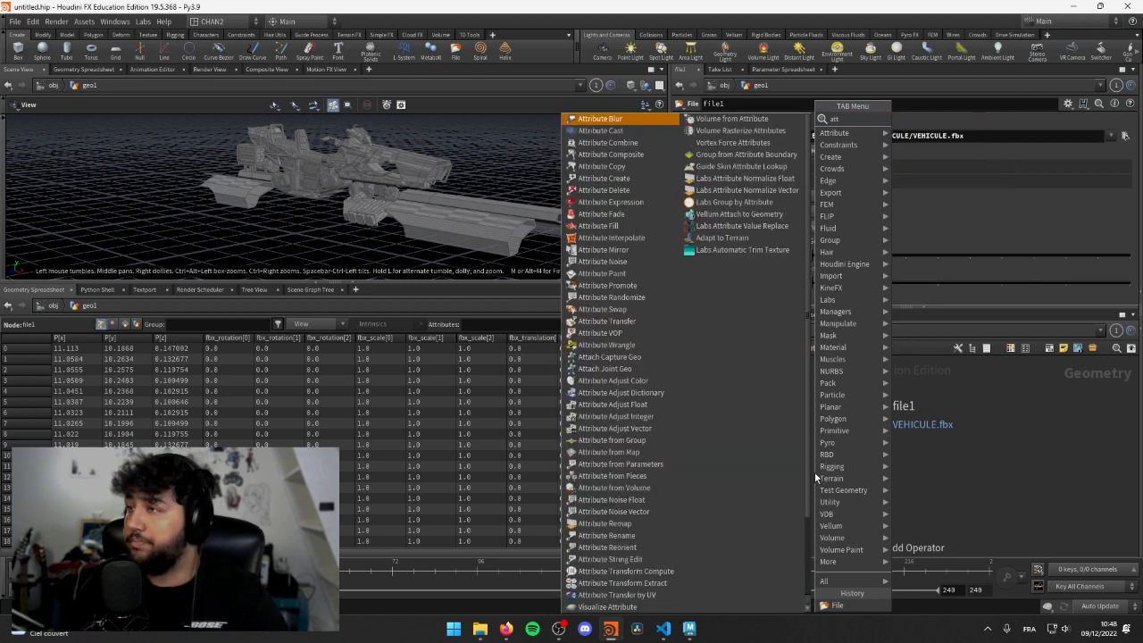
type("del")
key("Return")
left_click(814, 472)
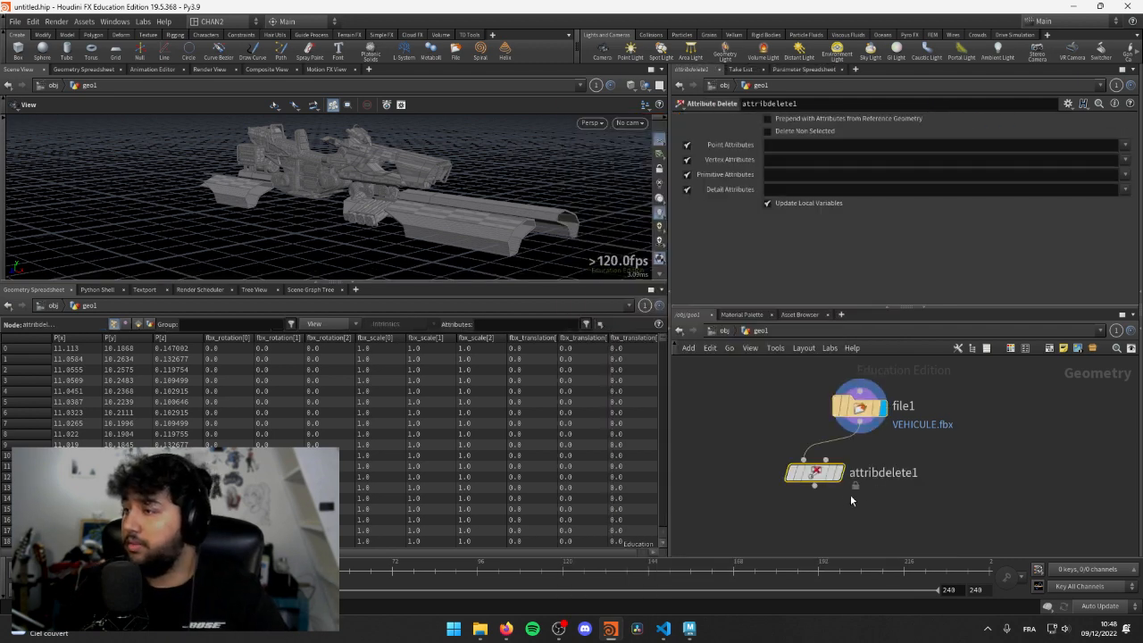
- Set Point Attributes to * on the Attribute Delete node and stay at the geo1 network level
left_click(794, 156)
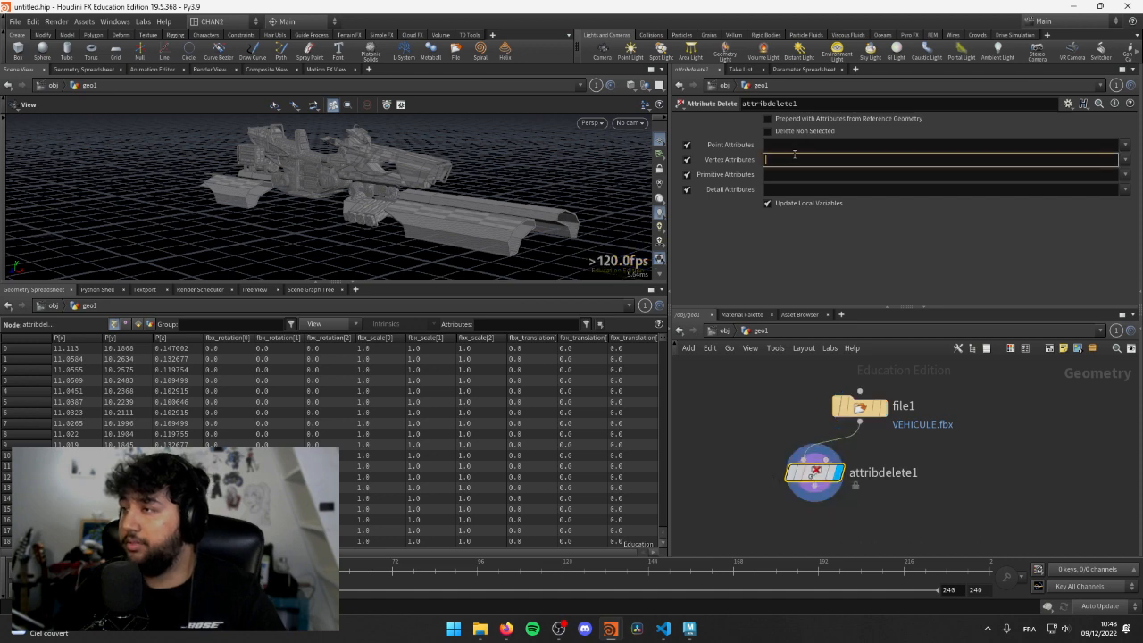
left_click(786, 143)
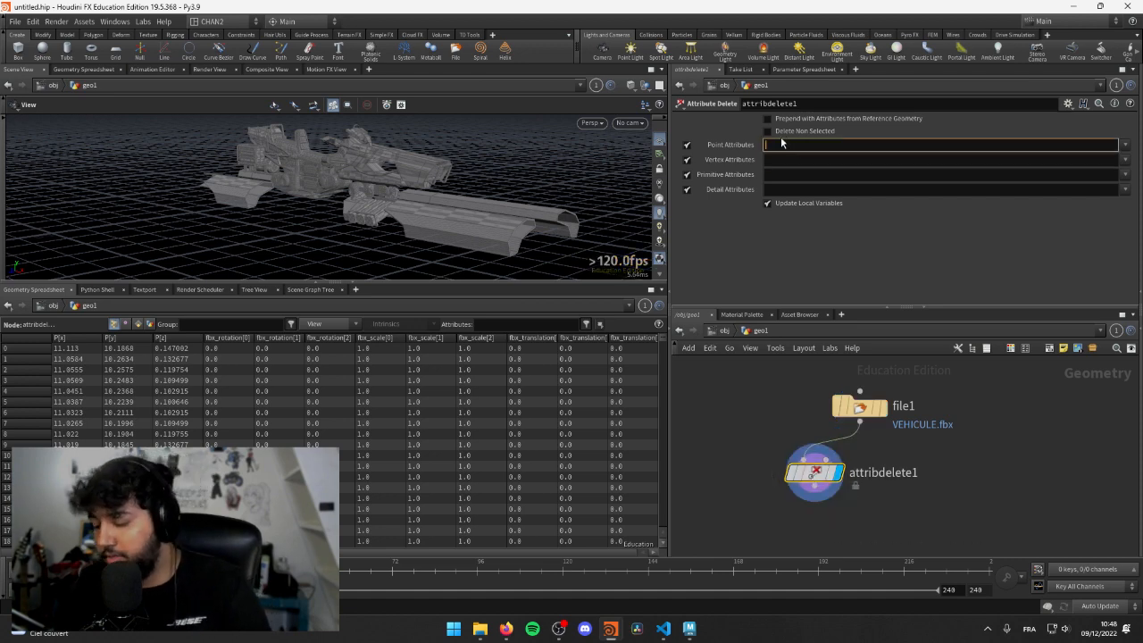
type("*")
key("Return")
key("Return")
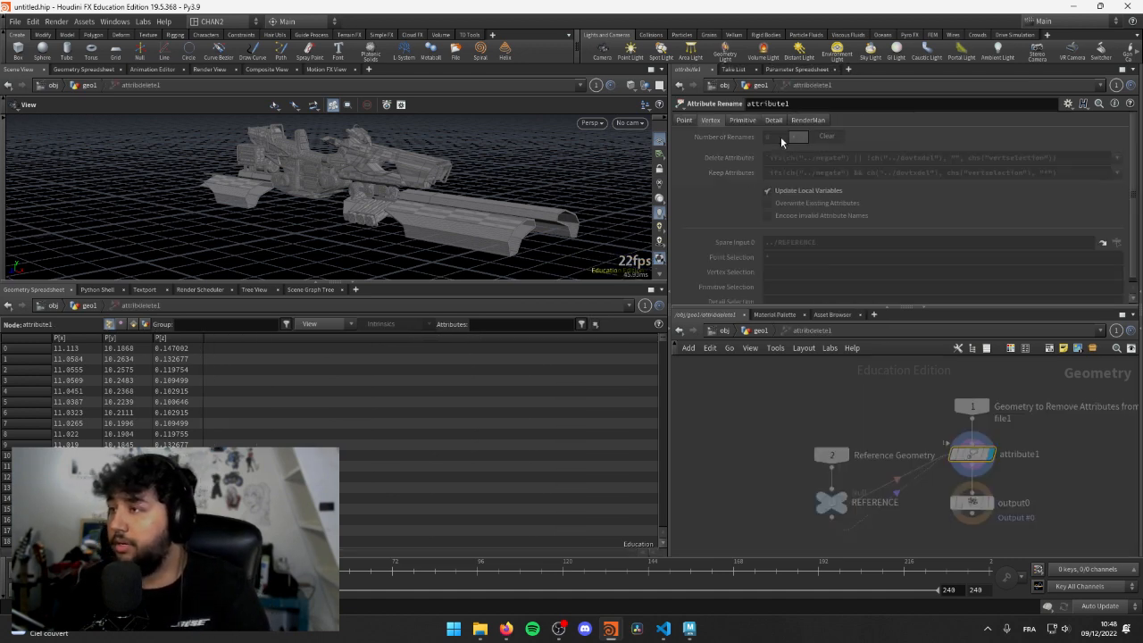
left_click(744, 332)
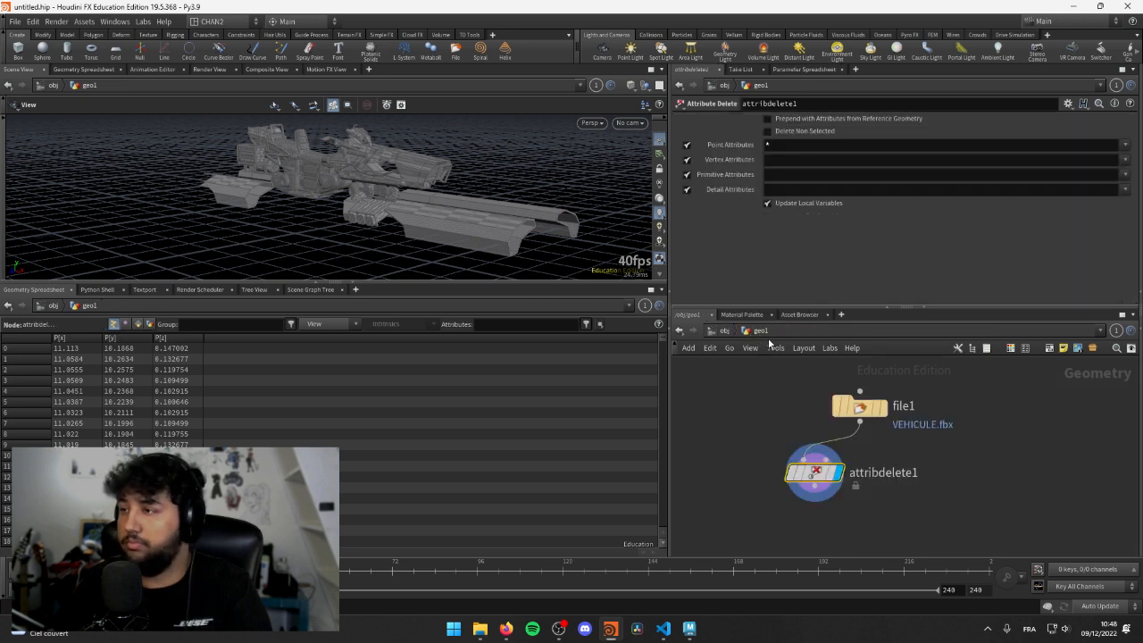
- Set the Vertex, Primitive and Detail Attributes of the Attribute Delete node to *
left_click(776, 159)
type("*")
key("Tab")
type("*")
key("Tab")
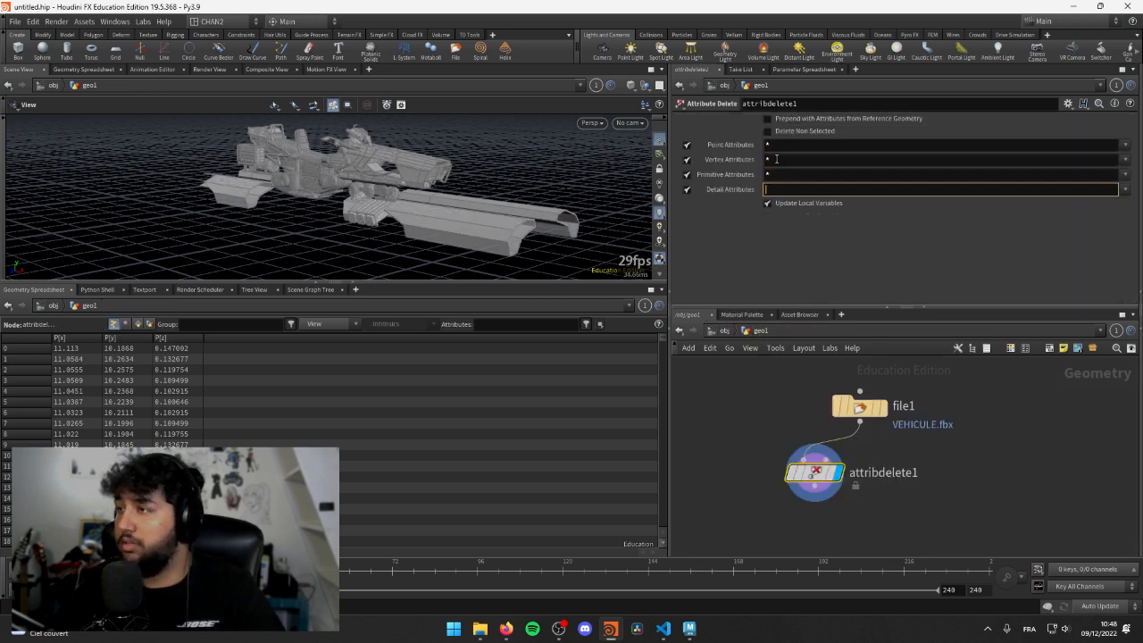
type("*")
key("Return")
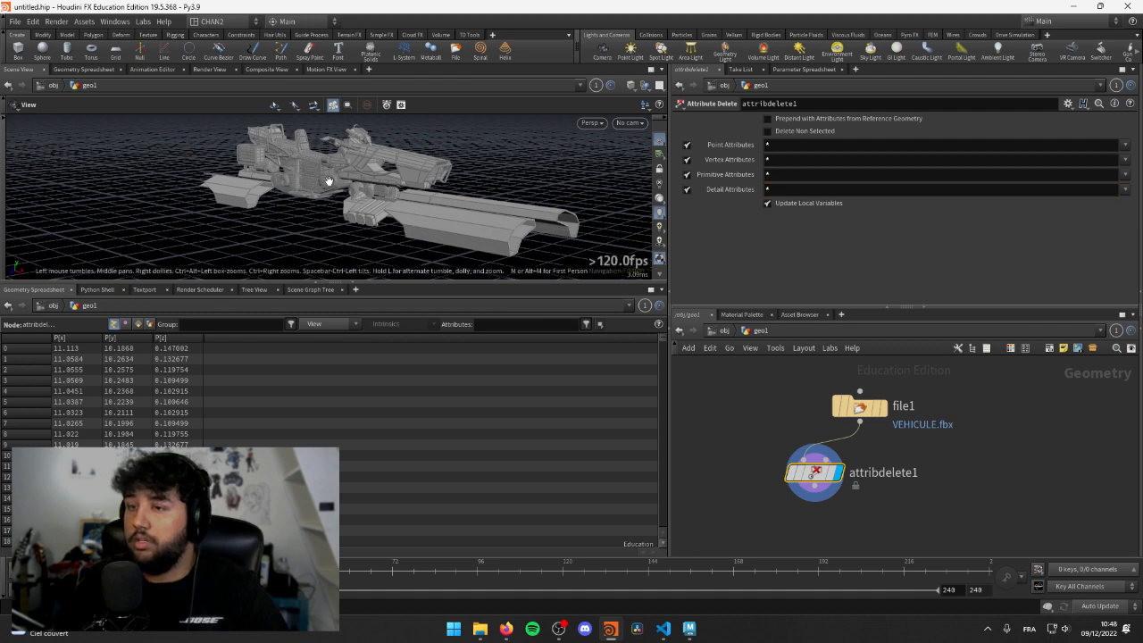
- Check the detail and point attributes left after the Attribute Delete node in the Geometry Spreadsheet
middle_click_drag(327, 181, 296, 191)
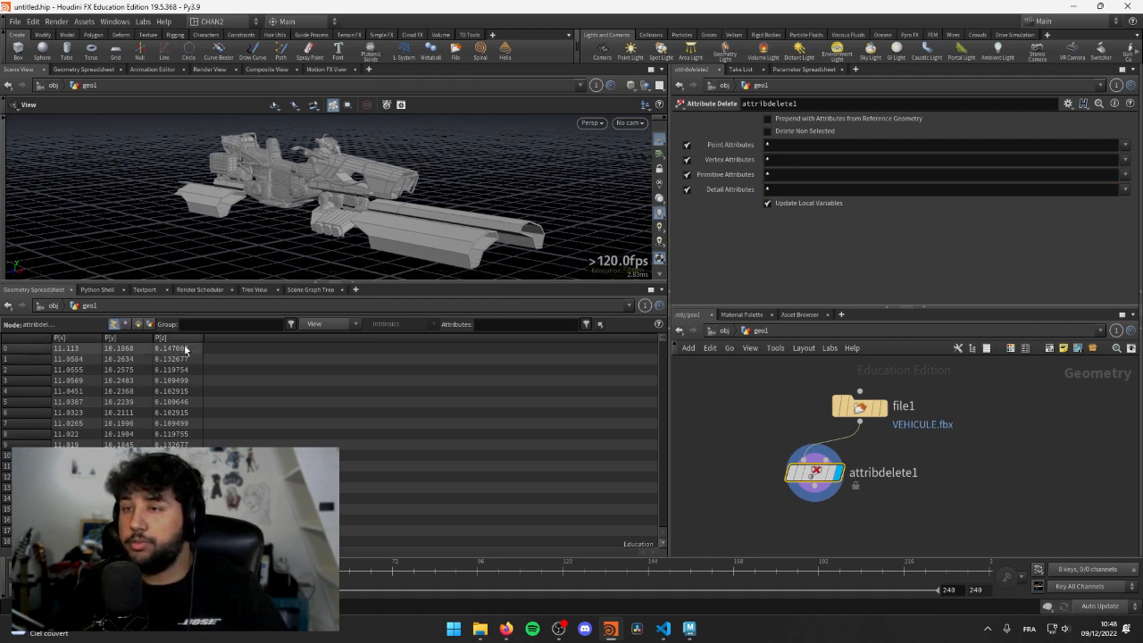
left_click(150, 325)
left_click(114, 324)
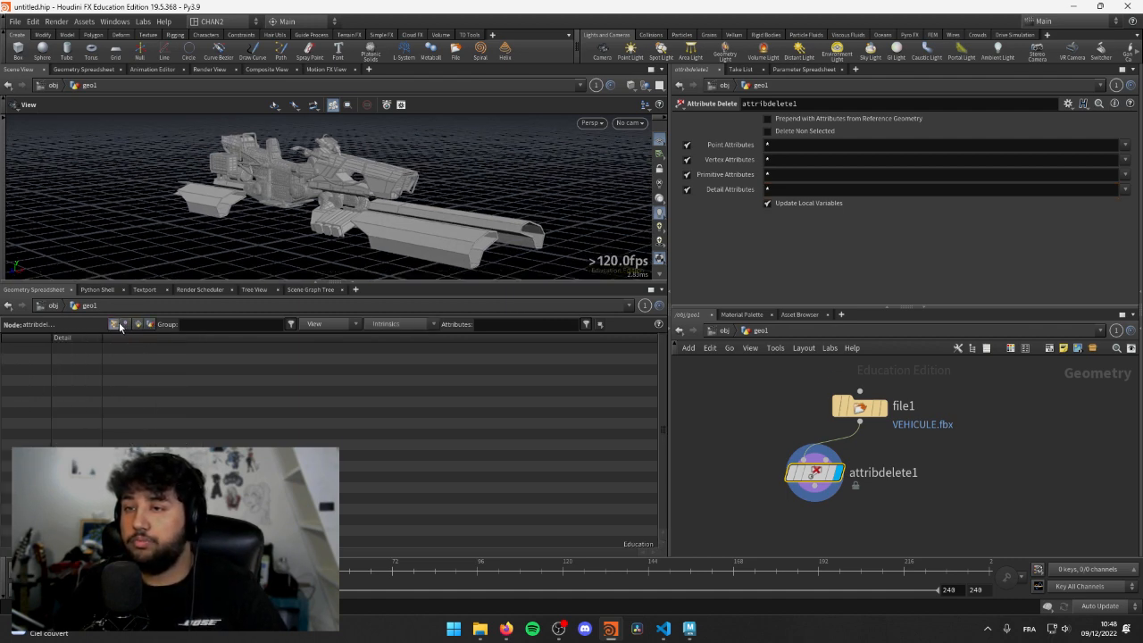
left_click(815, 500)
middle_click_drag(820, 519, 825, 477)
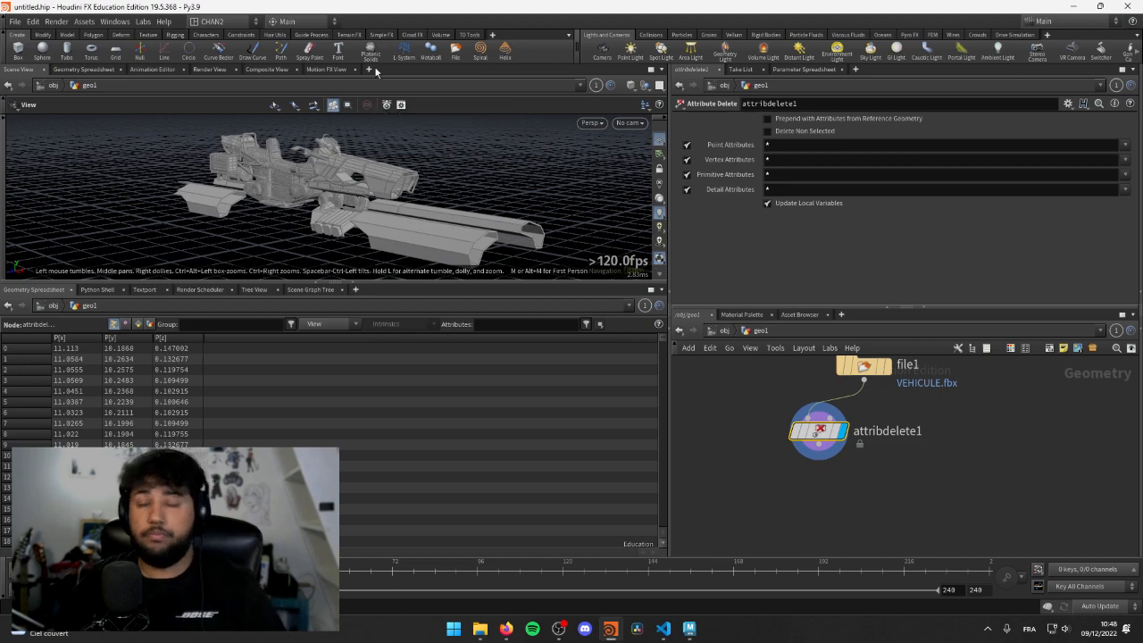
- Enlarge the 3D viewport by shrinking the Geometry Spreadsheet beneath it, and frame the whole vehicle
left_click_drag(395, 195, 517, 451)
left_click_drag(383, 301, 449, 278)
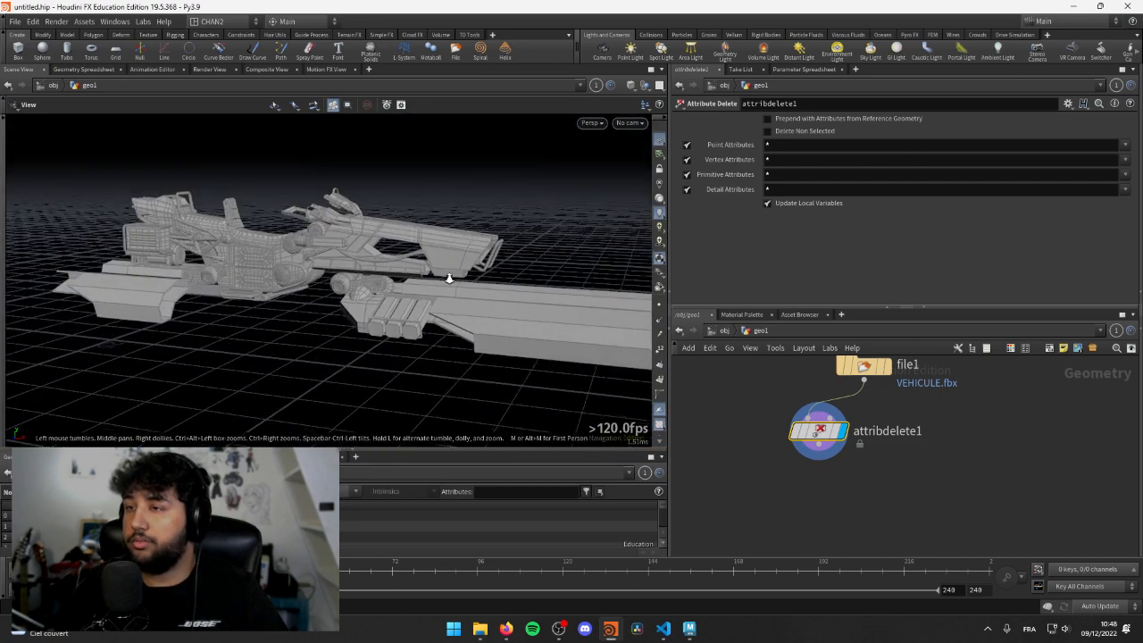
scroll(449, 277, "down", 3)
- Lay out the file1 and attribdelete1 nodes neatly in a vertical line and deselect them
middle_click_drag(902, 393, 891, 427)
left_click_drag(768, 375, 931, 506)
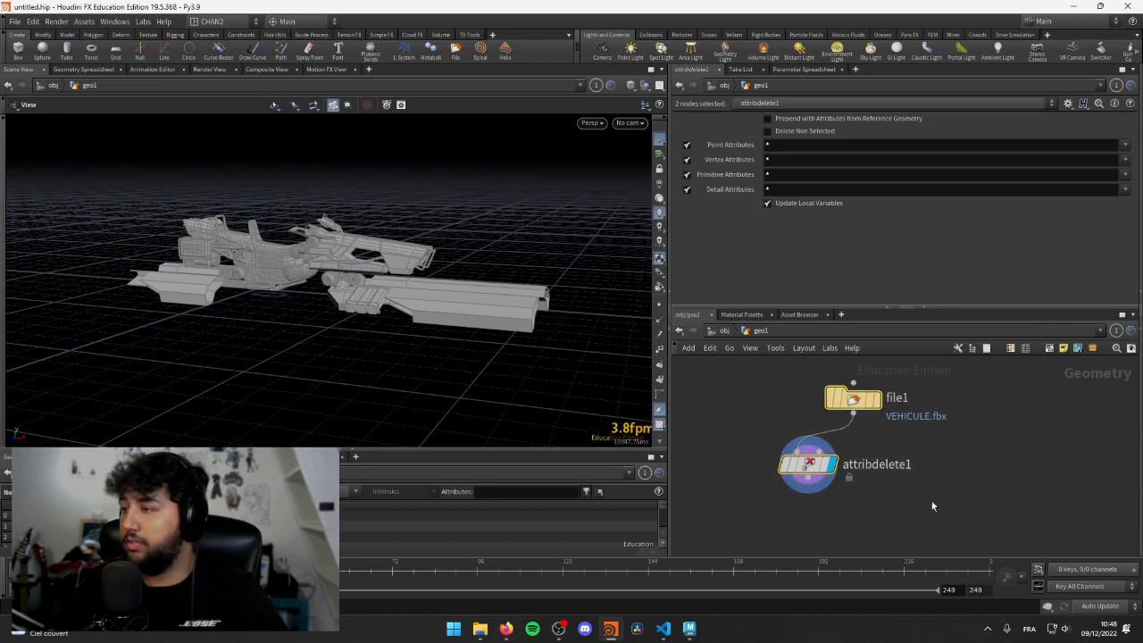
key("l")
left_click(762, 496)
middle_click_drag(885, 519, 845, 527)
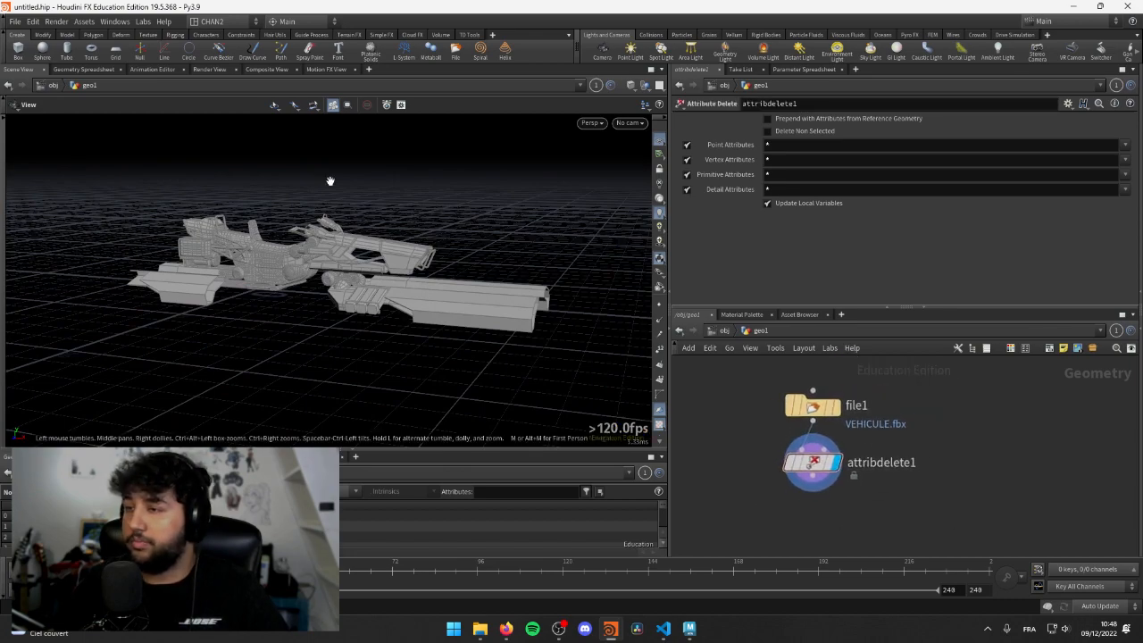
middle_click_drag(325, 267, 322, 289)
left_click_drag(322, 289, 321, 272)
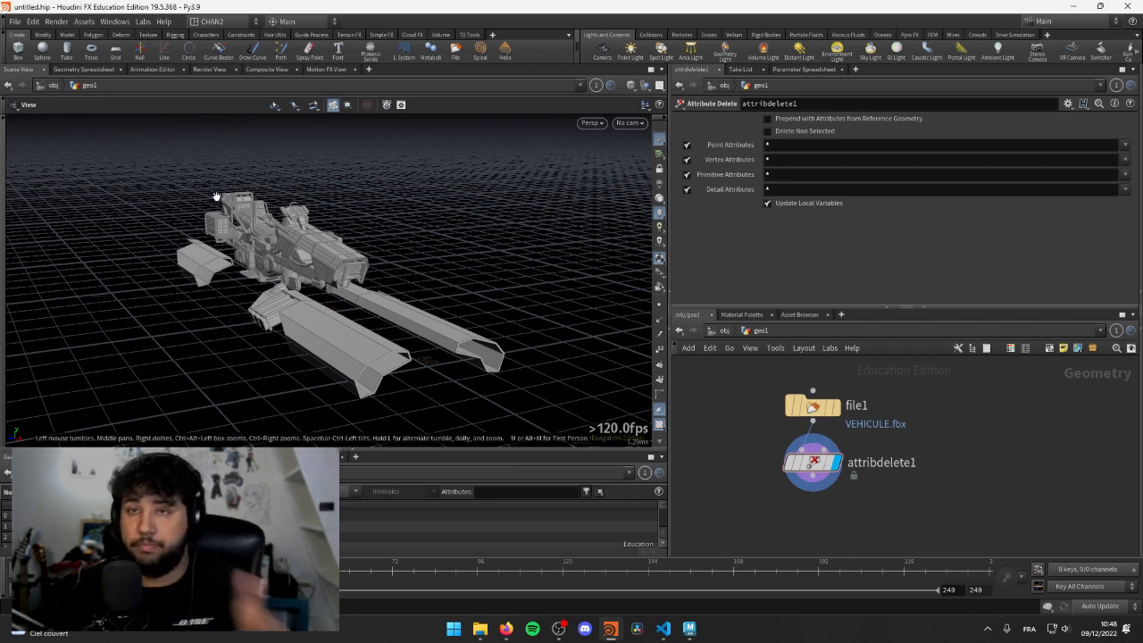
mouse_move(610, 629)
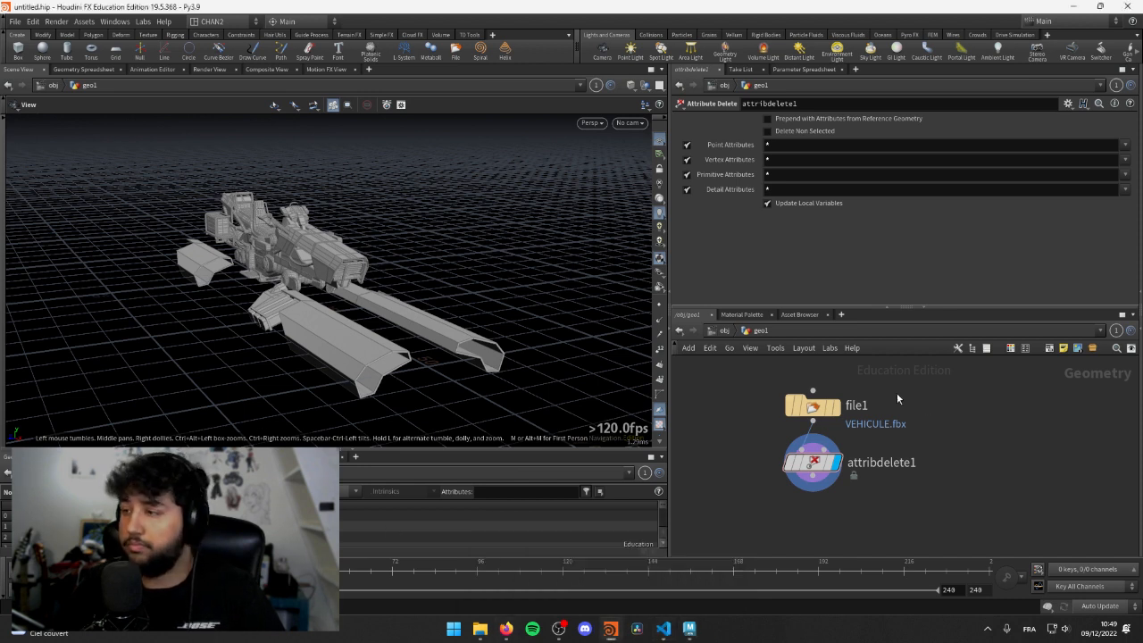
left_click_drag(289, 293, 416, 303)
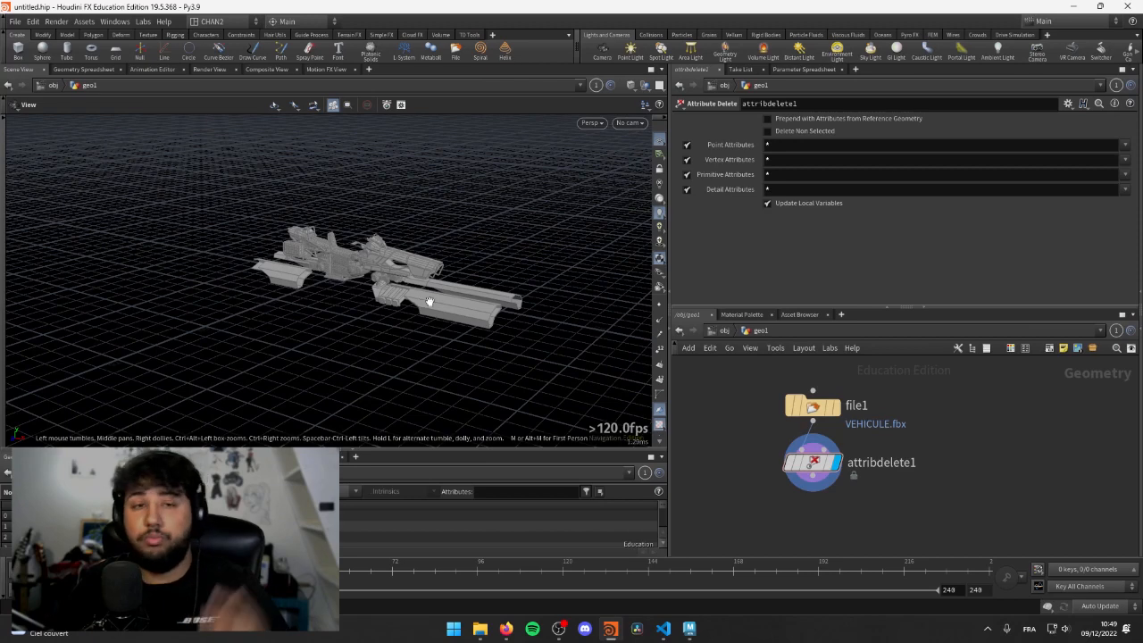
- Add a Transform node after attribdelete1 and display its result
middle_click_drag(868, 503, 911, 445)
left_click(855, 417)
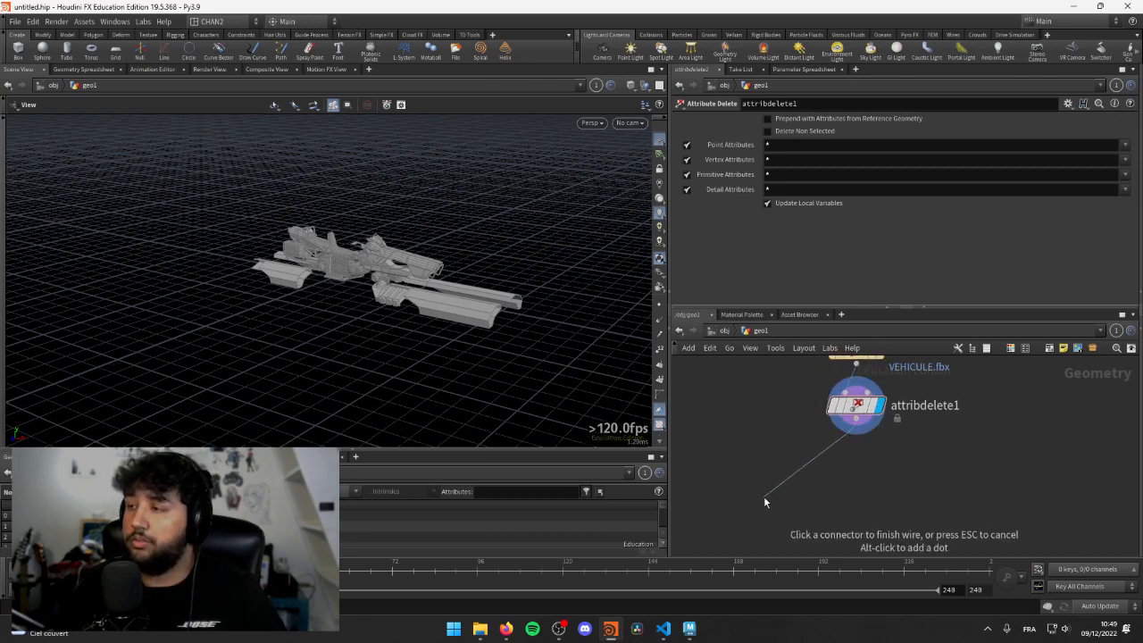
middle_click_drag(779, 490, 836, 469)
key("Tab")
type("tran")
key("Return")
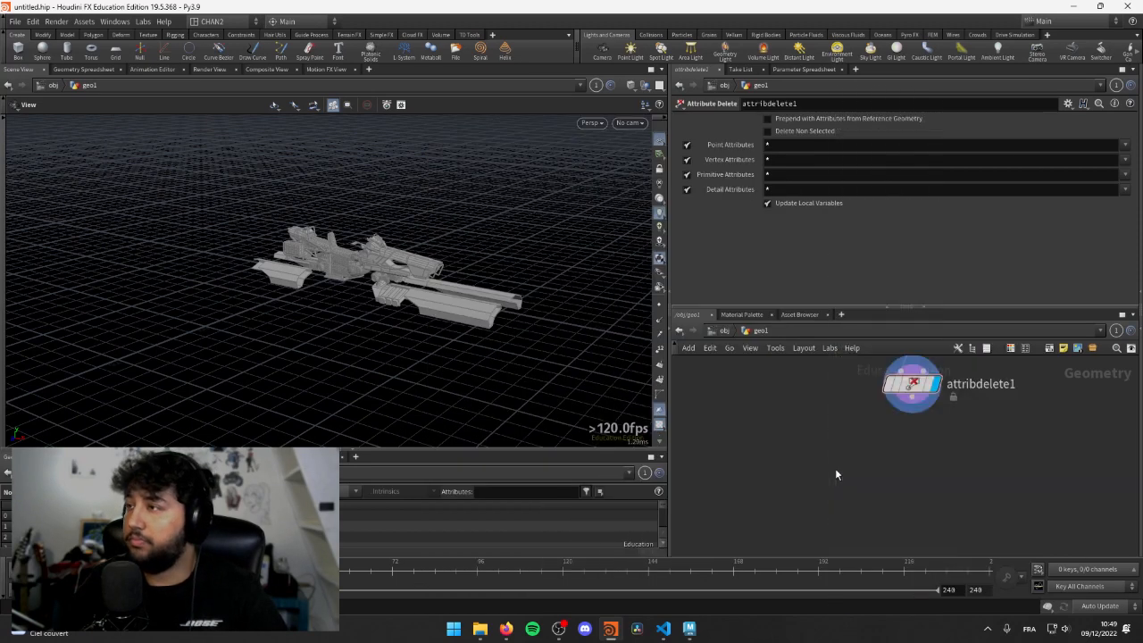
left_click(835, 468)
left_click(859, 469)
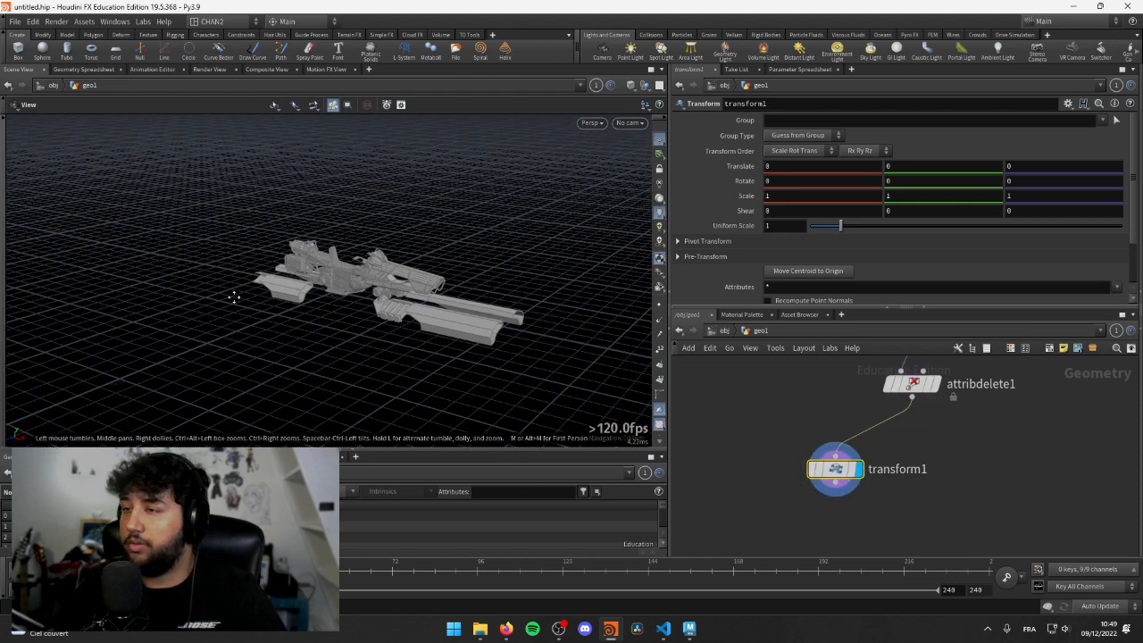
- Move the vehicle back along X to about -295.9 with the Transform node and set its Y translation to 10
scroll(268, 313, "down", 5)
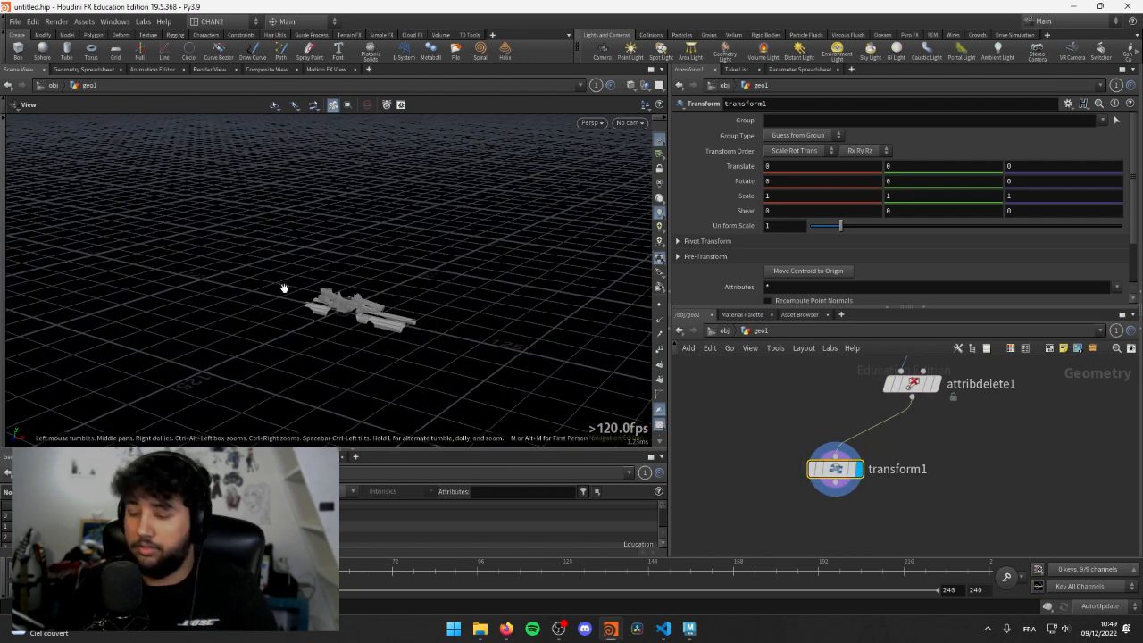
key("Return")
left_click_drag(141, 263, 509, 286, "alt")
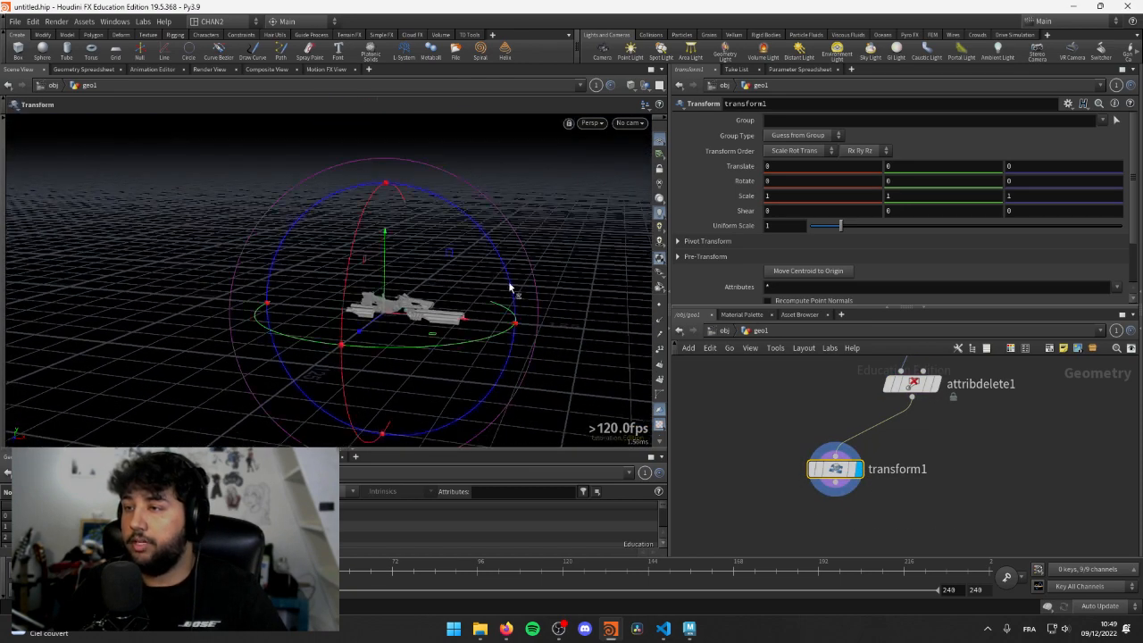
left_click_drag(453, 256, 61, 214)
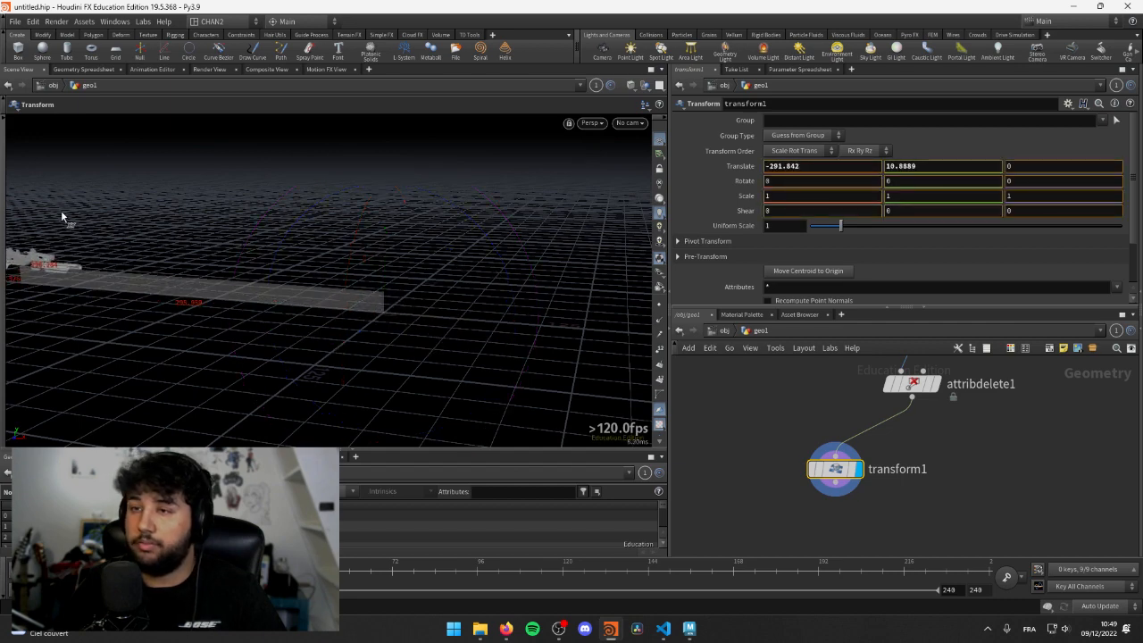
key("Escape")
key("f")
key("Return")
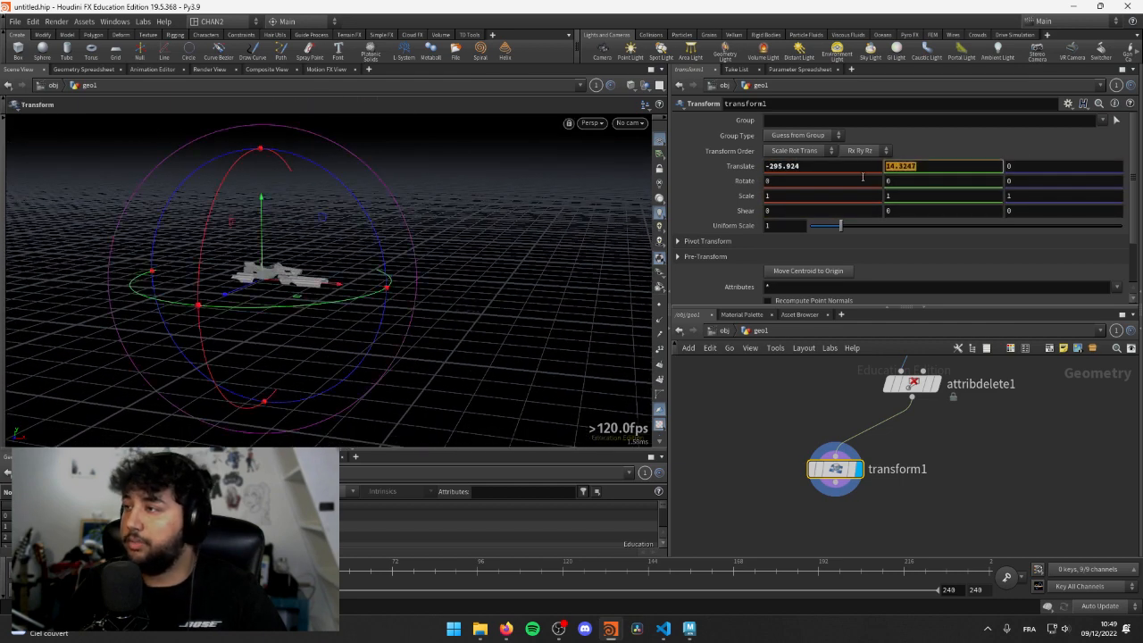
type("10")
key("Return")
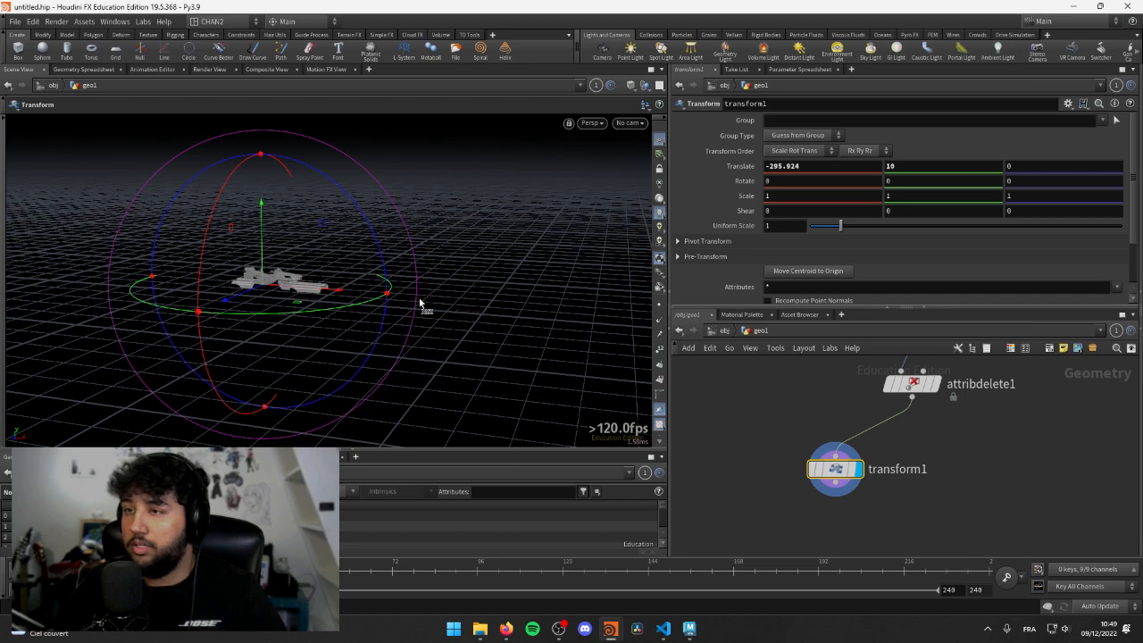
- Lower the vehicle close to the grid at Y about 4.92 and move it farther back to X about -374.95
key("Escape")
left_click_drag(355, 280, 282, 336)
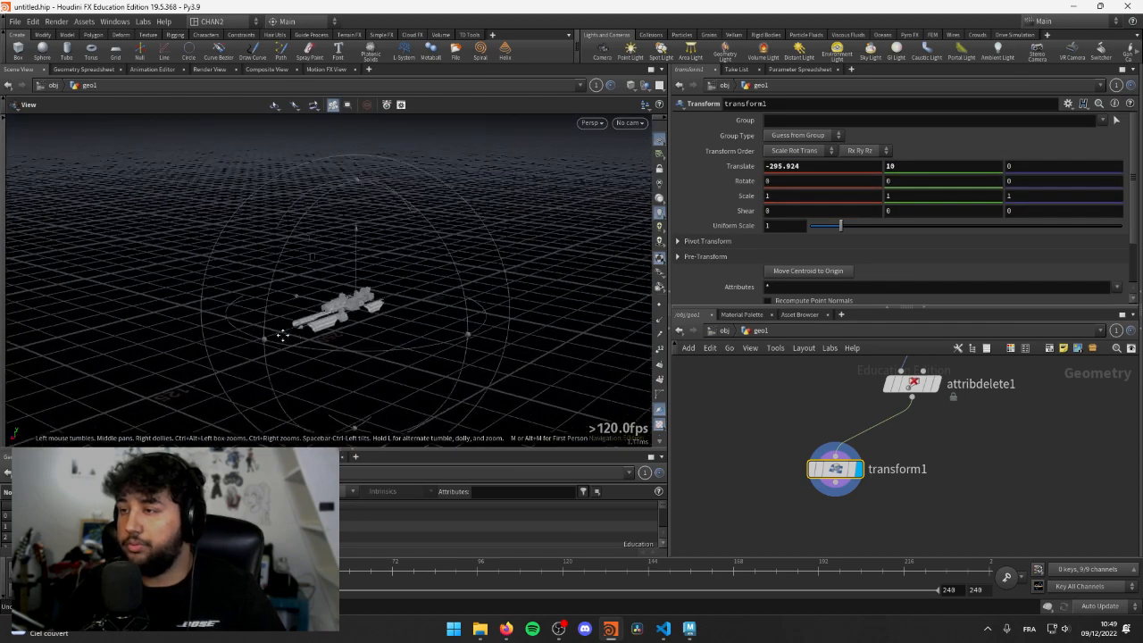
right_click_drag(282, 336, 318, 229)
left_click_drag(318, 230, 316, 276)
key("Return")
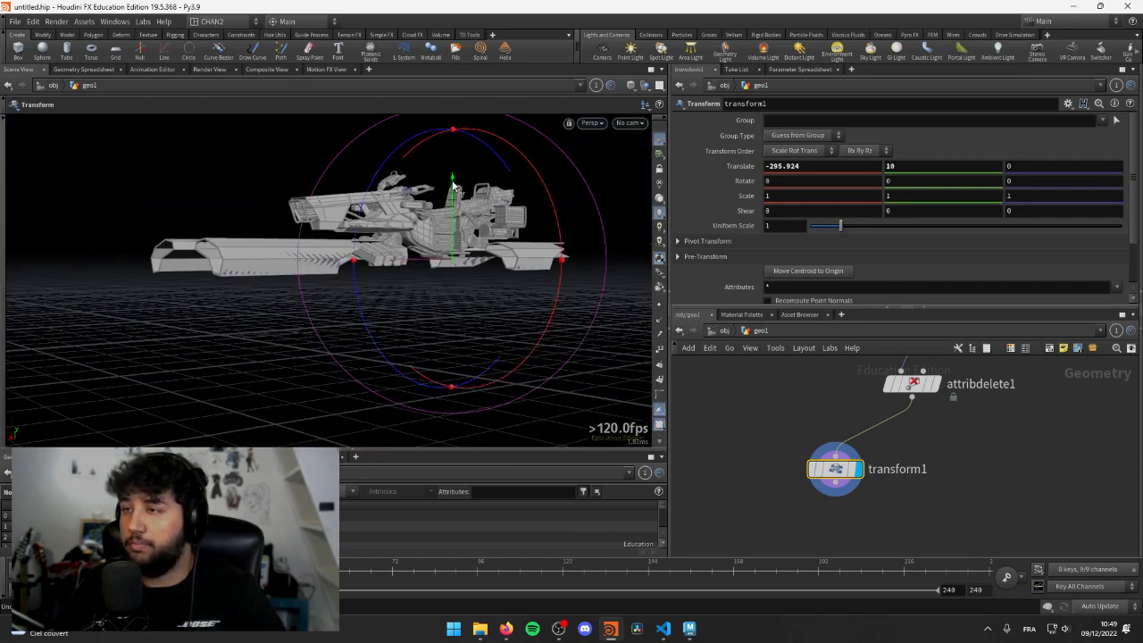
left_click_drag(453, 185, 452, 222)
left_click_drag(229, 274, 344, 299, "alt")
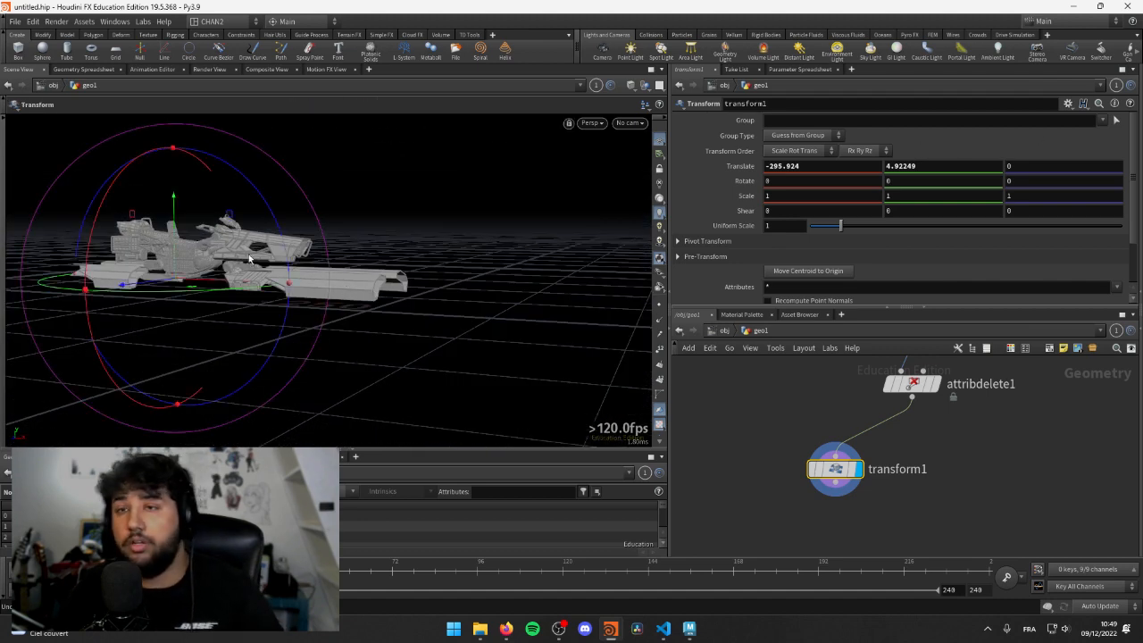
right_click_drag(249, 254, 270, 280, "alt")
left_click_drag(271, 280, 313, 266, "alt")
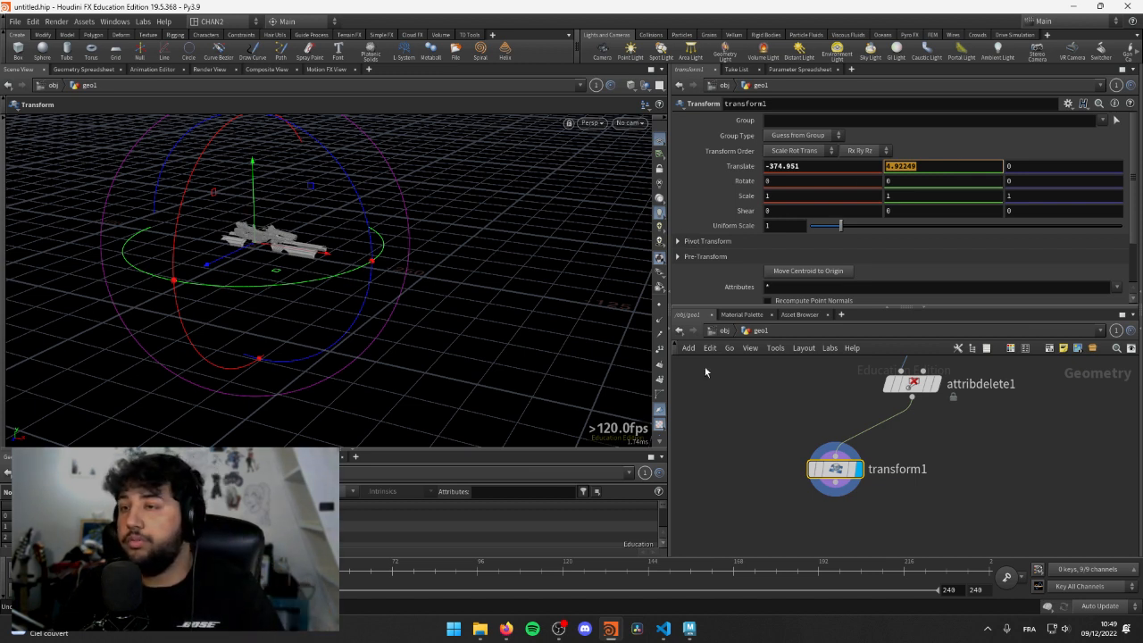
- Move file1 up to make room above attribdelete1 and add a cube node beside it
key("h")
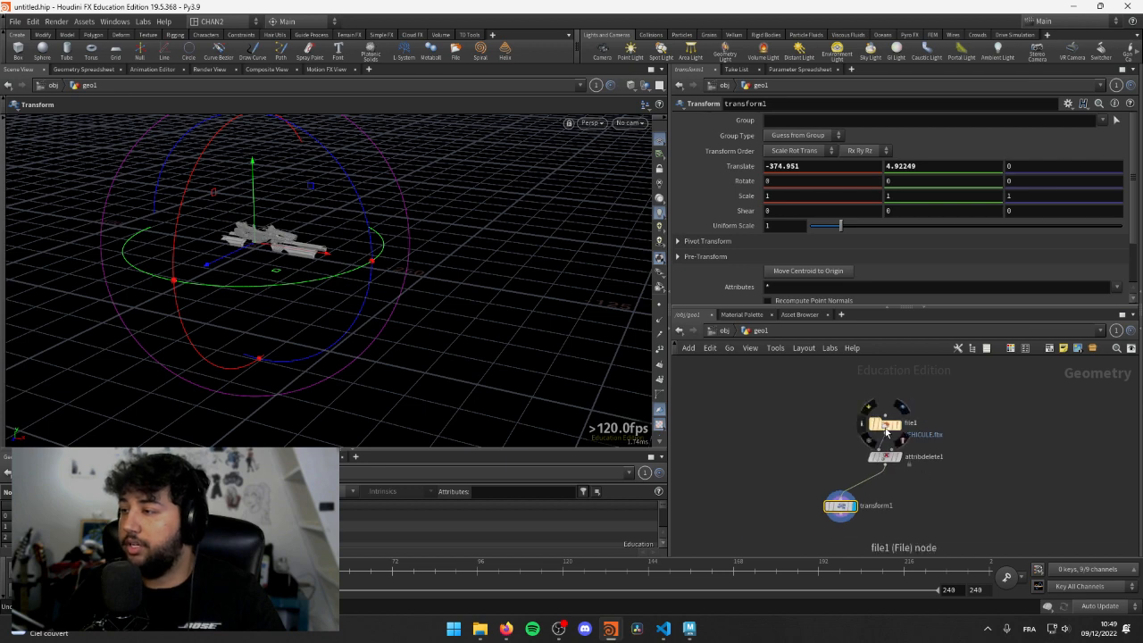
left_click_drag(885, 418, 868, 361)
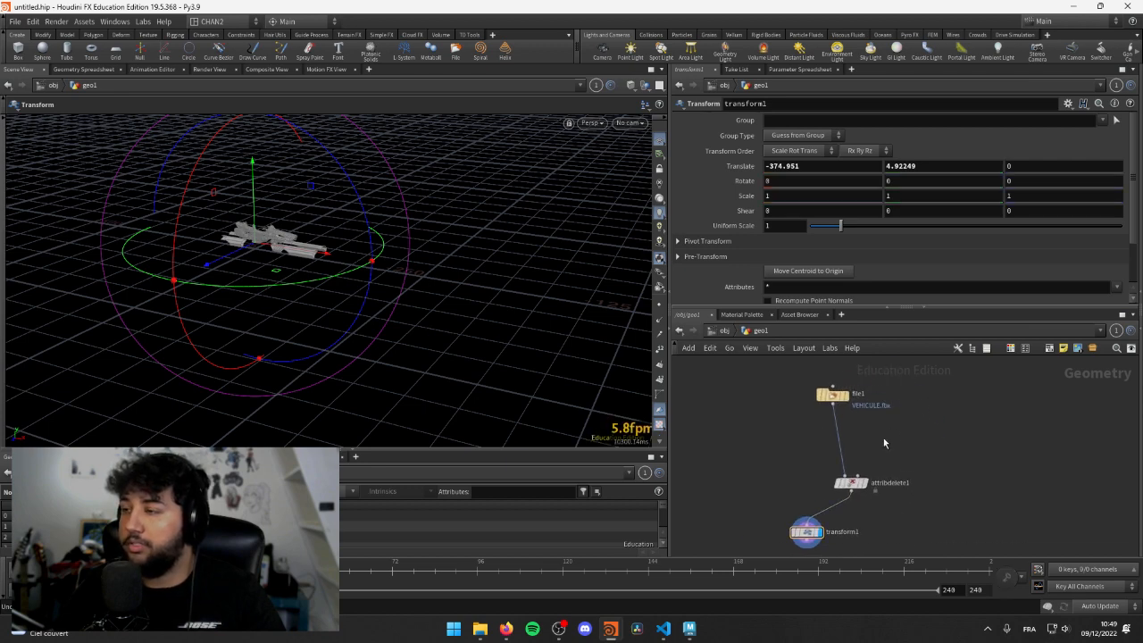
key("Tab")
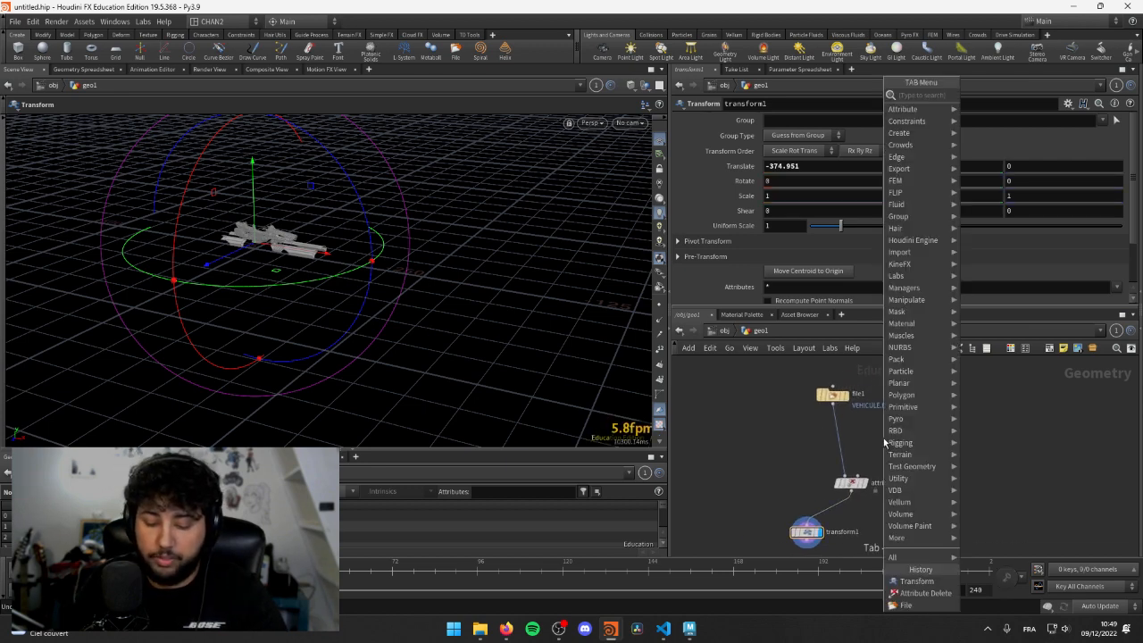
type("curve")
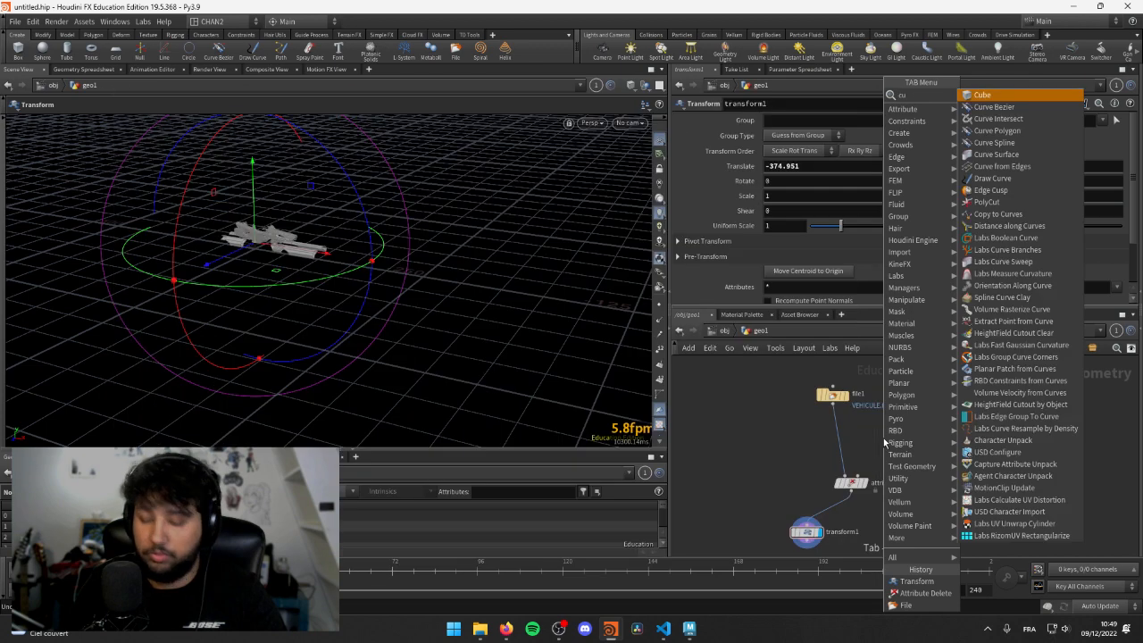
key("Return")
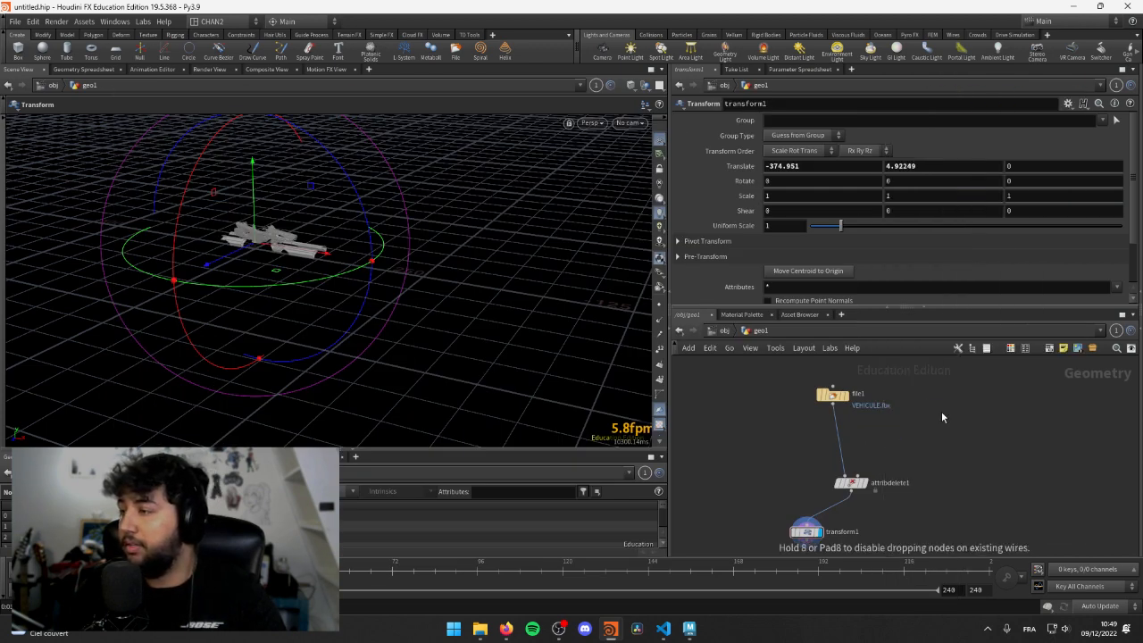
left_click(941, 411)
- Add a Merge node between file1 and attribdelete1
key("Tab")
type("me")
key("Return")
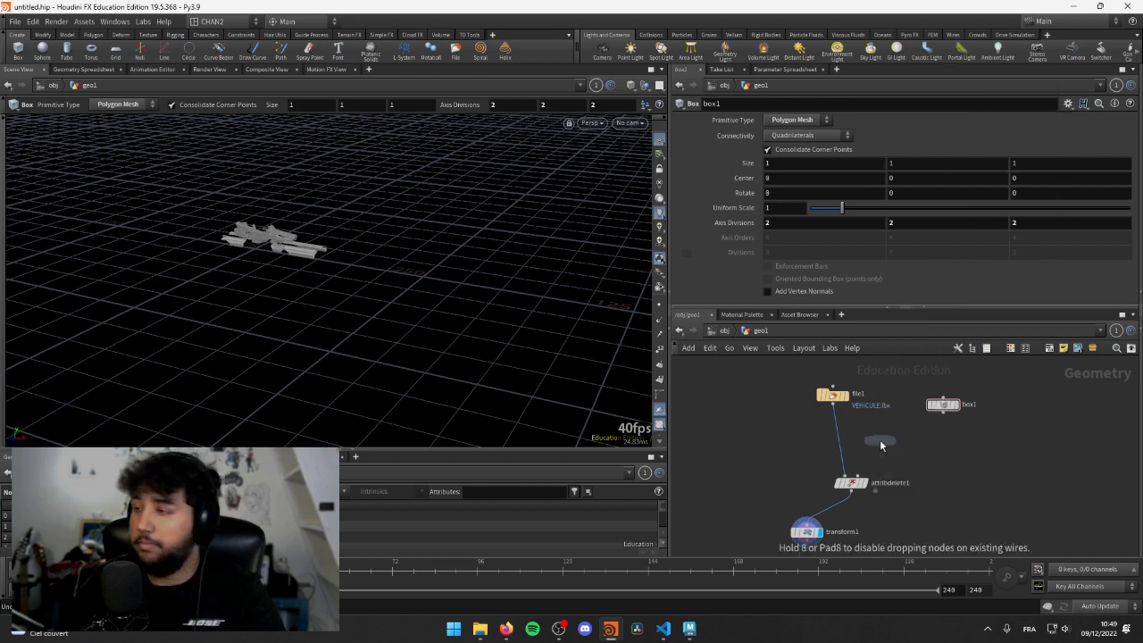
left_click(846, 447)
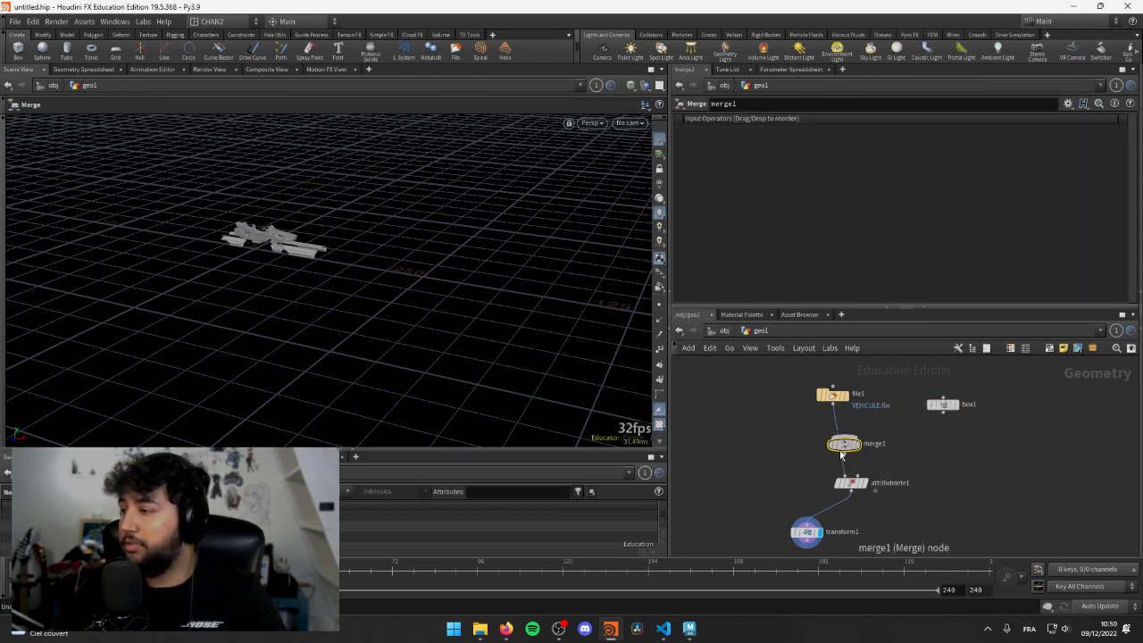
- Wire box1 and file1 into merge1 and feed its output into attribdelete1
left_click(845, 437)
left_click(939, 413)
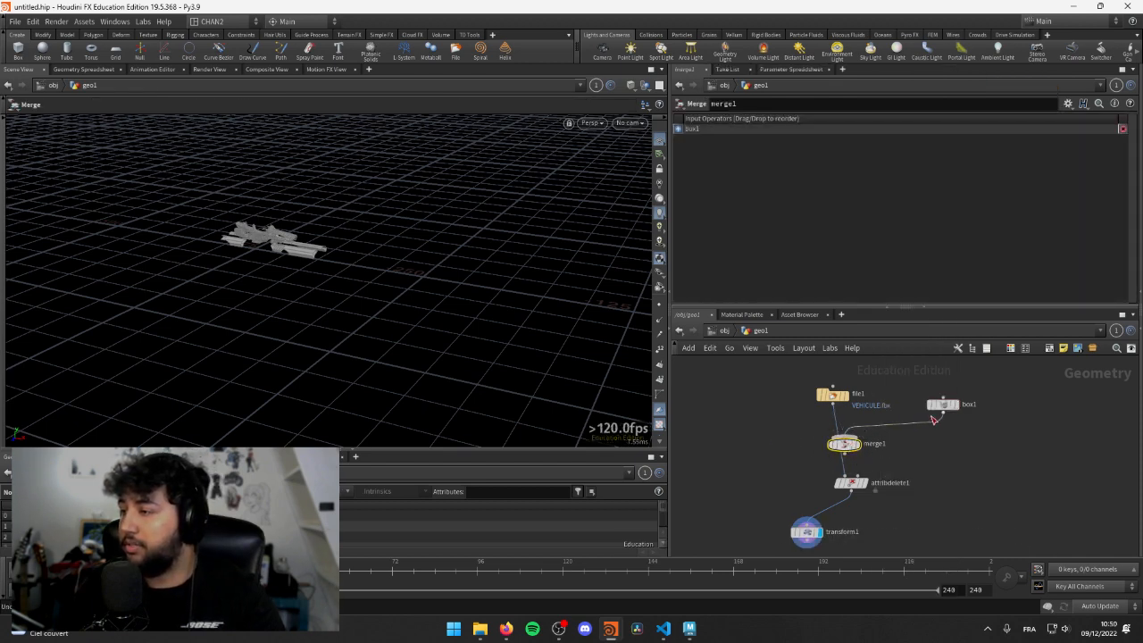
left_click(833, 403)
left_click(845, 437)
left_click(845, 454)
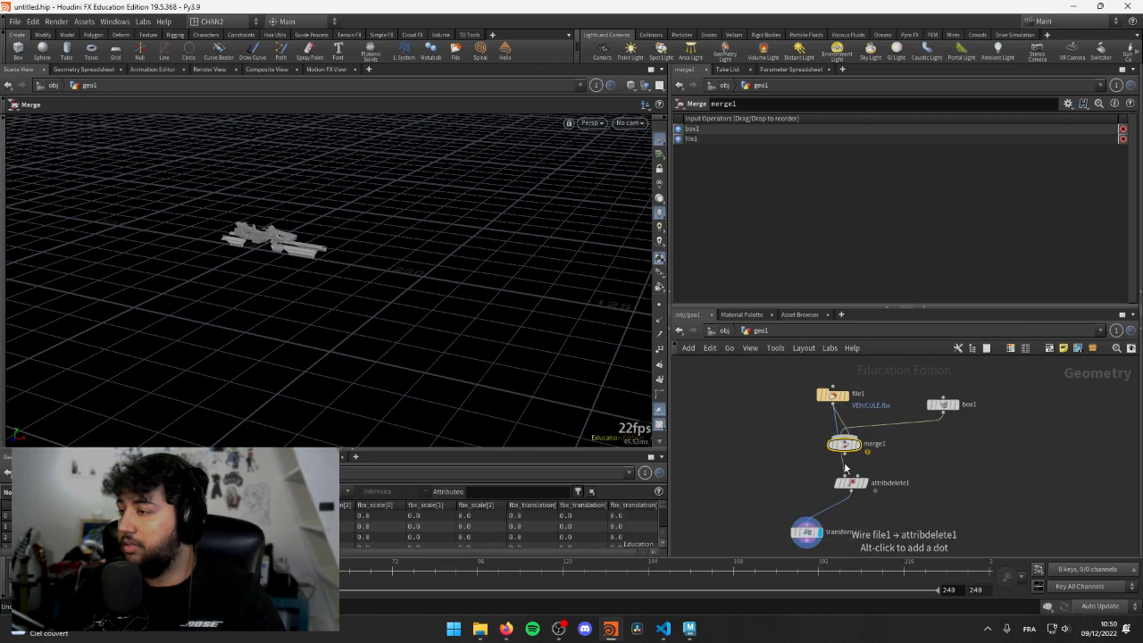
left_click(806, 533)
key("Escape")
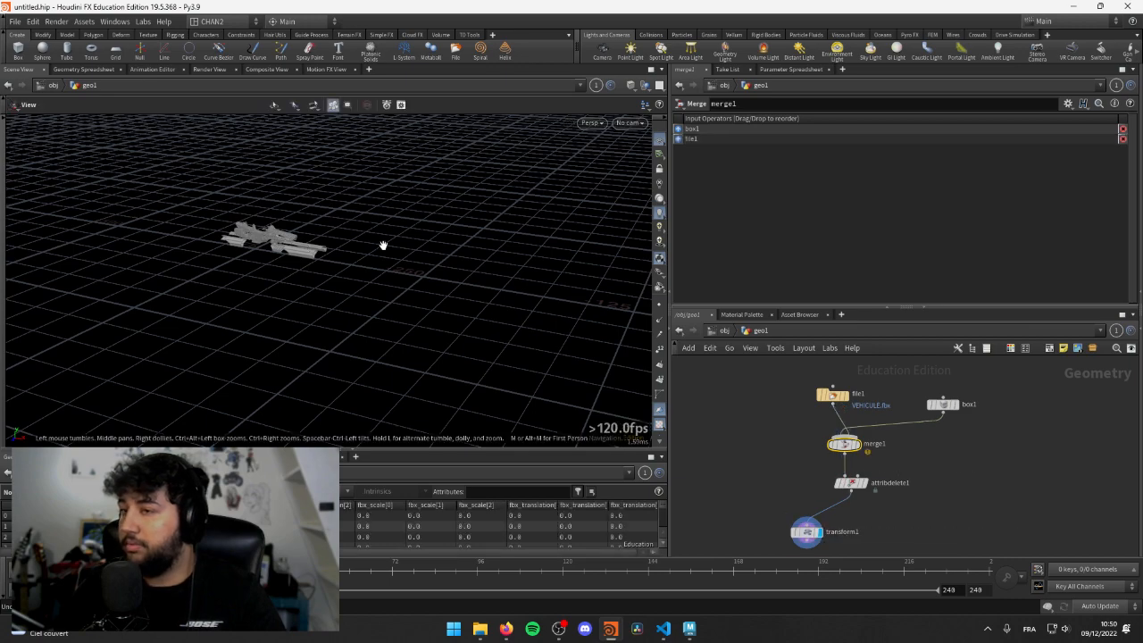
- Display the merge1 result and frame the whole vehicle at its original position
scroll(308, 258, "up", 10)
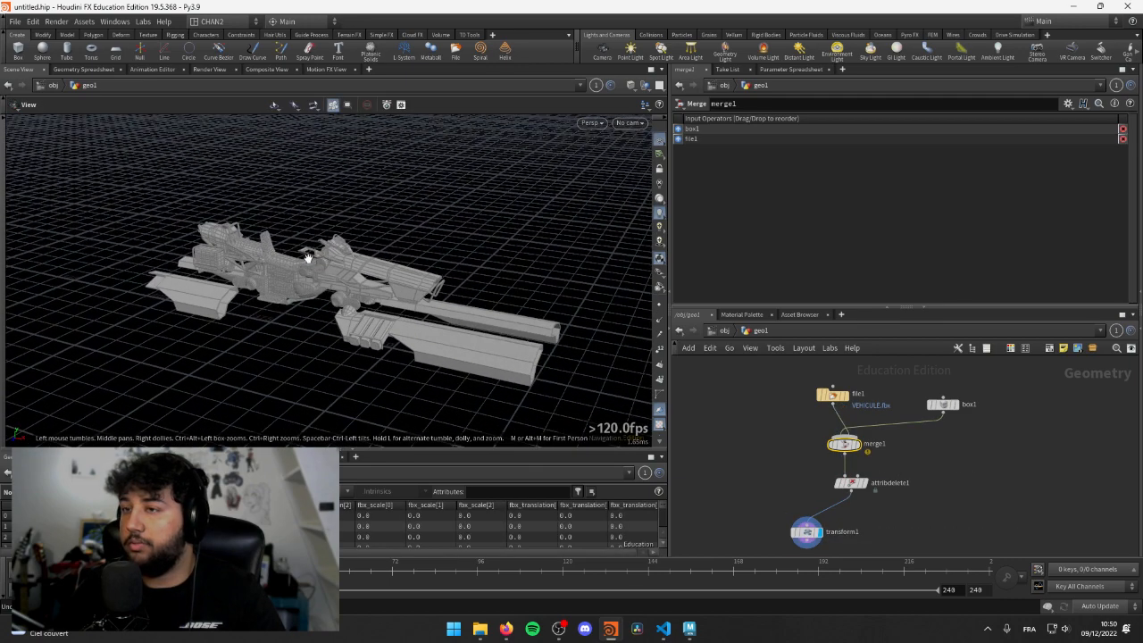
scroll(309, 258, "up", 3)
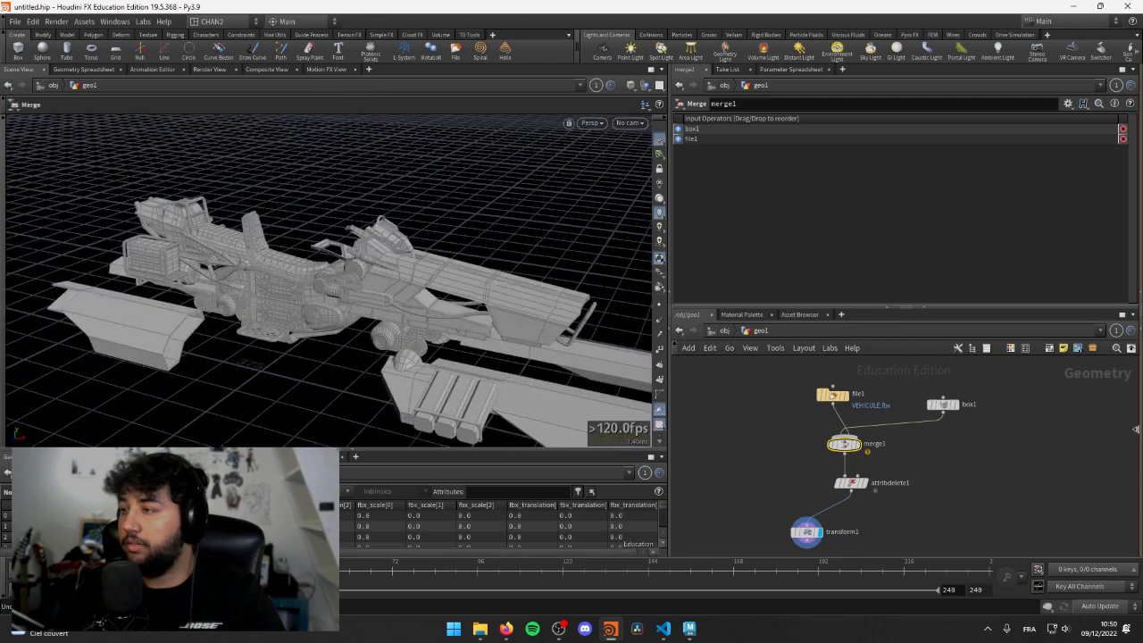
scroll(853, 432, "up", 5)
left_click(861, 464)
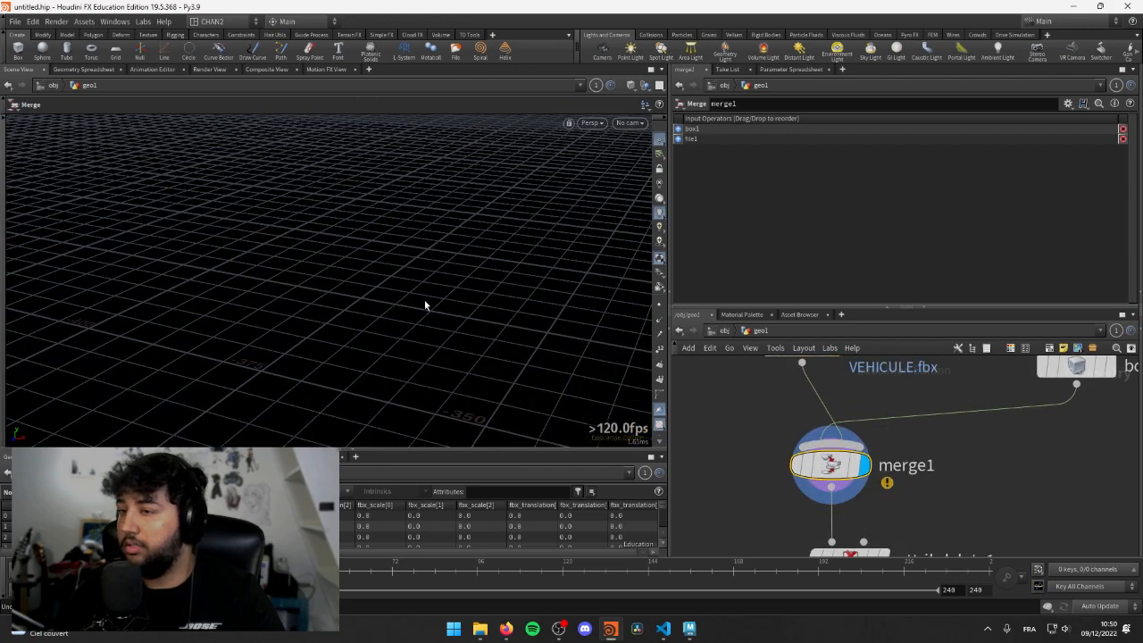
key("space")
left_click_drag(422, 297, 478, 269)
- Insert a Transform node between box1 and merge1
middle_click_drag(1047, 412, 932, 515)
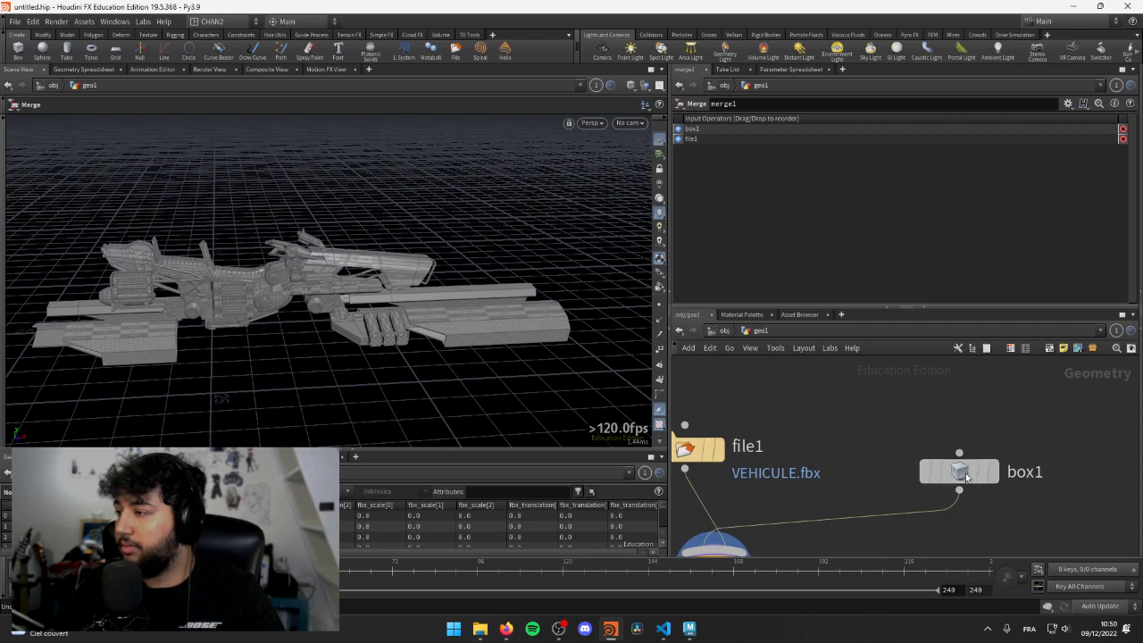
key("Tab")
type("trans")
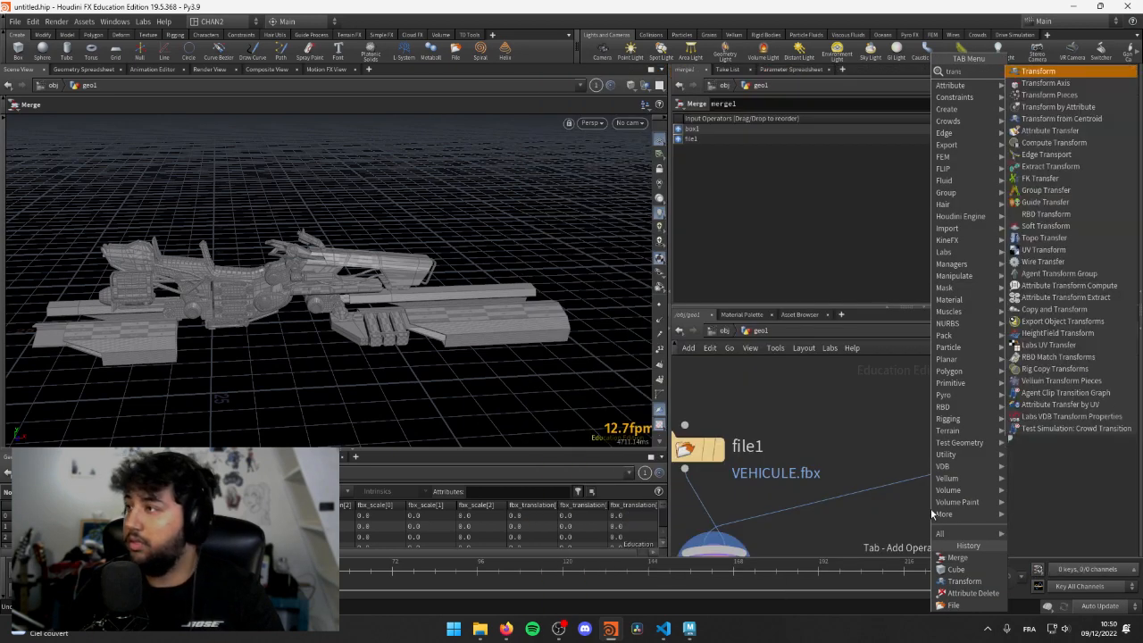
key("Return")
left_click(892, 472)
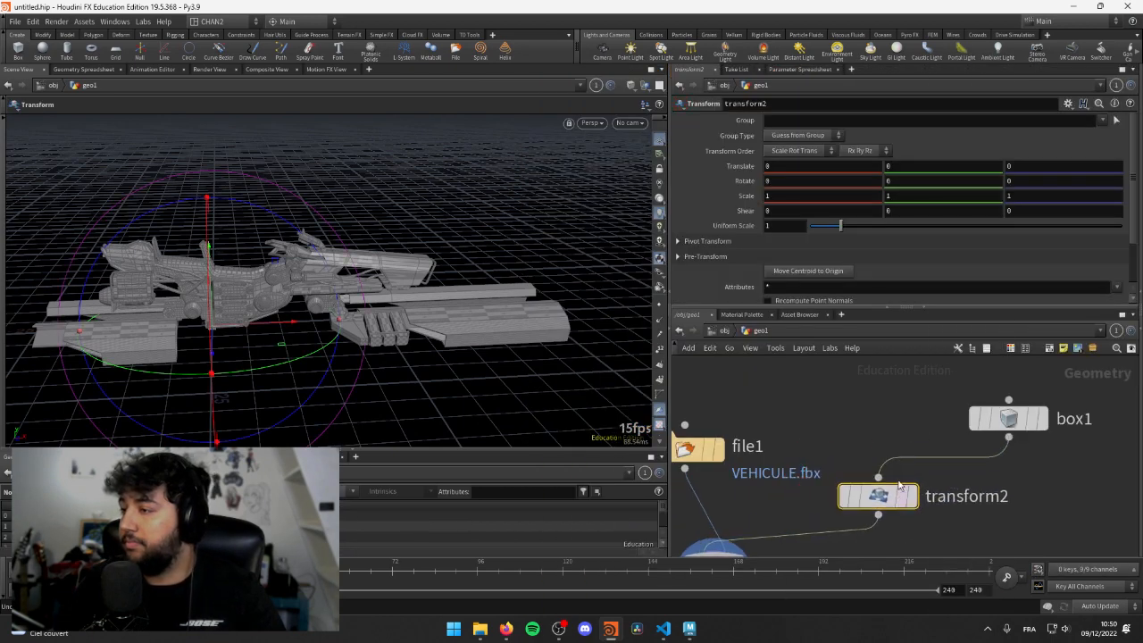
- Set the box's uniform scale to 10 and place it above the vehicle's seat at about X 5.3, Y 14.4
left_click_drag(1059, 244, 1124, 239)
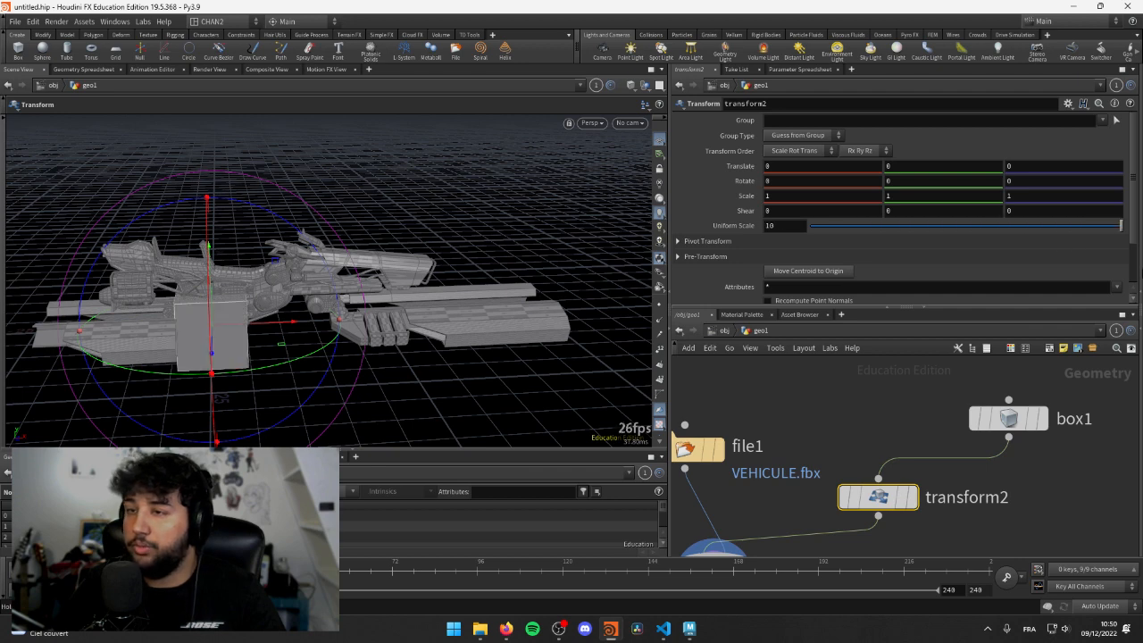
key("Escape")
key("Return")
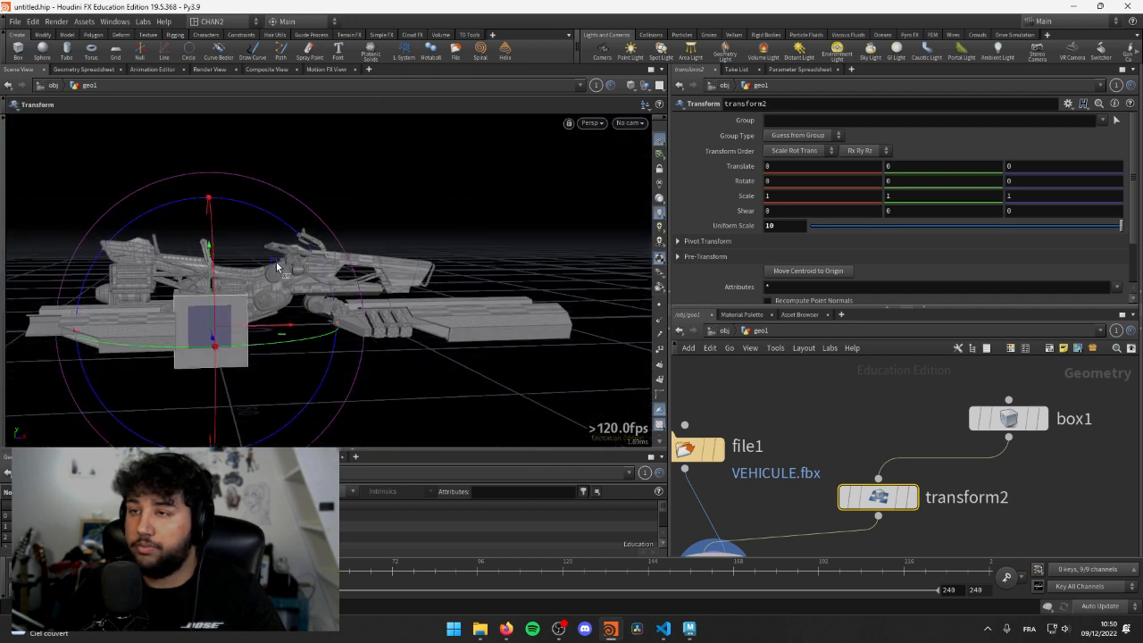
left_click_drag(219, 329, 313, 166)
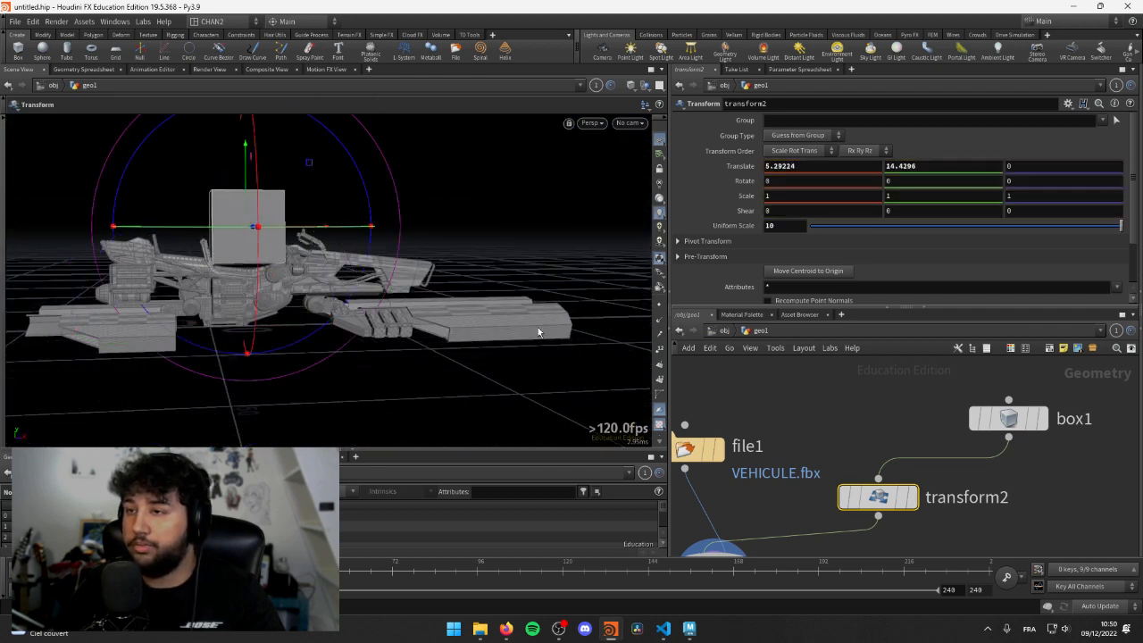
- Display the result of transform1, select that node and examine the box on the vehicle up close
middle_click_drag(744, 529, 909, 375)
left_click(887, 537)
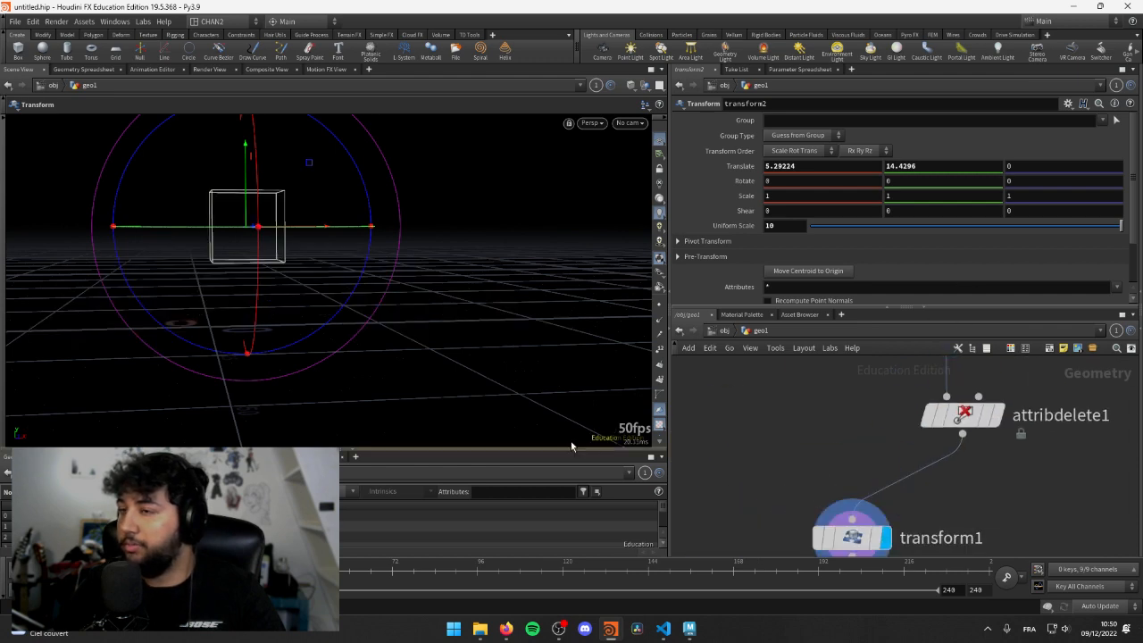
key("f")
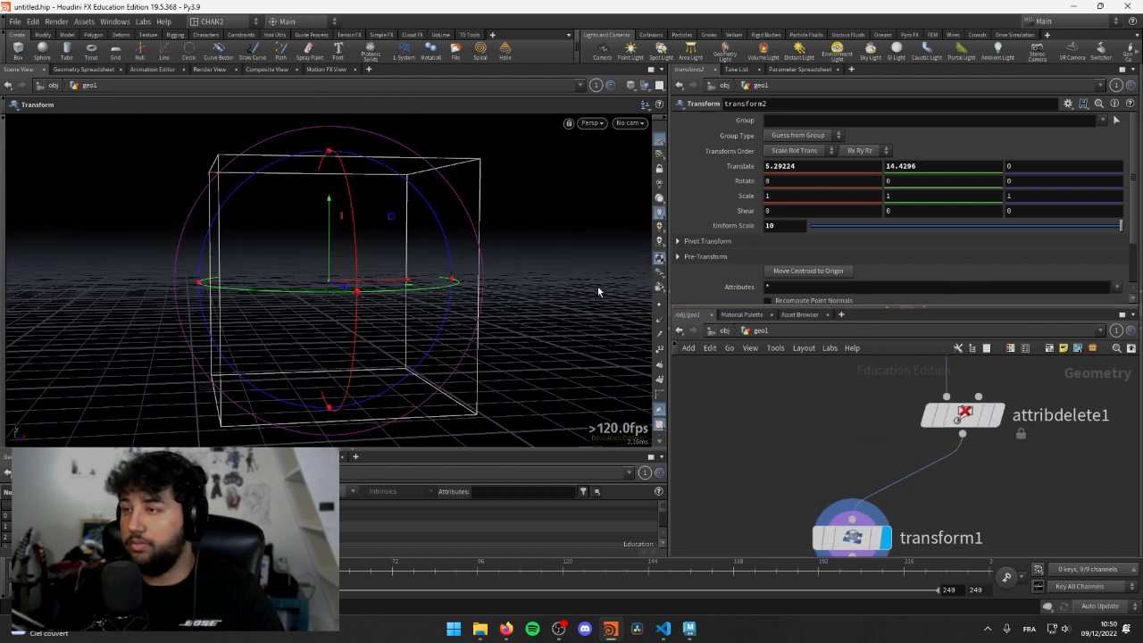
left_click_drag(598, 286, 750, 459, "alt")
left_click(843, 535)
key("space+f")
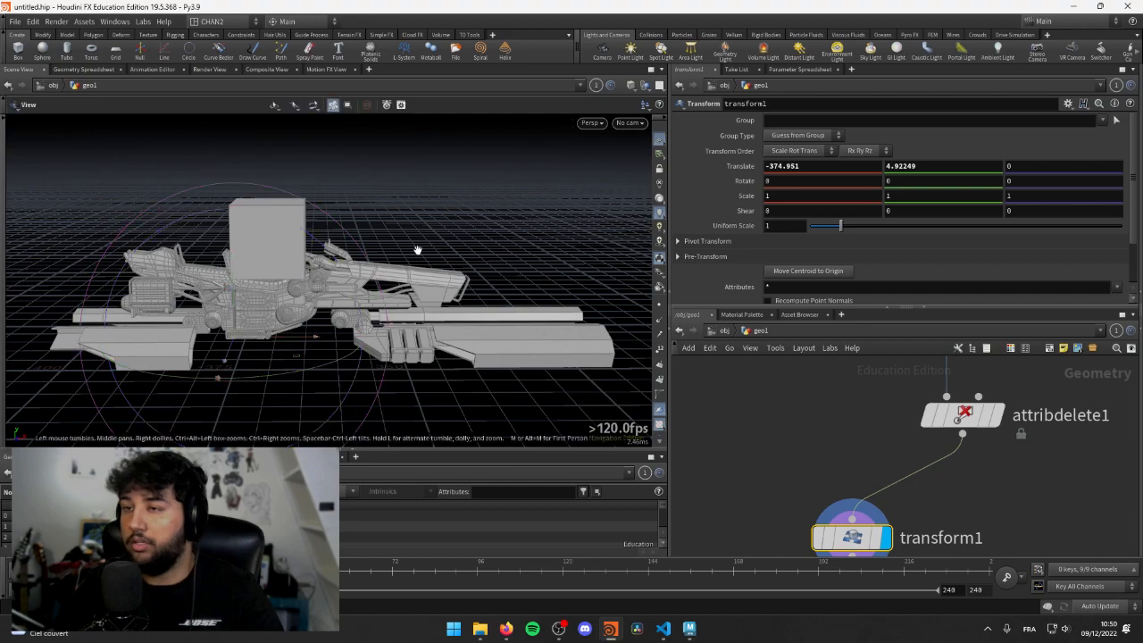
mouse_move(416, 250)
left_mouse_down("alt")
mouse_move(271, 255)
mouse_move(367, 256)
mouse_move(420, 241)
left_mouse_up("alt")
right_click_drag(420, 241, 523, 212, "alt")
left_click_drag(381, 241, 401, 250, "alt")
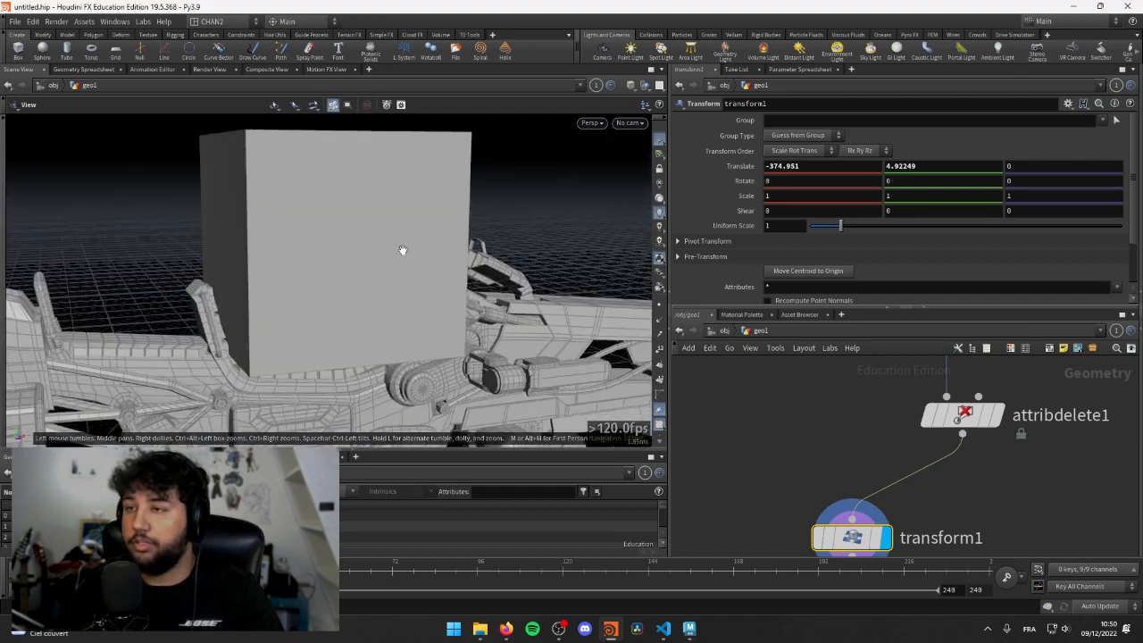
- Reverse the input order of merge1 so that file1 comes before transform2
right_click_drag(401, 250, 289, 381, "alt")
left_click_drag(289, 380, 256, 280, "alt")
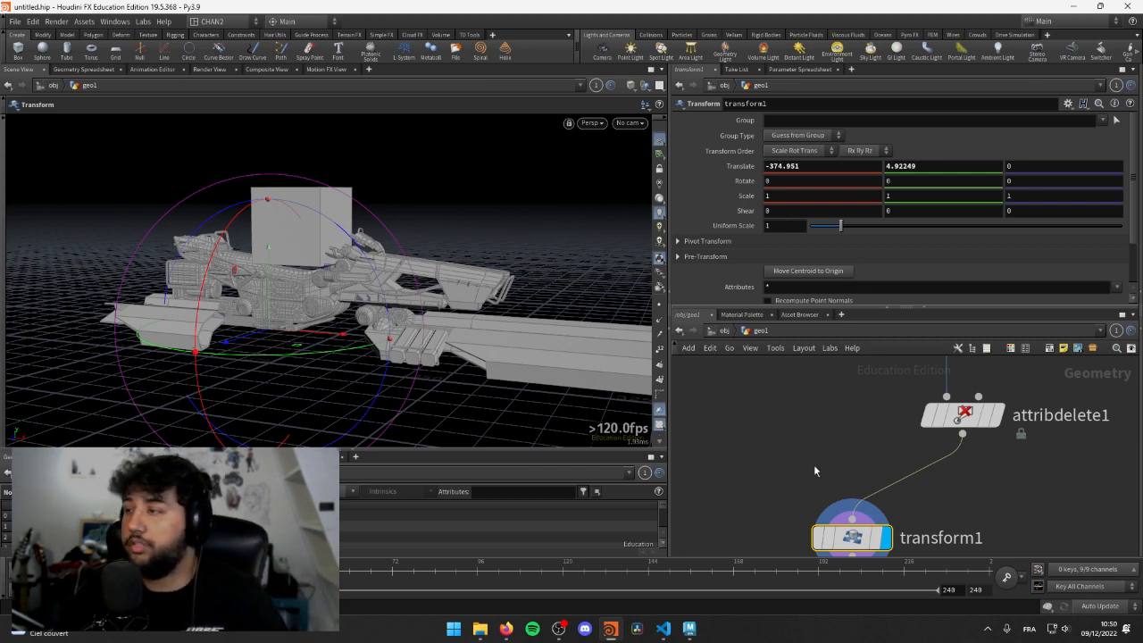
scroll(808, 447, "down", 4)
middle_click_drag(767, 411, 798, 506)
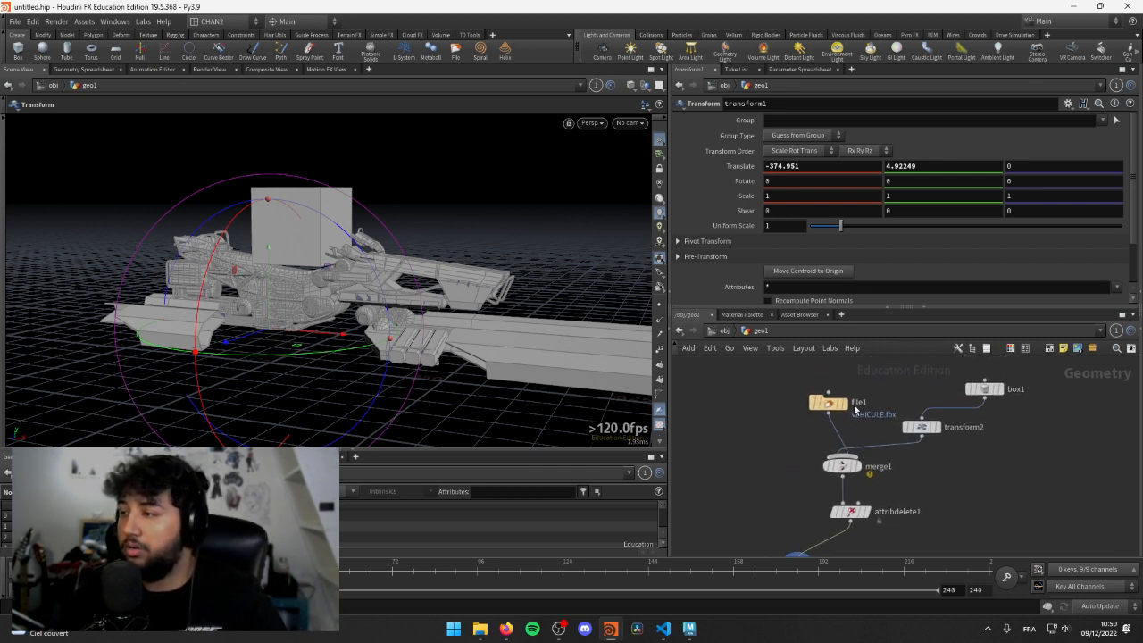
left_click(843, 466)
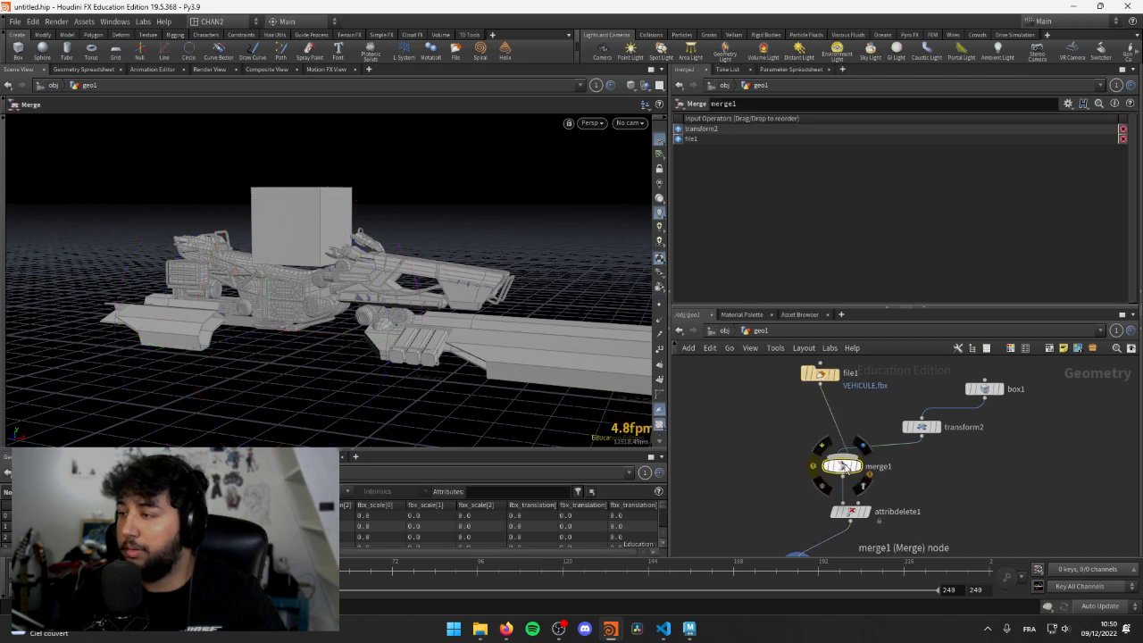
key("shift+r")
middle_click_drag(797, 487, 812, 418)
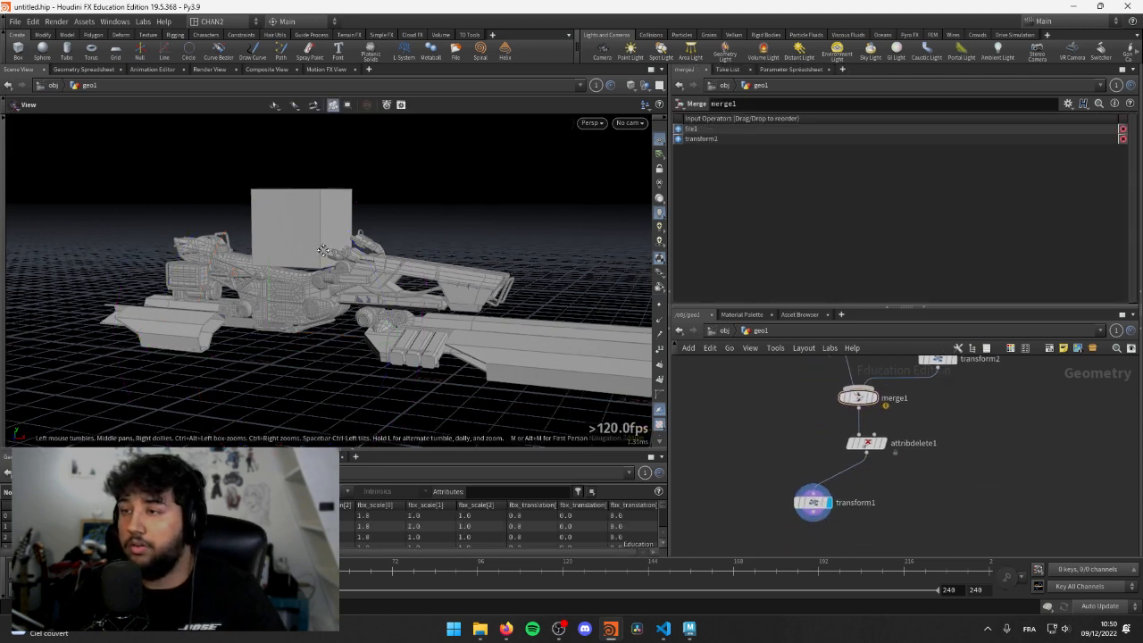
left_click_drag(358, 227, 347, 250, "alt")
scroll(829, 525, "down", 2)
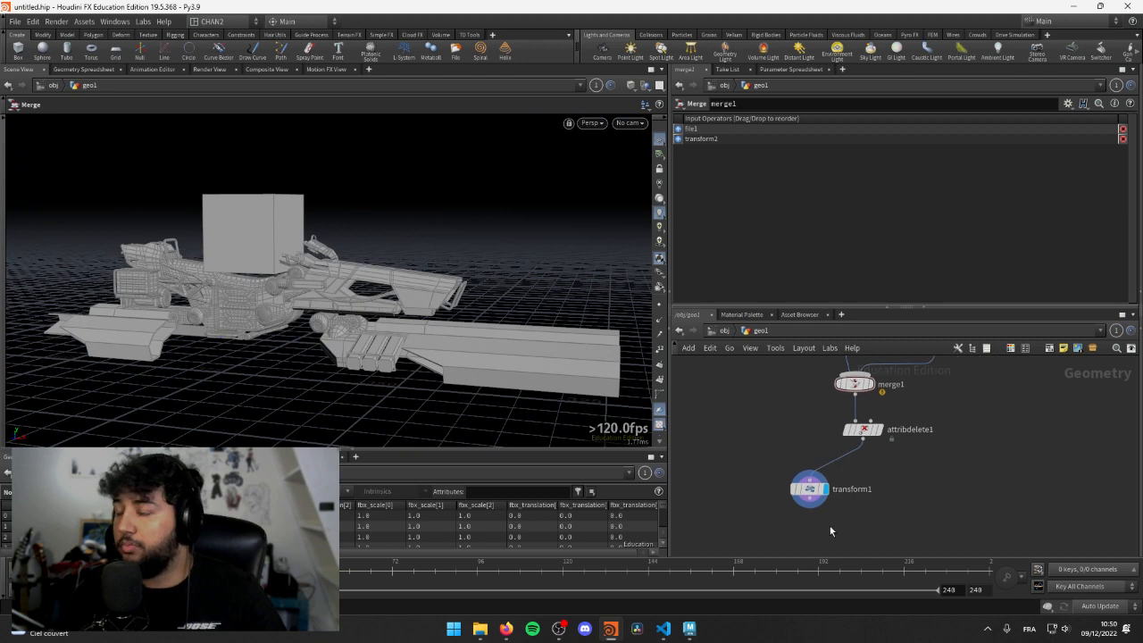
- Move the transform1 node down and away from attribdelete1 and rename it HAUTEUR
left_click_drag(811, 463, 758, 474)
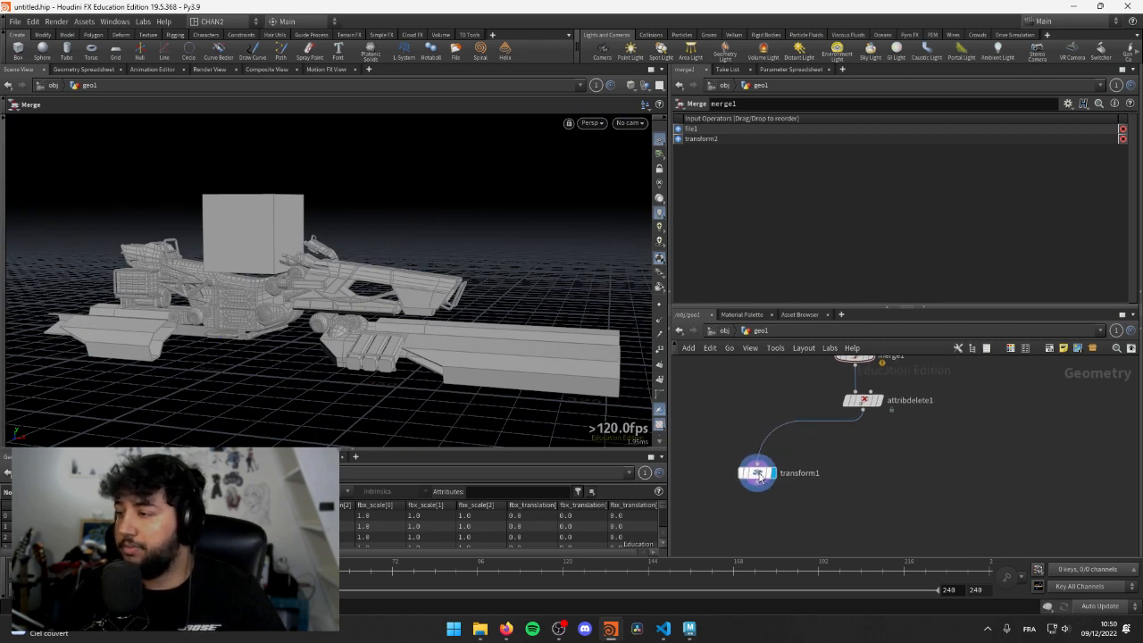
left_click_drag(705, 447, 828, 505)
double_click(817, 478)
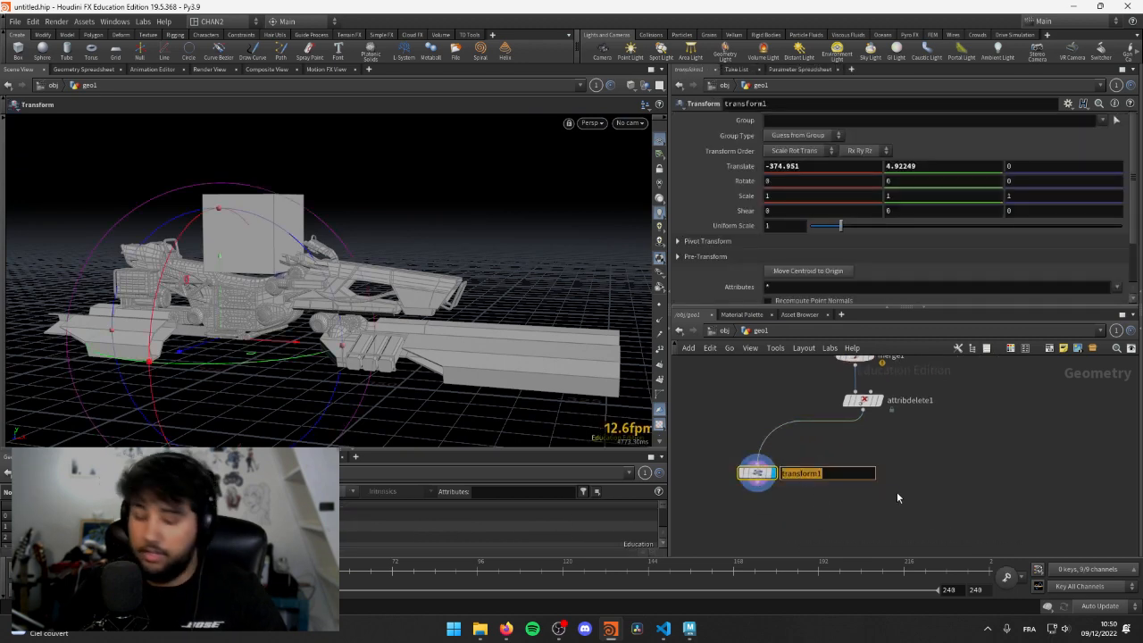
type("HAUTEUR")
key("Return")
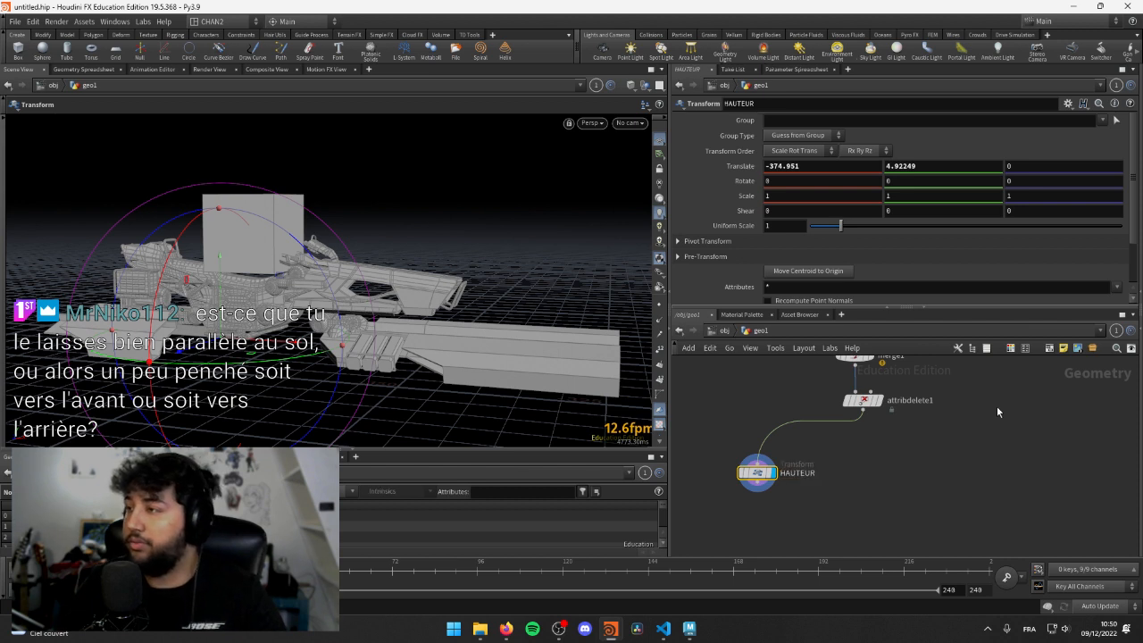
- Set HAUTEUR's translation to 0 in X and 5 in Y, and frame the vehicle in the viewport
double_click(799, 165)
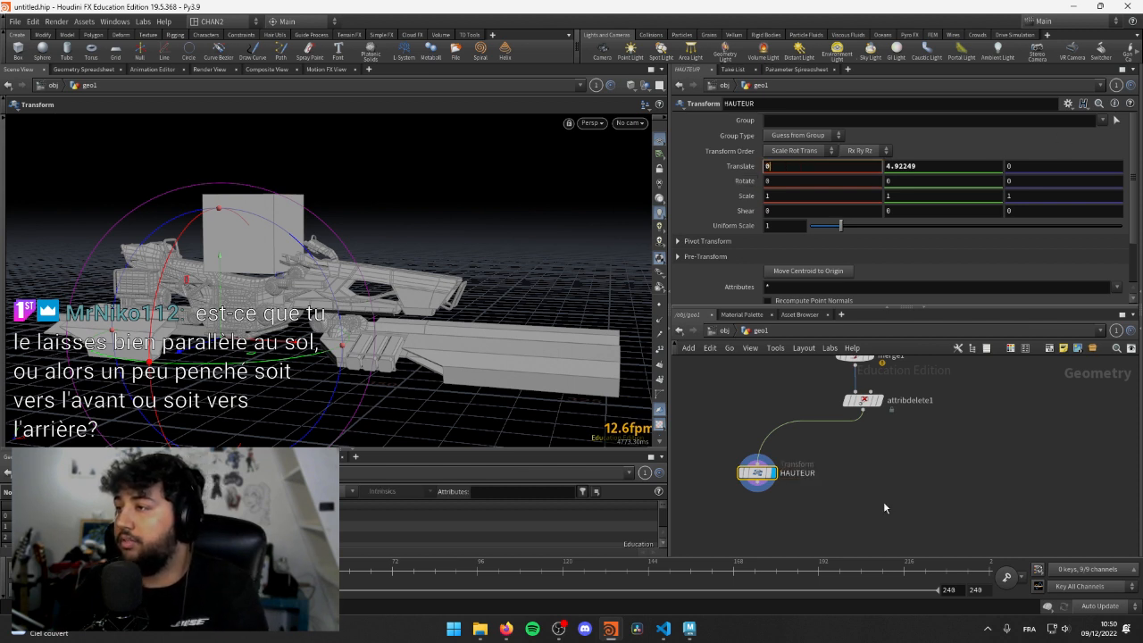
key("Return")
double_click(923, 165)
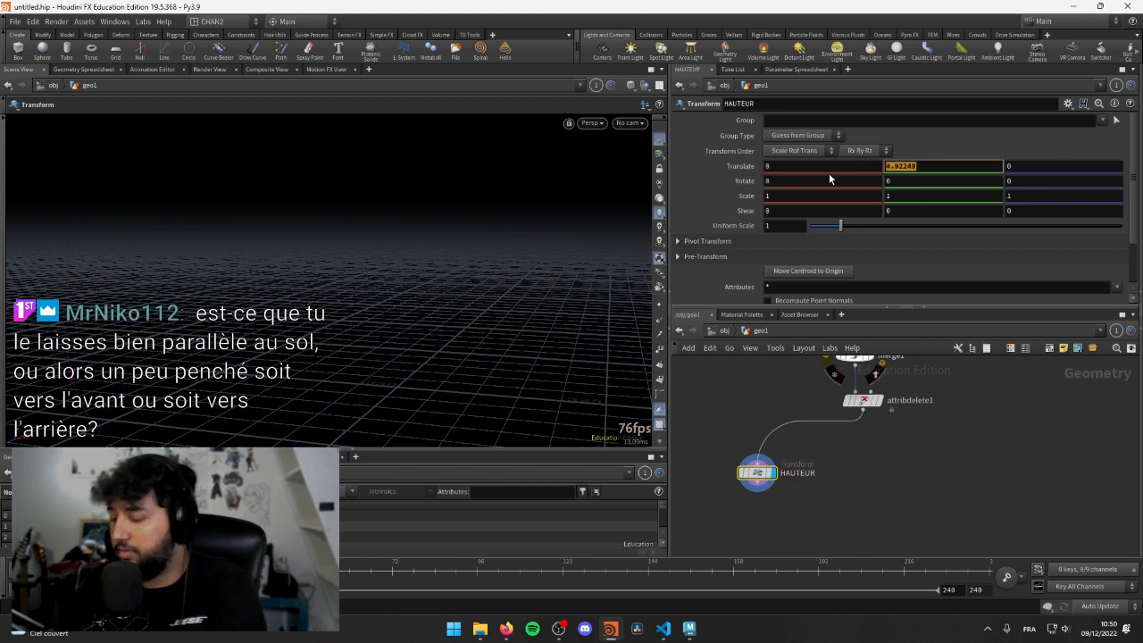
type("5")
key("Return")
mouse_move(764, 478)
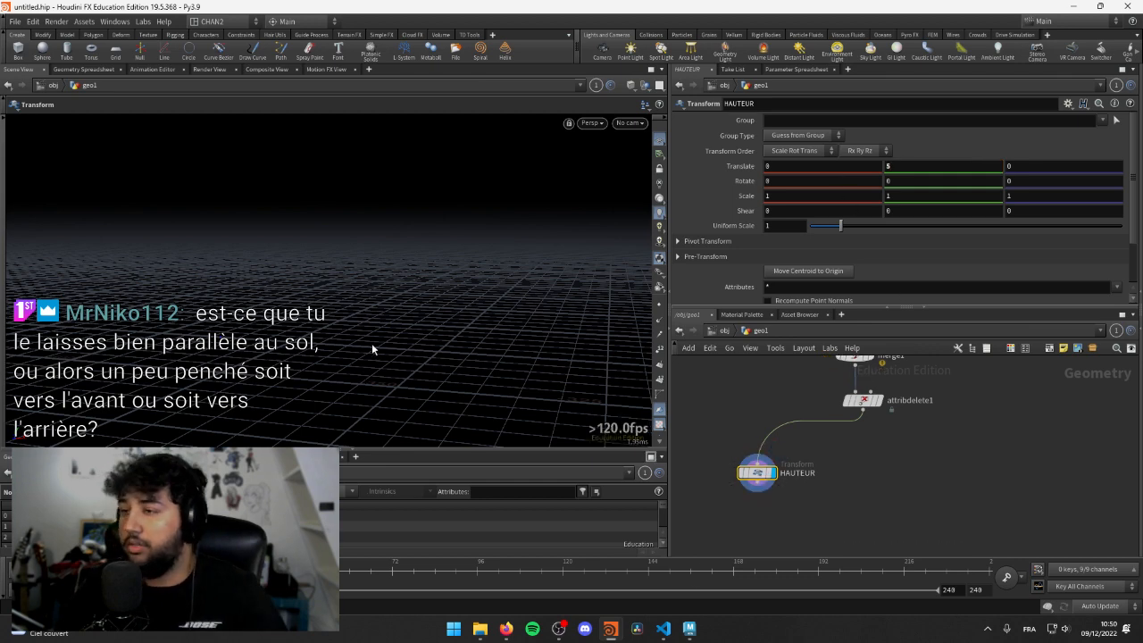
key("f")
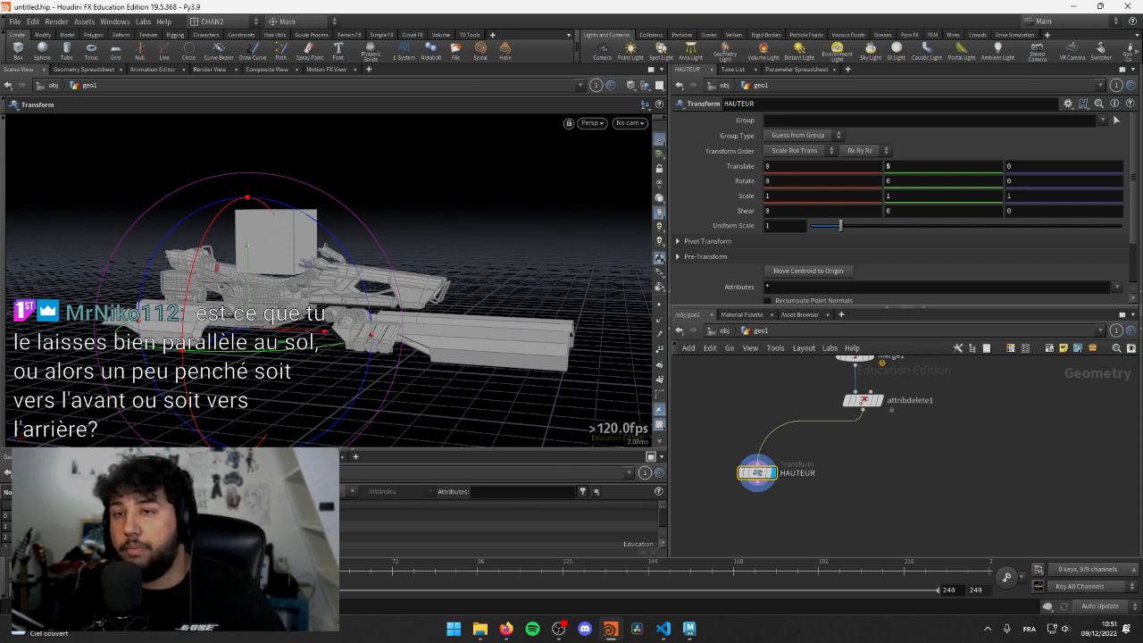
- Add a Transform node connected to the output of HAUTEUR
left_click_drag(411, 329, 328, 265, "alt")
middle_click_drag(844, 535, 873, 497)
key("Tab")
mouse_move(872, 498)
type("trans")
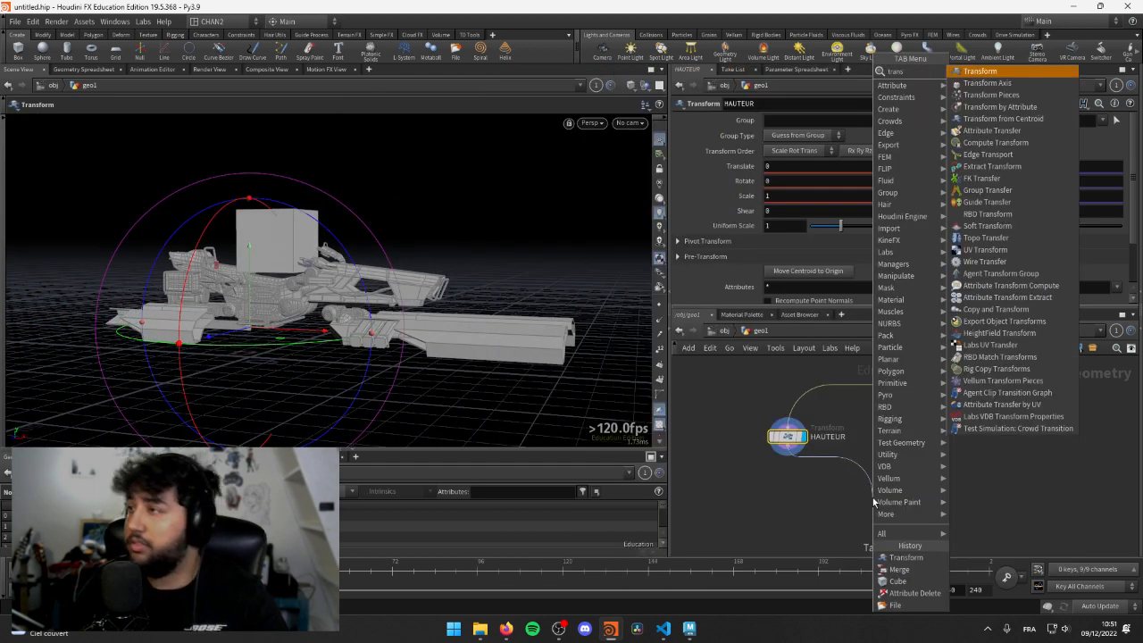
key("Return")
left_click(872, 498)
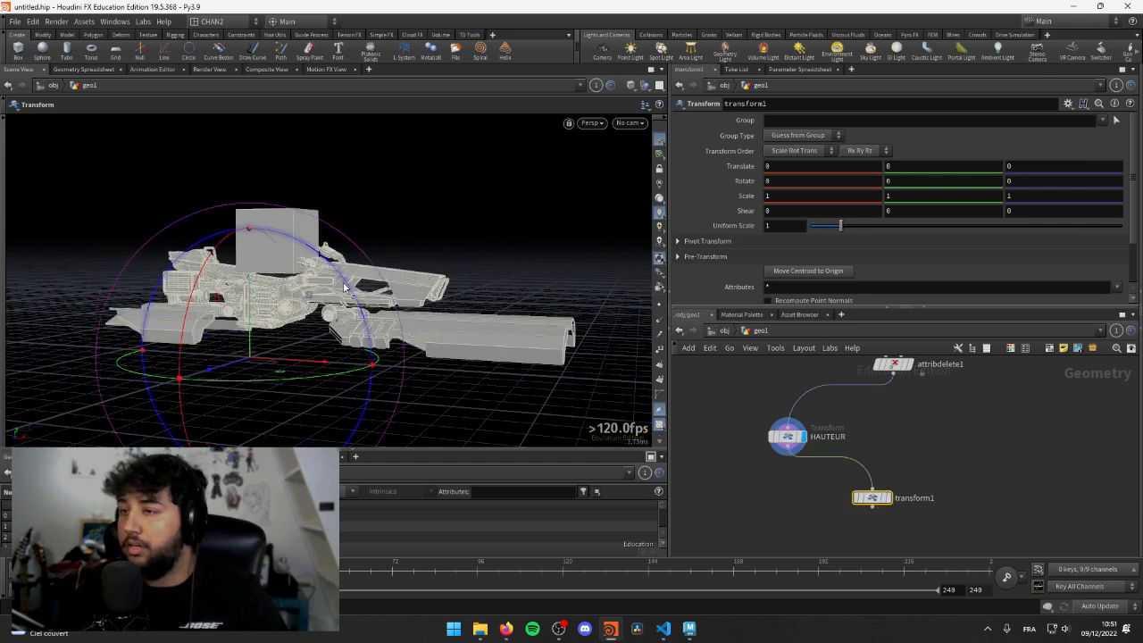
- Tilt the vehicle about -2.9 degrees around Z with transform1, display its result and inspect the tilt from several angles
left_click_drag(344, 284, 348, 290)
scroll(893, 516, "up", 3)
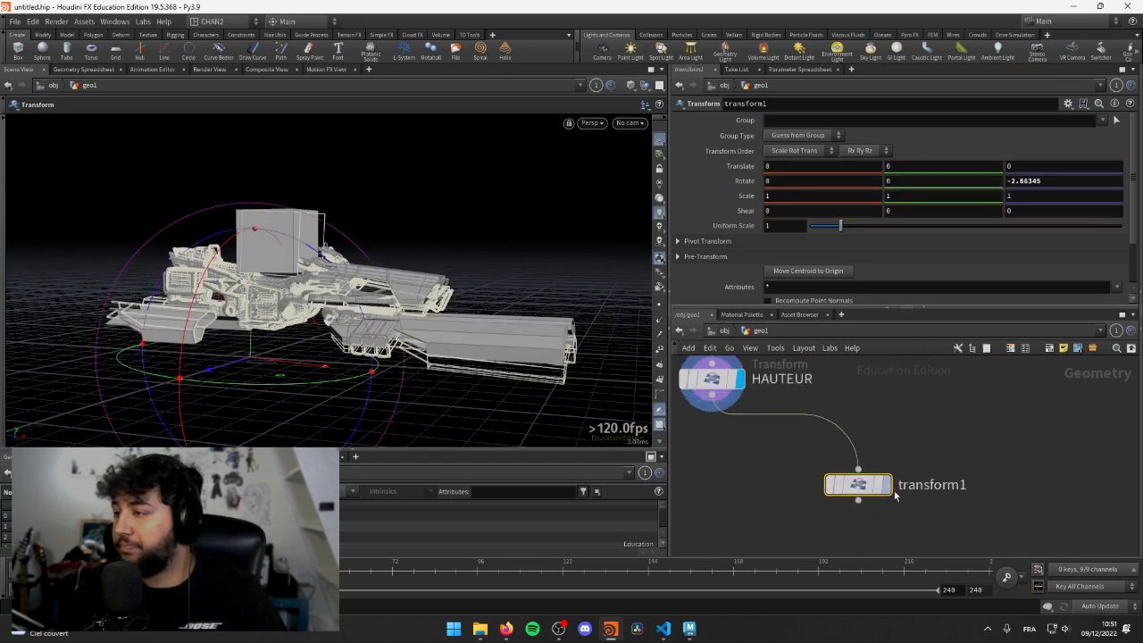
left_click(885, 484)
key("Escape")
left_click_drag(464, 268, 304, 284)
key("Return")
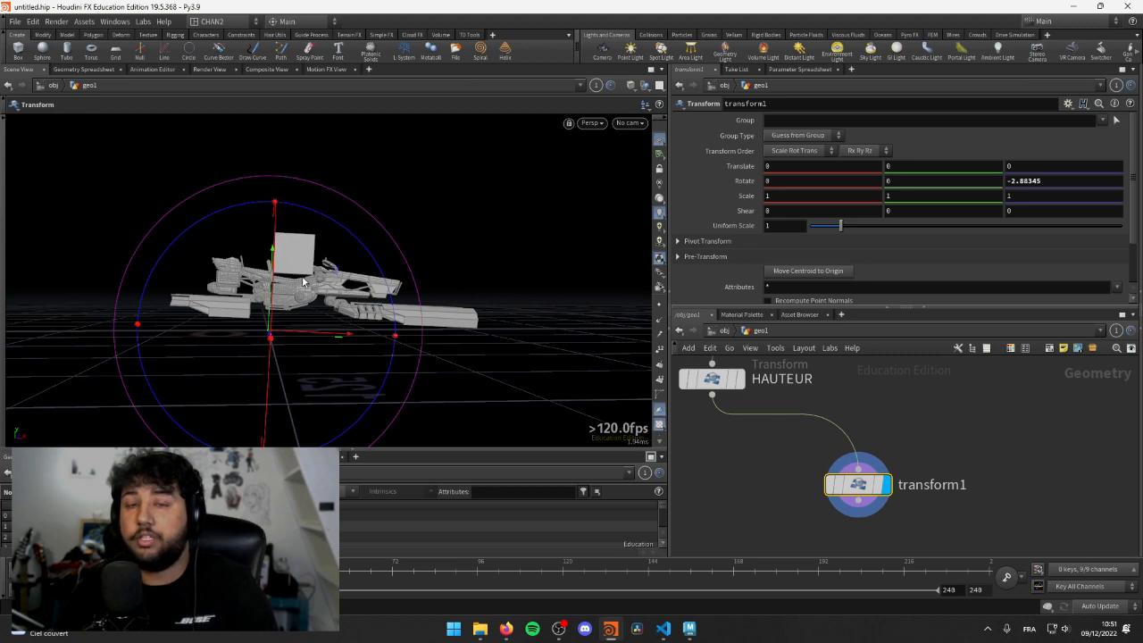
key("Escape")
left_click_drag(384, 216, 375, 312)
key("Return")
scroll(778, 469, "down", 5)
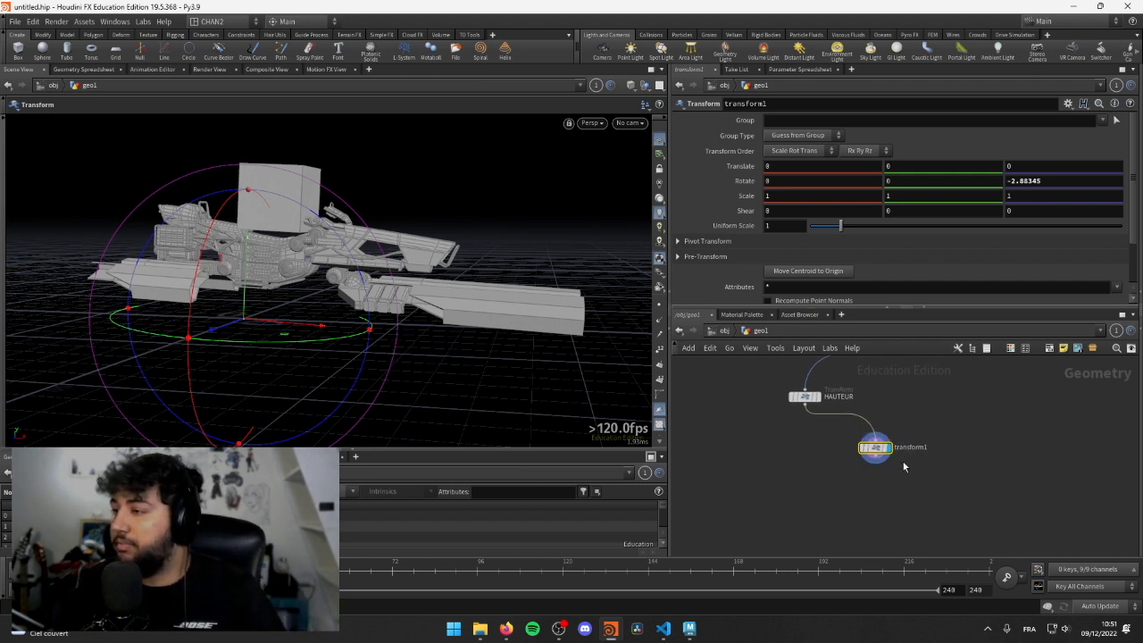
- Align the HAUTEUR and transform1 nodes in a vertical column and rename transform1 to FRONT
left_click_drag(760, 427, 874, 512)
key("a")
left_click_drag(819, 442, 828, 518)
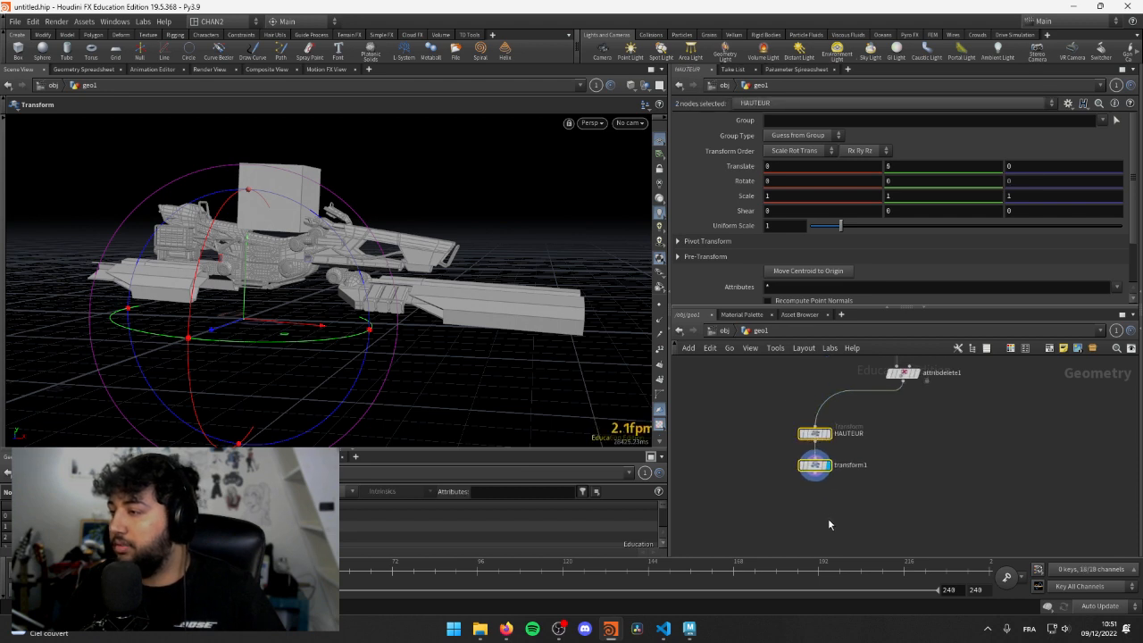
left_click(828, 518)
middle_click_drag(802, 479, 784, 456)
double_click(838, 441)
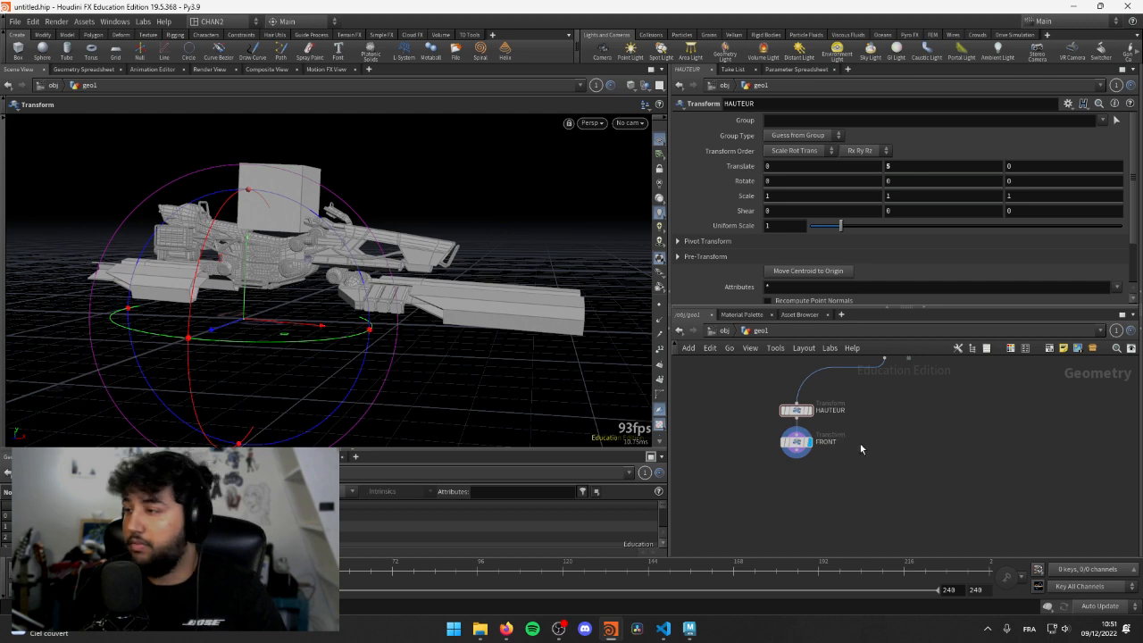
middle_click_drag(860, 449, 929, 411)
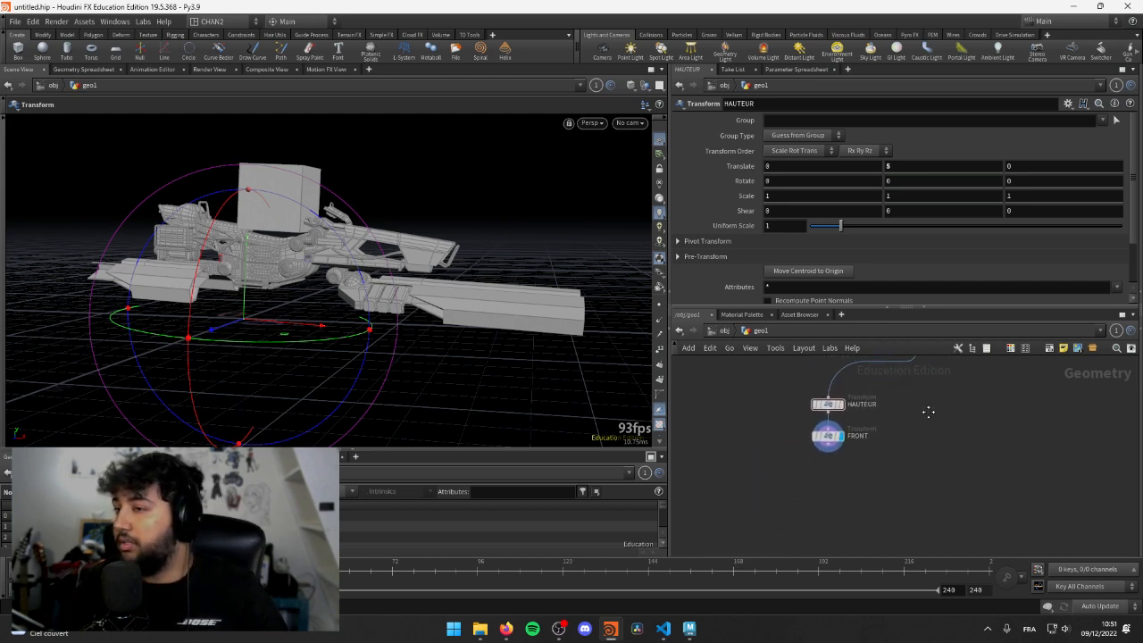
- Delete the box1 and transform2 nodes feeding merge1
left_click_drag(250, 250, 223, 242, "alt")
middle_click_drag(1009, 379, 904, 512)
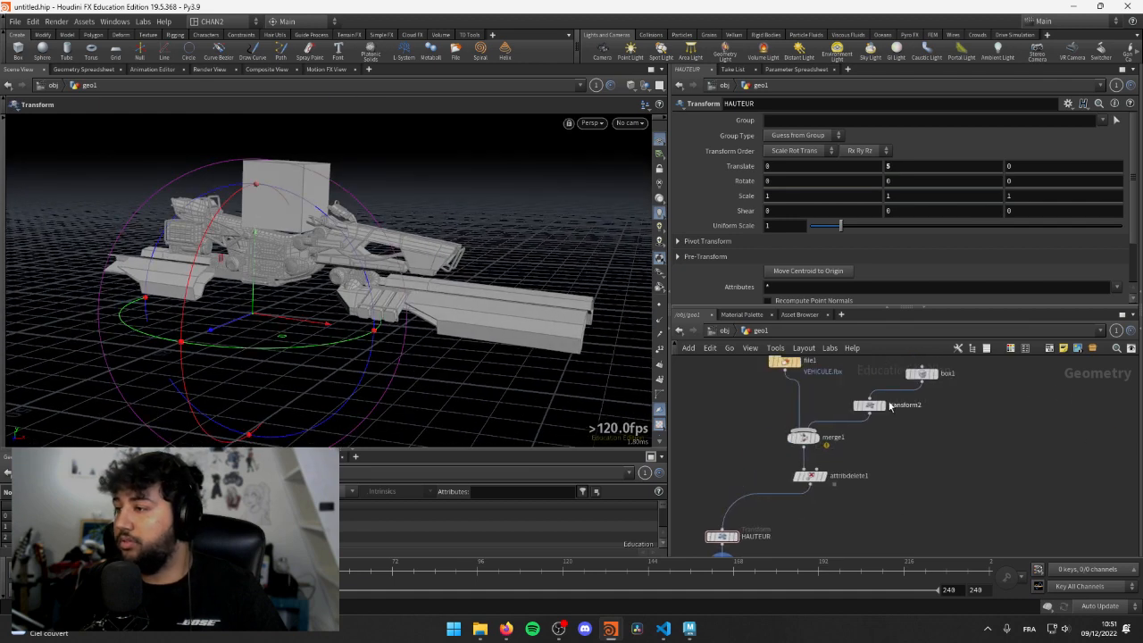
left_click_drag(843, 368, 945, 438)
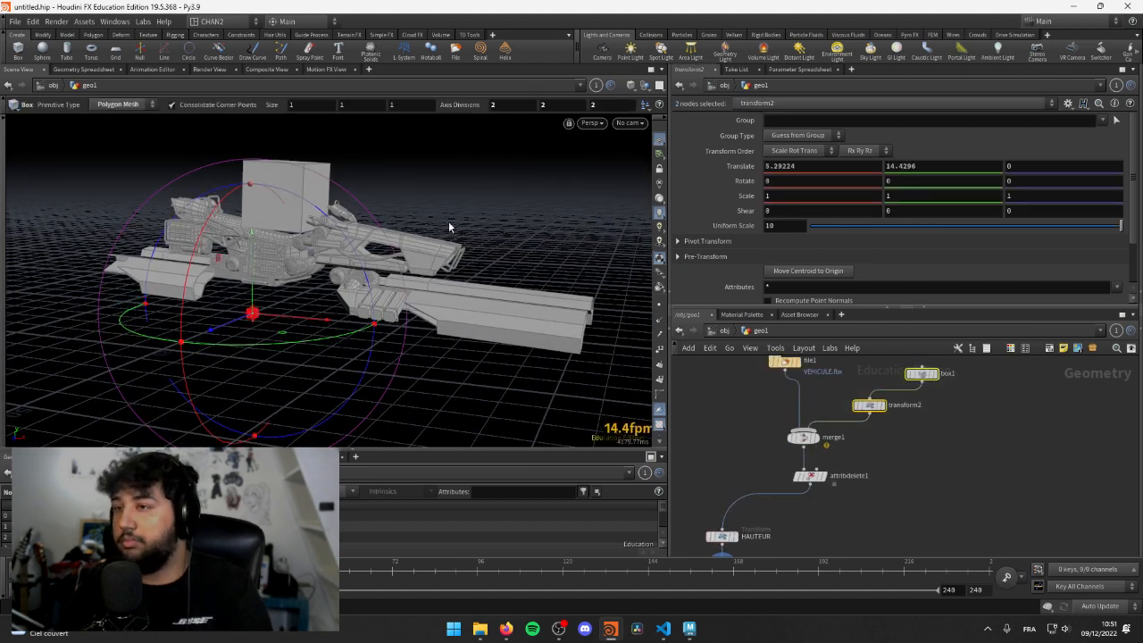
key("Delete")
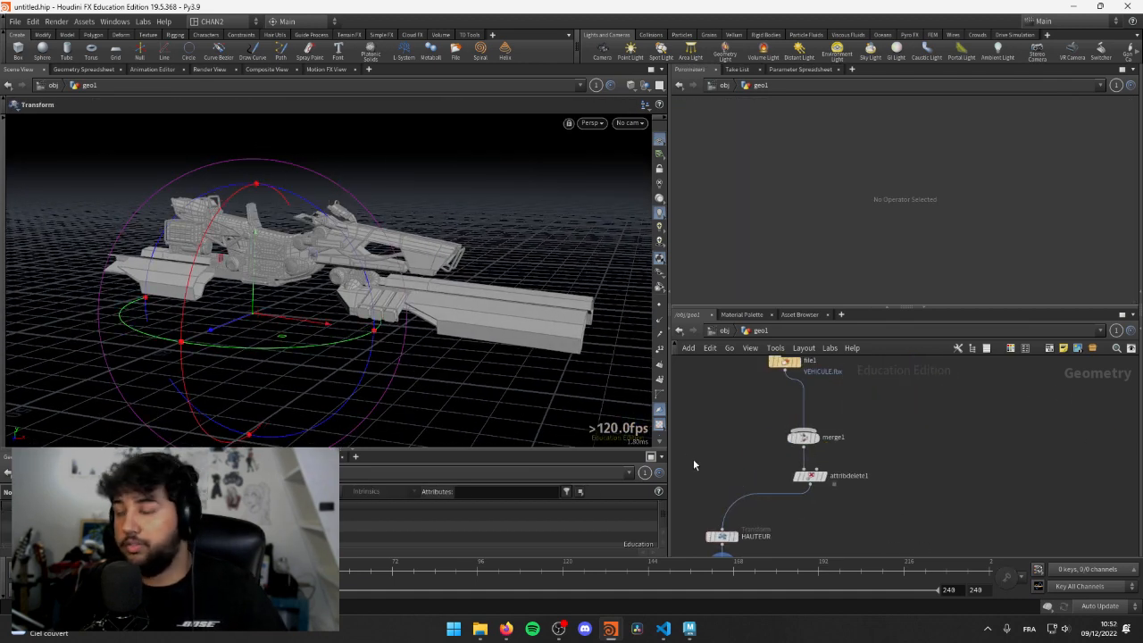
- Add another Transform node after FRONT, display its result and place it just below FRONT
middle_click_drag(765, 495, 896, 346)
scroll(845, 441, "up", 3)
middle_click_drag(856, 418, 824, 441)
left_click(825, 433)
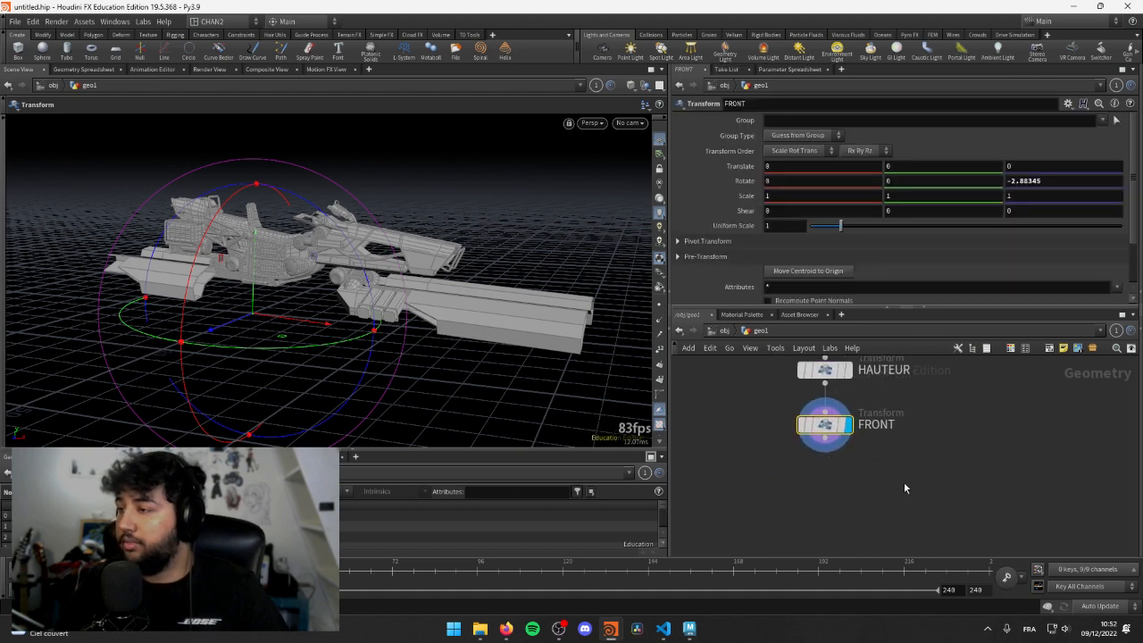
left_click(832, 440)
key("Tab")
type("transform")
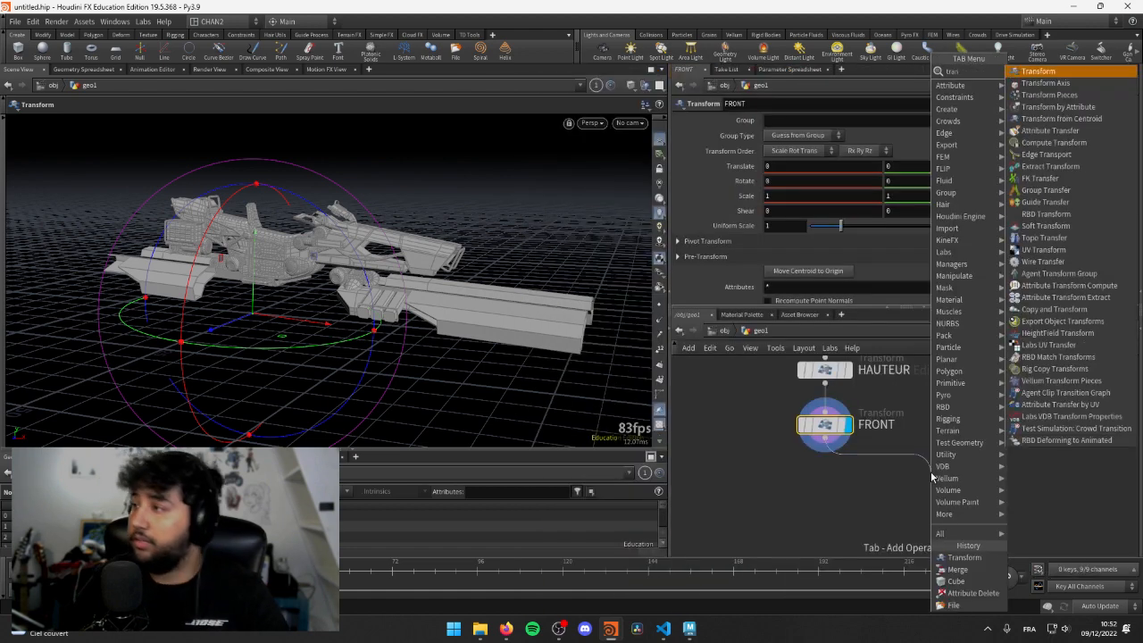
key("Return")
left_click(911, 478)
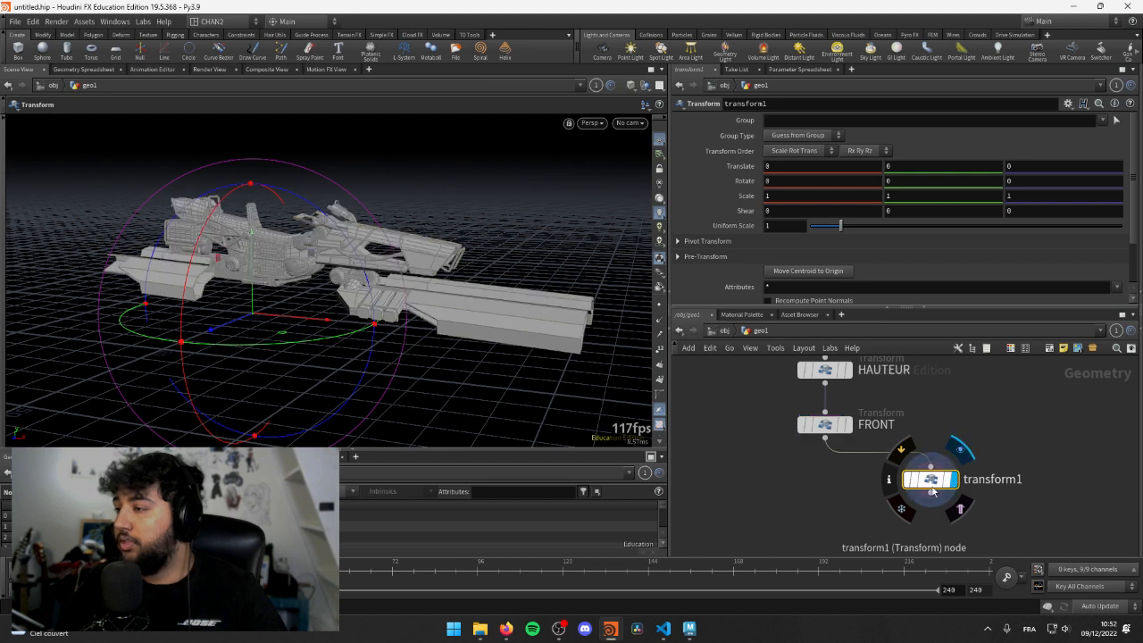
left_click_drag(954, 480, 941, 505)
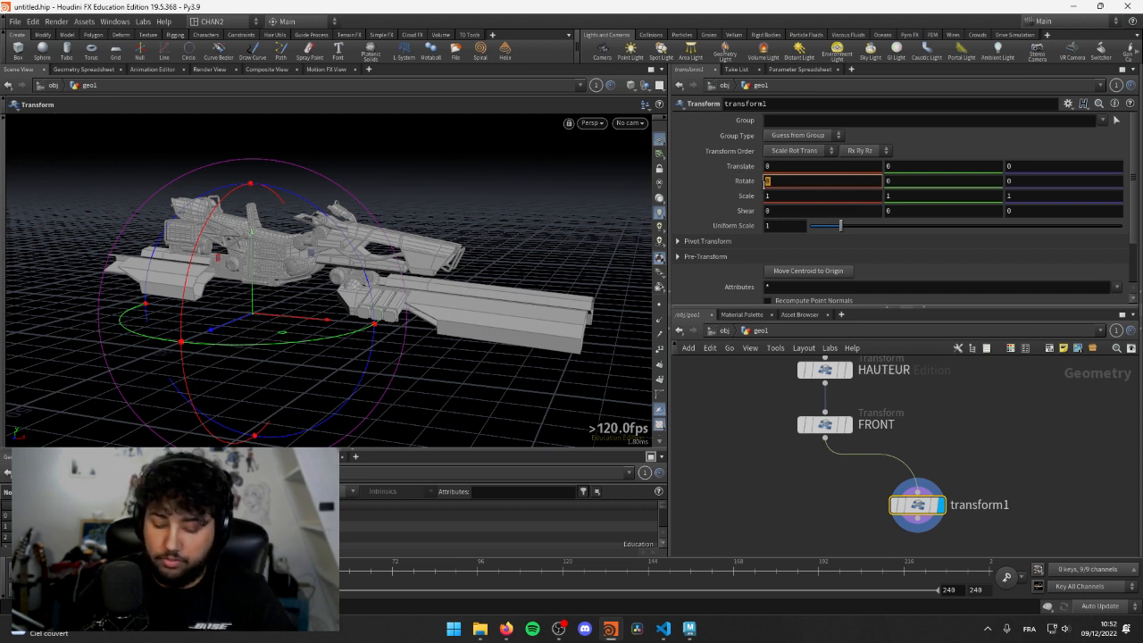
- Drive transform1's X rotation with the expression $F and scrub the timeline to check the roll
type("$")
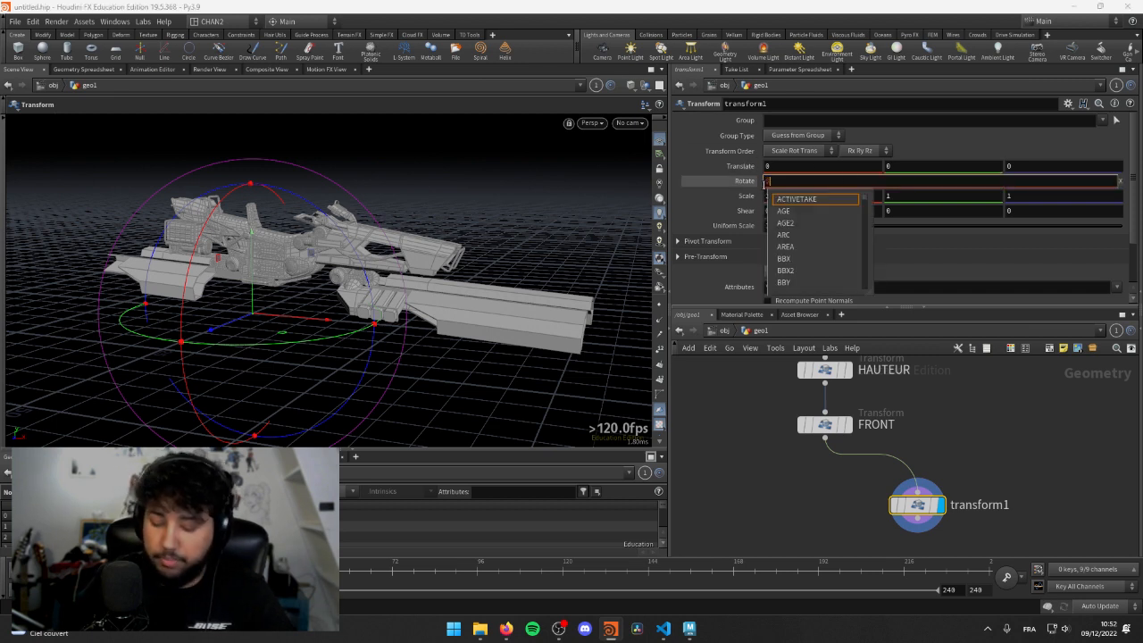
key("BackSpace")
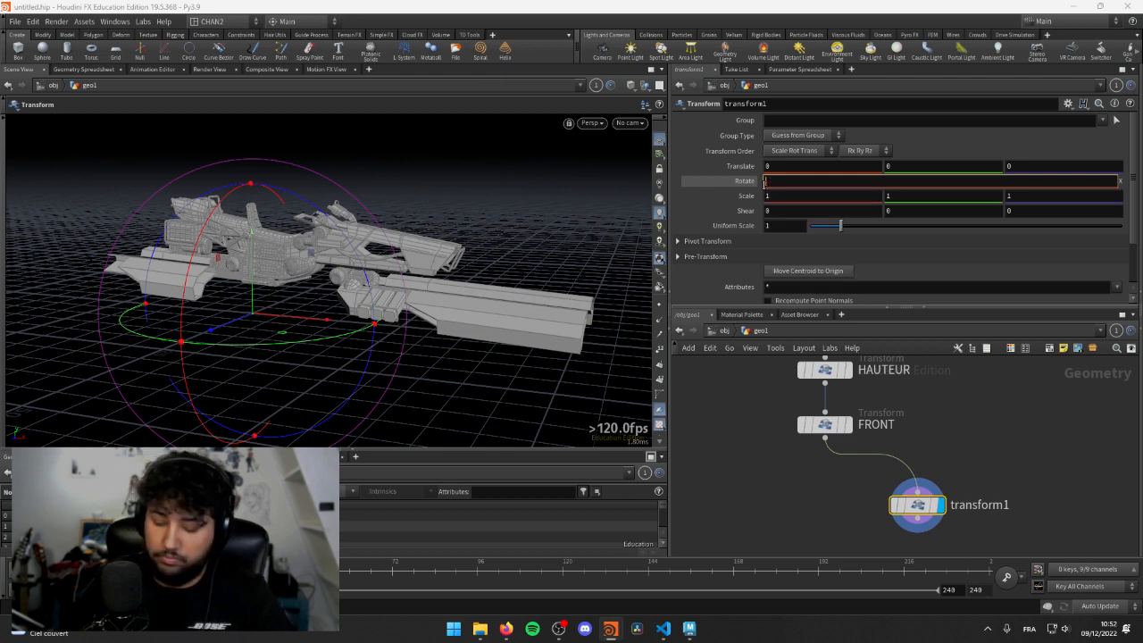
type("$F")
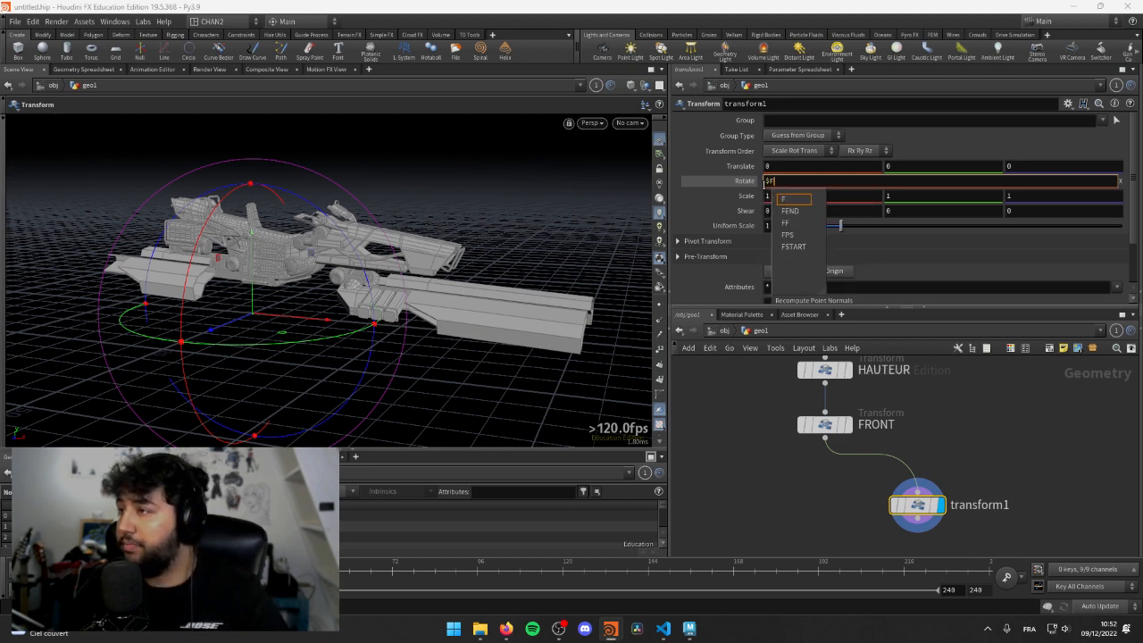
key("Return")
left_click_drag(562, 153, 241, 402, "alt")
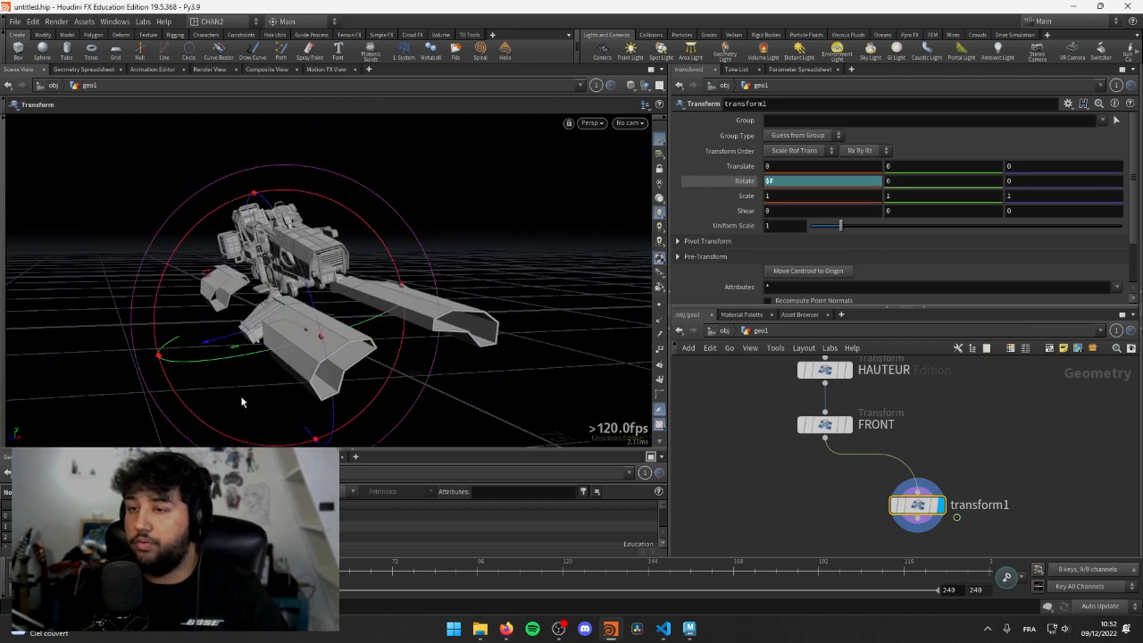
left_click_drag(190, 569, 141, 569)
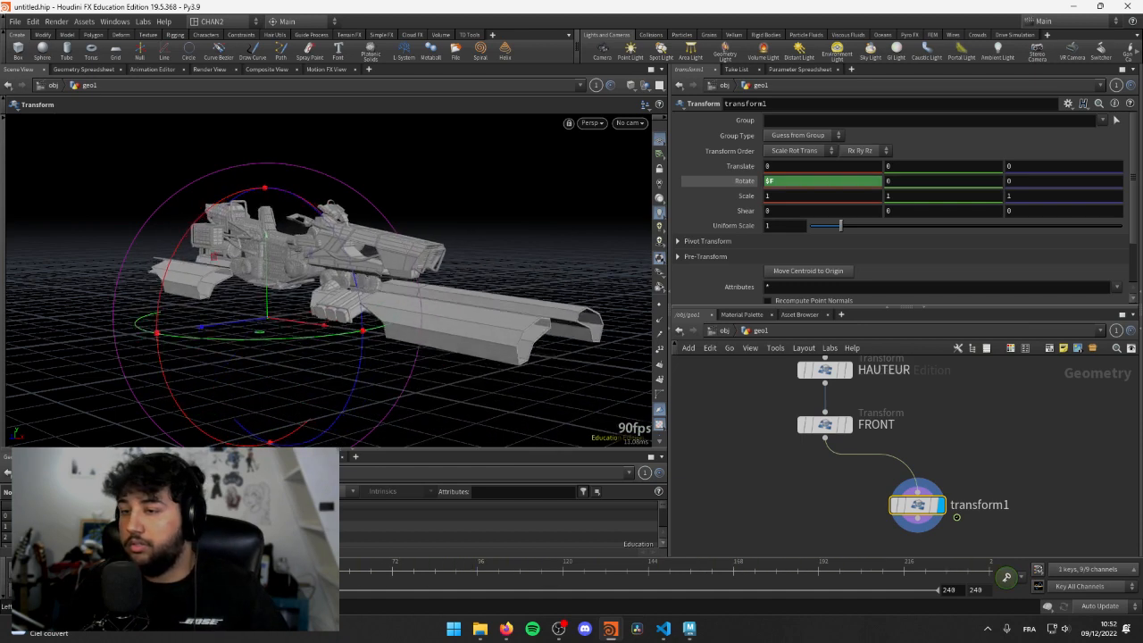
- Change transform1's X rotation expression to sin($F)
left_click(792, 182)
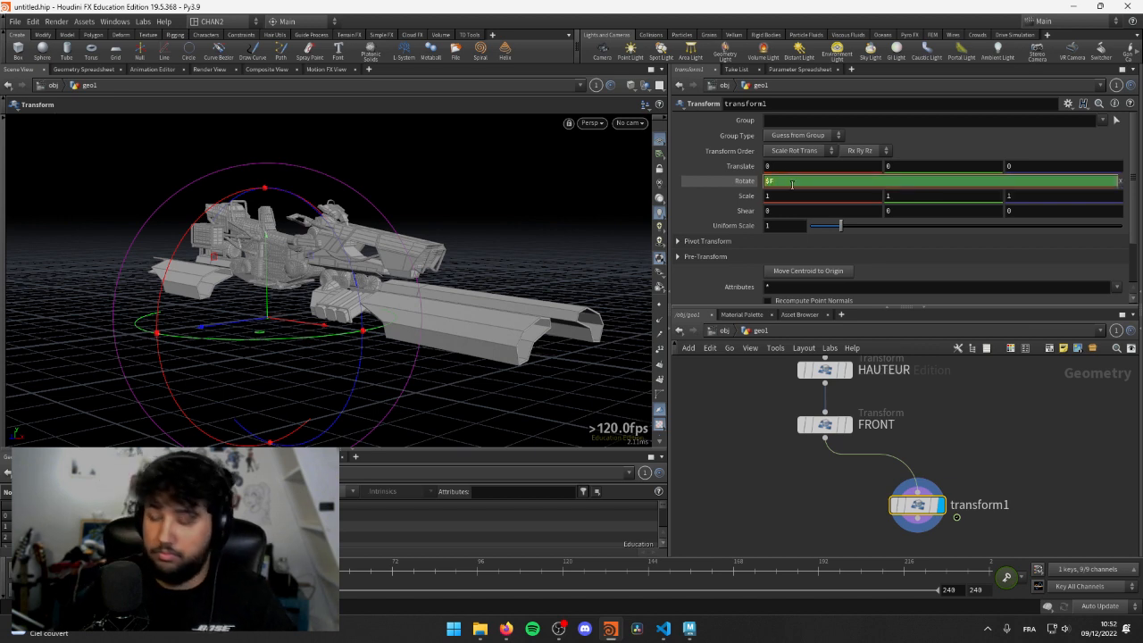
key("Home")
type("sin(")
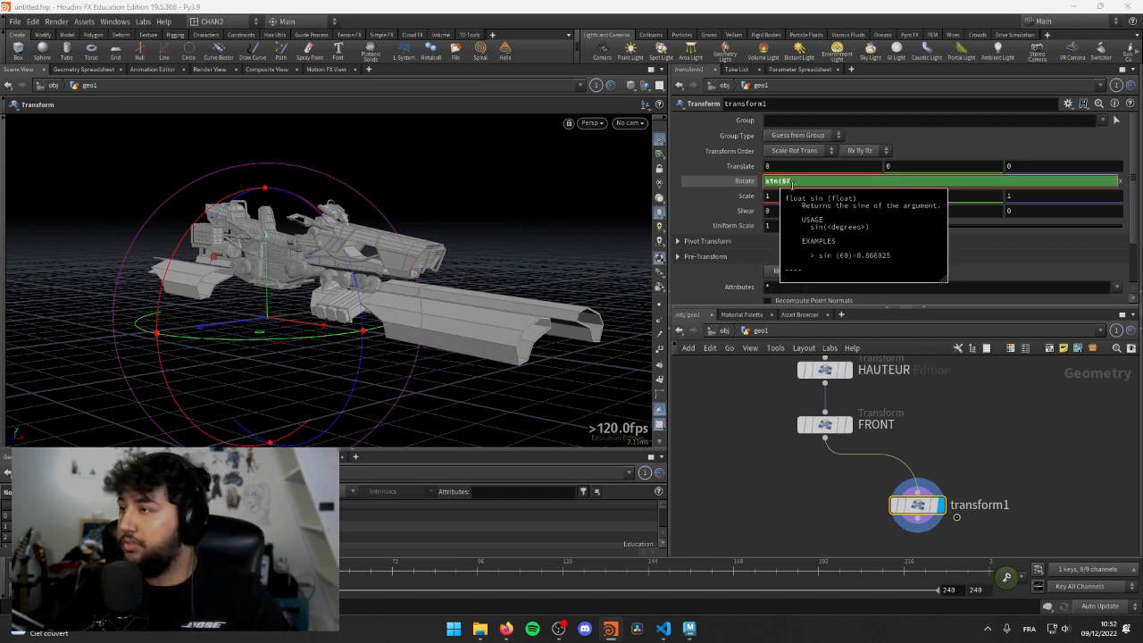
key("Escape")
type(")")
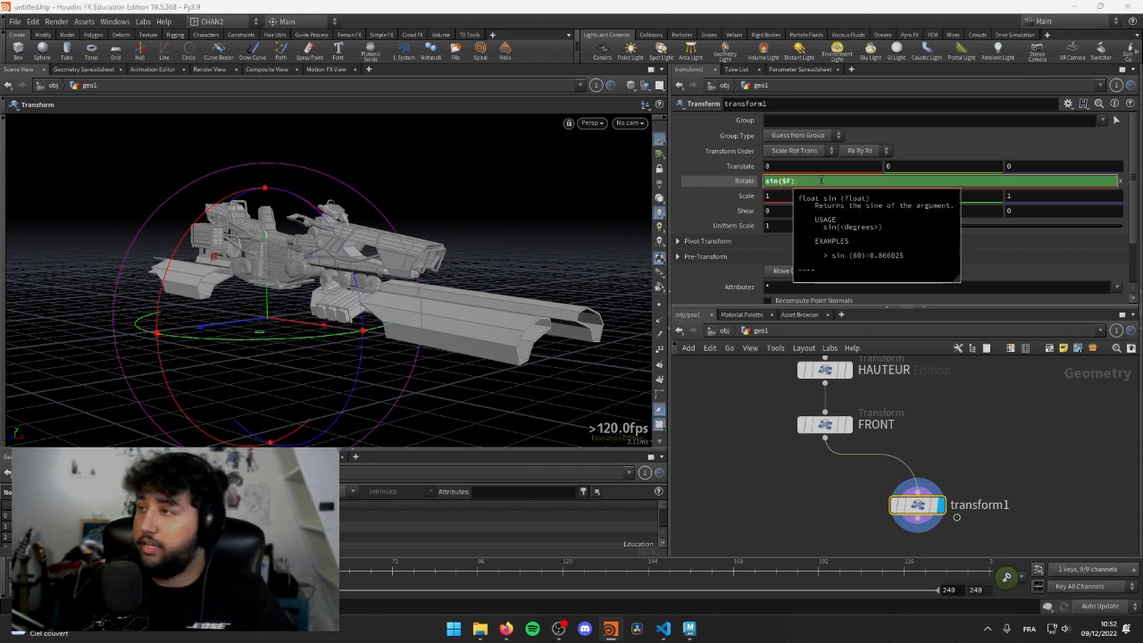
key("Return")
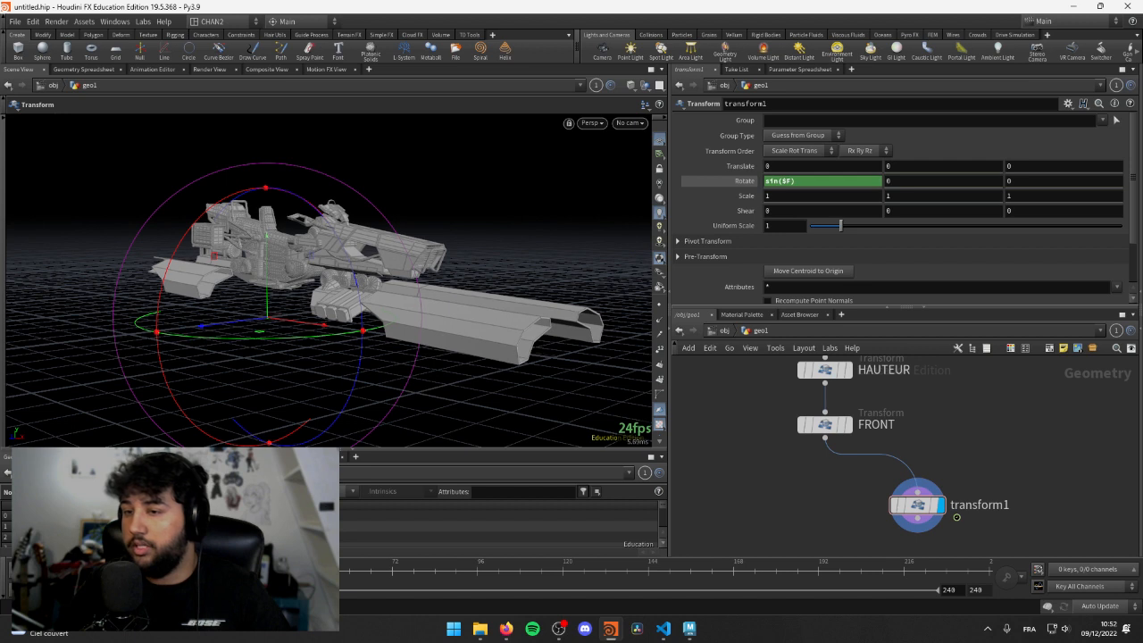
- Multiply the sine expression in transform1's X rotation by 10, making it sin($F)*10
left_click(745, 182)
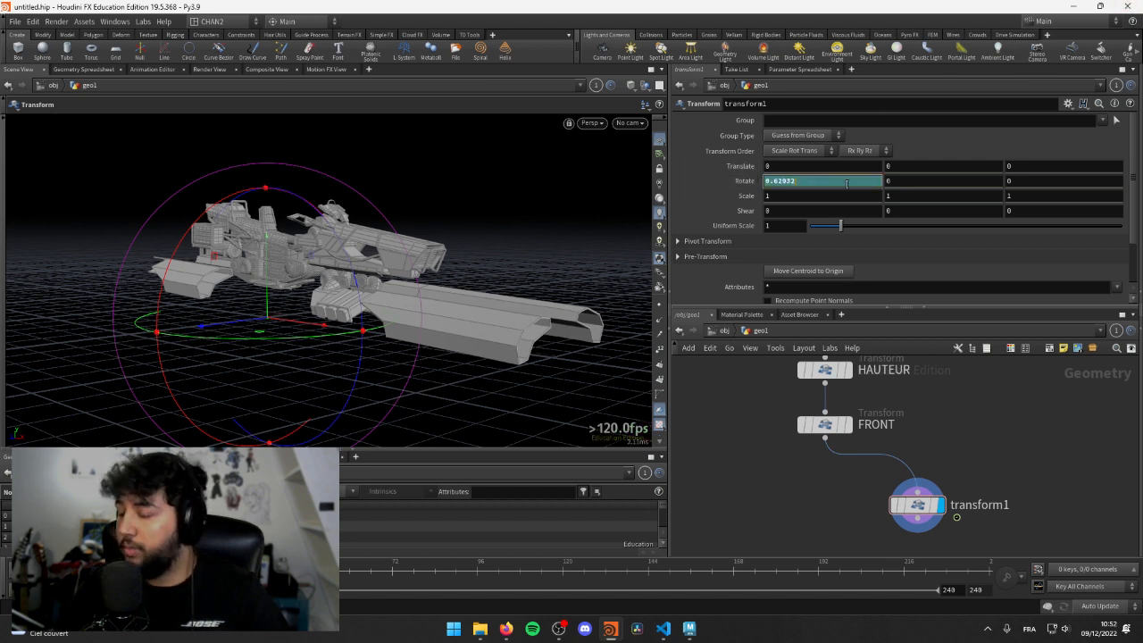
left_click(744, 181)
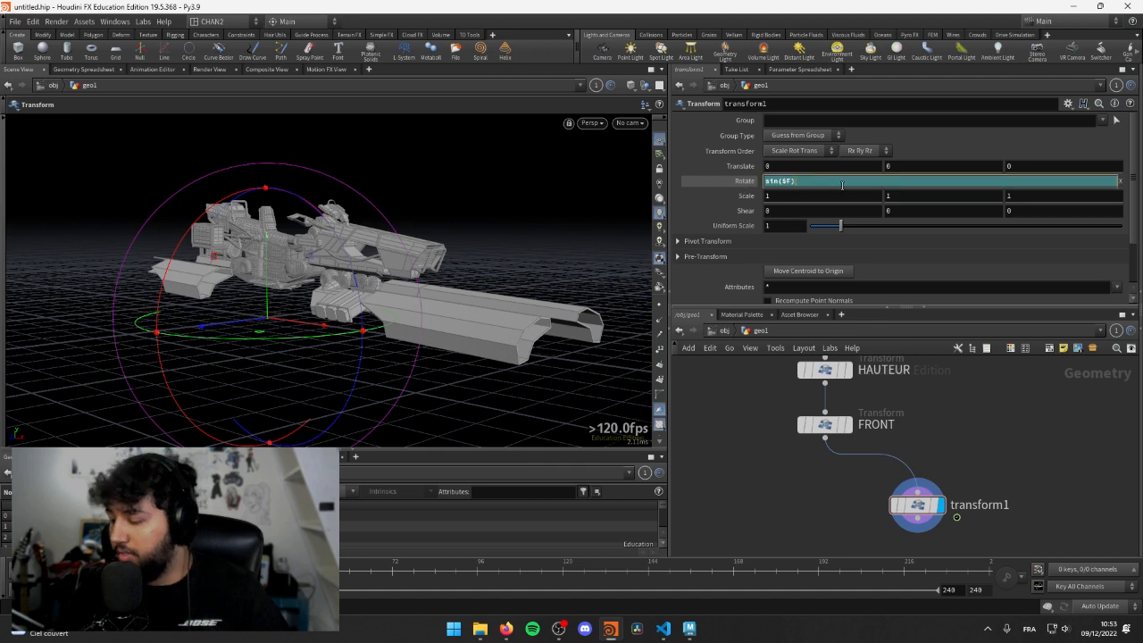
type("10")
key("Return")
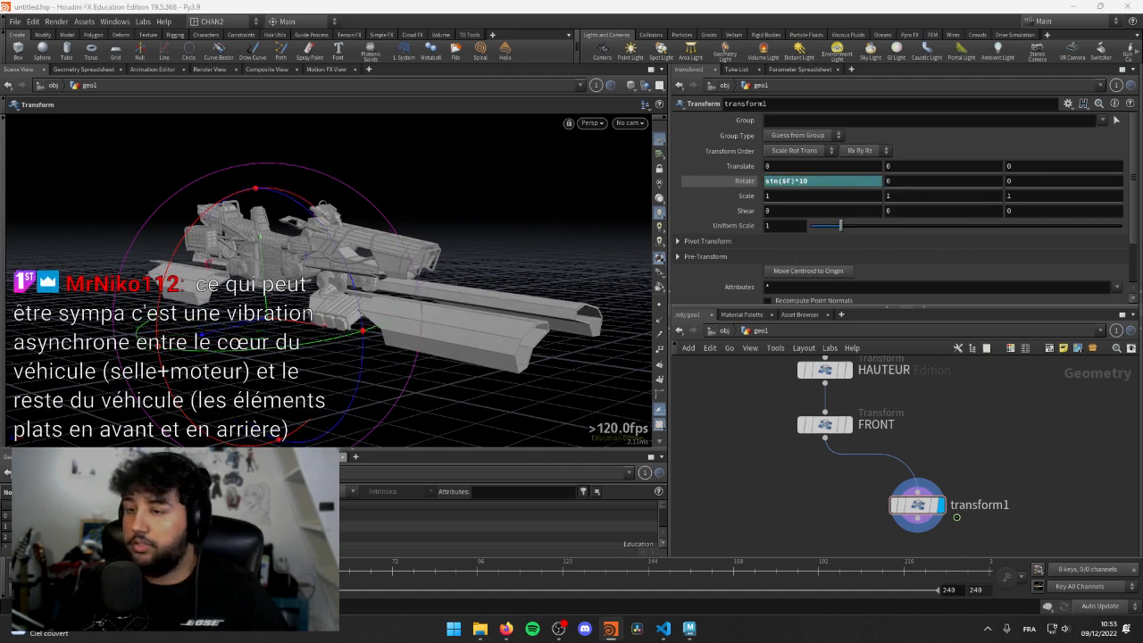
- Play the animation and check the vehicle's sine-driven roll from the front and the side
key("Up")
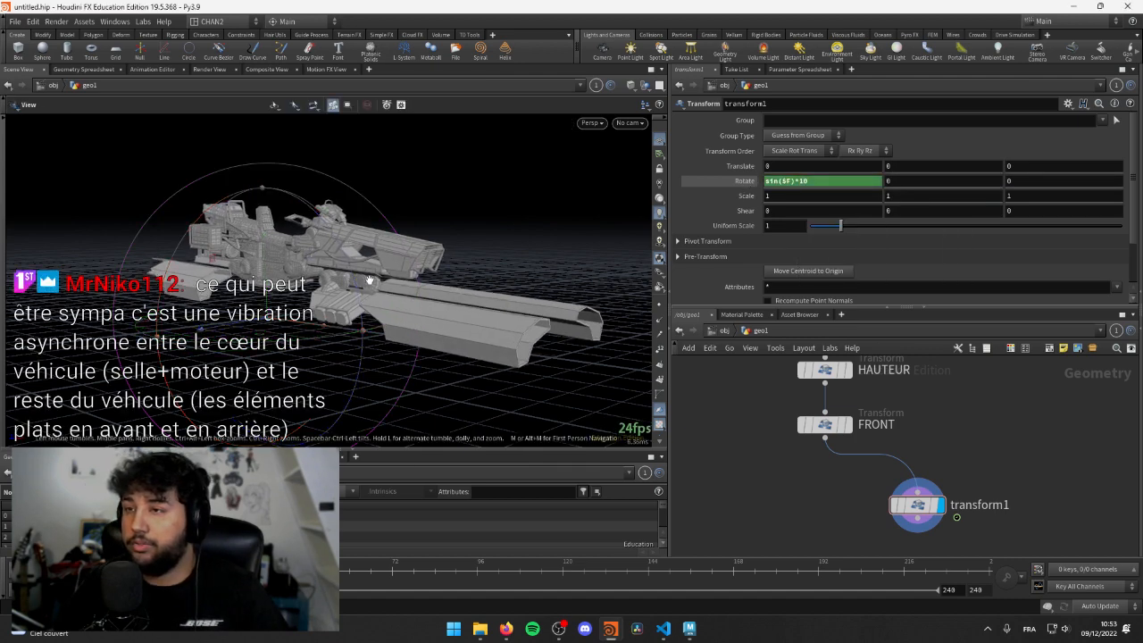
left_click_drag(536, 375, 402, 382, "alt")
key("Return")
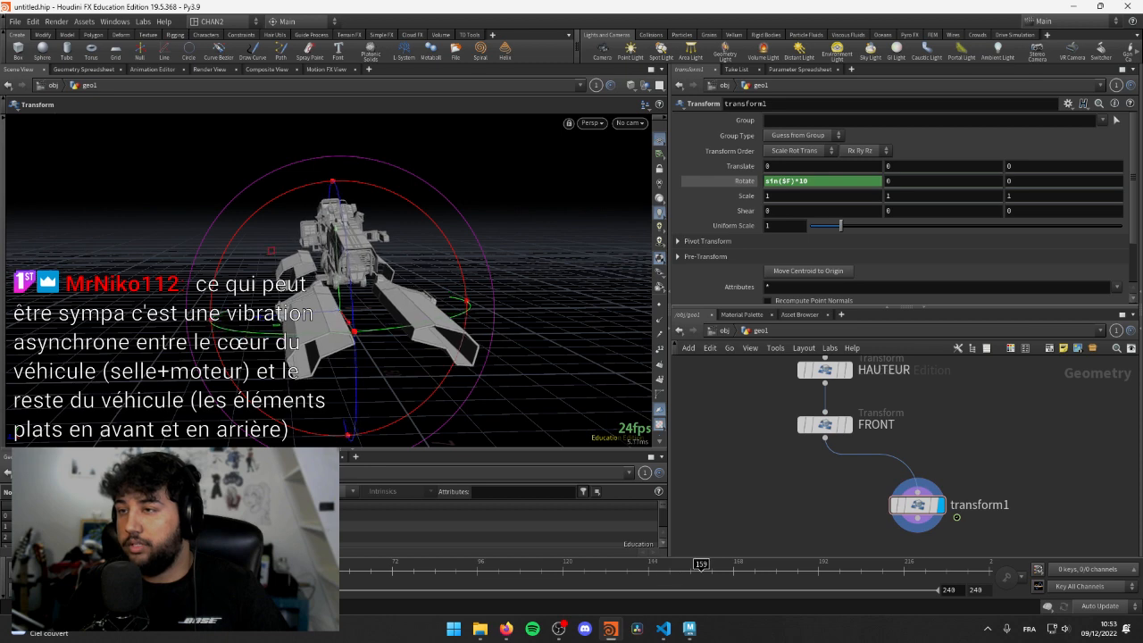
key("Escape")
left_click_drag(500, 241, 387, 239)
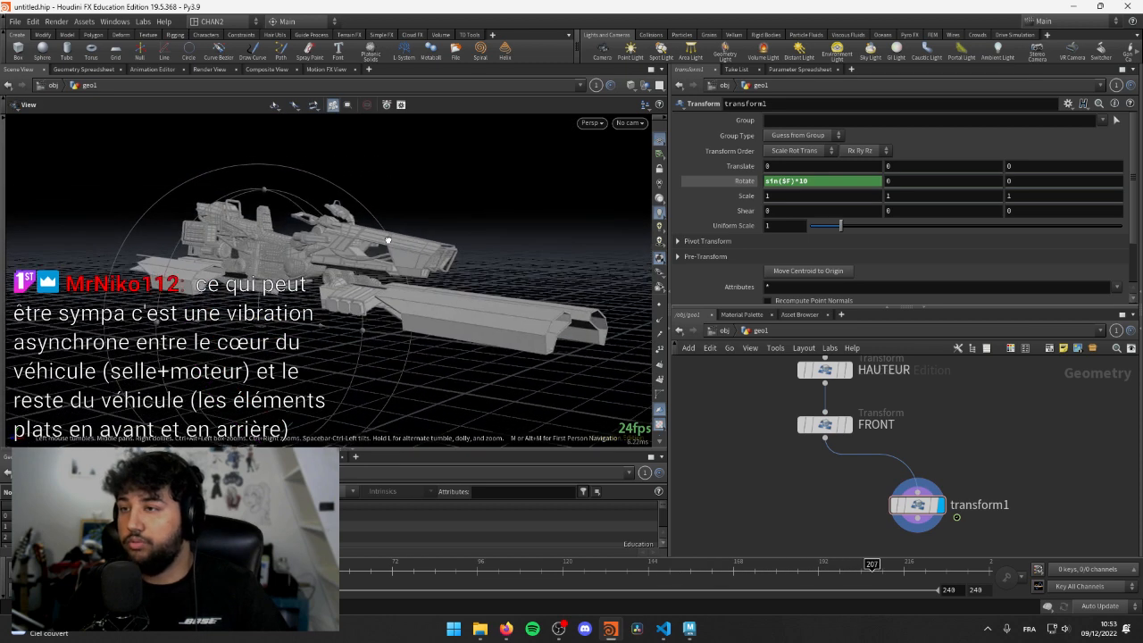
key("Return")
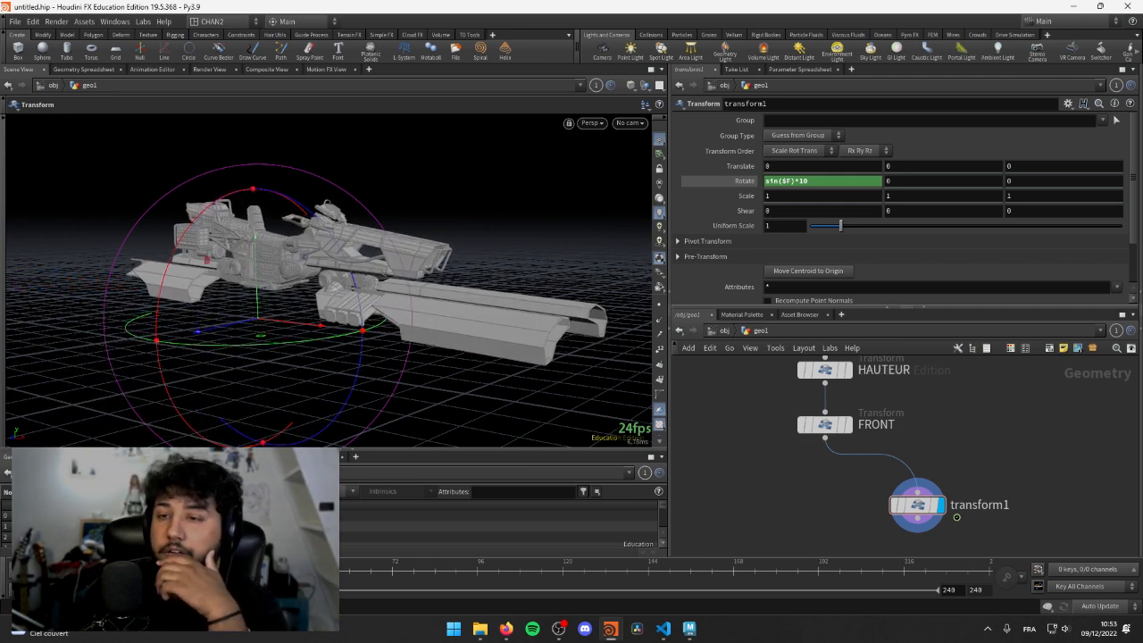
key("Up")
- Examine the vehicle's central body and its flat front and rear panels from several angles
left_click_drag(318, 234, 378, 229, "alt")
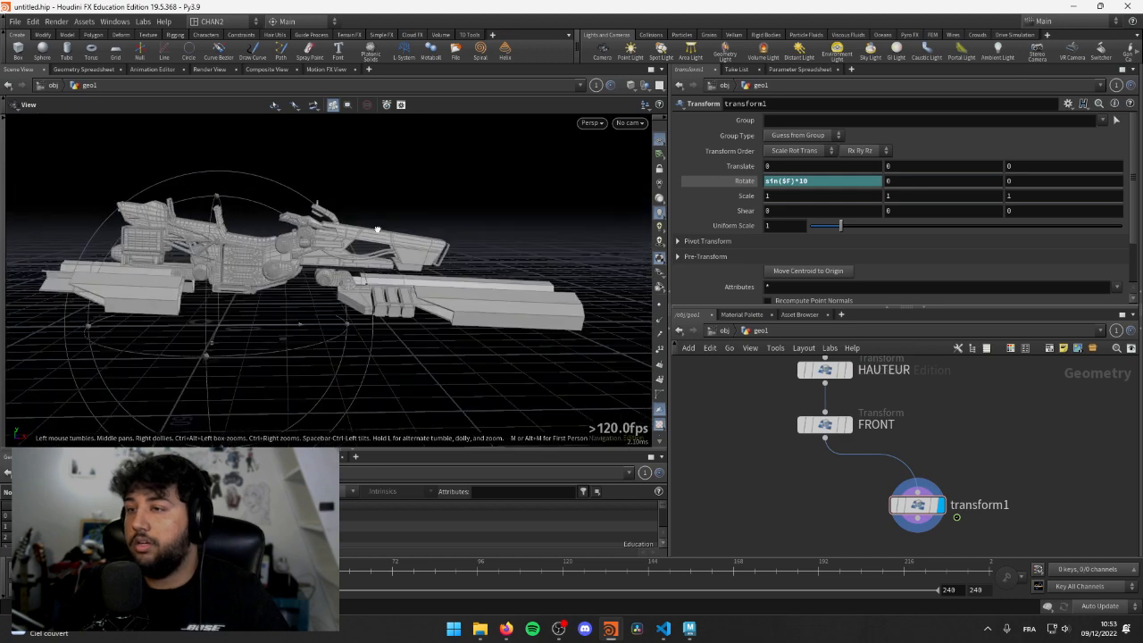
left_click_drag(235, 235, 340, 242)
scroll(268, 242, "up", 5)
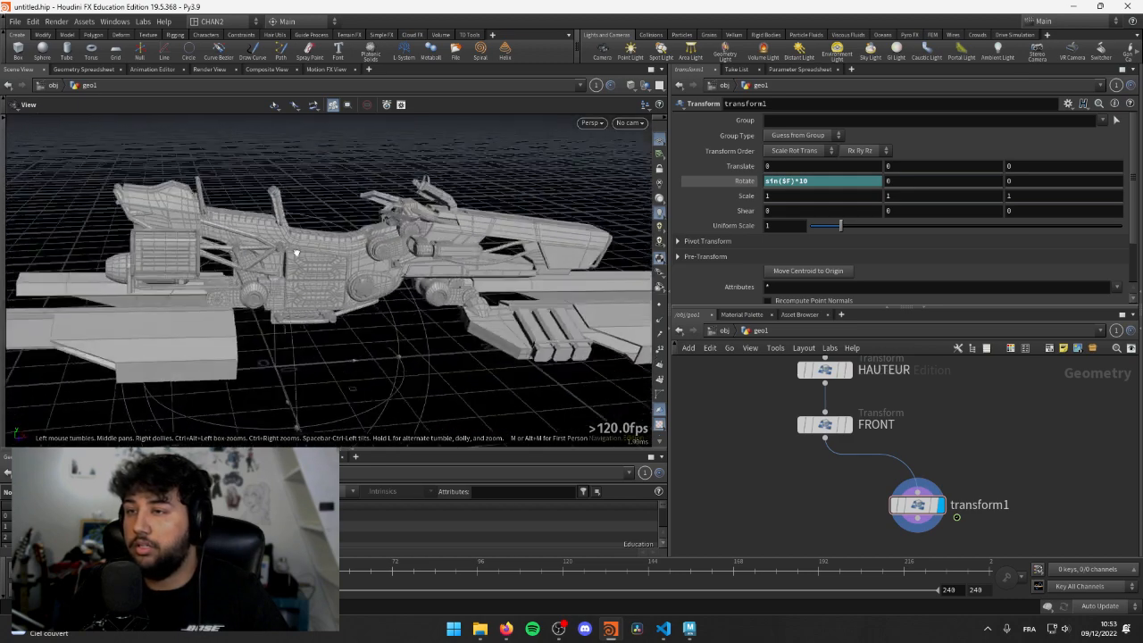
key("Return")
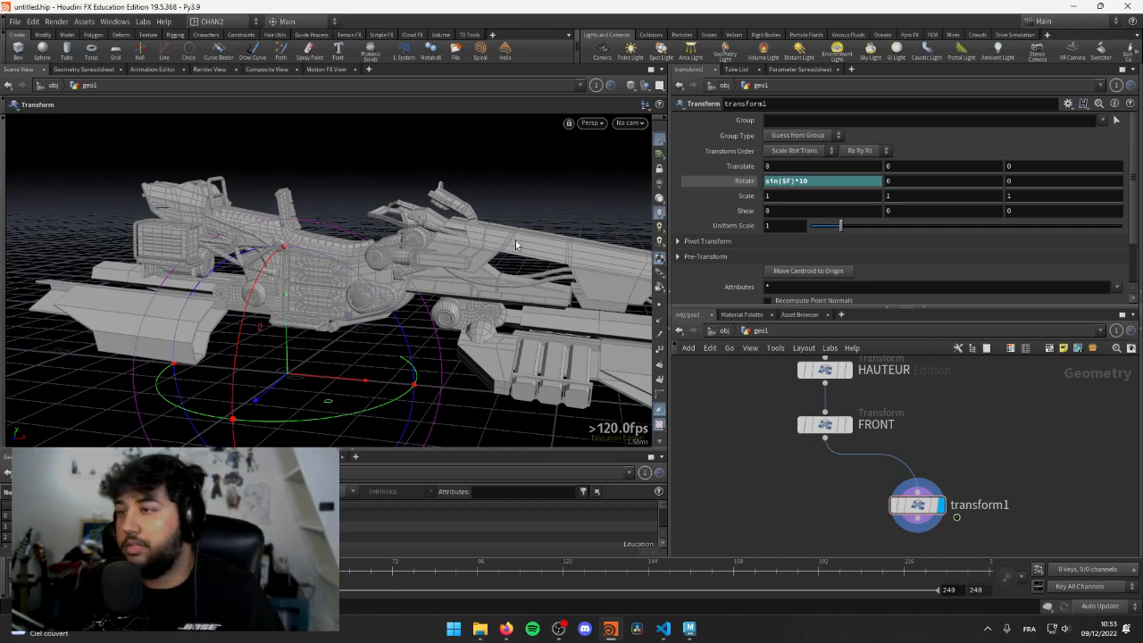
key("Escape")
left_click_drag(516, 240, 264, 274)
key("Return")
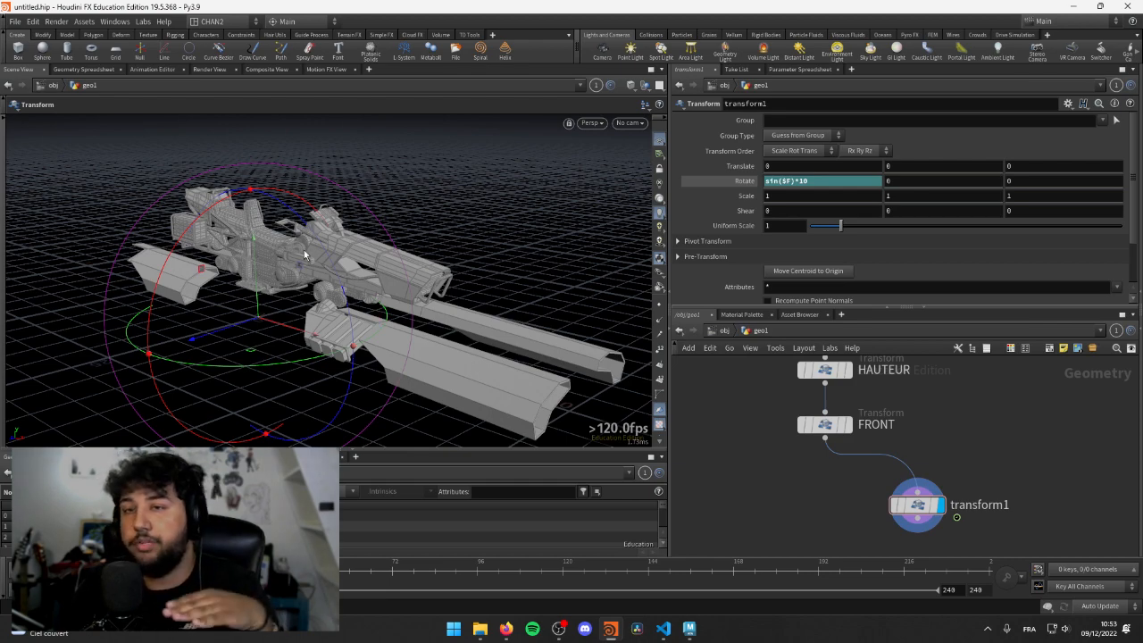
key("Escape")
left_click_drag(429, 247, 335, 255)
key("Return")
- Add a second Transform node branching from file1, display its result and place it beside merge1
scroll(977, 395, "down", 3)
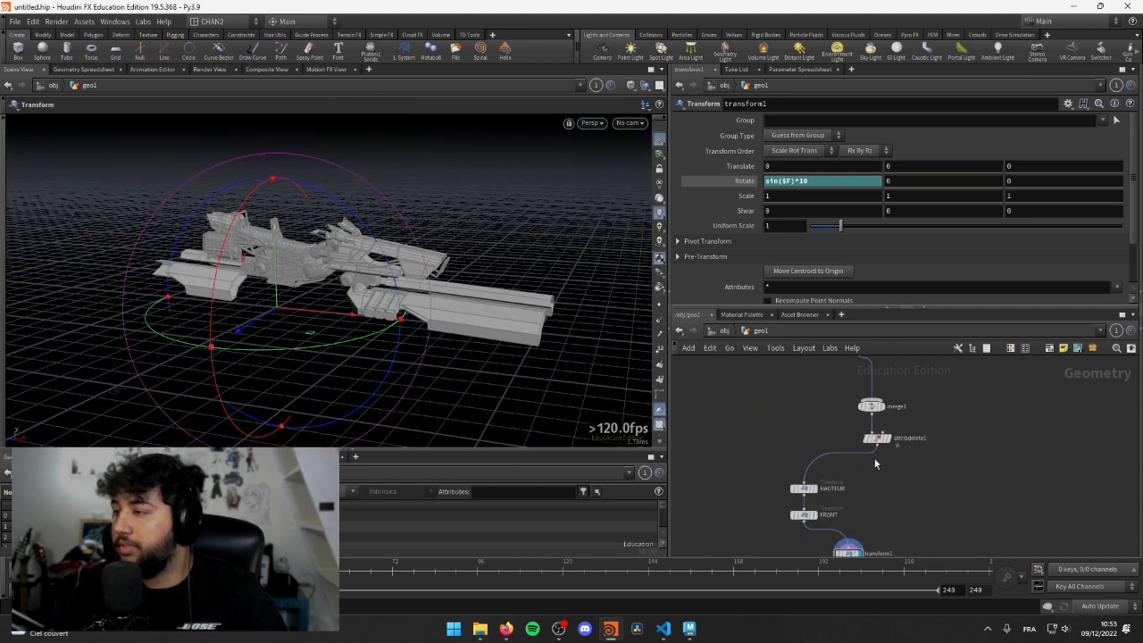
scroll(808, 419, "down", 1)
middle_click_drag(809, 419, 795, 447)
scroll(829, 431, "up", 5)
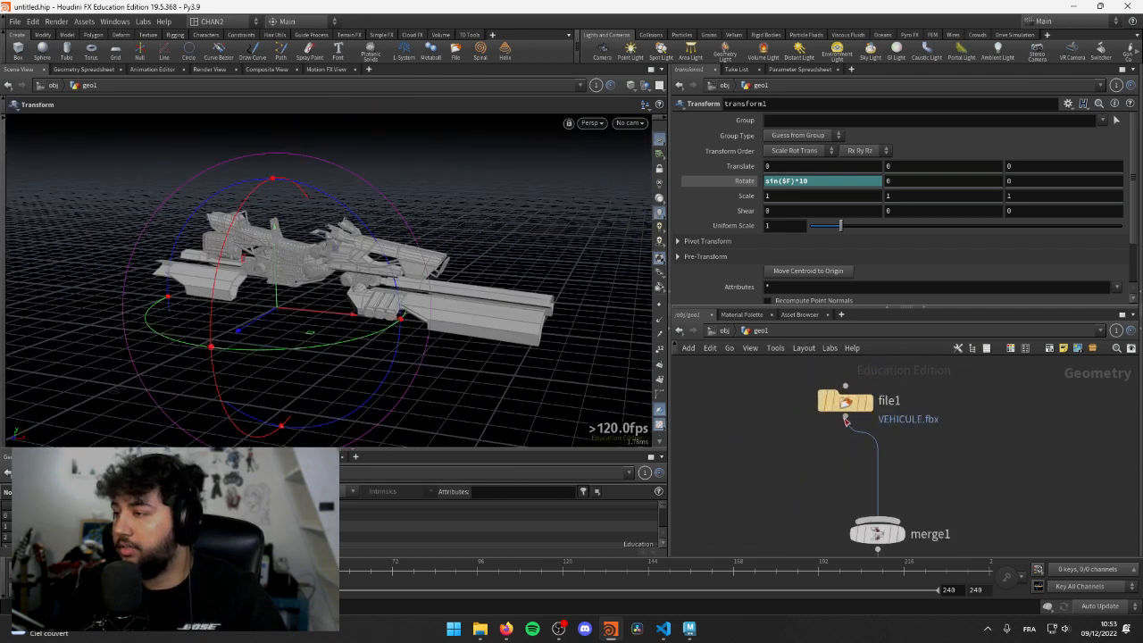
left_click(845, 417)
middle_click_drag(751, 501, 904, 472)
left_click_drag(904, 473, 904, 470)
key("Tab")
type("trans")
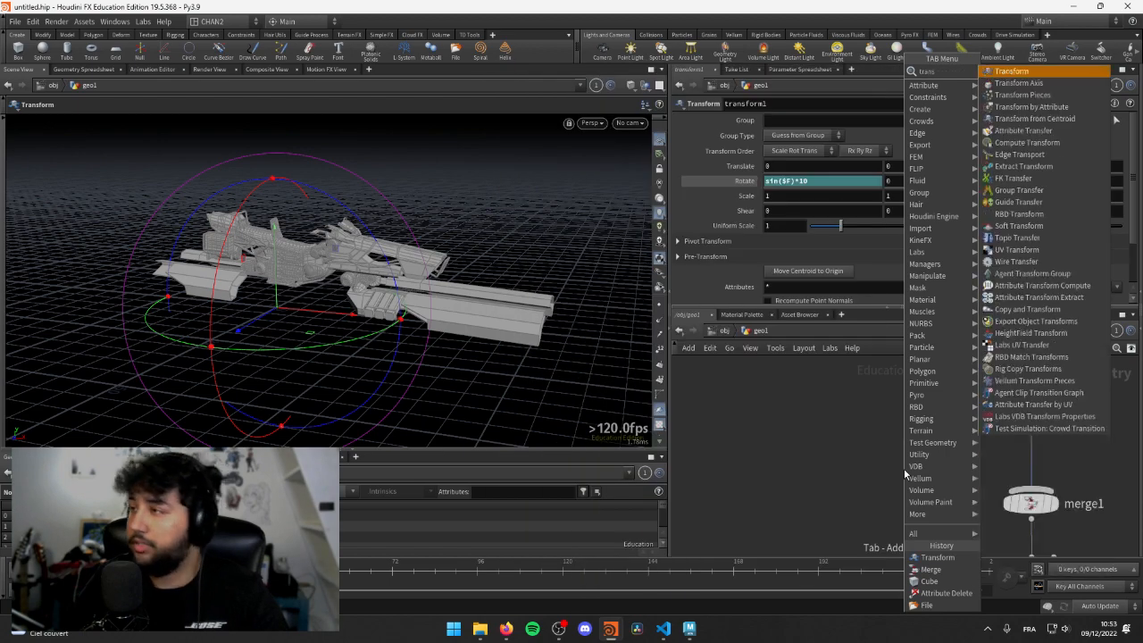
key("Return")
left_click(904, 468)
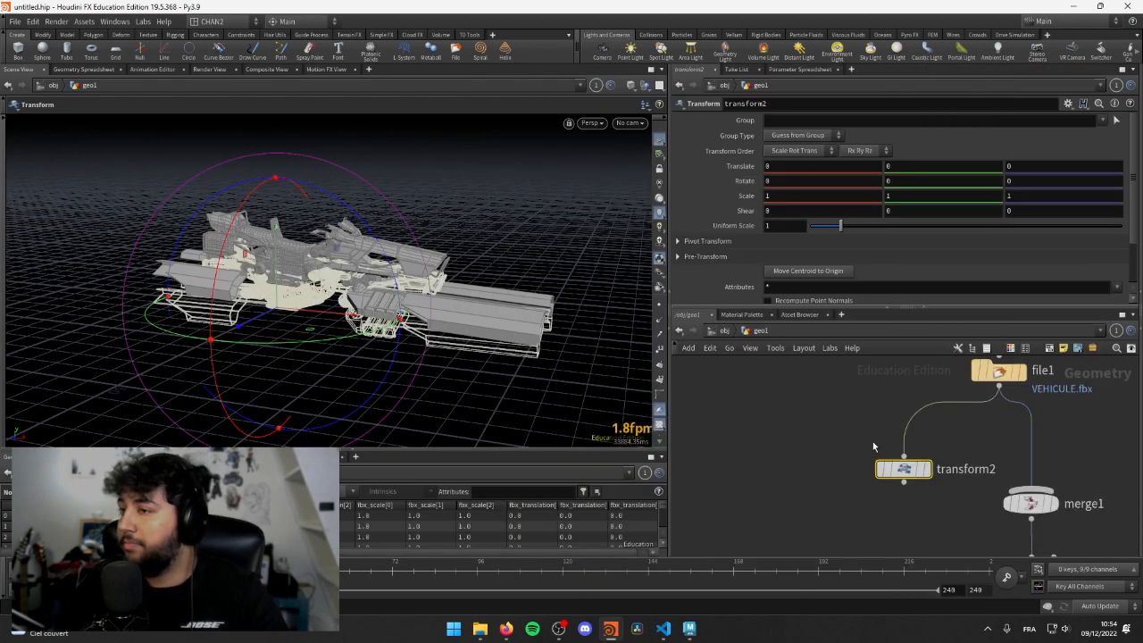
left_click(926, 468)
left_click_drag(904, 468, 841, 482)
left_click_drag(382, 277, 255, 255, "alt")
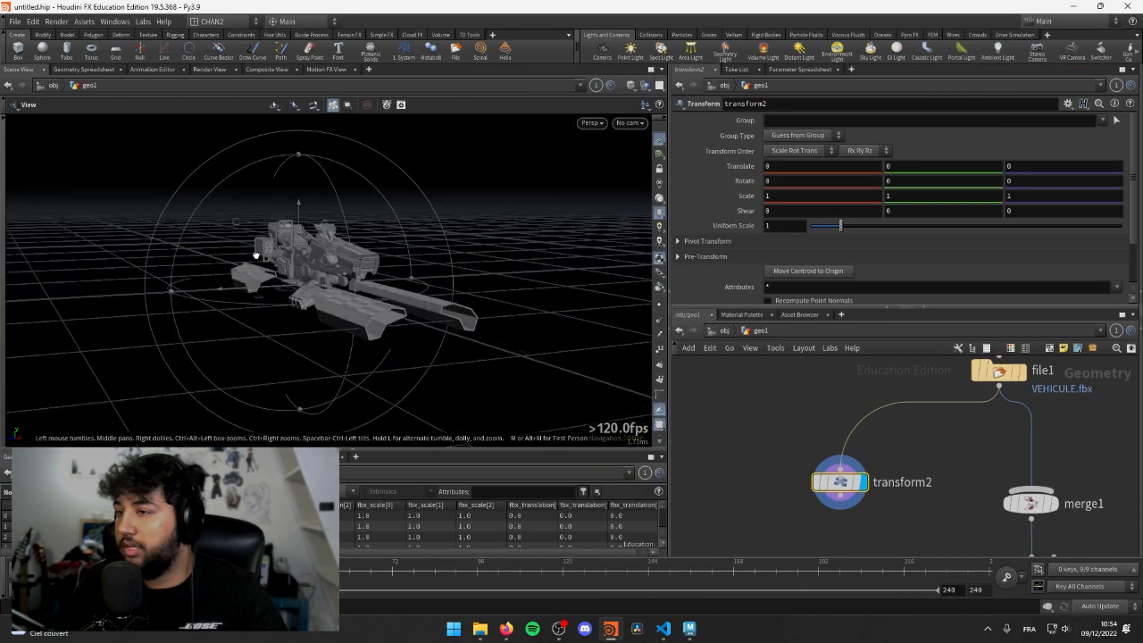
right_click_drag(256, 256, 459, 280, "alt")
middle_click_drag(459, 281, 374, 281, "alt")
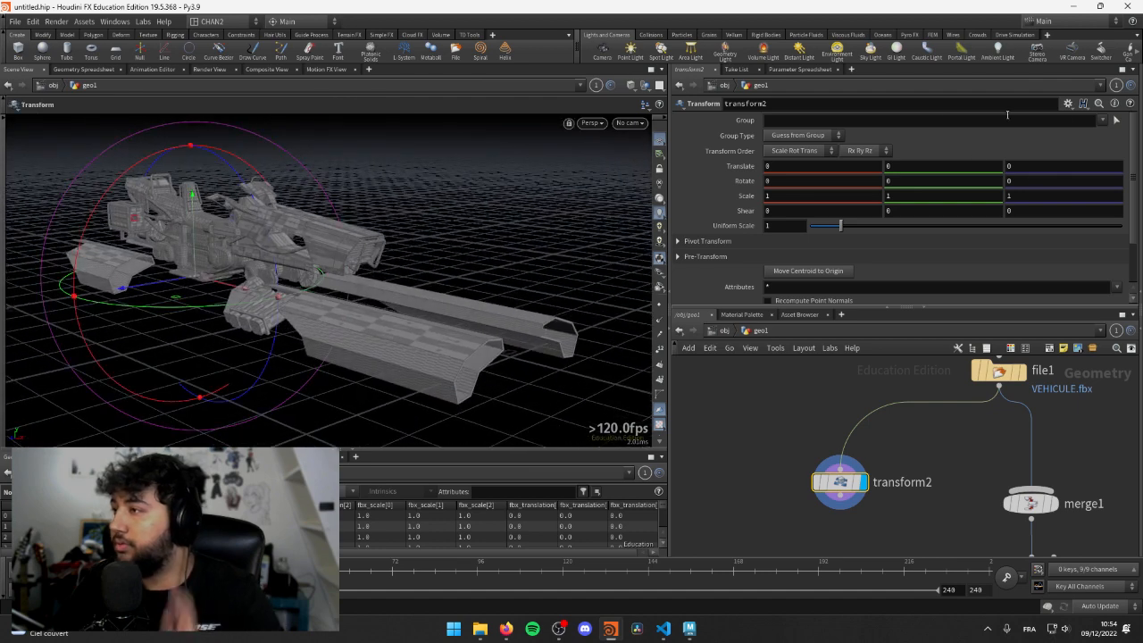
left_click(1103, 120)
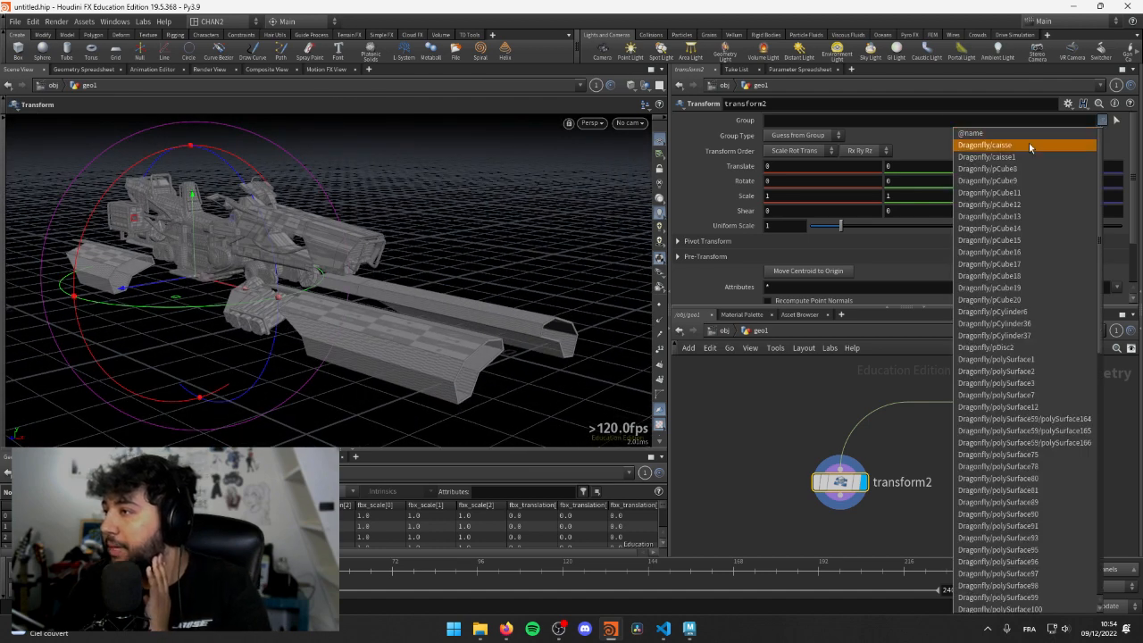
scroll(1041, 190, "down", 12)
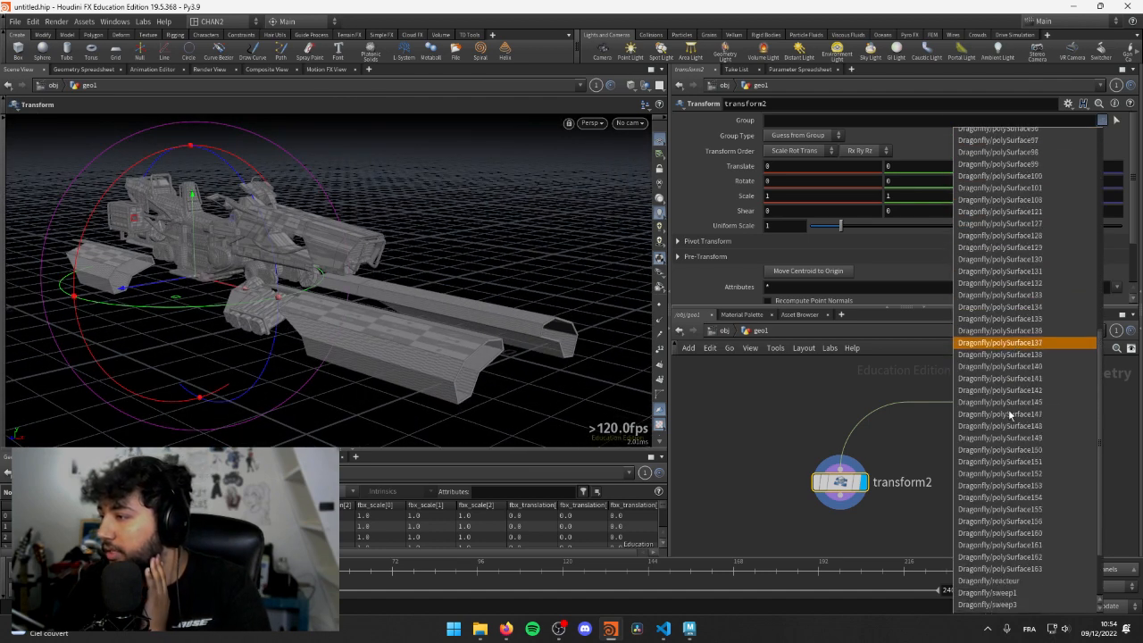
scroll(1008, 409, "down", 3)
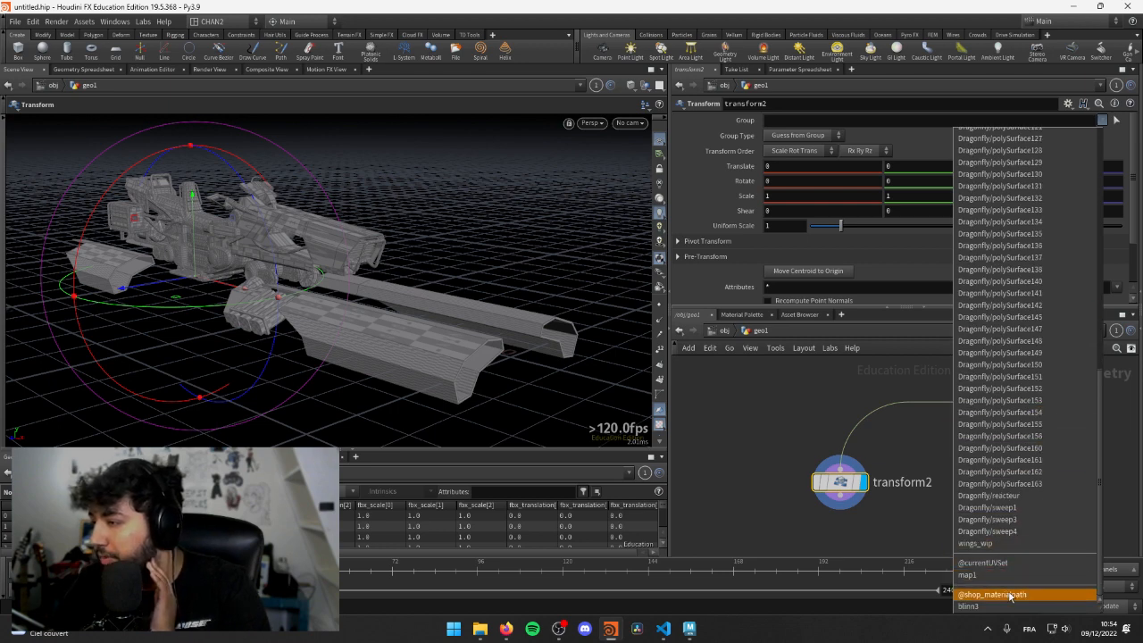
left_click(1021, 544)
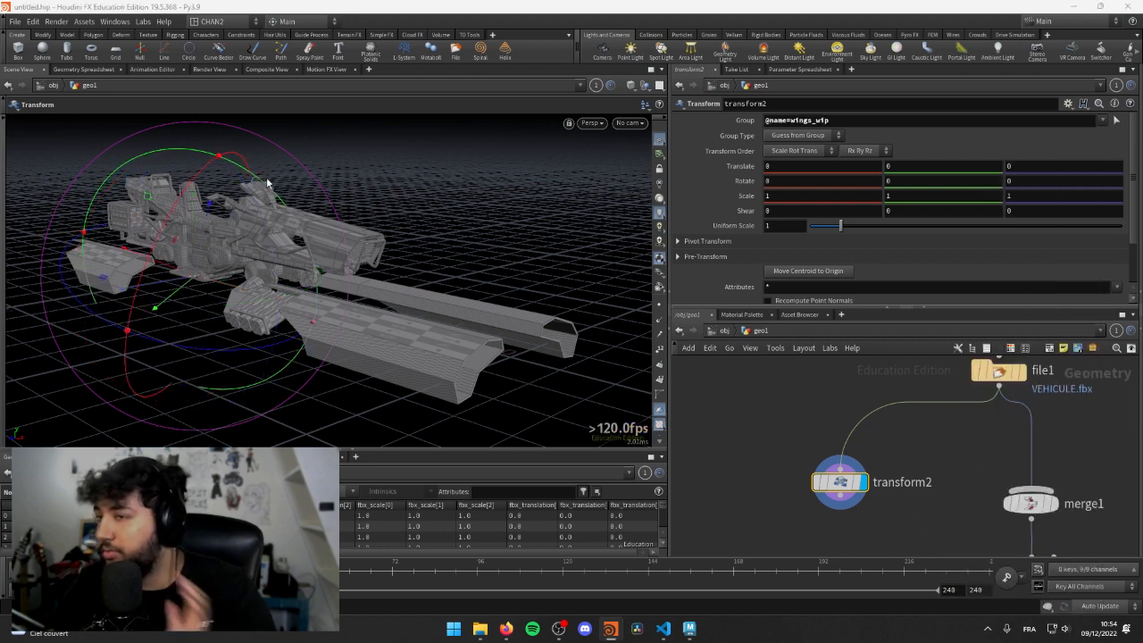
- Try moving the wings_wip group about -0.39 along X and undo the move
key("Escape")
left_click_drag(368, 284, 582, 239)
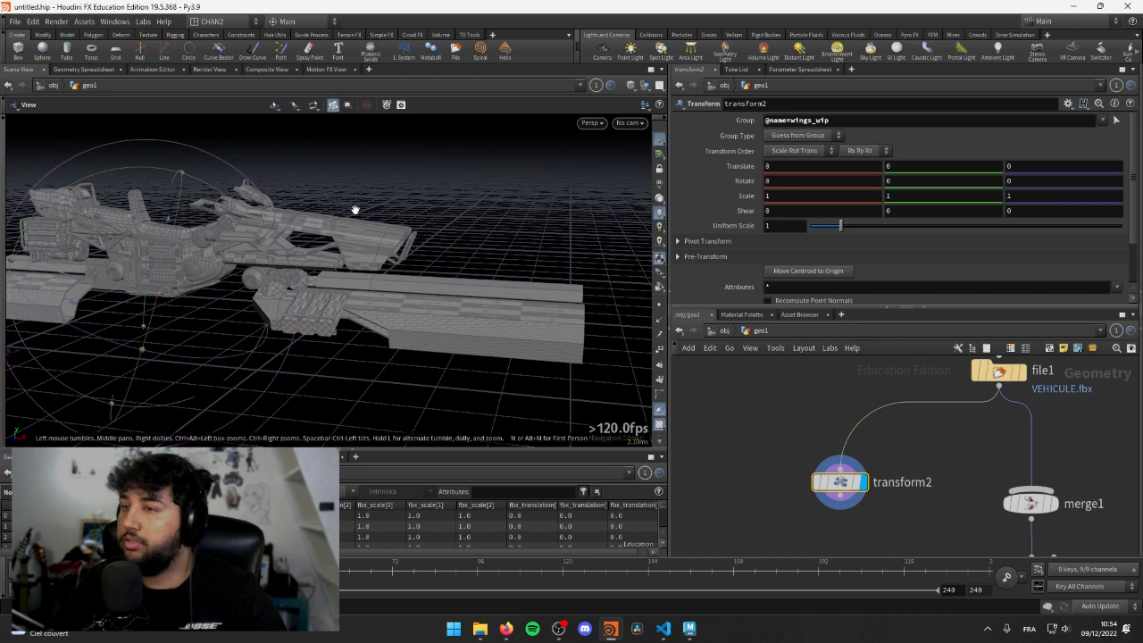
key("Return")
left_click_drag(352, 209, 357, 301)
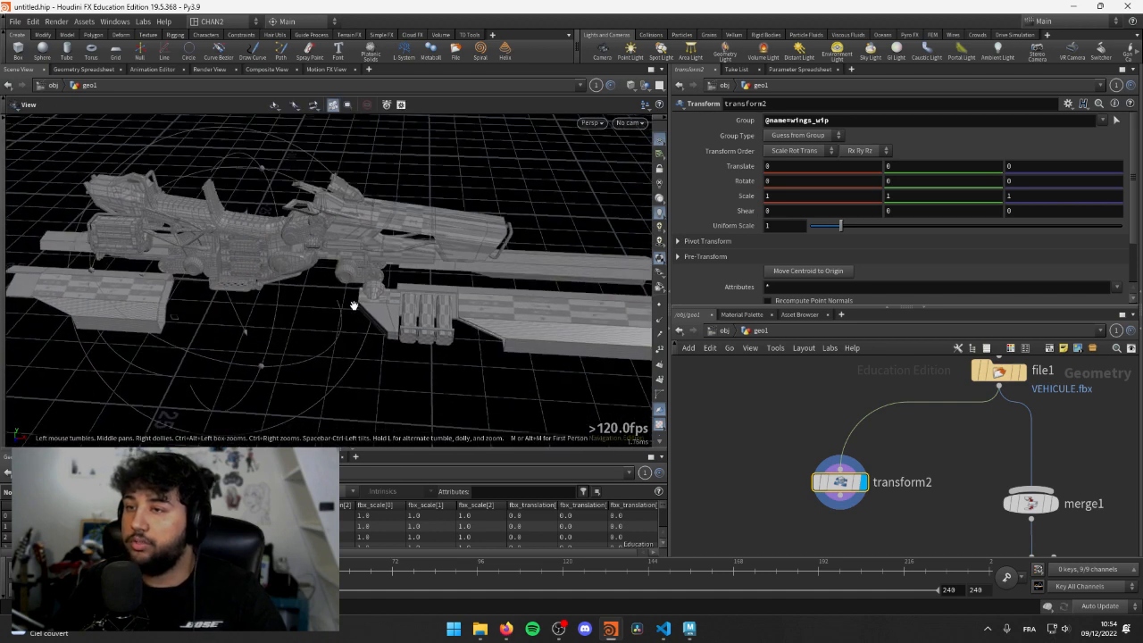
key("m")
mouse_move(284, 286)
left_mouse_down()
mouse_move(306, 288)
mouse_move(278, 271)
left_mouse_up()
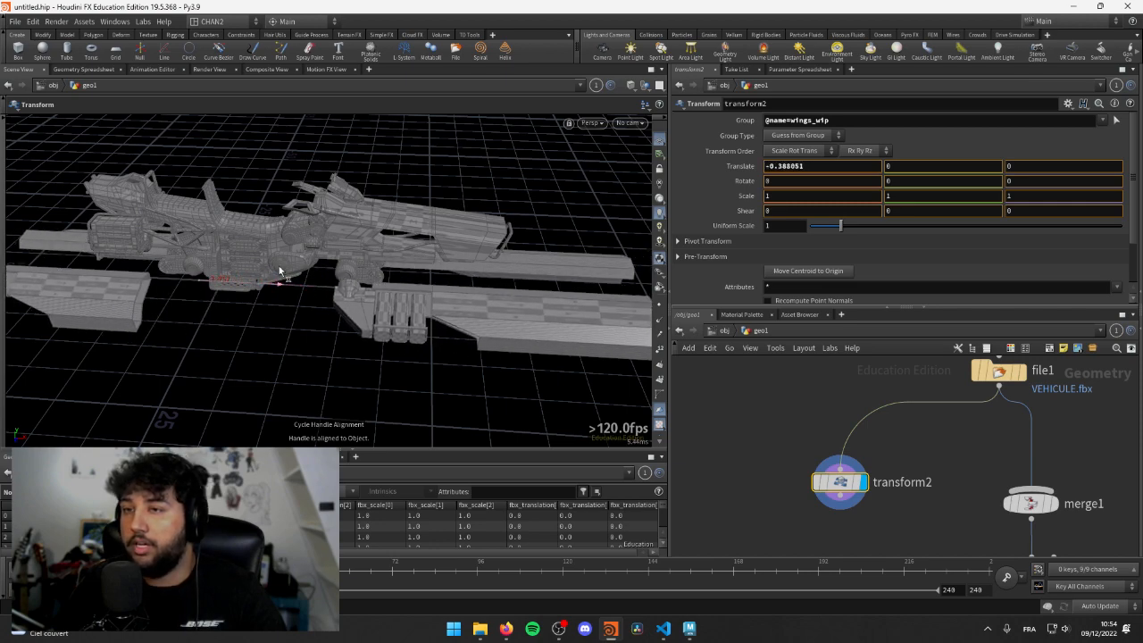
right_click_drag(278, 271, 209, 278, "alt")
left_click_drag(209, 278, 301, 255, "alt")
key("ctrl+z")
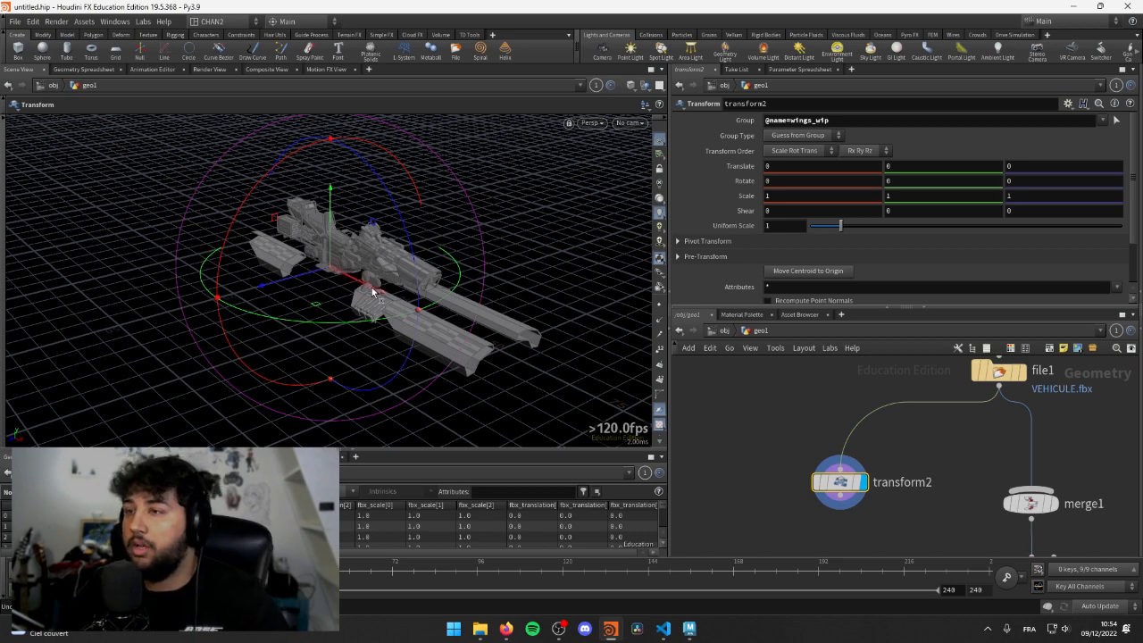
- Shift the wings_wip group slightly along the positive X axis with transform2, undoing any extra move
left_click_drag(372, 291, 367, 286)
left_click_drag(367, 286, 331, 302, "alt")
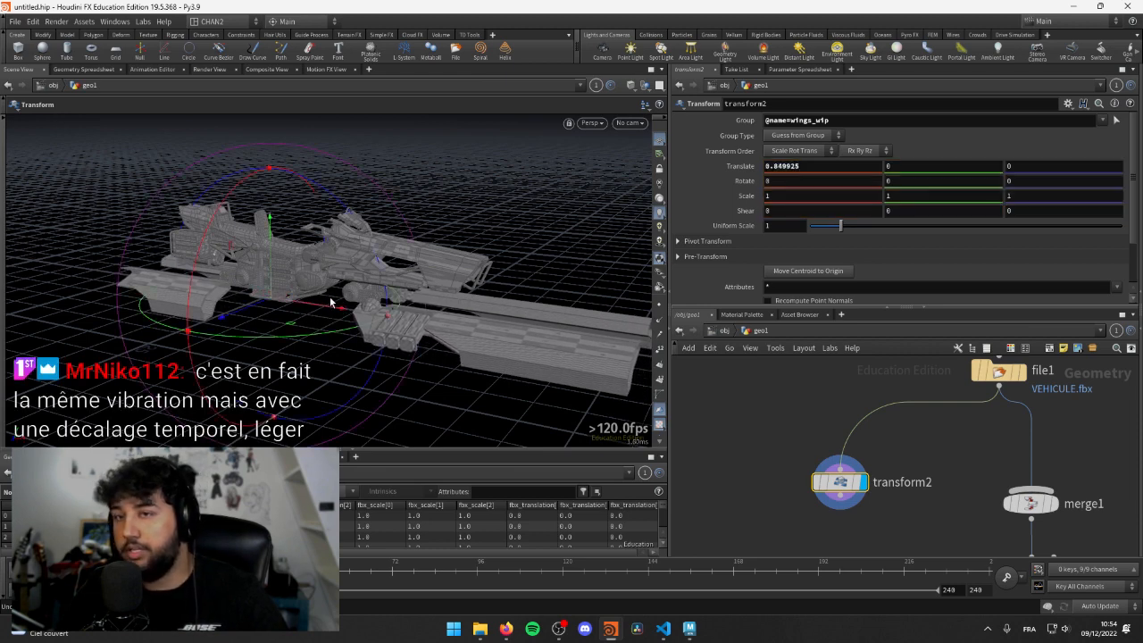
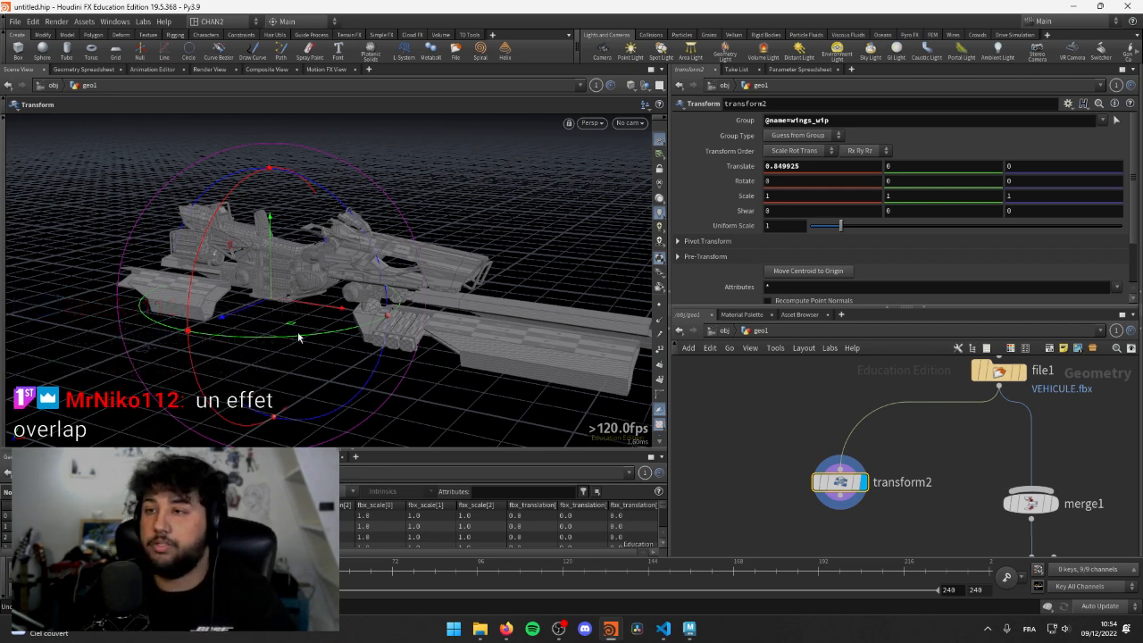
left_click_drag(338, 310, 329, 306)
key("ctrl+z")
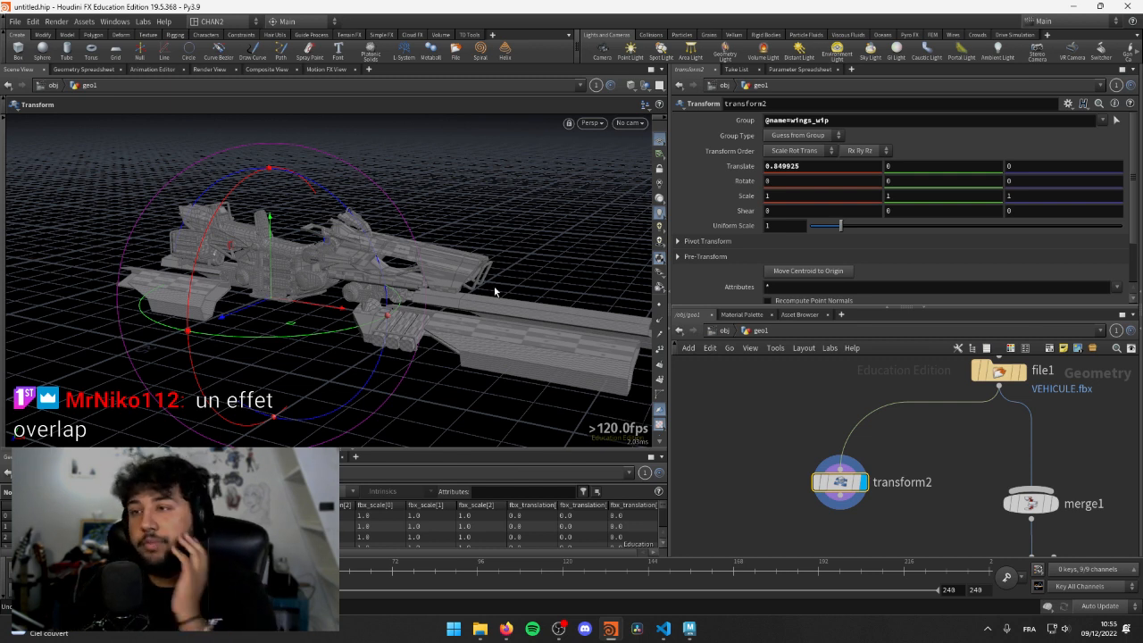
- Select the transform1 node below FRONT and display its result in the viewport
middle_click_drag(836, 547, 785, 460)
scroll(785, 460, "down", 5)
middle_click_drag(806, 505, 830, 401)
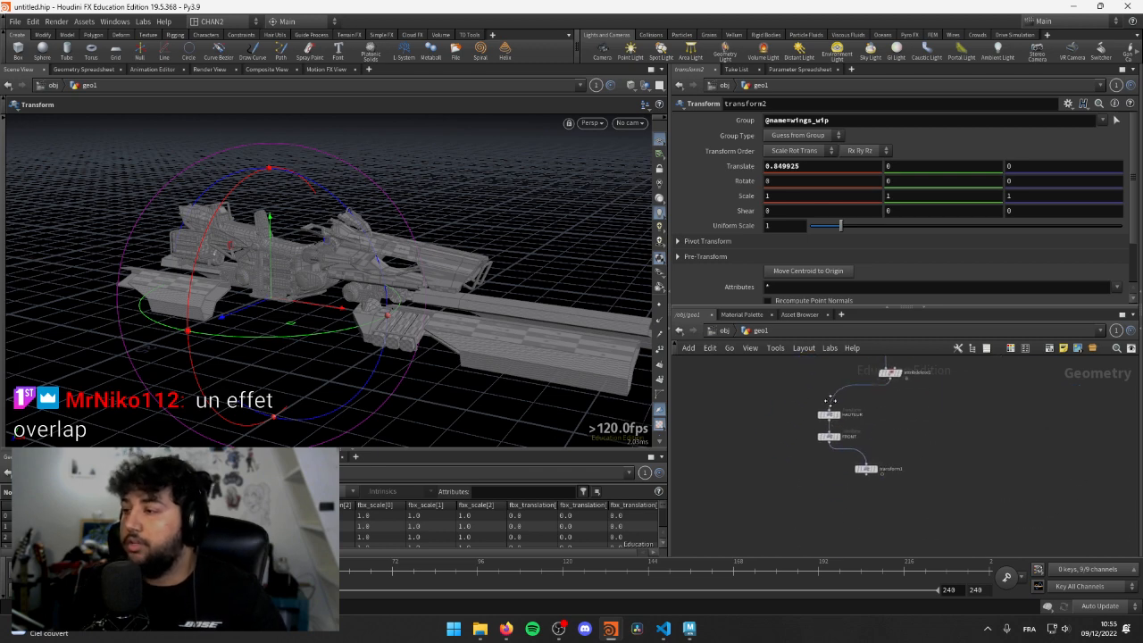
scroll(856, 489, "up", 5)
left_click_drag(750, 482, 1024, 383)
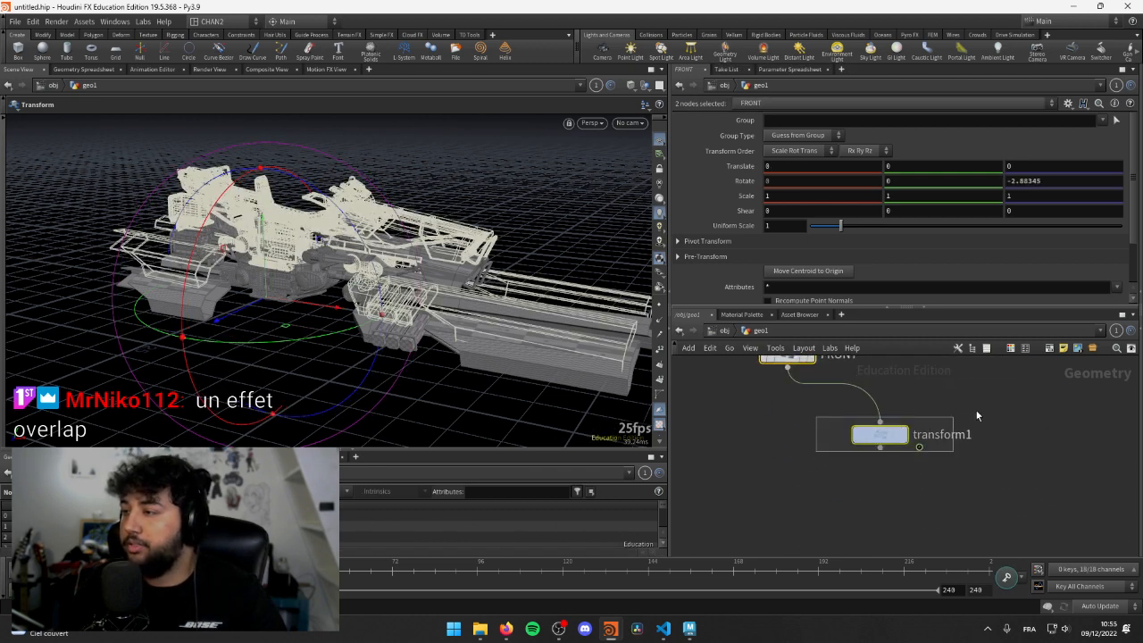
left_click(880, 431)
middle_click_drag(853, 395, 904, 485)
middle_click_drag(915, 401, 837, 389)
left_click(815, 451)
left_click(862, 523)
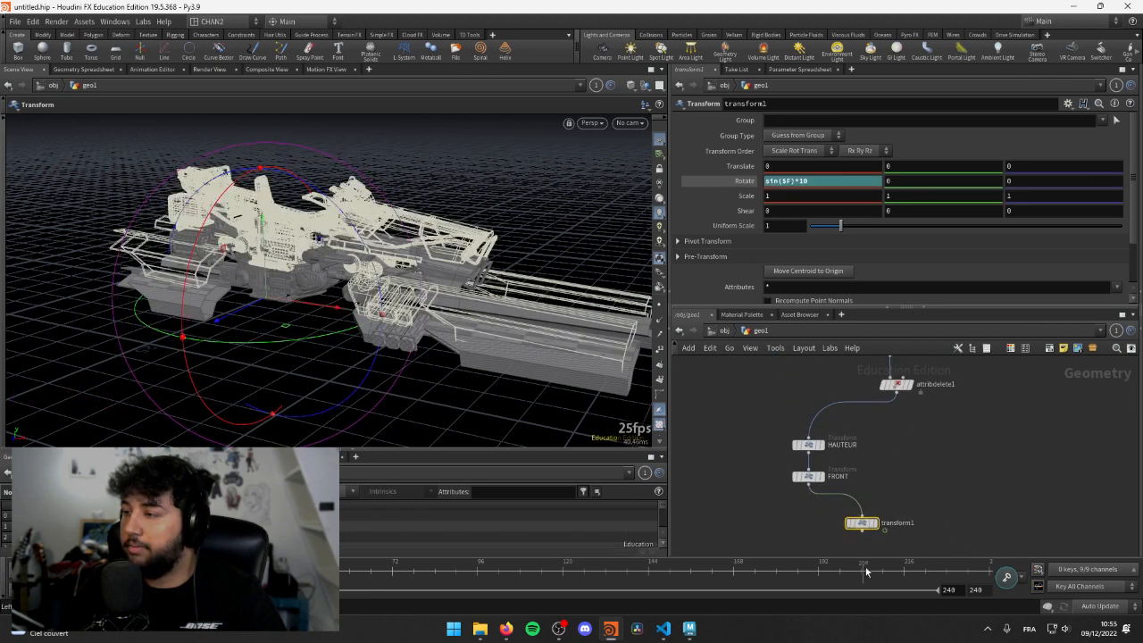
middle_click_drag(880, 523, 883, 442)
scroll(893, 483, "up", 2)
left_click_drag(410, 204, 340, 166, "alt")
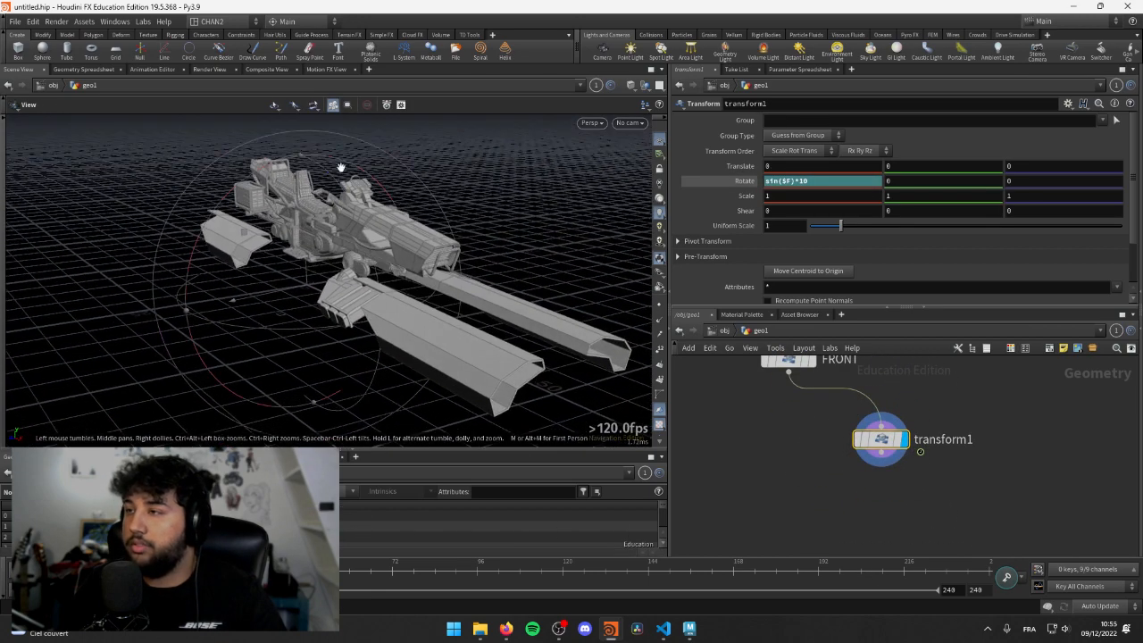
- Try sin($F)*100 as transform1's X rotation expression and view the vehicle from the front
left_click(815, 181)
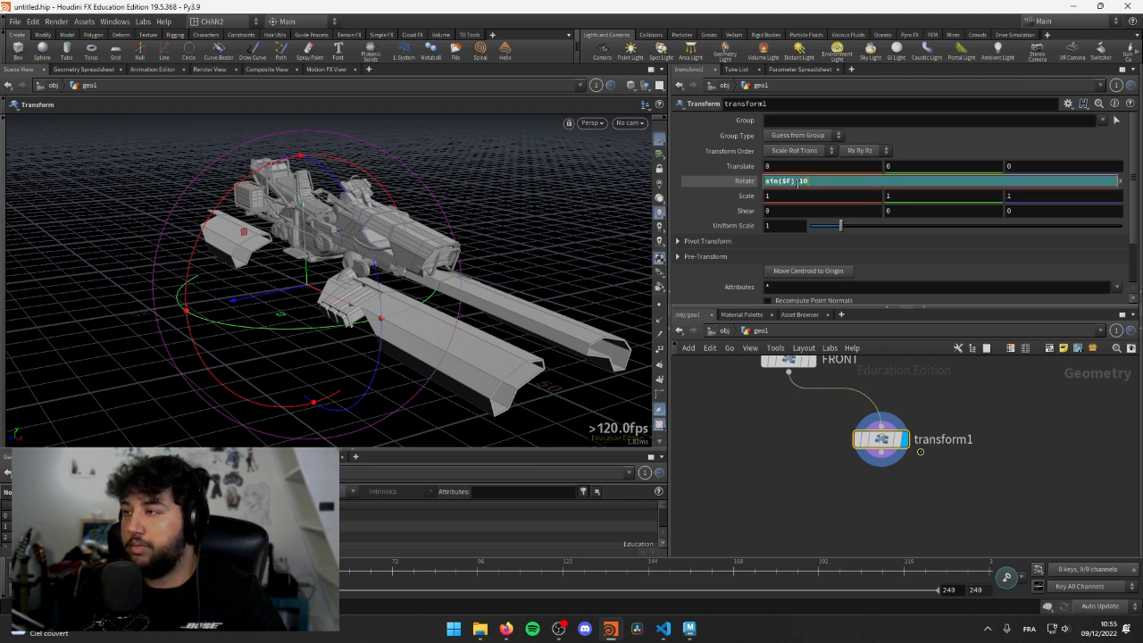
key("Return")
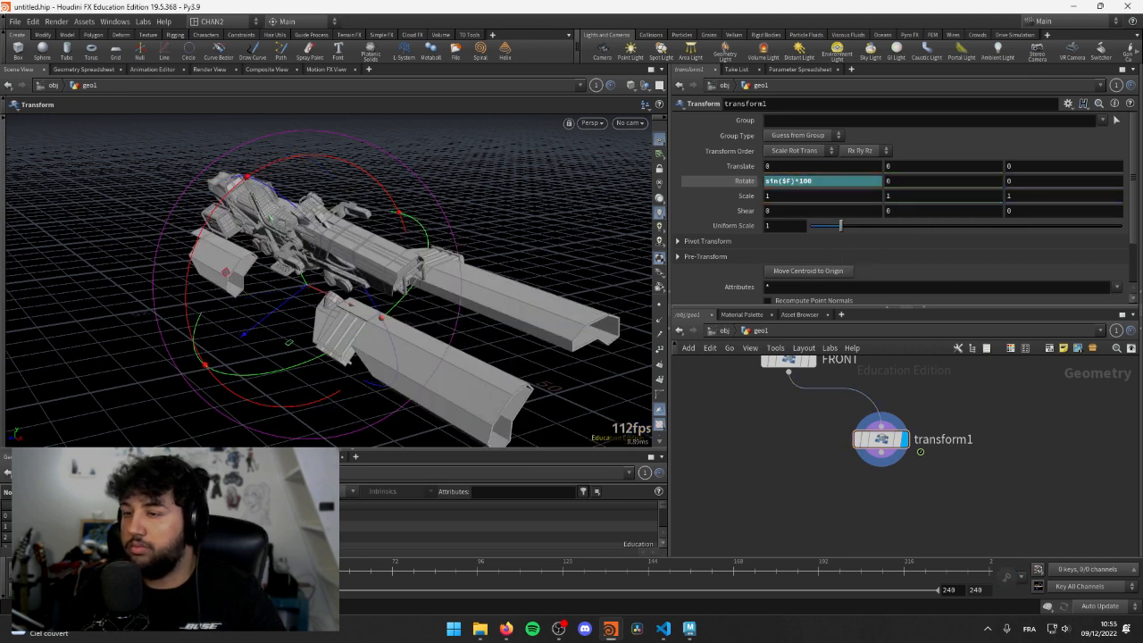
left_click_drag(420, 178, 351, 111, "alt")
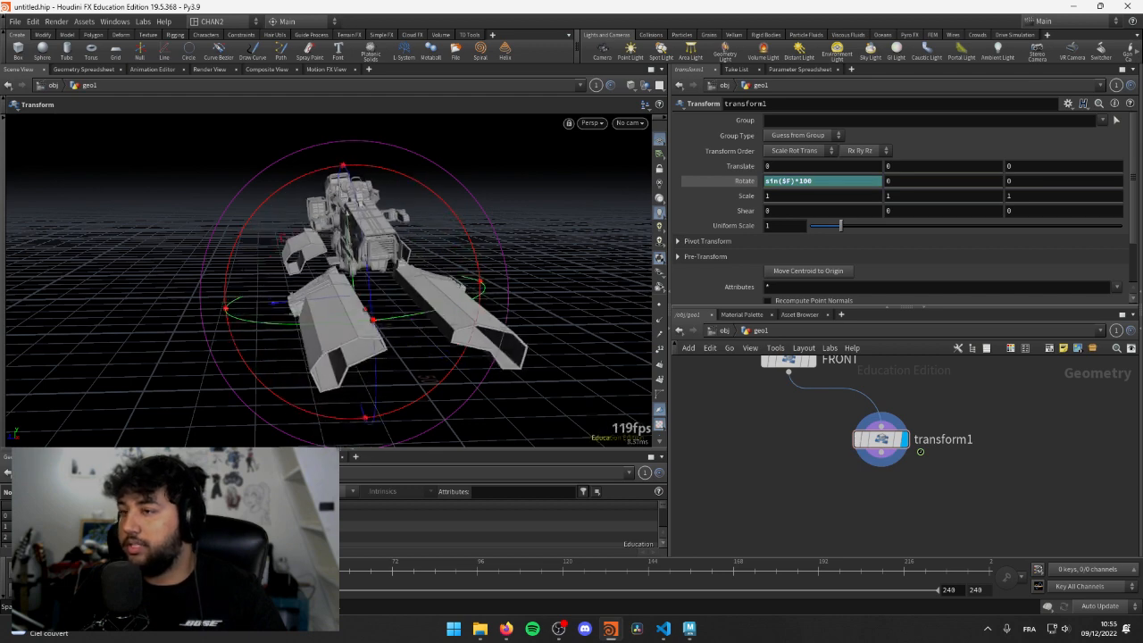
- Try a frame multiplier of 5 in transform1's X rotation, ending with the expression sin($F*100)*10
left_click(787, 180)
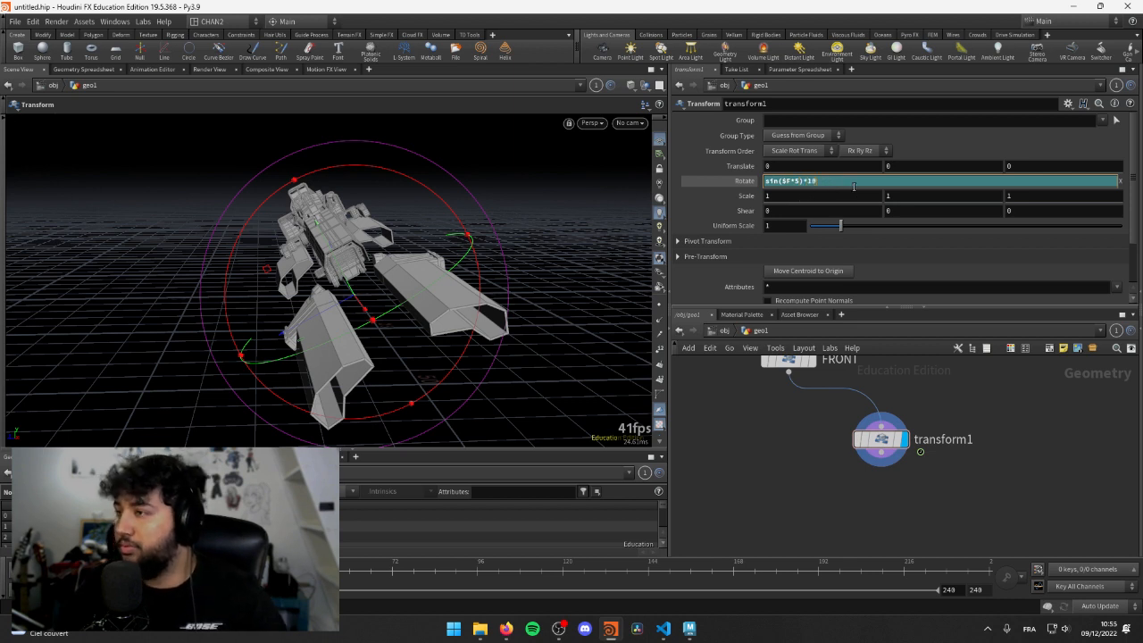
key("Return")
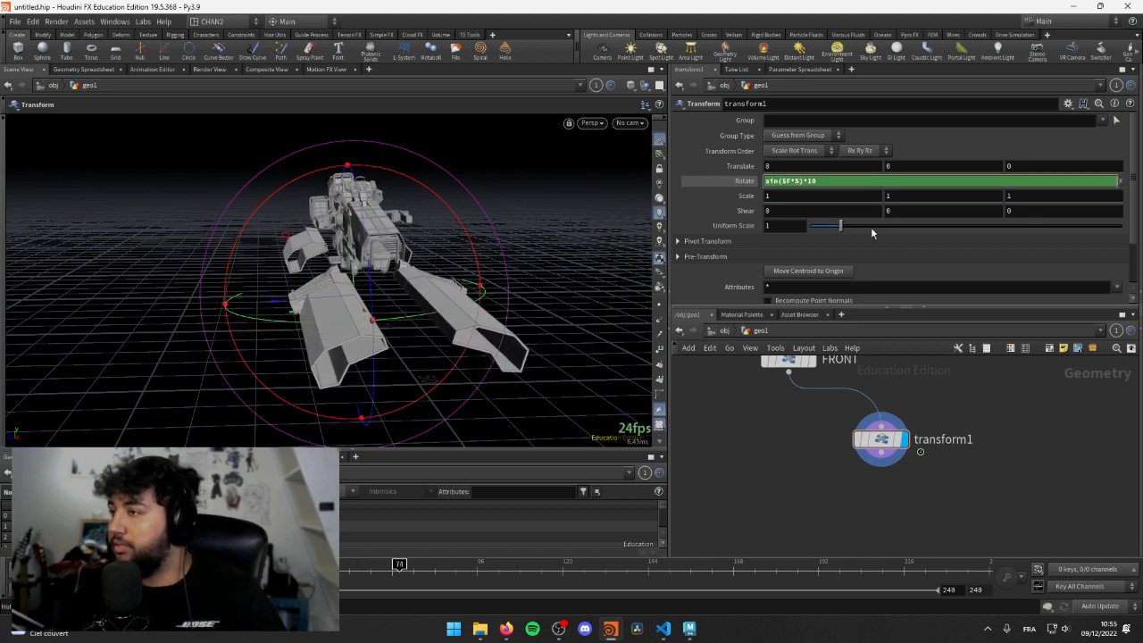
key("BackSpace")
type("10")
key("Return")
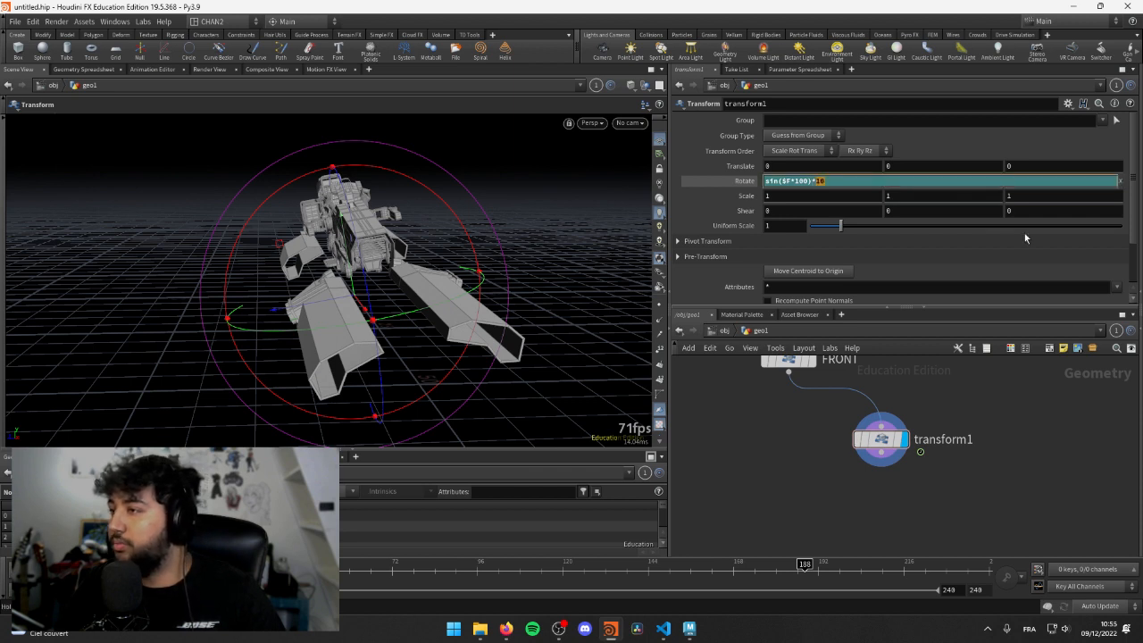
- Try sin($F*100)*2 as transform1's X rotation expression and preview the vibration from the side
type("2")
key("Return")
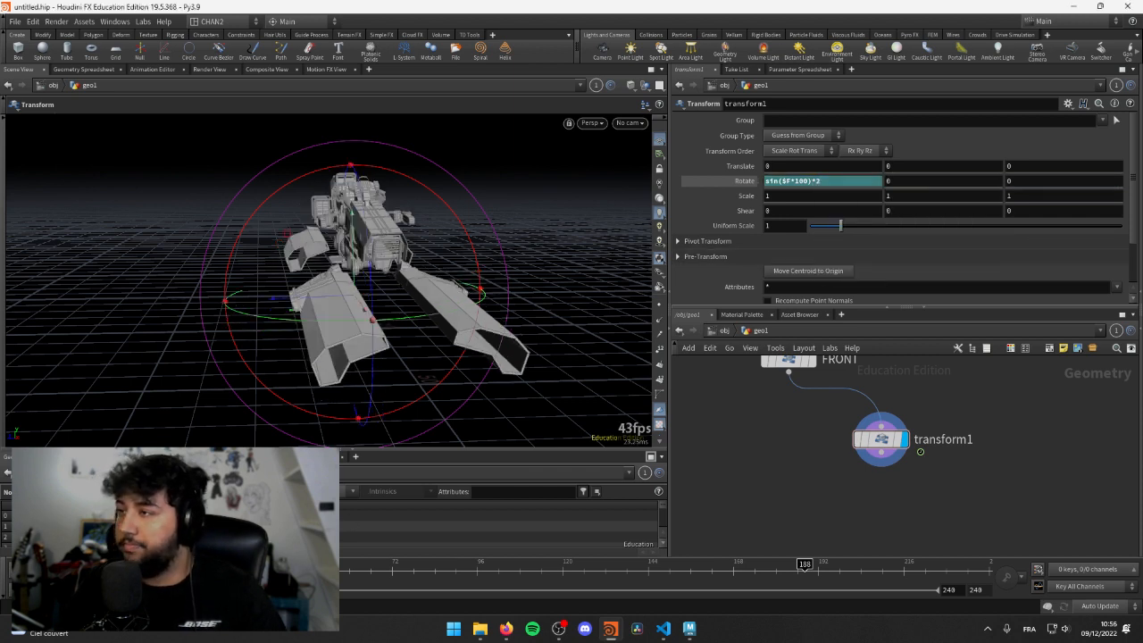
key("Up")
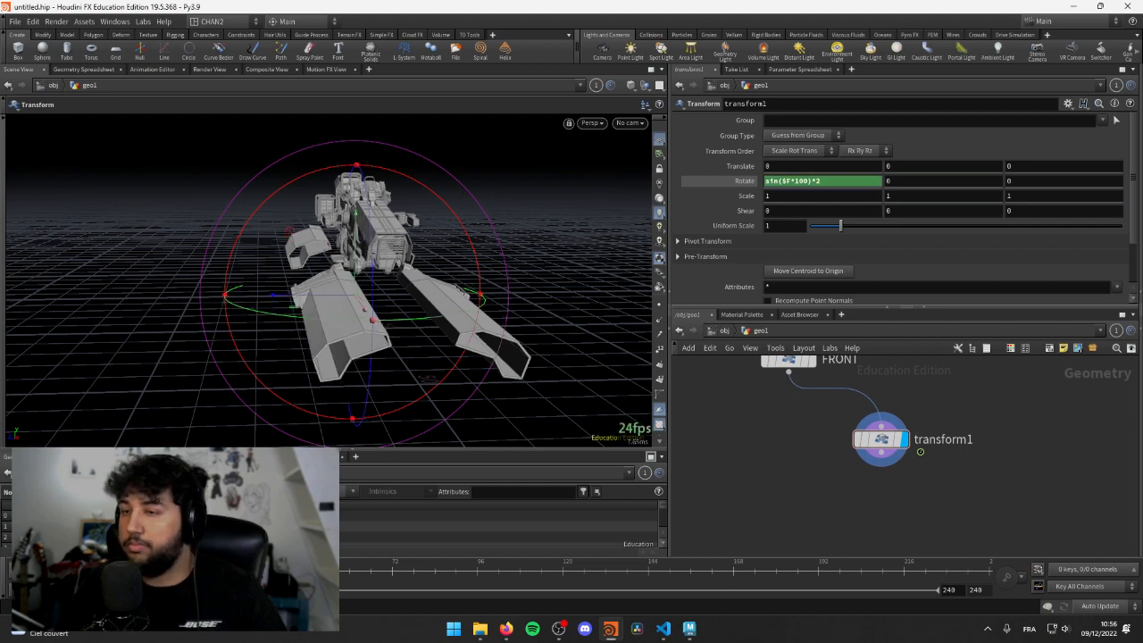
mouse_move(230, 187)
left_mouse_down("alt")
mouse_move(330, 214)
mouse_move(413, 218)
mouse_move(350, 247)
mouse_move(454, 235)
mouse_move(472, 263)
mouse_move(330, 260)
mouse_move(384, 263)
mouse_move(371, 273)
left_mouse_up("alt")
key("Return")
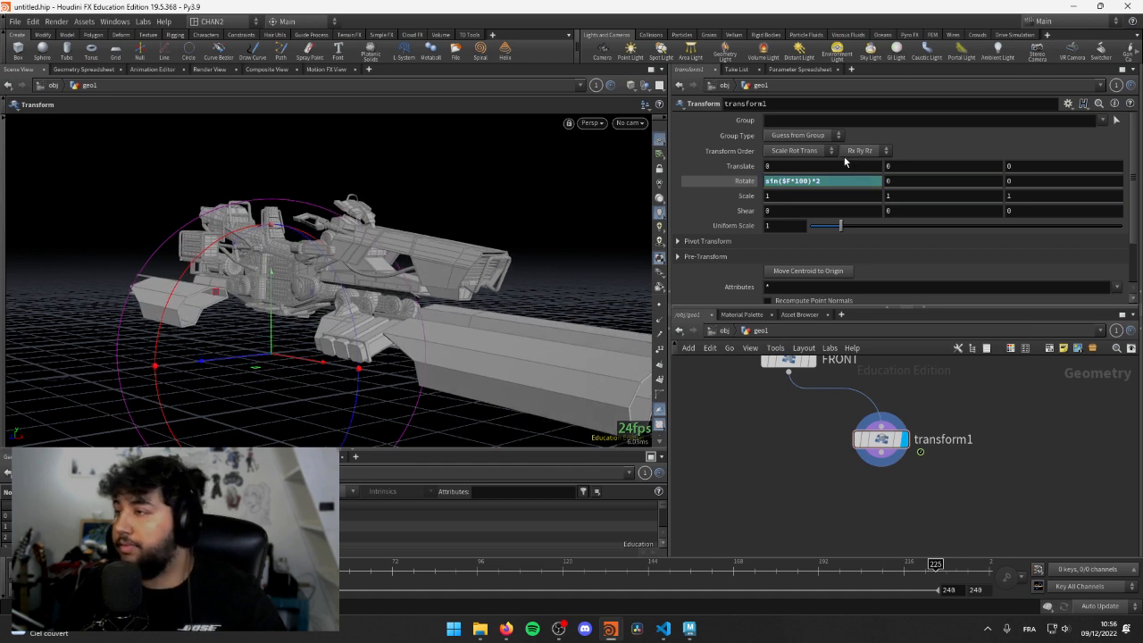
- Set transform1's X rotation expression to sin($F*100)*1 and preview the animated vehicle
left_click(802, 184)
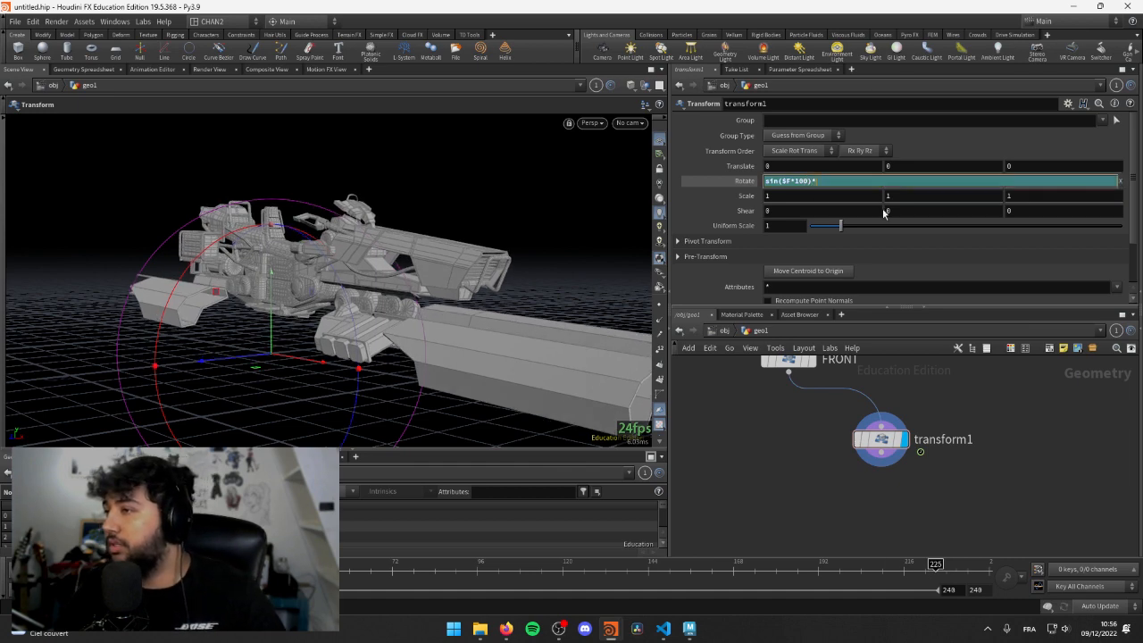
type("1")
key("Return")
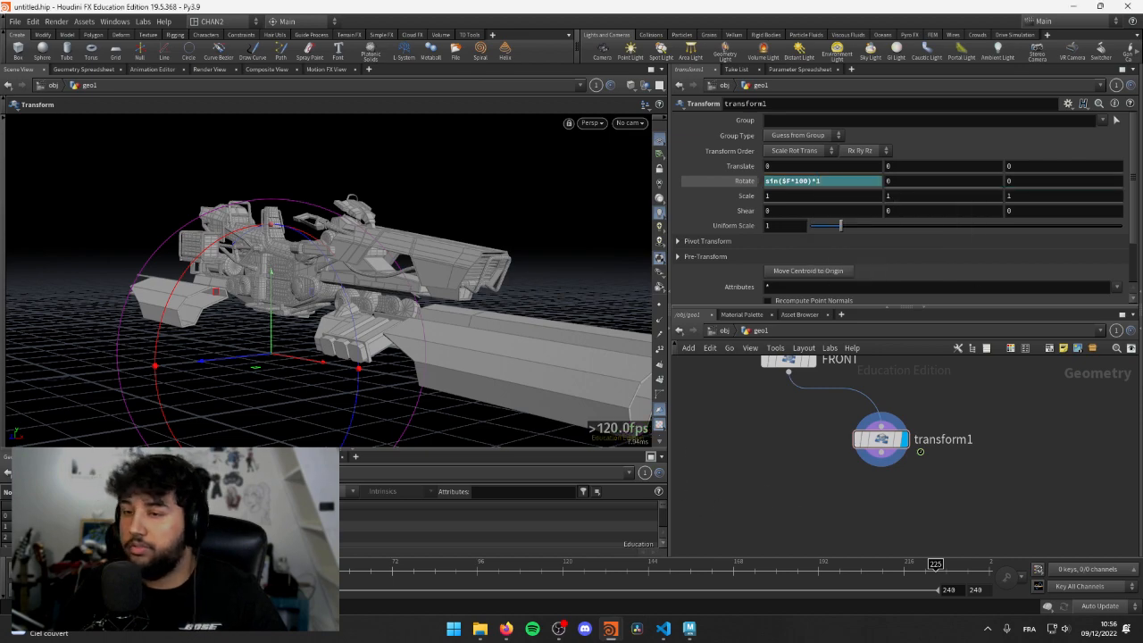
mouse_move(299, 256)
left_mouse_down("alt")
mouse_move(334, 264)
mouse_move(288, 267)
left_mouse_up("alt")
key("Return")
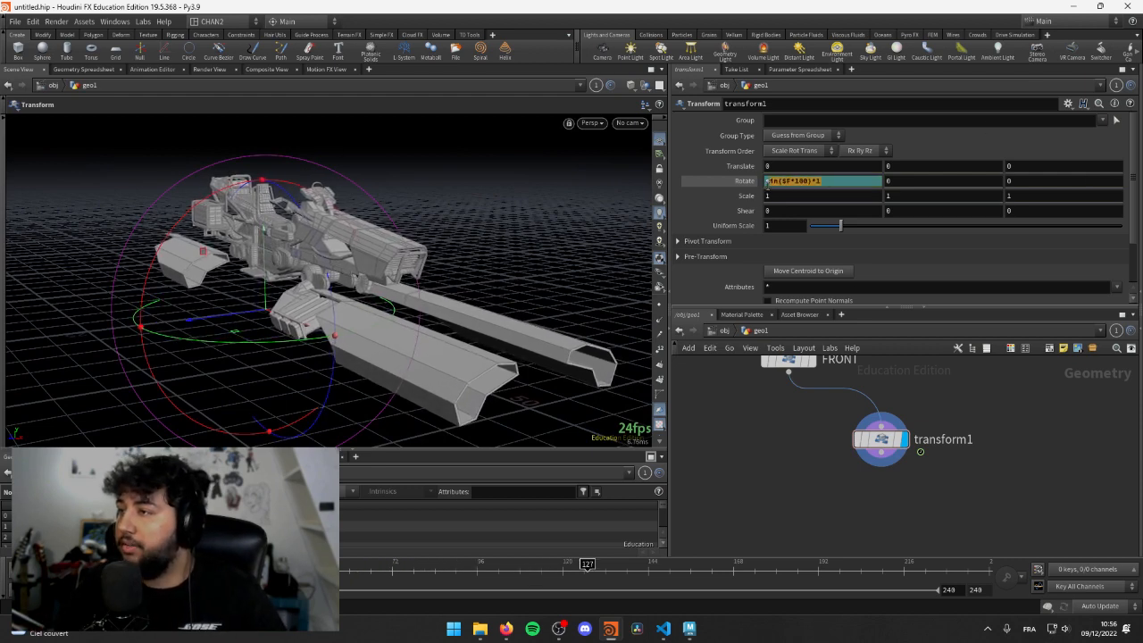
- Copy the X rotation expression sin($F*100)*1 into transform1's Z rotation
left_click(766, 182)
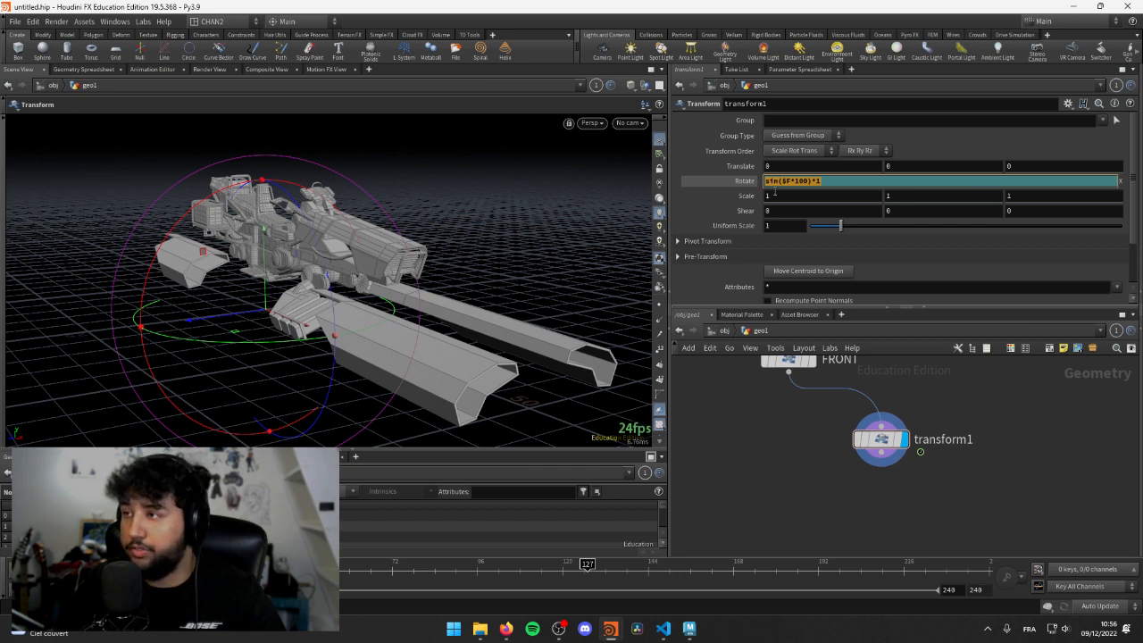
left_click(741, 183)
type("sin($F*100)*1")
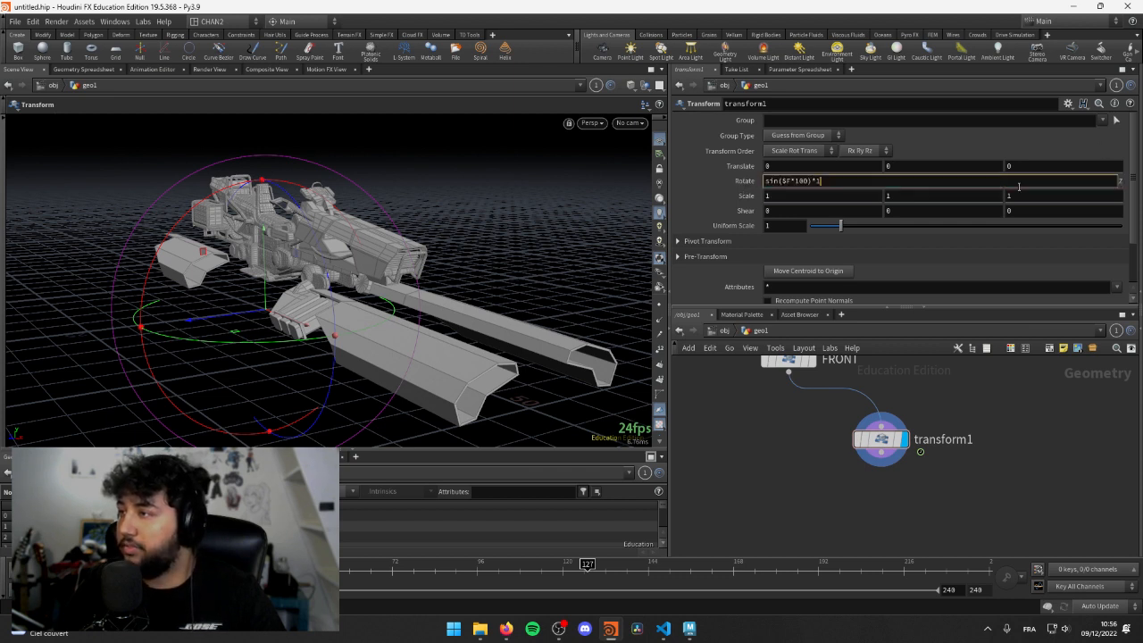
left_click(740, 181)
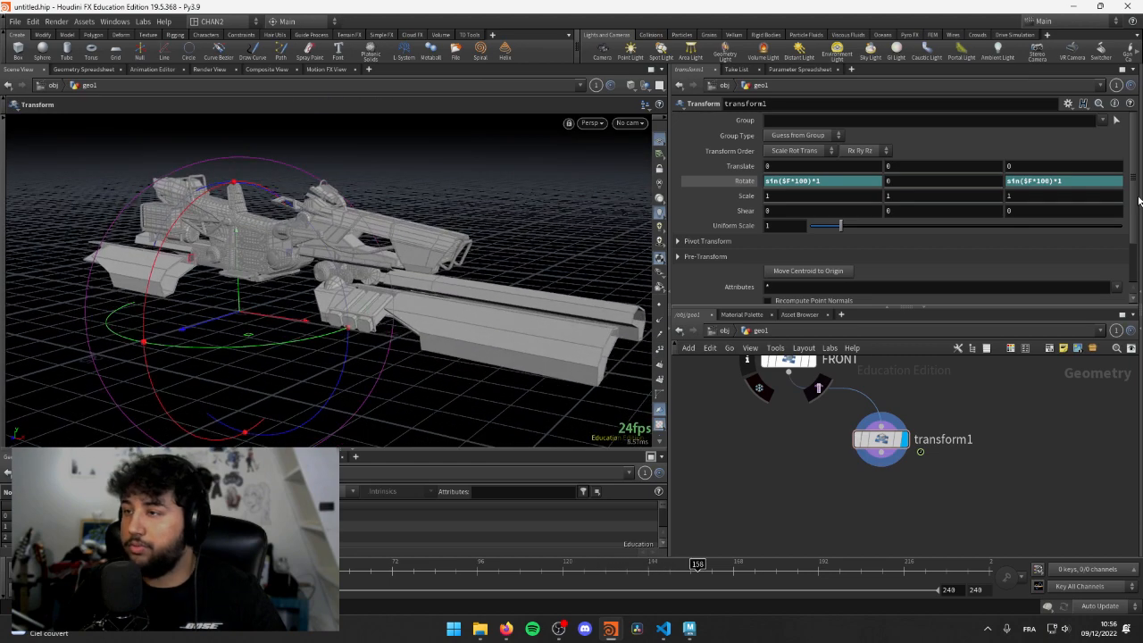
- Try sin($F*100)*0.5 as transform1's Z rotation expression and check the motion from several angles
left_click(1055, 183)
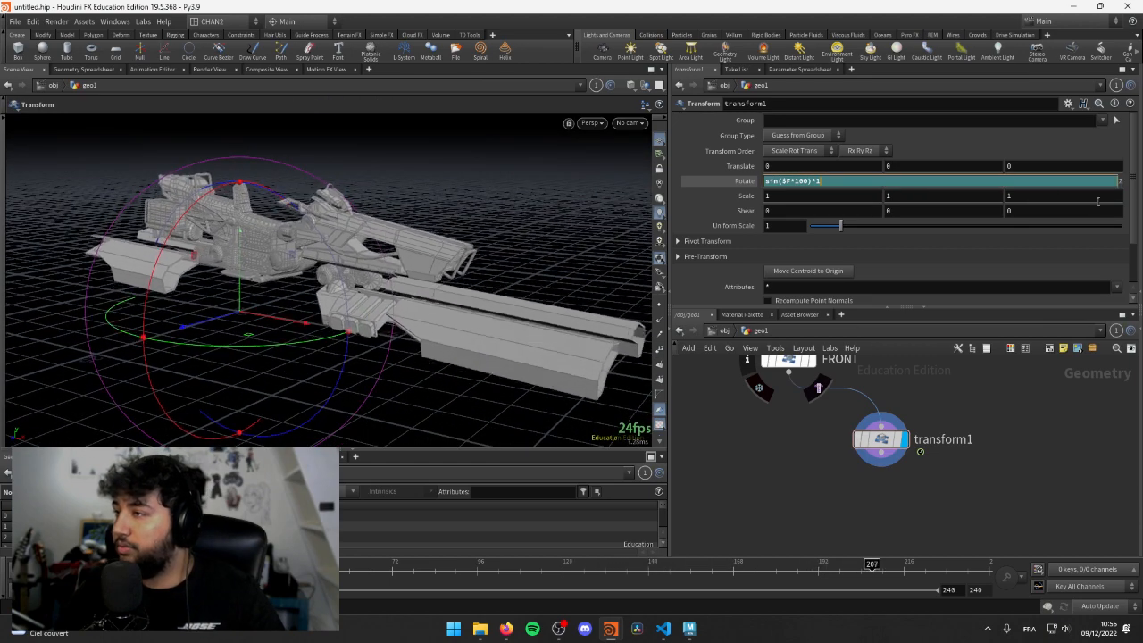
key("BackSpace")
type("00)*0.5")
key("Return")
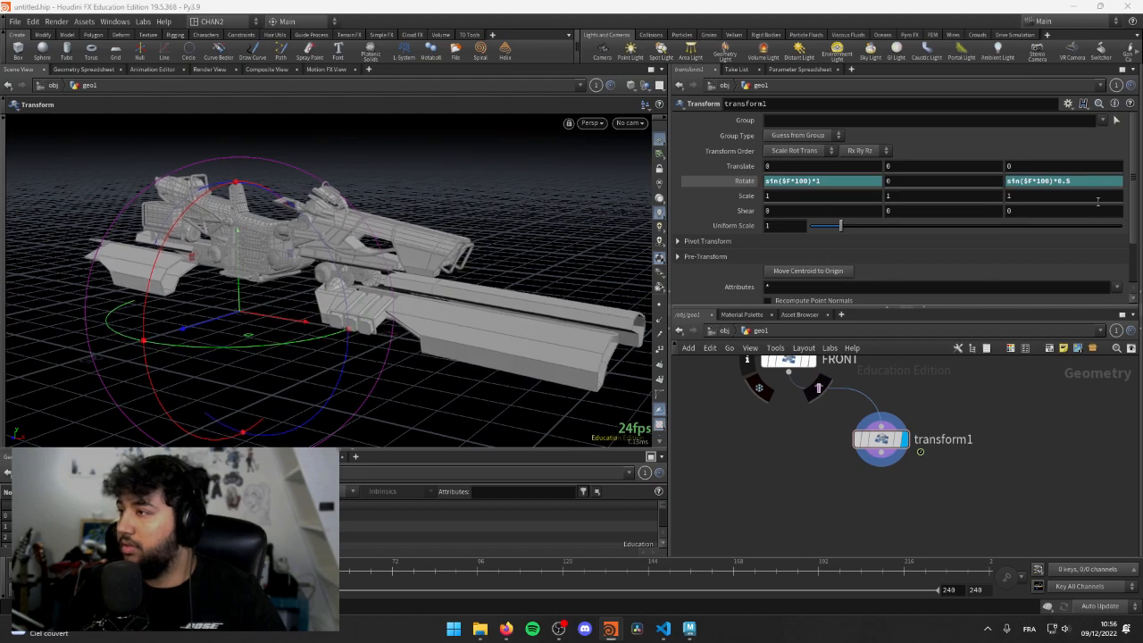
key("Escape")
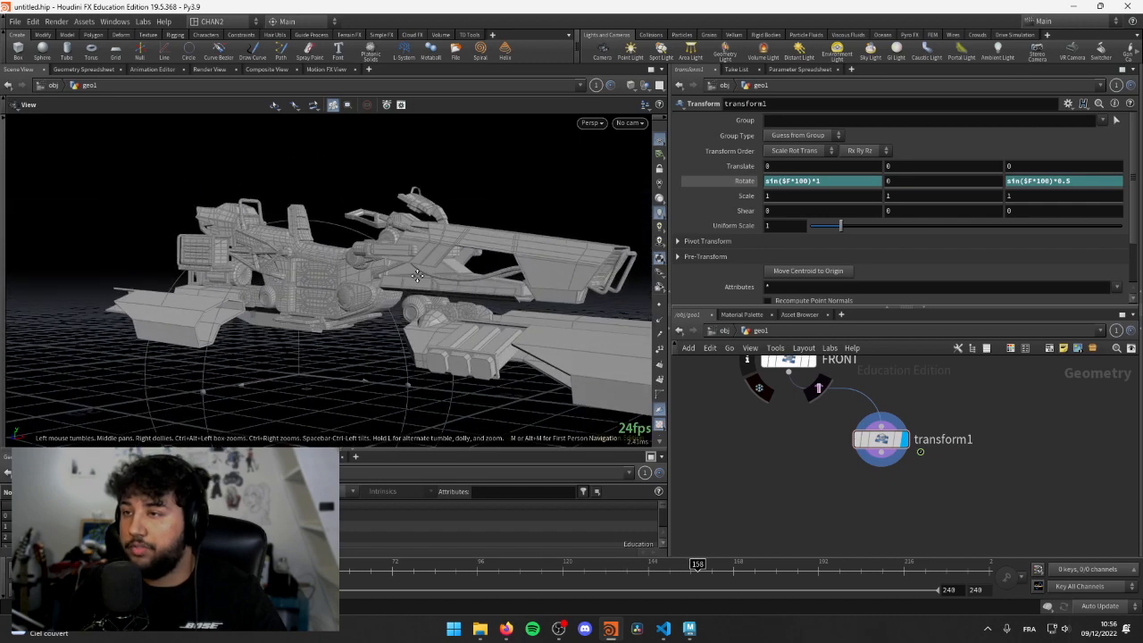
left_click_drag(369, 264, 297, 268)
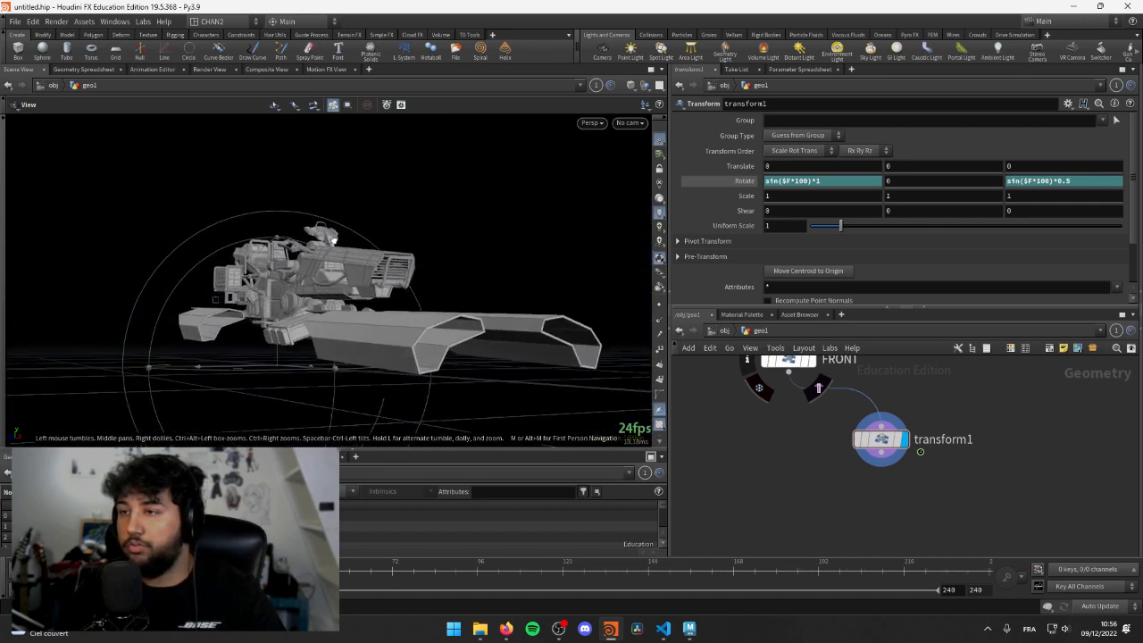
- Set transform1's Z rotation expression to sin($F*100)*0.2 and review the motion from the side
key("t")
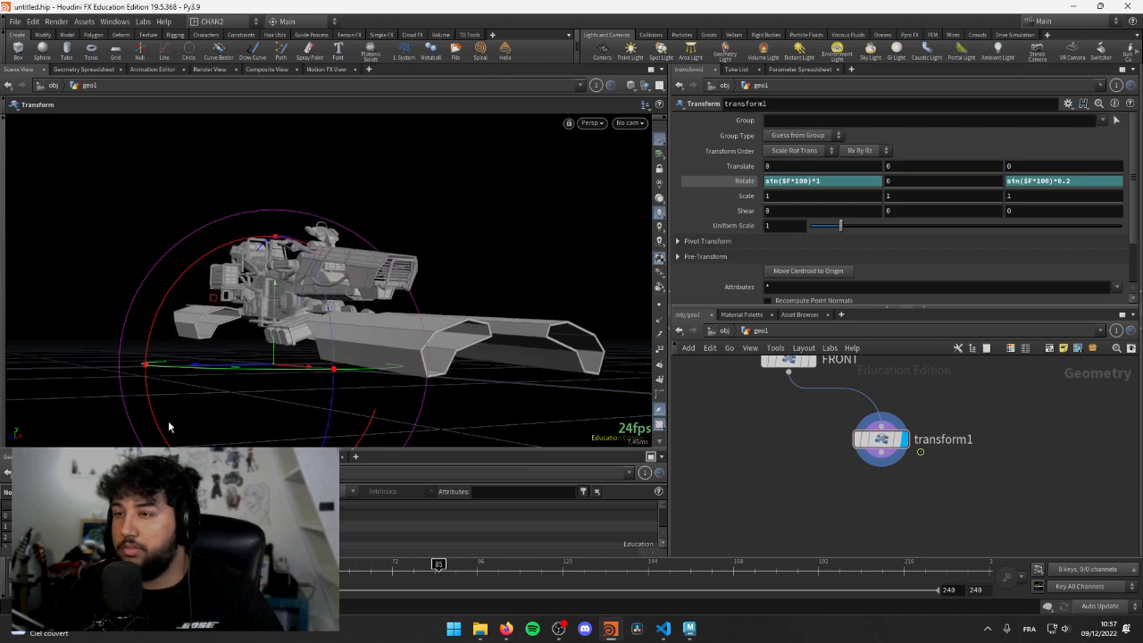
key("Escape")
left_click_drag(168, 429, 396, 312)
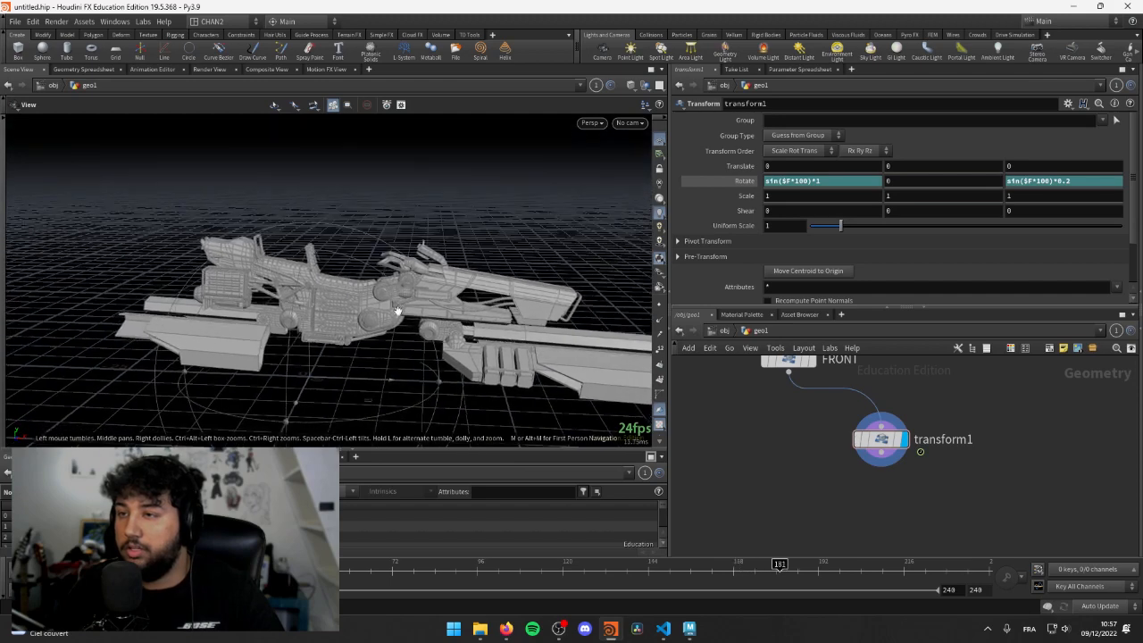
- Clear the Point Attributes pattern of the attribdelete1 node
scroll(810, 432, "down", 3)
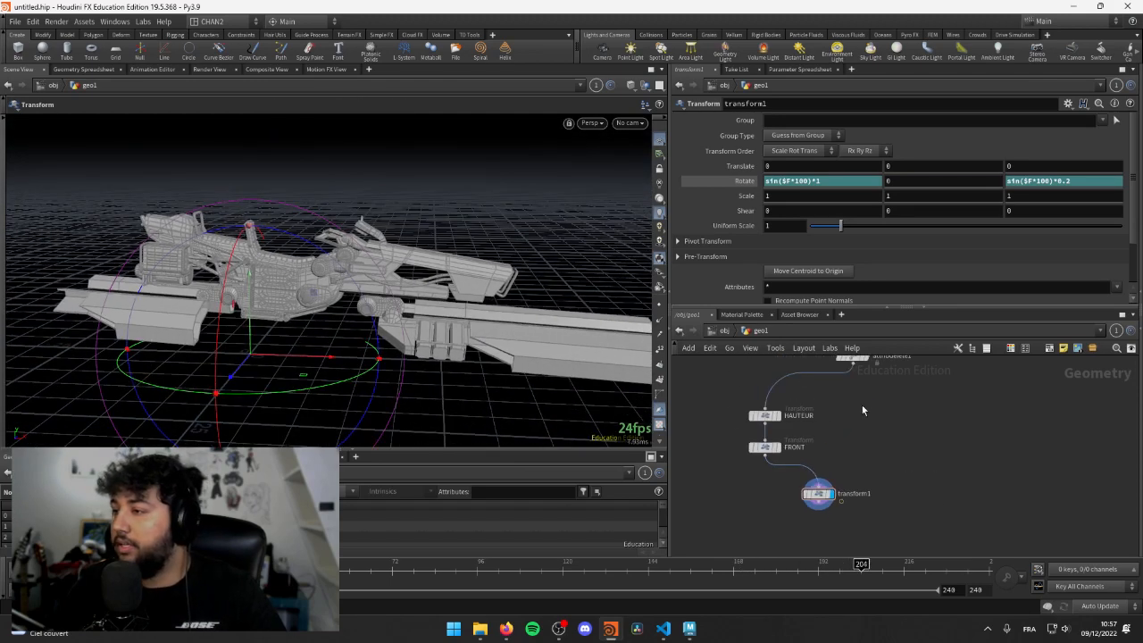
middle_click_drag(862, 405, 791, 486)
left_click_drag(862, 487, 863, 488)
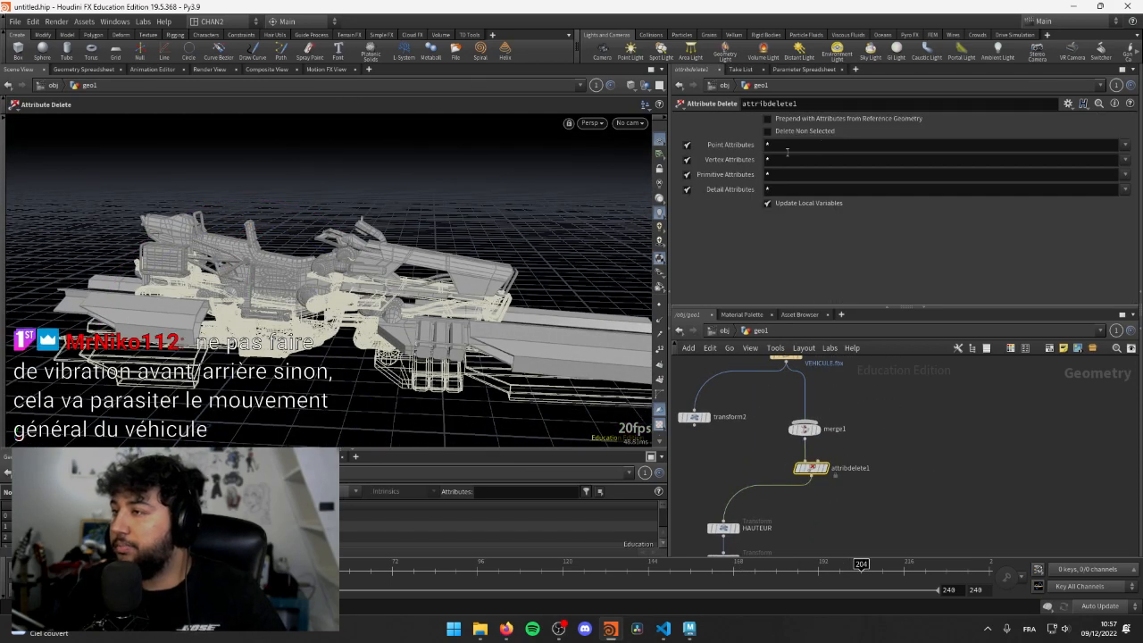
left_click(1000, 478)
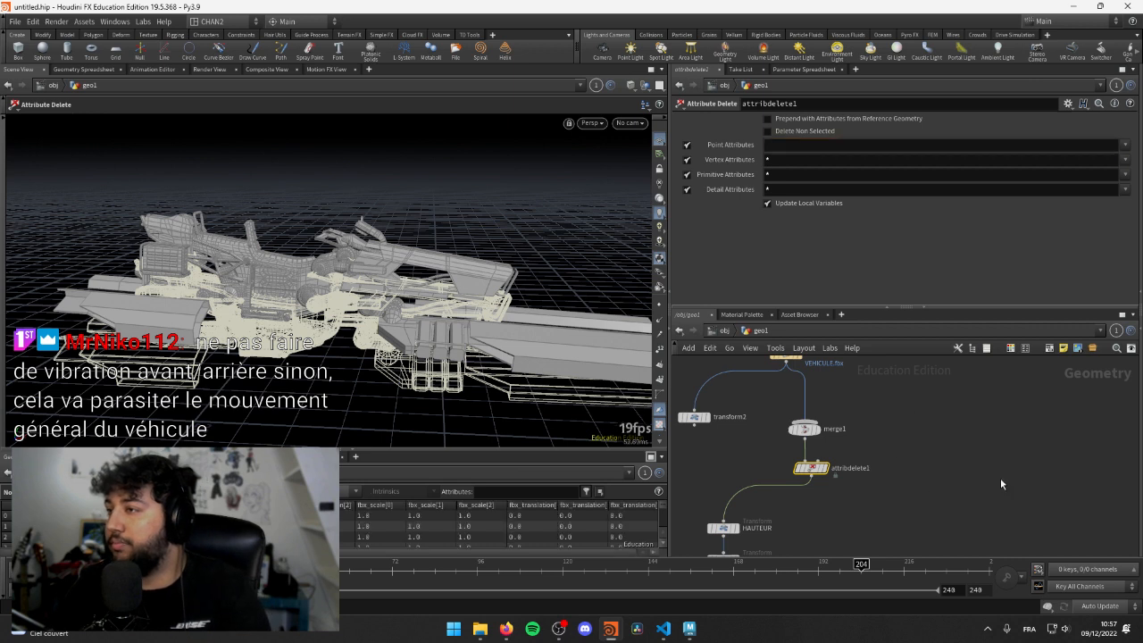
- Move the transform2 node from beside merge1 down to the end of the chain near transform1
middle_click_drag(891, 473, 899, 518)
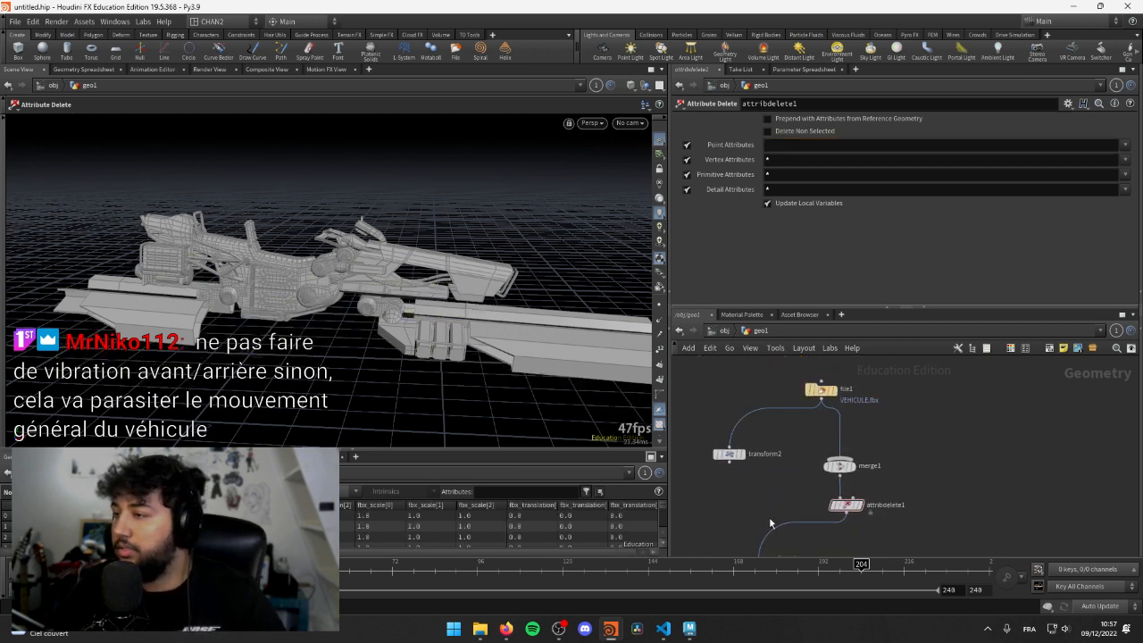
scroll(771, 524, "down", 4)
middle_click_drag(752, 512, 742, 441)
scroll(743, 420, "up", 1)
left_click(743, 424)
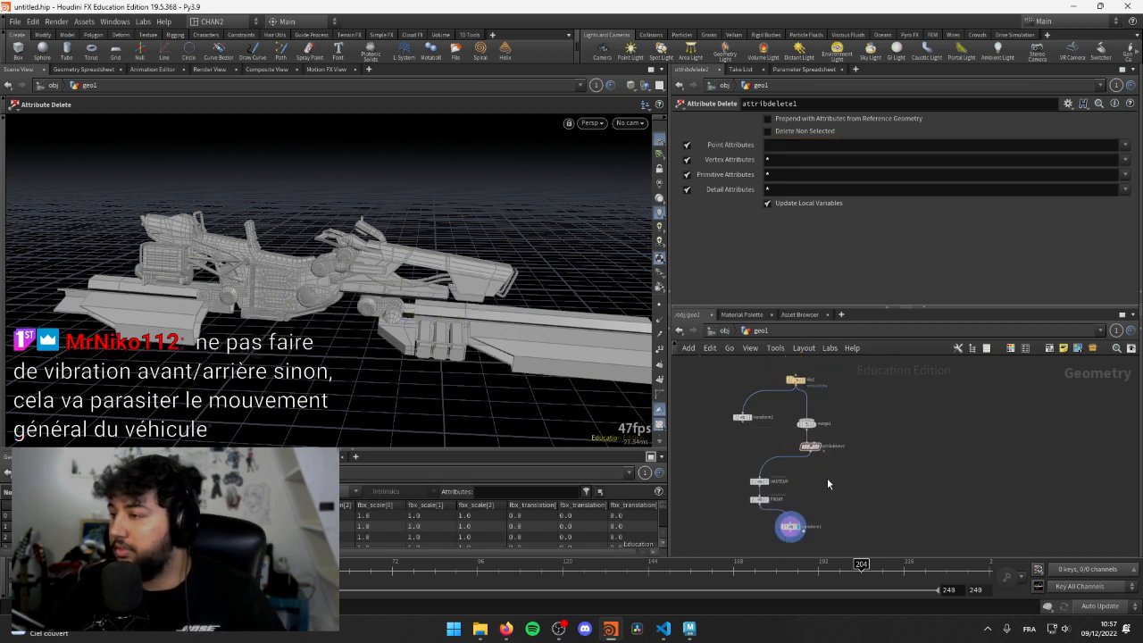
left_click_drag(740, 420, 900, 544)
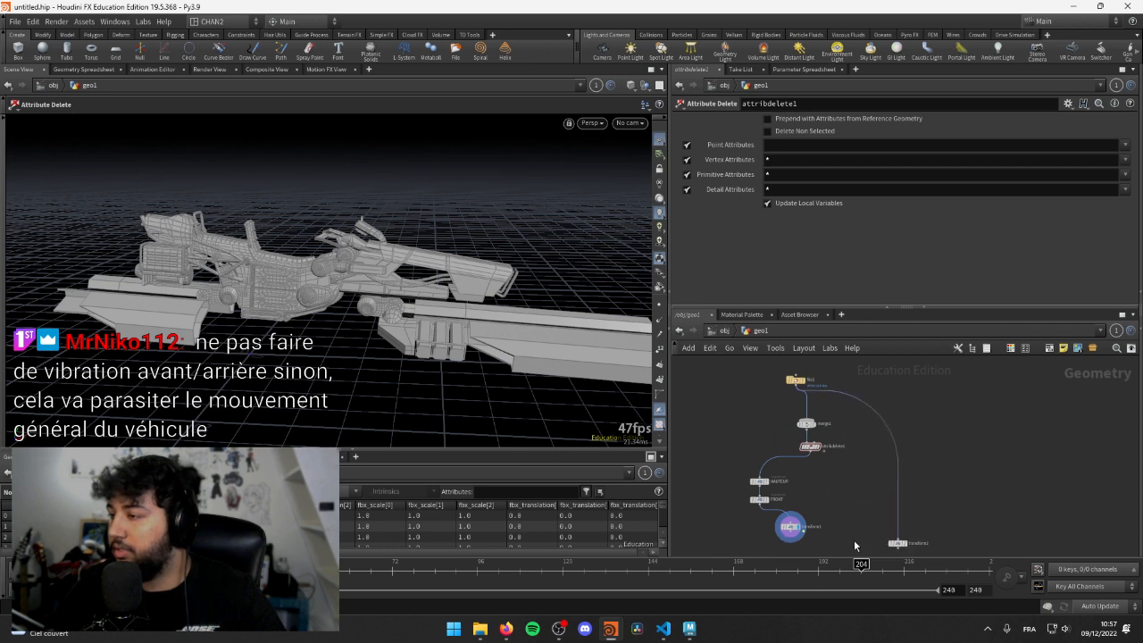
middle_click_drag(847, 546, 828, 475)
scroll(828, 476, "up", 4)
left_click_drag(971, 459, 886, 502)
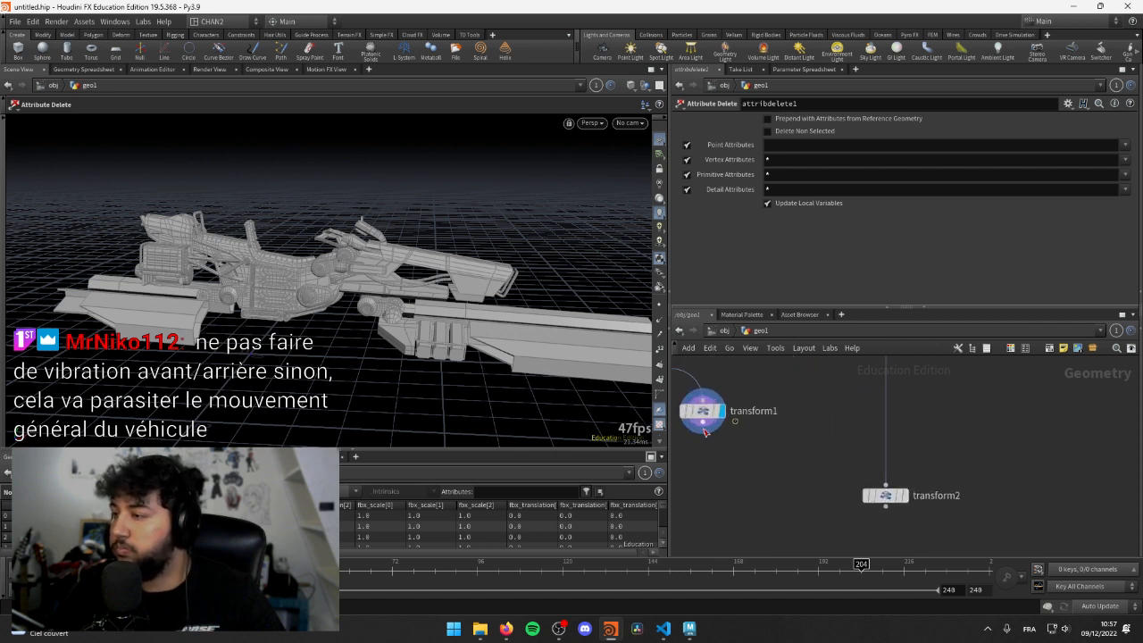
- Connect transform1's output to transform2 and place transform2 beneath it
left_click(704, 433)
left_click(908, 502)
left_click_drag(896, 500, 777, 497)
- In attribdelete1, set Point Attributes back to * and clear the Primitive Attributes pattern
middle_click_drag(819, 436, 865, 491)
scroll(865, 491, "down", 3)
middle_click_drag(865, 415, 831, 466)
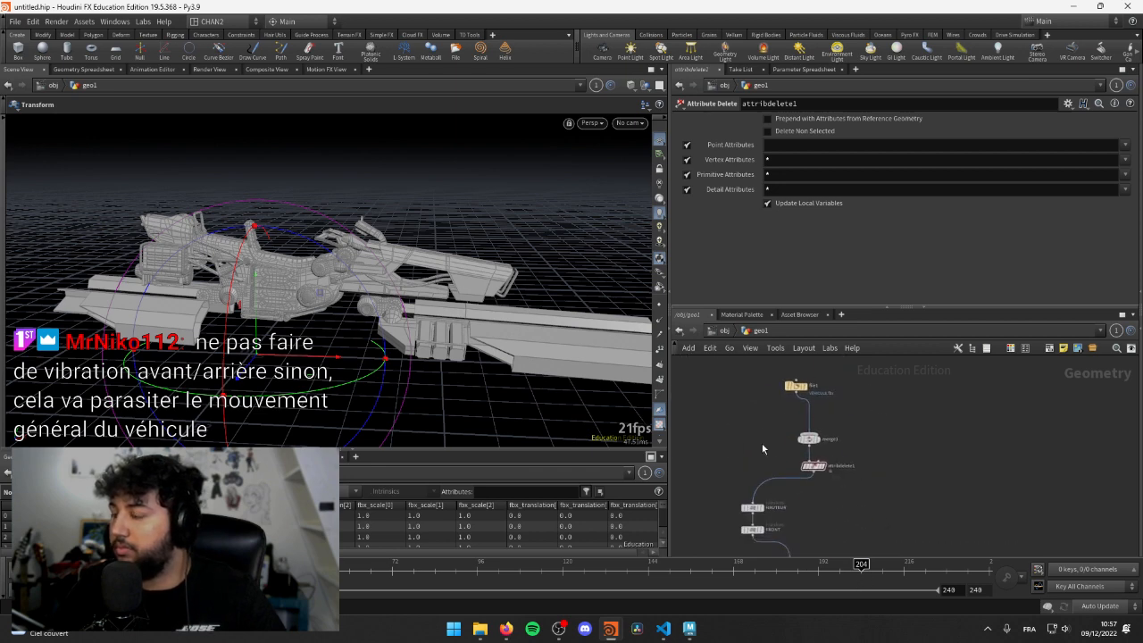
scroll(773, 455, "up", 4)
left_click(853, 471)
left_click(797, 144)
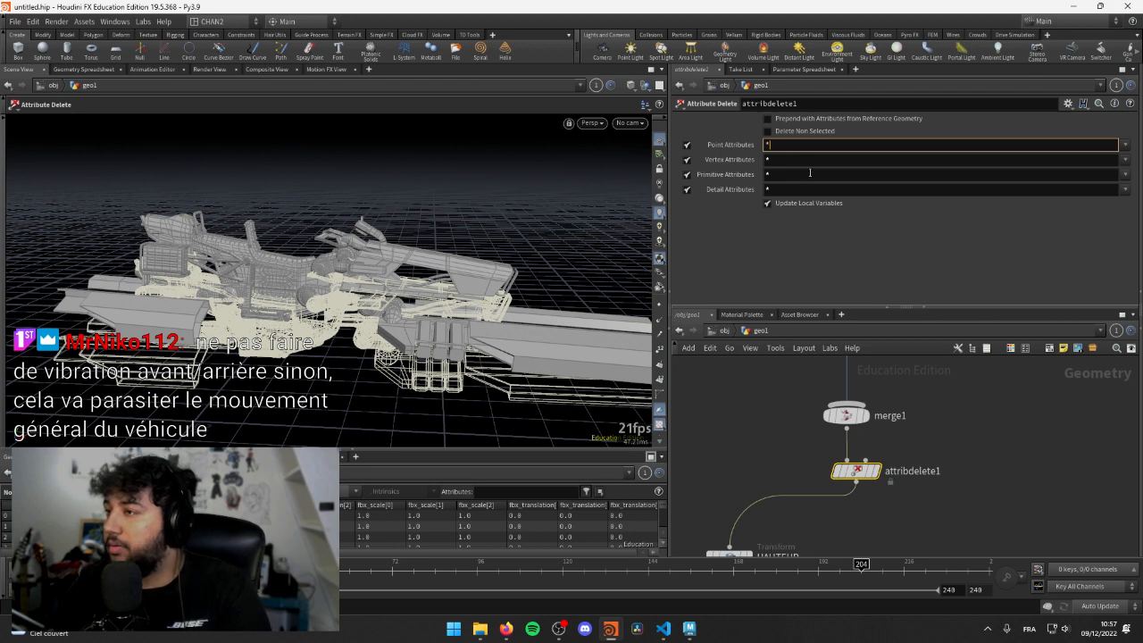
left_click_drag(786, 174, 750, 204)
key("BackSpace")
left_click(765, 380)
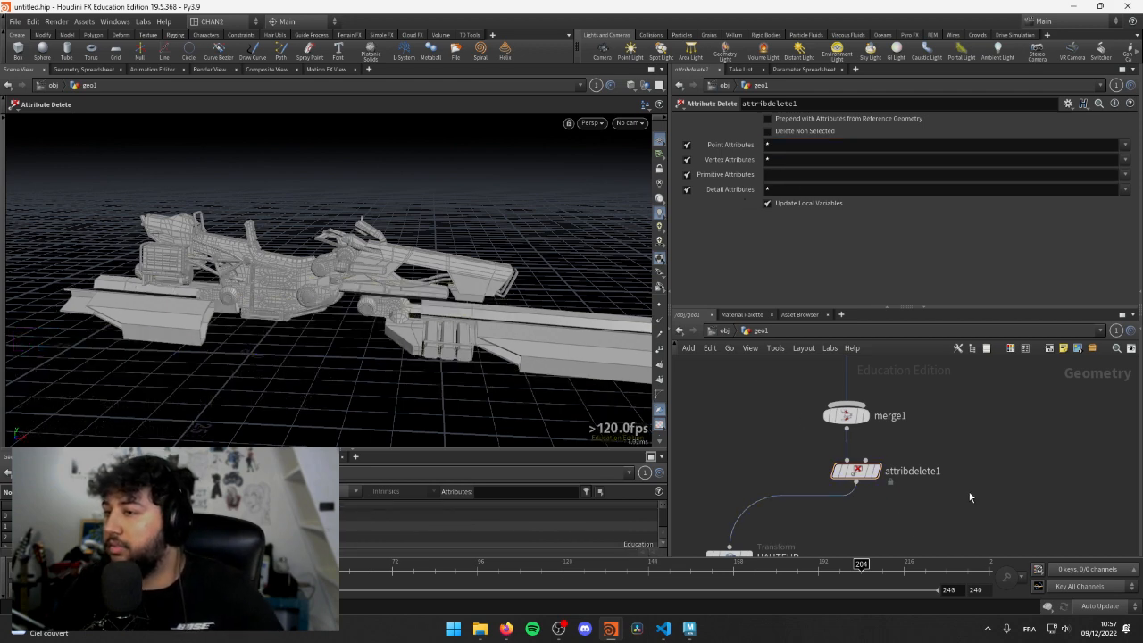
- Select transform2, try shifting the wings along X, and undo the move
middle_click_drag(969, 493, 932, 343)
middle_click_drag(875, 476, 778, 475)
left_click(860, 418)
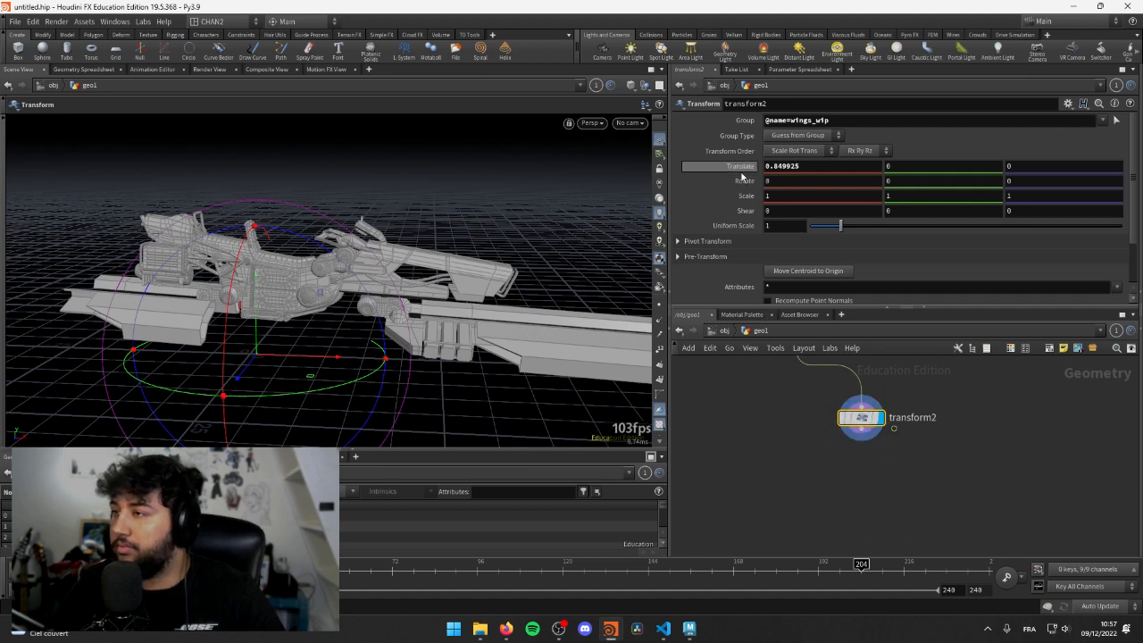
mouse_move(324, 357)
left_mouse_down()
mouse_move(278, 354)
mouse_move(334, 354)
left_mouse_up()
key("ctrl+z")
left_click_drag(402, 268, 362, 277, "alt")
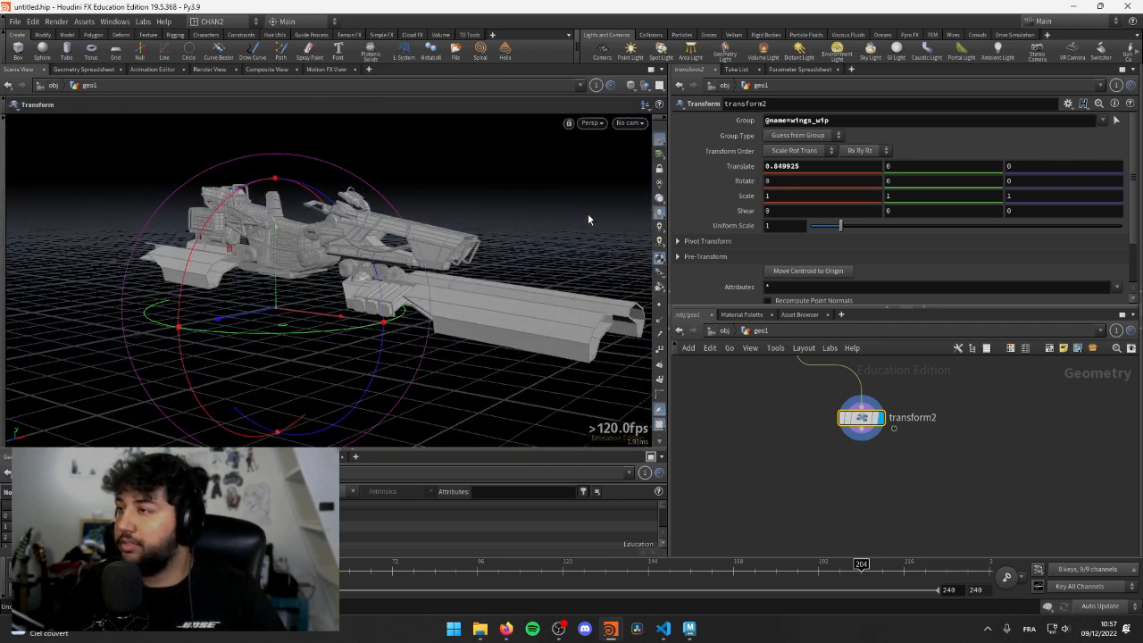
- Copy transform1's Rotate X expression sin($F*100)*1 into the Translate X of transform2
key("Up")
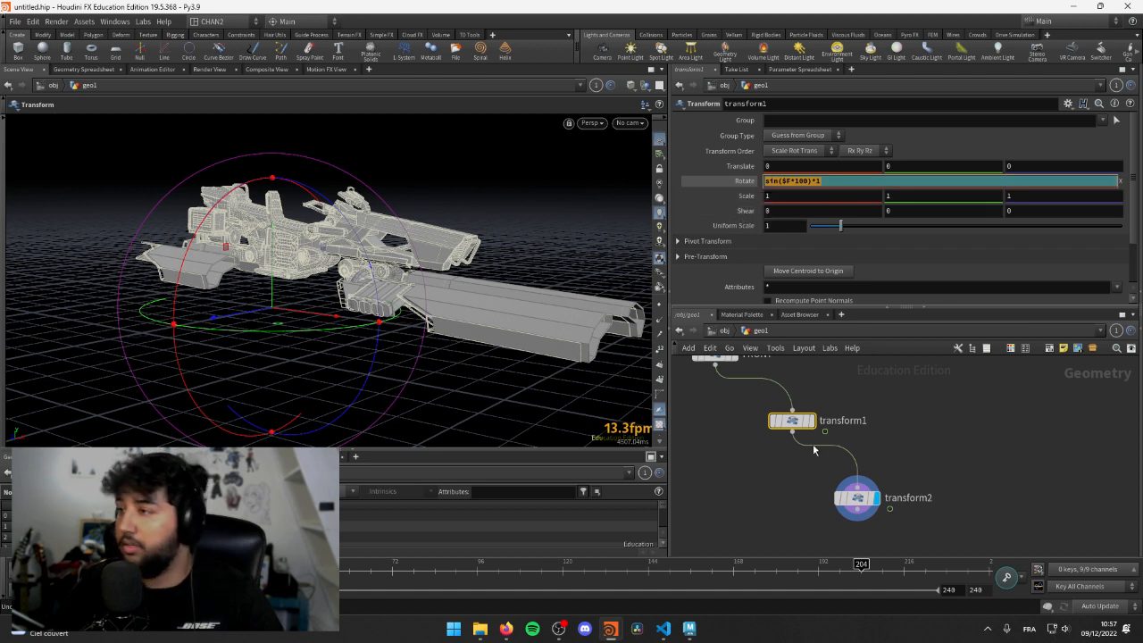
left_click_drag(801, 488, 911, 537)
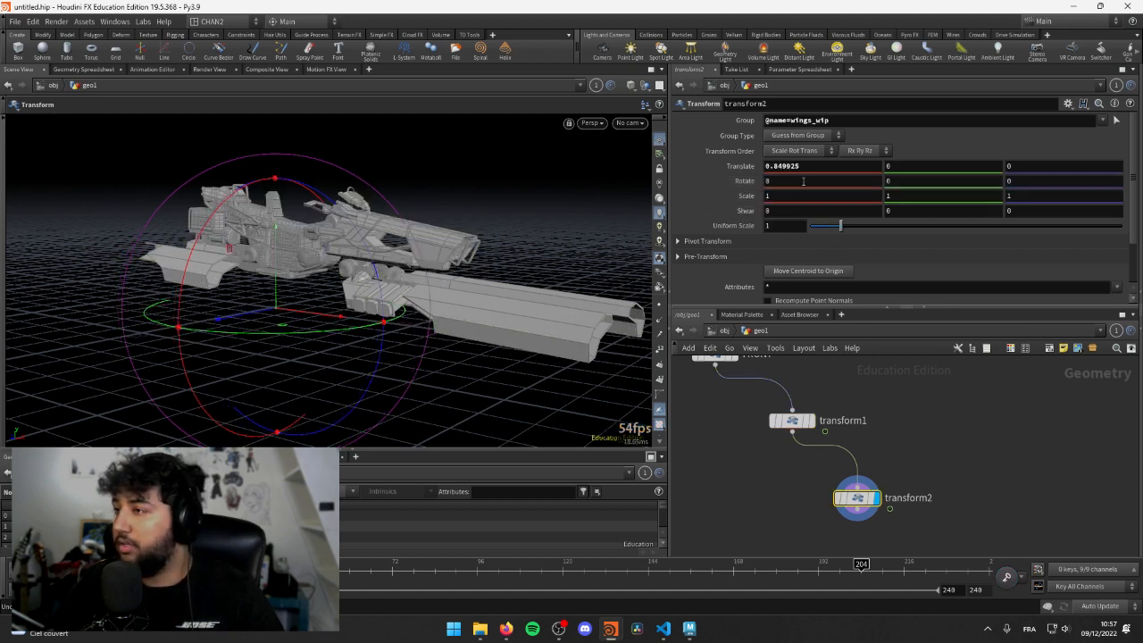
left_click(728, 168)
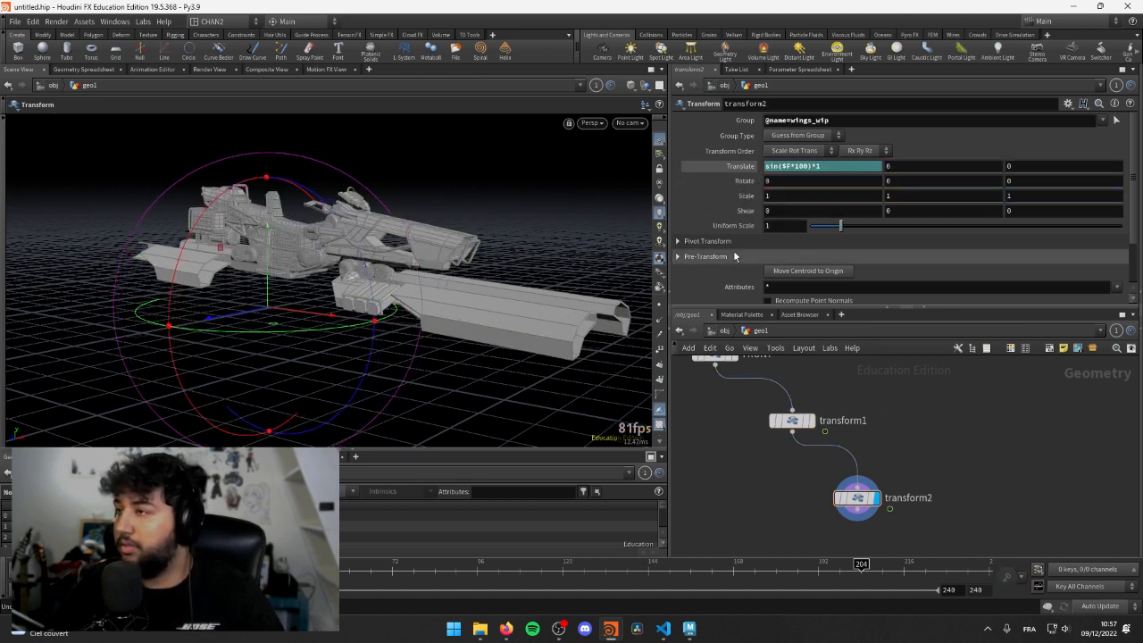
left_click(793, 419)
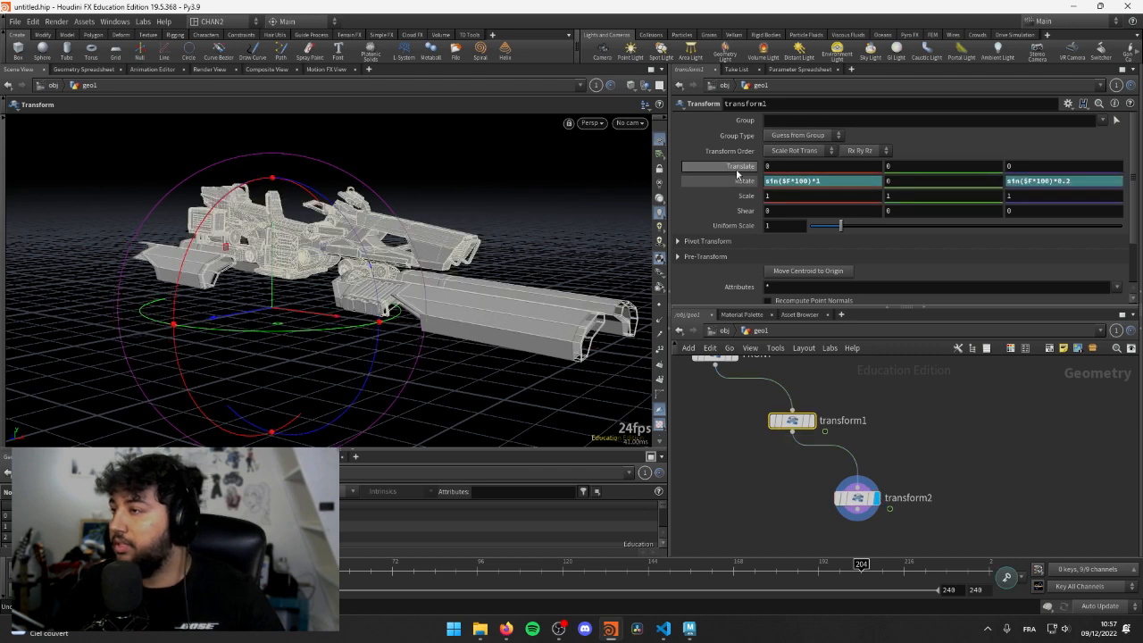
left_click(1103, 122)
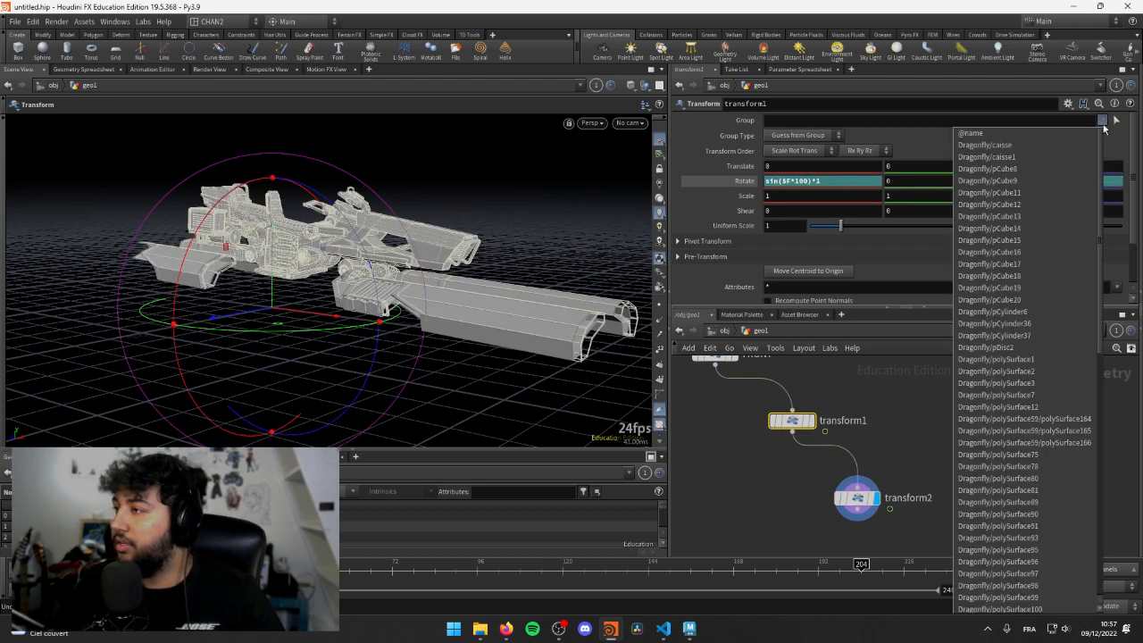
scroll(1027, 501, "down", 3)
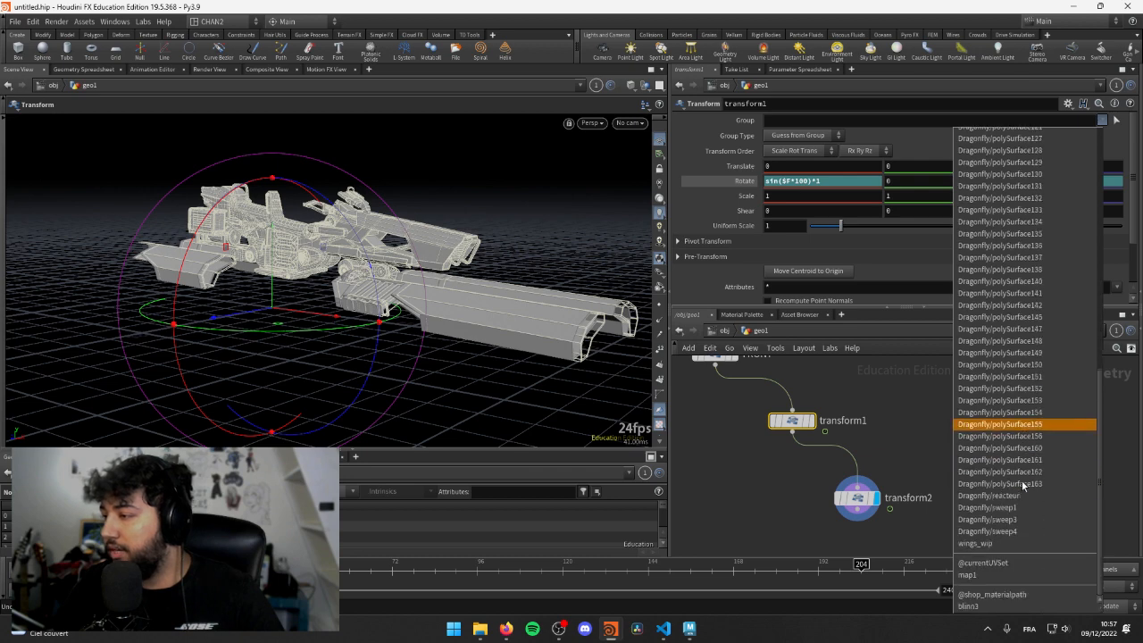
left_click(1008, 533)
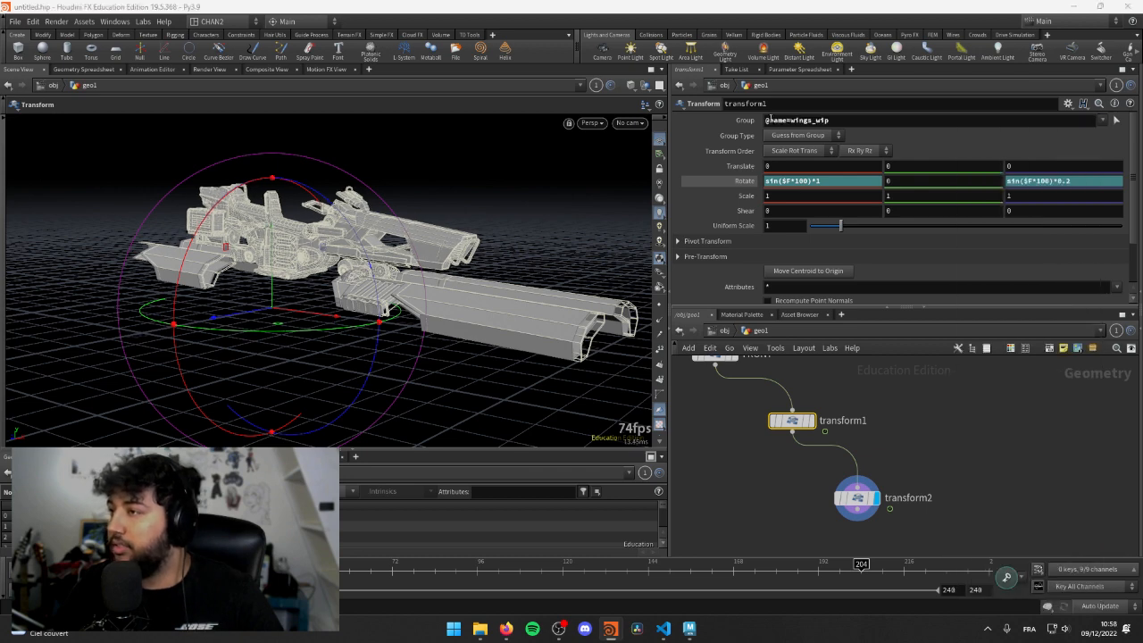
left_click(766, 122)
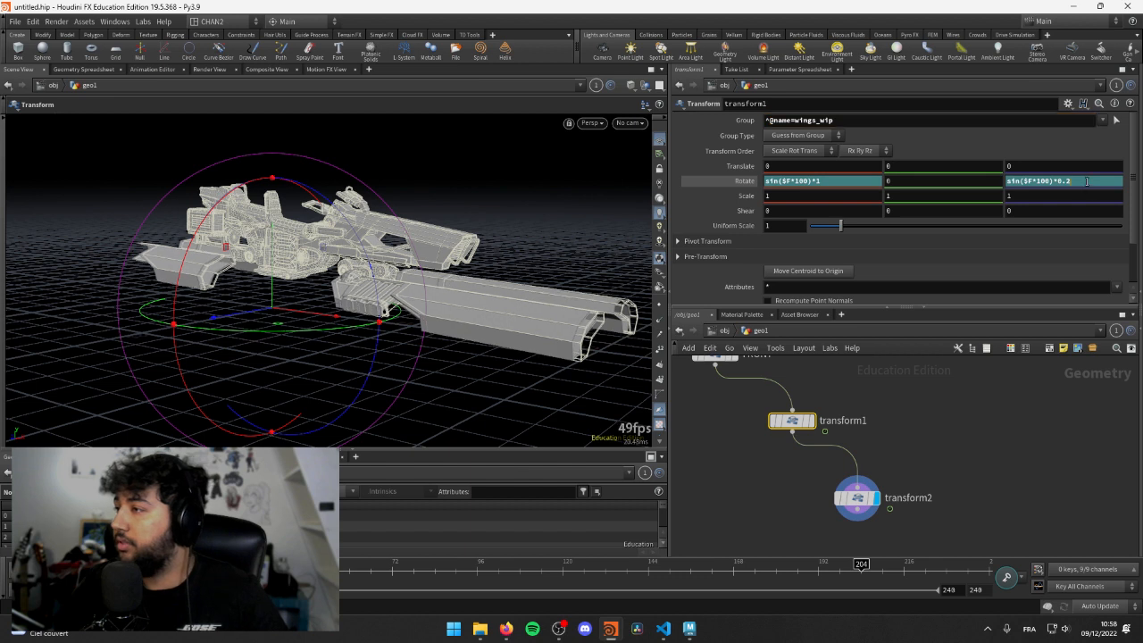
- Remove the Rotate Z expression from transform1 and delete its channel so that Rotate Z is 0
left_click(1007, 181)
key("BackSpace")
key("BackSpace")
key("BackSpace")
type("1")
key("Return")
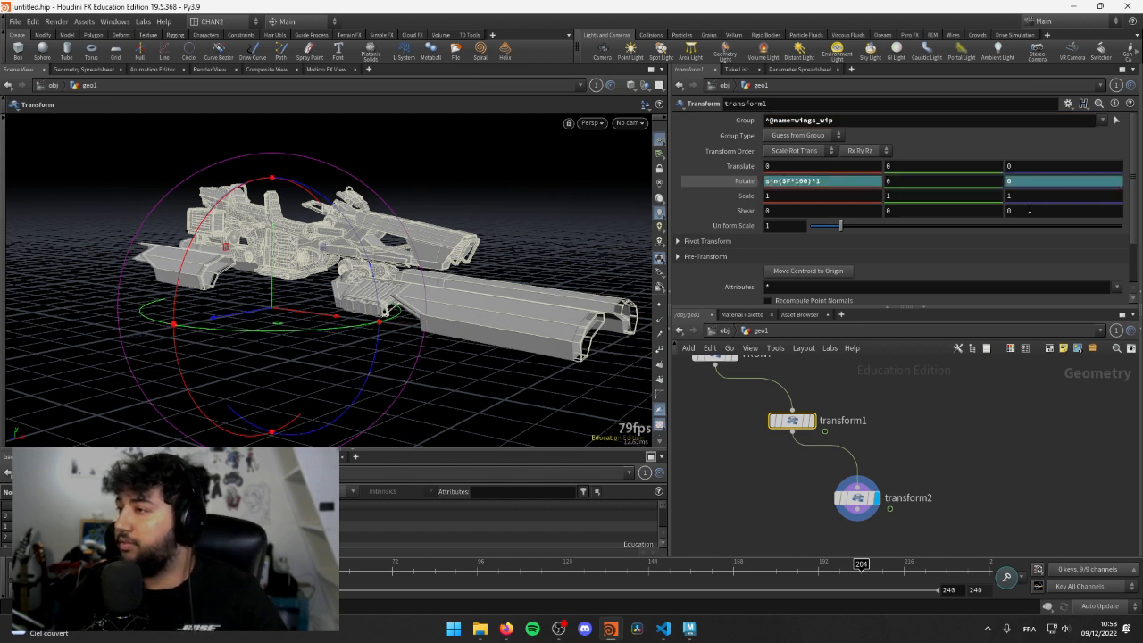
right_click(1023, 181)
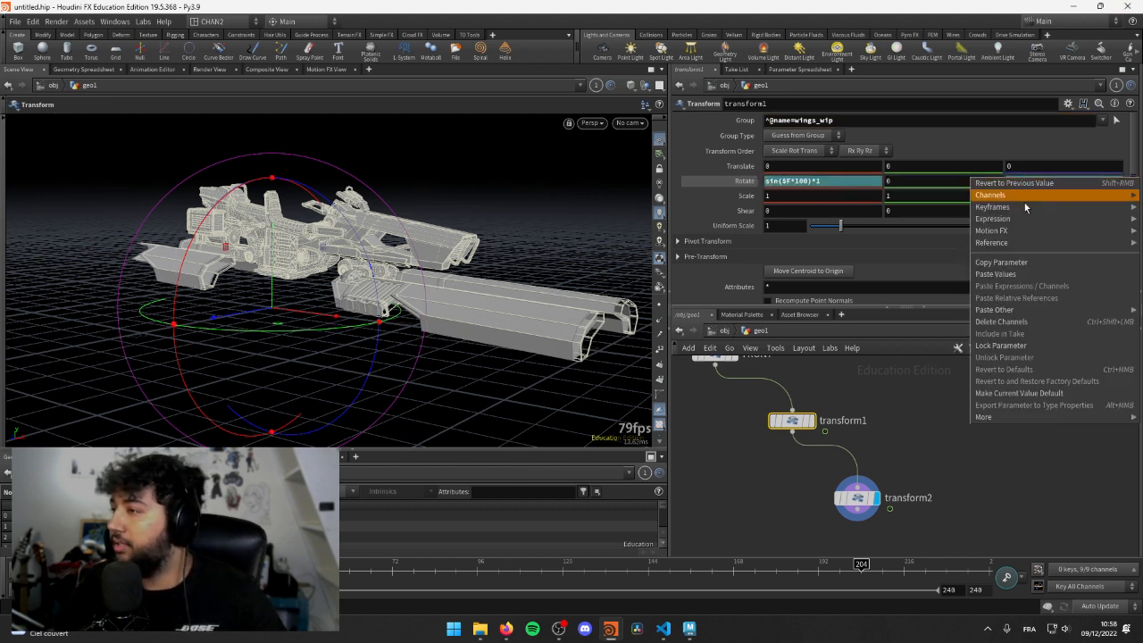
left_click(1004, 456)
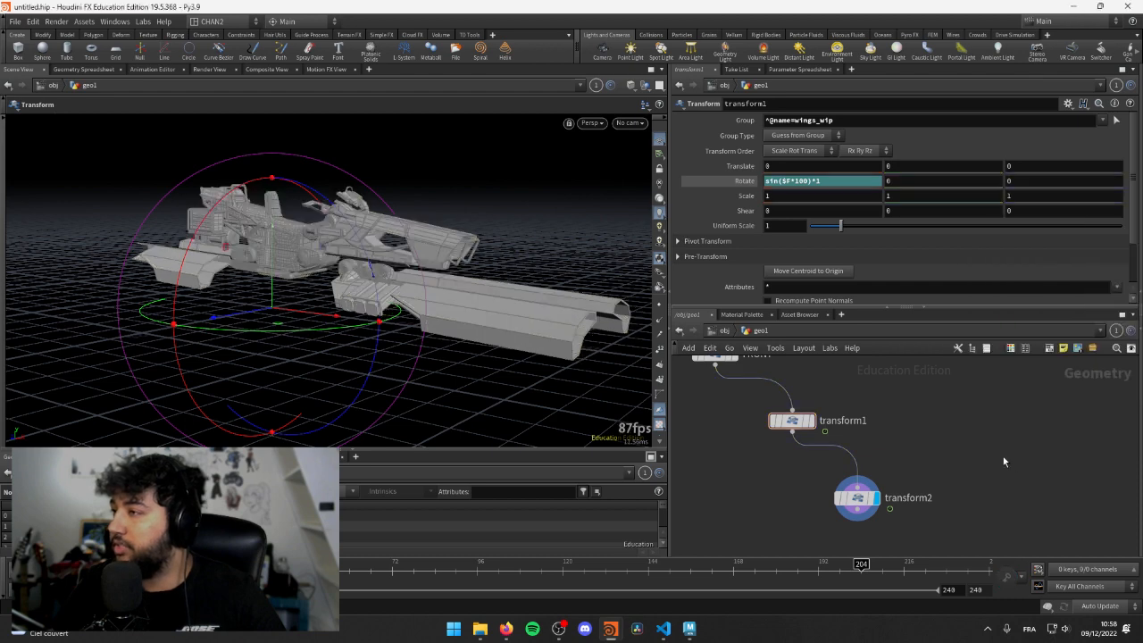
- Align transform2 directly beneath transform1 and play the animation to inspect the vehicle from several angles
left_click_drag(859, 505, 791, 477)
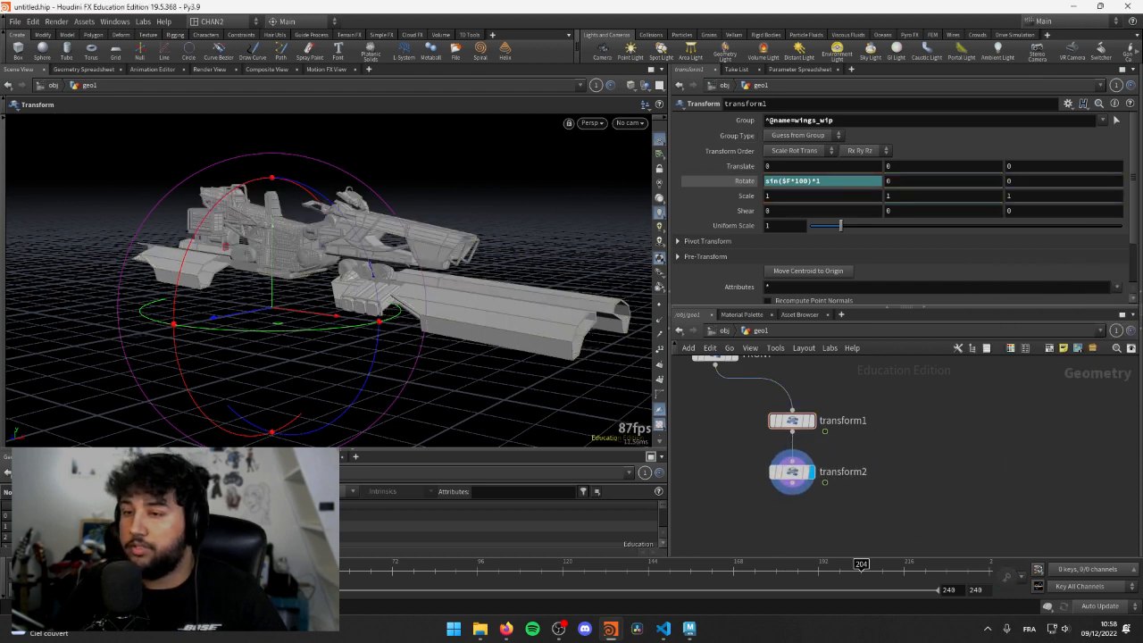
key("Escape")
left_click_drag(411, 206, 353, 207)
key("Return")
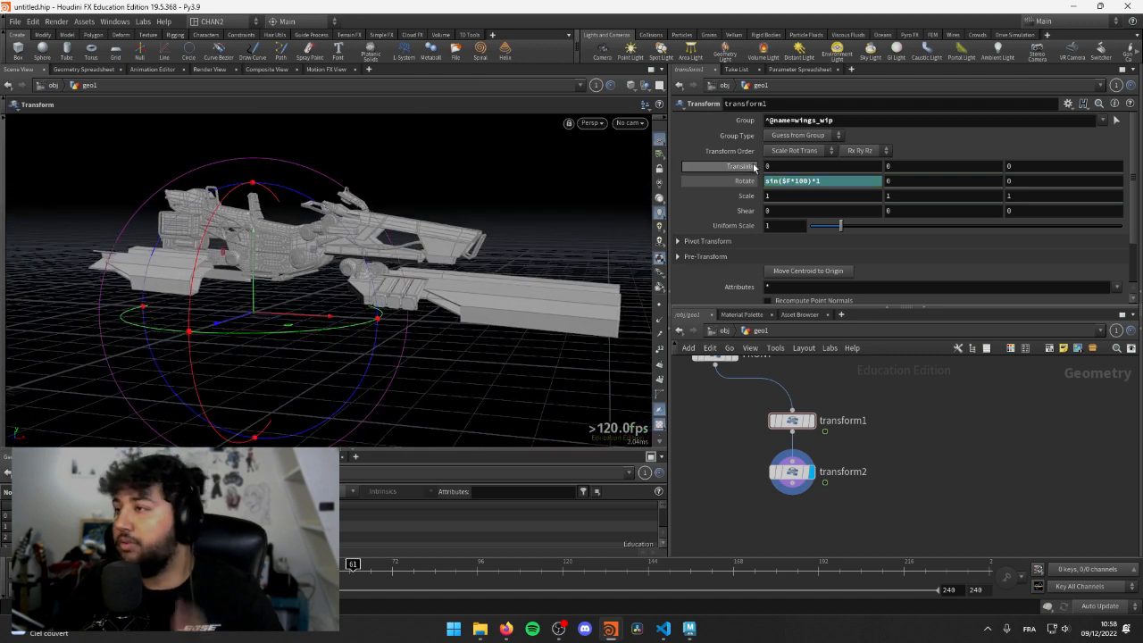
left_click_drag(253, 227, 387, 278, "alt")
left_click_drag(491, 266, 313, 223, "alt")
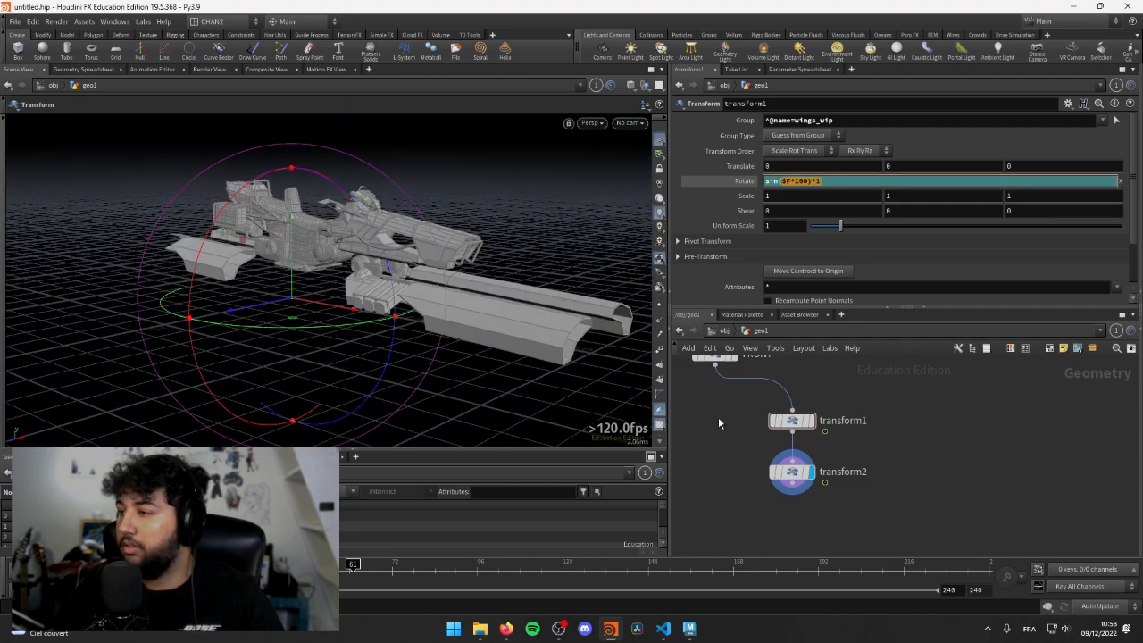
- In transform2, set Rotate X to transform1's expression sin($F*100)*1 and clear the Translate X expression
left_click(793, 472)
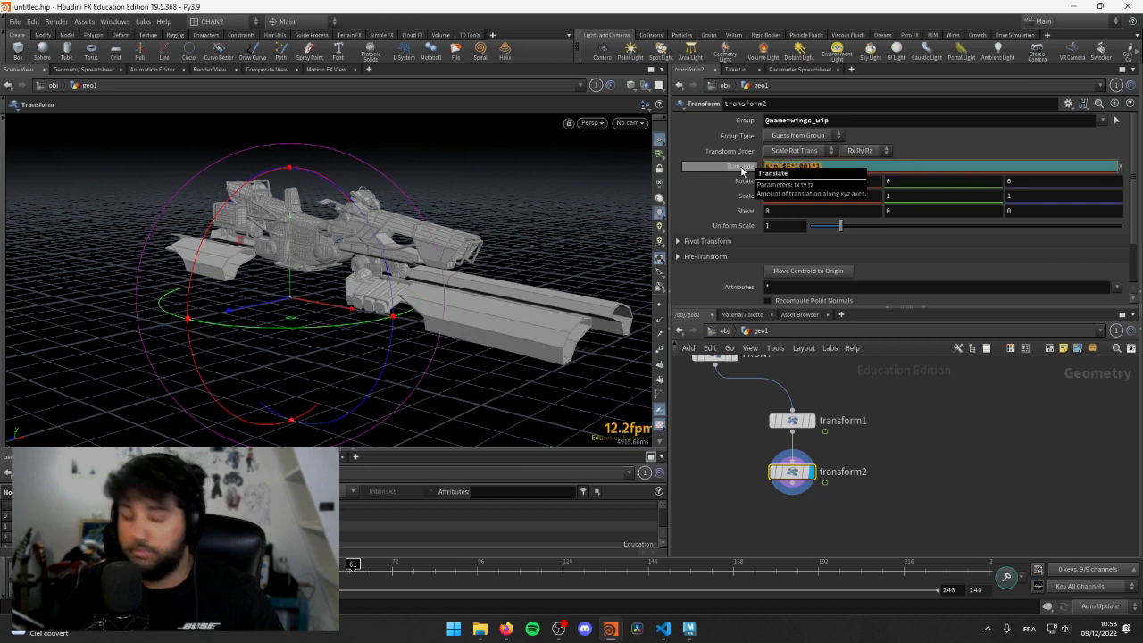
double_click(788, 182)
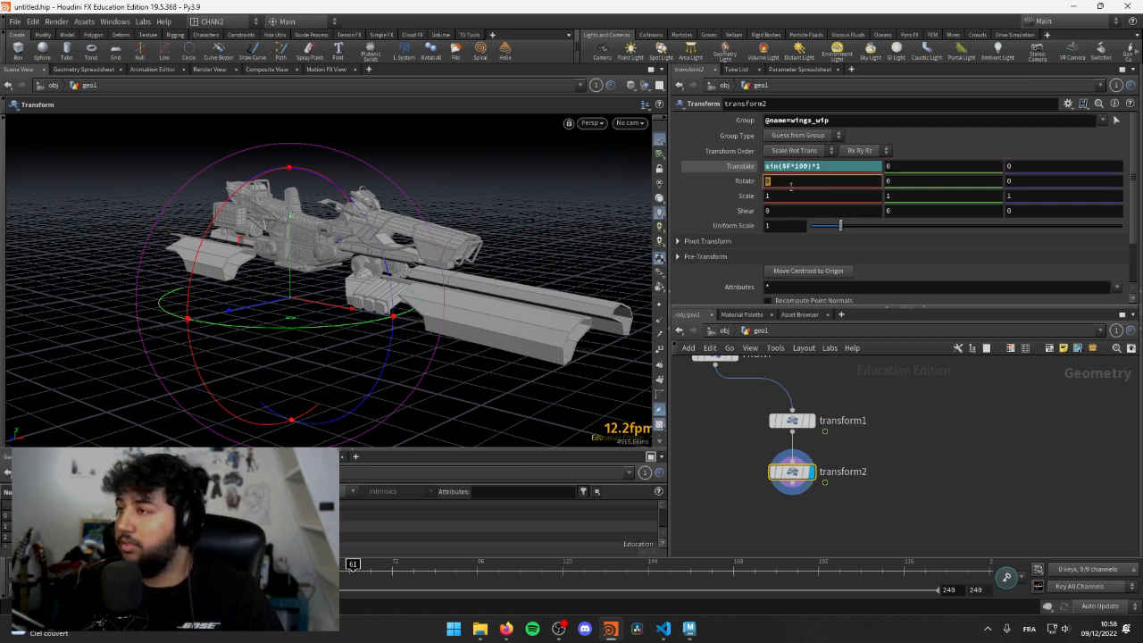
type("sin($F*100)*1")
key("Return")
left_click(773, 167)
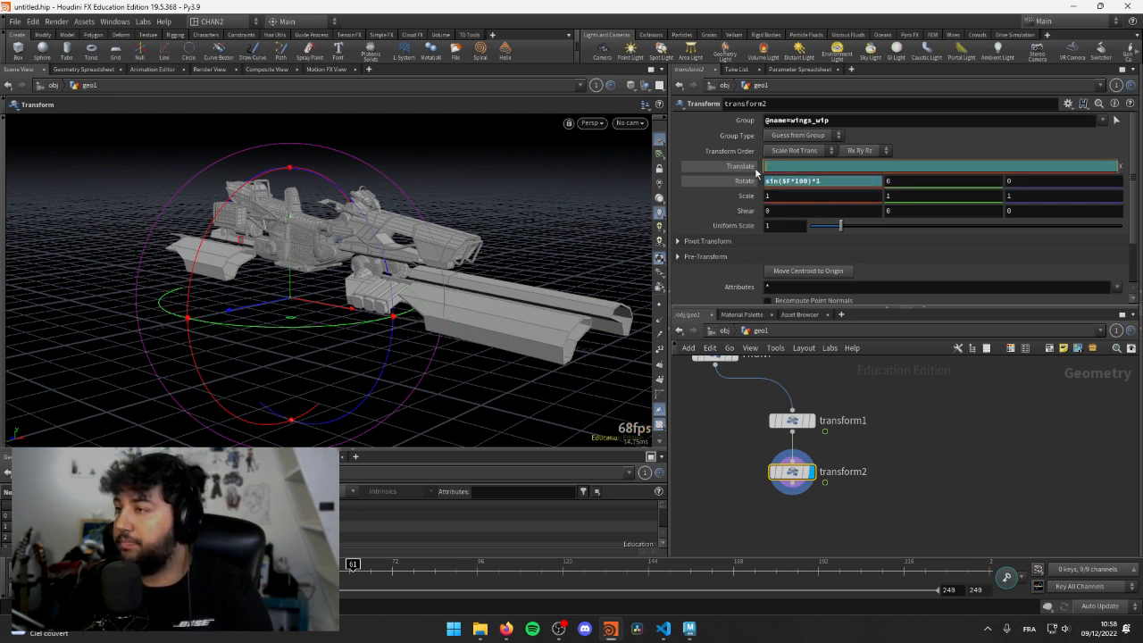
key("Return")
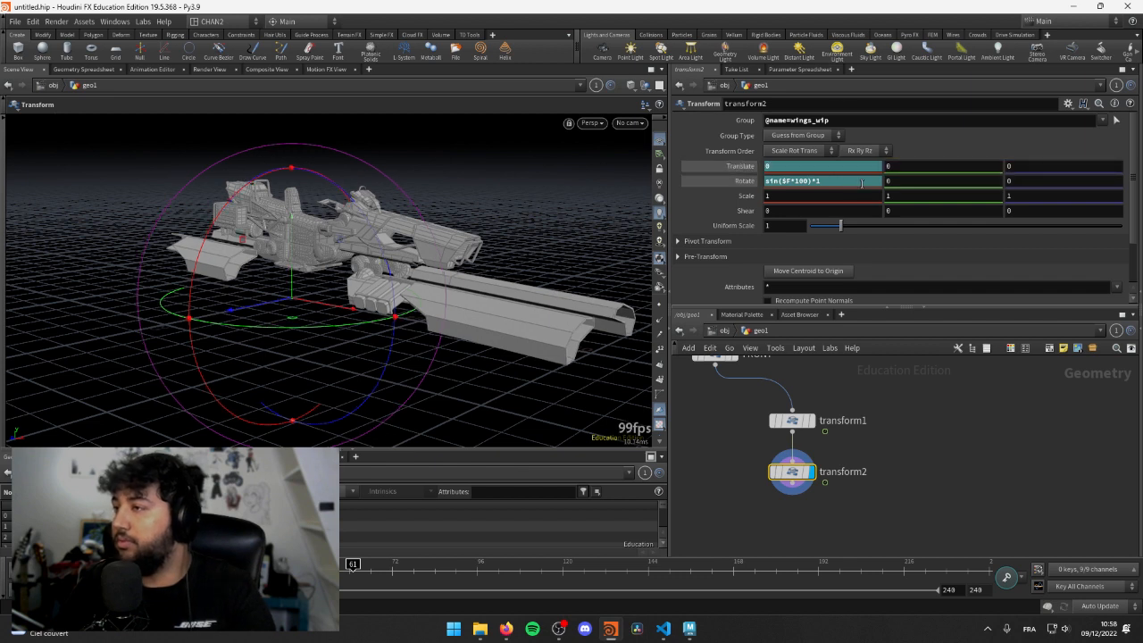
- Offset transform2's Rotate X expression to sin($F*100+5)*1 and play the animation to check the wings
left_click(832, 182)
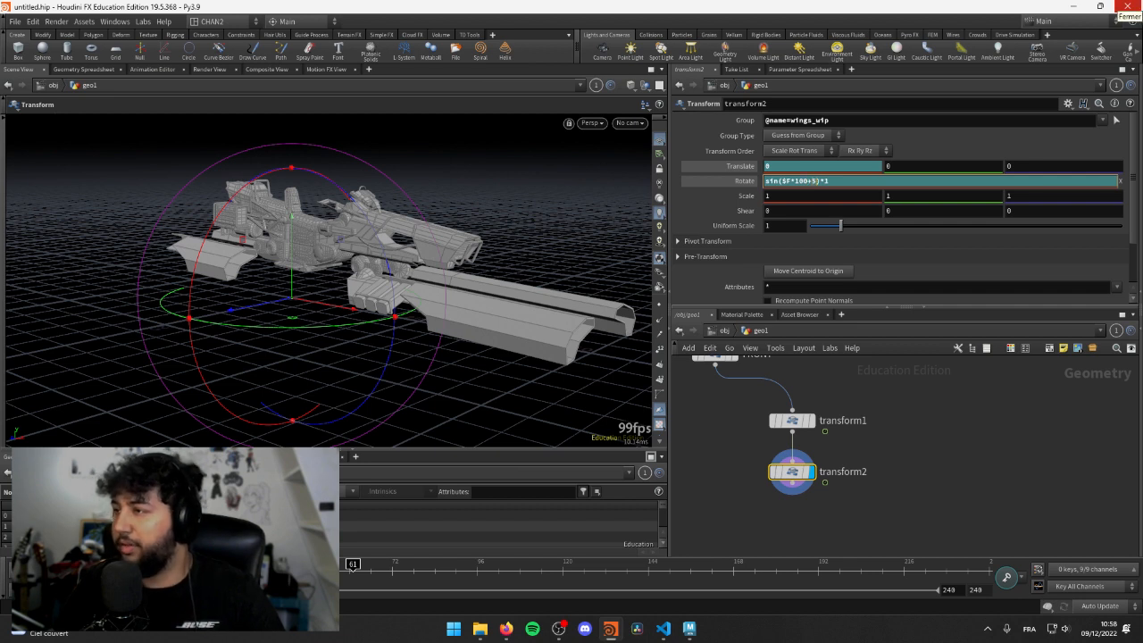
key("Return")
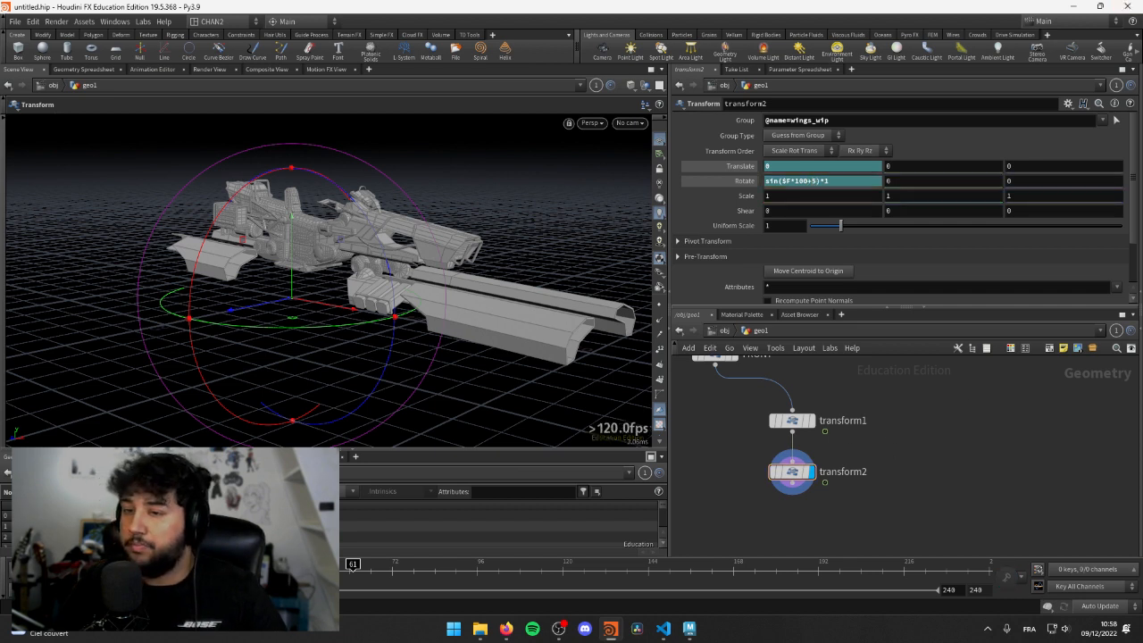
key("Up")
left_click_drag(399, 306, 523, 237, "alt")
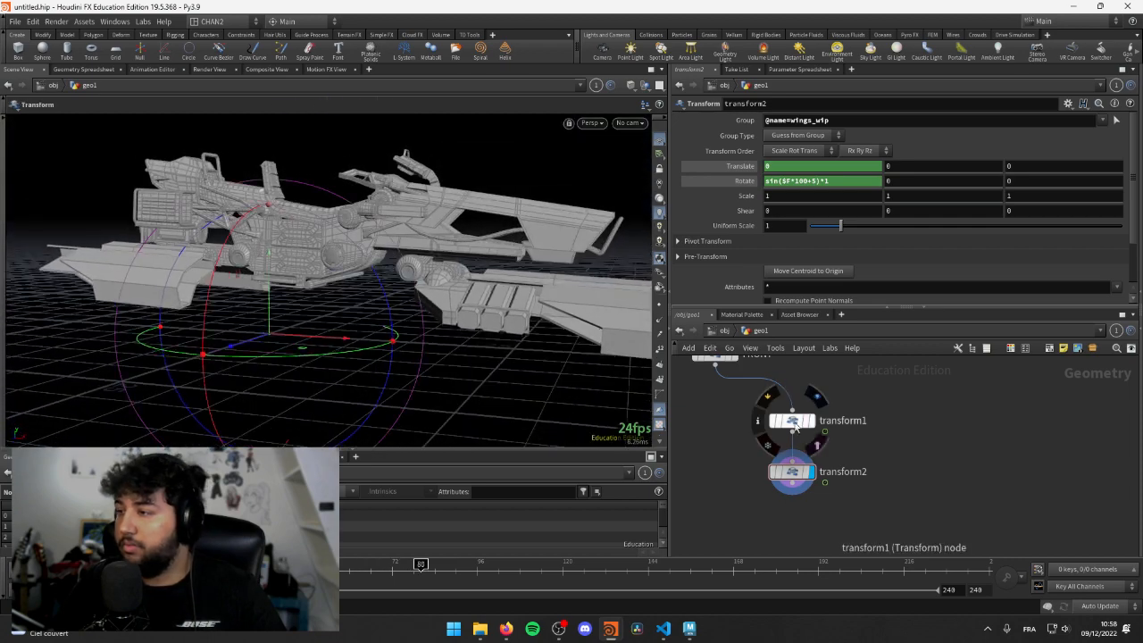
left_click(794, 425)
left_click(810, 421)
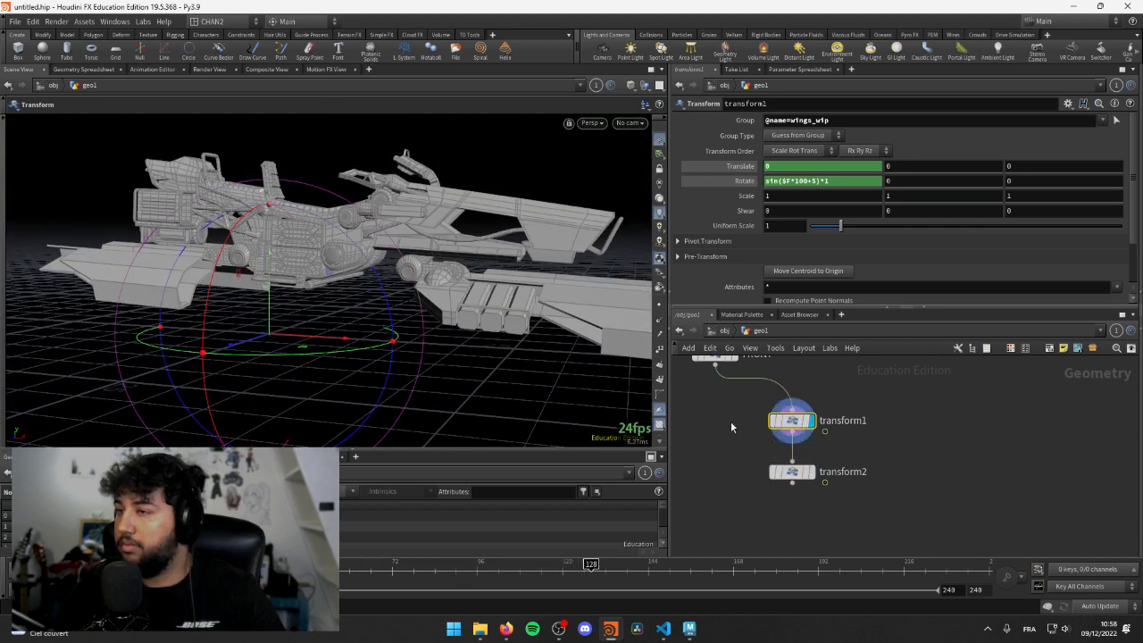
key("Up")
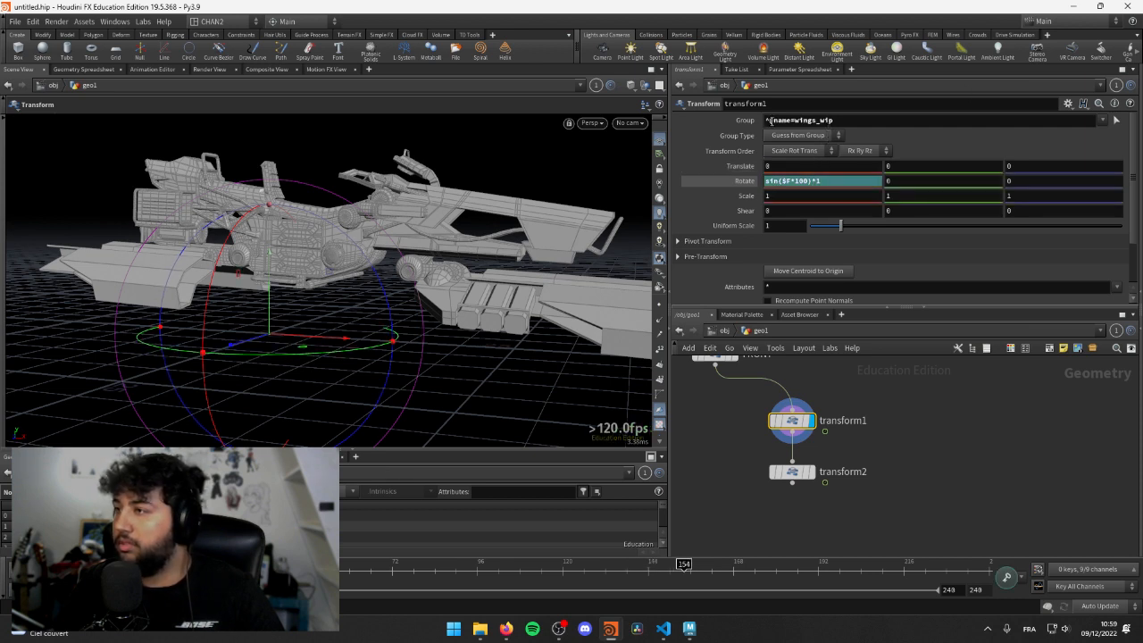
left_click(879, 135)
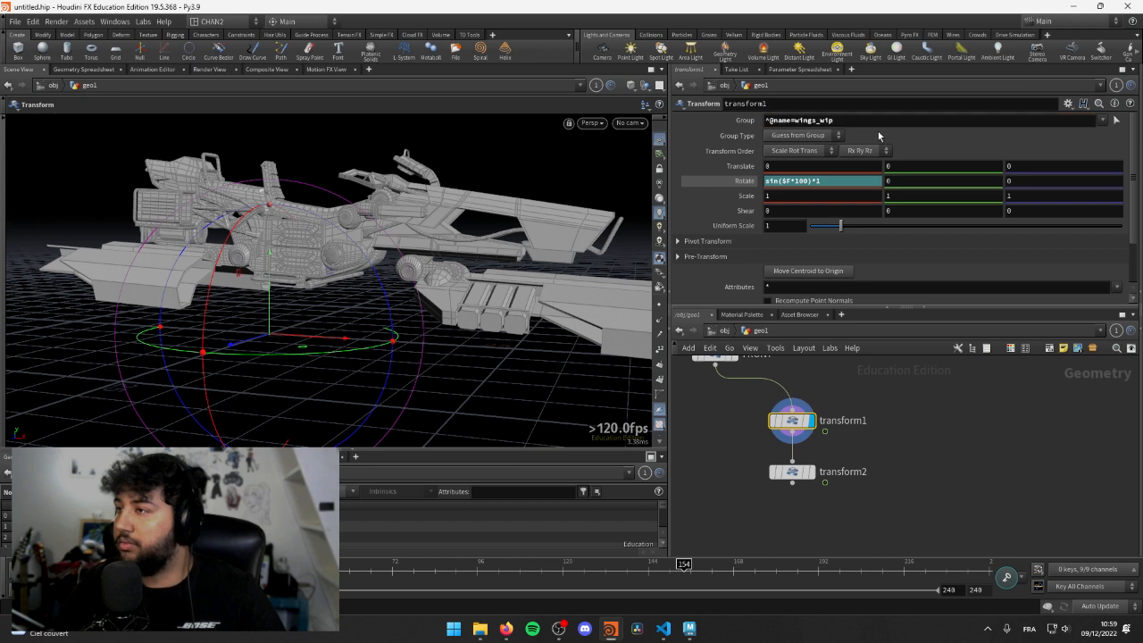
left_click(769, 120)
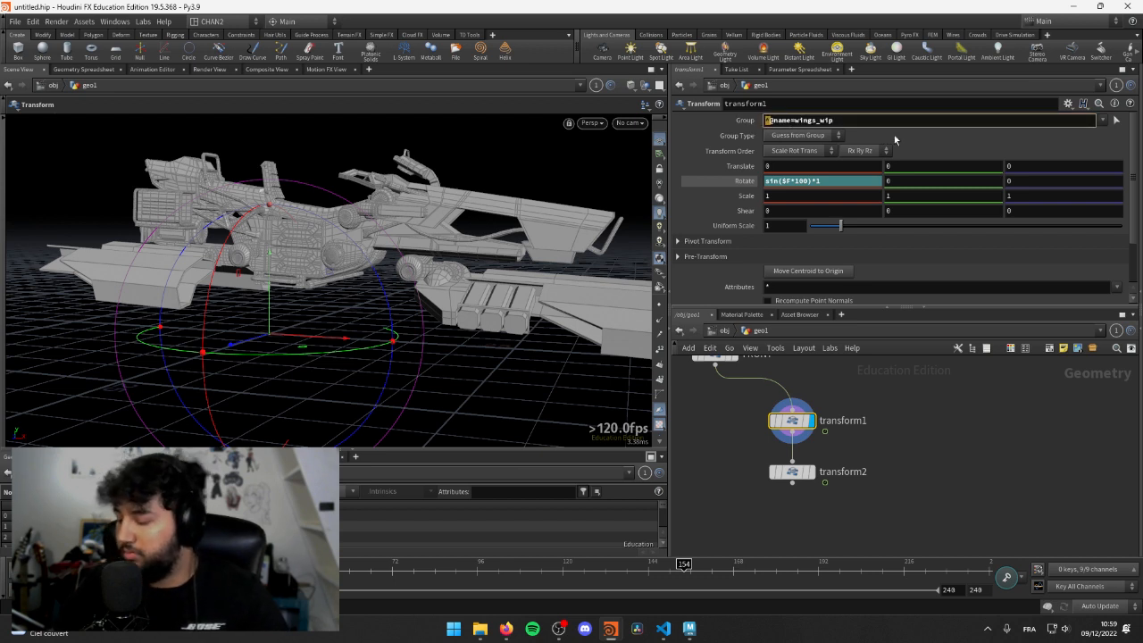
left_click(988, 456)
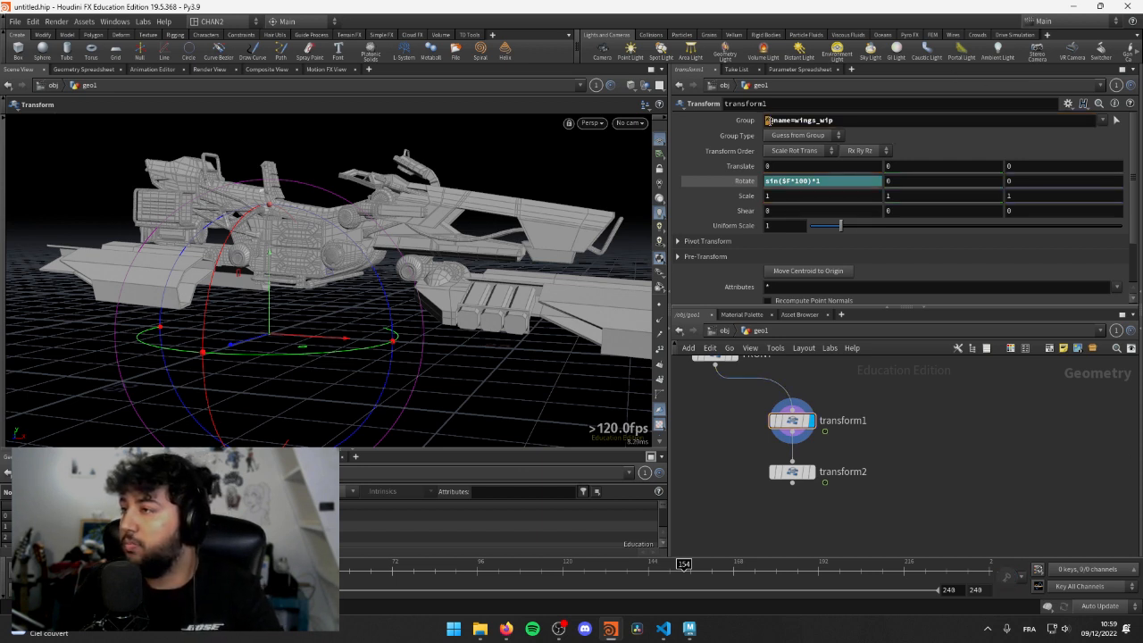
left_click(768, 119)
type("!")
key("Return")
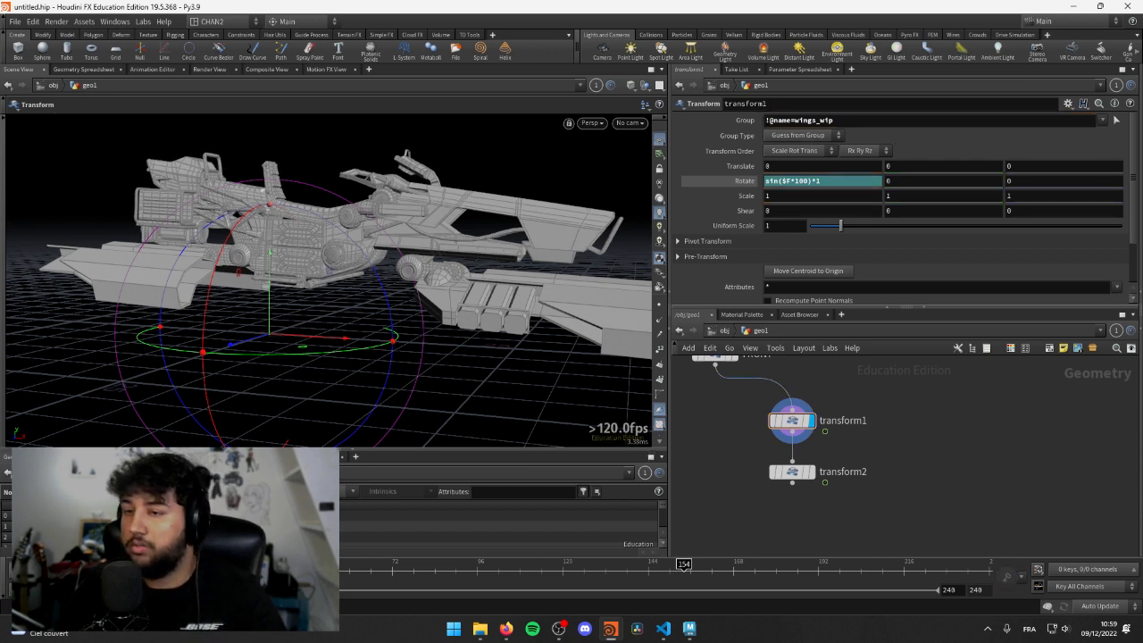
- Play the animation on transform1, then display transform2 and compare the body and wing motion up close
key("ctrl+Up")
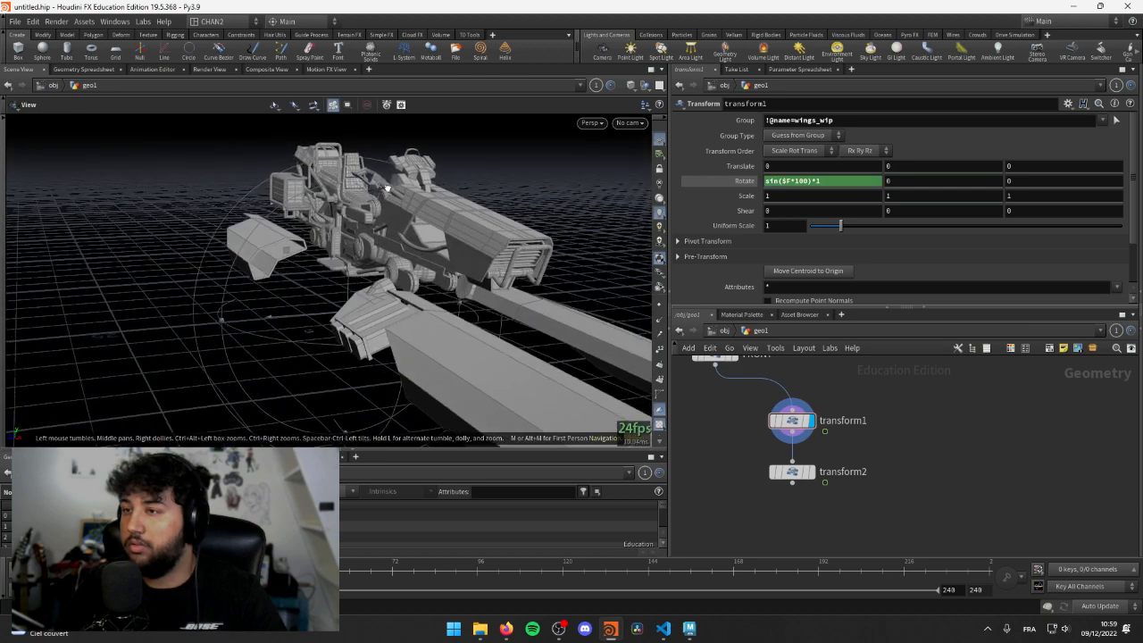
left_click(811, 471)
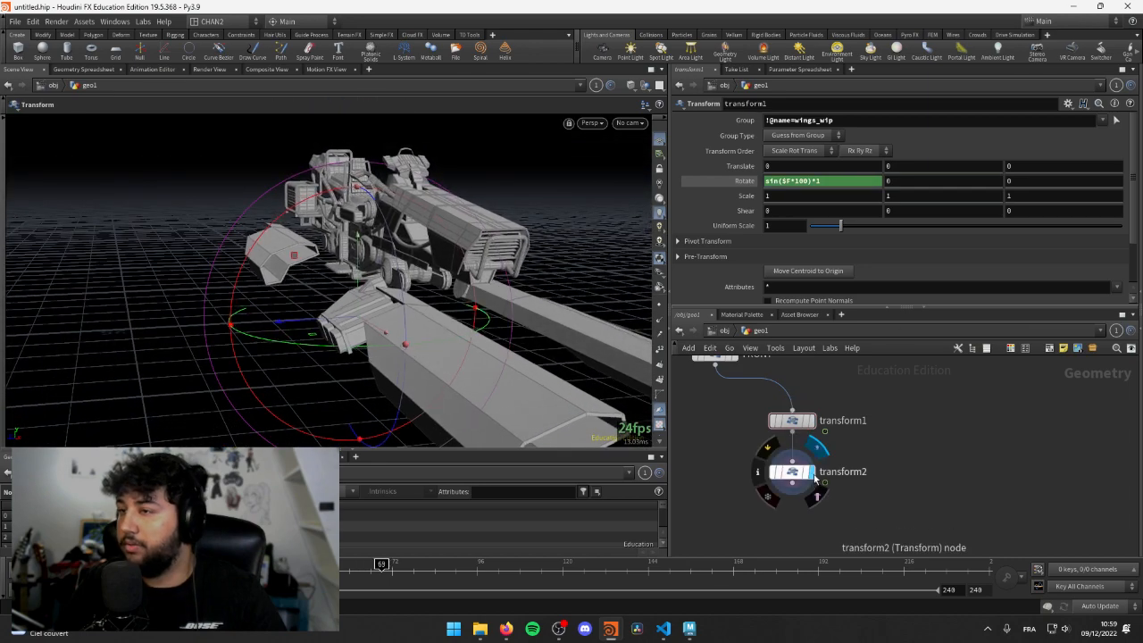
mouse_move(384, 255)
left_mouse_down("alt")
mouse_move(238, 240)
mouse_move(388, 256)
left_mouse_up("alt")
right_click_drag(388, 255, 479, 258, "alt")
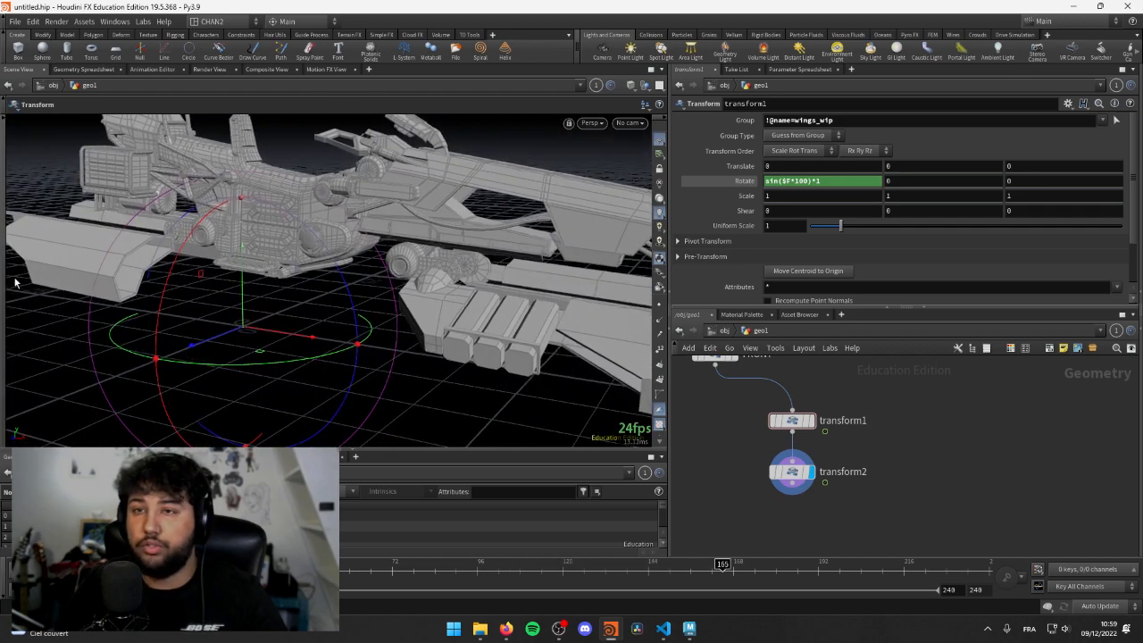
- Remove the +5 offset from transform2's Rotate X so it reads sin($F*100)*1, and display transform1
left_click(792, 471)
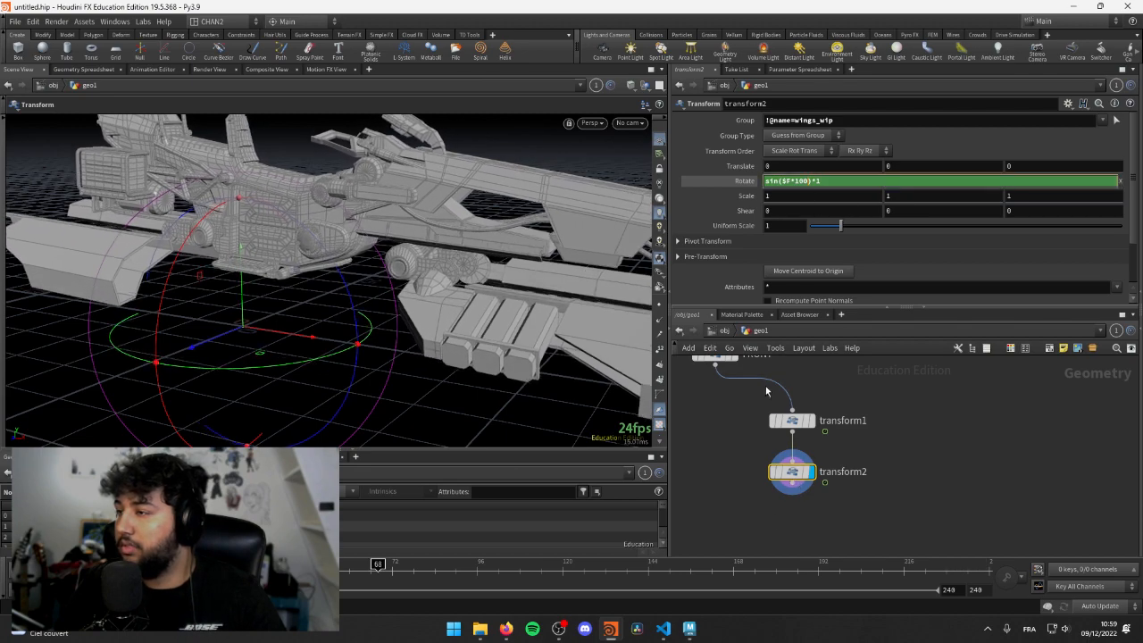
left_click(792, 420)
left_click(793, 471)
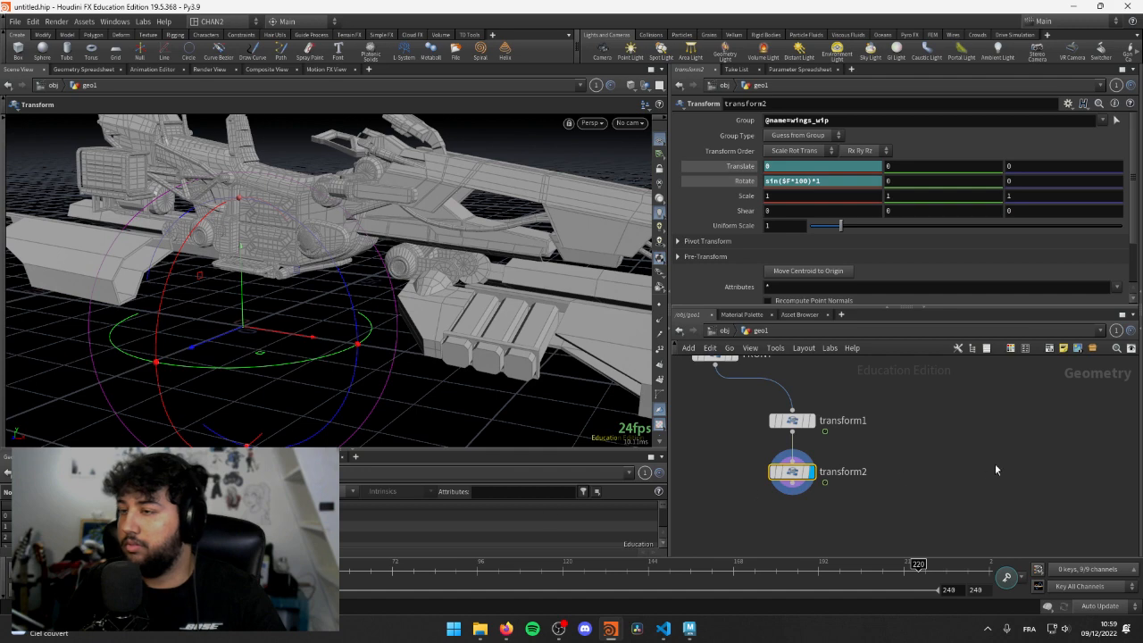
left_click(802, 426)
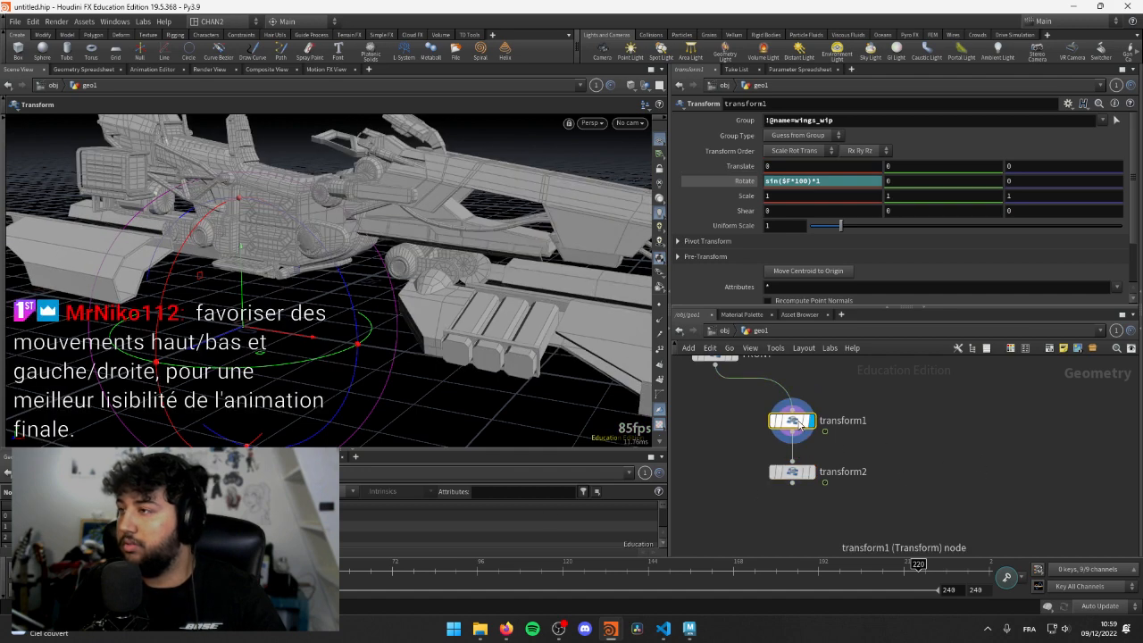
- Display transform2 and examine the vehicle's body and wings from the side and front
left_click(794, 475)
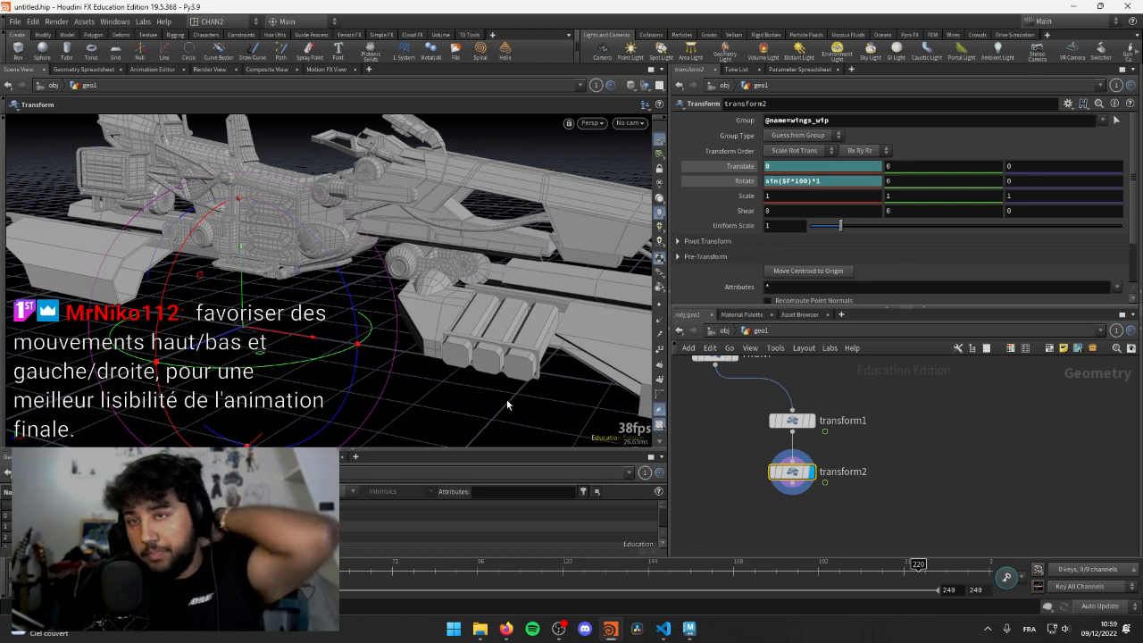
key("Escape")
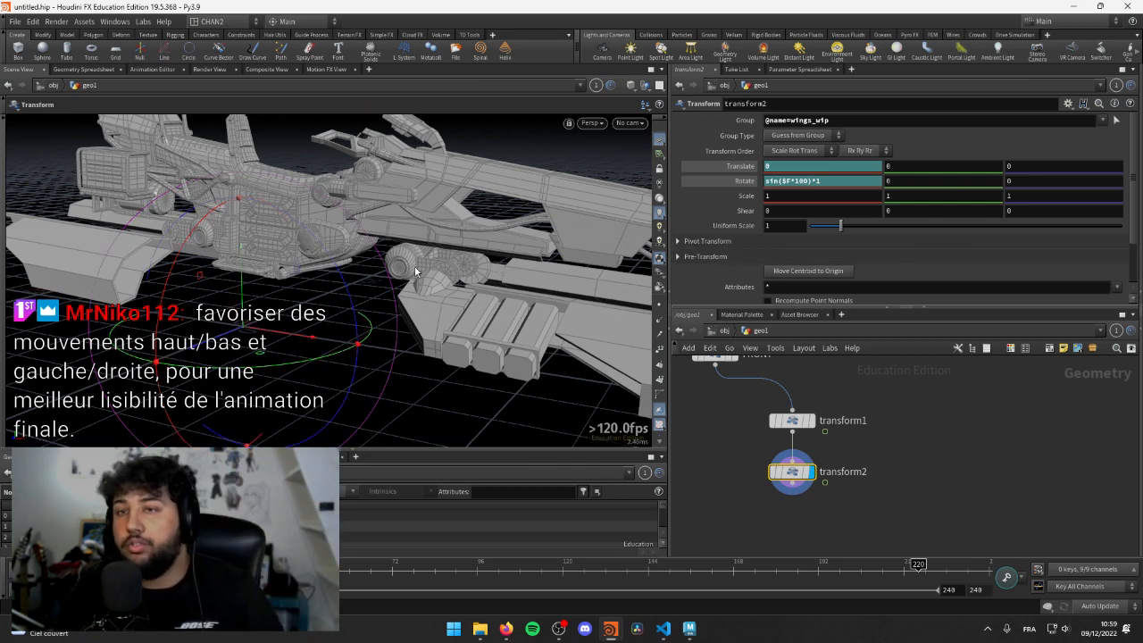
left_click_drag(257, 286, 329, 278)
key("Return")
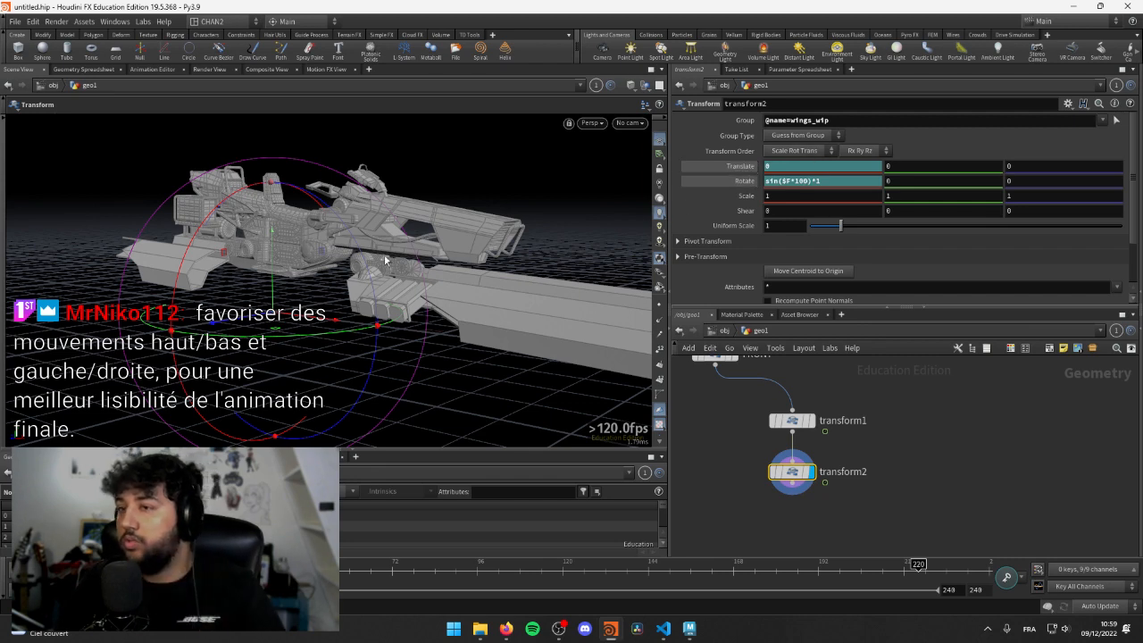
left_click_drag(500, 268, 338, 295, "alt")
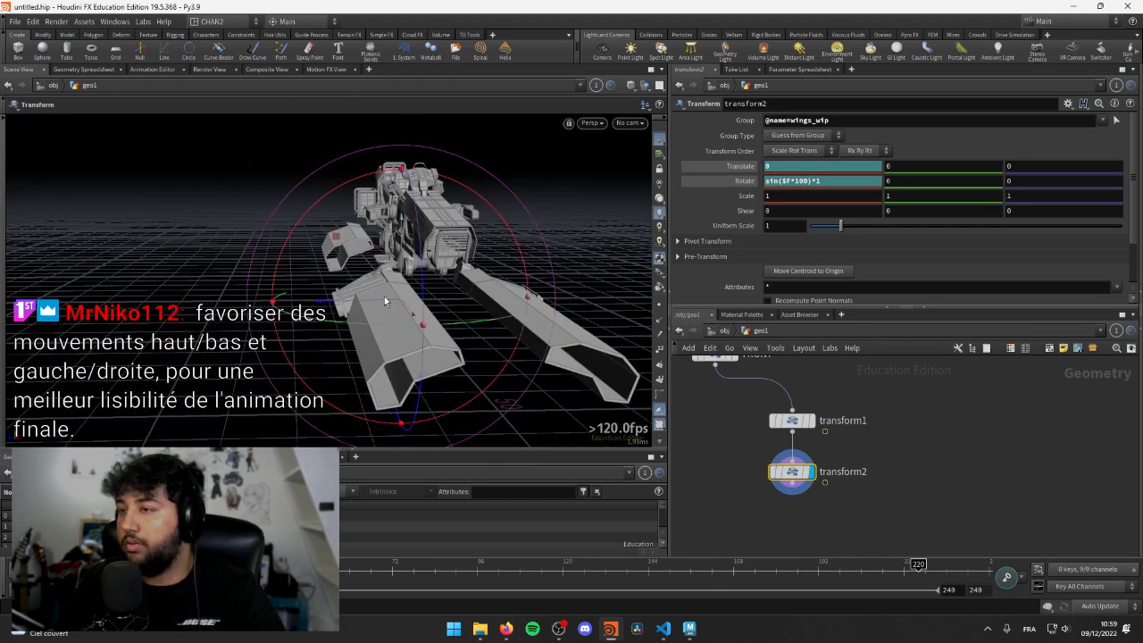
mouse_move(311, 222)
left_mouse_down()
mouse_move(314, 202)
mouse_move(328, 216)
left_mouse_up()
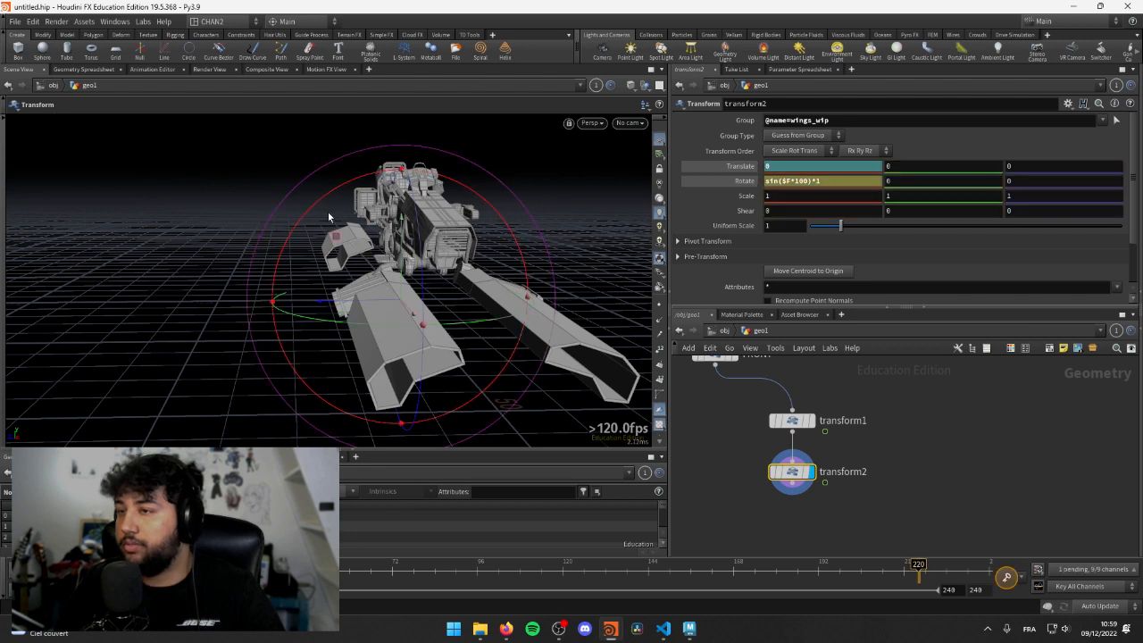
- Try deleting transform2 to play the animation with transform1 alone, and undo the deletion
mouse_move(793, 476)
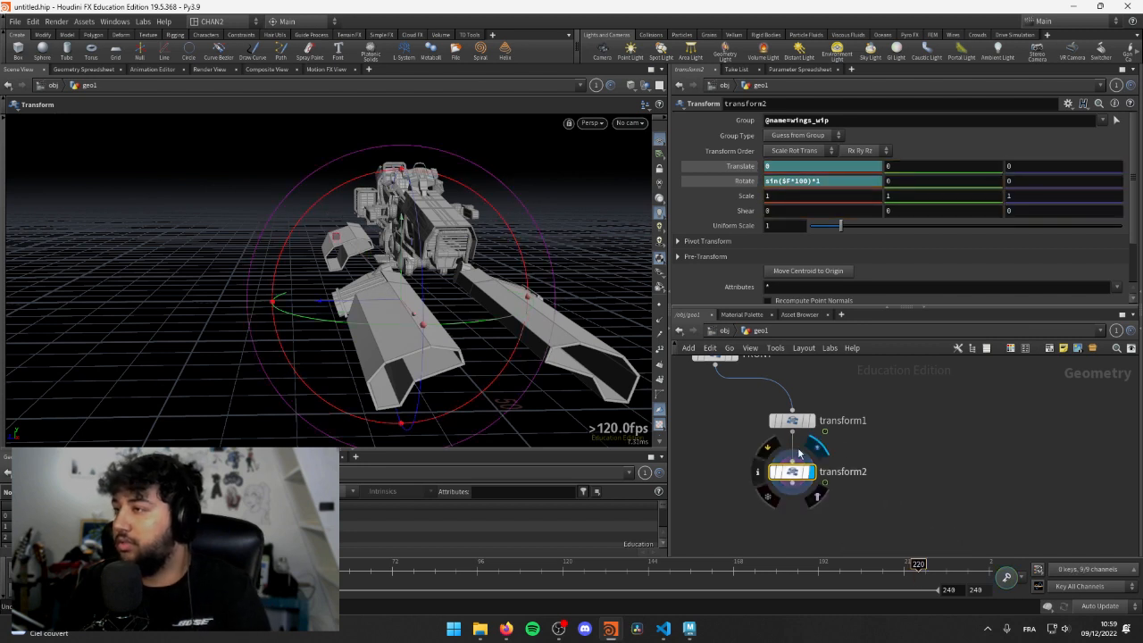
key("Delete")
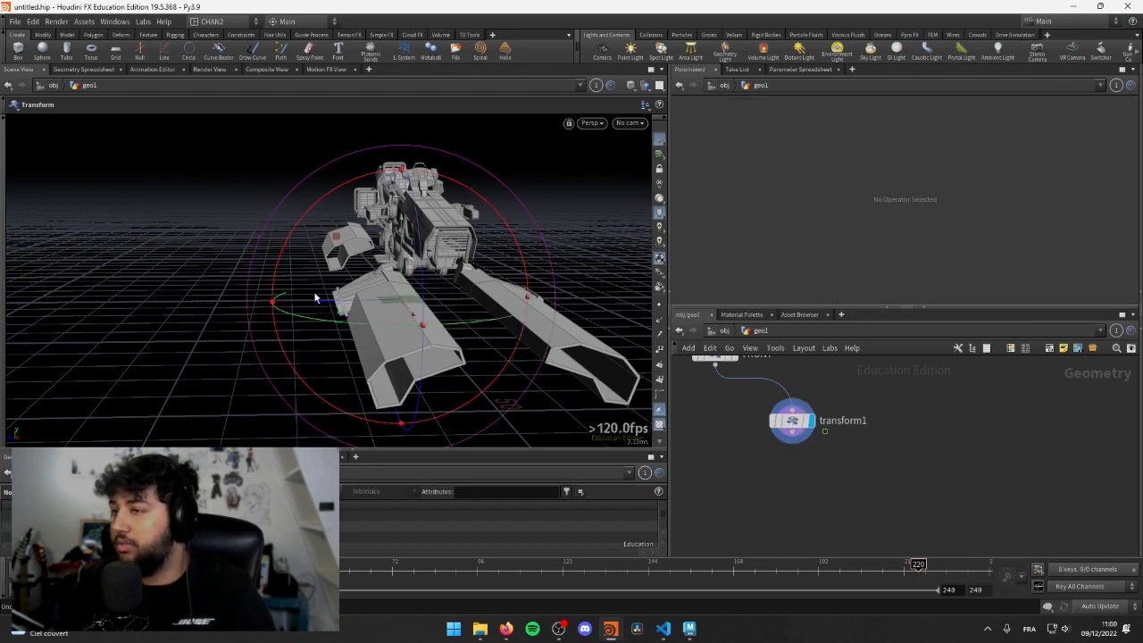
left_click_drag(359, 249, 282, 318, "alt")
key("Up")
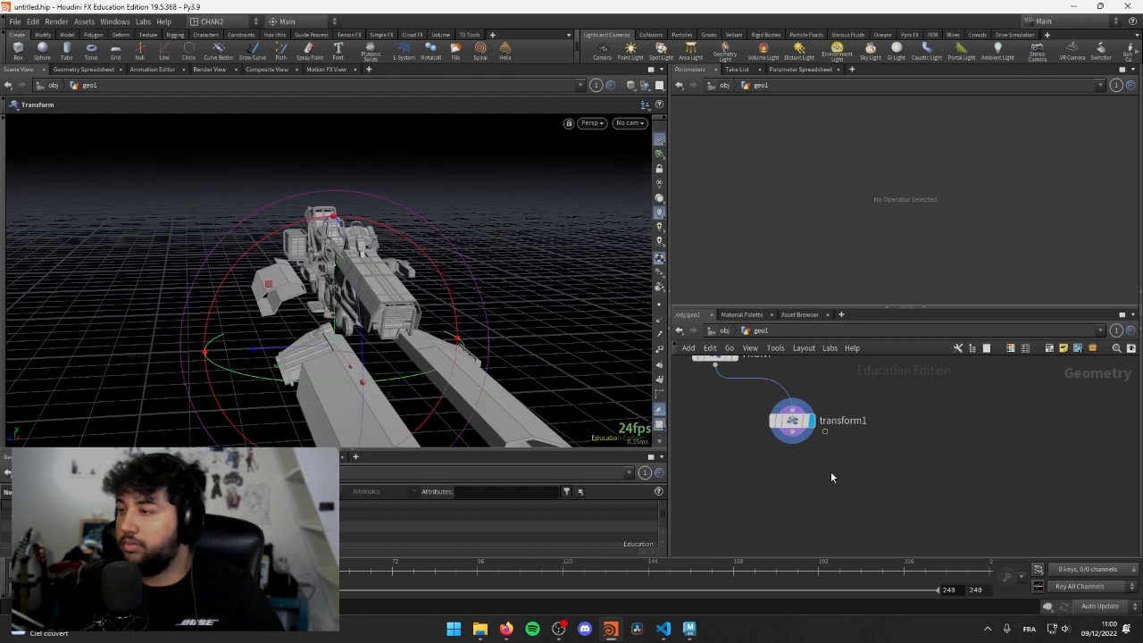
key("ctrl+z")
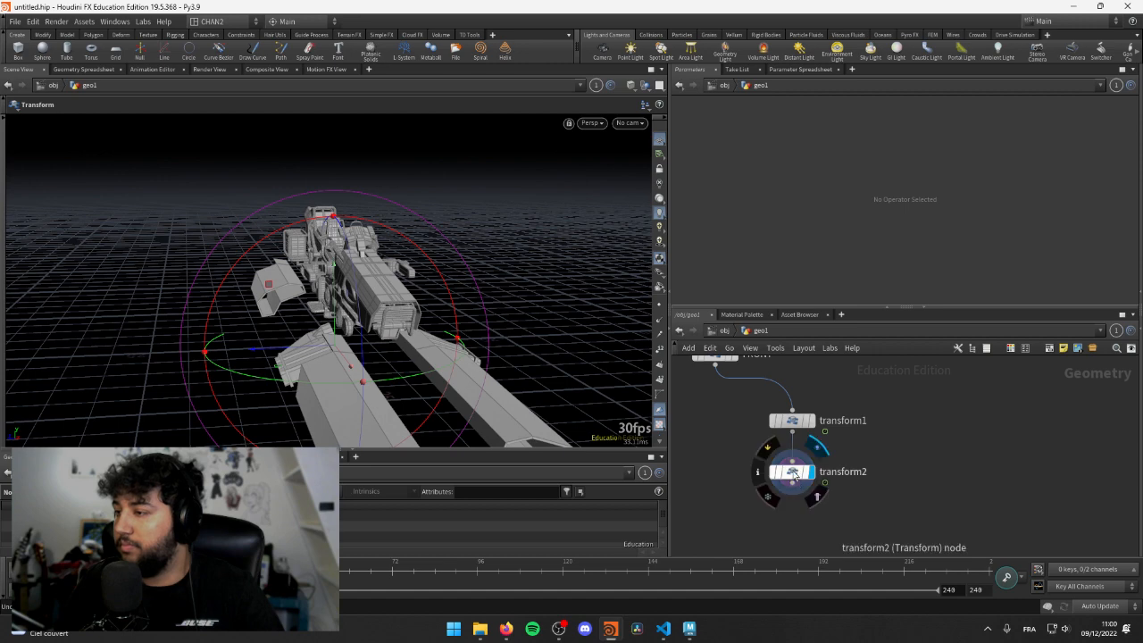
- Wire transform2 directly to the node that feeds transform1, bypassing transform1, and play the animation to check the wings' motion
left_click_drag(793, 451, 713, 363)
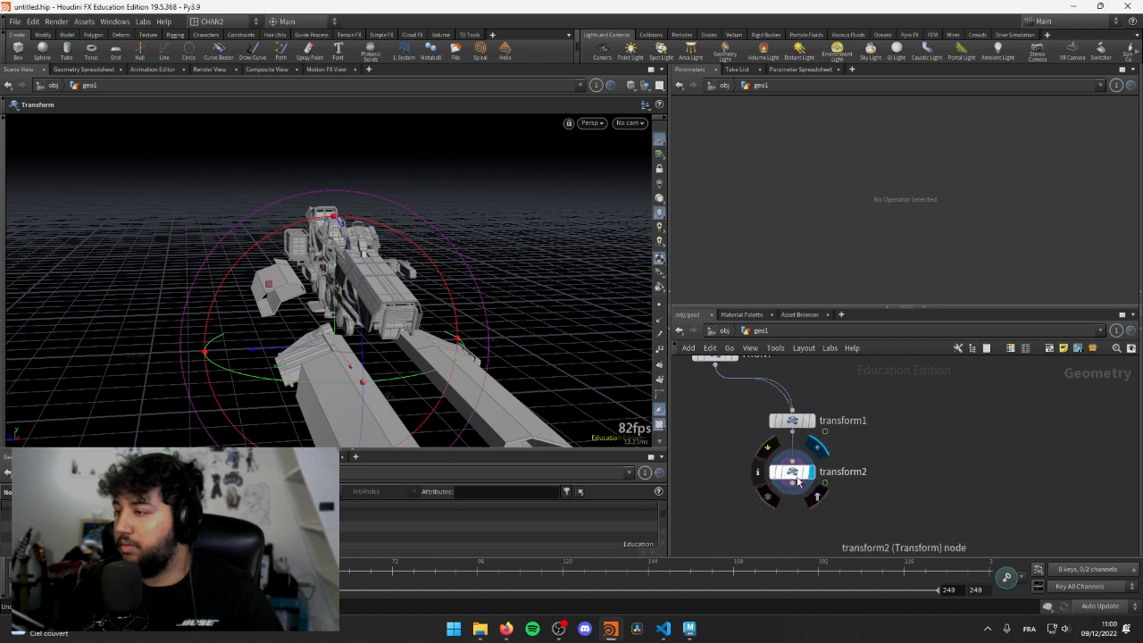
left_click_drag(788, 481, 724, 479)
key("Return")
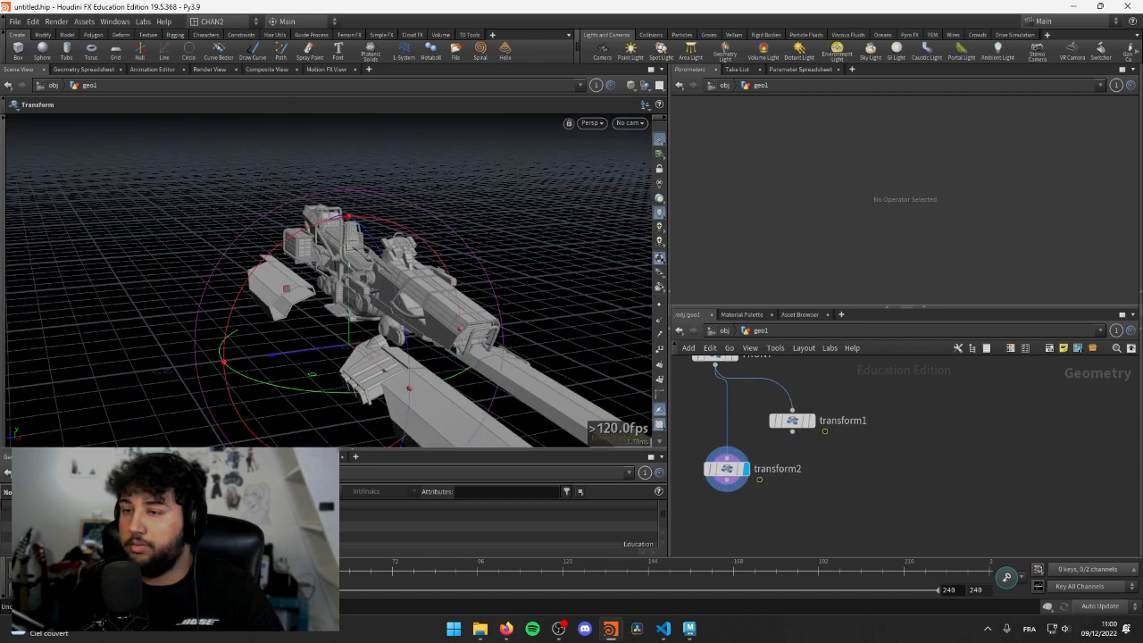
key("Up")
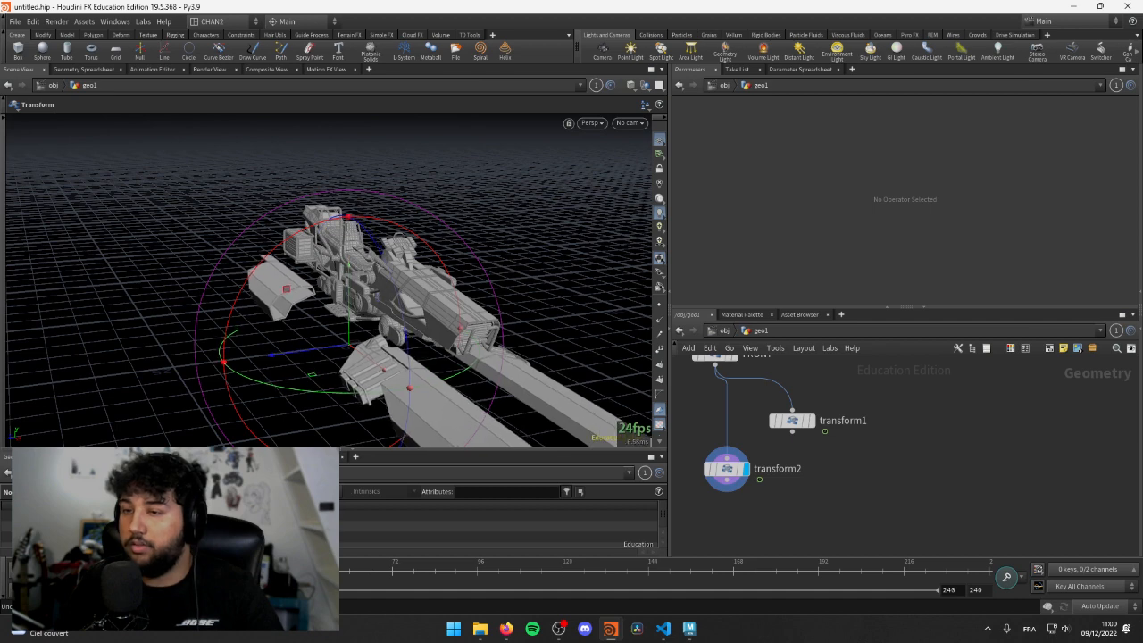
left_click_drag(292, 282, 353, 189, "alt")
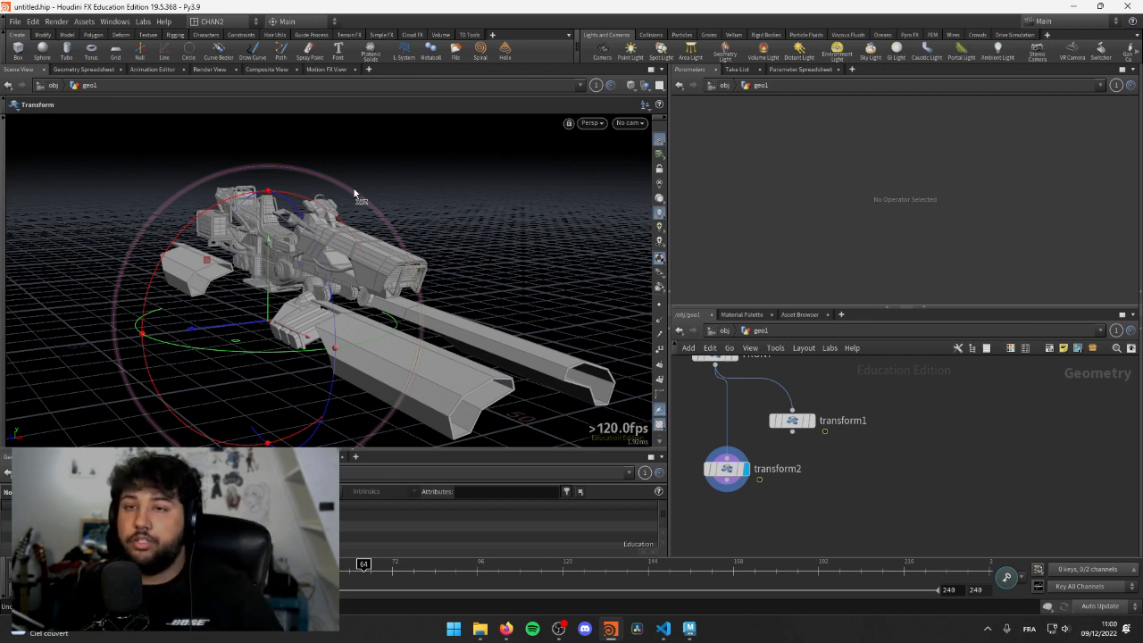
left_click_drag(485, 158, 501, 268, "alt")
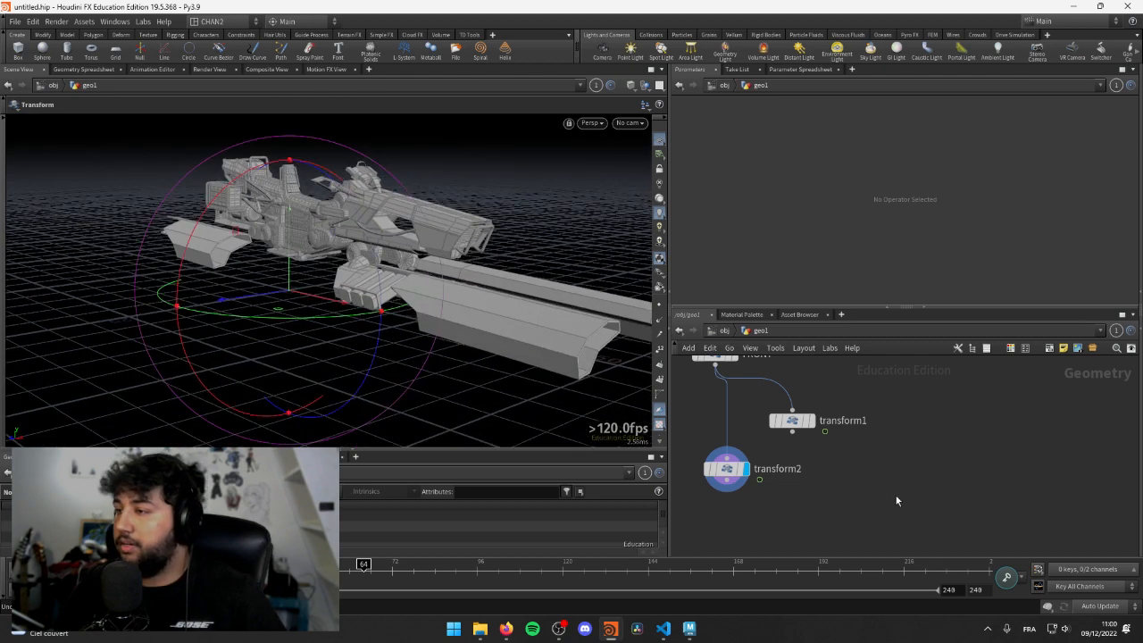
- Reconnect transform2's input to transform1's output and align it directly beneath transform1
left_click_drag(727, 469, 755, 502)
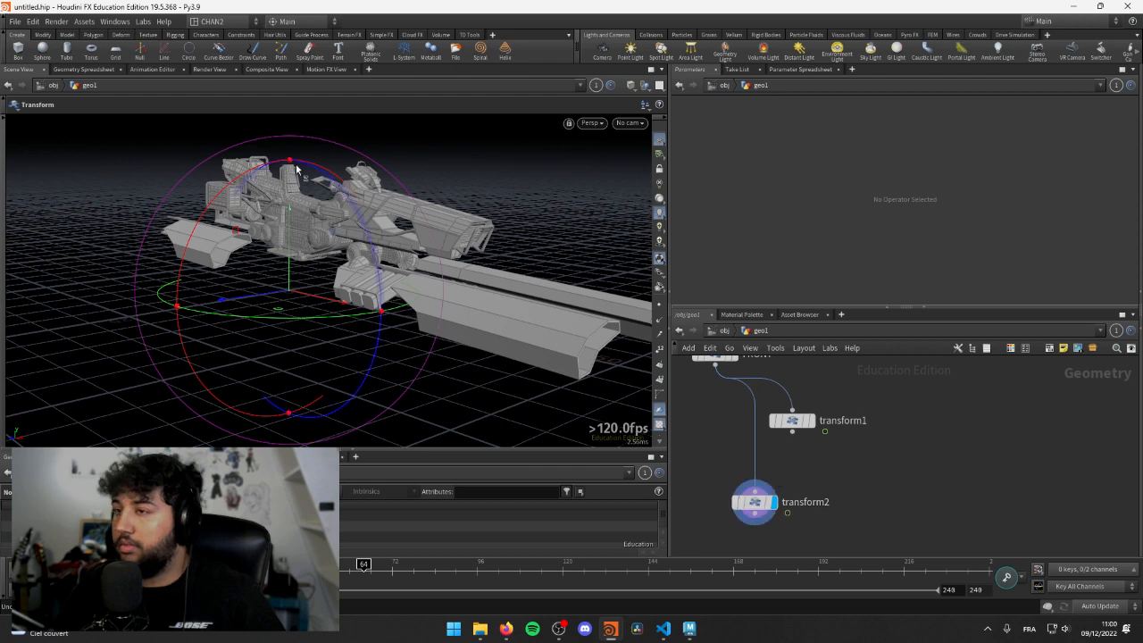
left_click_drag(297, 168, 420, 284, "alt")
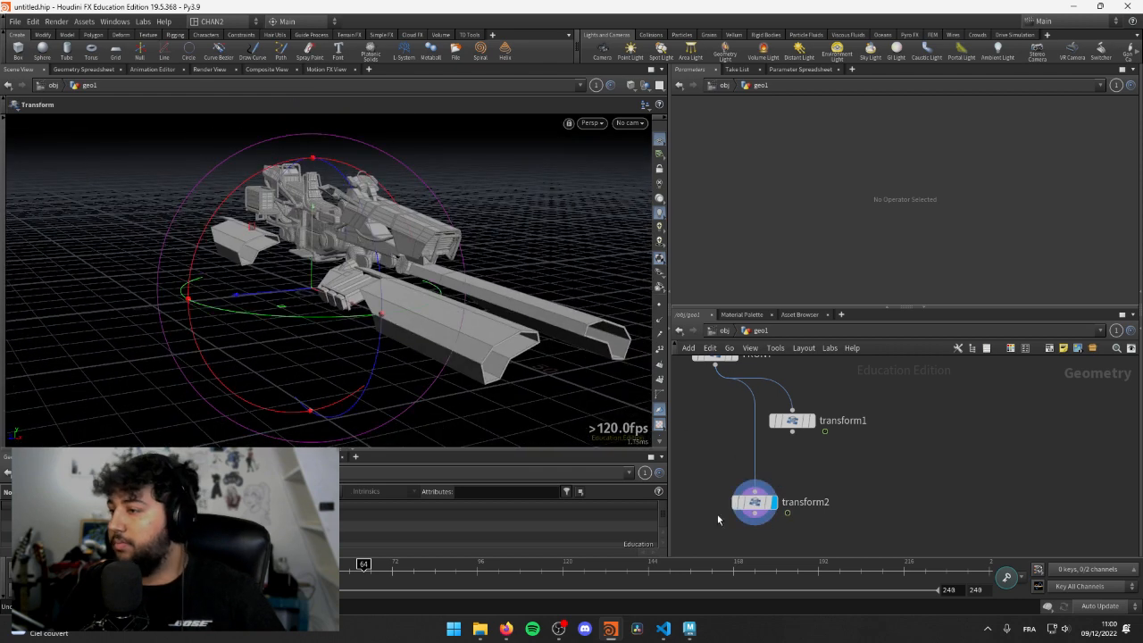
left_click(755, 486)
left_click(812, 431)
middle_click_drag(719, 407, 713, 390)
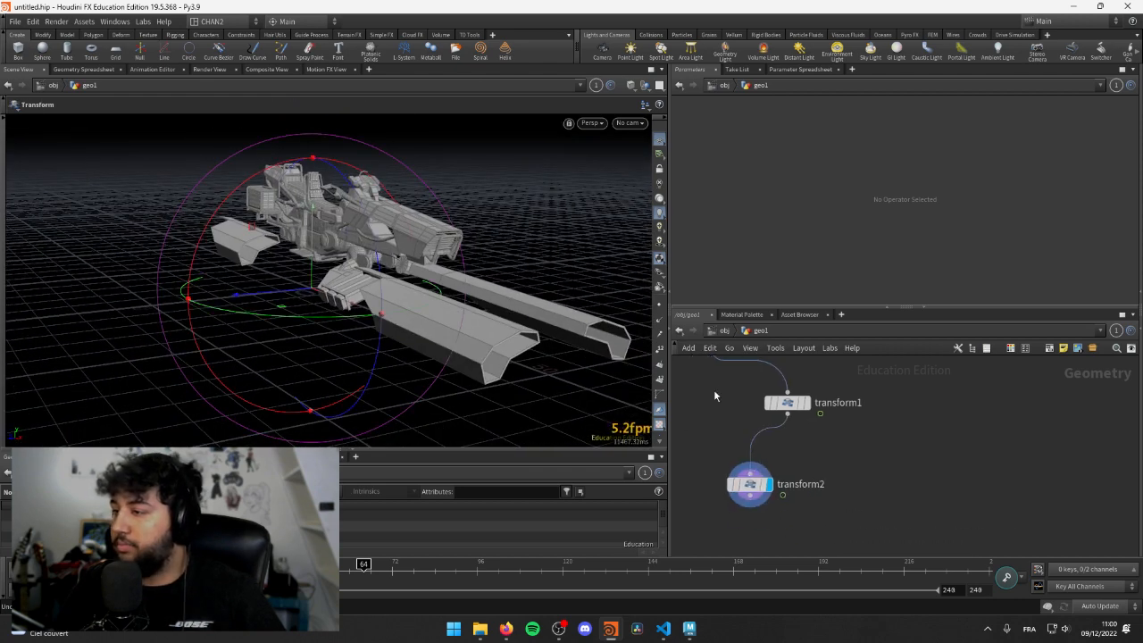
left_click_drag(750, 484, 787, 449)
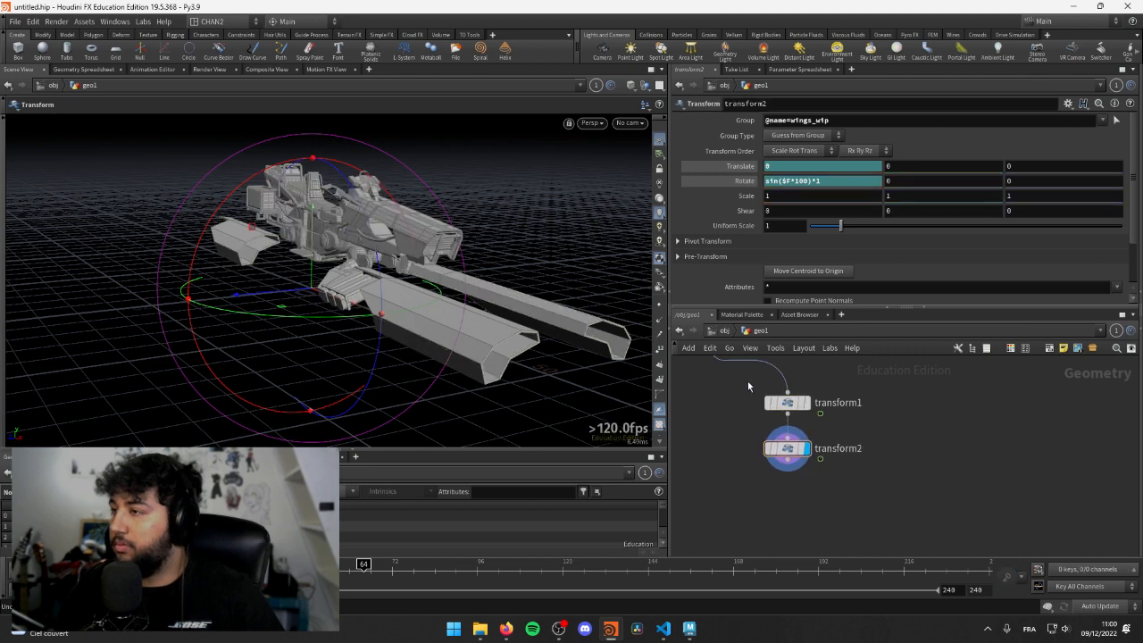
- Enter the expression sin($F*100)*1 in transform1's Translate Y
left_click(787, 403)
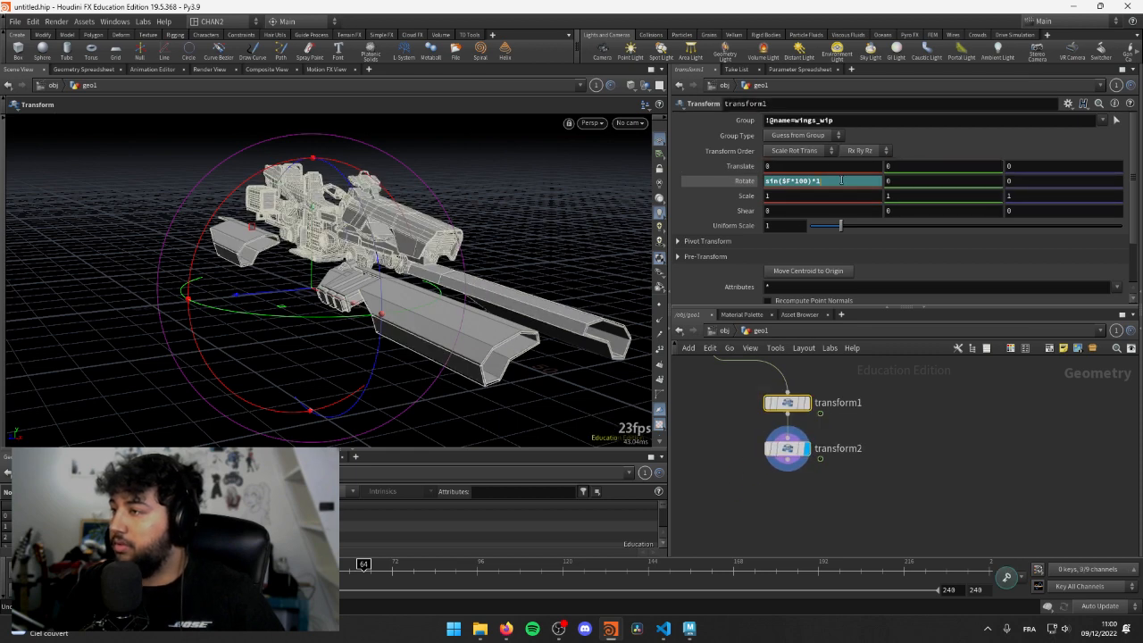
key("Return")
left_click(922, 166)
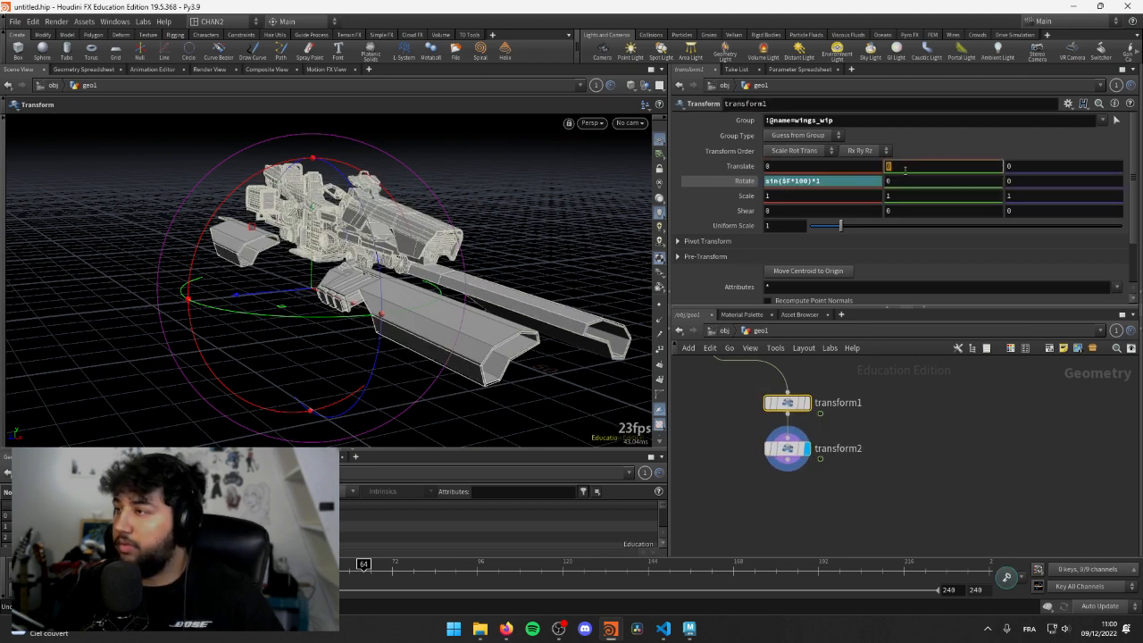
type("sin($F*100)*1")
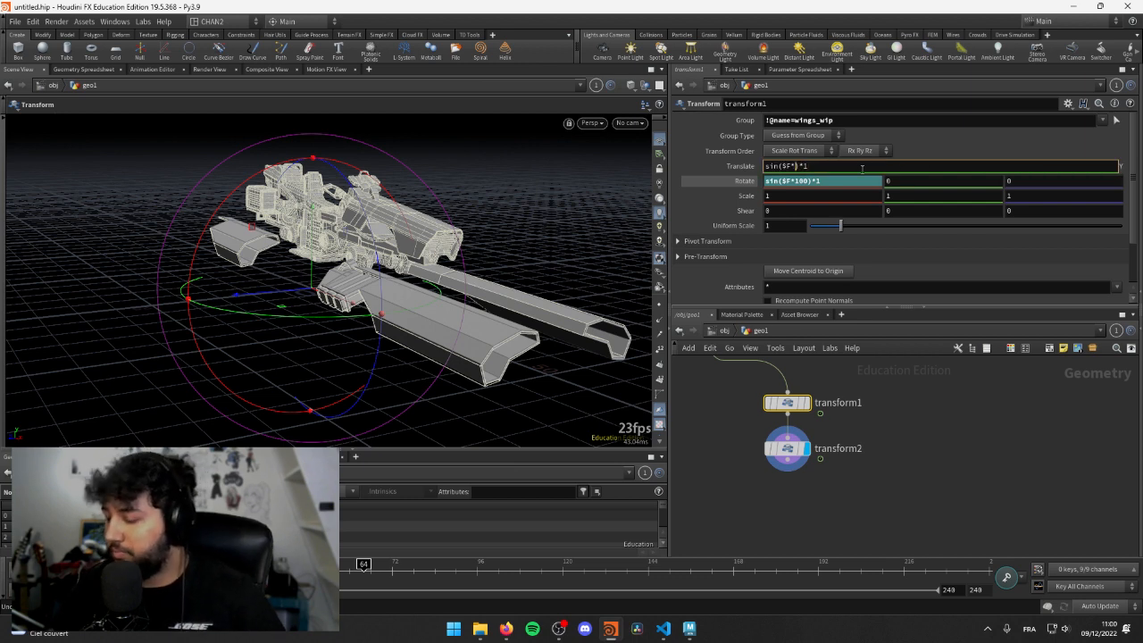
- Set transform1's Y translate expression to sin($F*30)*1 and play the animation to check the hover motion
type("30")
key("Return")
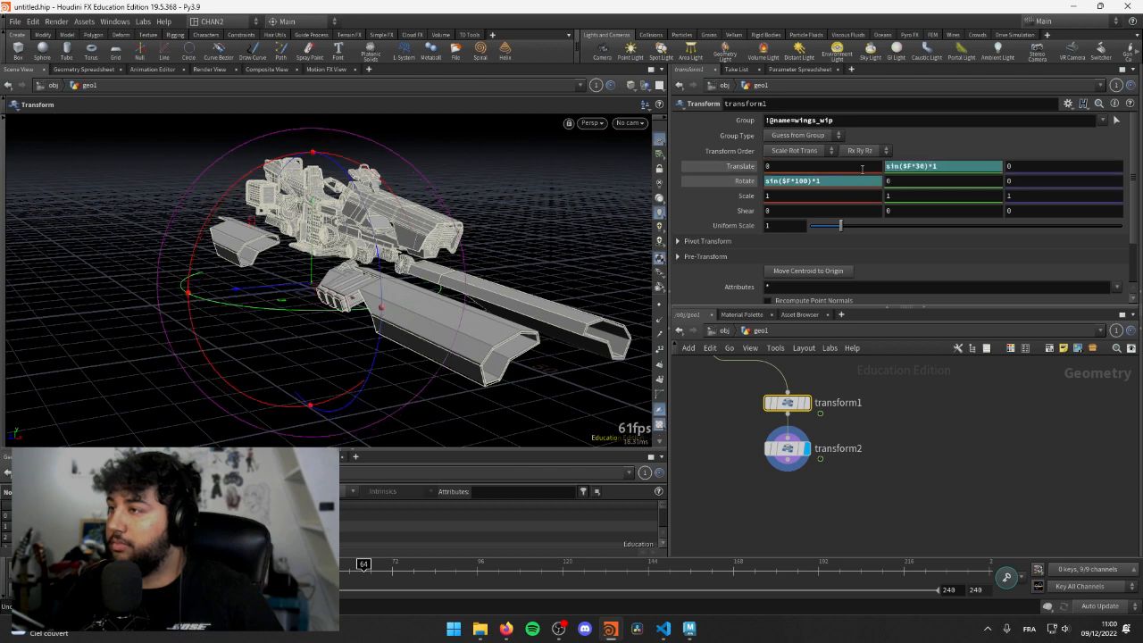
left_click_drag(429, 299, 501, 234, "alt")
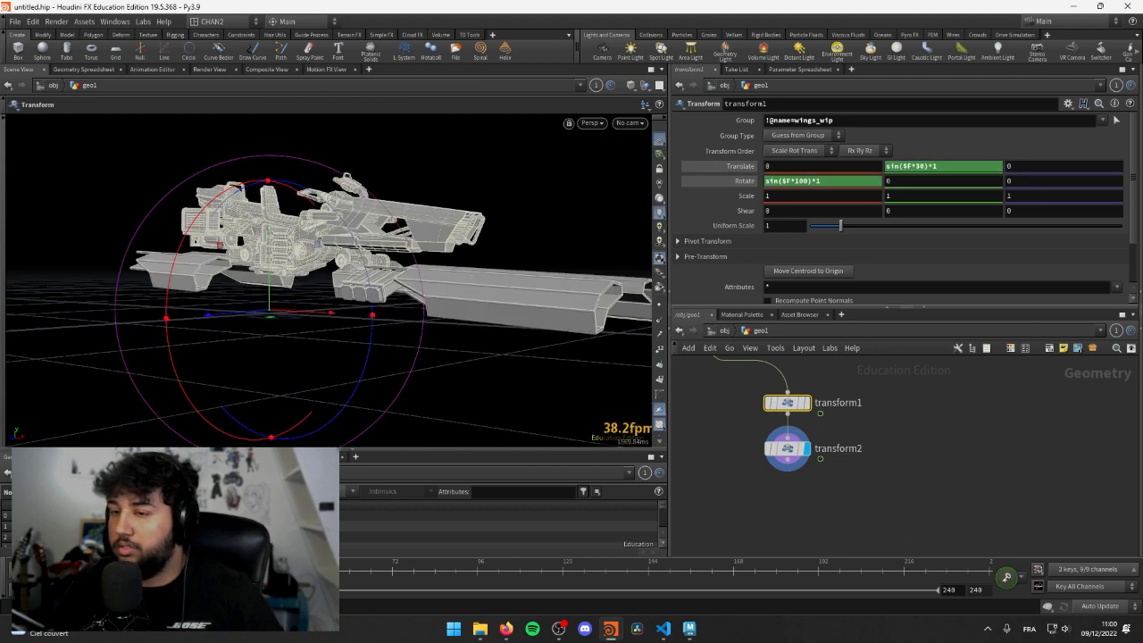
left_click_drag(527, 201, 455, 239, "alt")
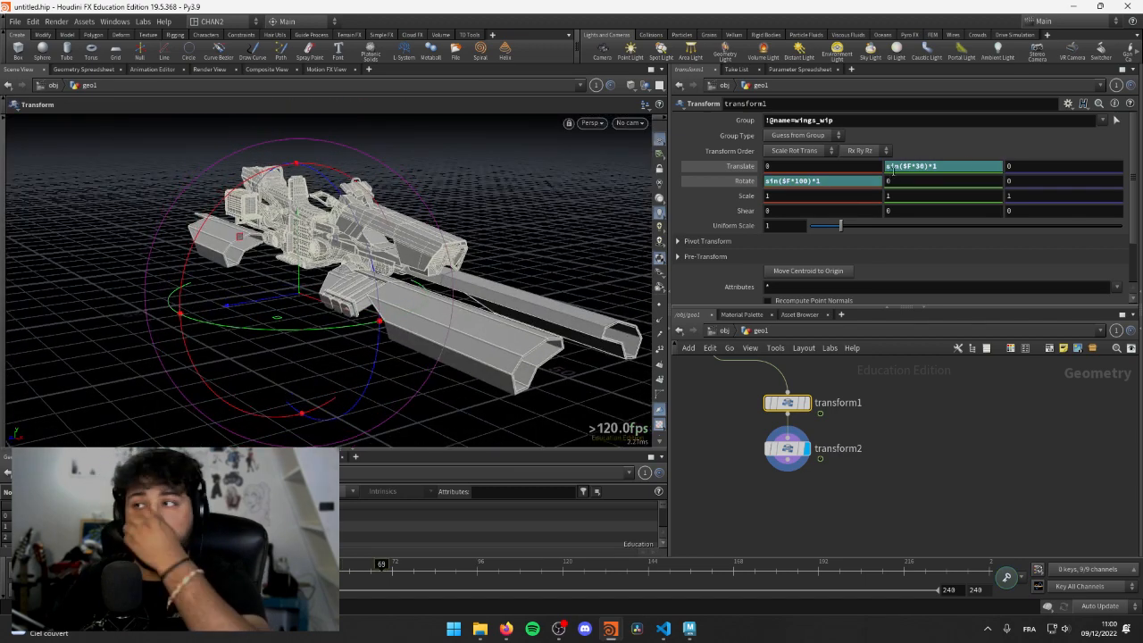
- Set transform1's Y translate expression to sin($F*10)*0.5 and play the animation to check the motion
left_click(921, 167)
type("0")
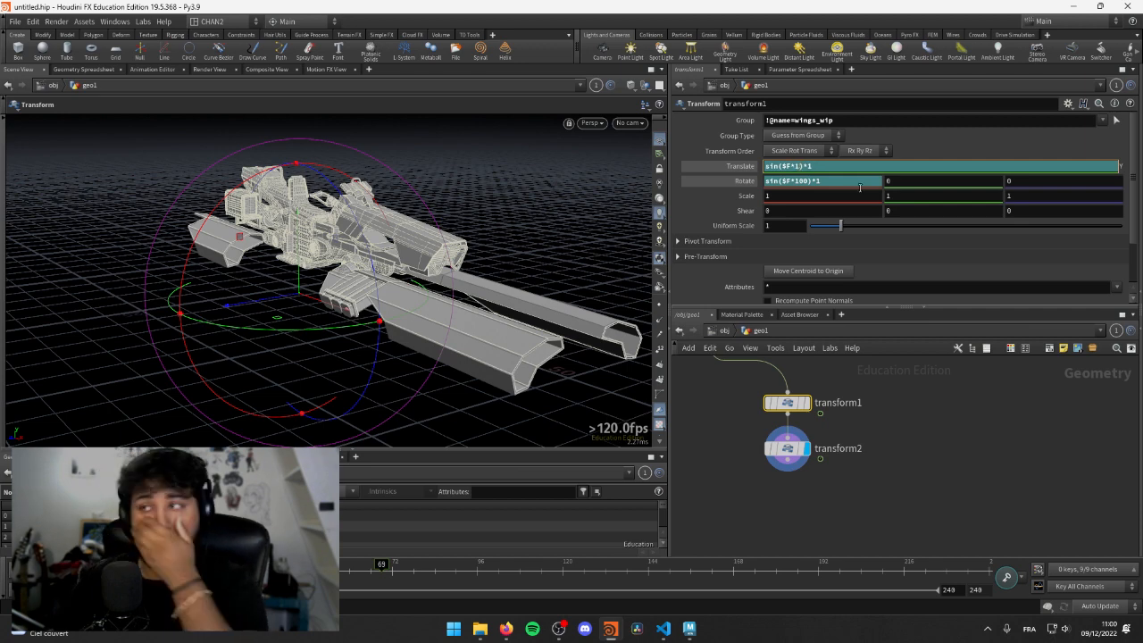
key("BackSpace")
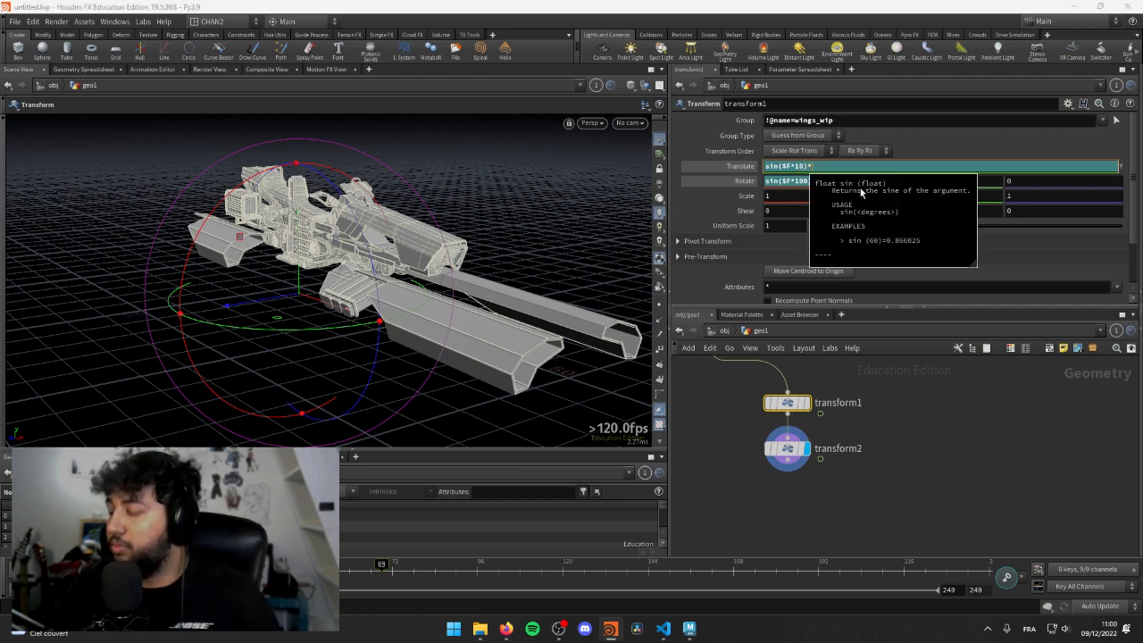
type("0.5")
key("Return")
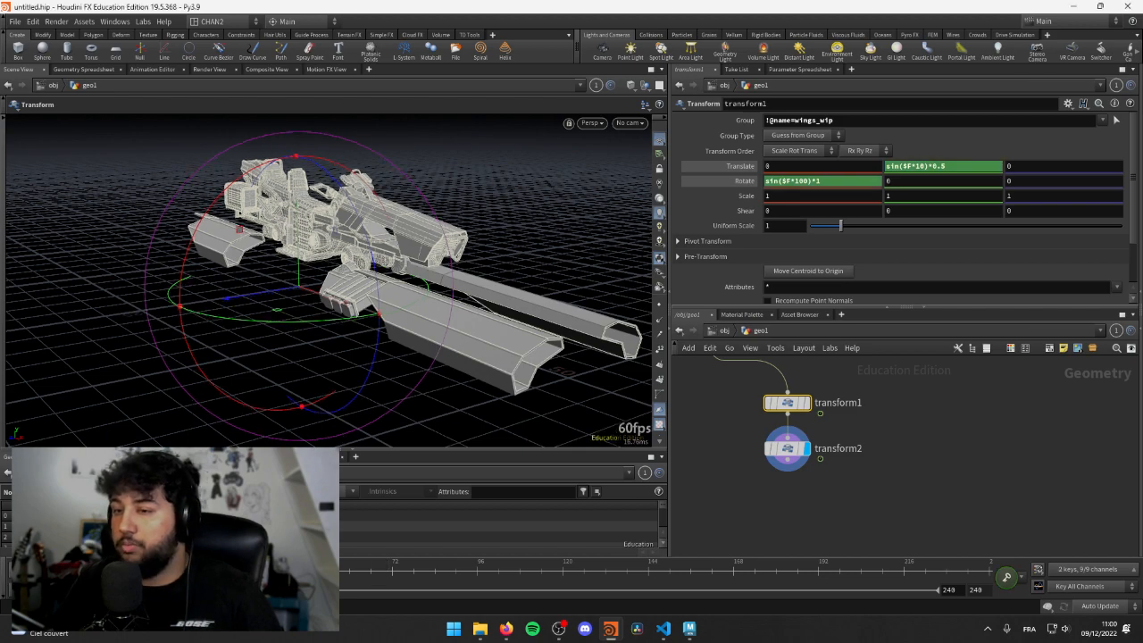
key("Escape")
left_click_drag(235, 363, 434, 304)
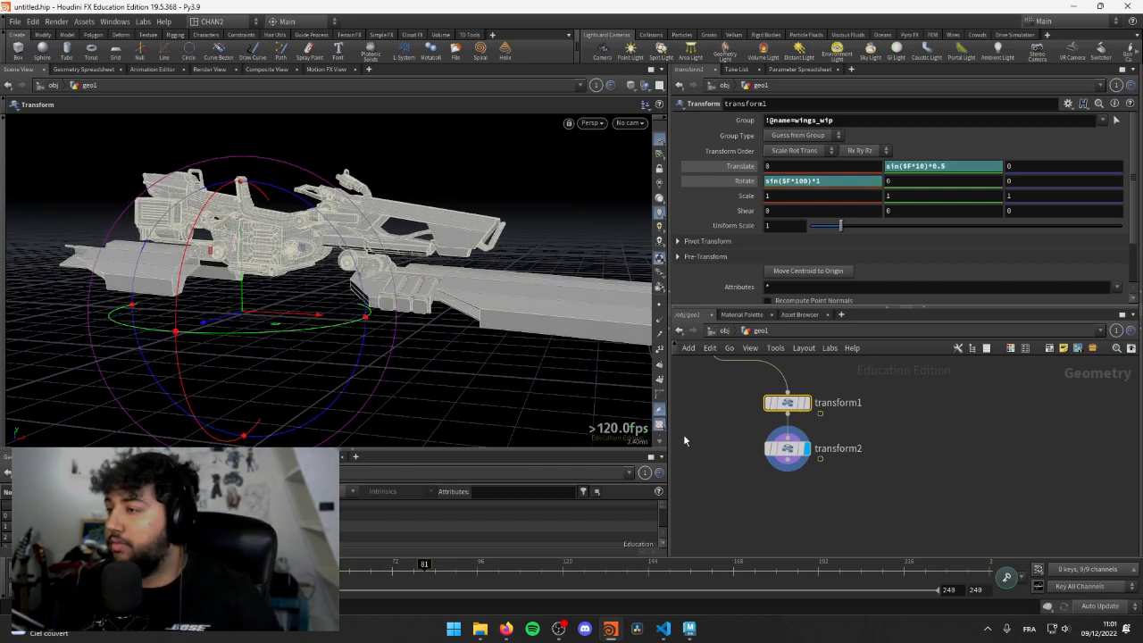
- Give transform2 the Y translate expression sin($F*10)*0.5 and delete the channel on its X translate
left_click_drag(684, 435, 935, 529)
left_click(787, 403)
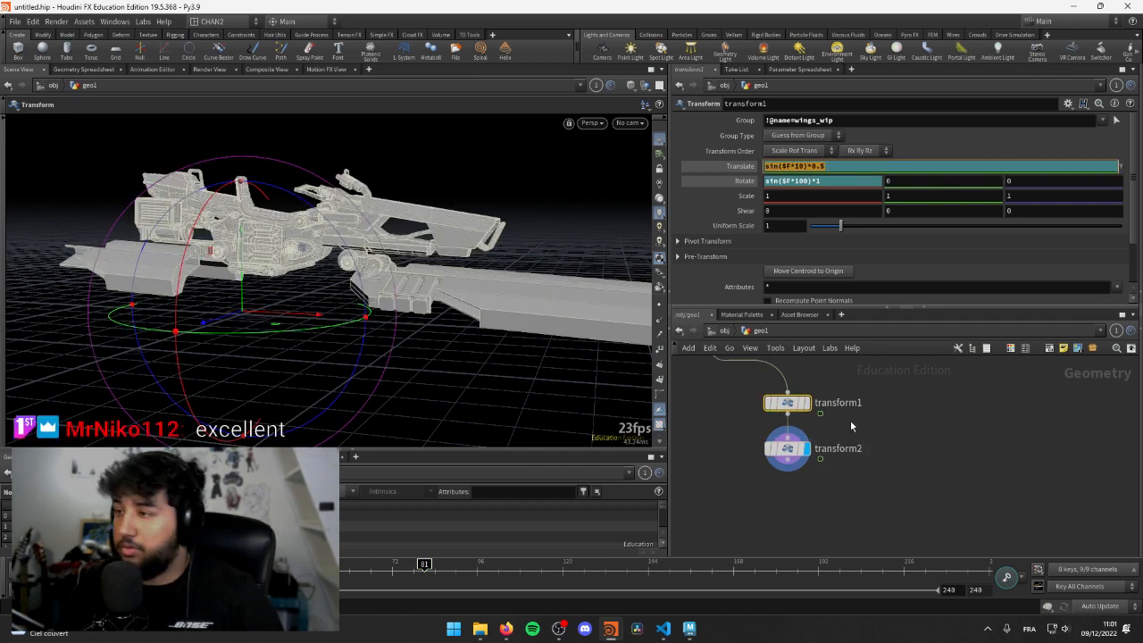
left_click(790, 449)
type("sin($F*10)*0.5")
key("Return")
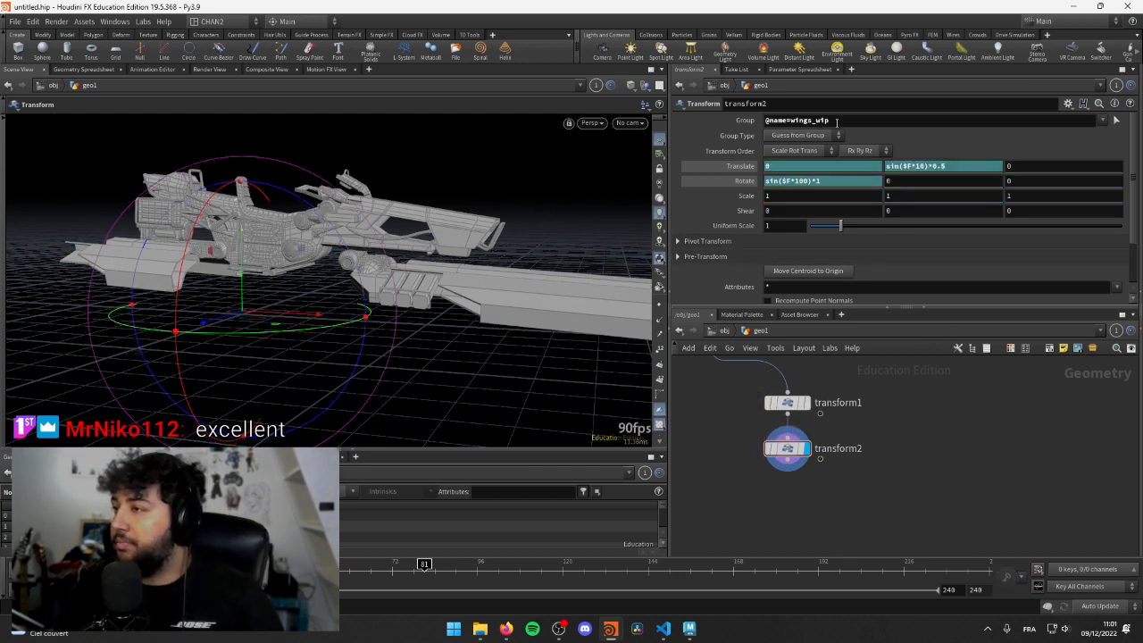
right_click(781, 166)
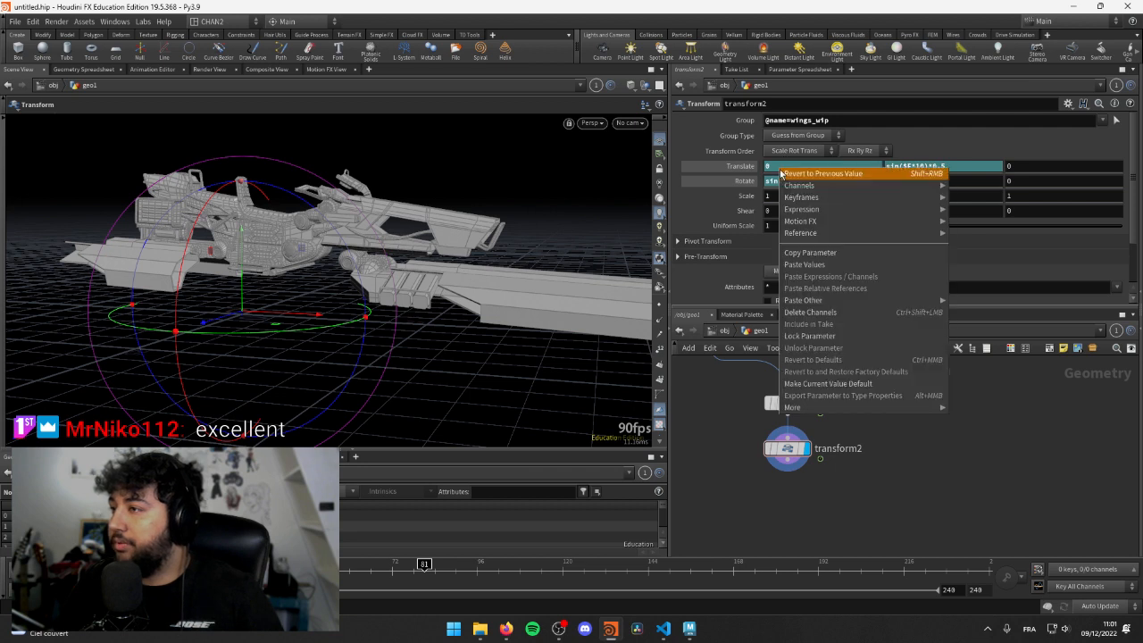
left_click(820, 312)
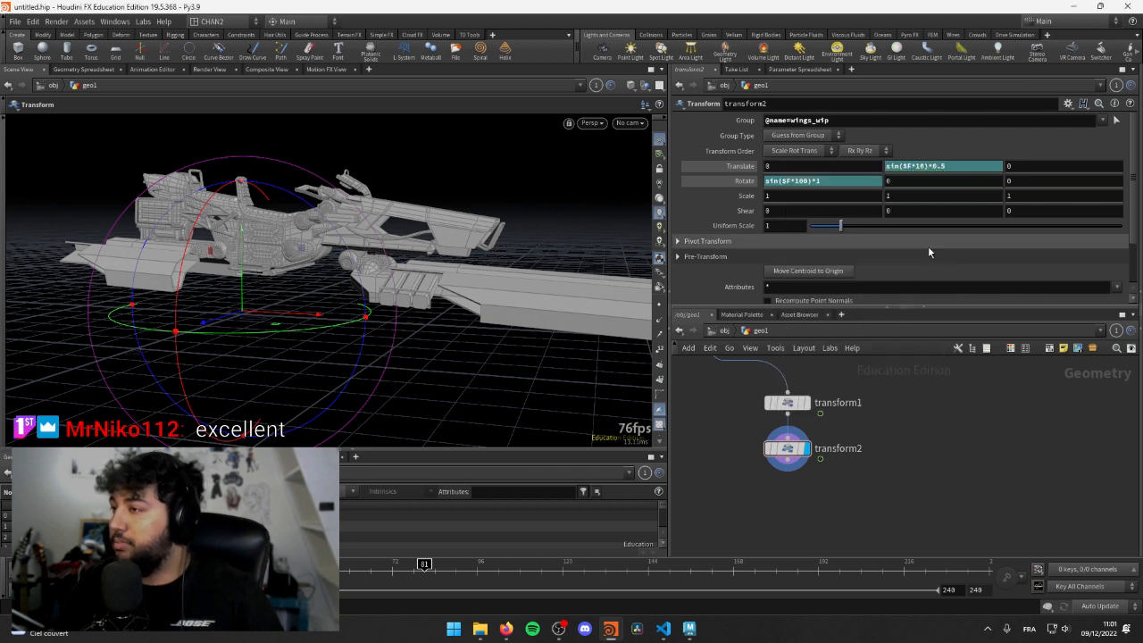
- Add a float parameter named OFFSET with the label "offset" to transform2, placed above Translate
left_click(1067, 104)
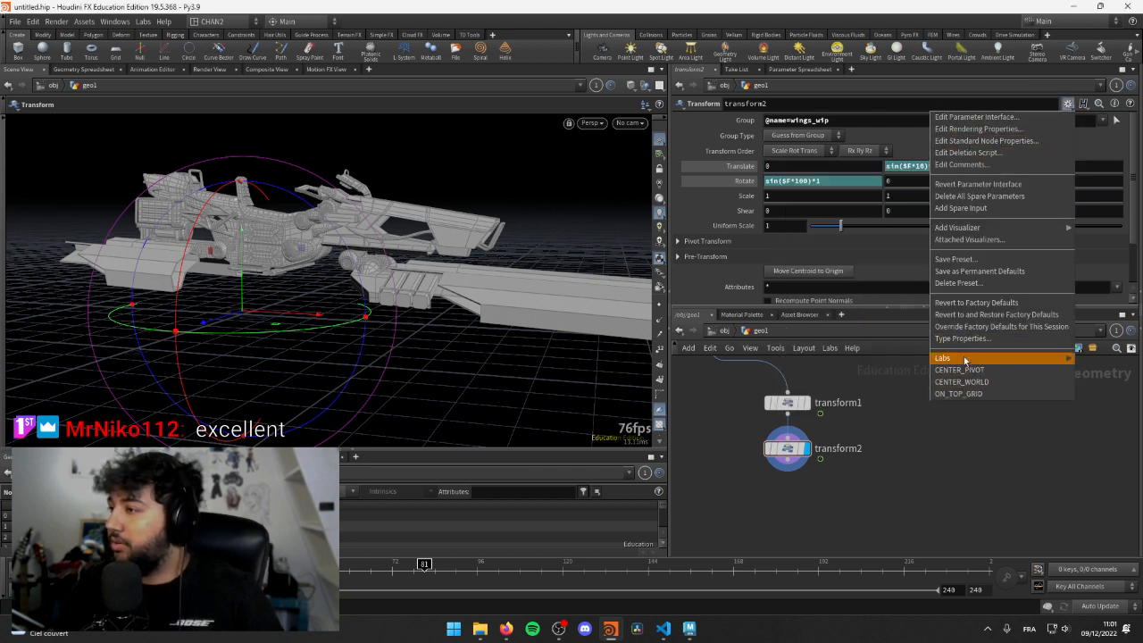
left_click(983, 118)
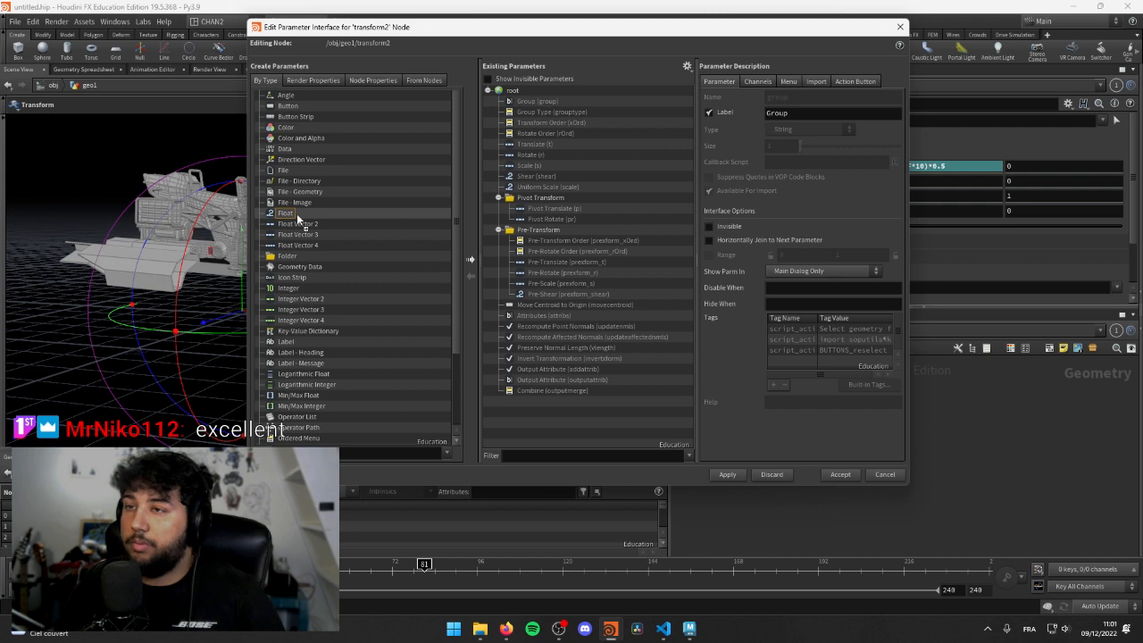
mouse_move(551, 132)
left_mouse_down()
mouse_move(560, 176)
mouse_move(556, 137)
left_mouse_up()
double_click(836, 101)
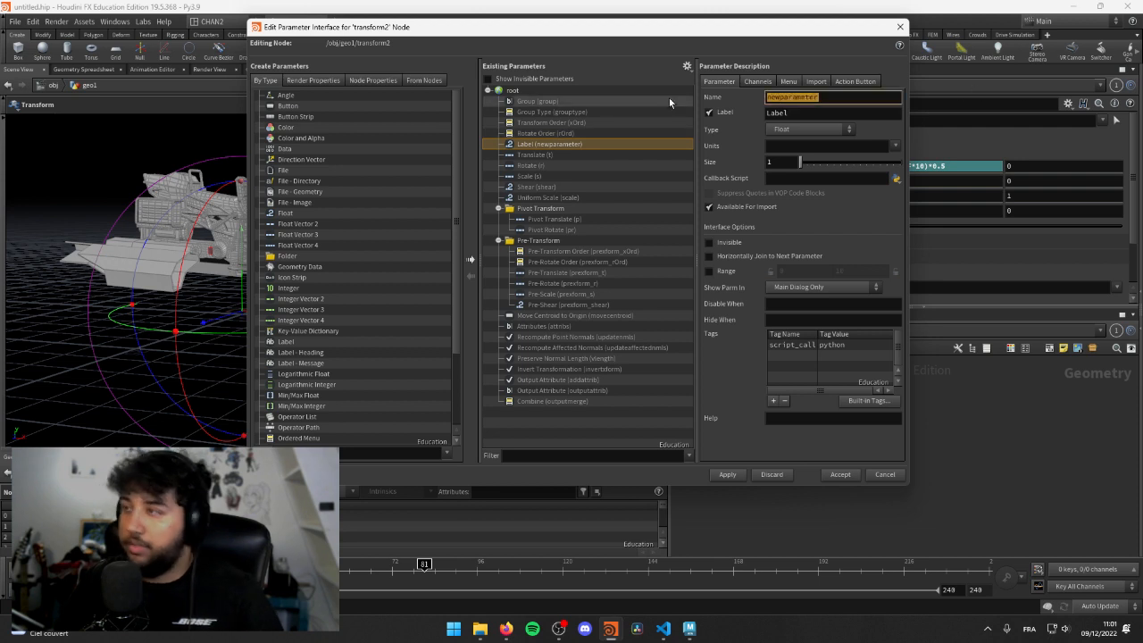
type("OFFSET")
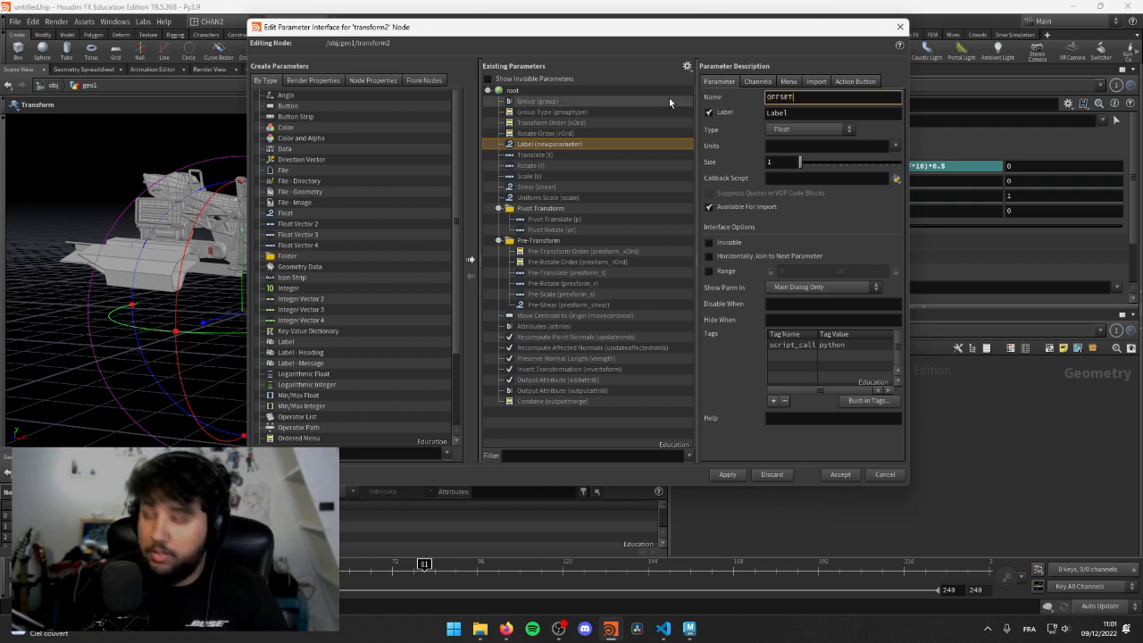
key("Tab")
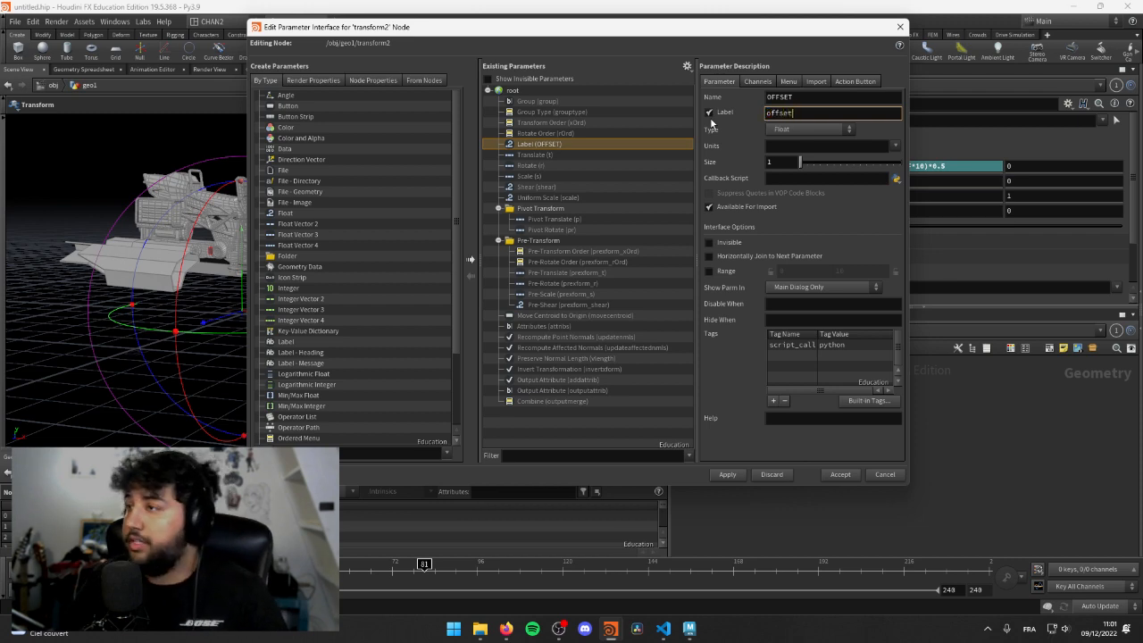
key("Return")
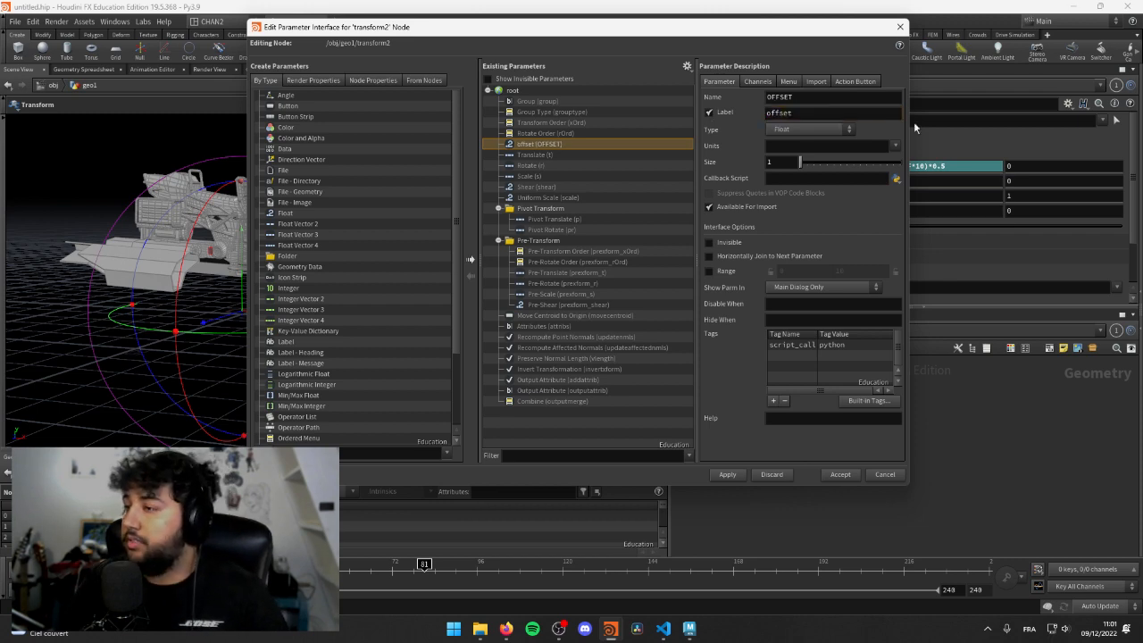
left_click(723, 474)
left_click(847, 474)
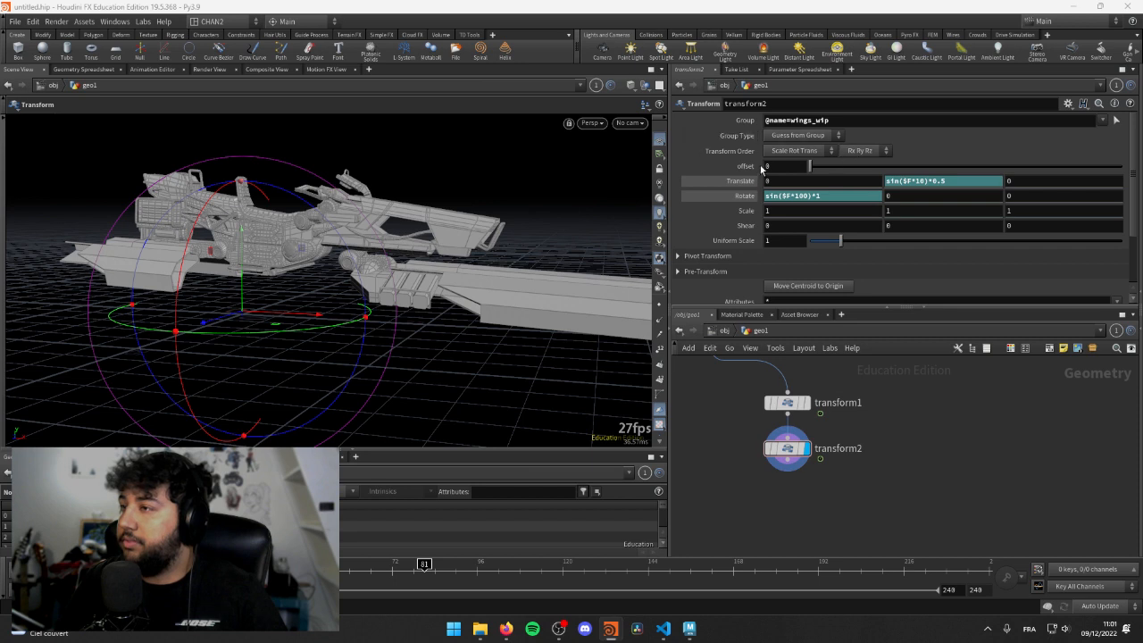
- Set transform2's offset parameter to 5
left_click(787, 166)
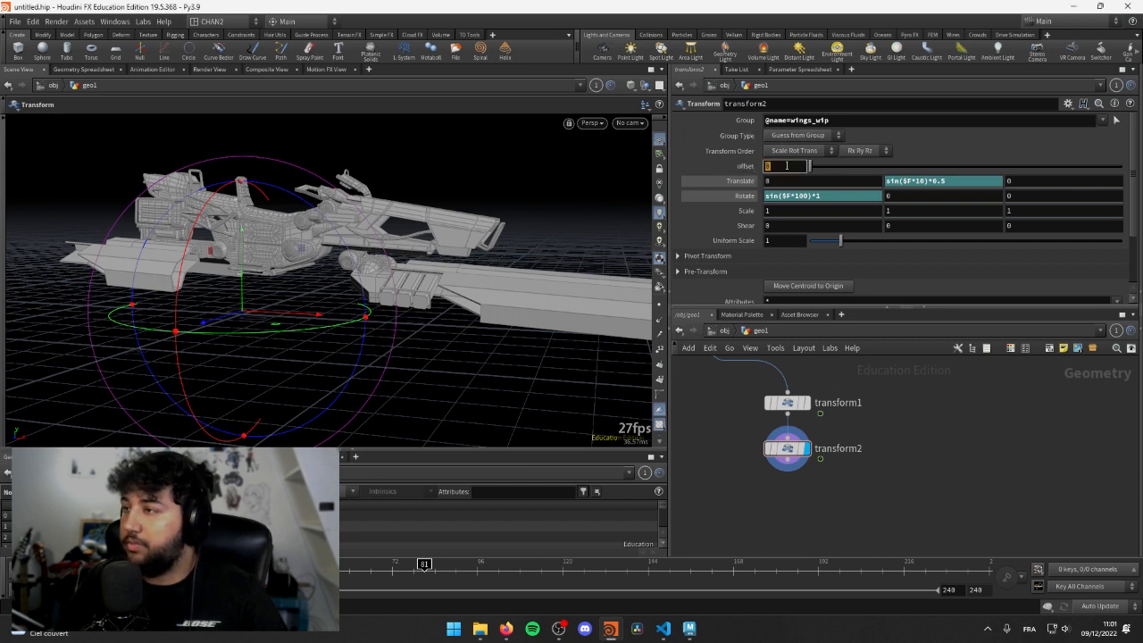
type("5")
key("Return")
- Reference the offset parameter in transform2's Y translate expression so it reads sin($F*10+ch("OFFSET"))*0.5
right_click(778, 165)
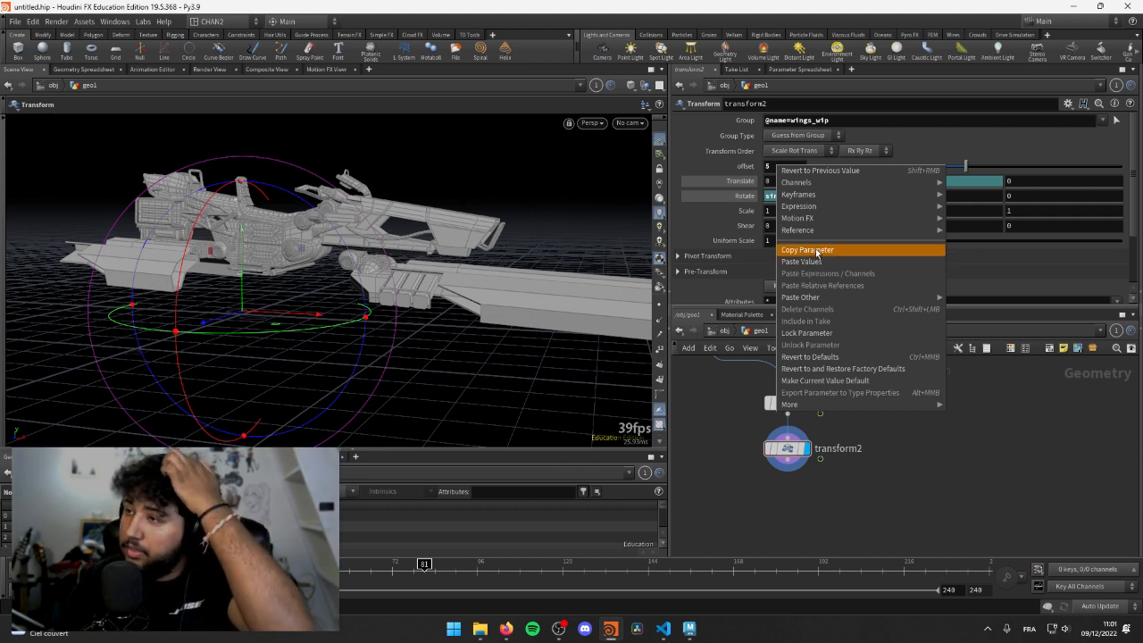
left_click(807, 249)
left_click(922, 180)
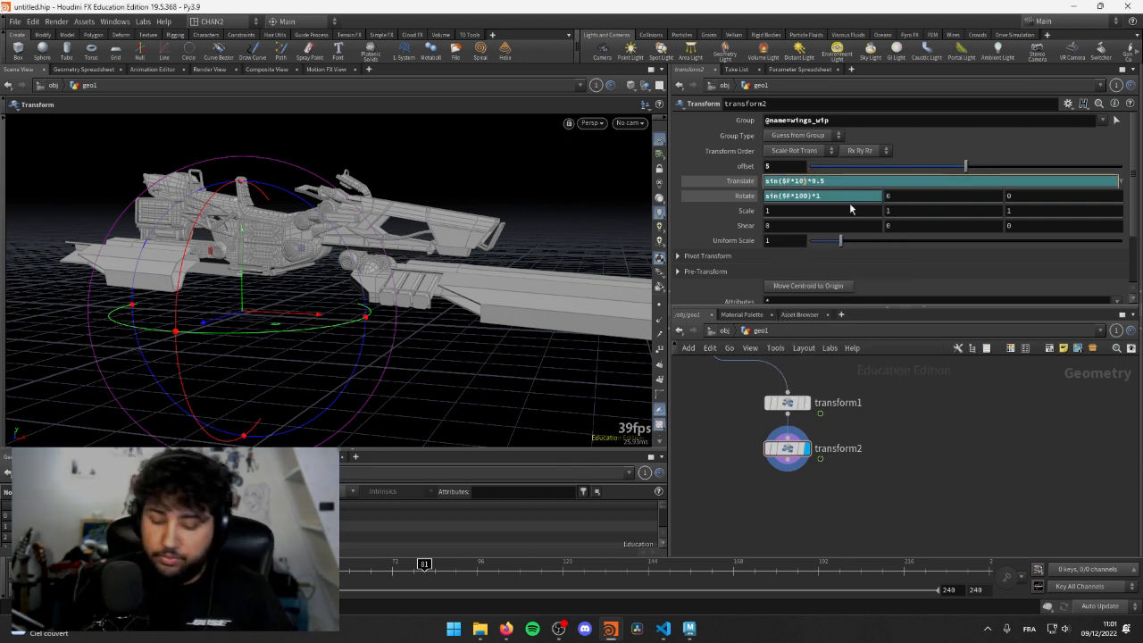
type("0")
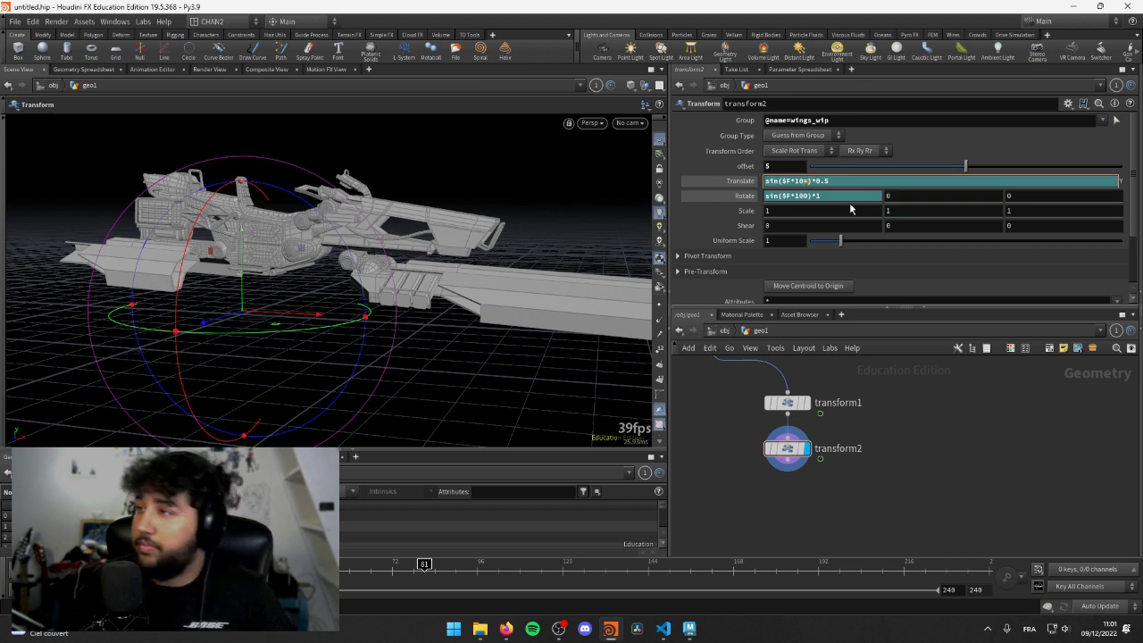
right_click(806, 180)
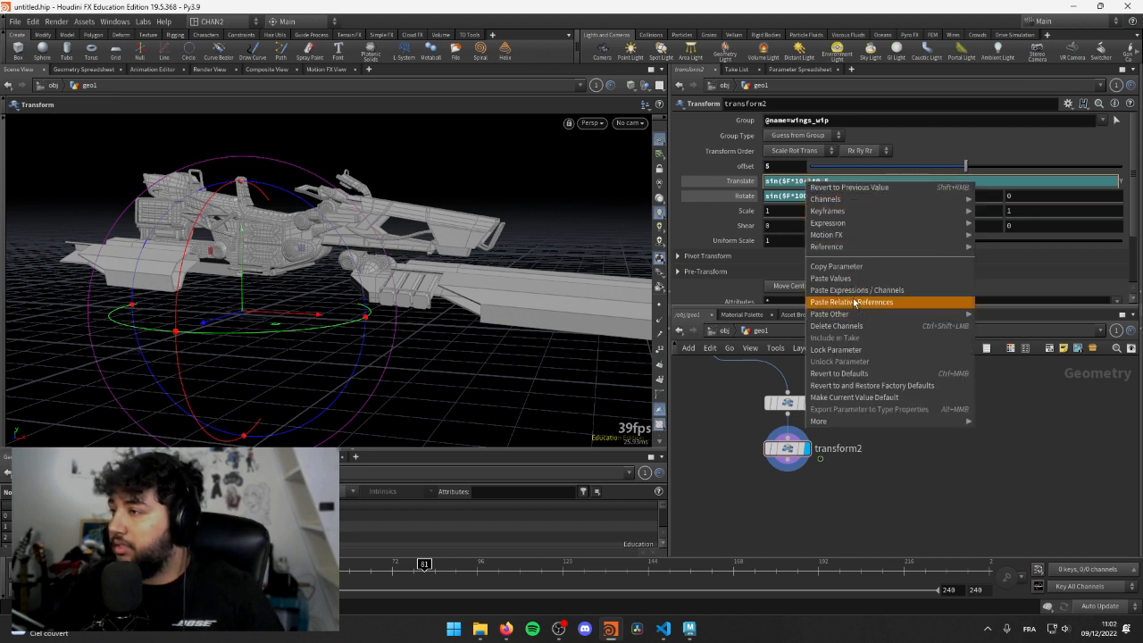
left_click(855, 302)
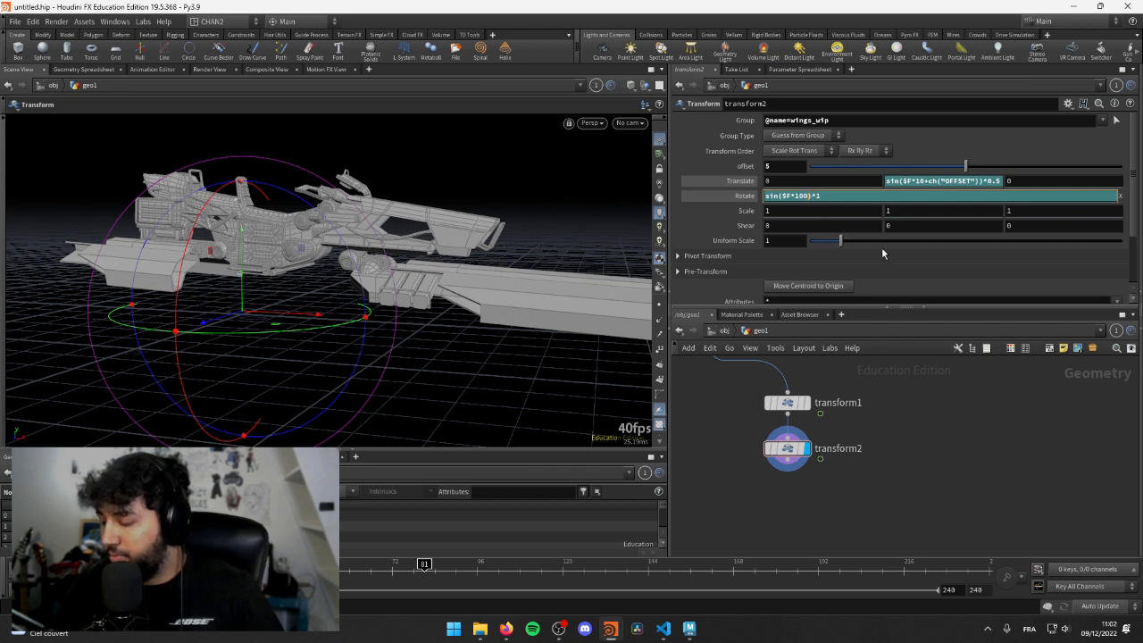
- Reference the offset parameter in transform2's X rotate expression so it reads sin($F*100+ch("OFFSET"))*1
left_click(817, 196)
type("+")
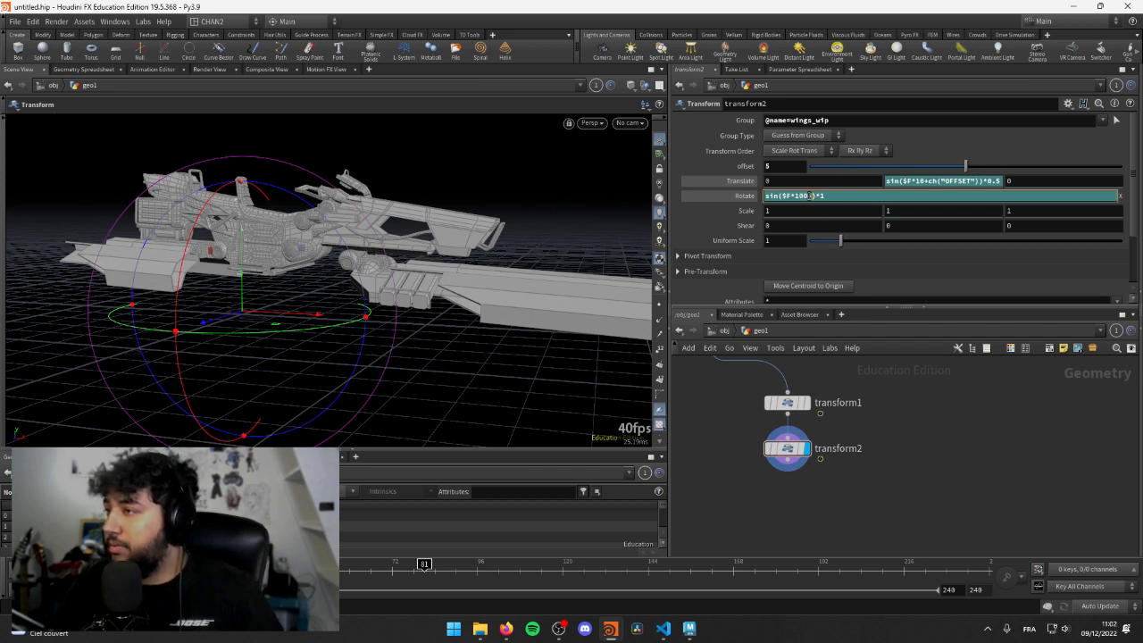
right_click(810, 195)
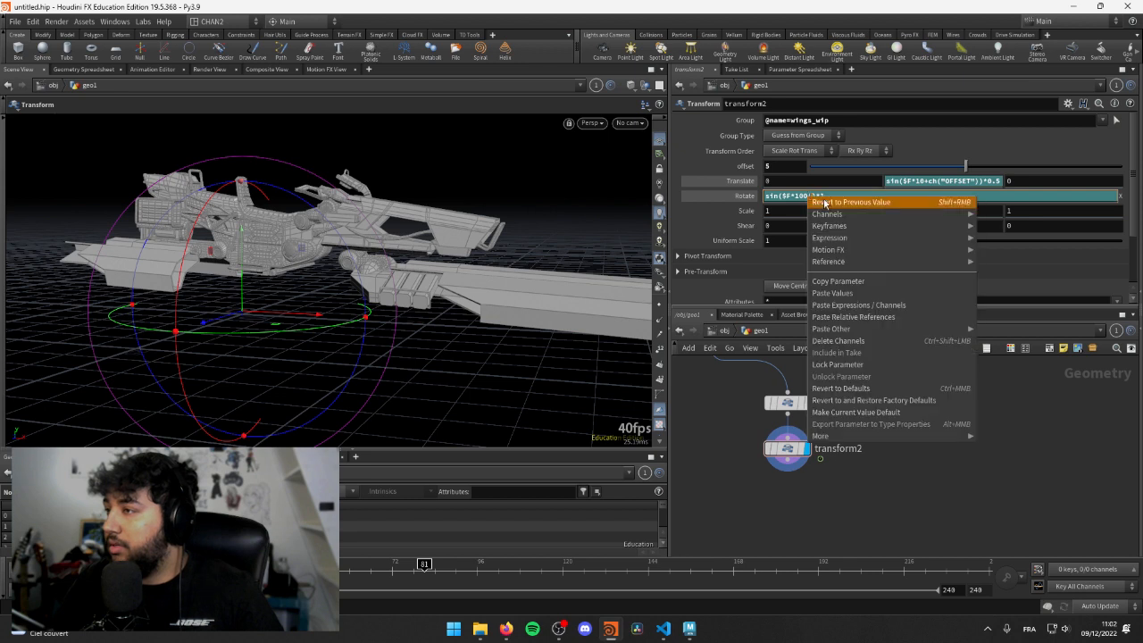
left_click(848, 318)
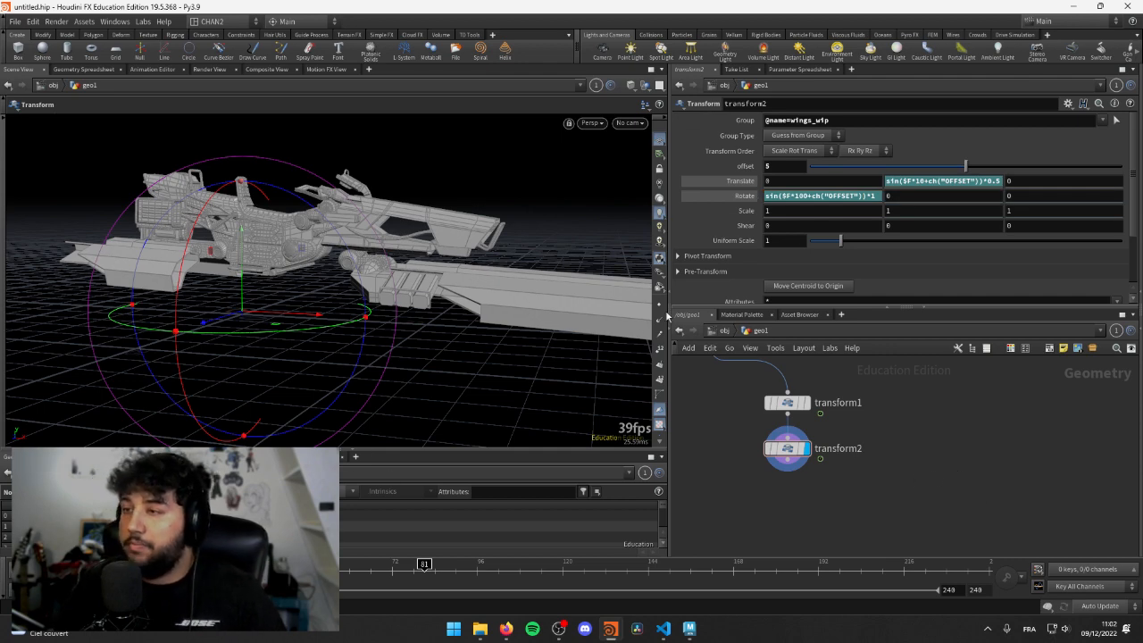
- Play the animation to check the wings' offset motion and set transform2's offset to 10
left_click_drag(326, 301, 319, 304, "alt")
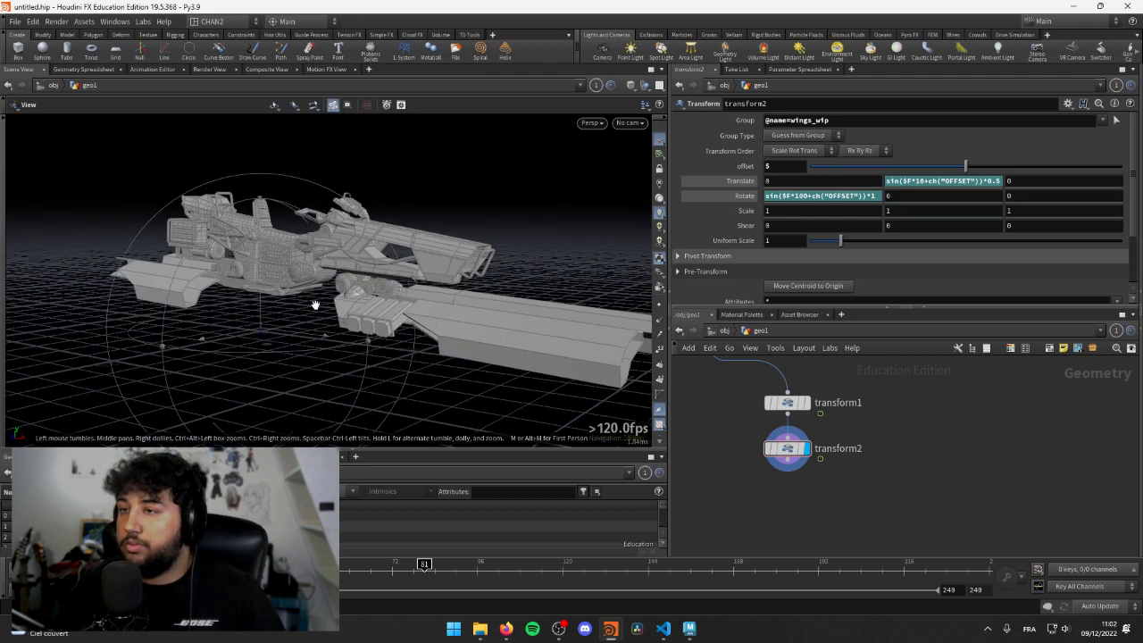
key("Up")
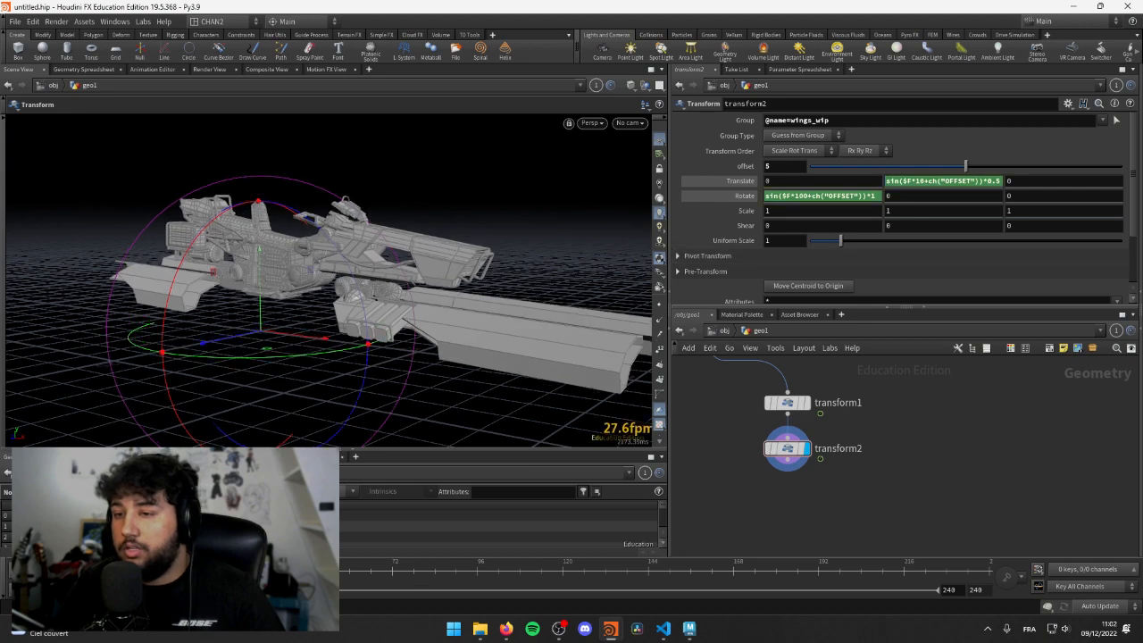
middle_click_drag(382, 340, 291, 301, "alt")
left_click_drag(291, 300, 355, 291, "alt")
double_click(790, 166)
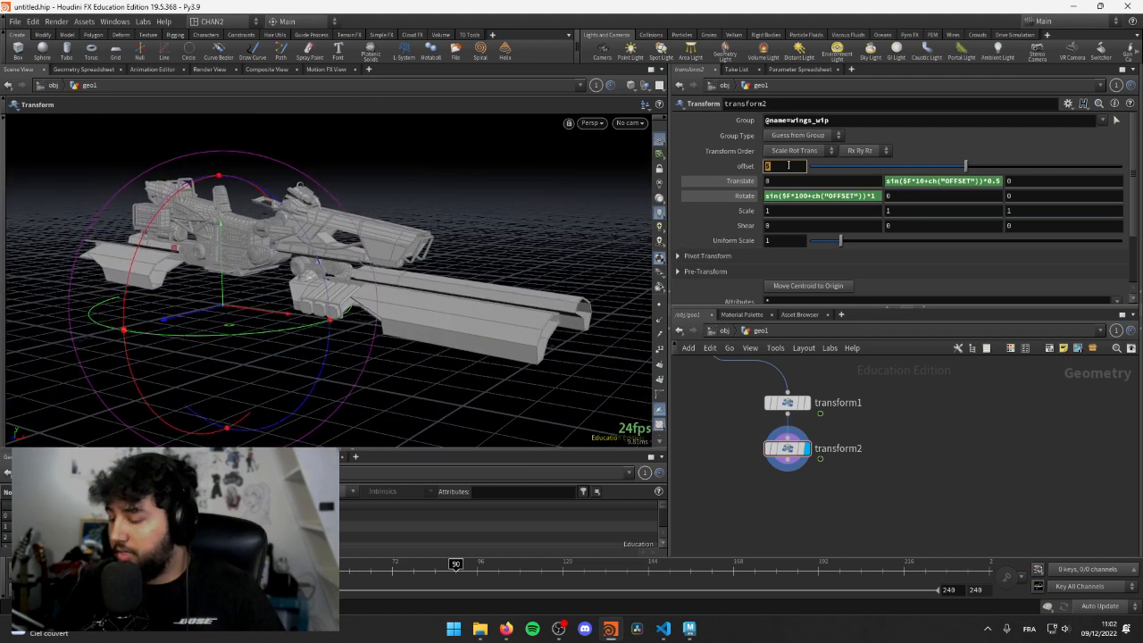
type("10")
key("Return")
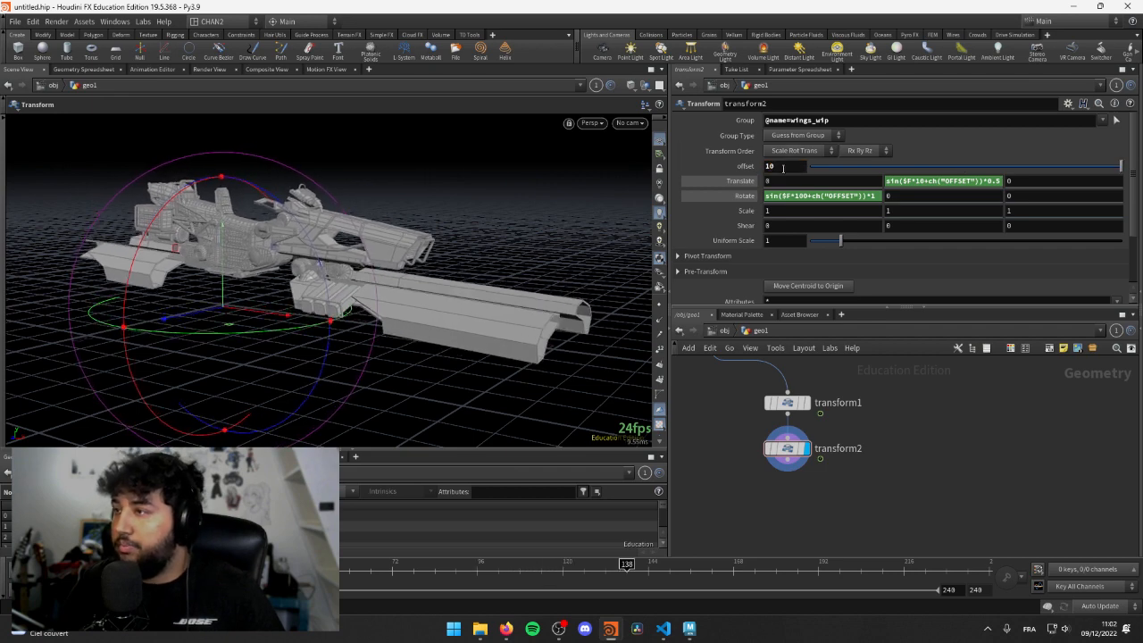
- Compare the evaluated Rotate values and expressions of transform1 and transform2 at the current frame
left_click(734, 196)
left_click(734, 197)
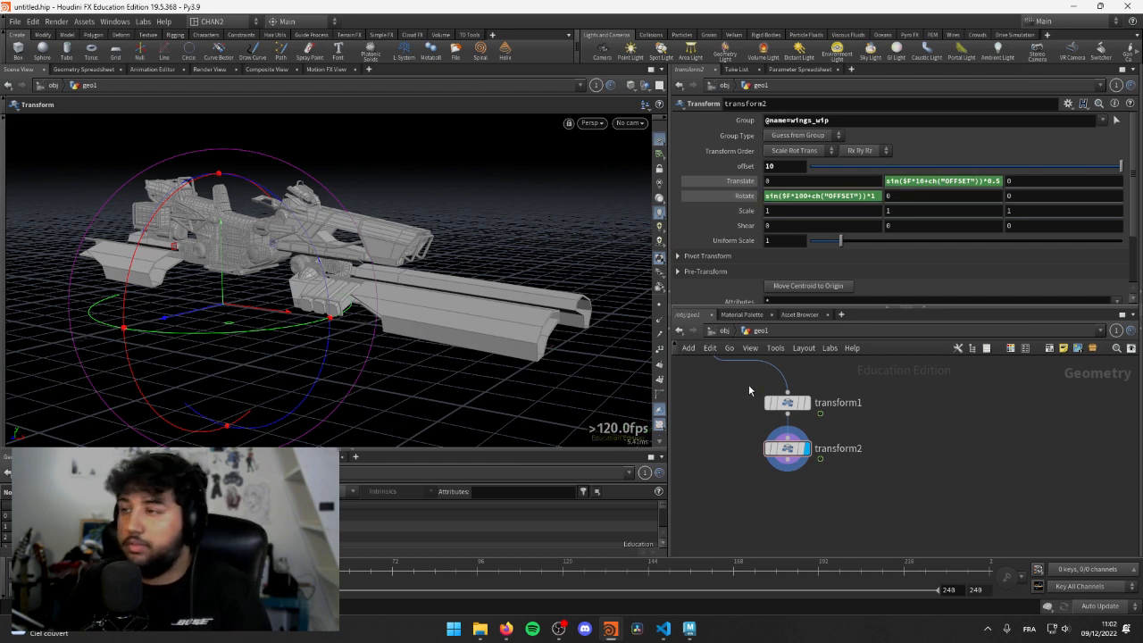
left_click(788, 403)
left_click(743, 187)
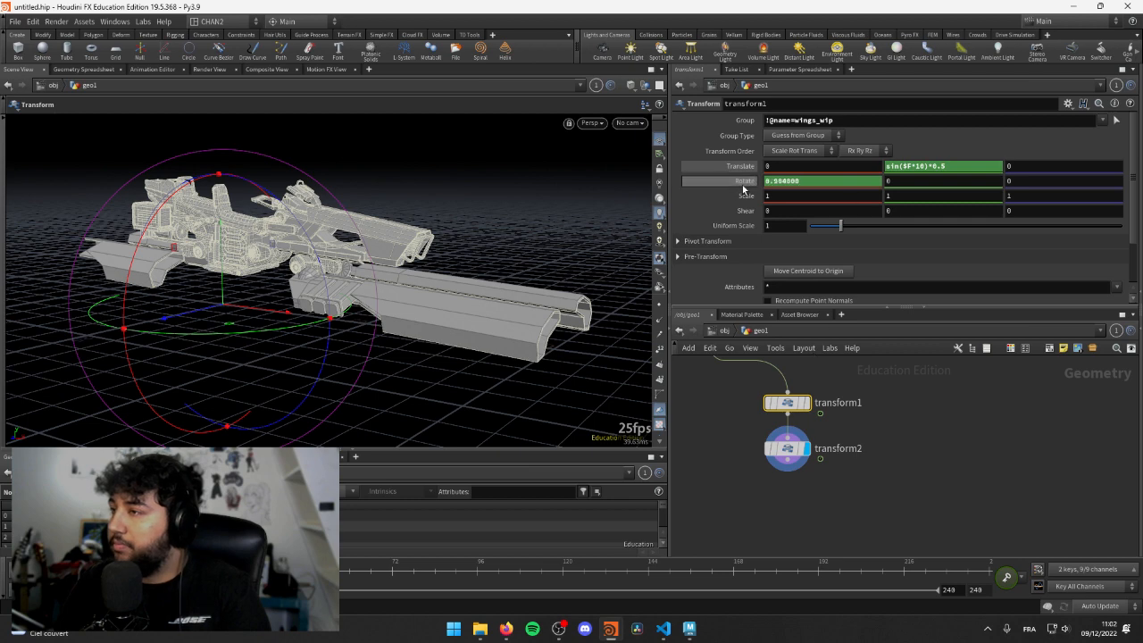
left_click_drag(737, 168, 740, 183)
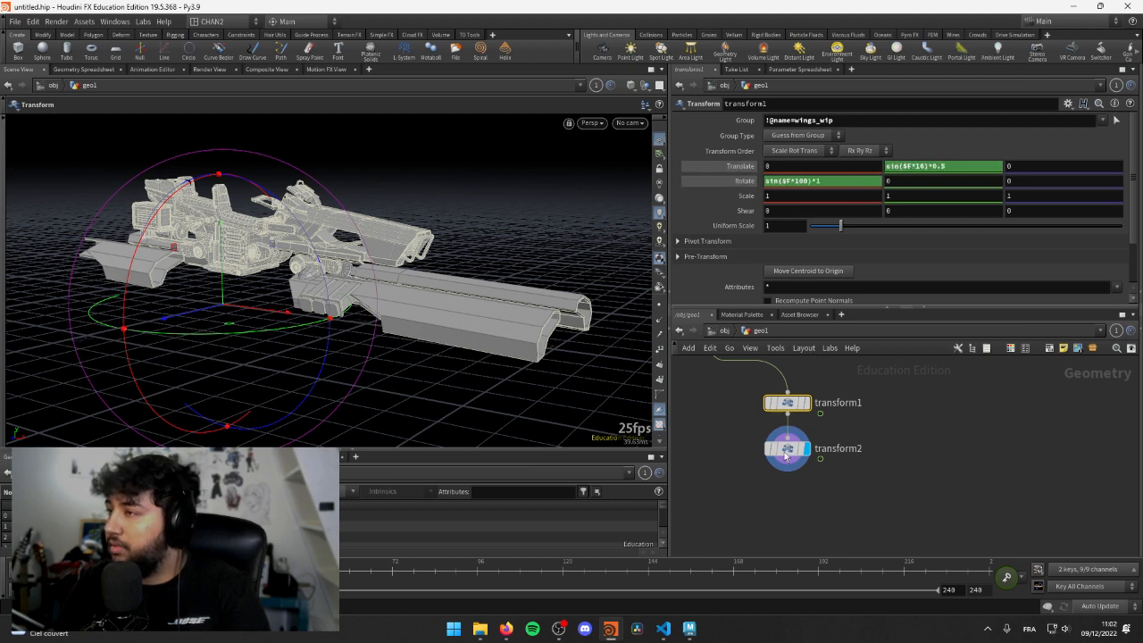
left_click_drag(721, 437, 949, 504)
left_click(741, 195)
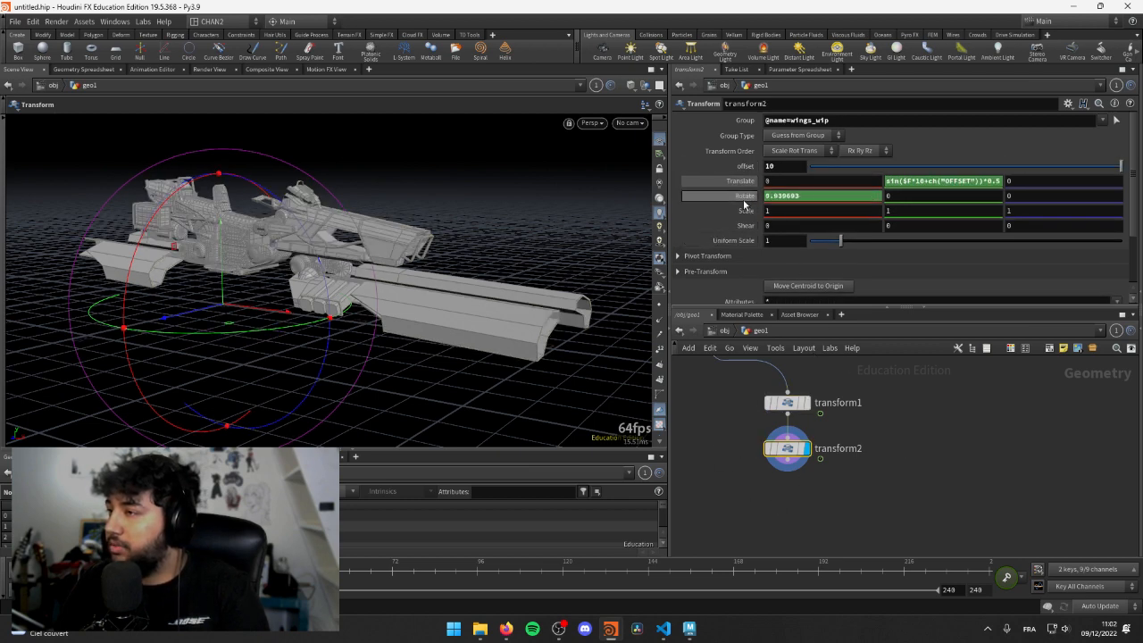
- Toggle transform2's Translate and Rotate parameters between evaluated values and expressions, leaving the expressions displayed
left_click(740, 182)
left_click(736, 182)
left_click(726, 196)
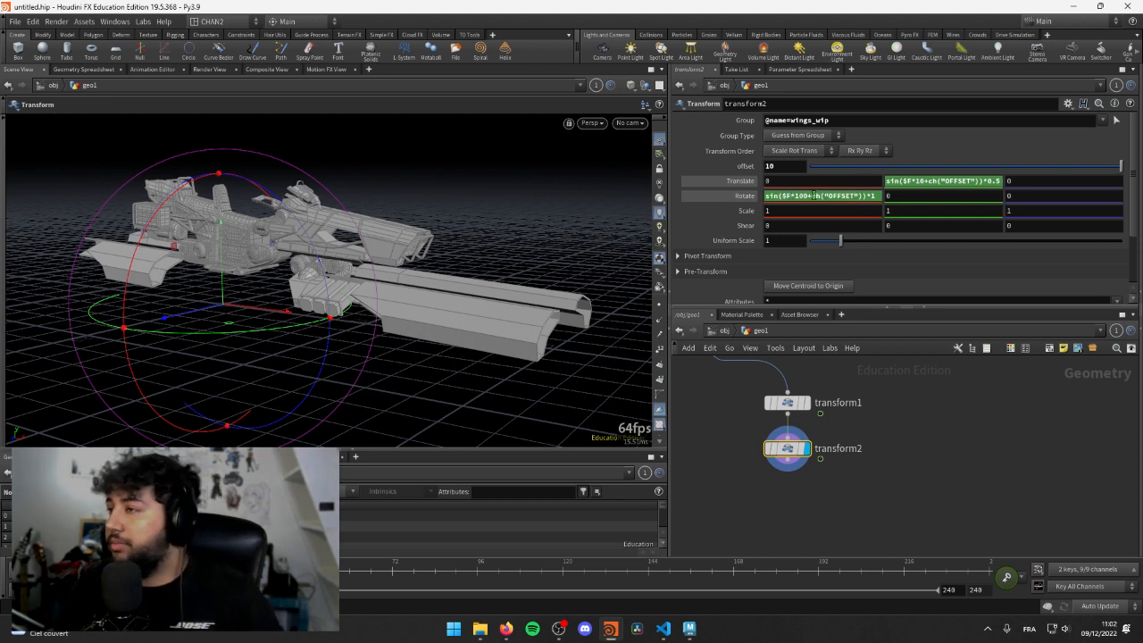
- Select the whole chain of nodes in the geometry network and align it in one vertical column
scroll(729, 404, "down", 5)
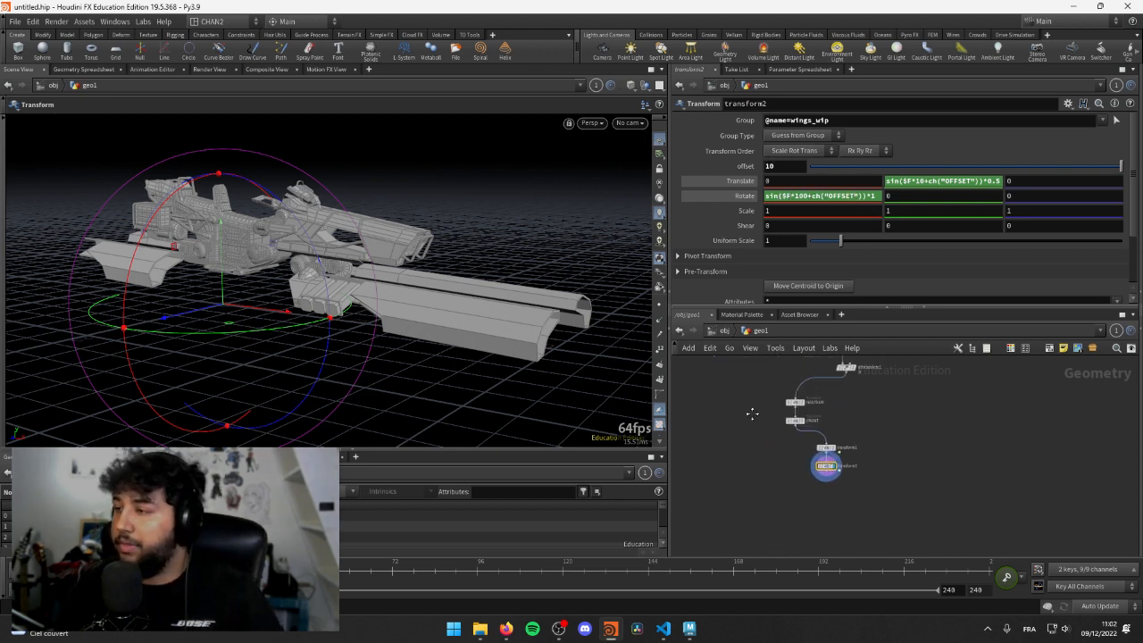
left_click_drag(747, 395, 904, 556)
middle_click_drag(853, 522, 851, 477)
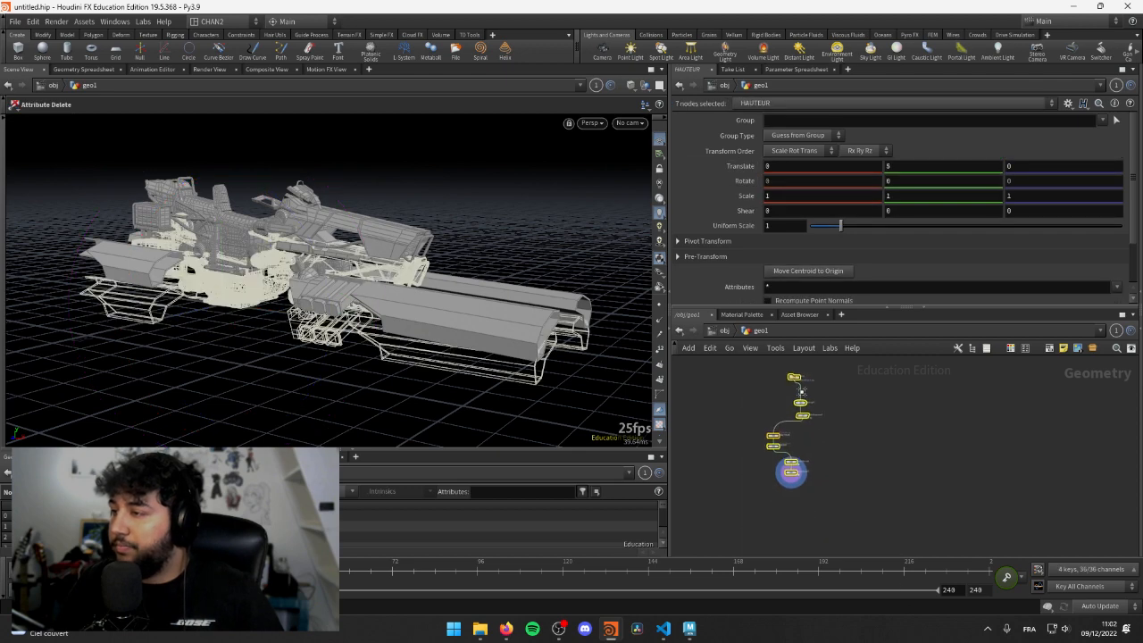
key("a")
left_click_drag(801, 391, 801, 489)
left_click(749, 449)
scroll(760, 445, "up", 5)
middle_click_drag(878, 459, 730, 474)
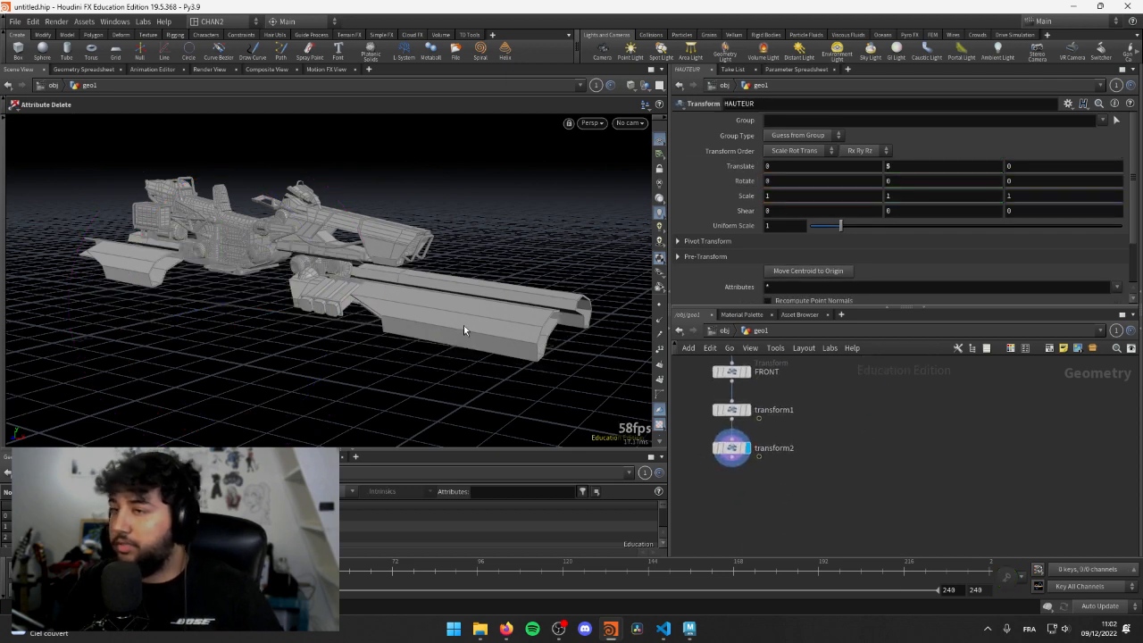
- Display the FRONT transform node's output and tilt the vehicle nose-down with a Z rotation of about -10.32
left_click_drag(369, 279, 215, 312, "alt")
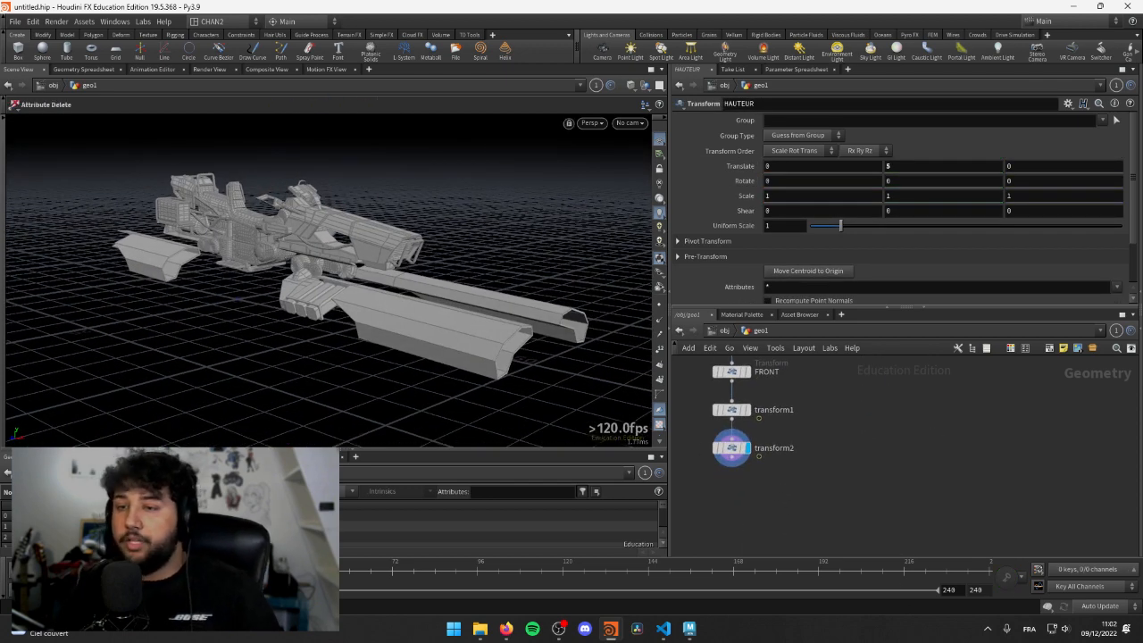
left_click_drag(309, 328, 242, 309, "alt")
middle_click_drag(834, 444, 898, 519)
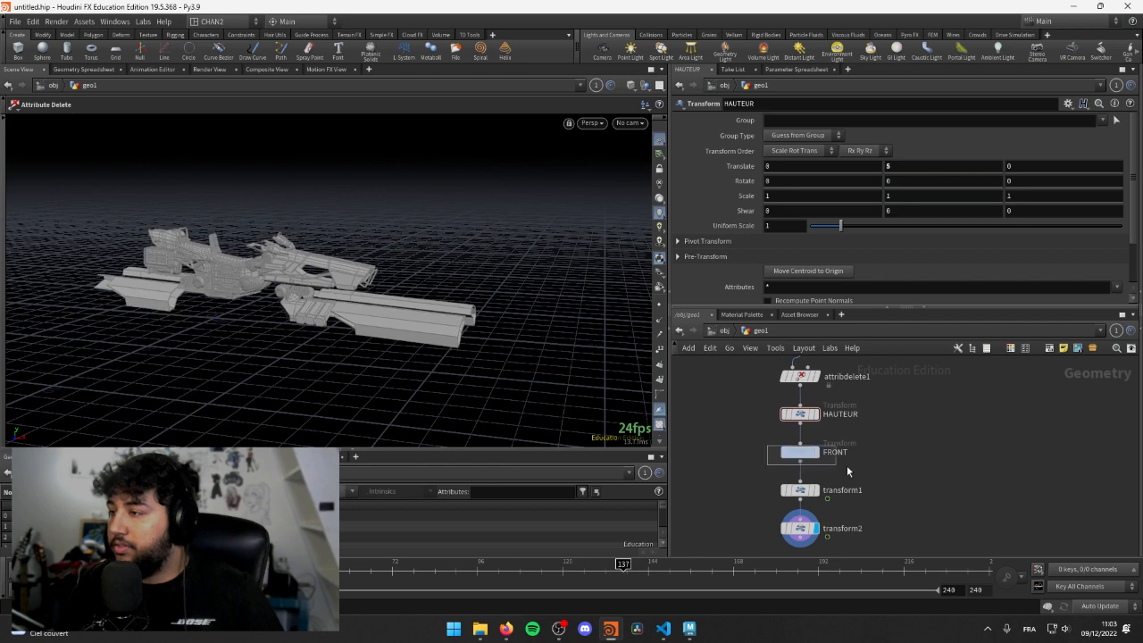
left_click(801, 452)
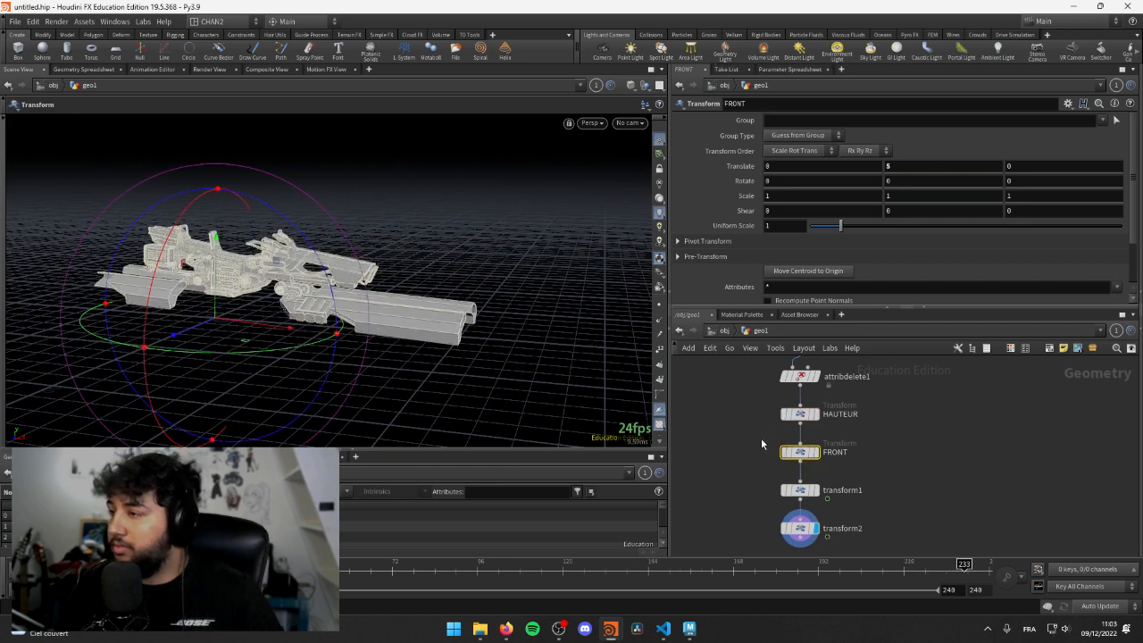
left_click(815, 453)
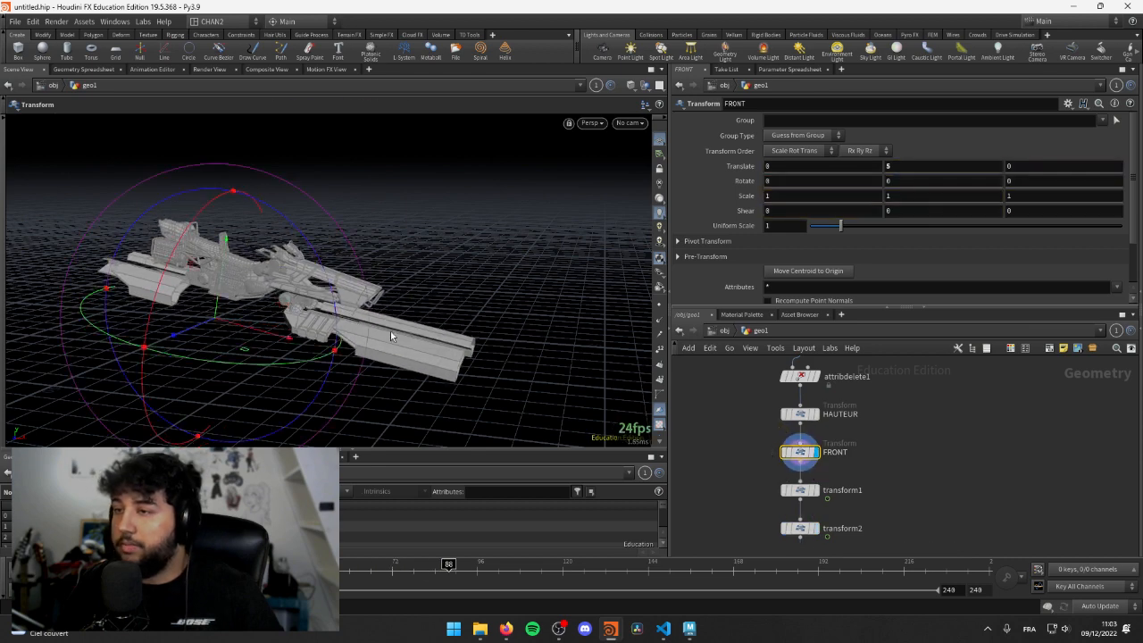
middle_click_drag(442, 308, 503, 289, "alt")
key("Return")
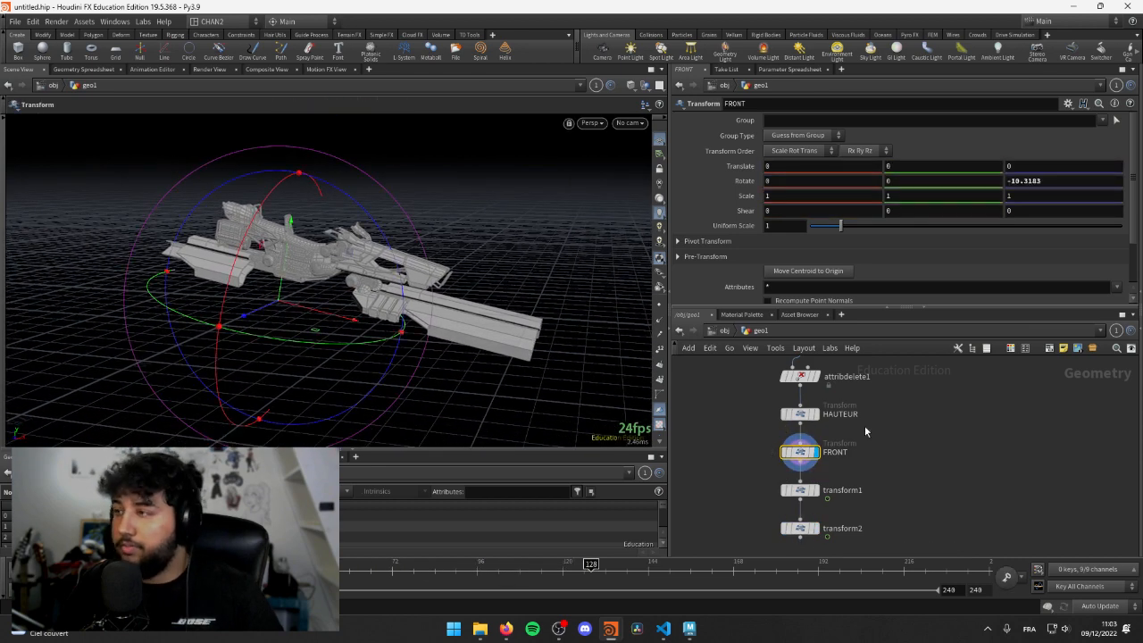
- Raise the vehicle with the HAUTEUR transform node to a Y translate of about 13.46
left_click(802, 414)
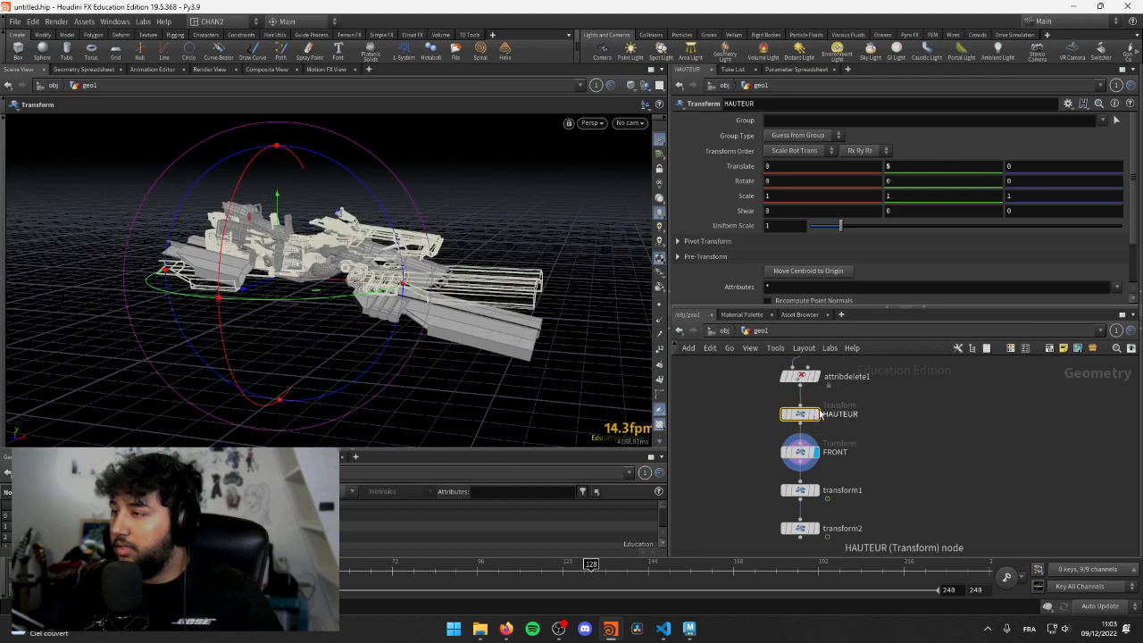
left_click_drag(279, 211, 295, 235)
key("Escape")
- Move transform1 and transform2 aside together, off the main node column, and display transform2's output
middle_click_drag(905, 486, 896, 418)
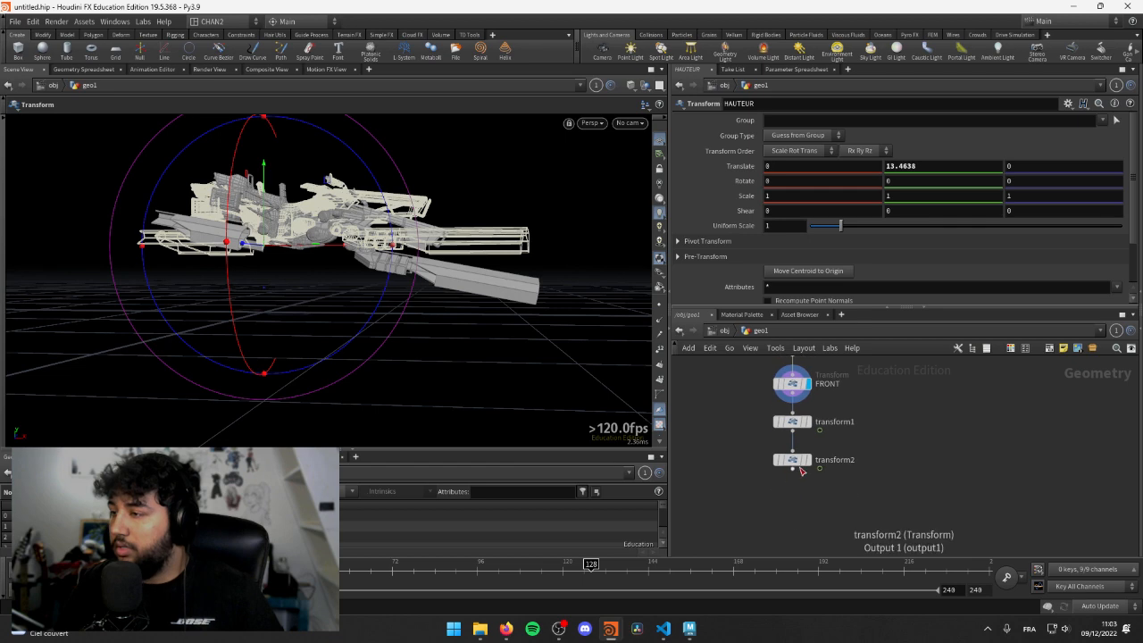
left_click_drag(741, 405, 822, 474)
left_click_drag(791, 424, 901, 443)
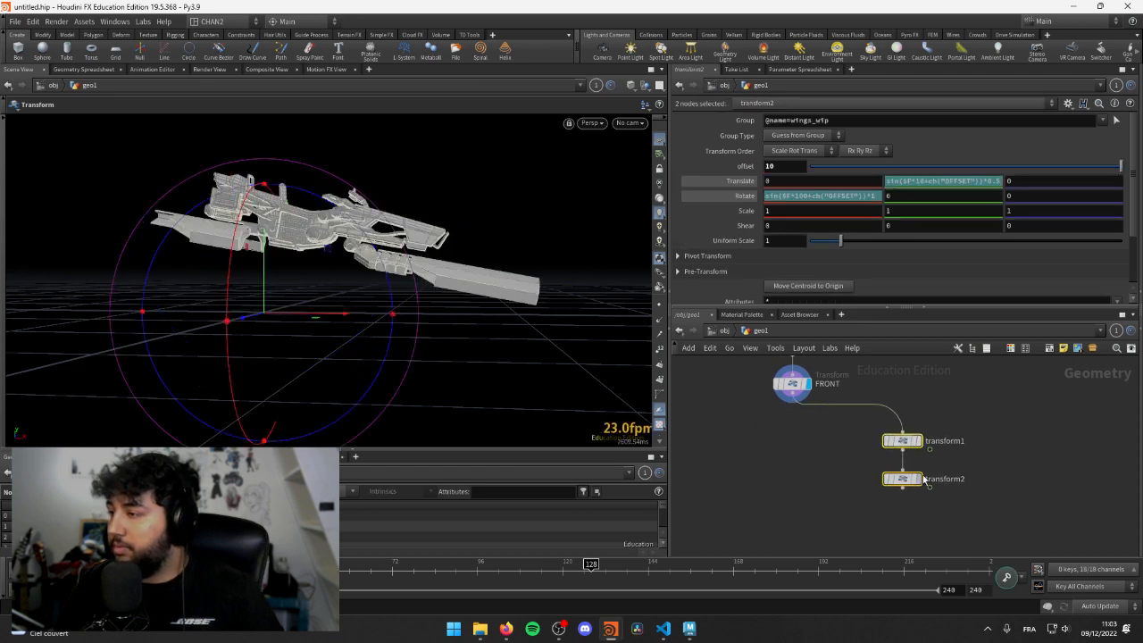
left_click(922, 479)
middle_click_drag(792, 479, 796, 448)
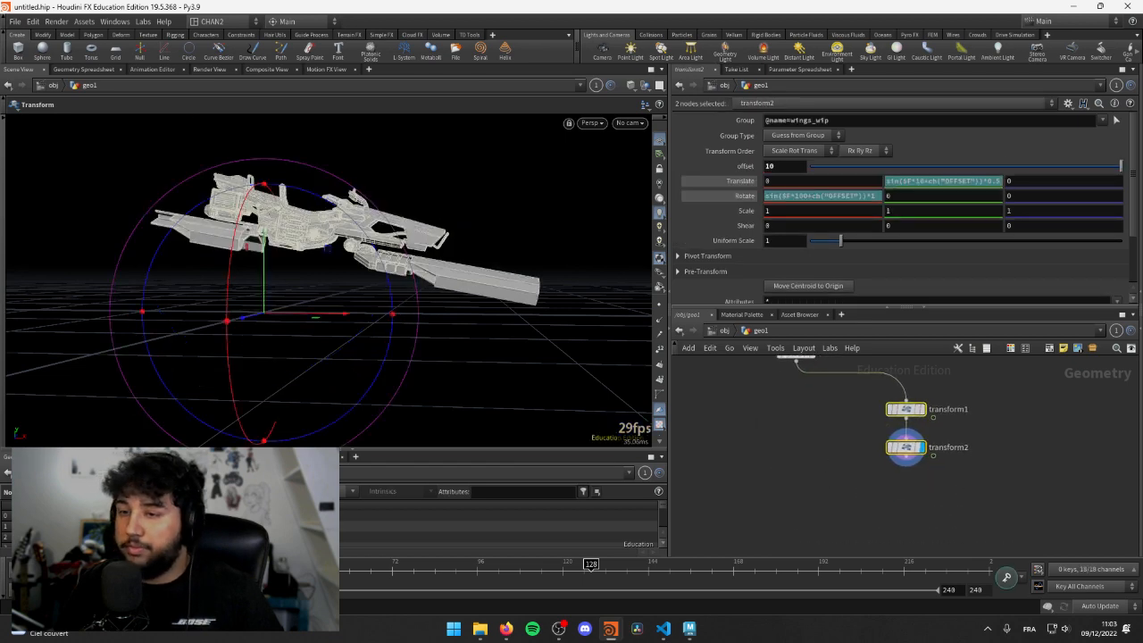
- Play the animation with transform2 selected and examine the tilted vehicle's hovering motion from several angles
key("Escape")
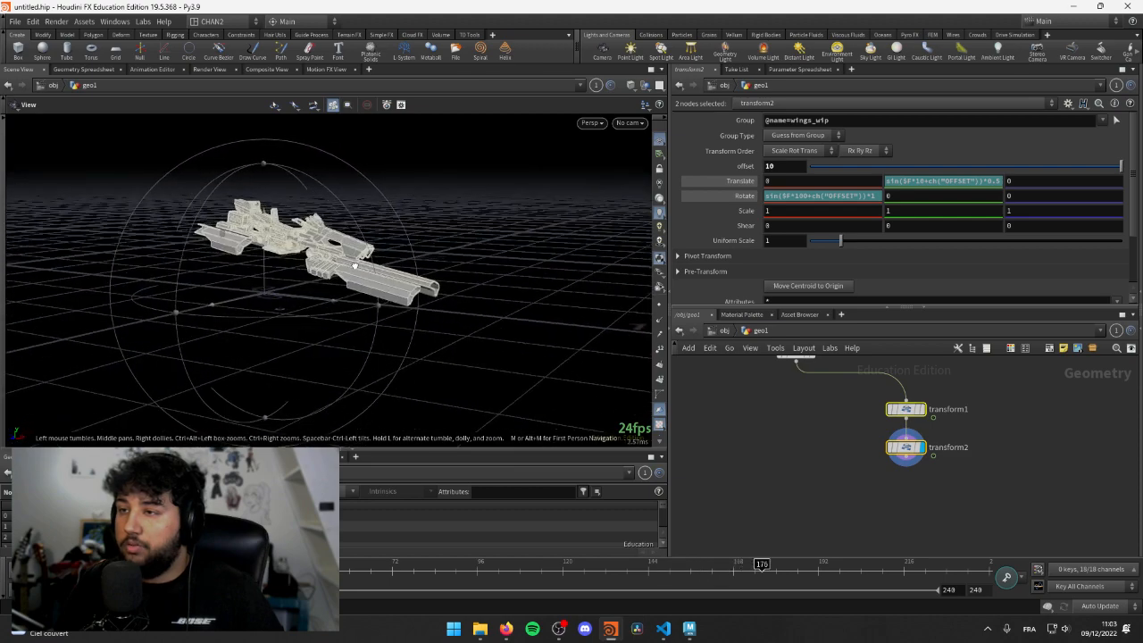
scroll(355, 266, "up", 5)
key("Return")
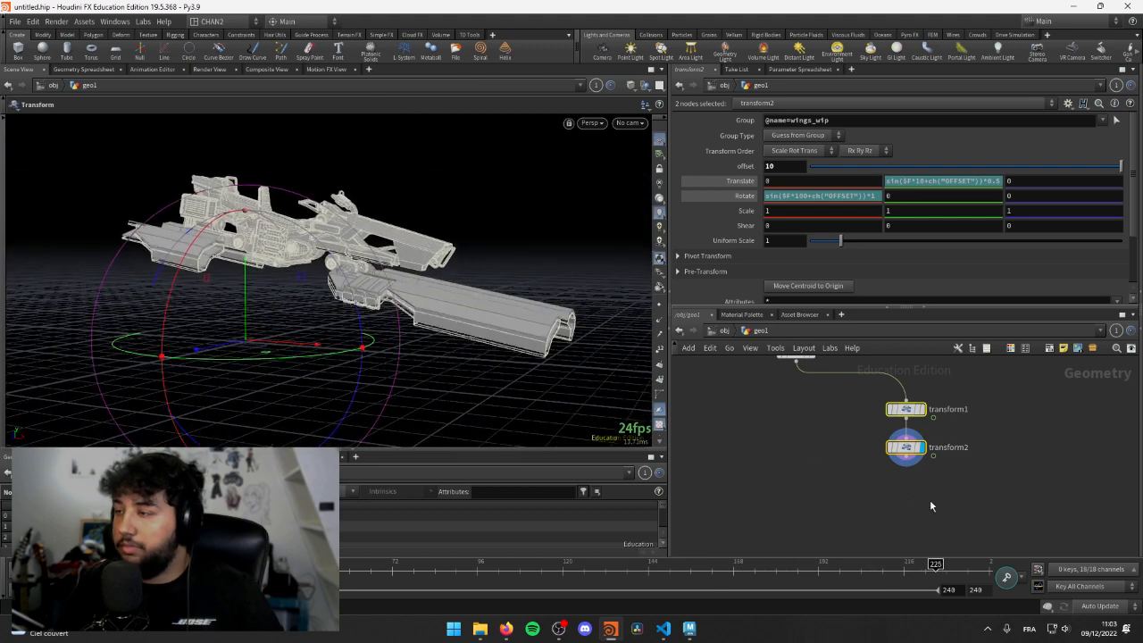
left_click(1000, 490)
left_click(909, 456)
key("Escape")
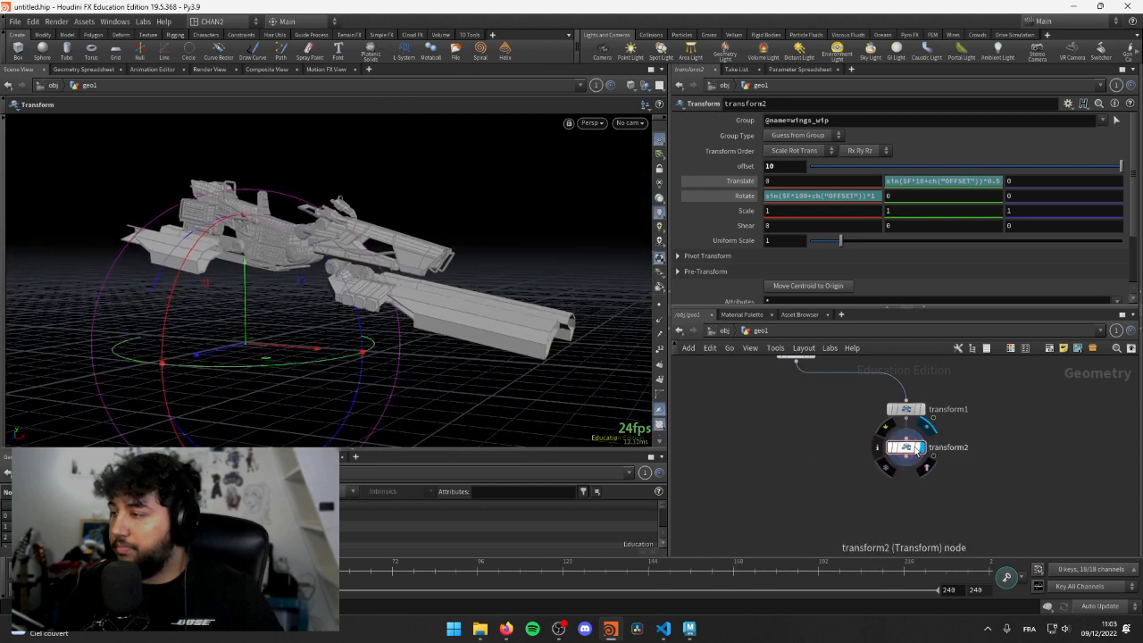
left_click(911, 449)
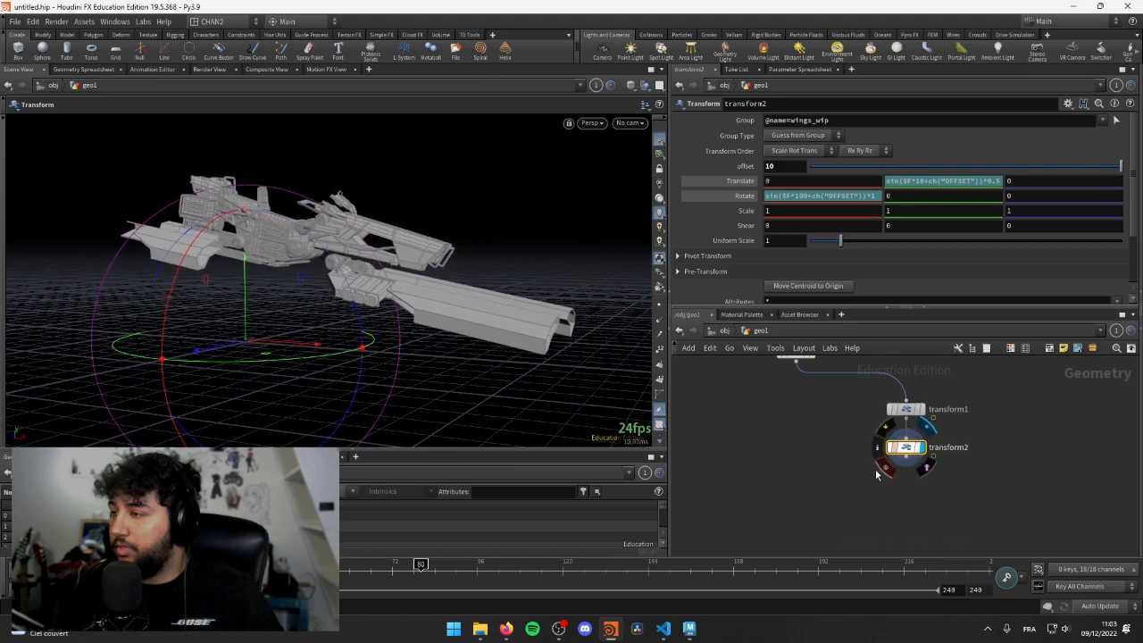
key("Escape")
left_click_drag(268, 286, 314, 277)
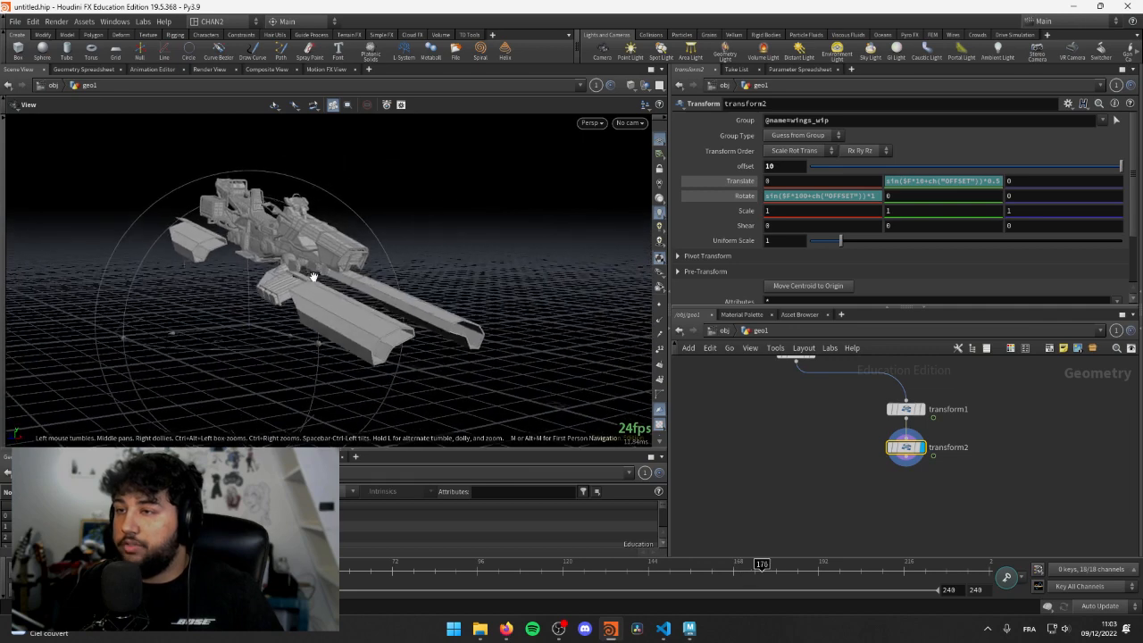
key("Return")
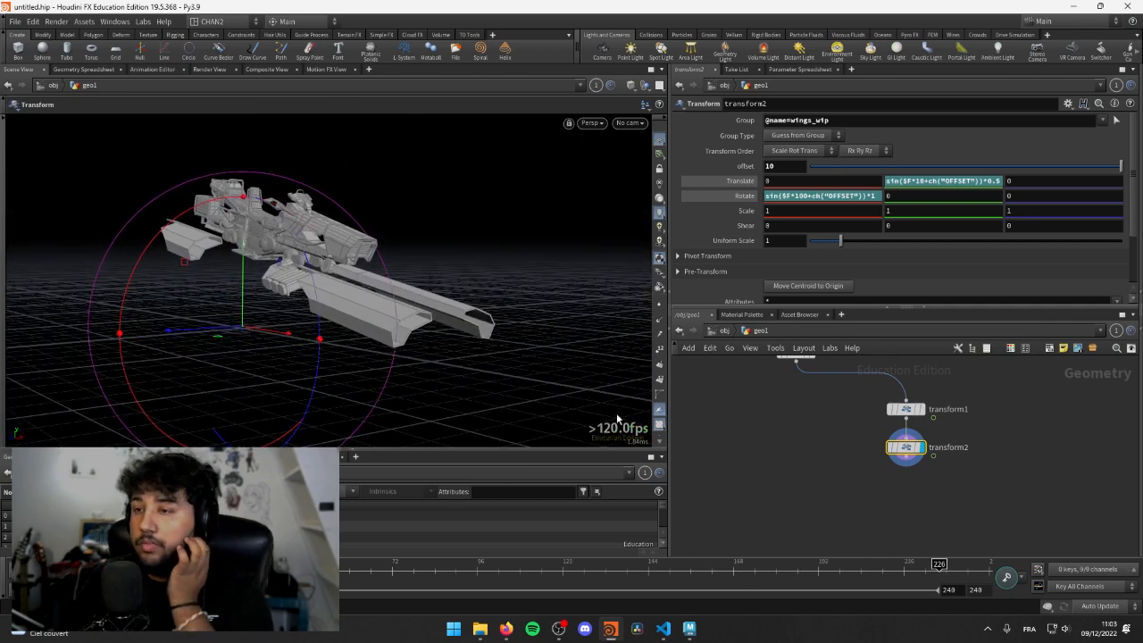
- Lower the vehicle with the HAUTEUR transform node to a Y translate of about 7.43
scroll(837, 404, "down", 3)
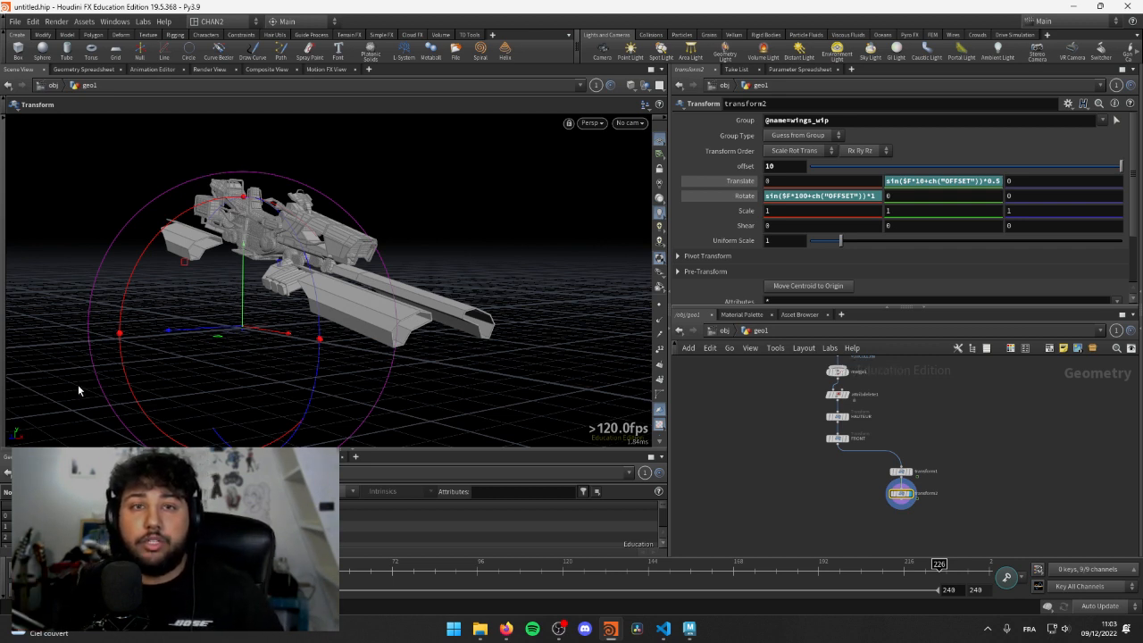
left_click_drag(126, 261, 198, 288, "alt")
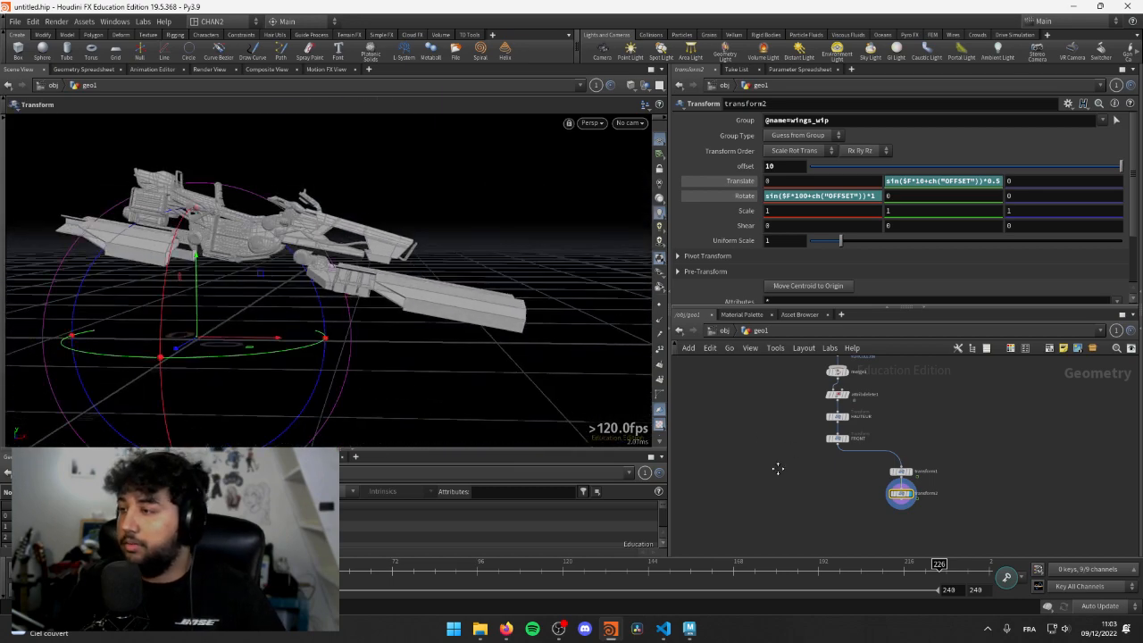
middle_click_drag(778, 469, 748, 501)
scroll(787, 440, "up", 3)
left_click_drag(760, 446, 916, 485)
middle_click_drag(222, 232, 337, 233, "alt")
left_click_drag(310, 182, 309, 213)
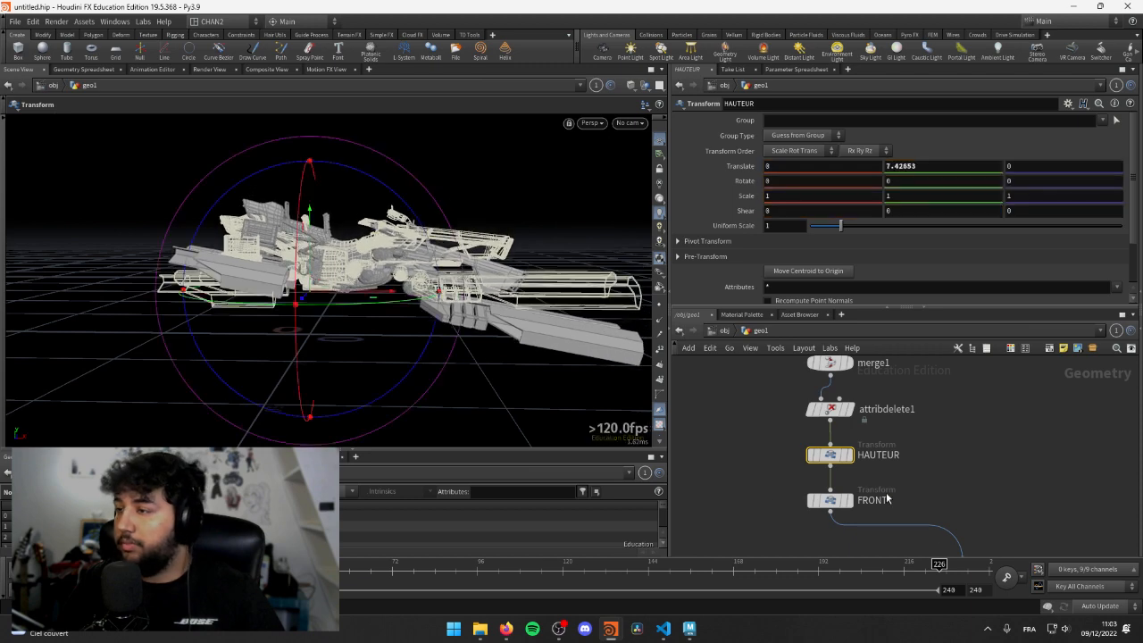
- Set the FRONT transform node's Z rotation to -5
left_click(887, 500)
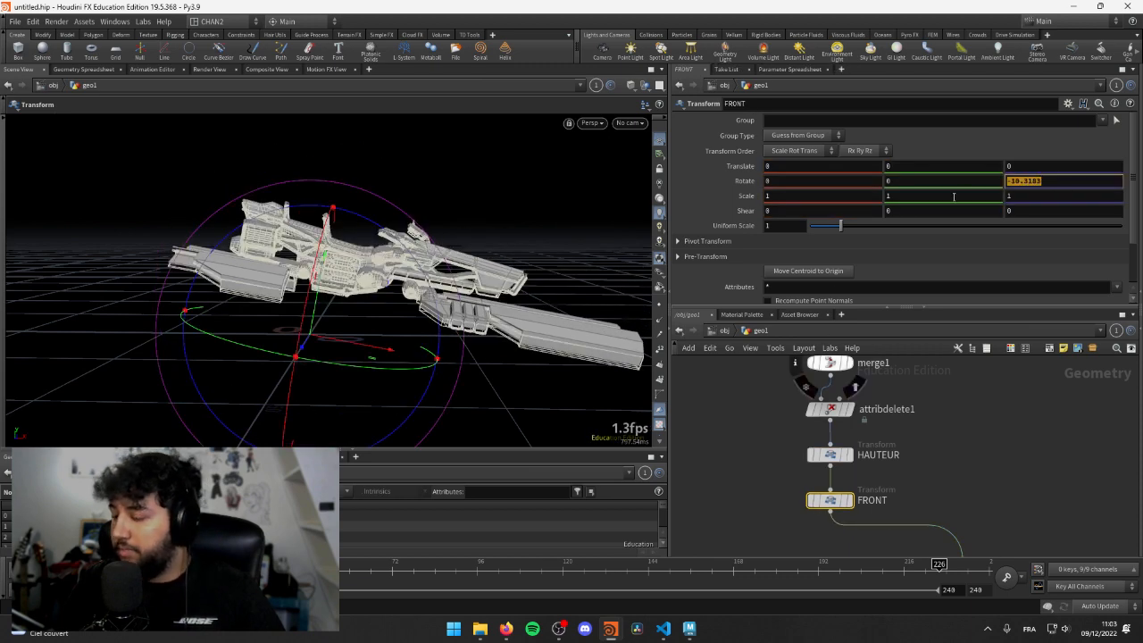
key("Return")
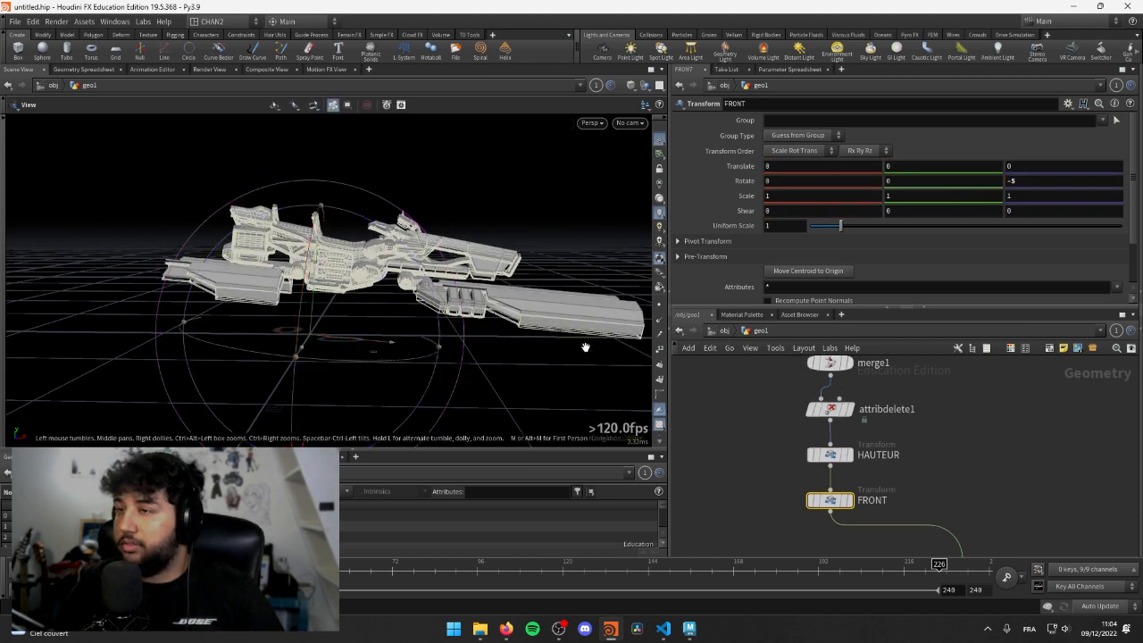
left_click_drag(585, 348, 656, 361, "alt")
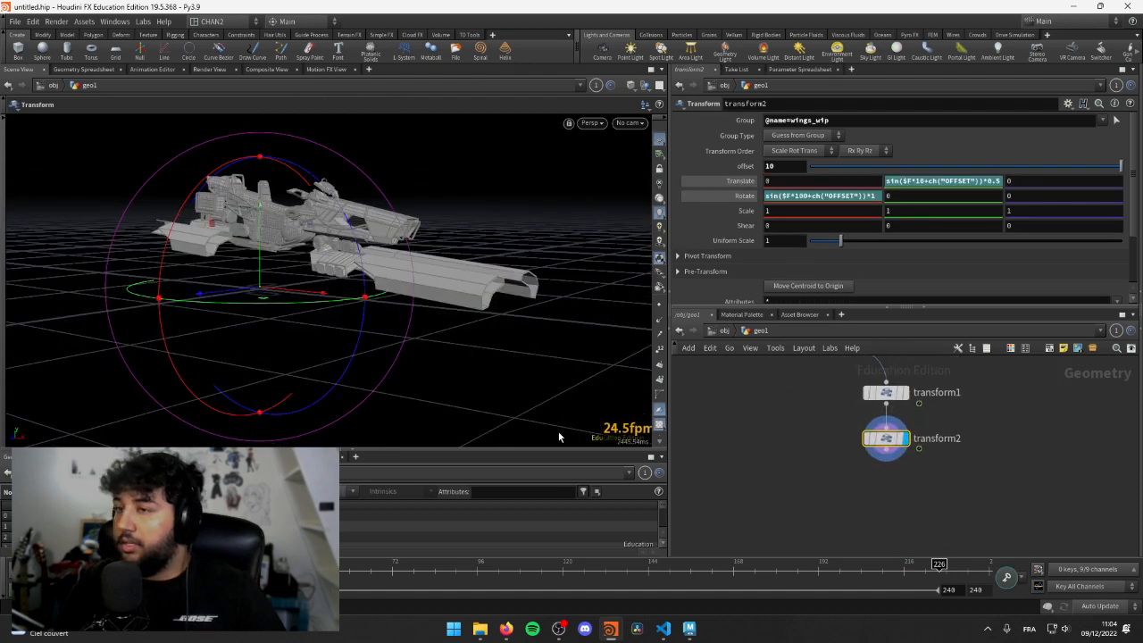
- Play the animation and check the vehicle's hovering motion and tilt from near and far
key("Escape")
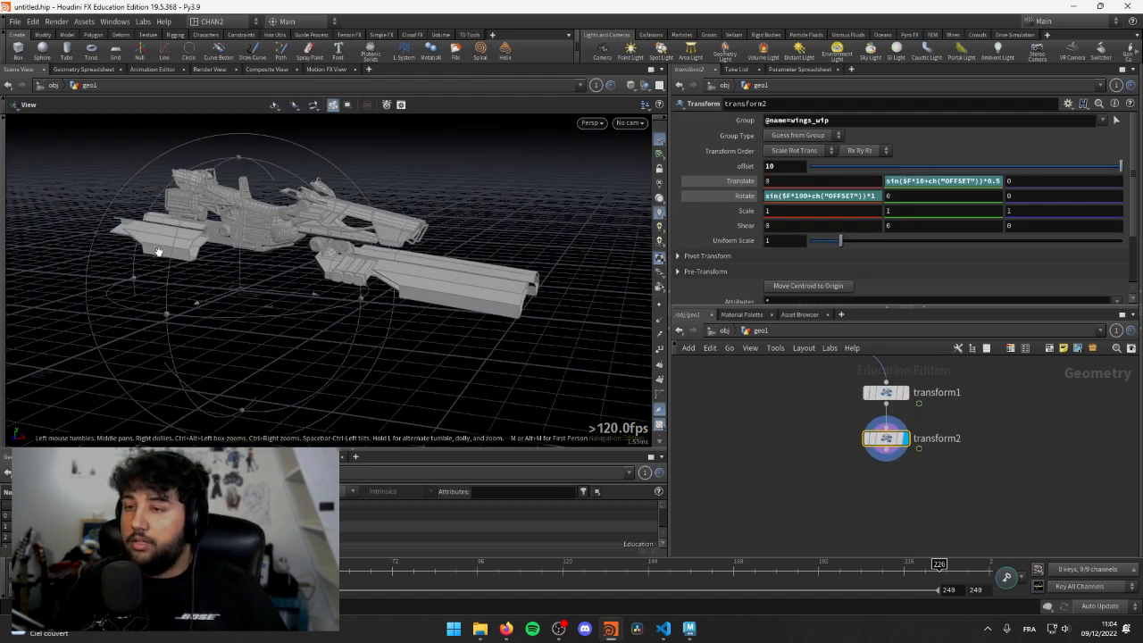
key("Return")
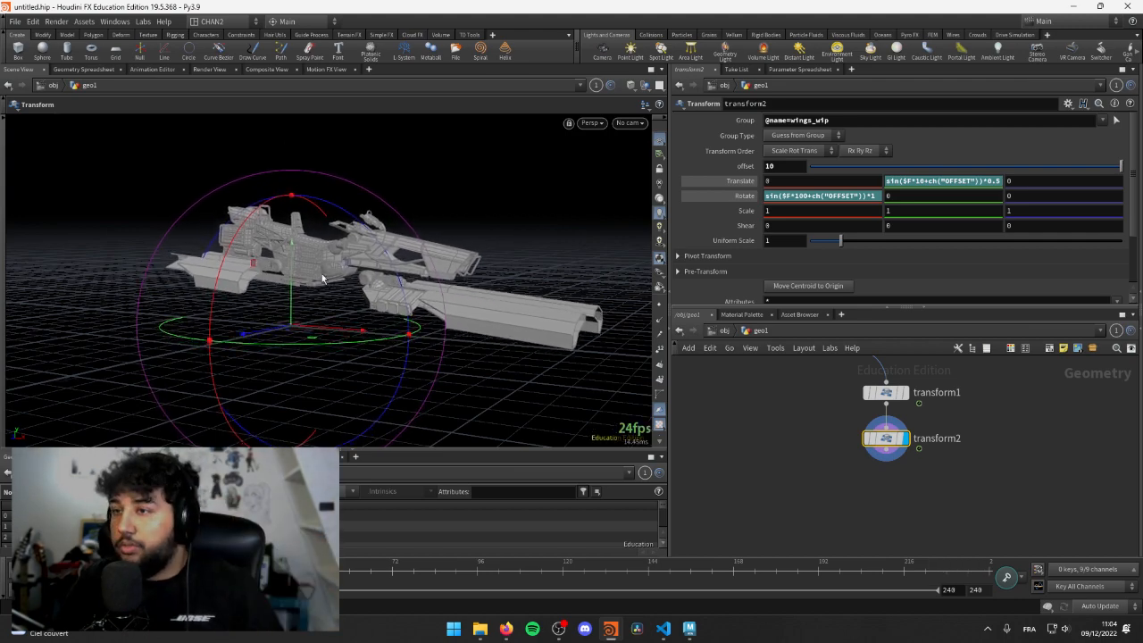
left_click_drag(483, 286, 444, 274, "alt")
right_click_drag(444, 274, 349, 296, "alt")
left_click_drag(349, 296, 413, 305, "alt")
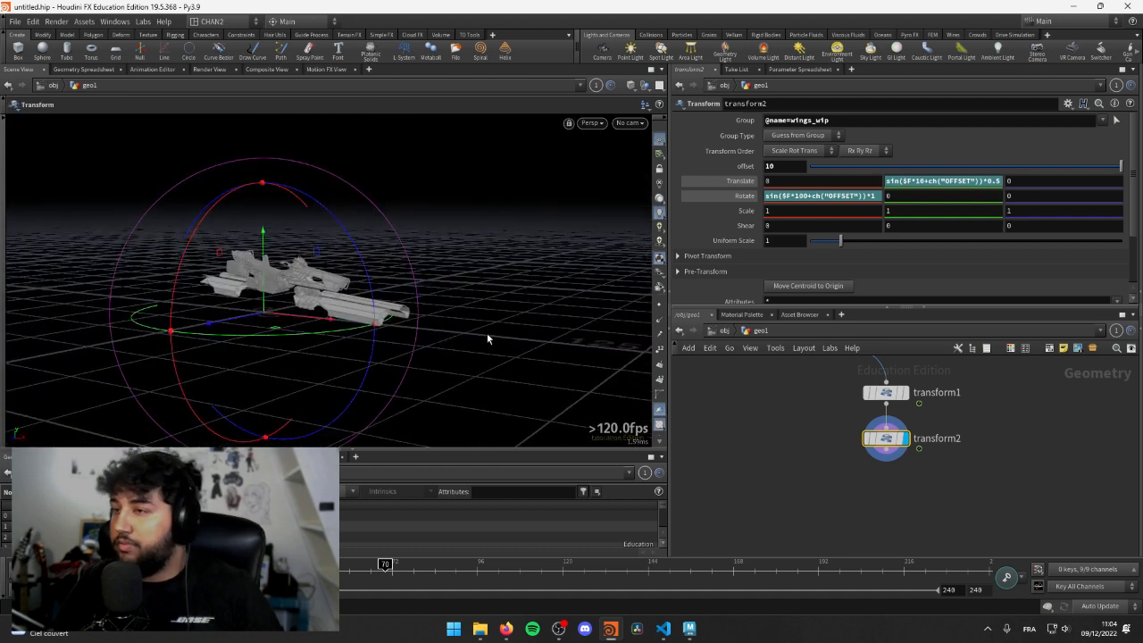
middle_click_drag(844, 511, 863, 578)
scroll(822, 543, "down", 1)
middle_click_drag(807, 531, 801, 508)
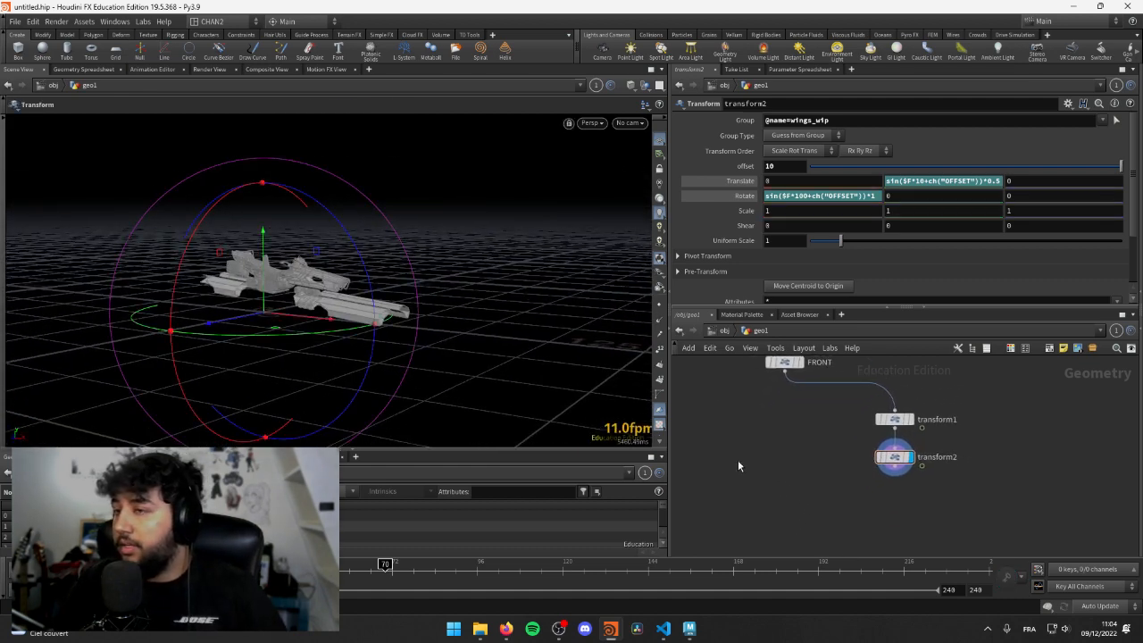
left_click_drag(226, 251, 313, 268, "alt")
middle_click_drag(885, 477, 915, 457)
left_click(917, 453)
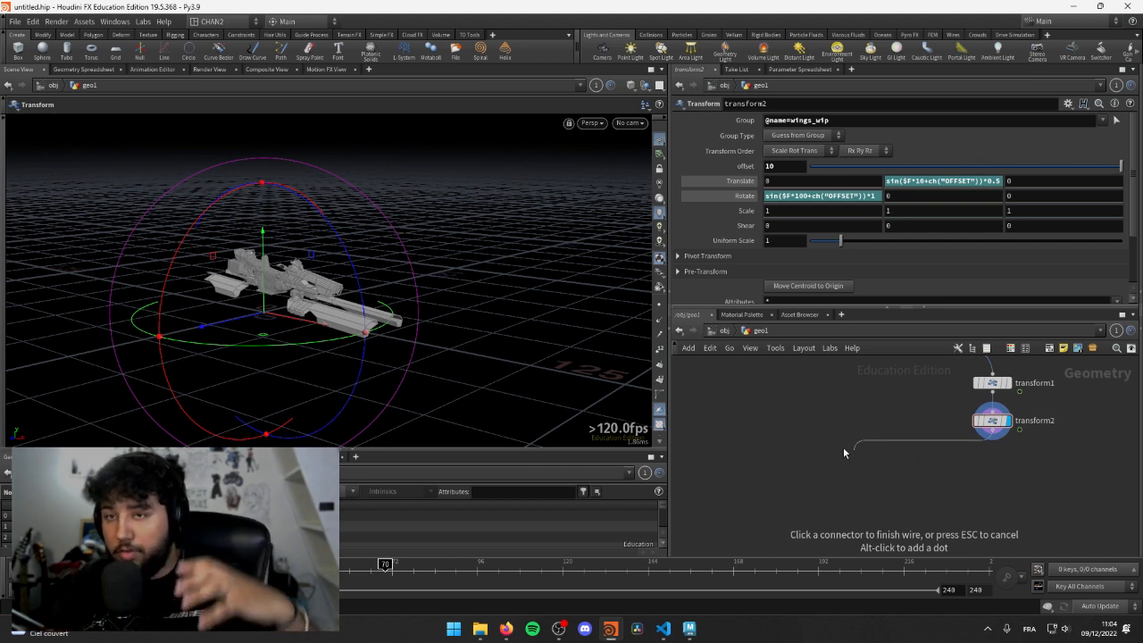
key("Escape")
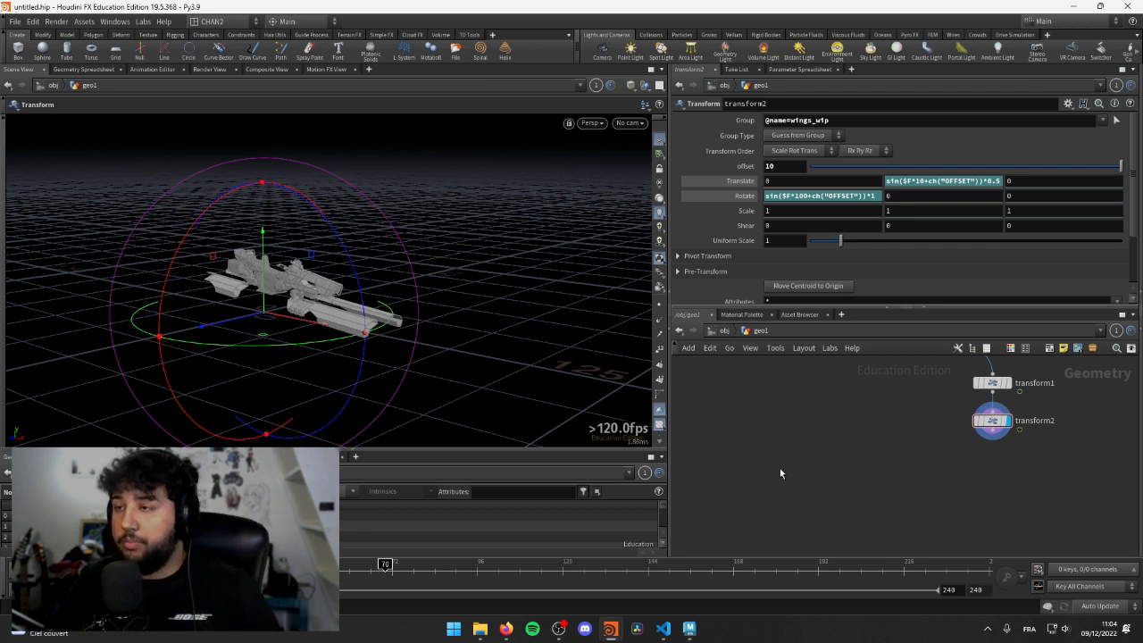
- Add a Transform node wired after transform2 and set its X translate to the expression $F
key("Tab")
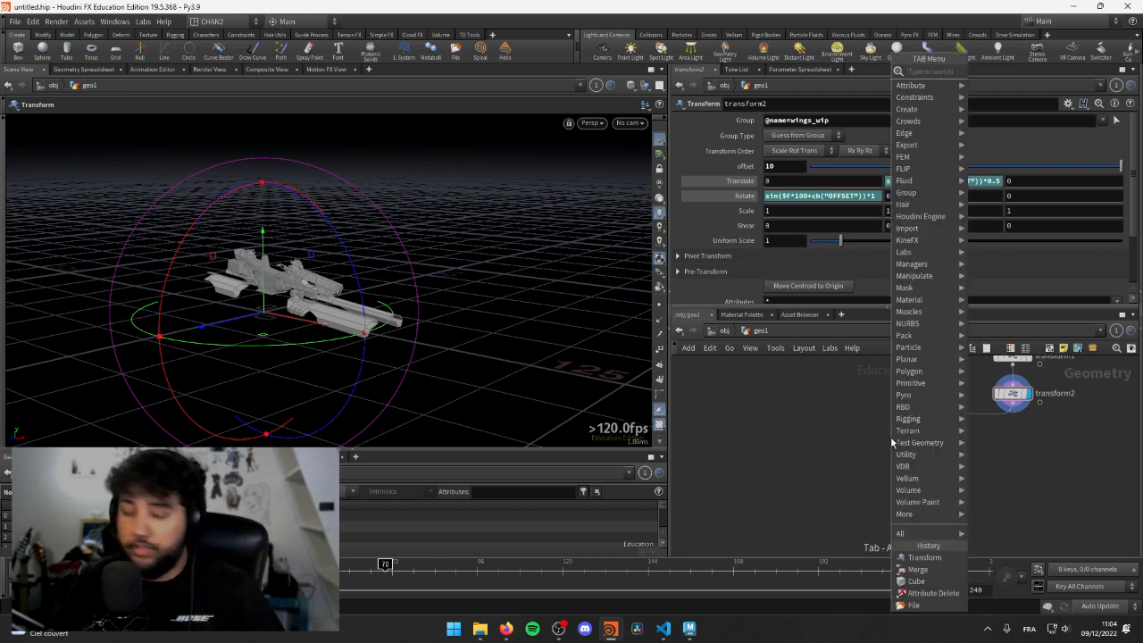
type("trans")
key("Return")
left_click(890, 436)
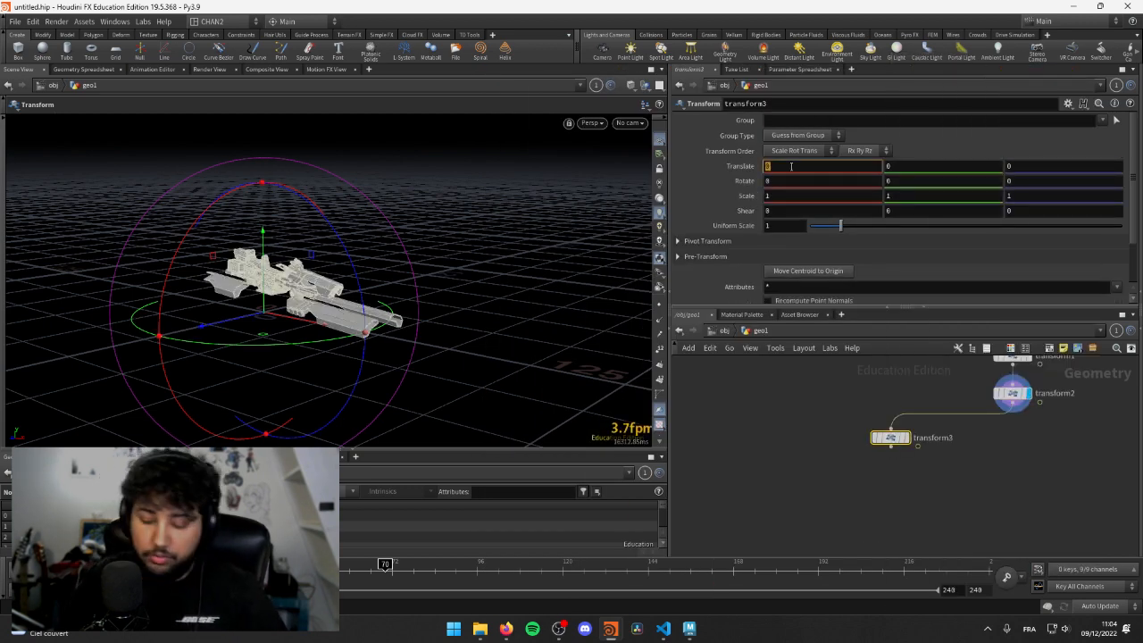
type("$F")
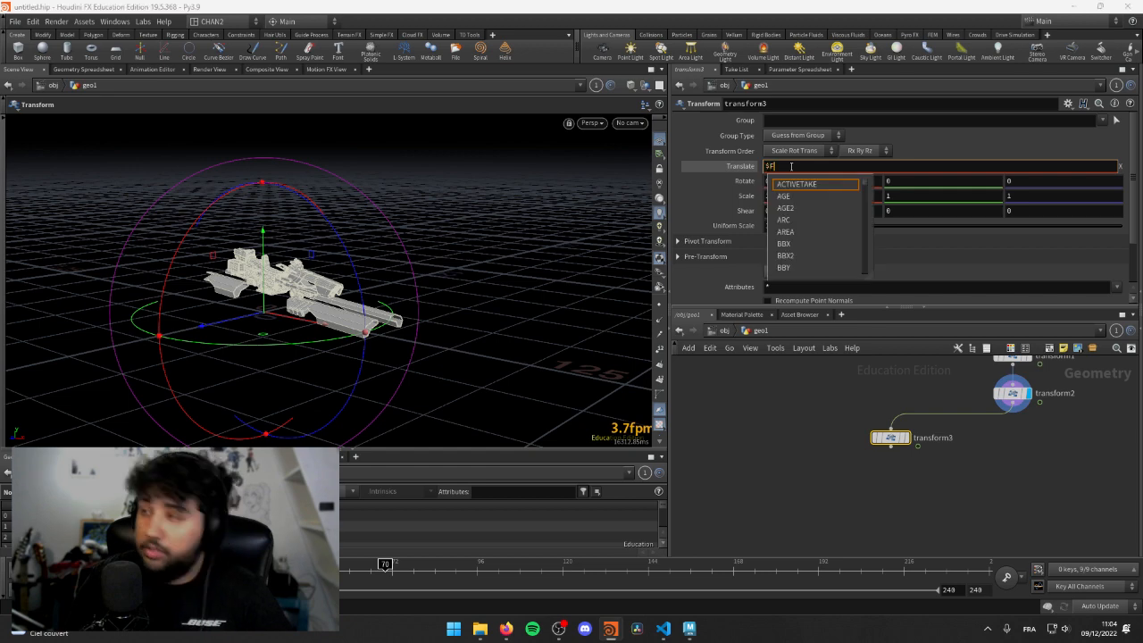
key("Return")
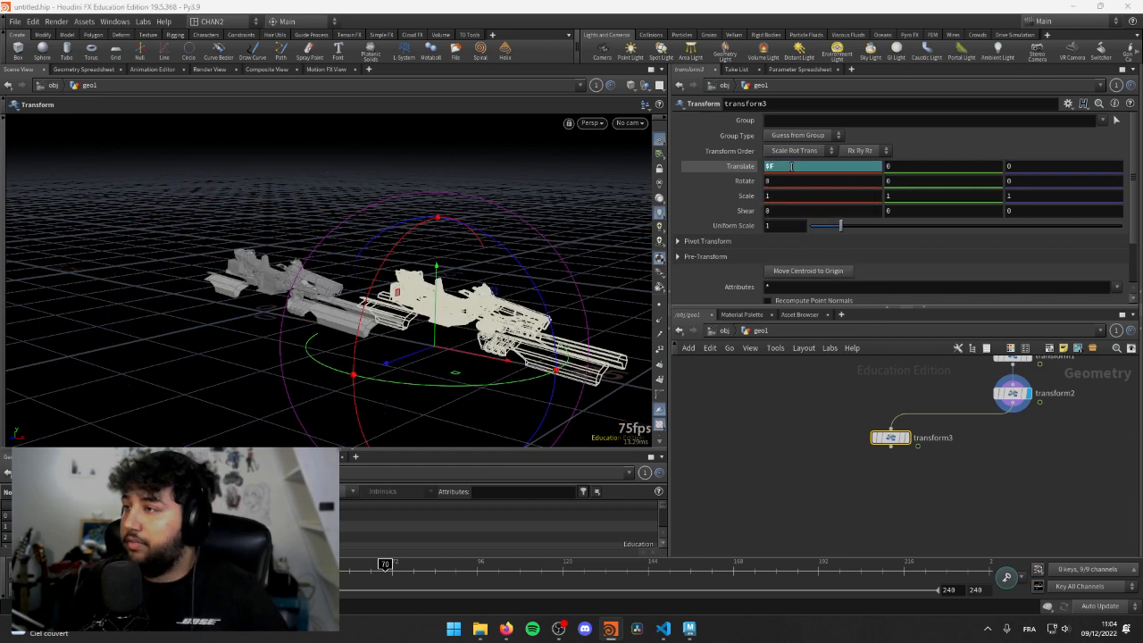
- Display the output of transform3 and check the vehicle's forward motion from a wider view
left_click(907, 438)
mouse_move(913, 447)
middle_mouse_down()
mouse_move(871, 423)
mouse_move(792, 419)
middle_mouse_up()
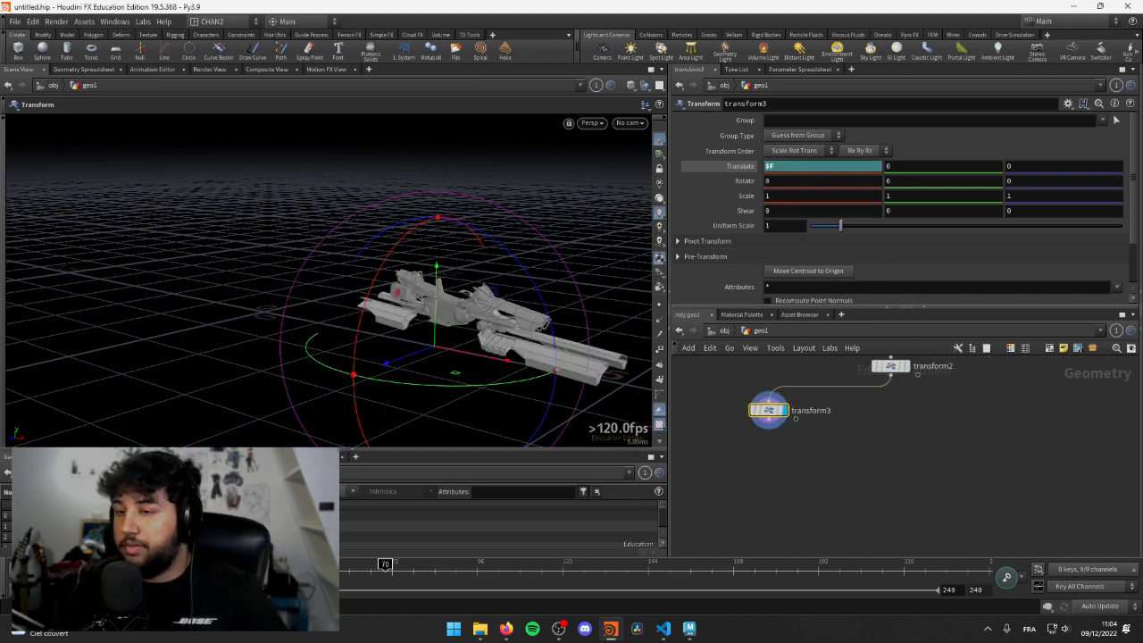
key("Escape")
left_click_drag(503, 321, 256, 312)
key("Return")
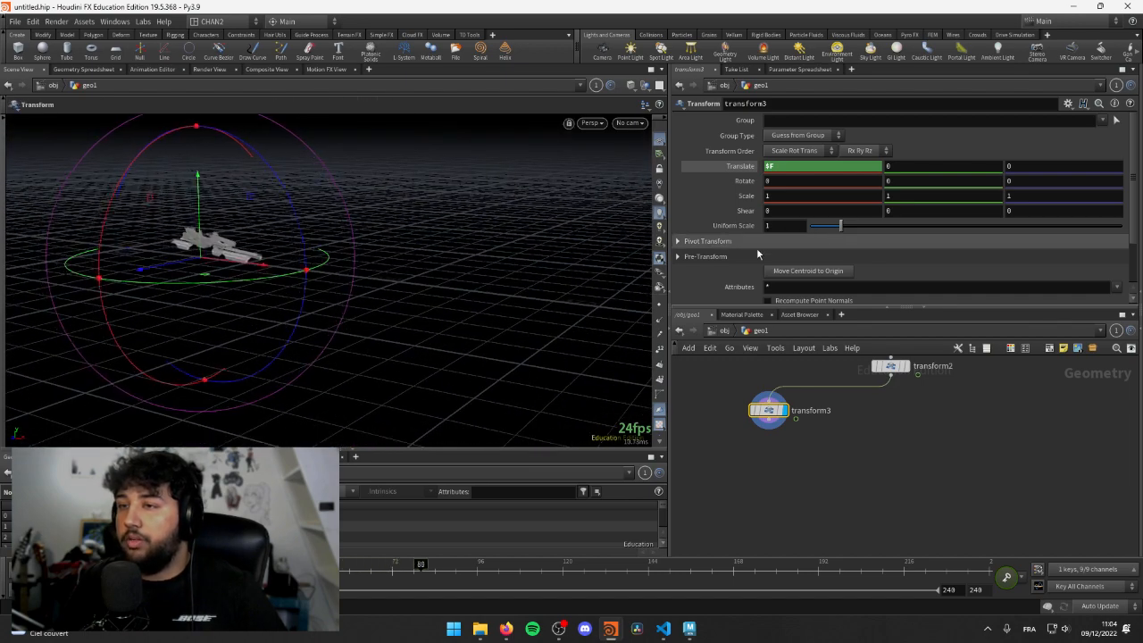
- Change transform3's X translate expression to $F*10 and return to the first frame
left_click(813, 167)
type("*")
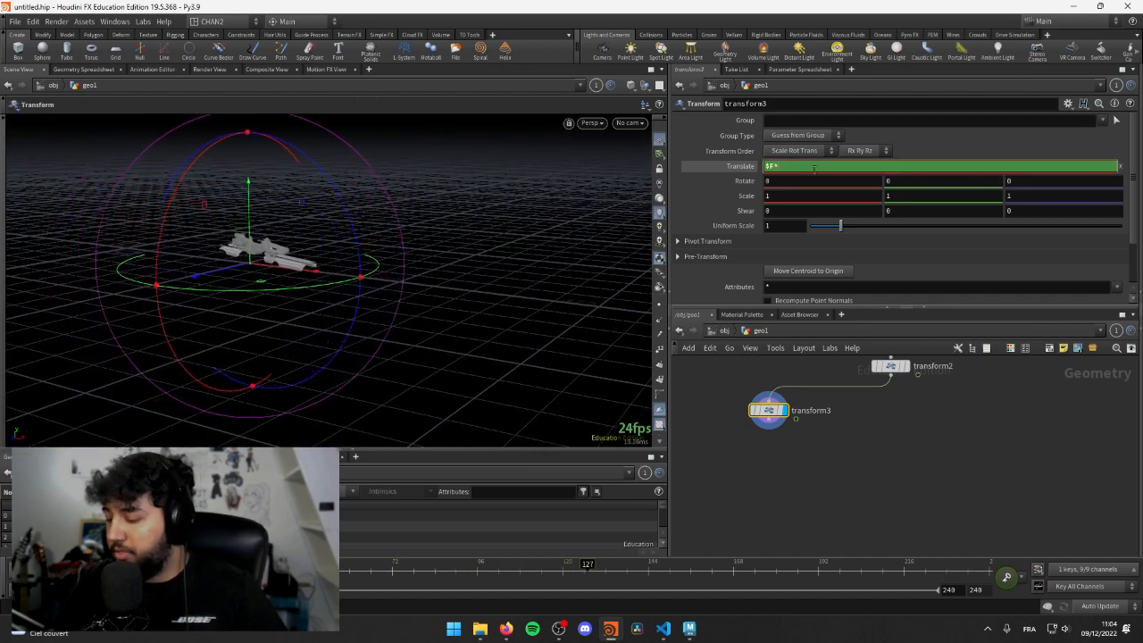
type("10")
key("Return")
key("ctrl+Up")
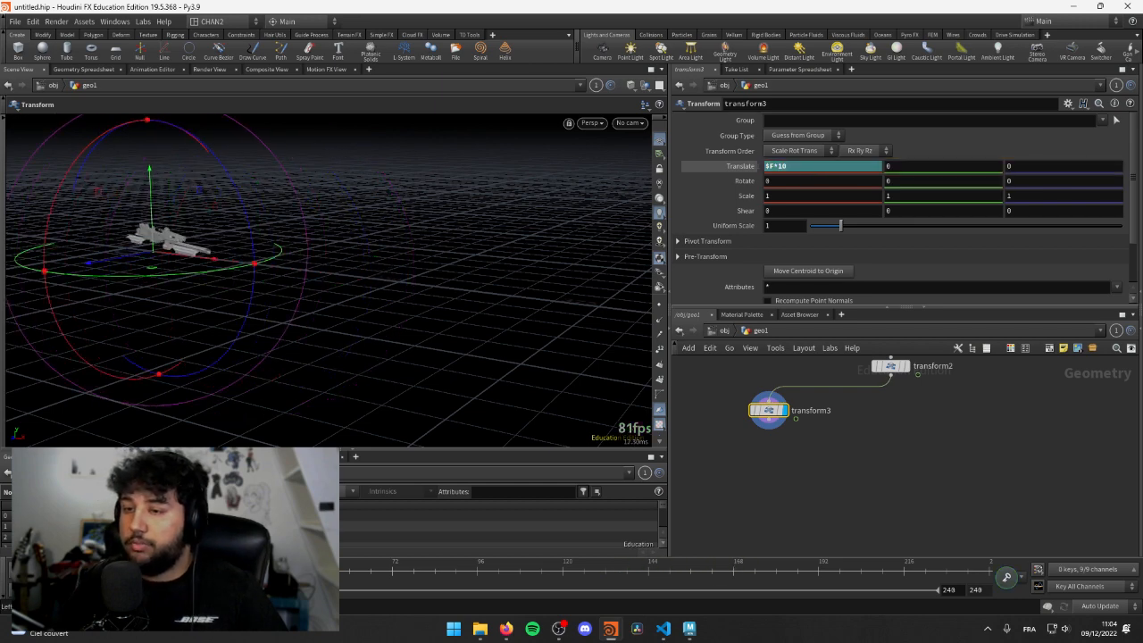
- Play the accelerated forward motion and inspect the vehicle from several angles and distances
key("Escape")
left_click_drag(268, 268, 155, 291)
key("Return")
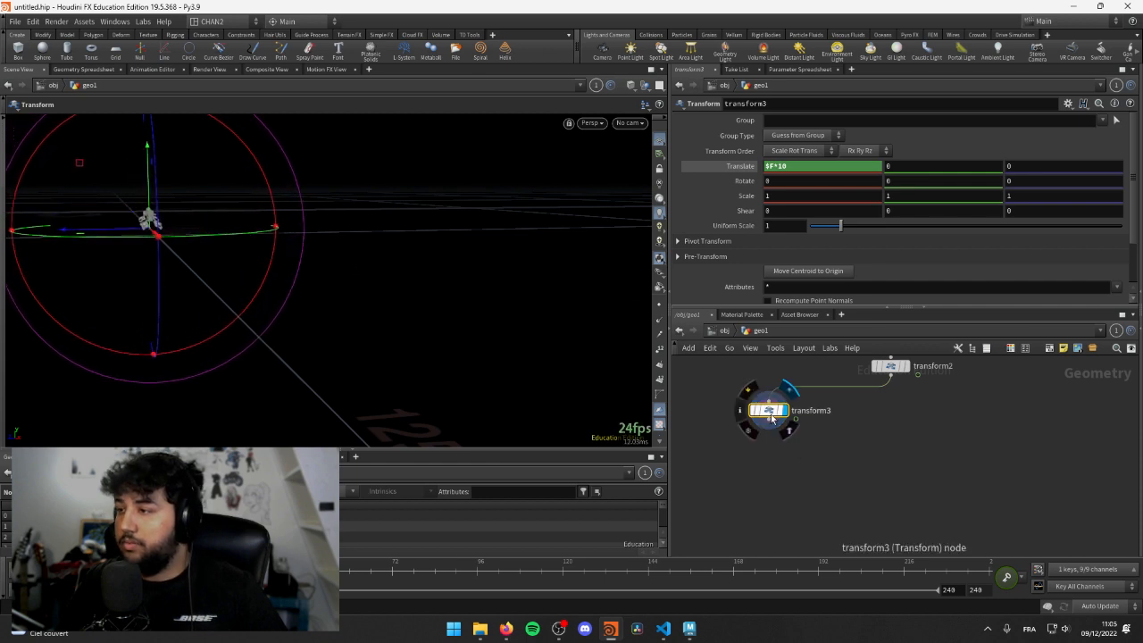
key("Escape")
left_click_drag(224, 268, 508, 345)
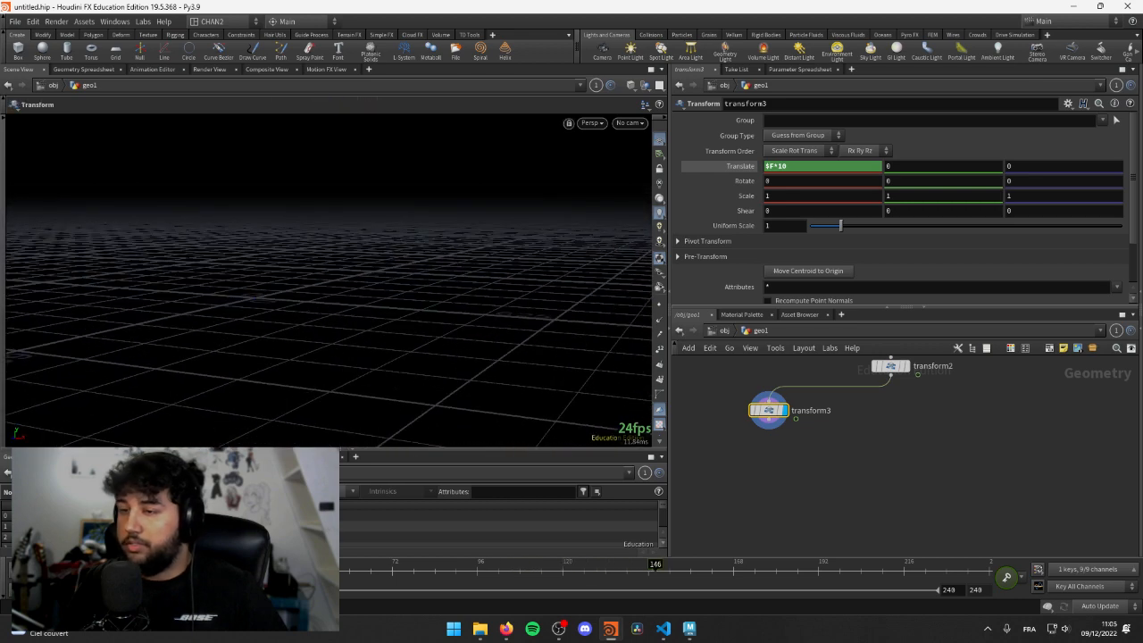
key("ctrl+Up")
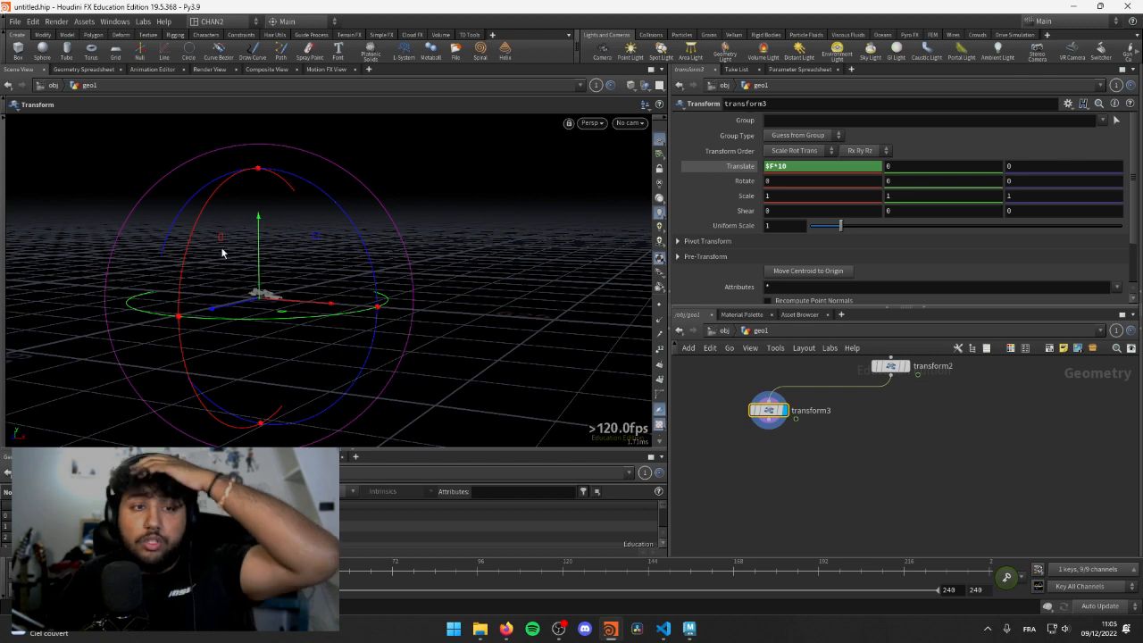
left_click_drag(231, 272, 380, 288)
right_click_drag(380, 289, 534, 279)
middle_click_drag(516, 277, 270, 256)
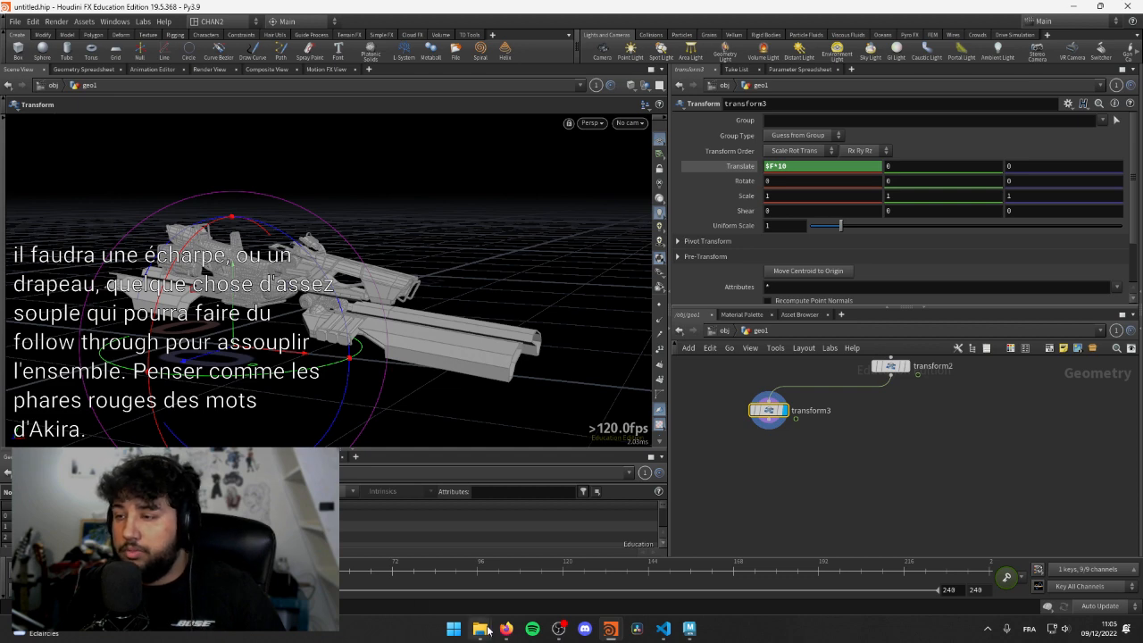
- Switch to the Firefox image results and search for "Phares rouge d'akira"
left_click(576, 565)
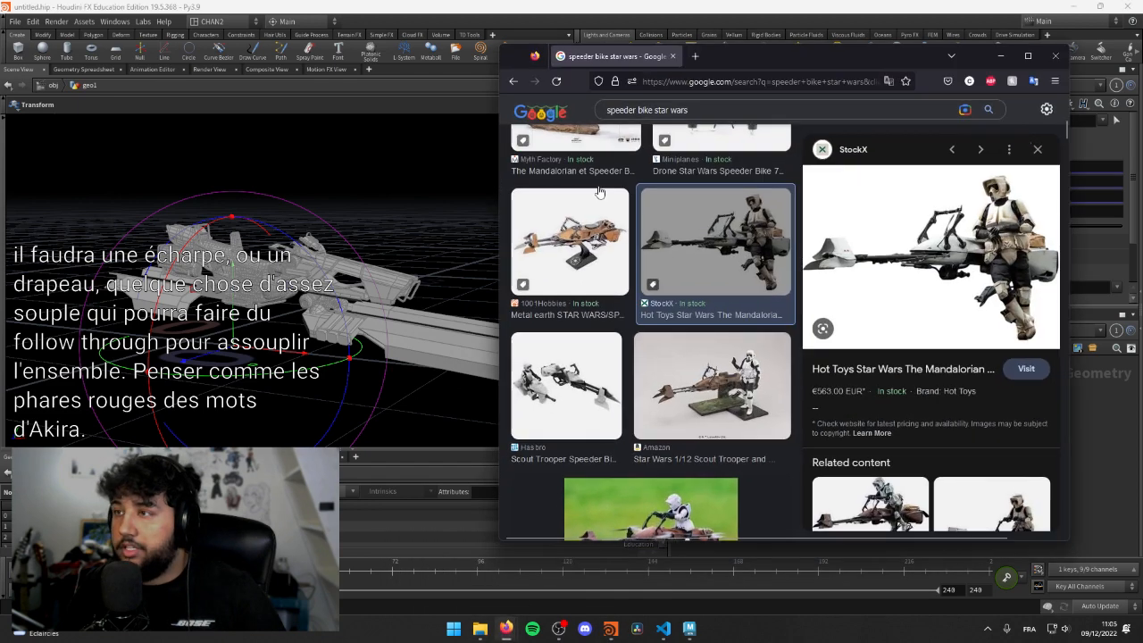
left_click(699, 109)
key("ctrl+a")
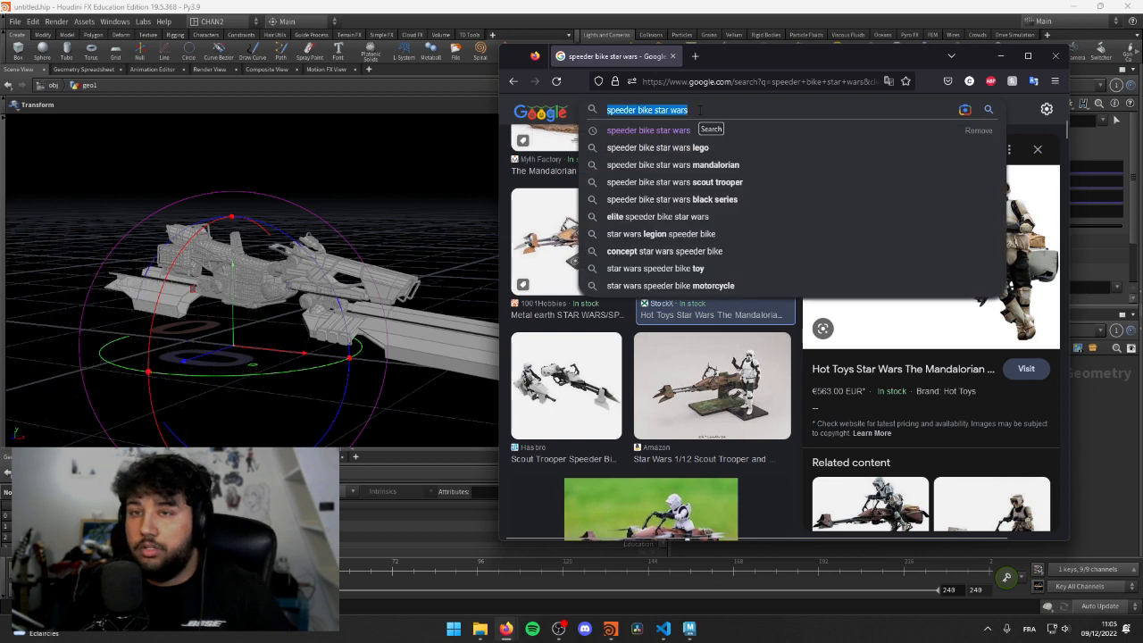
type("P")
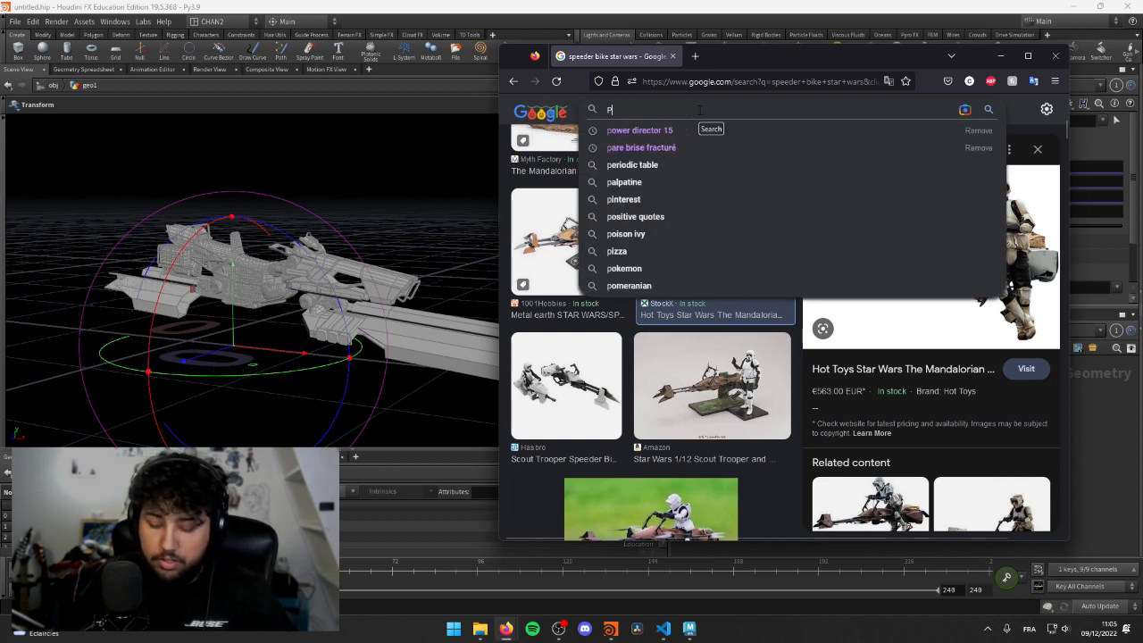
type("hares rouge")
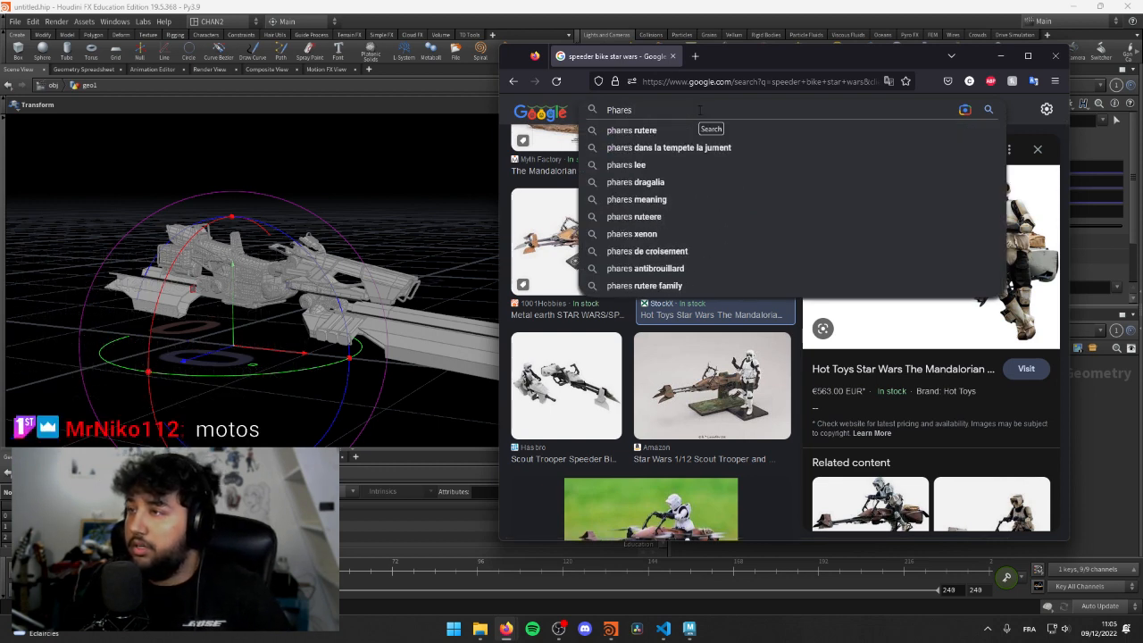
key("Return")
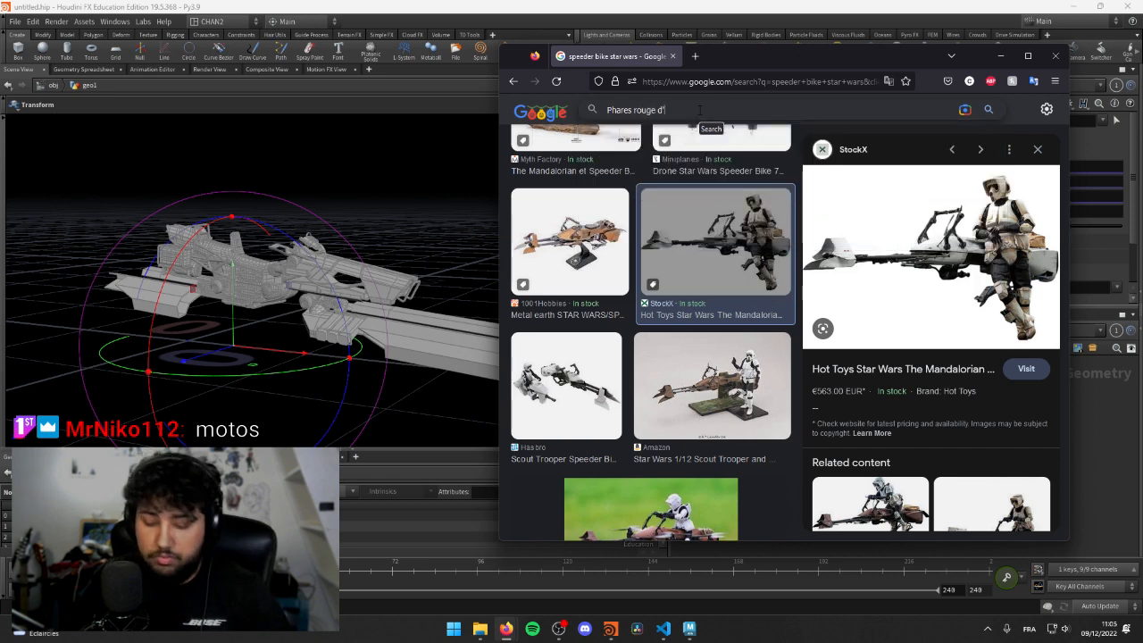
type("d'akira")
key("Return")
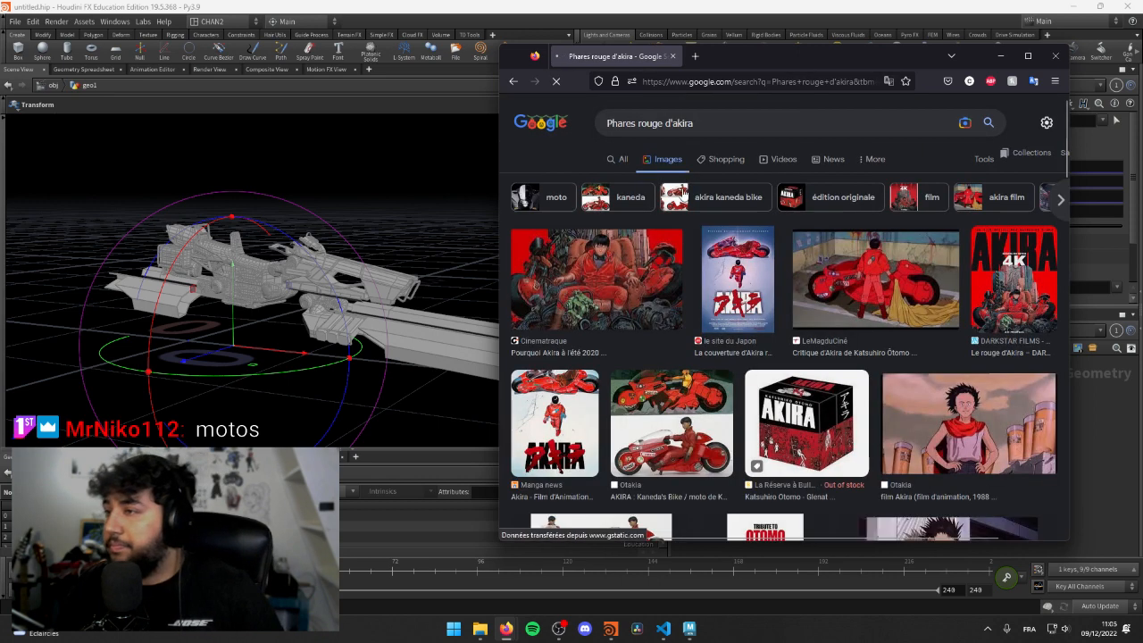
- Browse the Akira image results, previewing the red bike and the red-scarf character for reference, and return to Houdini
scroll(907, 271, "down", 2)
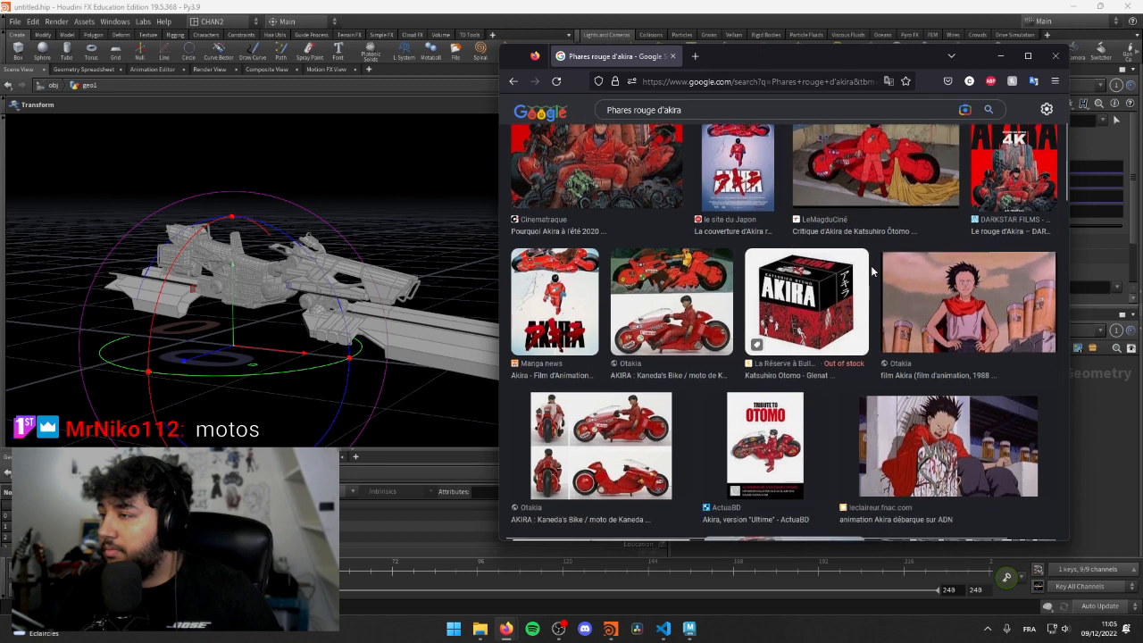
left_click(712, 306)
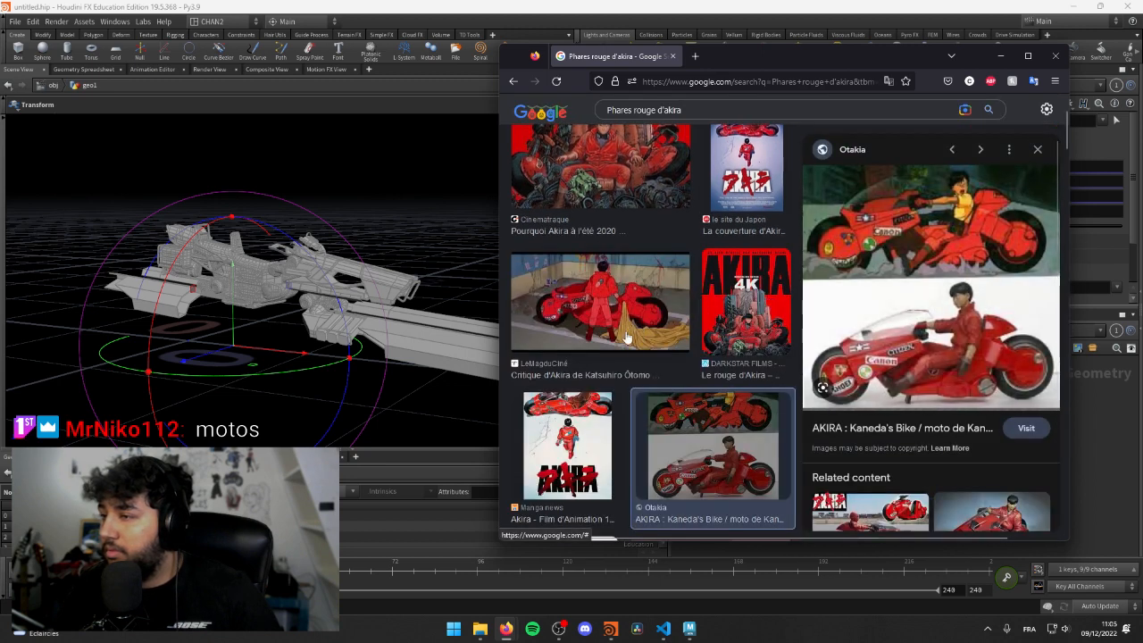
scroll(628, 338, "down", 2)
scroll(653, 410, "up", 4)
scroll(679, 478, "down", 3)
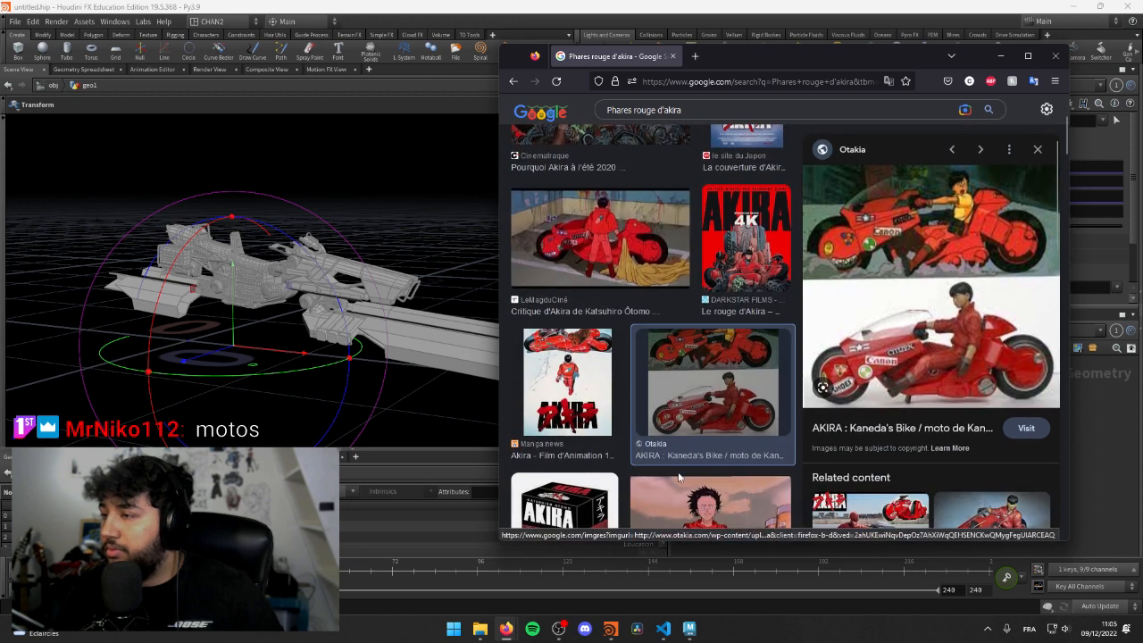
scroll(679, 478, "down", 3)
left_click(706, 349)
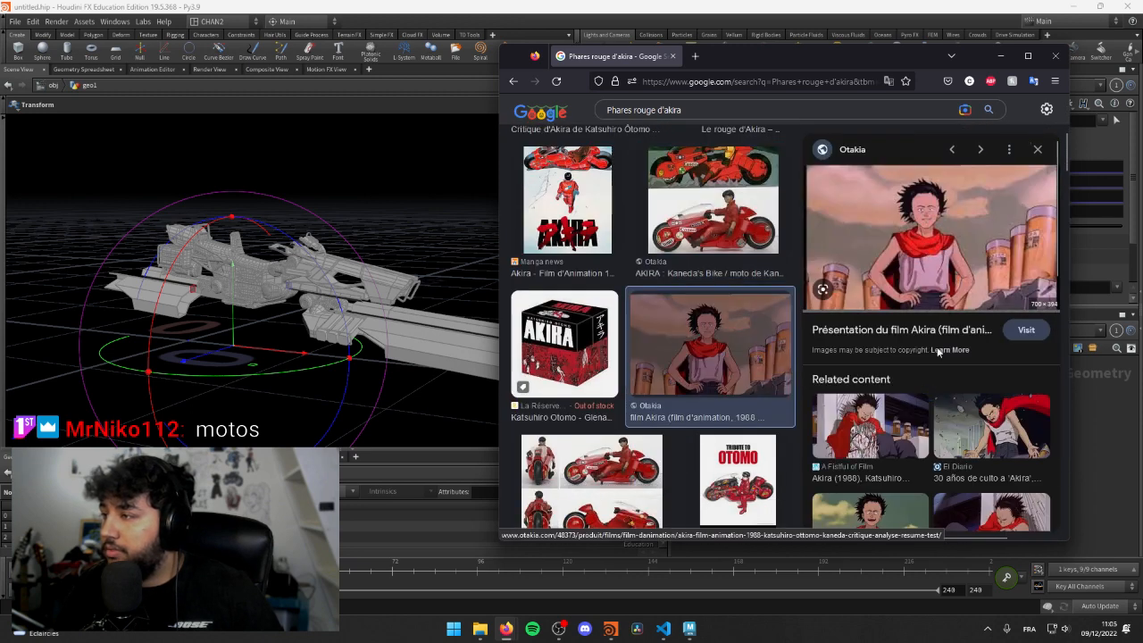
left_click(991, 426)
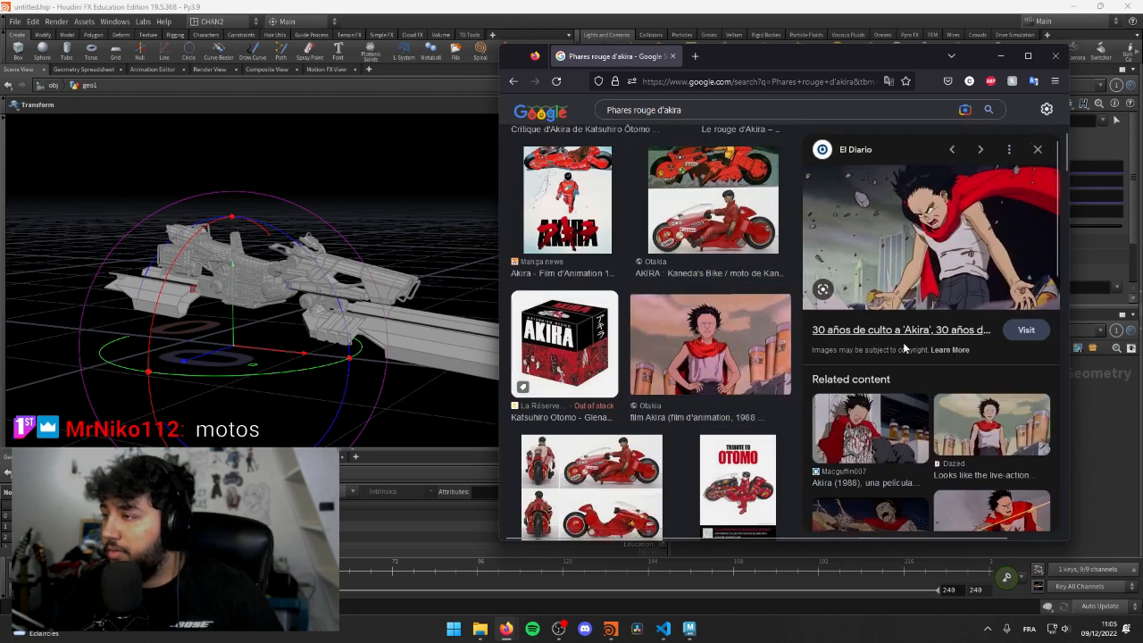
scroll(929, 241, "down", 2)
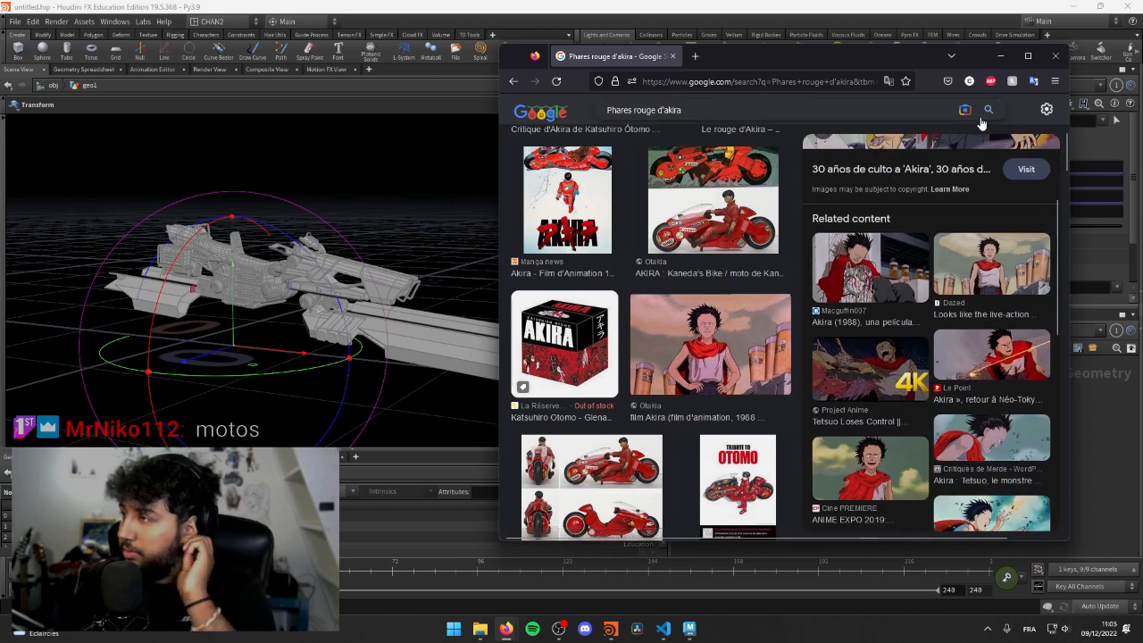
left_click(1001, 57)
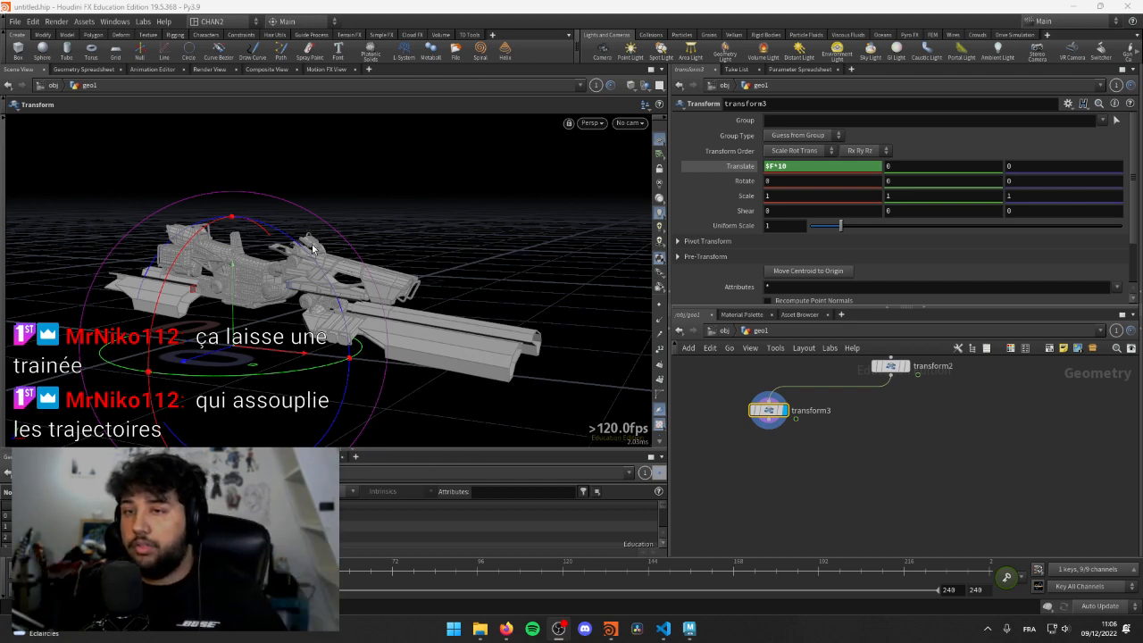
key("Escape")
left_click_drag(264, 194, 346, 254)
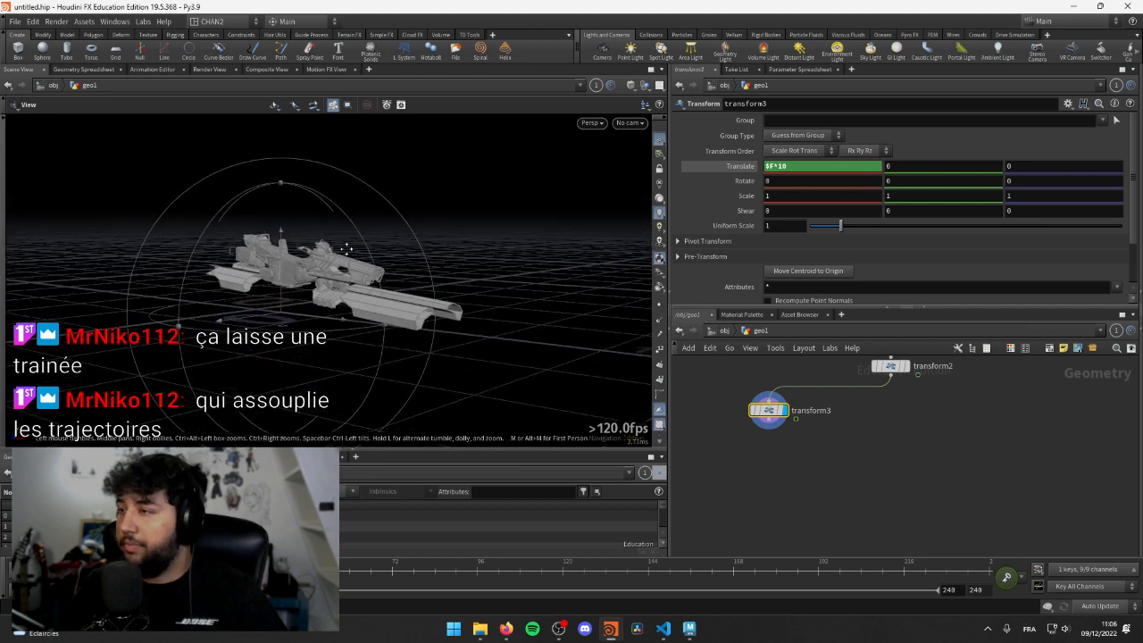
key("Return")
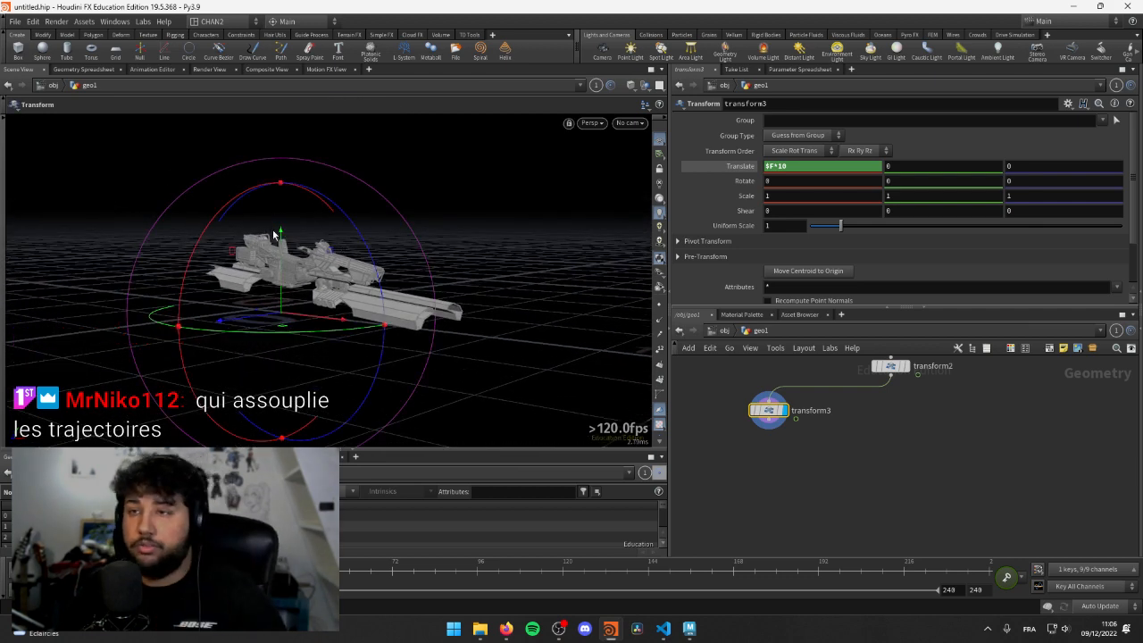
key("Escape")
left_click_drag(270, 216, 411, 268)
key("Return")
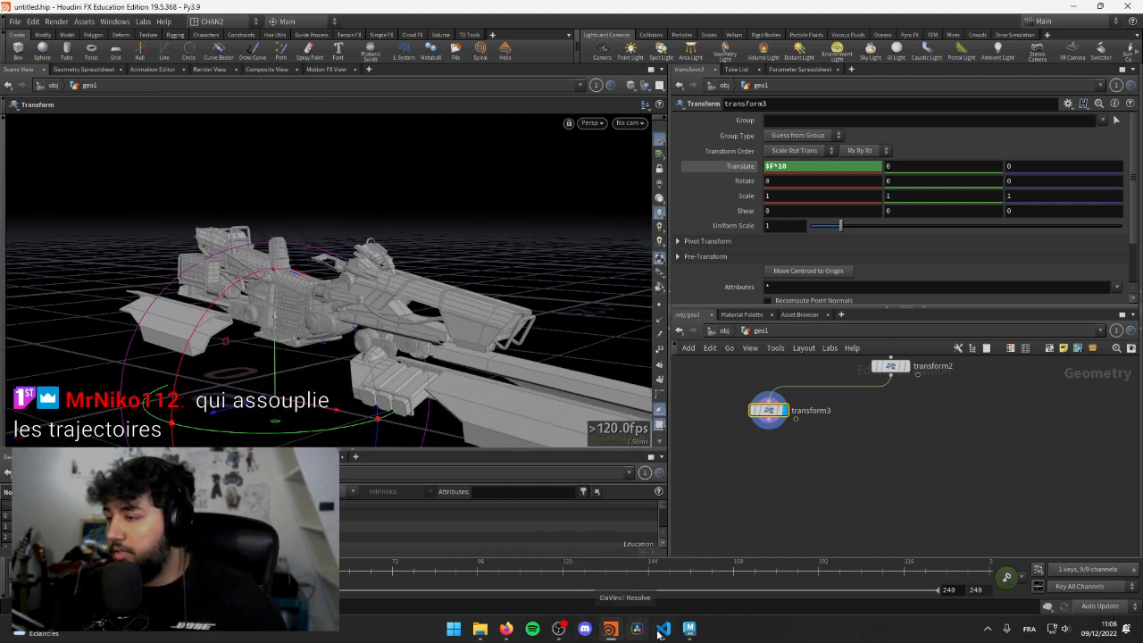
- Switch to Maya, examine the TECI_Pilot character model from several angles, and return to Houdini
mouse_move(689, 630)
left_click(755, 563)
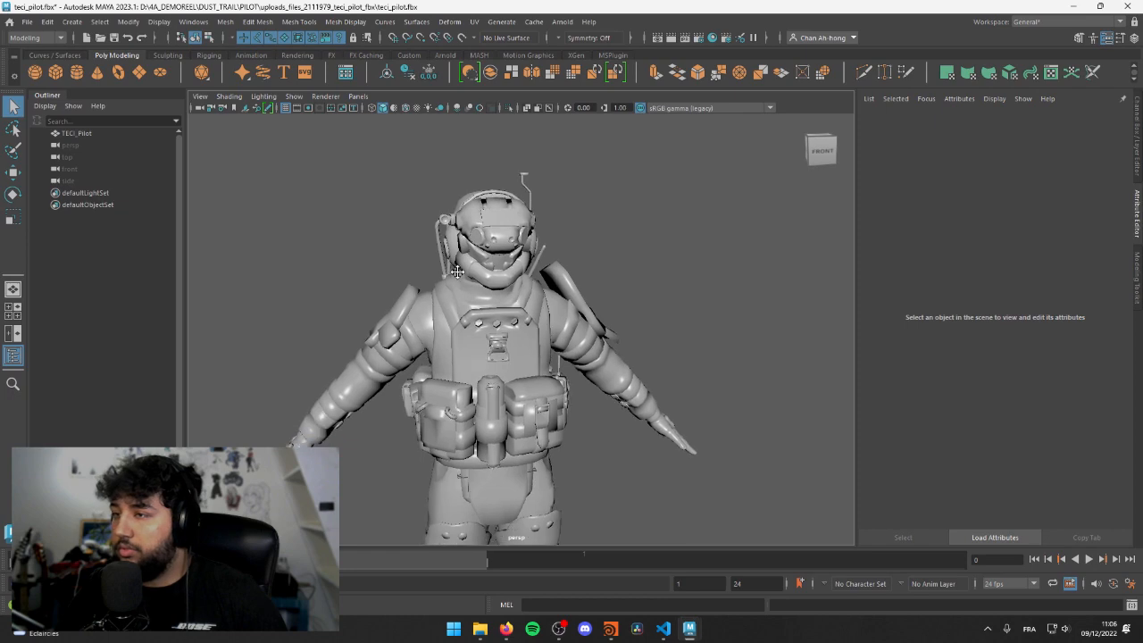
left_click_drag(457, 272, 527, 231, "alt")
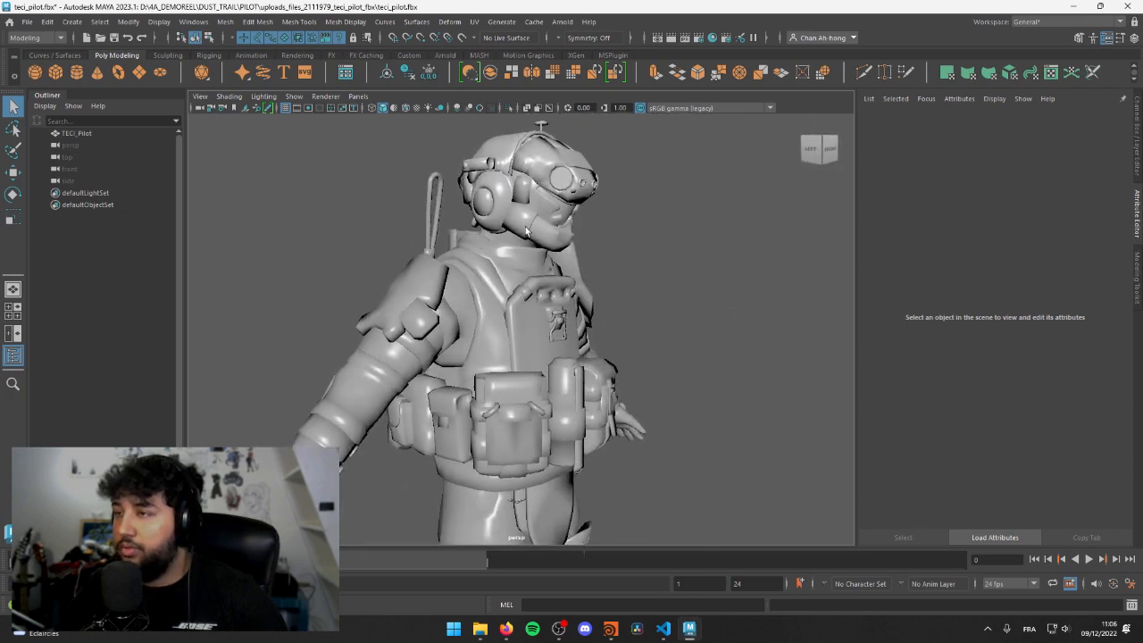
left_click_drag(633, 344, 398, 287, "alt")
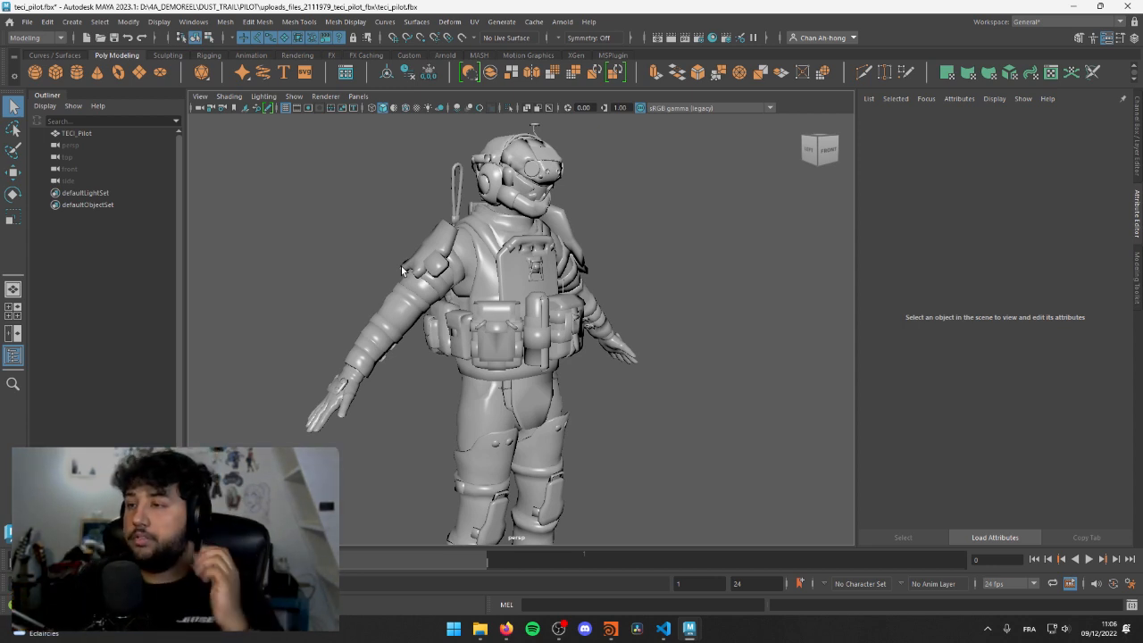
left_click_drag(239, 184, 360, 224, "alt")
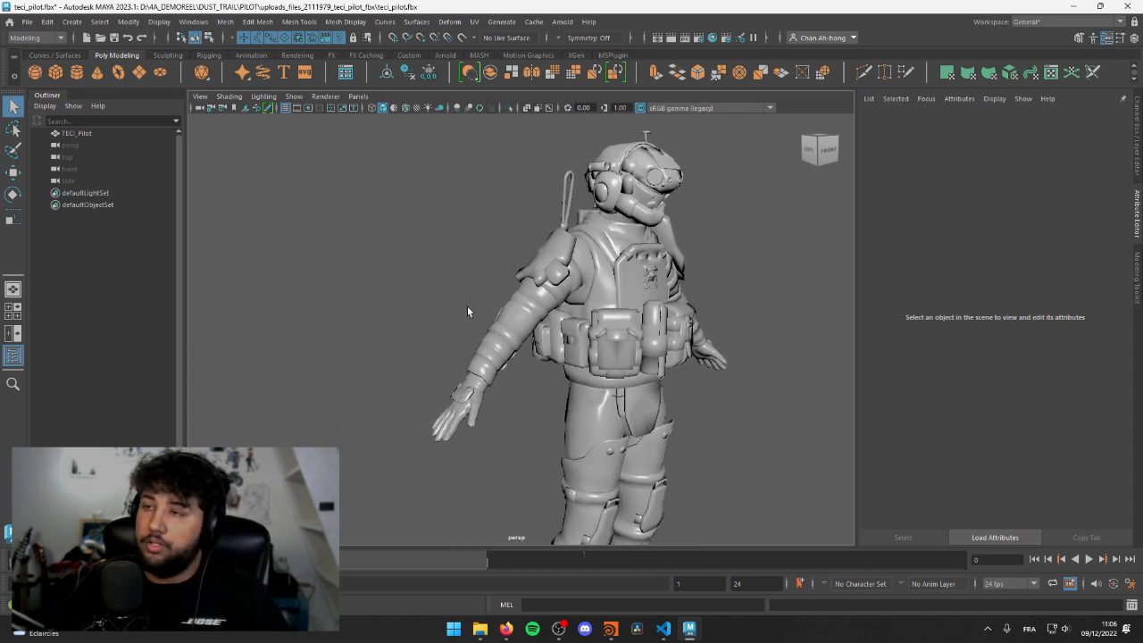
left_click_drag(467, 311, 501, 326, "alt")
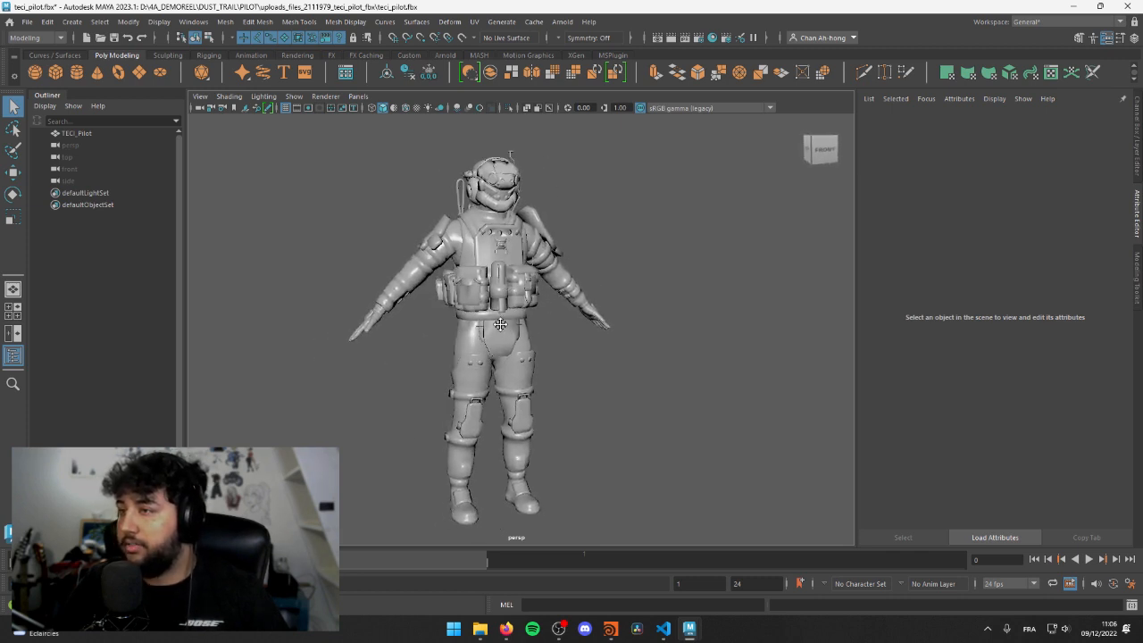
left_click(1075, 8)
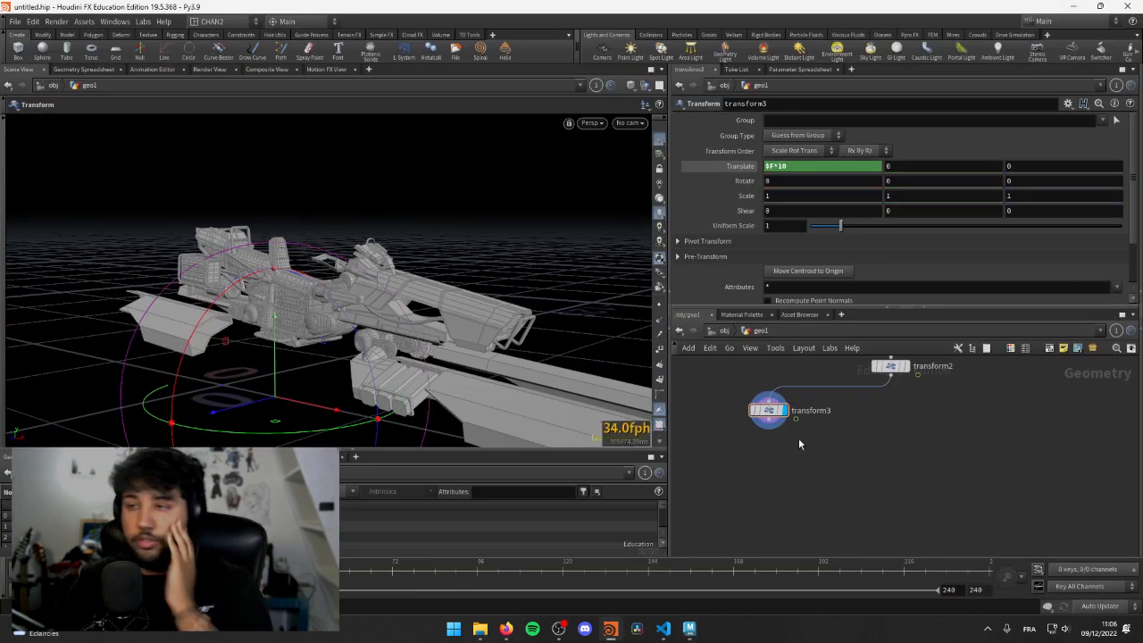
- Delete the transform3 node at the end of the vehicle's node chain
scroll(853, 482, "down", 5)
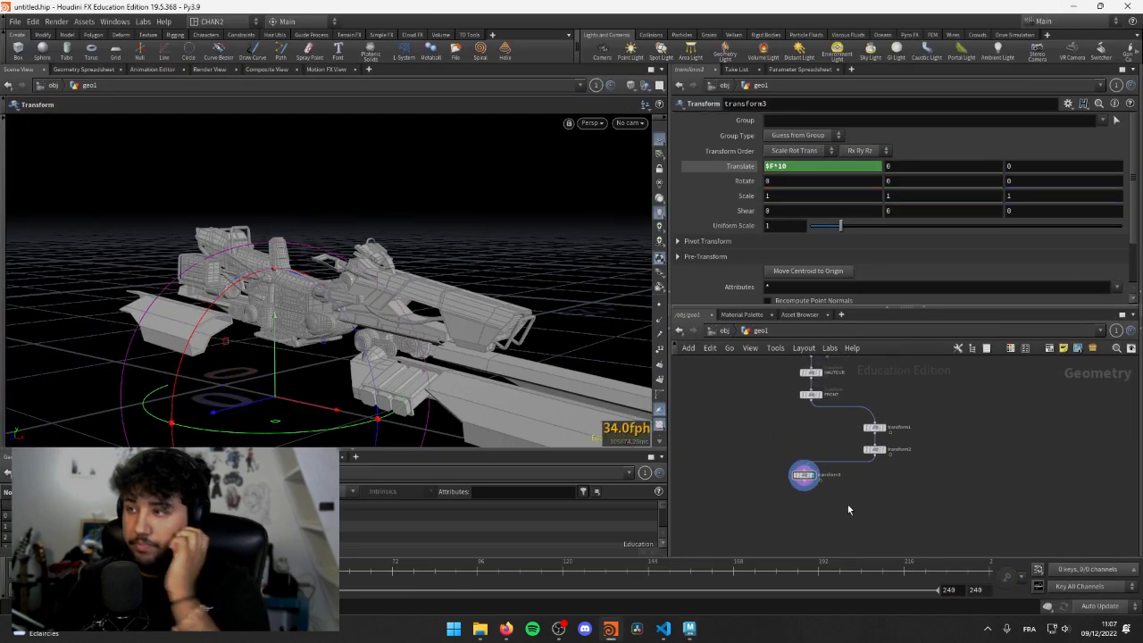
scroll(479, 309, "down", 4)
middle_click_drag(479, 309, 355, 289, "alt")
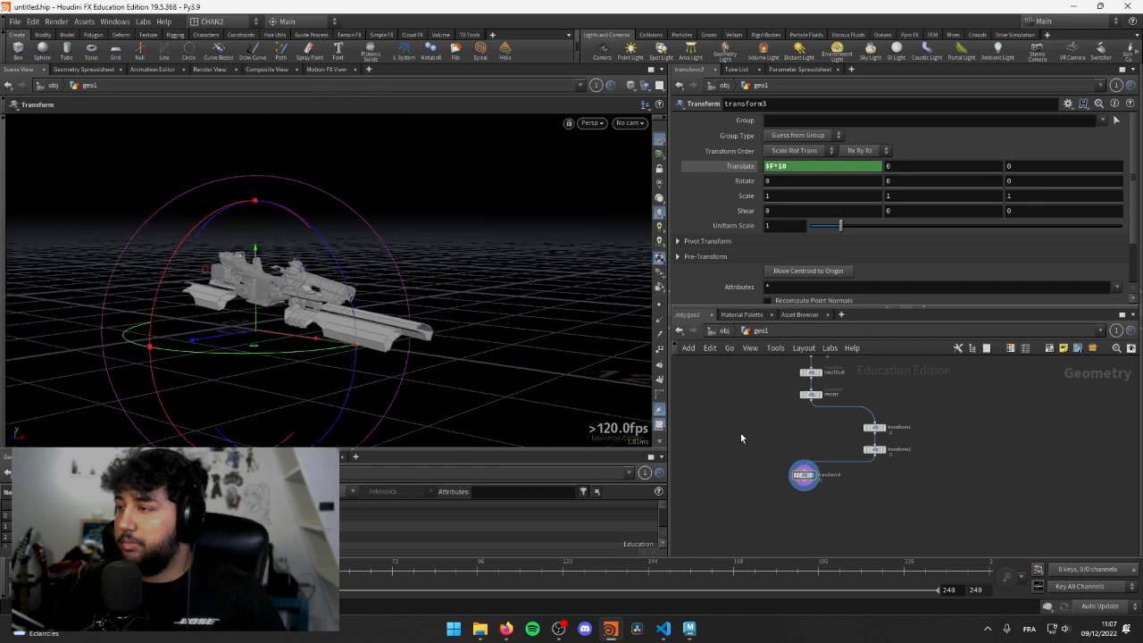
left_click_drag(782, 474, 851, 507)
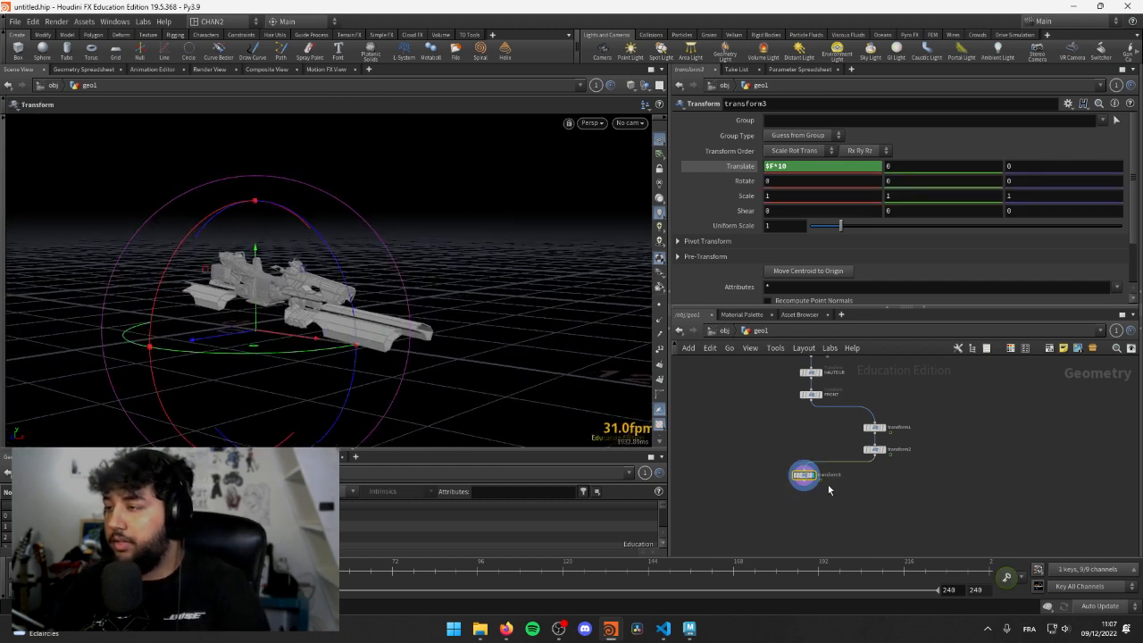
key("Delete")
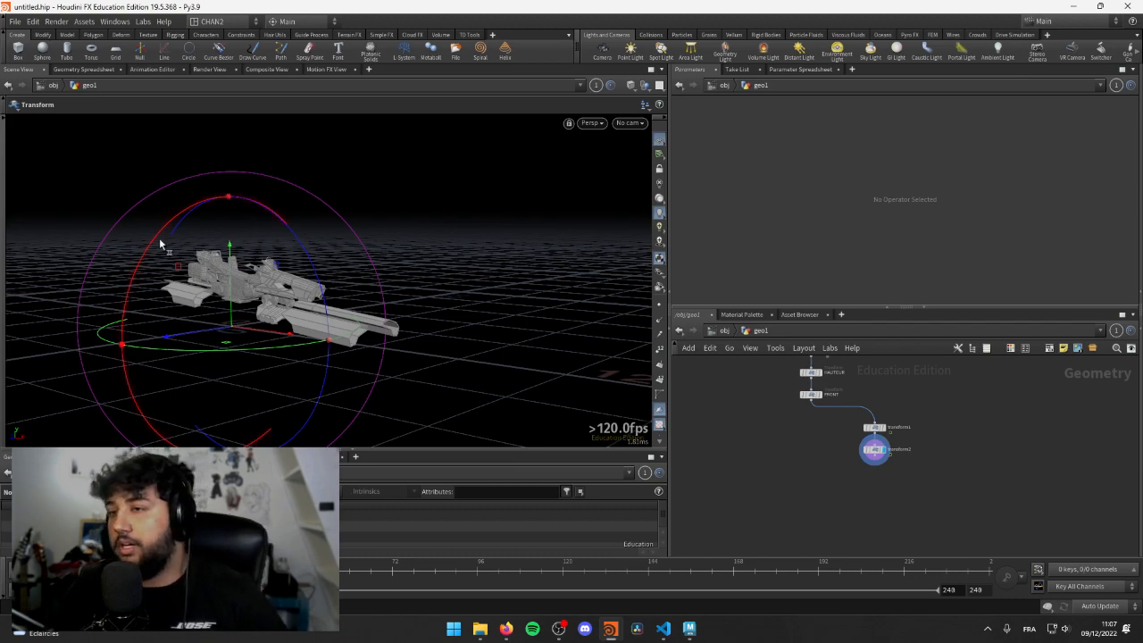
key("Escape")
left_click_drag(366, 324, 326, 281)
key("t")
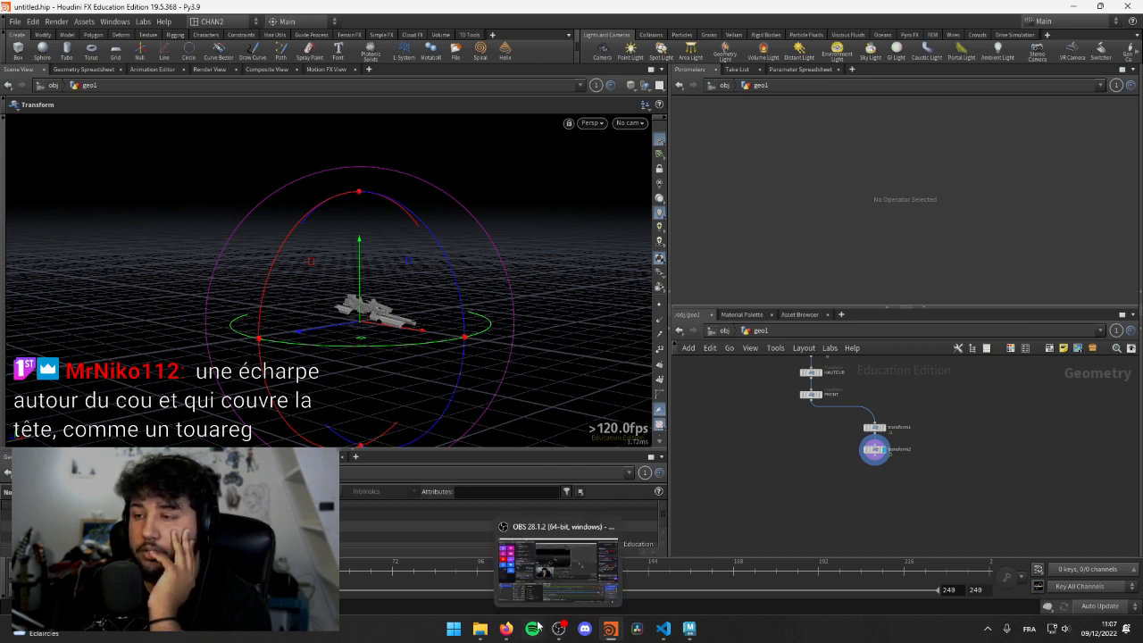
- Switch to the Firefox image results and search for "touareg"
mouse_move(506, 629)
left_click(569, 576)
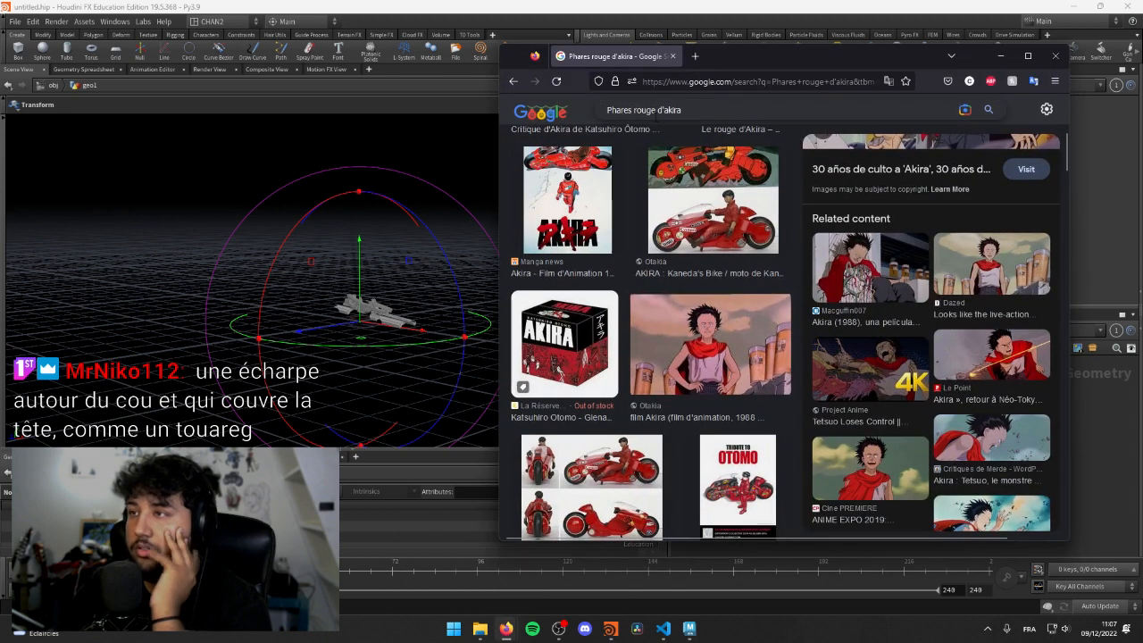
left_click(645, 110)
key("ctrl+a")
type("ouaref")
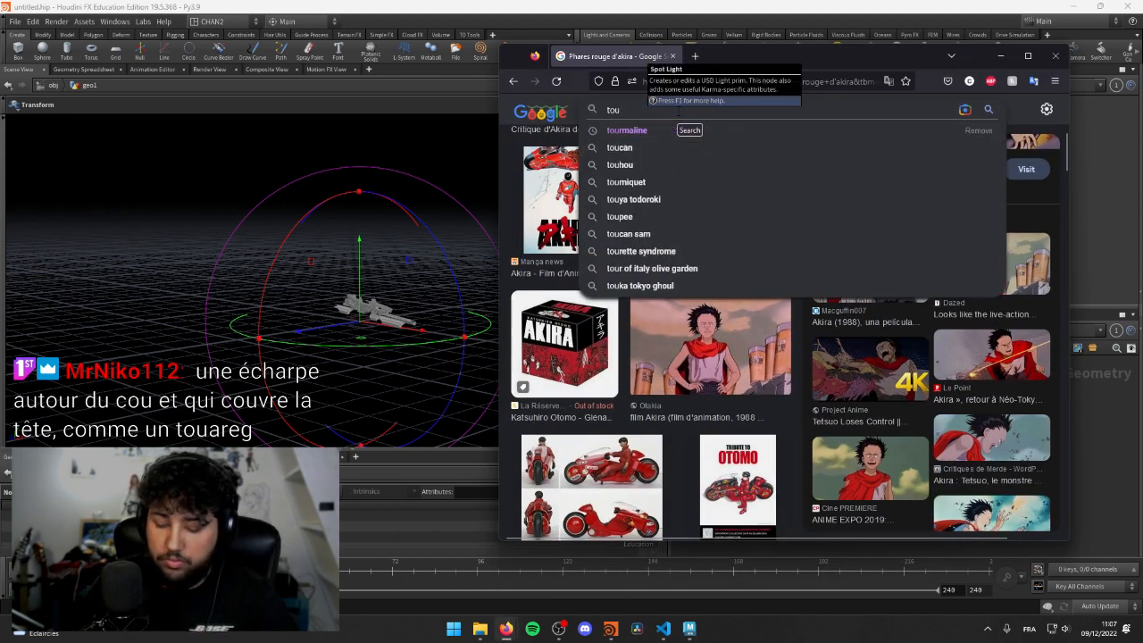
key("Return")
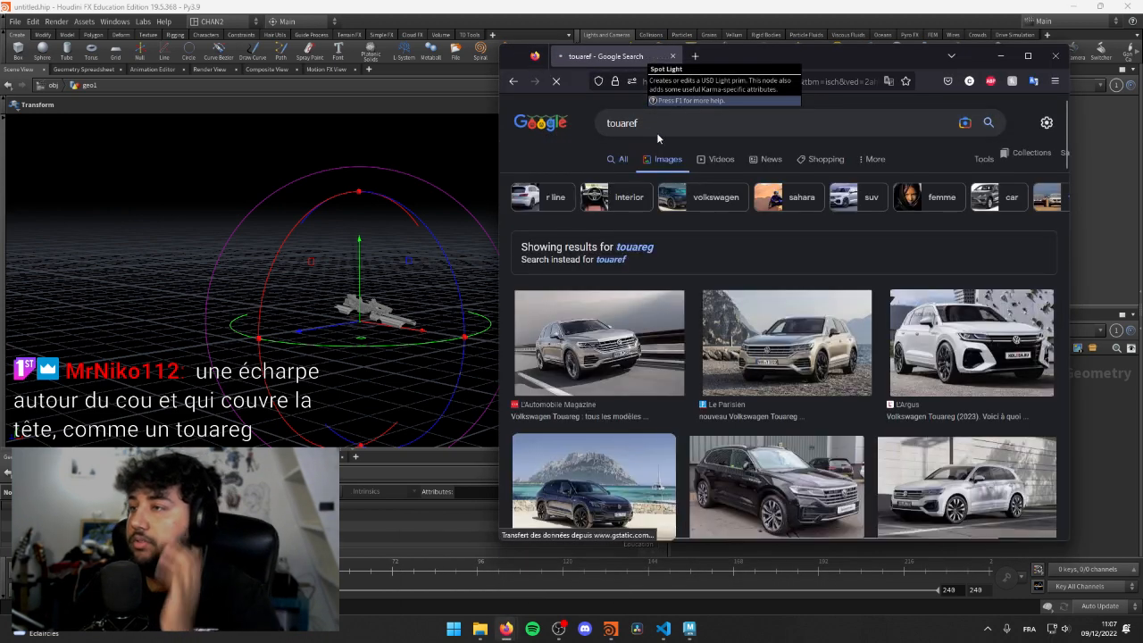
left_click(664, 124)
type("=g$")
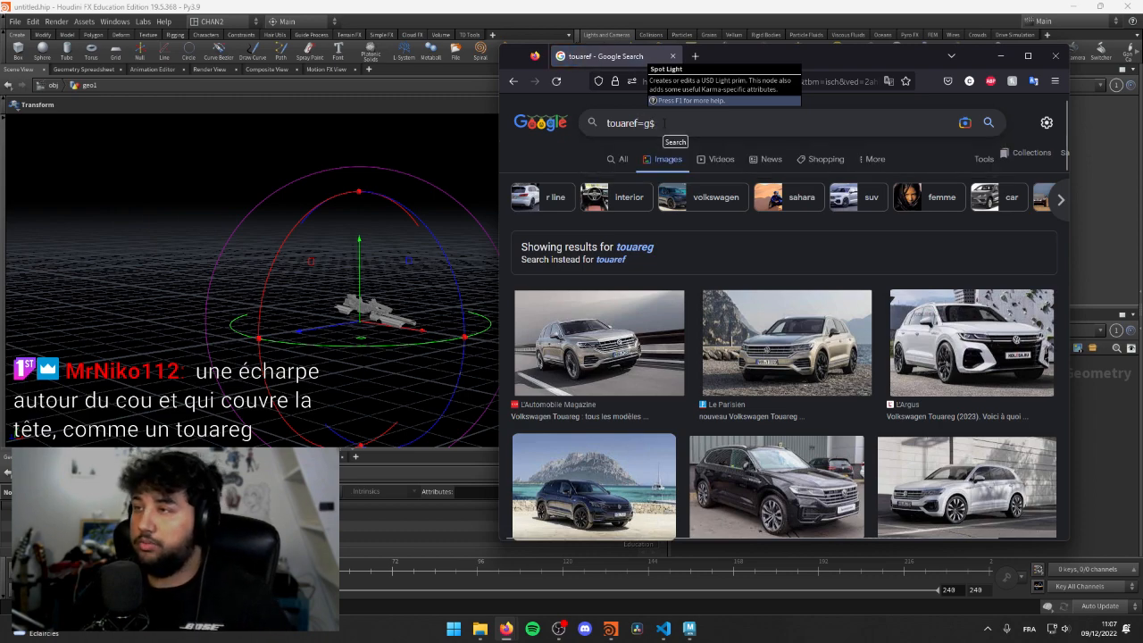
key("BackSpace")
key("BackSpace")
key("BackSpace")
type("g")
key("Return")
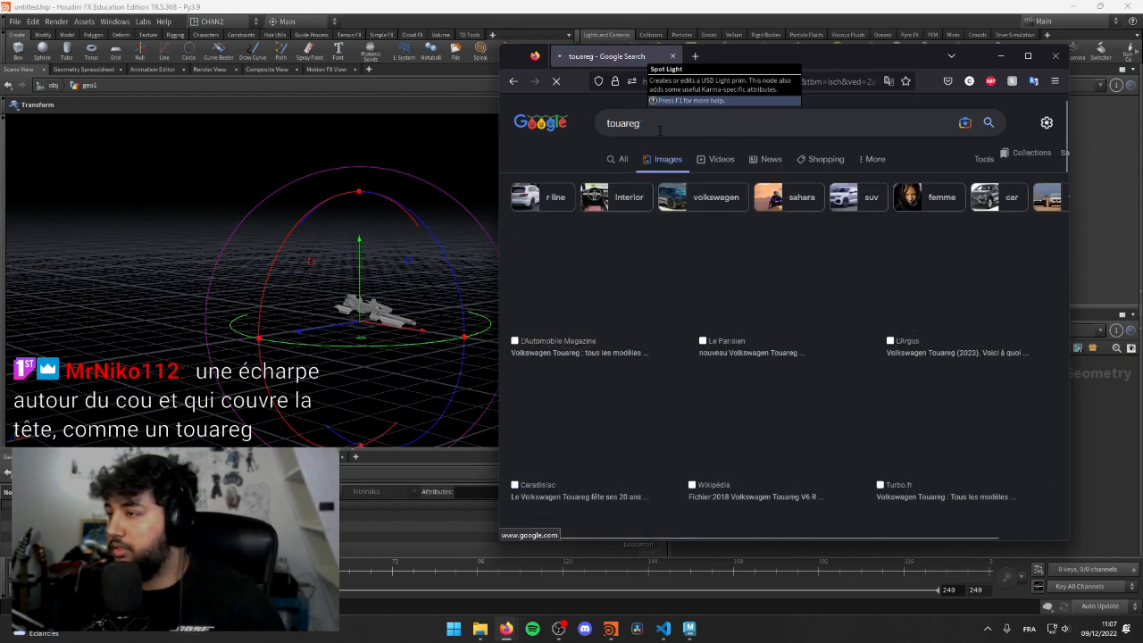
scroll(659, 129, "down", 3)
scroll(659, 130, "up", 3)
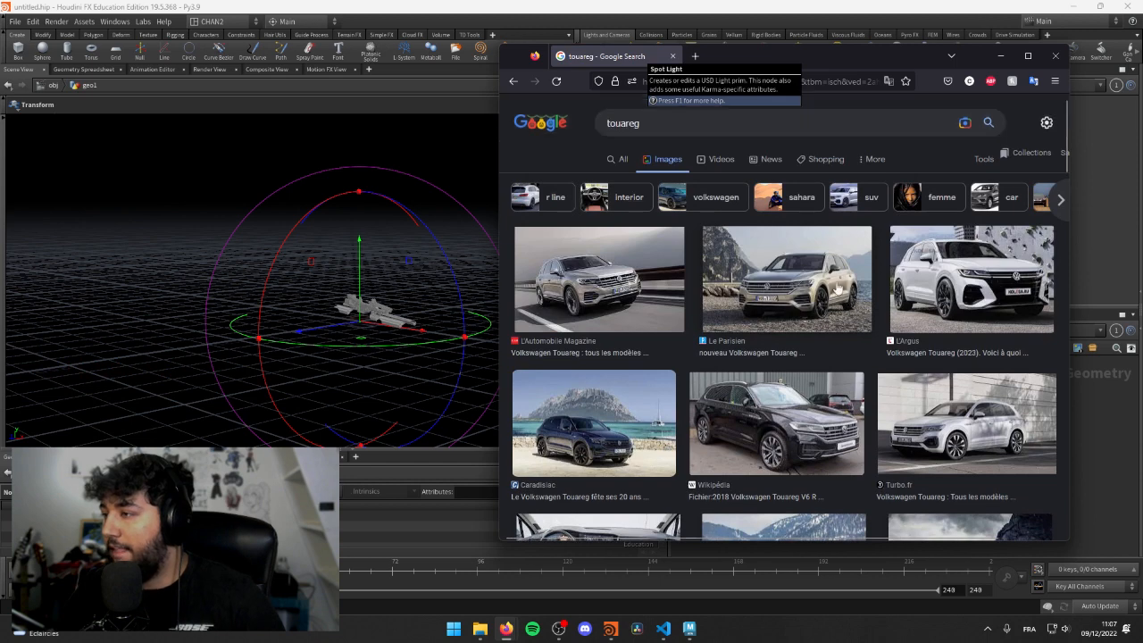
- Narrow the touareg image results to "femme", browse the headscarf photos for reference, and return to Houdini
left_click(937, 194)
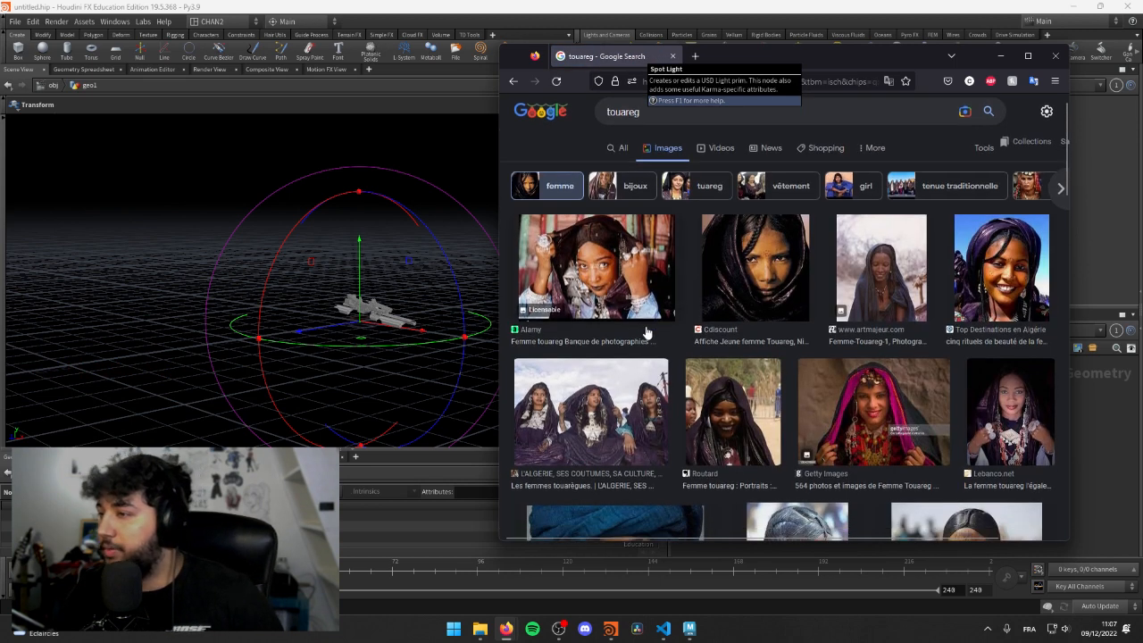
scroll(733, 324, "down", 2)
scroll(774, 359, "down", 3)
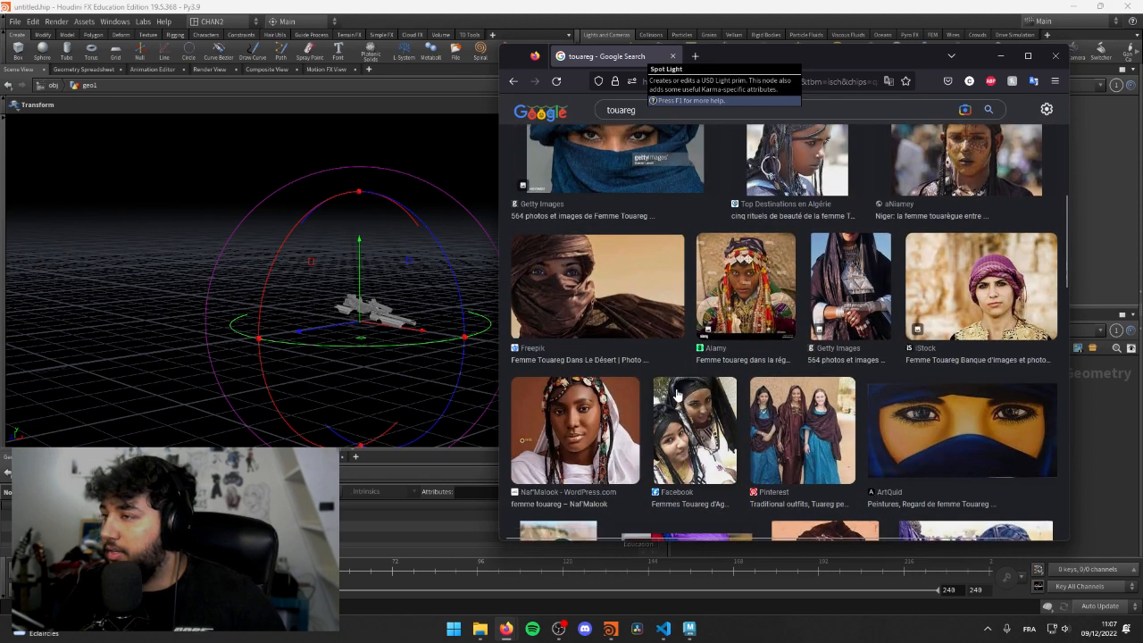
scroll(686, 331, "down", 3)
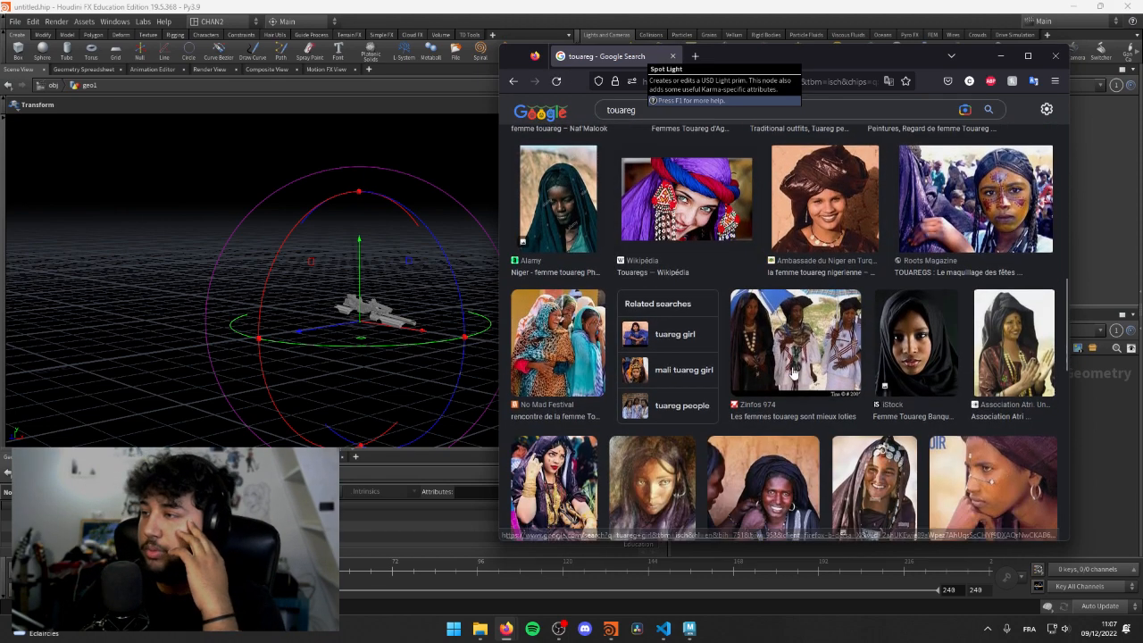
scroll(767, 373, "down", 5)
scroll(767, 372, "down", 5)
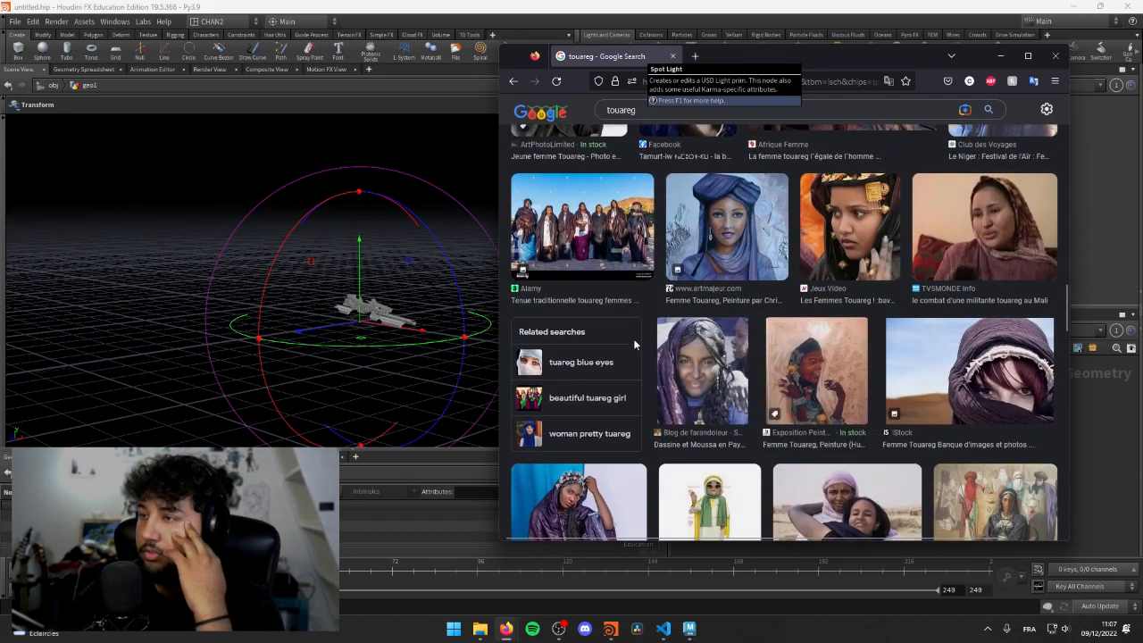
scroll(636, 338, "down", 3)
scroll(638, 357, "up", 7)
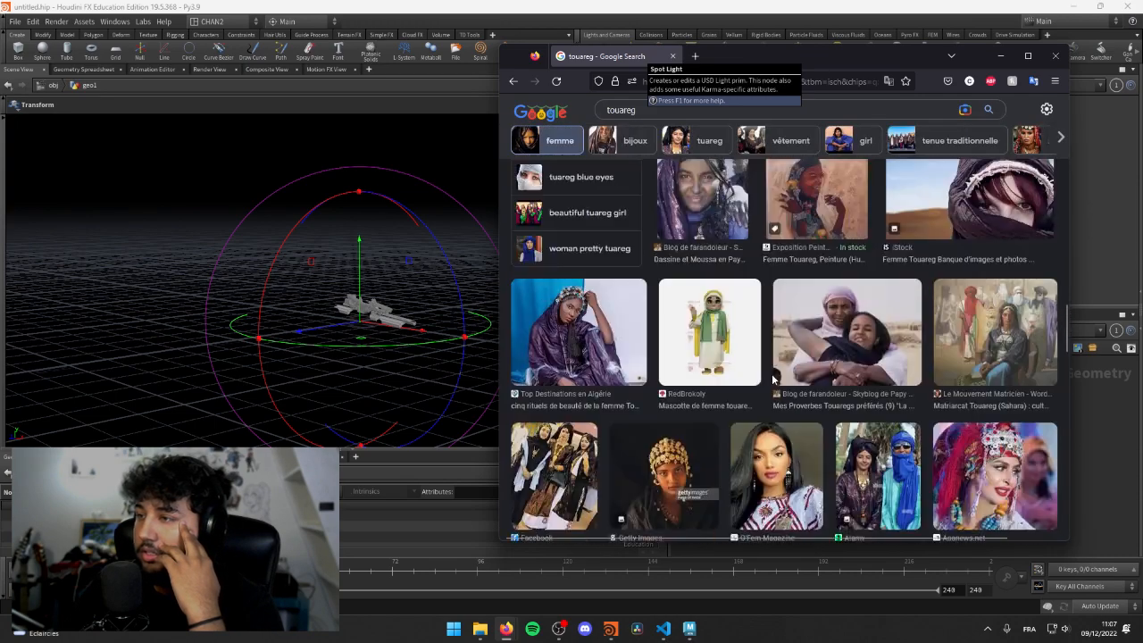
scroll(768, 378, "up", 10)
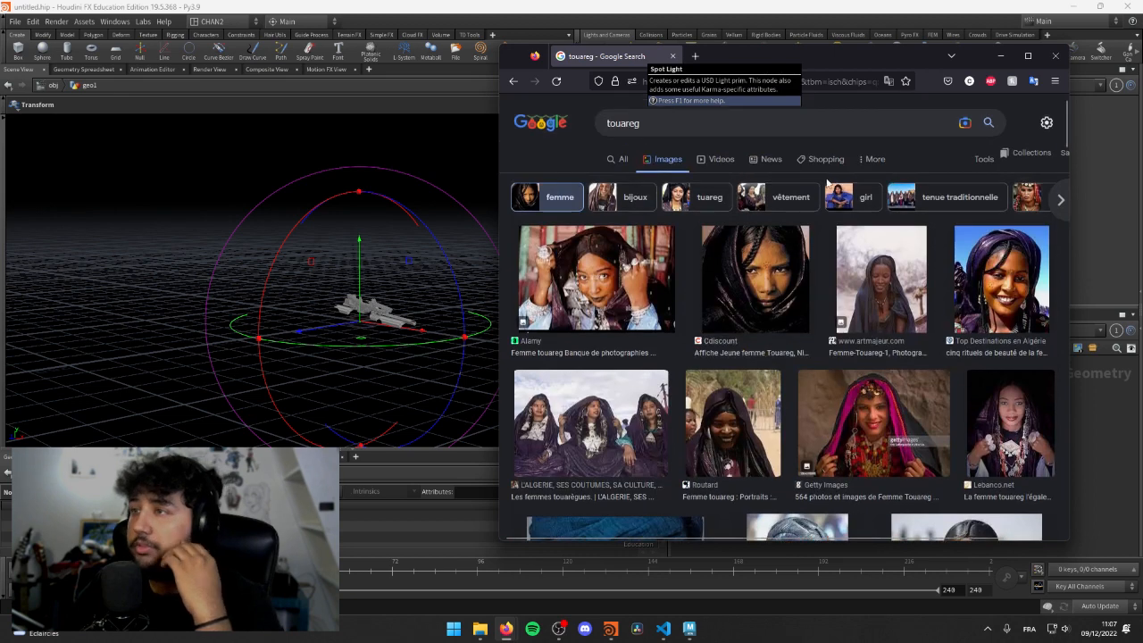
left_click(999, 55)
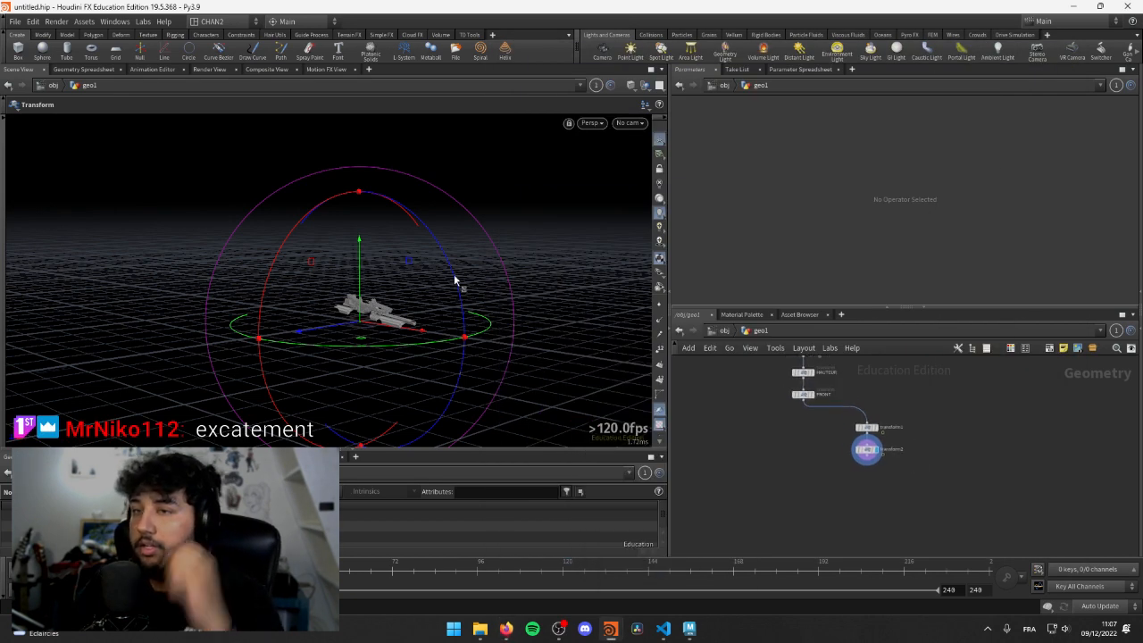
- Frame the vehicle in a close three-quarter view and create a new camera from it at the obj level
right_click_drag(276, 283, 598, 269, "alt")
middle_click_drag(518, 272, 315, 277, "alt")
left_click_drag(316, 277, 268, 299)
key("t")
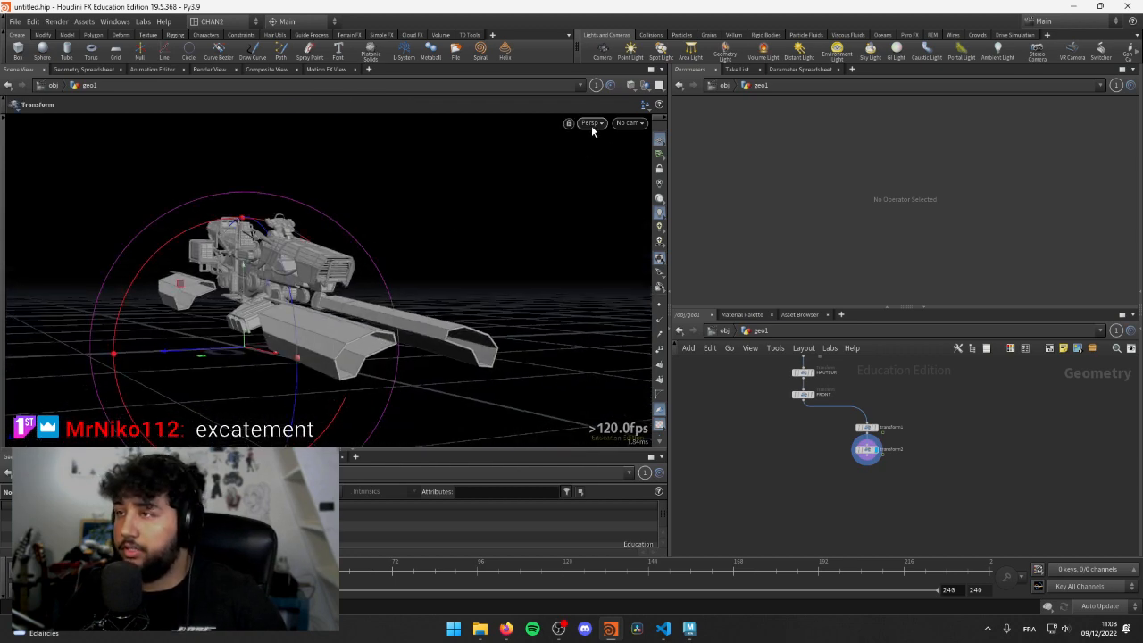
middle_click_drag(735, 408, 758, 445)
scroll(758, 445, "down", 3)
scroll(758, 445, "up", 3)
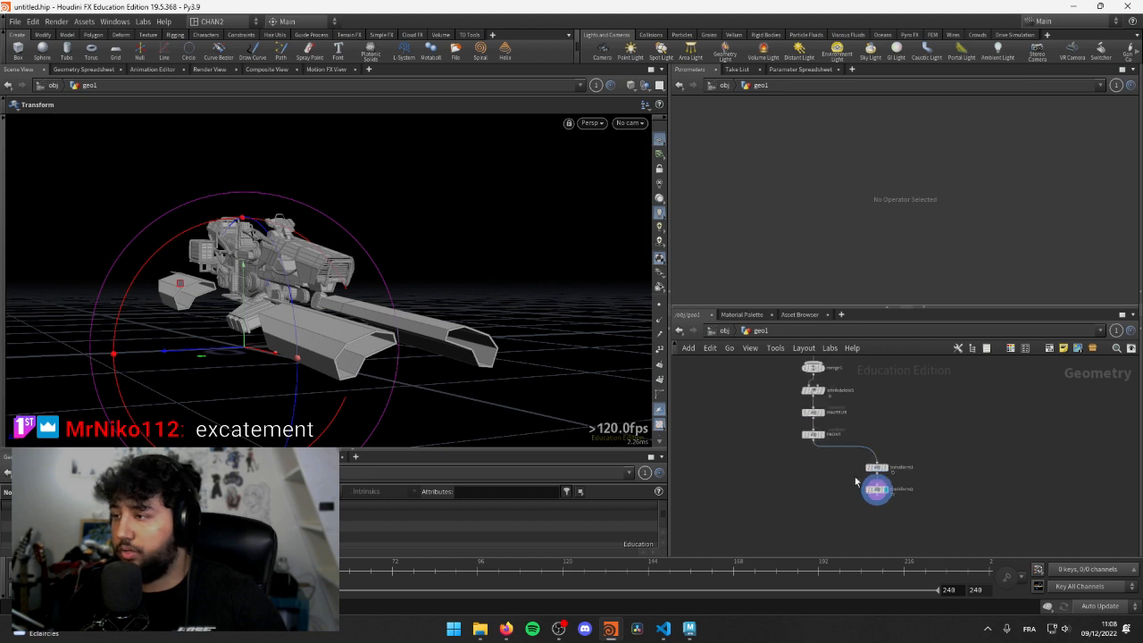
key("h")
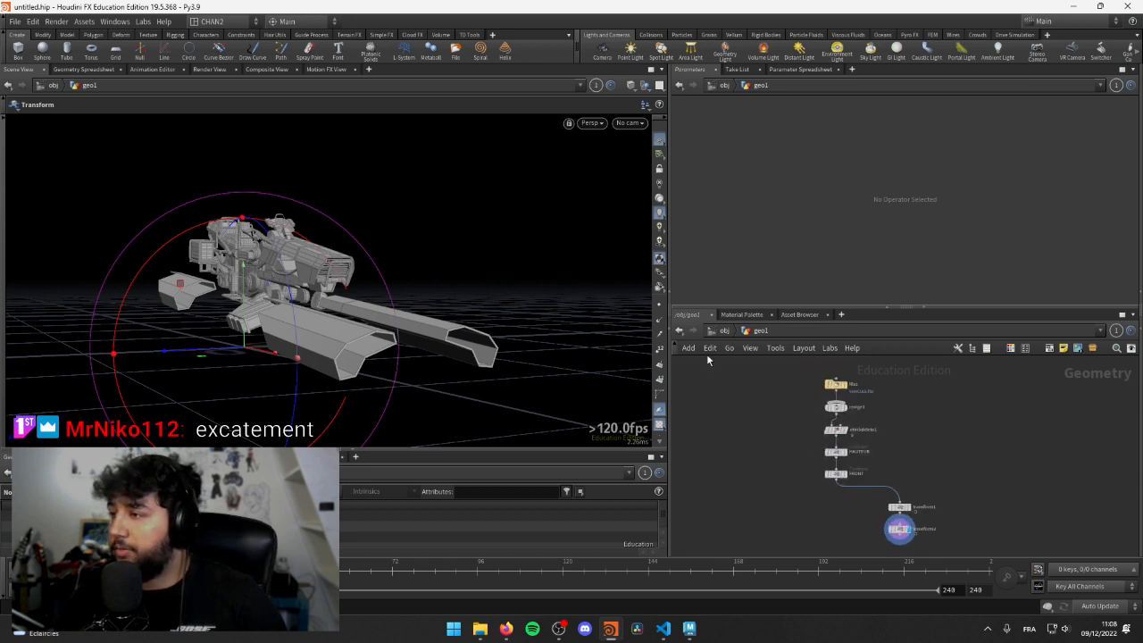
middle_click_drag(866, 505, 835, 487)
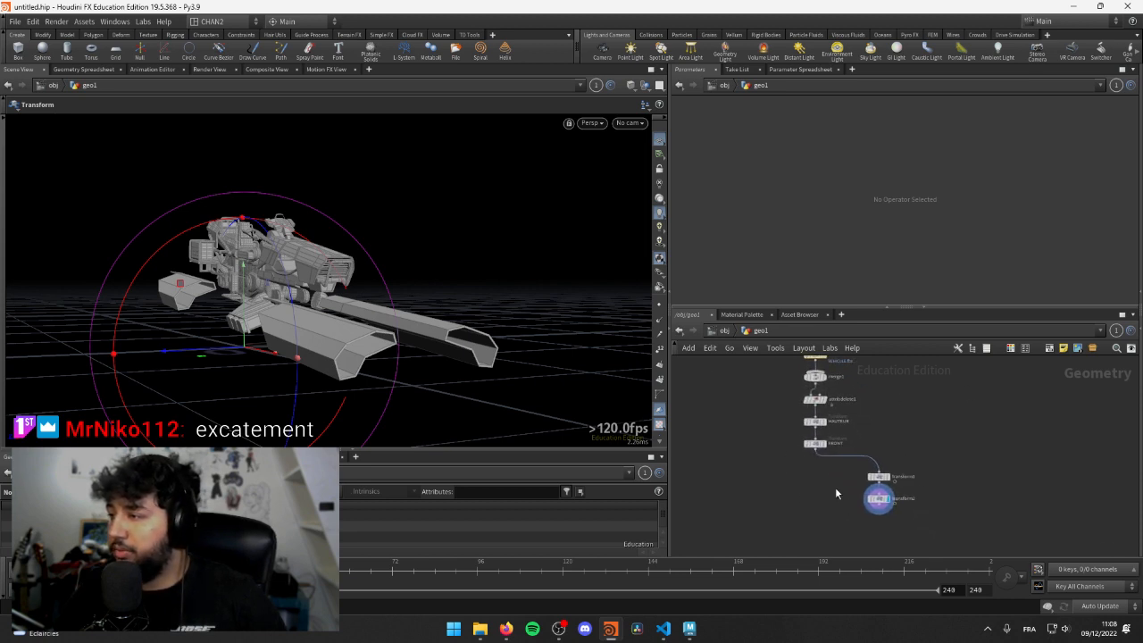
left_click(721, 331)
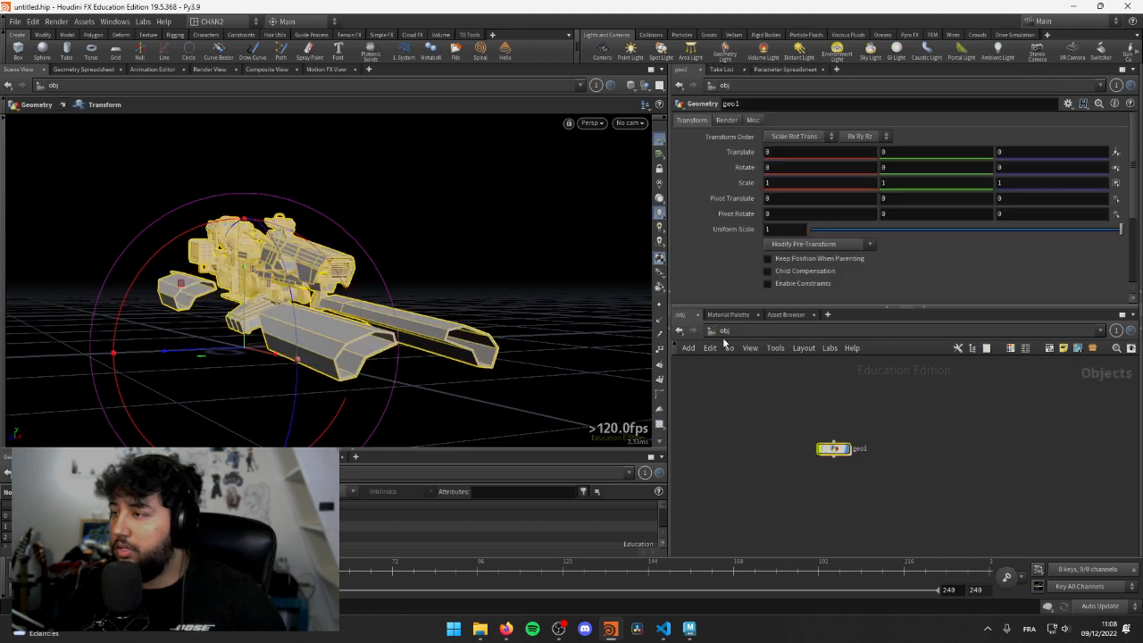
left_click(424, 249)
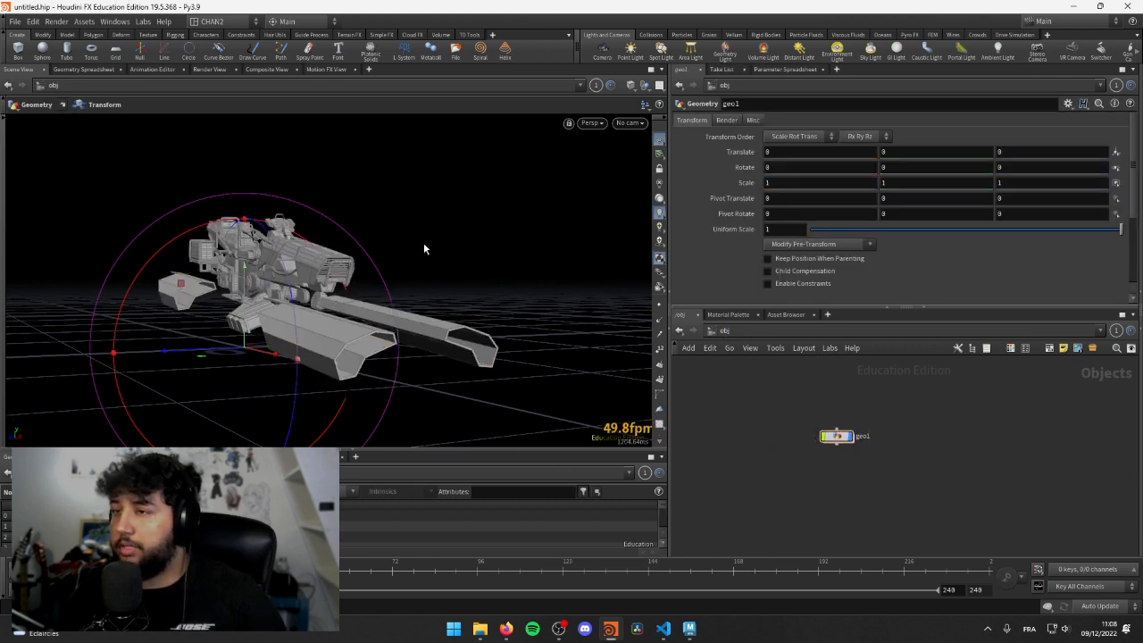
left_click(624, 123)
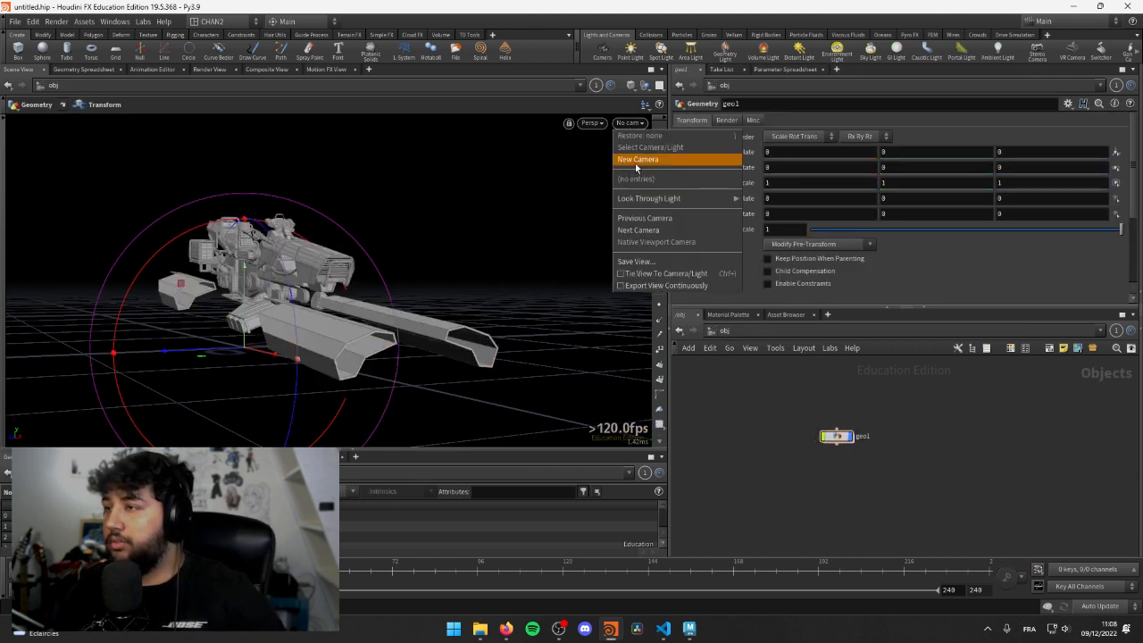
left_click(638, 160)
left_click(659, 168)
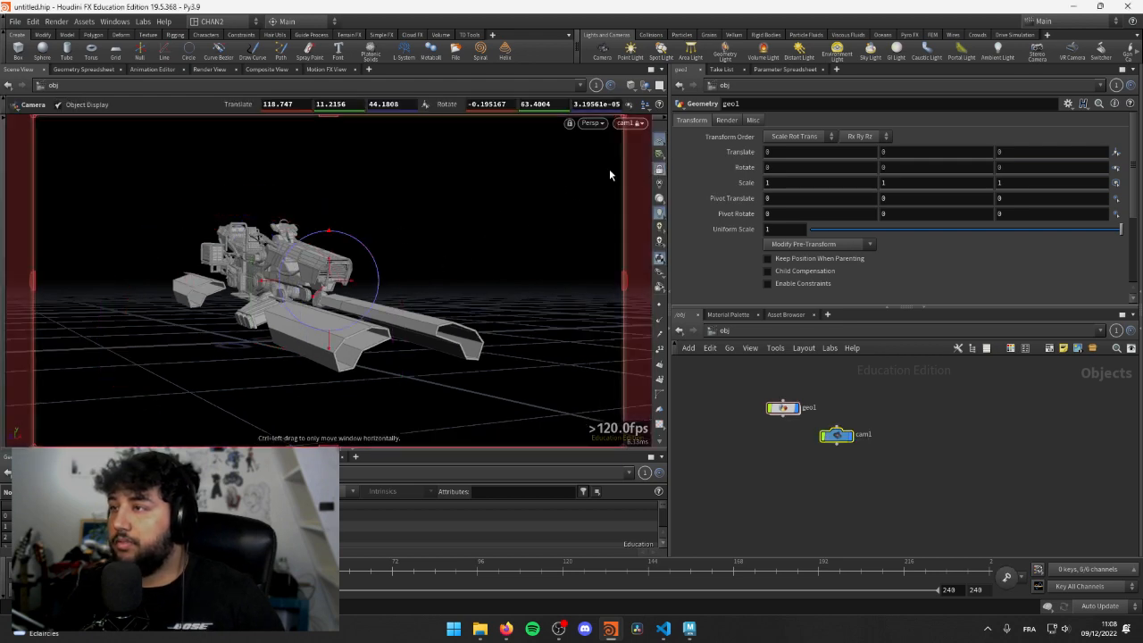
- Reframe cam1 on the vehicle from a low front three-quarter angle, at about translate 110.3, 4.5, 51.7 and rotate 4.8, 60.4, 0
left_click_drag(382, 234, 310, 274, "alt")
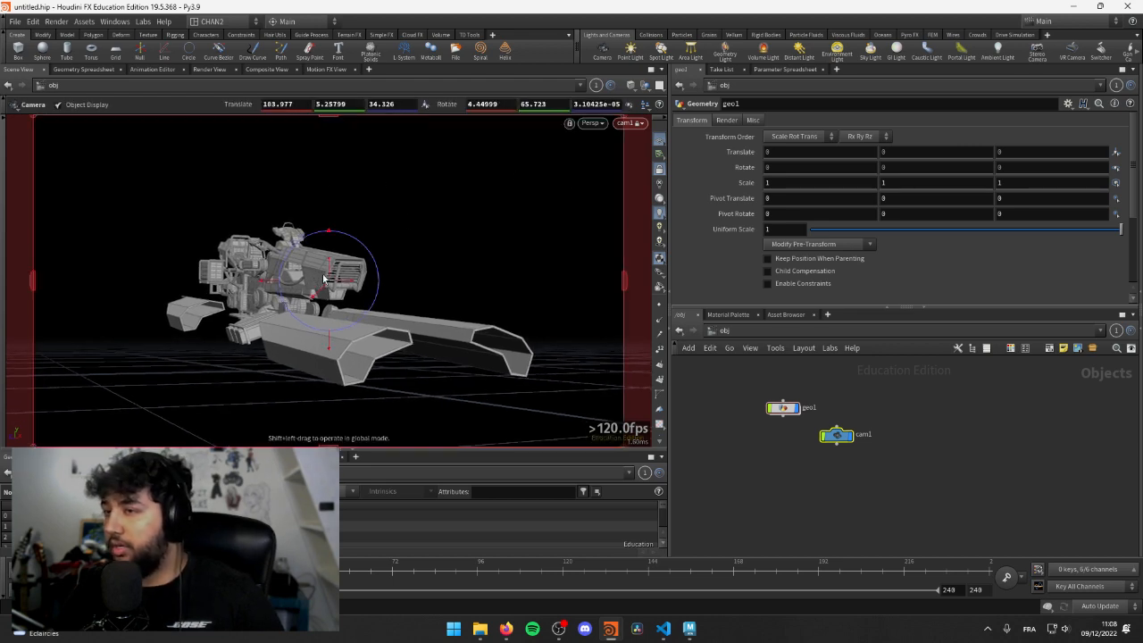
key("space")
left_click_drag(554, 289, 403, 310)
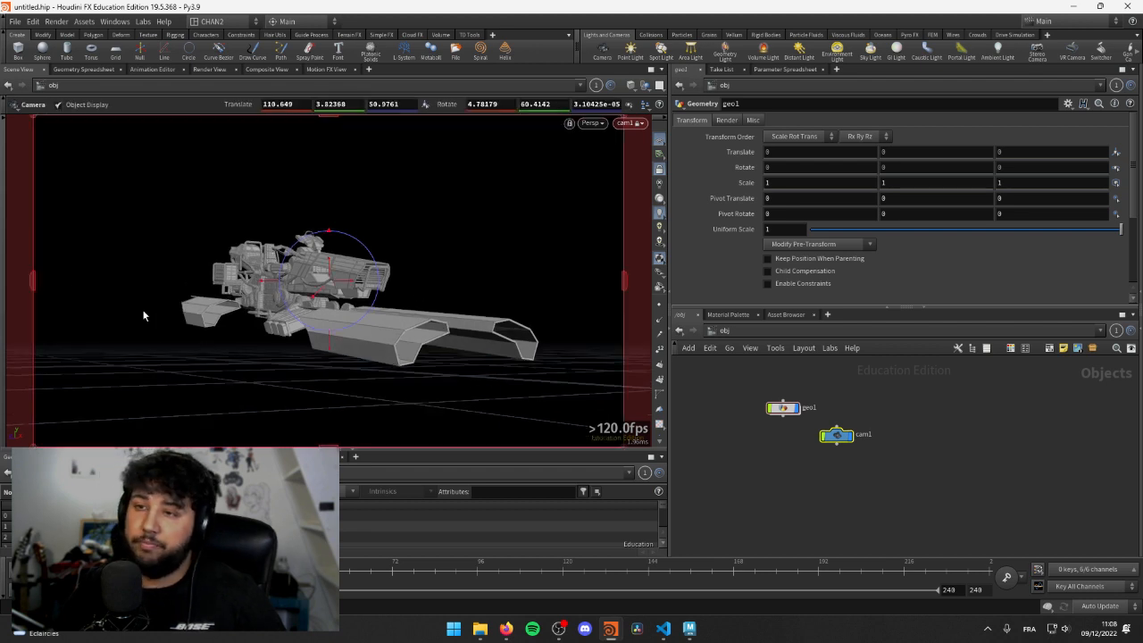
key("space")
left_click_drag(174, 307, 134, 298)
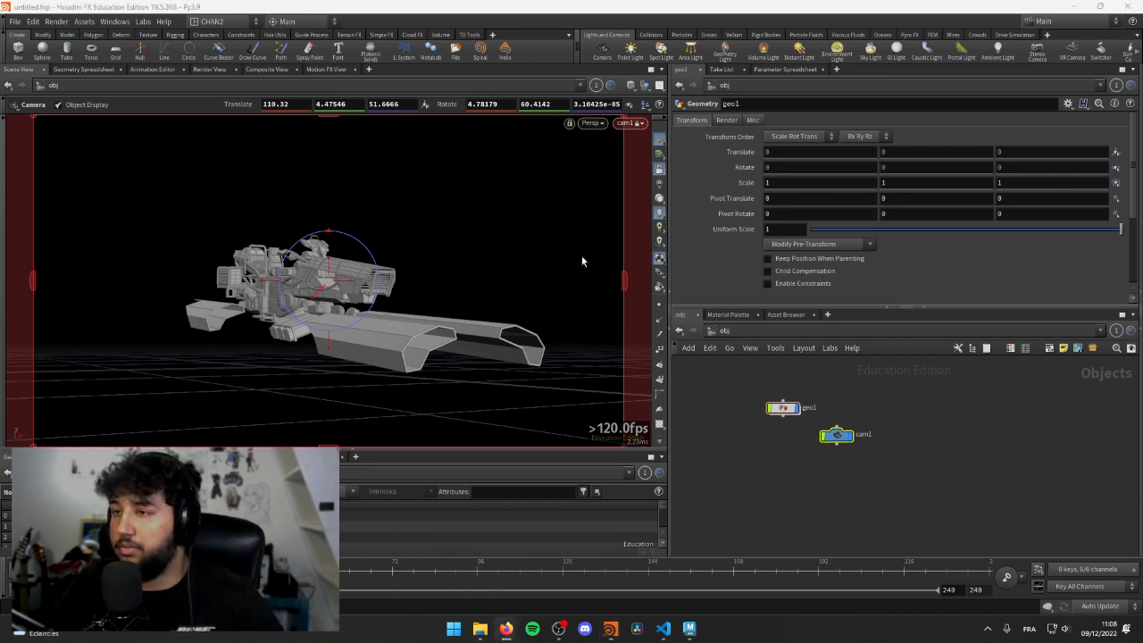
- Arrange the cam1 and geo1 nodes side by side in the object network
left_click_drag(837, 435, 731, 440)
middle_click_drag(755, 467, 858, 490)
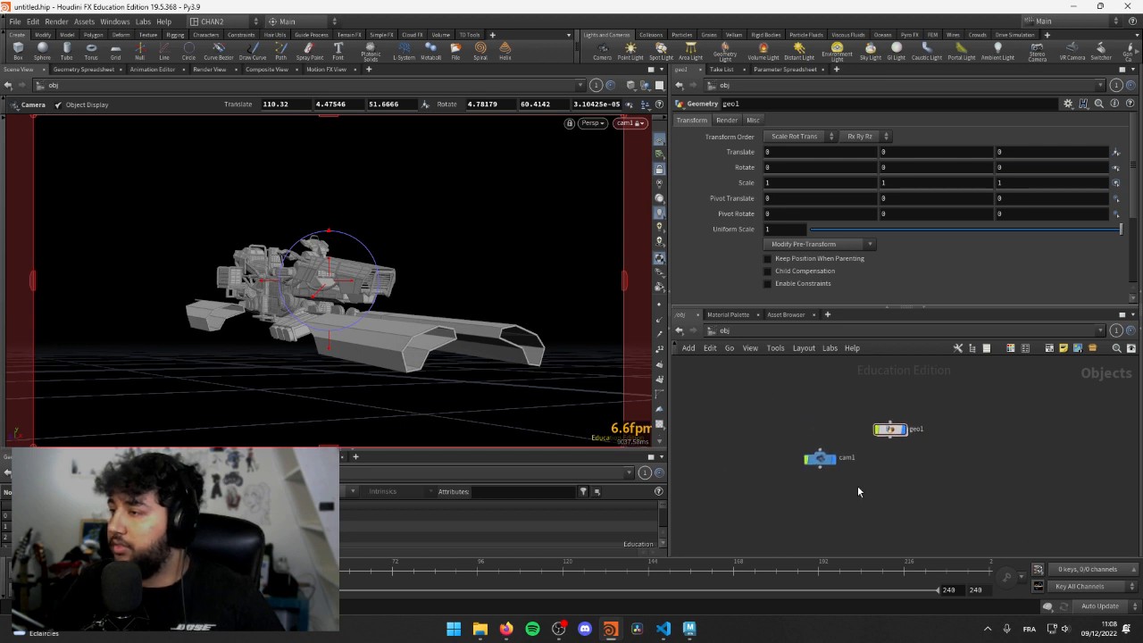
scroll(855, 438, "up", 4)
left_click_drag(922, 413, 937, 438)
middle_click_drag(963, 508, 926, 475)
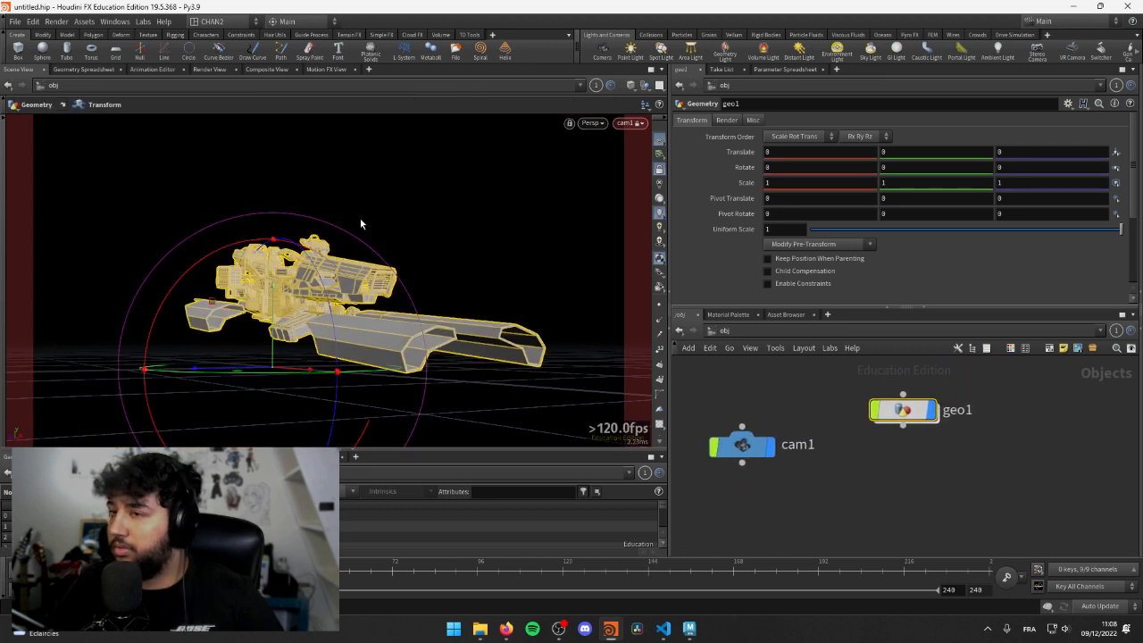
left_click_drag(910, 420, 912, 454)
left_click(904, 495)
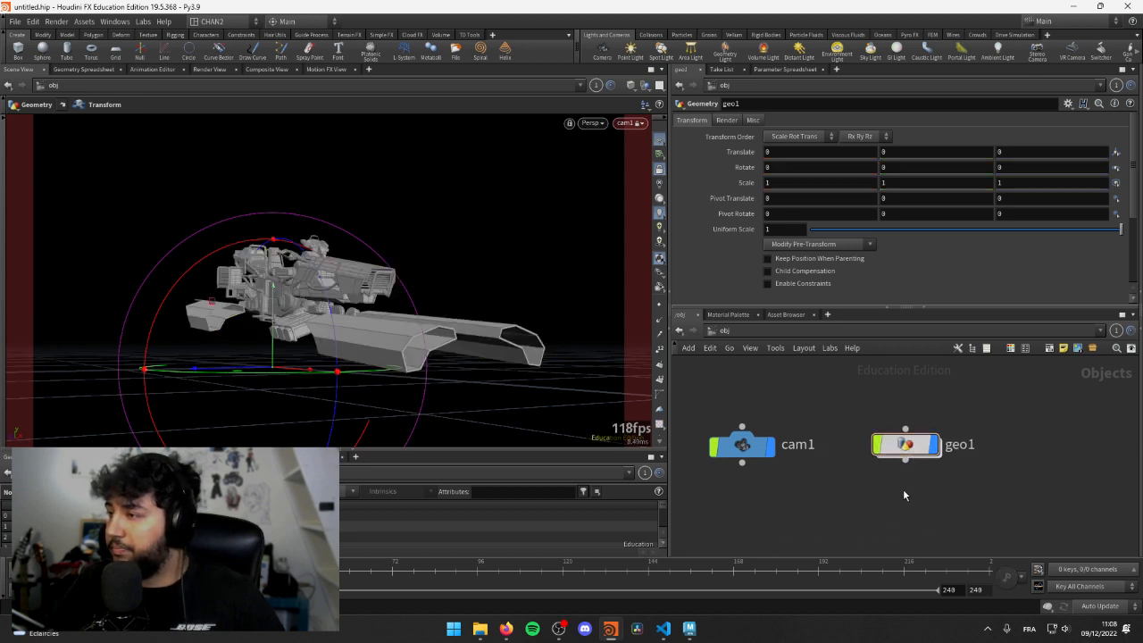
middle_click_drag(911, 503, 900, 455)
- Enter the geo1 network and add a Transform node connected after transform2, placed below it
double_click(705, 400)
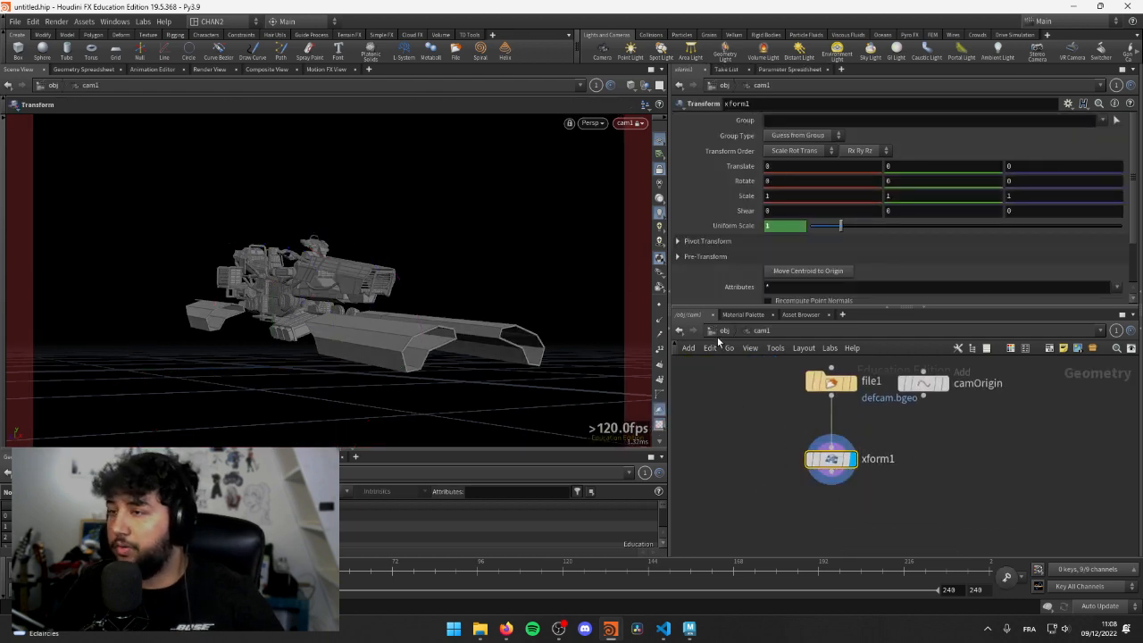
left_click(725, 331)
double_click(891, 395)
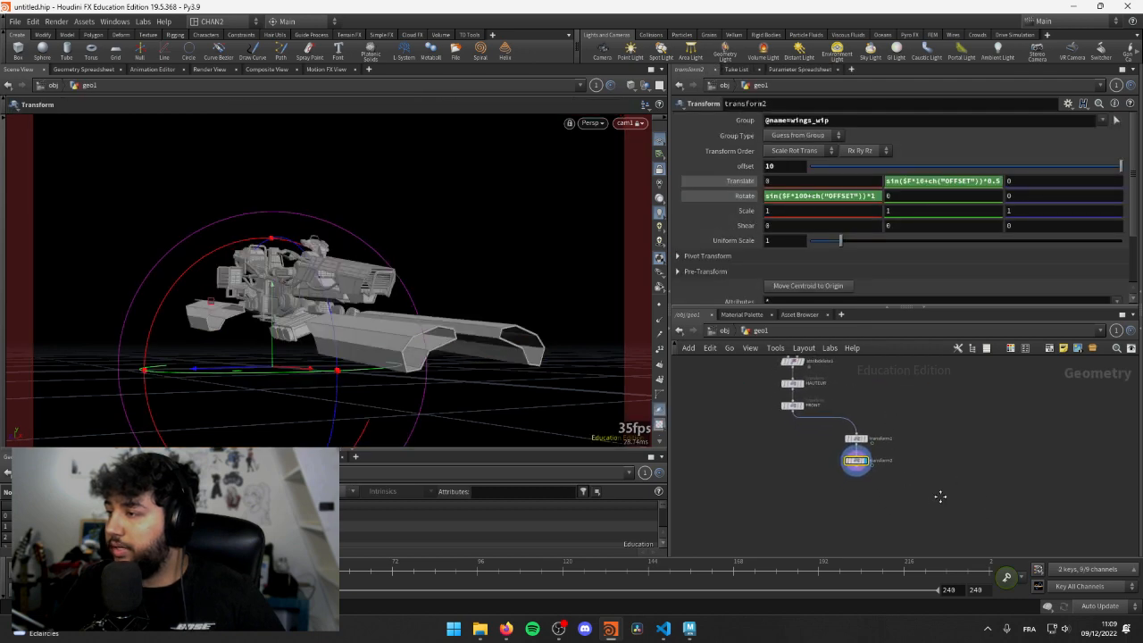
middle_click_drag(940, 497, 979, 523)
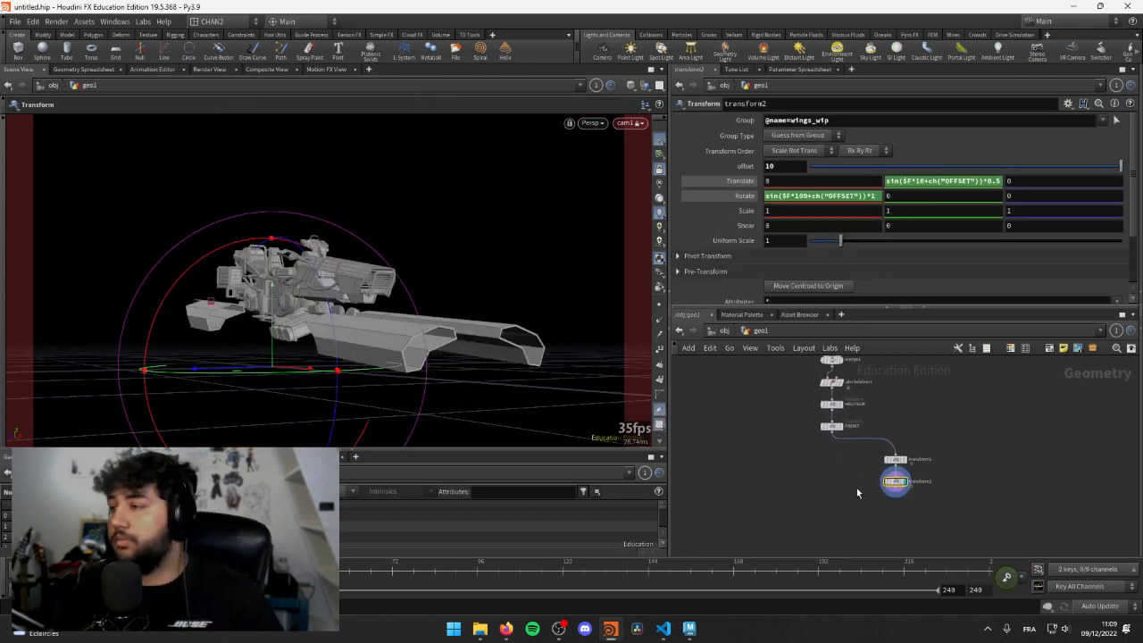
scroll(929, 474, "up", 3)
middle_click_drag(933, 488, 920, 462)
key("Tab")
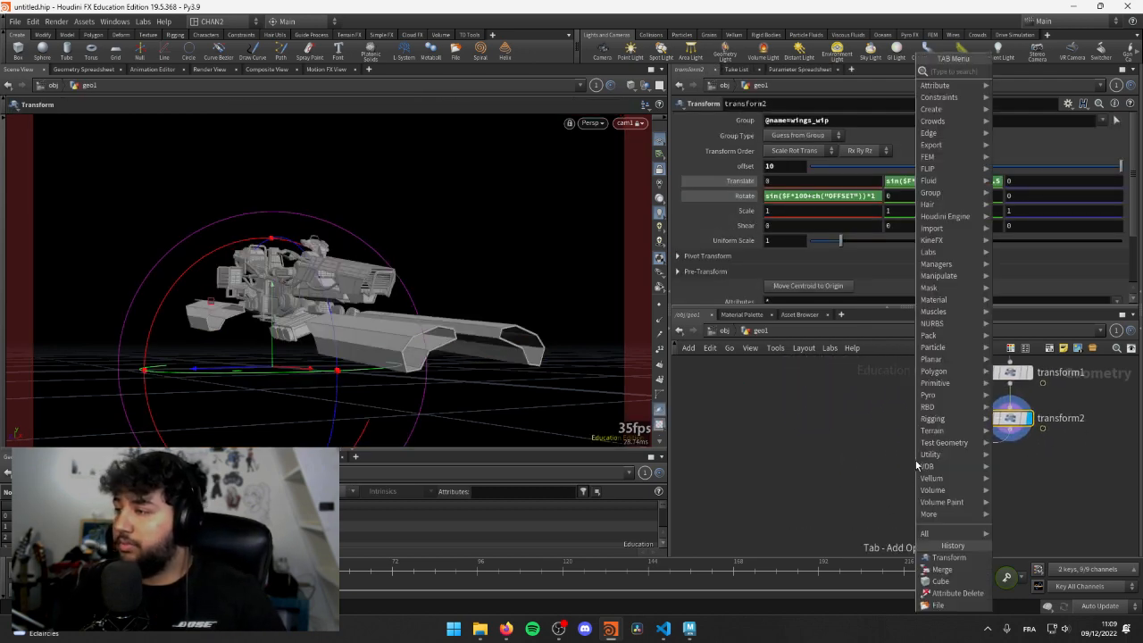
left_click(950, 558)
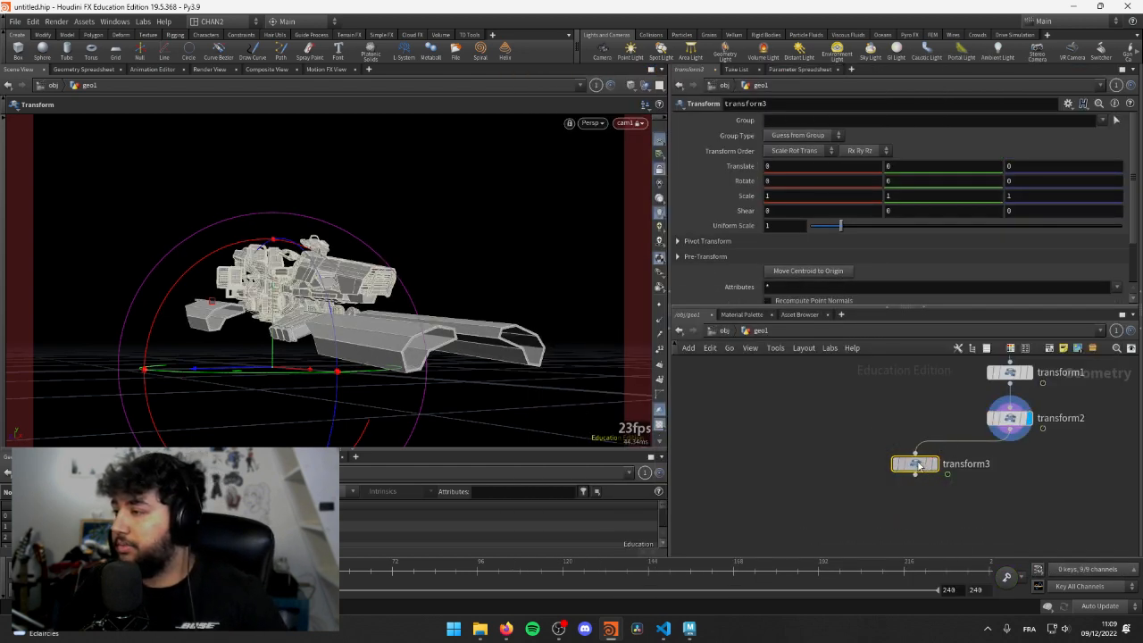
left_click_drag(912, 474, 882, 485)
- Set the X translation of transform3 to the expression $F*200
left_click(790, 153)
left_click(834, 170)
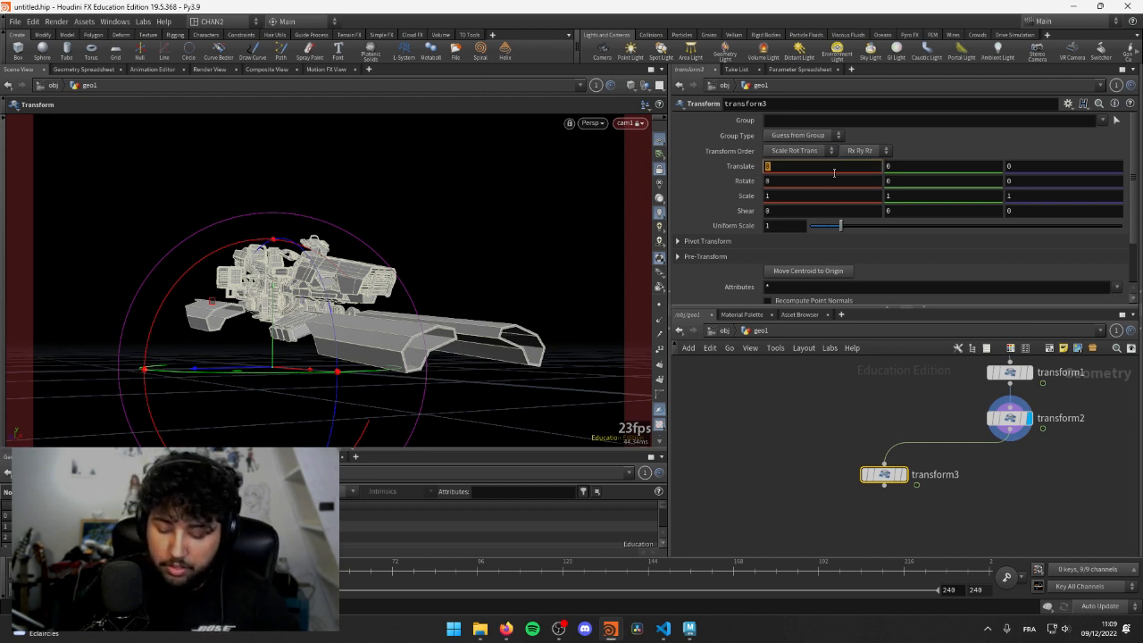
type("$F*299")
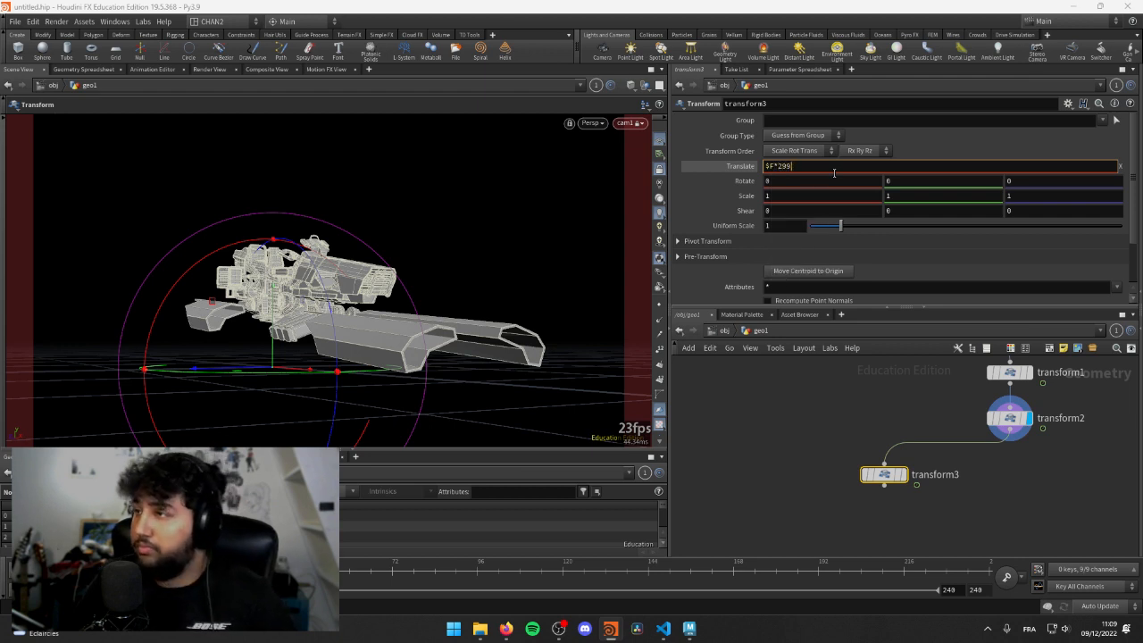
key("Return")
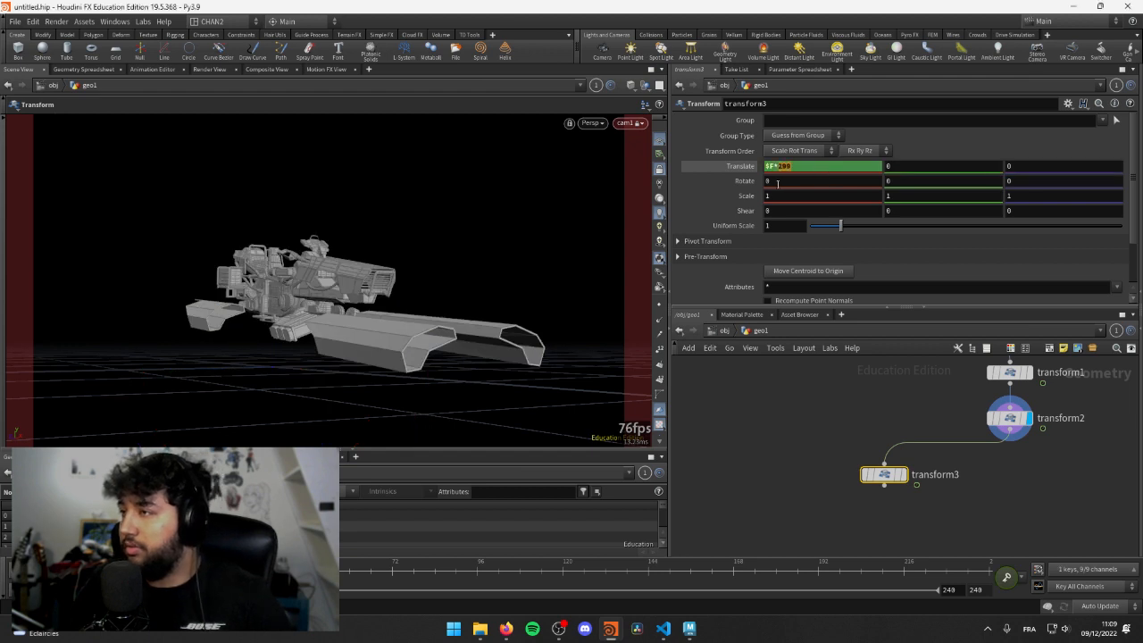
- Set the X translation expression of transform3 to $F*29 and make transform3 the displayed node
key("Return")
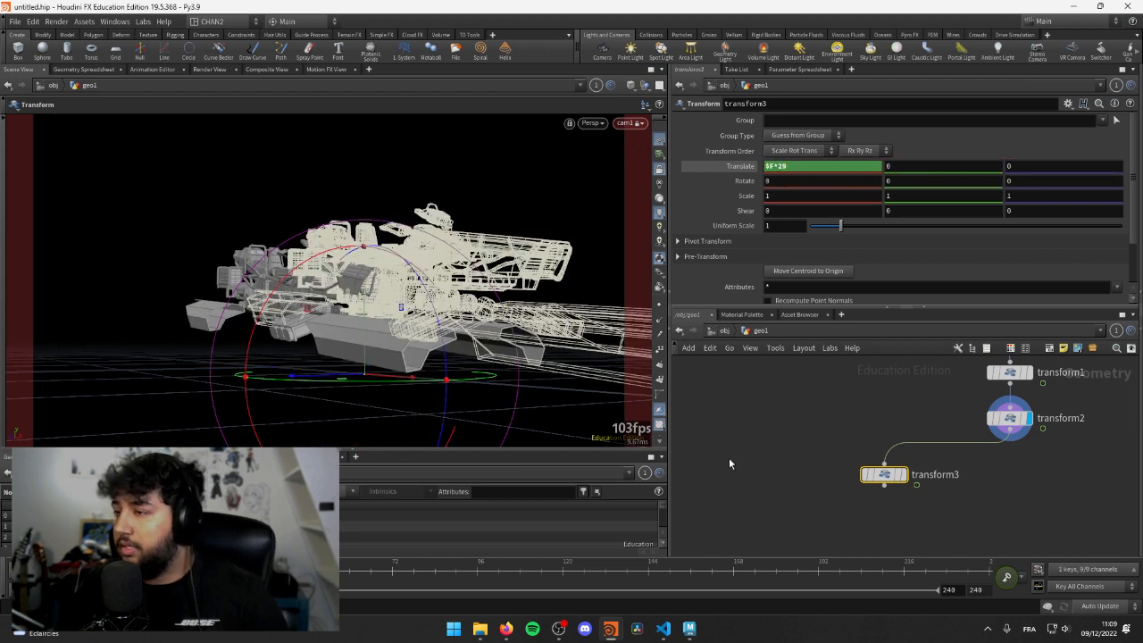
left_click(905, 481)
middle_click_drag(901, 494, 860, 471)
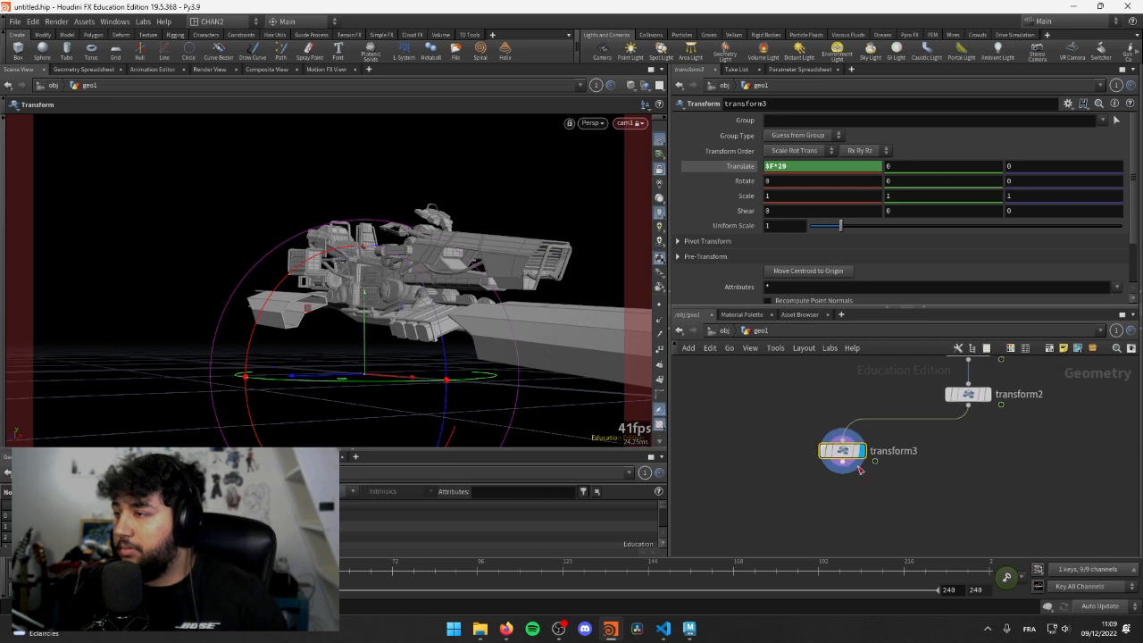
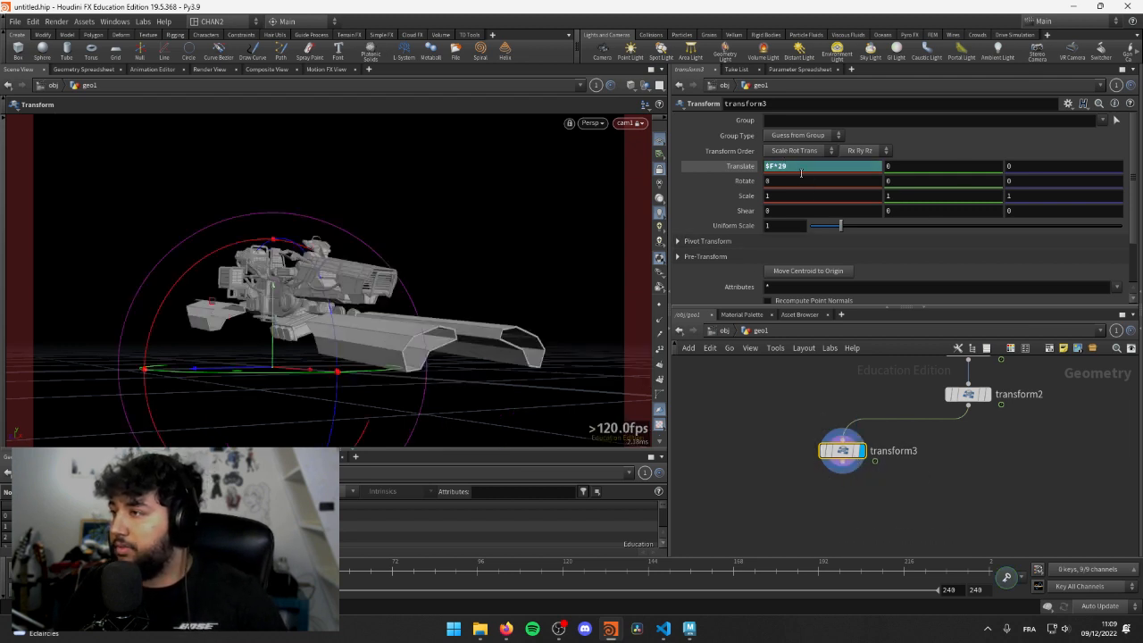
- Copy the X translation parameter of transform3
right_click(802, 165)
key("Escape")
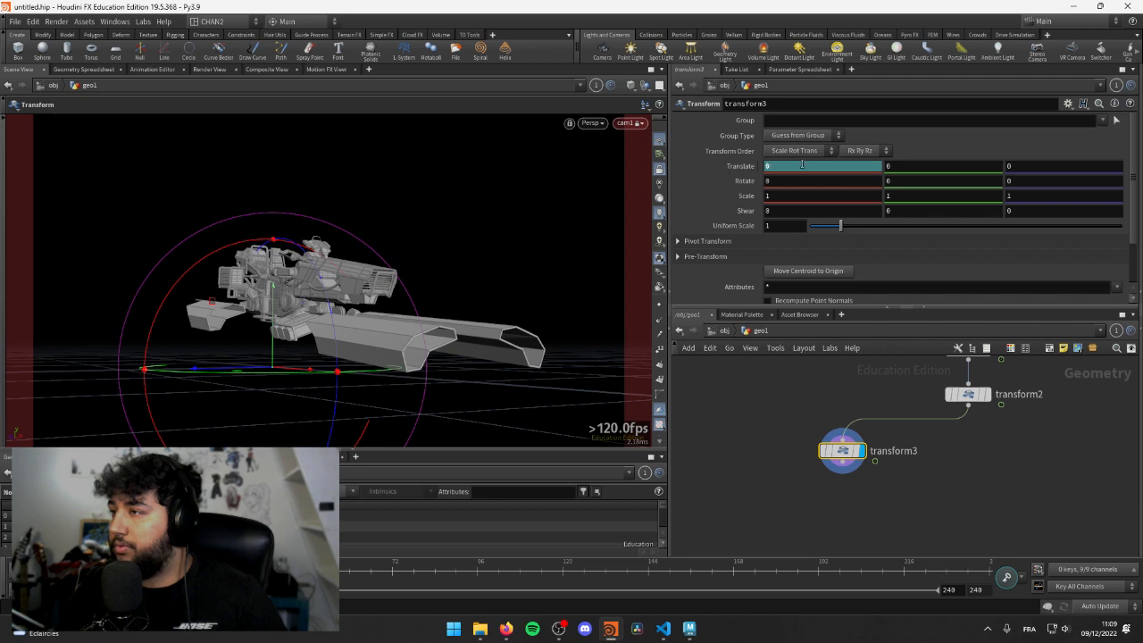
right_click(773, 168)
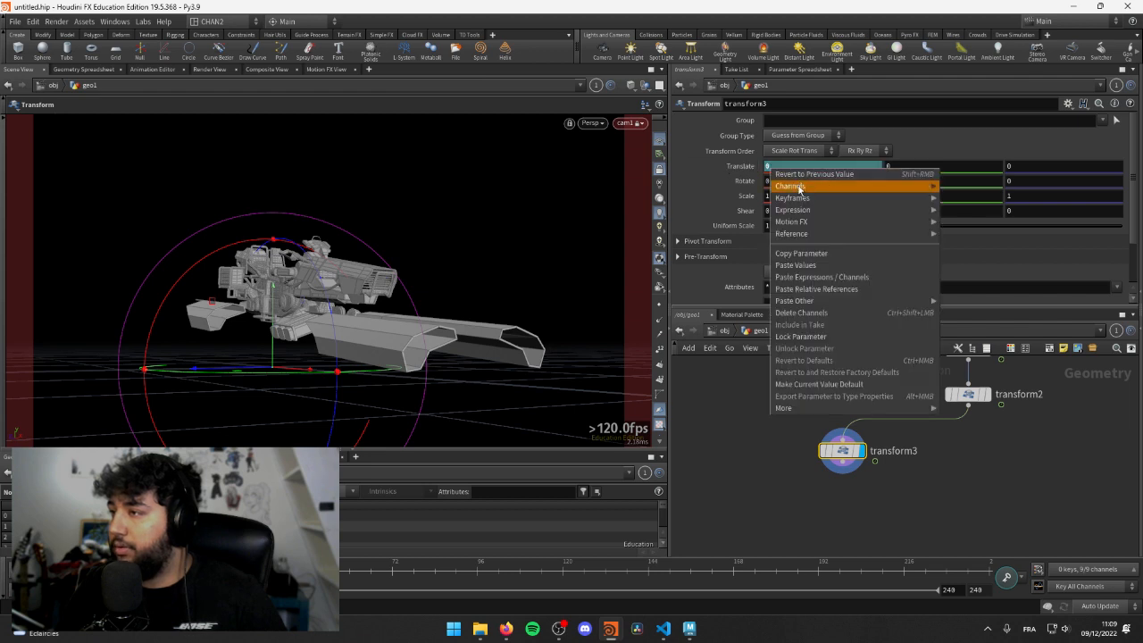
left_click(802, 254)
- Inside cam1, add a displayed Transform node after xform1 and paste the copied parameter as a relative reference into its X translation
key("u")
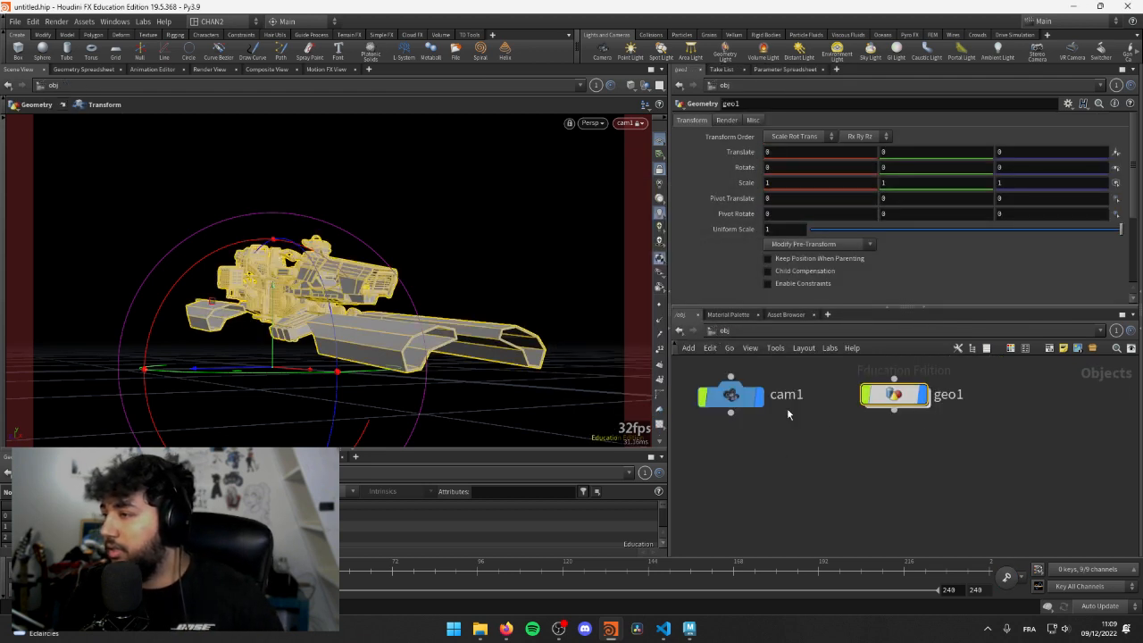
double_click(730, 394)
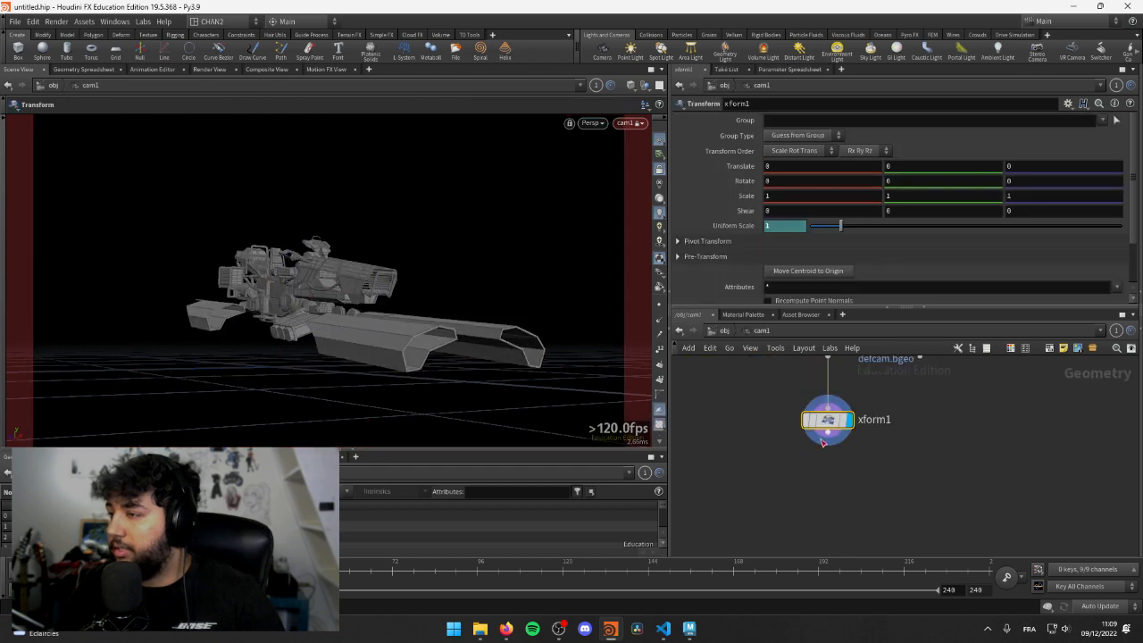
key("Tab")
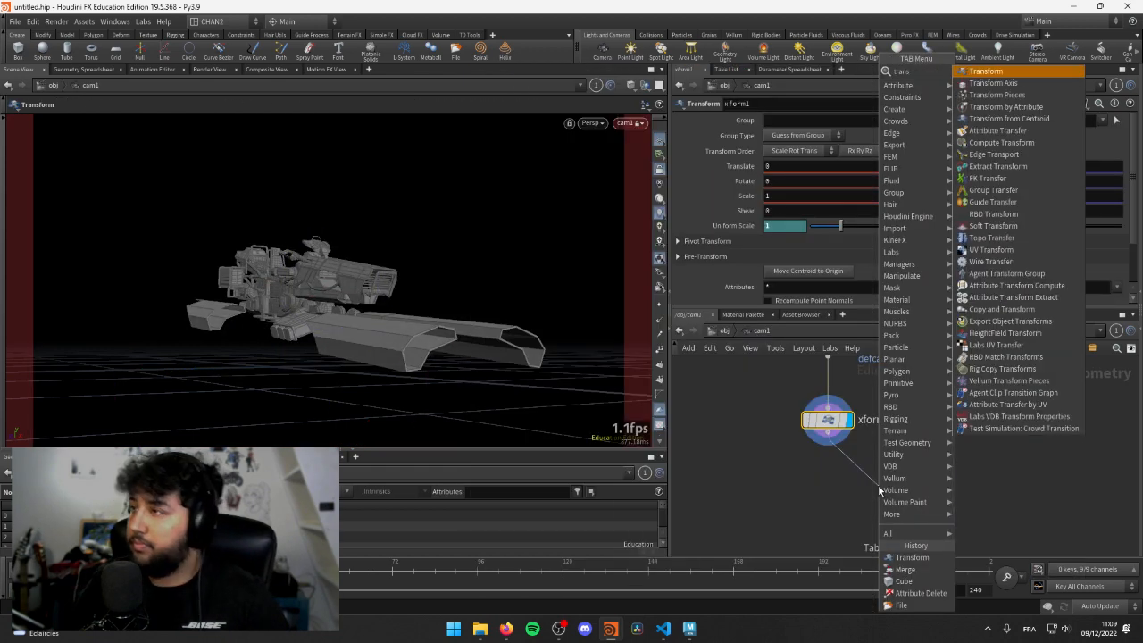
key("Escape")
left_click(879, 489)
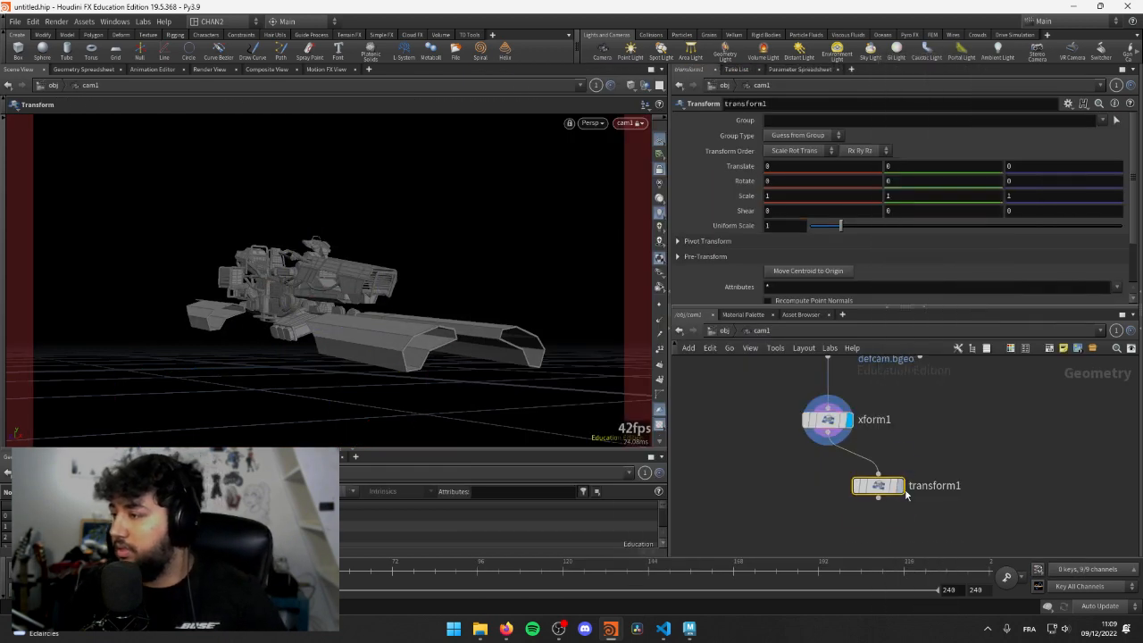
left_click_drag(907, 495, 856, 489)
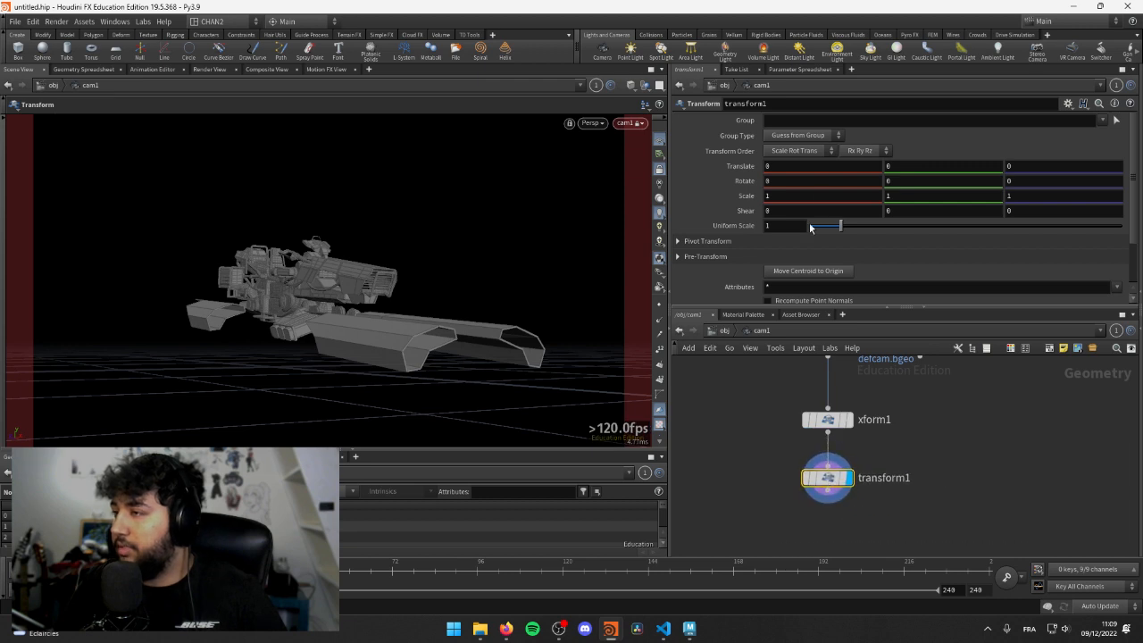
right_click(771, 167)
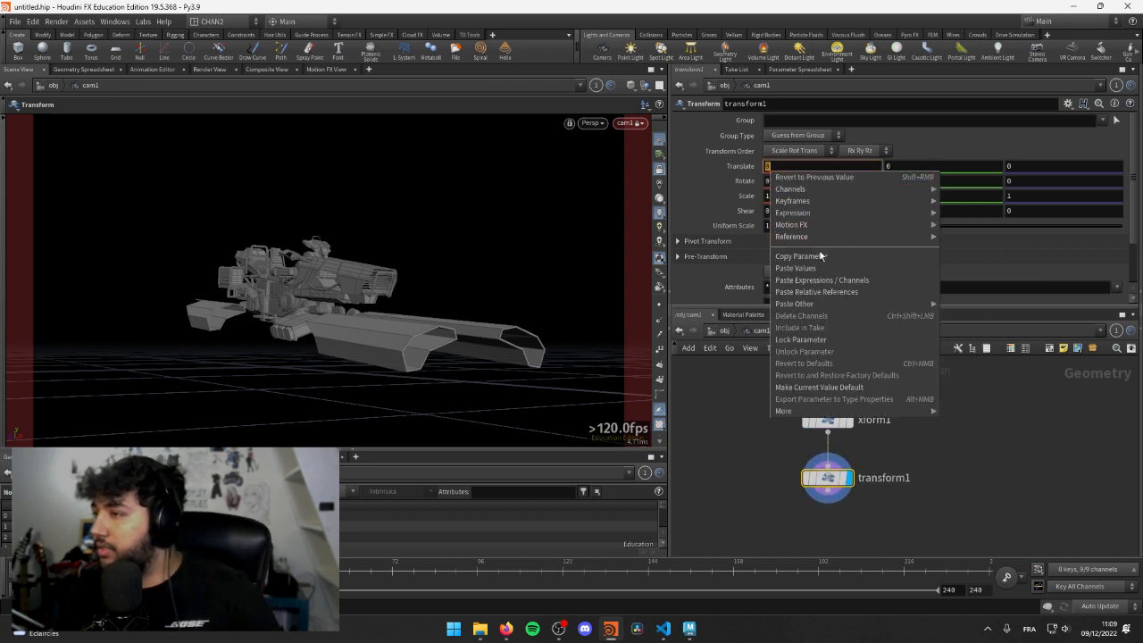
left_click(816, 291)
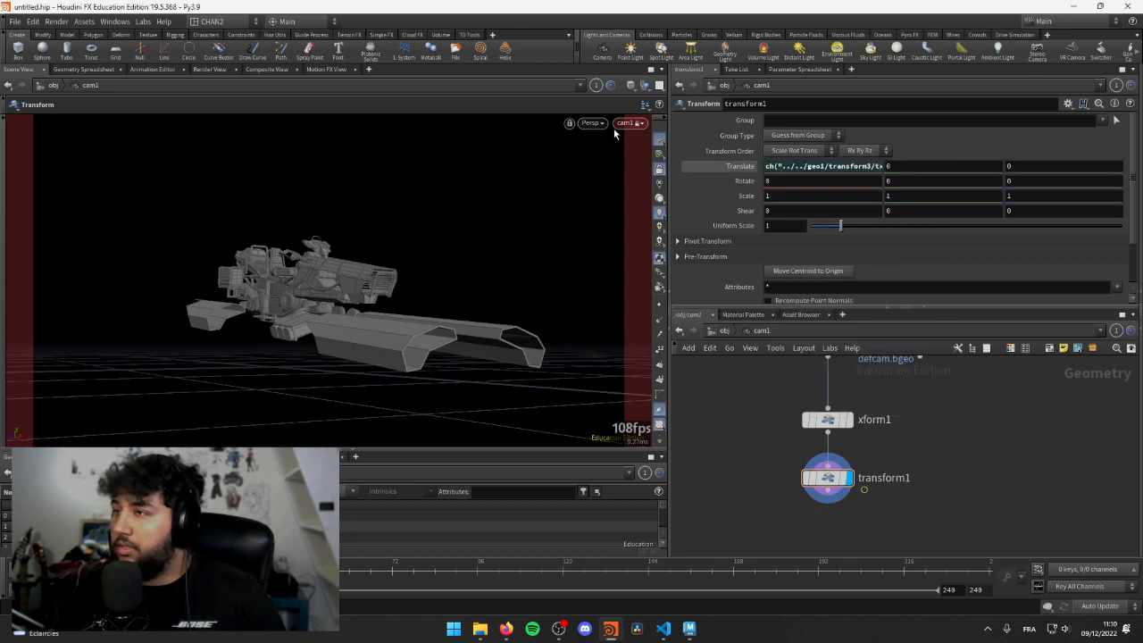
- Return to the object level, check the motion through cam1 and untie the view from the camera
left_click(724, 331)
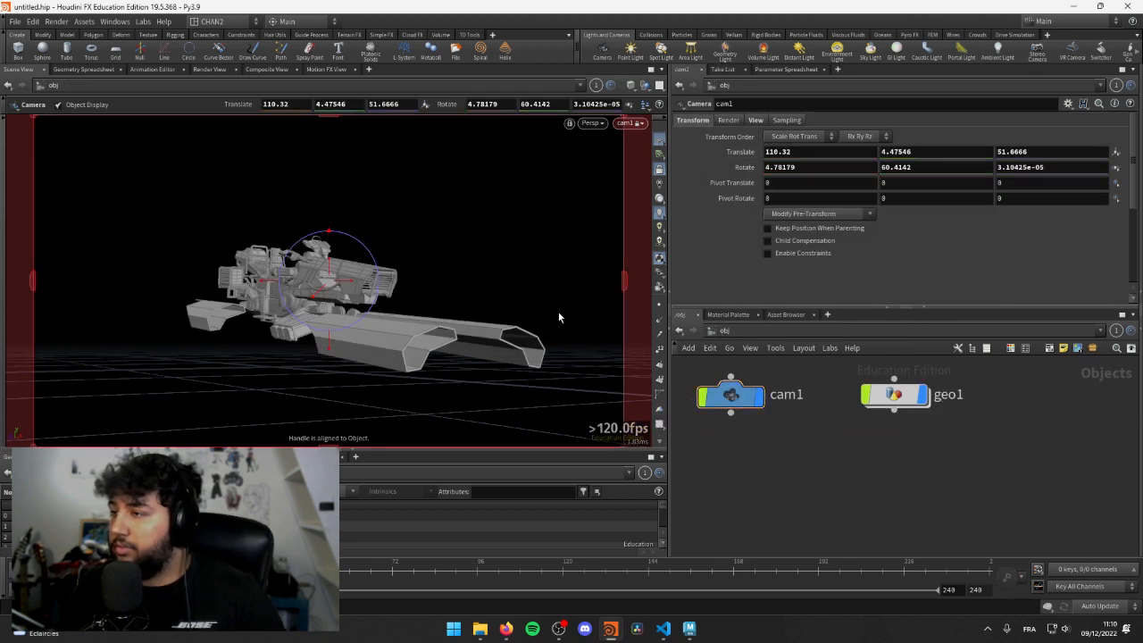
key("Up")
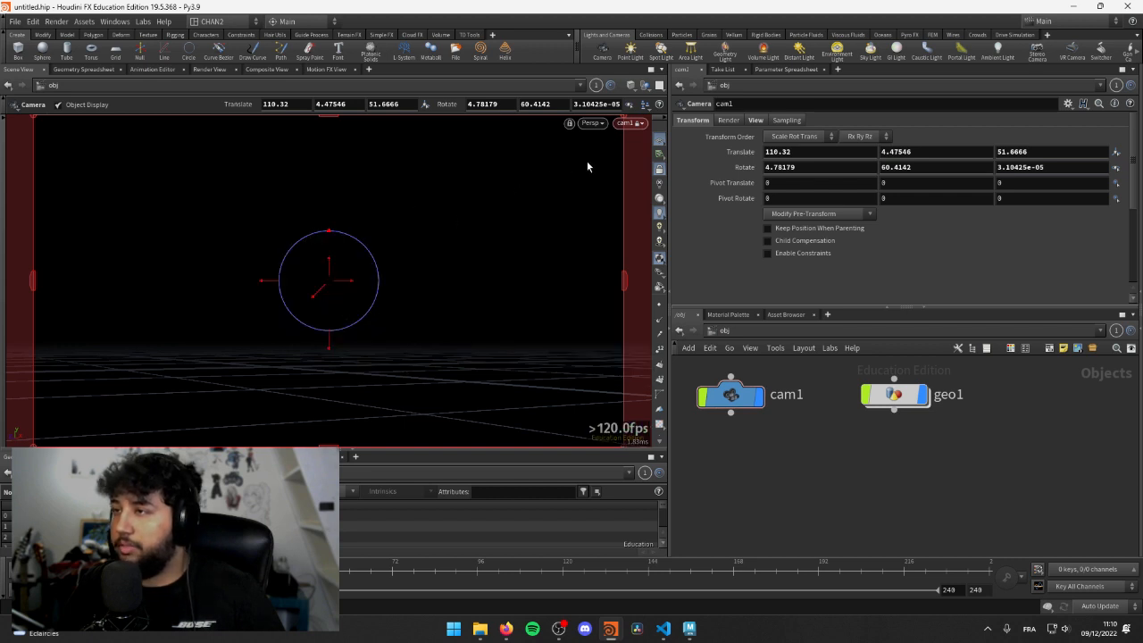
left_click(630, 122)
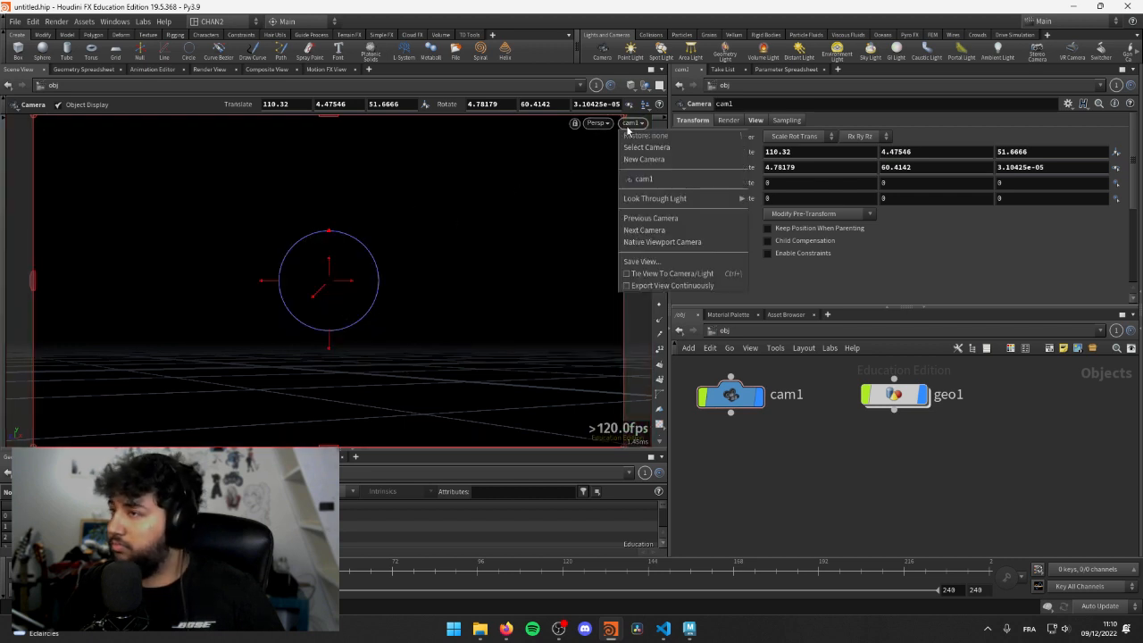
left_click(714, 357)
- In the cam1 network, move transform1 between file1 and xform1, display xform1 and return to the object level
double_click(736, 405)
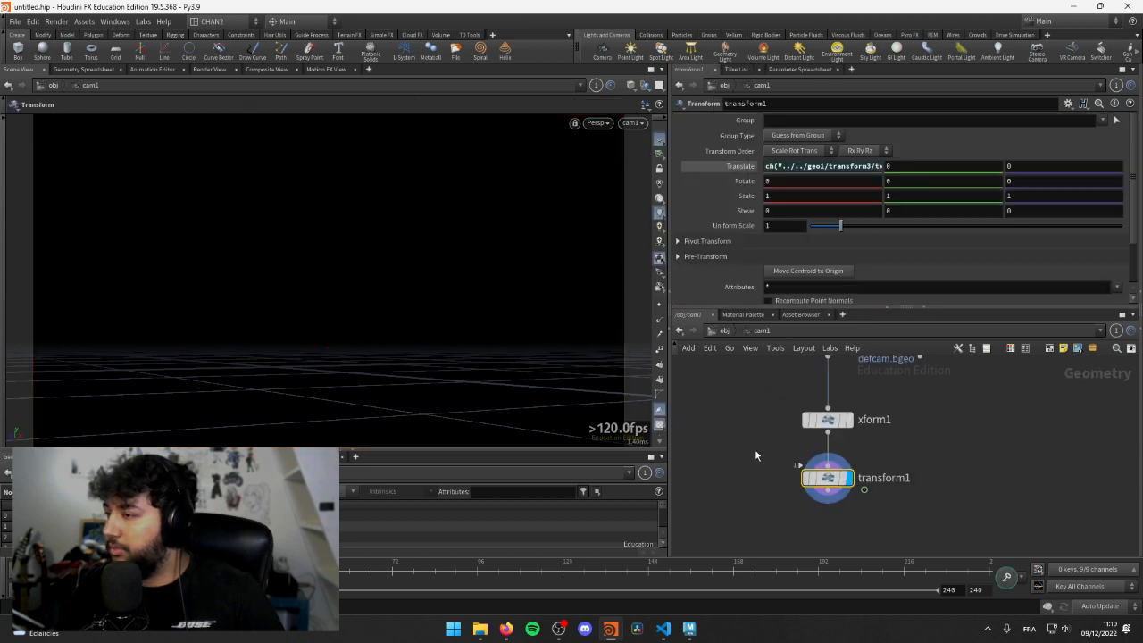
left_click_drag(827, 488, 834, 396)
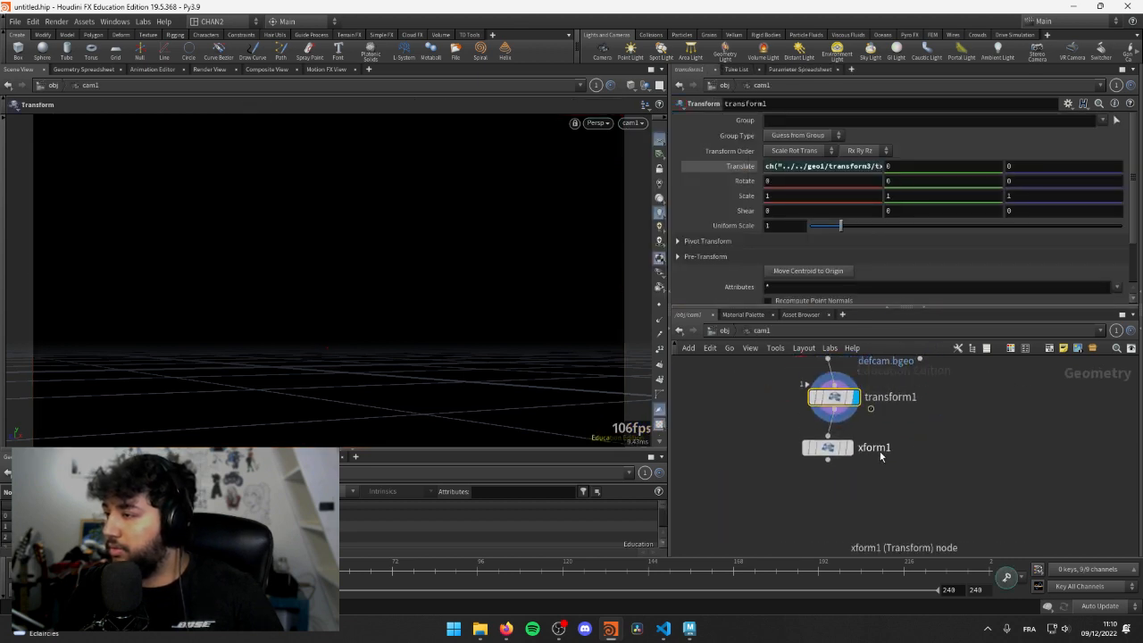
left_click(848, 450)
key("h")
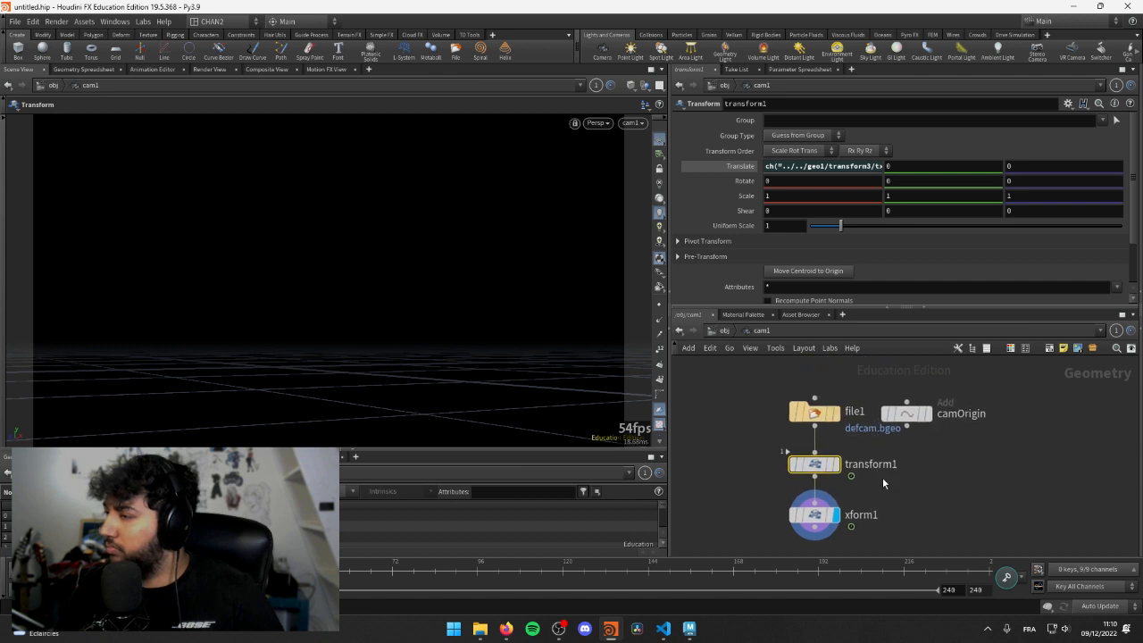
left_click(724, 332)
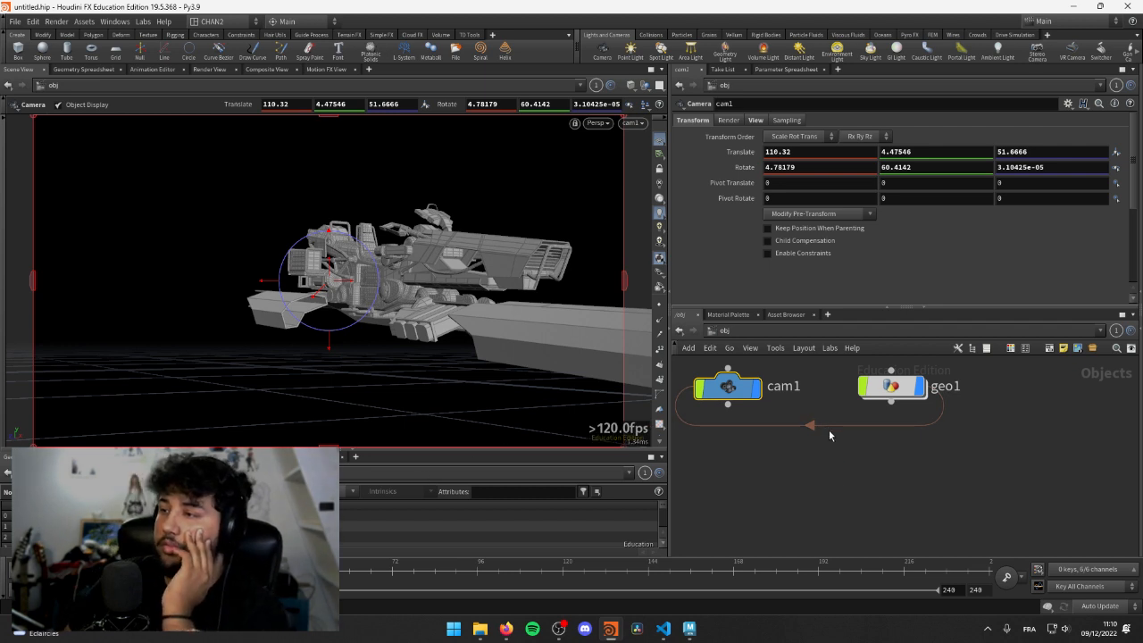
- Delete transform1 from the cam1 network and return to the object level
double_click(740, 390)
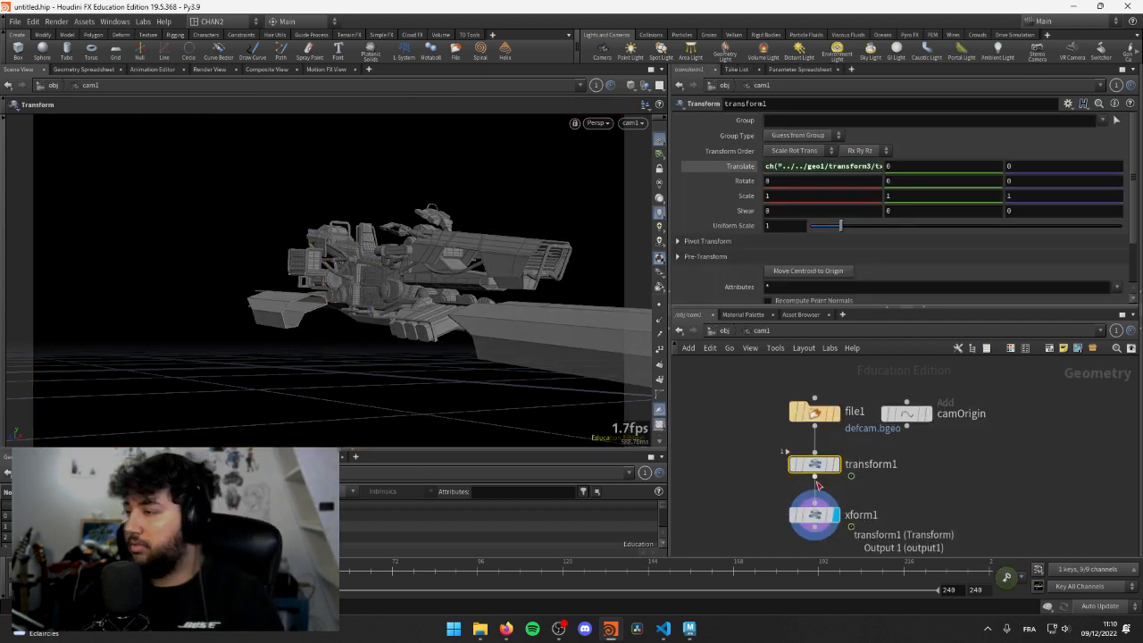
key("Delete")
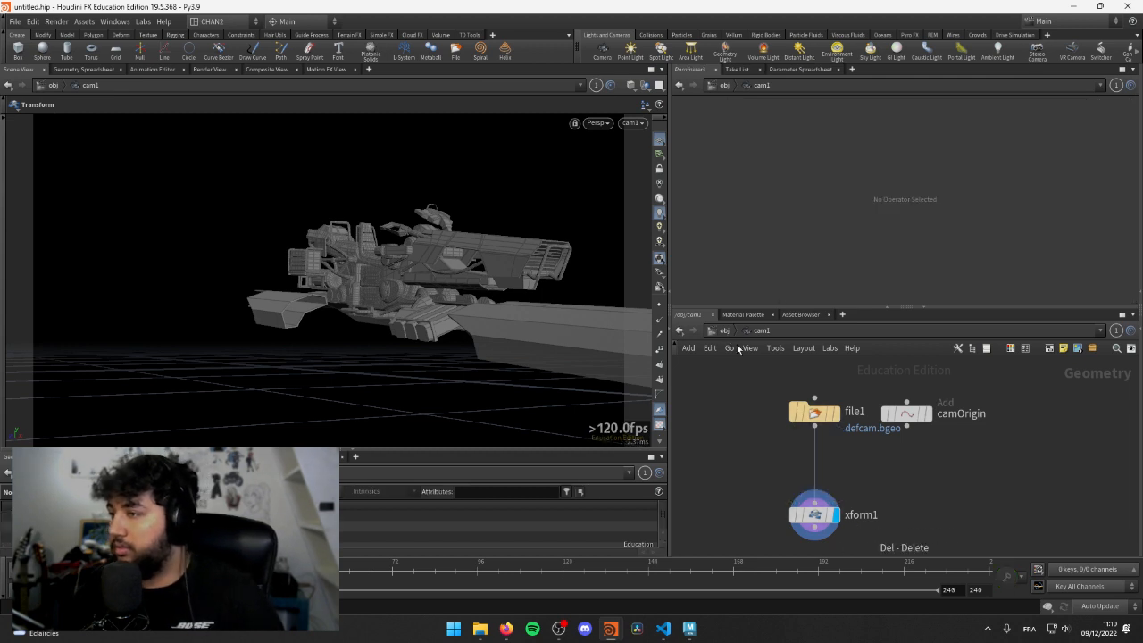
key("u")
- Add a Null node wired from cam1's output and place it below, between cam1 and geo1
left_click_drag(768, 399, 806, 489)
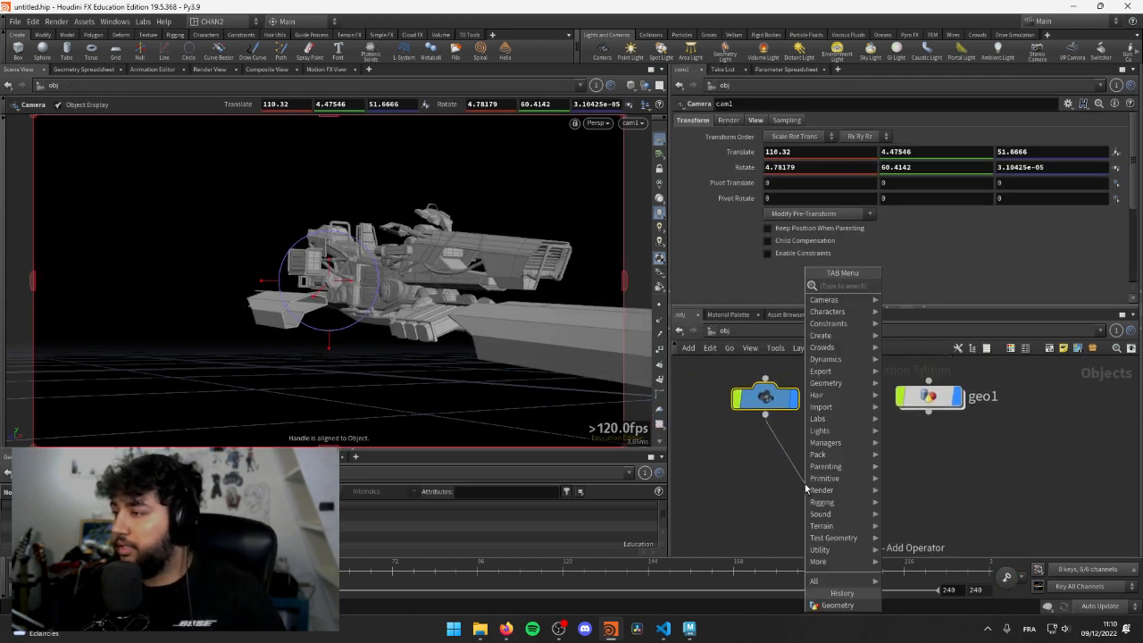
type("null")
key("Return")
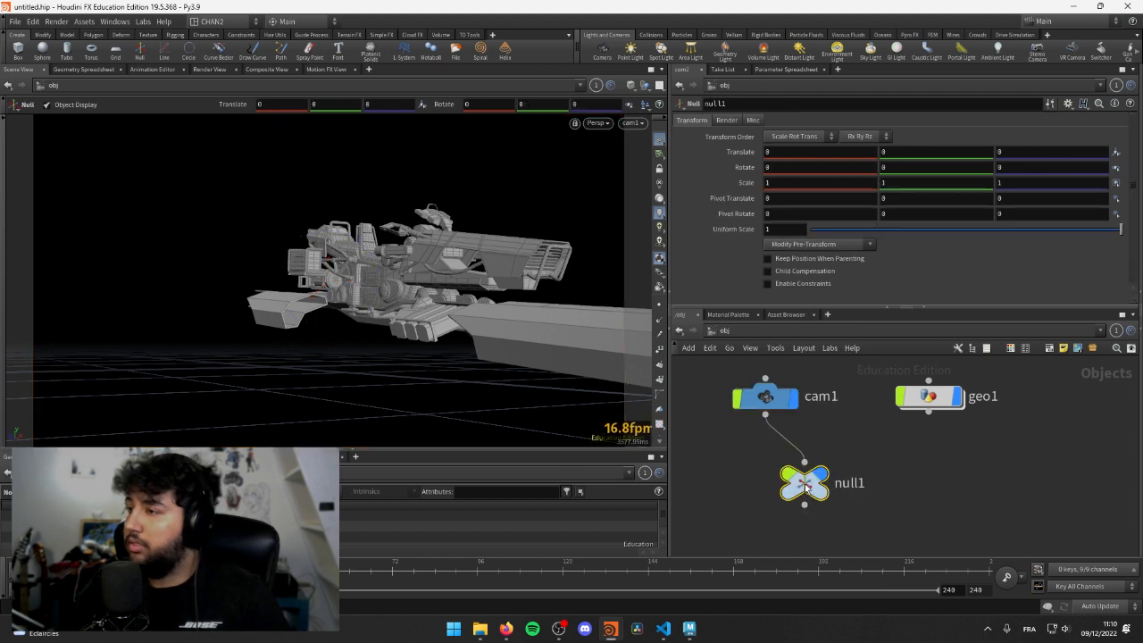
left_click_drag(805, 485, 878, 478)
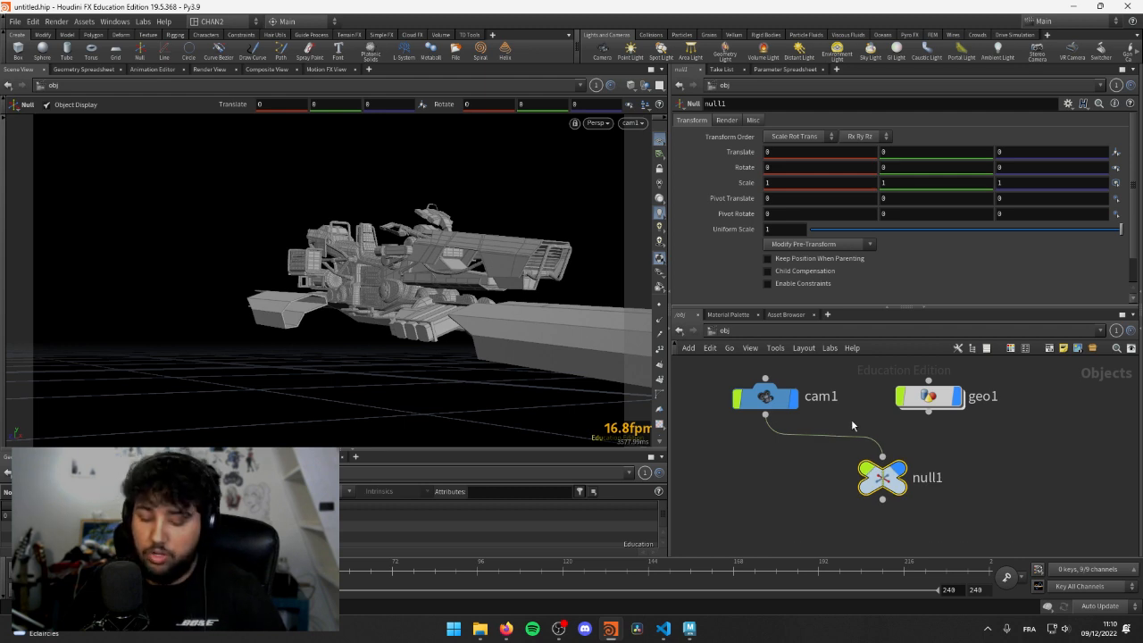
- Cut the wire between cam1 and null1, move null1 above cam1 and make it cam1's parent
key("y")
left_click_drag(832, 388, 871, 454)
left_click(883, 457)
key("Escape")
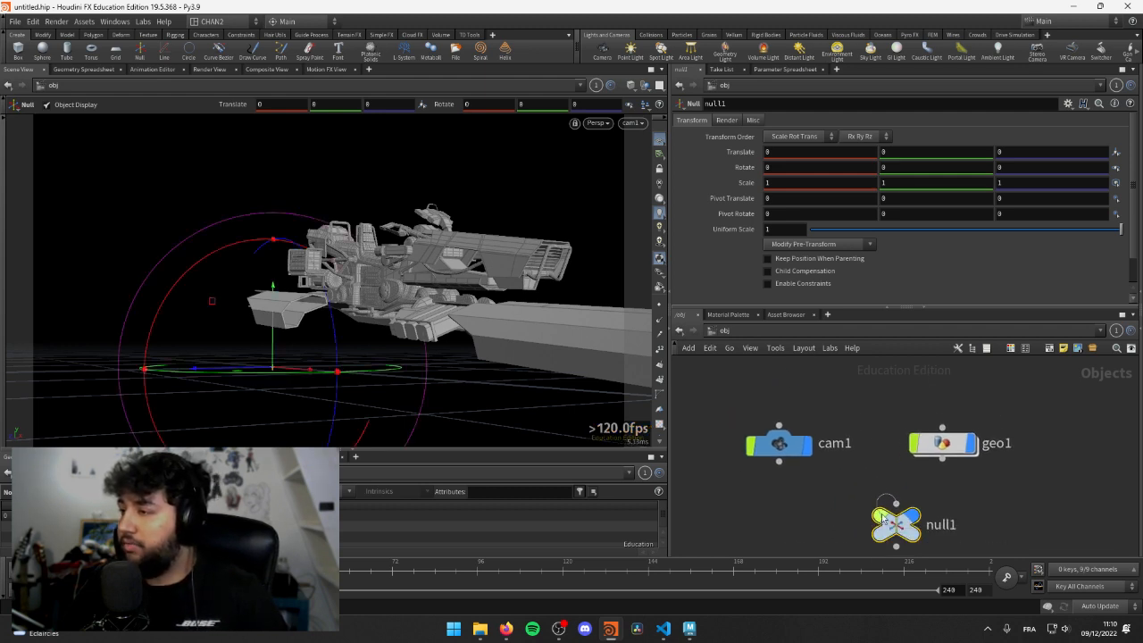
left_click_drag(885, 526, 801, 379)
left_click(799, 398)
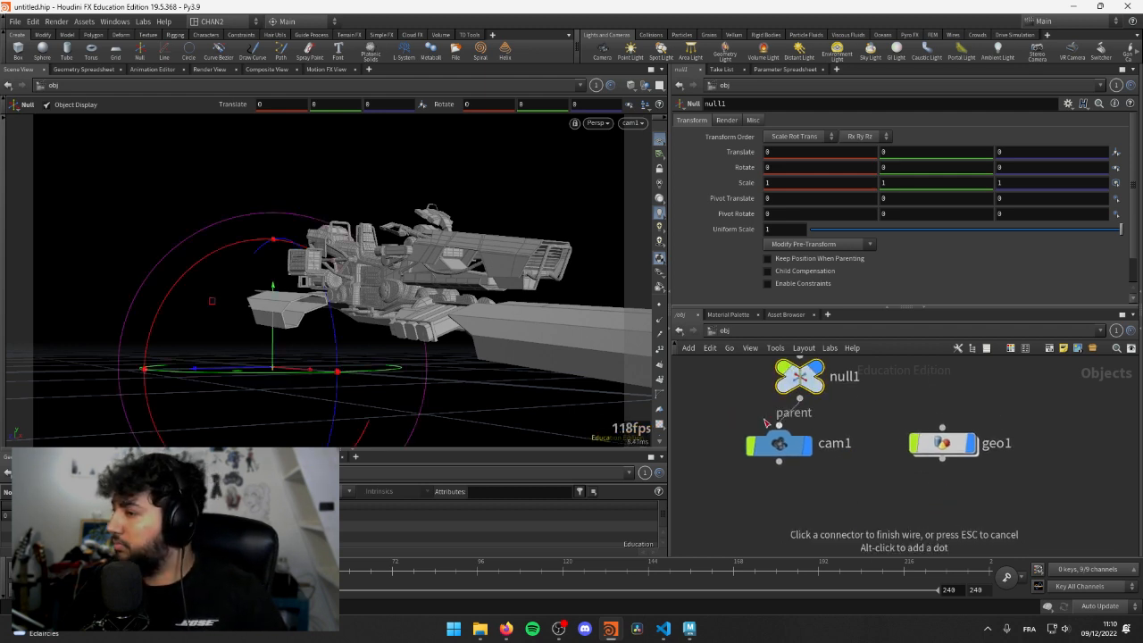
left_click(779, 427)
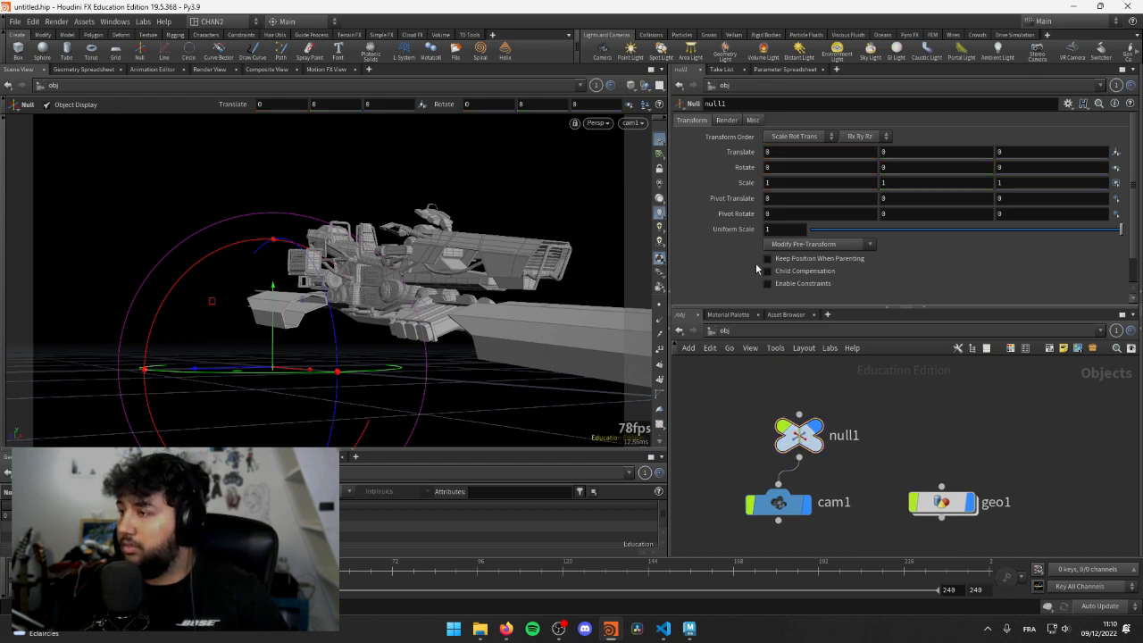
- Link null1's X translation to the X translation of geo1's transform3 with a relative reference, and show its evaluated value
middle_click_drag(767, 152, 819, 155)
middle_click_drag(768, 152, 768, 153)
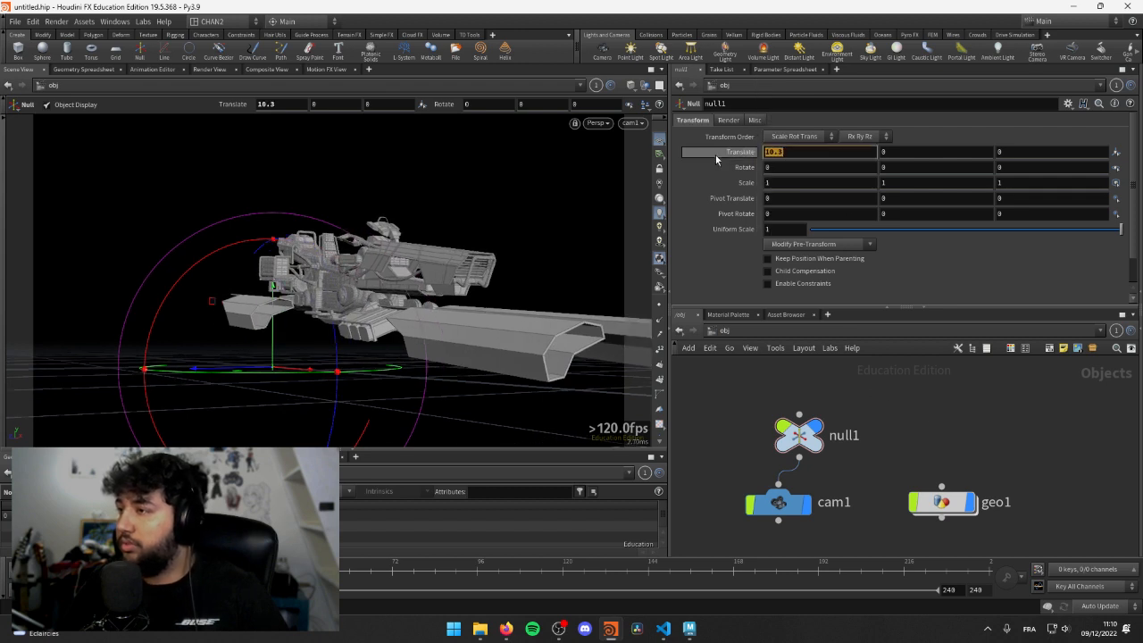
right_click(780, 153)
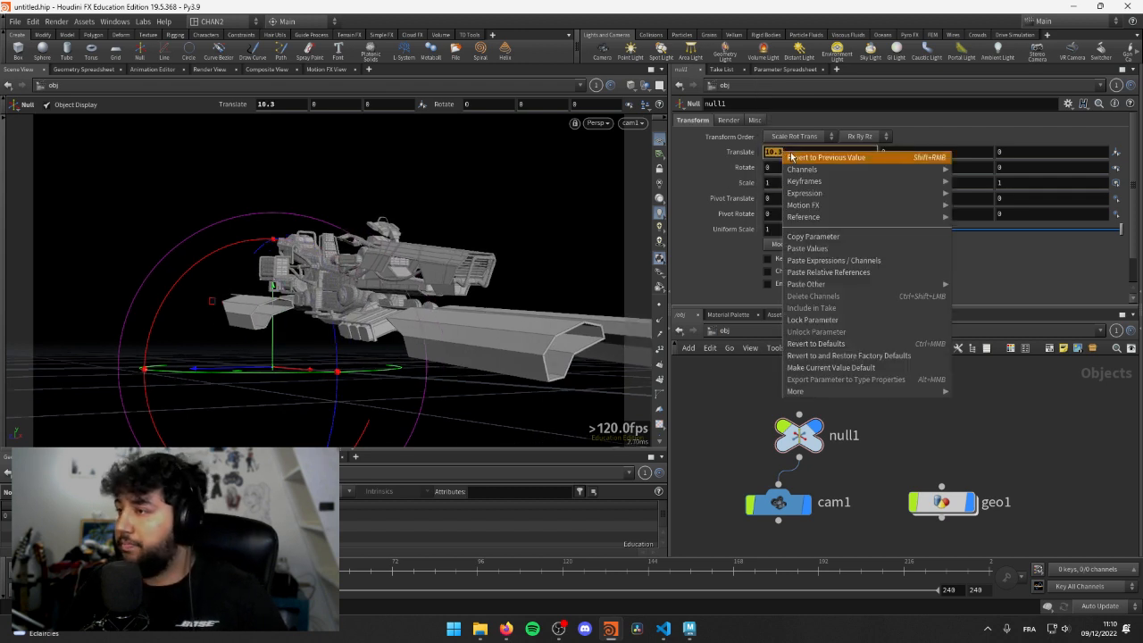
left_click(844, 272)
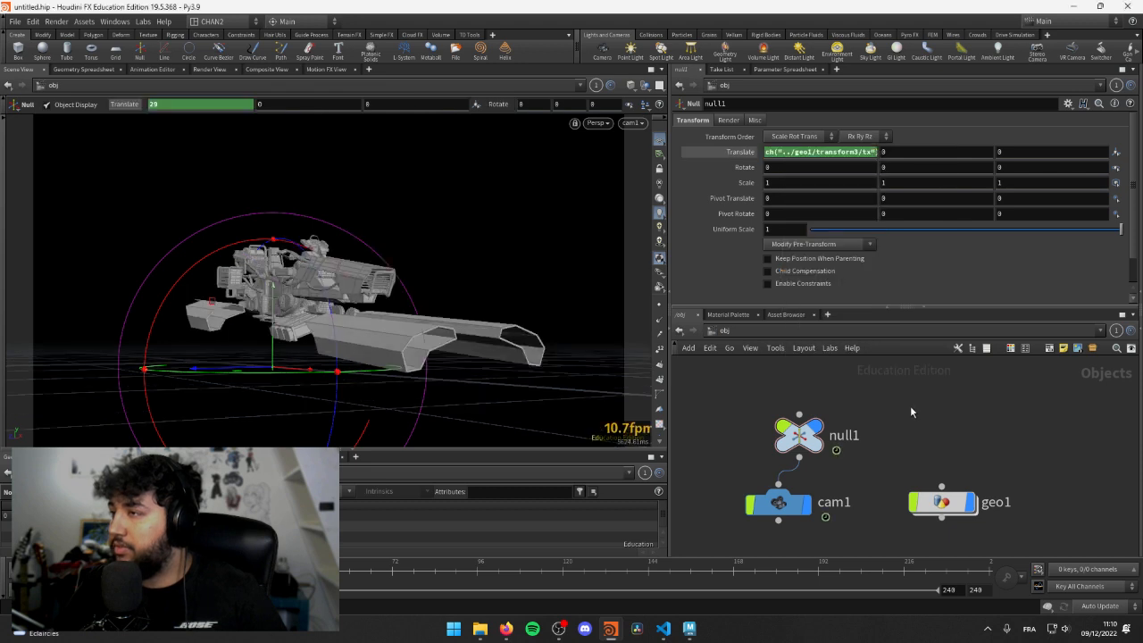
left_click(734, 152)
left_click(734, 152)
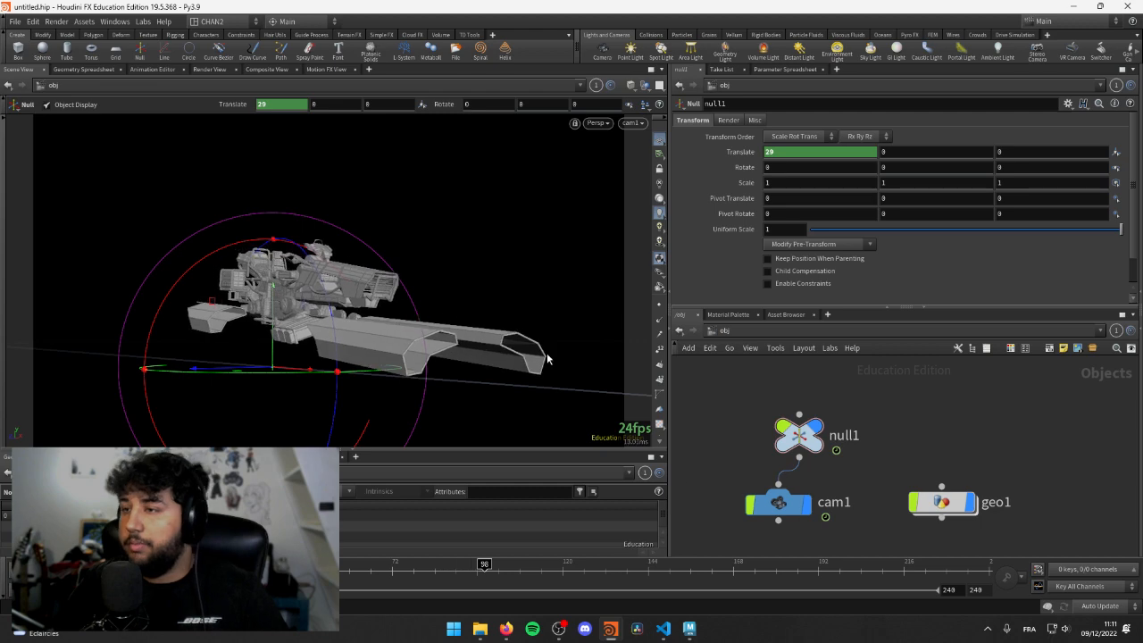
- Add a second Null to the object network, at about translate 1281, 391, -2190
key("q")
left_click(523, 252)
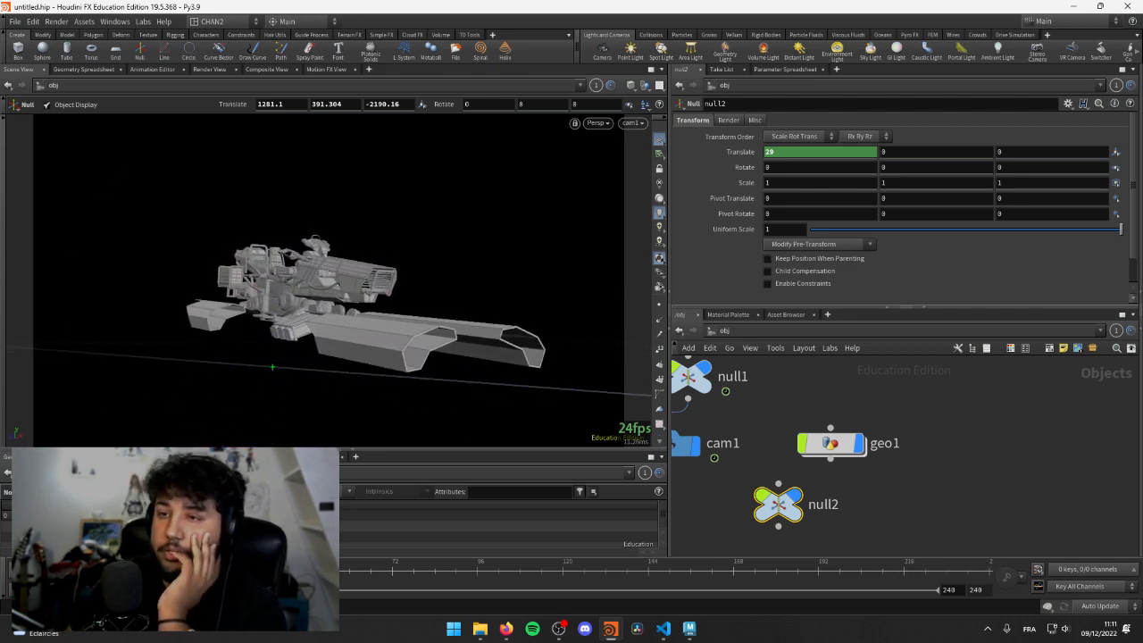
- Enter the geo1 network and examine the travelling vehicle from a free perspective view along with its node chain
double_click(820, 442)
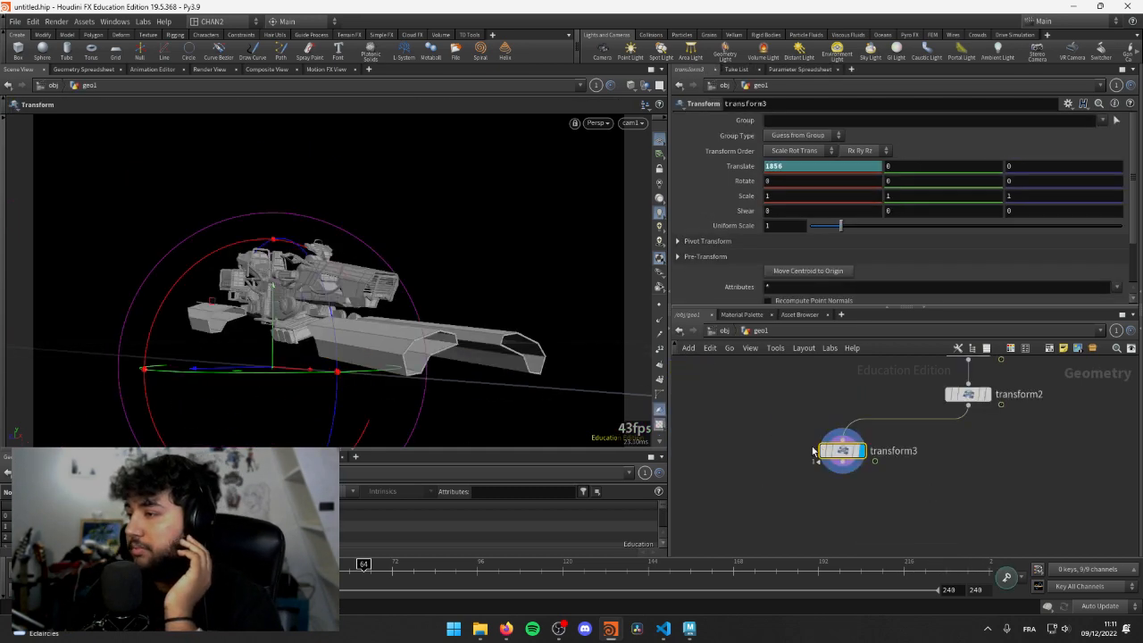
key("Return")
left_click_drag(309, 196, 357, 313)
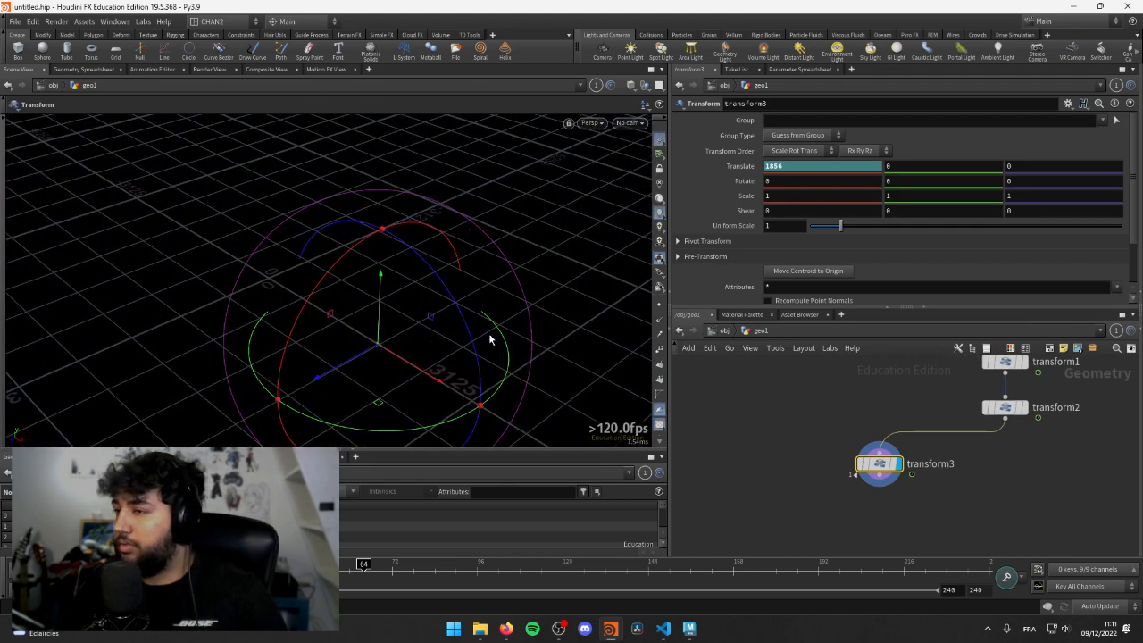
left_click_drag(490, 337, 388, 277, "alt")
right_click_drag(387, 277, 360, 318, "alt")
left_click_drag(360, 319, 350, 316, "alt")
middle_click_drag(823, 465, 868, 537)
scroll(836, 517, "down", 3)
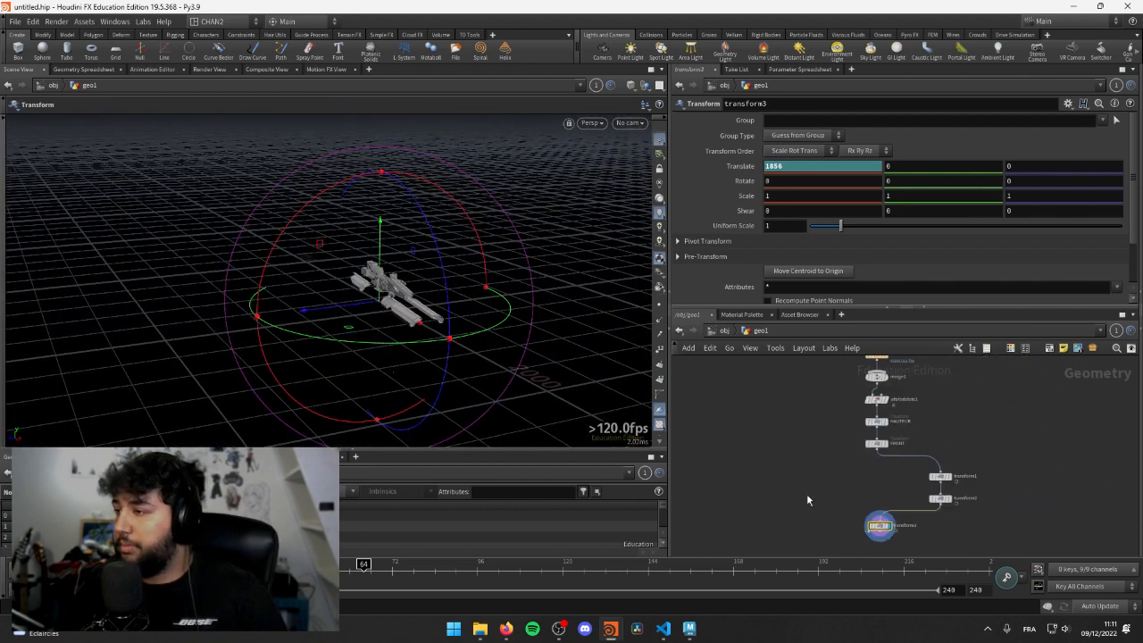
middle_click_drag(806, 500, 835, 467)
key("Tab")
type("gr")
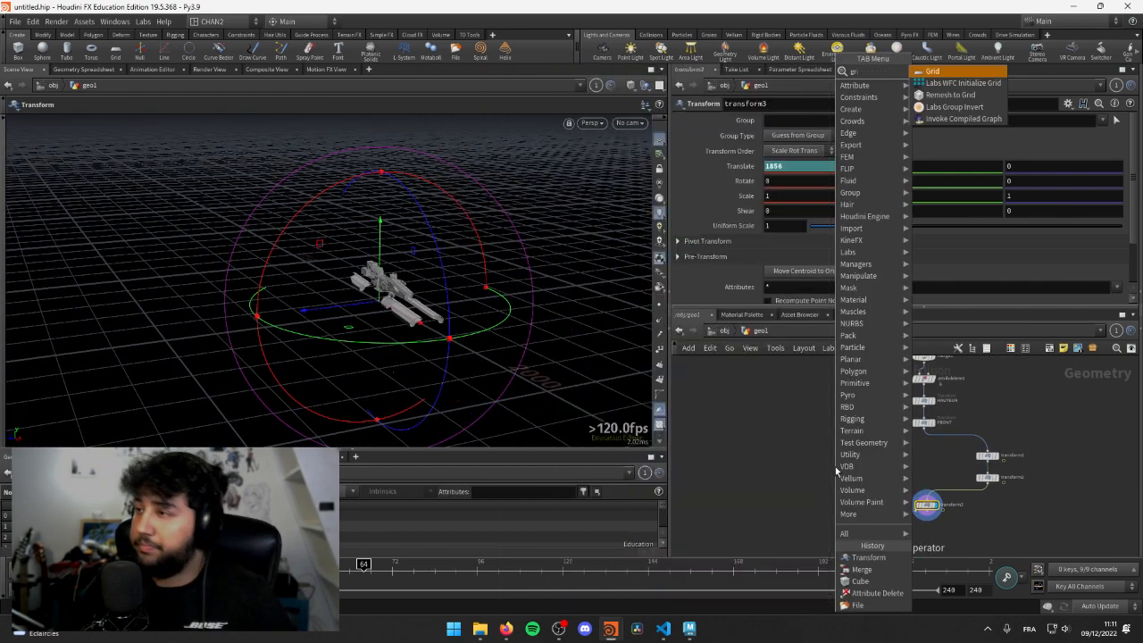
key("Return")
left_click(840, 446)
key("Delete")
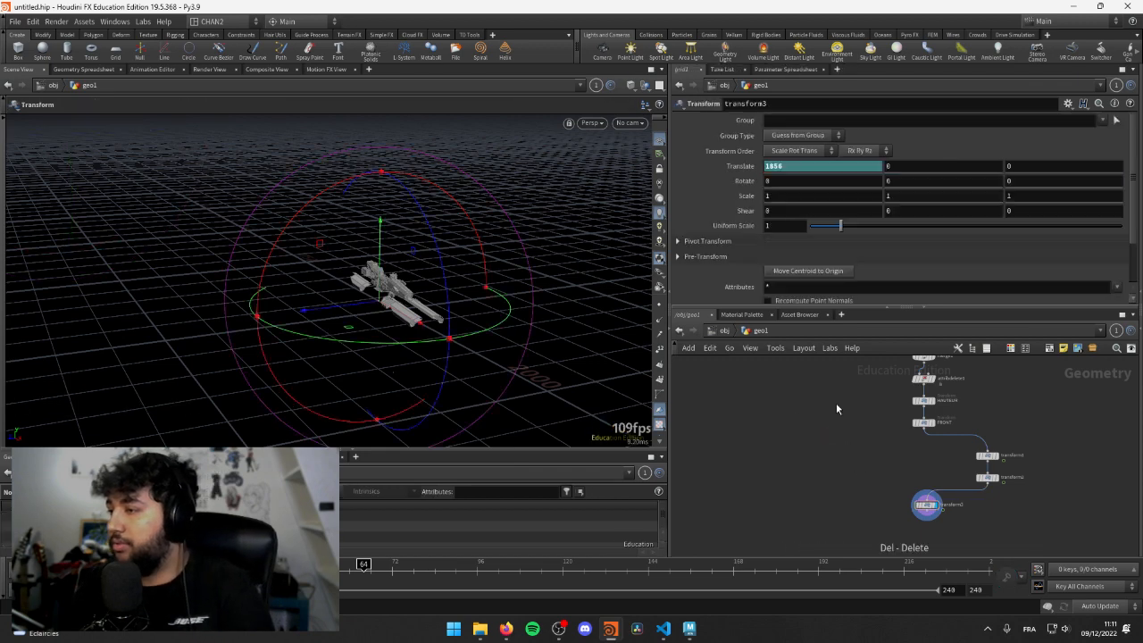
- Return to the object network, add a second Geometry object beside geo1 and enter it
left_click(724, 331)
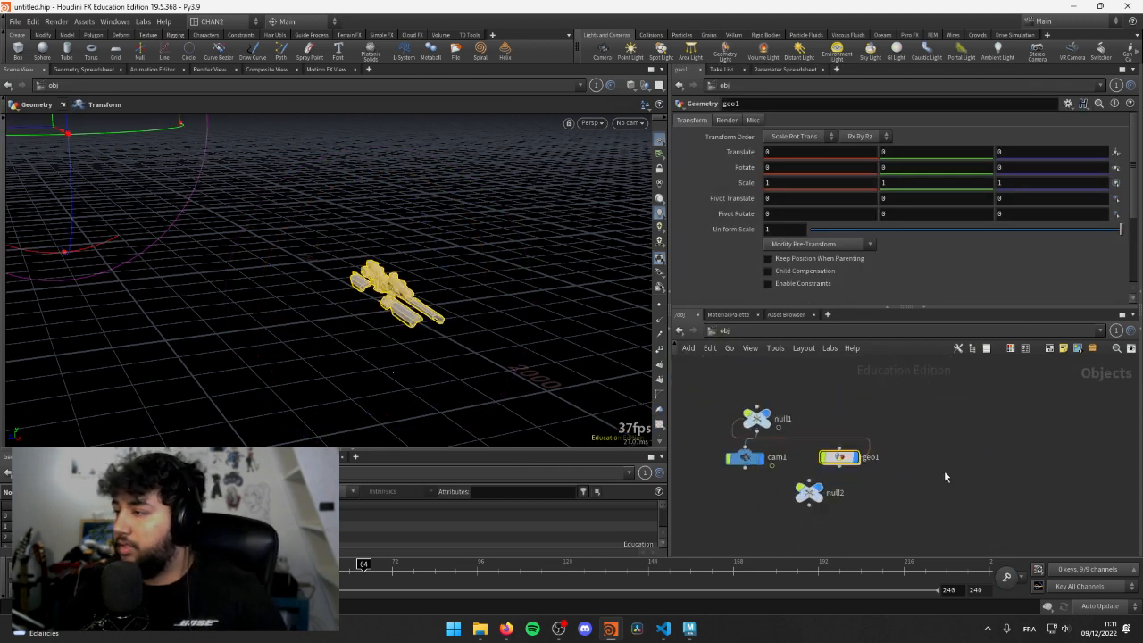
key("Tab")
key("Return")
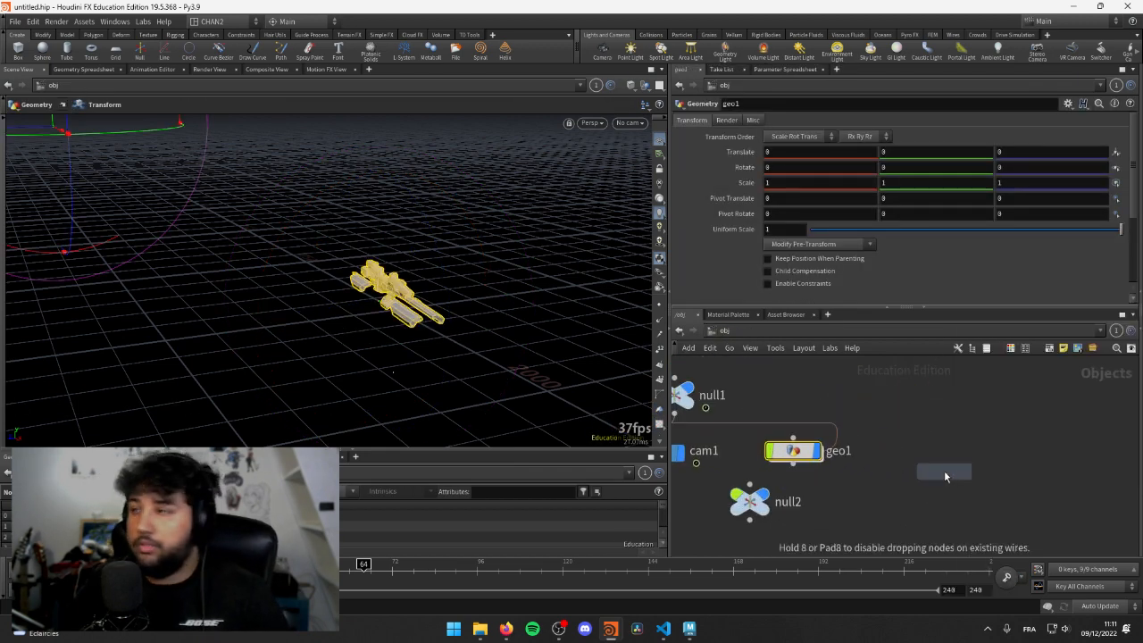
left_click(921, 454)
key("i")
- Add a Grid node inside geo2 and frame the grid in the viewport
key("Tab")
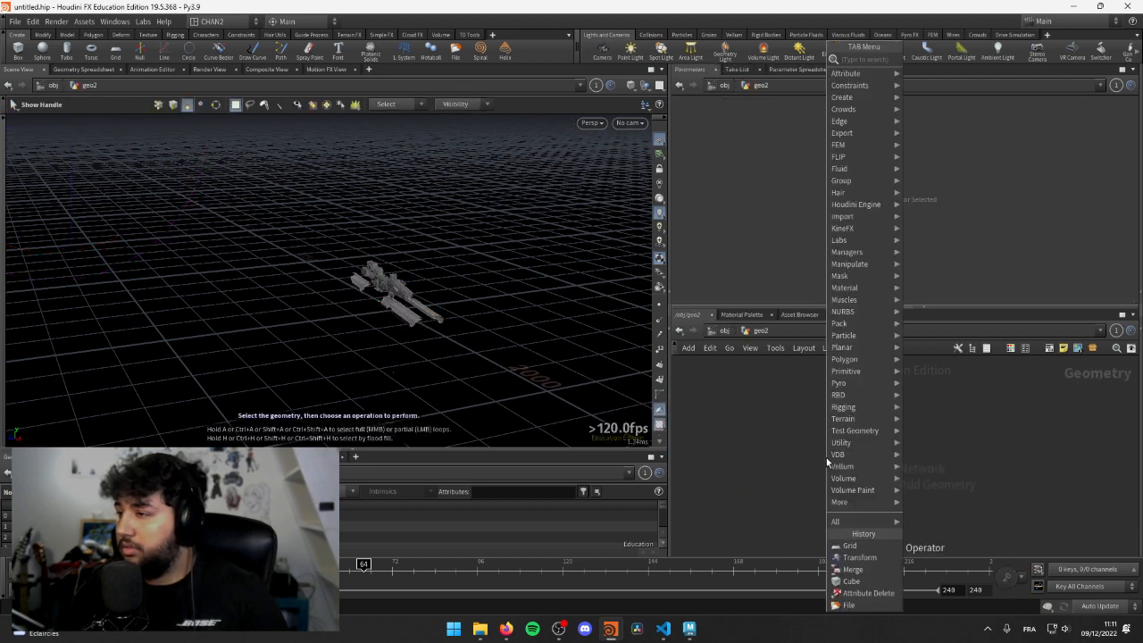
type("grid")
key("Return")
left_click(826, 457)
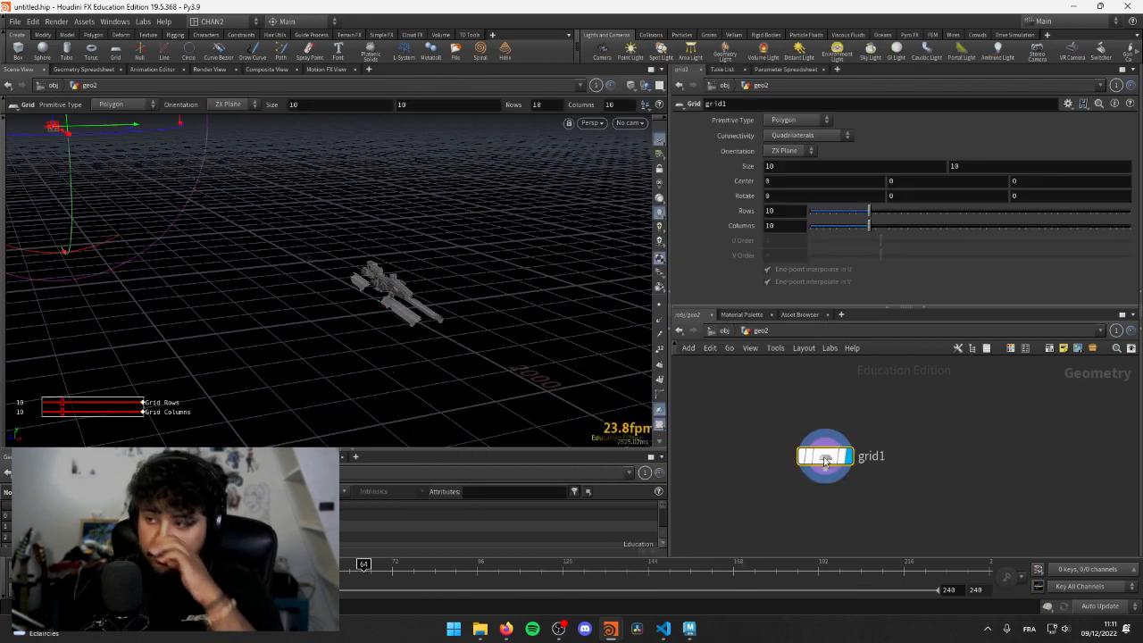
middle_click_drag(158, 185, 386, 283, "alt")
right_click_drag(386, 283, 130, 260, "alt")
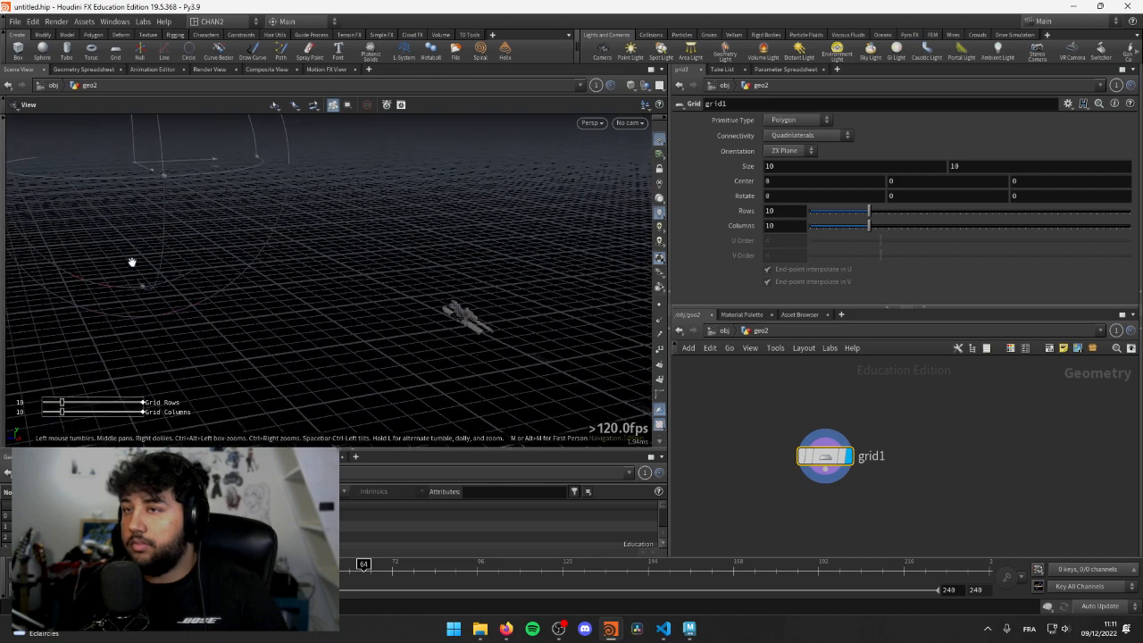
key("space+g")
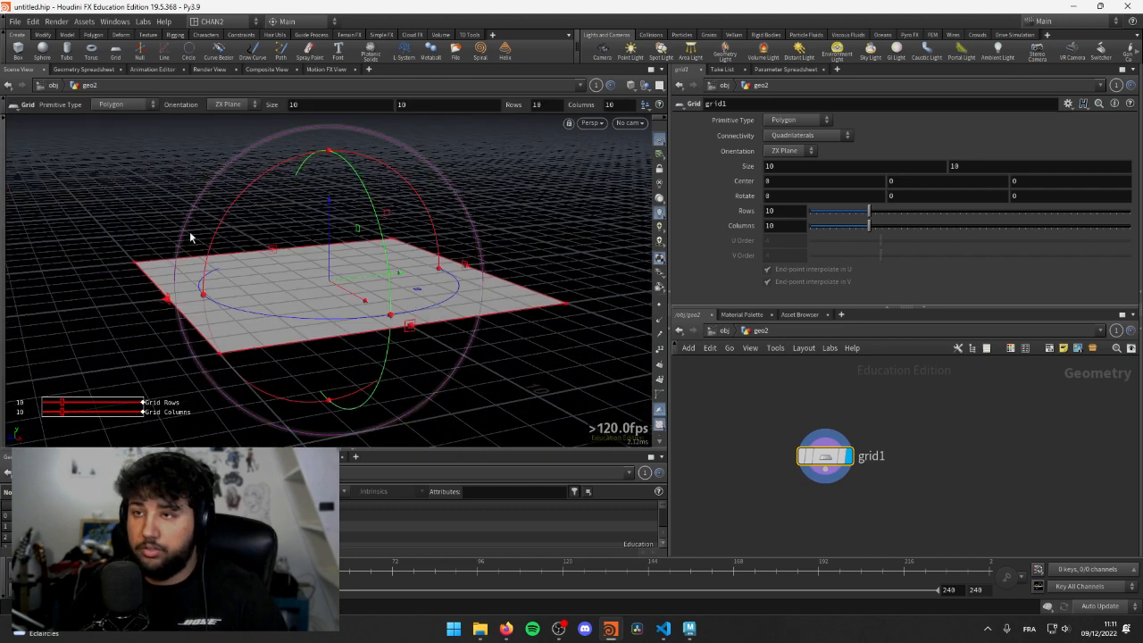
- Enlarge the grid to a size of about 2119.8 in both directions
left_click_drag(191, 237, 363, 241, "alt")
right_click_drag(437, 230, 384, 265, "alt")
left_click_drag(383, 264, 299, 317, "alt")
mouse_move(742, 169)
middle_mouse_down()
mouse_move(563, 35)
mouse_move(734, 170)
middle_mouse_up()
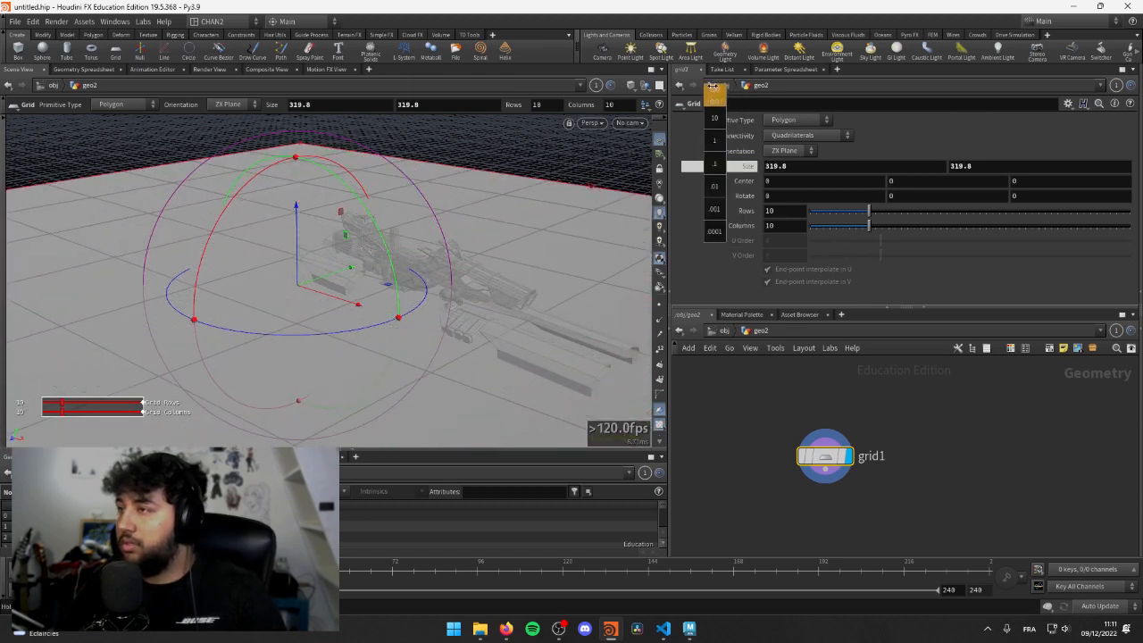
mouse_move(712, 86)
middle_mouse_down()
mouse_move(679, 91)
mouse_move(713, 91)
mouse_move(695, 92)
middle_mouse_up()
right_click_drag(403, 342, 598, 285, "alt")
left_click_drag(598, 285, 465, 304)
key("Return")
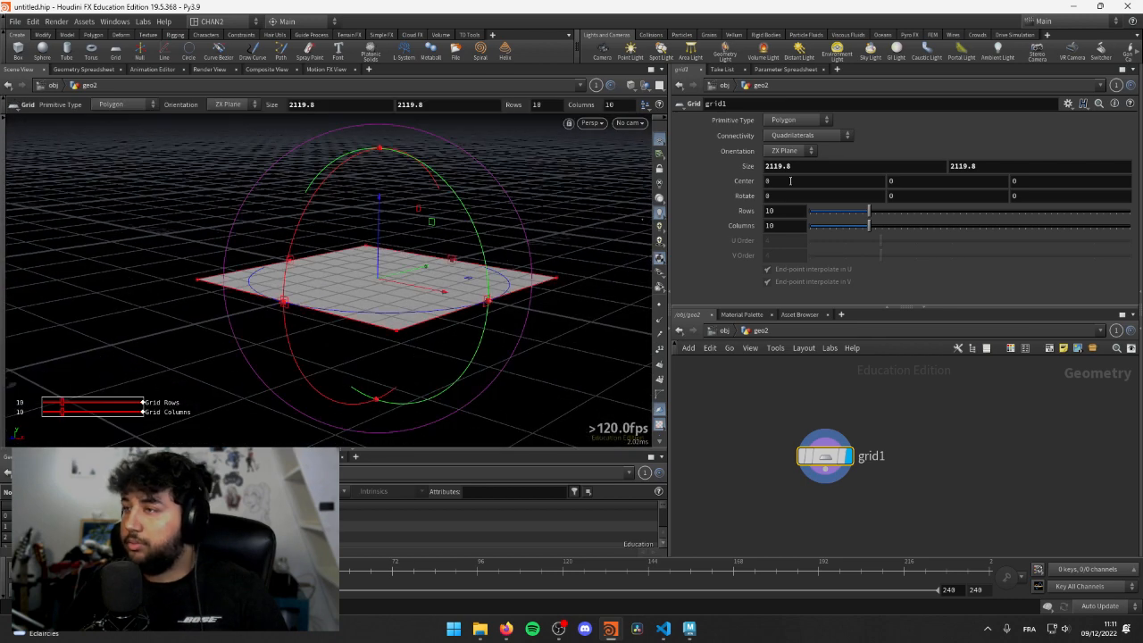
- Enlarge the grid to a size of about 30933.2 in both directions so it extends far beyond the vehicle
middle_click_drag(743, 171, 1052, 174)
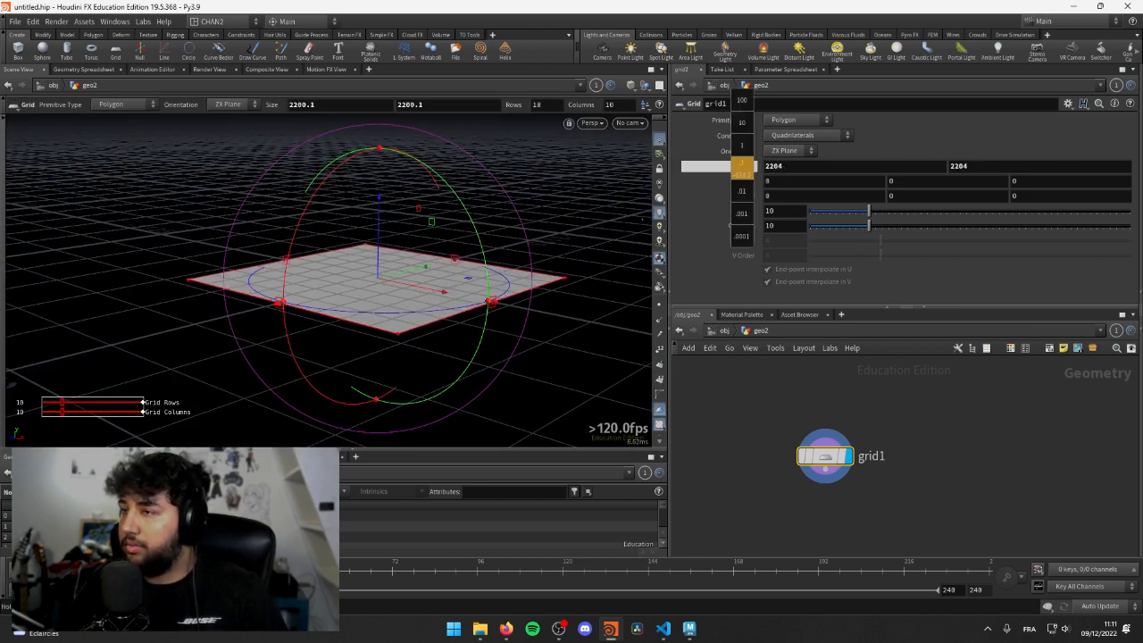
middle_click_drag(1139, 208, 1142, 207)
middle_click_drag(741, 166, 1142, 93)
right_click_drag(235, 261, 342, 282)
middle_click_drag(342, 282, 434, 294)
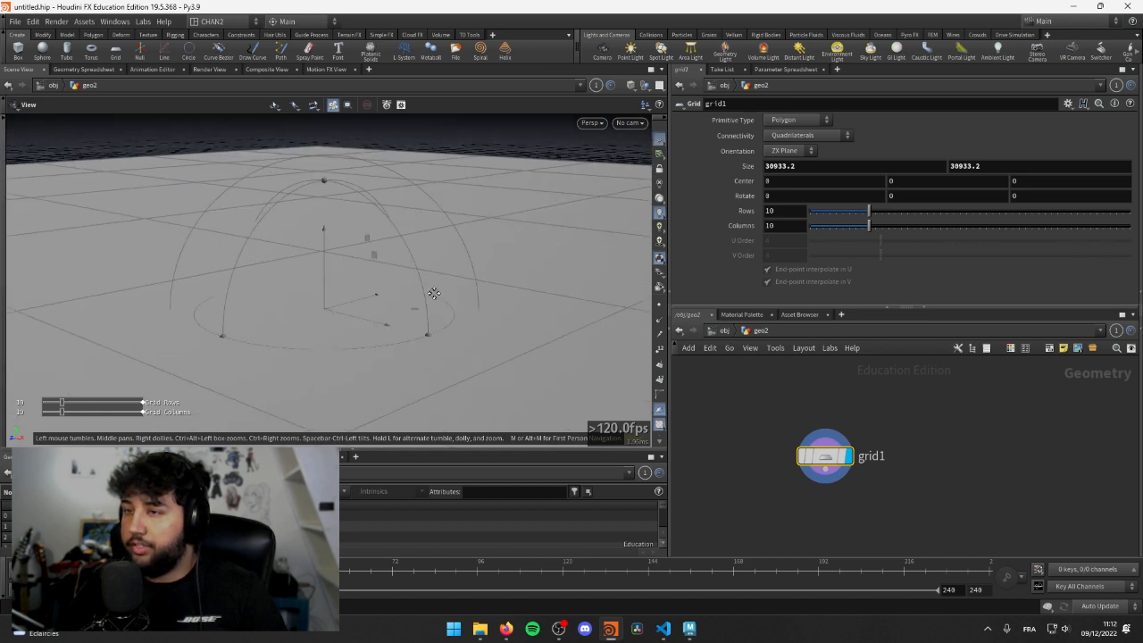
left_click_drag(434, 294, 526, 263)
key("Return")
- Add a Cube node to geo2, placed below and beside grid1
middle_click_drag(848, 504, 852, 415)
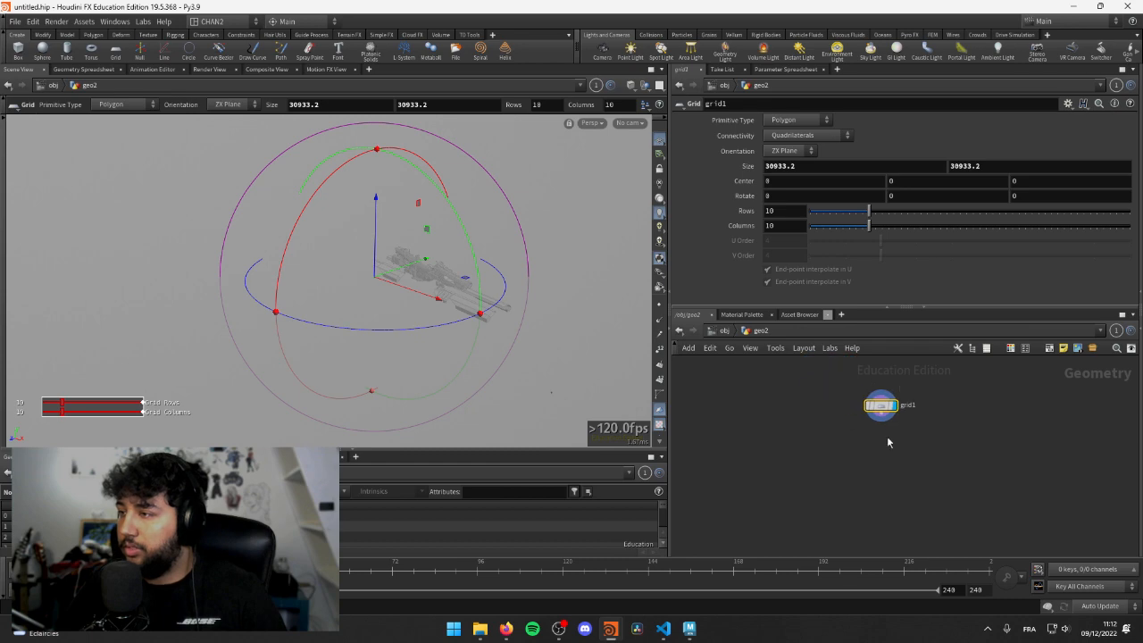
key("Tab")
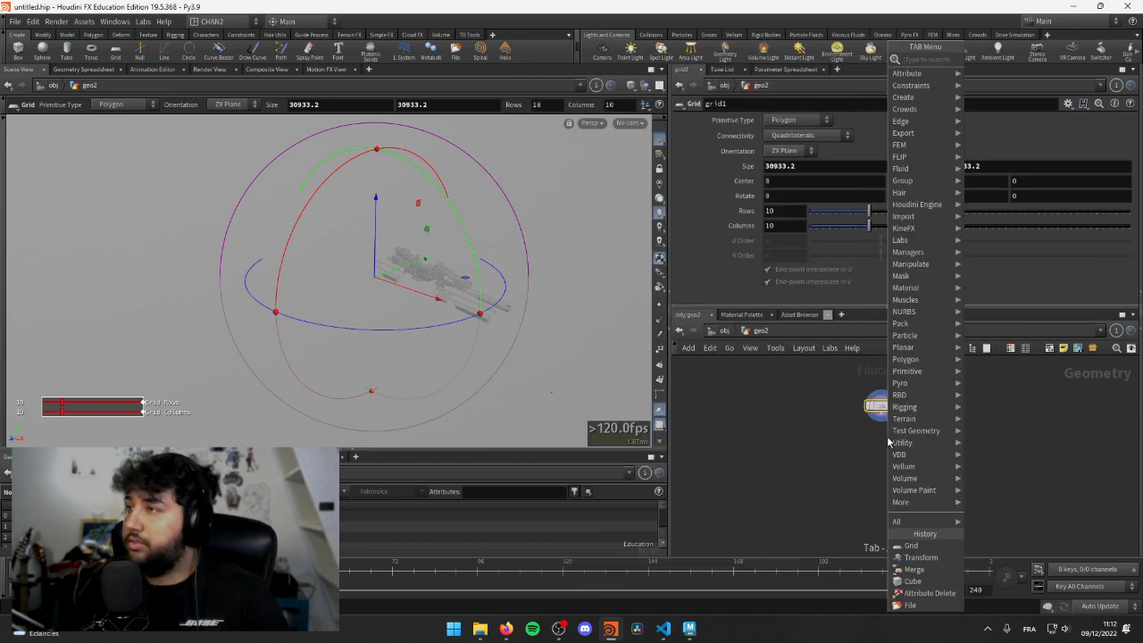
type("cube")
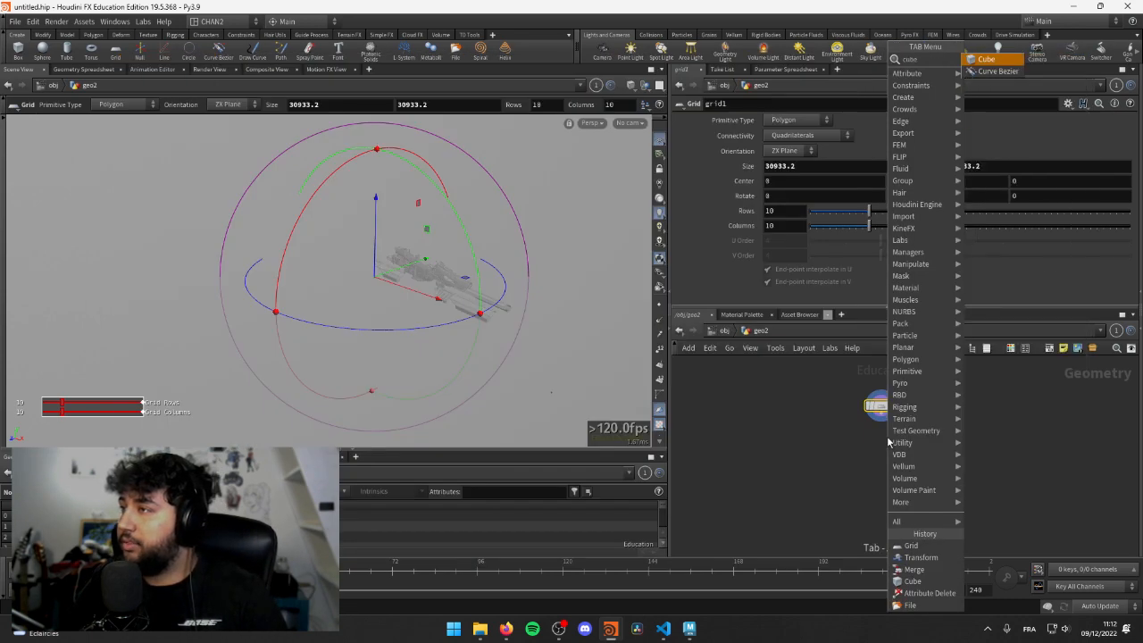
key("Return")
left_click(790, 429)
- Add a Scatter node fed by grid1 and display its points in the viewport
key("Tab")
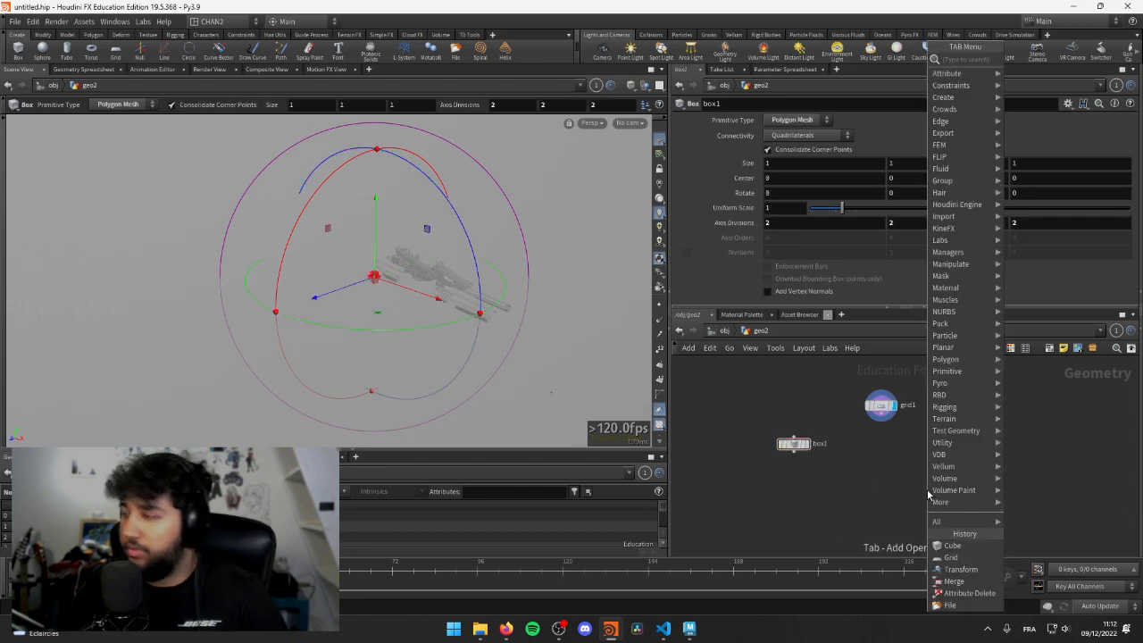
mouse_move(931, 498)
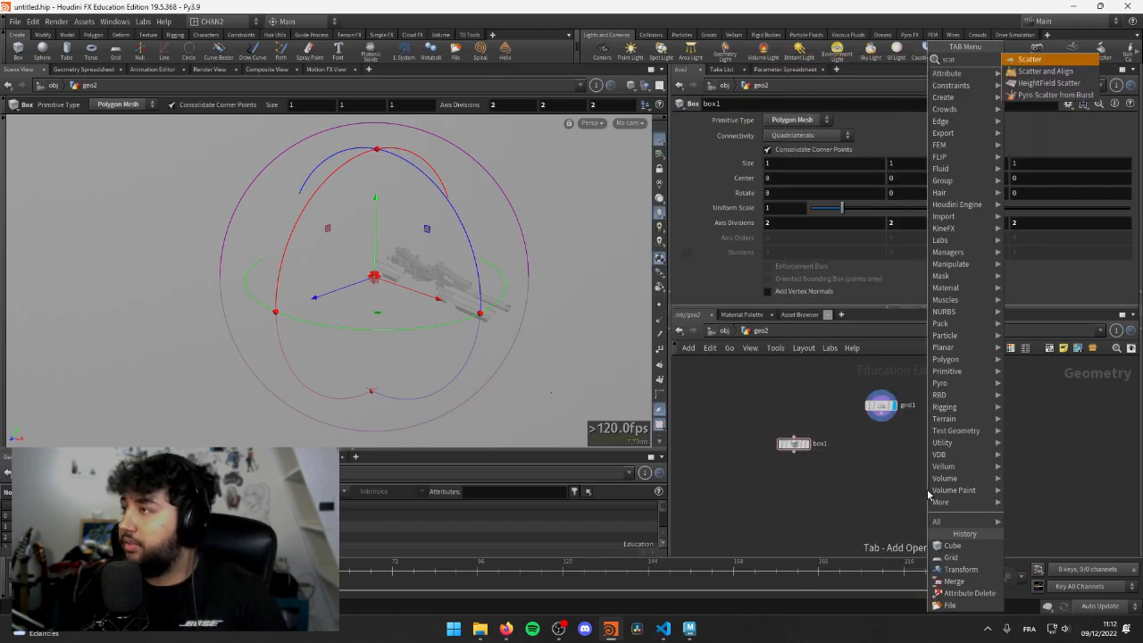
key("Return")
left_click(935, 525)
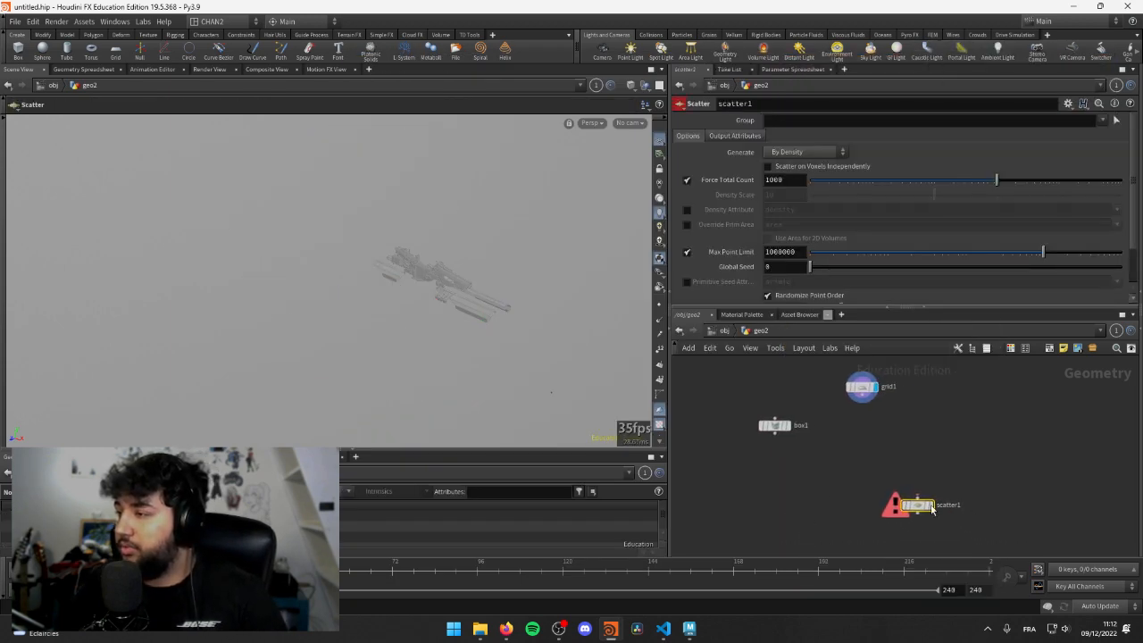
left_click(863, 401)
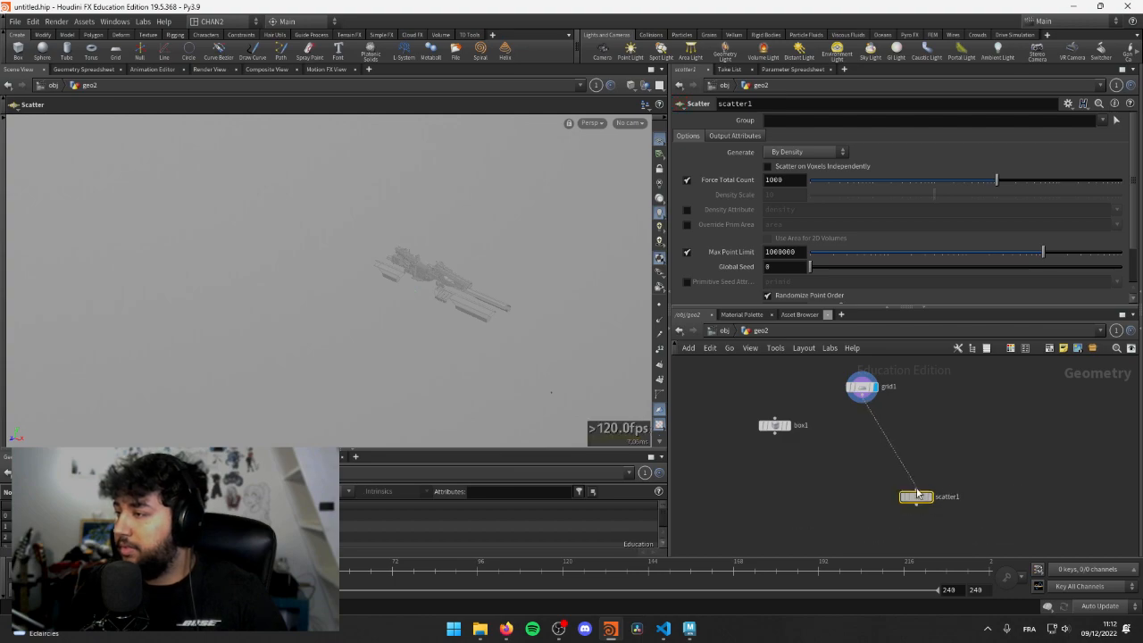
key("r")
left_click_drag(442, 221, 357, 215)
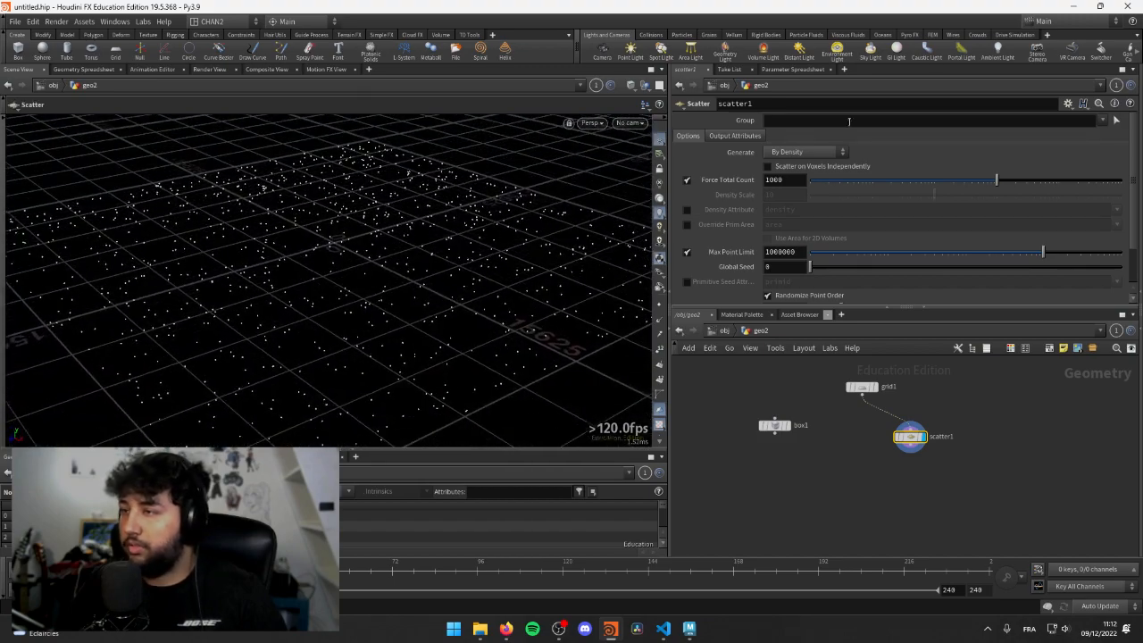
- Add a Copy to Points node below box1 and scatter1
key("Tab")
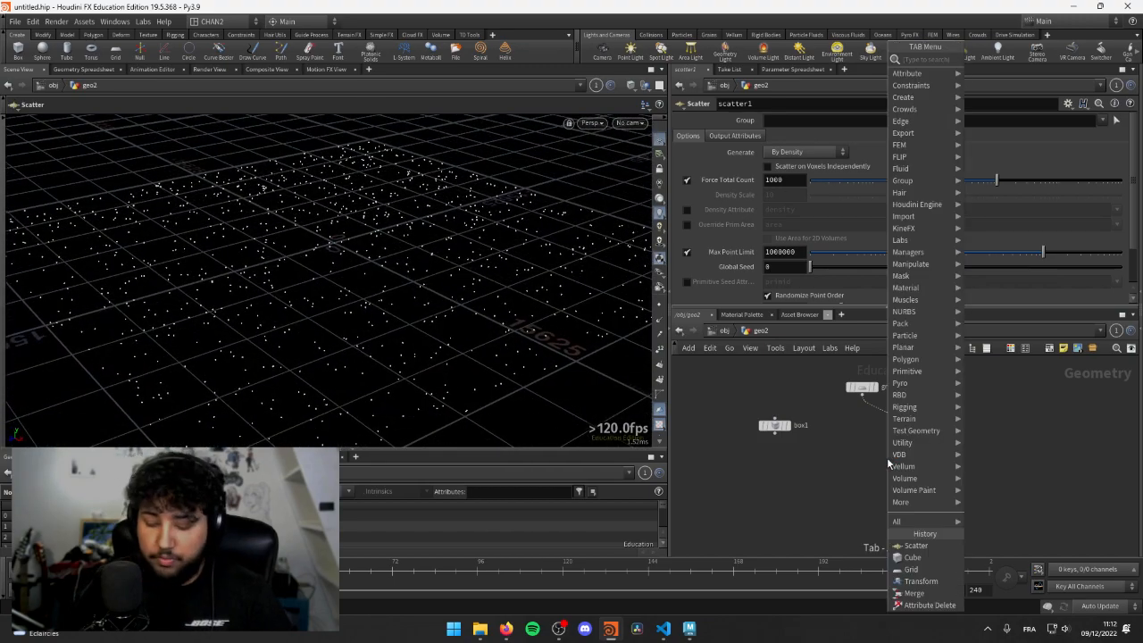
type("copy")
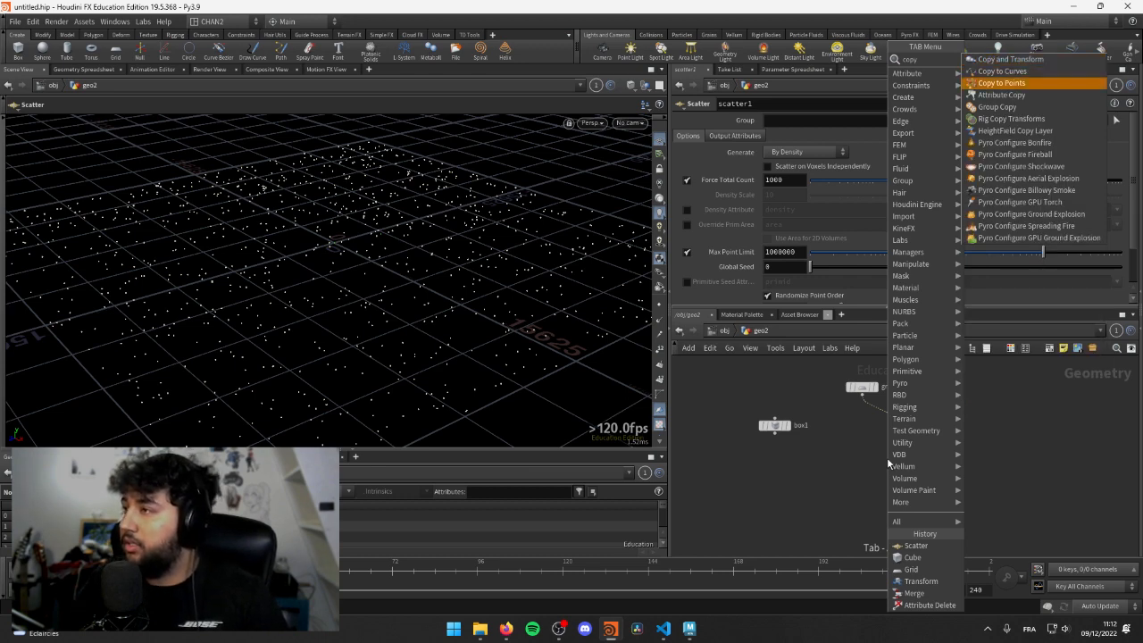
key("Down")
key("Return")
left_click(863, 475)
- Unlock scatter1 and discard its locked changes
scroll(909, 442, "up", 3)
mouse_move(902, 407)
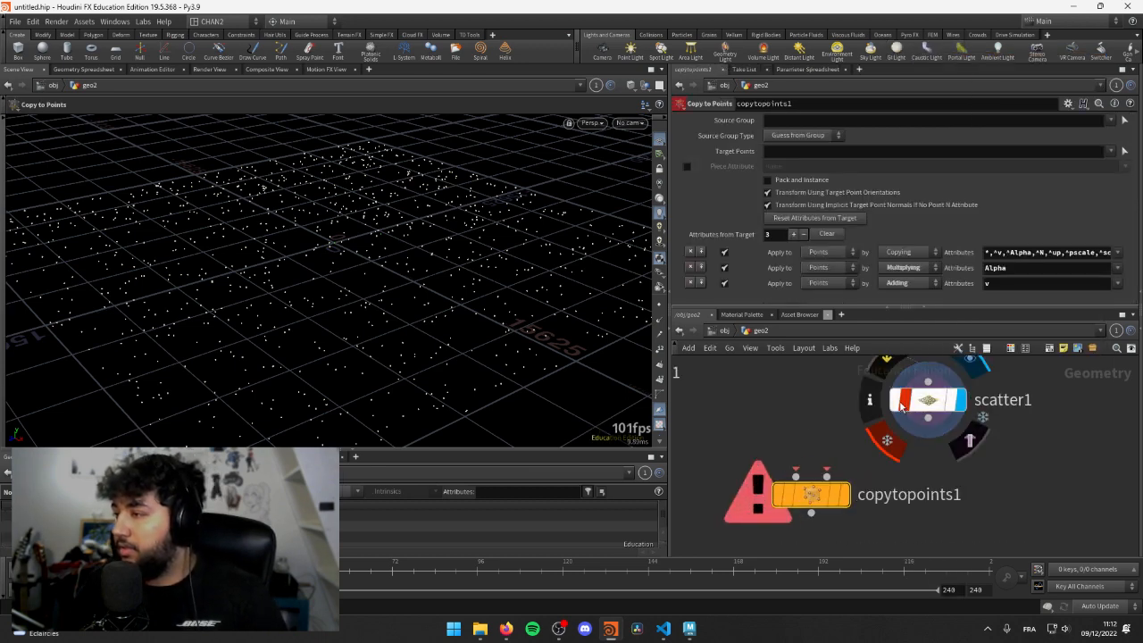
left_click(888, 454)
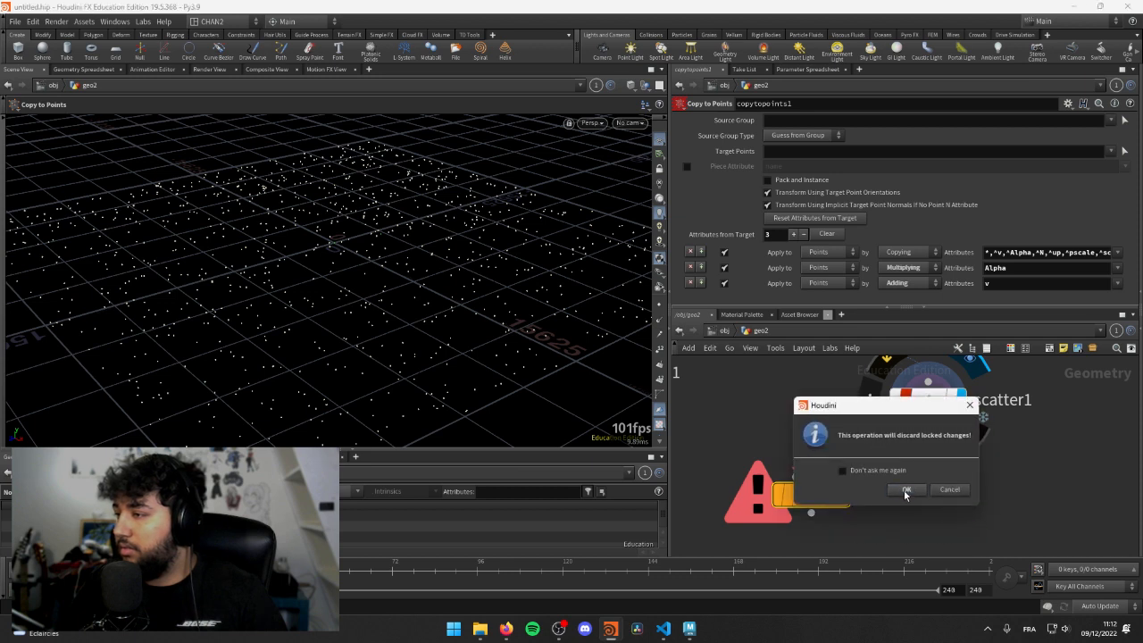
left_click(906, 491)
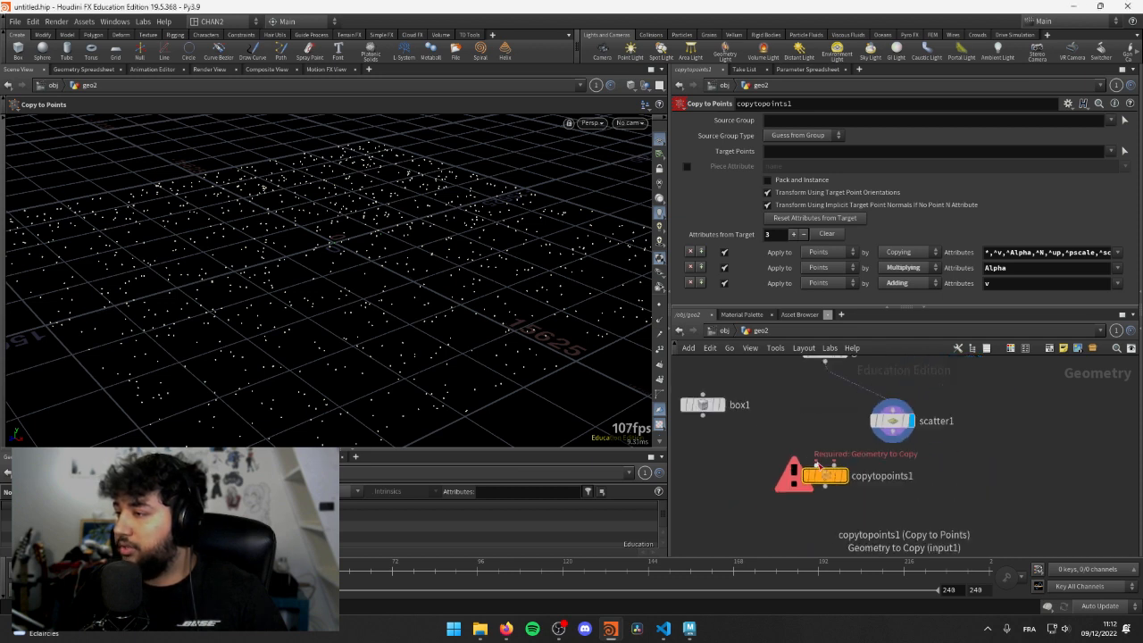
- Wire box1 as the geometry to copy and scatter1 as the target points of copytopoints1, and display the result
left_click(894, 438)
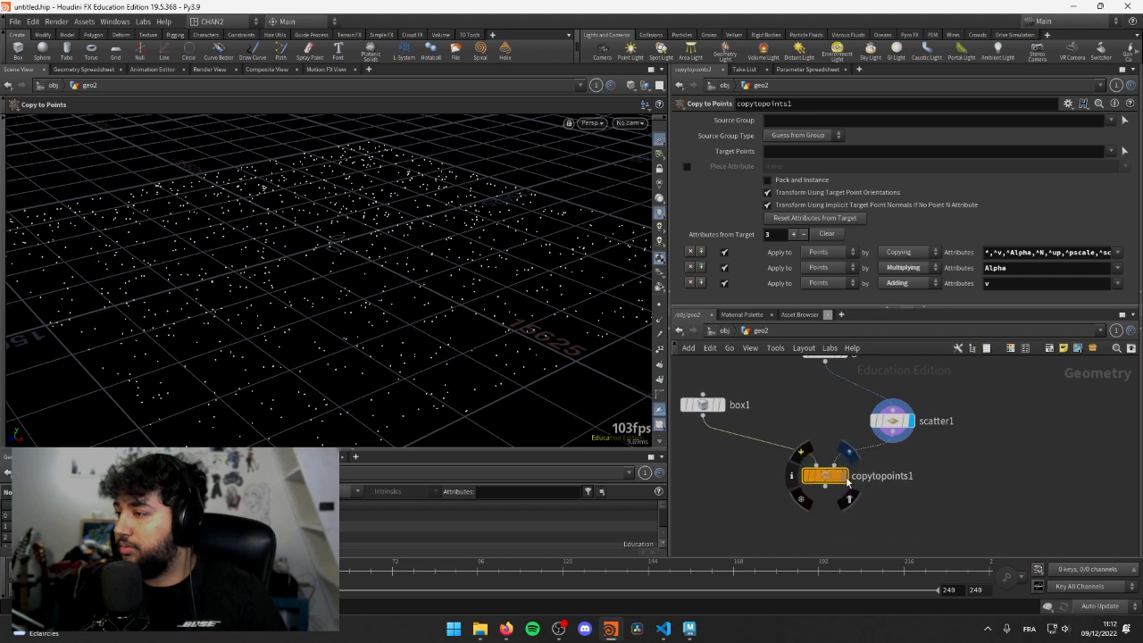
left_click(842, 476)
left_click_drag(827, 477, 820, 494)
right_click_drag(355, 229, 110, 263, "alt")
left_click_drag(110, 263, 286, 274)
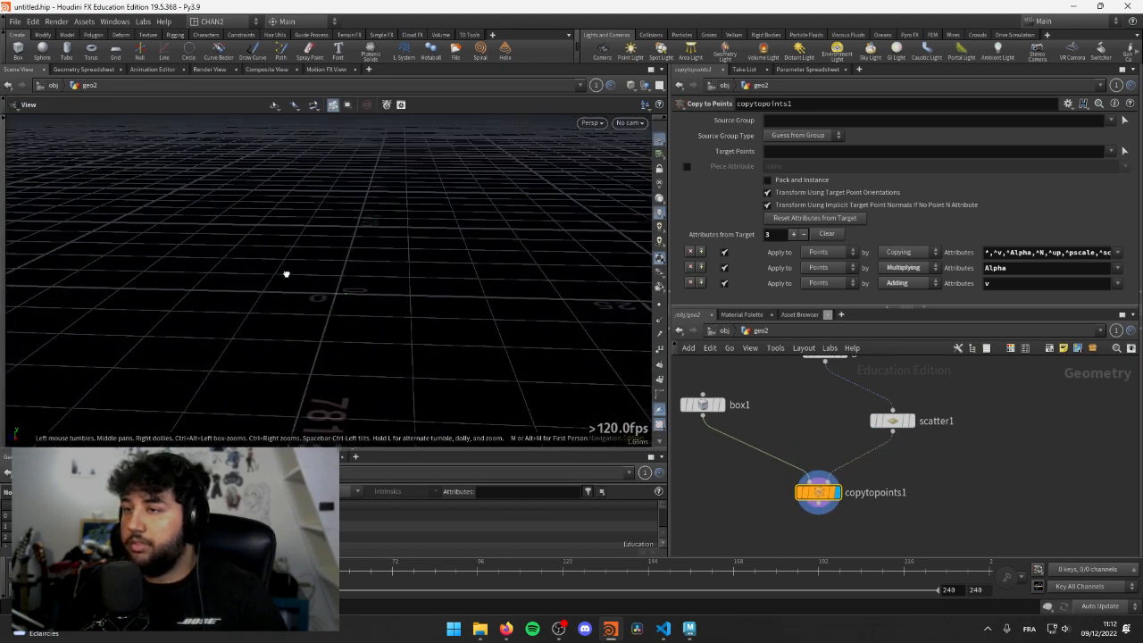
scroll(826, 505, "up", 2)
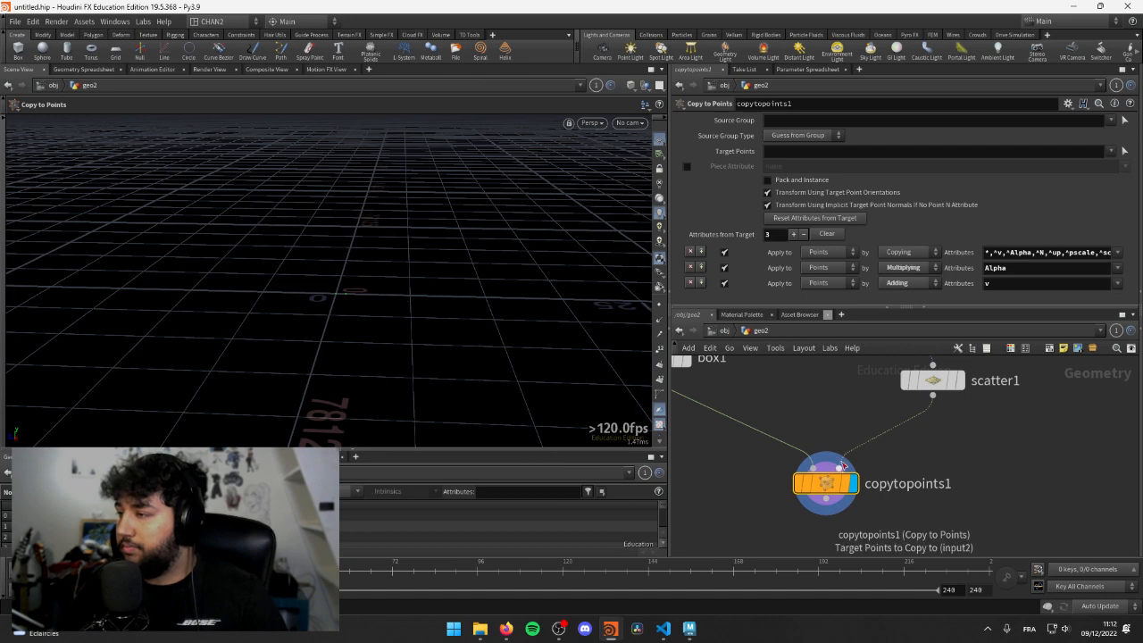
left_click_drag(843, 465, 828, 477)
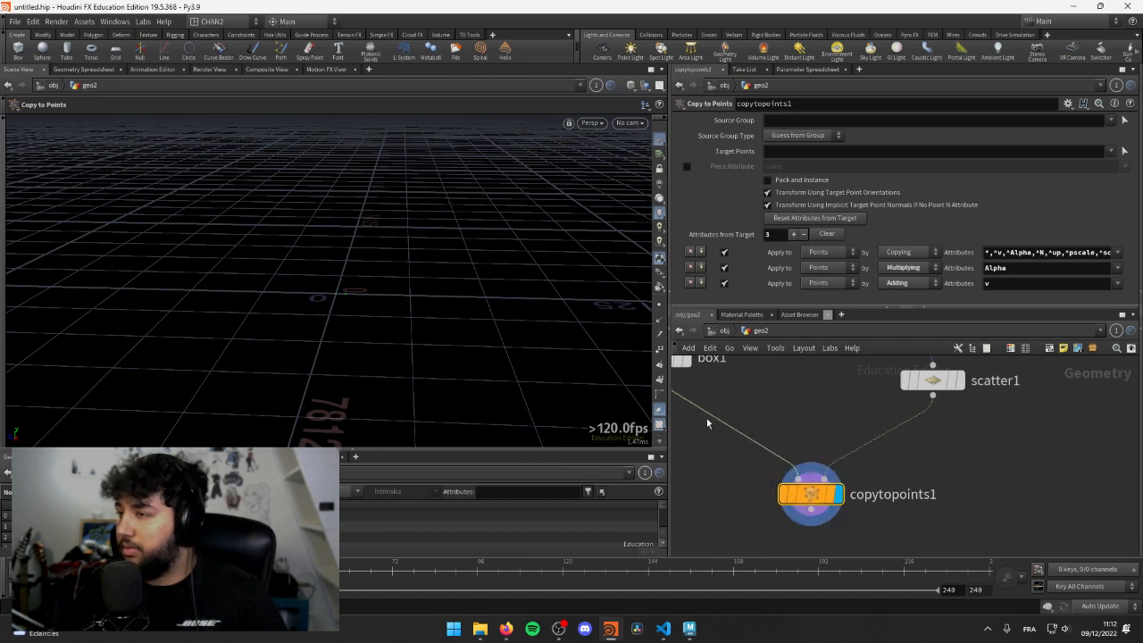
- Insert a Transform node on the wire between box1 and copytopoints1
key("h")
key("Tab")
type("tra")
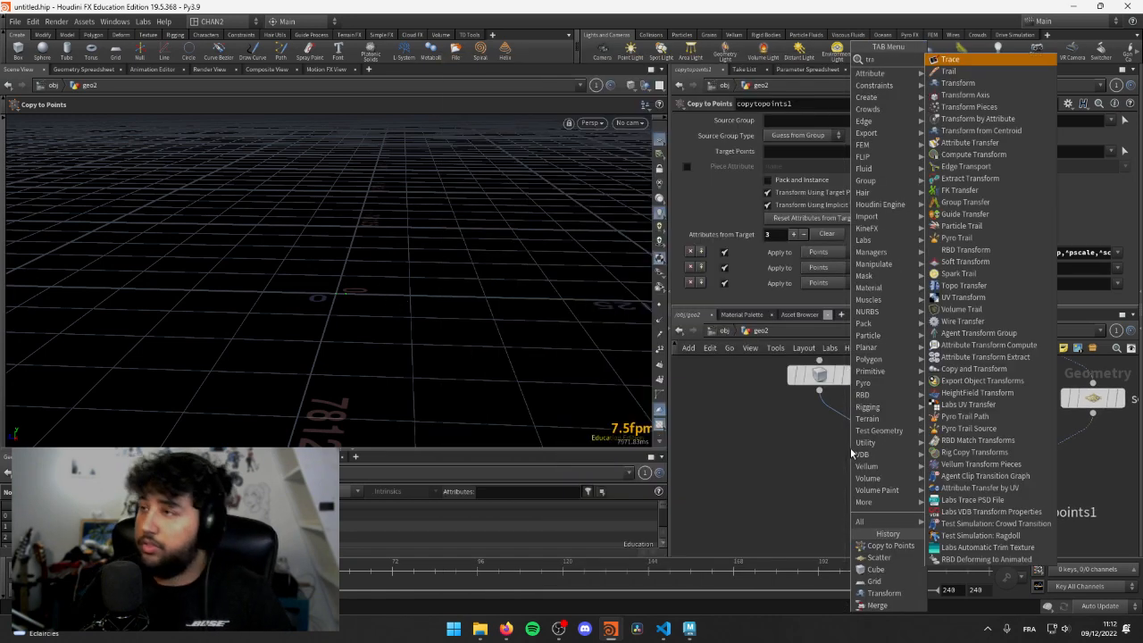
key("Return")
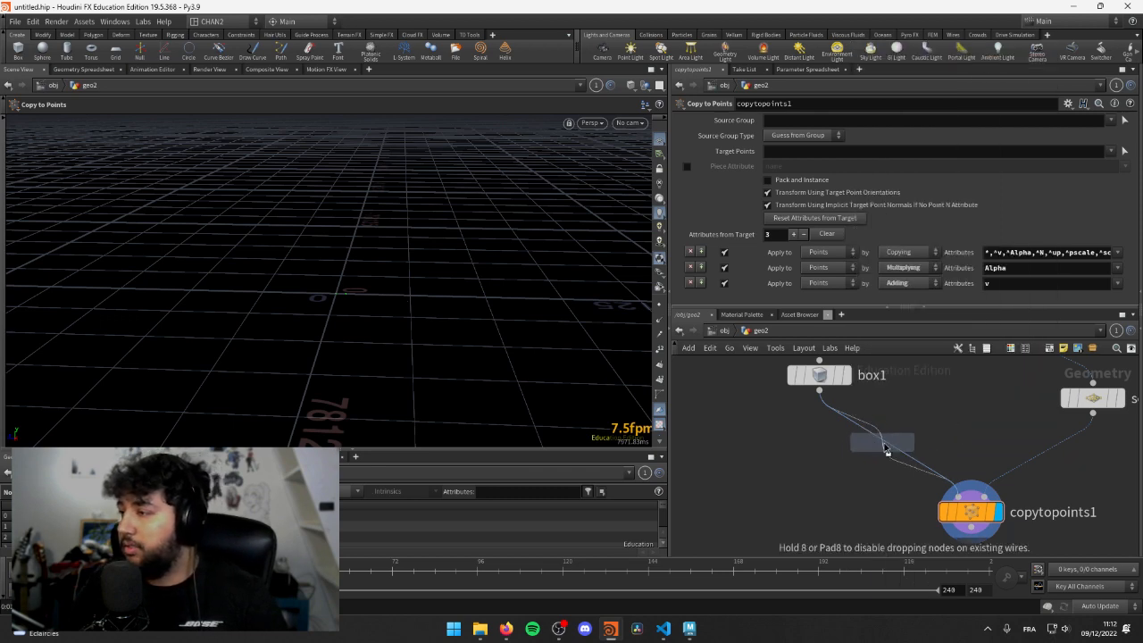
left_click(844, 377)
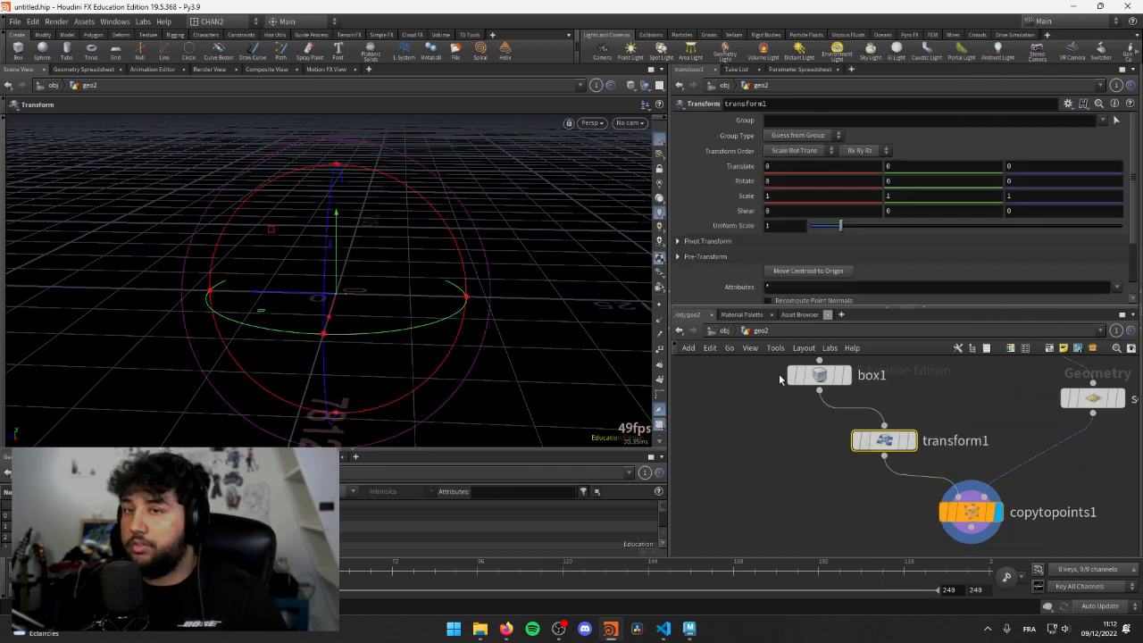
- Set transform1's uniform scale to 20 and check the size of the scattered cubes
left_click(779, 226)
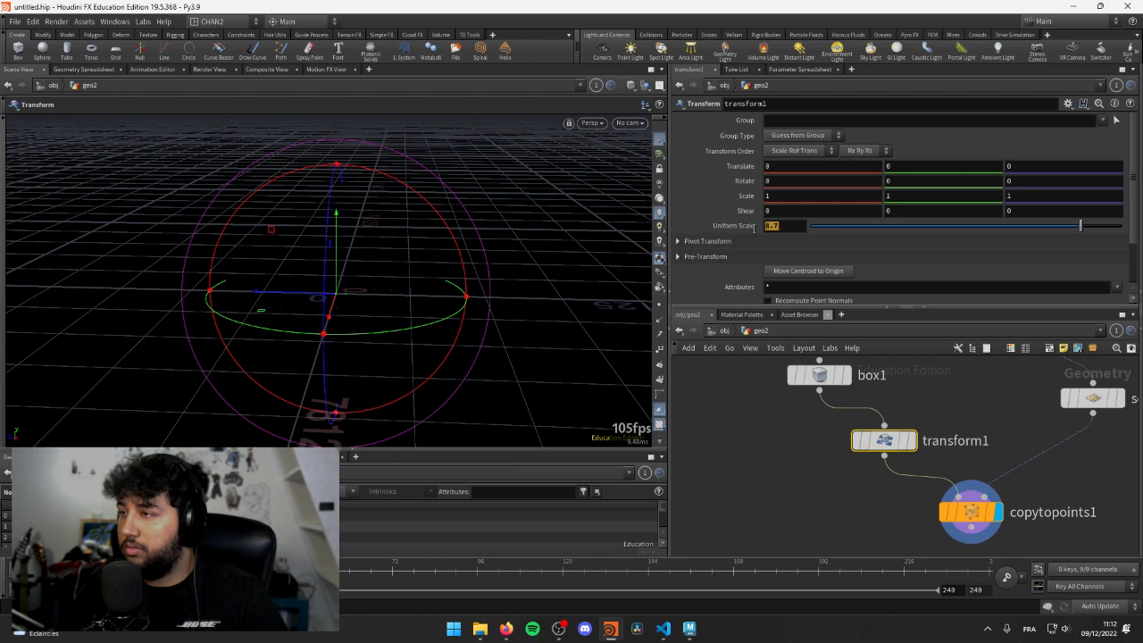
type("10")
key("Return")
right_click_drag(536, 277, 312, 304, "alt")
middle_click_drag(311, 304, 283, 266, "alt")
left_click_drag(284, 267, 316, 309)
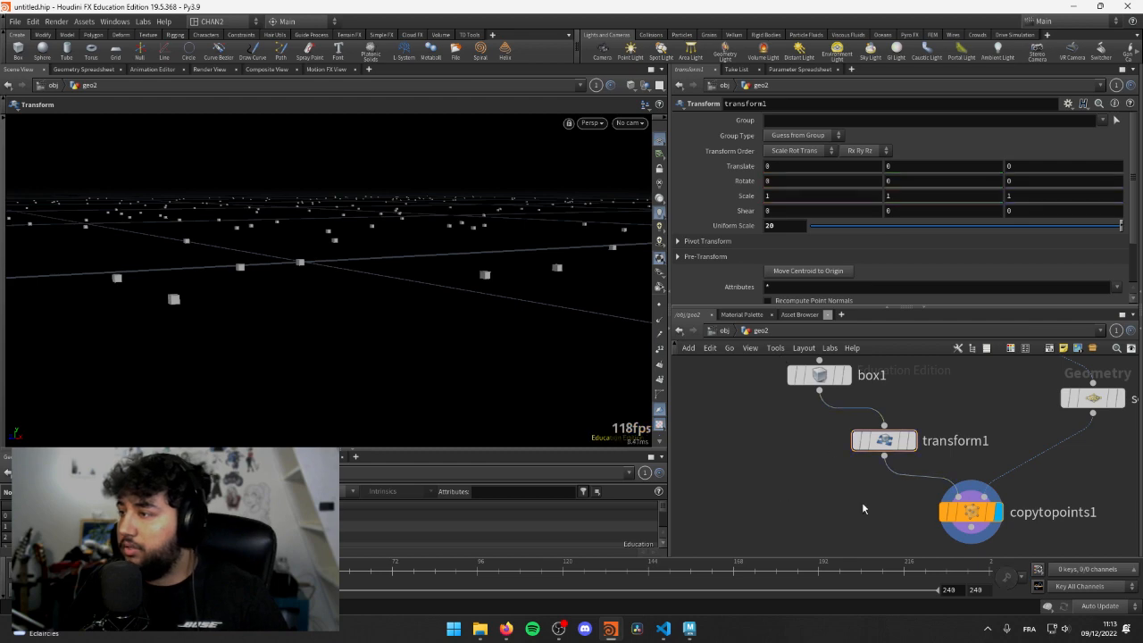
scroll(863, 509, "down", 2)
left_click_drag(362, 209, 396, 250)
key("Return")
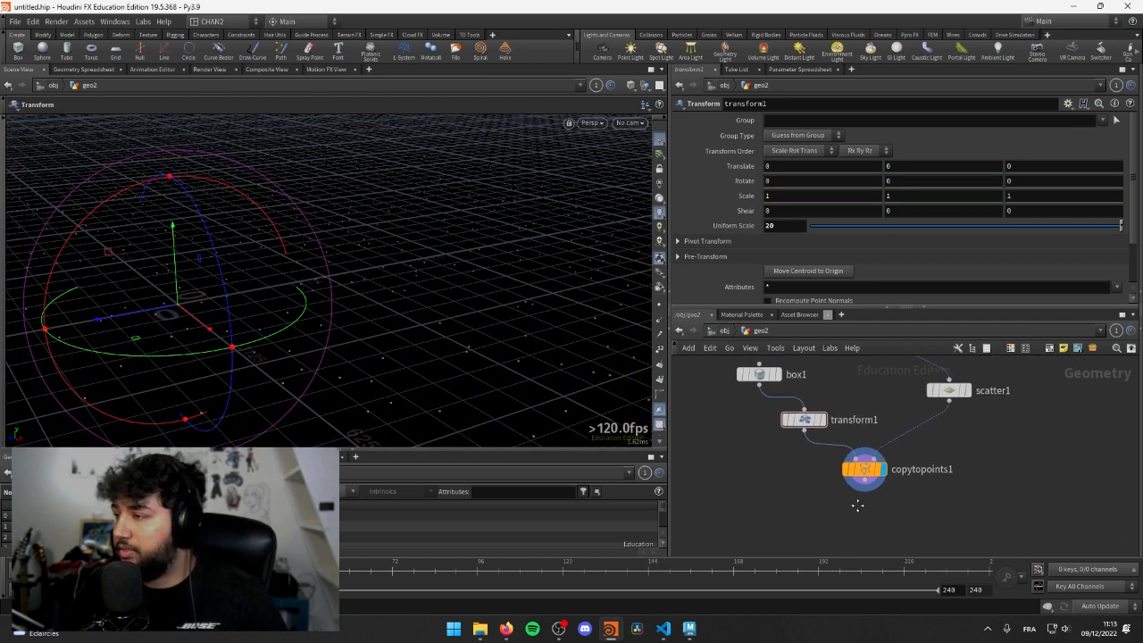
- Add a Merge node after copytopoints1, wire grid1 into it as the second input, and display the merged result
left_click_drag(872, 475, 889, 480)
type("m")
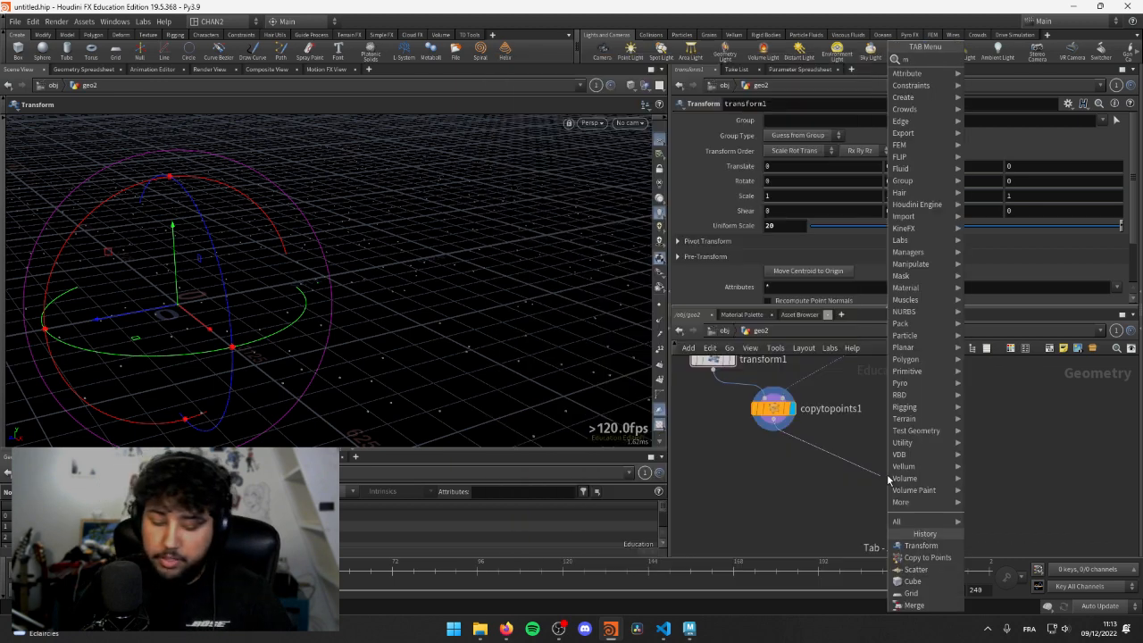
type("erge")
key("Return")
middle_click_drag(935, 407, 894, 524)
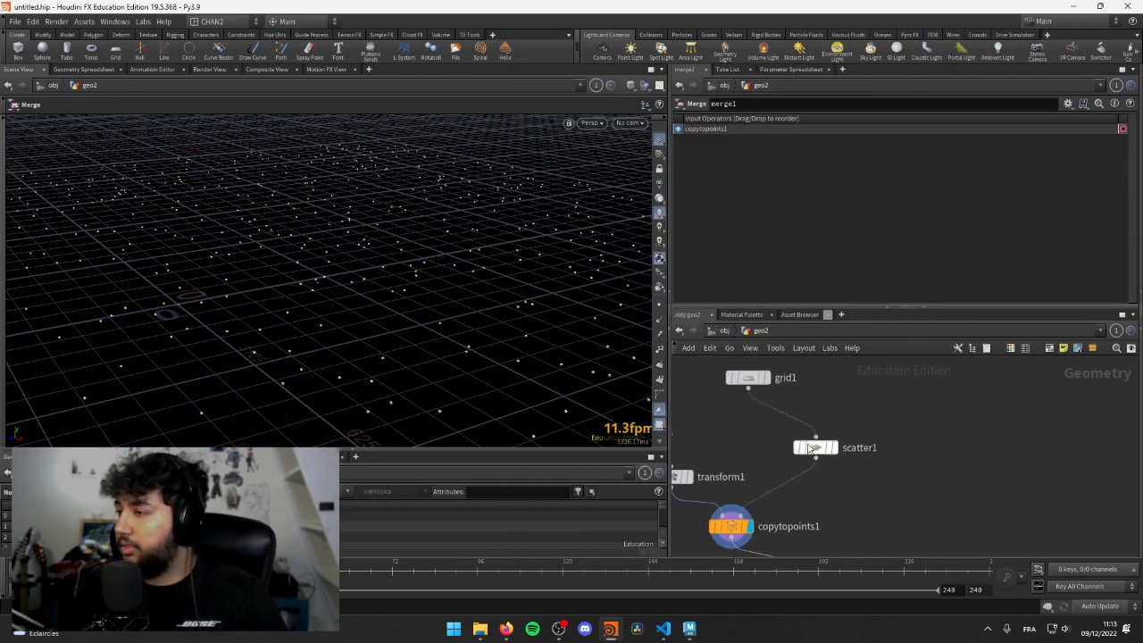
middle_click_drag(856, 426, 850, 226)
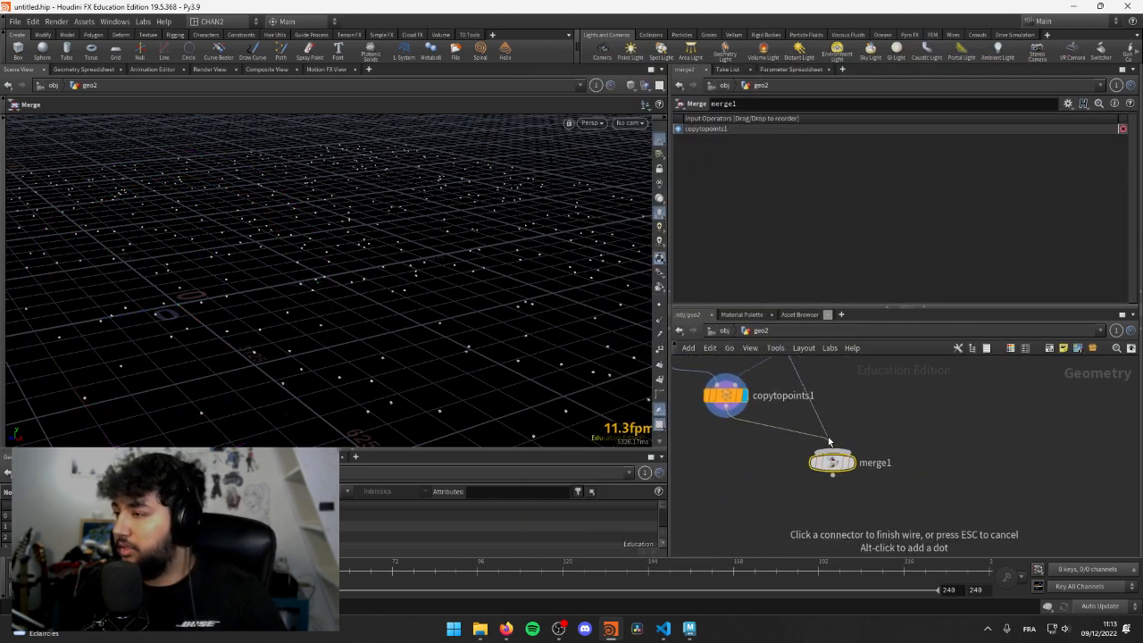
left_click(832, 451)
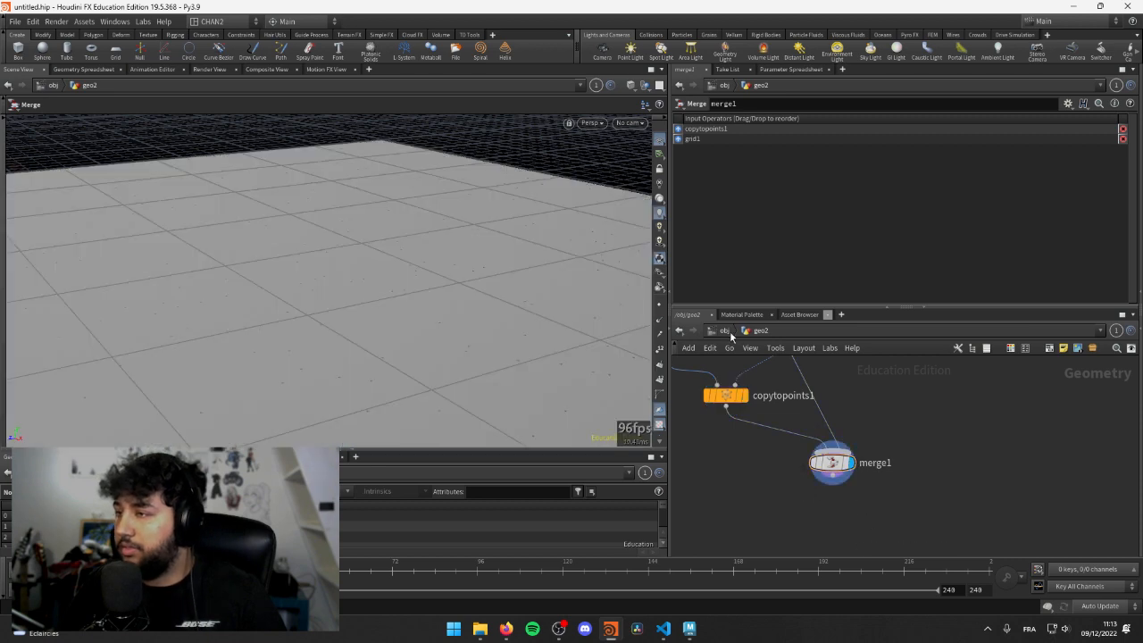
- Return to the object level and look through cam1 to check the vehicle against the ground and scattered cubes
left_click(727, 332)
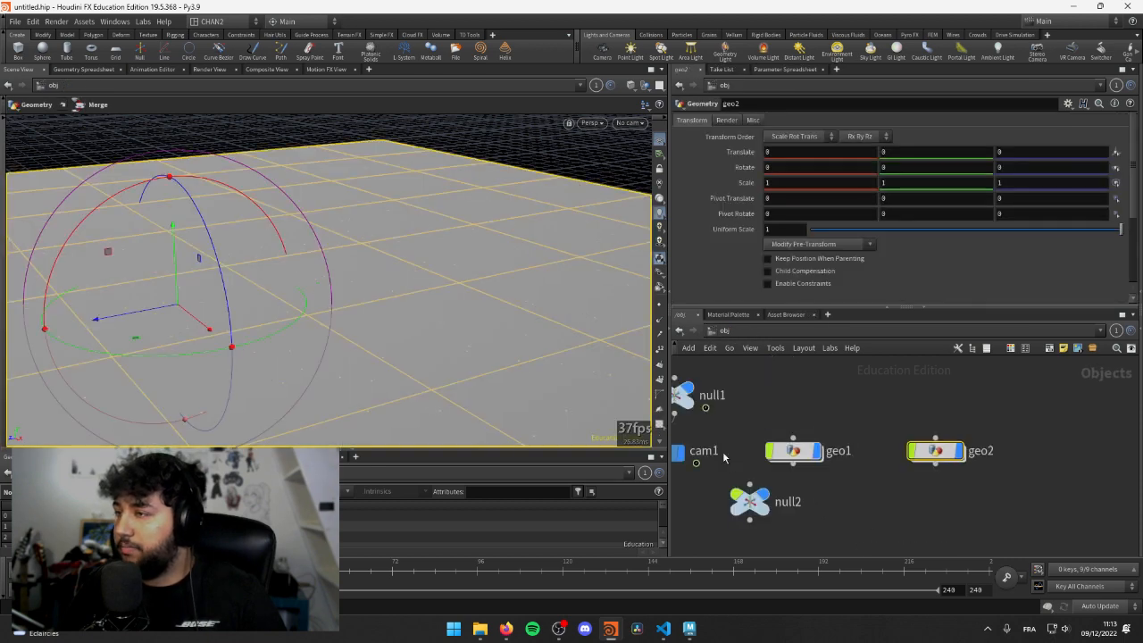
left_click(626, 123)
left_click(634, 179)
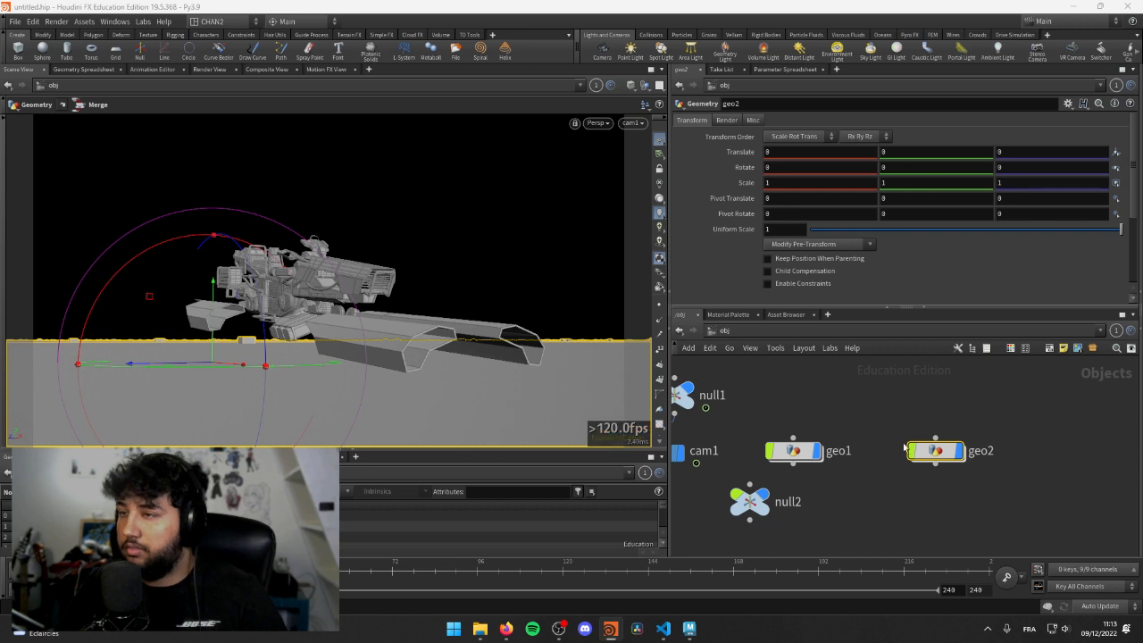
left_click(893, 525)
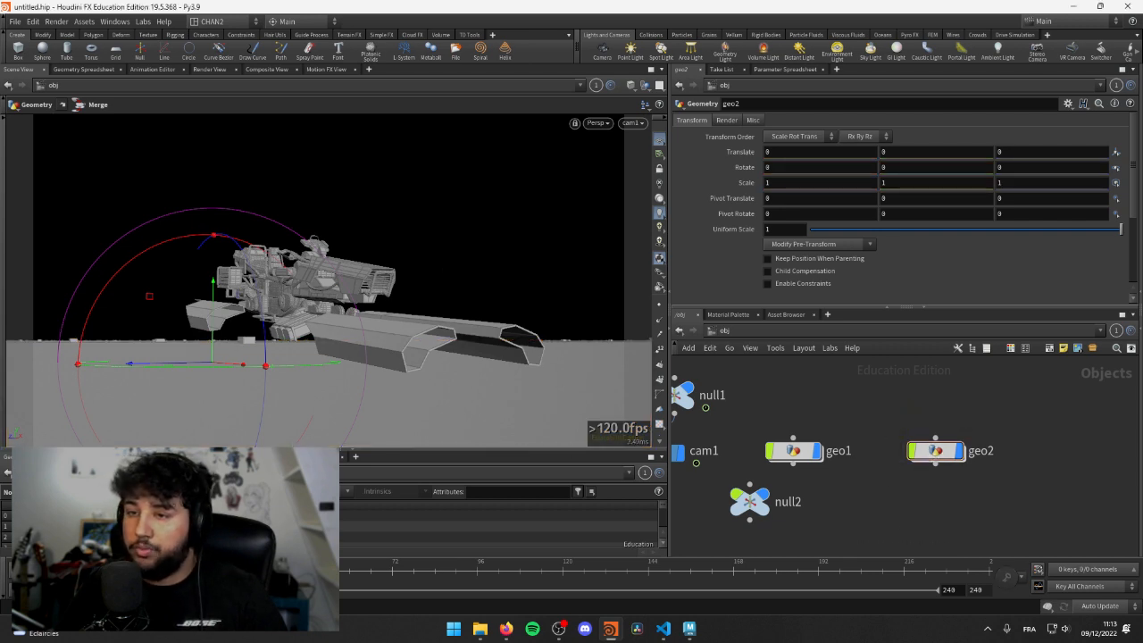
- Show the viewport's tool controls and activate the Select tool
key("q")
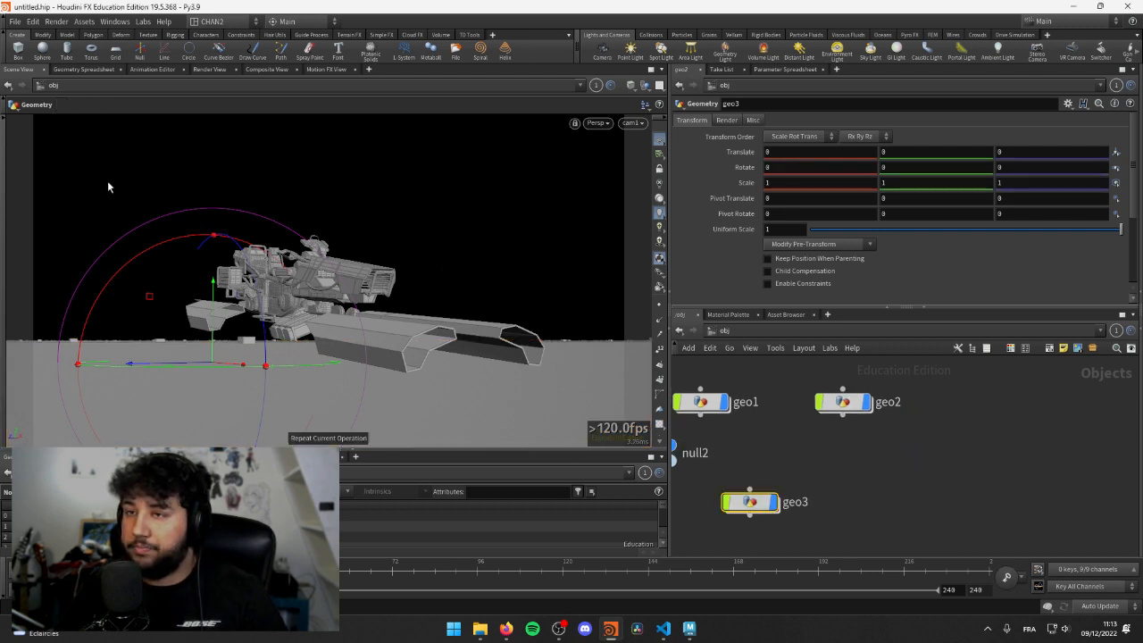
left_click(5, 139)
left_click(8, 190)
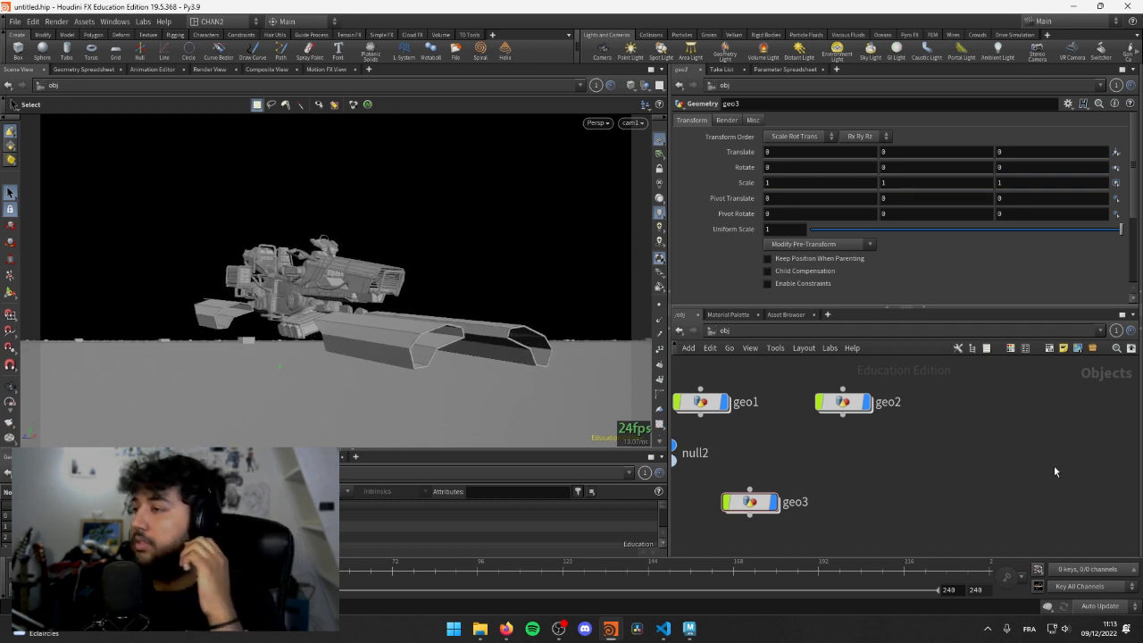
middle_click_drag(762, 426, 860, 411)
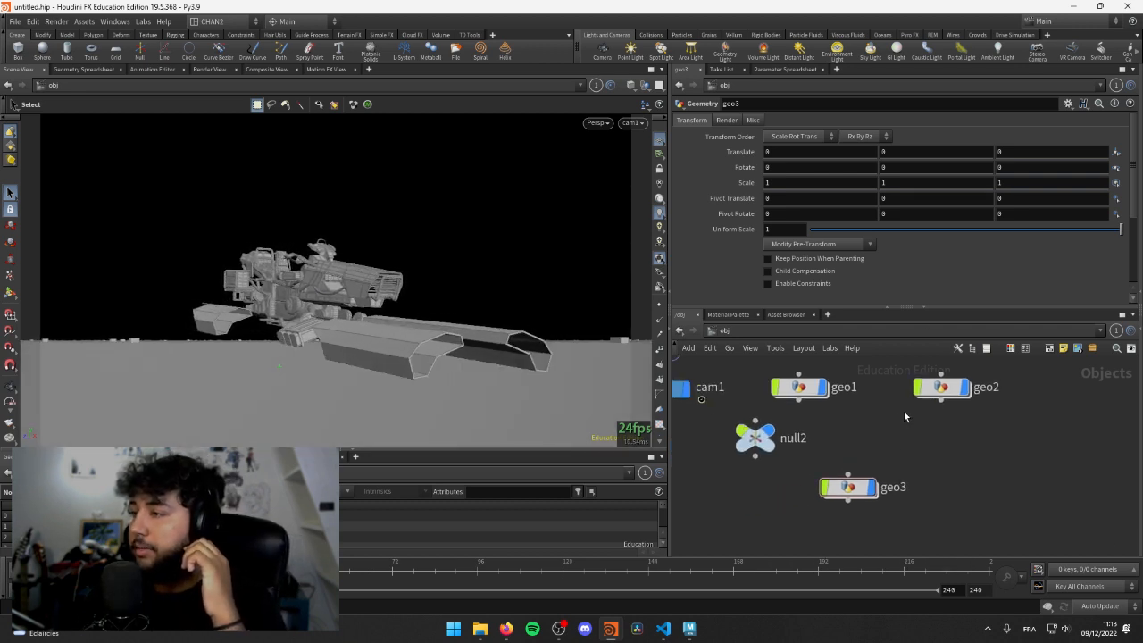
double_click(849, 489)
left_click(725, 330)
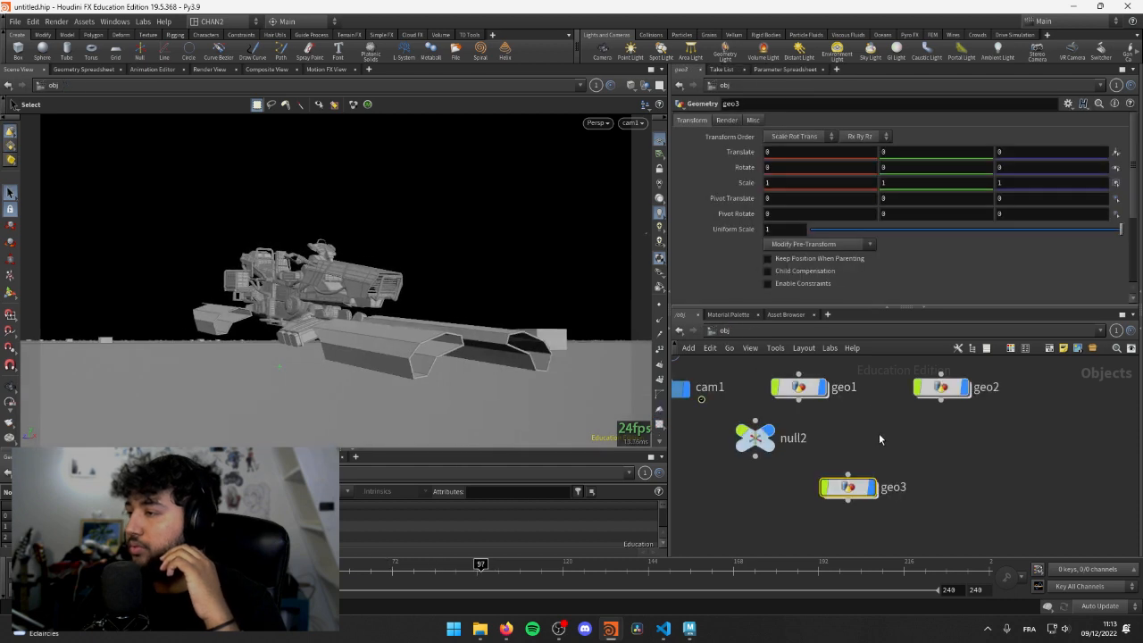
- Set the X translation of transform3 inside geo1 to $F*200 and play the animation to check the speed
left_click(811, 402)
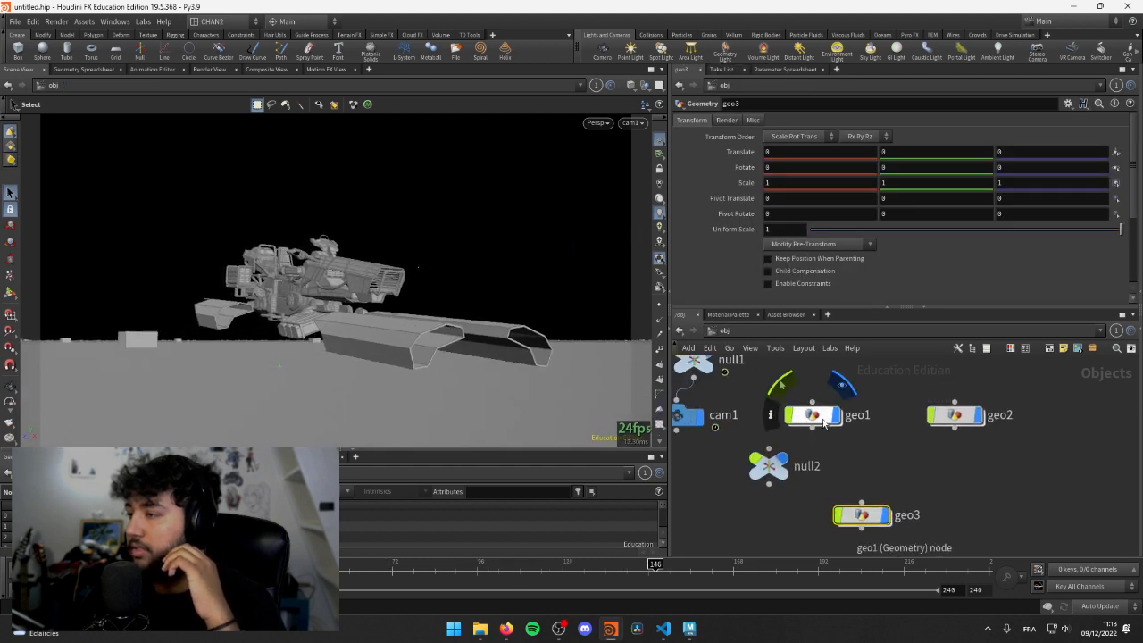
double_click(815, 413)
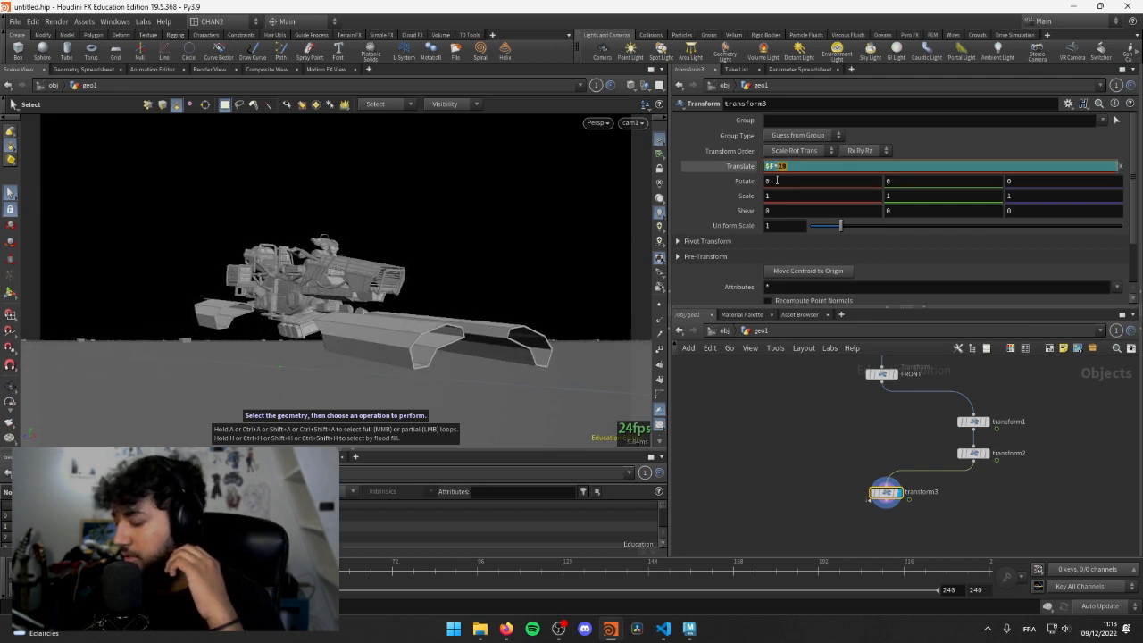
type("50")
key("Return")
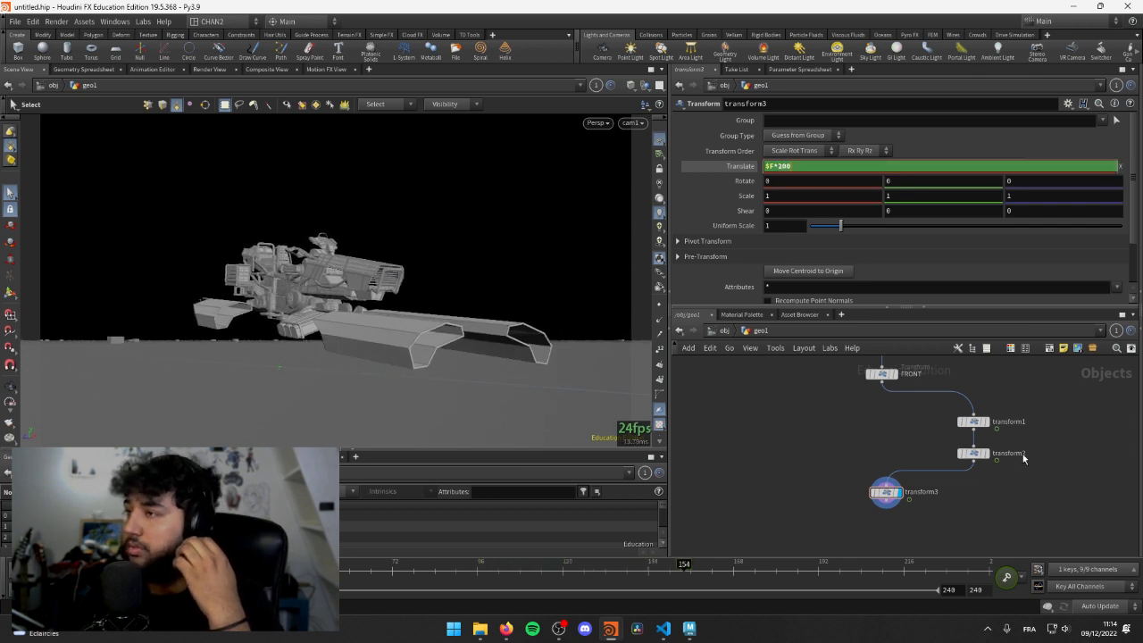
key("Return")
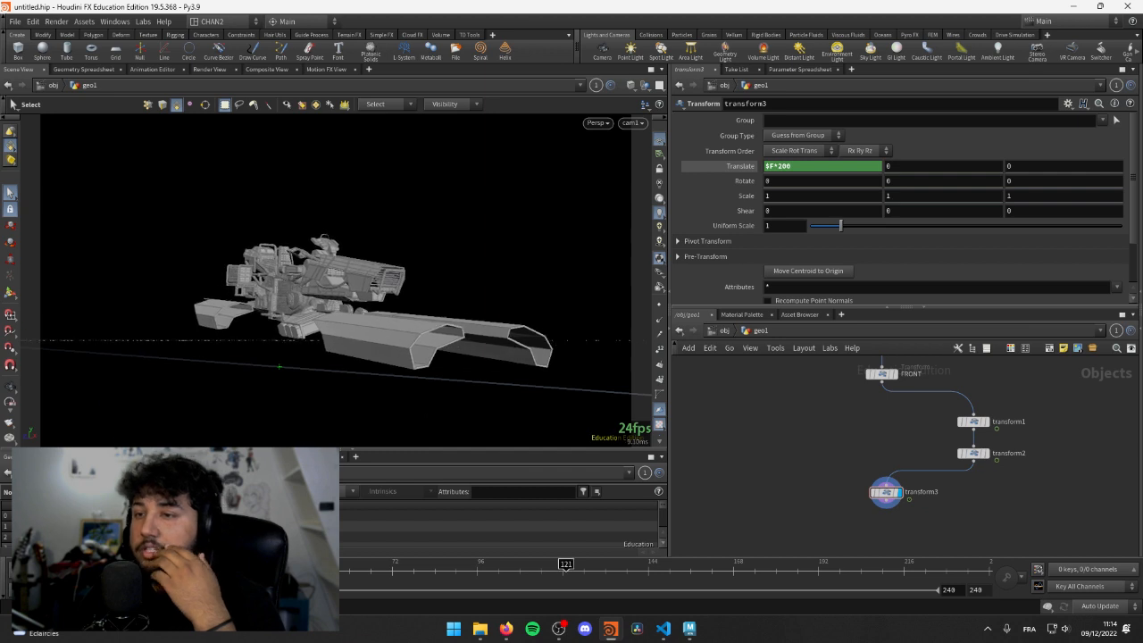
key("ctrl+Up")
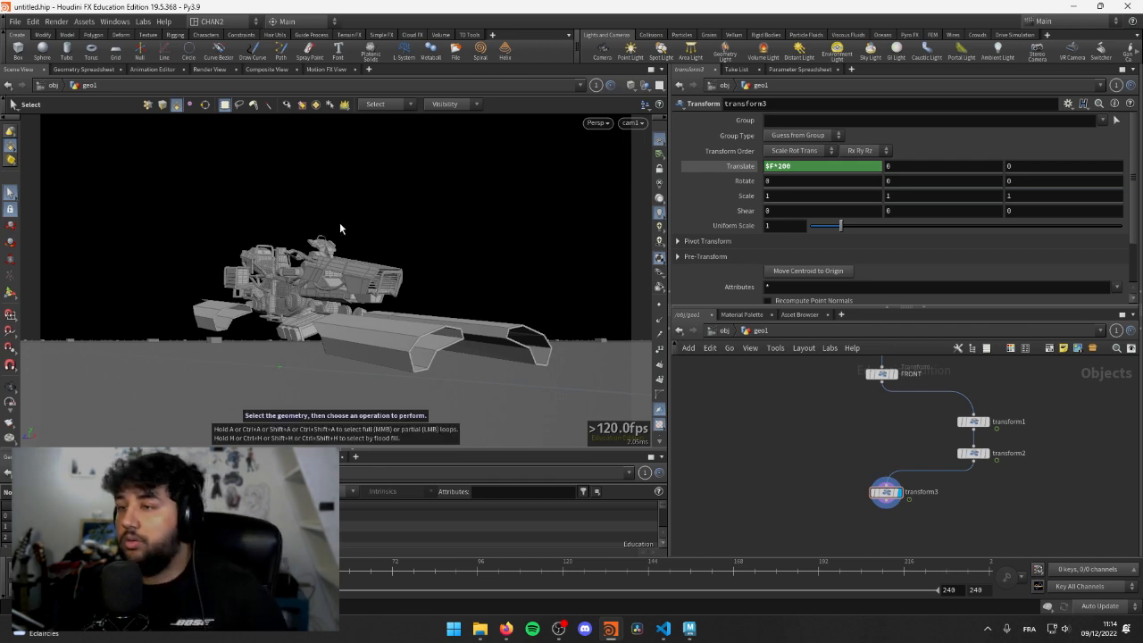
- Return to the object level and delete the unused geo3 object
left_click_drag(339, 222, 345, 256, "alt")
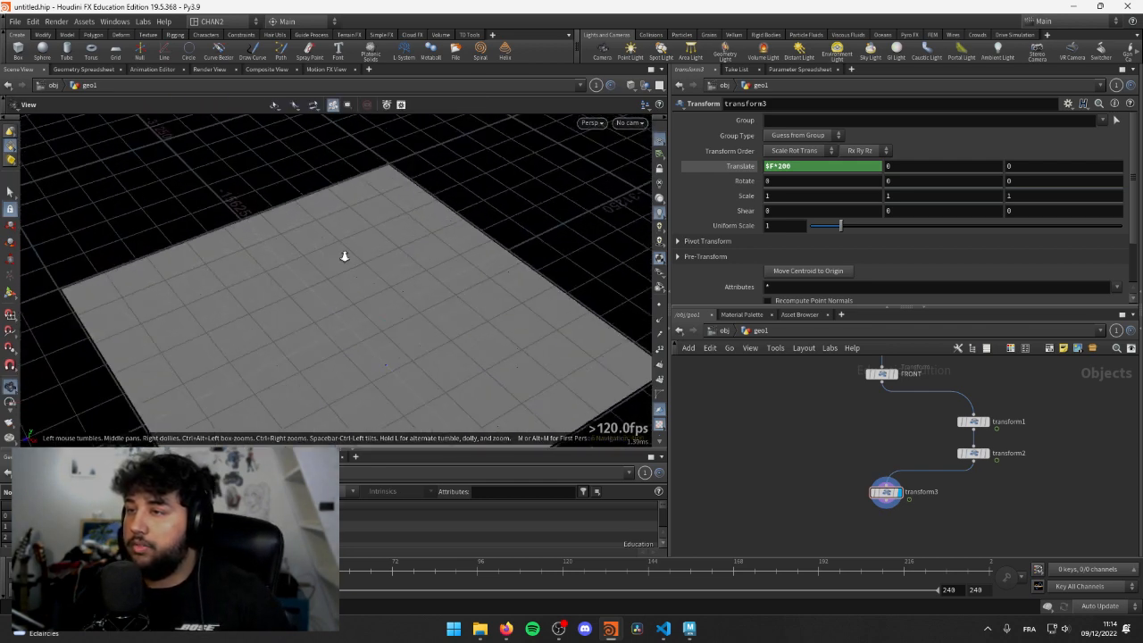
scroll(833, 490, "down", 2)
scroll(828, 471, "up", 5)
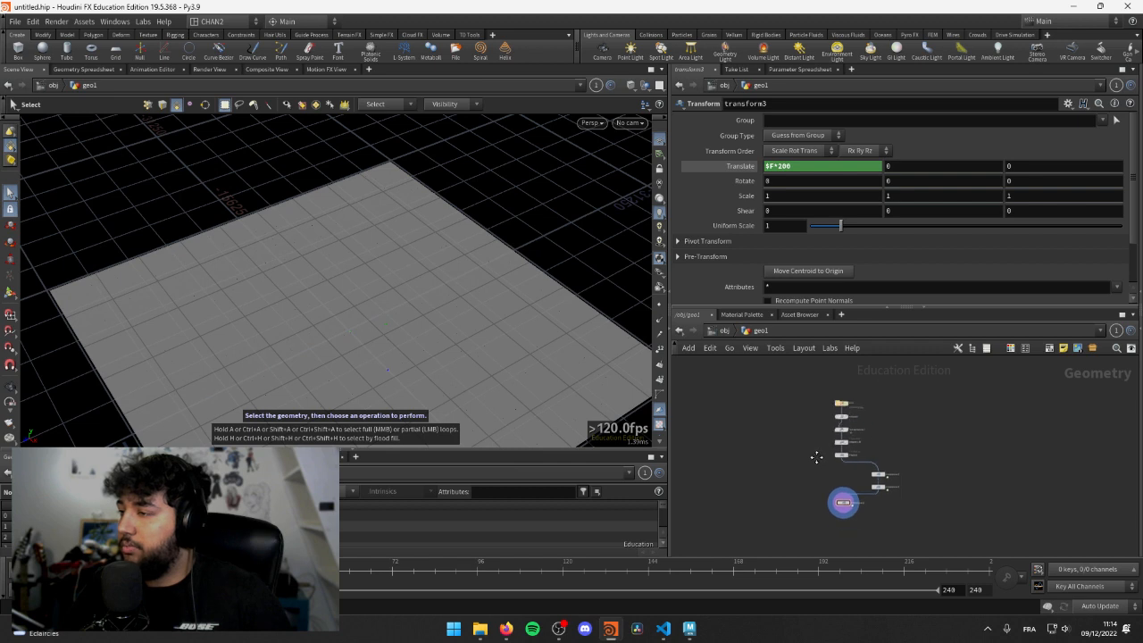
left_click_drag(823, 471, 775, 487)
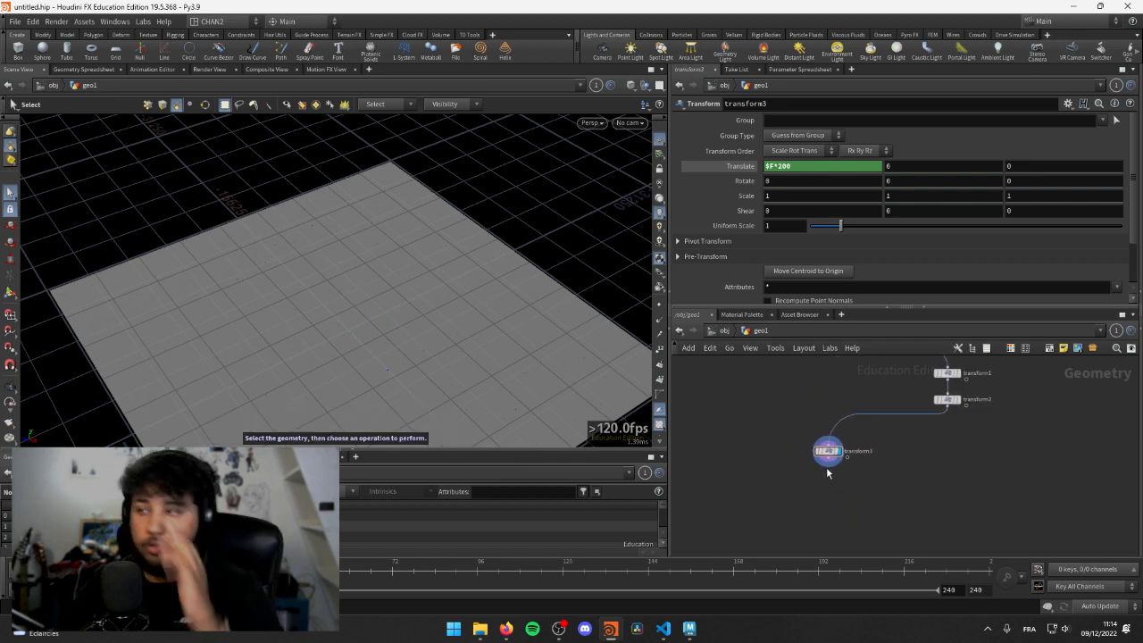
scroll(828, 471, "up", 5)
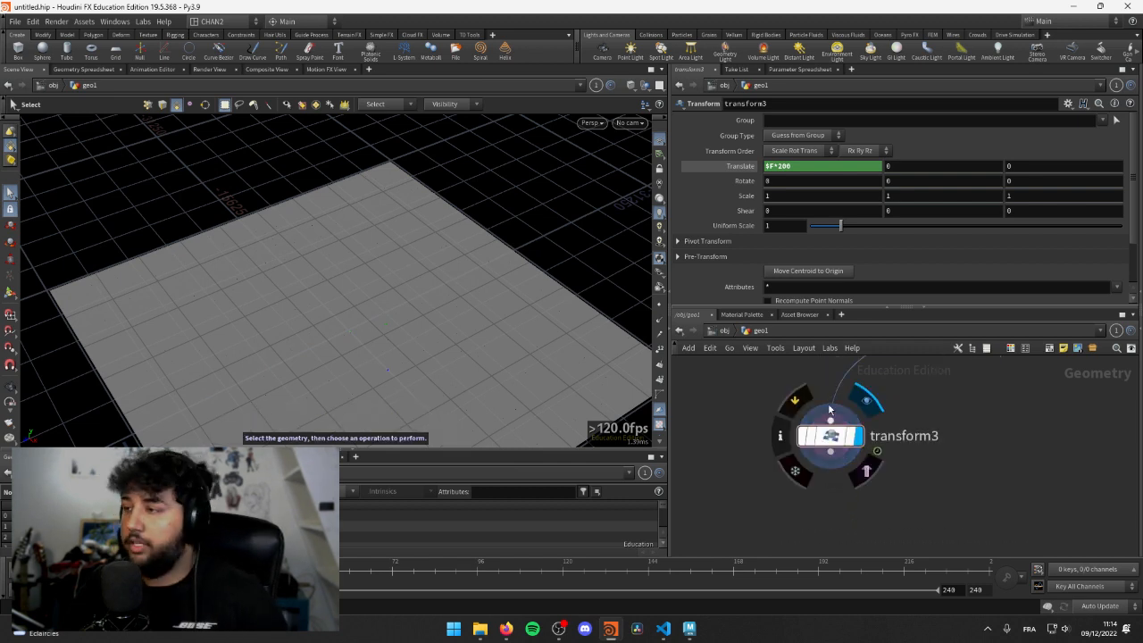
left_click(730, 331)
left_click_drag(915, 515, 916, 516)
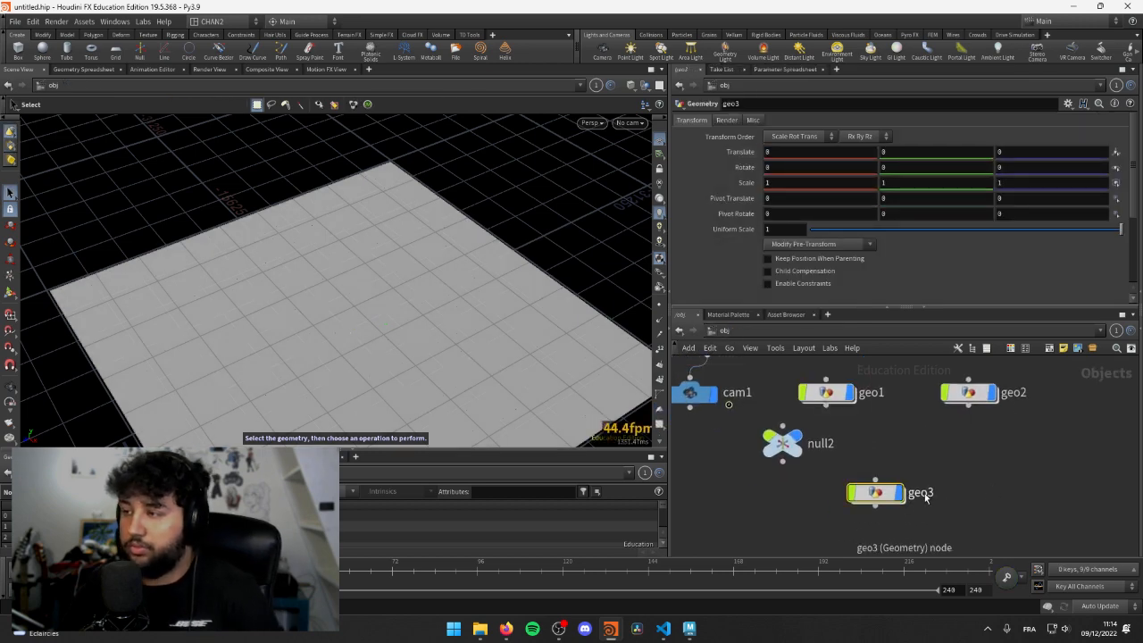
key("Delete")
- Add a new Geometry object beside null2 at the object level
left_click_drag(319, 332, 339, 295, "alt")
scroll(1031, 523, "down", 2)
key("Tab")
mouse_move(864, 457)
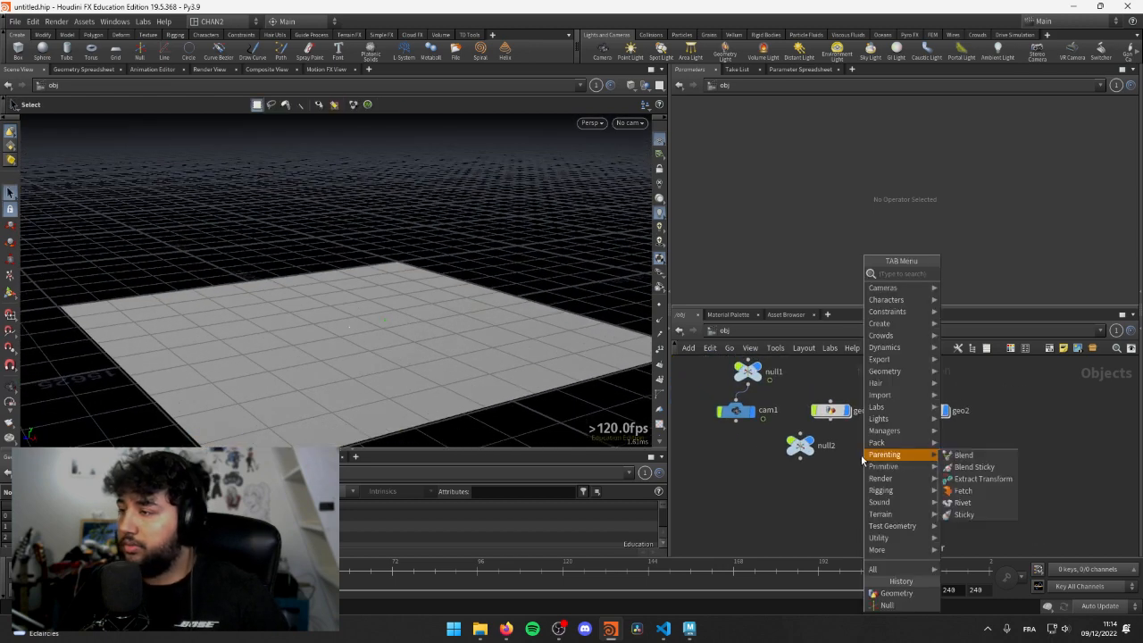
type("geo")
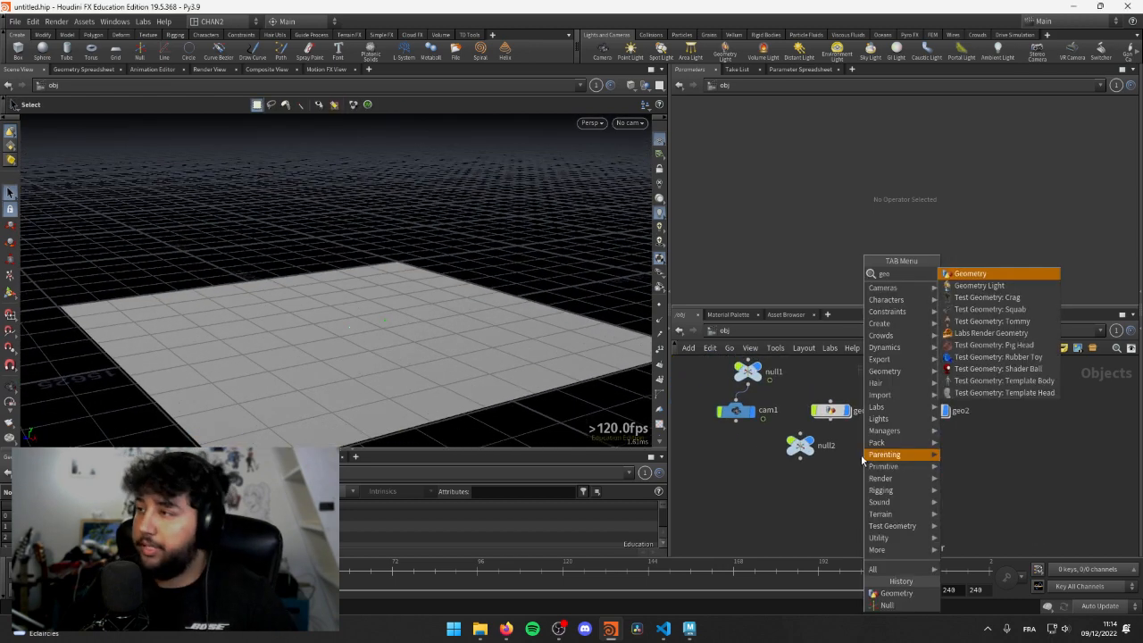
key("Return")
left_click(861, 455)
- Rename the new geometry object ENVIRO and place it lower in the network, apart from the other nodes
double_click(891, 455)
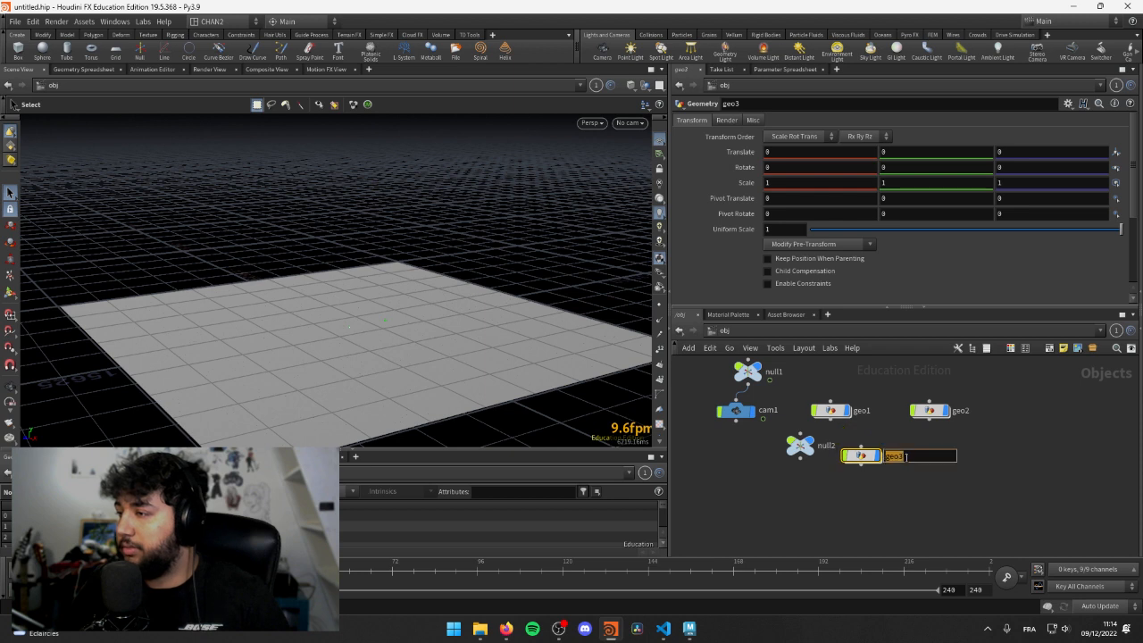
key("Return")
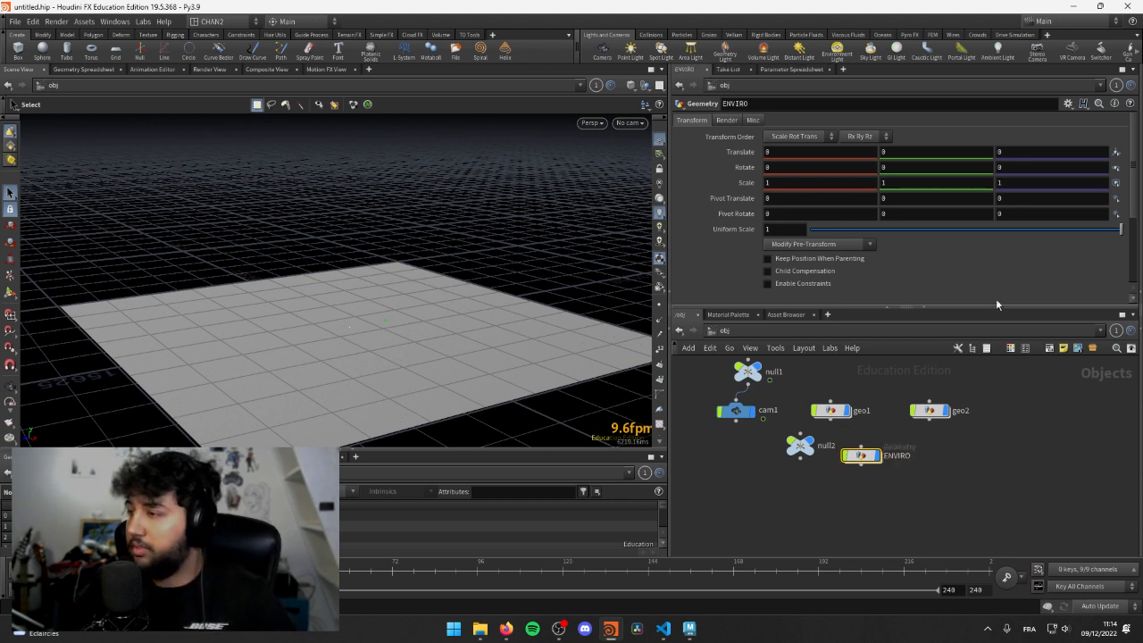
left_click_drag(849, 456, 851, 500)
middle_click_drag(881, 449, 863, 432)
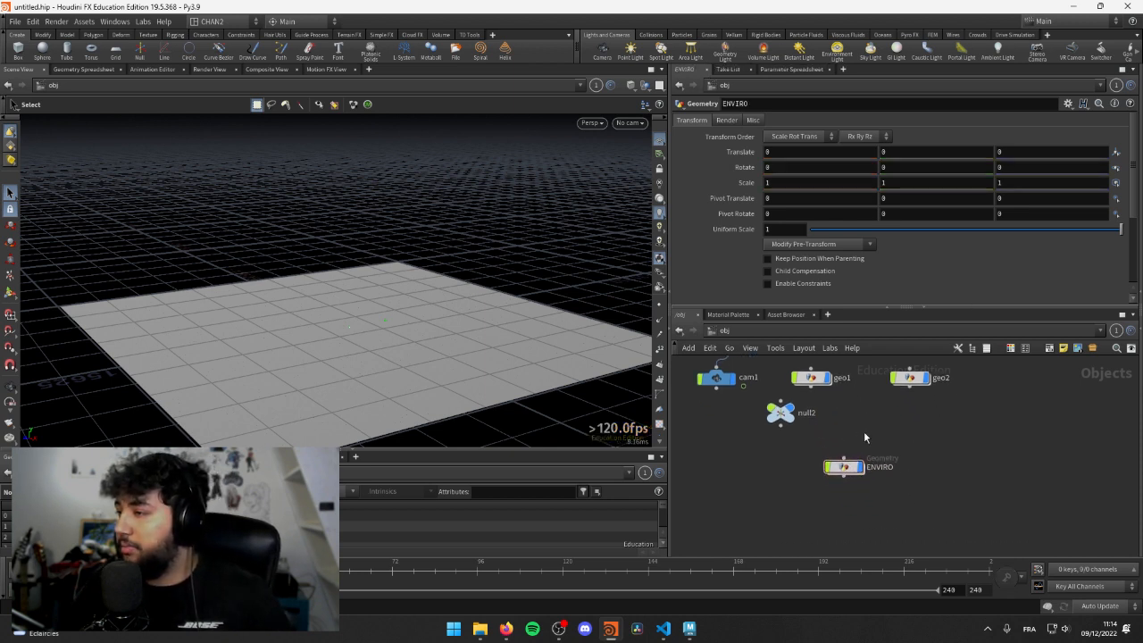
- Look through cam1 again to review the vehicle above the ground
left_click_drag(224, 348, 116, 375)
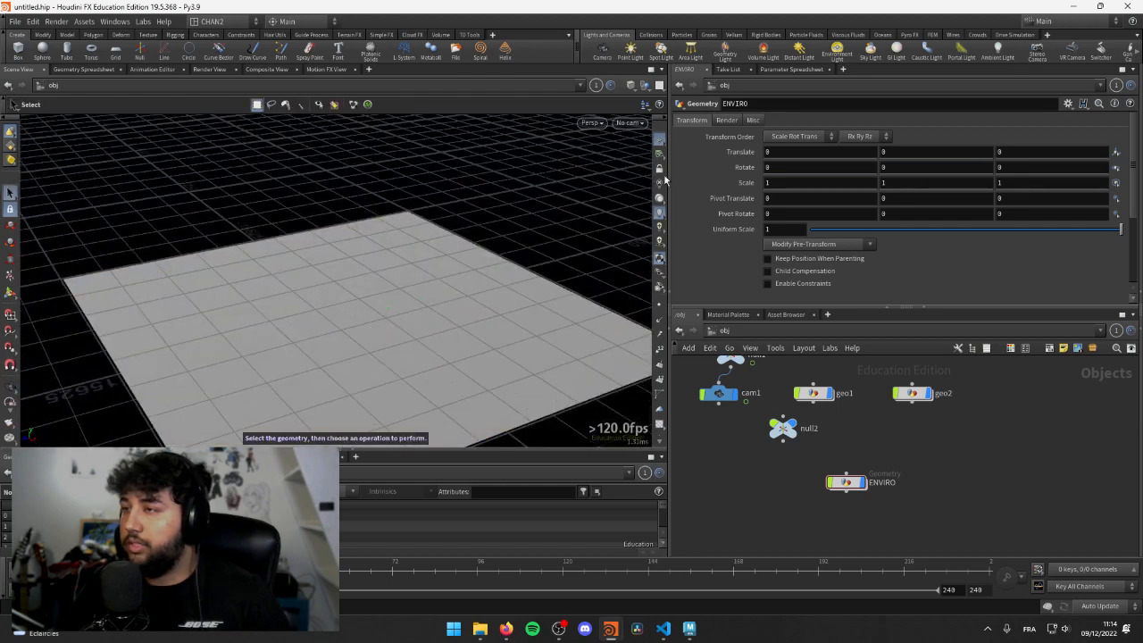
left_click(625, 123)
left_click(638, 180)
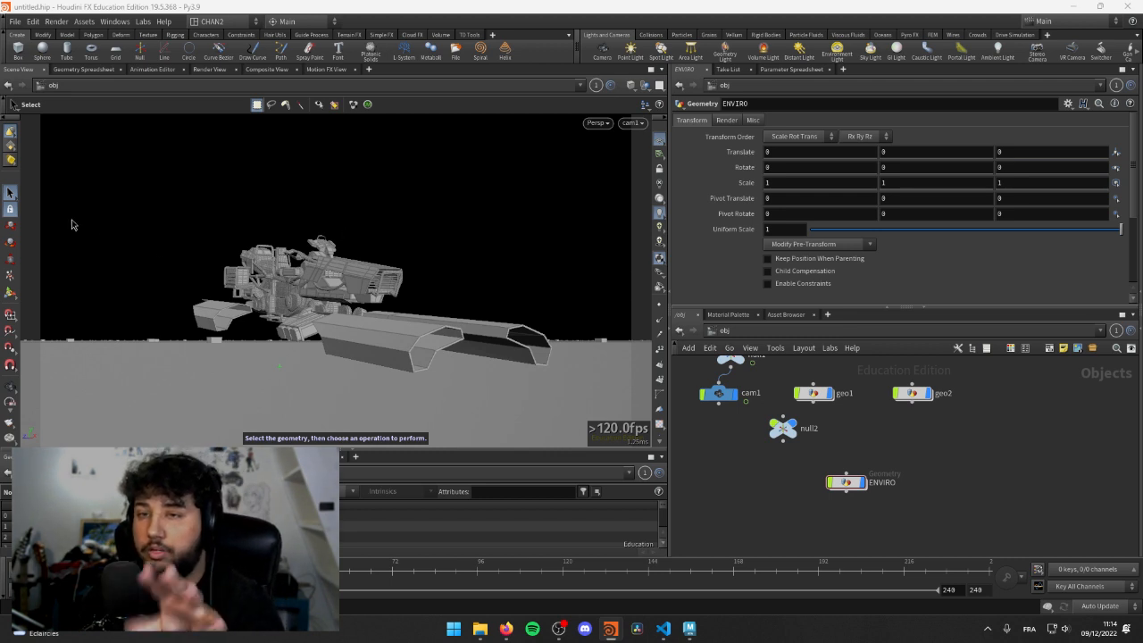
left_click(294, 268)
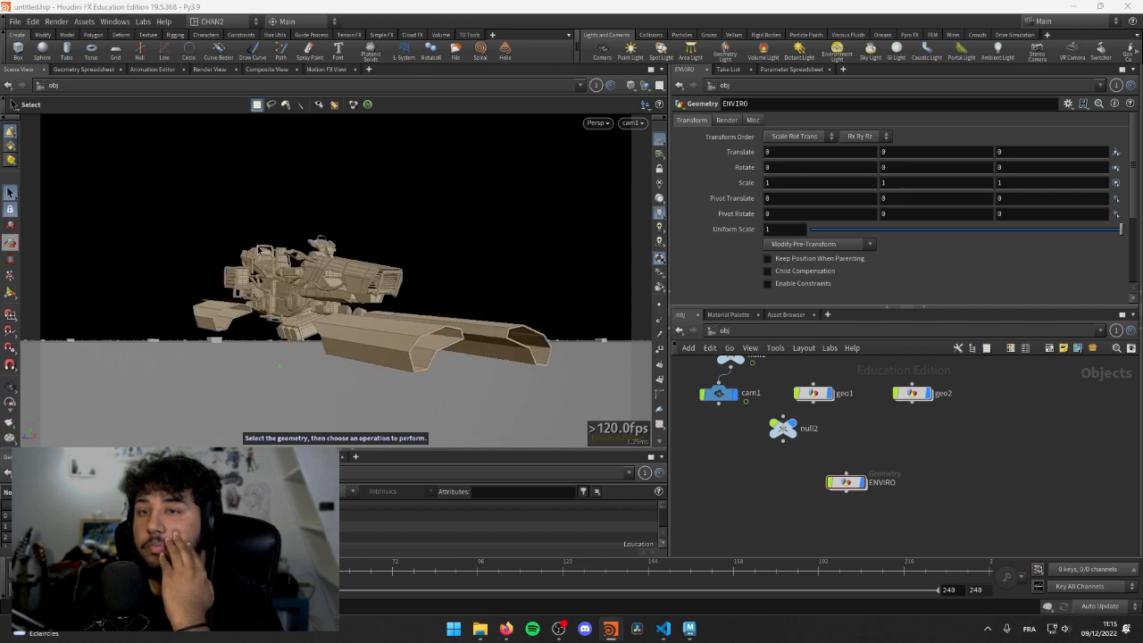
left_click(193, 352)
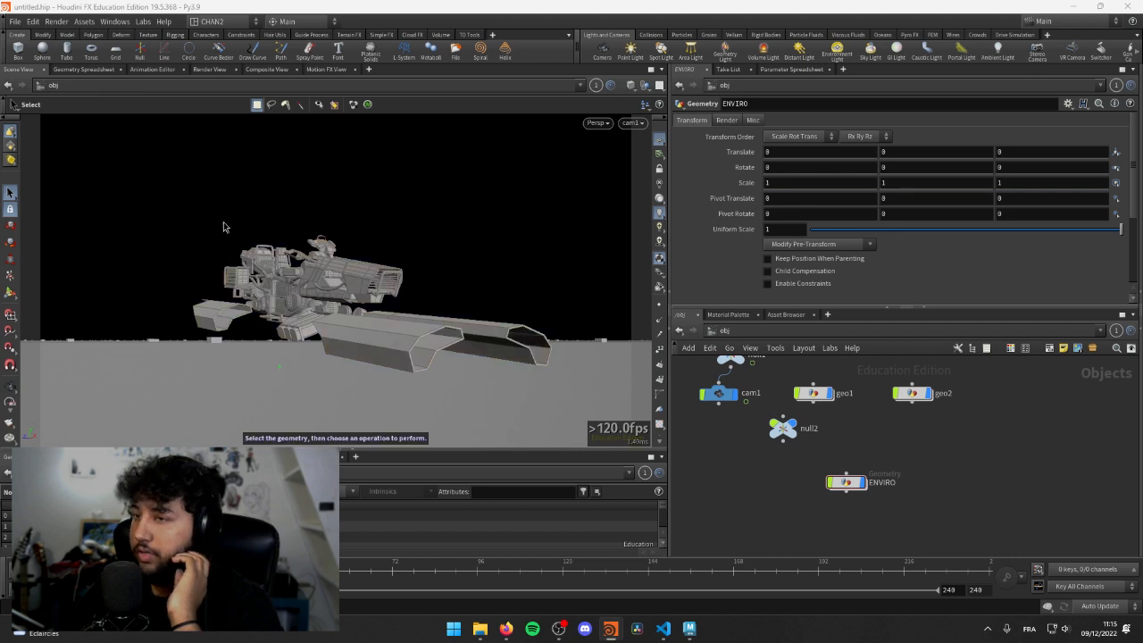
- Open geo1, branch a new Blast node off the file1 node and display its result
scroll(824, 420, "up", 4)
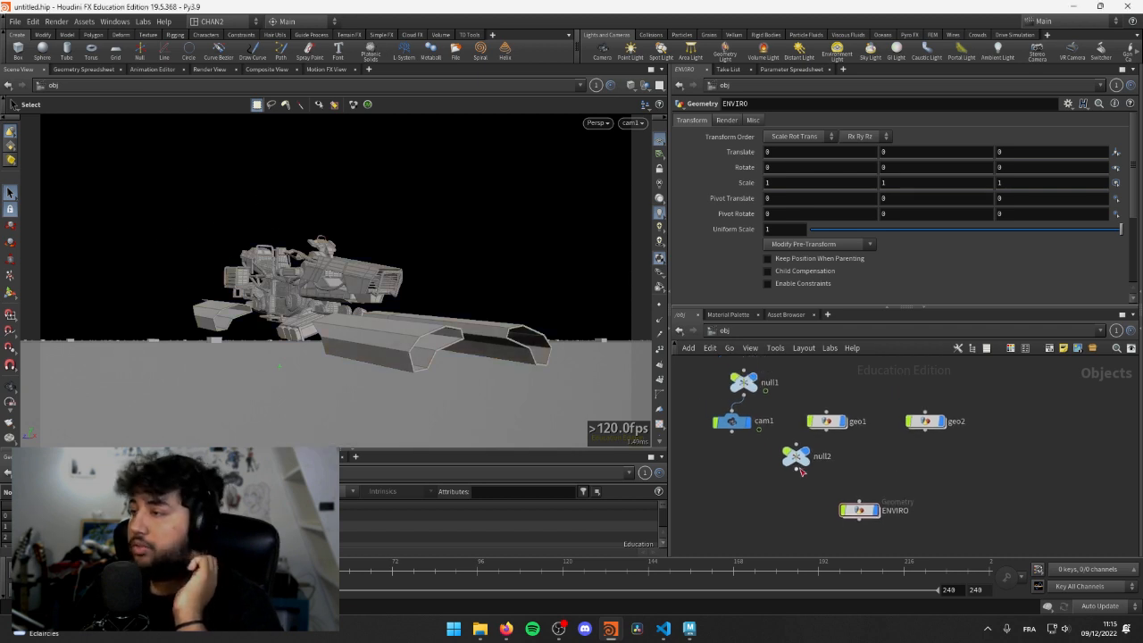
double_click(822, 419)
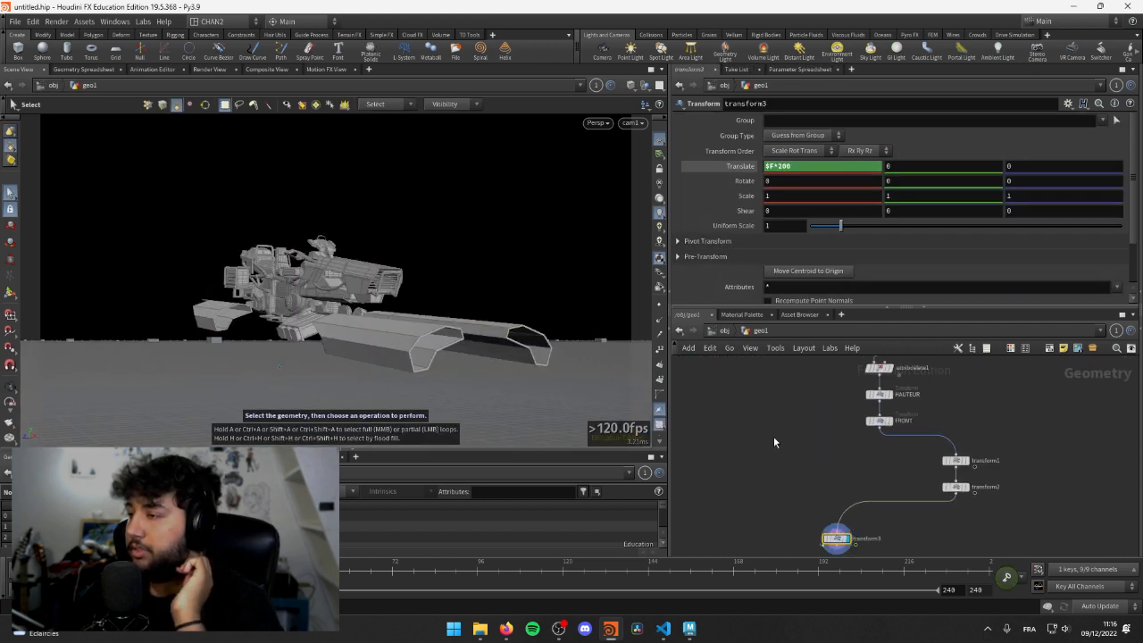
scroll(887, 433, "down", 3)
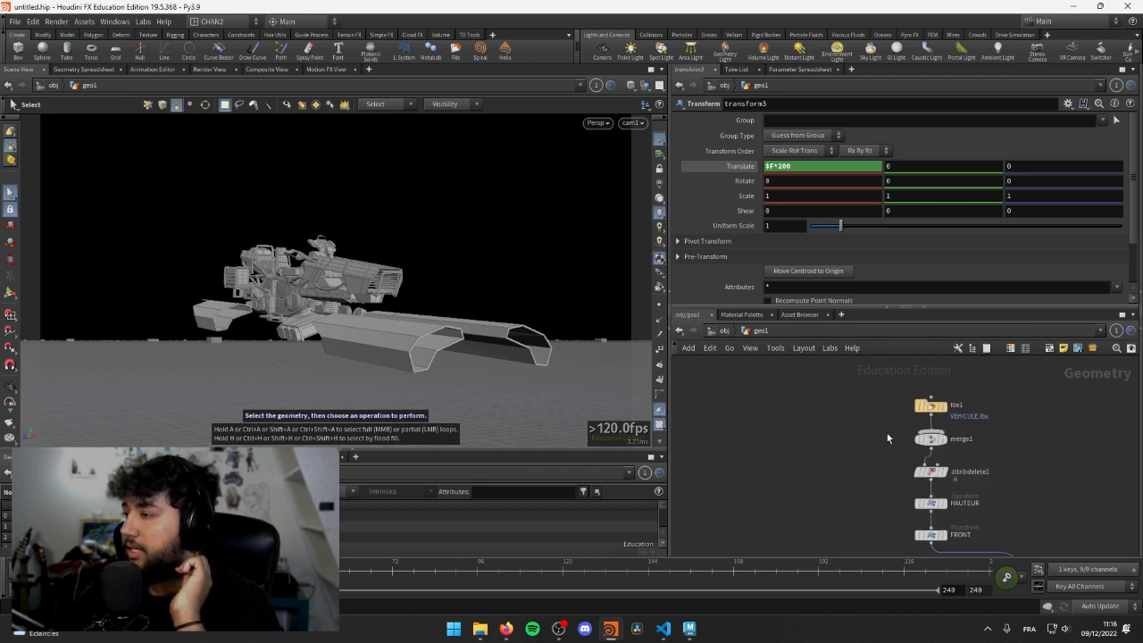
left_click_drag(924, 461, 893, 409)
left_click(893, 419)
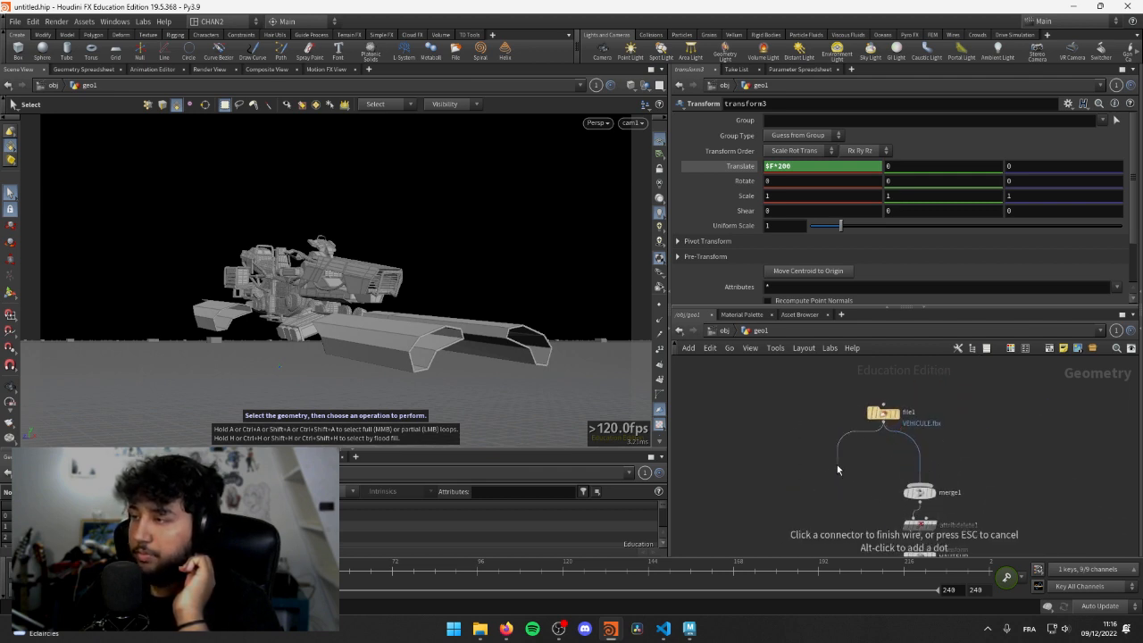
middle_click_drag(837, 464, 855, 441)
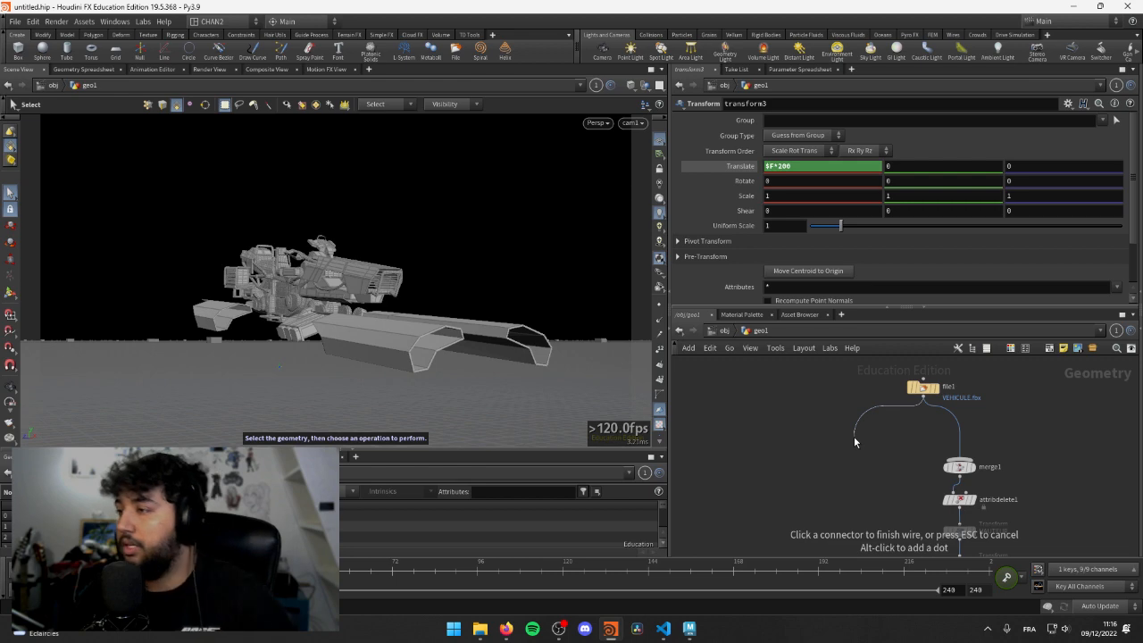
left_click(854, 441)
key("Escape")
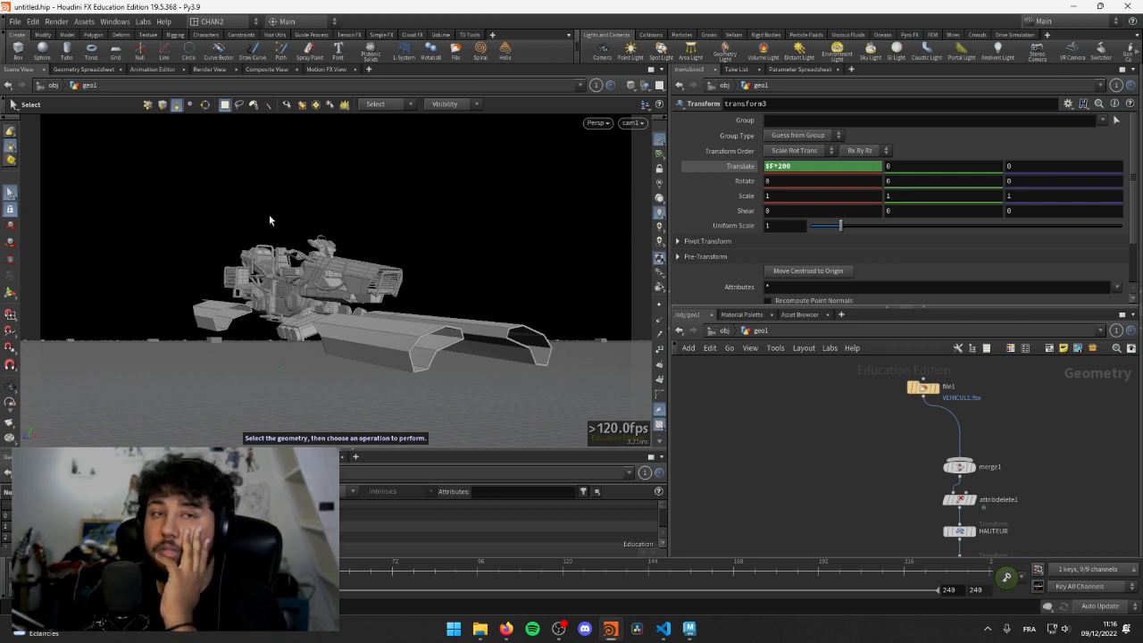
key("ctrl+z")
scroll(885, 437, "up", 4)
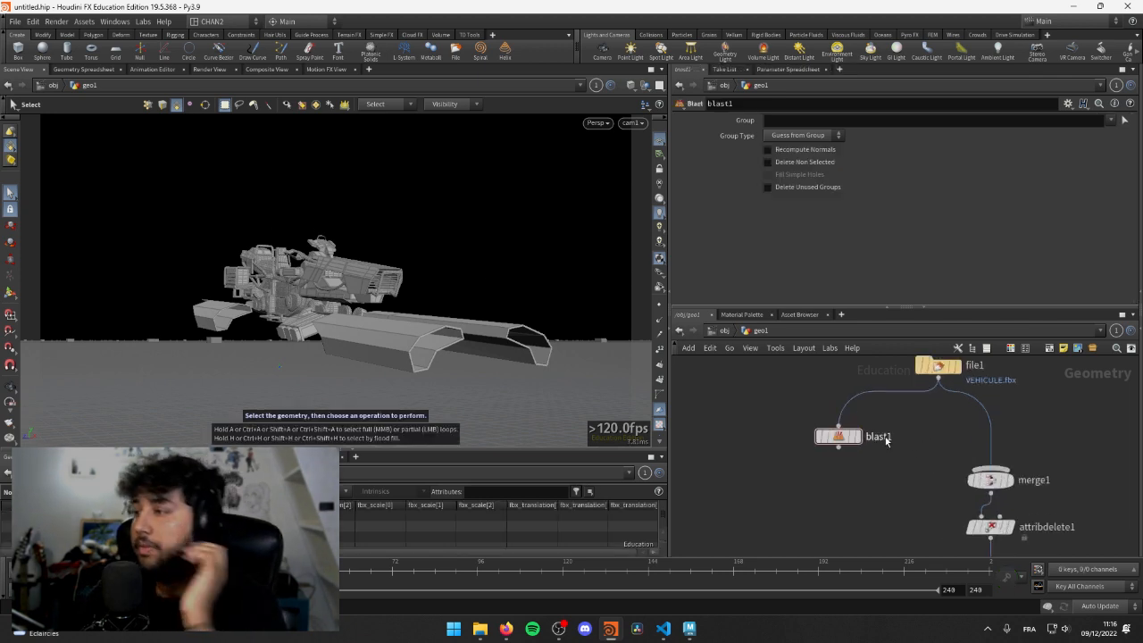
left_click(838, 436)
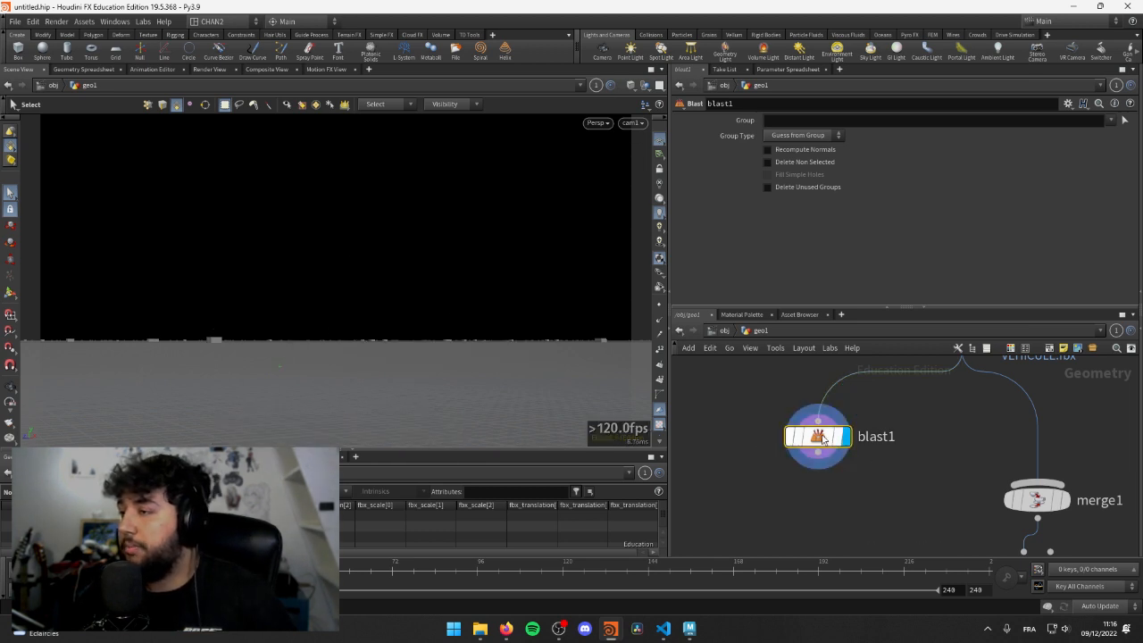
left_click(1109, 123)
scroll(987, 496, "down", 5)
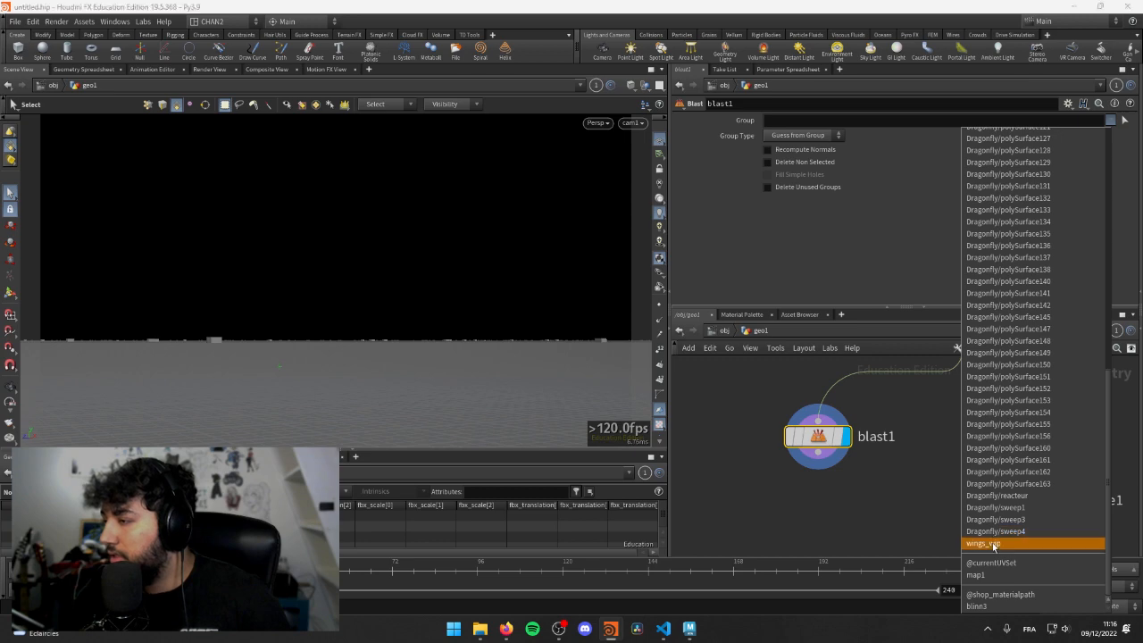
left_click(984, 543)
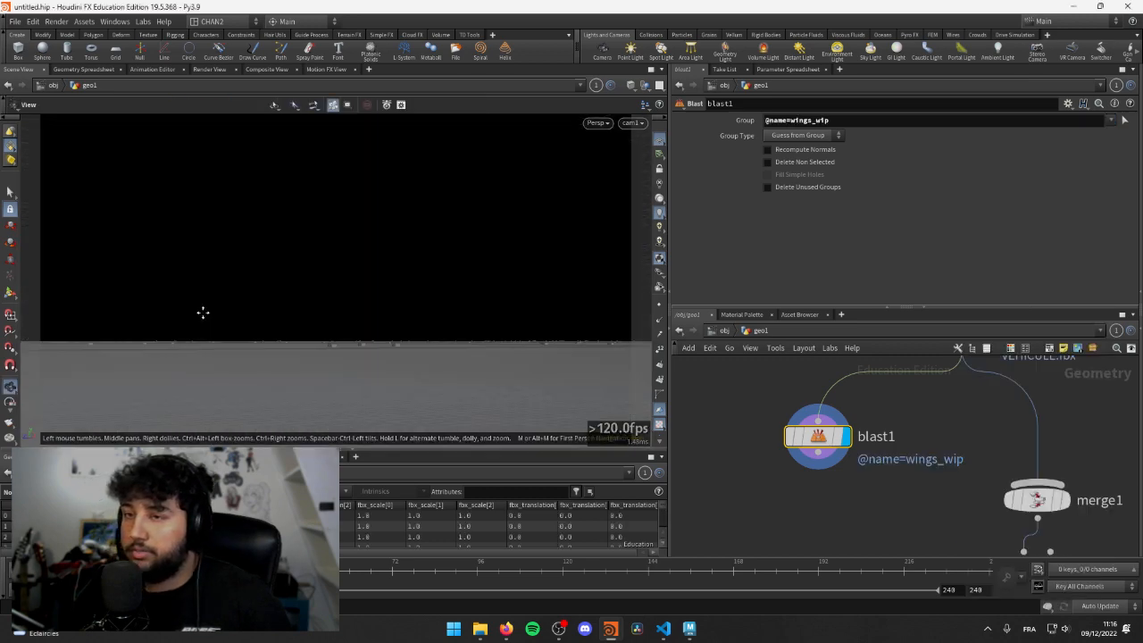
key("h")
left_click_drag(492, 328, 467, 314, "alt")
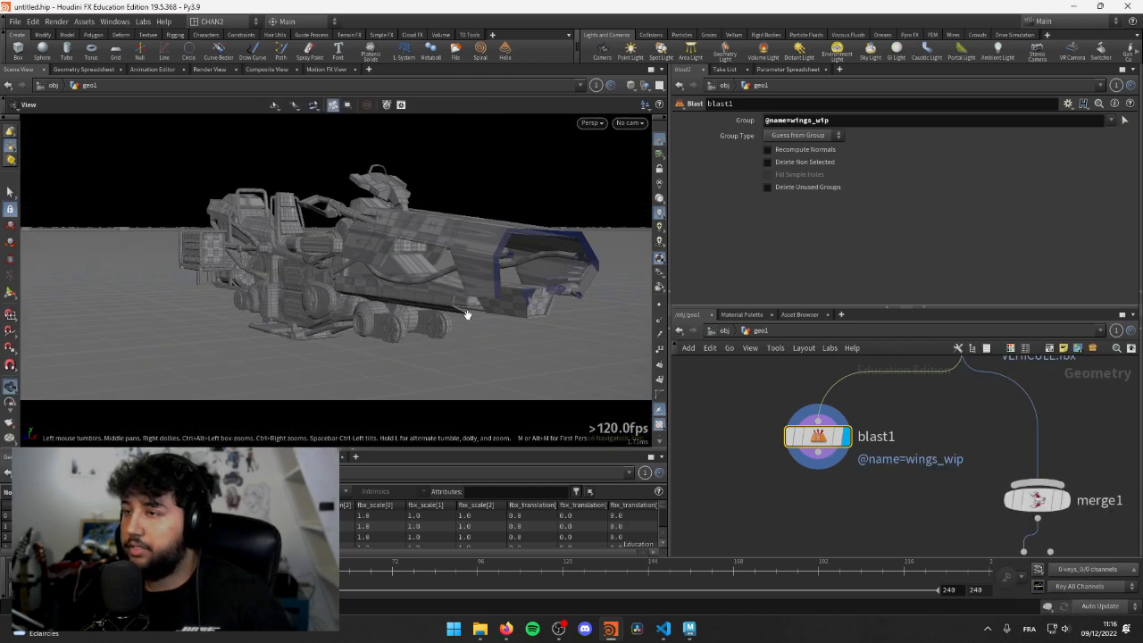
right_click_drag(510, 219, 331, 247, "alt")
left_click_drag(332, 247, 500, 219, "alt")
key("s")
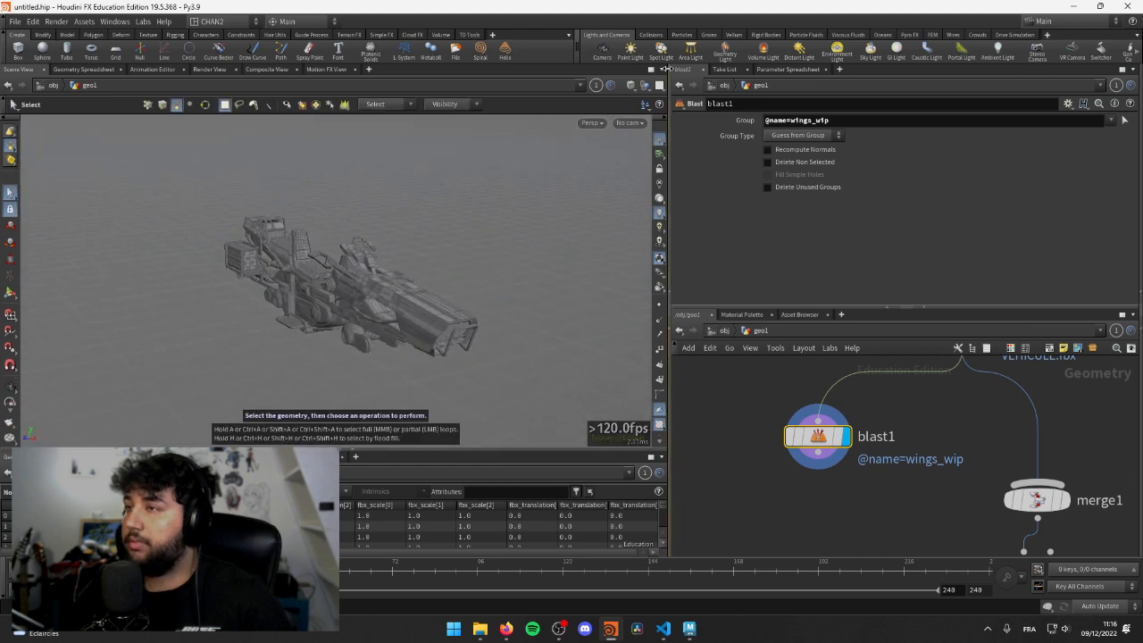
- Hide all other objects in the viewport so only the blasted vehicle is shown
left_click(634, 85)
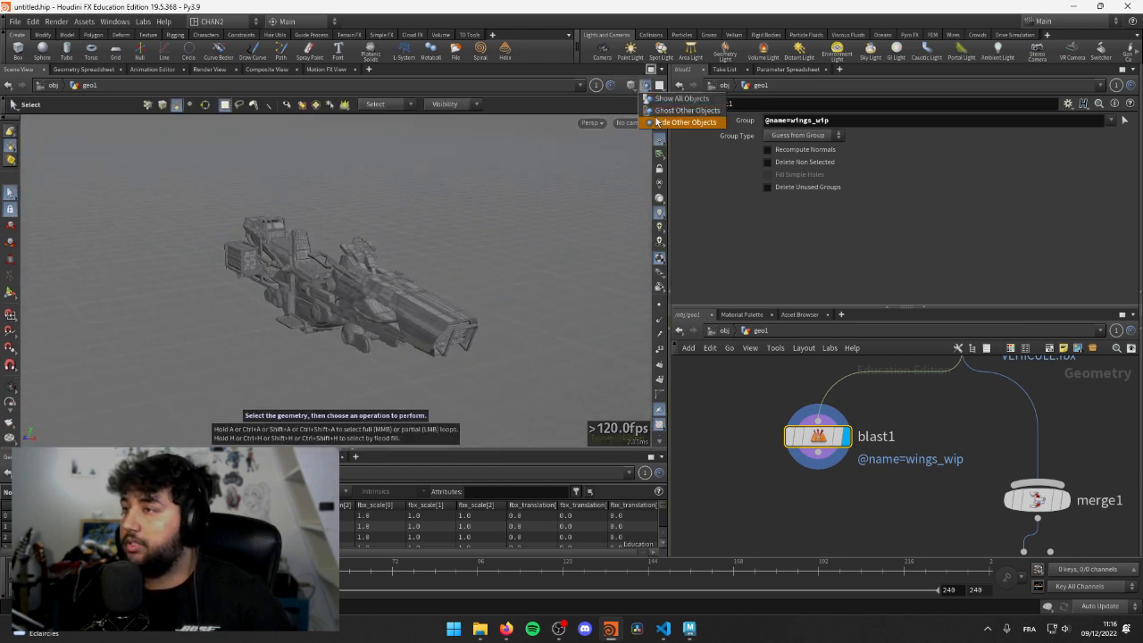
left_click(689, 116)
key("Escape")
left_click_drag(383, 238, 393, 259)
key("s")
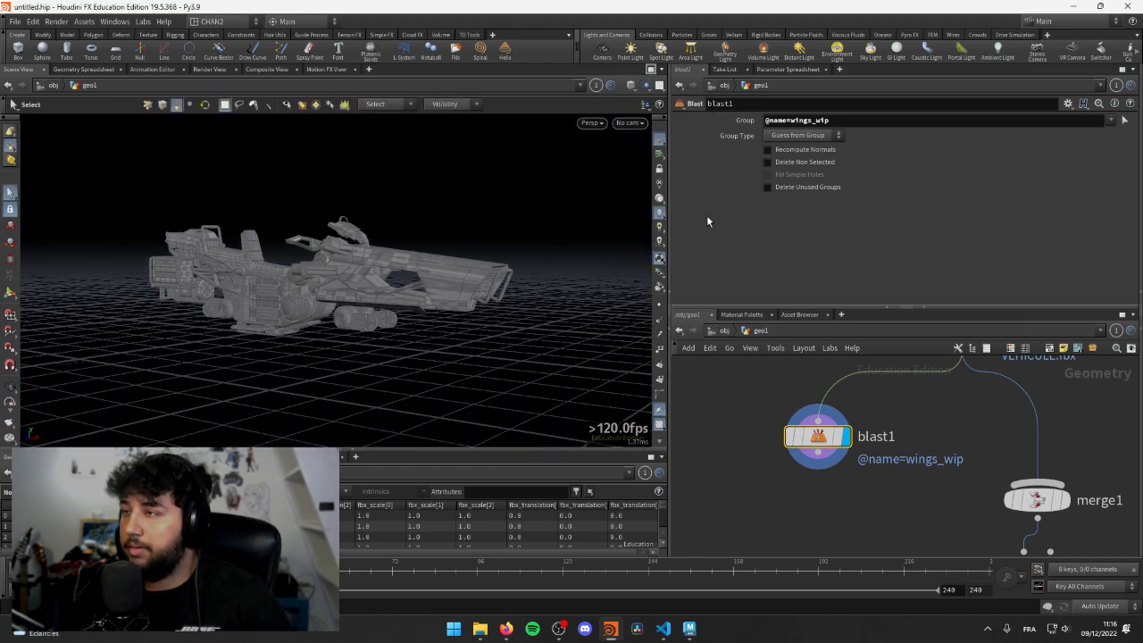
- Enable Delete Non Selected on blast1 so only the wings_wip parts are kept
left_click(767, 162)
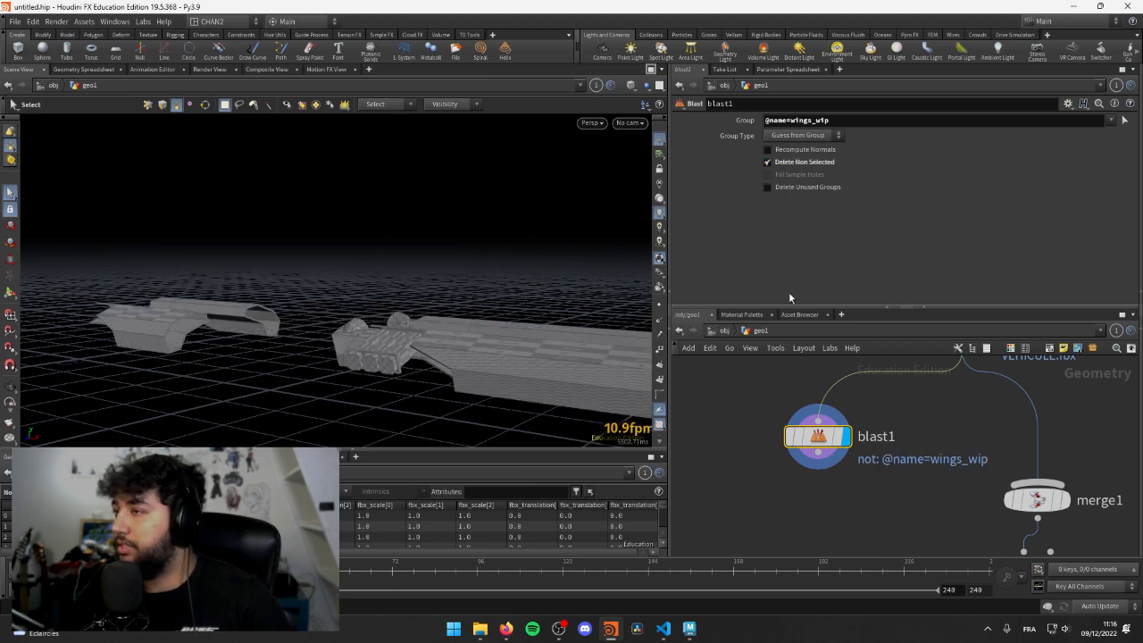
key("Escape")
left_click_drag(420, 268, 429, 295)
key("s")
middle_click_drag(816, 475, 828, 447)
left_click_drag(829, 439, 778, 477)
- Duplicate attribdelete1, connect the copy below blast1 and display it
scroll(830, 446, "down", 3)
scroll(869, 453, "up", 3)
key("Escape")
left_click_drag(888, 454, 965, 473)
left_click(769, 412)
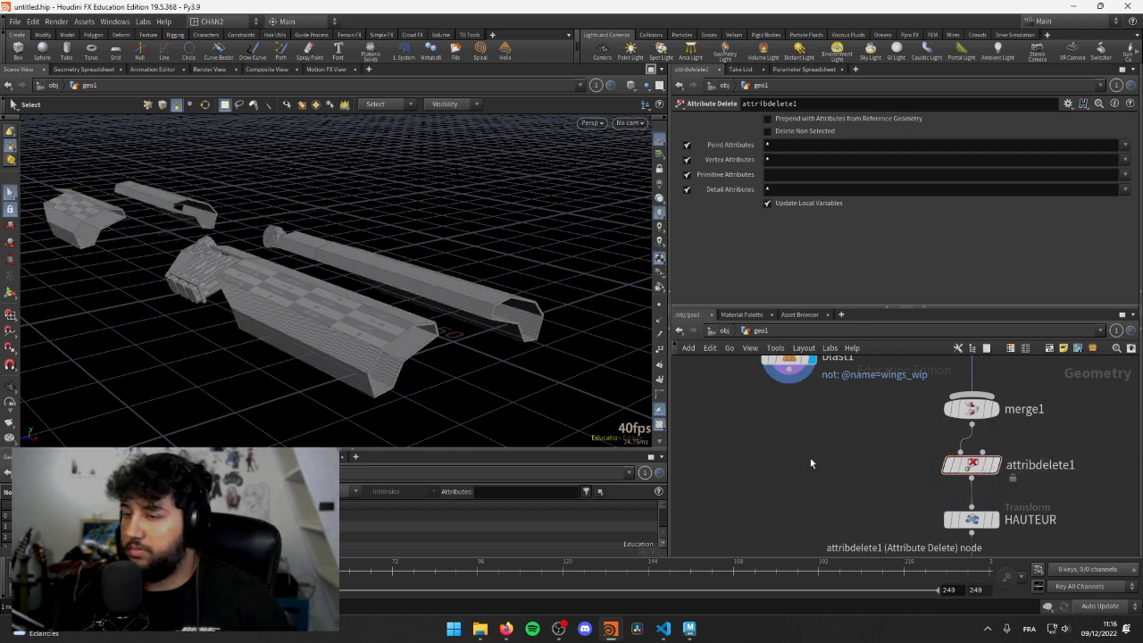
key("ctrl+v")
left_click_drag(815, 493, 849, 429)
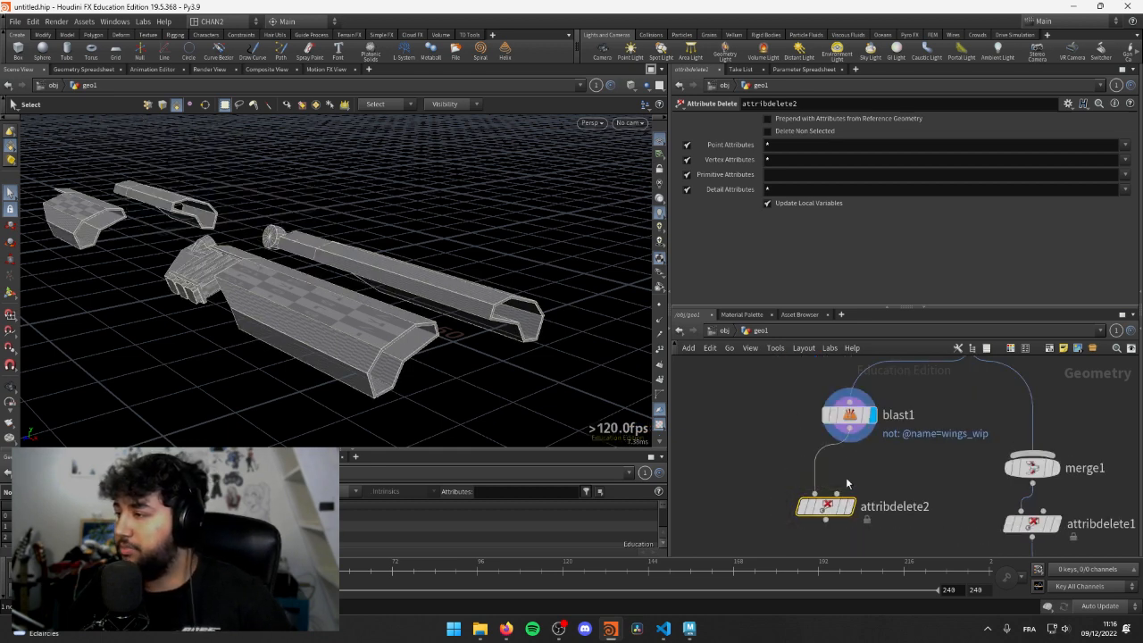
left_click(849, 506)
left_click_drag(805, 505, 828, 466)
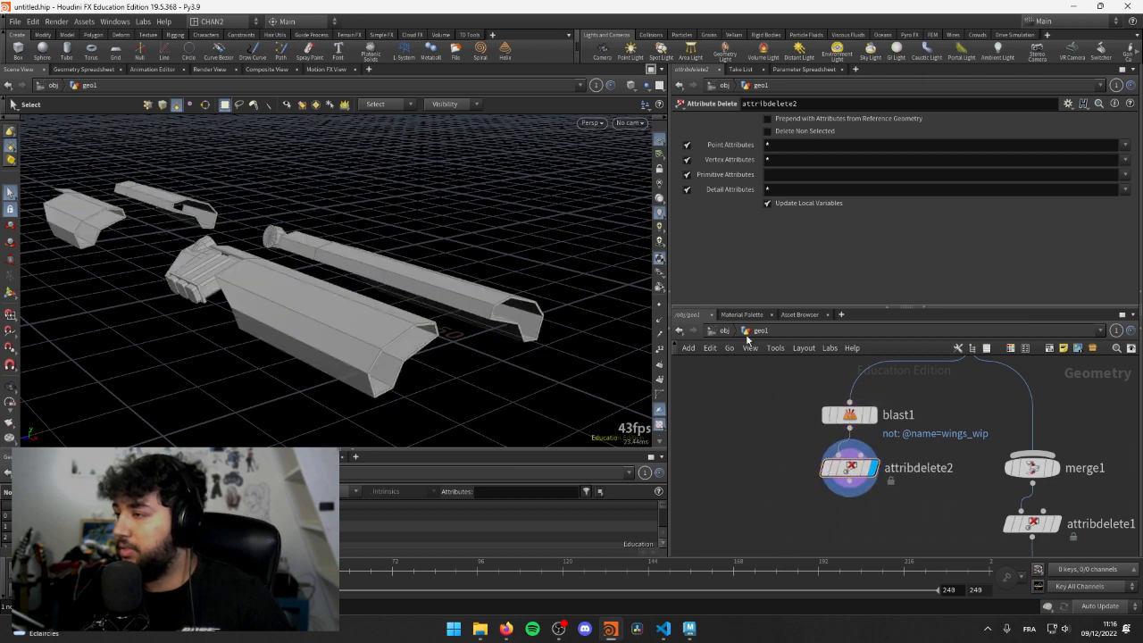
- Delete the geo2 object at the object level and go back inside geo1
left_click(723, 331)
left_click(996, 422)
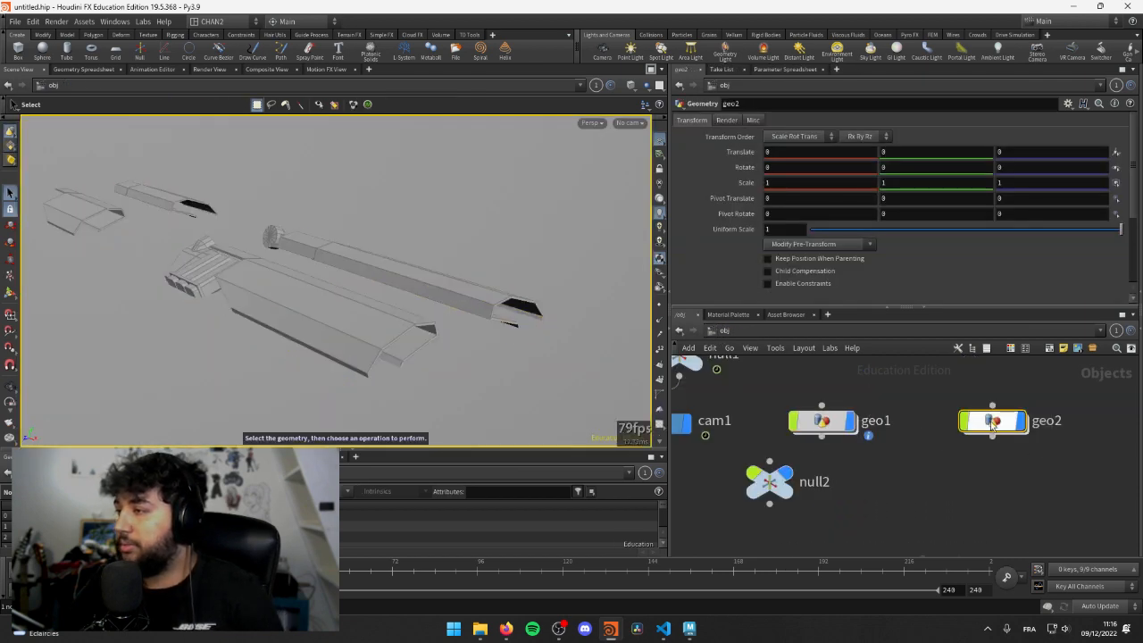
key("Delete")
double_click(832, 422)
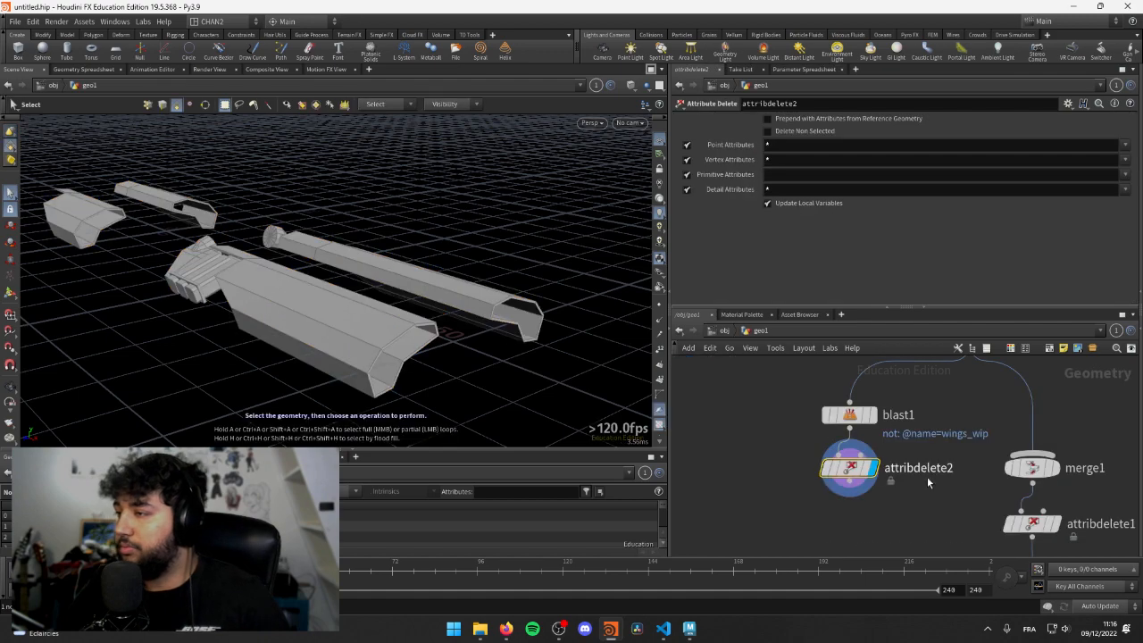
- Add a Labs Lot Subdivision node and connect attribdelete2 to its input
scroll(927, 477, "down", 3)
left_click_drag(907, 468, 845, 466)
left_click(825, 506)
middle_click_drag(825, 505, 850, 487)
left_click_drag(248, 218, 266, 251, "alt")
key("s")
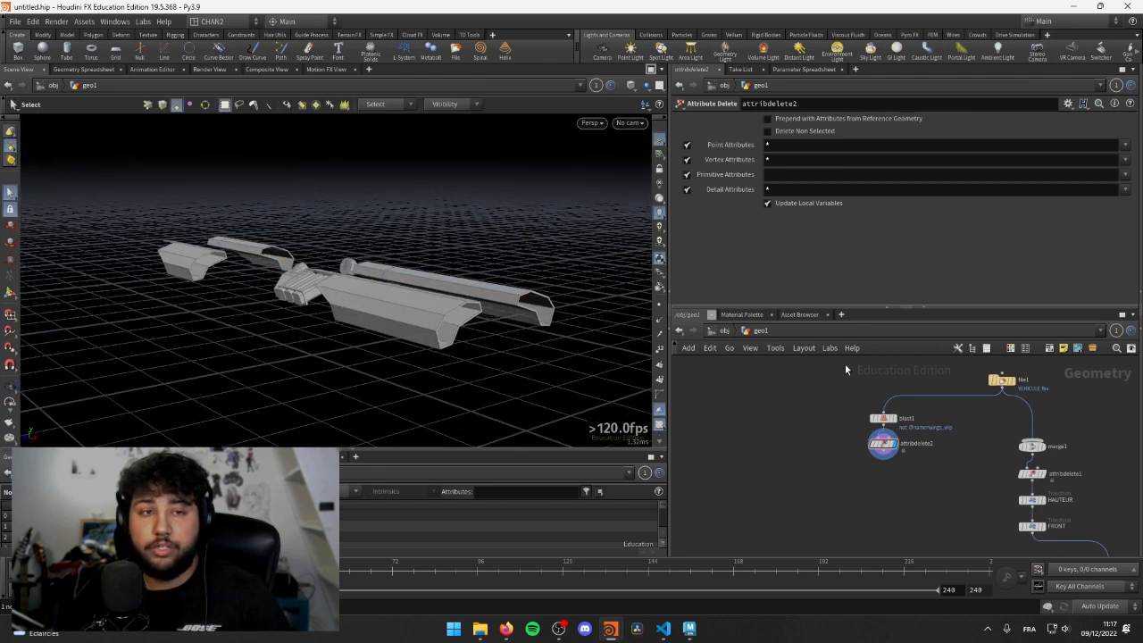
scroll(855, 461, "up", 4)
key("Tab")
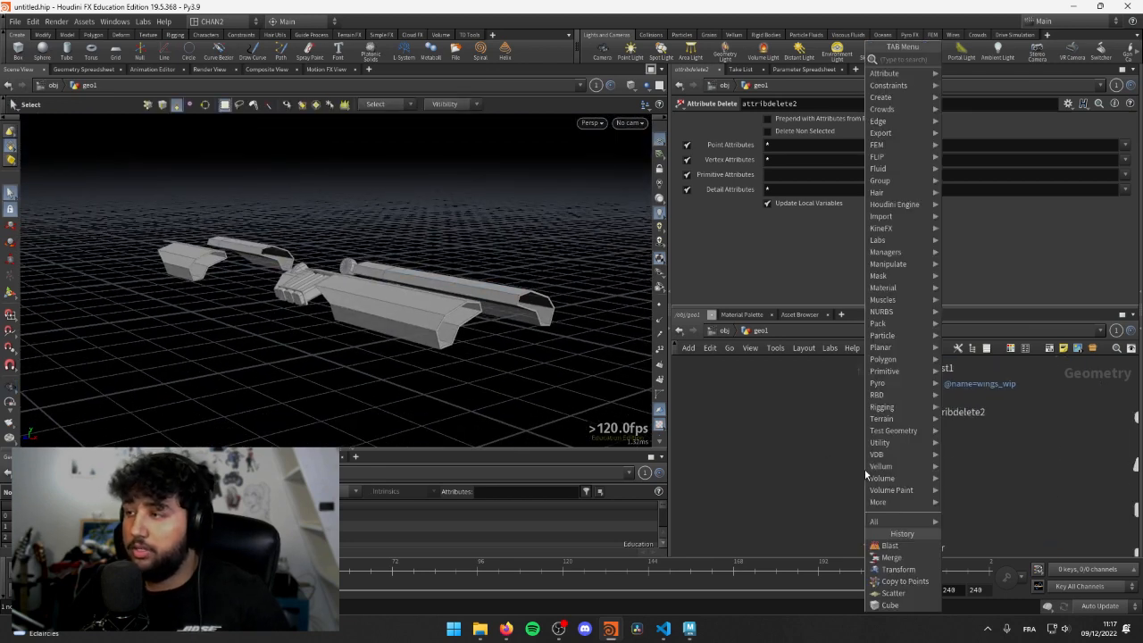
type("lot")
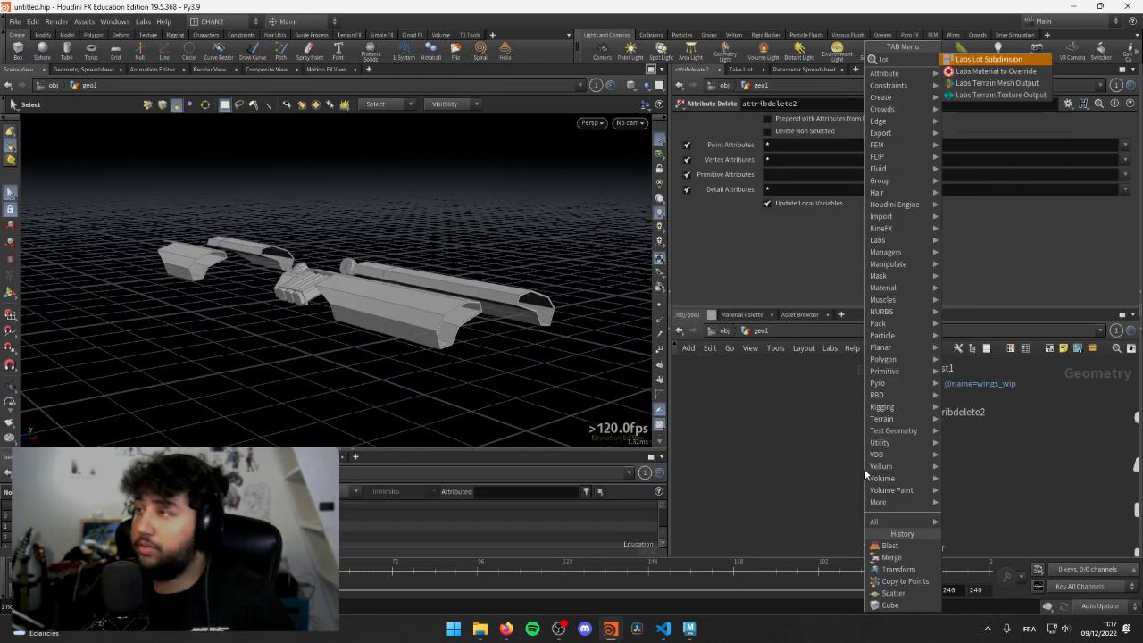
key("Return")
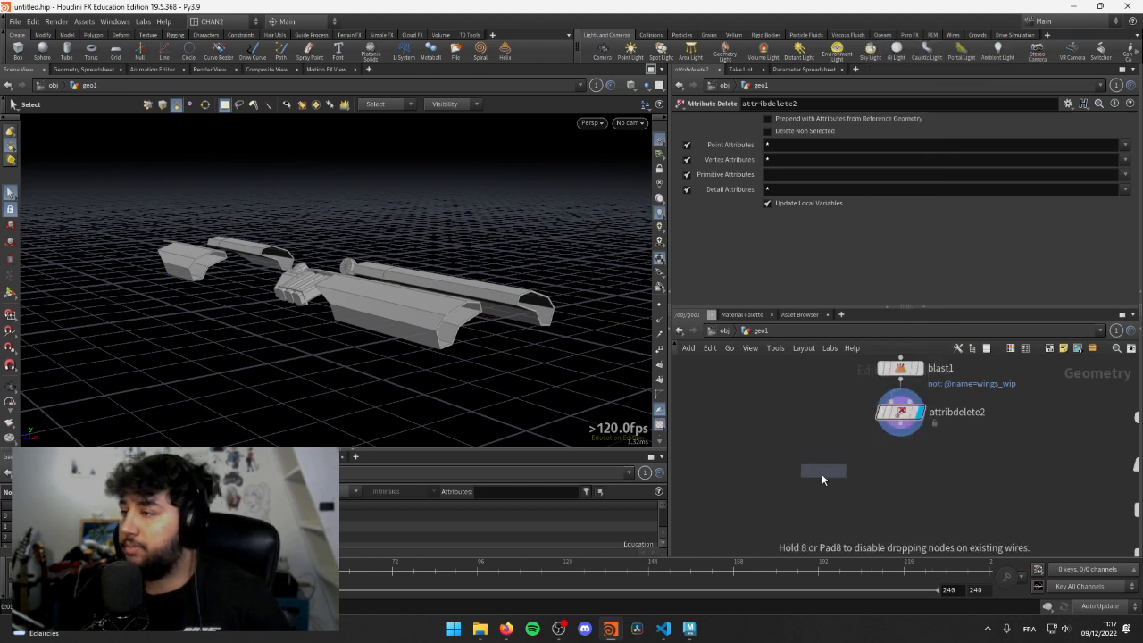
left_click(837, 484)
scroll(838, 483, "up", 2)
left_click(808, 464)
left_click(938, 391)
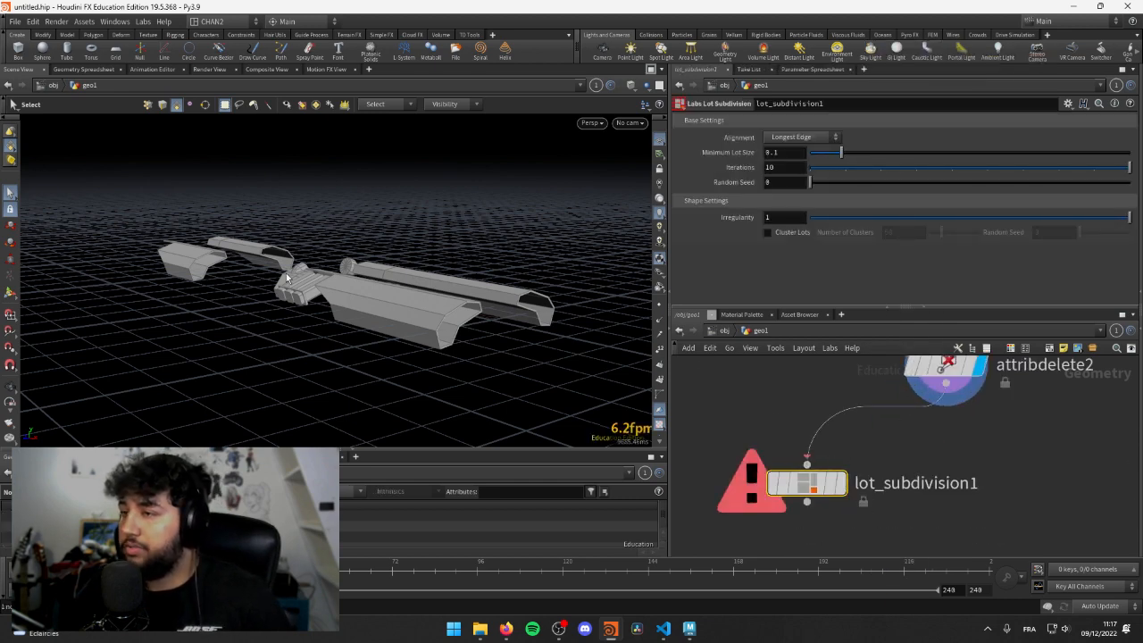
- Examine the lot subdivision pattern on the wing panels from several angles
left_click_drag(321, 266, 387, 316, "alt")
right_click_drag(387, 317, 641, 263, "alt")
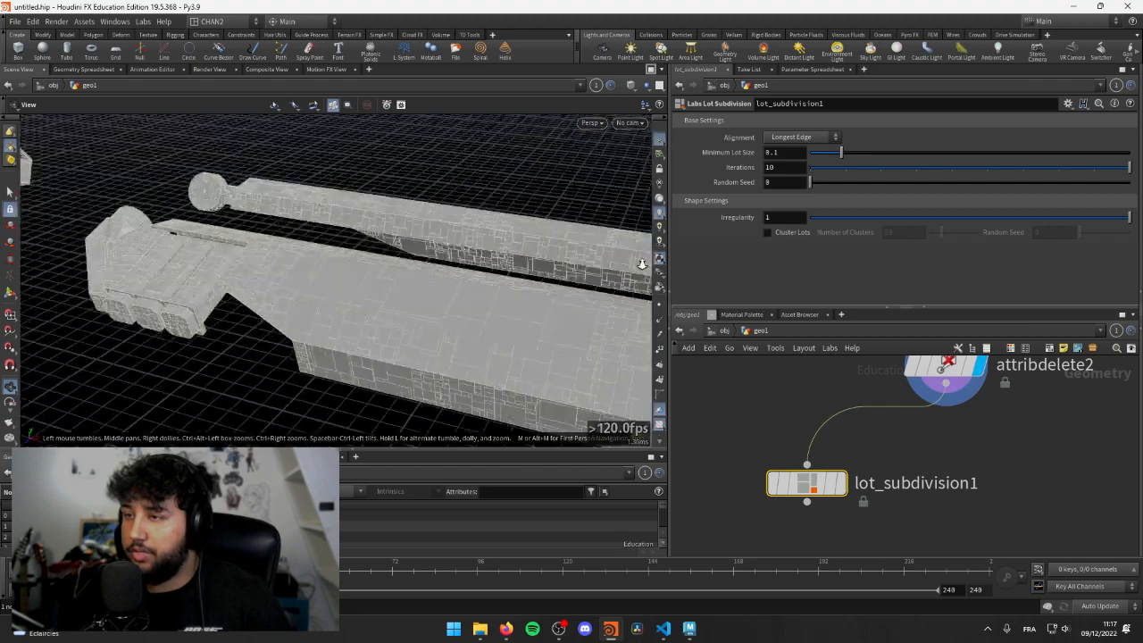
left_click_drag(641, 263, 325, 285, "alt")
right_click_drag(325, 285, 416, 311)
middle_click_drag(416, 311, 109, 279)
right_click_drag(109, 279, 616, 305)
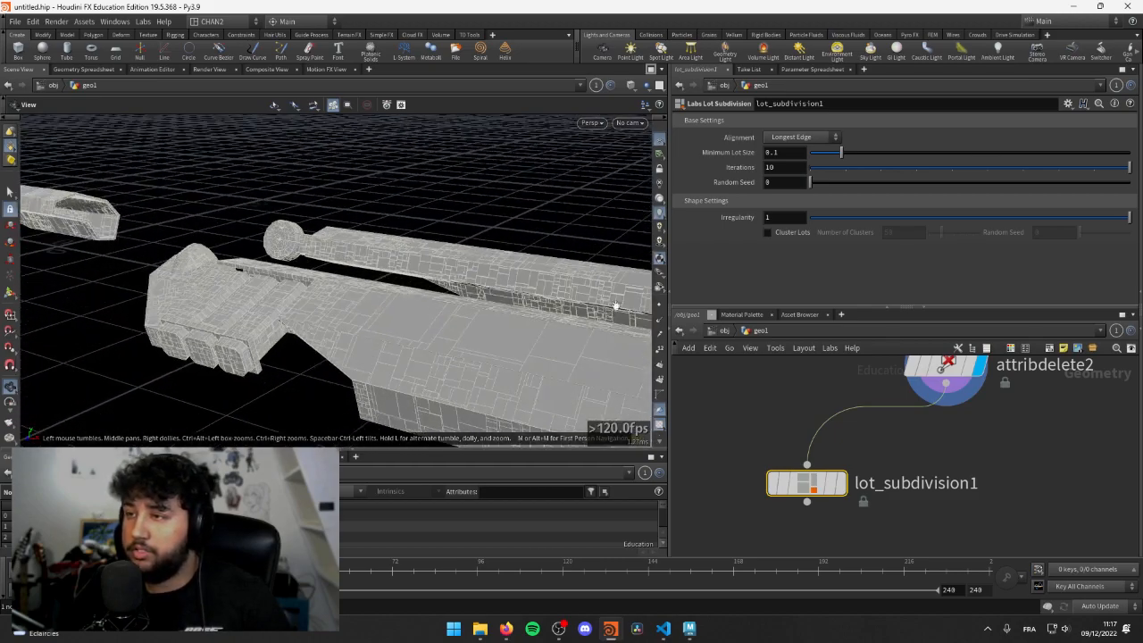
- Display the file1 node to show the full vehicle together with the subdivided wings
scroll(911, 418, "down", 3)
middle_click_drag(911, 418, 834, 476)
middle_click_drag(865, 486, 856, 492)
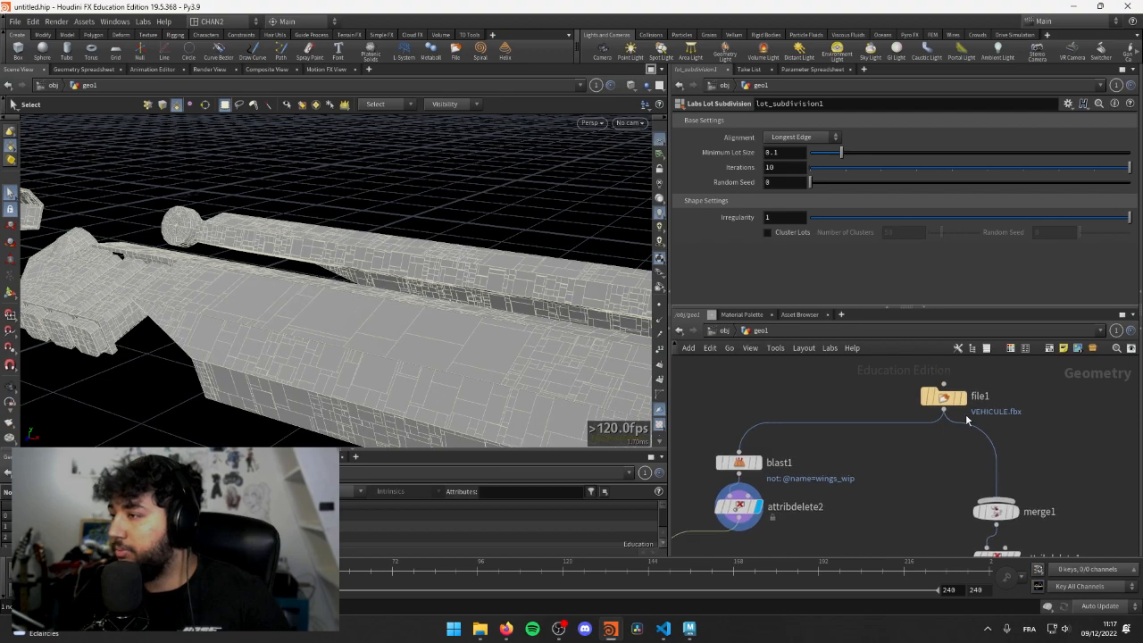
left_click(961, 396)
middle_click_drag(143, 186, 275, 253, "alt")
left_click_drag(275, 253, 337, 257)
right_click_drag(364, 296, 316, 257)
left_click_drag(316, 257, 259, 226)
key("s")
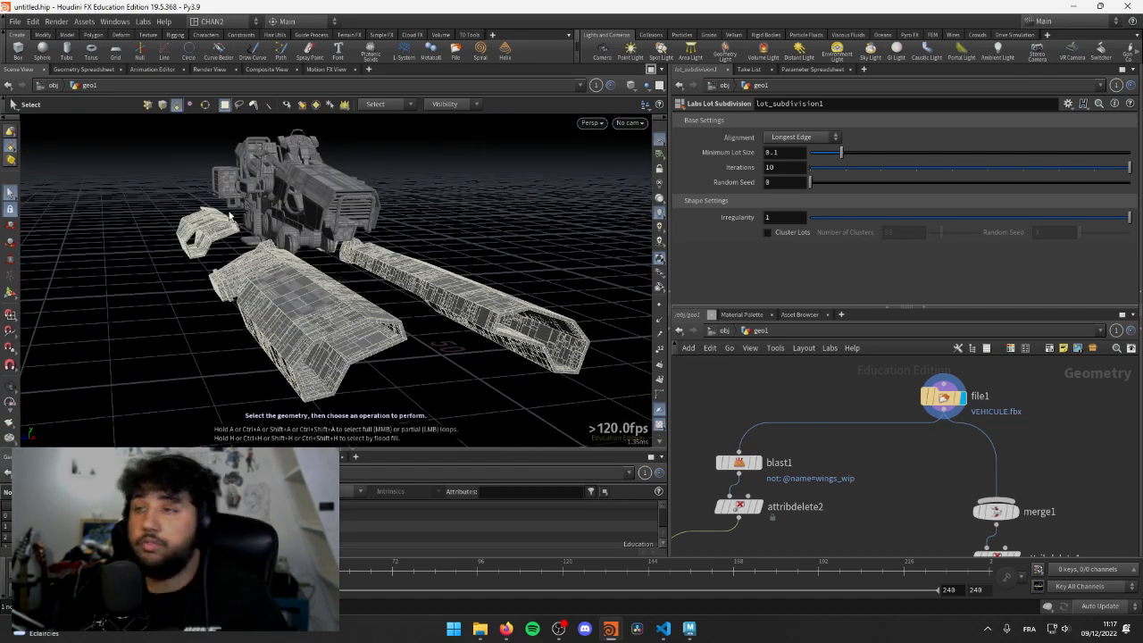
- Compare the subdivided wing panels with the rest of the vehicle's body up close and from a distance
key("Escape")
left_click_drag(261, 194, 178, 307)
key("s")
key("Escape")
right_click_drag(179, 307, 277, 294)
middle_click_drag(277, 294, 228, 218)
left_click_drag(396, 209, 408, 258, "alt")
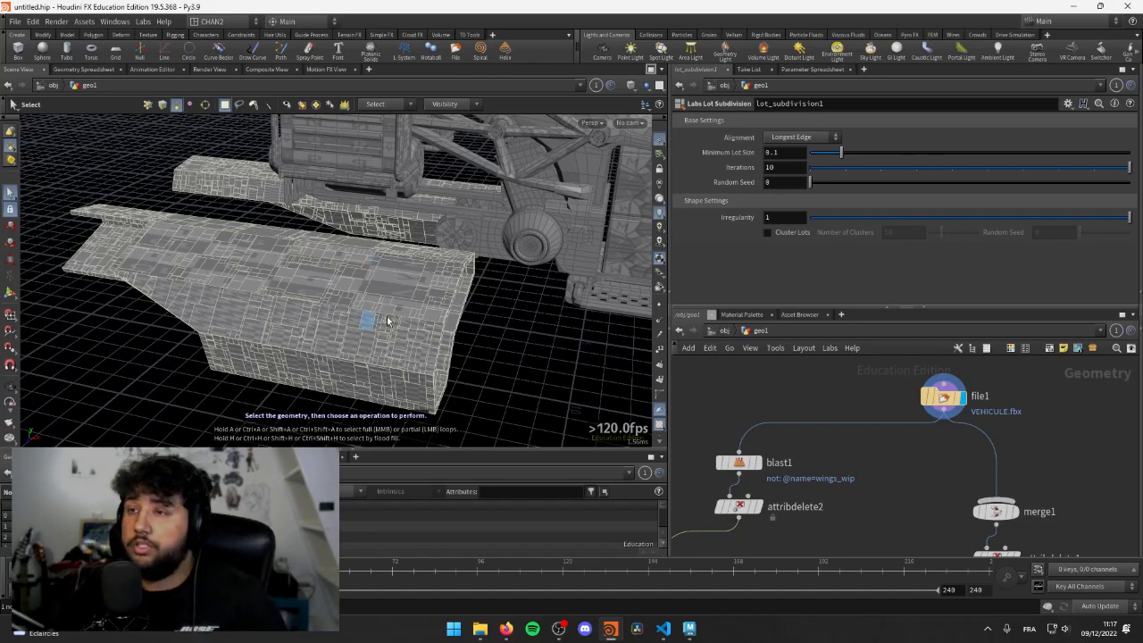
left_click_drag(387, 322, 353, 313, "alt")
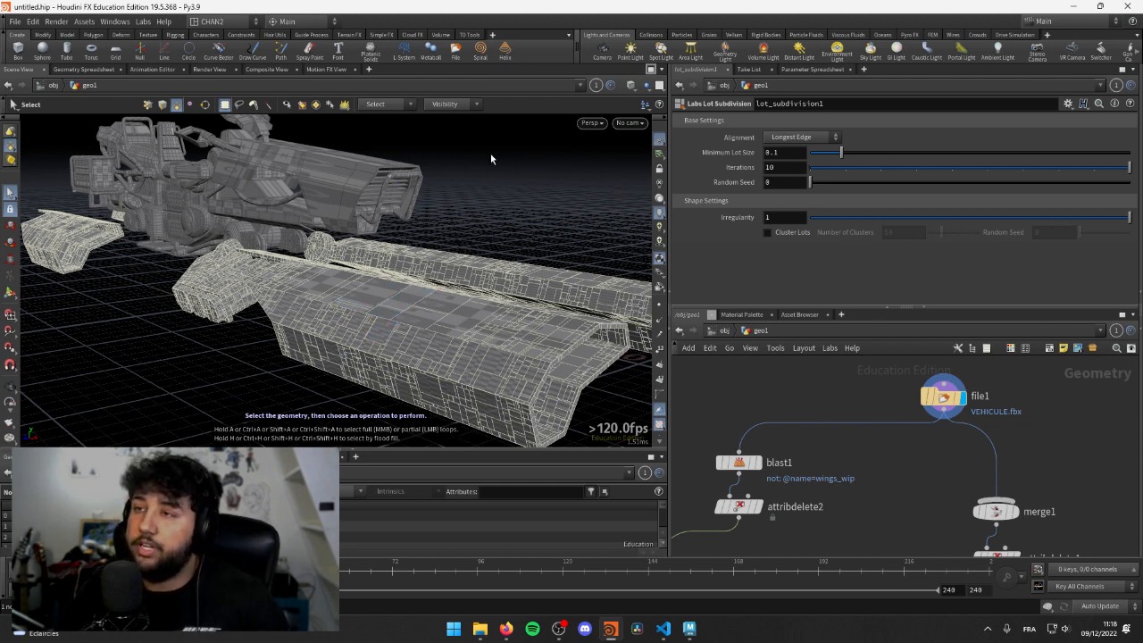
mouse_move(252, 288)
left_mouse_down("alt")
mouse_move(350, 294)
mouse_move(268, 295)
left_mouse_up("alt")
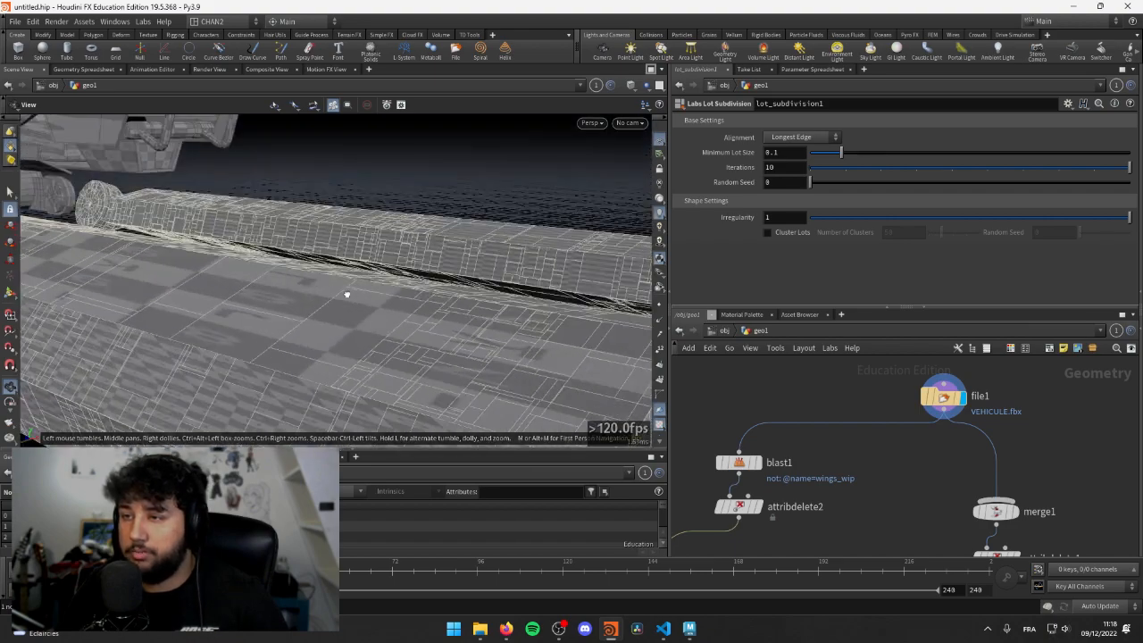
left_click_drag(191, 319, 363, 331, "alt")
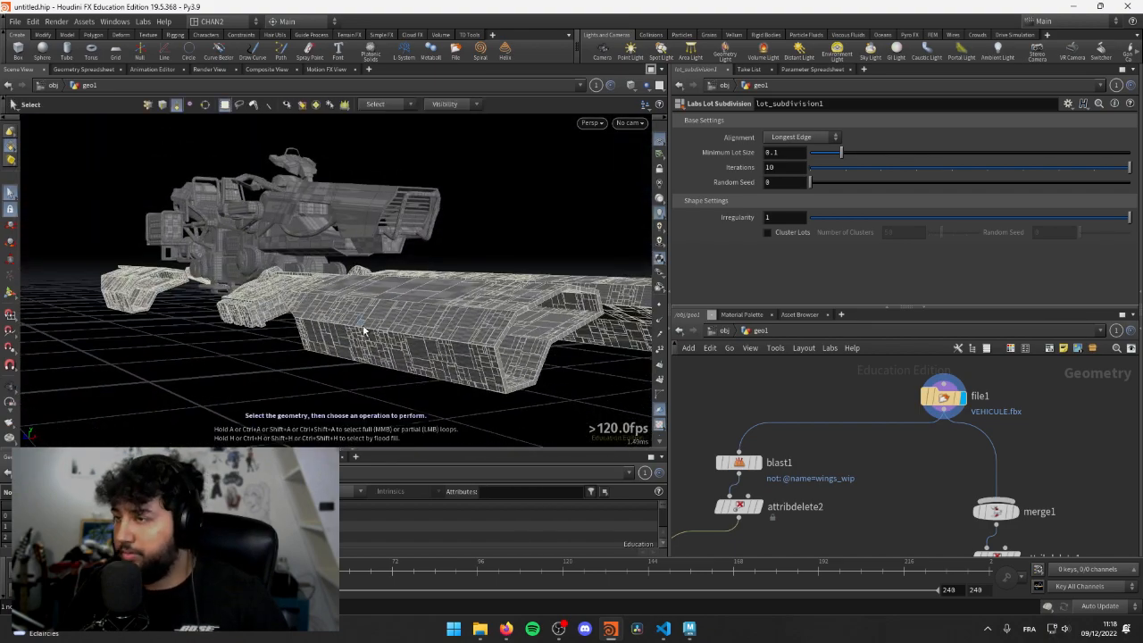
middle_click_drag(810, 538, 882, 420)
mouse_move(420, 263)
left_mouse_down("alt")
mouse_move(327, 256)
mouse_move(422, 270)
left_mouse_up("alt")
right_click_drag(423, 270, 403, 255, "alt")
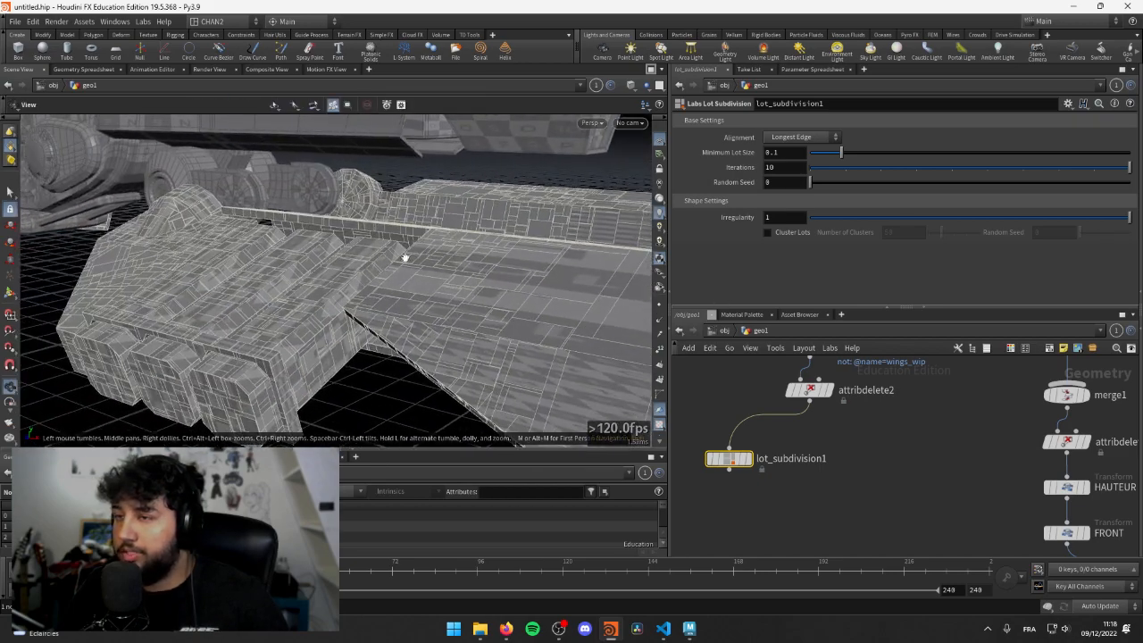
left_click_drag(406, 258, 384, 278, "alt")
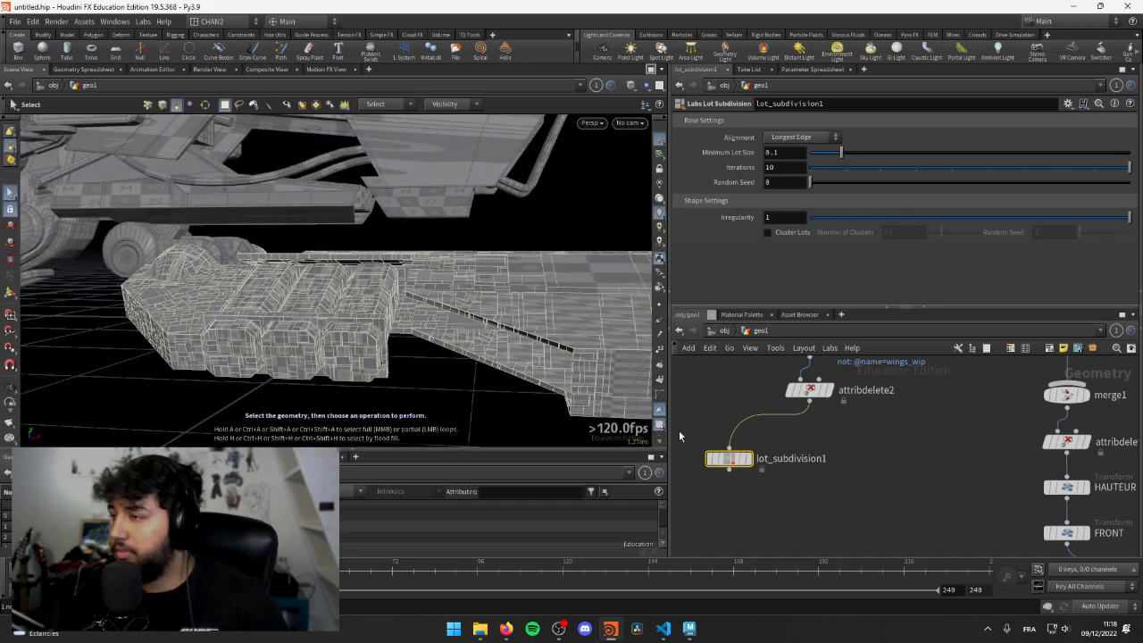
- Set the lot subdivision's Minimum Lot Size to 0.113 and examine the panels on the front wings
left_click_drag(628, 303, 312, 258, "alt")
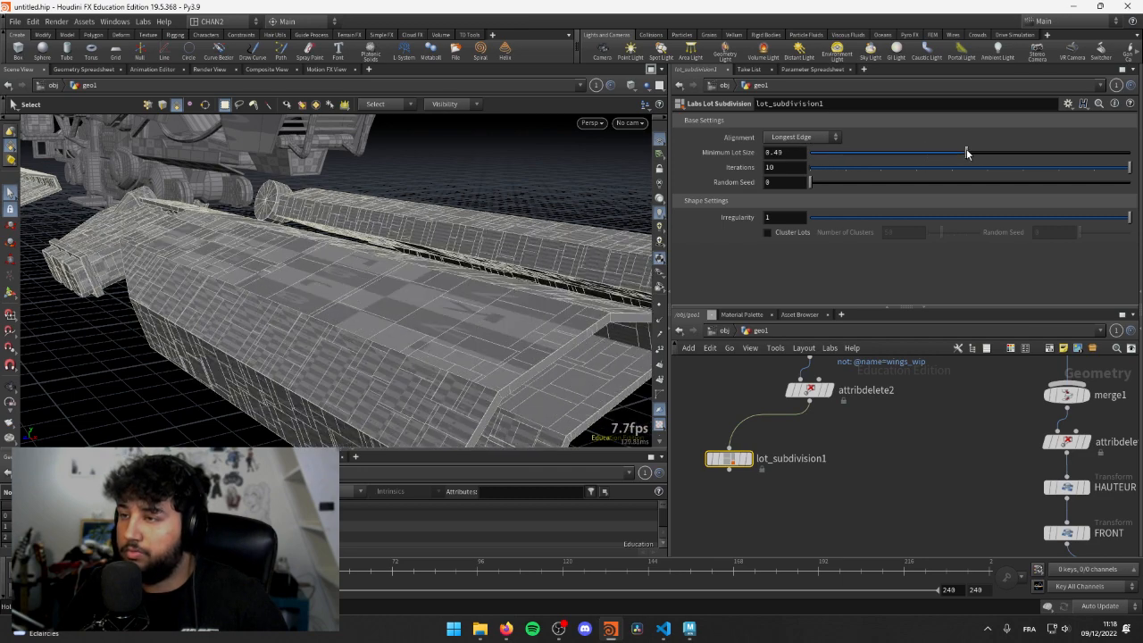
left_click_drag(462, 277, 277, 259, "alt")
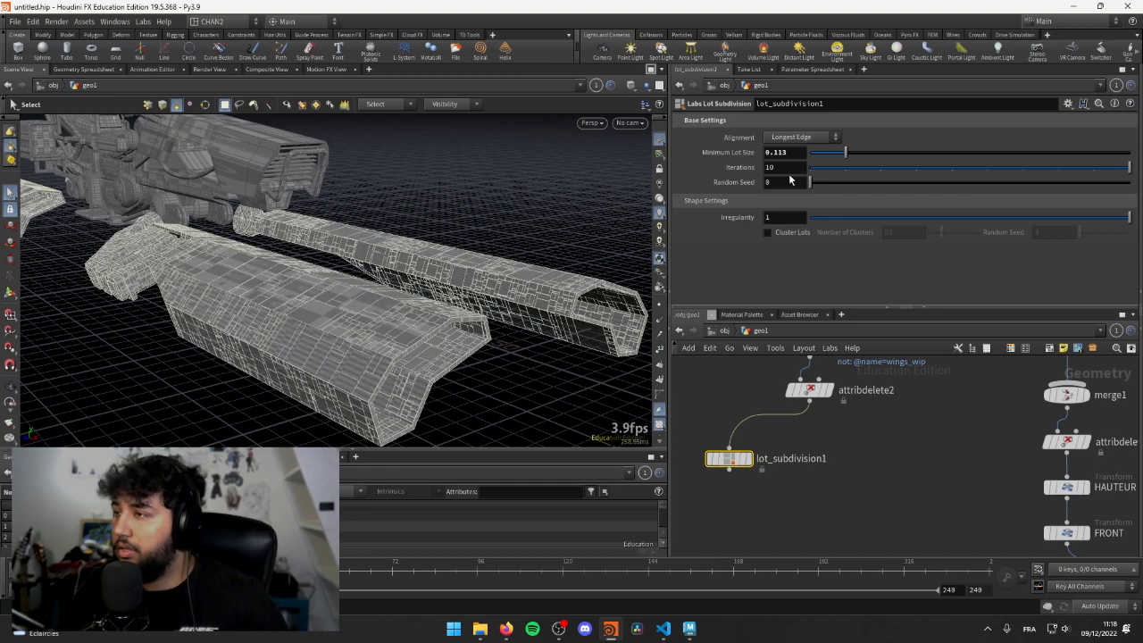
scroll(273, 327, "up", 5, "alt")
left_click_drag(273, 327, 337, 286, "alt")
left_click(337, 286)
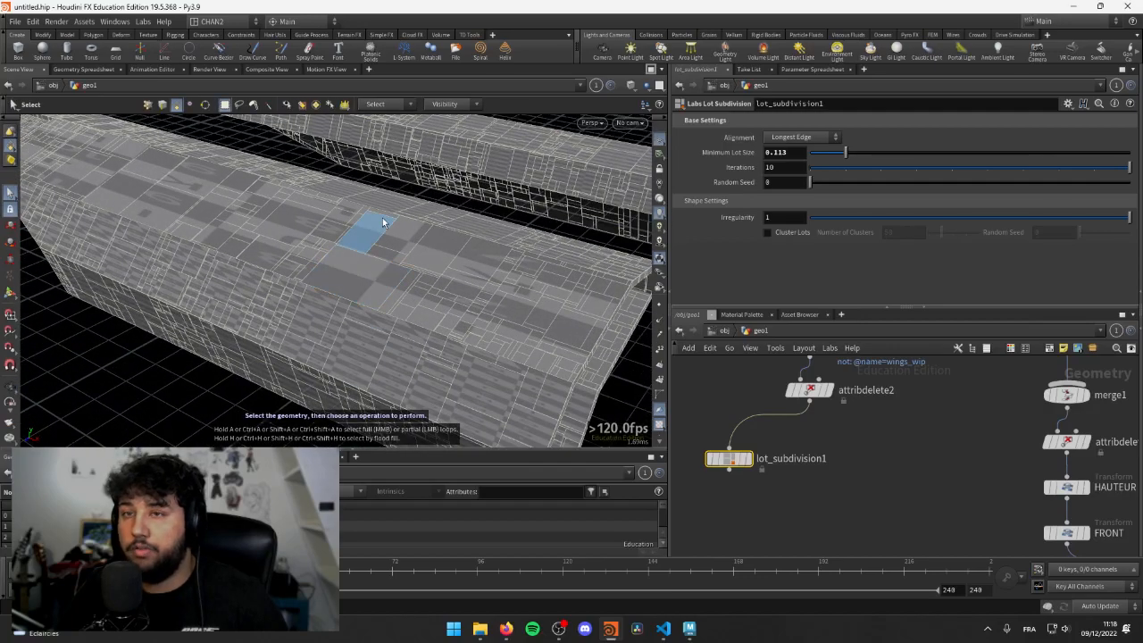
left_click_drag(365, 221, 366, 360, "alt")
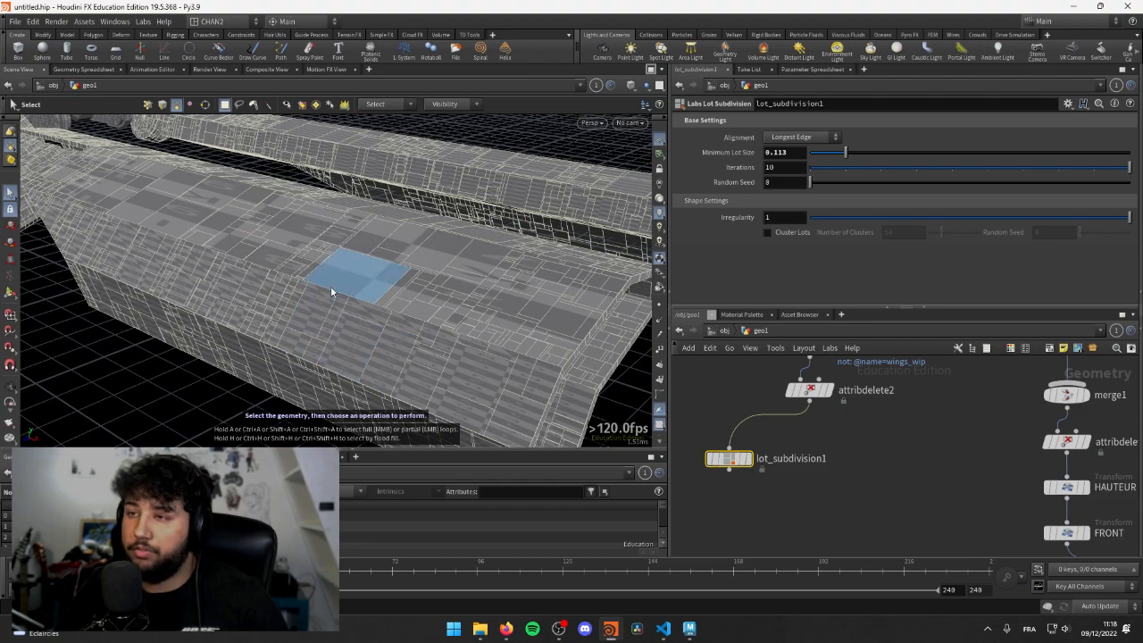
scroll(331, 292, "down", 5, "alt")
mouse_move(421, 281)
left_mouse_down("alt")
mouse_move(311, 313)
mouse_move(429, 268)
left_mouse_up("alt")
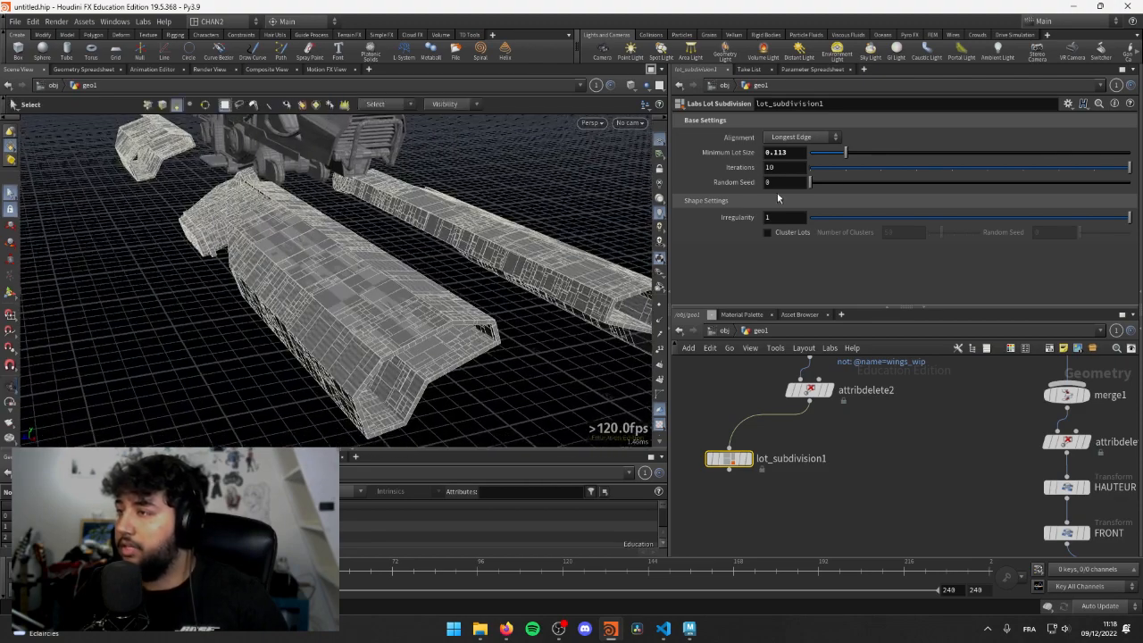
- Change the lot subdivision's Random Seed to 2.48 for a different panel layout on the wings
left_click_drag(867, 182, 1066, 184)
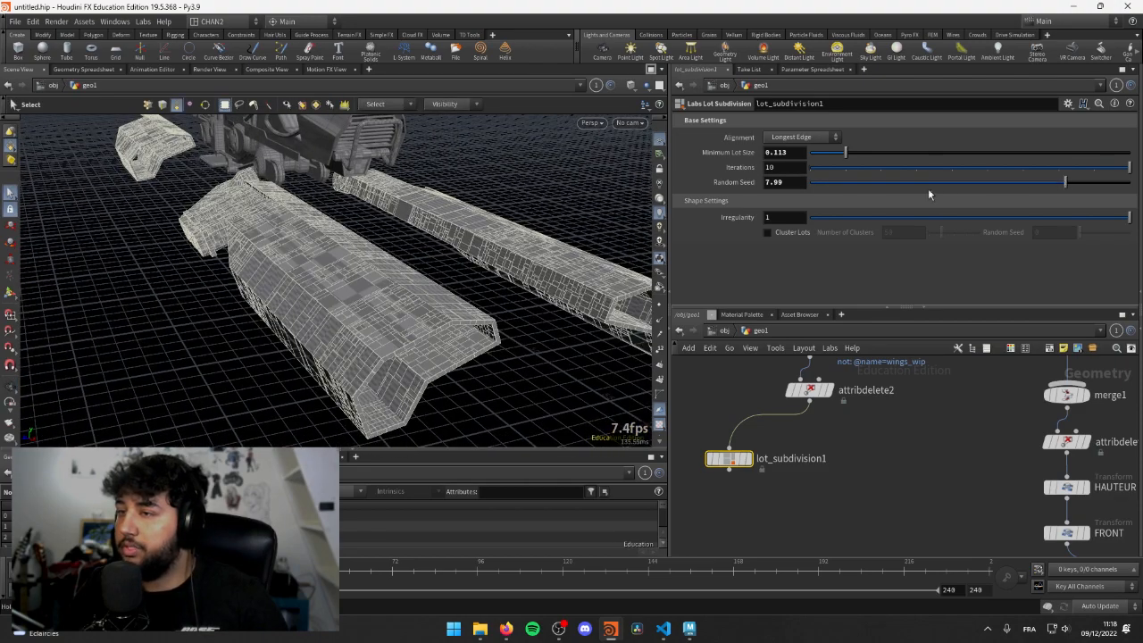
left_click_drag(554, 223, 464, 278, "alt")
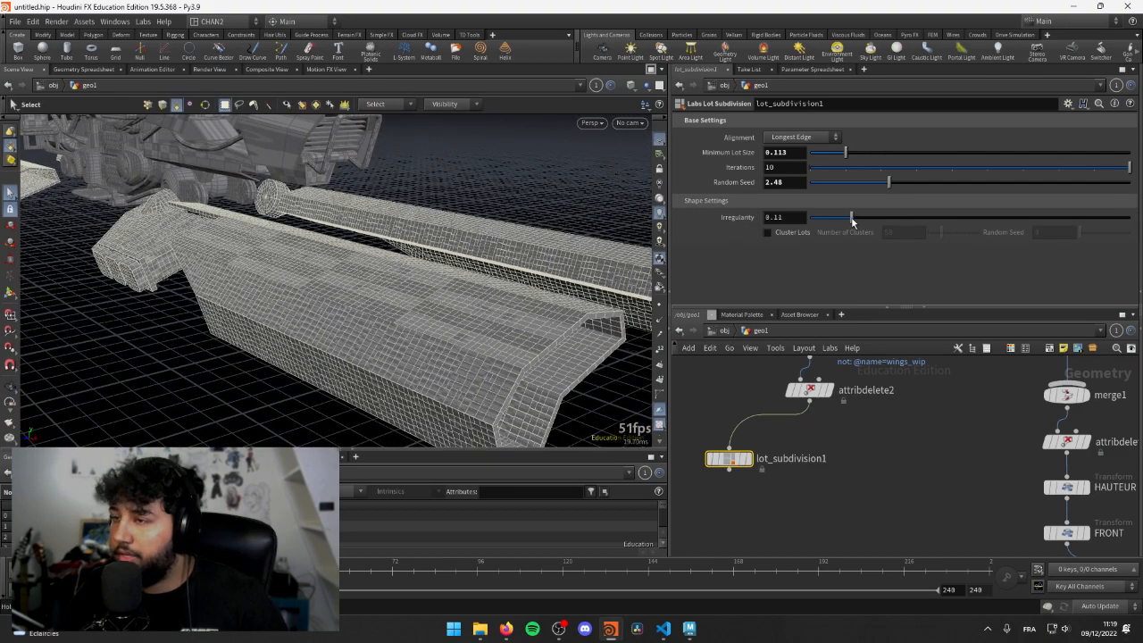
- Try Irregularity values of 0.13 and 0 on the lot subdivision and restore it to 1
left_click_drag(381, 299, 230, 323, "alt")
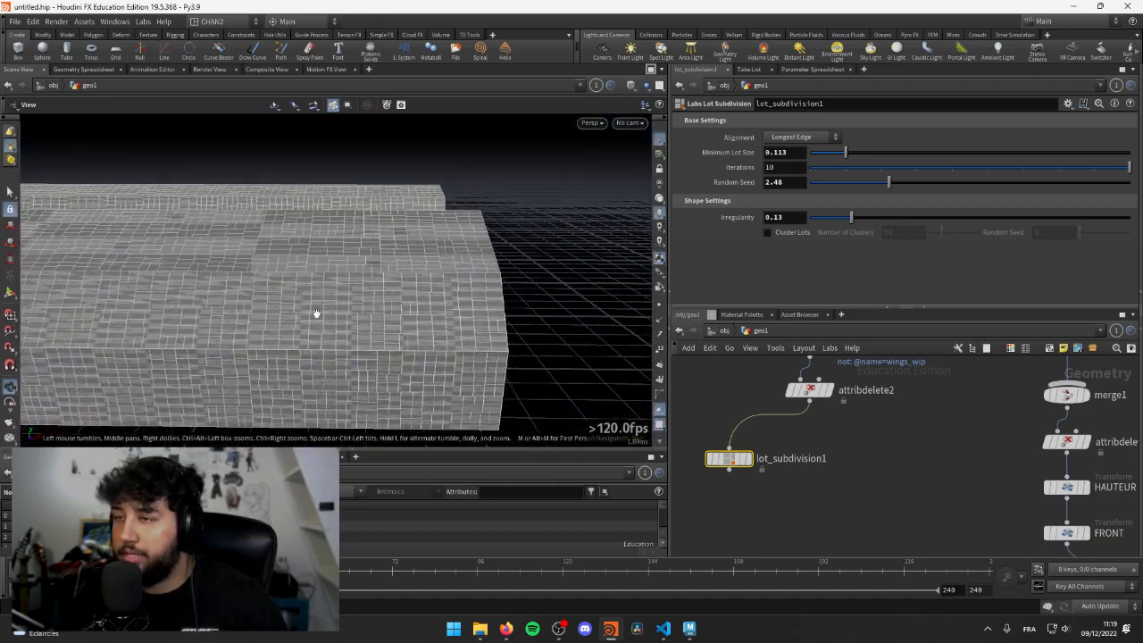
left_click_drag(315, 313, 595, 299)
key("s")
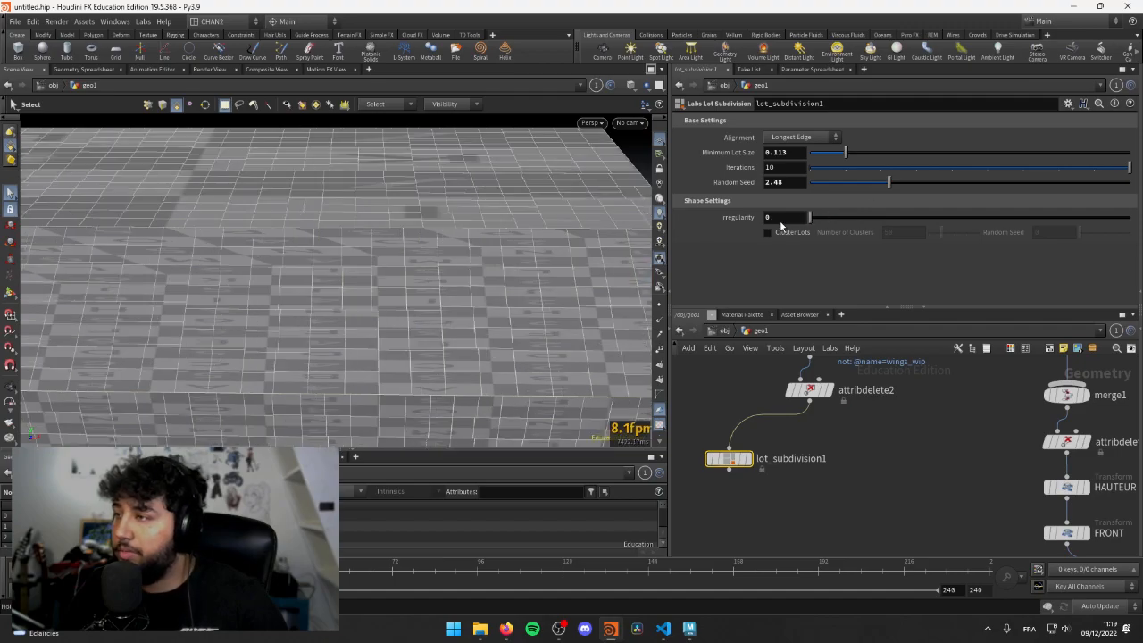
left_click_drag(288, 320, 230, 337)
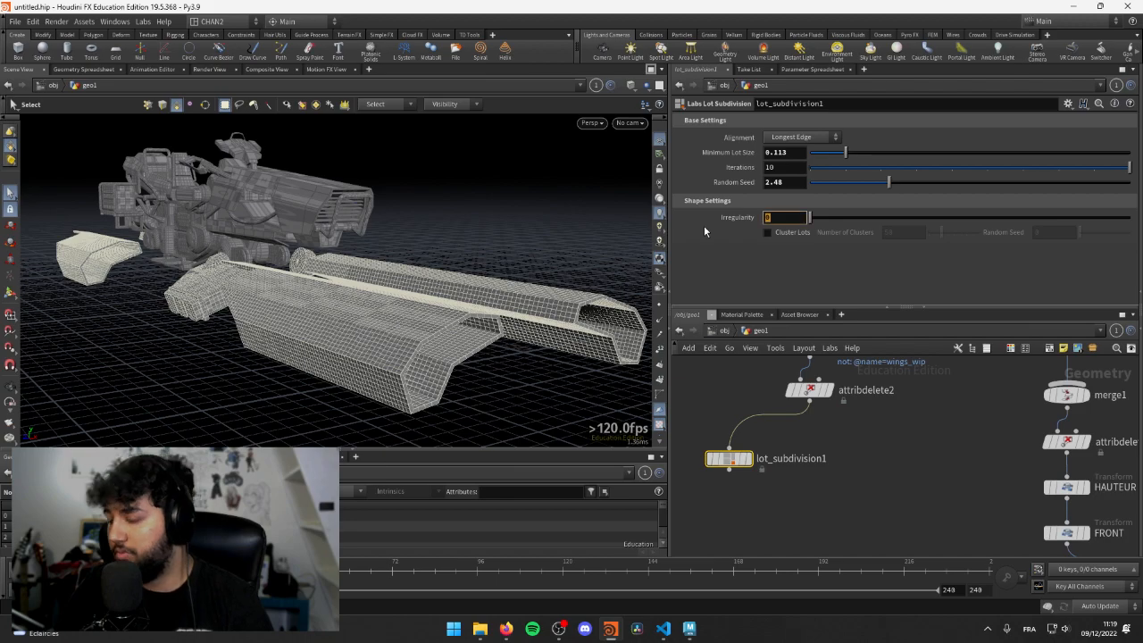
type("1")
key("Return")
- Examine the subdivided wings together with the vehicle's body from above, in front, behind and the side
left_click_drag(518, 301, 251, 250, "alt")
key("s")
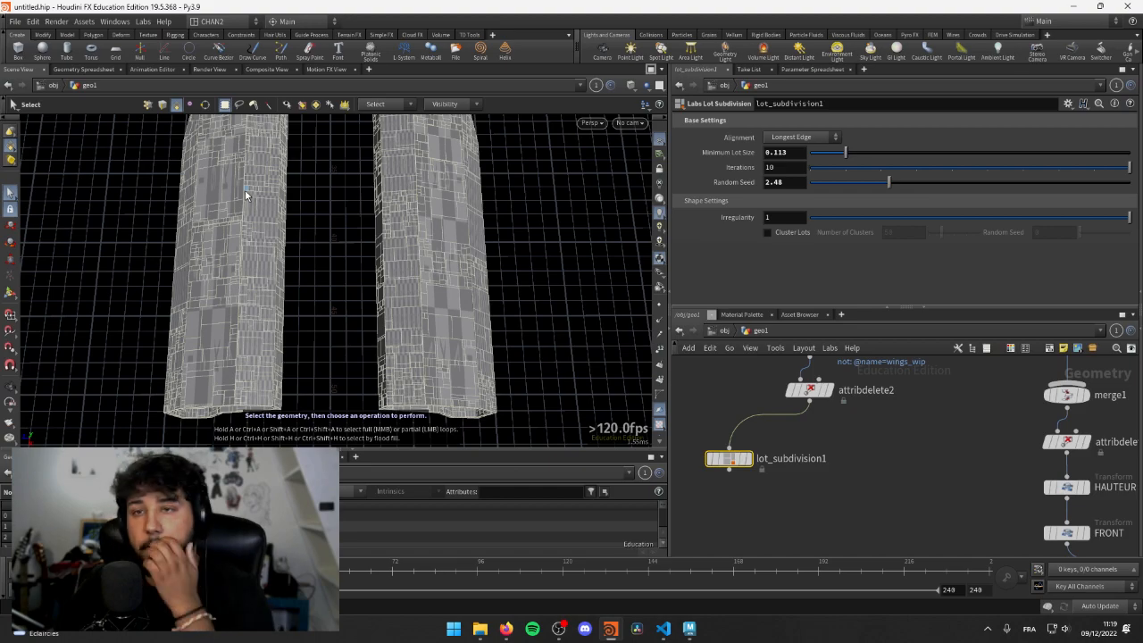
key("Escape")
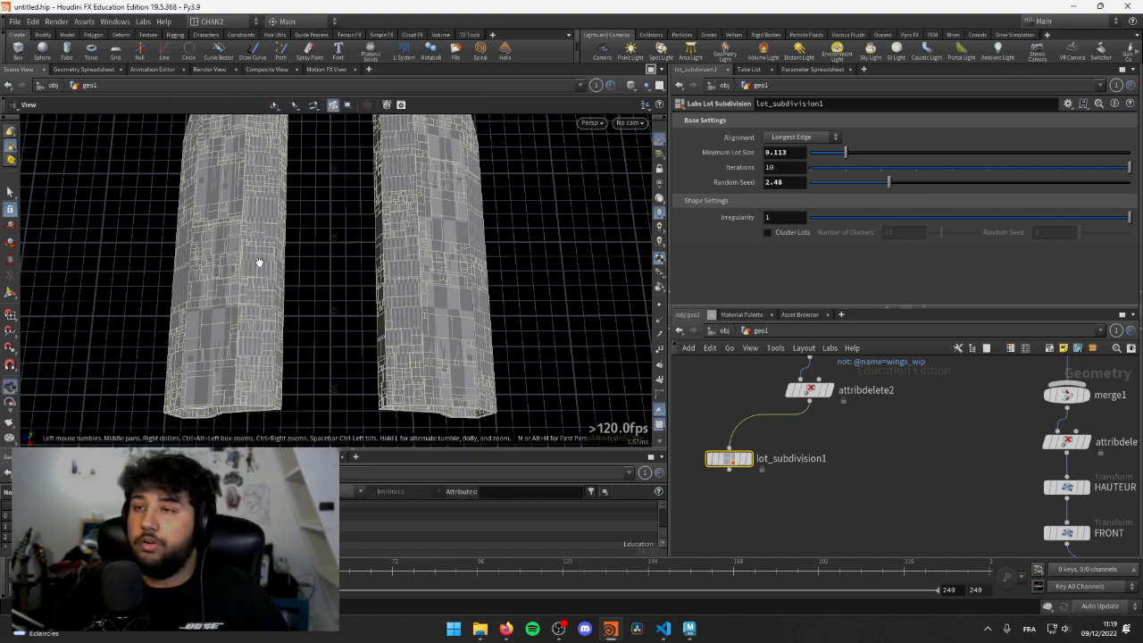
left_click_drag(260, 260, 281, 345)
key("s")
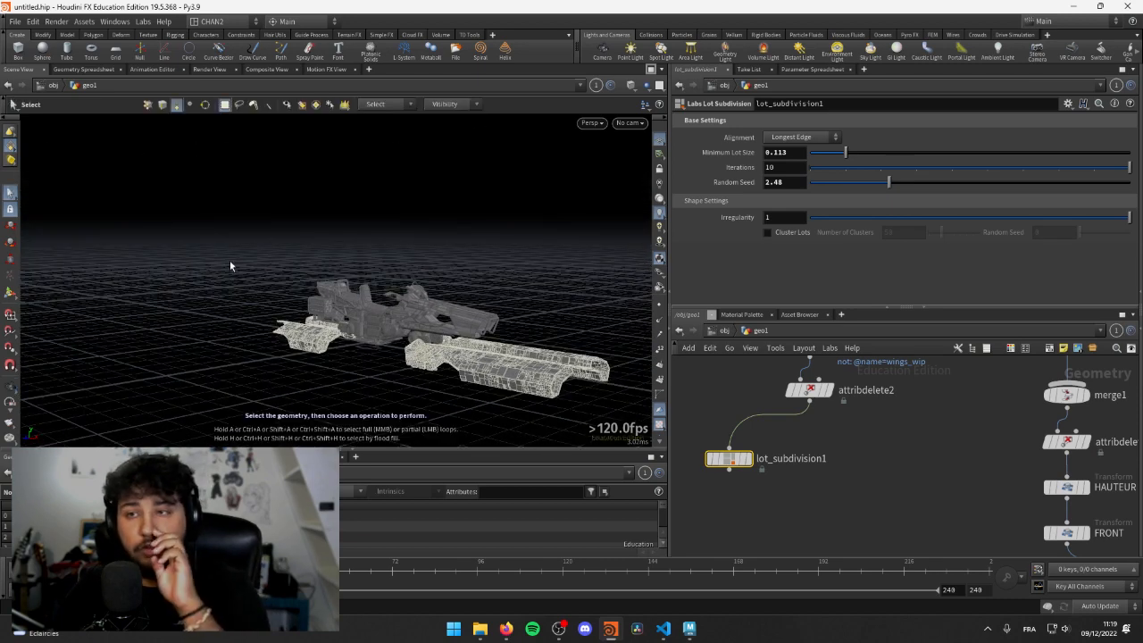
left_click_drag(357, 345, 317, 300, "alt")
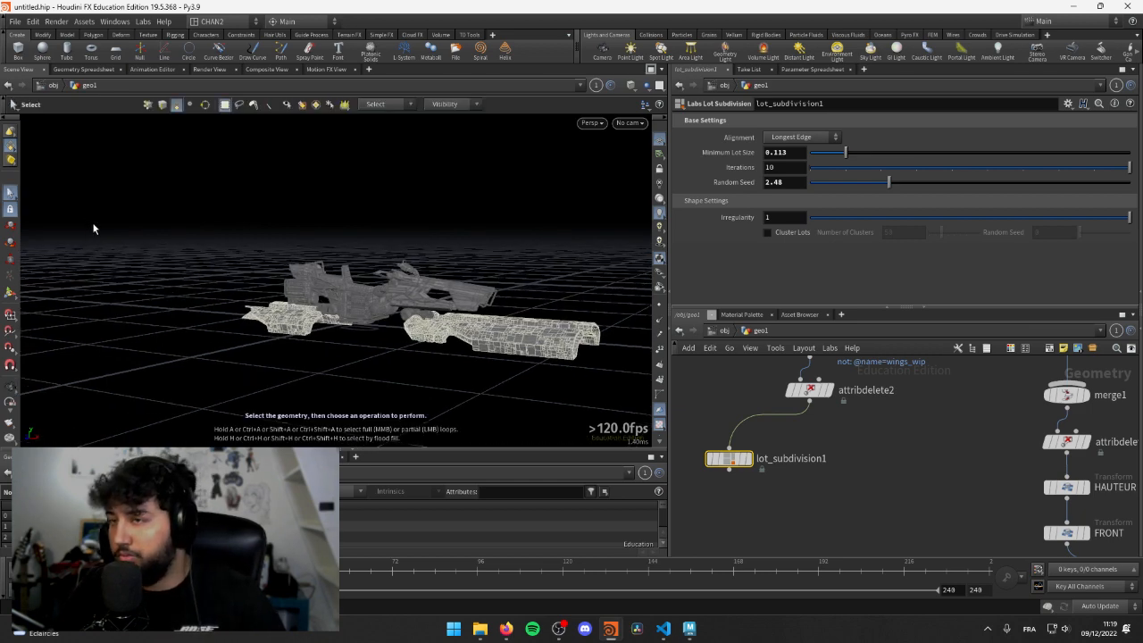
key("Escape")
left_click_drag(259, 286, 365, 307)
key("s")
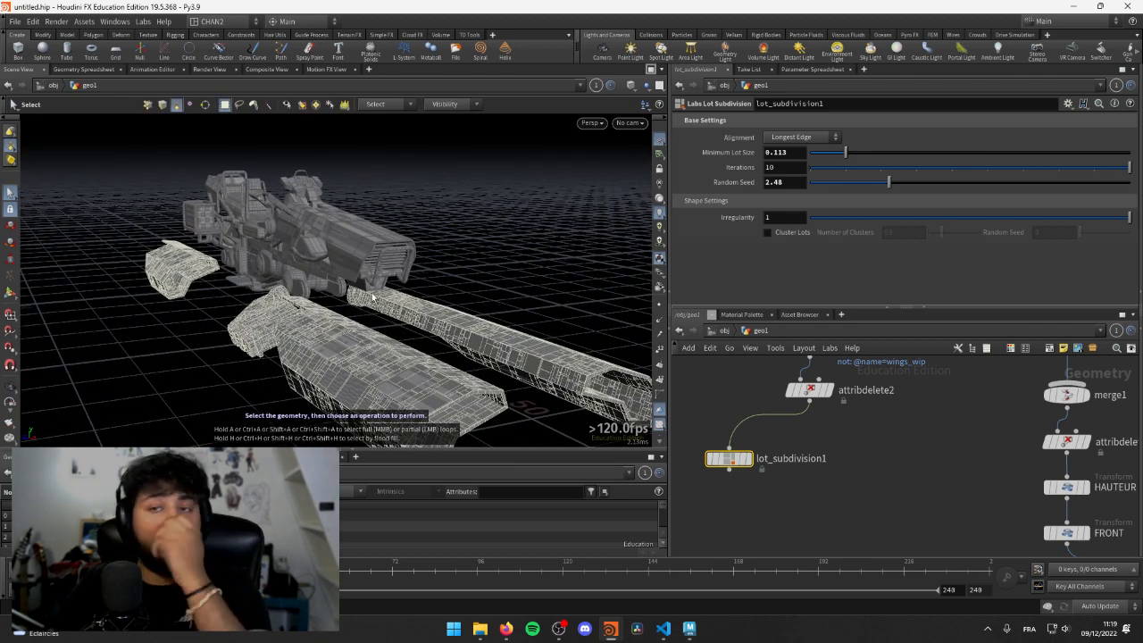
key("Escape")
left_click_drag(435, 304, 178, 305)
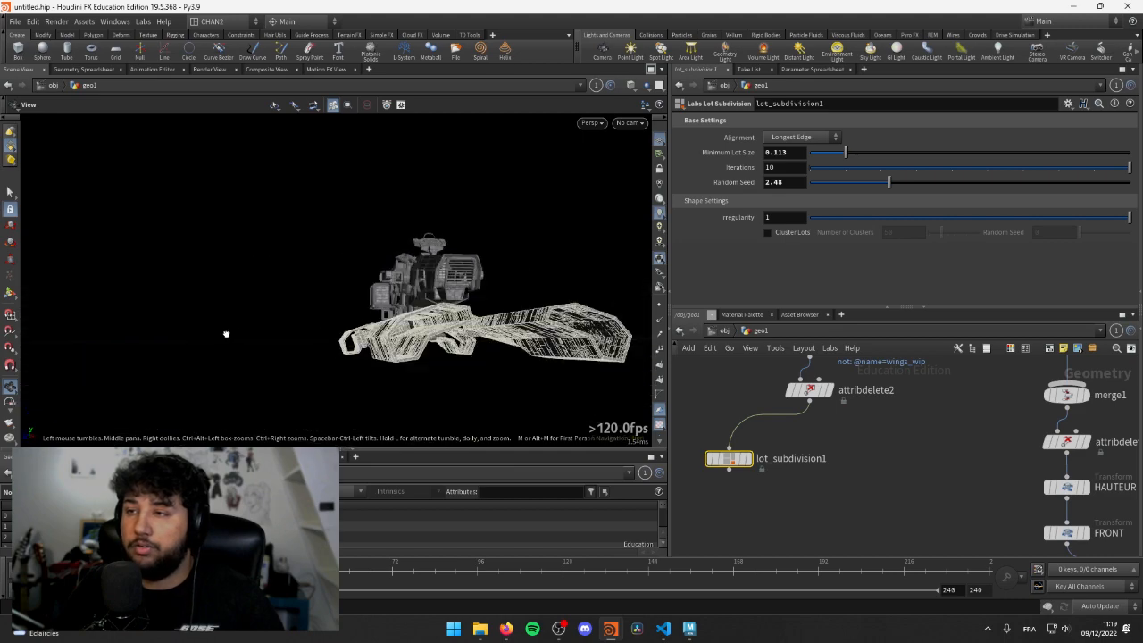
mouse_move(226, 334)
left_mouse_down()
mouse_move(237, 348)
mouse_move(334, 349)
mouse_move(564, 332)
mouse_move(535, 351)
mouse_move(479, 332)
left_mouse_up()
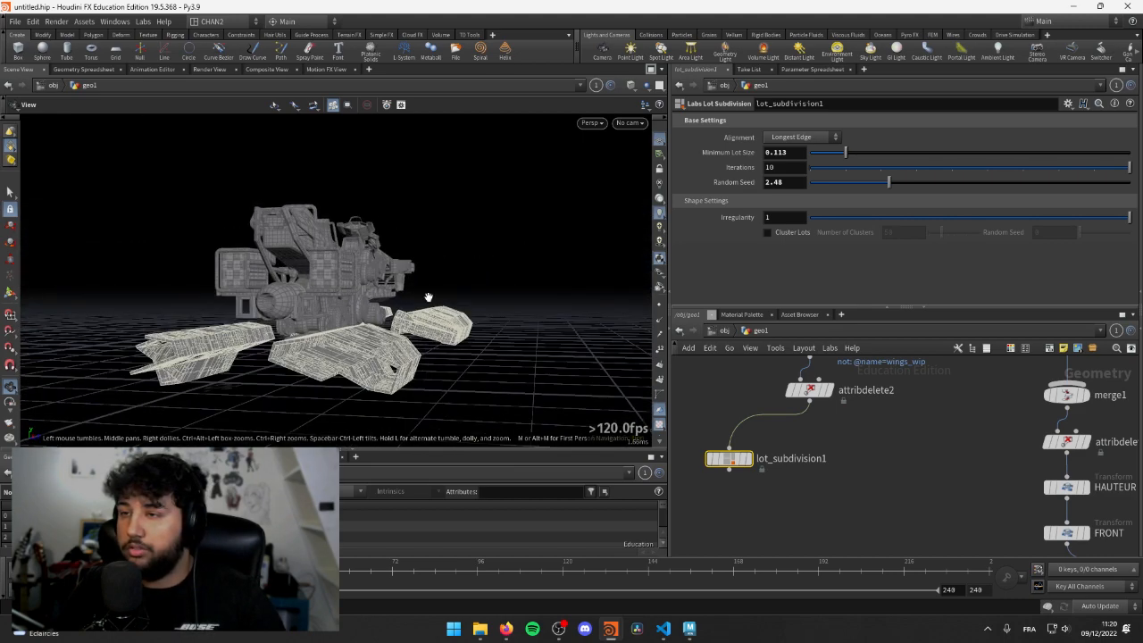
left_click_drag(354, 306, 276, 315)
key("s")
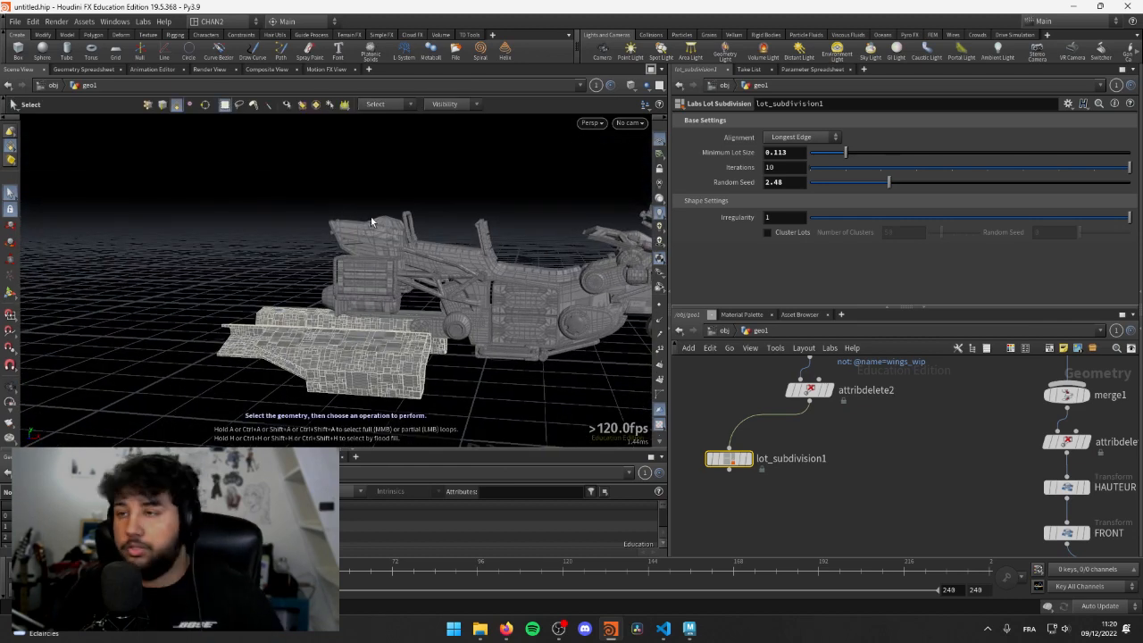
key("Escape")
key("s")
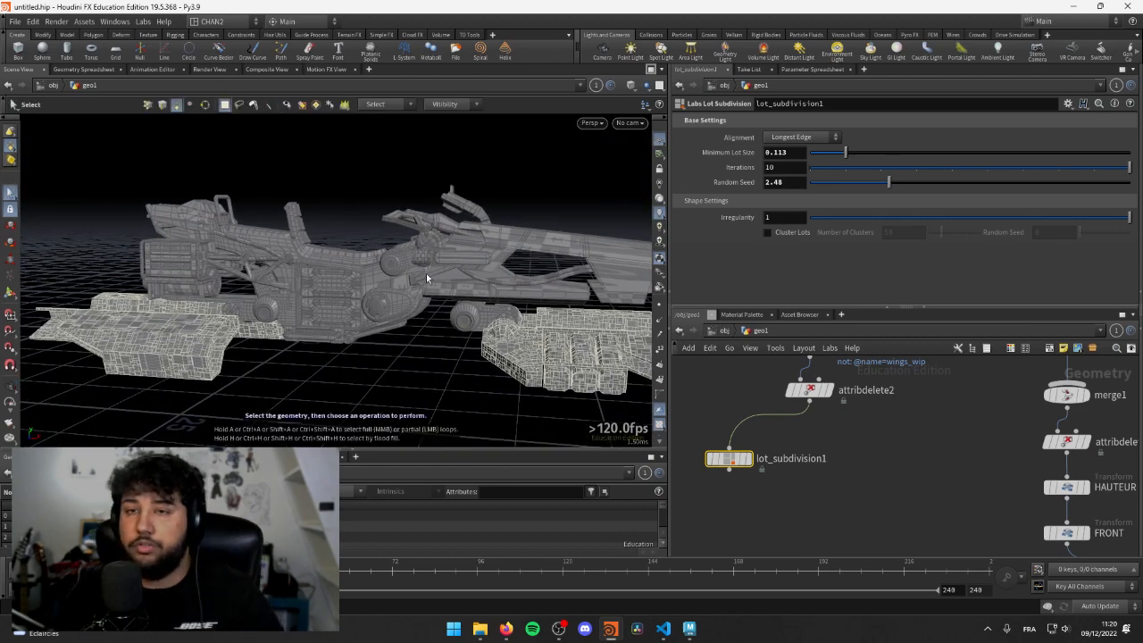
key("Escape")
left_click_drag(410, 278, 477, 301)
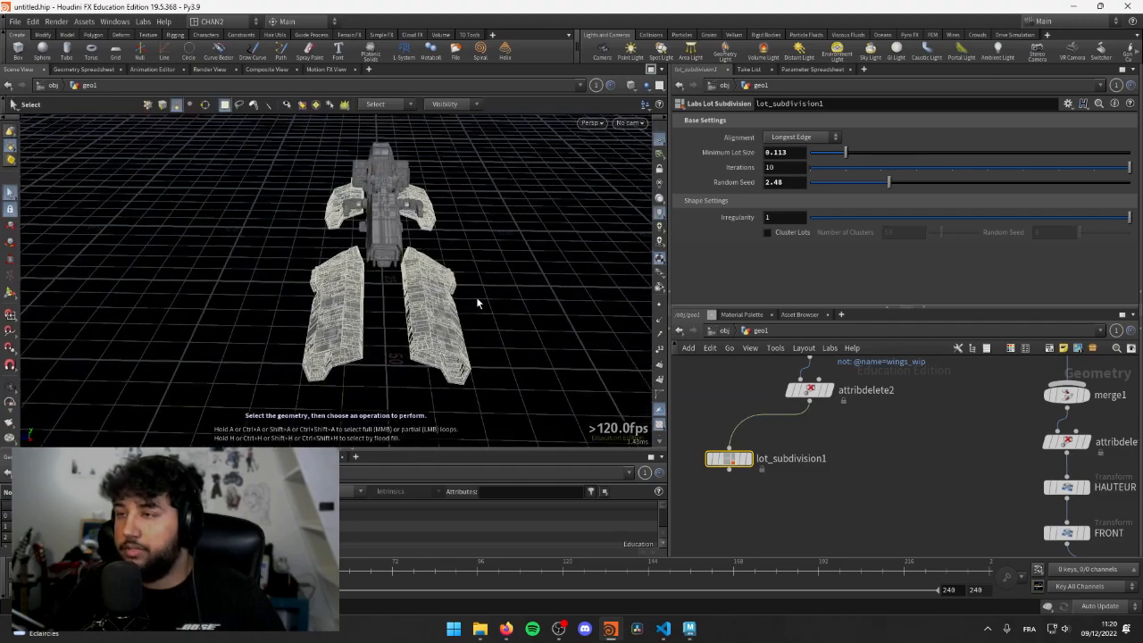
- Inspect the density of the front wings' panels from a distance and up close
left_click_drag(276, 237, 402, 274)
left_click_drag(438, 174, 351, 280)
key("s")
right_click_drag(467, 230, 402, 161)
key("Escape")
left_click_drag(442, 283, 411, 207)
key("s")
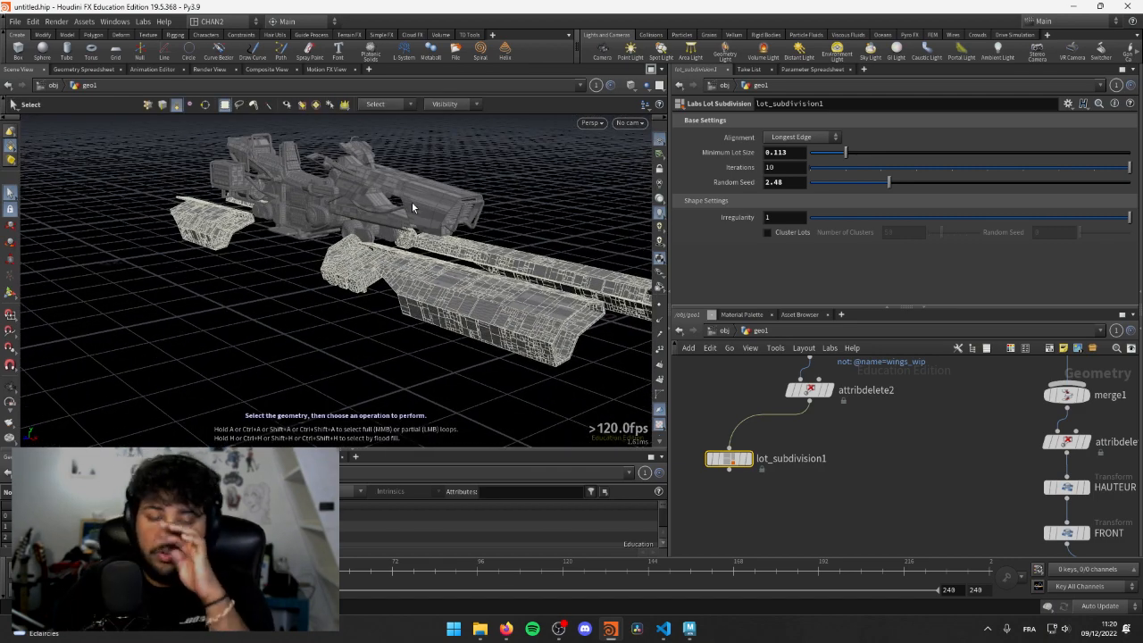
key("Escape")
left_click_drag(581, 234, 358, 298)
right_click_drag(358, 298, 438, 267)
key("s")
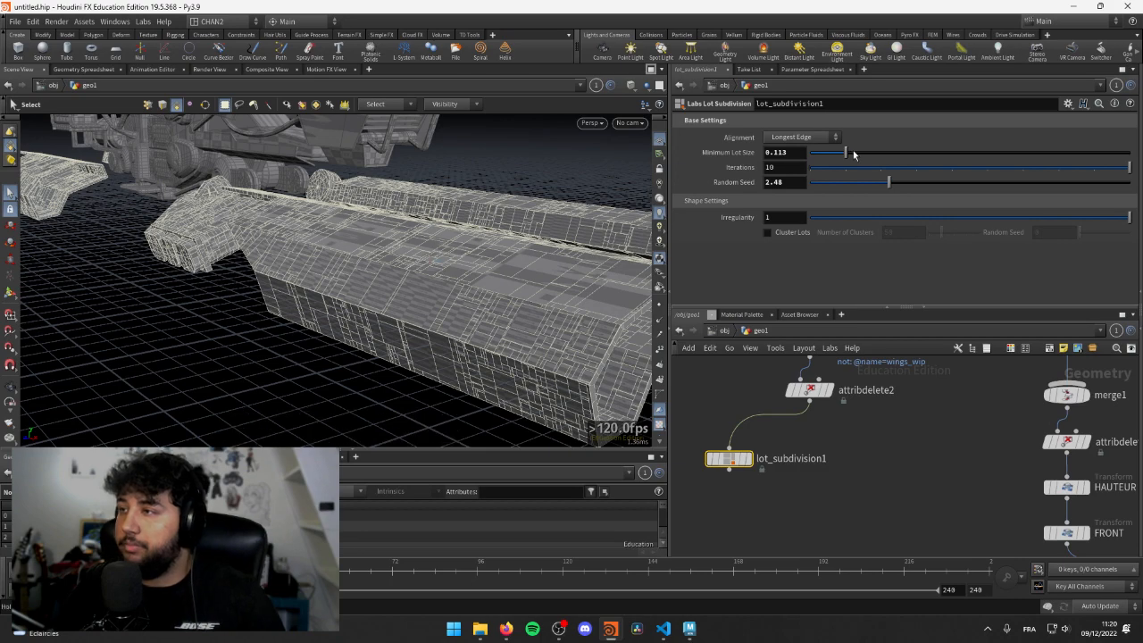
left_click_drag(355, 323, 384, 314)
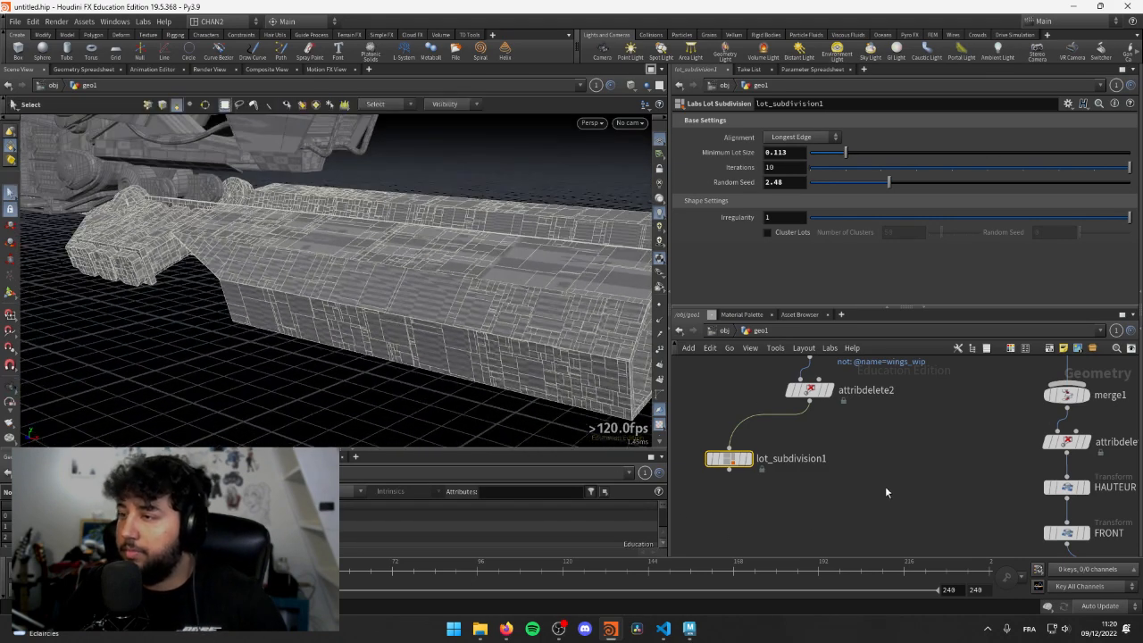
middle_click_drag(802, 506, 863, 495)
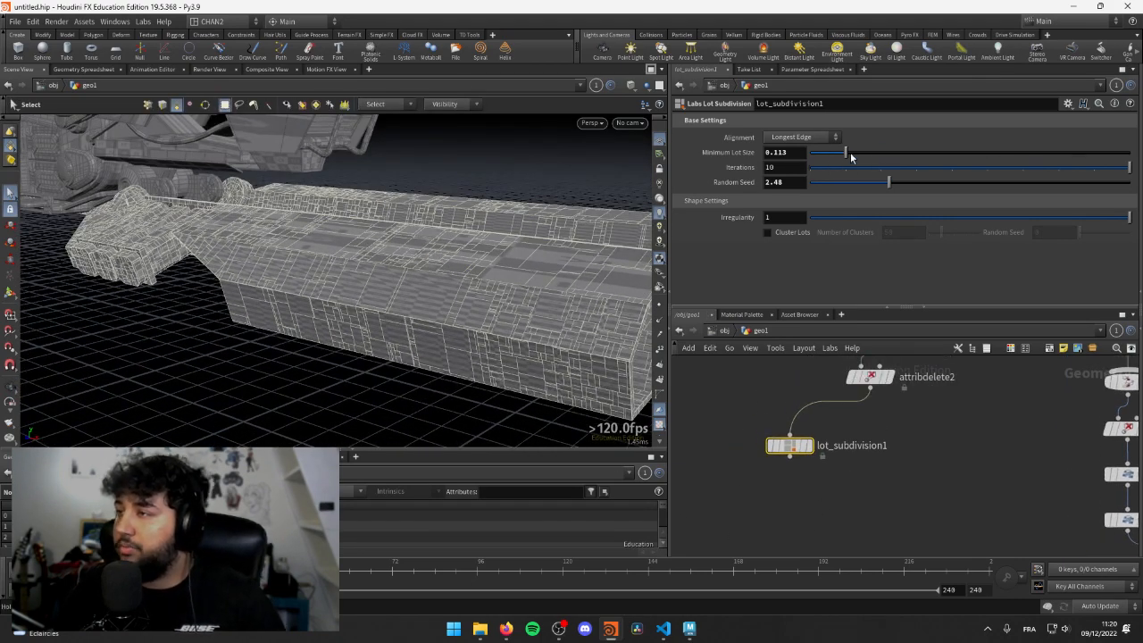
key("Escape")
left_click_drag(413, 199, 355, 253)
right_click_drag(354, 252, 581, 253)
left_click_drag(582, 253, 292, 332)
left_click_drag(312, 348, 324, 304, "alt")
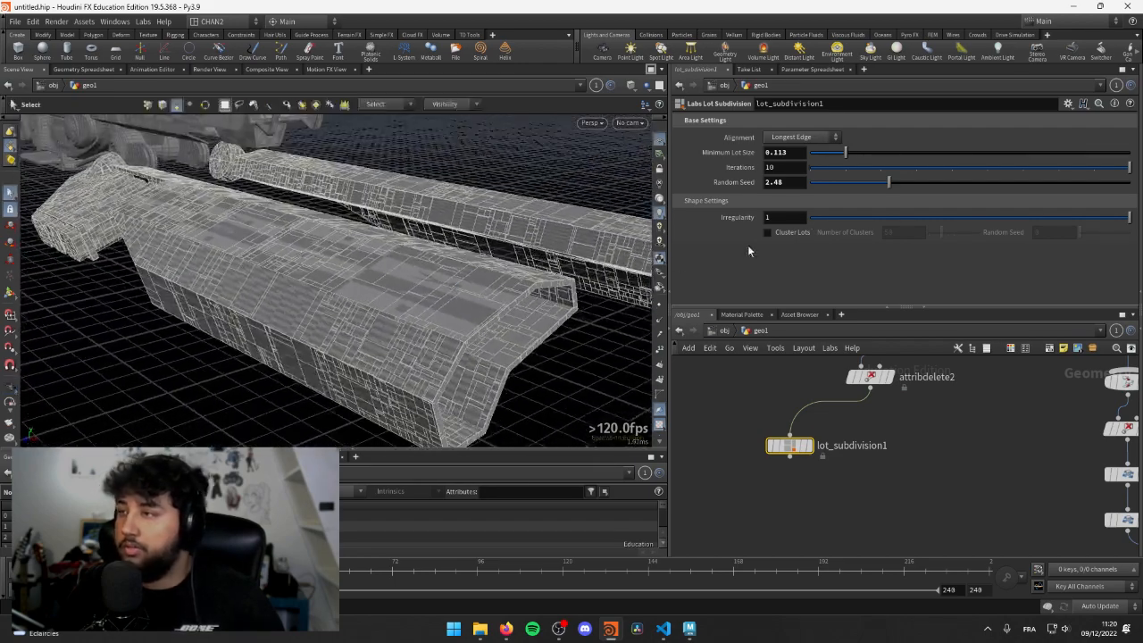
- Reduce the lot subdivision to 5 iterations and set its Minimum Lot Size to 0.046
left_click(838, 170)
left_click_drag(972, 169, 955, 170)
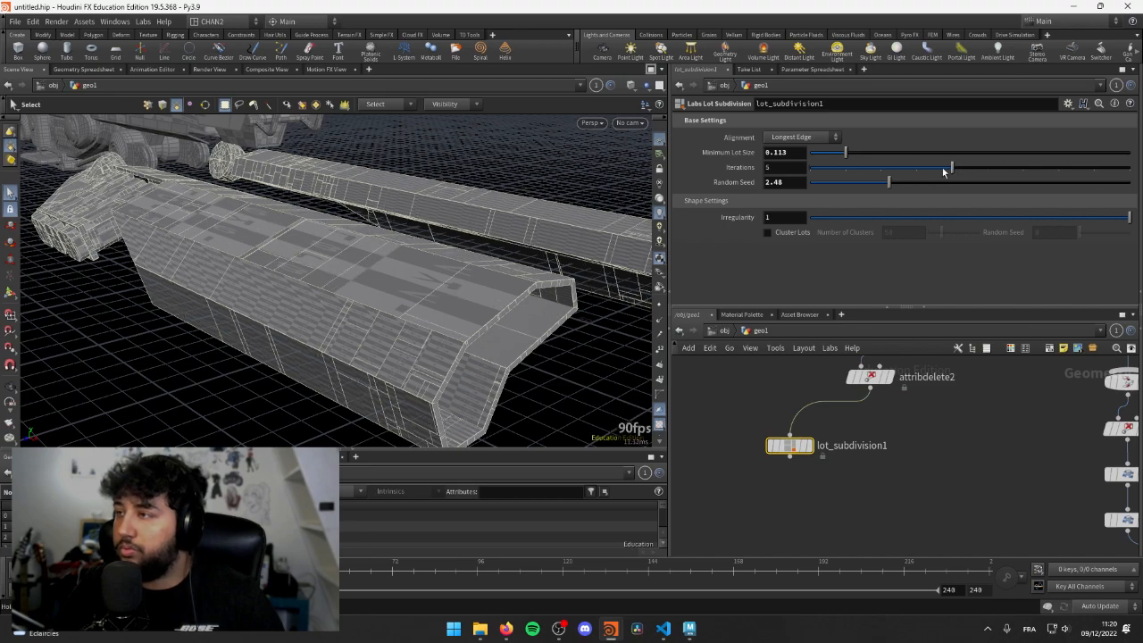
left_click_drag(385, 273, 665, 220)
key("s")
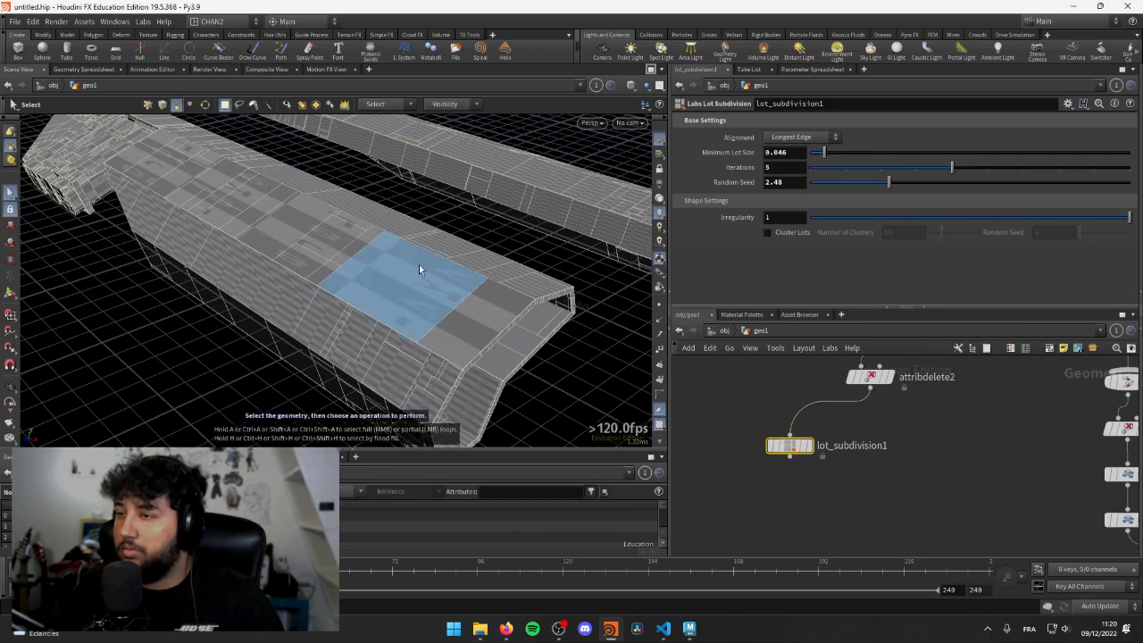
- Compare the larger wing panels with the vehicle's body from several angles and distances
key("Escape")
scroll(403, 250, "down", 5)
left_click_drag(373, 279, 364, 301)
scroll(326, 340, "up", 4)
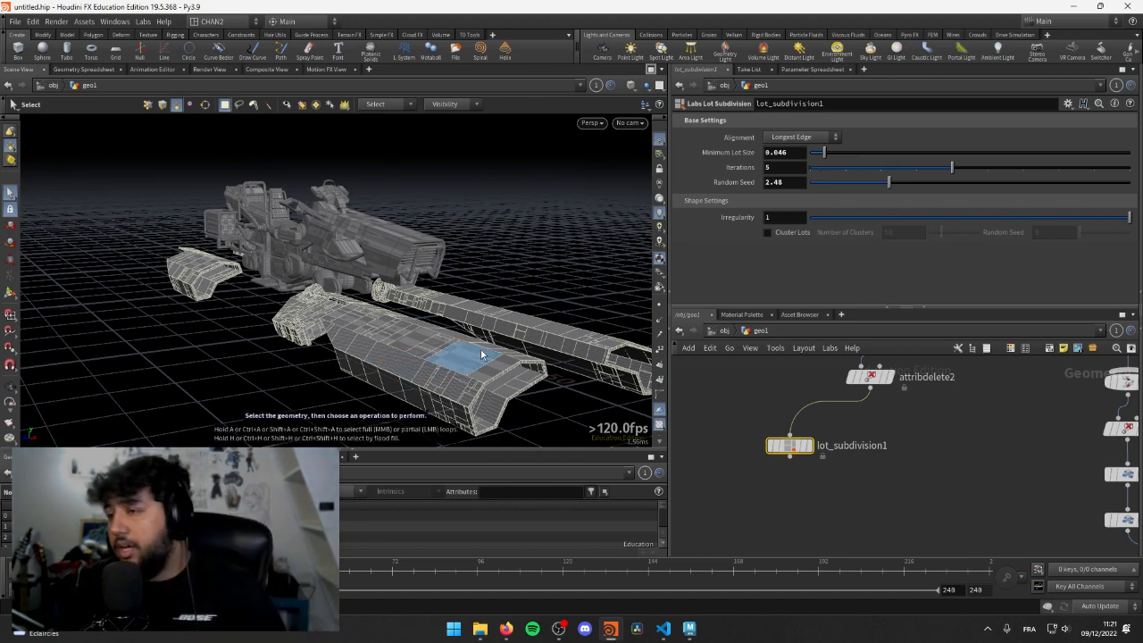
scroll(457, 393, "up", 5)
left_click_drag(447, 286, 316, 256)
key("space")
key("space")
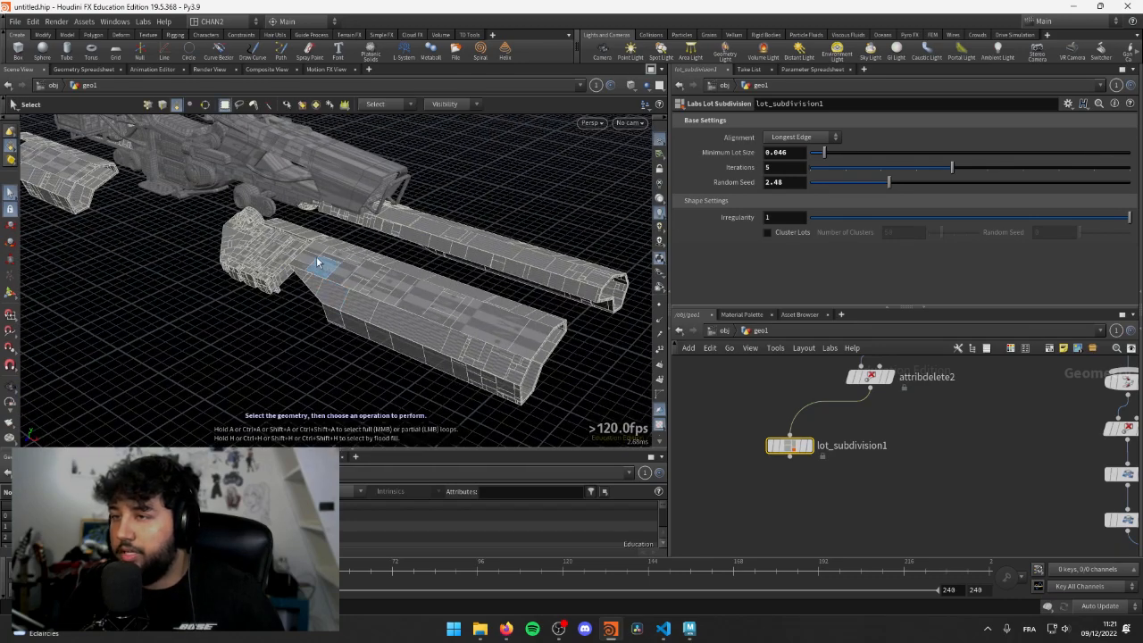
left_click_drag(481, 364, 351, 284)
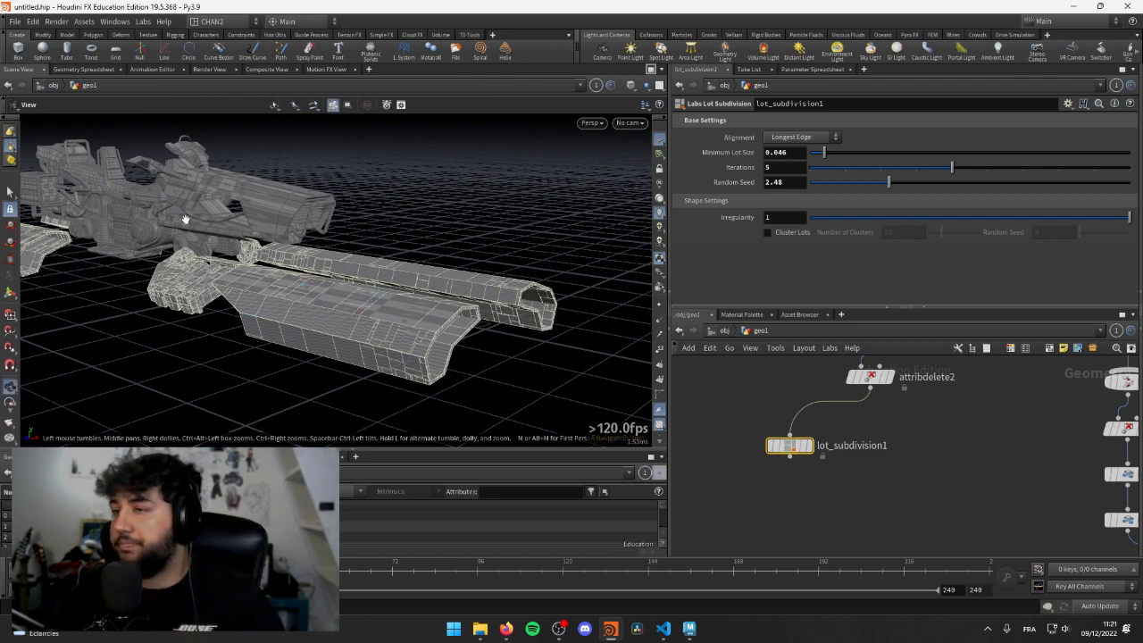
left_click_drag(184, 220, 312, 342, "alt")
right_click_drag(312, 342, 385, 323, "alt")
left_click_drag(385, 324, 388, 346, "alt")
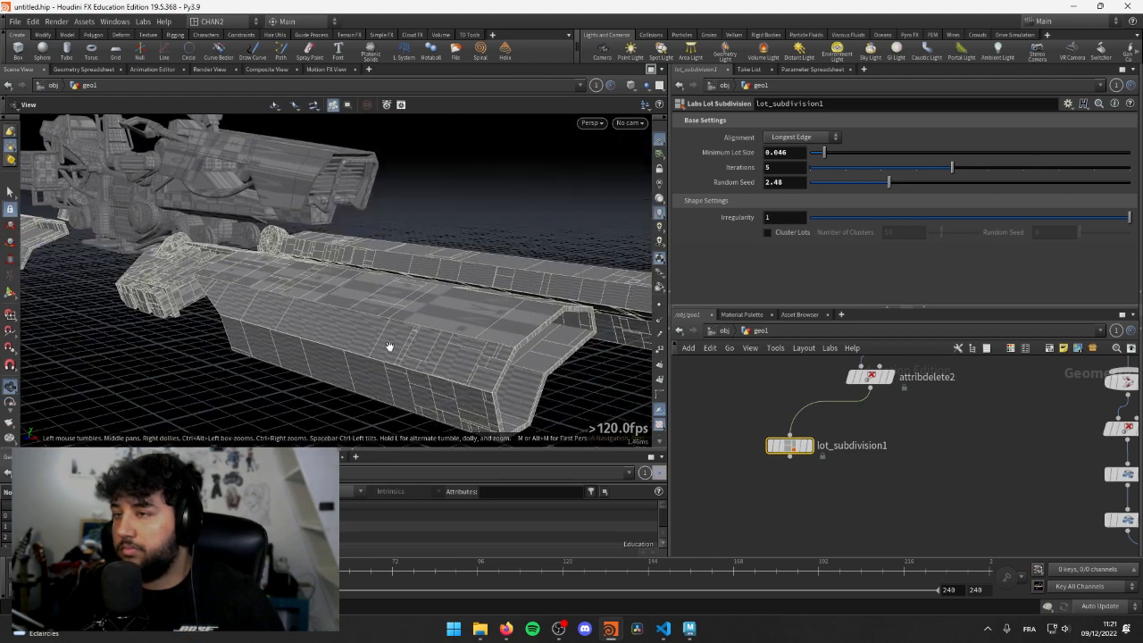
- Try an Extrude - Old node connected to the output of lot_subdivision1, and delete it
middle_click_drag(774, 513, 780, 501)
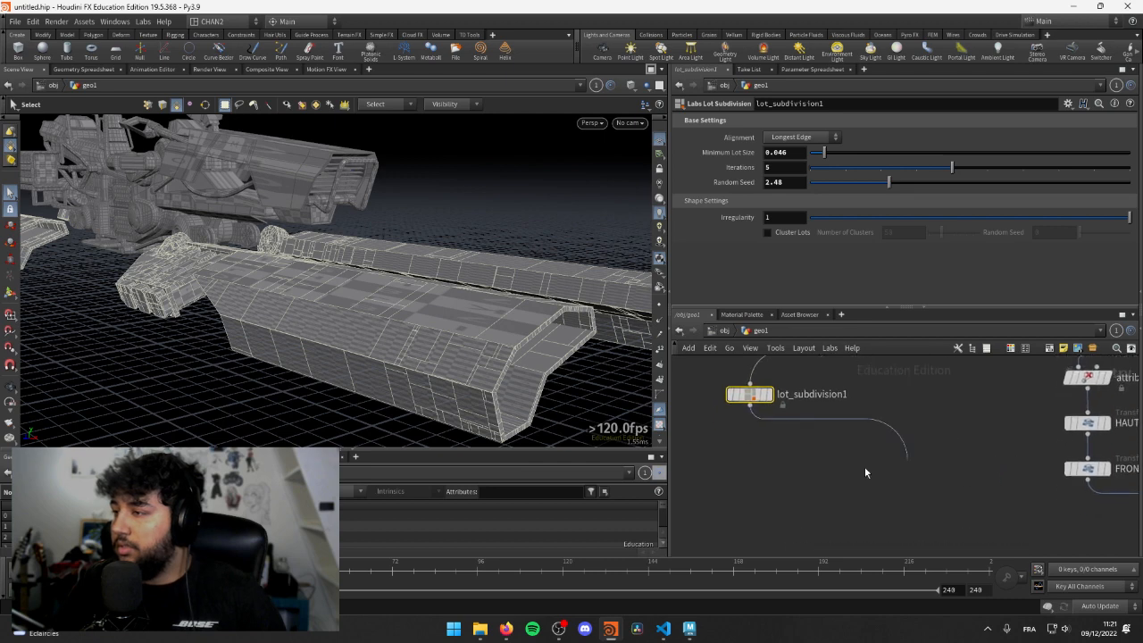
key("Tab")
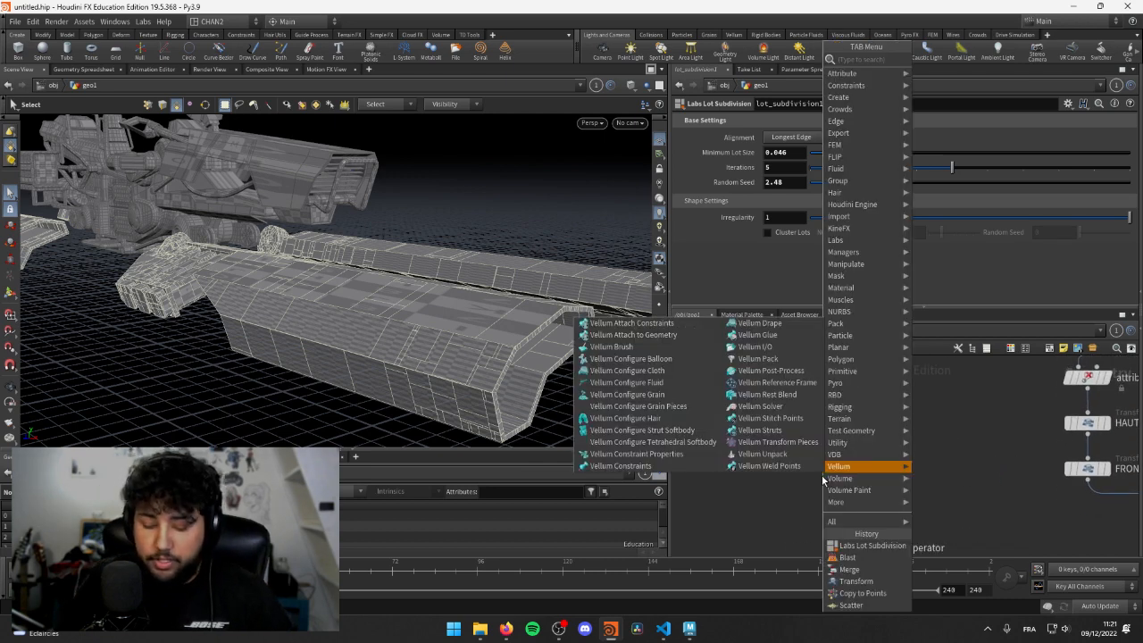
type("extru")
key("Escape")
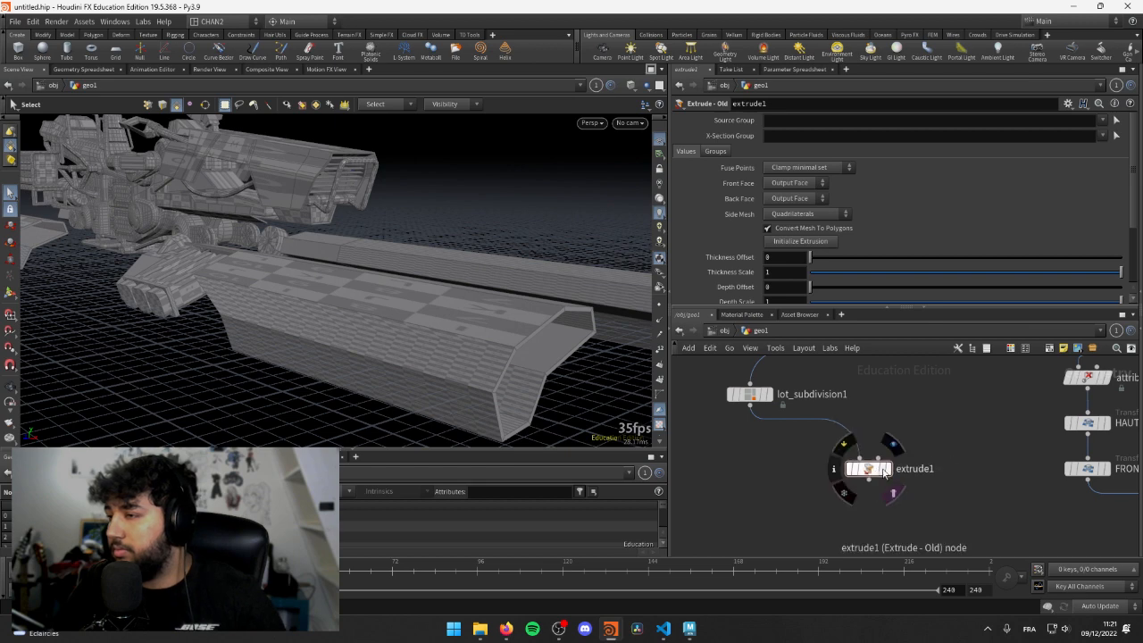
key("Delete")
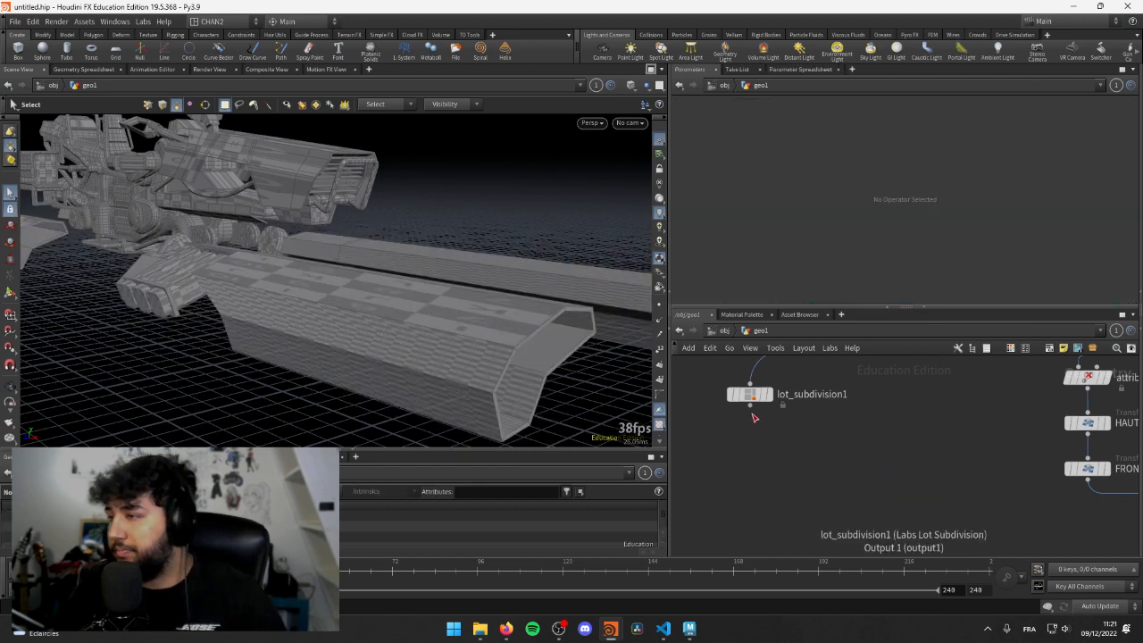
- Add a PolyExtrude node to the output of lot_subdivision1 and set its Distance to 0.568
left_click_drag(751, 406, 851, 449)
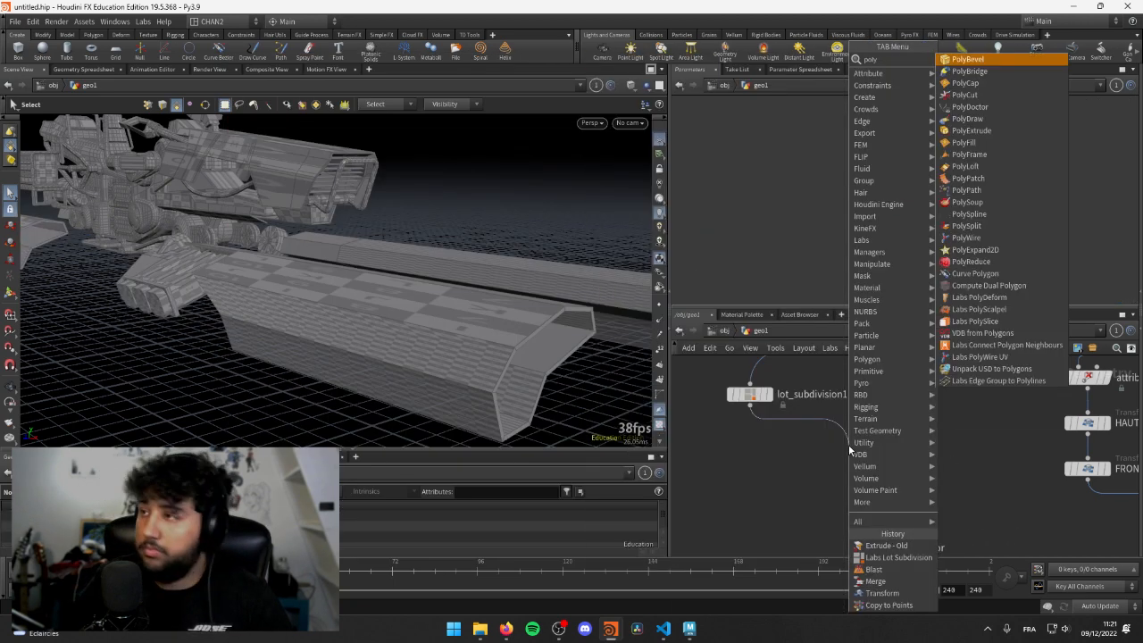
key("Escape")
left_click(848, 447)
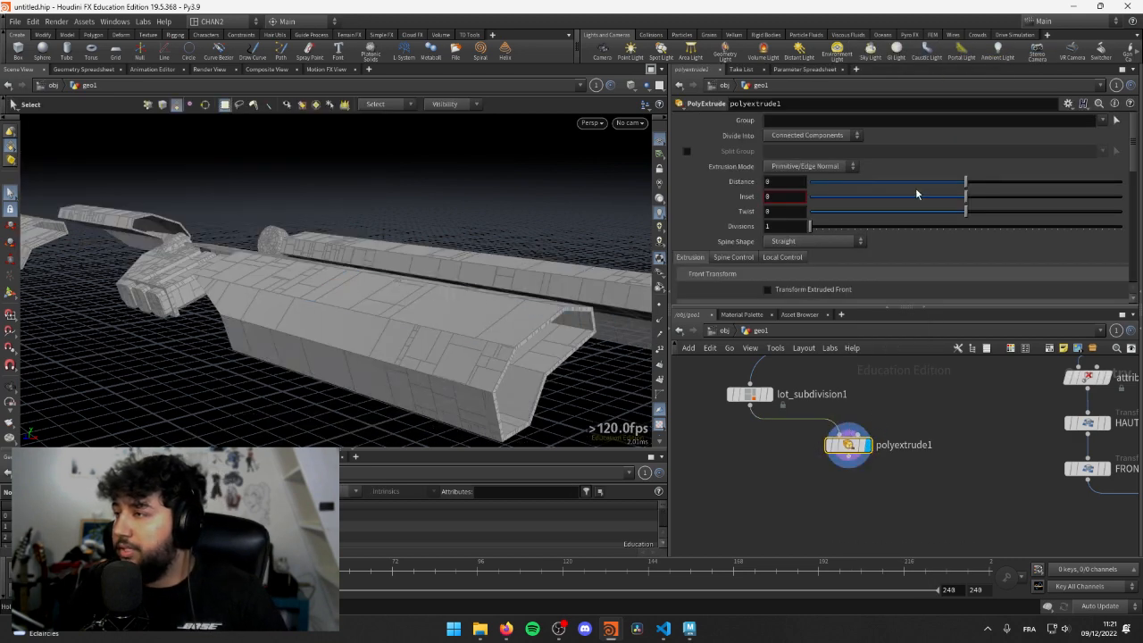
left_click_drag(967, 183, 1054, 182)
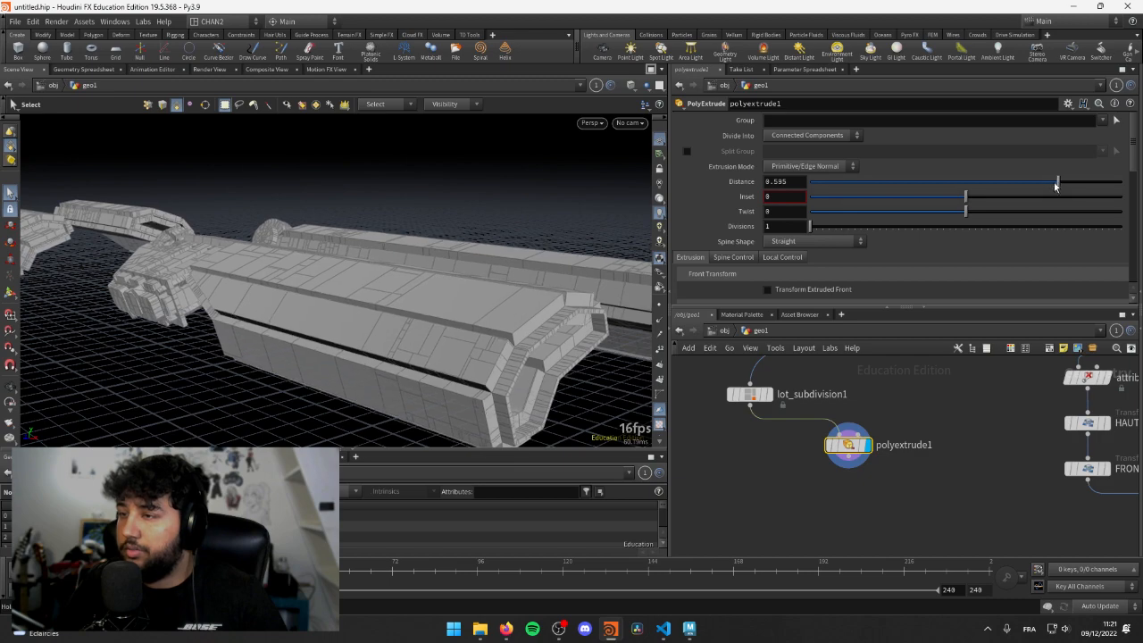
- Set polyextrude1 to divide the wing geometry into Individual Elements
key("space")
left_click_drag(422, 277, 451, 272)
left_click(841, 136)
left_click(814, 148)
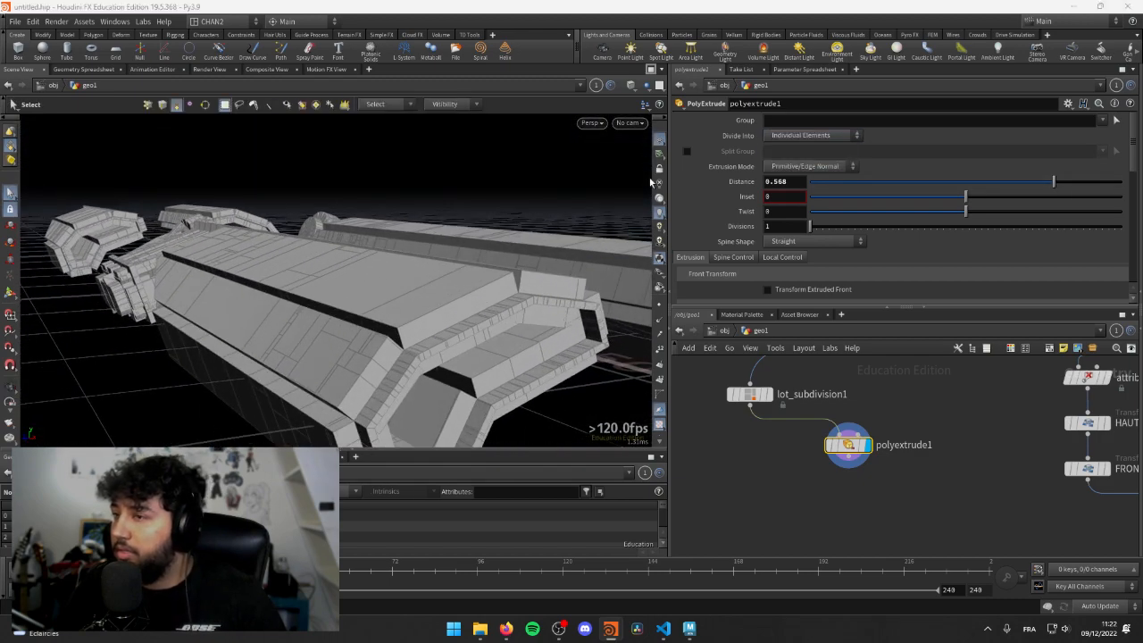
- Inspect the extruded wing panels from several angles and look through the PolyExtrude's output settings
key("space")
left_click_drag(295, 247, 204, 247)
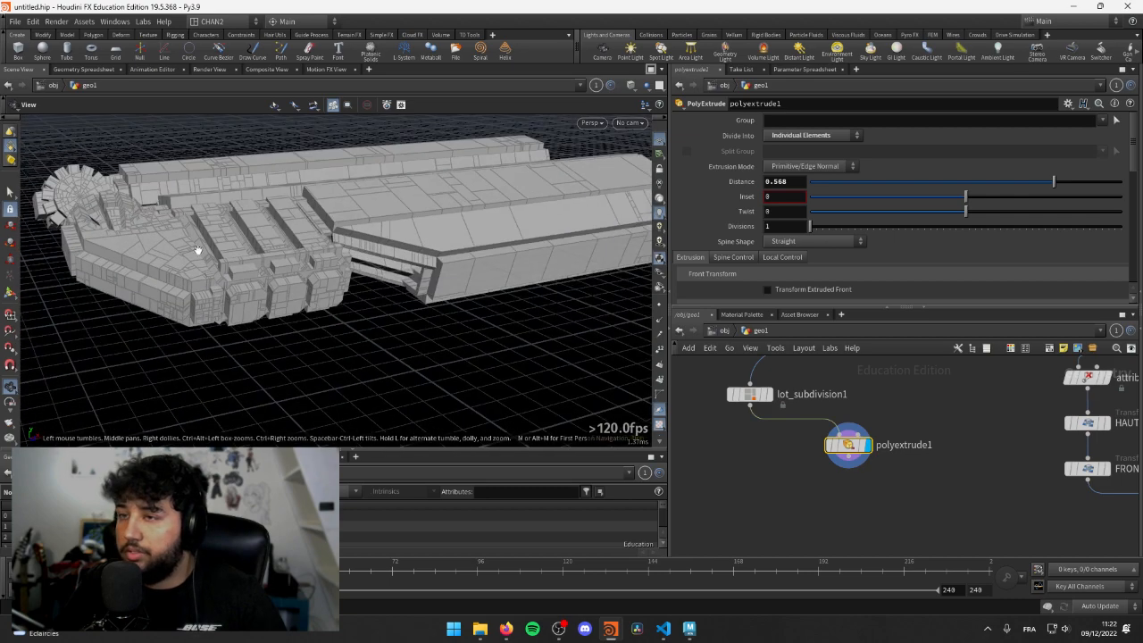
mouse_move(205, 248)
right_mouse_down()
mouse_move(286, 238)
mouse_move(262, 229)
mouse_move(195, 243)
right_mouse_up()
key("s")
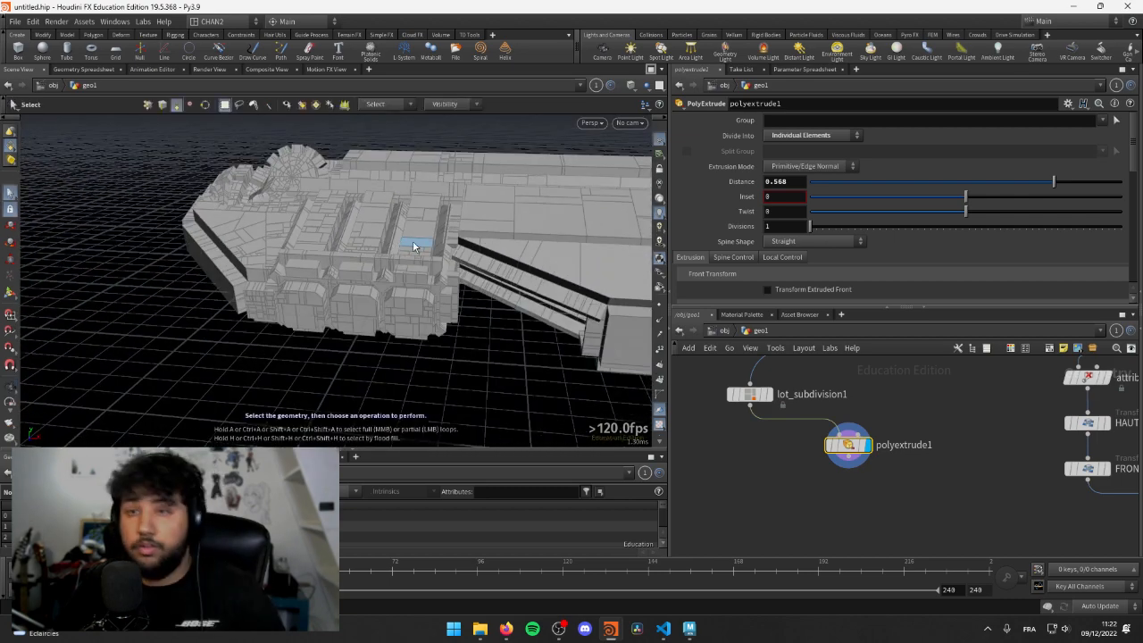
key("space")
left_click_drag(414, 246, 407, 224)
scroll(804, 250, "down", 4)
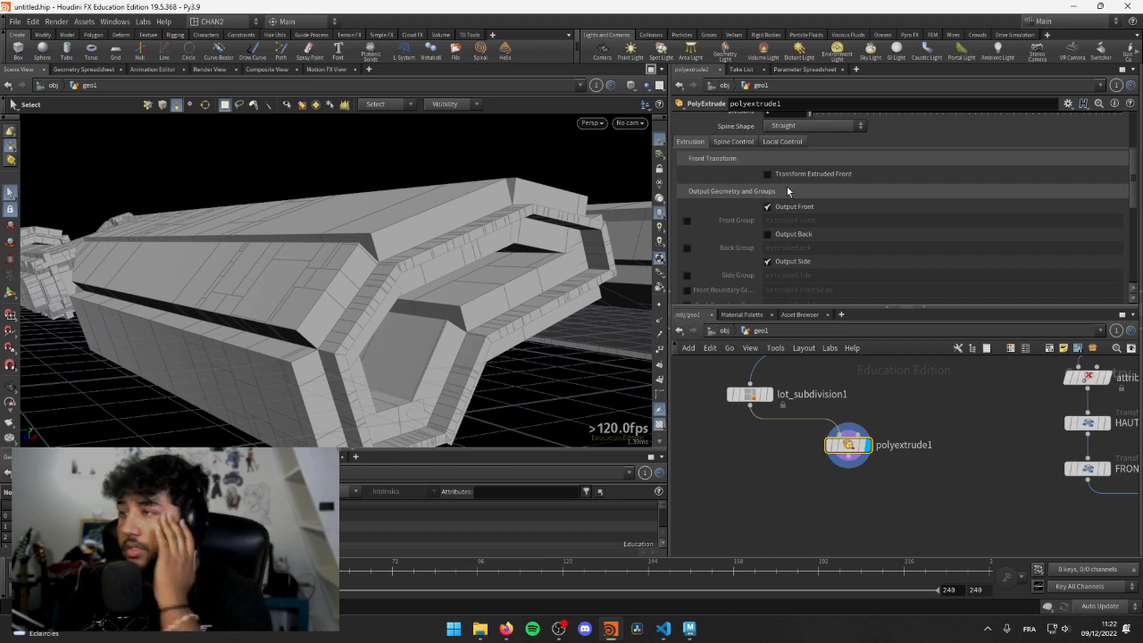
scroll(787, 190, "up", 4)
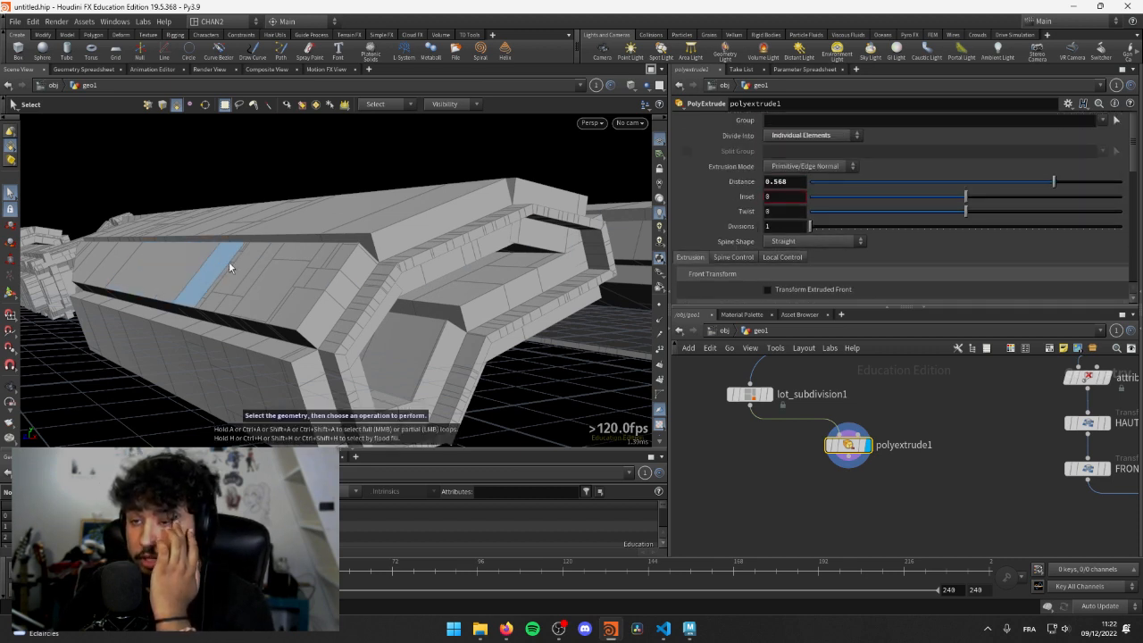
- Enable the PolyExtrude's local Distance Scale control with the zscale attribute
left_click(780, 257)
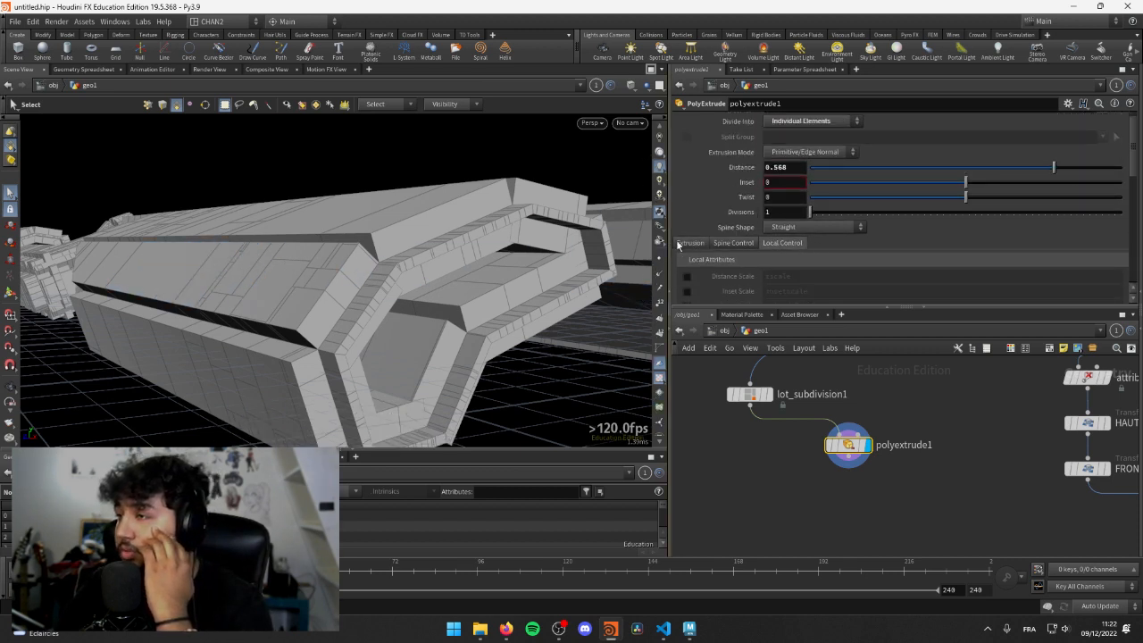
scroll(704, 270, "down", 2)
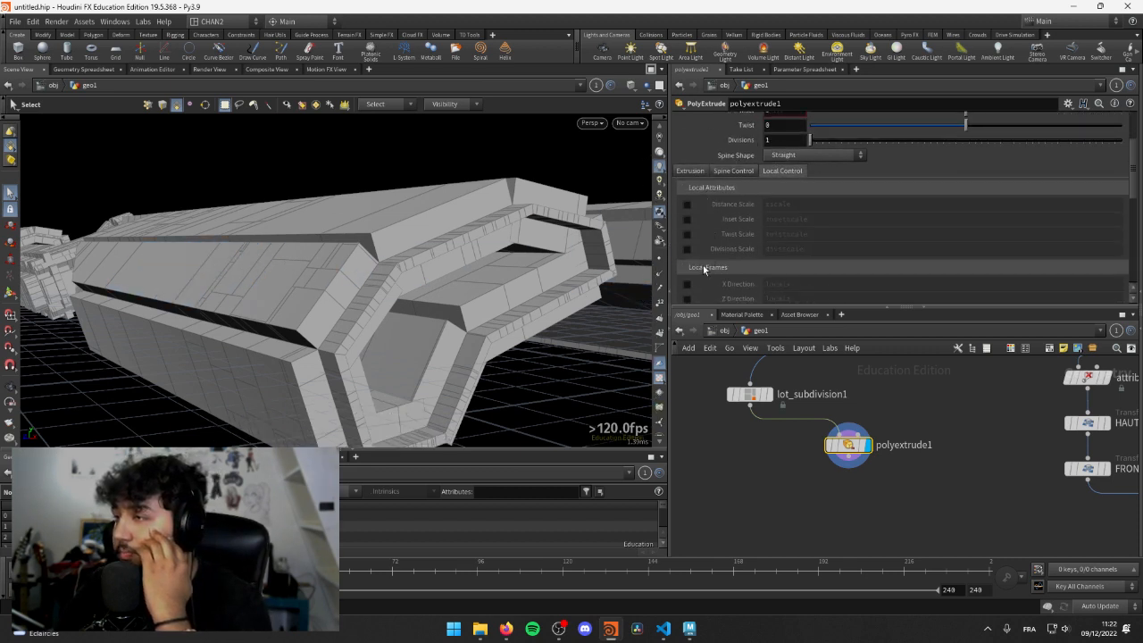
left_click(686, 204)
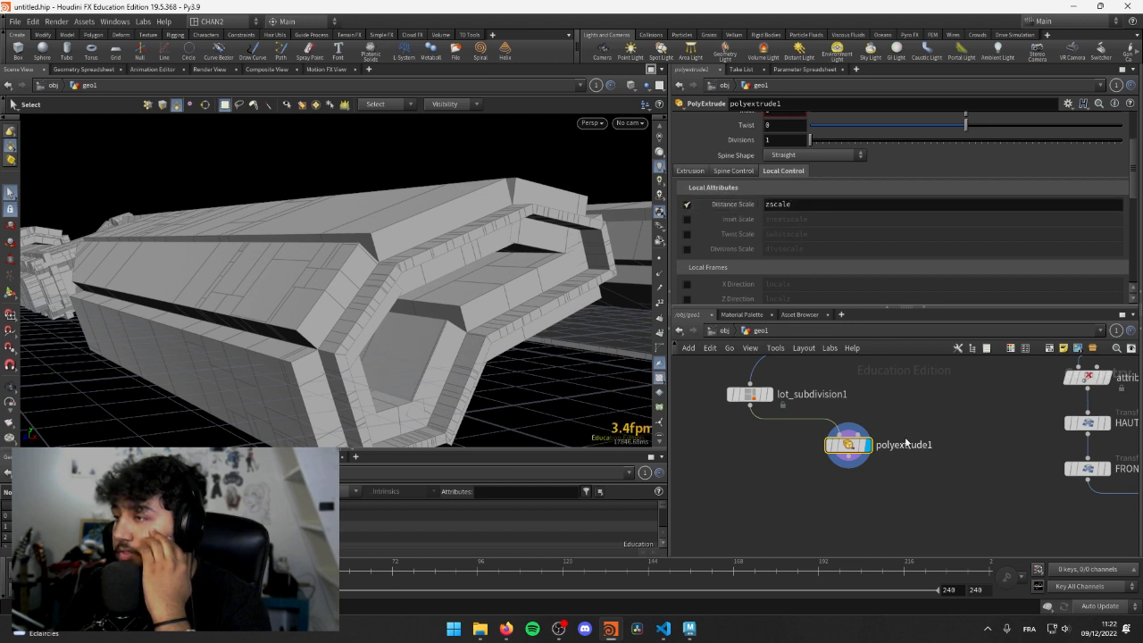
- Insert an Attribute Randomize node between lot_subdivision1 and polyextrude1, with Attribute Name zscale and Dimensions 1
left_click_drag(856, 453, 859, 491)
key("Tab")
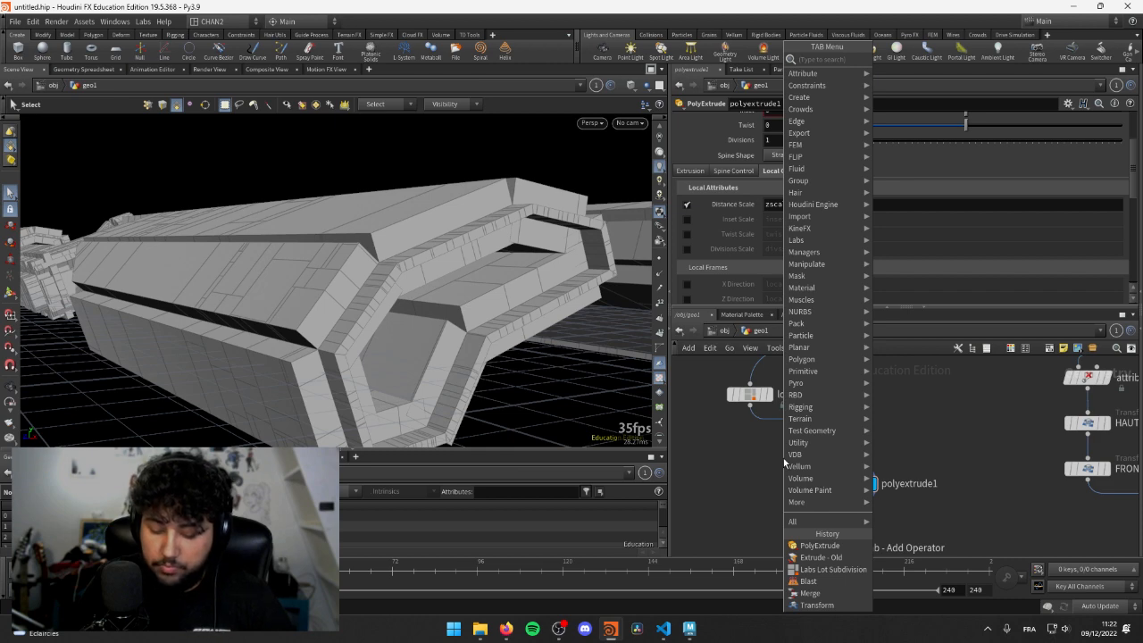
type("arand")
key("Return")
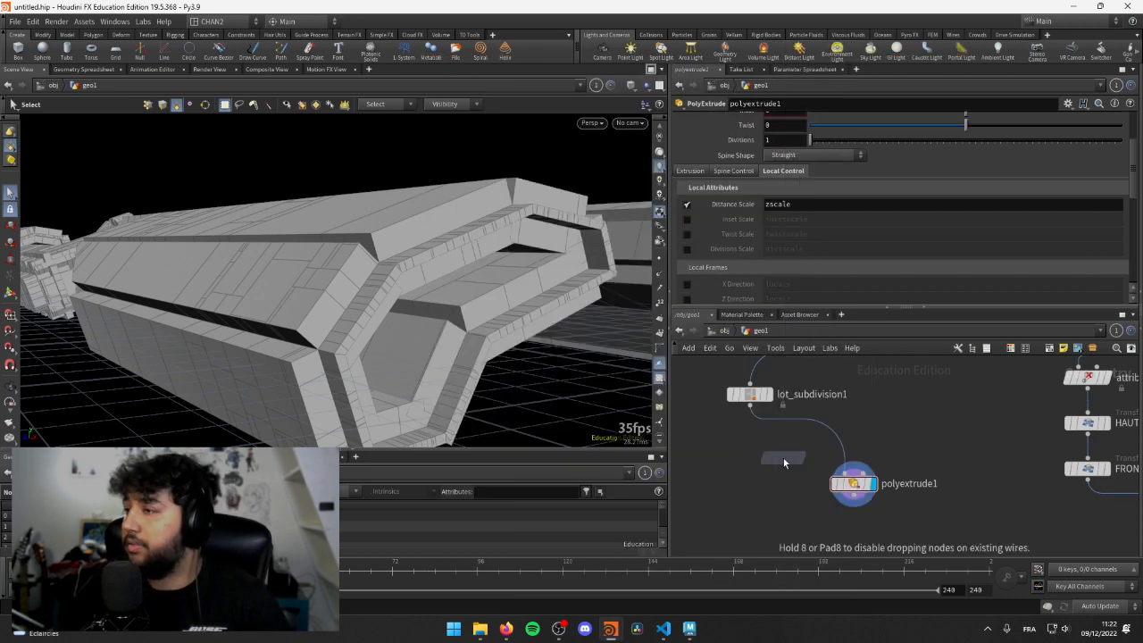
left_click(832, 430)
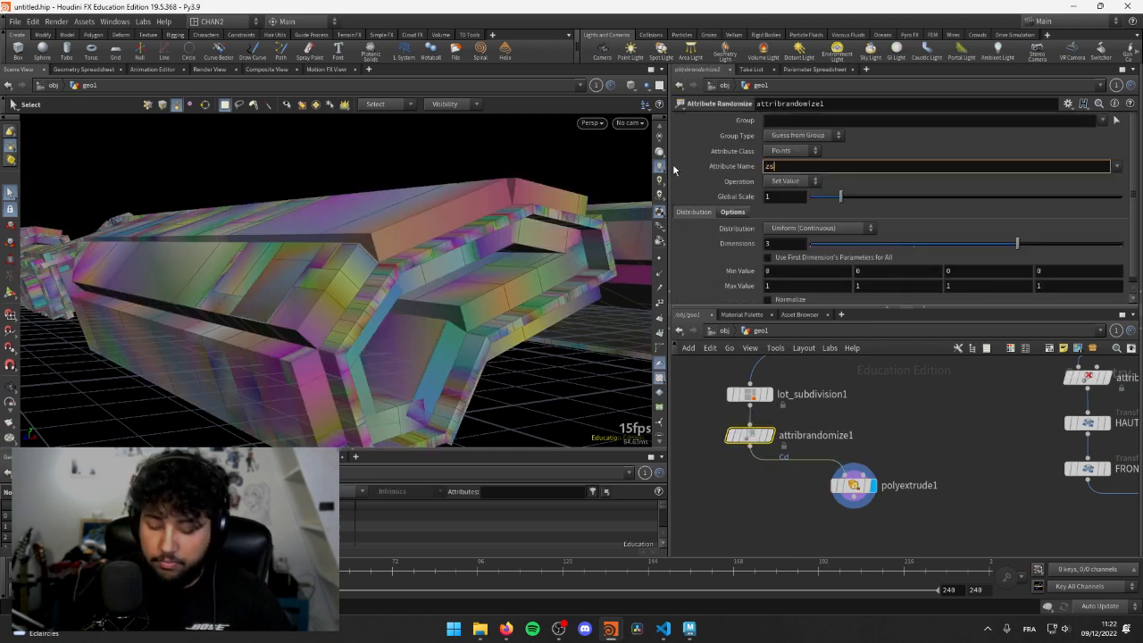
type("zscale")
key("Return")
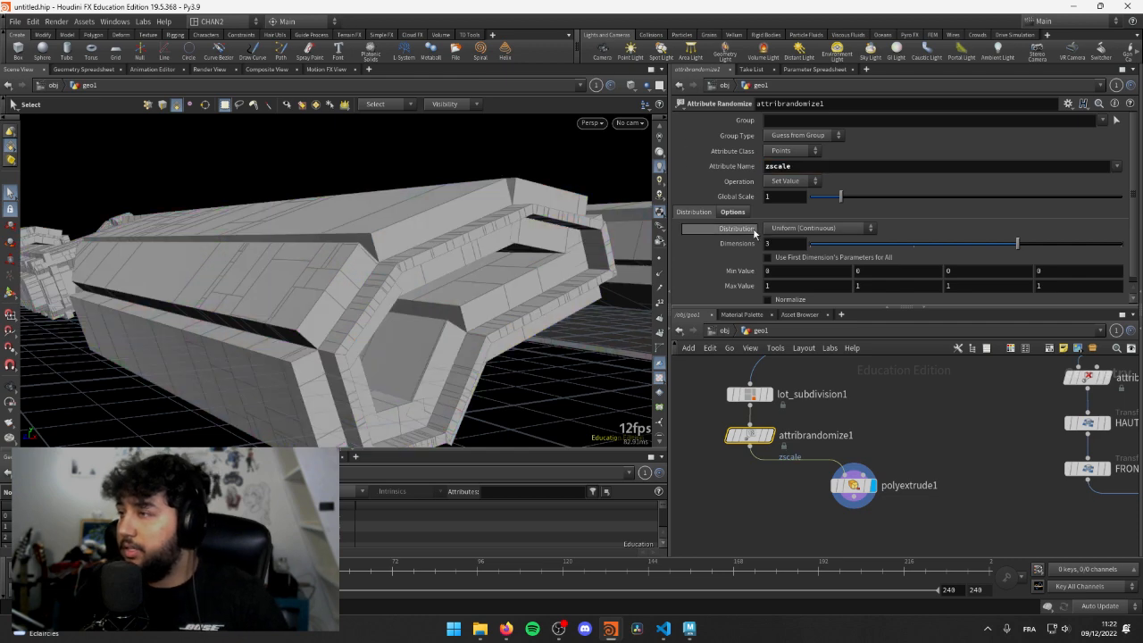
left_click(822, 247)
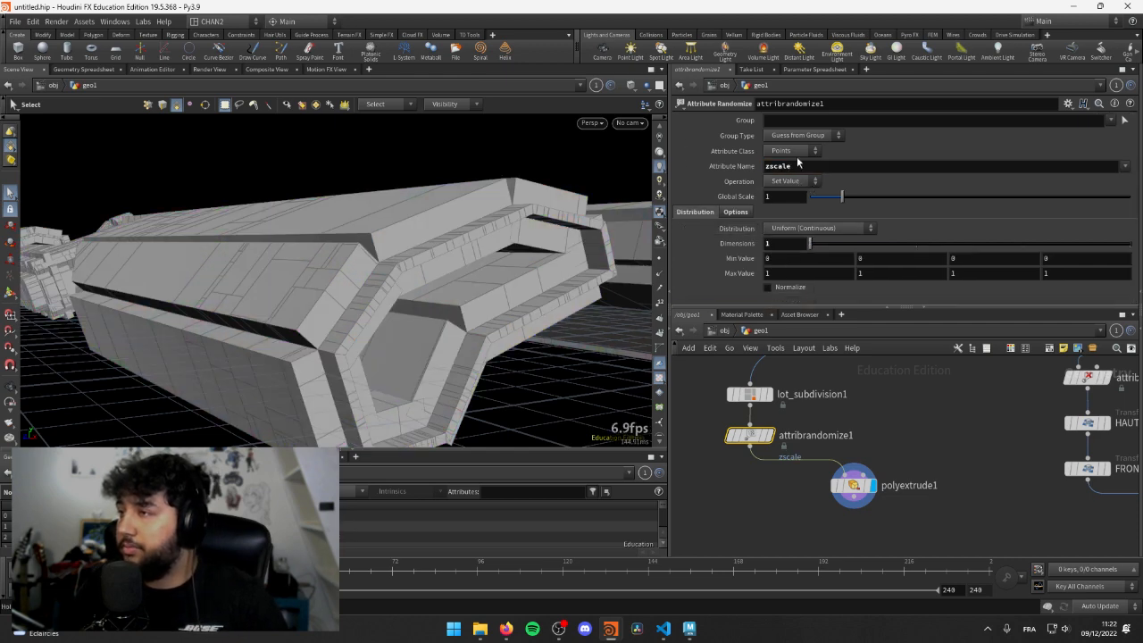
- Display attribrandomize1 and enlarge the Geometry Spreadsheet to examine its zscale point values
left_click(768, 435)
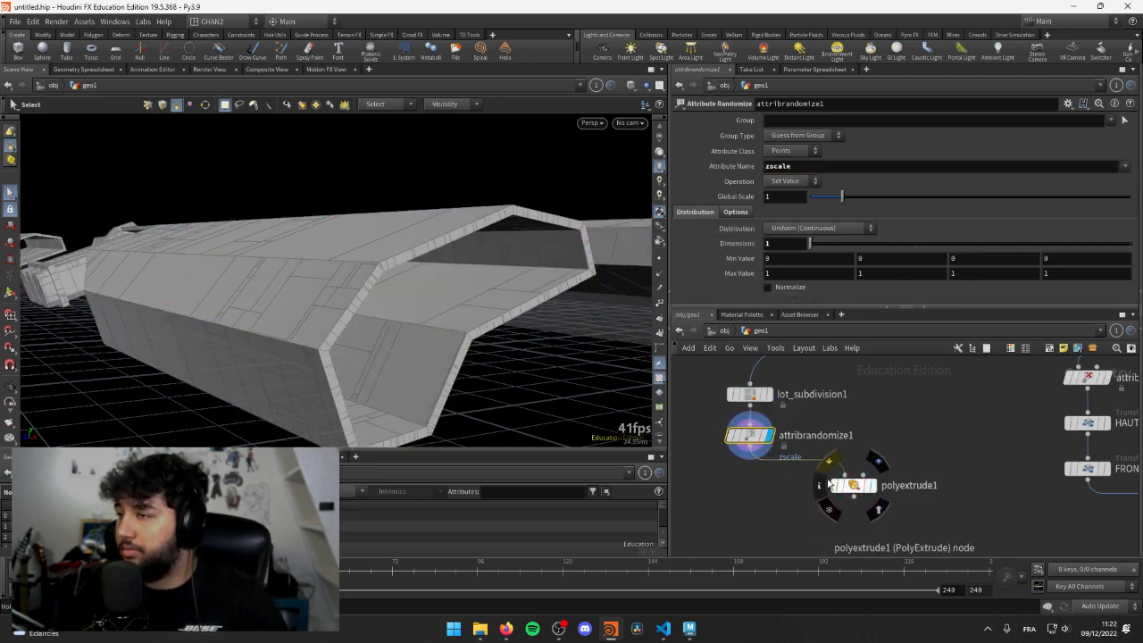
left_click_drag(232, 232, 408, 319)
key("s")
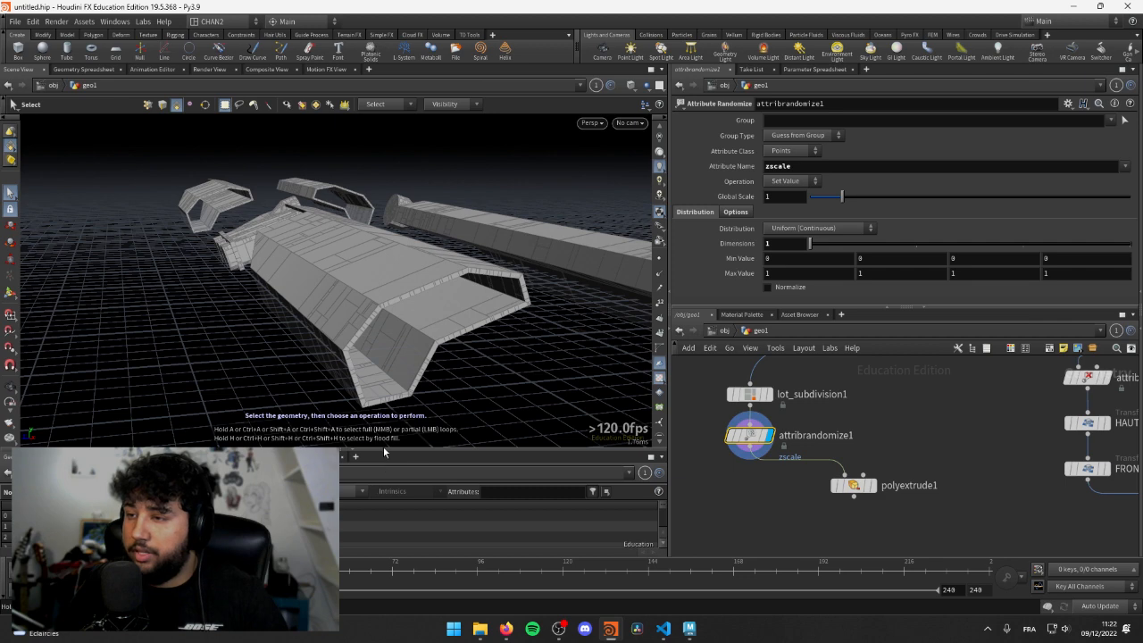
left_click_drag(383, 449, 382, 327)
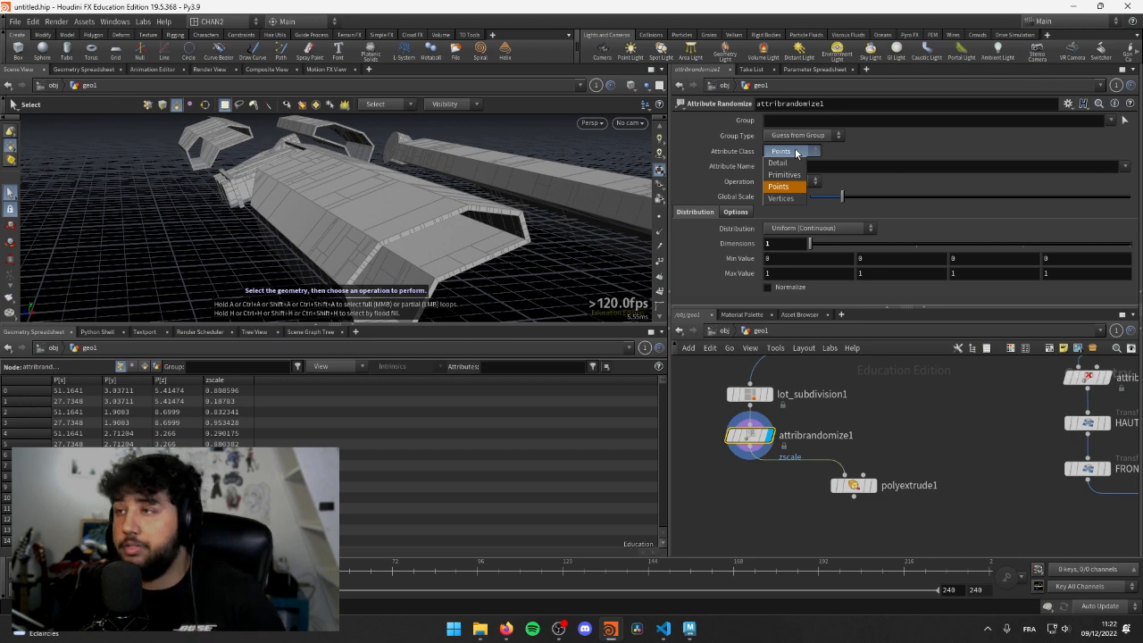
- Change attribrandomize1's Attribute Class to Primitives and show the primitive attributes in the Geometry Spreadsheet
left_click(791, 185)
left_click(774, 153)
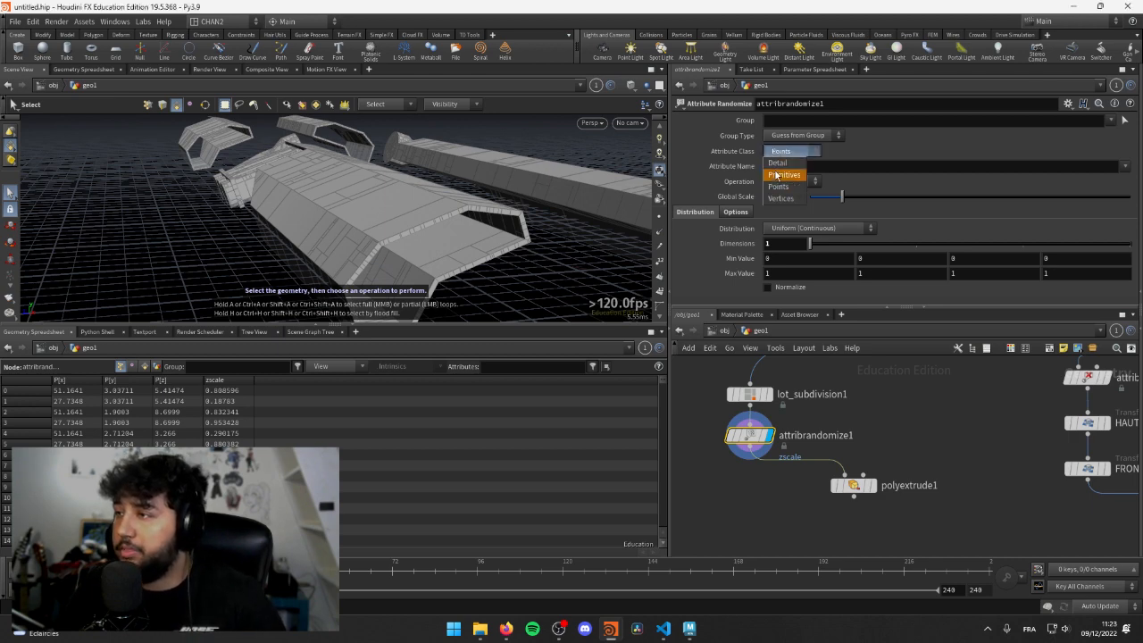
left_click(776, 175)
left_click_drag(322, 191, 316, 222, "alt")
left_click(143, 367)
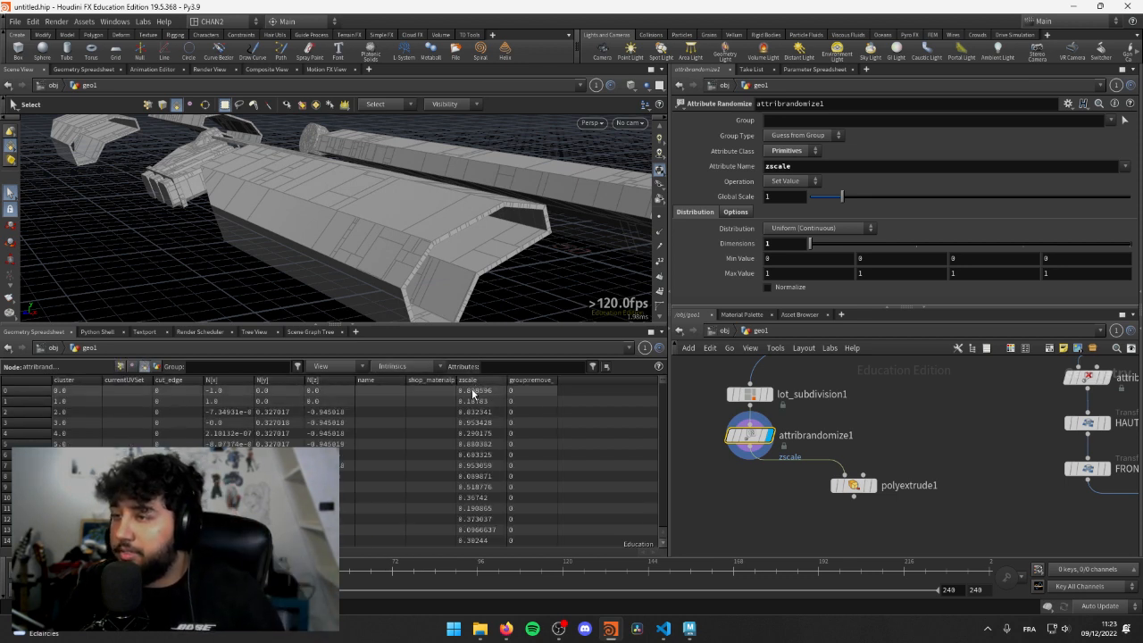
- Display polyextrude1 and enlarge the viewport to examine the randomly extruded wing panels from several angles
left_click(871, 485)
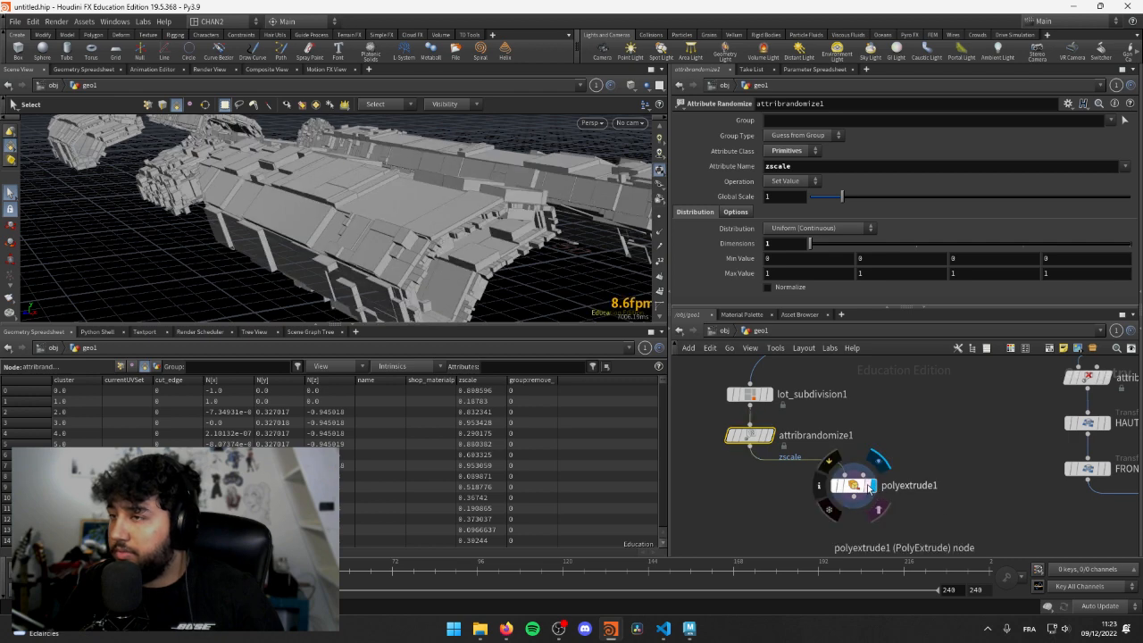
key("Escape")
left_click_drag(304, 214, 353, 211)
key("s")
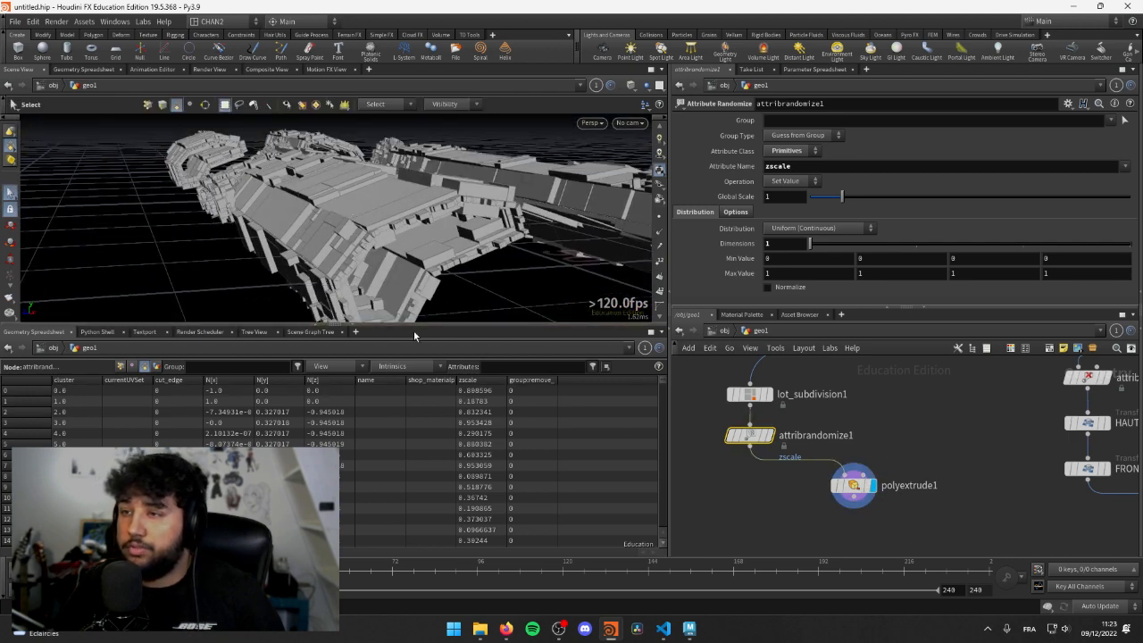
left_click_drag(408, 325, 408, 435)
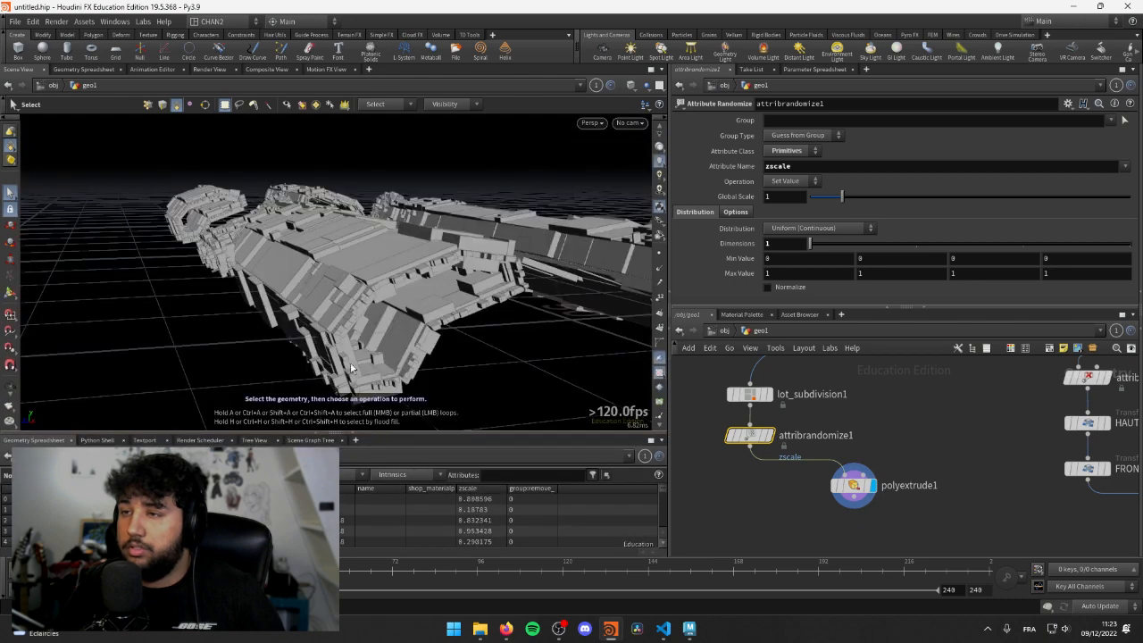
key("Escape")
mouse_move(358, 268)
left_mouse_down()
mouse_move(397, 252)
mouse_move(172, 271)
mouse_move(288, 248)
mouse_move(264, 249)
mouse_move(437, 294)
mouse_move(266, 288)
mouse_move(294, 234)
mouse_move(349, 184)
mouse_move(390, 223)
mouse_move(133, 224)
mouse_move(295, 268)
mouse_move(272, 271)
mouse_move(375, 259)
left_mouse_up()
key("s")
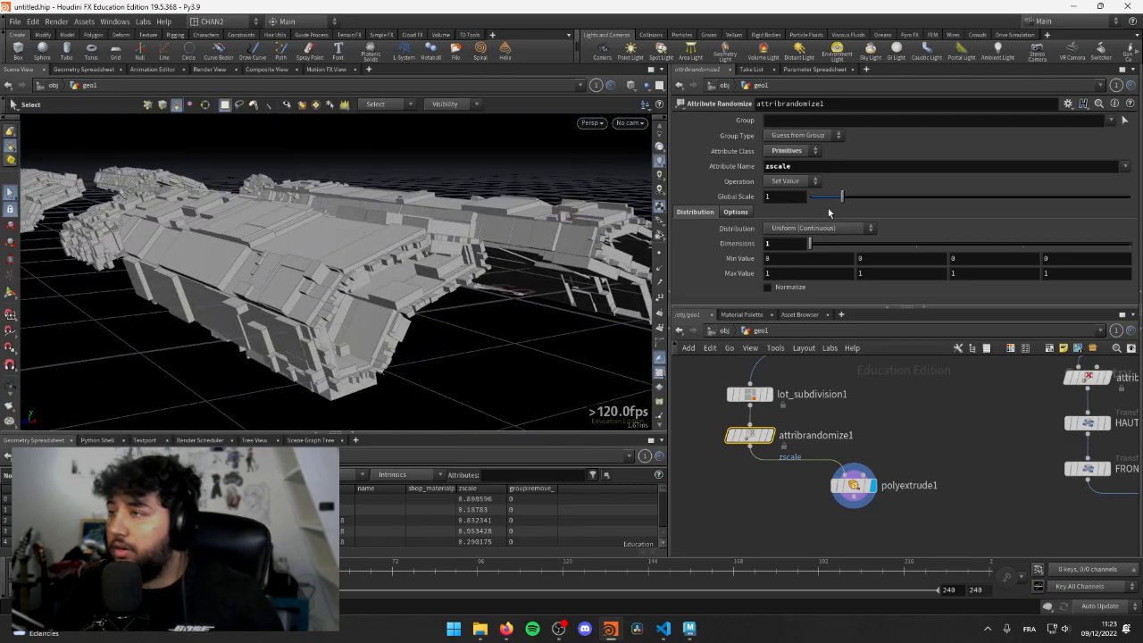
- Reduce polyextrude1's Distance to 0.136 and check the panel relief up close
left_click(854, 485)
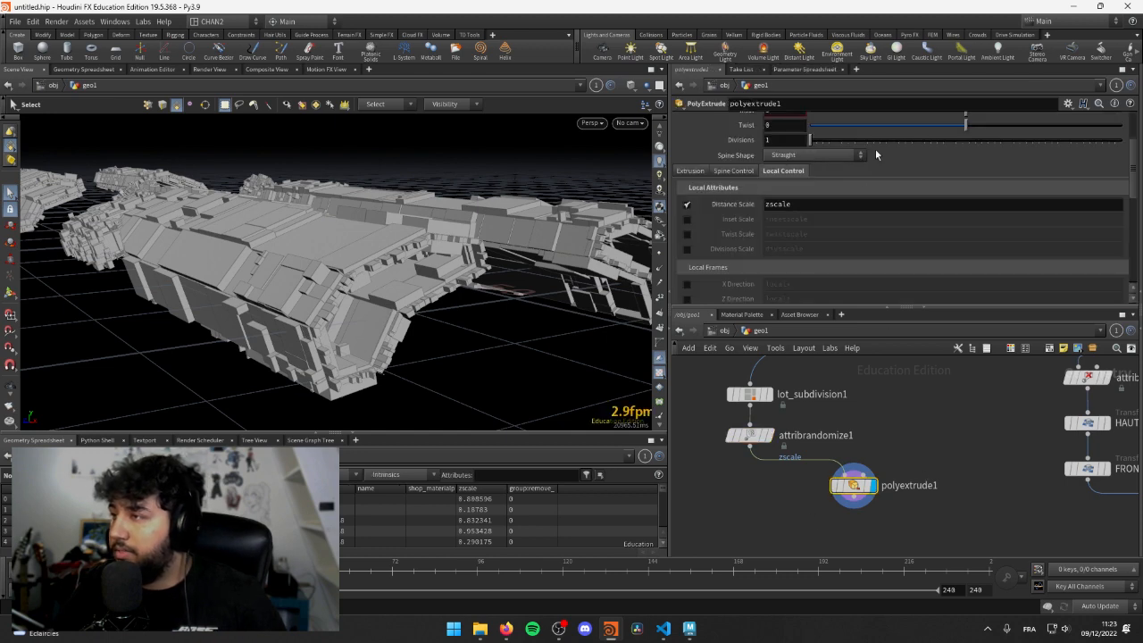
scroll(786, 188, "up", 3)
left_click_drag(1043, 169, 973, 169)
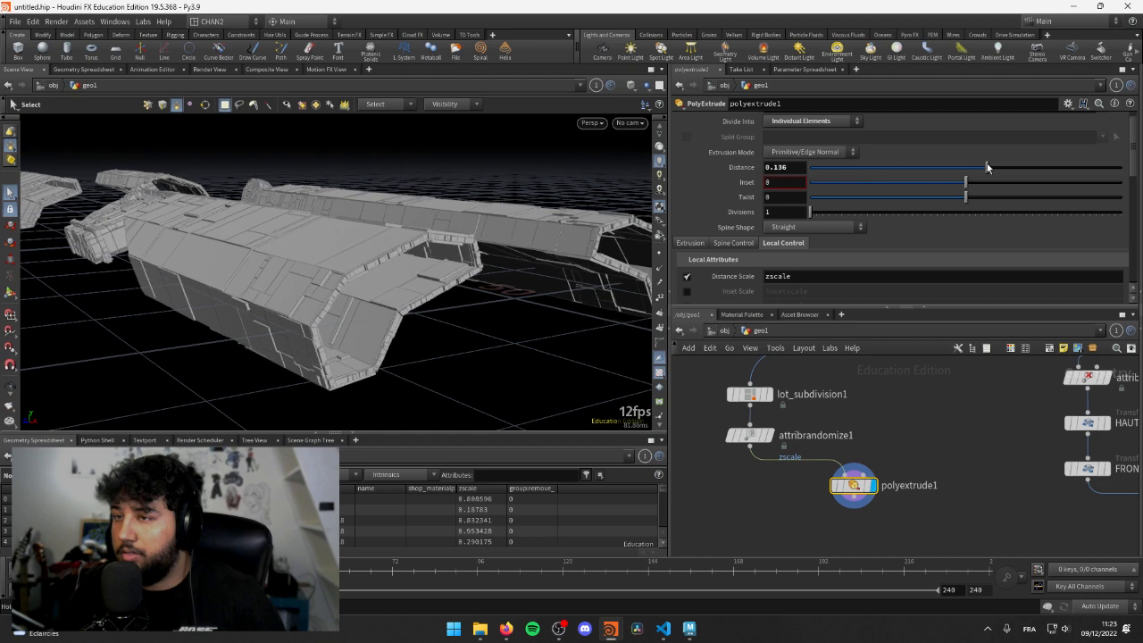
right_click_drag(298, 262, 340, 278, "alt")
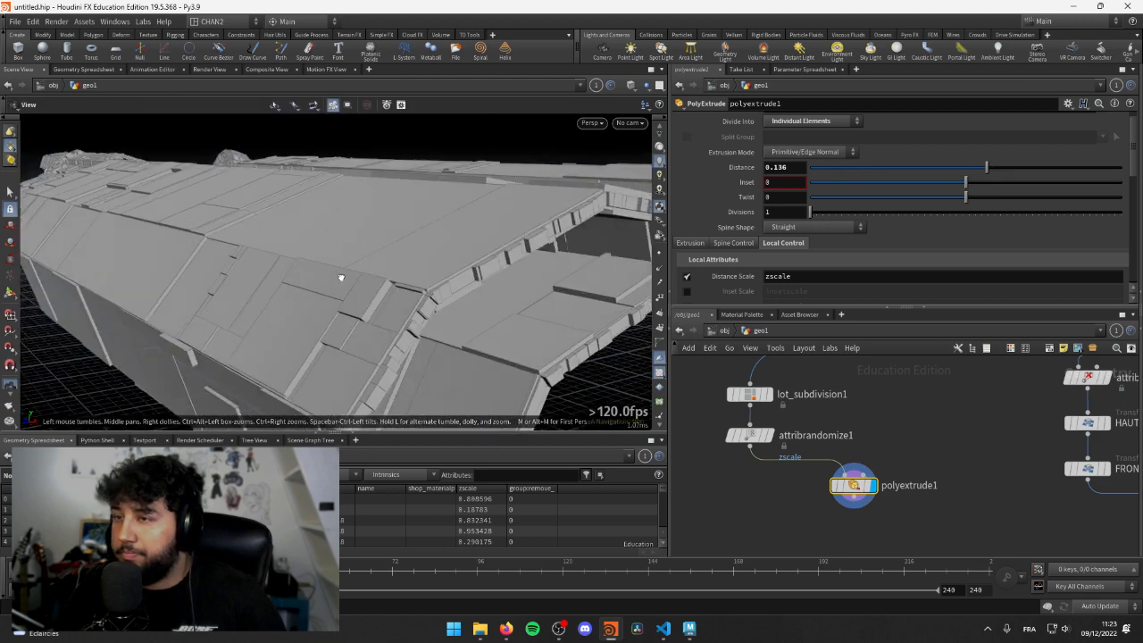
left_click_drag(339, 278, 376, 313, "alt")
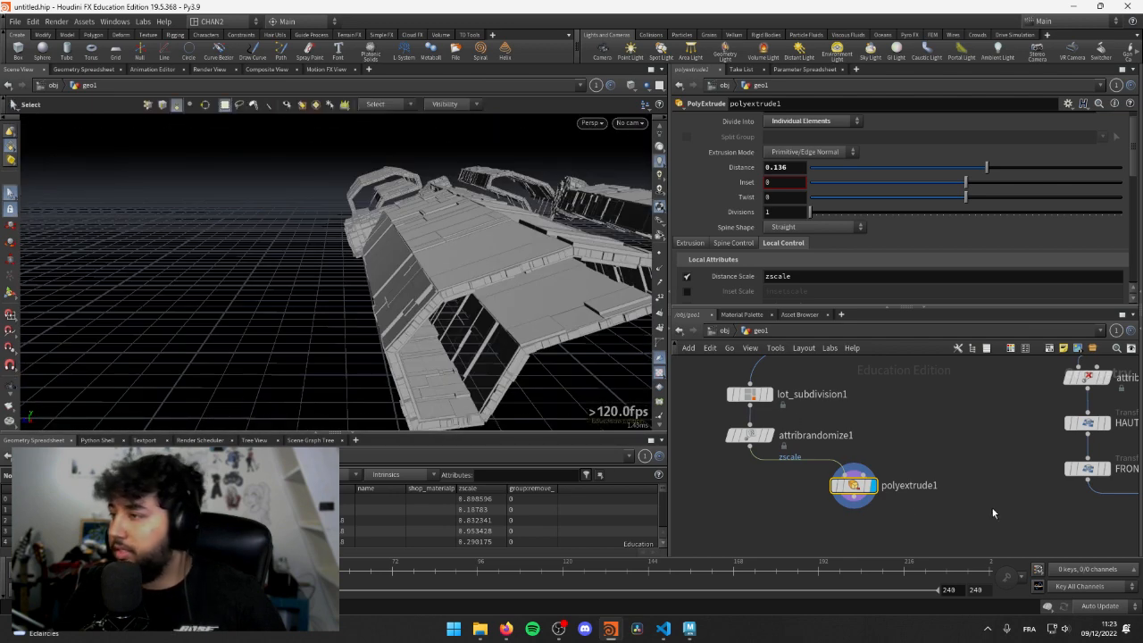
- Move the seven-node transform branch down and away from the wing panel nodes in the network
middle_click_drag(830, 500, 816, 388)
scroll(837, 476, "down", 6)
left_click_drag(889, 413, 970, 522)
middle_click_drag(870, 395, 873, 440)
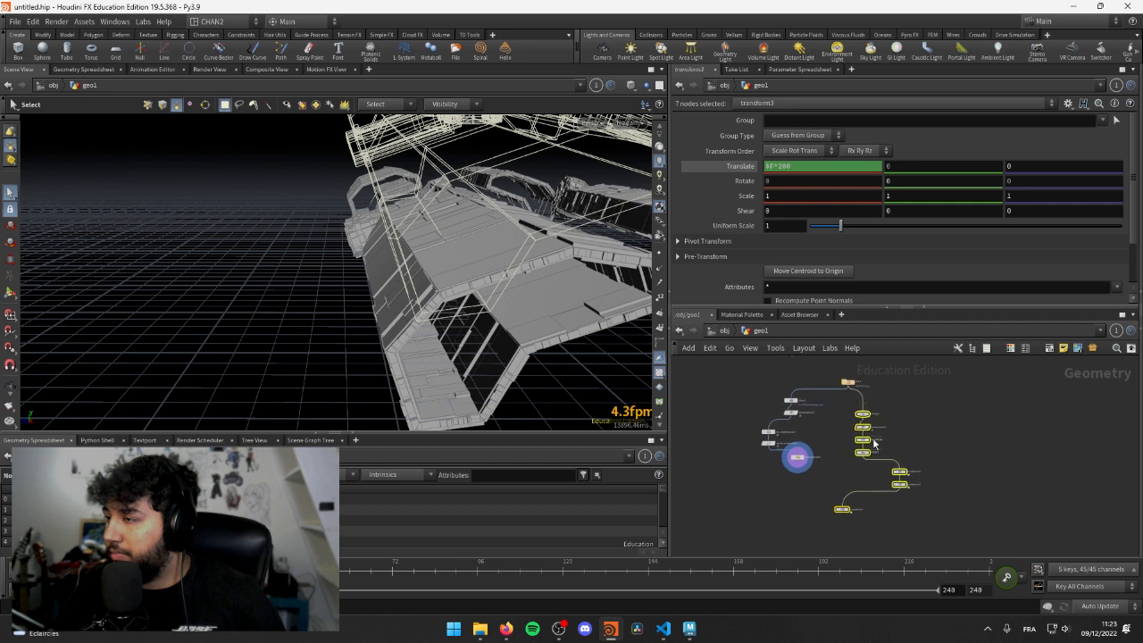
left_click_drag(867, 420, 909, 481)
left_click(855, 490)
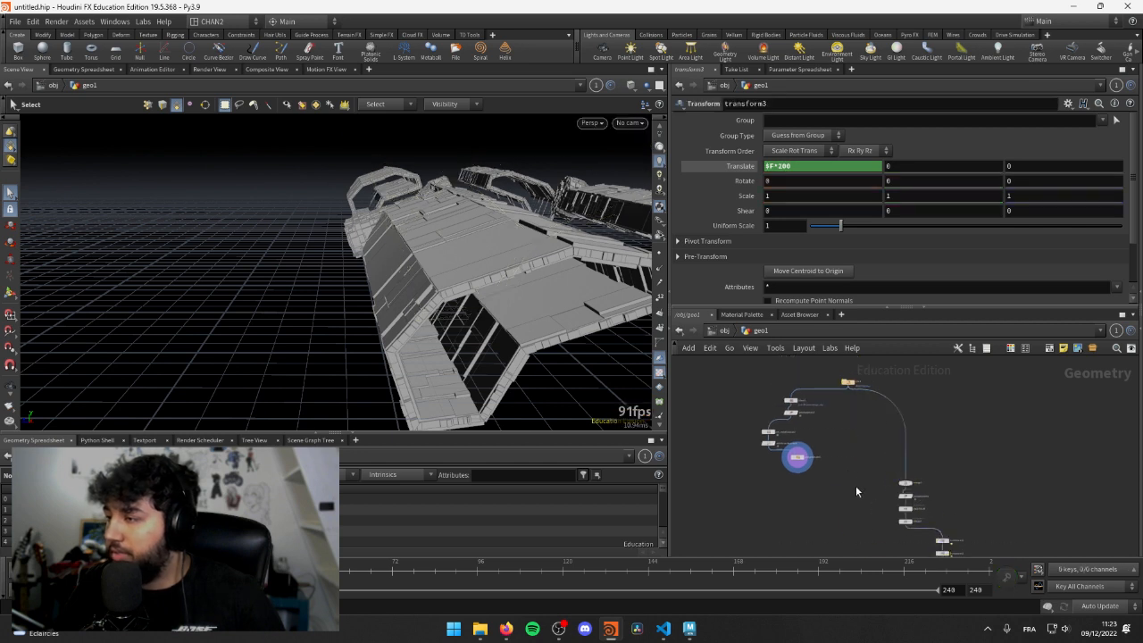
- Align the five wing panel nodes, from the blast to polyextrude1, in a vertical column below the file node
middle_click_drag(855, 486, 843, 517)
left_click_drag(820, 506, 809, 500)
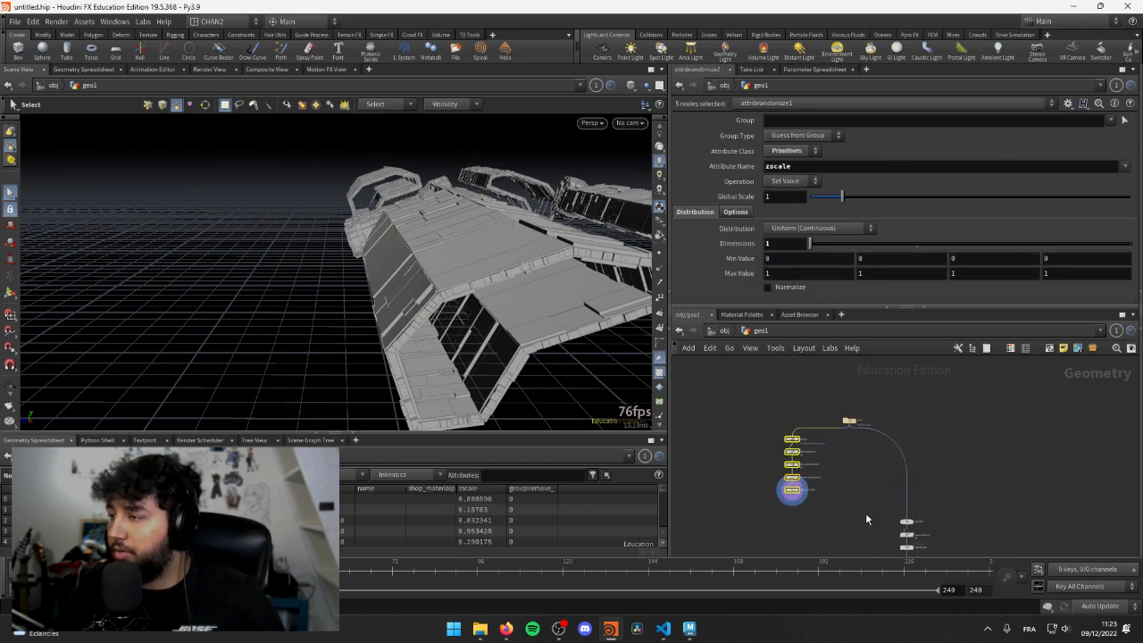
left_click(865, 519)
middle_click_drag(866, 519, 787, 465)
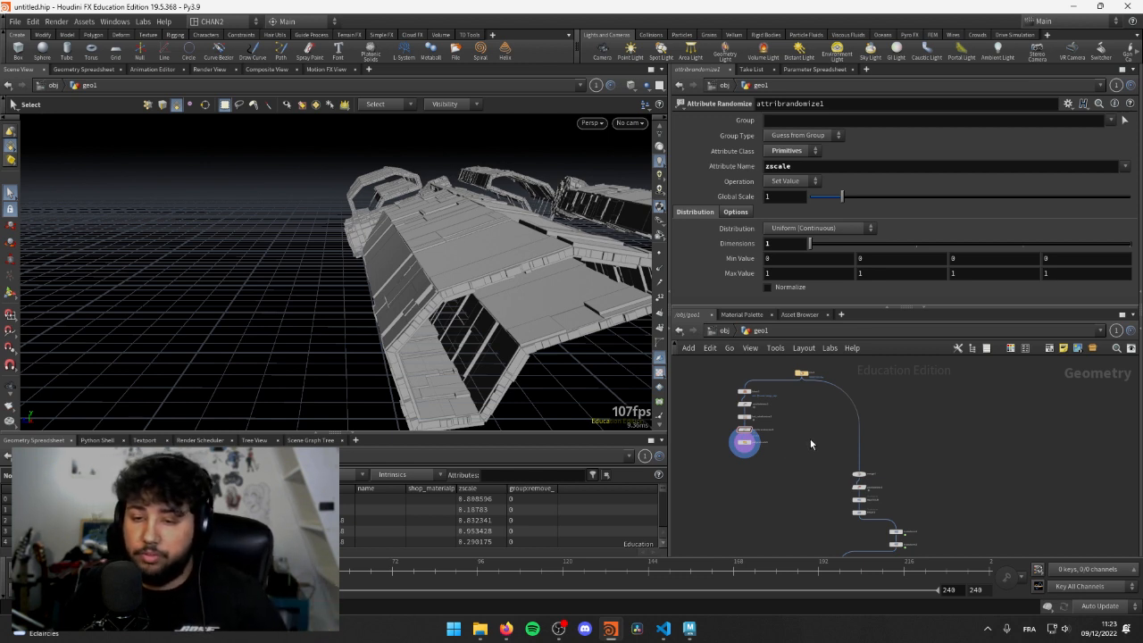
- Add a second Blast node fed by the file node, placed beside the column of wing panel nodes
scroll(826, 438, "up", 4)
middle_click_drag(790, 422, 842, 444)
left_click_drag(523, 268, 442, 270, "alt")
scroll(442, 271, "down", 3)
middle_click_drag(710, 376, 677, 432)
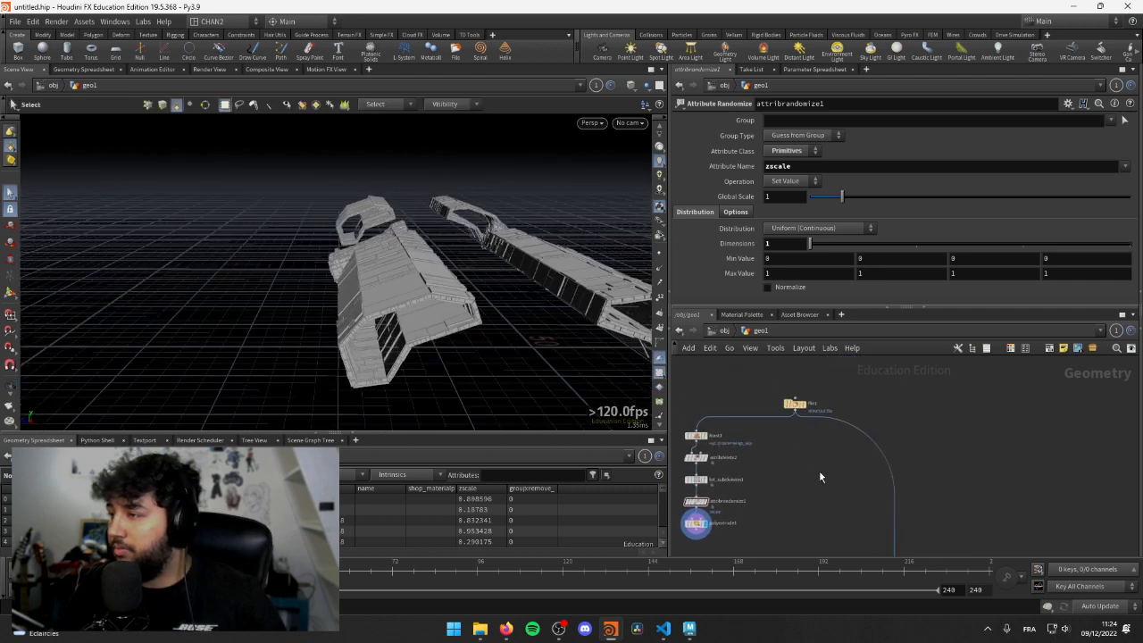
middle_click_drag(836, 498, 841, 481)
key("Tab")
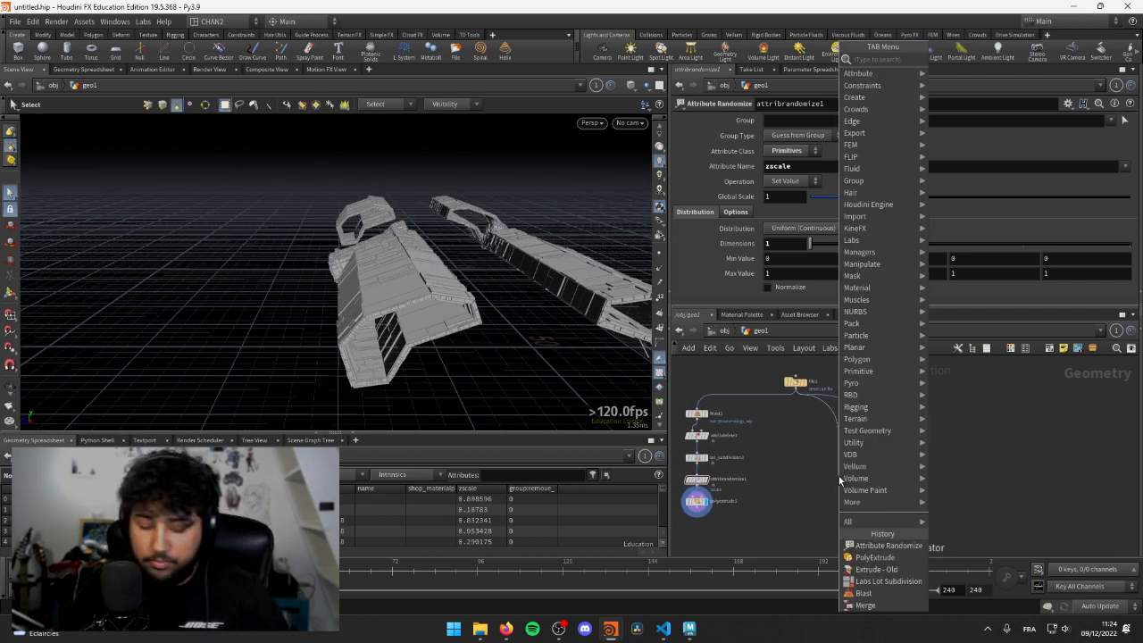
type("blmas")
key("BackSpace")
key("BackSpace")
key("BackSpace")
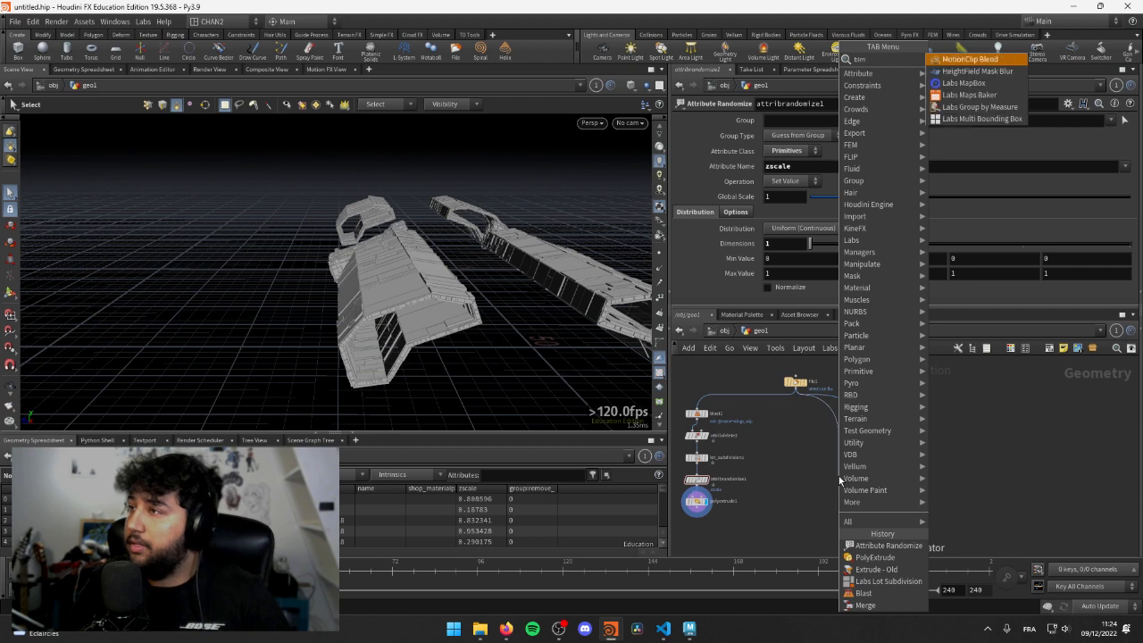
type("as")
key("Return")
left_click(838, 478)
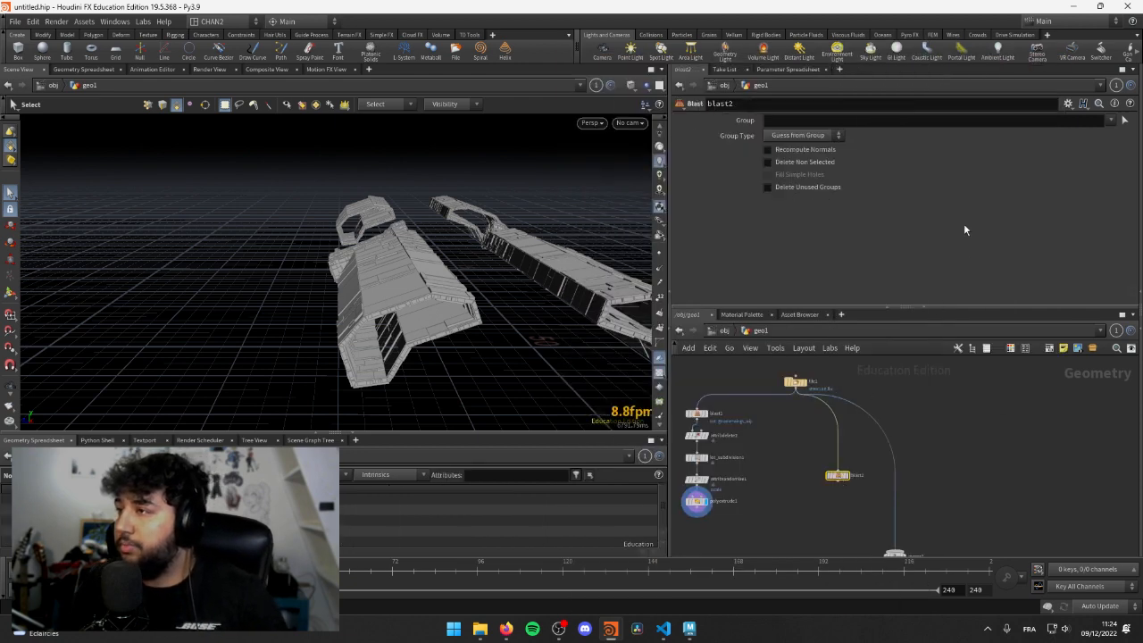
left_click(1113, 122)
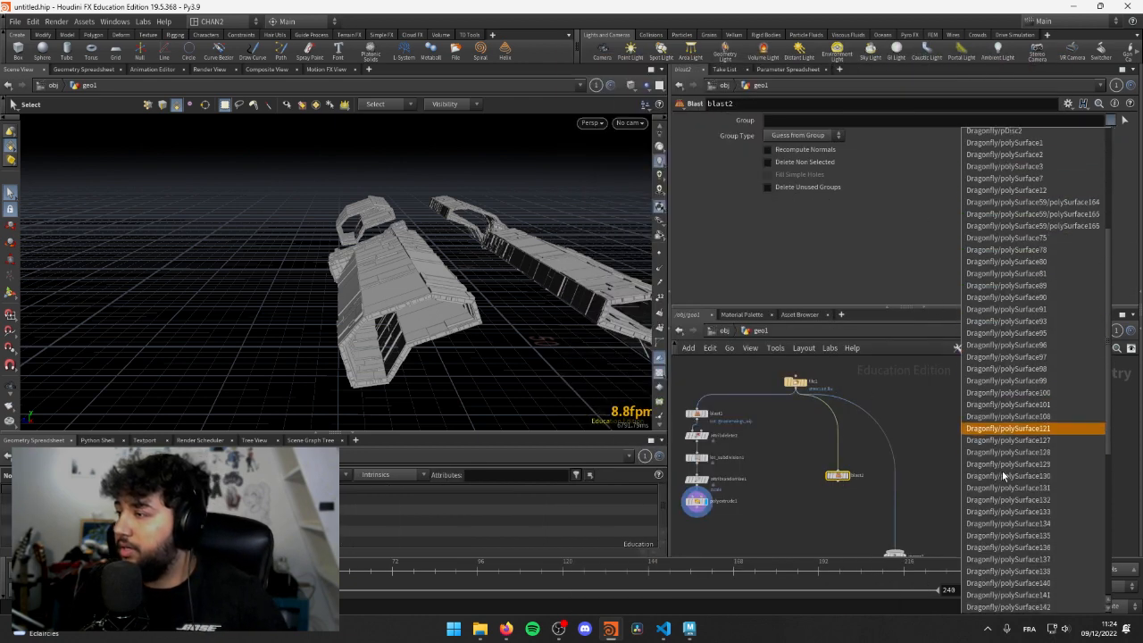
scroll(1021, 500, "down", 3)
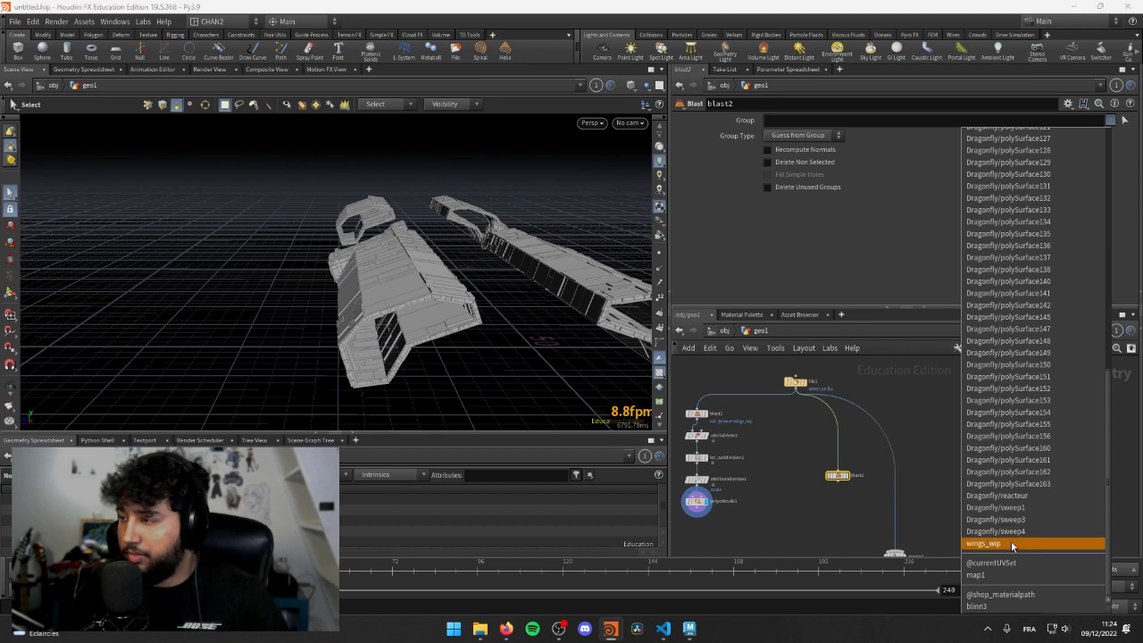
left_click(1012, 544)
key("Escape")
left_click_drag(276, 186, 398, 235)
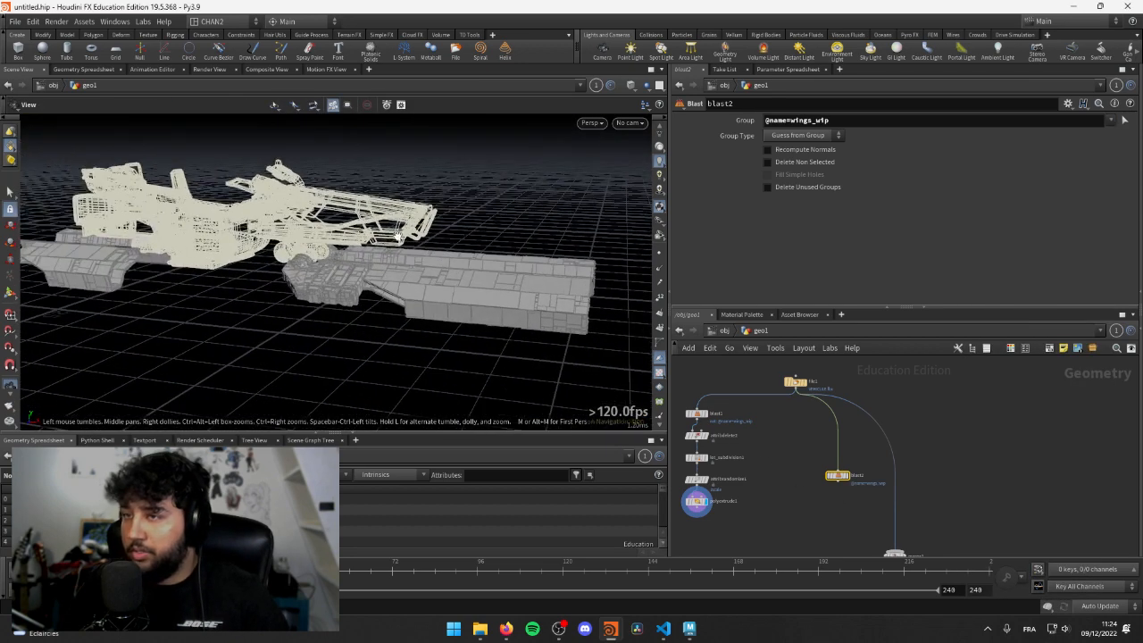
- Replace the file node's direct input on merge1 with blast2, connect polyextrude1 as another input, and display merge1
middle_click_drag(878, 542, 893, 496)
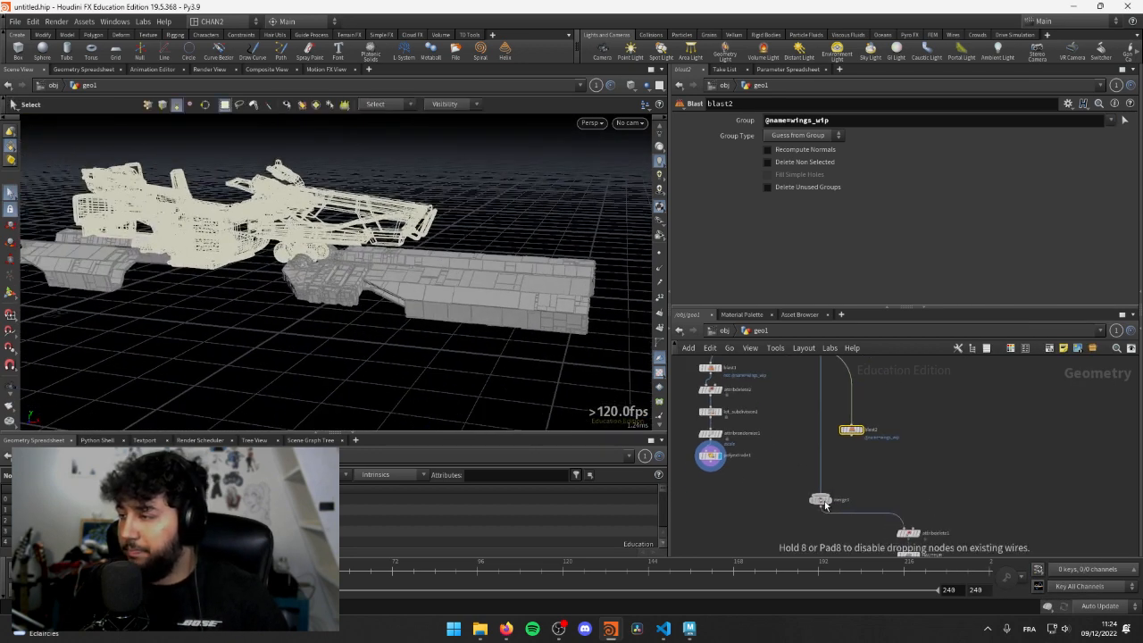
scroll(797, 452, "up", 3)
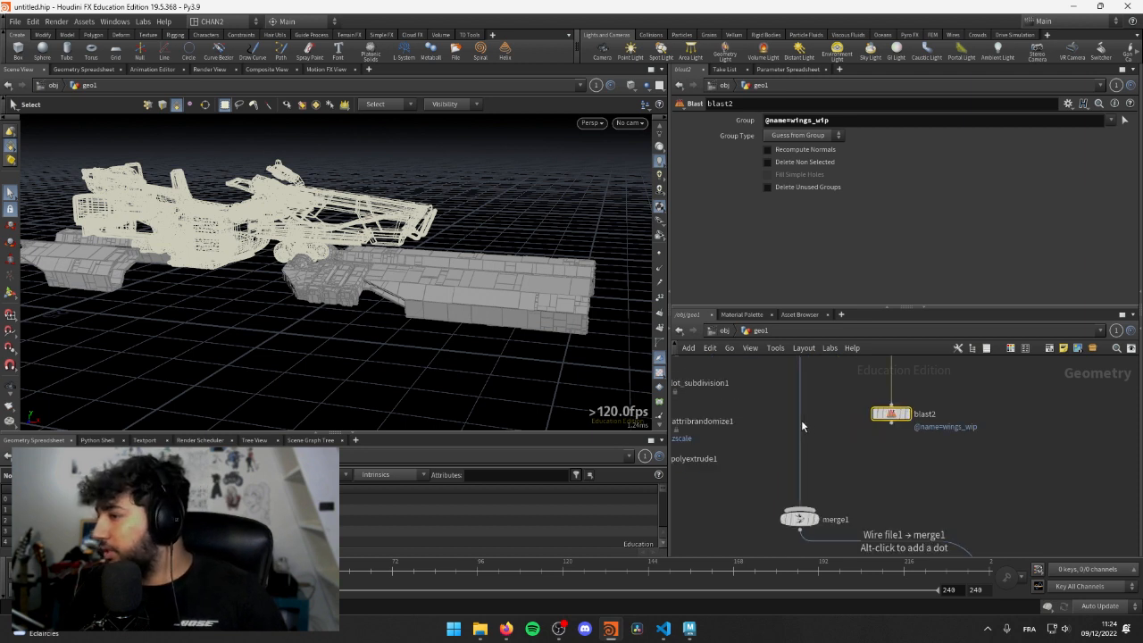
left_click_drag(801, 420, 890, 425)
middle_click_drag(800, 460, 893, 433)
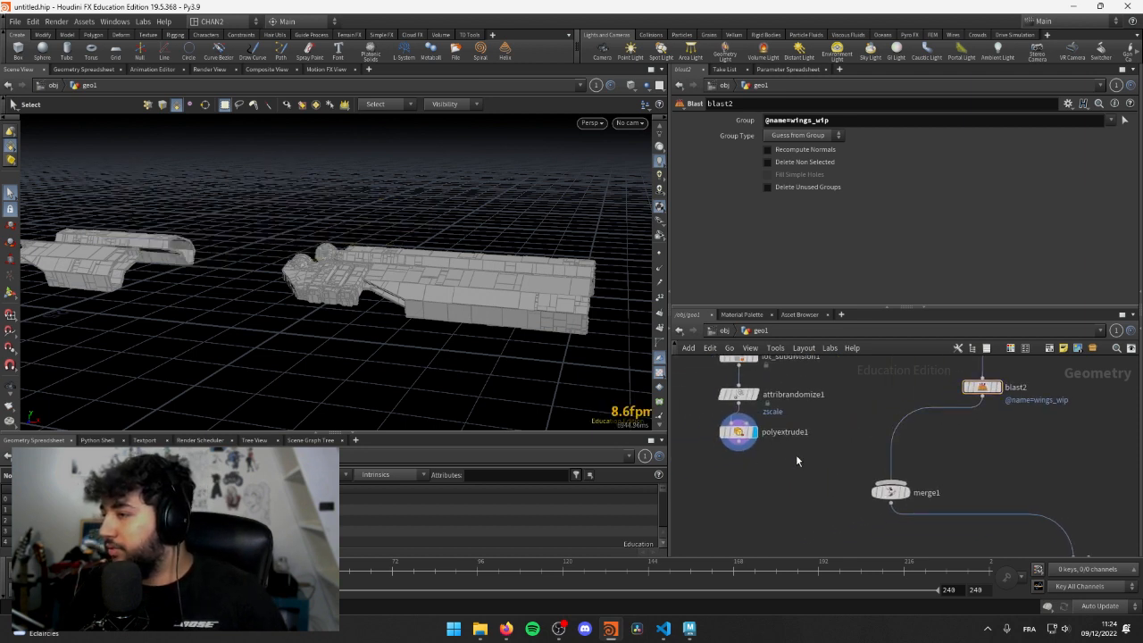
left_click(891, 495)
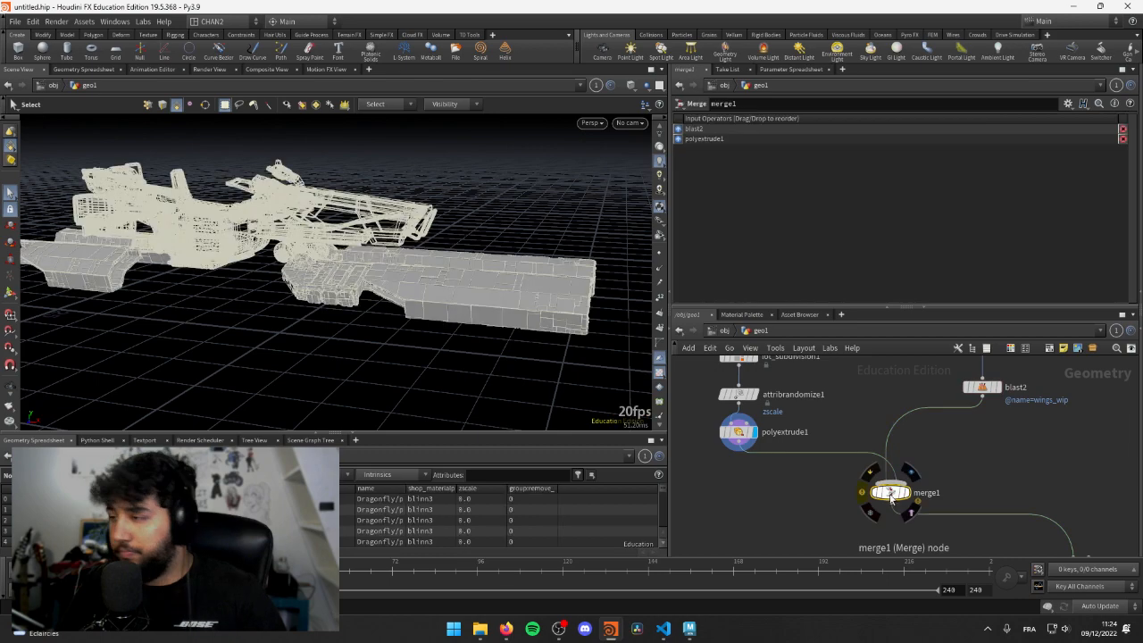
left_click(907, 492)
- Examine the merged vehicle from several angles, comparing the paneled wings with the body parts up close
key("Escape")
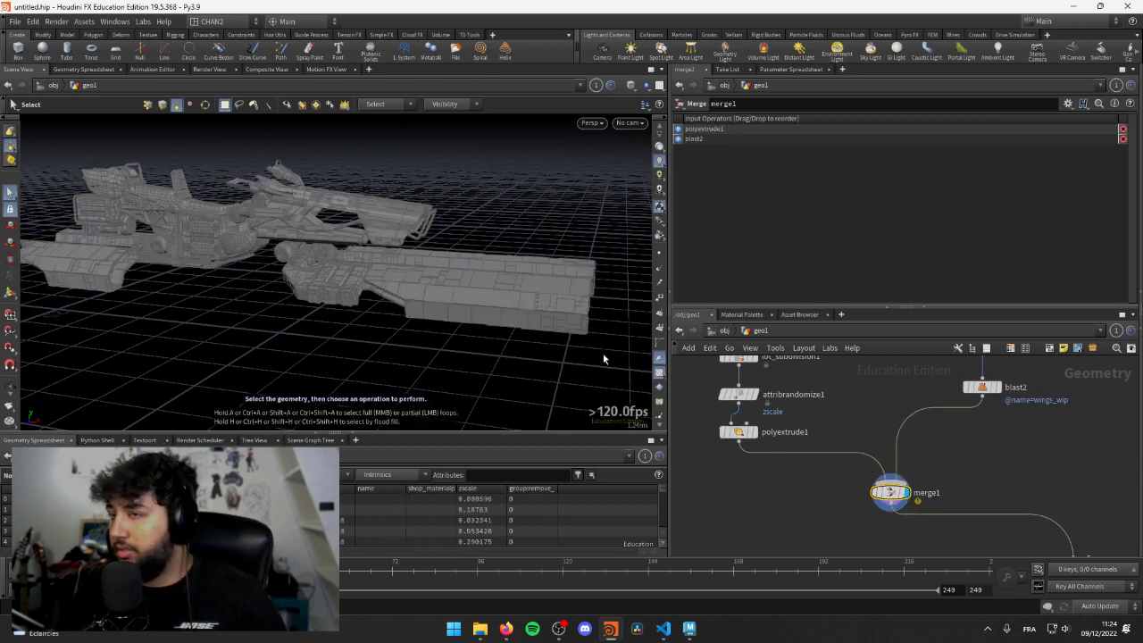
left_click_drag(603, 353, 473, 245)
scroll(473, 245, "up", 12)
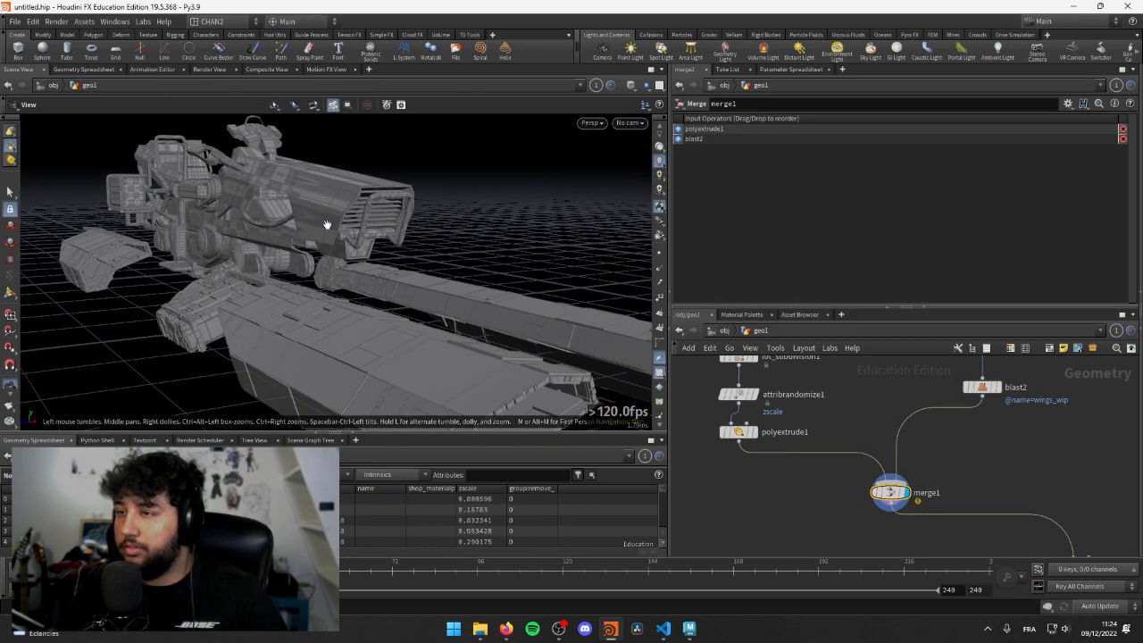
scroll(410, 254, "down", 8)
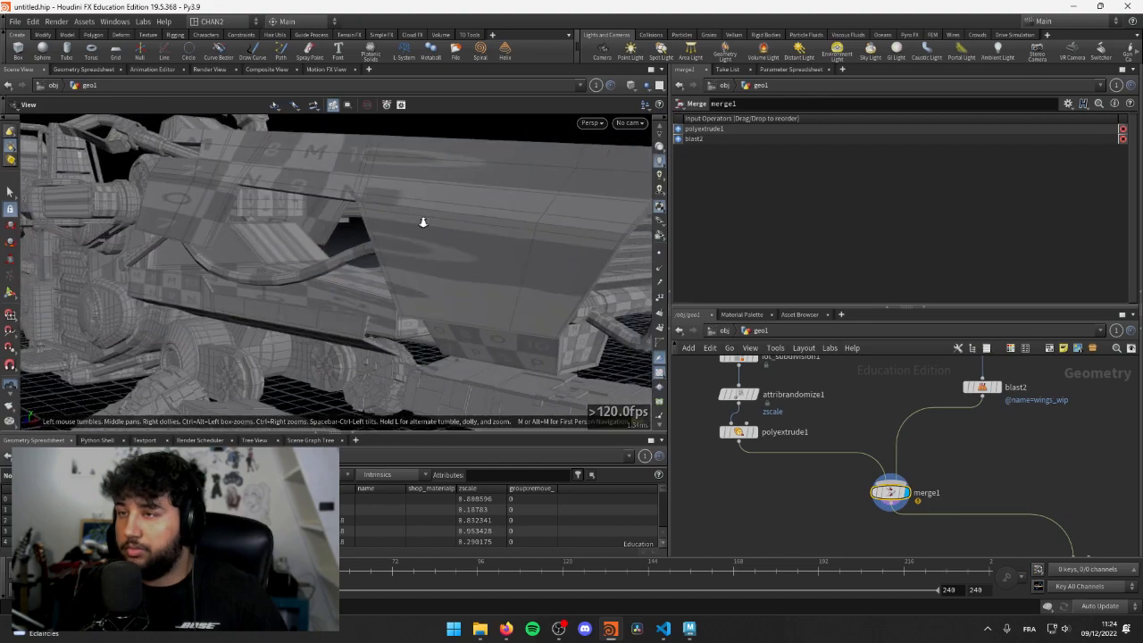
scroll(377, 231, "down", 6)
scroll(549, 278, "up", 8)
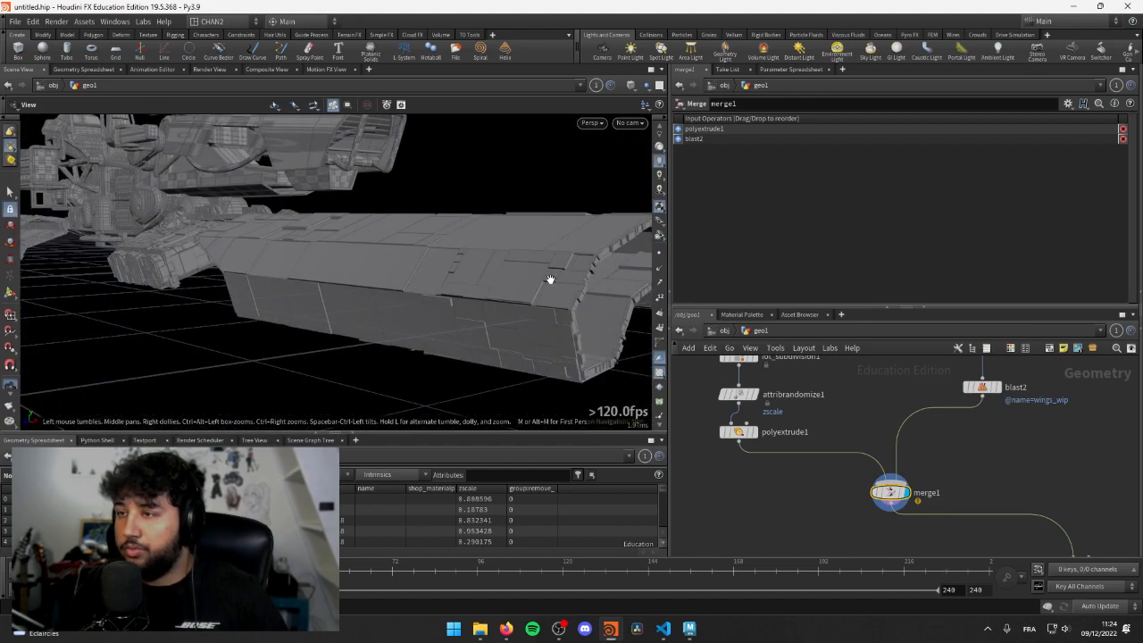
left_click_drag(549, 278, 388, 293)
middle_click_drag(388, 294, 321, 306)
left_click_drag(322, 306, 319, 265)
key("s")
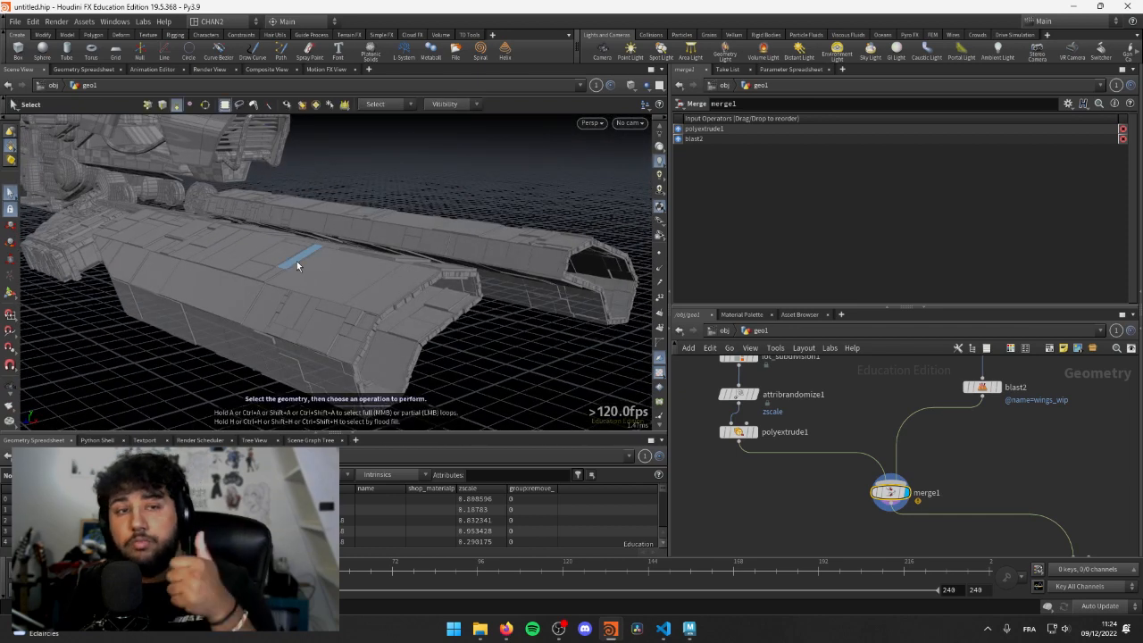
- Select the group of nodes downstream of merge1, starting with attribdelete1
scroll(853, 405, "down", 3)
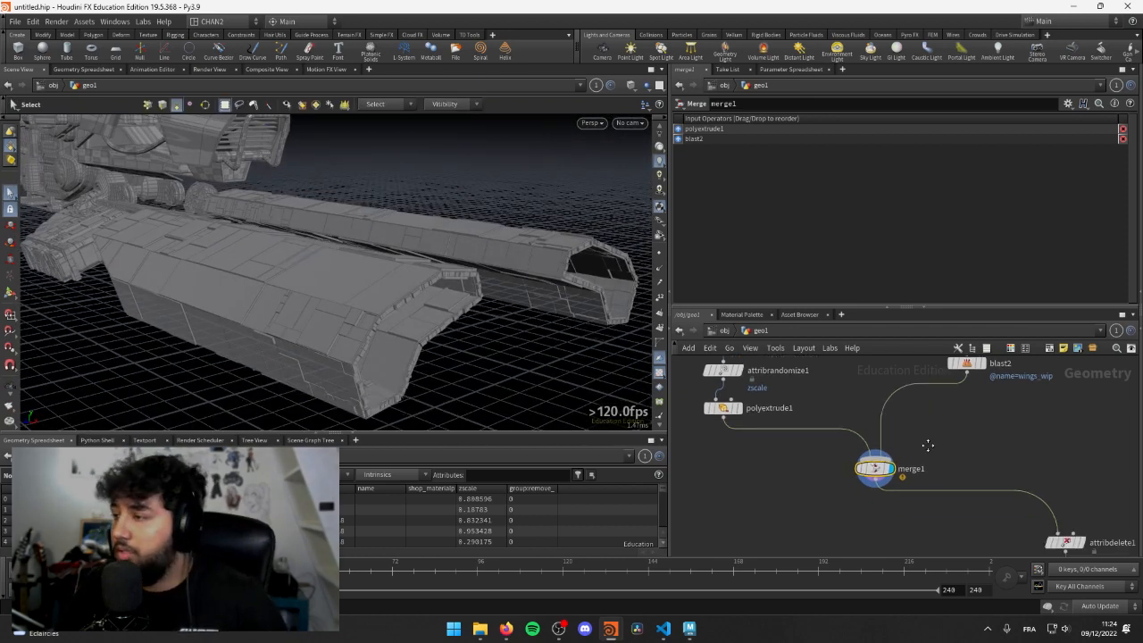
middle_click_drag(912, 482, 848, 453)
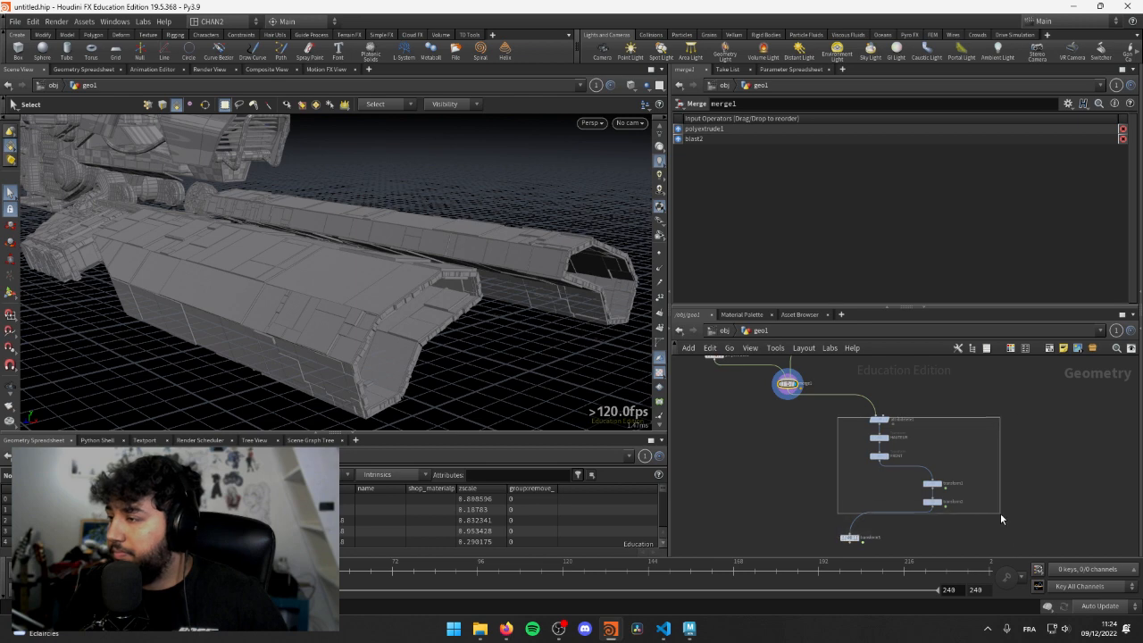
- Display the output of the transform3 node and frame the whole ship in the viewport
left_click_drag(1000, 513, 1002, 514)
left_click(793, 506)
scroll(842, 494, "up", 5)
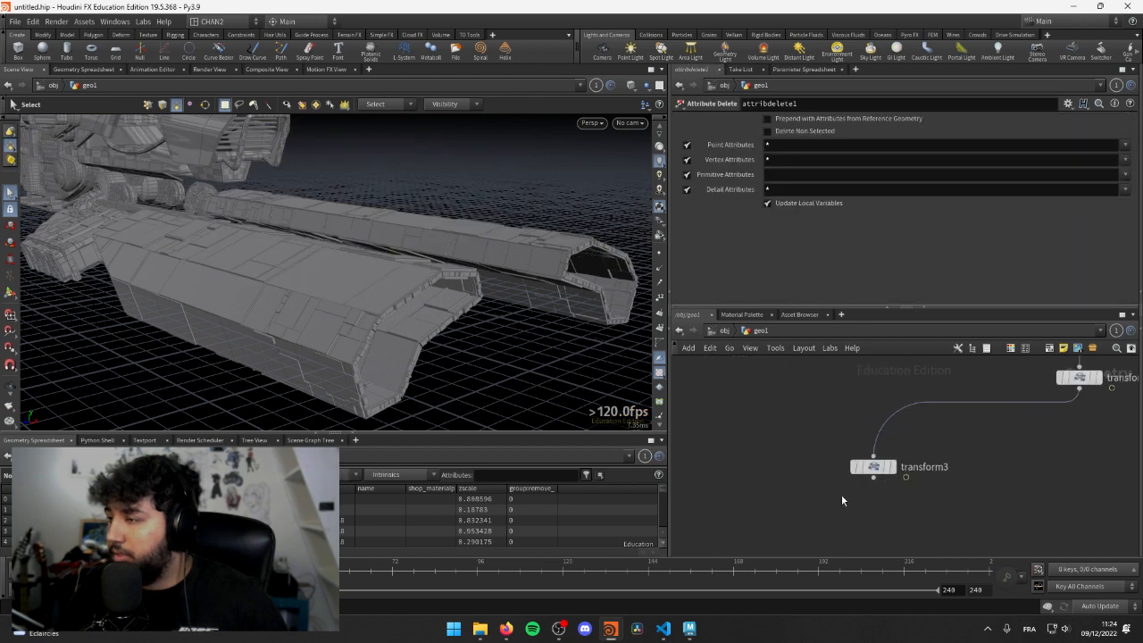
left_click(892, 468)
key("space+g")
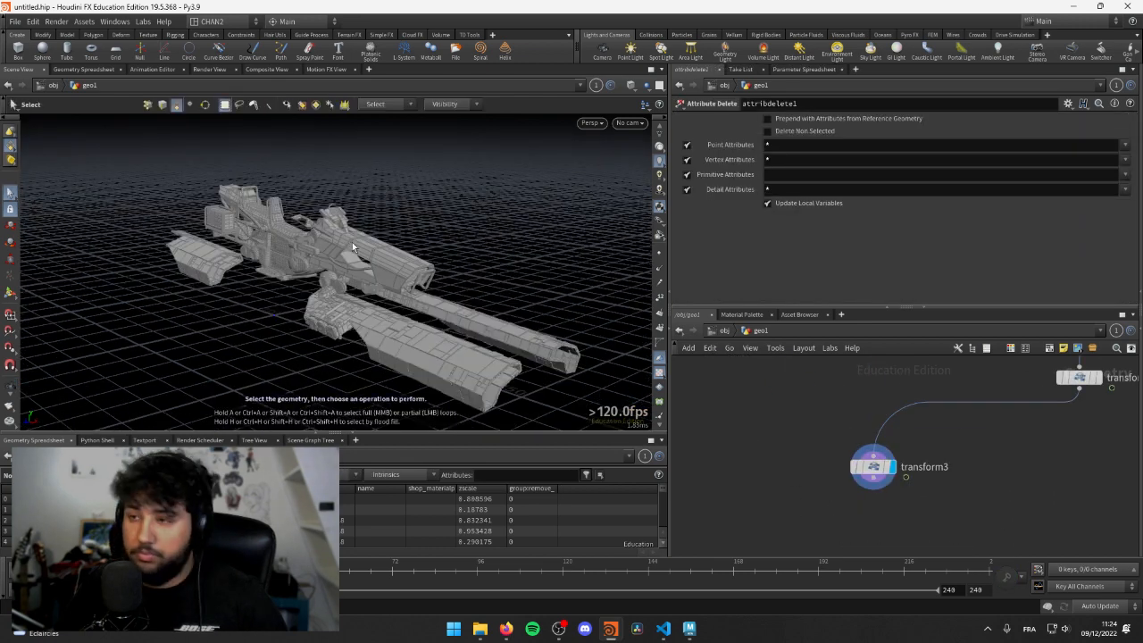
left_click_drag(352, 242, 364, 370)
key("s")
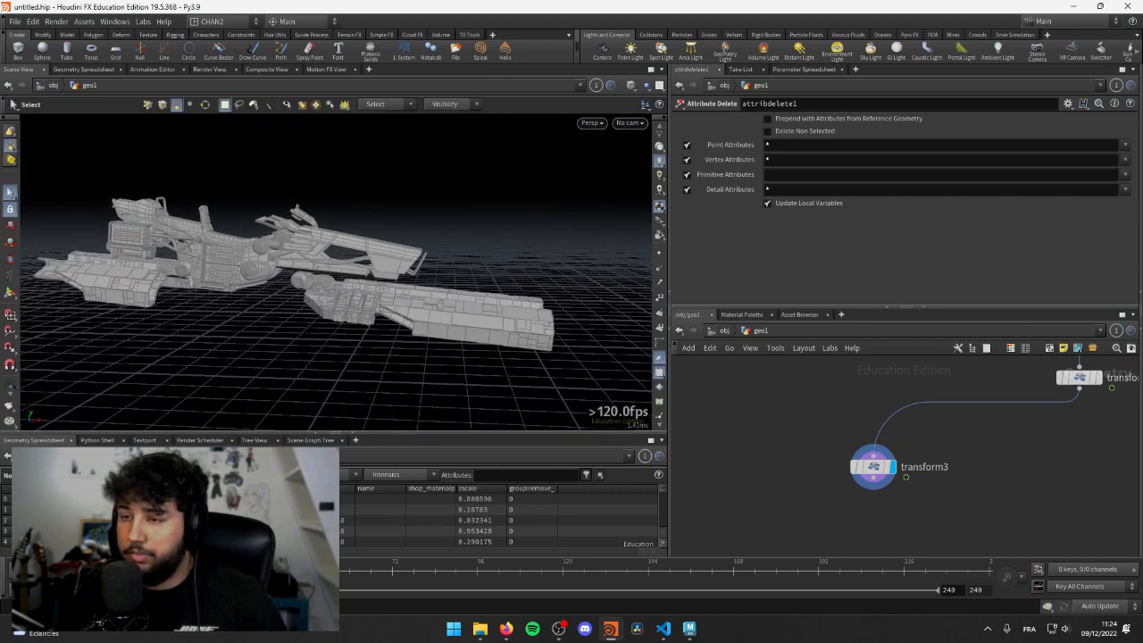
- Look through cam1 in the viewport
left_click_drag(268, 308, 560, 187)
left_click(630, 125)
left_click(631, 184)
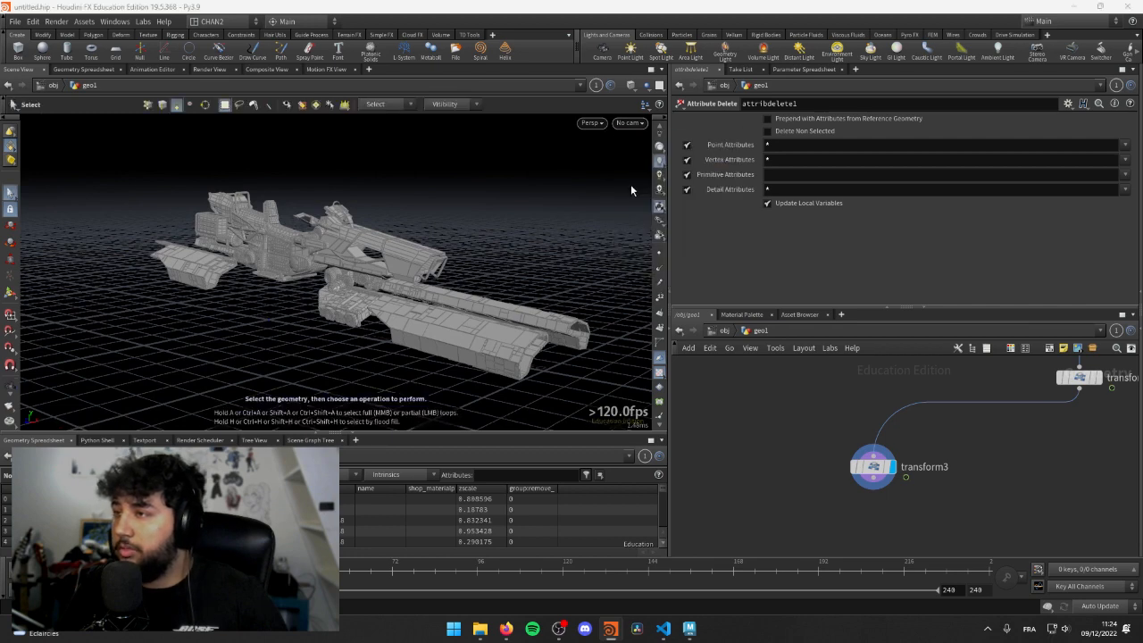
left_click(629, 124)
left_click(631, 181)
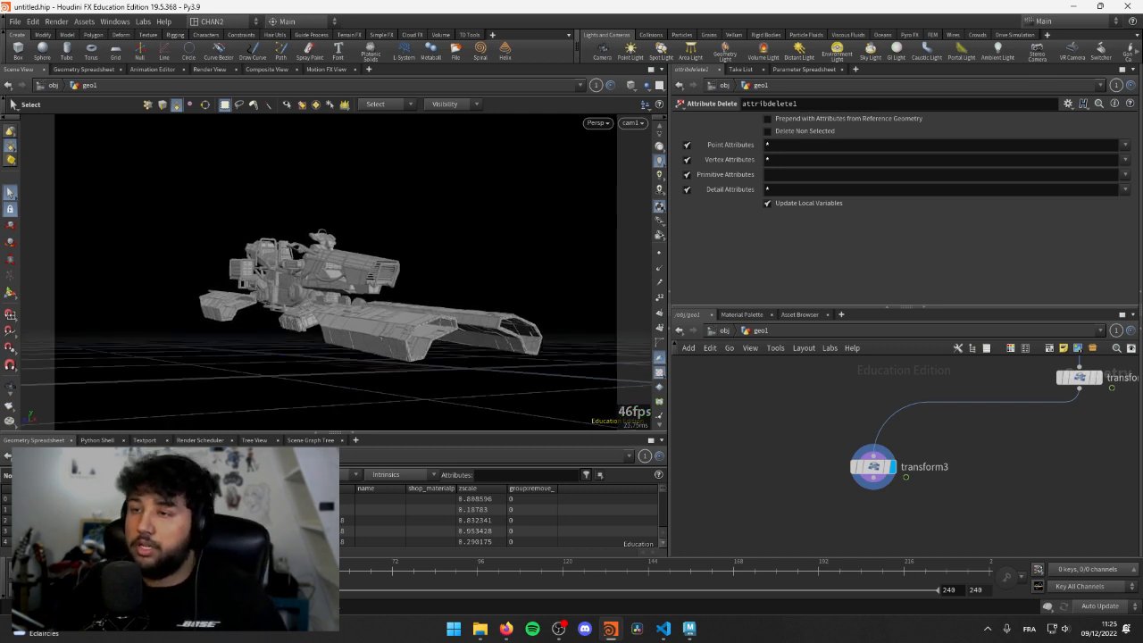
- At object level, delete the null2 node and rename the null above cam1 to TRANSFORM
left_click(725, 330)
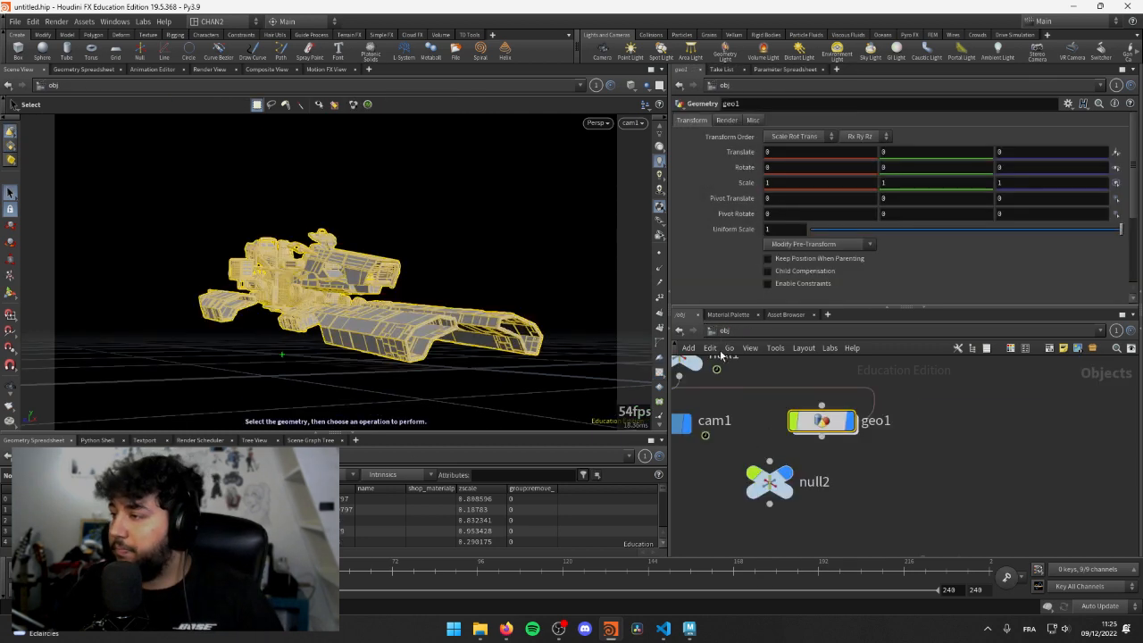
left_click(904, 505)
scroll(884, 495, "down", 3)
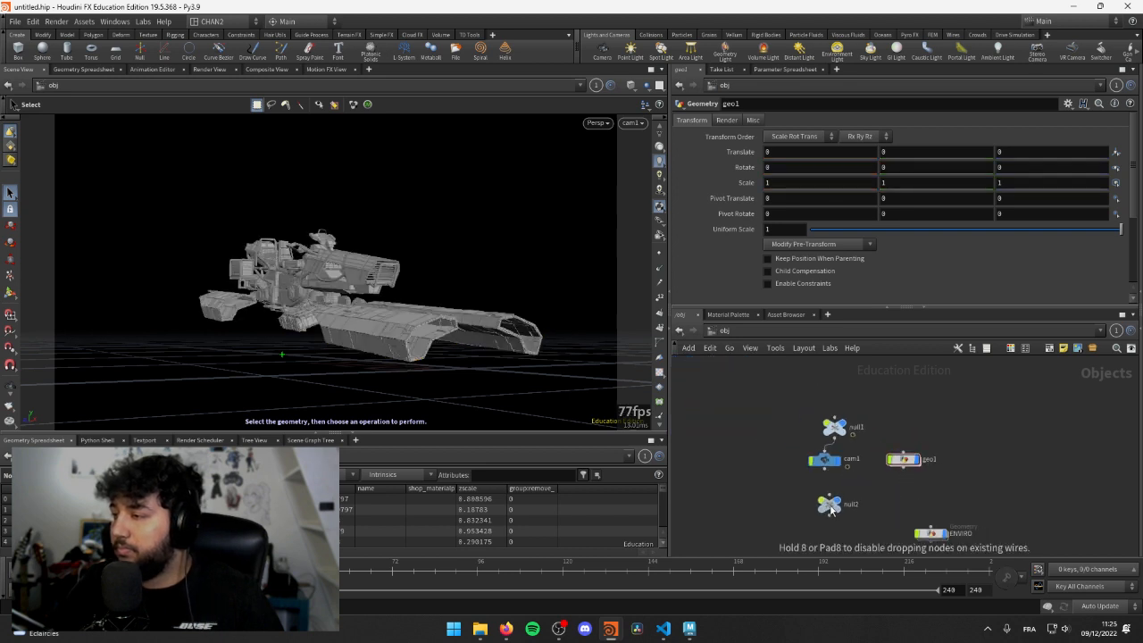
left_click(853, 508)
key("Delete")
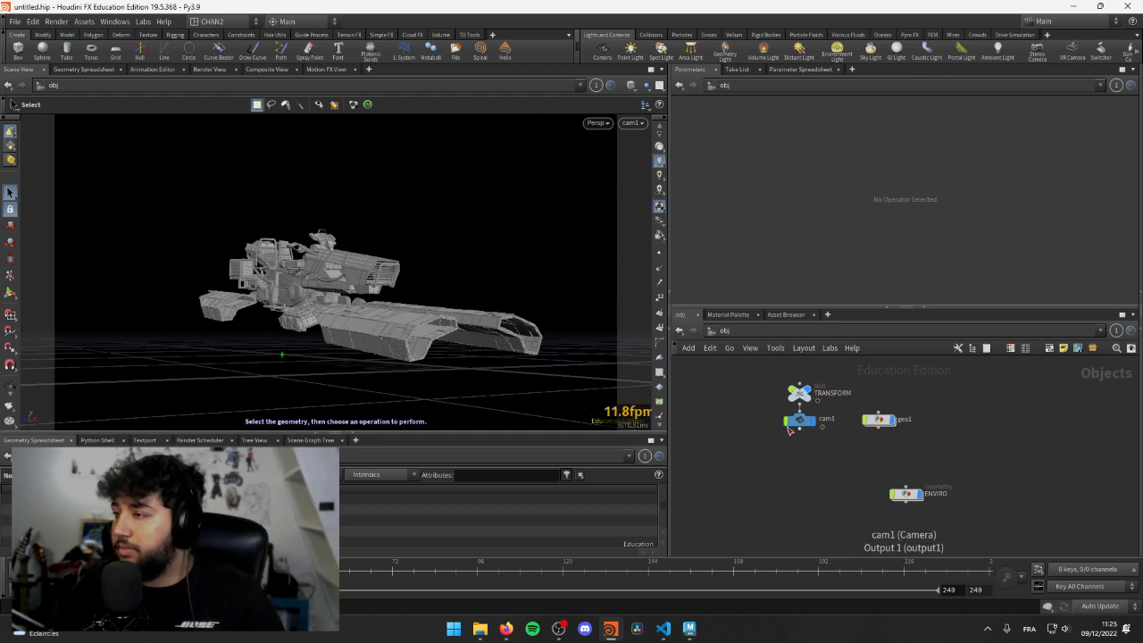
- Select the cam1 node, restore its view in the viewport and lock the camera to the view
scroll(789, 430, "up", 5)
left_click(796, 506)
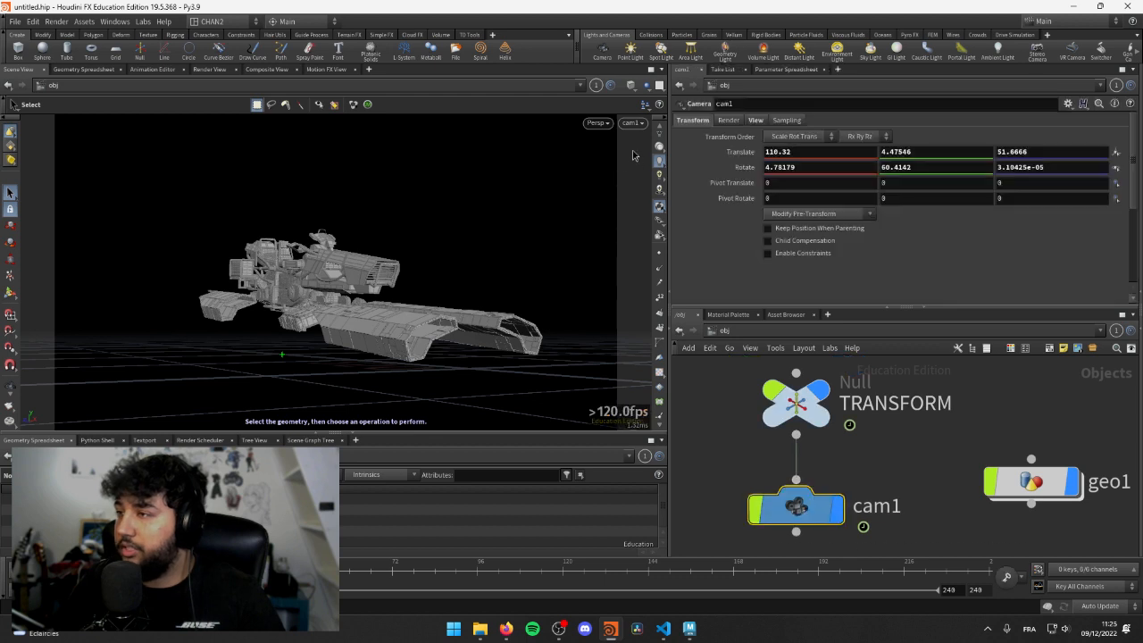
middle_click_drag(444, 255, 416, 260, "alt")
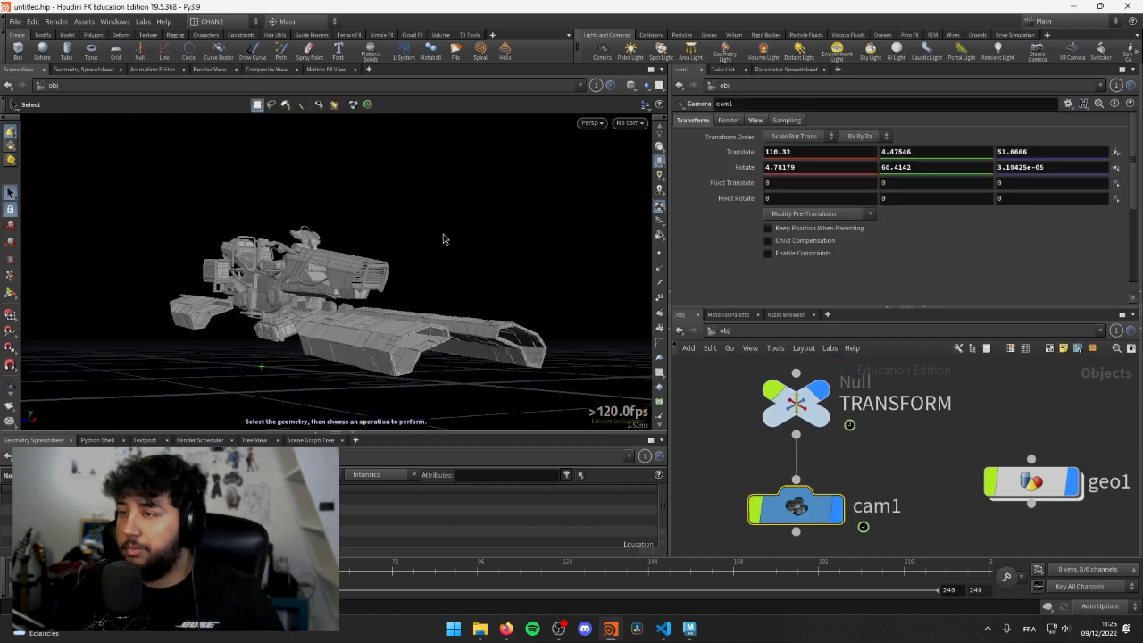
left_click(629, 124)
left_click(636, 184)
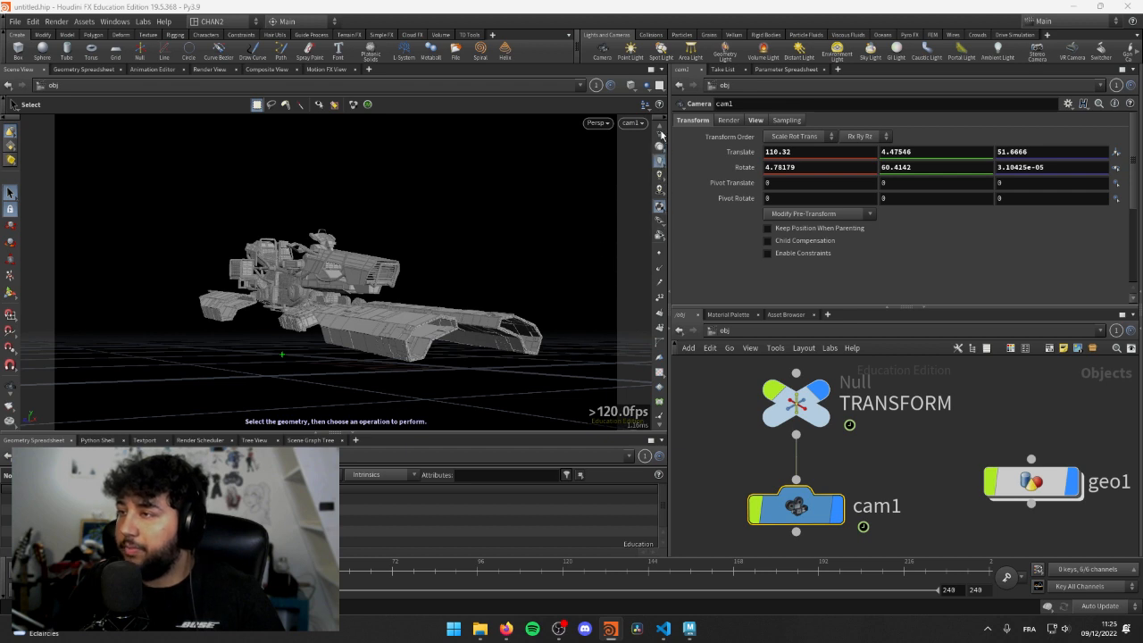
left_click(659, 183)
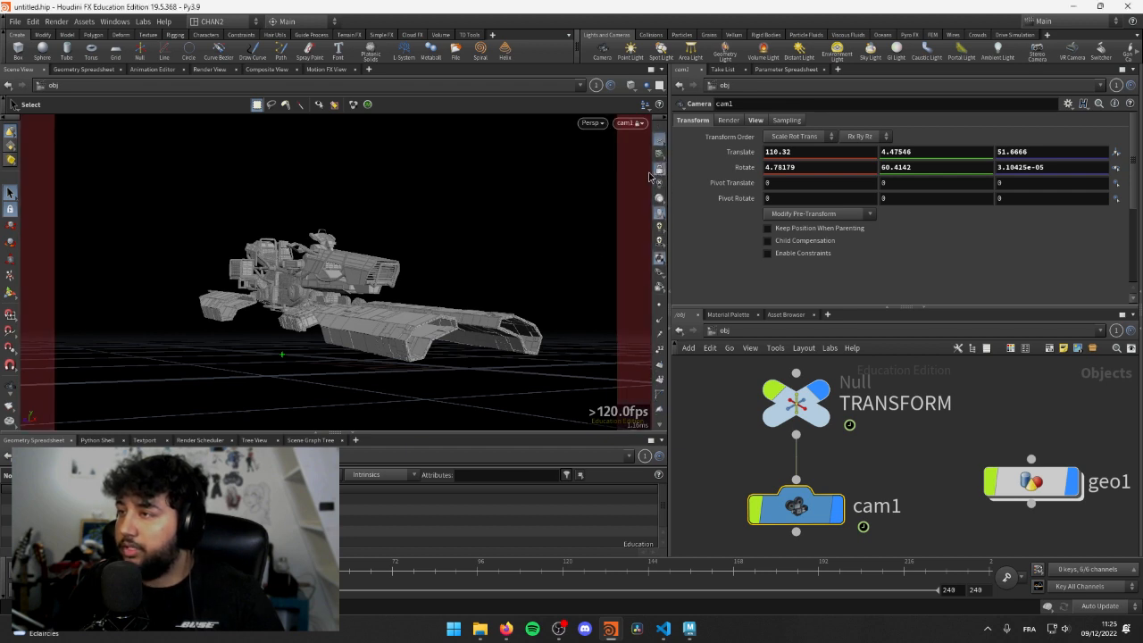
- Move the locked cam1 closer to the ship, to a translation of about 103.3, 3.7, 44.9
key("Escape")
scroll(368, 284, "up", 3)
scroll(338, 278, "up", 2)
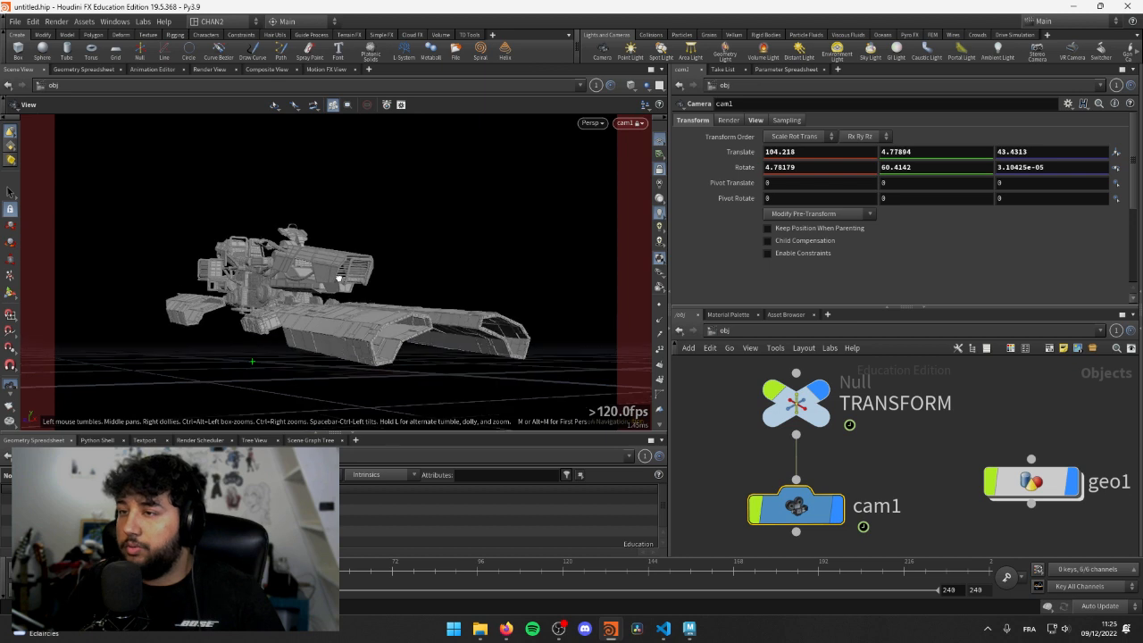
scroll(339, 275, "up", 1)
key("s")
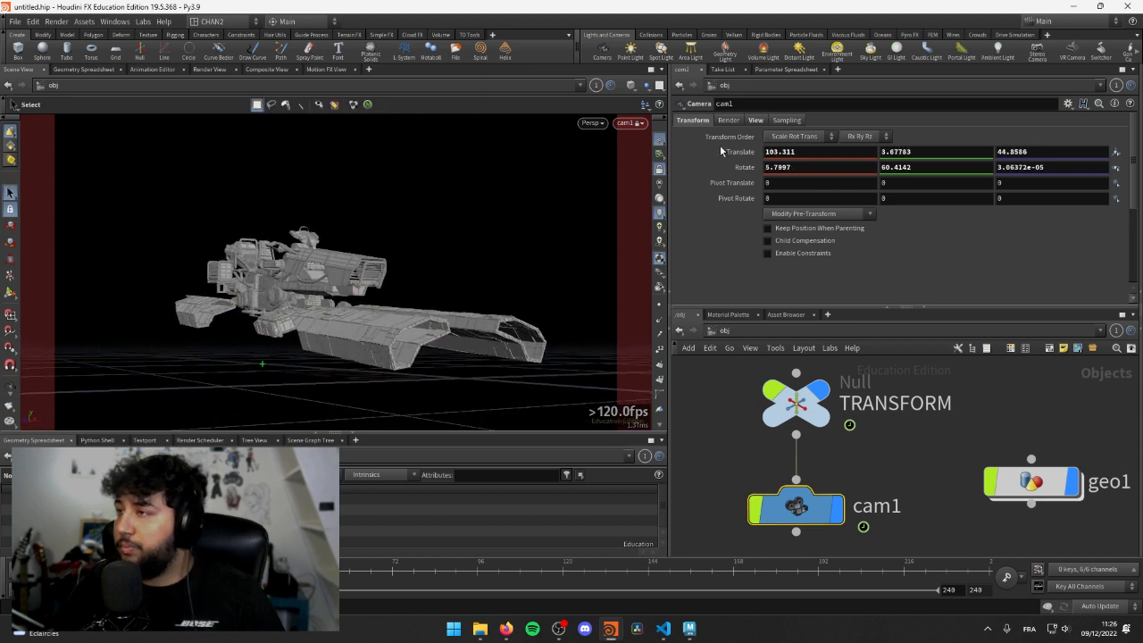
- Set keyframes on cam1's Translate and Rotate for the current camera pose
left_click(728, 151, "alt")
left_click(742, 167, "alt")
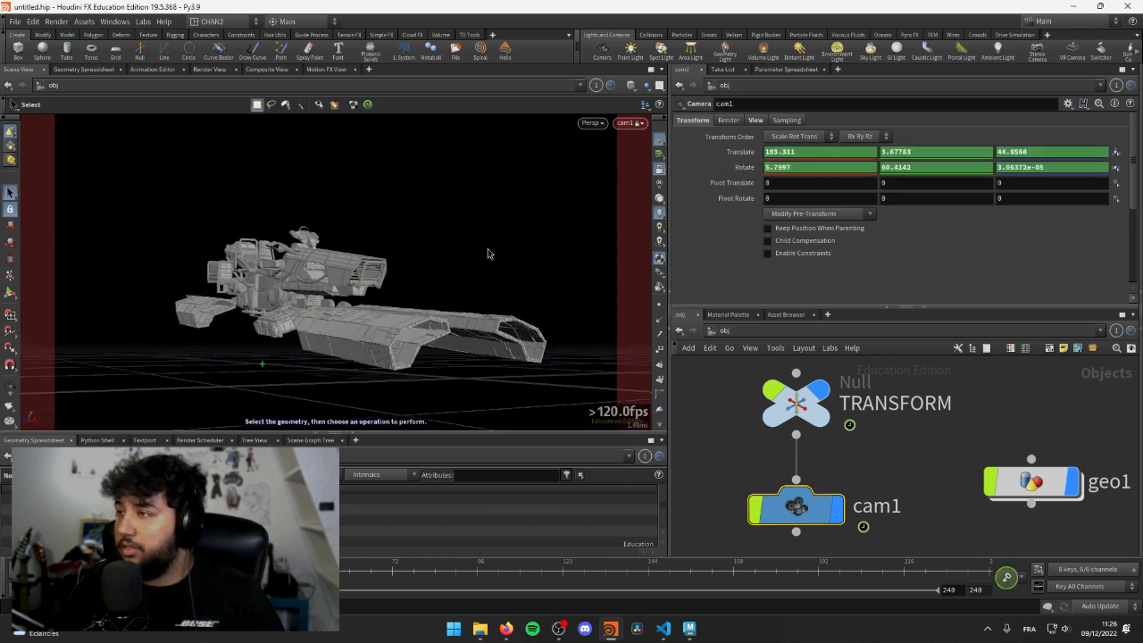
key("space")
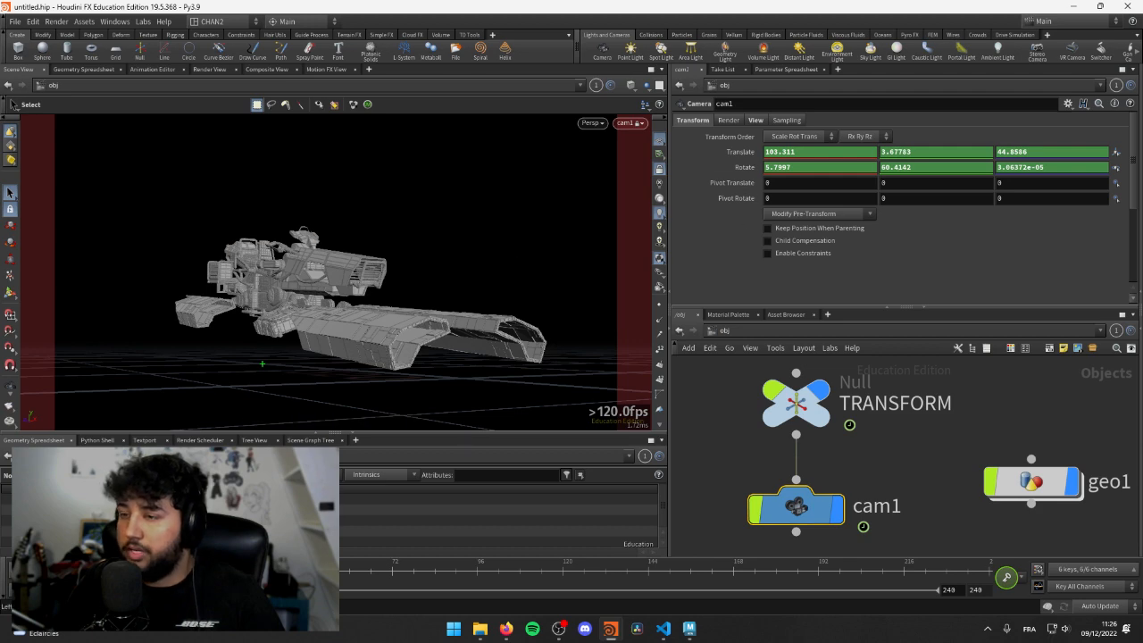
- Go to the end of the timeline and swing the locked camera around the ship for a second animated pose
left_click_drag(343, 569, 988, 549)
left_click_drag(373, 313, 283, 303)
middle_click_drag(283, 303, 295, 304)
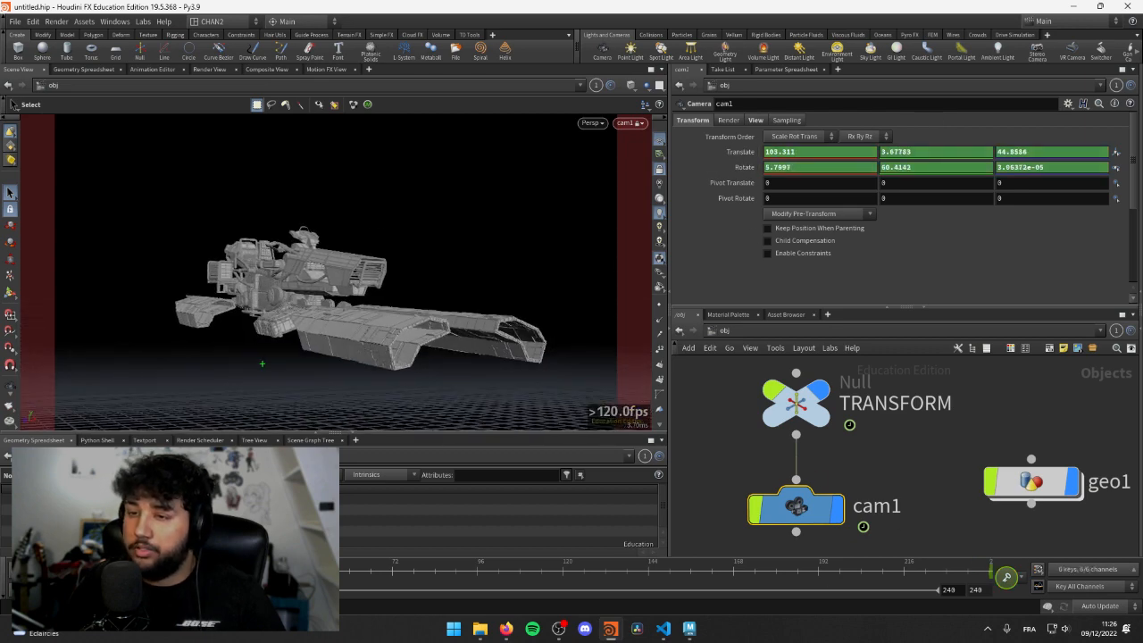
key("Escape")
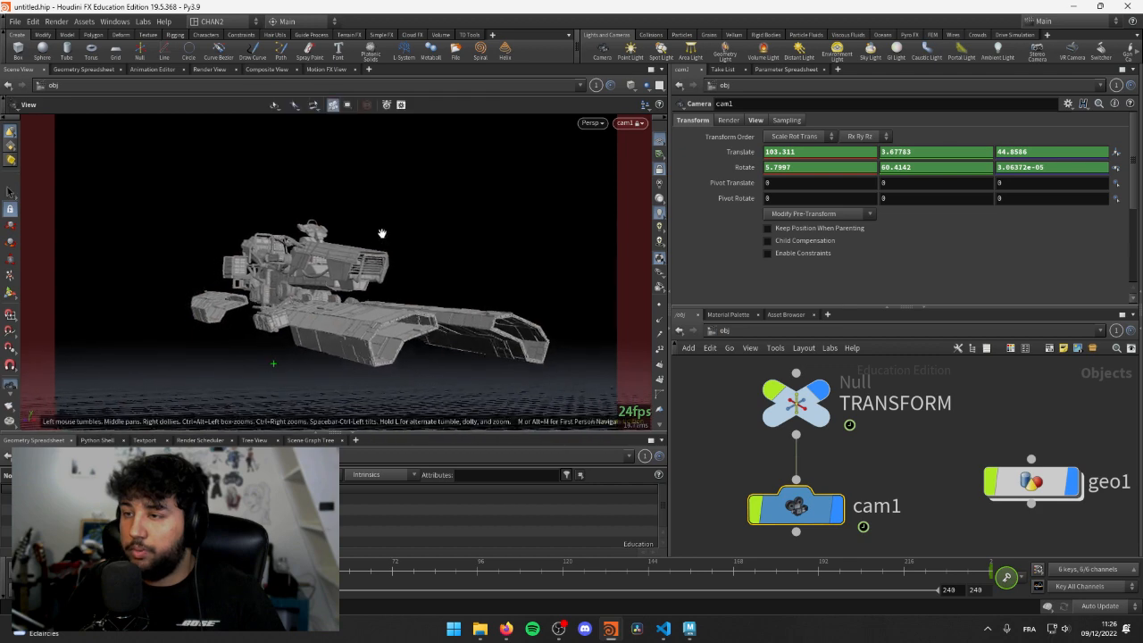
key("s")
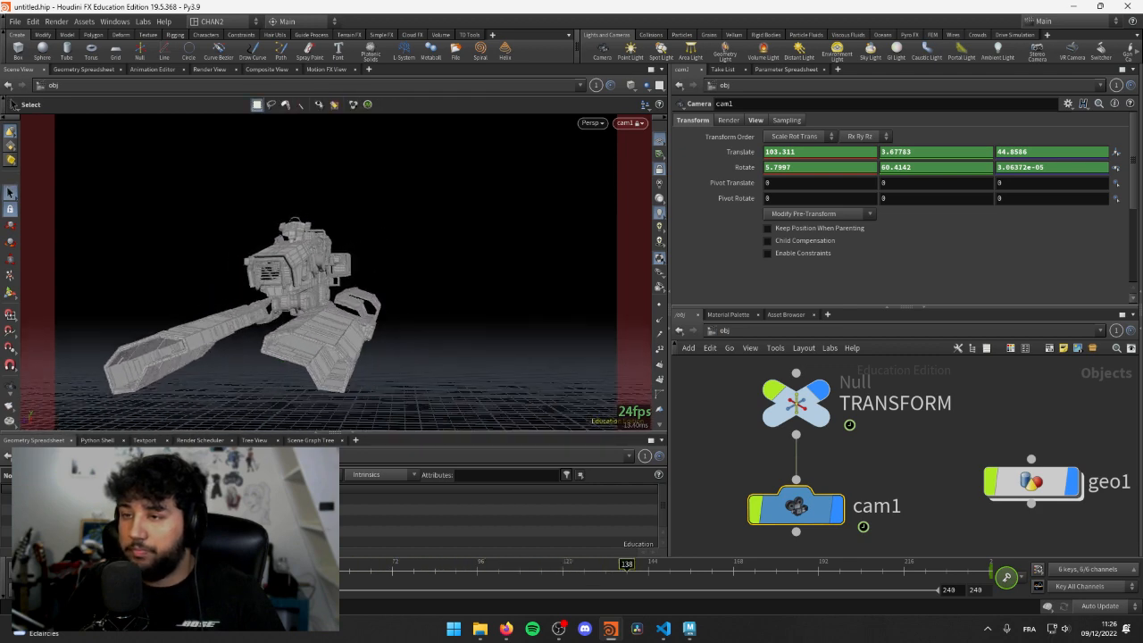
- At frame 173, orbit the locked cam1 to a high viewpoint and pull it far back from the ship
key("Escape")
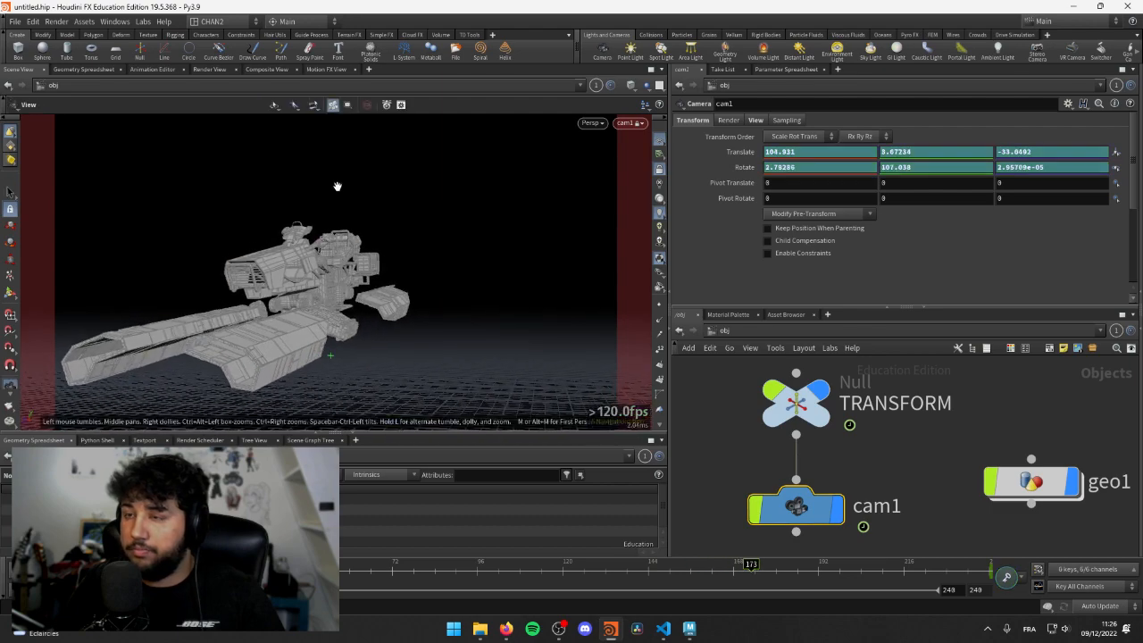
left_click_drag(337, 186, 402, 286)
key("s")
key("space+a")
right_click_drag(402, 286, 207, 281, "alt")
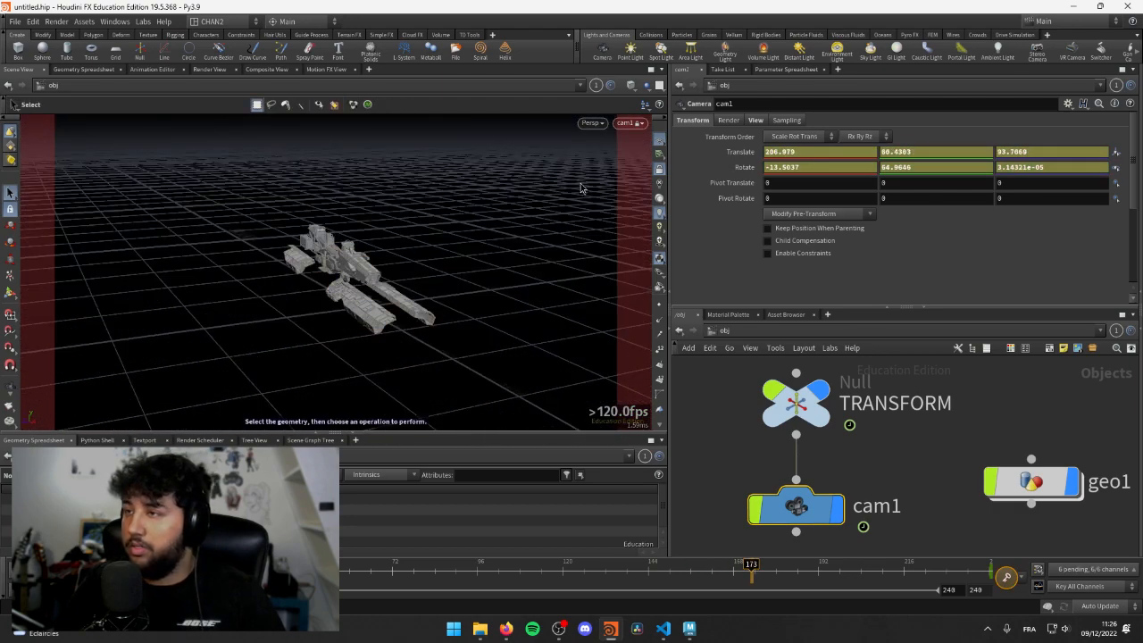
- Unlock cam1 from the viewport navigation
left_click(626, 124)
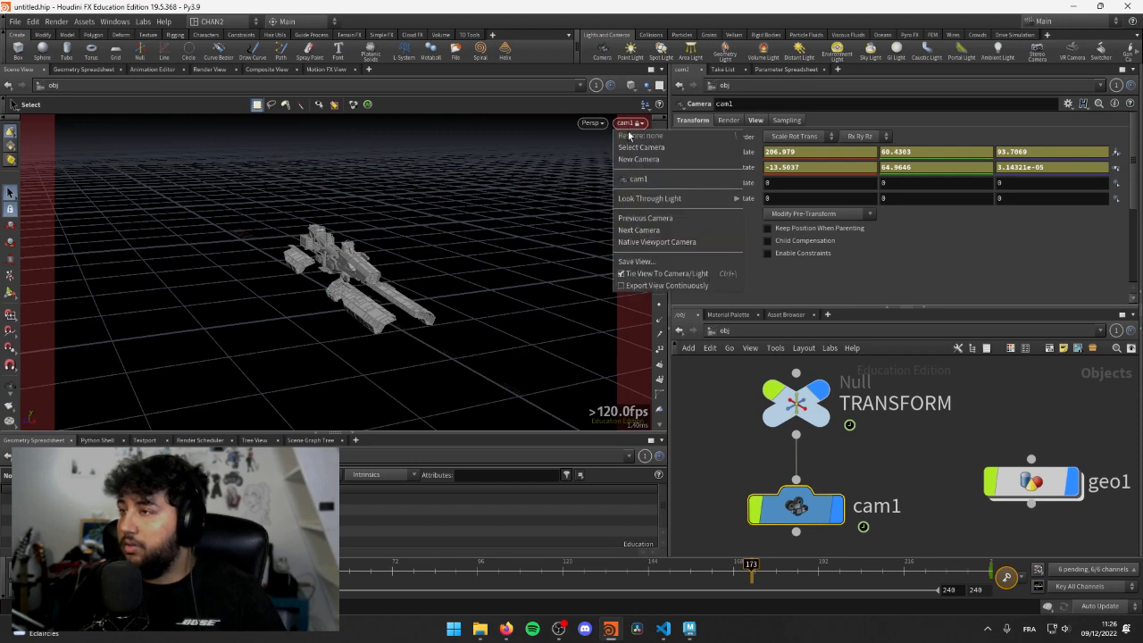
left_click(576, 196)
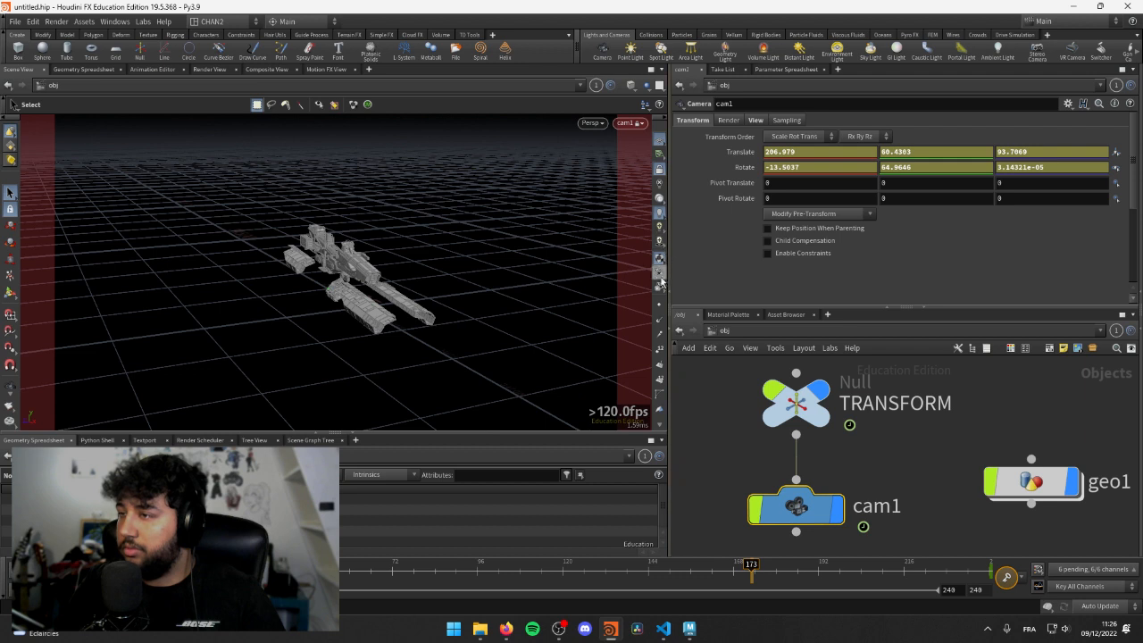
left_click(655, 168)
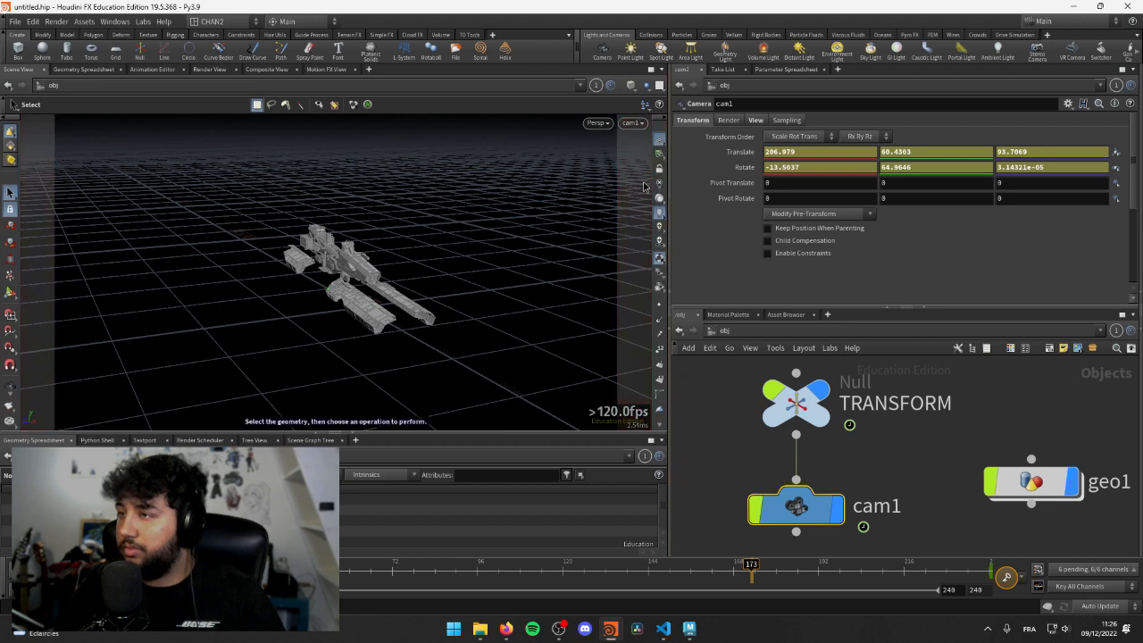
- Try to set cam1's Y translation to 0 at frame 173, and undo the change
right_click(749, 151)
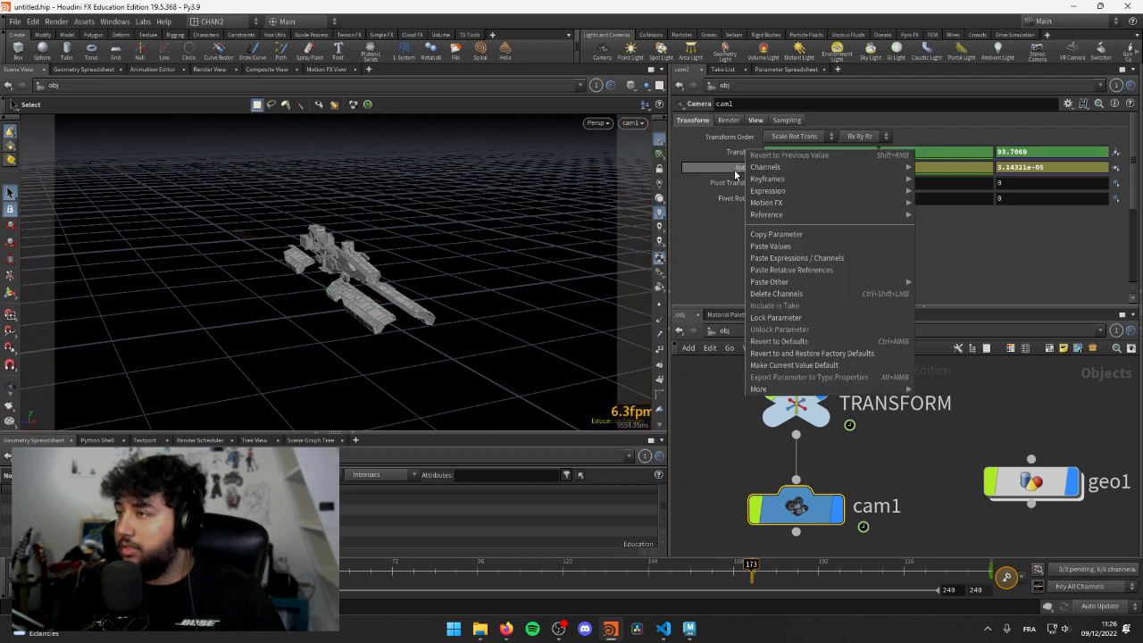
mouse_move(801, 169)
key("Escape")
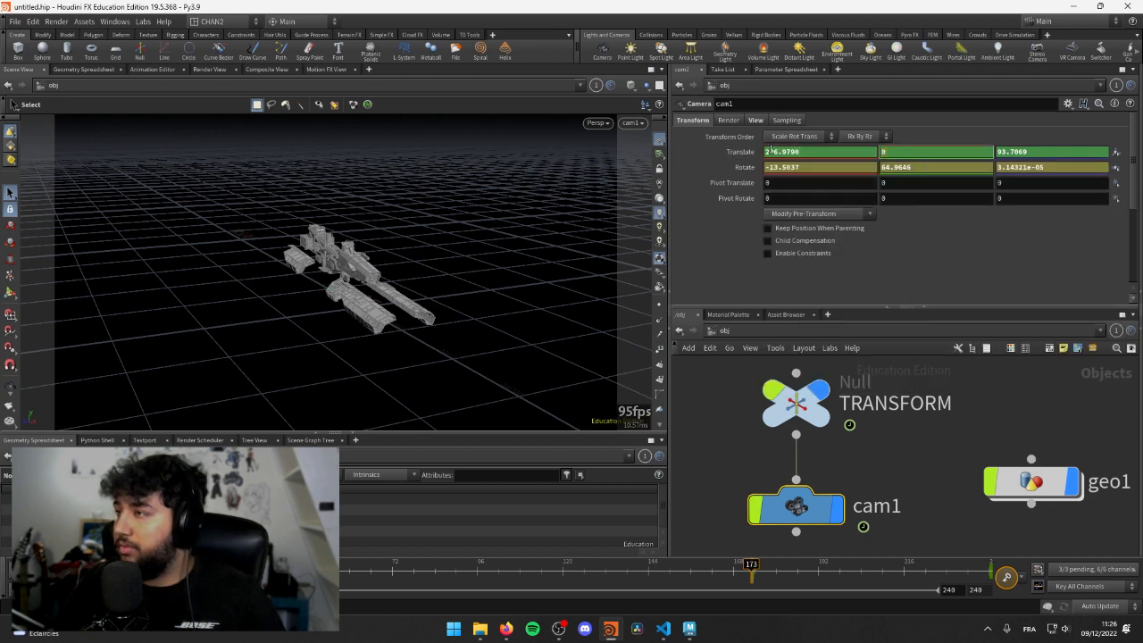
key("Tab")
type("0")
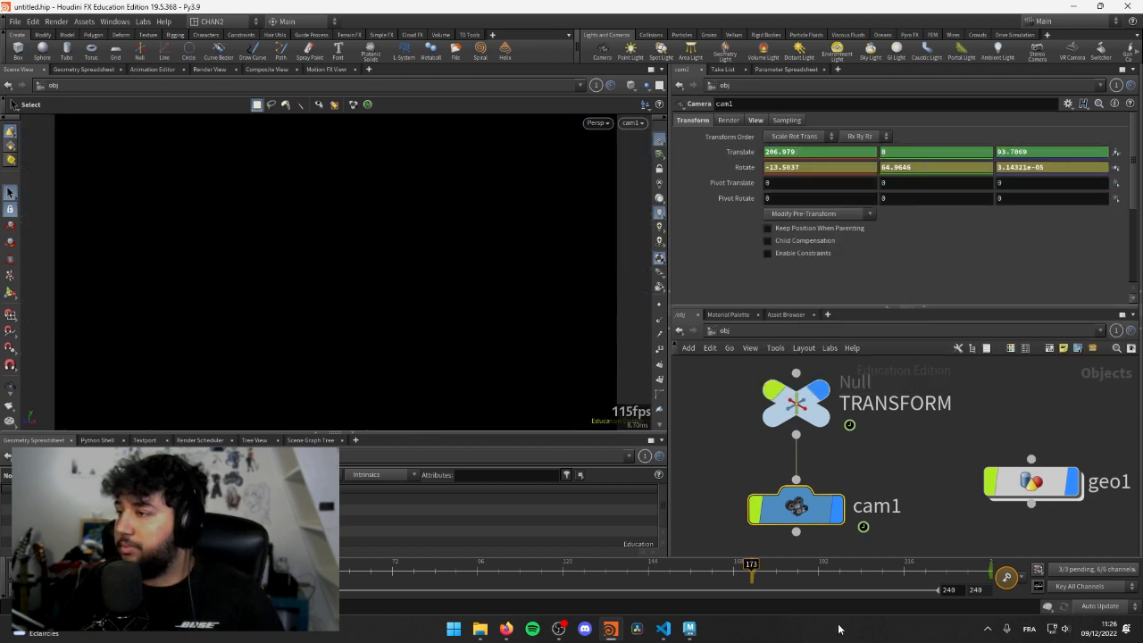
key("ctrl+z")
left_click_drag(754, 581, 752, 582)
- Delete the animation channels from cam1's Translate and Rotate parameters
right_click(736, 158)
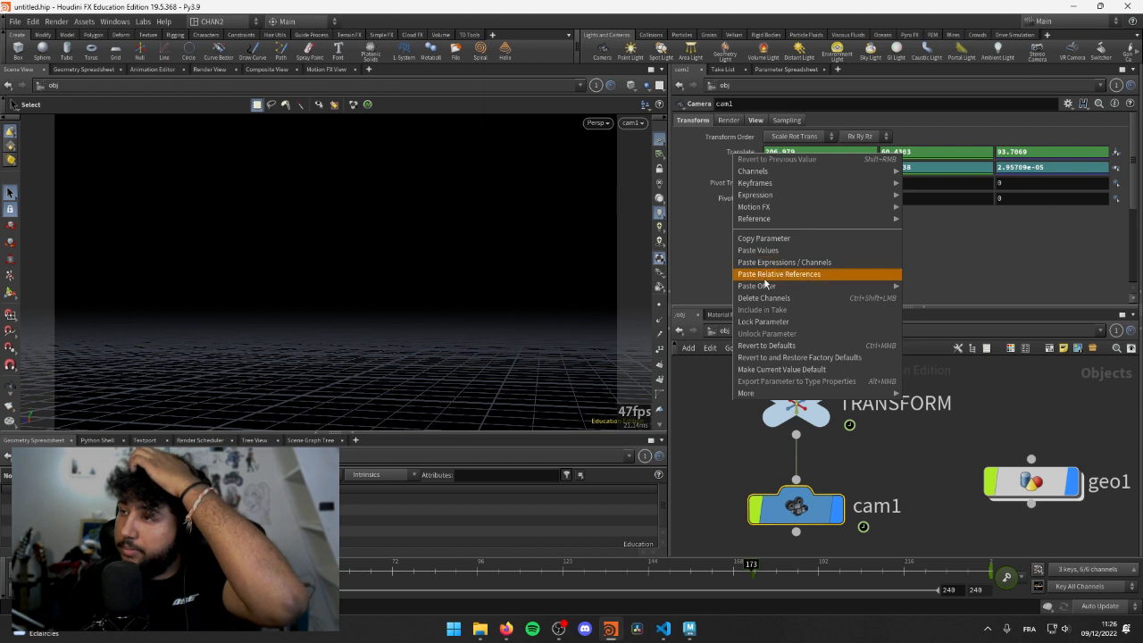
left_click(762, 298)
right_click(747, 170)
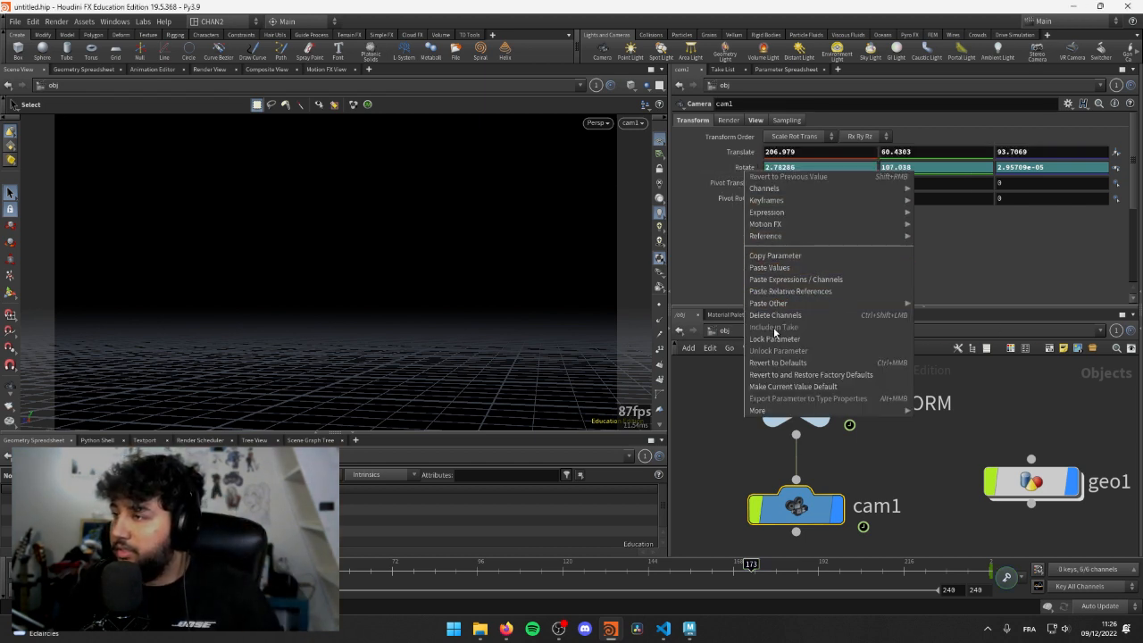
left_click(777, 316)
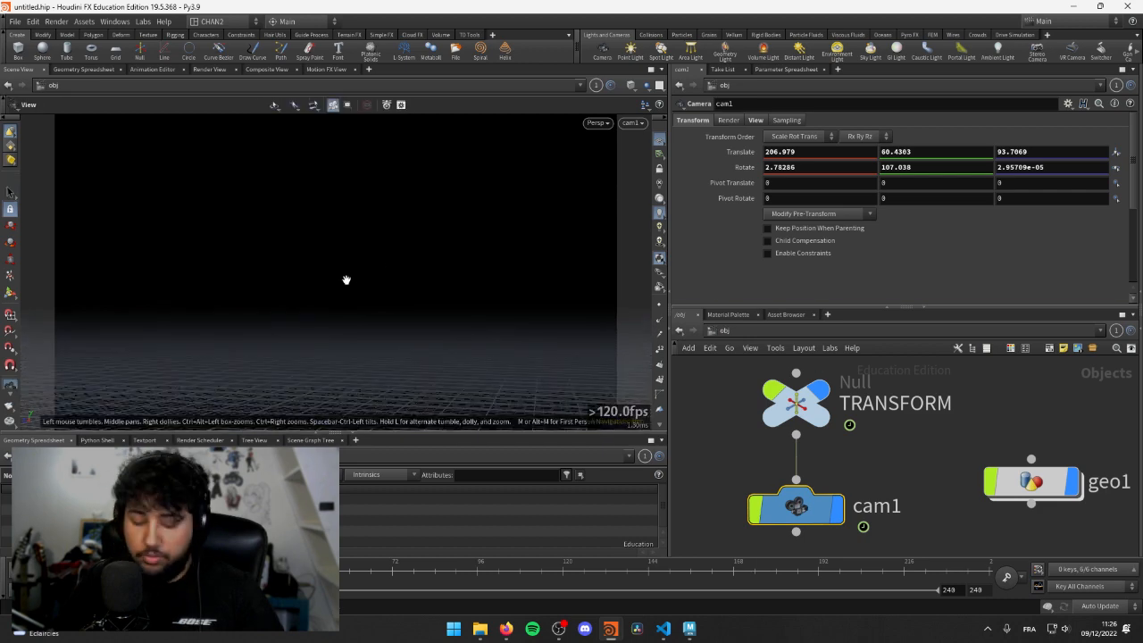
- Check cam1's position from a free view, look through cam1 again and lock the camera to the view
left_click_drag(345, 276, 404, 293, "alt")
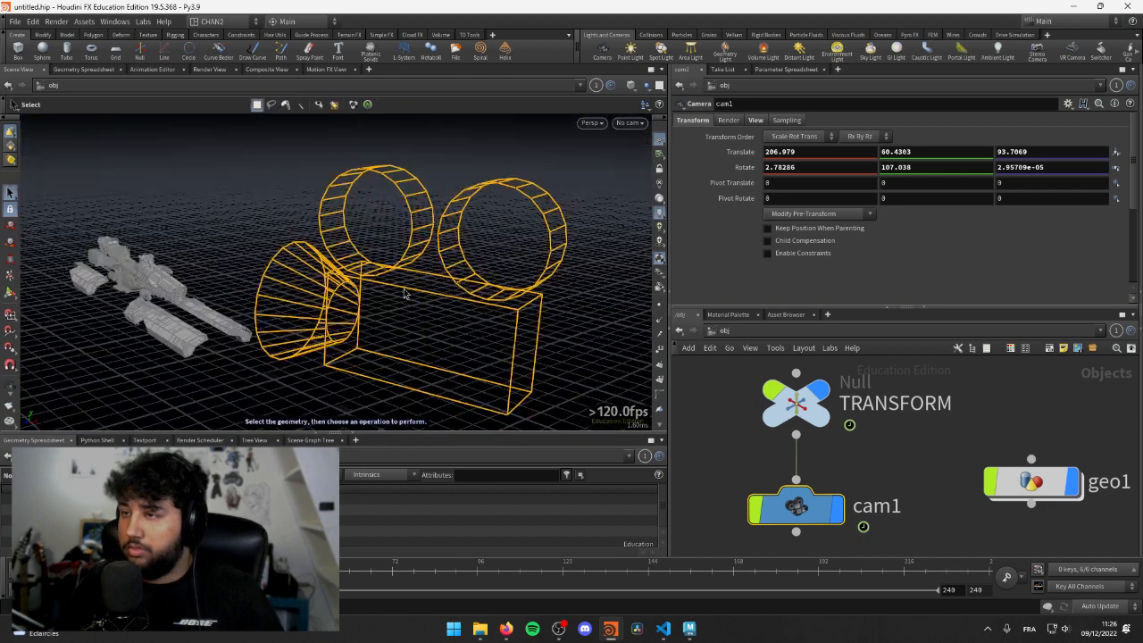
left_click(624, 125)
left_click(626, 125)
left_click(627, 126)
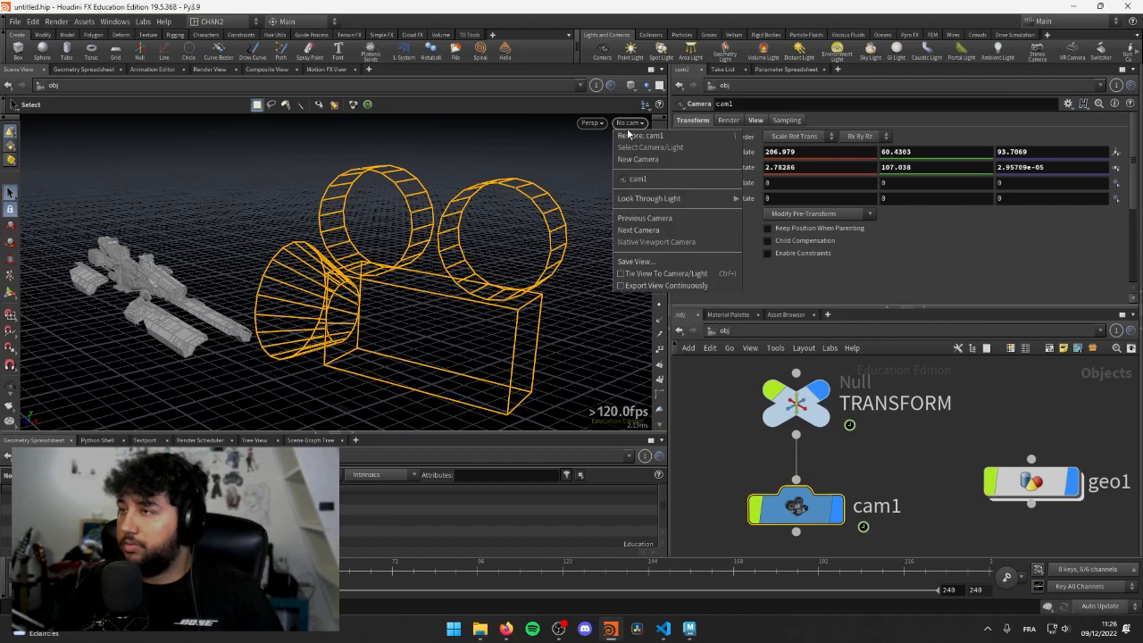
left_click(631, 180)
left_click(660, 167)
- Reframe the ship through the locked cam1 in a low front three-quarter view, translated to about 105.6, 8.1, 35.9
key("Escape")
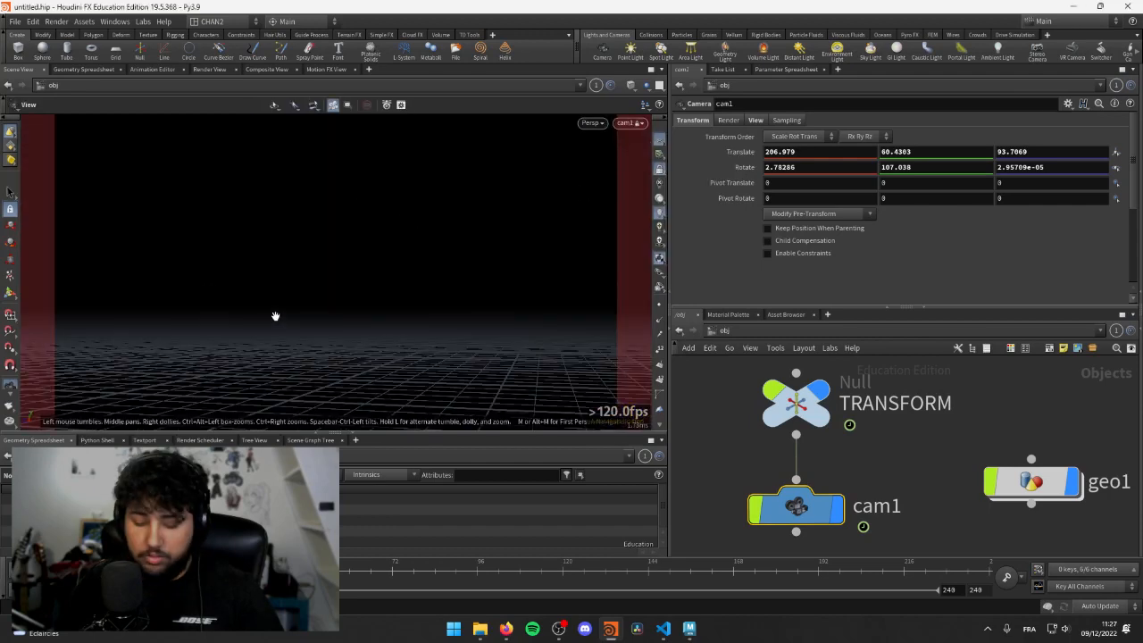
left_click_drag(276, 316, 337, 227)
key("s")
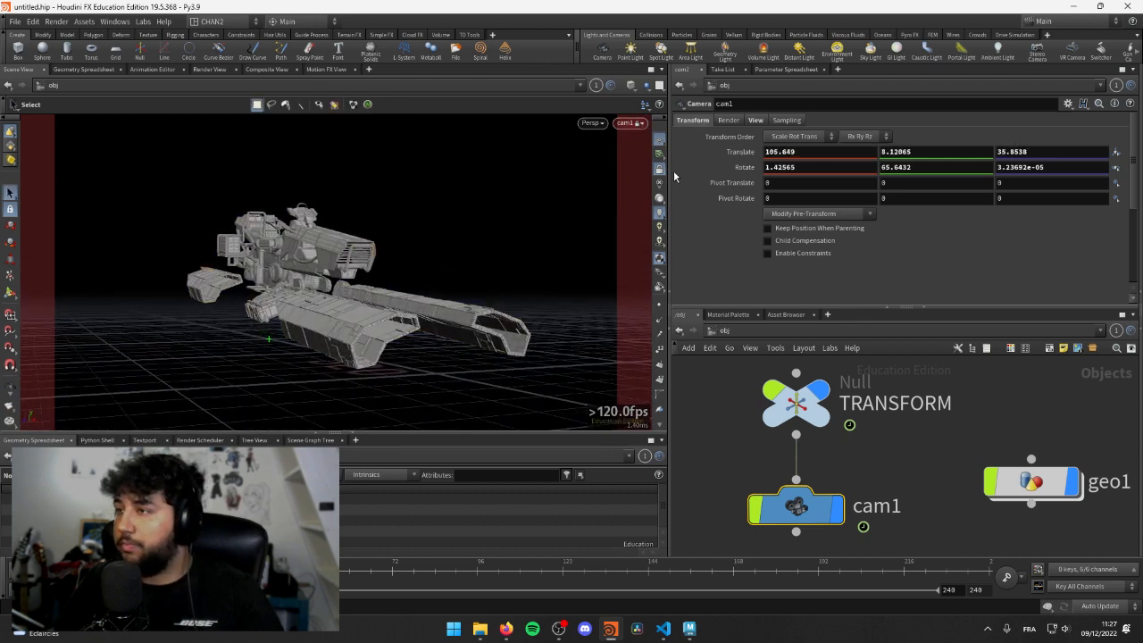
left_click(731, 511)
middle_click_drag(941, 531, 906, 504)
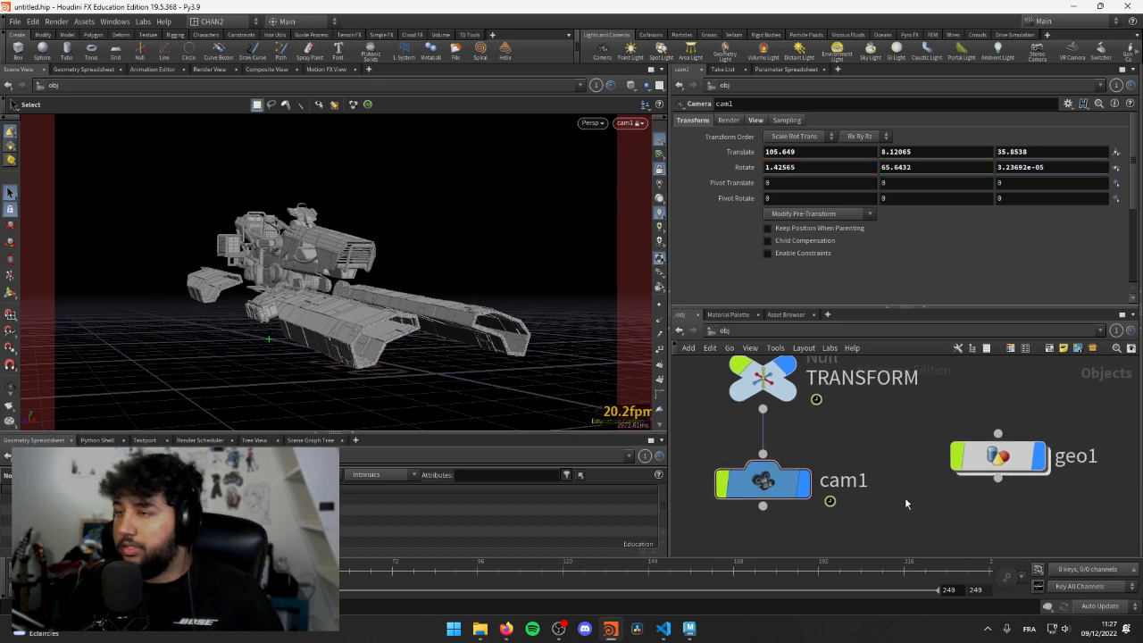
- Unlock the view from cam1, leave the camera and examine the ship's size and position from several free view angles
left_click(659, 169)
left_click_drag(388, 191, 399, 282, "alt")
key("s")
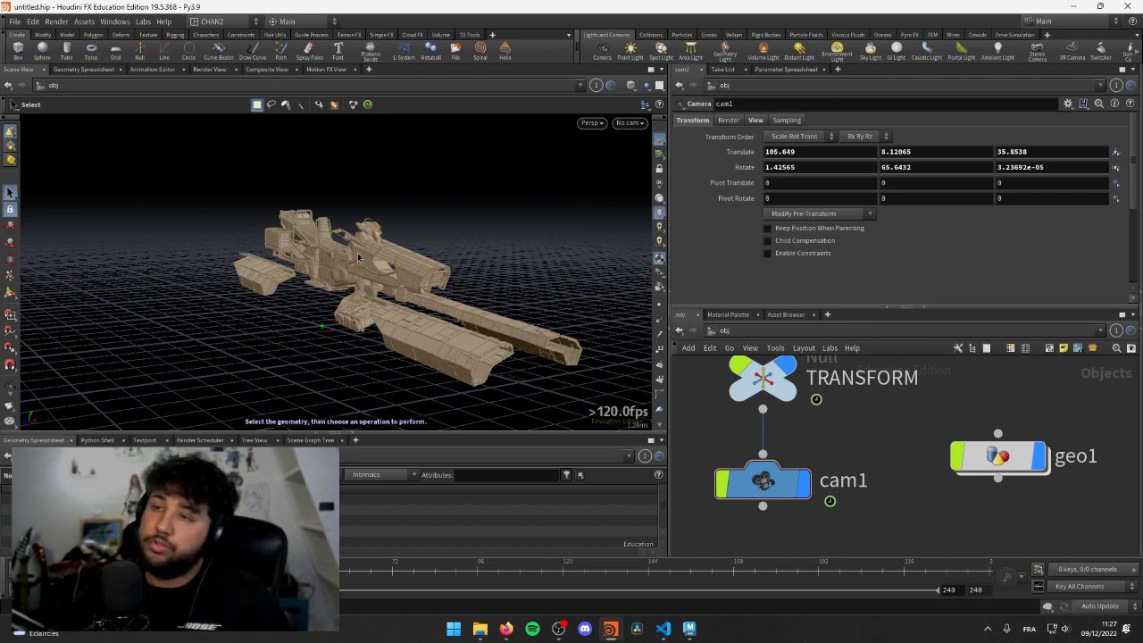
left_click_drag(180, 315, 428, 283, "alt")
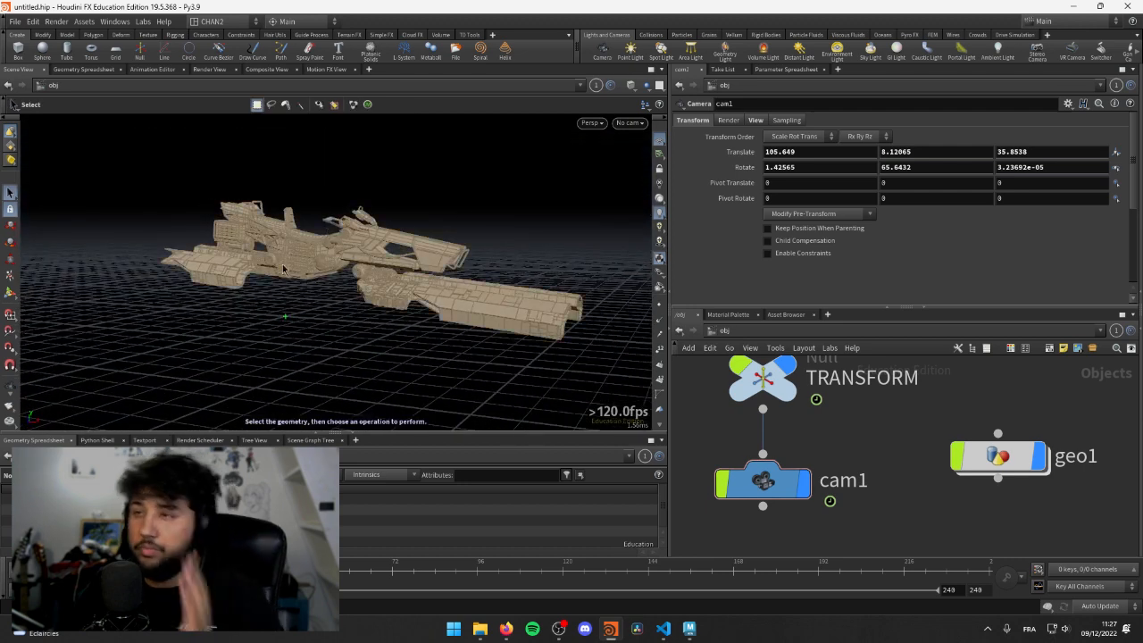
left_click_drag(84, 271, 304, 321, "alt")
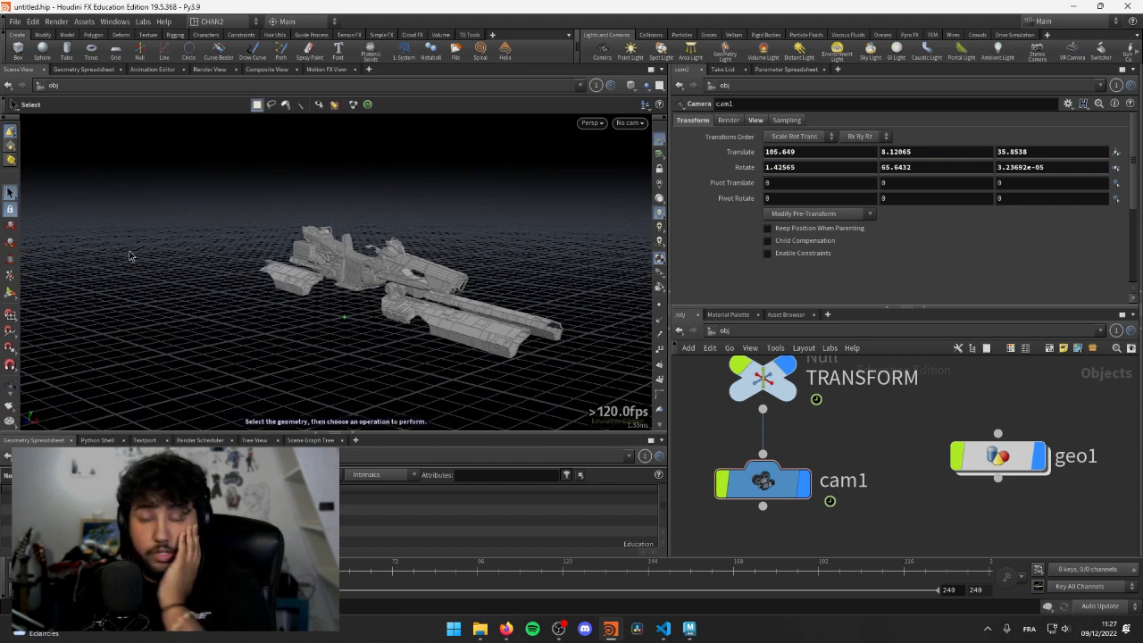
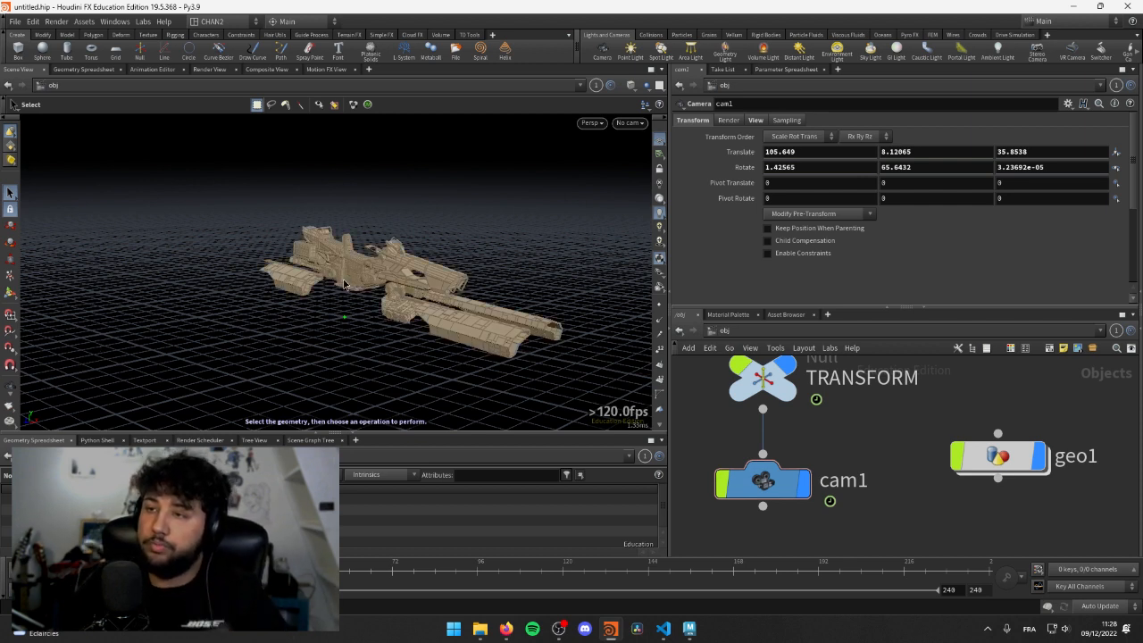
scroll(913, 480, "down", 6)
key("Escape")
left_click_drag(375, 268, 327, 255)
key("s")
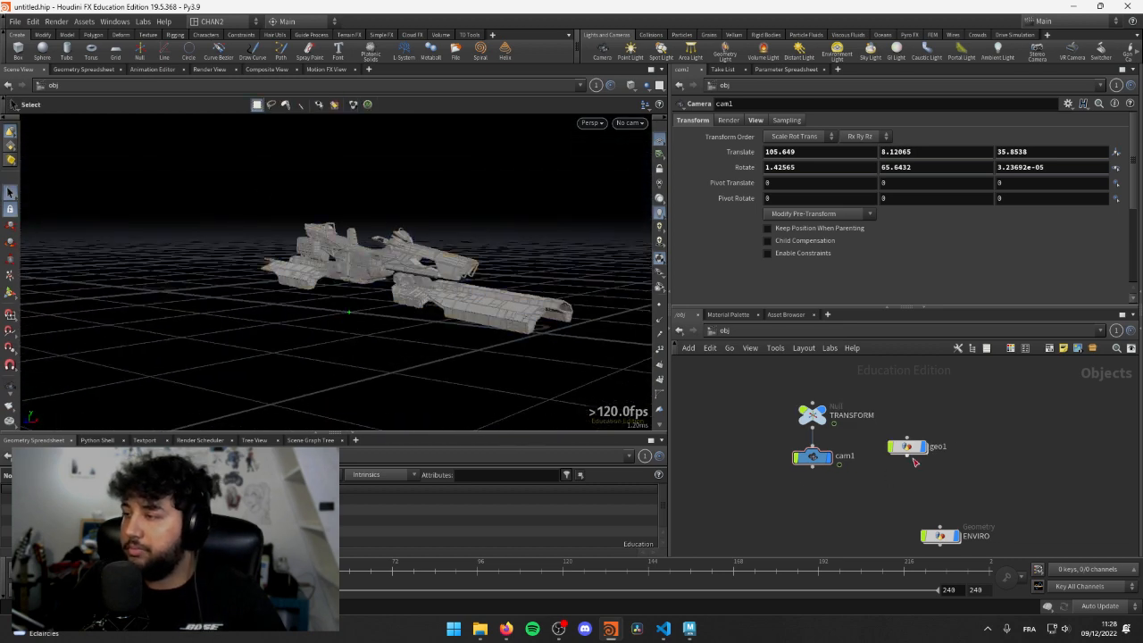
- Nudge geo1 in the object network, go inside it, duplicate transform3 beside the original and display the copy
left_click_drag(915, 462, 930, 472)
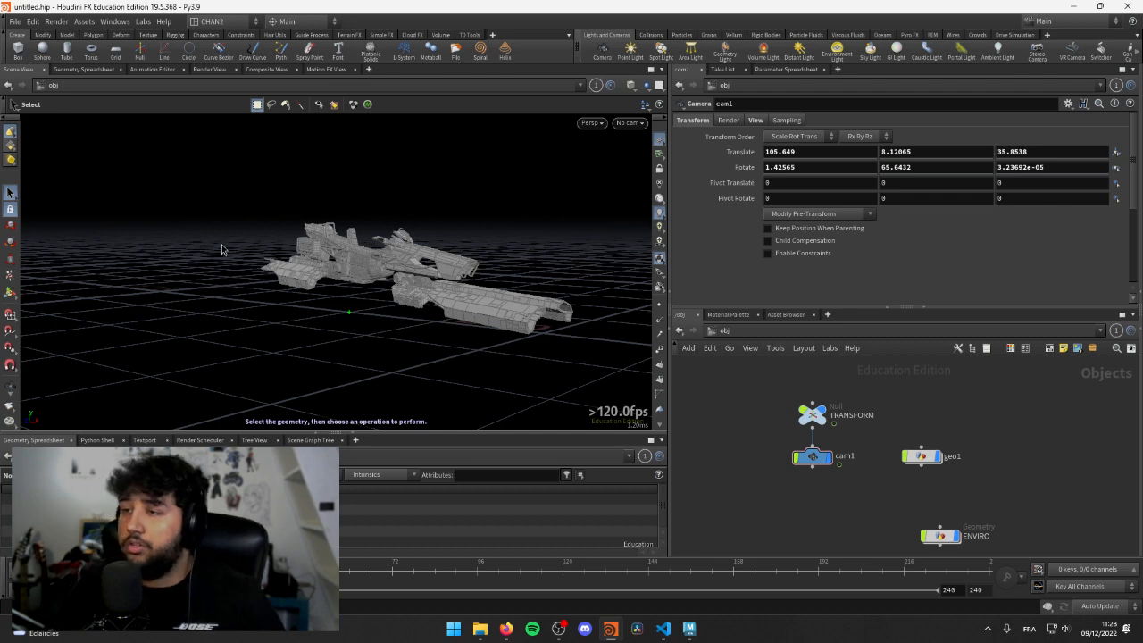
left_click_drag(398, 239, 376, 268, "alt")
double_click(921, 456)
mouse_move(849, 459)
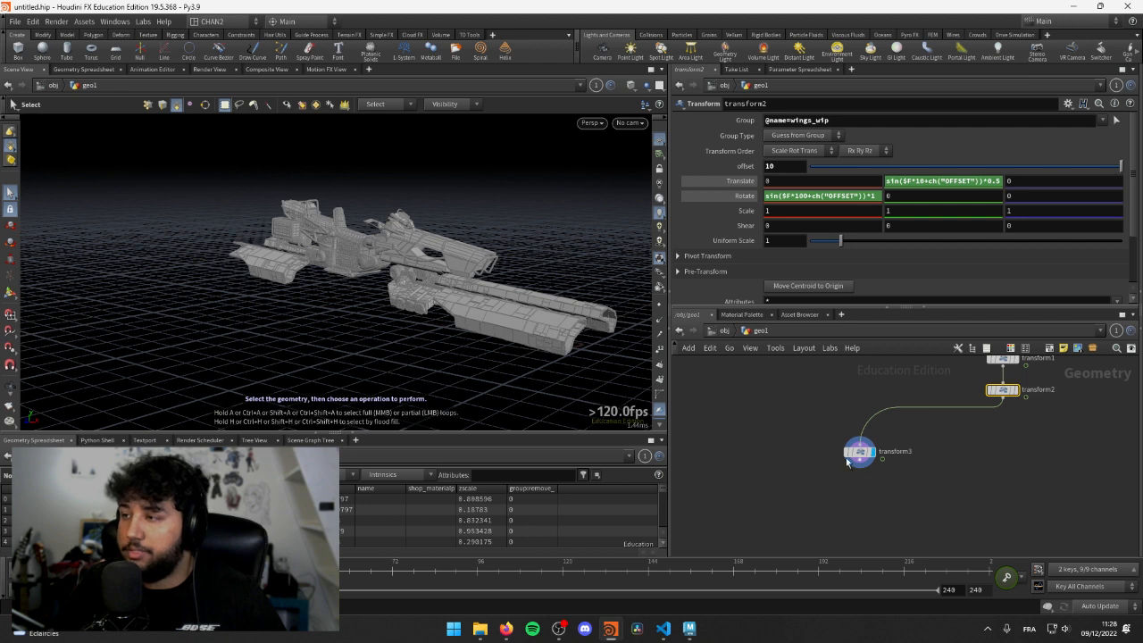
left_click_drag(856, 454, 802, 457)
left_click(770, 469)
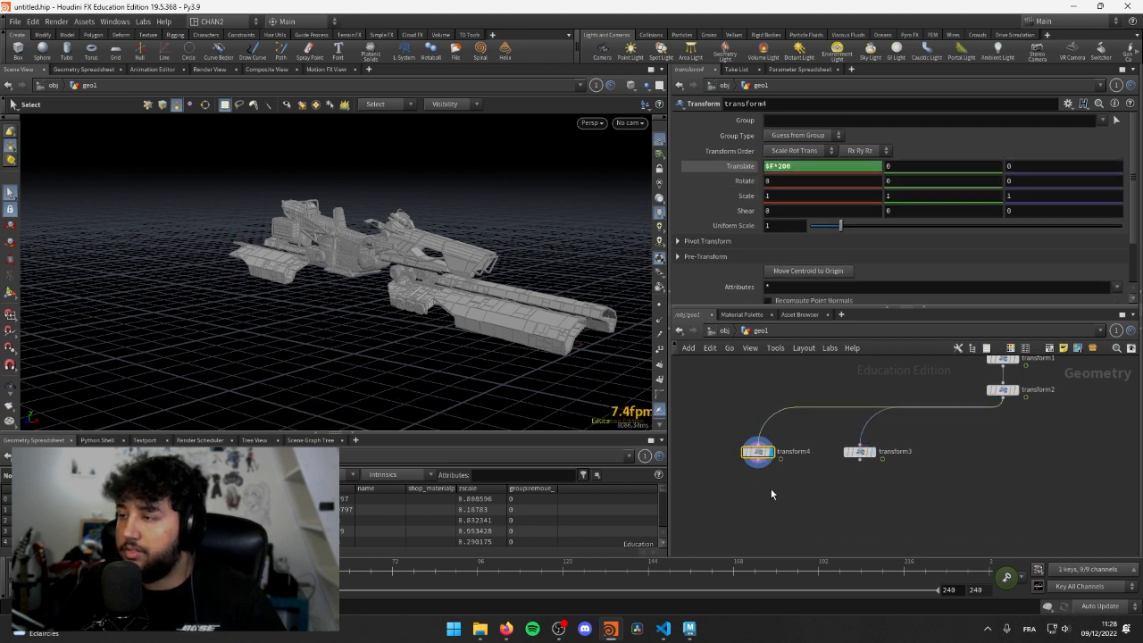
middle_click_drag(771, 488, 843, 495)
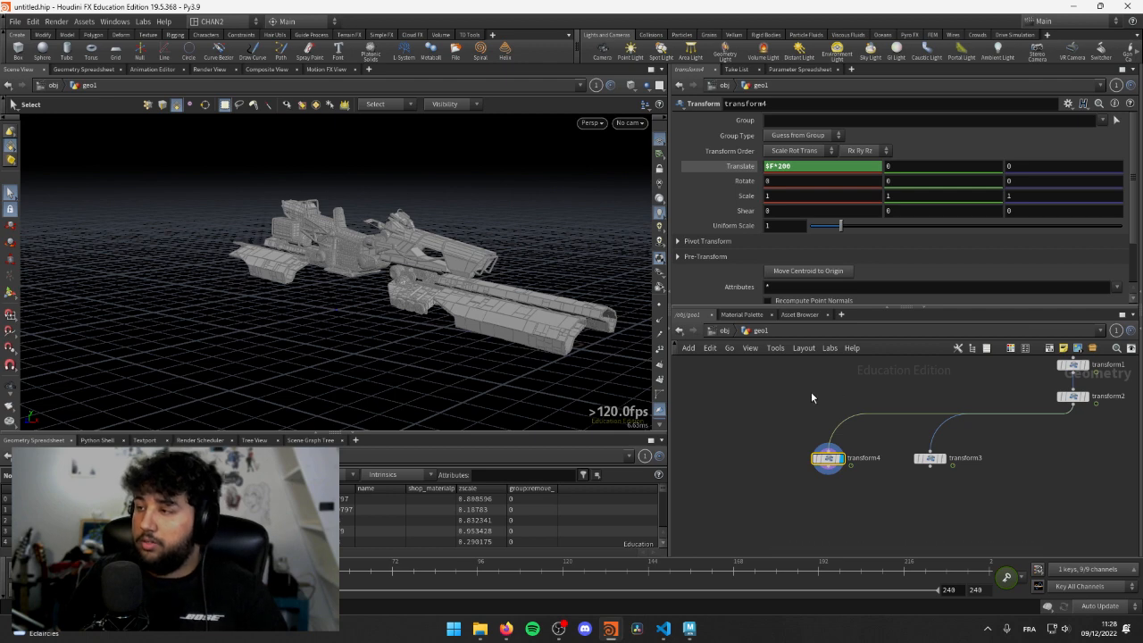
- Add a Box node and wire it into transform4 in place of the ship geometry
key("Tab")
type("c")
key("BackSpace")
type("box")
key("Return")
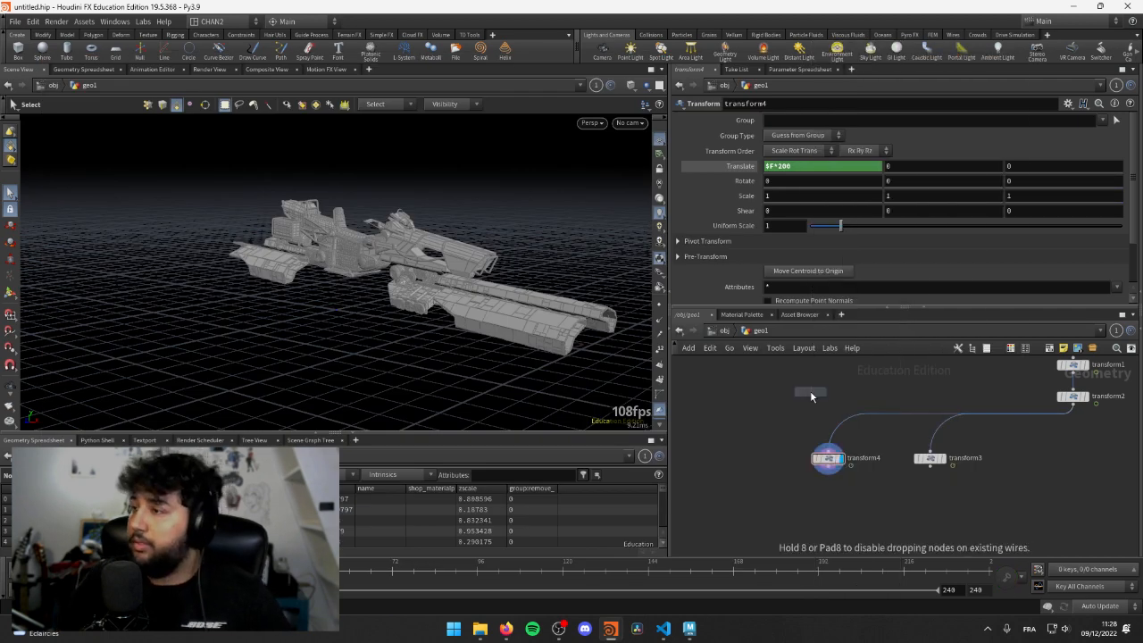
left_click(810, 390)
left_click(810, 398)
left_click(828, 446)
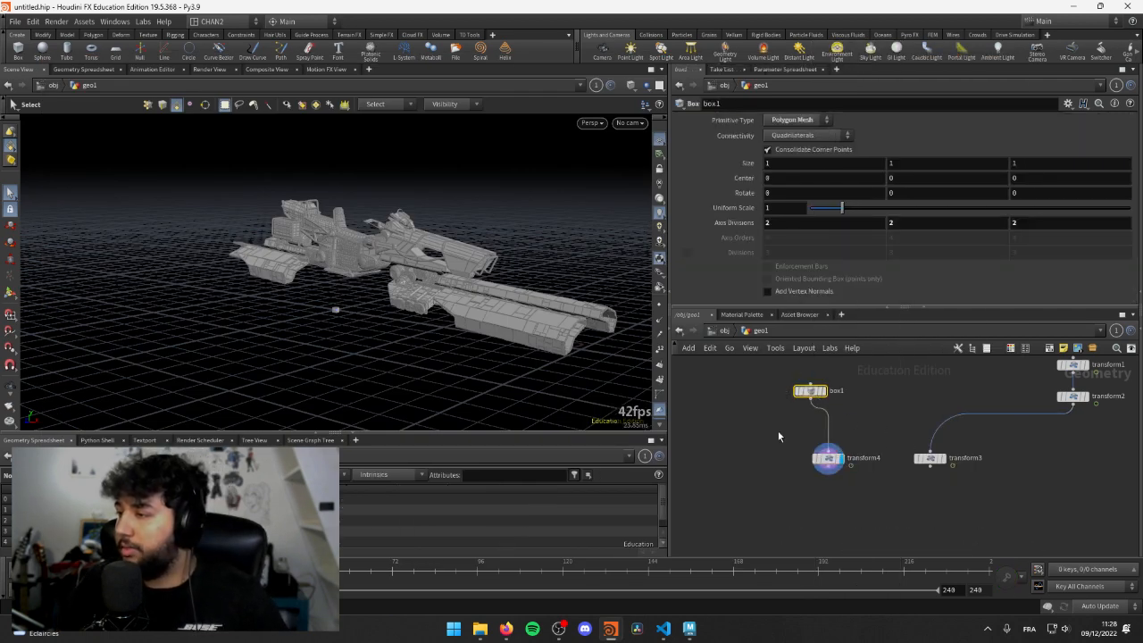
key("Escape")
left_click_drag(230, 298, 336, 312)
key("s")
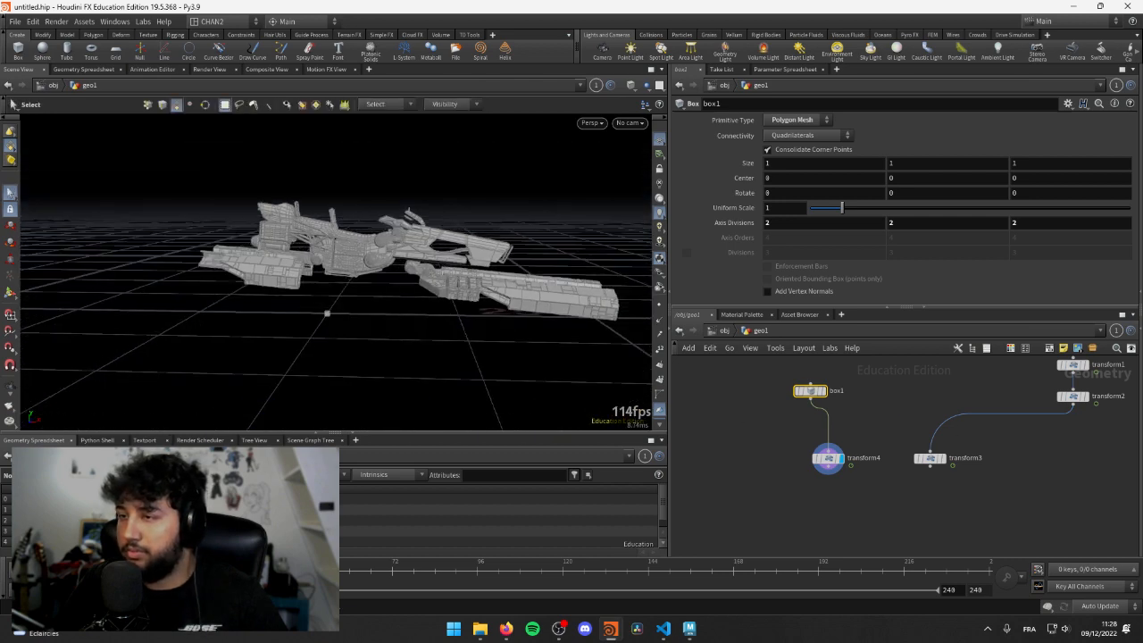
- Combine transform4 and transform3 with a Merge node and display the merged box and ship
scroll(936, 487, "up", 3)
left_click(755, 465)
scroll(840, 482, "up", 2)
key("Tab")
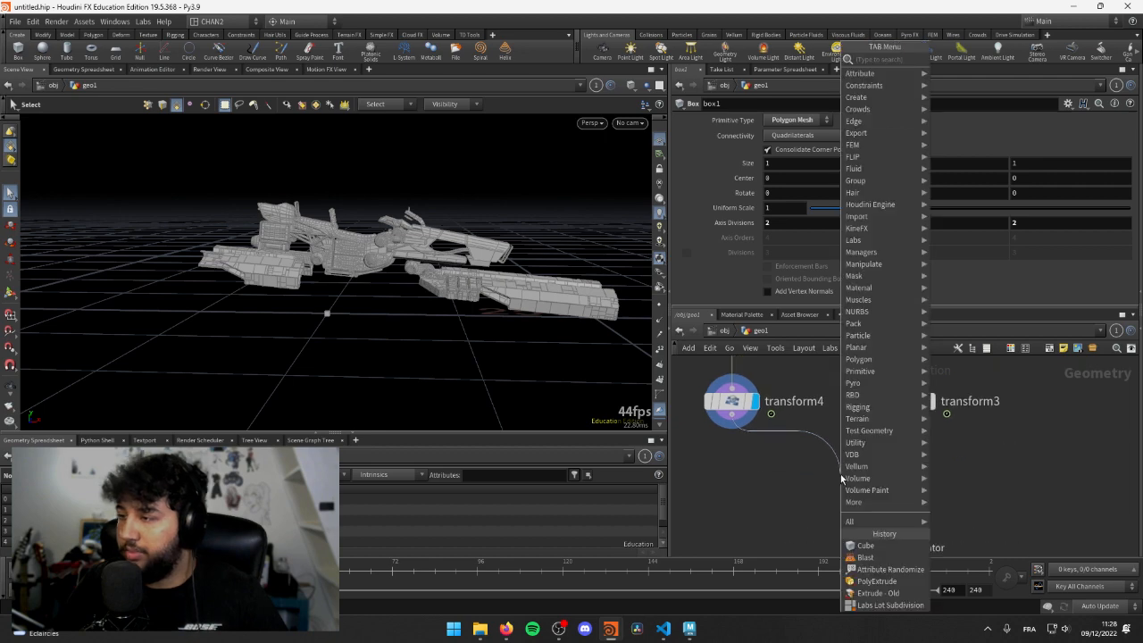
type("merge")
key("Return")
left_click(841, 477)
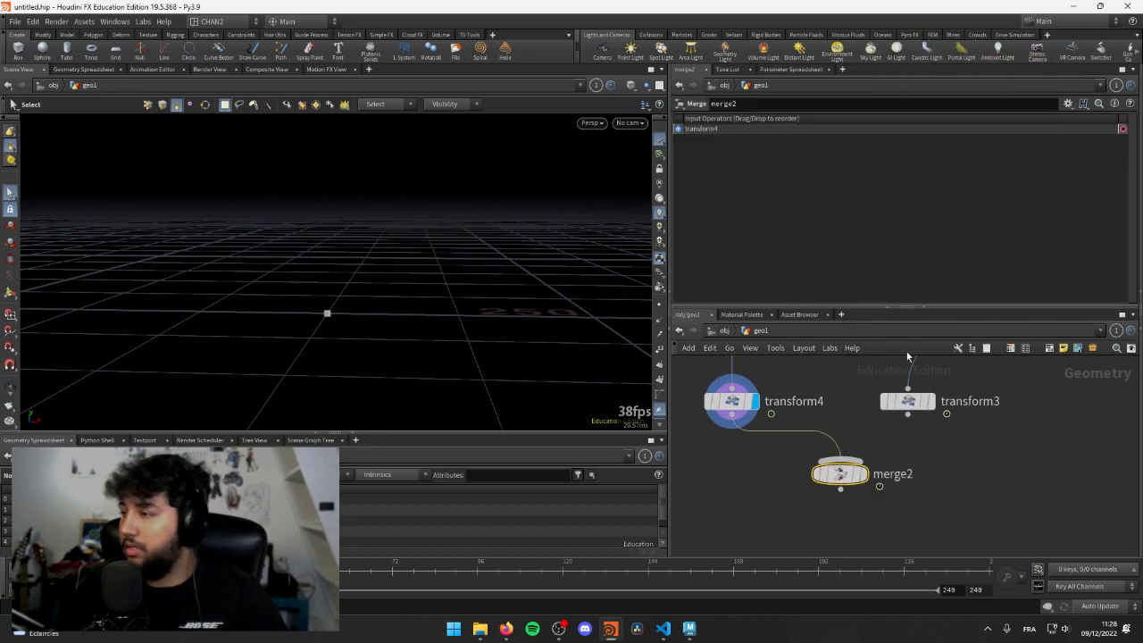
left_click_drag(904, 418, 833, 483)
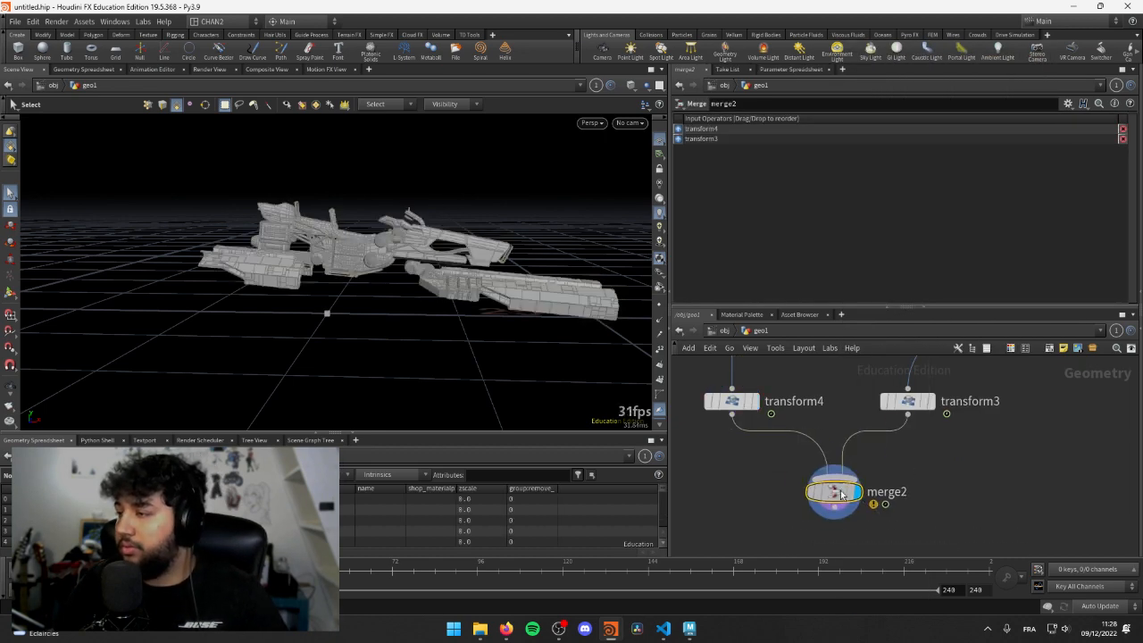
key("Escape")
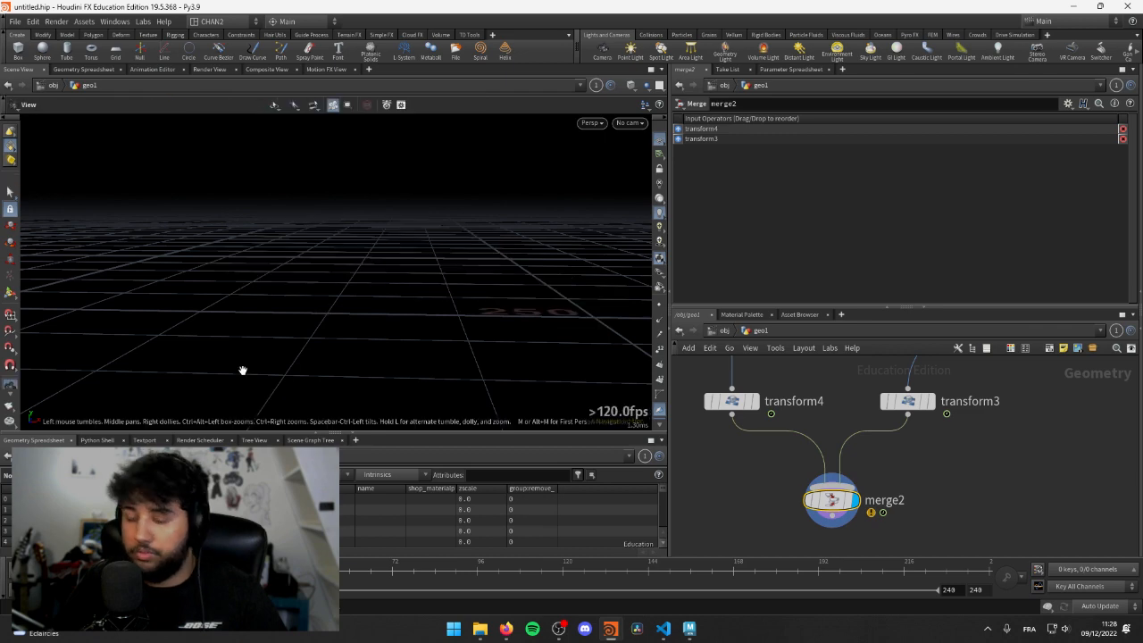
left_click_drag(243, 371, 200, 323)
scroll(200, 322, "down", 3)
middle_click_drag(227, 316, 339, 337)
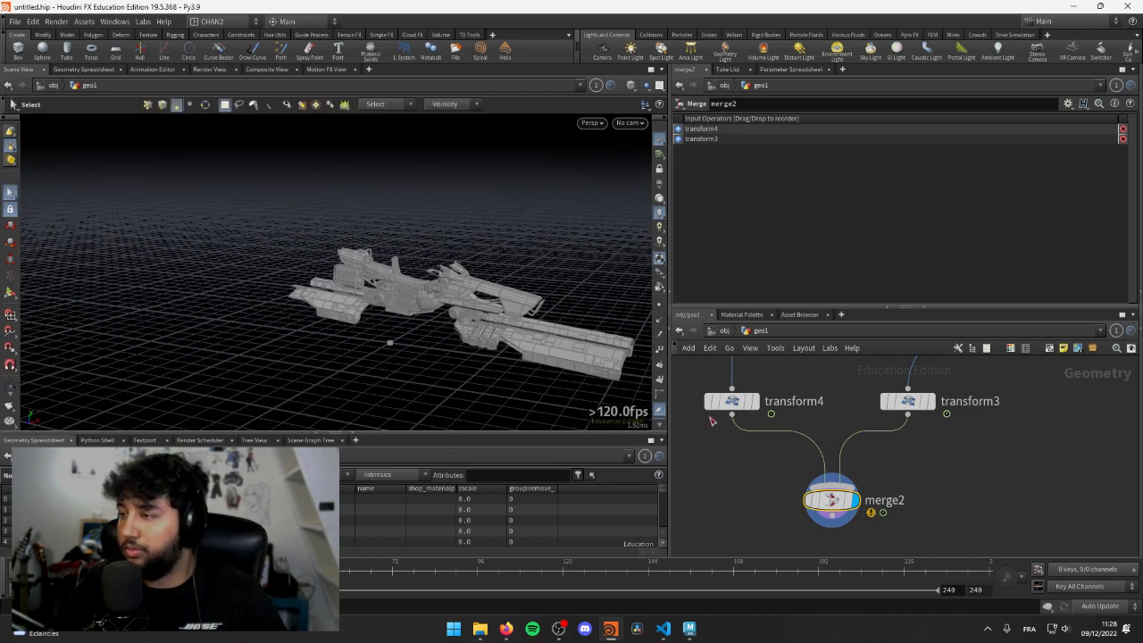
- Enlarge box1 to a uniform scale of 7.79 so it stands out beside the ship
left_click_drag(669, 473, 731, 473)
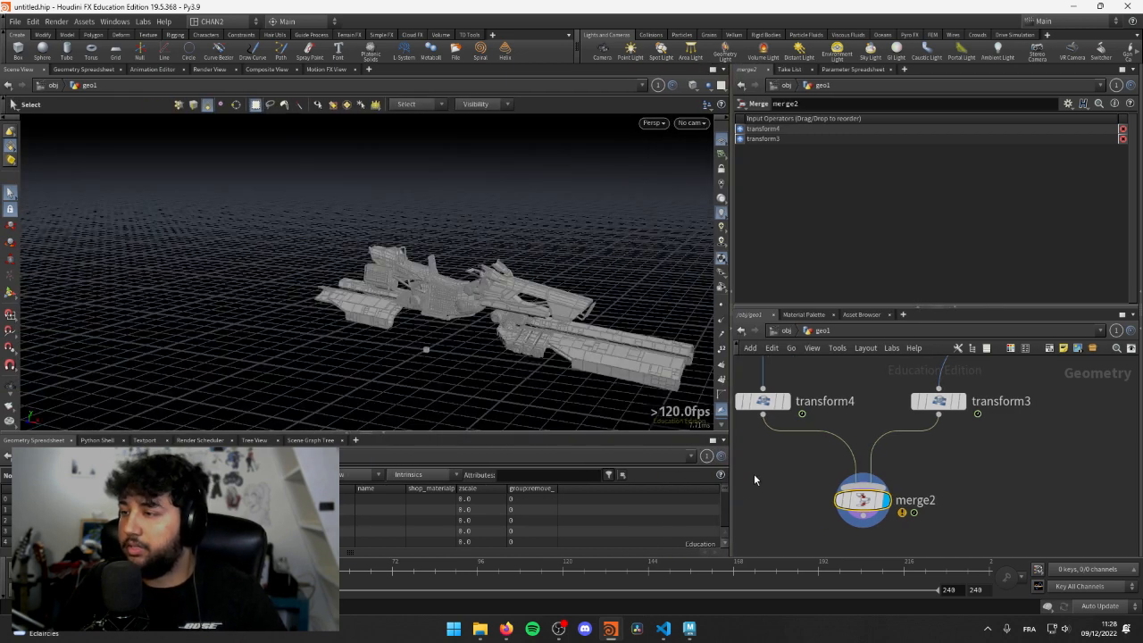
middle_click_drag(767, 466, 883, 537)
left_click_drag(733, 445, 686, 446)
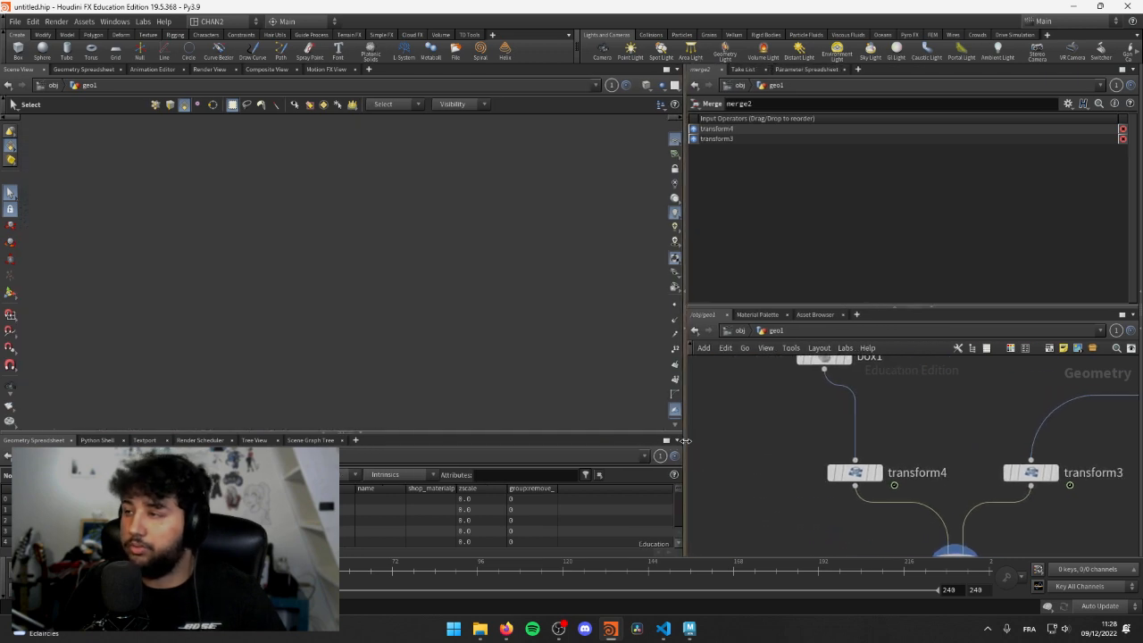
middle_click_drag(765, 378, 787, 435)
left_click(840, 414)
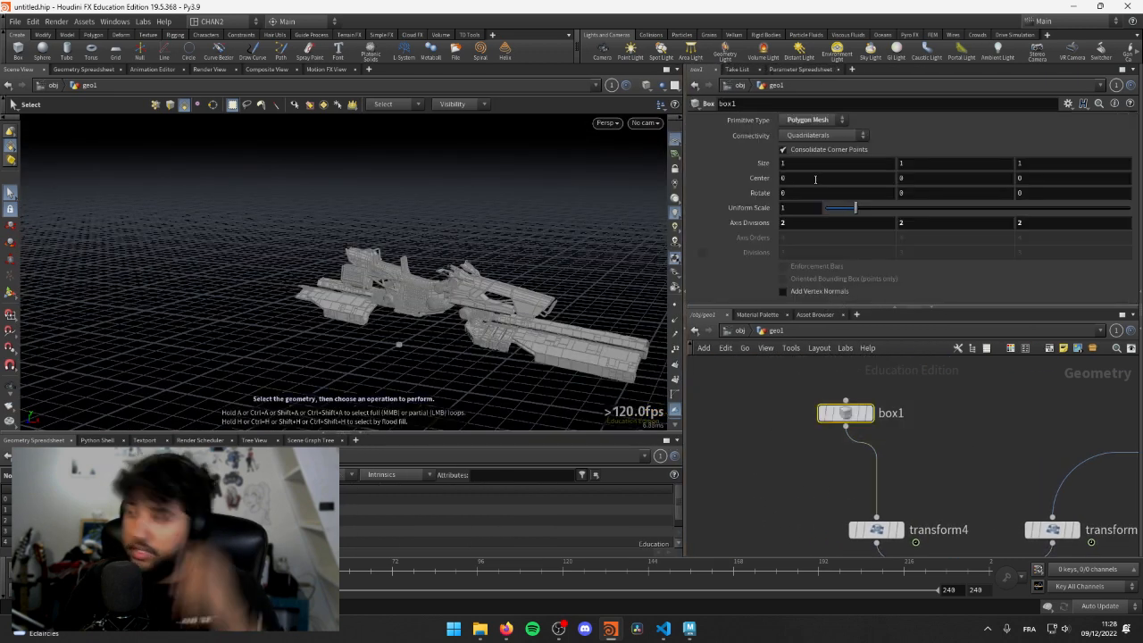
left_click_drag(856, 207, 1062, 207)
left_click_drag(454, 306, 420, 306, "alt")
middle_click_drag(800, 512, 739, 455)
scroll(740, 454, "down", 3)
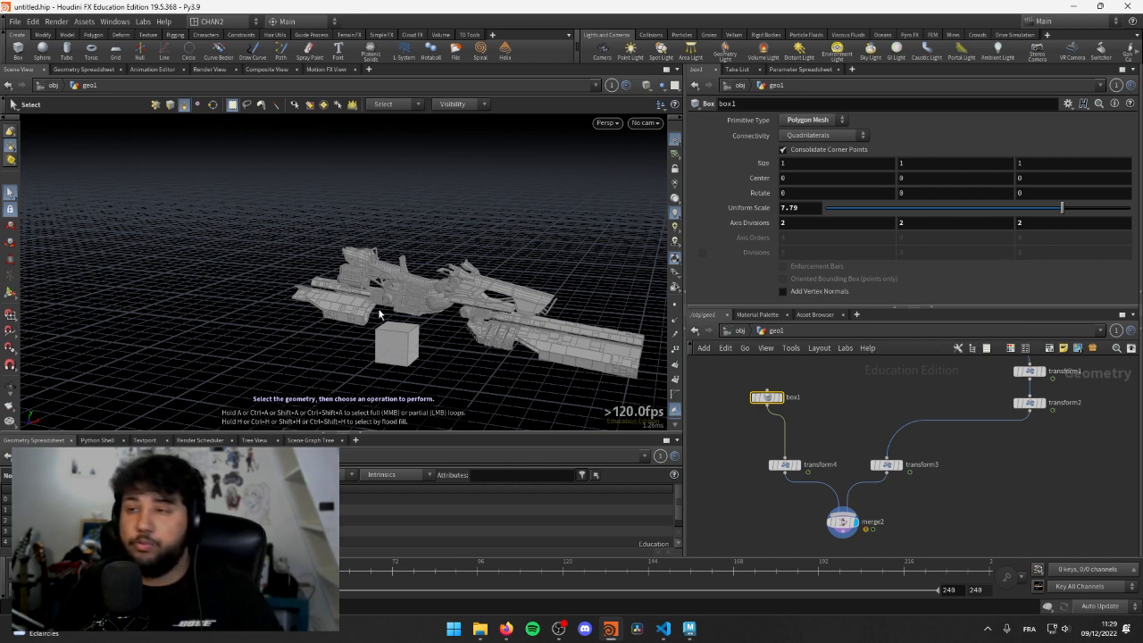
- Move box1 away from transform4 in the network and insert a new Transform node between the two
middle_click_drag(750, 420, 782, 422)
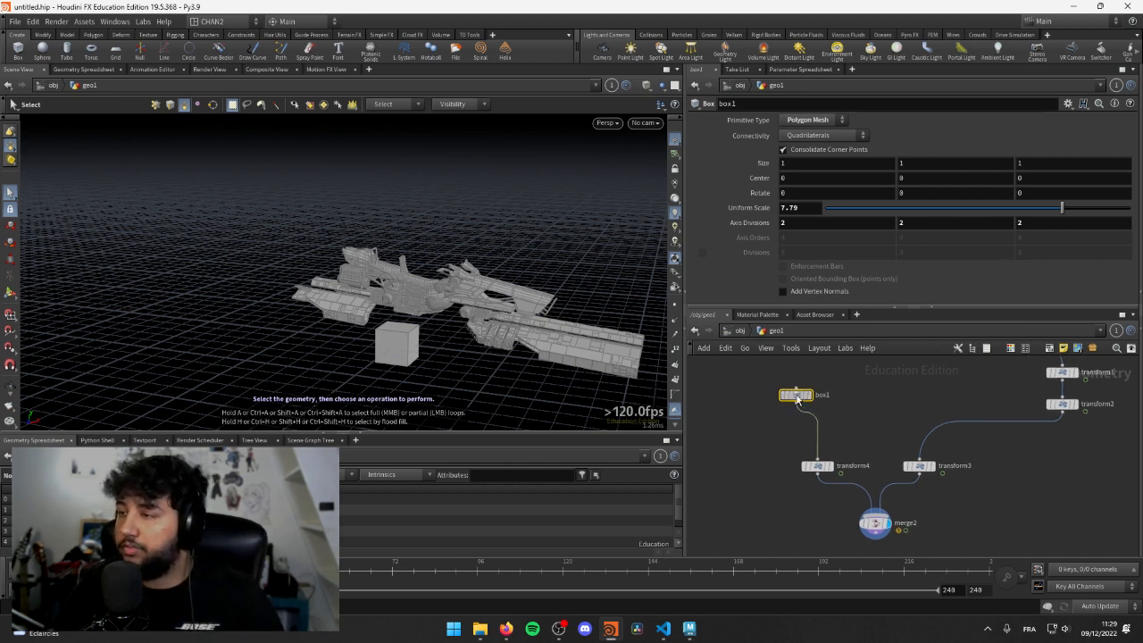
left_click_drag(799, 399, 765, 382)
middle_click_drag(780, 430, 820, 455)
mouse_move(357, 308)
left_mouse_down("alt")
mouse_move(334, 313)
mouse_move(343, 300)
mouse_move(332, 311)
mouse_move(344, 299)
mouse_move(321, 273)
mouse_move(361, 296)
left_mouse_up("alt")
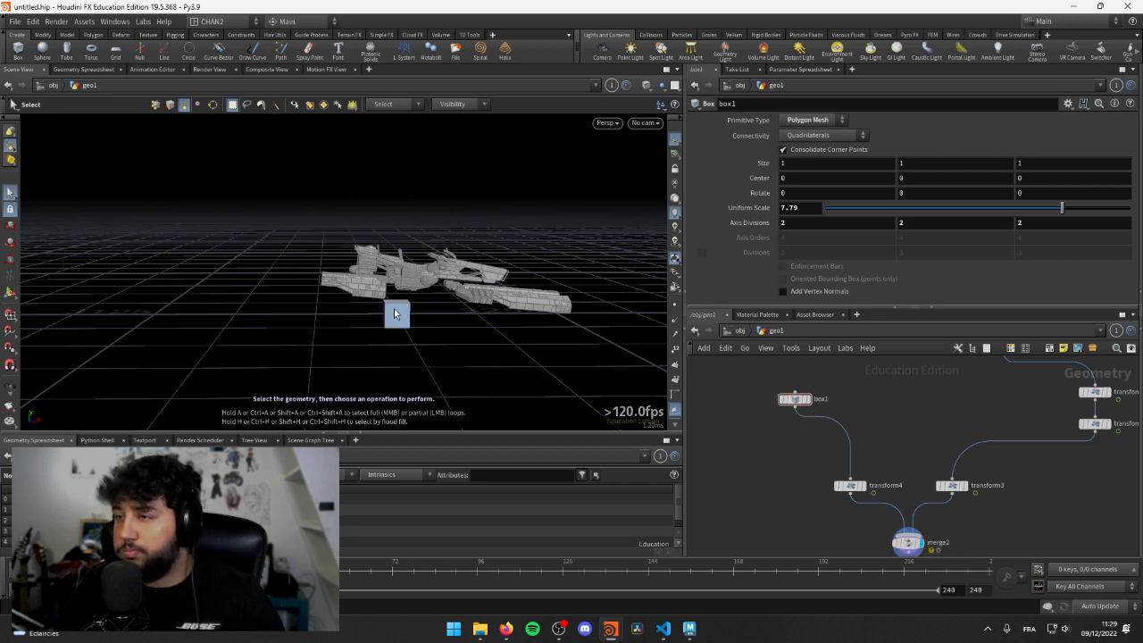
key("Tab")
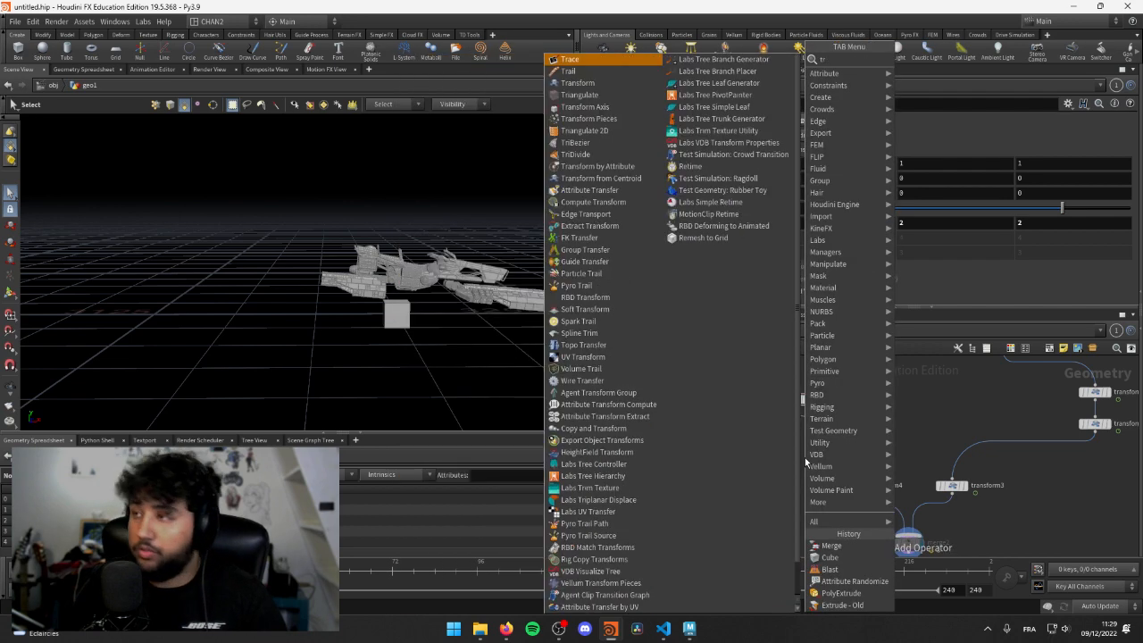
left_click(805, 462)
left_click(843, 434)
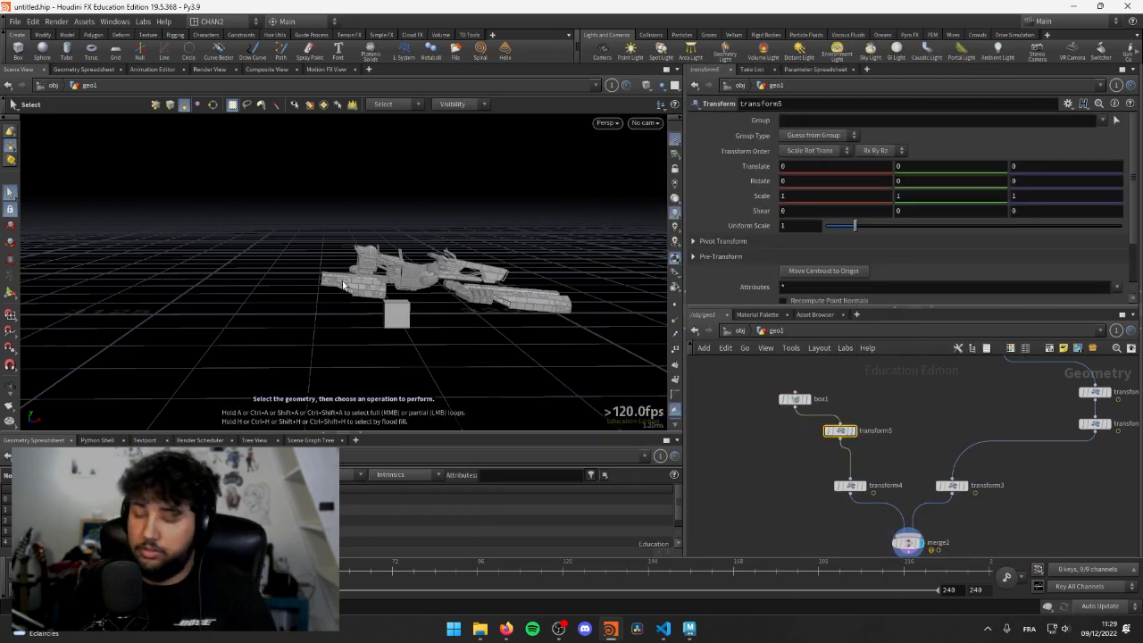
- Display transform5 and shift the box along X with its handle to a translation of about -45.59
key("Return")
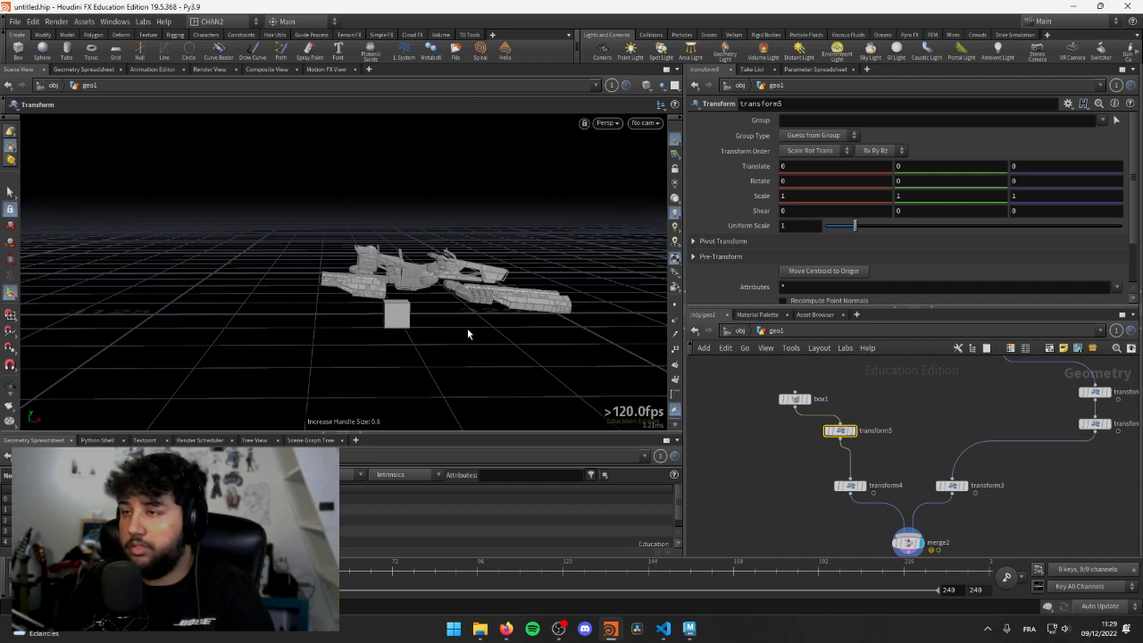
scroll(467, 334, "up", 3)
left_click(854, 433)
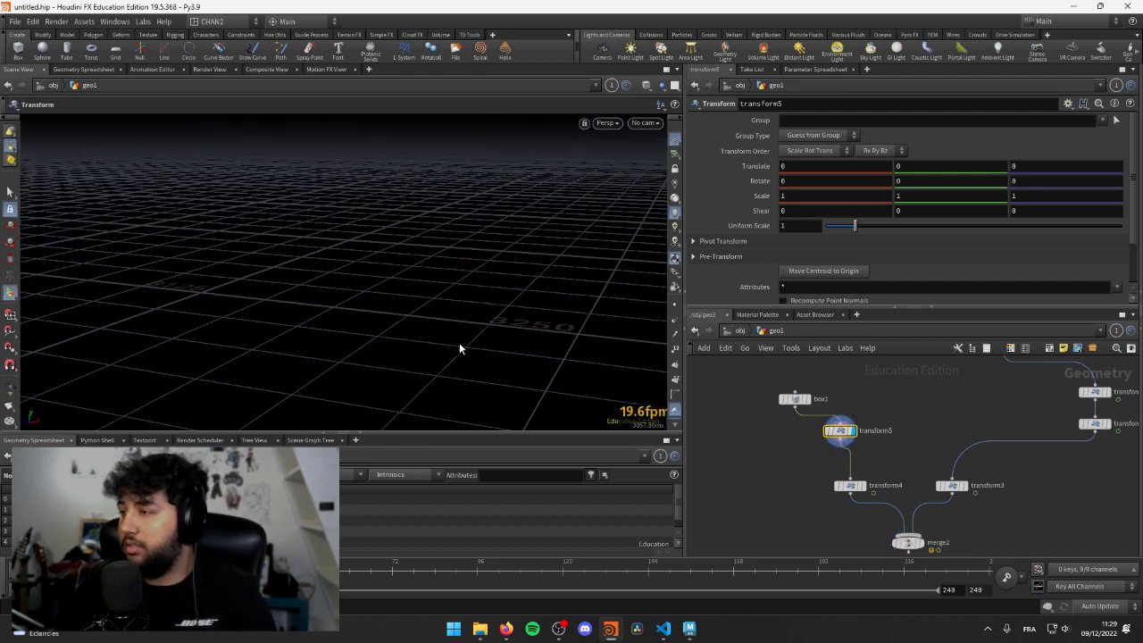
key("Escape")
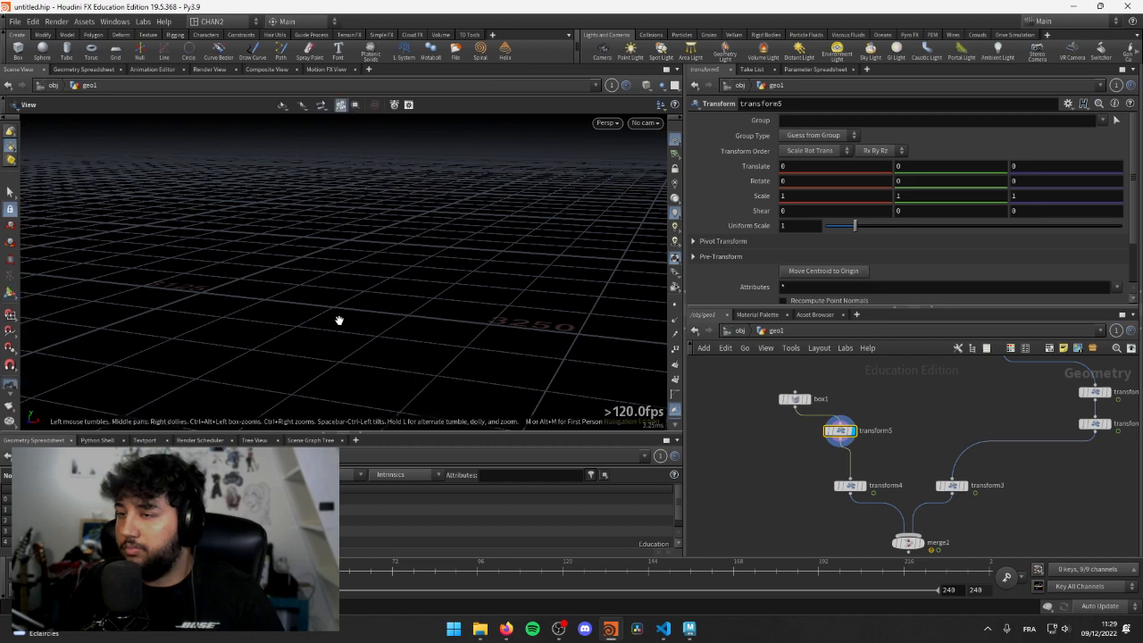
key("space+g")
right_click_drag(589, 284, 133, 285)
left_click_drag(133, 286, 442, 314)
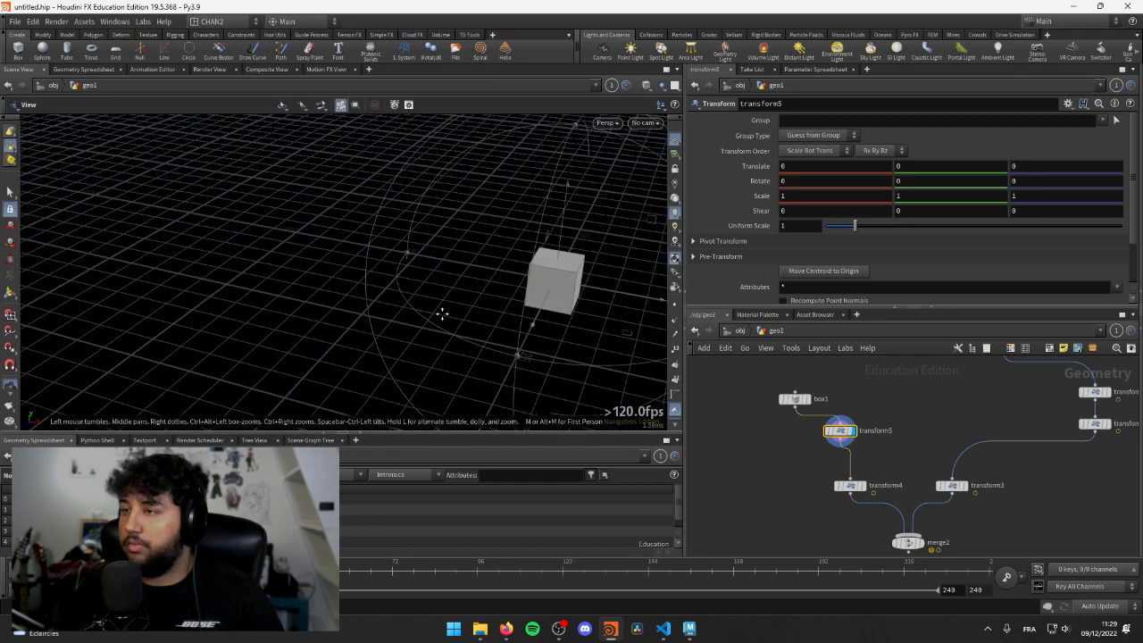
middle_click_drag(631, 302, 471, 311)
left_click_drag(471, 307, 229, 288)
middle_click_drag(279, 297, 348, 331)
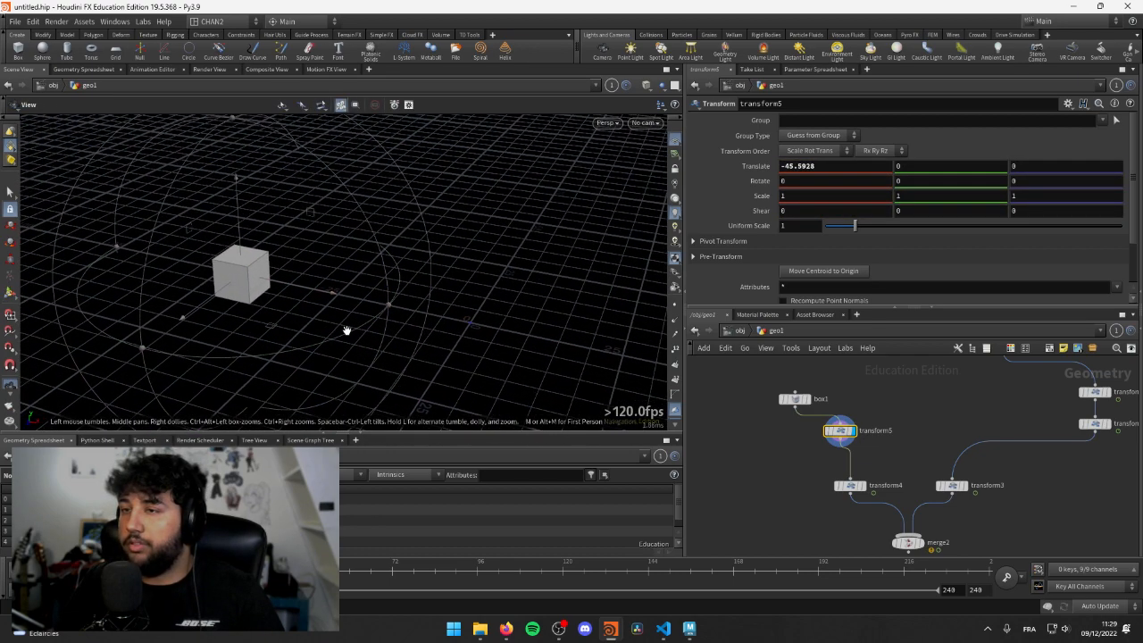
right_click_drag(348, 332, 263, 305)
- Display merge2 again and frame the box and the ship together to compare their positions
middle_click_drag(853, 534, 799, 466)
left_click(867, 474)
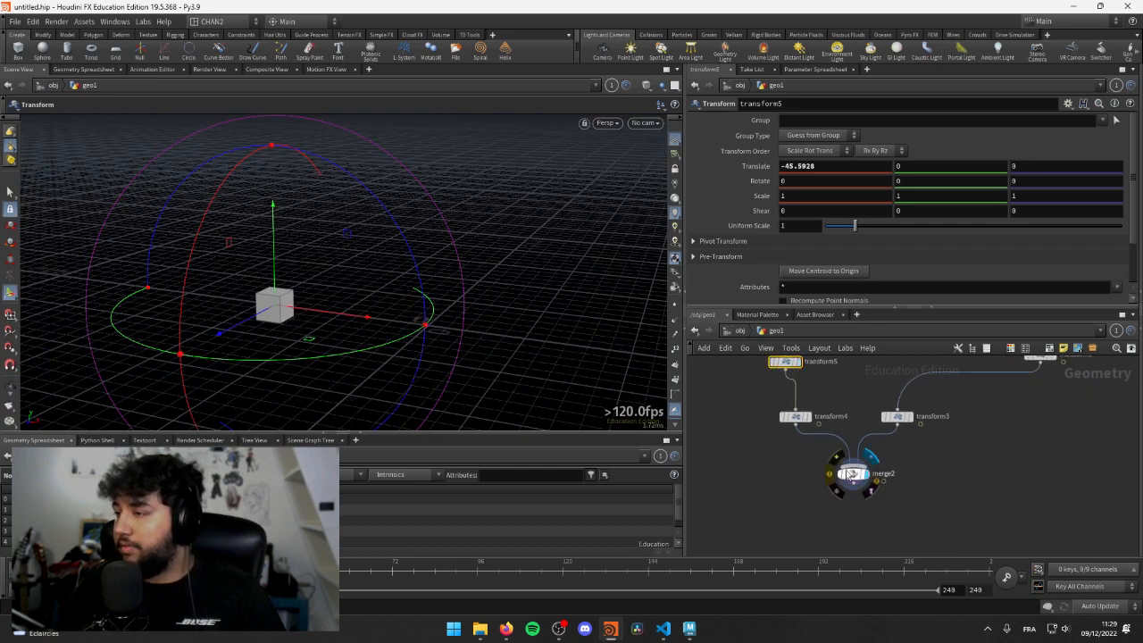
key("space")
key("space+g")
left_click_drag(466, 290, 493, 286)
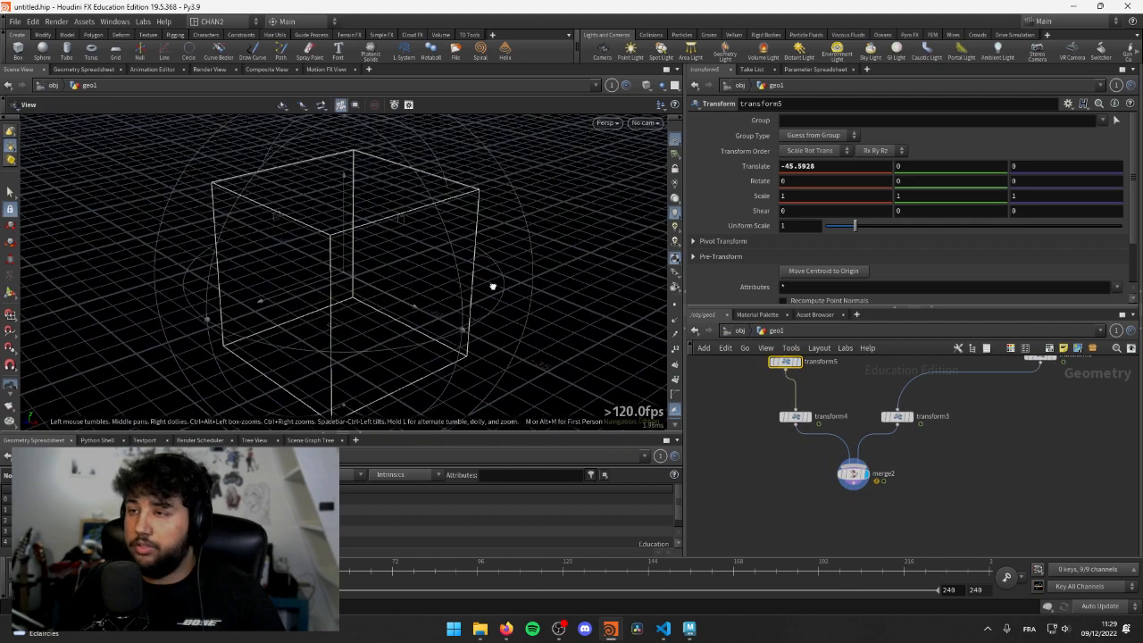
right_click_drag(492, 286, 313, 250)
left_click(849, 475)
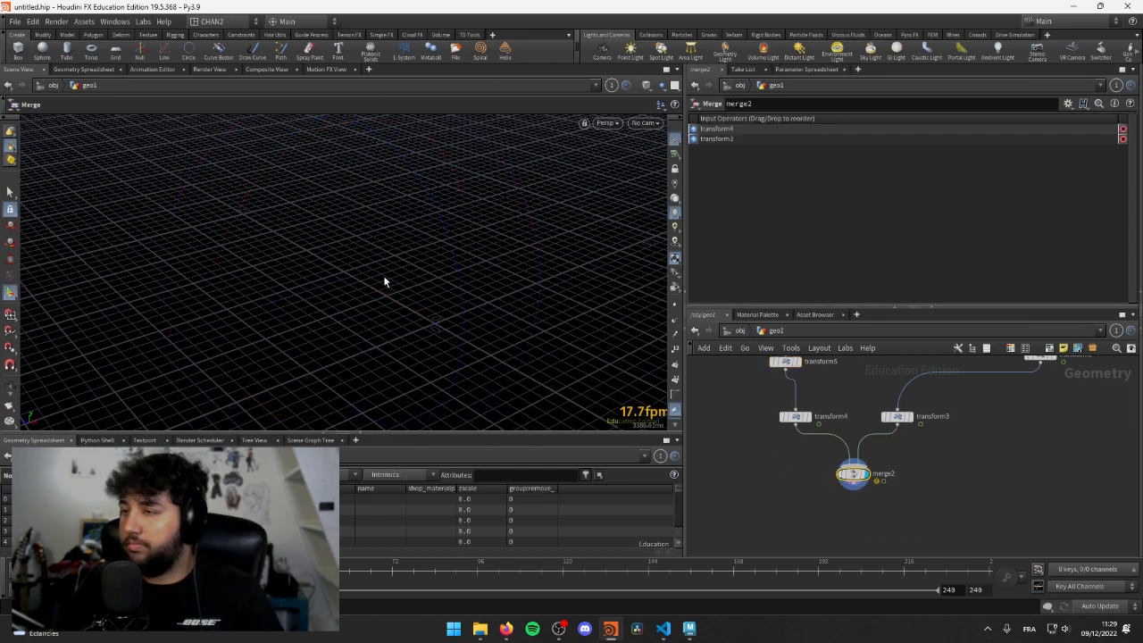
key("space")
key("space+g")
left_click_drag(387, 287, 362, 254)
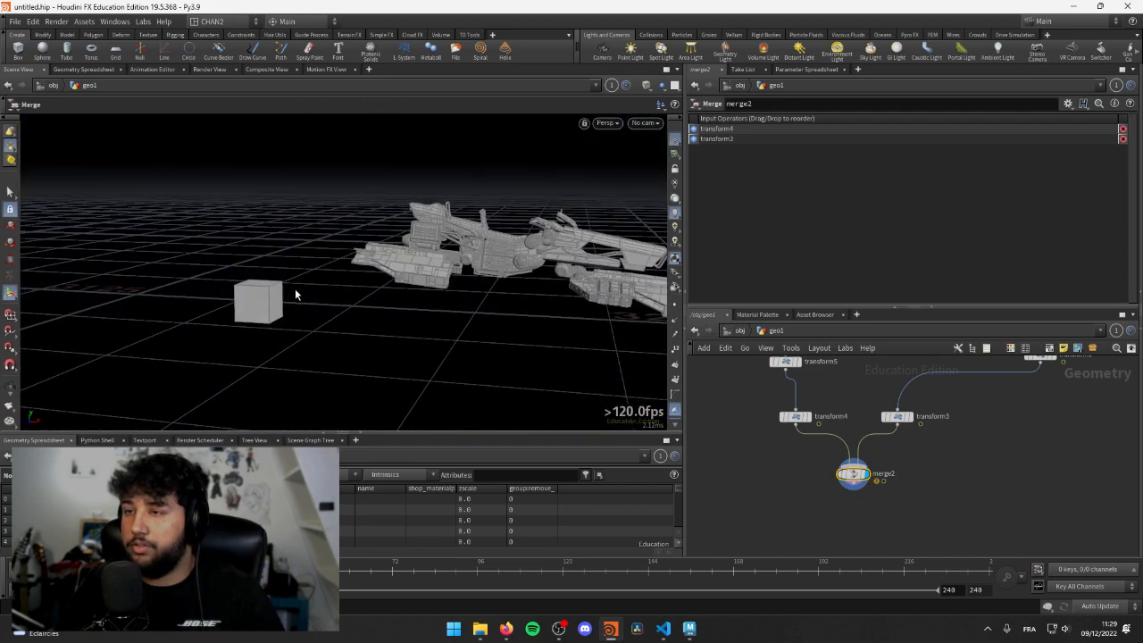
left_click_drag(264, 282, 263, 289)
right_click_drag(262, 288, 306, 314)
left_click_drag(307, 313, 625, 295)
key("h")
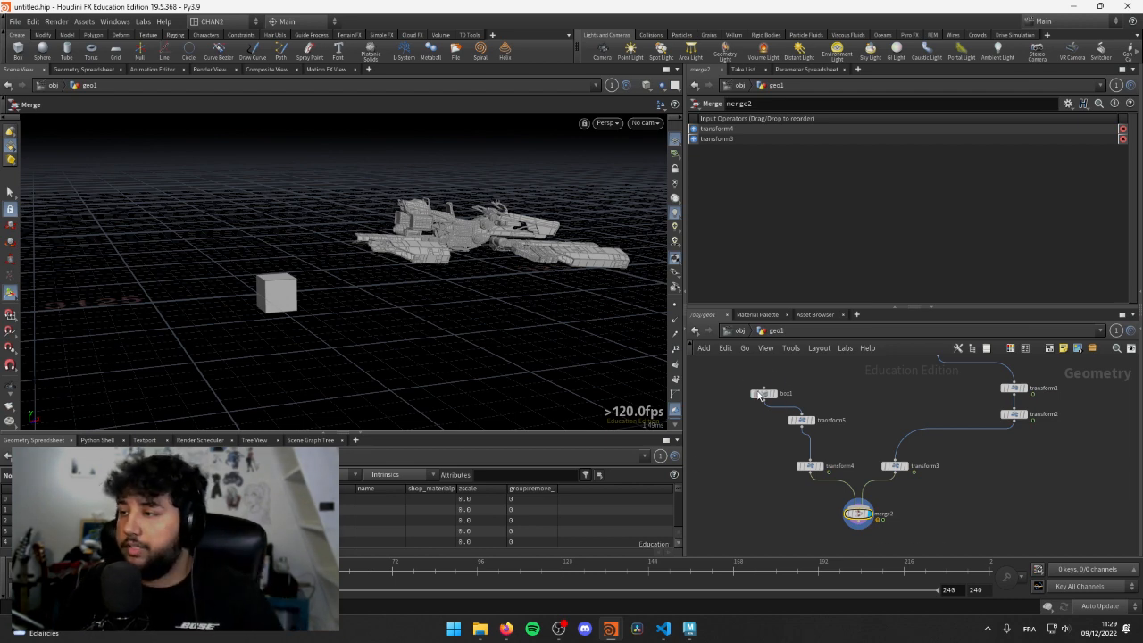
- Straighten the box1, transform5 and transform4 nodes into a vertical column in the network
left_click_drag(752, 384, 806, 451)
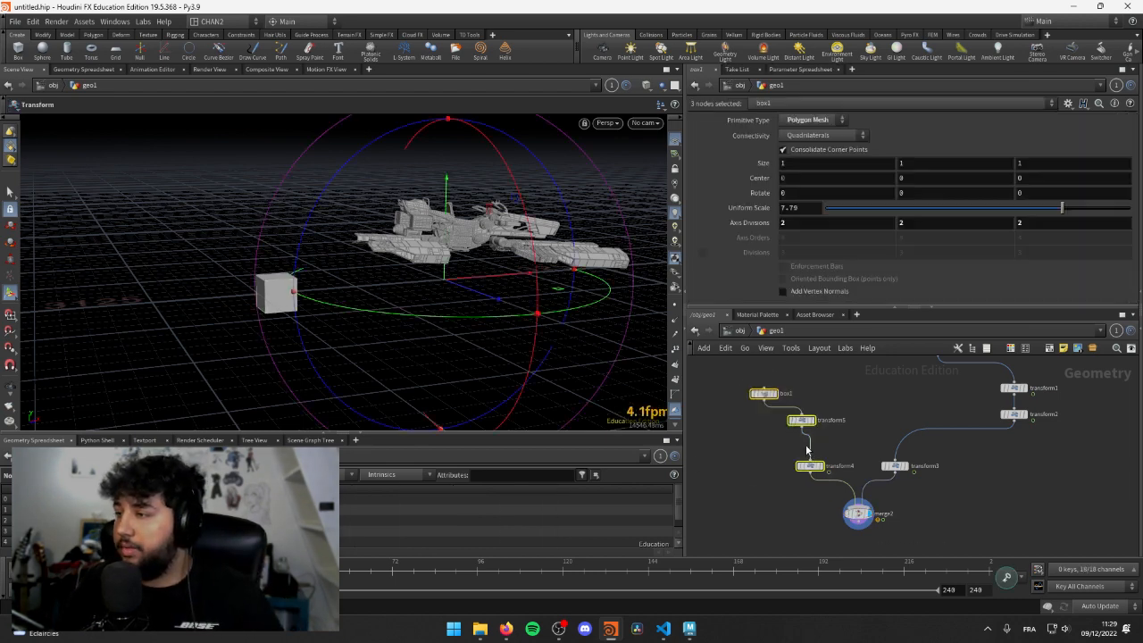
left_click(789, 497)
key("Escape")
left_click_drag(375, 286, 429, 344)
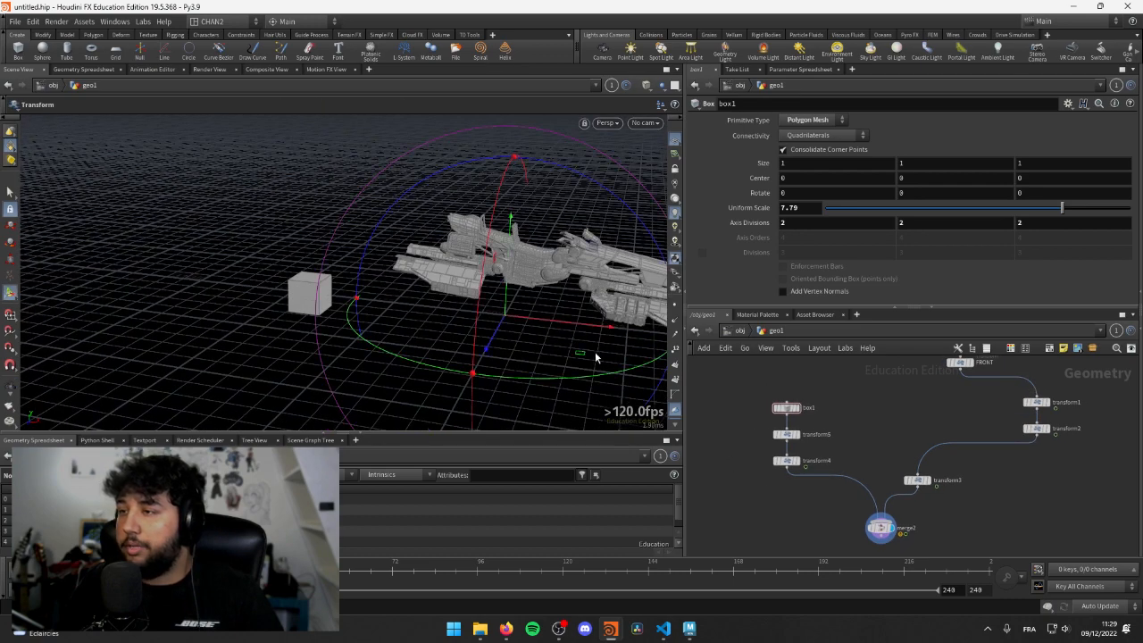
middle_click_drag(595, 358, 511, 343)
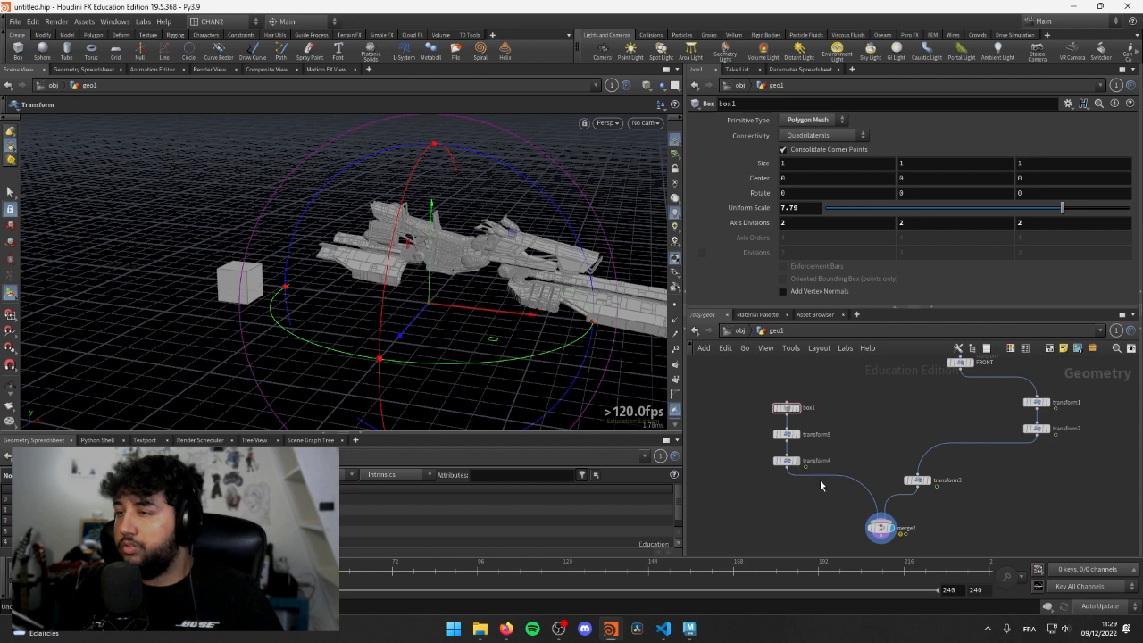
- Try rewiring transform5 after transform4, and restore its place between box1 and transform4
left_click_drag(787, 434, 786, 494)
left_click(881, 538)
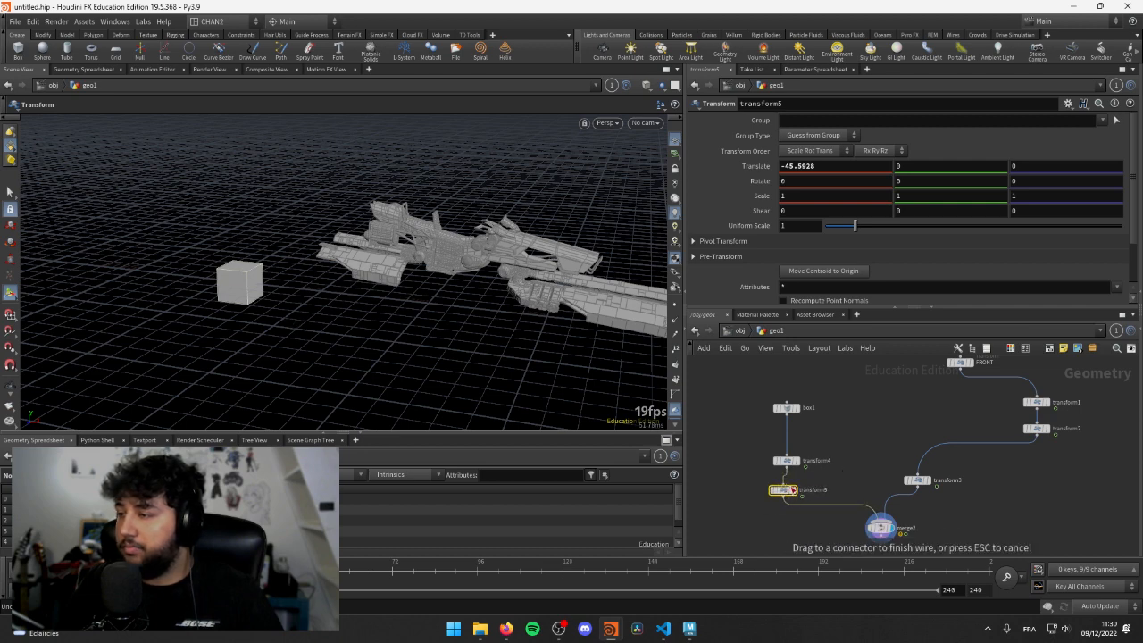
left_click(784, 484)
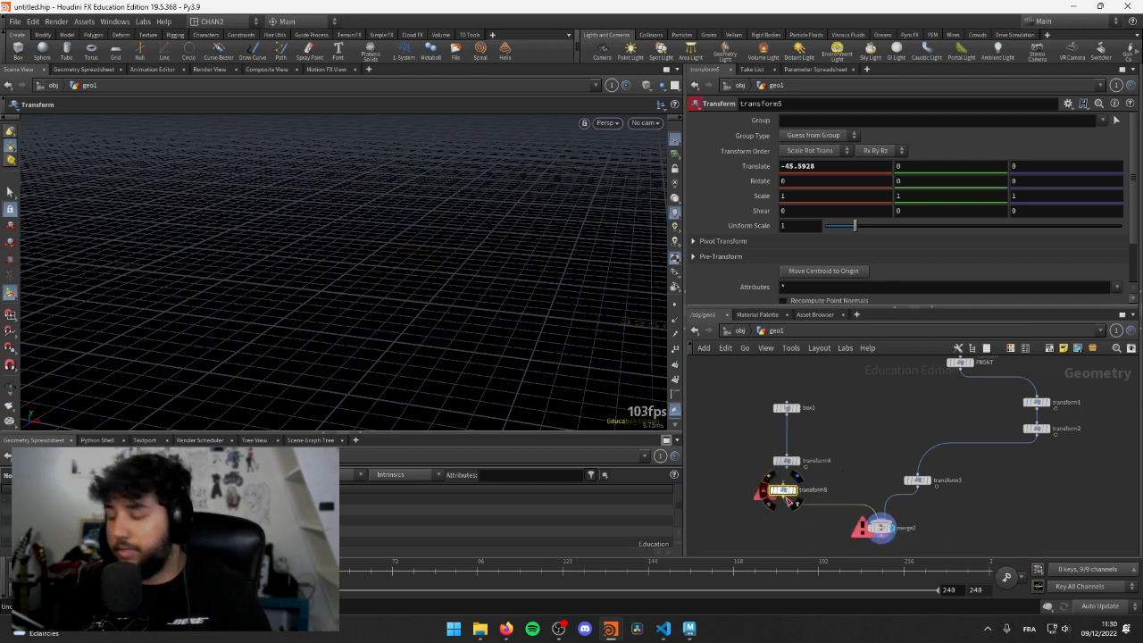
key("ctrl+z")
key("ctrl+z")
left_click_drag(834, 488, 789, 439)
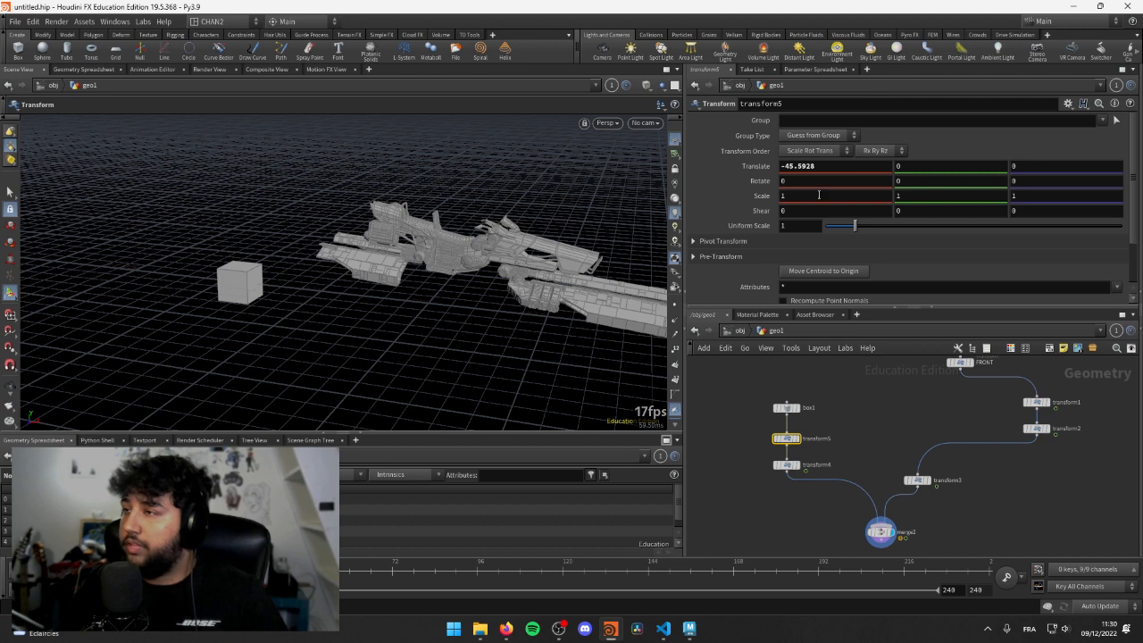
- Bring the box closer to the ship by changing transform5's X translation to about -34.93
middle_click_drag(797, 163, 894, 178)
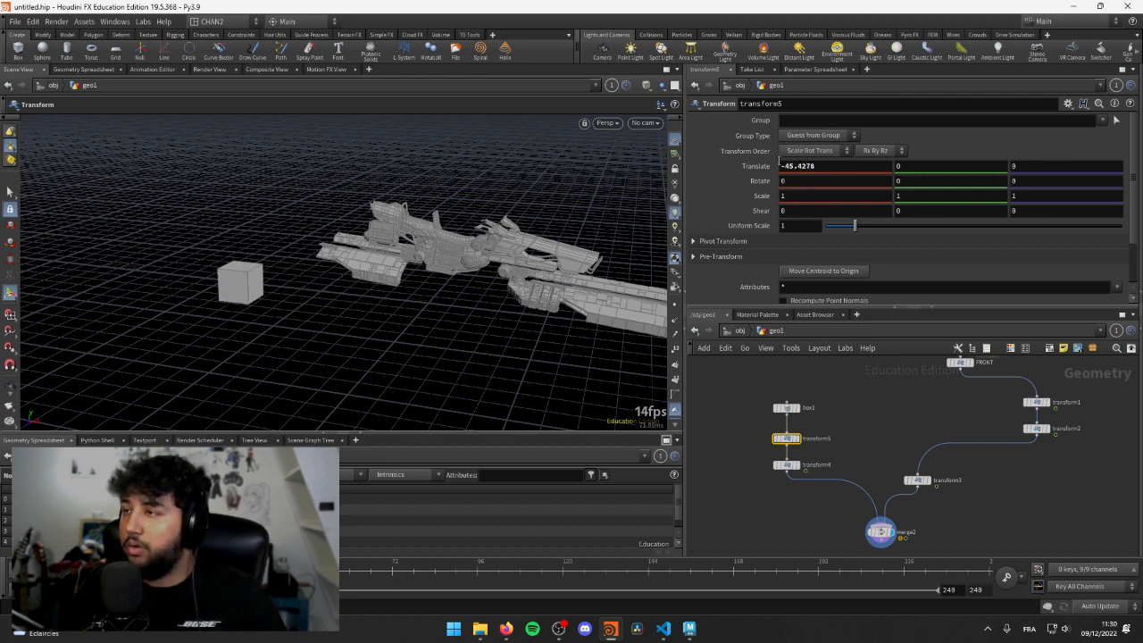
middle_click_drag(816, 166, 856, 170)
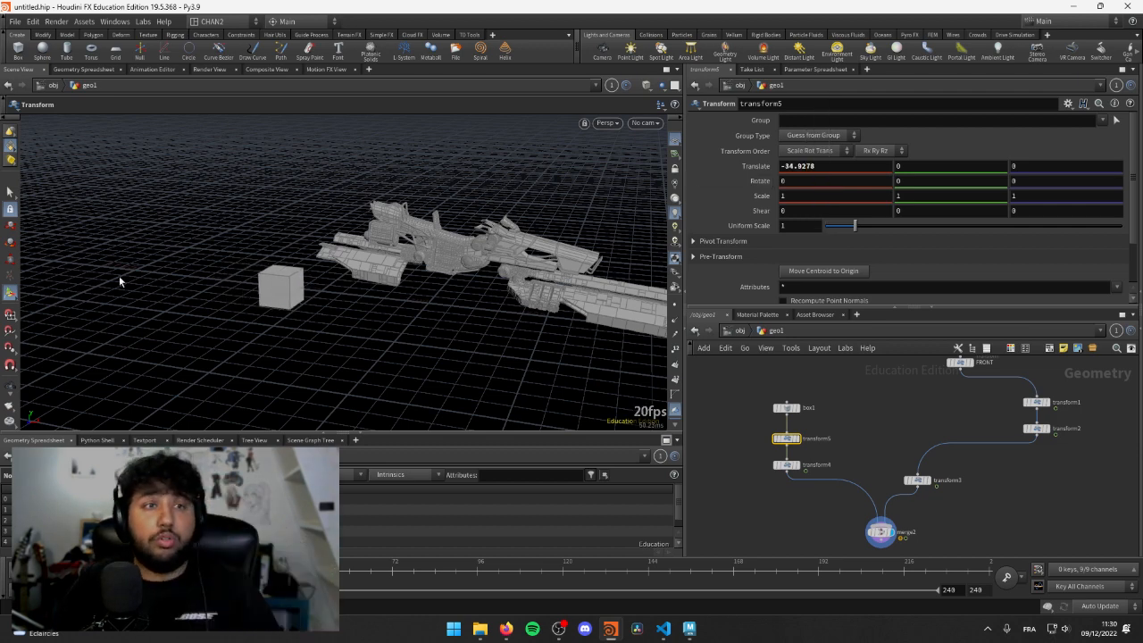
key("Escape")
left_click_drag(330, 315, 311, 340)
scroll(311, 339, "up", 10)
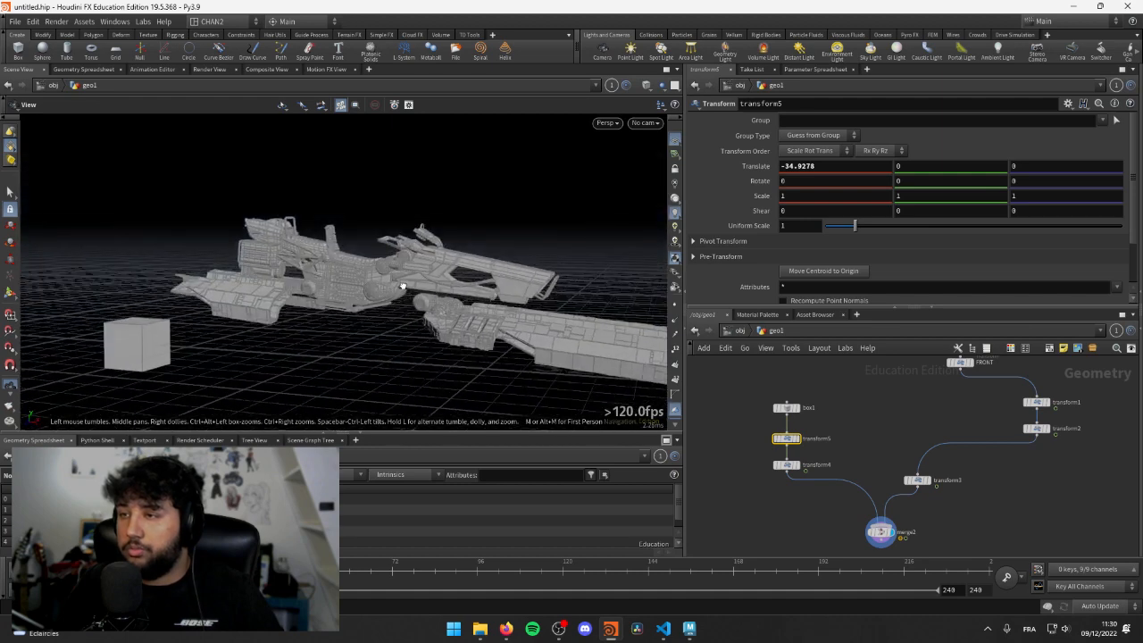
scroll(317, 263, "up", 5)
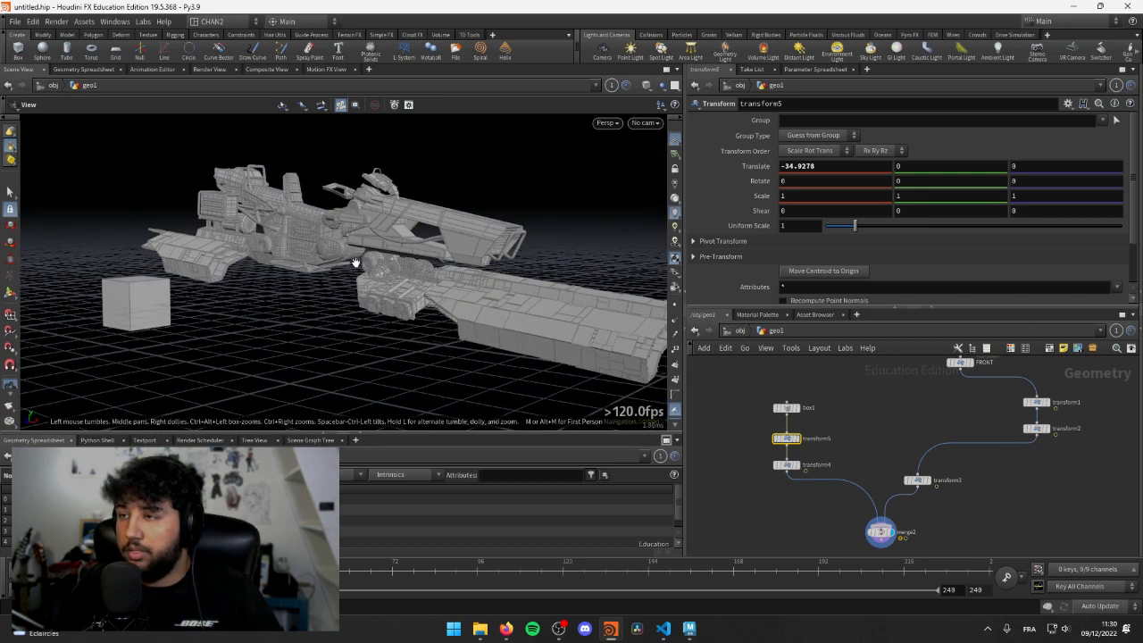
key("t")
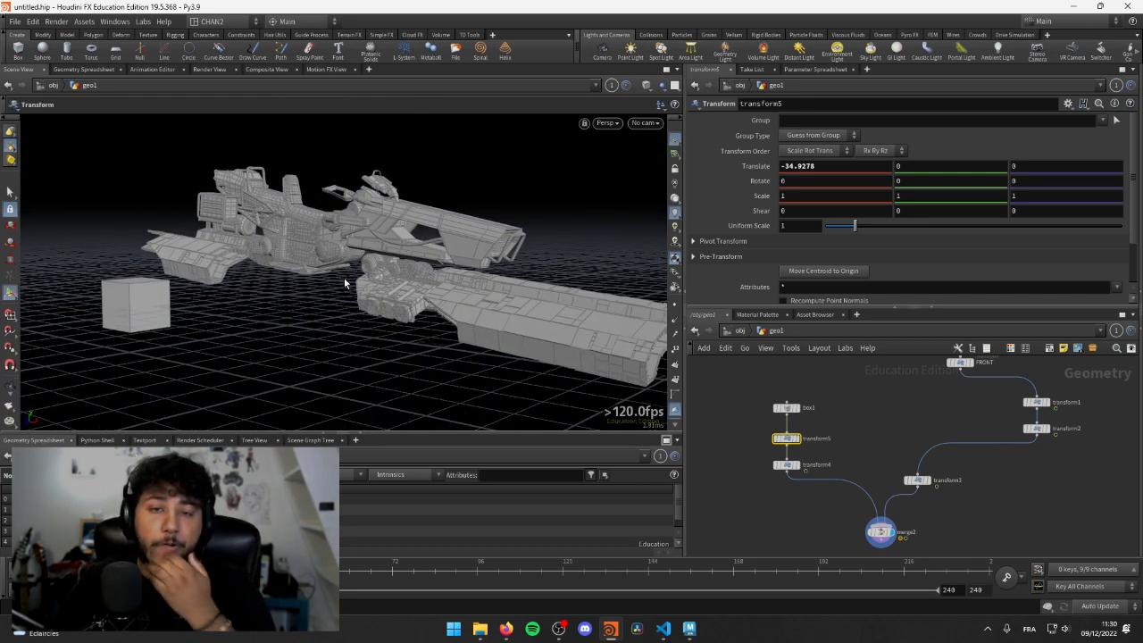
- Return to the object level and line up the ENVIRO node directly below geo1
left_click(867, 441)
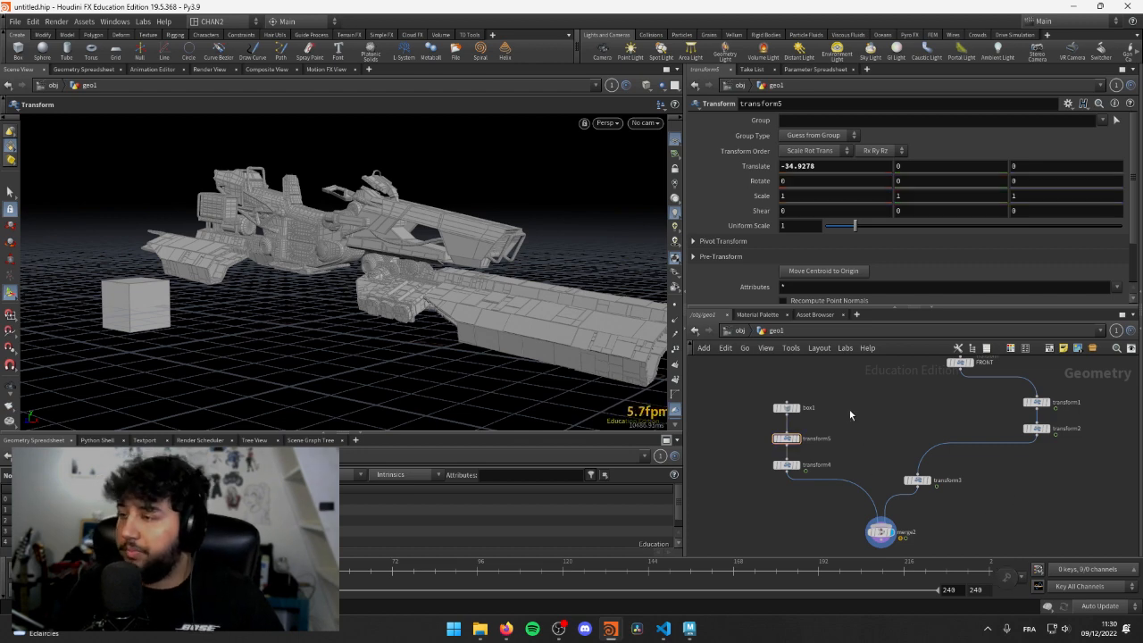
left_click(741, 332)
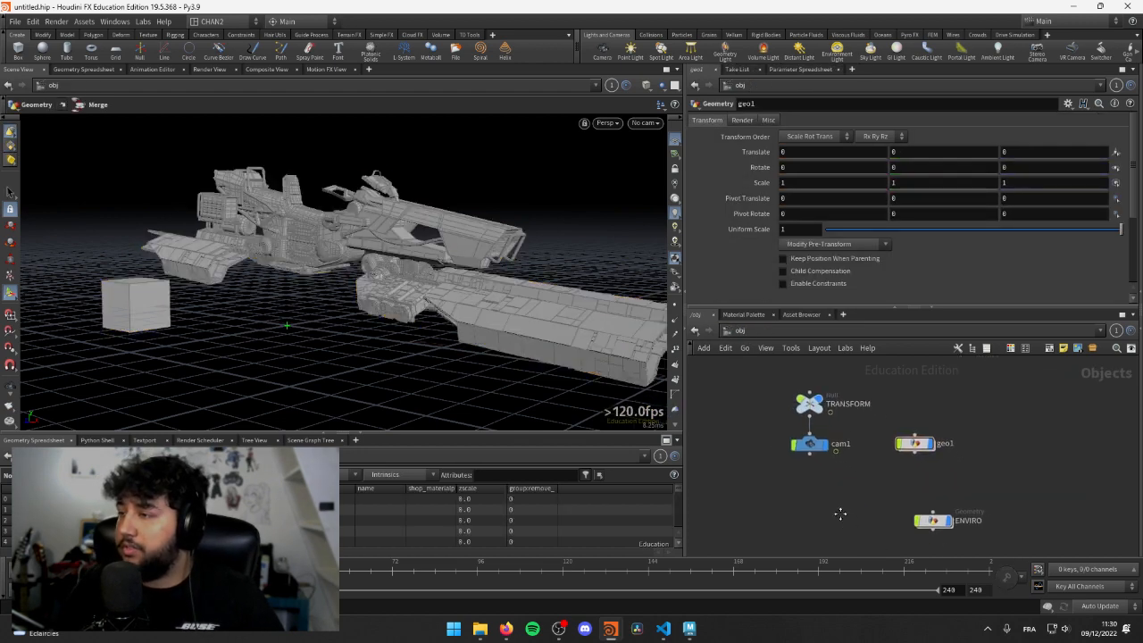
left_click_drag(899, 487, 884, 456)
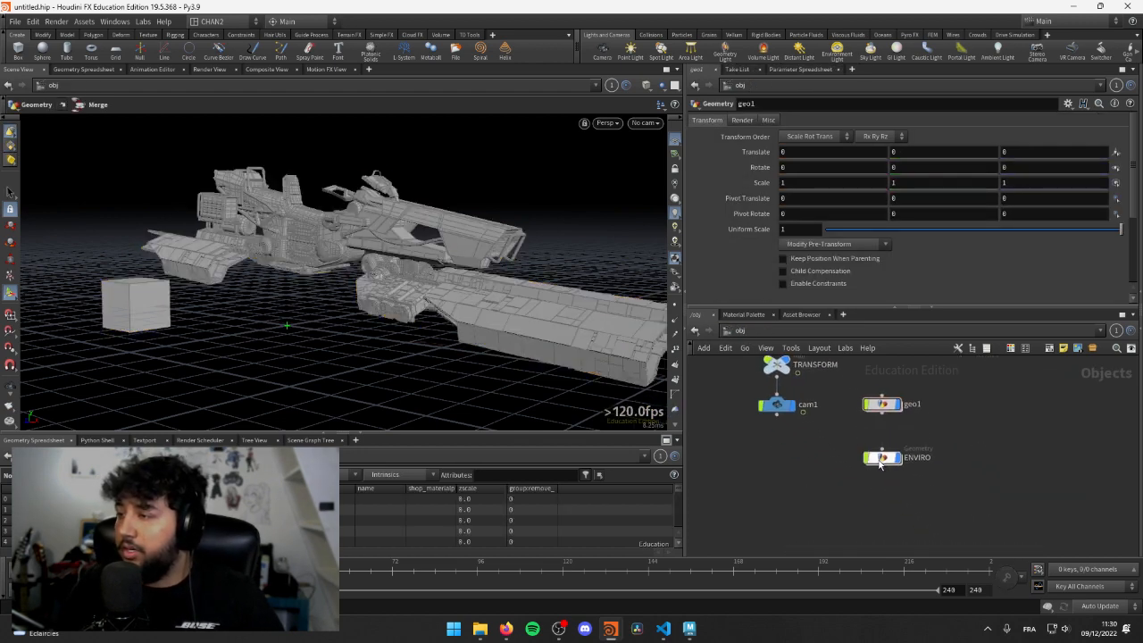
- Look inside ENVIRO, return to the object level and examine the ship and box from above and from the side
double_click(884, 458)
left_click_drag(251, 242, 378, 285, "alt")
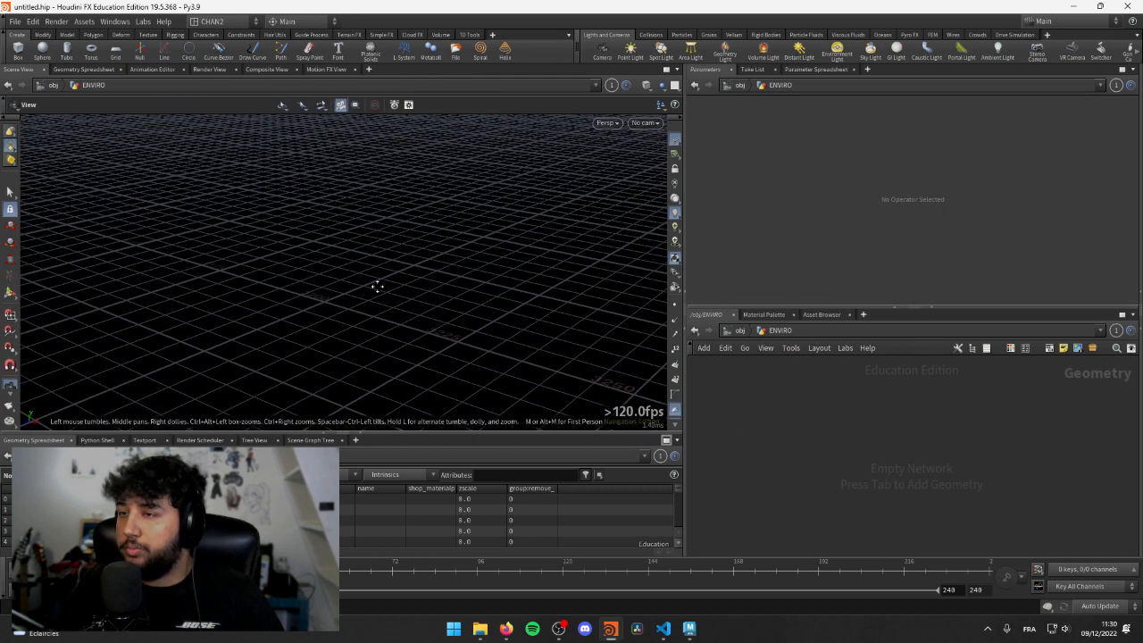
left_click(741, 331)
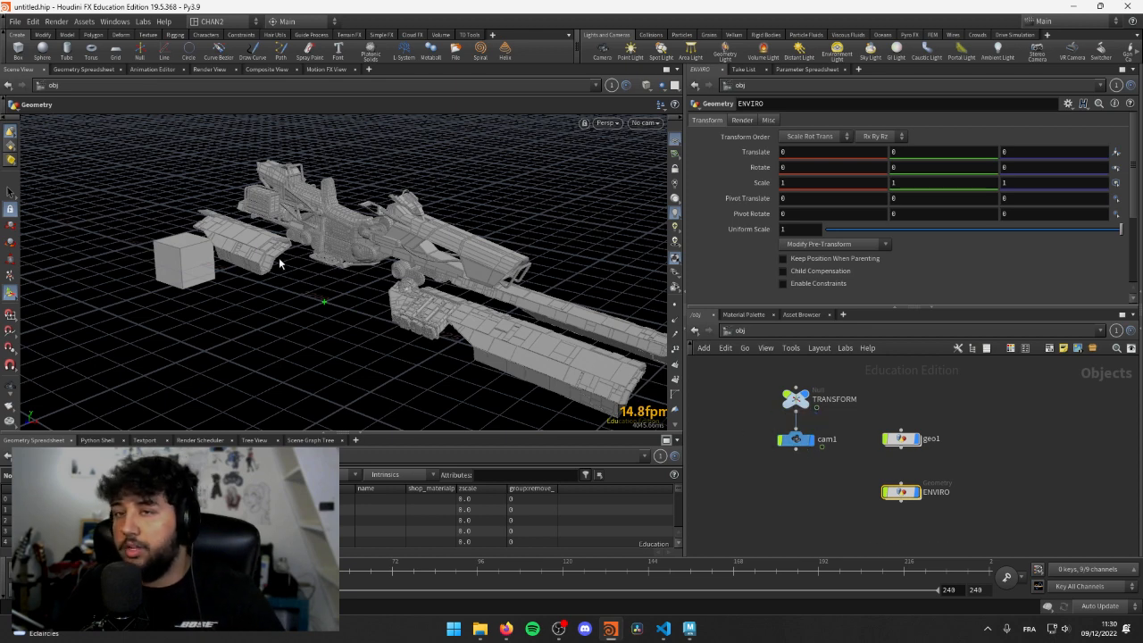
key("Escape")
left_click_drag(304, 250, 418, 303)
key("Return")
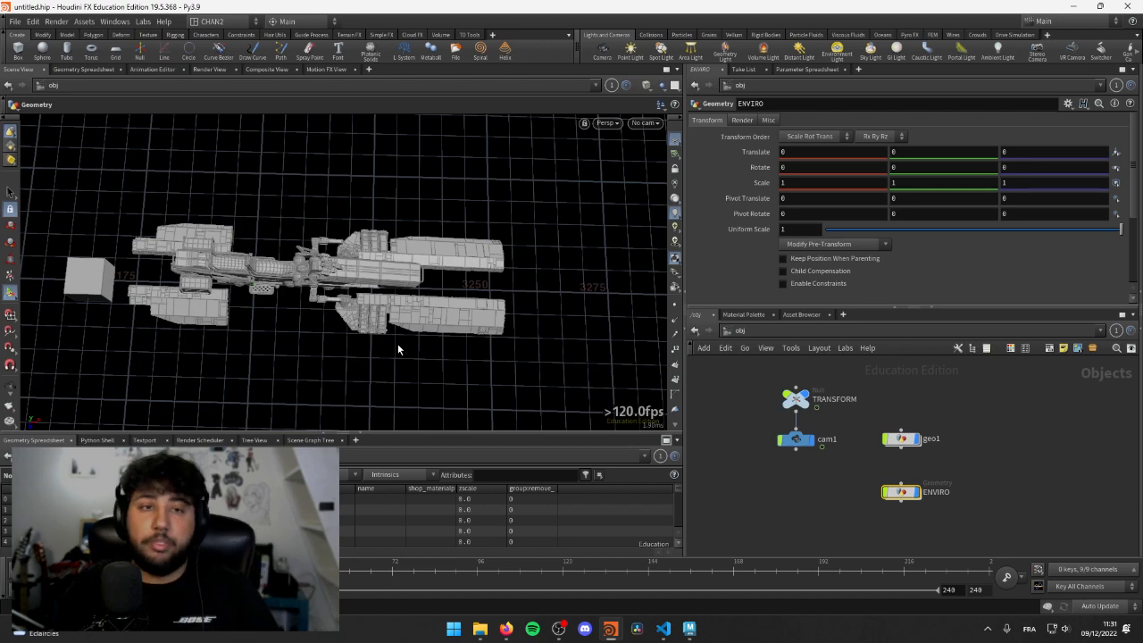
key("Escape")
left_click_drag(310, 360, 305, 291)
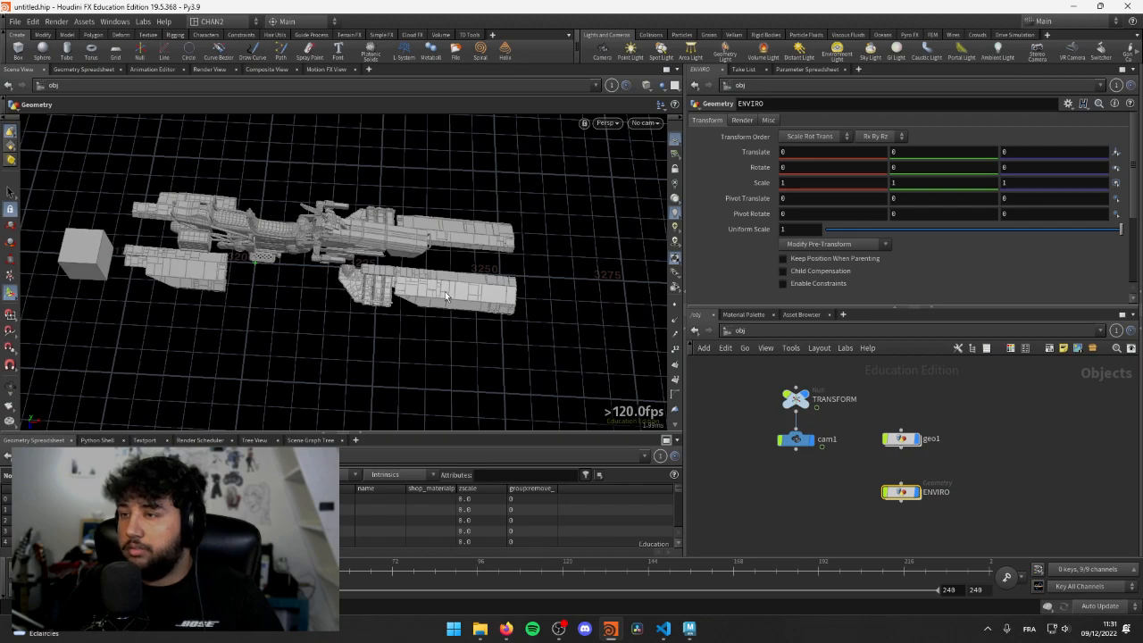
key("Escape")
left_click_drag(217, 264, 361, 301)
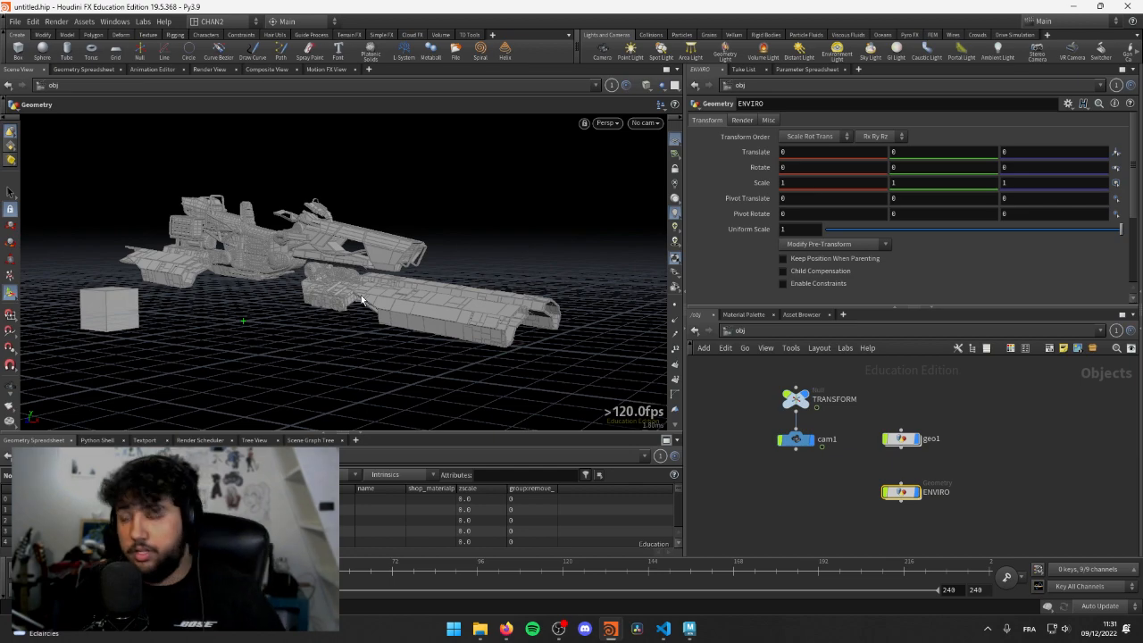
key("space")
left_click_drag(358, 286, 306, 261)
middle_click_drag(189, 258, 457, 255, "alt")
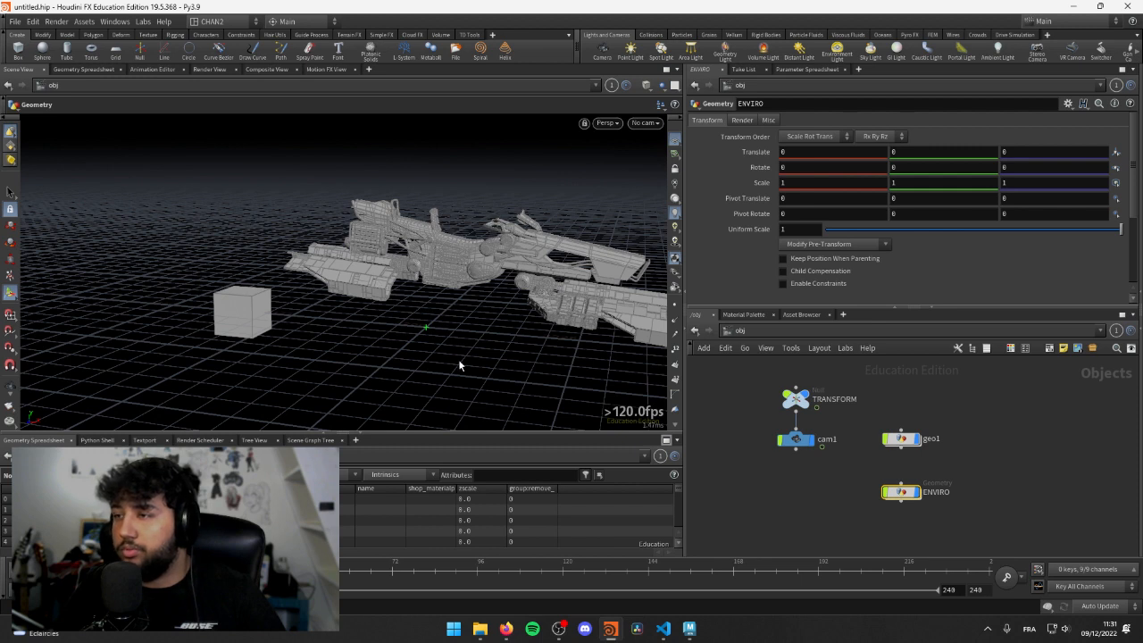
- Try reducing ENVIRO's uniform scale to 0.445 and undo the change
mouse_move(910, 446)
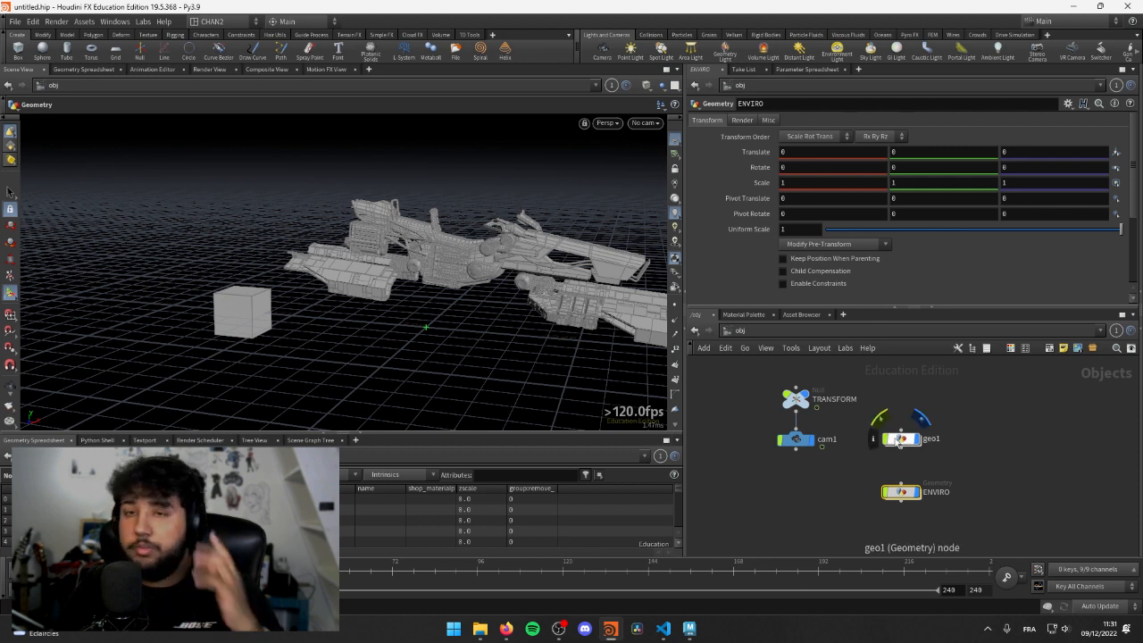
left_click_drag(1049, 234, 958, 231)
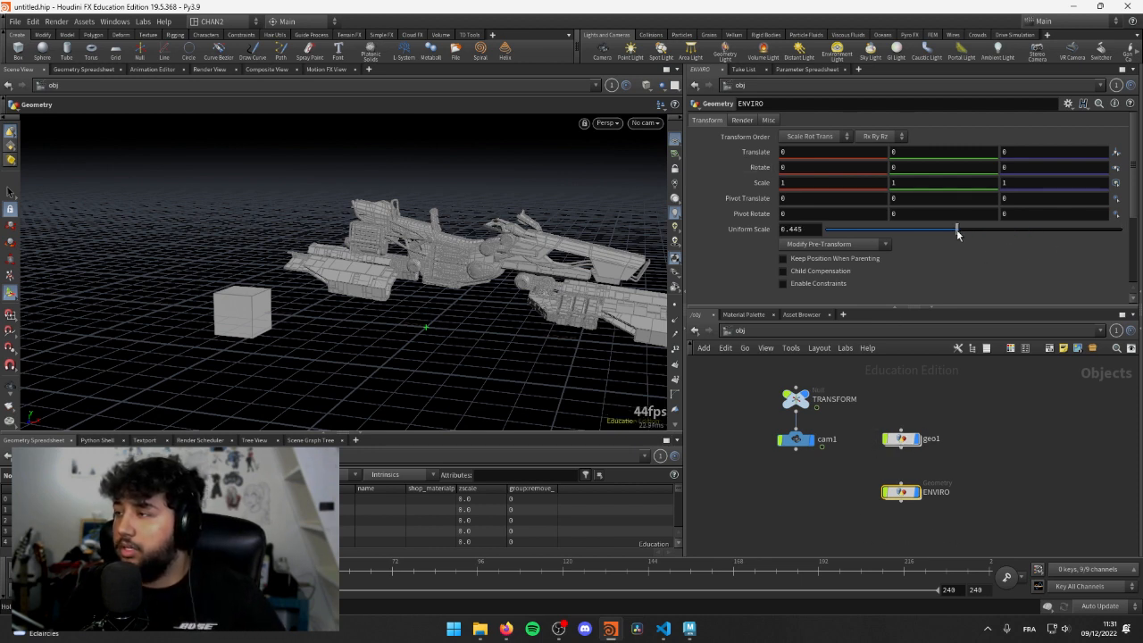
key("ctrl+z")
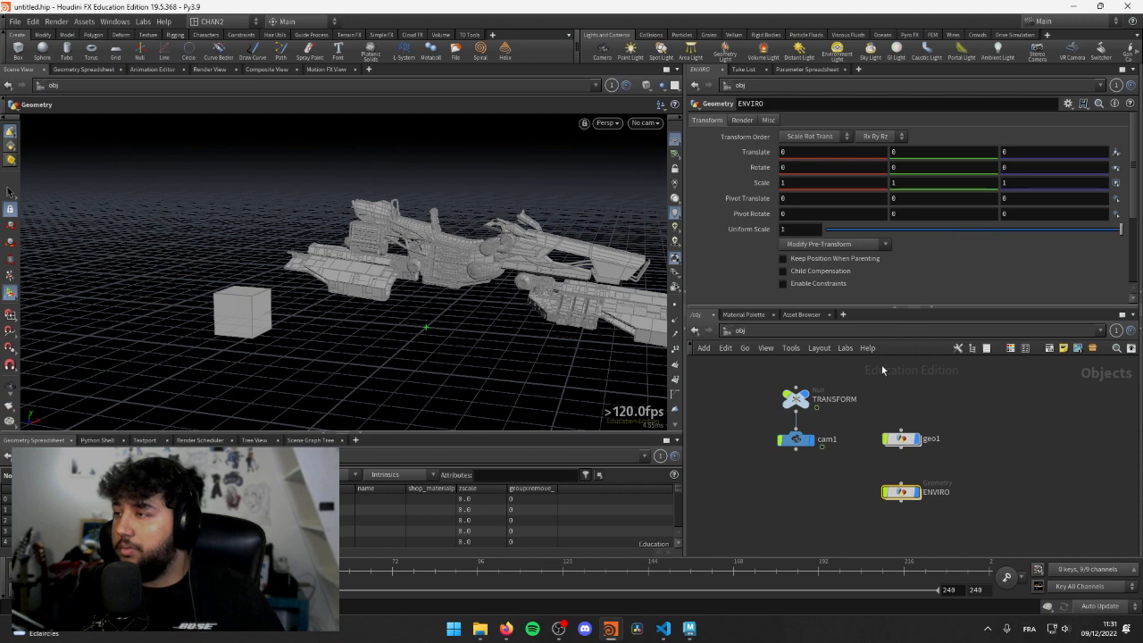
- Open the ENVIRO network and add a HeightField node in its upper part
left_click(903, 439)
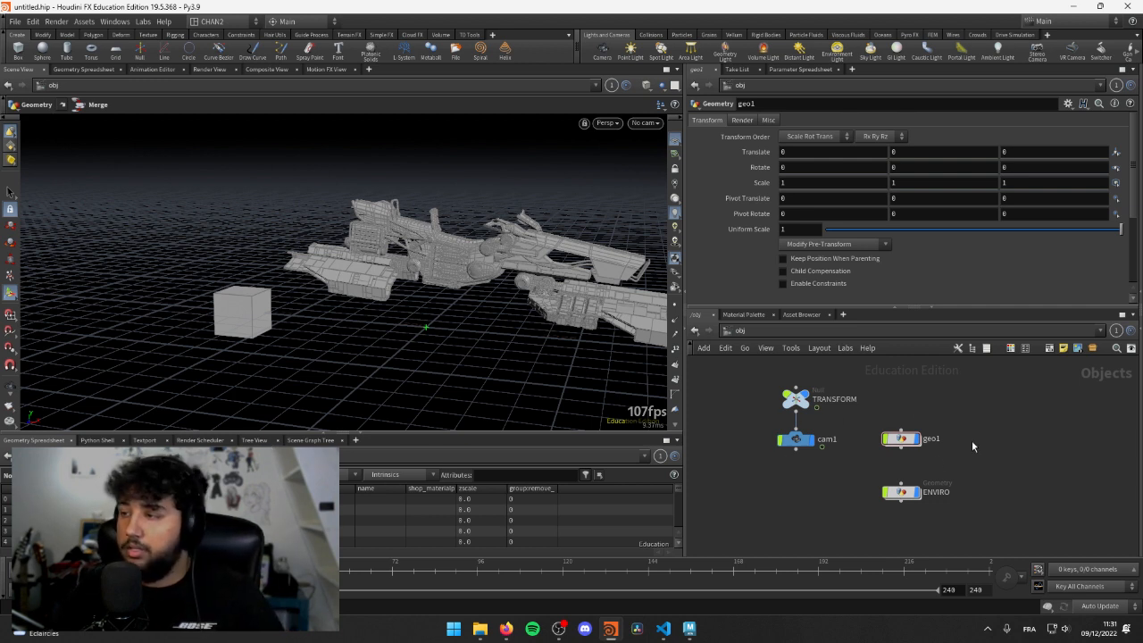
double_click(894, 460)
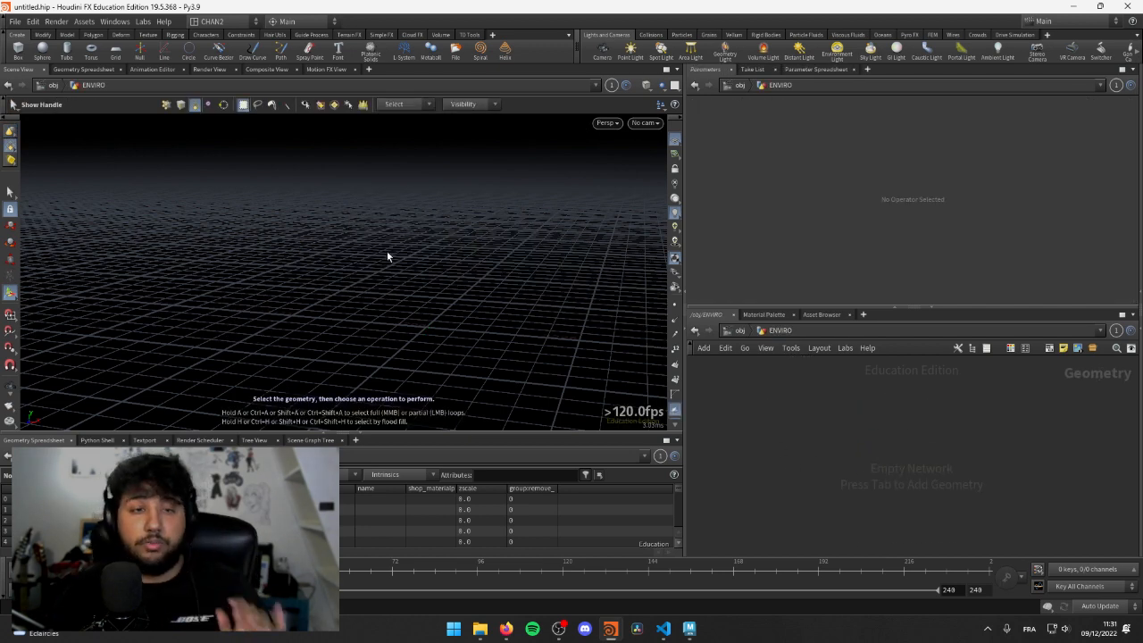
key("Escape")
left_click_drag(350, 283, 416, 319)
key("Return")
key("Tab")
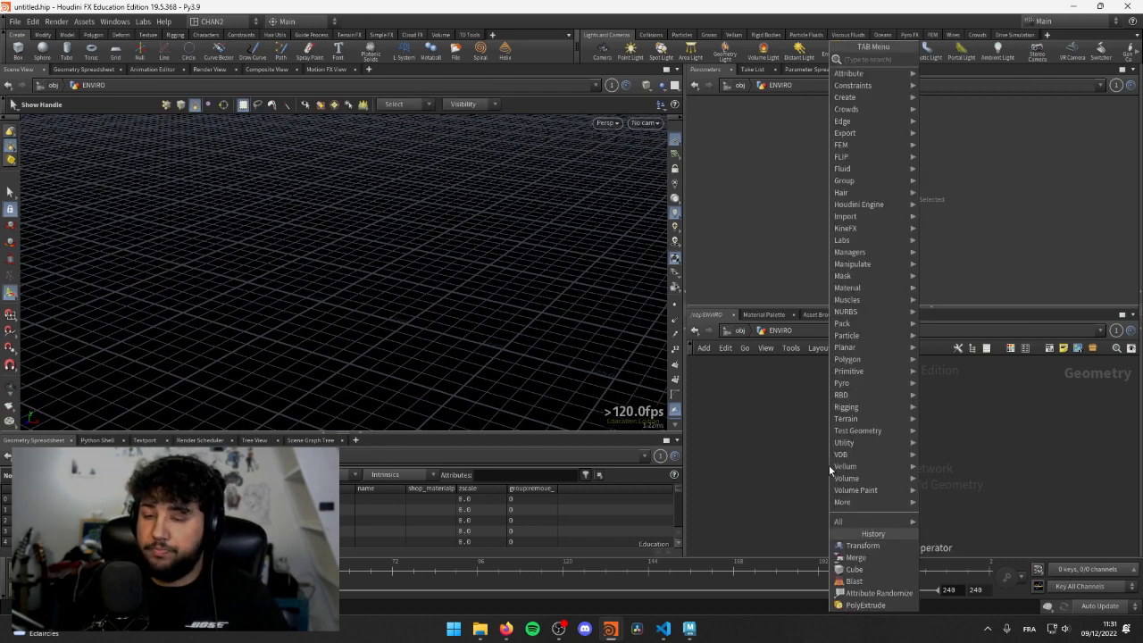
type("height")
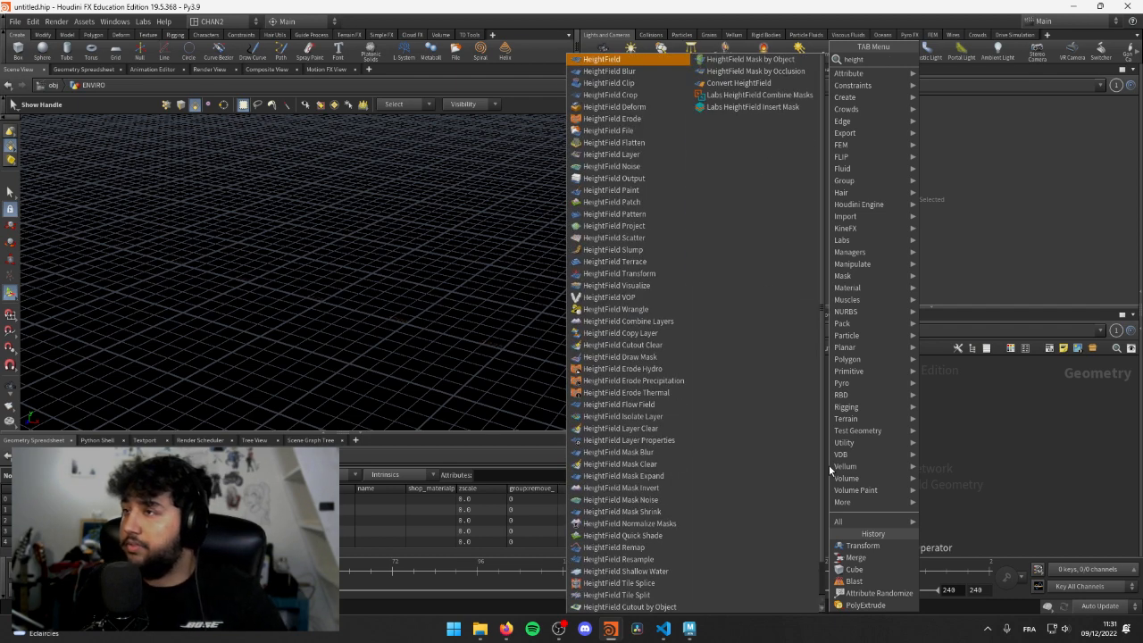
key("Return")
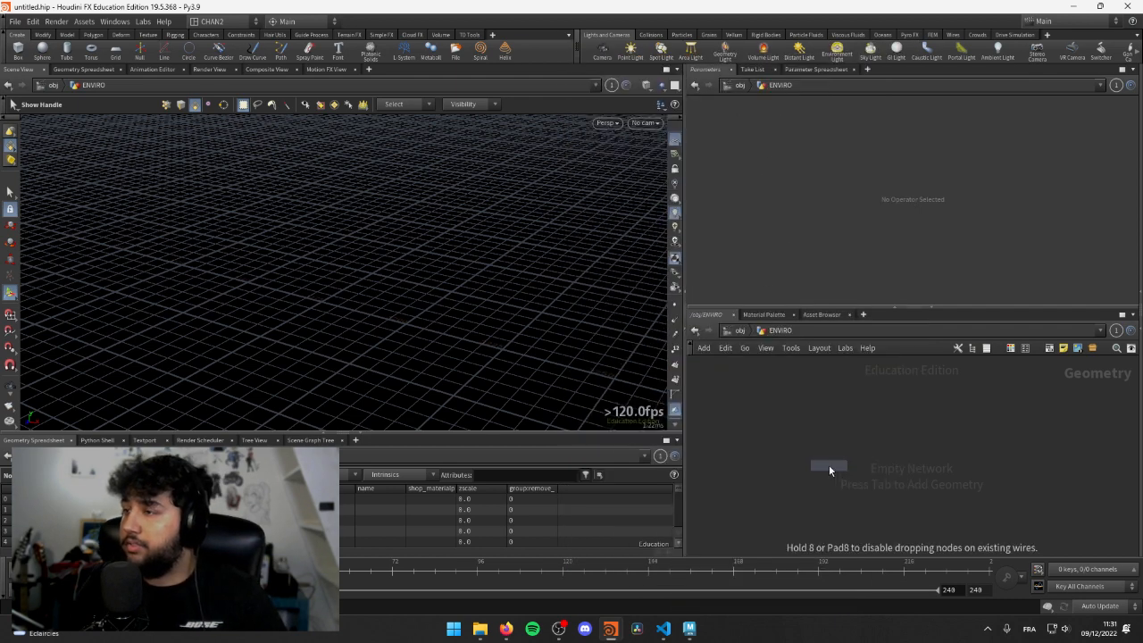
left_click(829, 462)
left_click(823, 461)
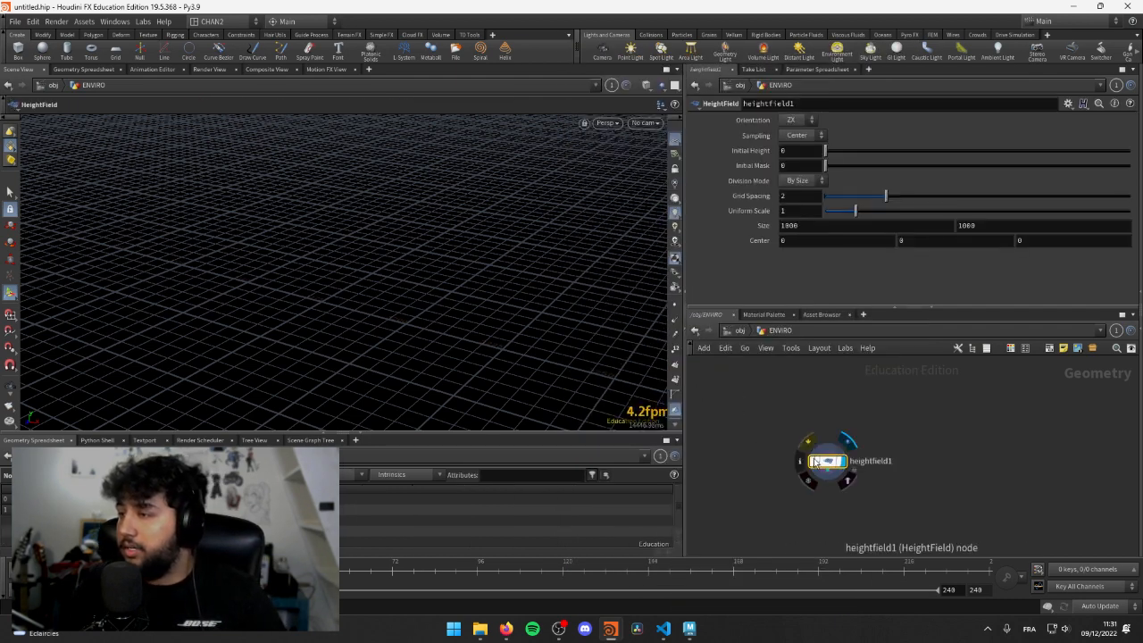
left_click_drag(814, 458, 818, 427)
- Frame the flat height field and examine it from several angles
key("Escape")
key("f")
key("Return")
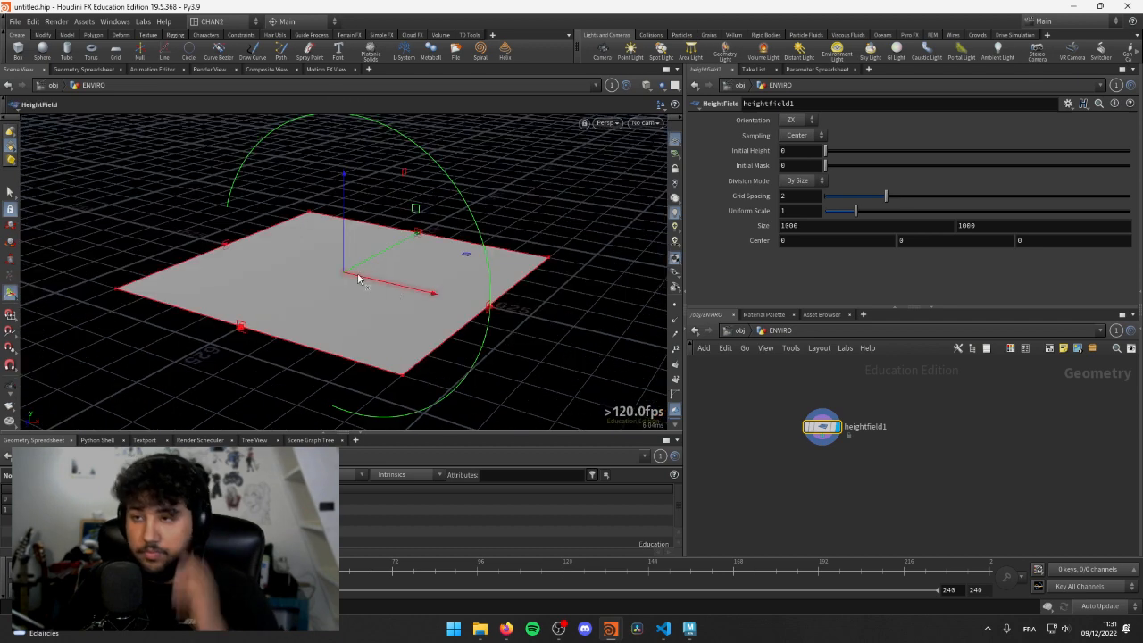
left_click_drag(485, 283, 503, 309, "alt")
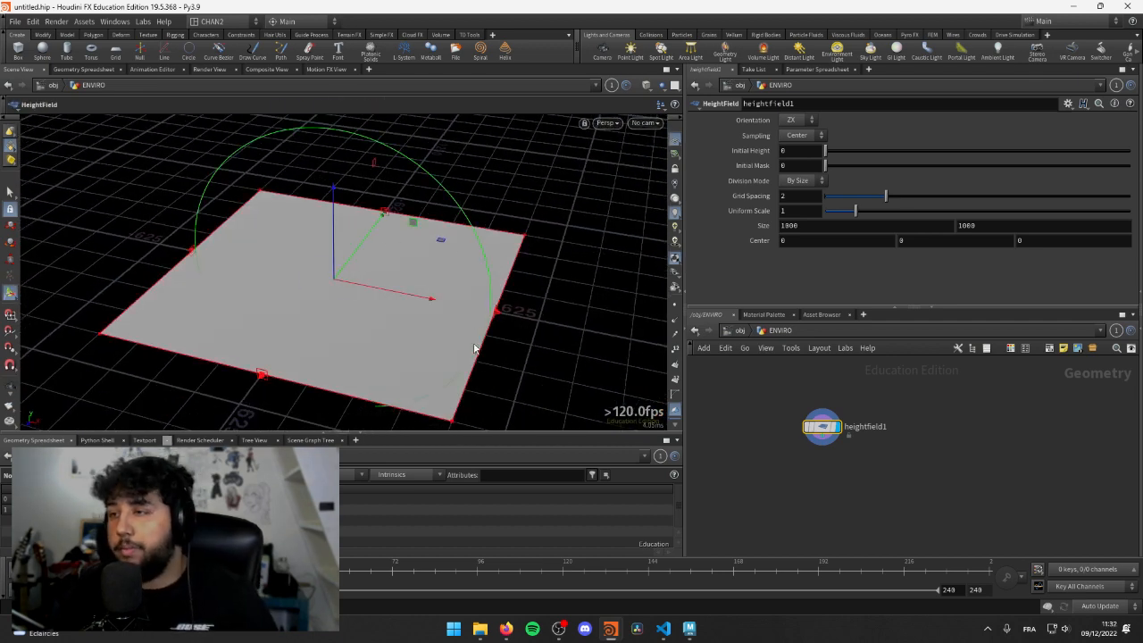
key("Escape")
left_click_drag(526, 314, 401, 288)
key("Return")
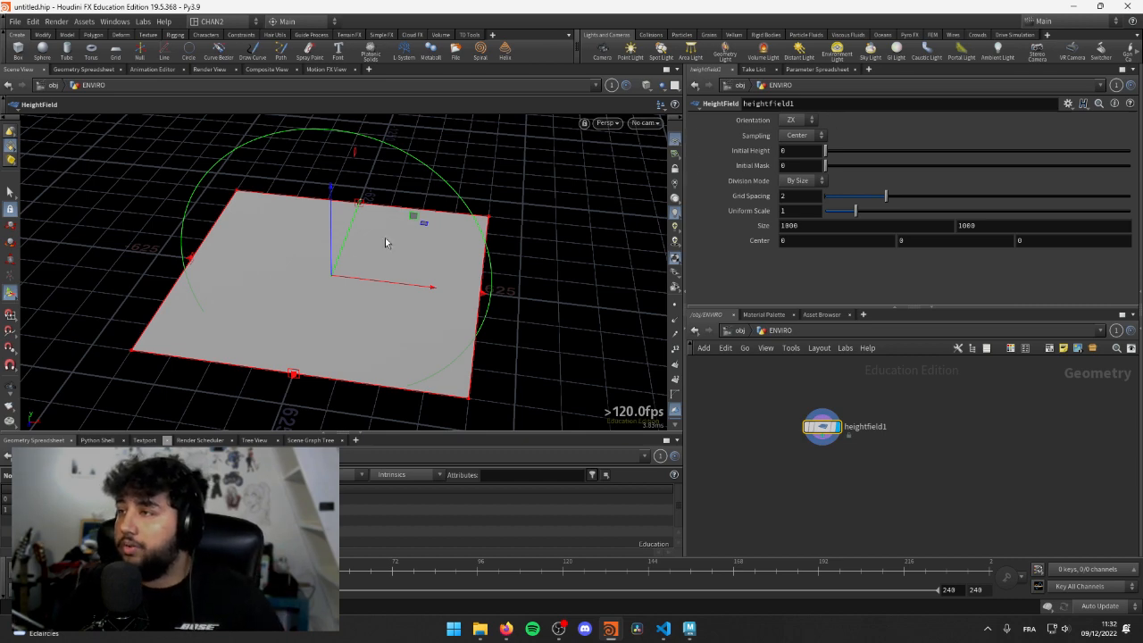
left_click_drag(469, 282, 361, 264)
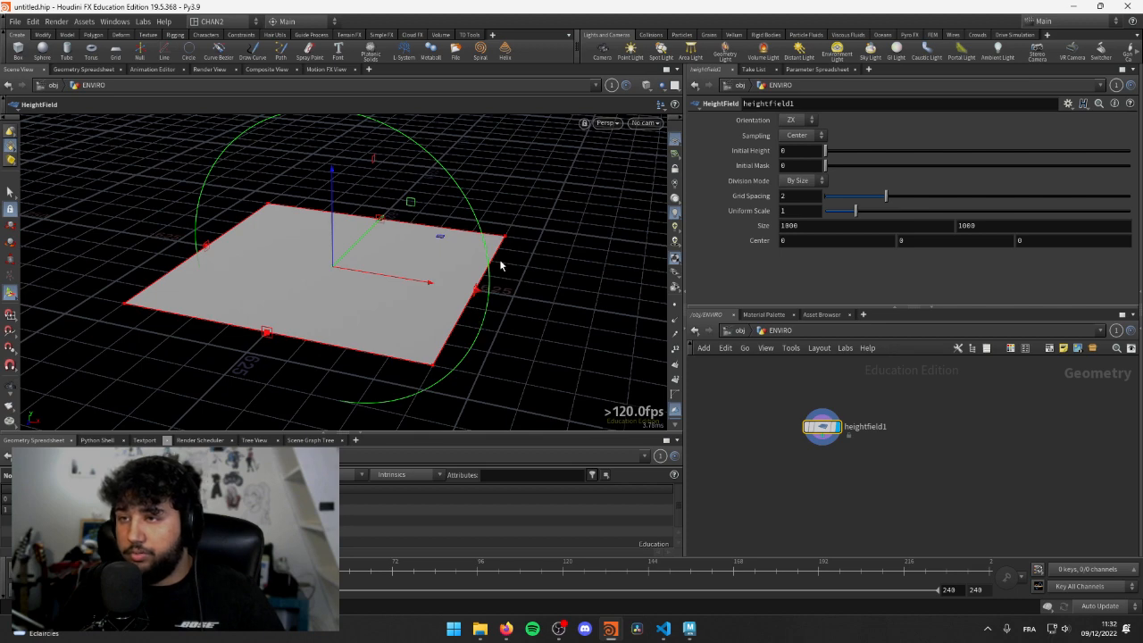
left_click_drag(137, 248, 161, 250)
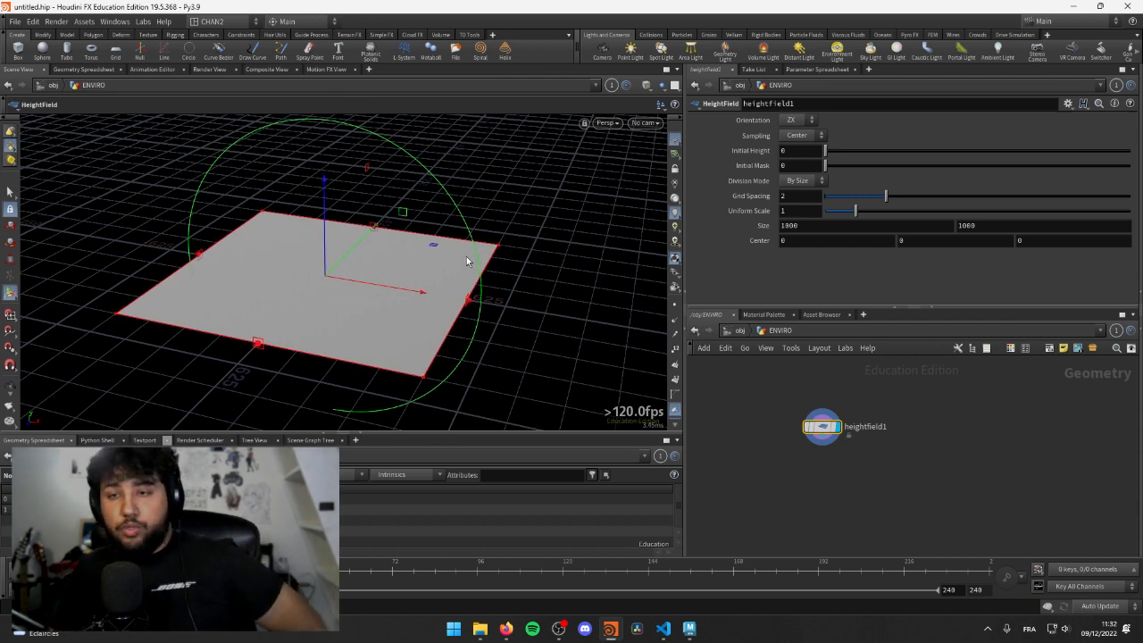
key("space")
key("space")
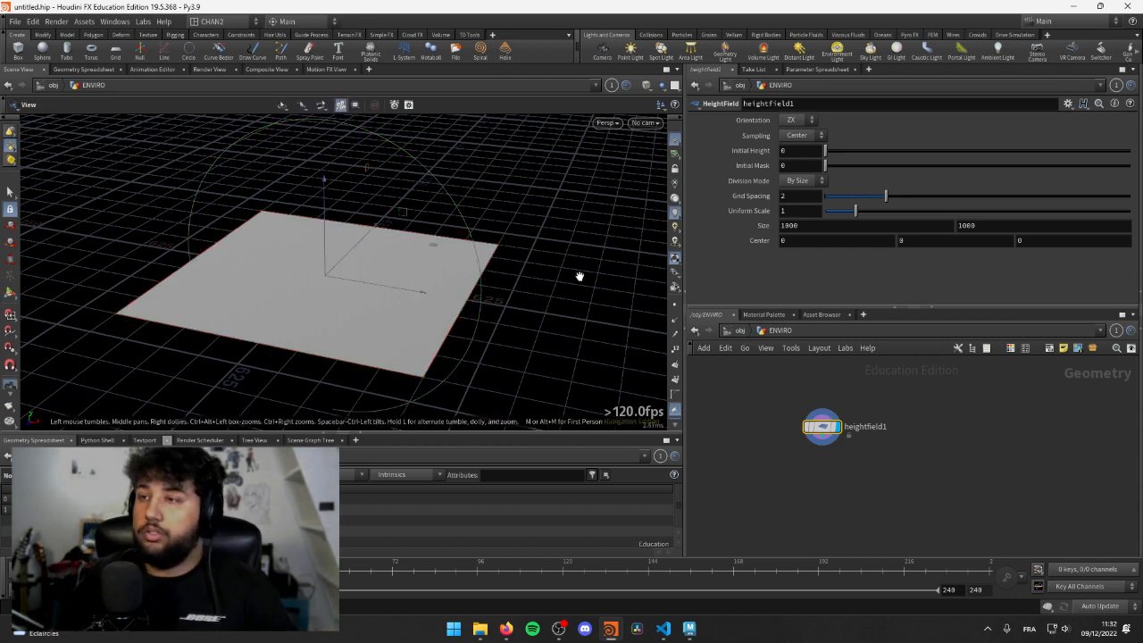
- Add a HeightField Noise node just below heightfield1 in the ENVIRO network
scroll(383, 220, "up", 5)
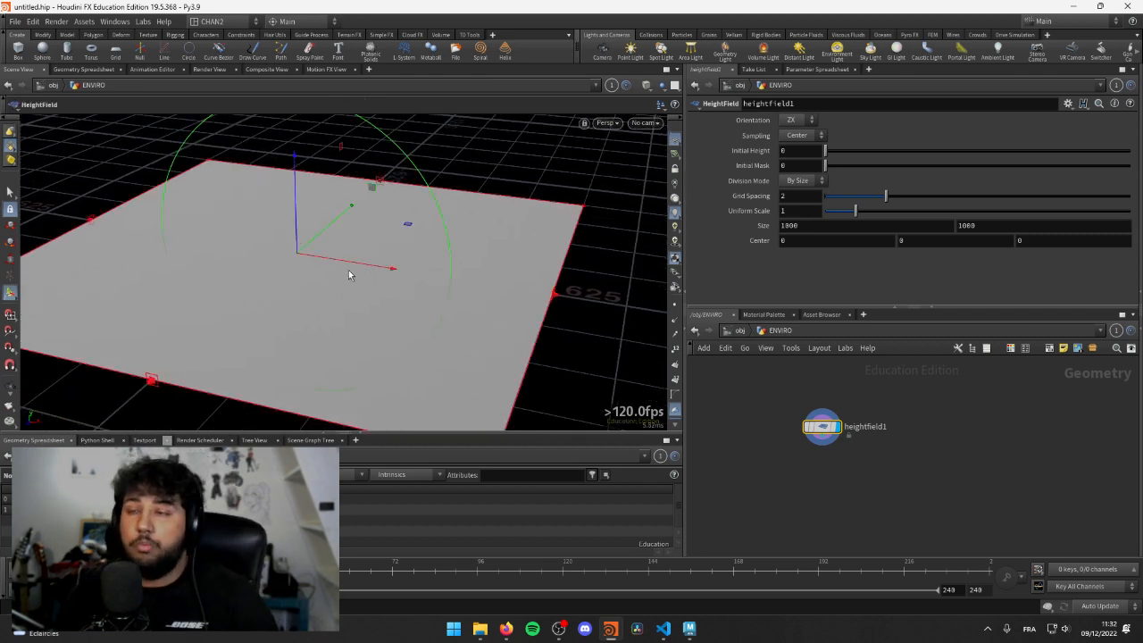
left_click_drag(351, 242, 433, 233)
right_click_drag(432, 232, 364, 238)
middle_click_drag(405, 238, 387, 247)
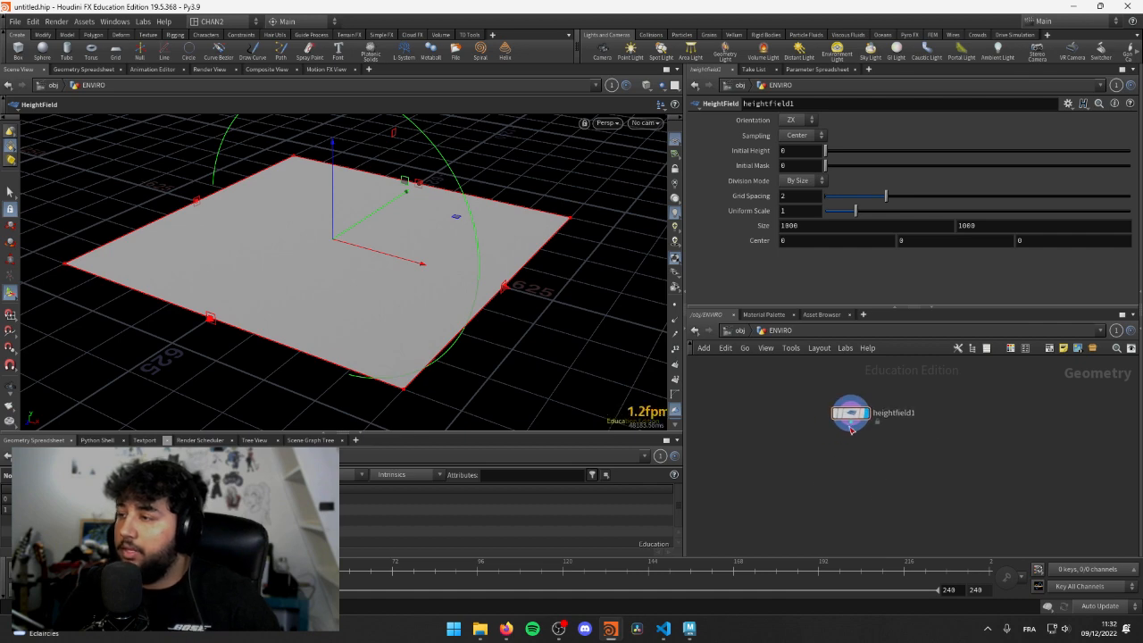
key("Tab")
type("hei")
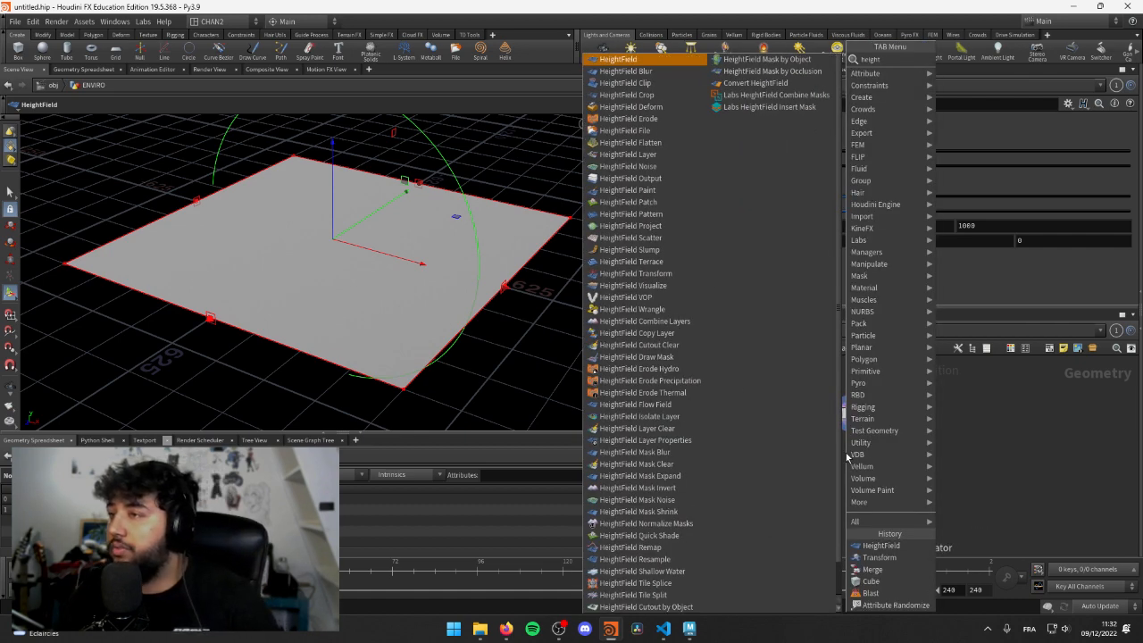
key("Down")
key("Down")
key("Down")
key("Down")
key("Down")
key("Down")
key("Down")
key("Down")
key("Down")
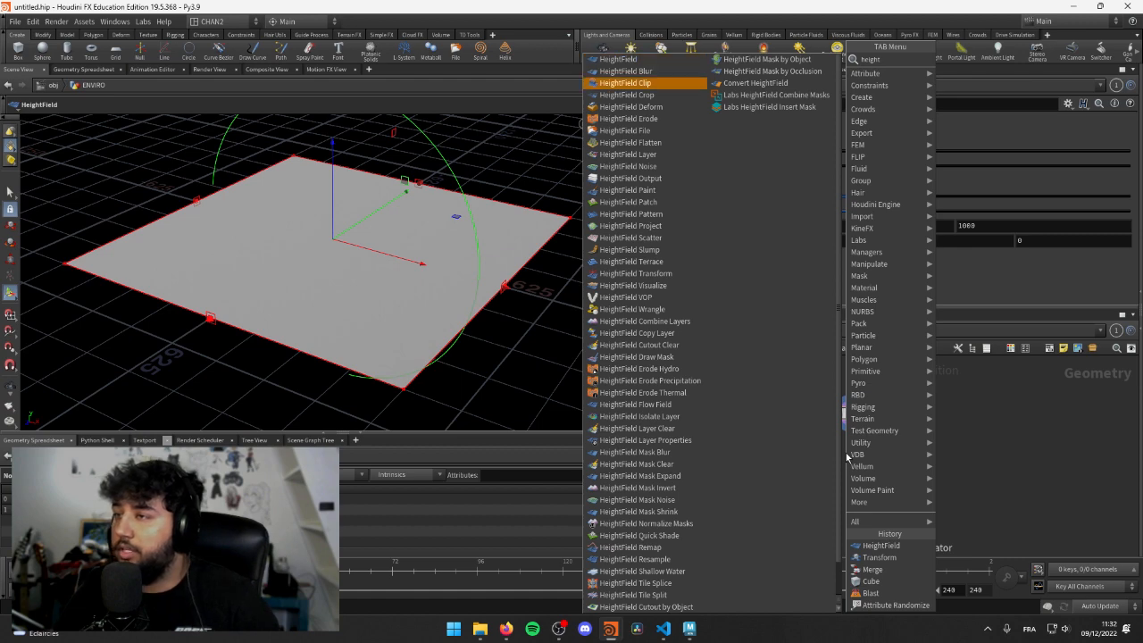
key("Return")
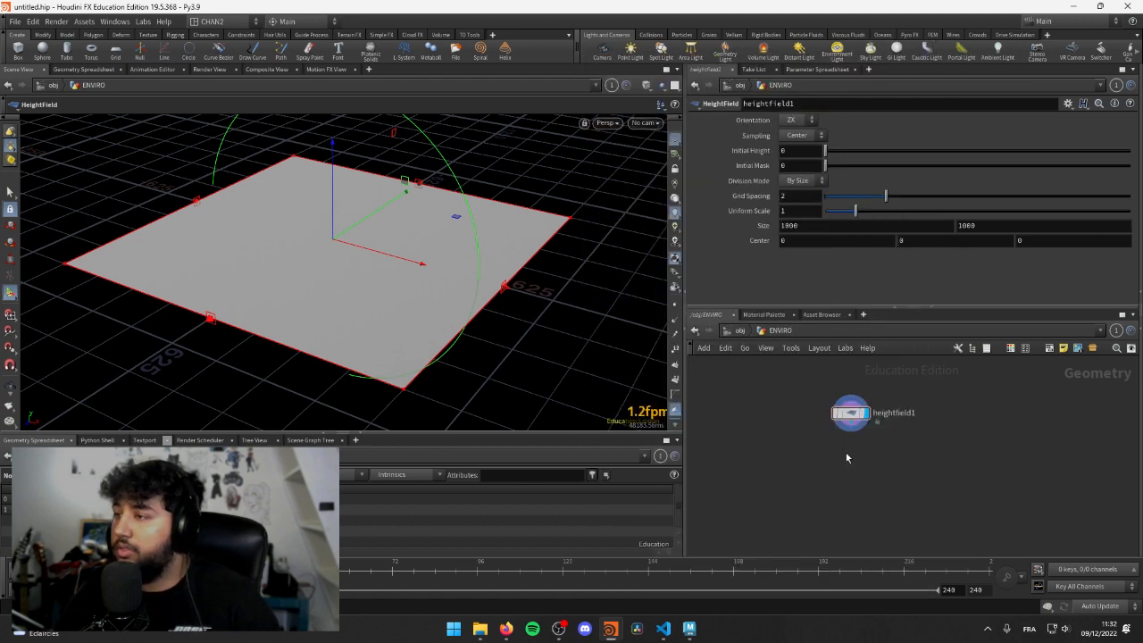
left_click(859, 458)
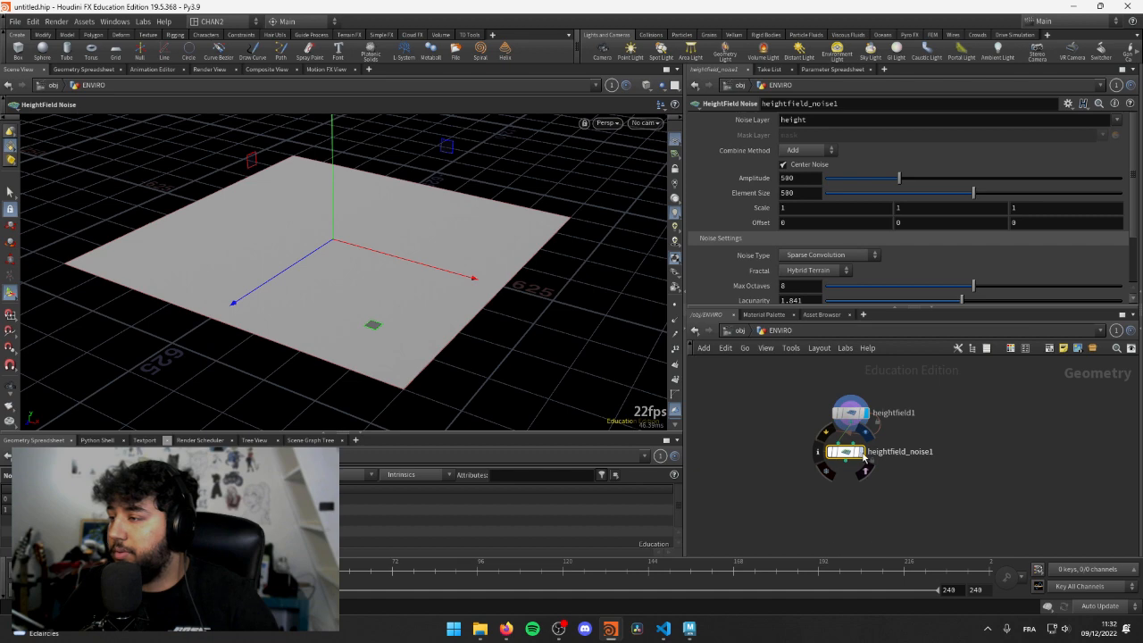
- Display the HeightField Noise node's output in place of the flat height field and view the terrain relief
left_click(861, 453)
left_click_drag(319, 273, 309, 253, "alt")
right_click_drag(309, 252, 387, 201, "alt")
left_click_drag(387, 201, 367, 263)
right_click_drag(367, 262, 289, 235)
middle_click_drag(289, 235, 427, 267)
key("Return")
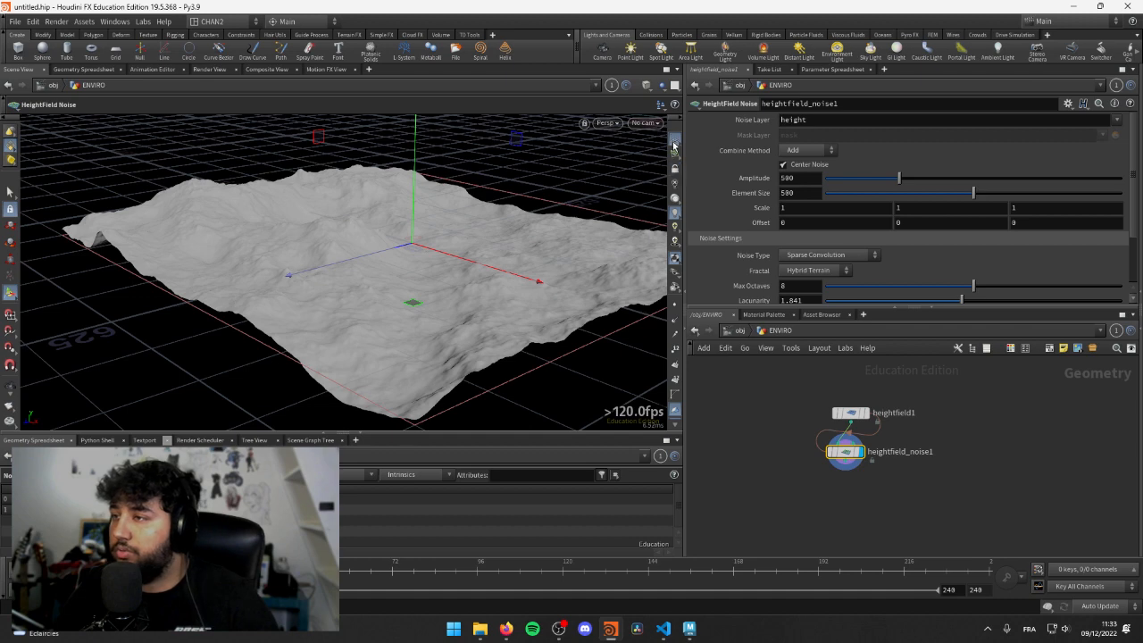
- Hide the reference grid and examine the noisy terrain from near ground level and from farther away
middle_click_drag(427, 223, 379, 257, "alt")
right_click_drag(379, 256, 518, 250, "alt")
left_click_drag(518, 250, 378, 284, "alt")
mouse_move(378, 284)
middle_mouse_down()
mouse_move(365, 304)
mouse_move(372, 267)
middle_mouse_up()
key("Return")
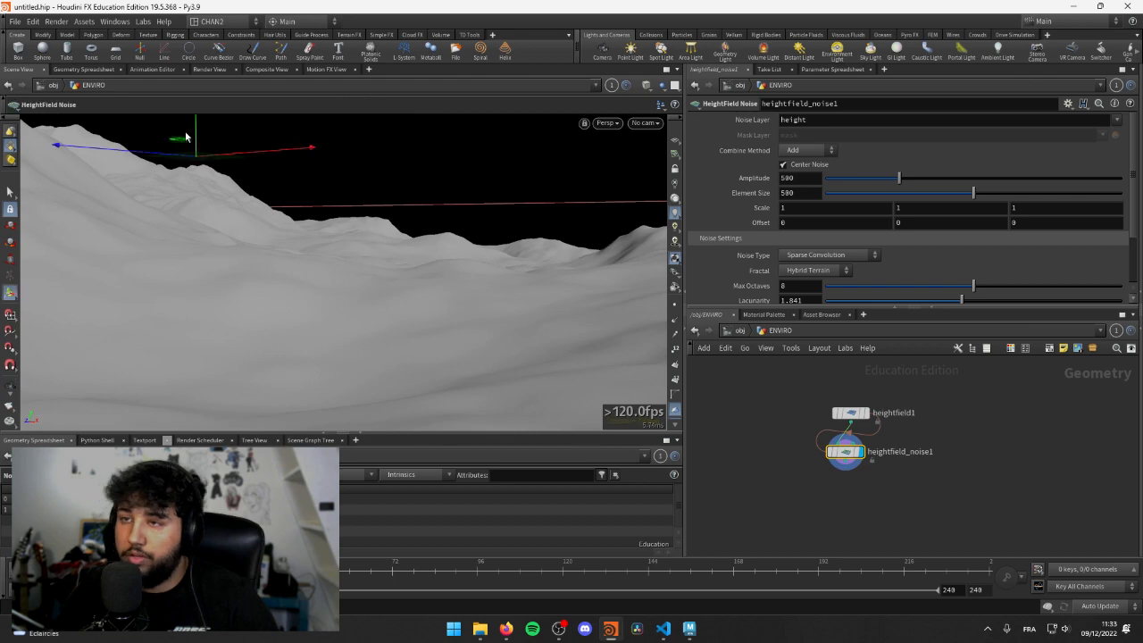
key("Escape")
left_click_drag(301, 207, 426, 209)
key("Return")
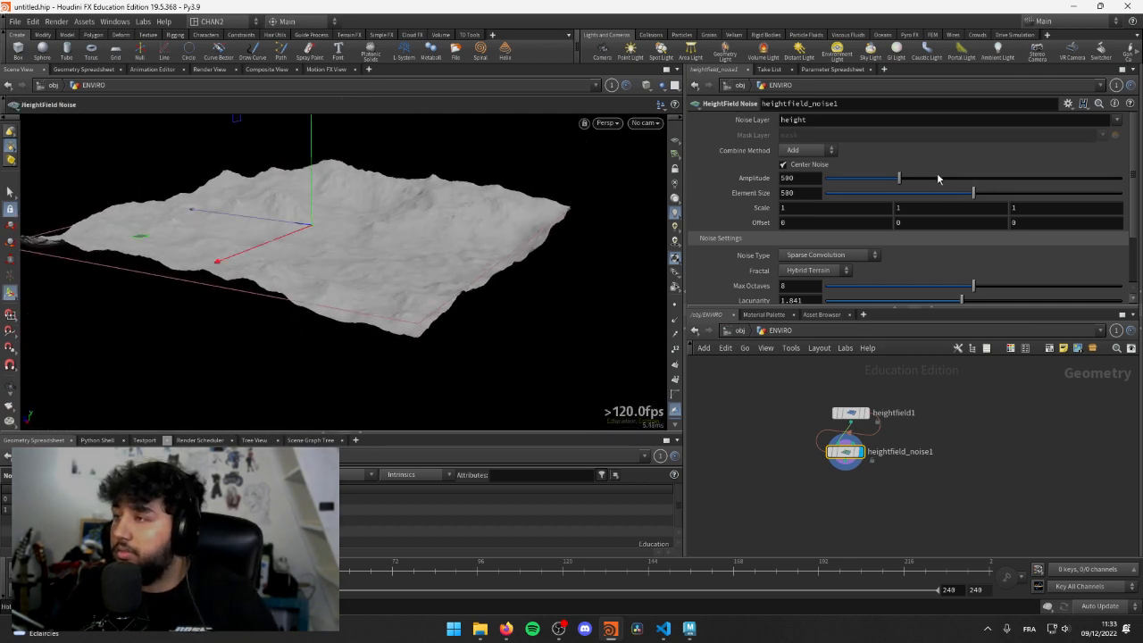
- Try noise amplitudes of 684 and 306 and an element size of 666, restoring both settings to 500
mouse_move(937, 177)
left_mouse_down()
mouse_move(1050, 178)
mouse_move(883, 177)
mouse_move(926, 181)
left_mouse_up()
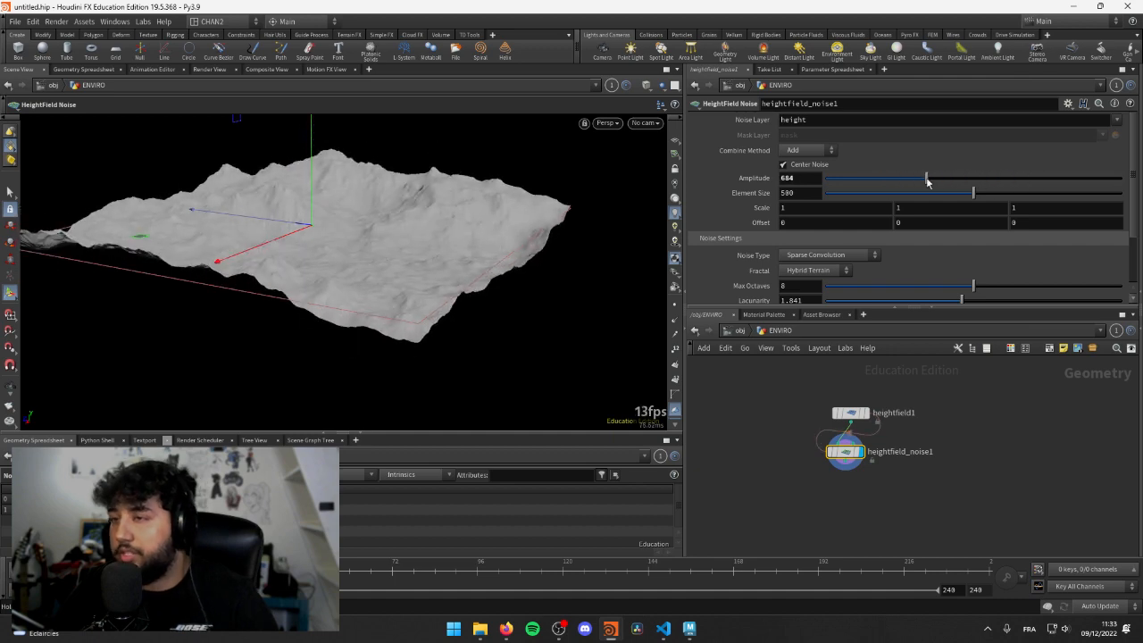
key("ctrl+z")
left_click_drag(284, 245, 433, 249, "alt")
left_click_drag(946, 195, 1022, 185)
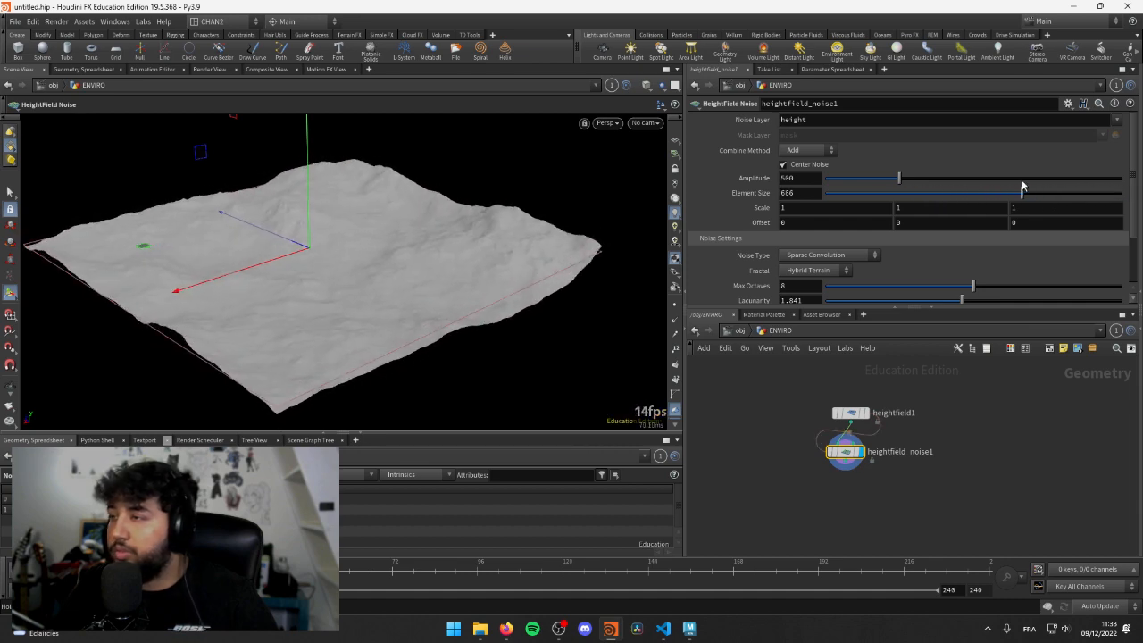
mouse_move(879, 186)
left_mouse_down()
mouse_move(917, 180)
mouse_move(914, 199)
mouse_move(934, 202)
mouse_move(872, 200)
left_mouse_up()
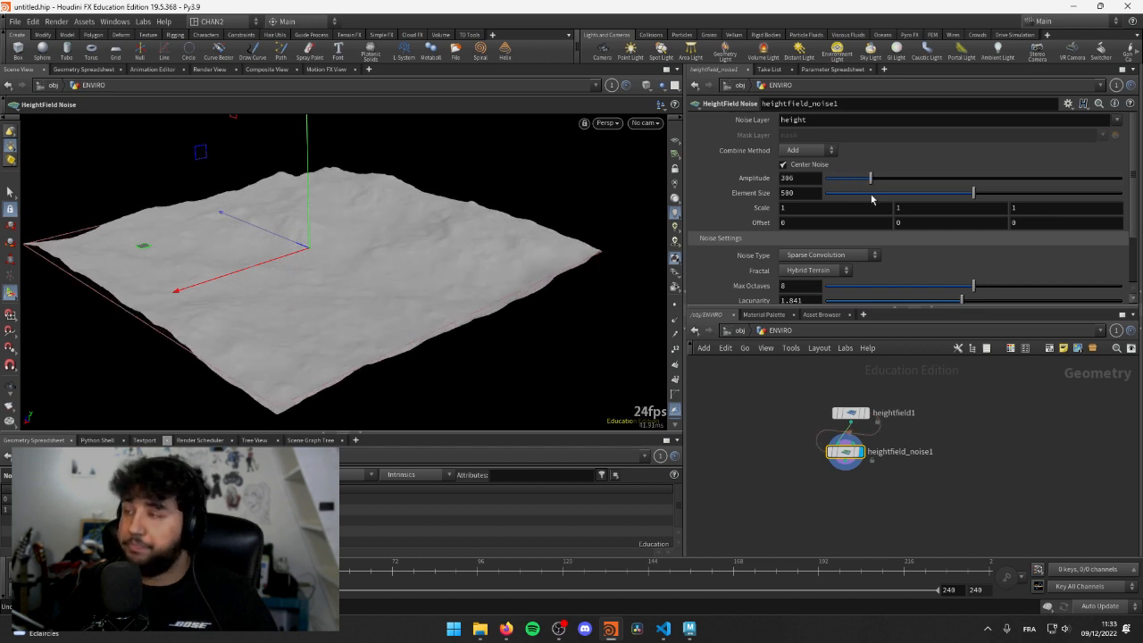
left_click_drag(872, 198, 899, 190)
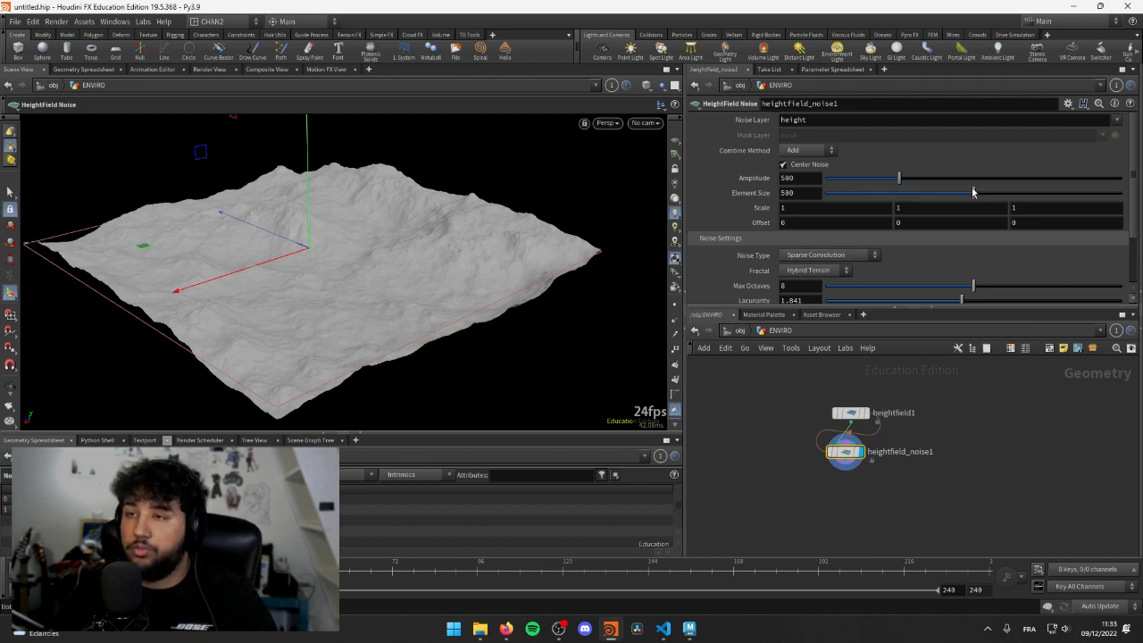
- Set the noise element size to 873 and inspect the terrain slopes from several sides
left_click_drag(969, 195, 1083, 193)
key("Escape")
left_click_drag(429, 254, 408, 240, "alt")
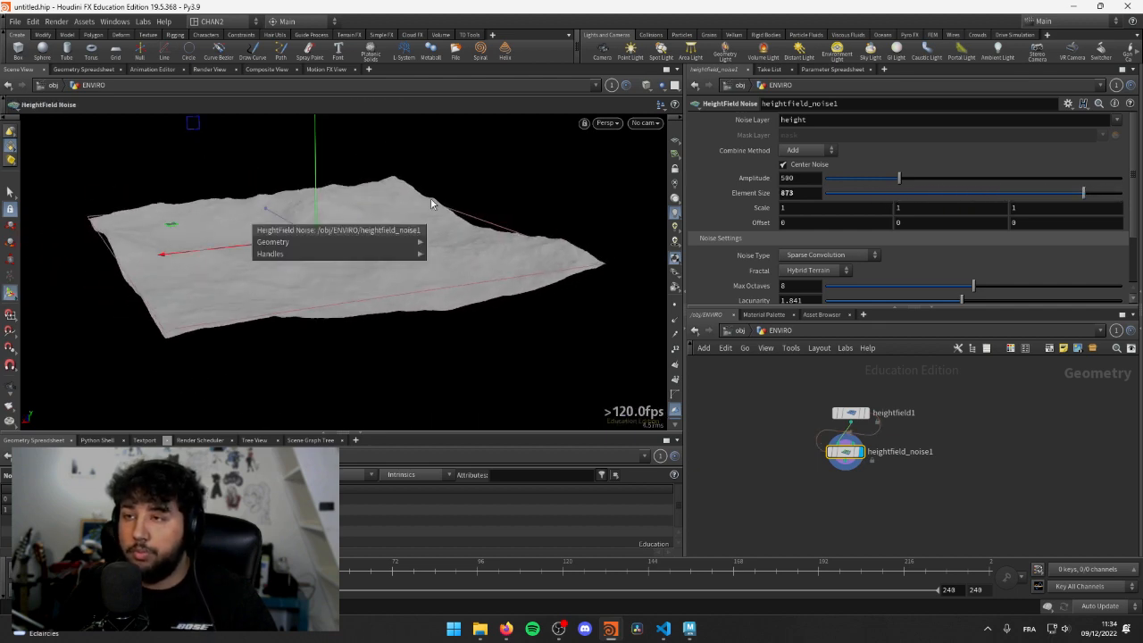
right_click_drag(215, 220, 277, 246, "alt")
left_click_drag(277, 247, 322, 234, "alt")
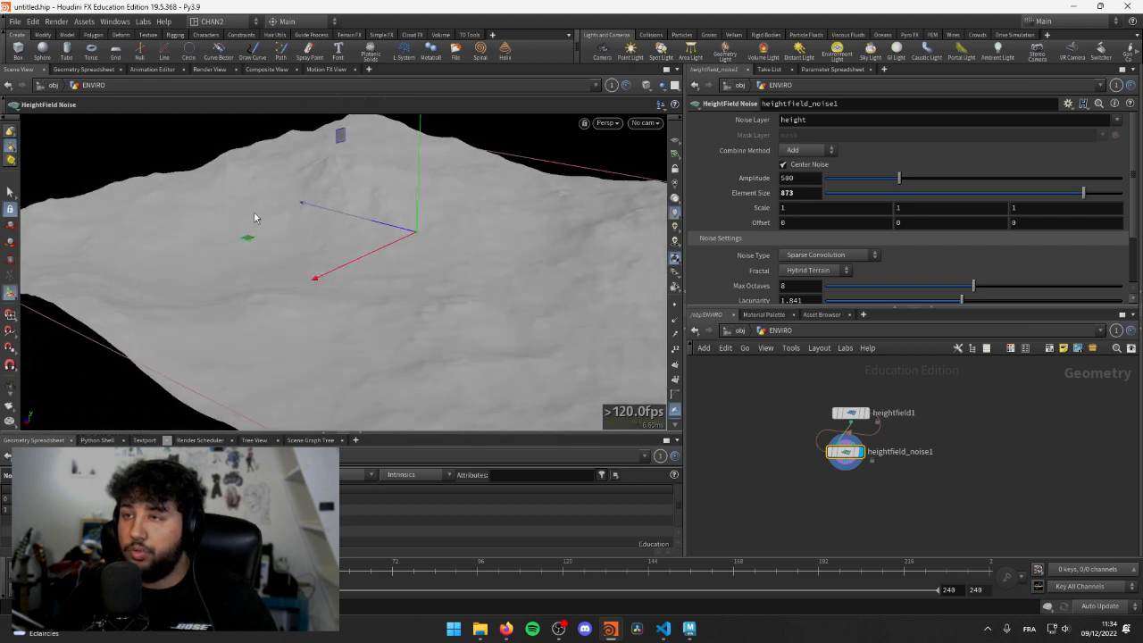
left_click_drag(537, 210, 424, 231, "alt")
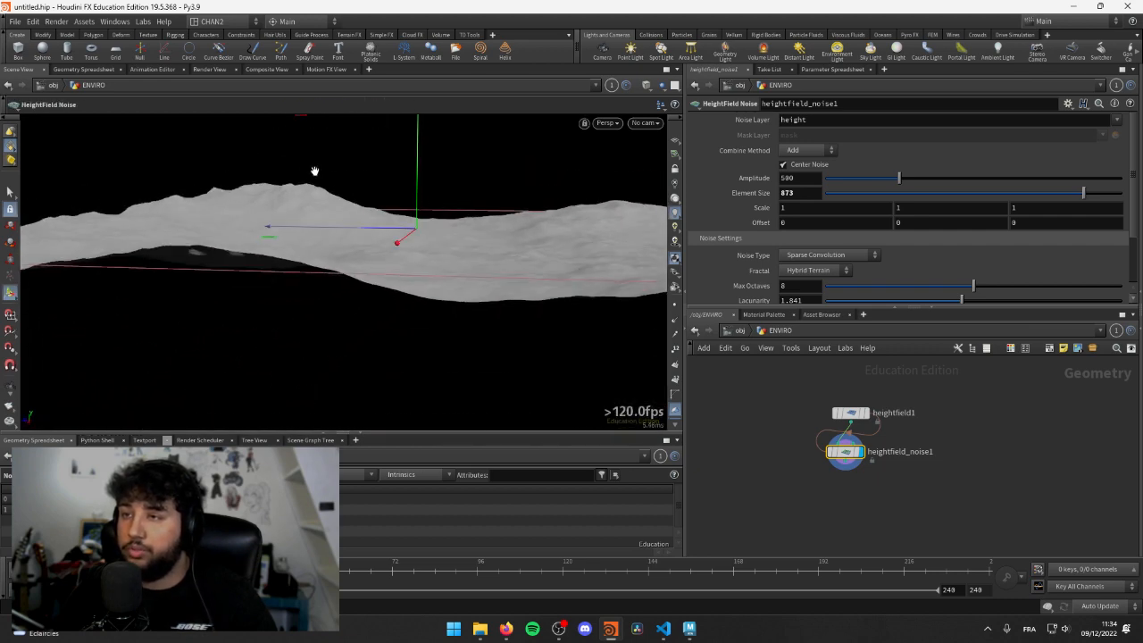
left_click_drag(313, 170, 403, 256, "alt")
middle_click_drag(403, 255, 311, 280, "alt")
left_click_drag(312, 281, 435, 251, "alt")
key("Return")
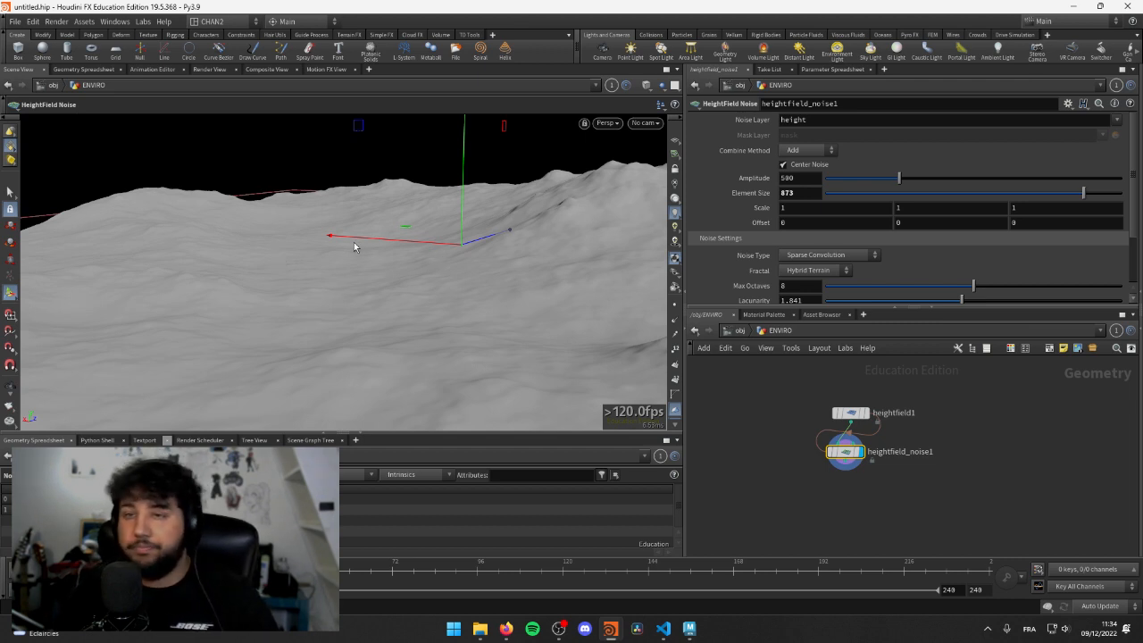
- Inspect the terrain from low and high viewpoints and set the noise element size to 1000
key("Escape")
left_click_drag(289, 214, 354, 299)
key("Return")
key("Escape")
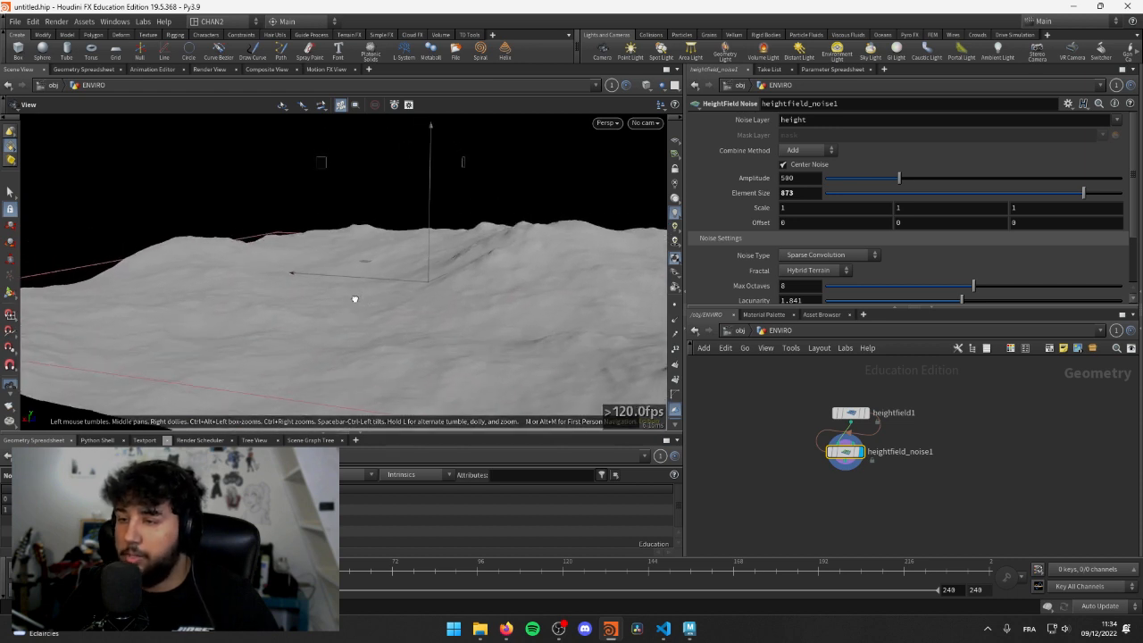
key("Return")
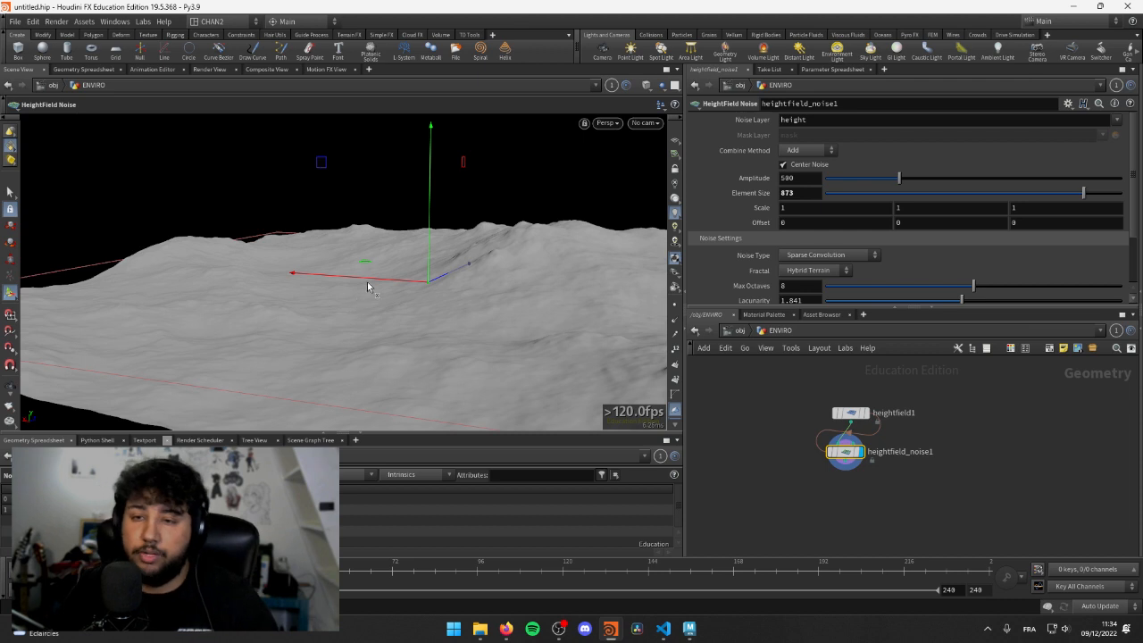
left_click_drag(402, 271, 488, 327, "alt")
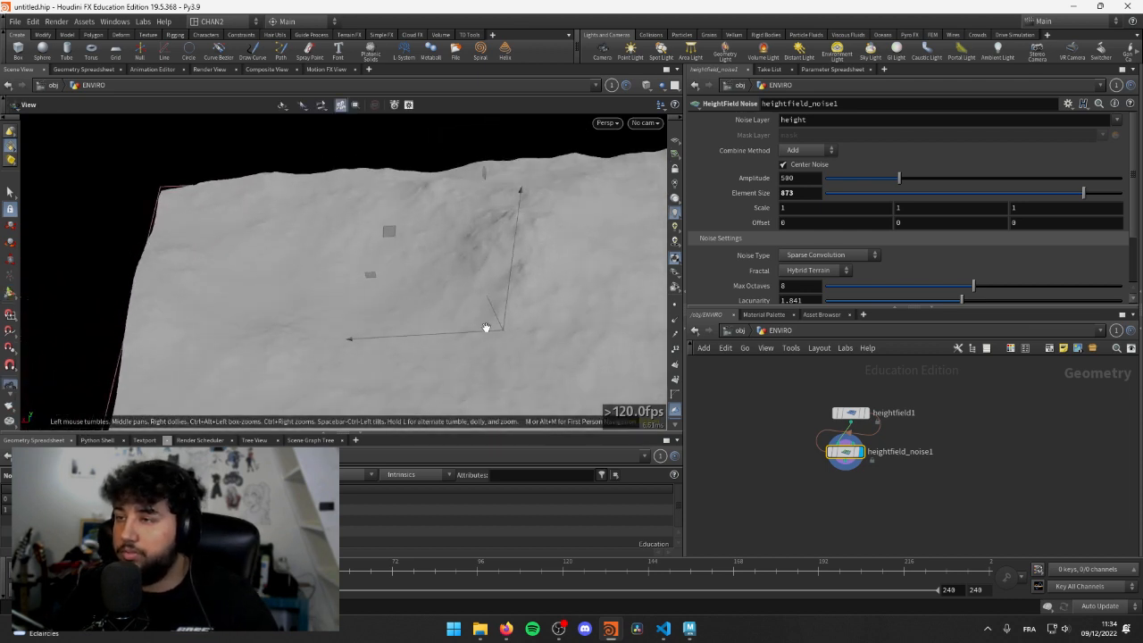
middle_click_drag(488, 327, 280, 240, "alt")
left_click_drag(1085, 200, 1121, 193)
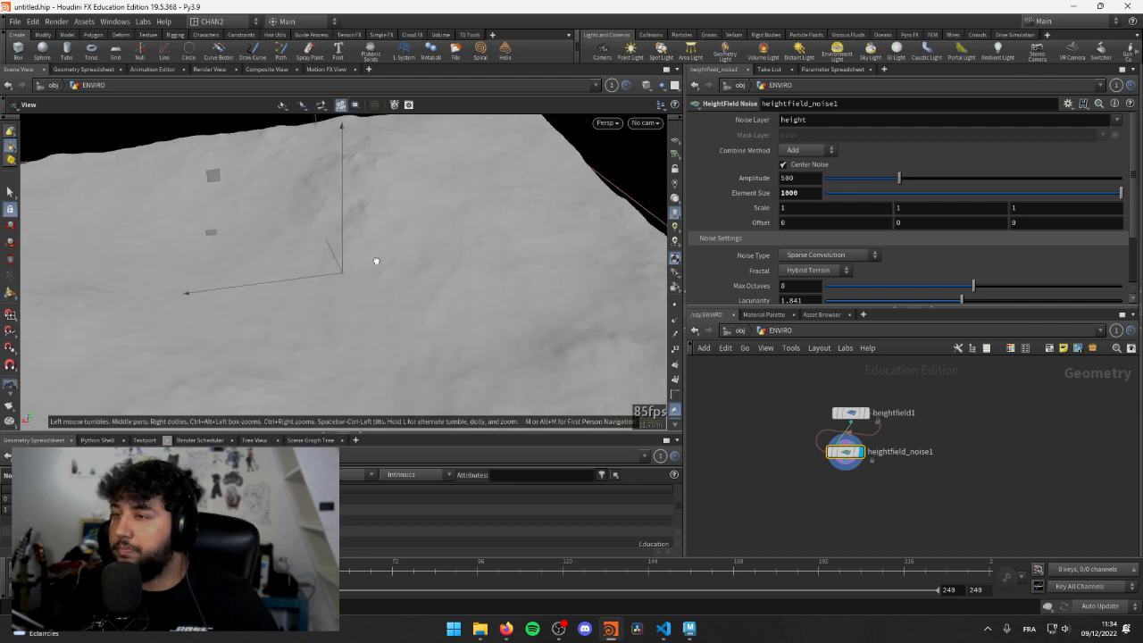
- Check the overall terrain shape and set the noise amplitude to 720
left_click_drag(375, 258, 425, 246, "alt")
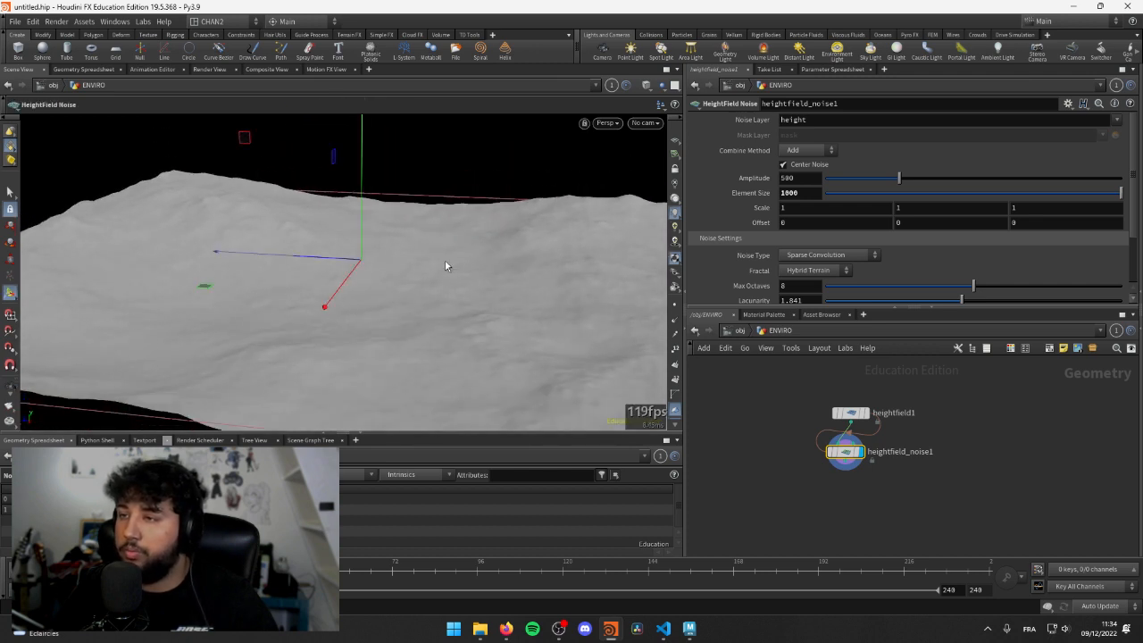
left_click_drag(567, 291, 406, 295, "alt")
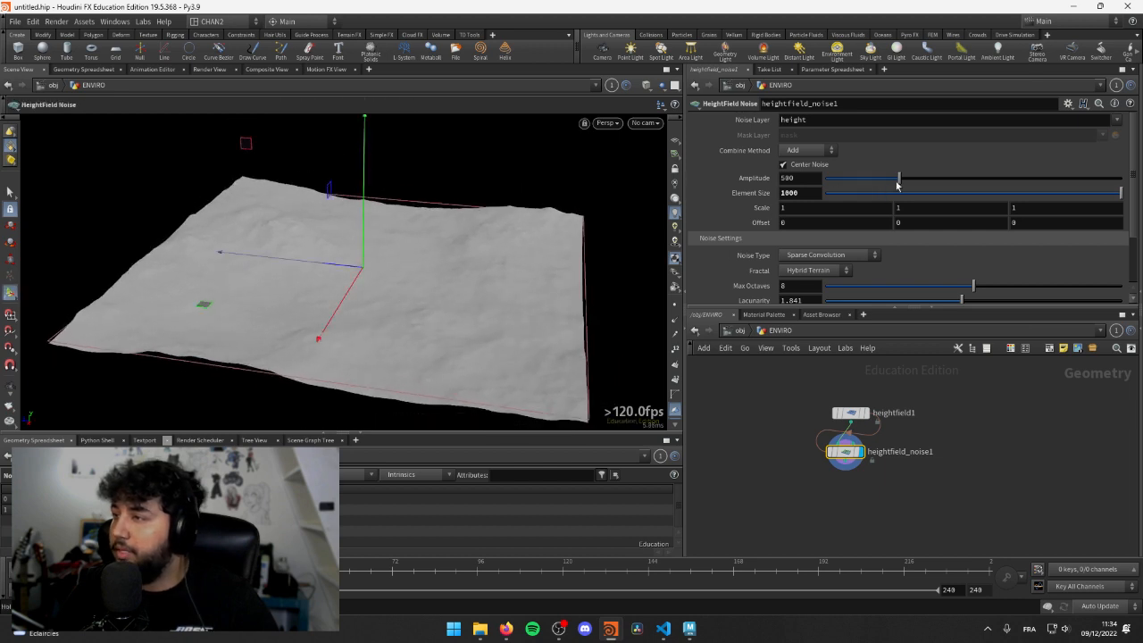
left_click_drag(898, 185, 933, 181)
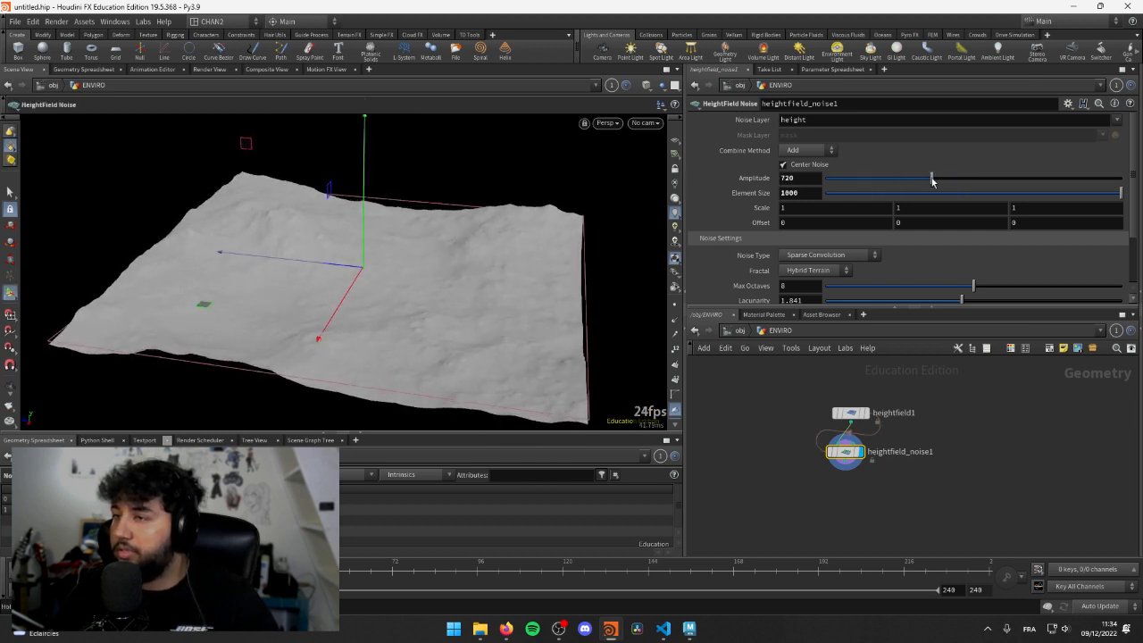
- Display the flat heightfield1 for comparison and move the noise node farther below it in the network
scroll(910, 421, "up", 3)
left_click(841, 409)
key("shift+z")
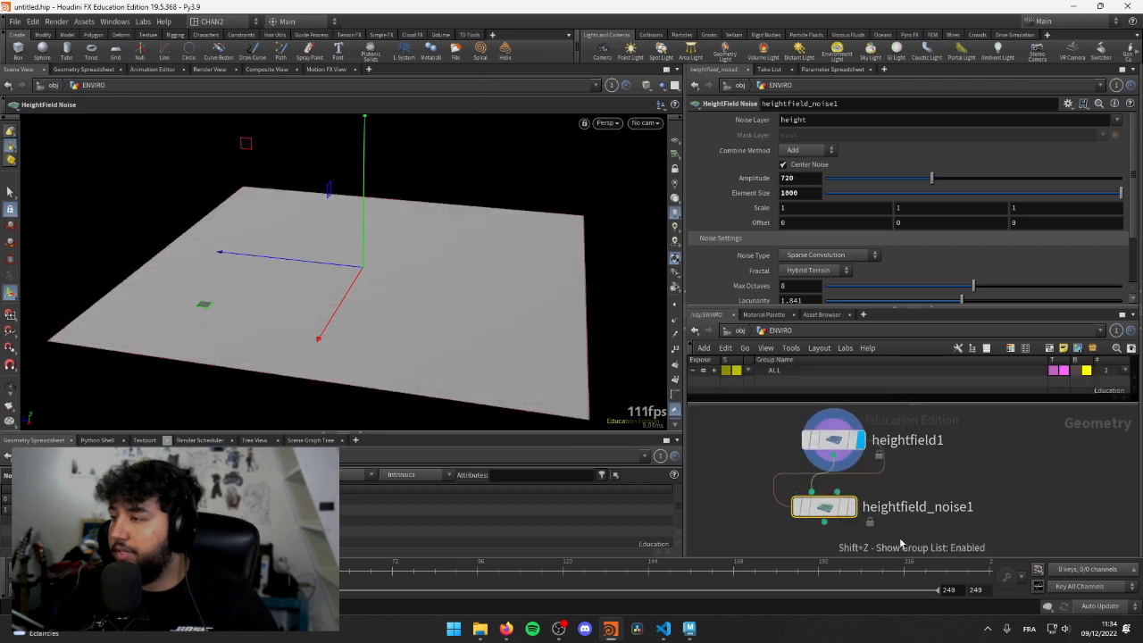
key("z")
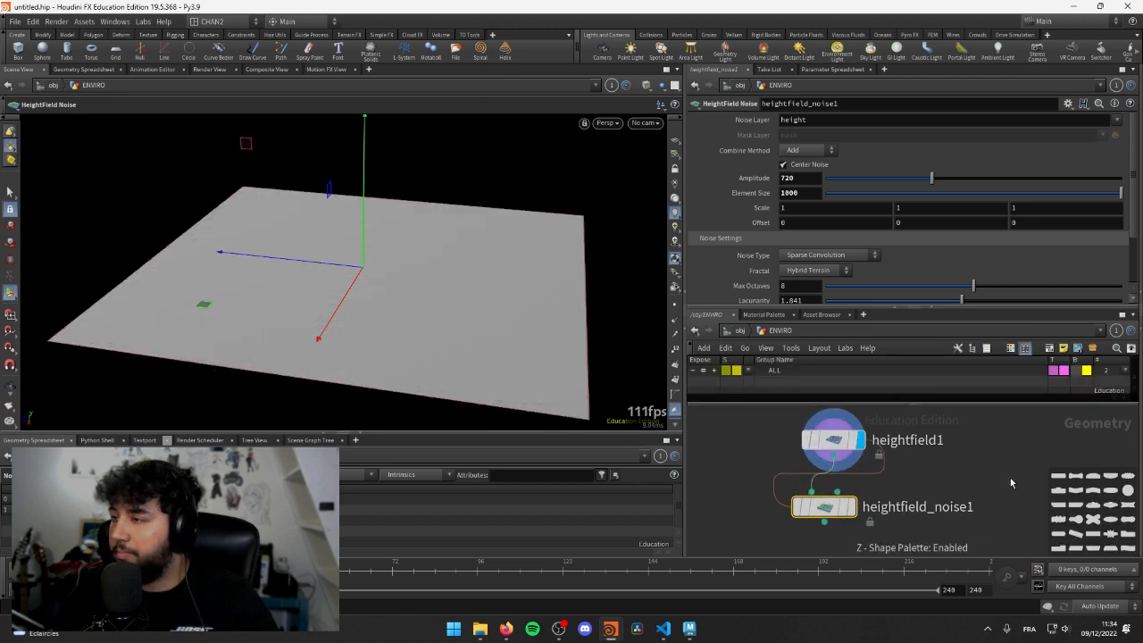
key("shift+z")
middle_click_drag(807, 433, 826, 397)
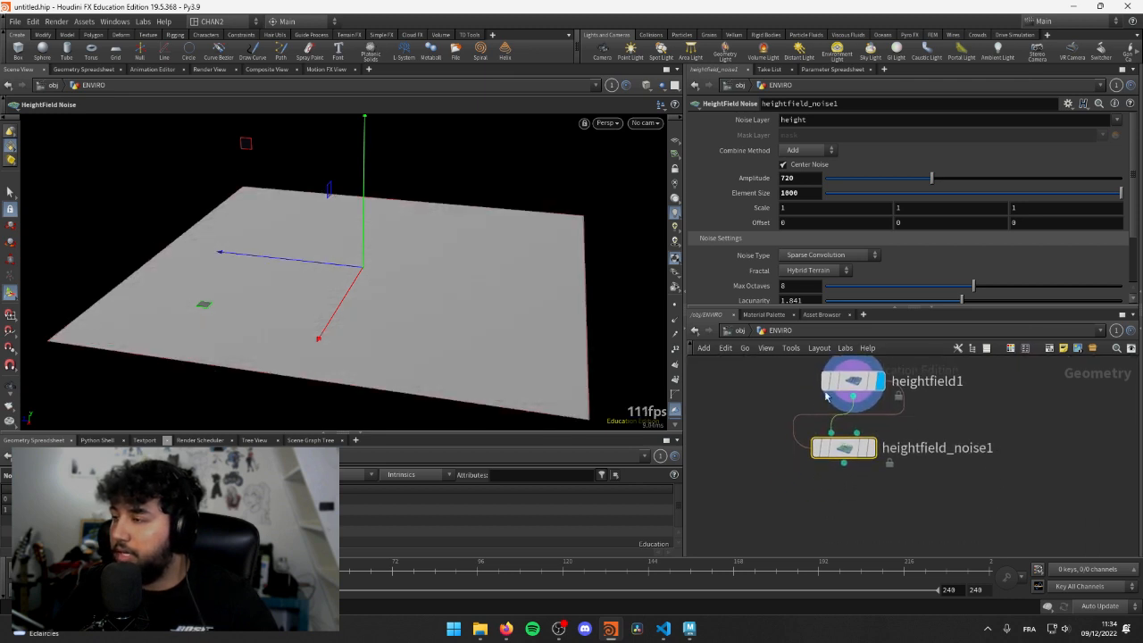
left_click(853, 381)
left_click_drag(844, 448, 853, 484)
middle_click_drag(791, 437, 782, 460)
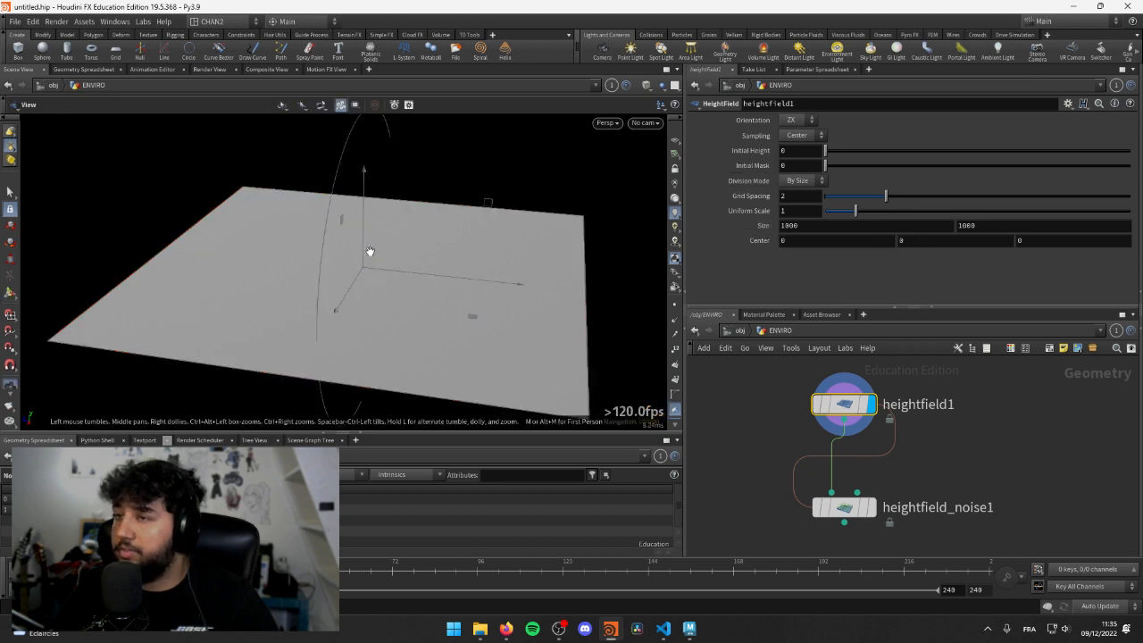
left_click_drag(370, 253, 317, 229)
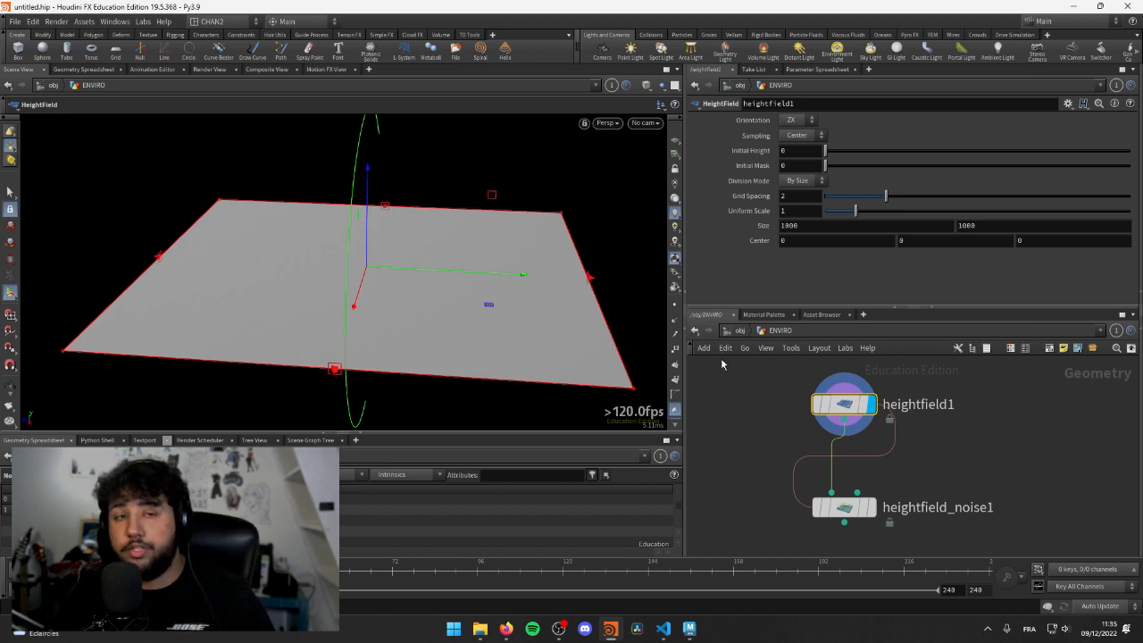
left_click_drag(853, 507, 853, 503)
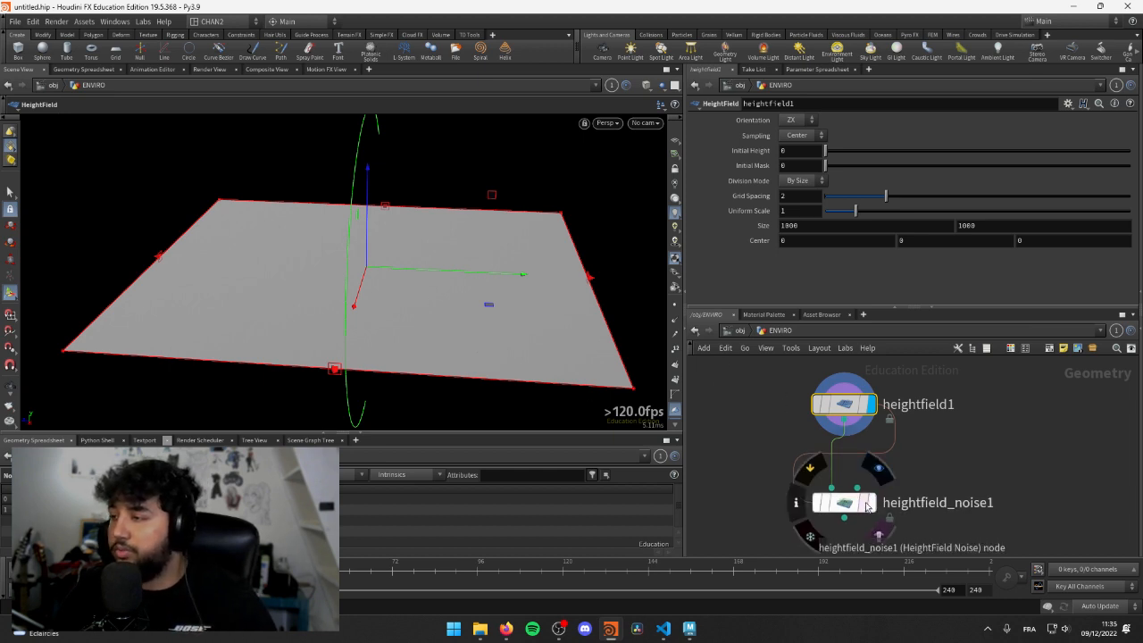
- Display the HeightField Noise node again and examine its peaks and valleys from ground level
left_click(877, 472)
left_click(856, 501)
right_click_drag(253, 264, 386, 253, "alt")
left_click_drag(385, 253, 261, 231)
key("Return")
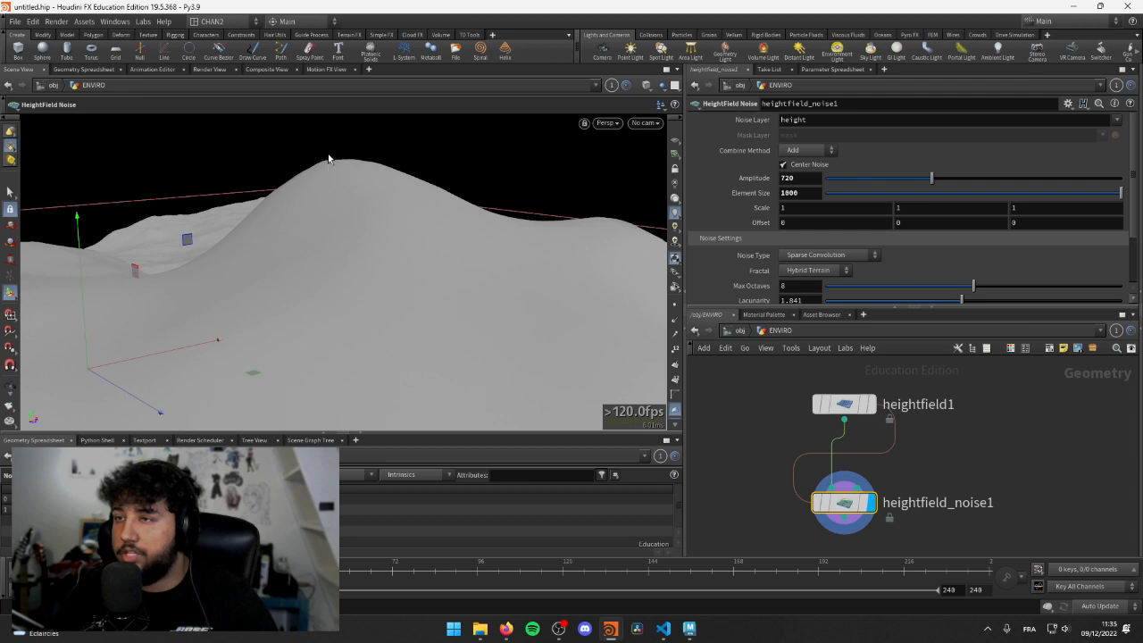
key("Escape")
left_click_drag(615, 217, 340, 251)
key("Return")
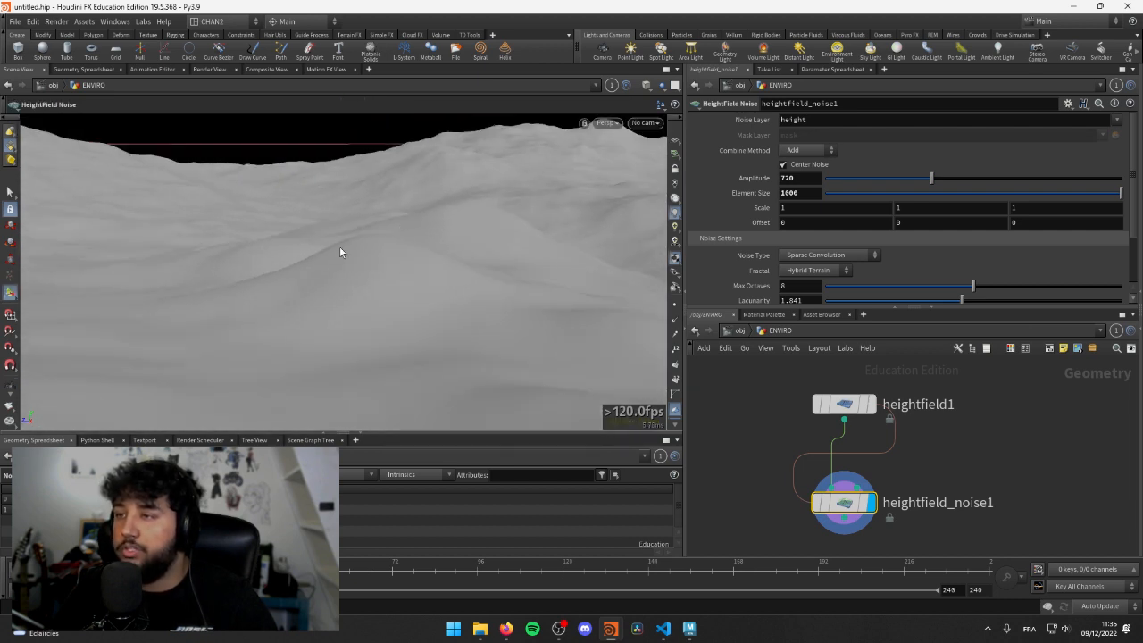
key("Escape")
left_click_drag(232, 209, 594, 282)
key("Return")
- Try enlarging heightfield1 to a size of 2000 by 2000, check the terrain, and undo the size changes
left_click(844, 404)
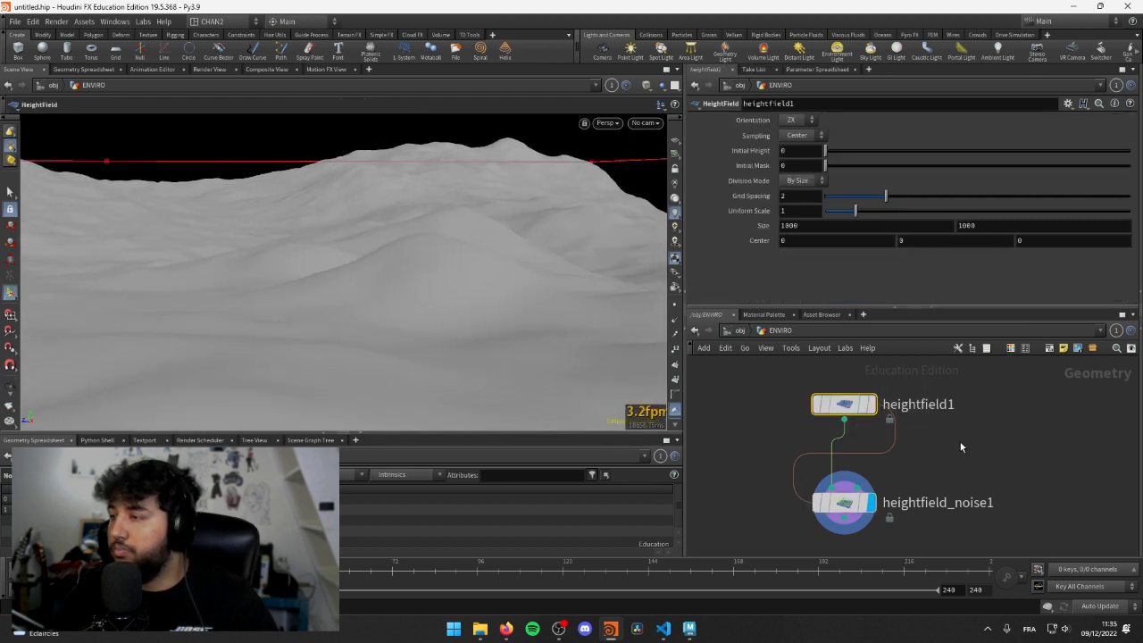
left_click(817, 231)
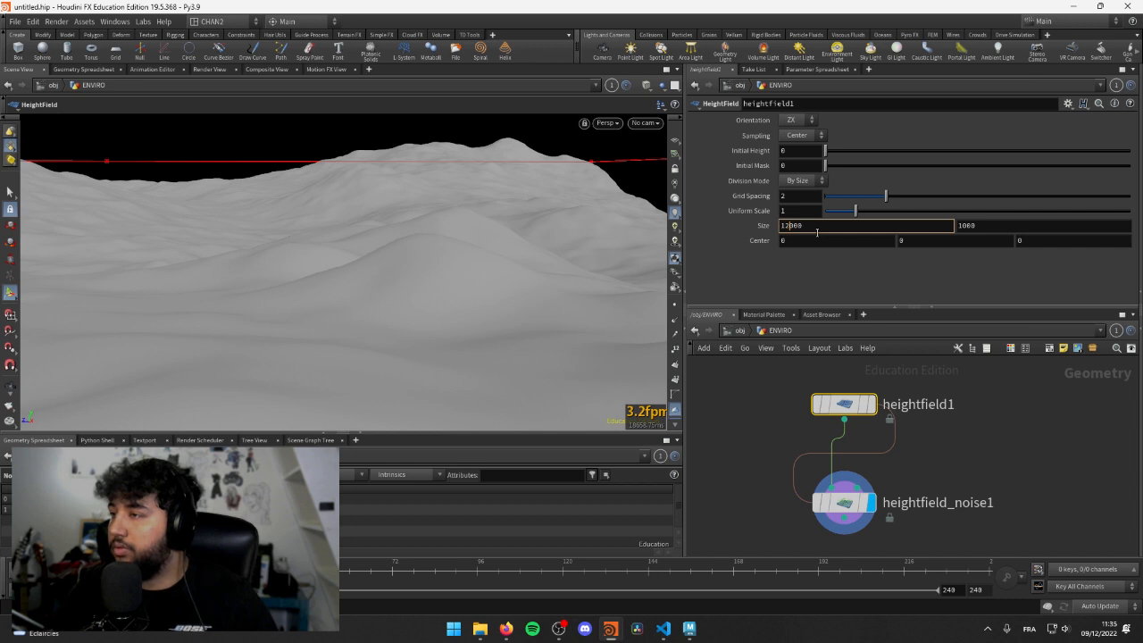
key("BackSpace")
key("BackSpace")
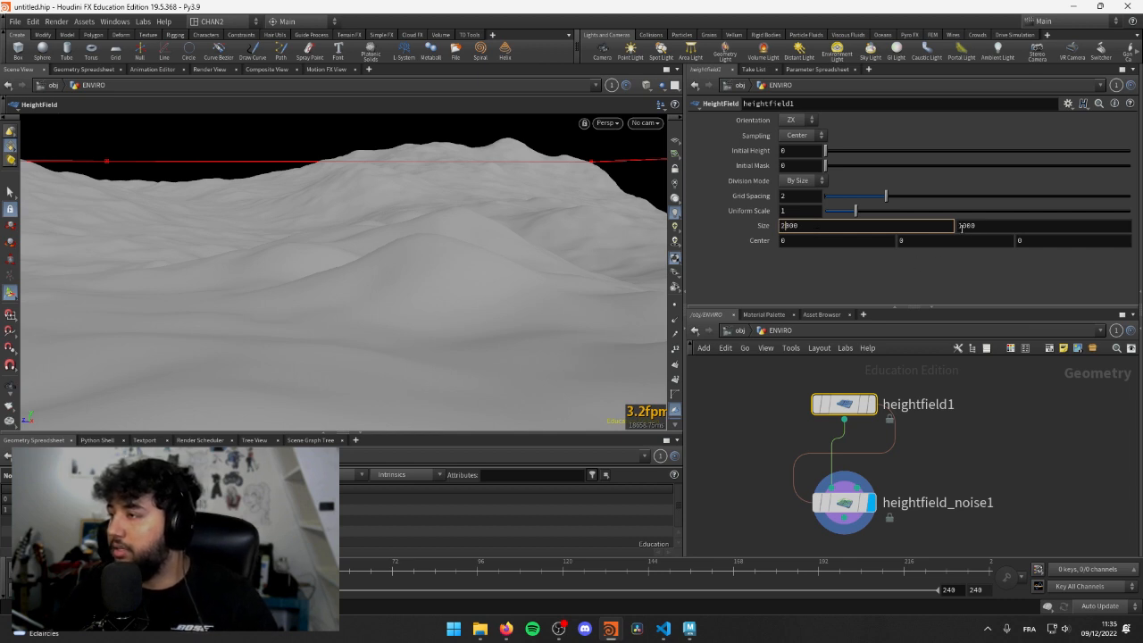
left_click(961, 227)
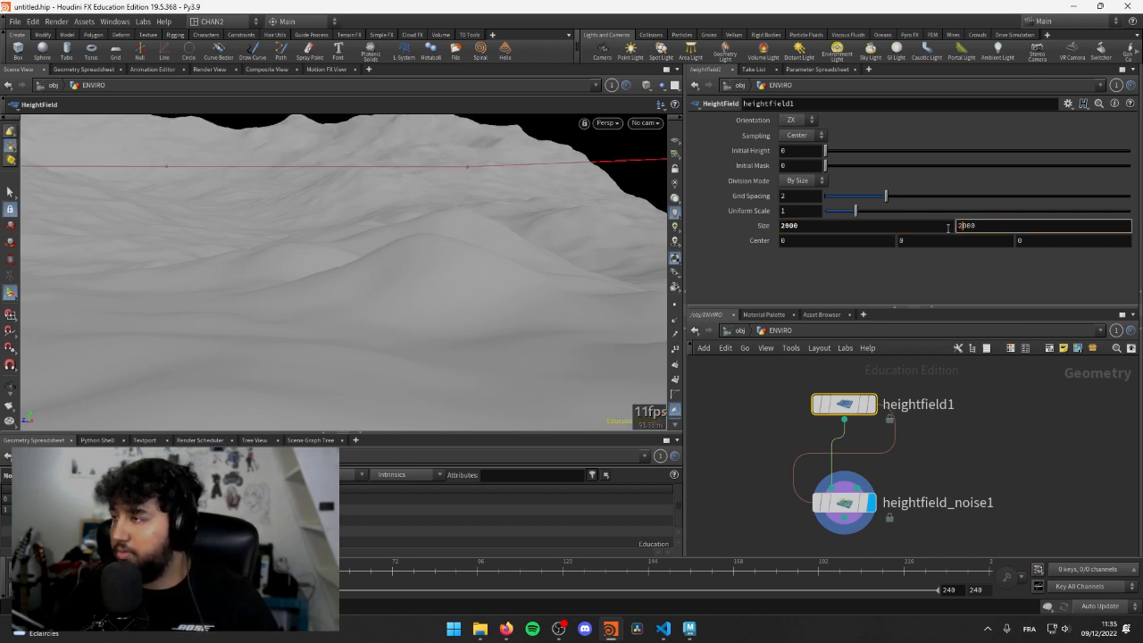
key("Return")
left_click_drag(510, 266, 447, 255, "alt")
key("ctrl+z")
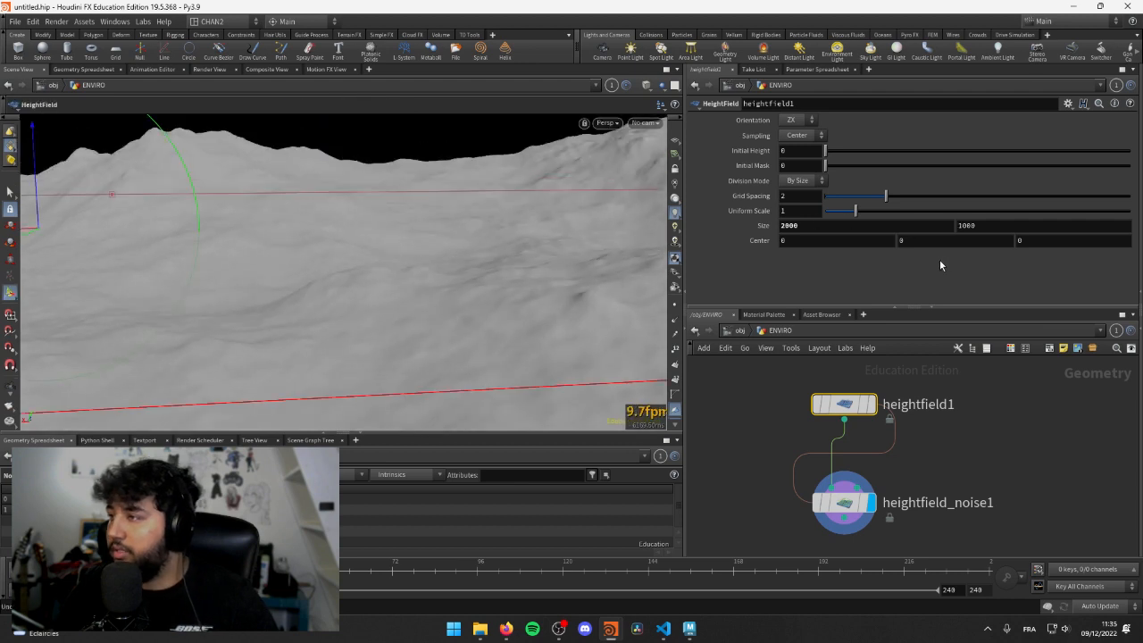
left_click_drag(626, 259, 574, 244, "alt")
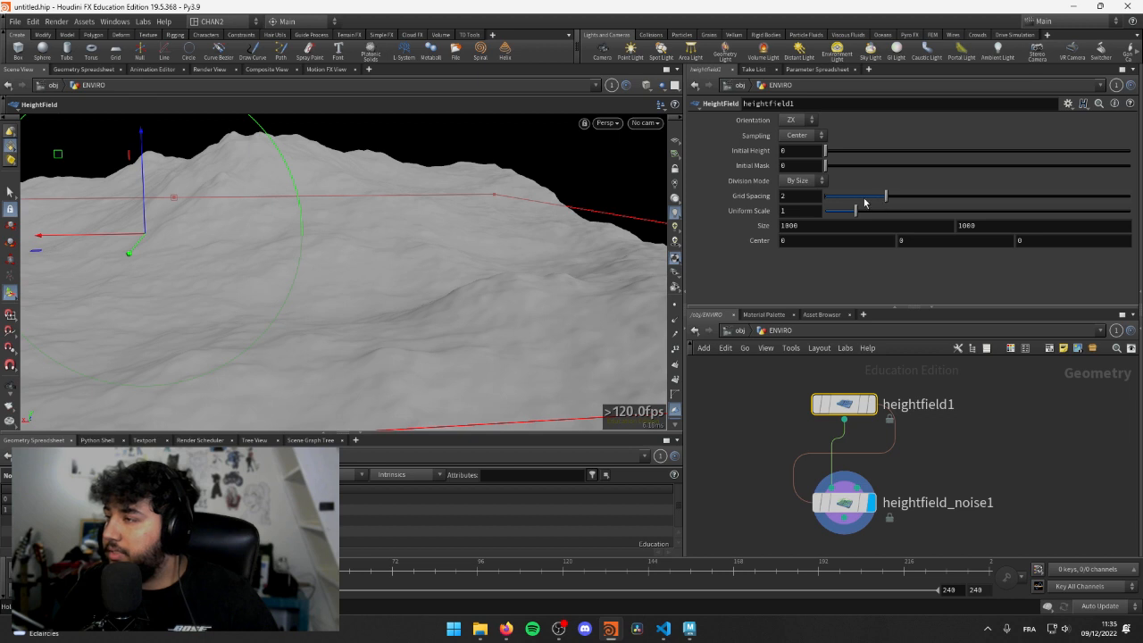
- Try grid spacings of 1 and 5 on heightfield1, comparing the terrain detail for each
key("BackSpace")
type("1")
key("Return")
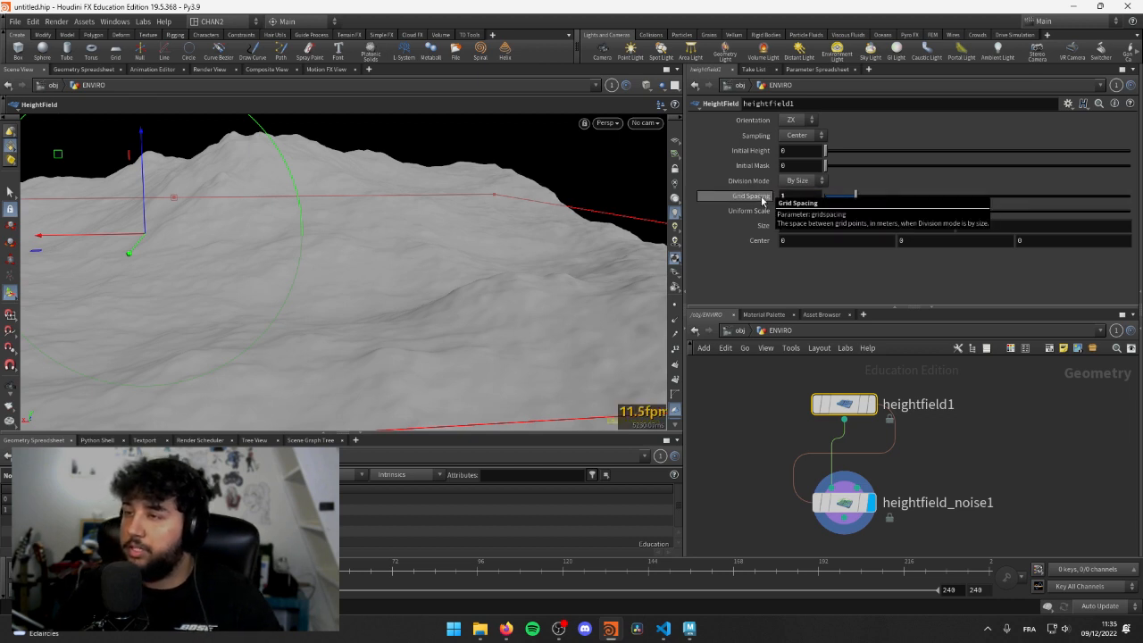
left_click_drag(561, 235, 582, 252, "alt")
left_click_drag(796, 201, 759, 208)
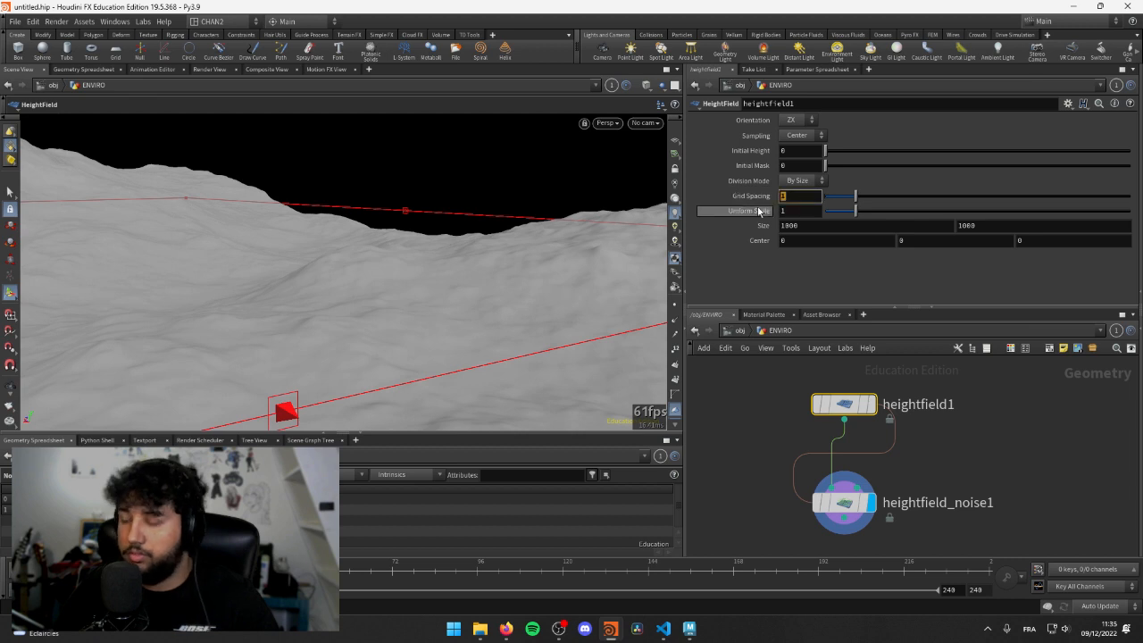
type("5")
key("Return")
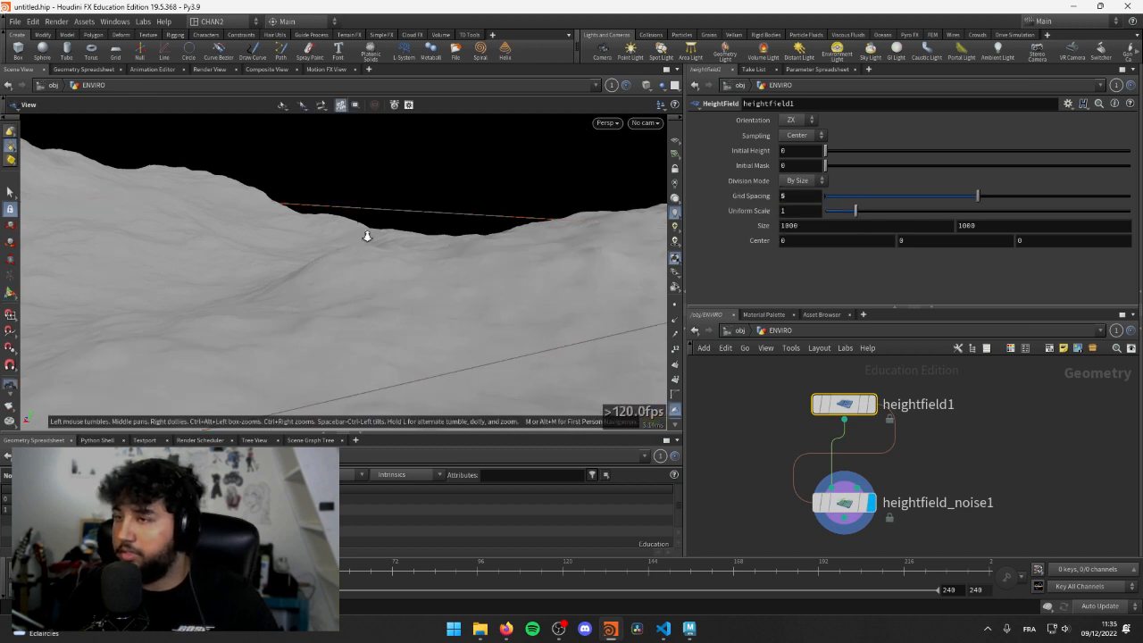
left_click_drag(366, 235, 470, 260, "alt")
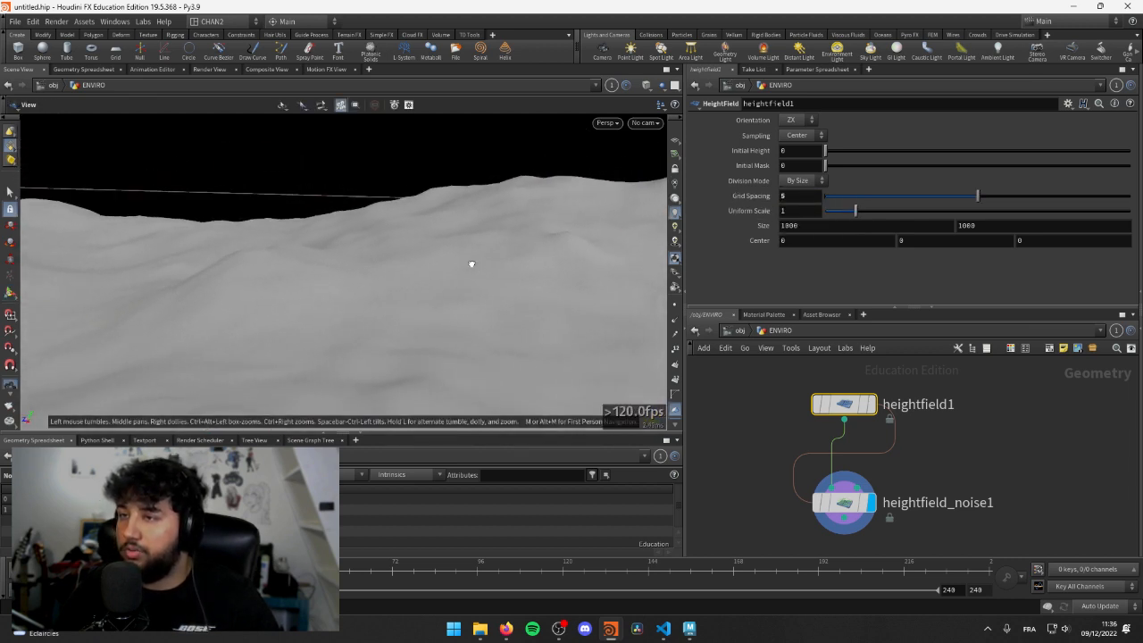
- Try coarser grid spacings of 10 and 100 on heightfield1 and inspect the terrain
double_click(782, 196)
type("10")
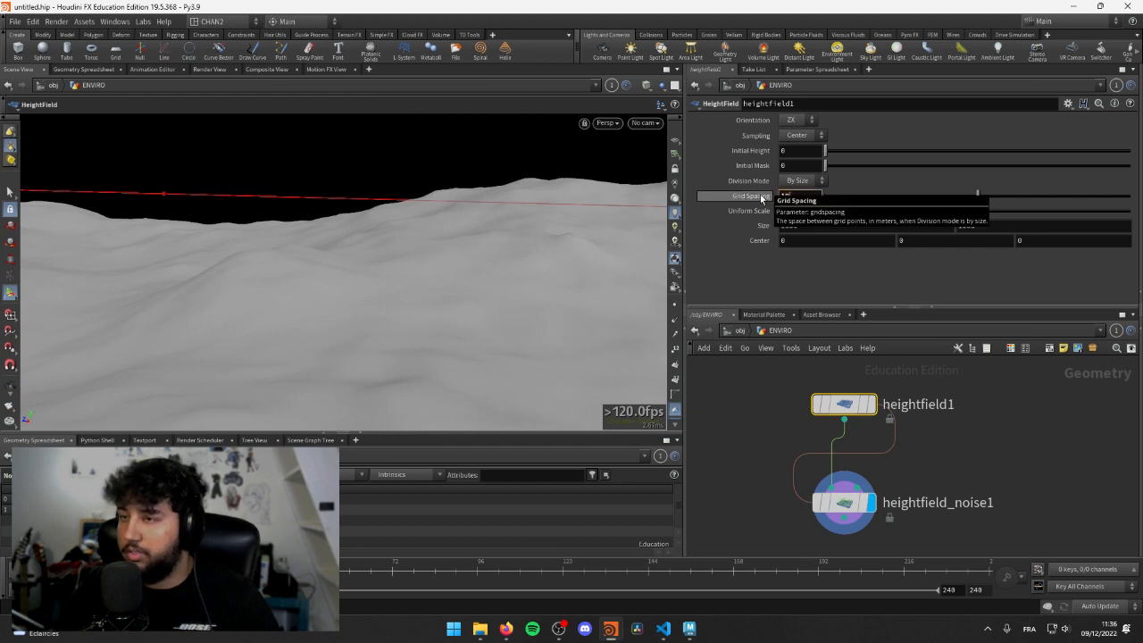
key("Return")
left_click_drag(265, 215, 420, 239, "alt")
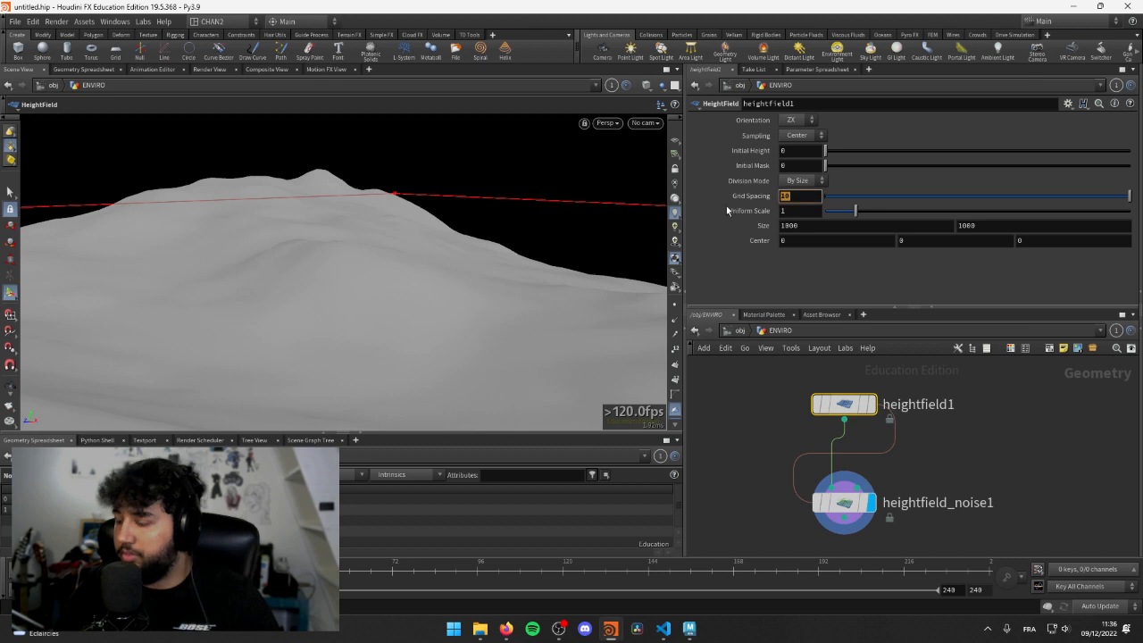
type("0")
key("Return")
left_click_drag(447, 209, 420, 254, "alt")
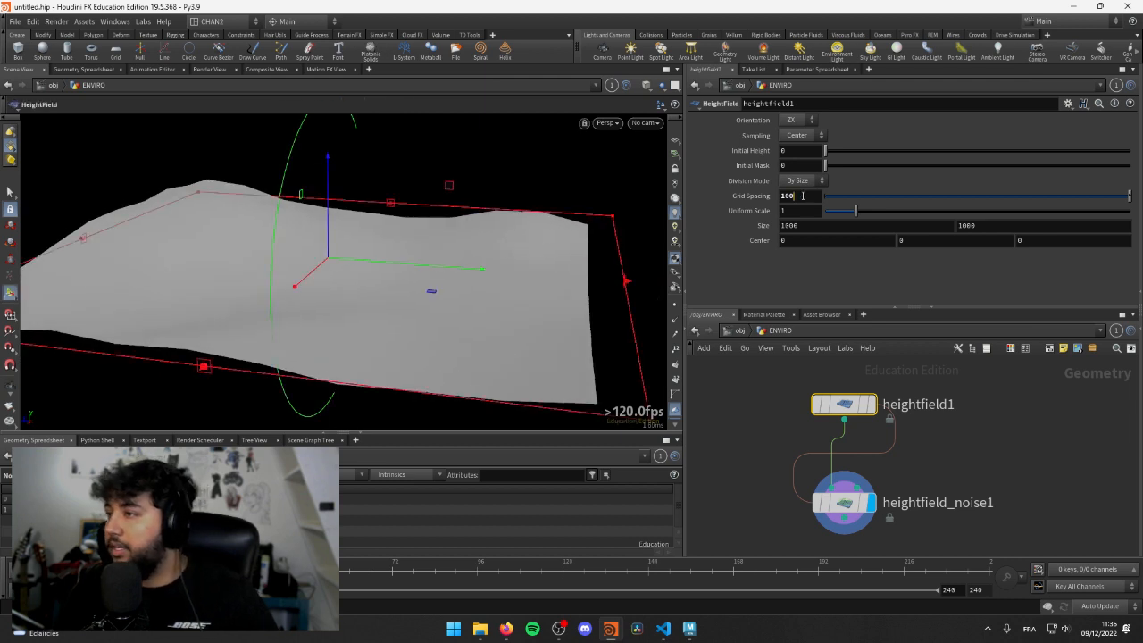
- Set heightfield1's grid spacing to 2 and check the terrain from several sides
double_click(802, 195)
type("2")
key("Return")
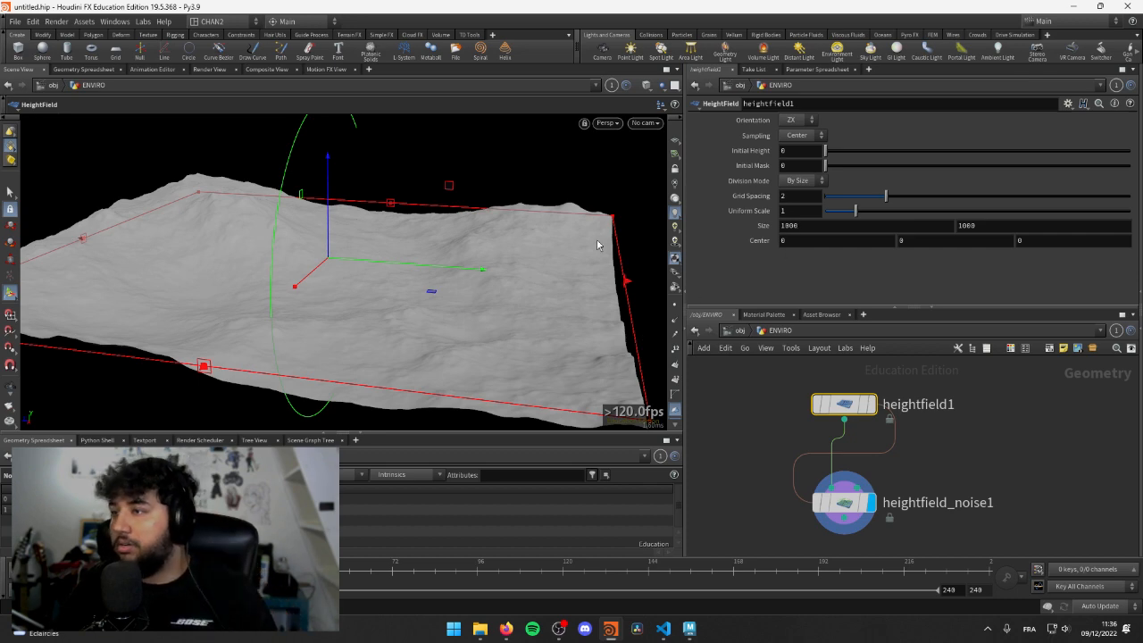
left_click_drag(598, 244, 352, 270, "alt")
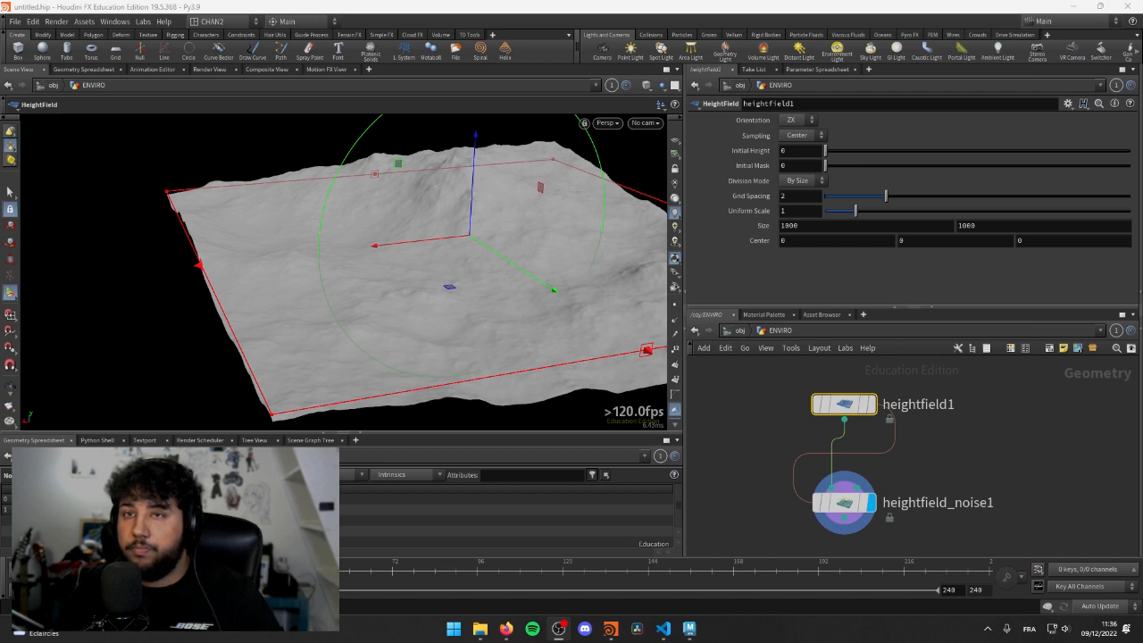
mouse_move(287, 244)
left_mouse_down("alt")
mouse_move(232, 250)
mouse_move(268, 255)
left_mouse_up("alt")
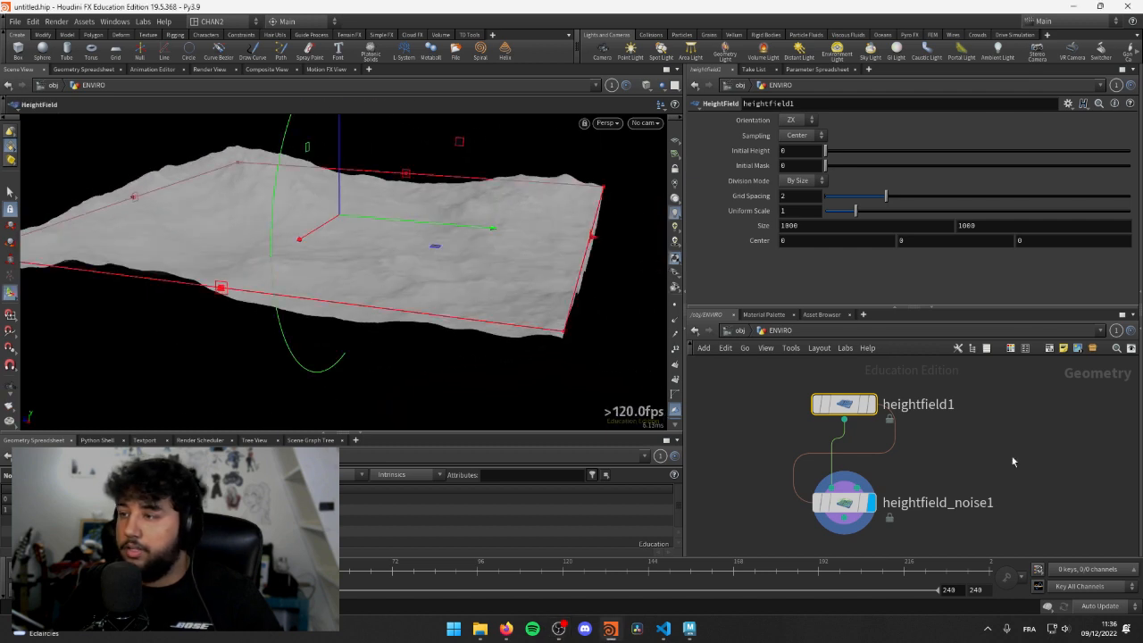
- Add a HeightField Draw Mask node in free space beside the heightfield1 and noise nodes
scroll(974, 442, "down", 2)
scroll(938, 438, "up", 5)
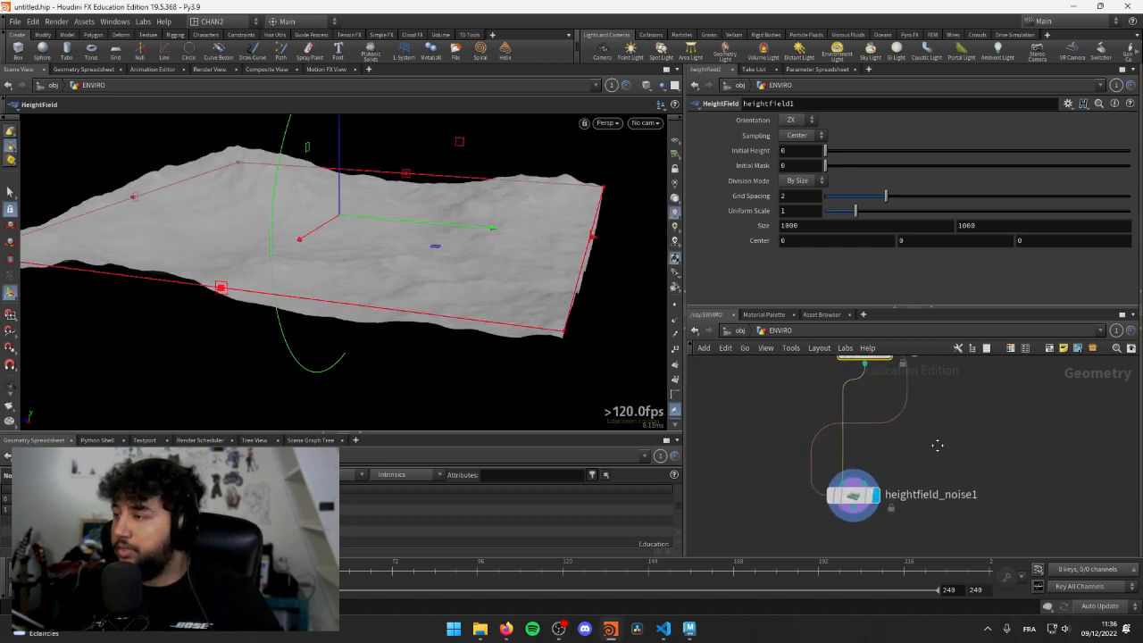
key("Tab")
type("hei")
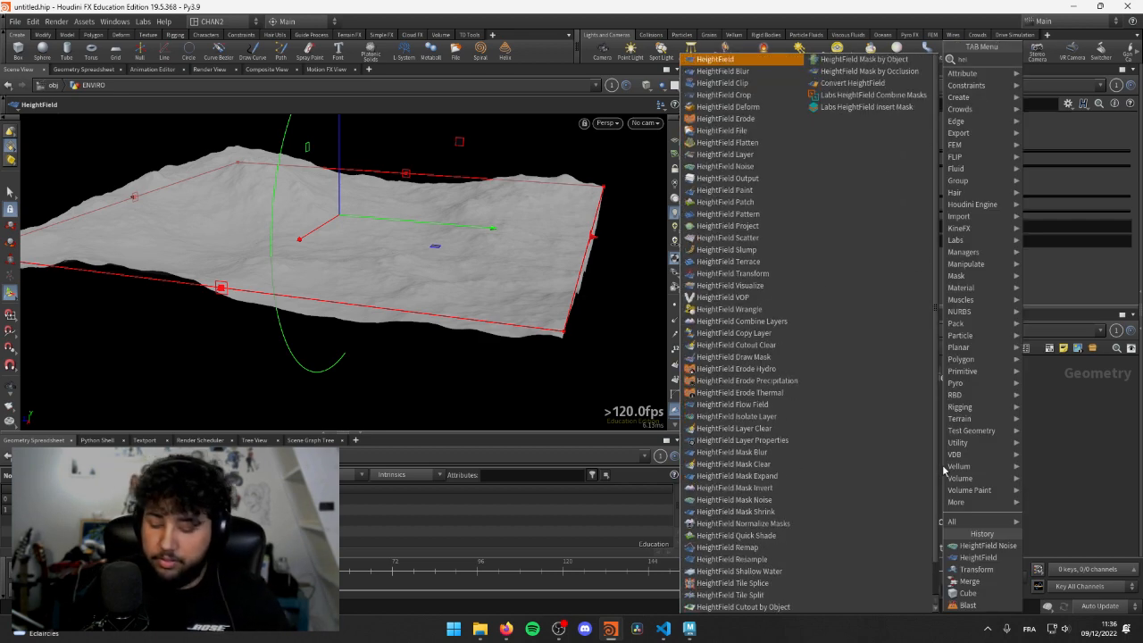
type("ghf")
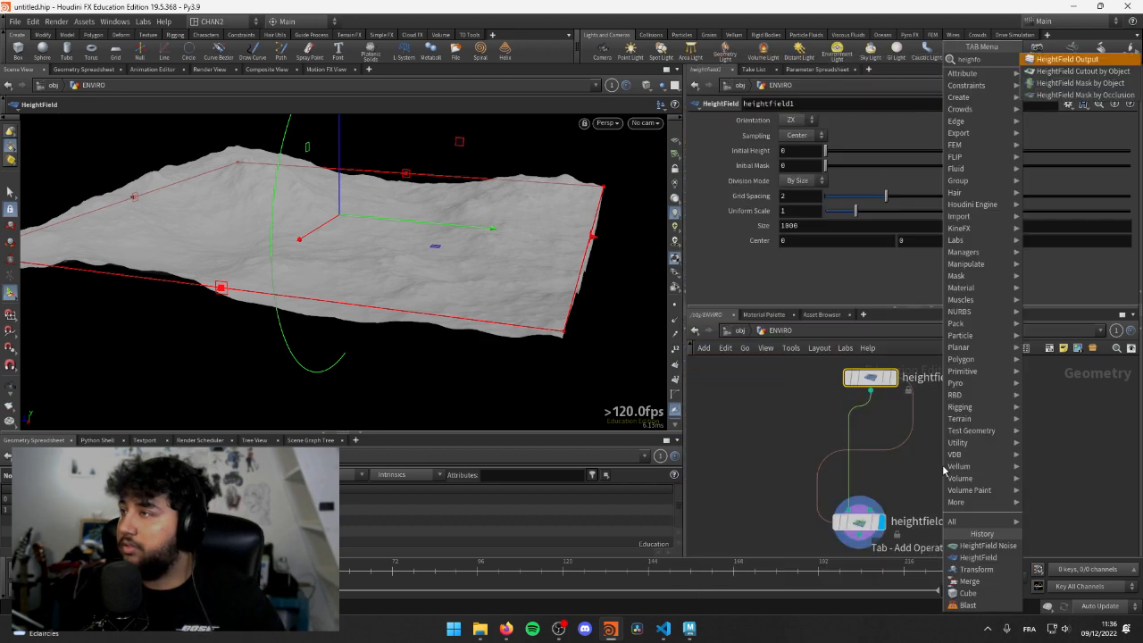
key("BackSpace")
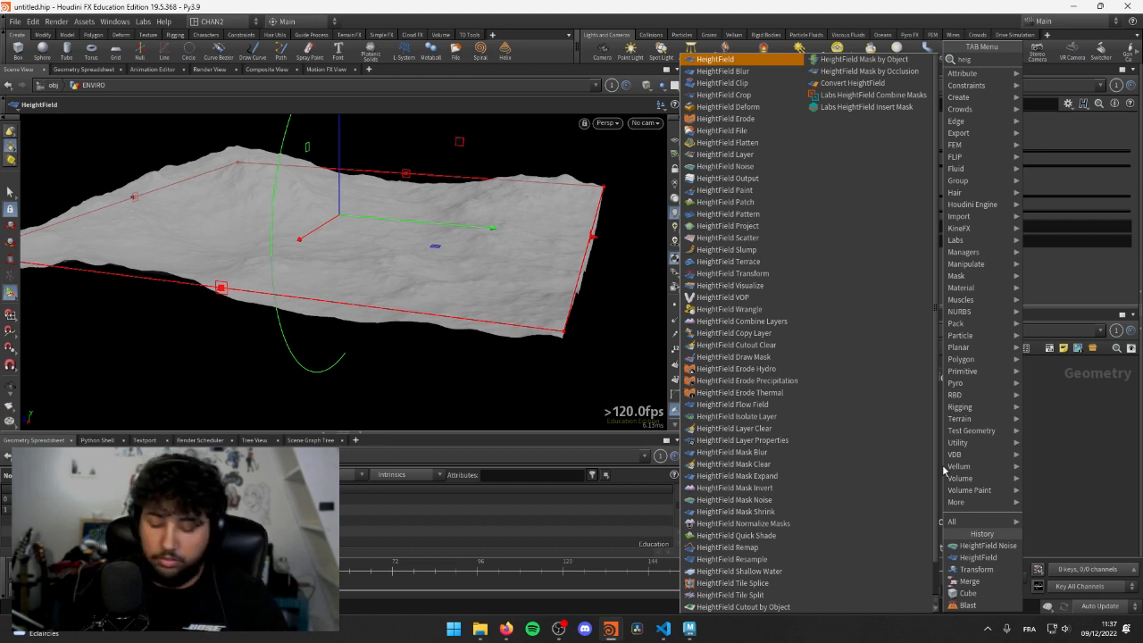
type("mas")
key("Return")
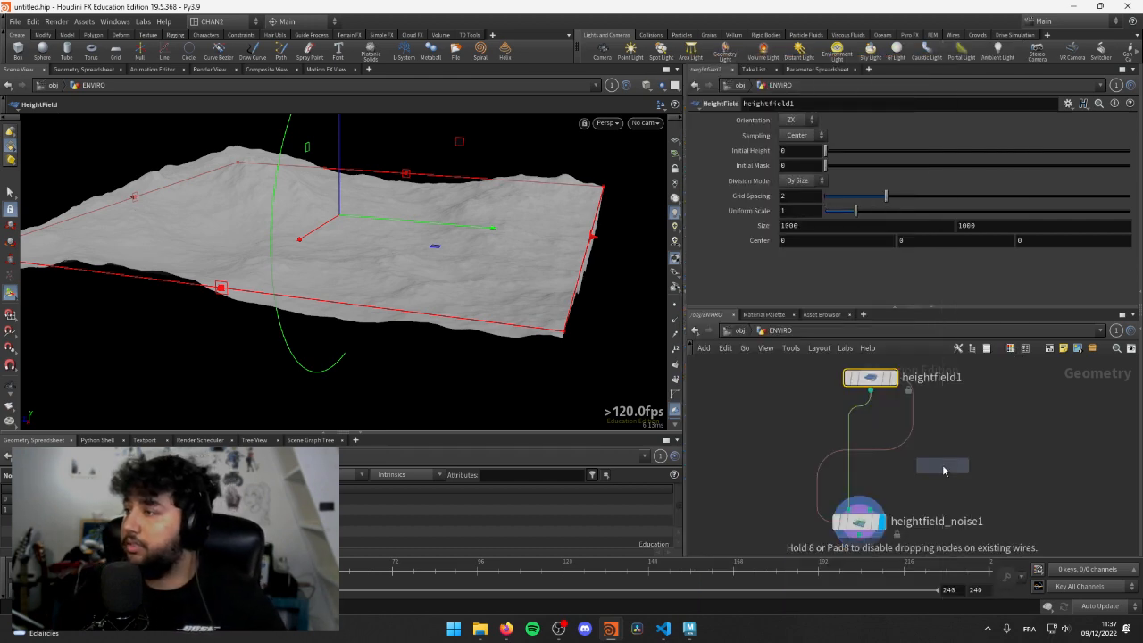
left_click(1005, 446)
middle_click_drag(1018, 485, 979, 501)
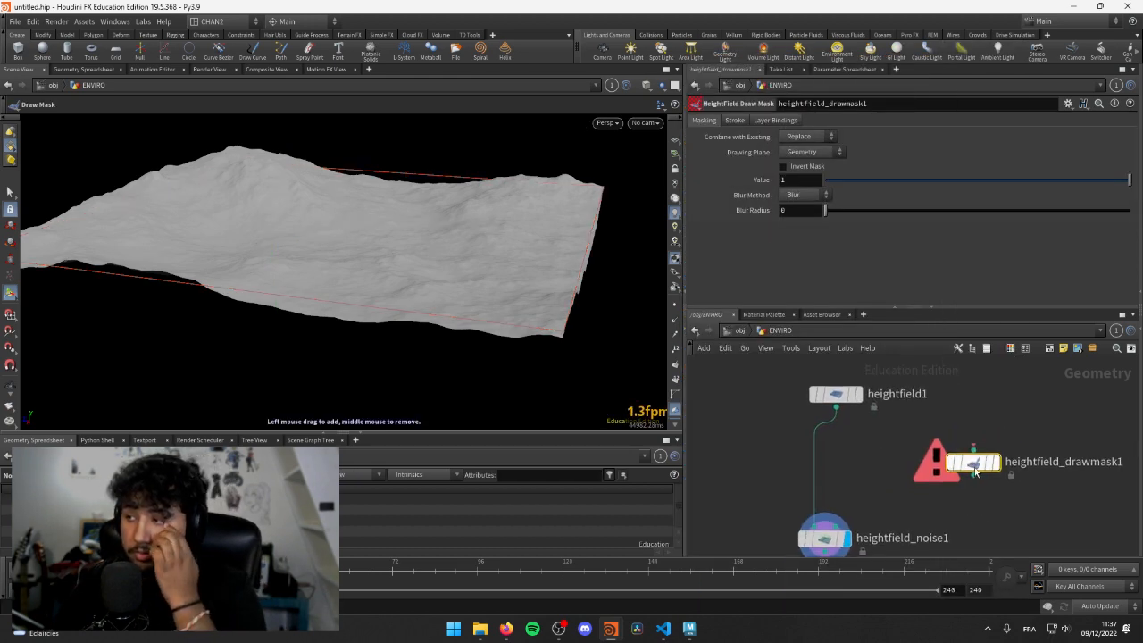
- Add a HeightField Paint node, connect its input to heightfield1's output, and display it
middle_click_drag(740, 485, 830, 467)
key("Tab")
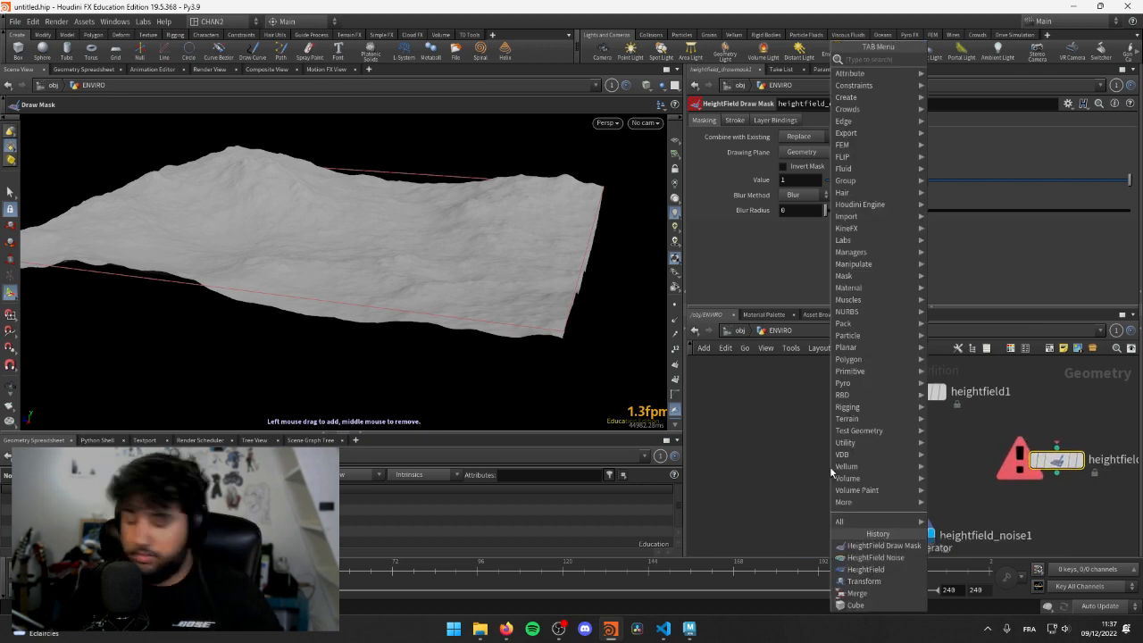
type("hei")
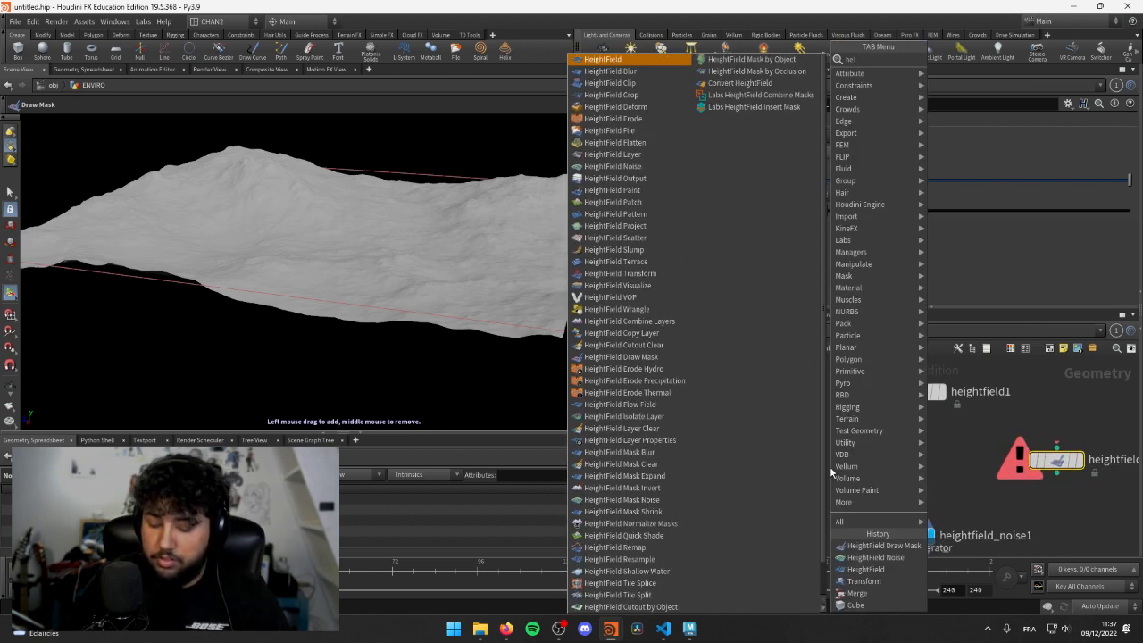
type("ghtfield")
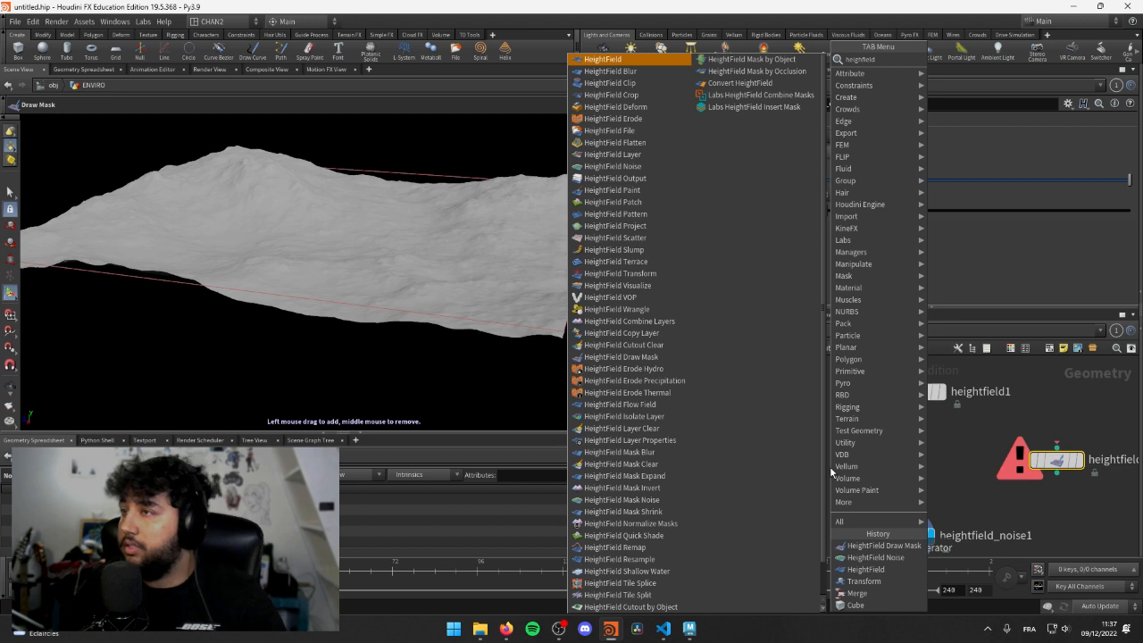
type("pa")
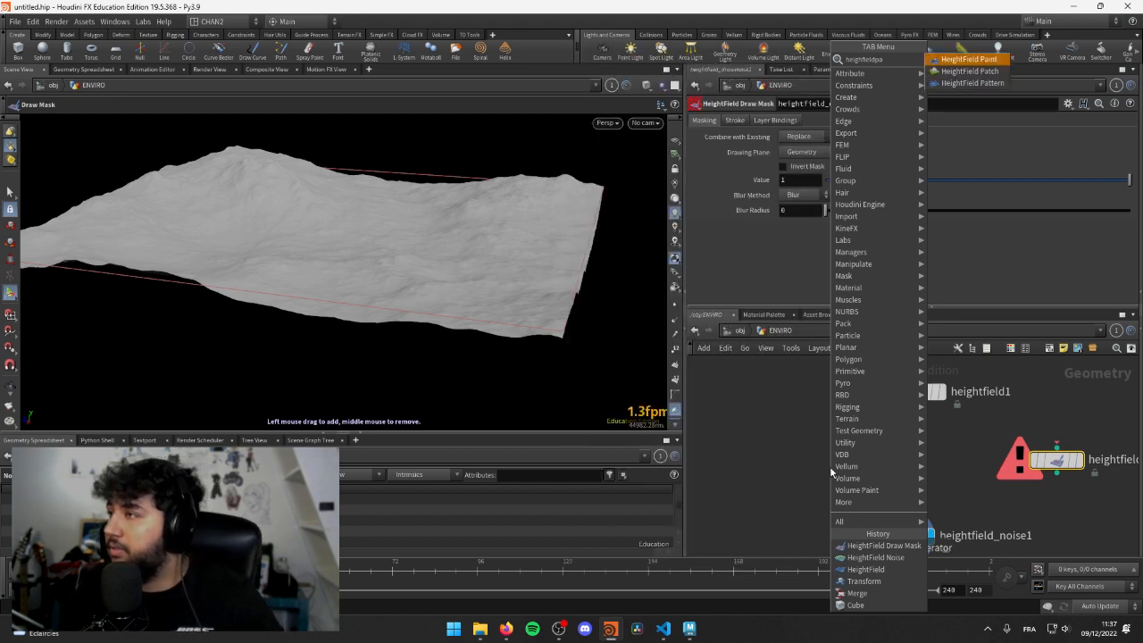
key("Return")
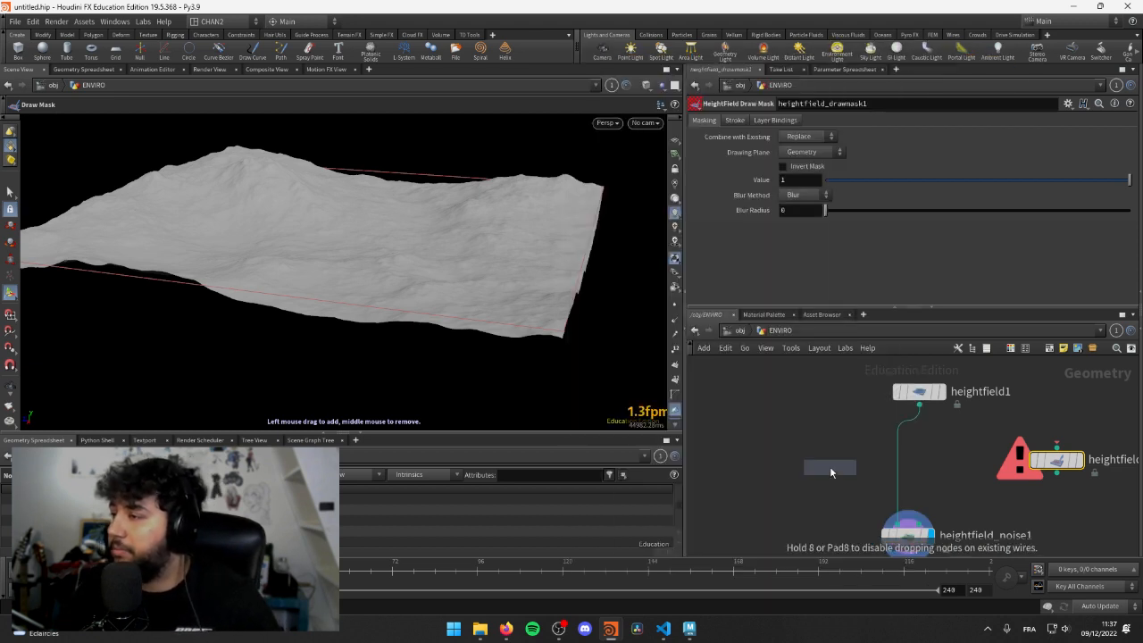
left_click(830, 466)
left_click_drag(829, 455, 920, 404)
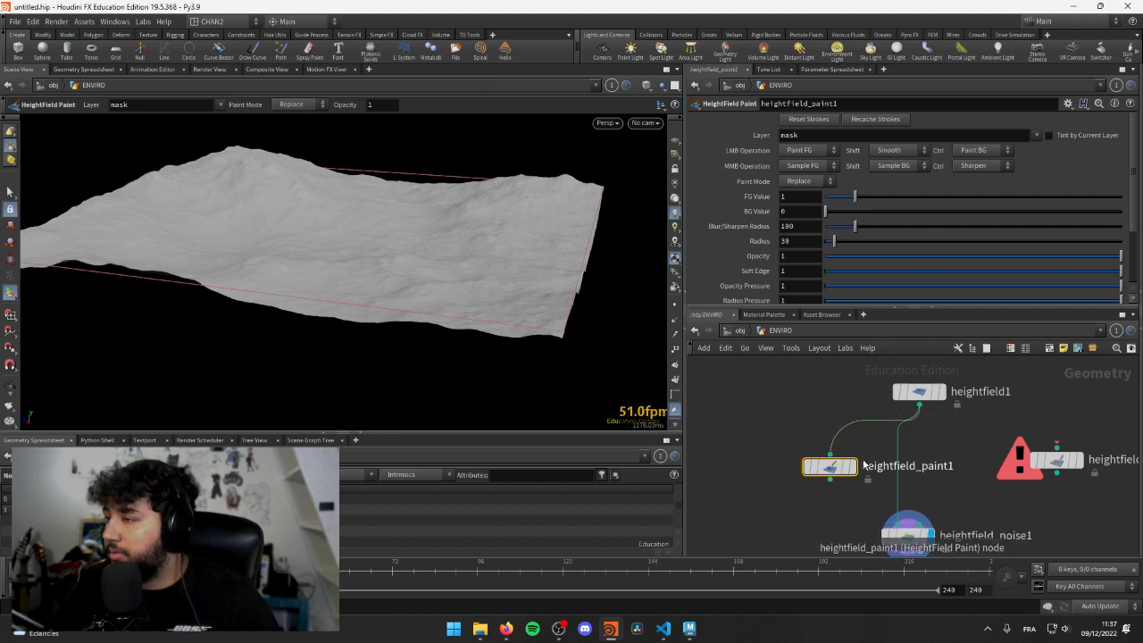
left_click(853, 467)
- Set the HeightField Paint brush's Blur/Sharpen Radius to 592 and its Radius to 235
left_click_drag(457, 240, 432, 247)
right_click_drag(432, 247, 443, 196)
middle_click_drag(397, 233, 373, 278)
right_click_drag(361, 235, 502, 242)
left_click_drag(855, 197, 913, 199)
key("ctrl+z")
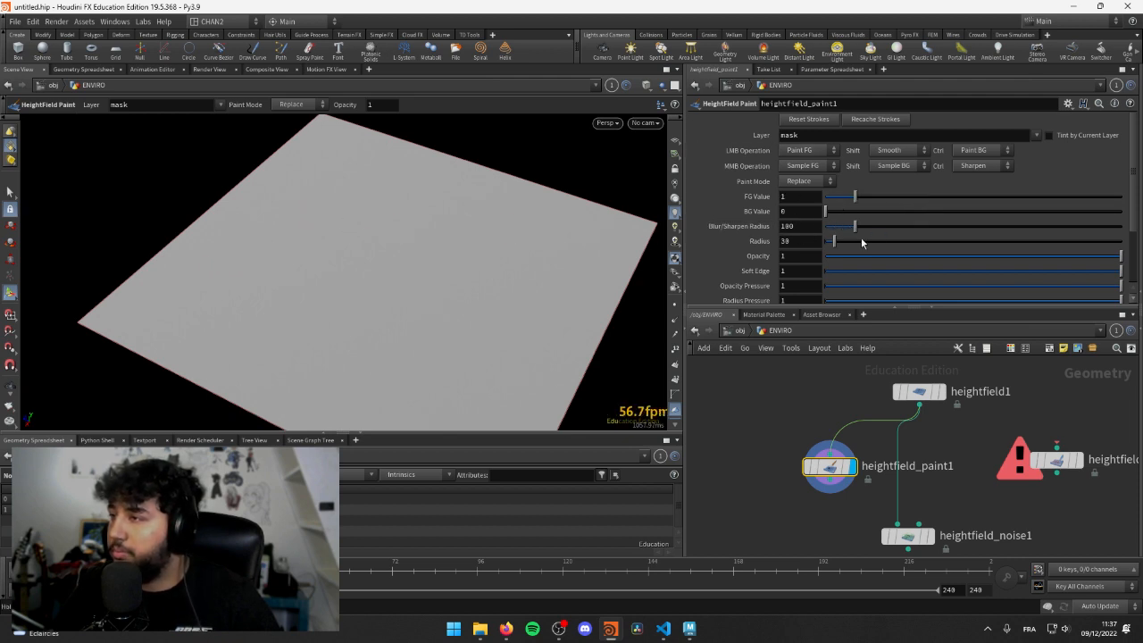
left_click_drag(847, 241, 893, 241)
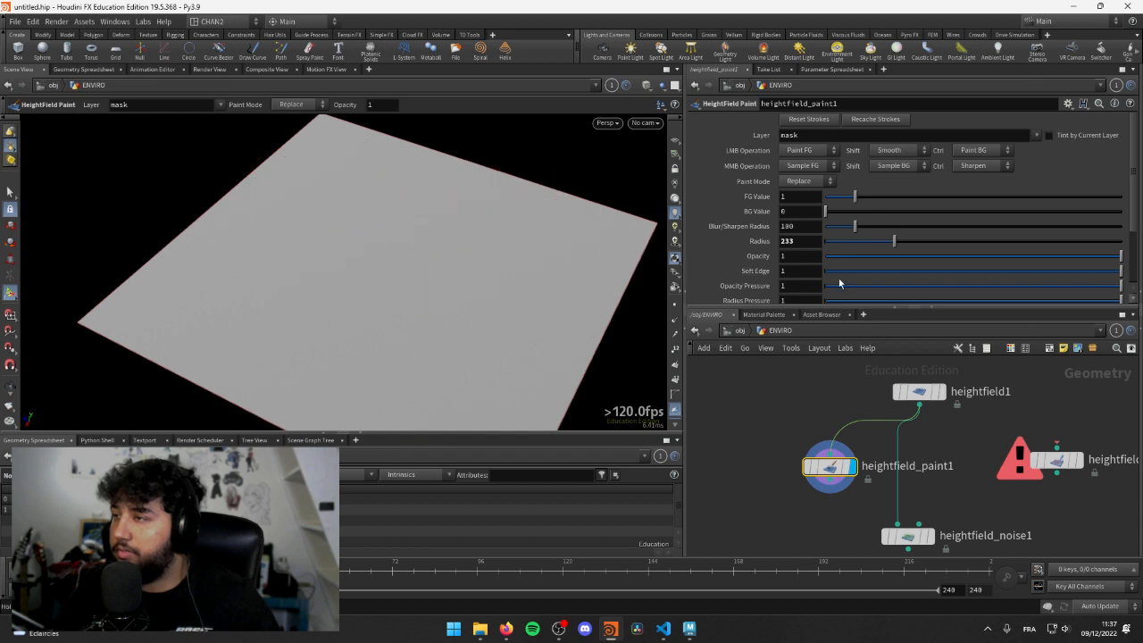
mouse_move(893, 241)
left_mouse_down()
mouse_move(882, 242)
mouse_move(925, 232)
mouse_move(993, 240)
left_mouse_up()
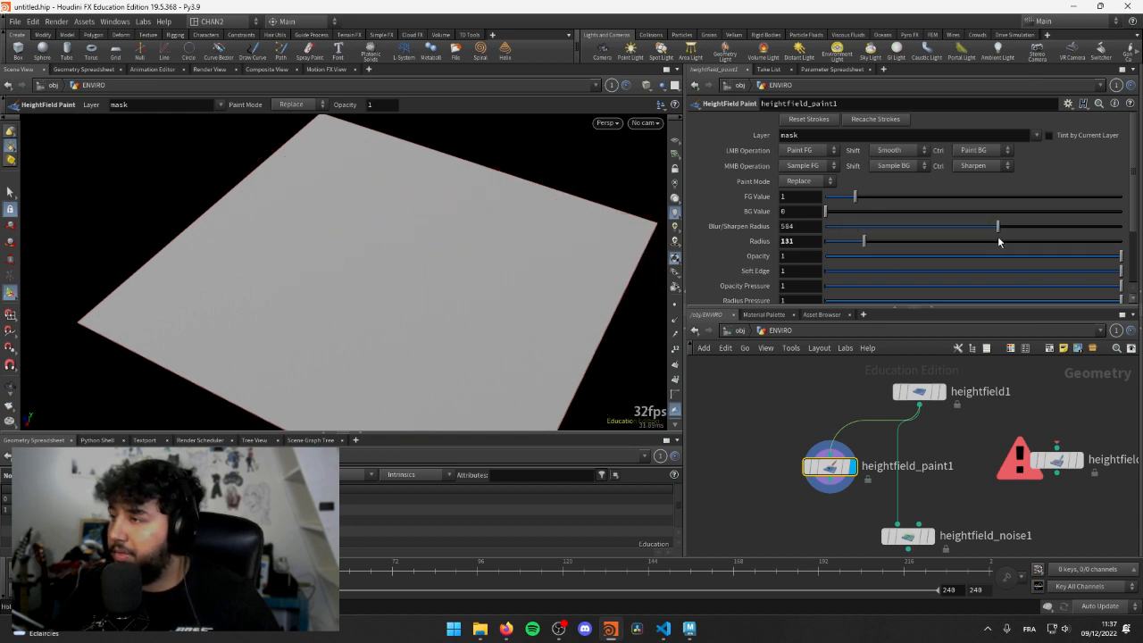
mouse_move(207, 302)
left_mouse_down()
mouse_move(439, 286)
mouse_move(554, 253)
mouse_move(409, 301)
left_mouse_up()
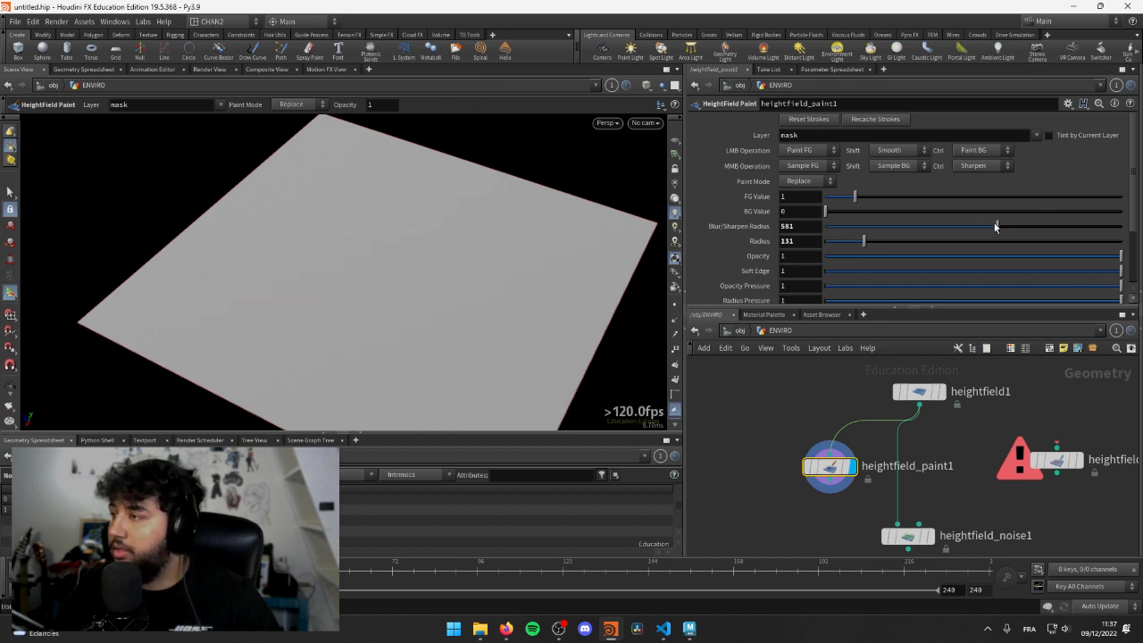
left_click_drag(997, 226, 1001, 227)
left_click_drag(863, 240, 894, 241)
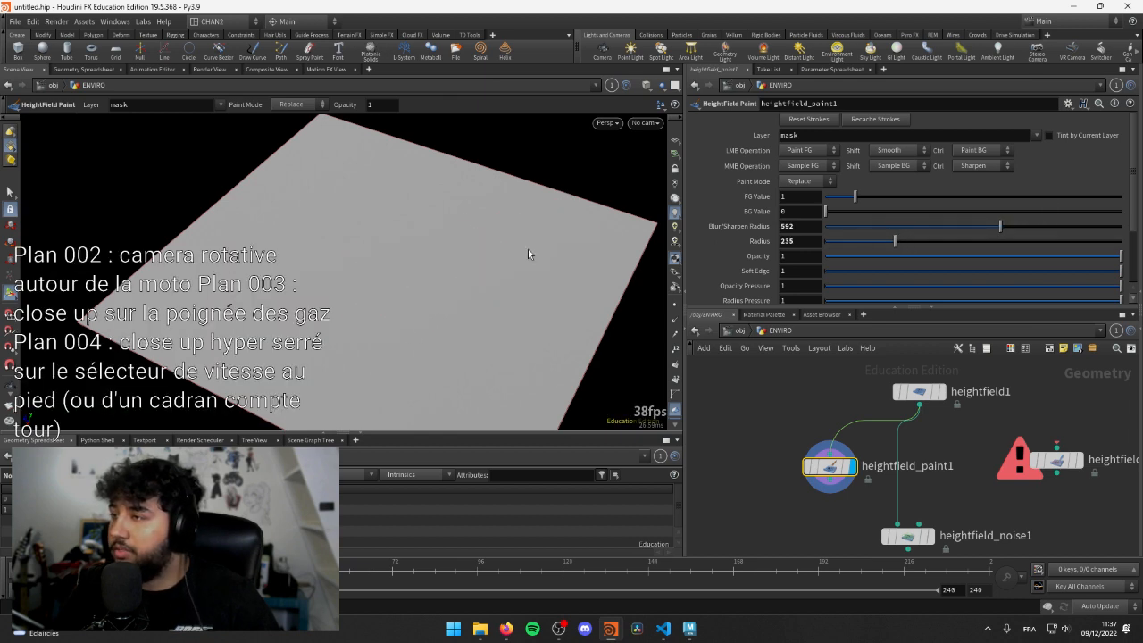
- Try a wide mask stroke across the flat height field, and undo it together with the last brush radius change
mouse_move(222, 304)
left_mouse_down()
mouse_move(577, 234)
mouse_move(403, 260)
left_mouse_up()
key("ctrl+z")
key("ctrl+z")
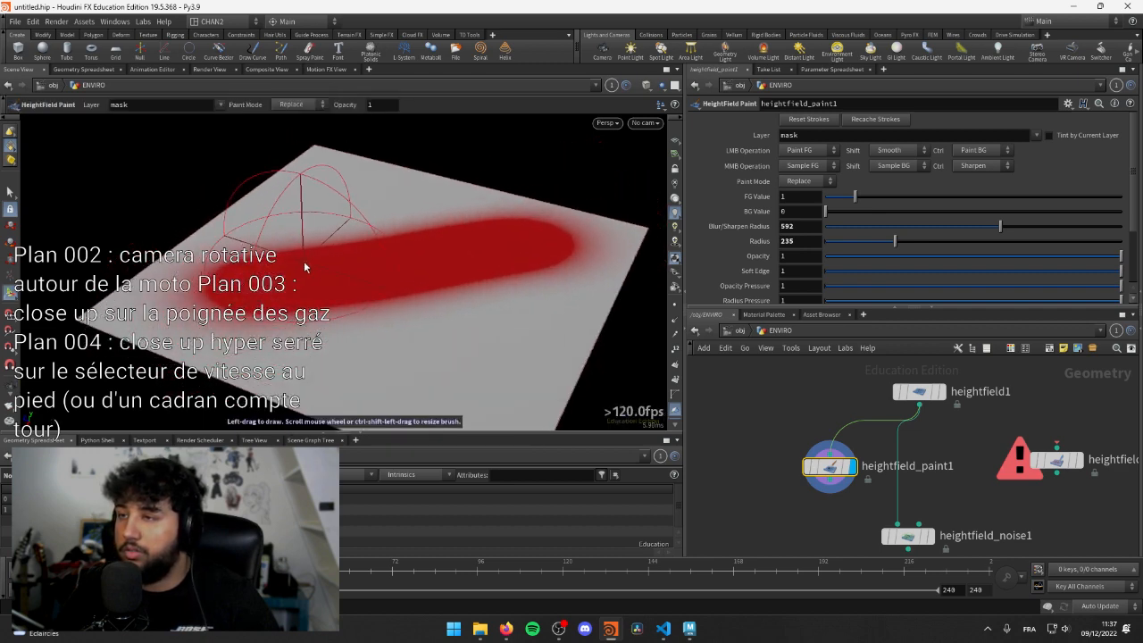
- Paint a narrower mask stroke across the height field using a brush radius of 131 and view it up close
key("Escape")
mouse_move(385, 268)
left_mouse_down()
mouse_move(311, 250)
mouse_move(297, 259)
mouse_move(565, 261)
mouse_move(278, 261)
mouse_move(447, 276)
left_mouse_up()
key("Escape")
scroll(524, 217, "up", 5)
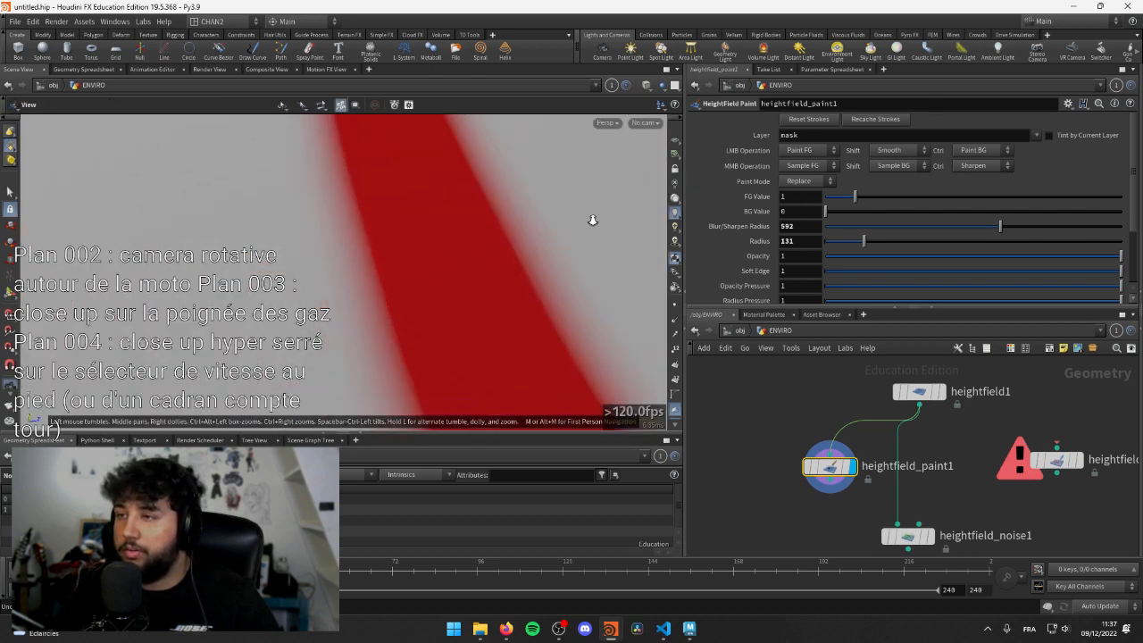
- Undo the last mask stroke and repaint it as one straight stroke across the middle of the height field with brush radius 131
mouse_move(523, 217)
left_mouse_down()
mouse_move(507, 194)
mouse_move(533, 184)
mouse_move(360, 242)
mouse_move(490, 298)
left_mouse_up()
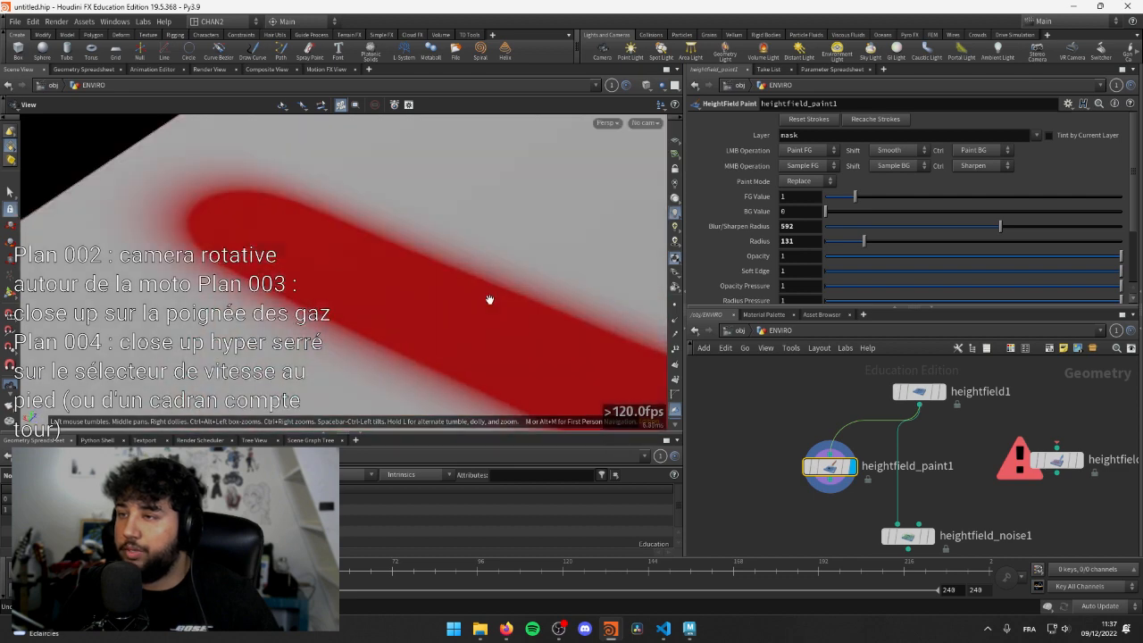
right_click_drag(490, 298, 303, 279)
key("Return")
key("ctrl+z")
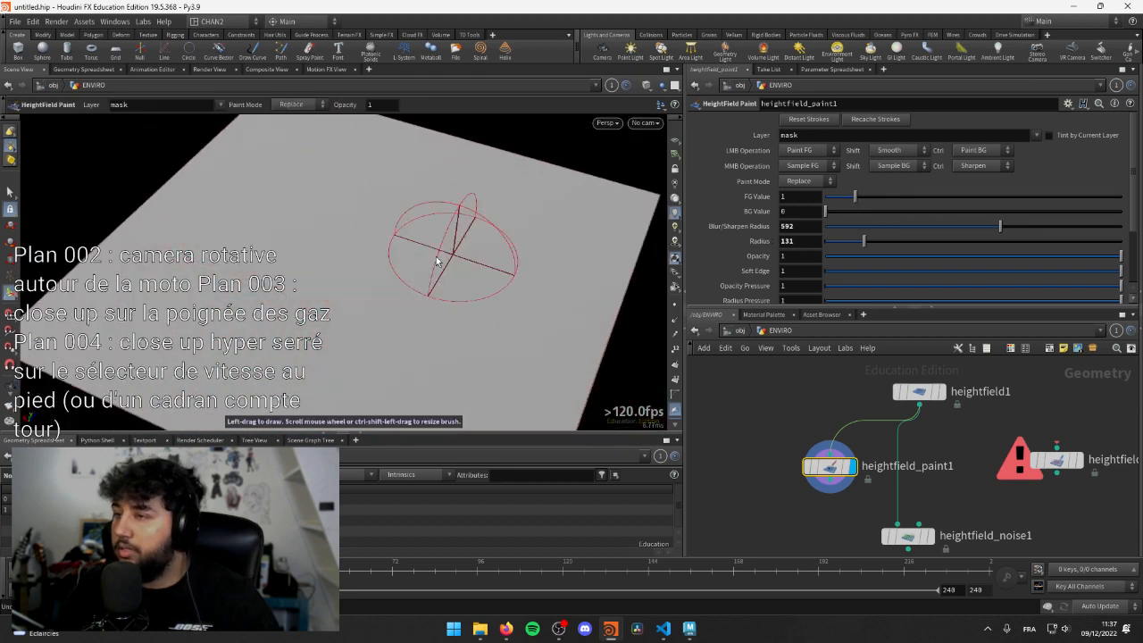
mouse_move(228, 228)
left_mouse_down()
mouse_move(447, 268)
mouse_move(625, 331)
left_mouse_up()
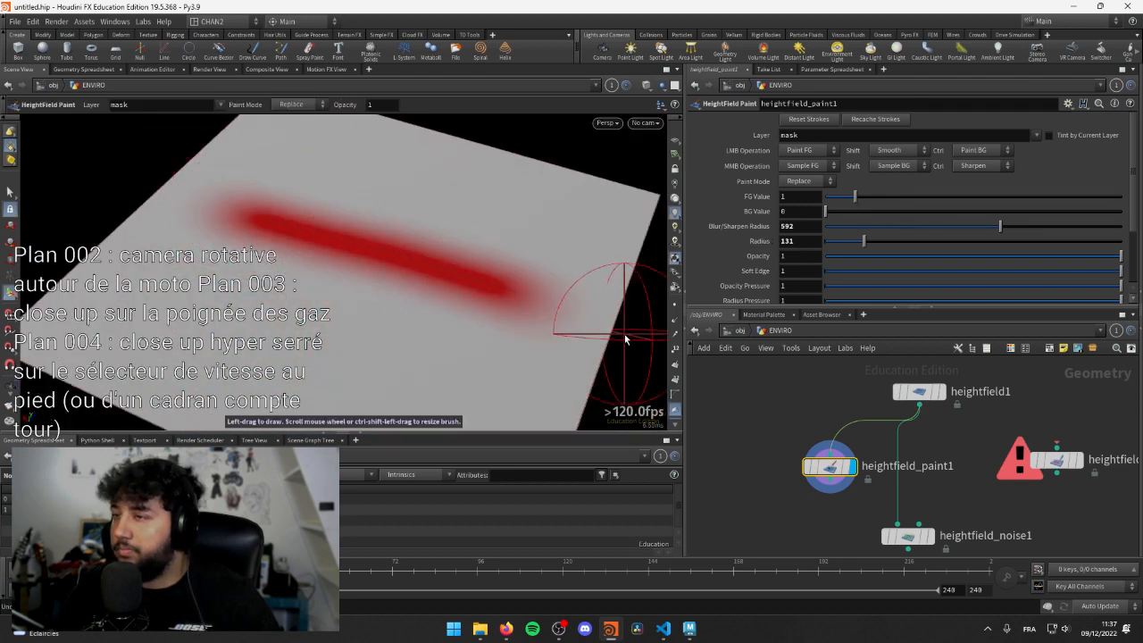
key("Escape")
left_click_drag(453, 273, 403, 258)
key("Return")
- Add a HeightField Mask Invert node below heightfield_paint1, connect it to that node's output, and display it
middle_click_drag(1046, 499, 1005, 450)
left_click_drag(1029, 423, 1039, 409)
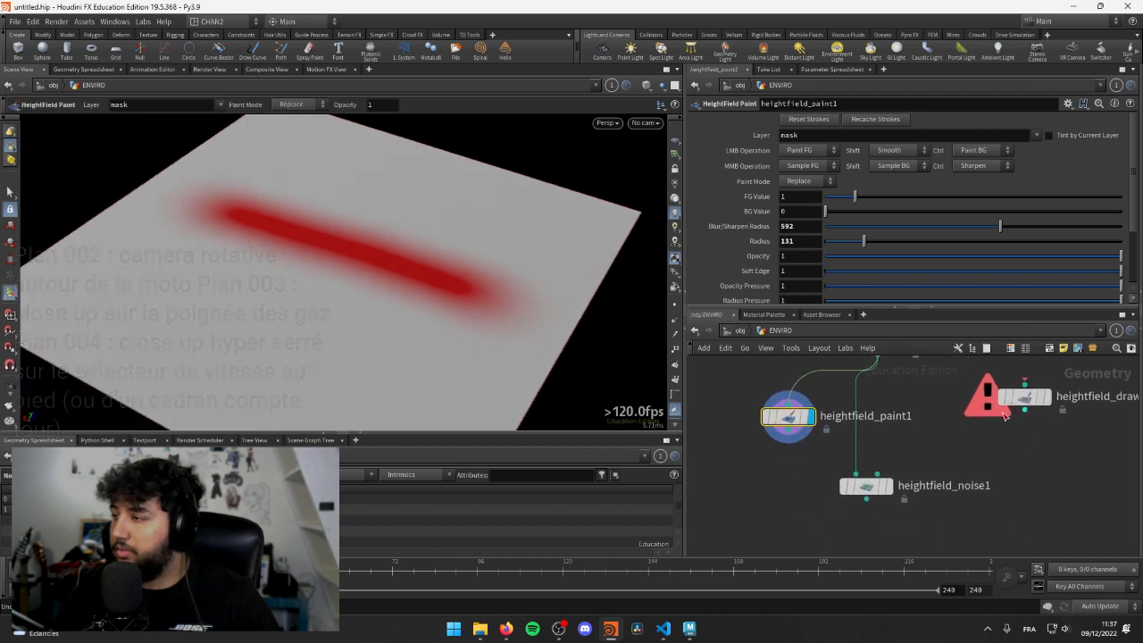
middle_click_drag(791, 417, 780, 453)
left_click_drag(780, 454, 744, 433)
middle_click_drag(734, 481, 811, 466)
key("Tab")
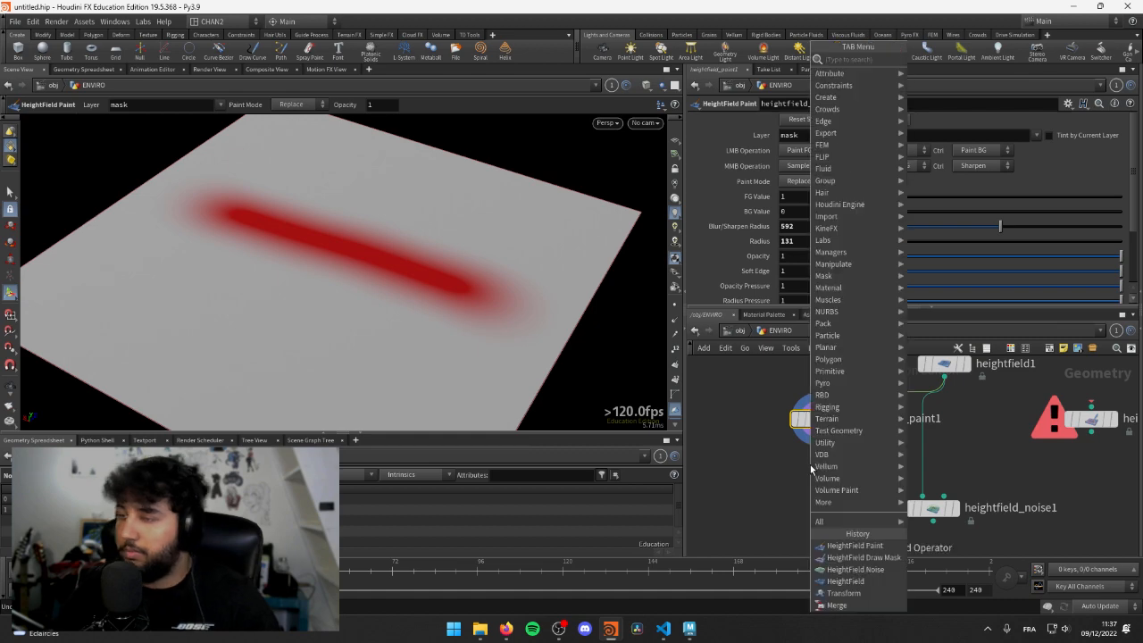
type("inve")
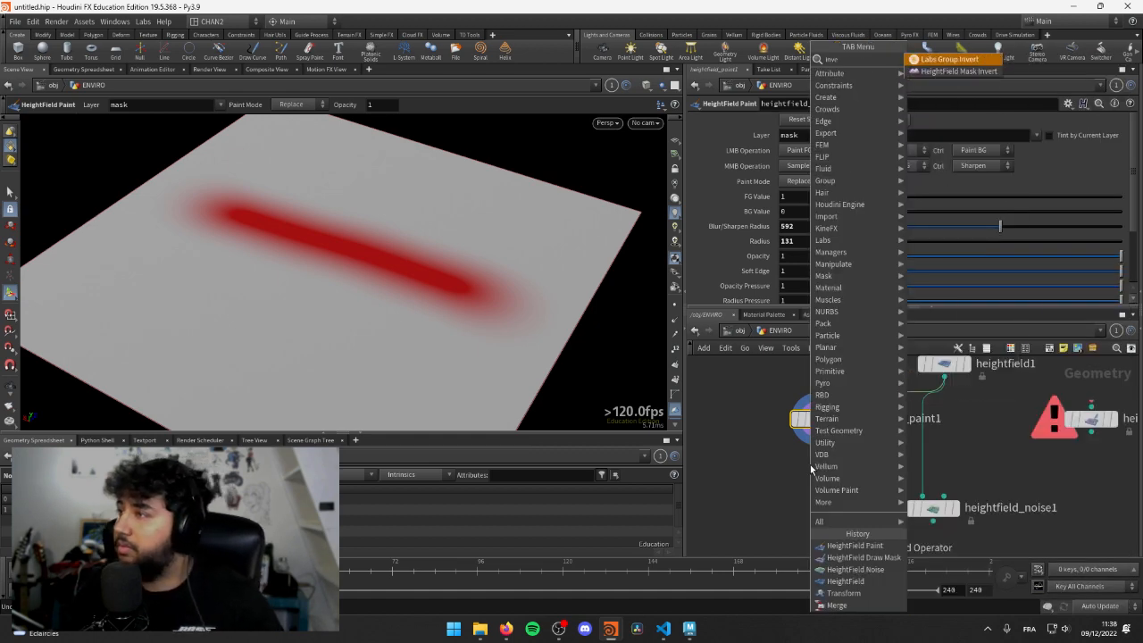
key("Down")
key("Return")
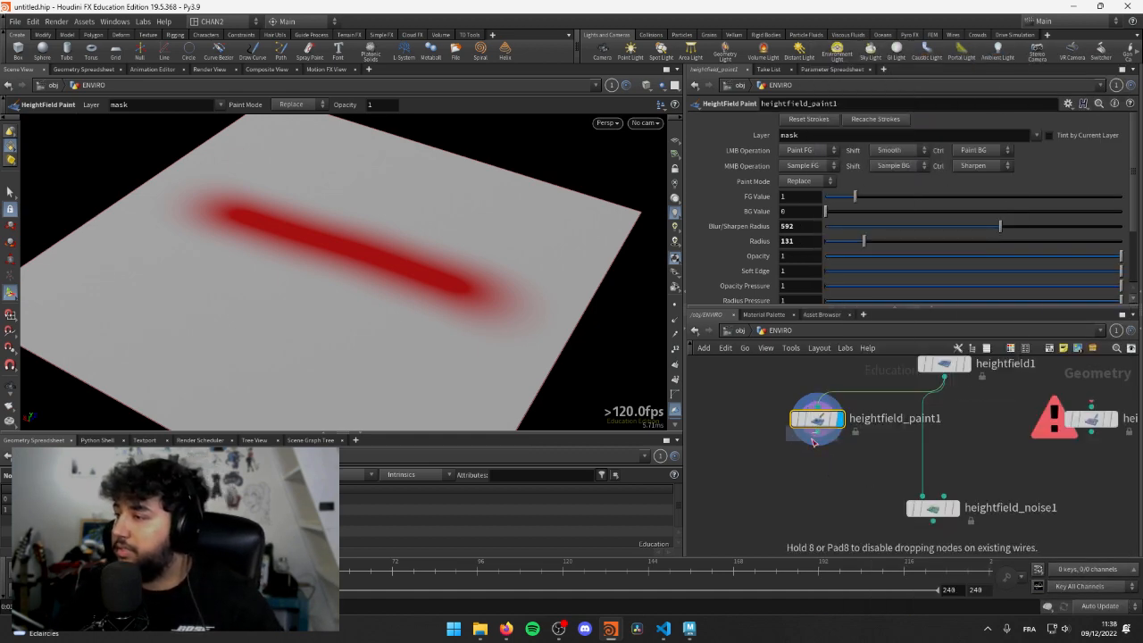
left_click(838, 476)
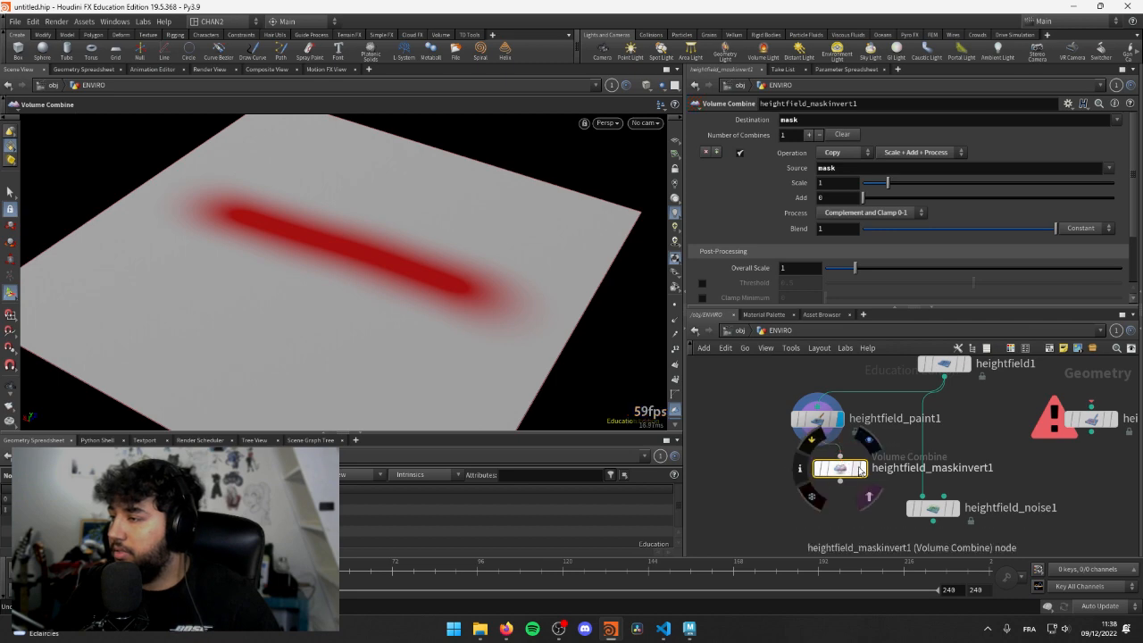
mouse_move(375, 268)
left_mouse_down()
mouse_move(349, 273)
mouse_move(309, 242)
mouse_move(201, 253)
mouse_move(310, 293)
mouse_move(354, 255)
mouse_move(444, 240)
mouse_move(140, 267)
mouse_move(352, 281)
mouse_move(397, 267)
left_mouse_up()
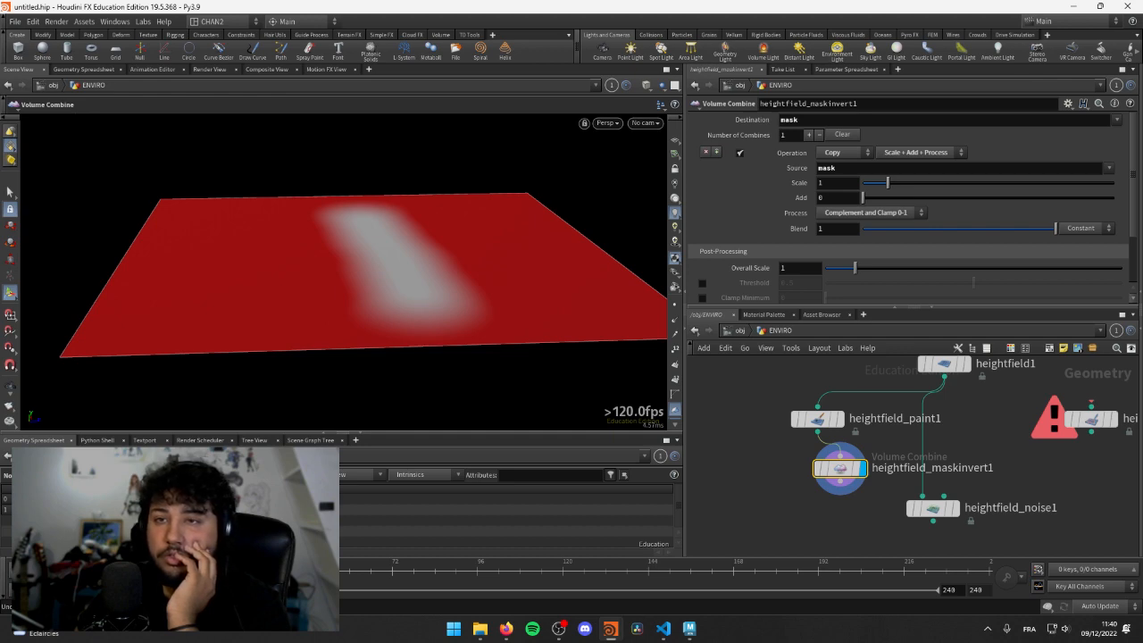
- Switch to Bloc-notes by launching it, and paste the copied shot ideas into the blank document
key("super")
type("bl")
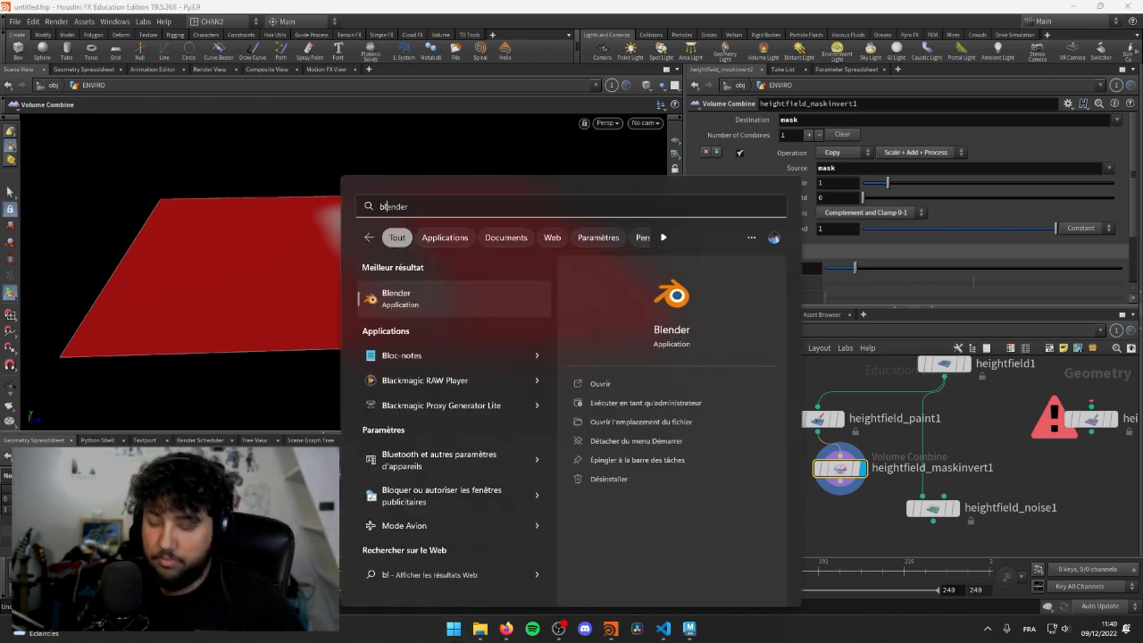
key("Return")
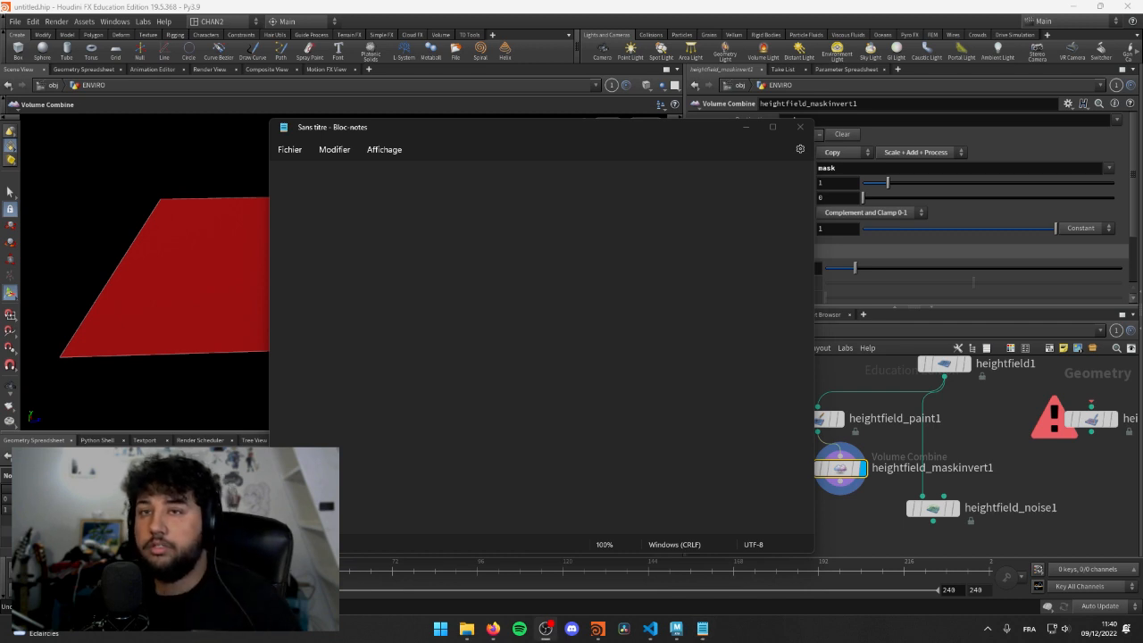
left_click(590, 241)
key("ctrl+v")
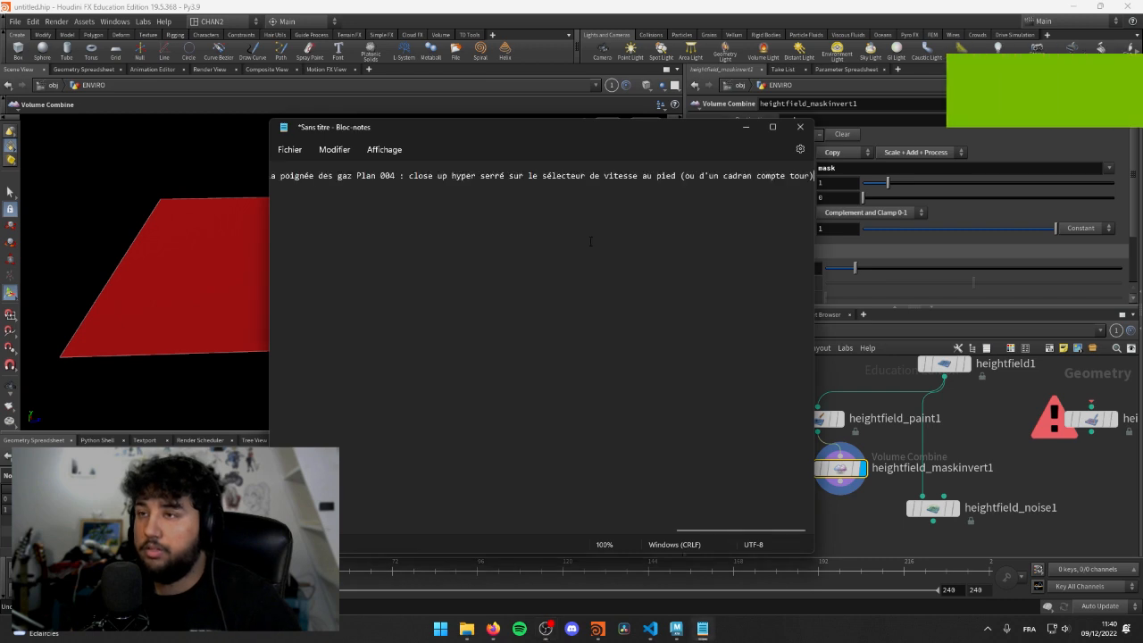
- Add a line reading "plan 005 : on suit la moto en parallèle, permettant d'apprecier la moto et les FX qu'elle génère" and return to Houdini
key("Return")
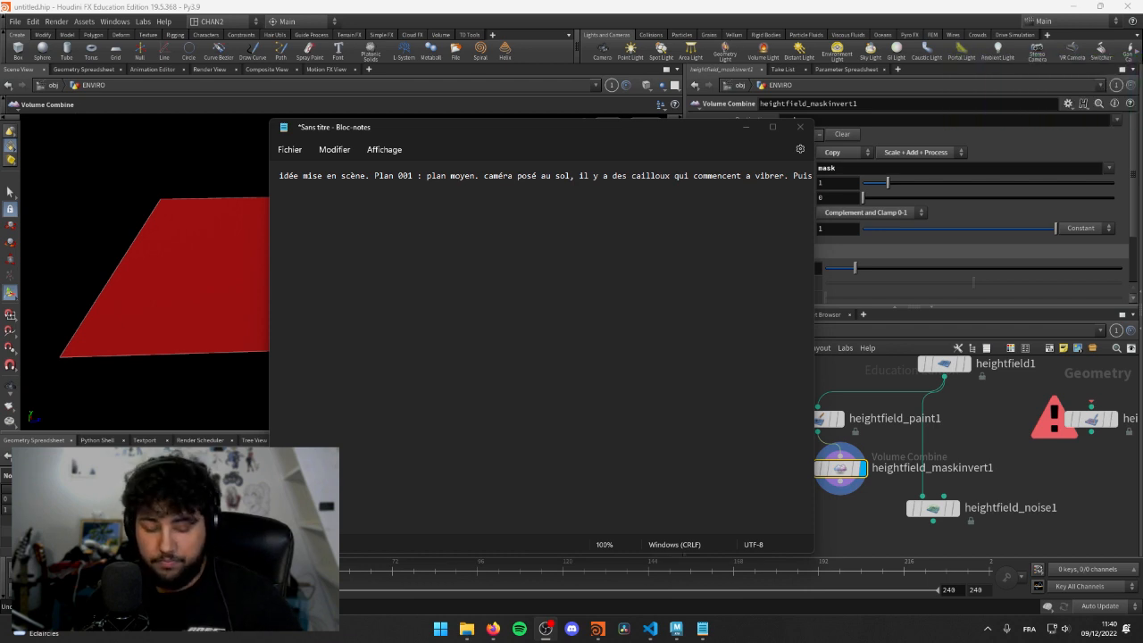
type("lan 005 : on suit la moto en parallèle, permettant d'apprecier la moto et les FX qu'elle génère")
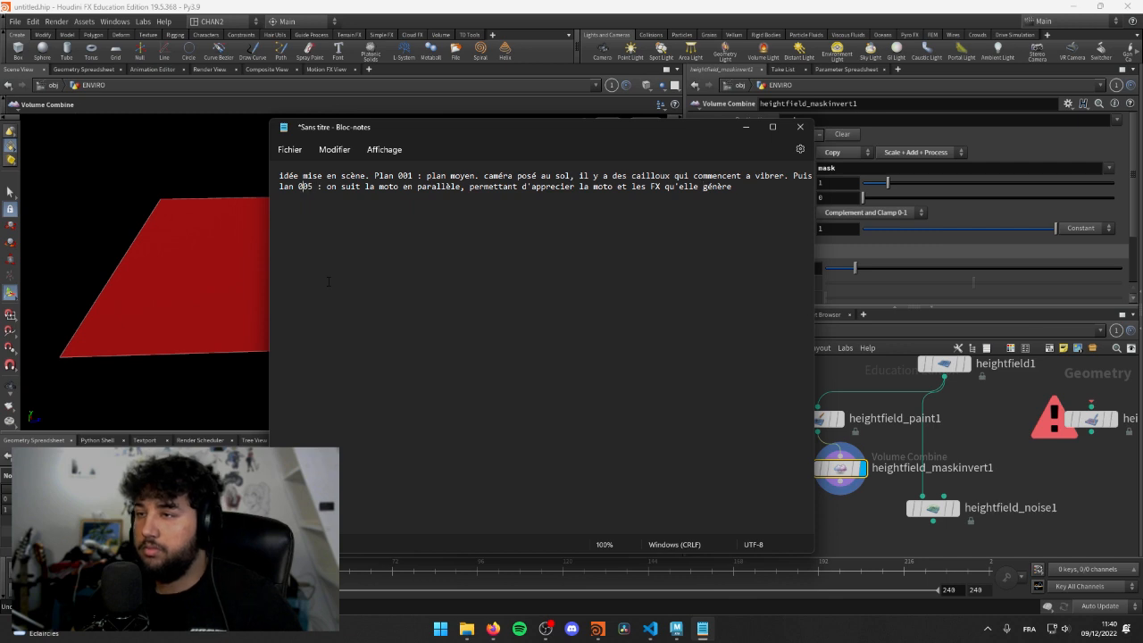
type("p")
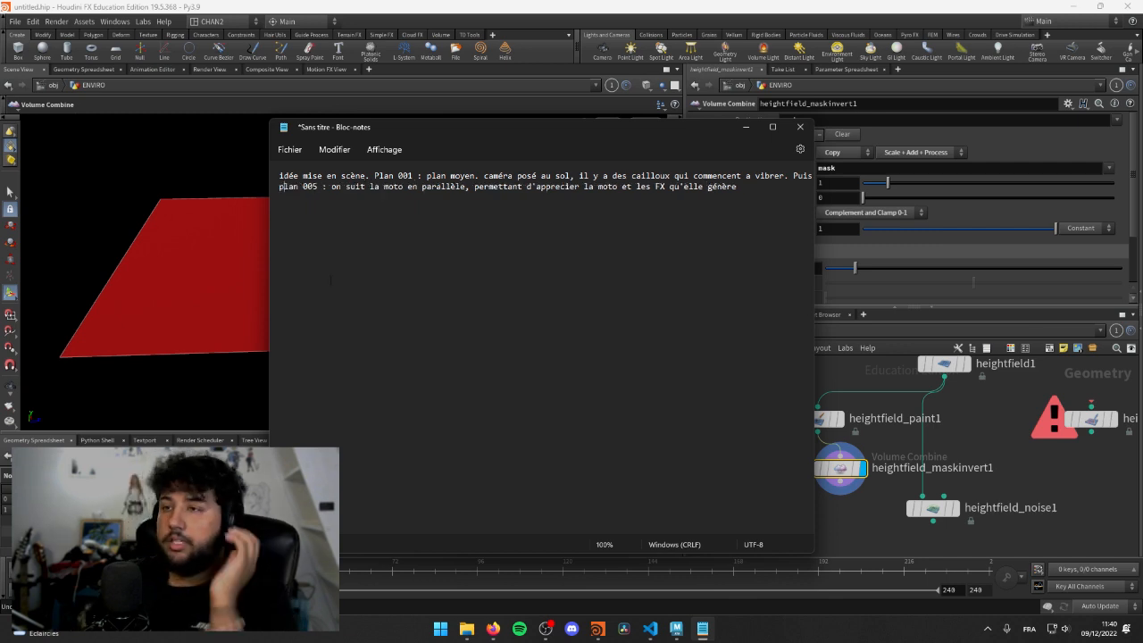
key("alt+Tab")
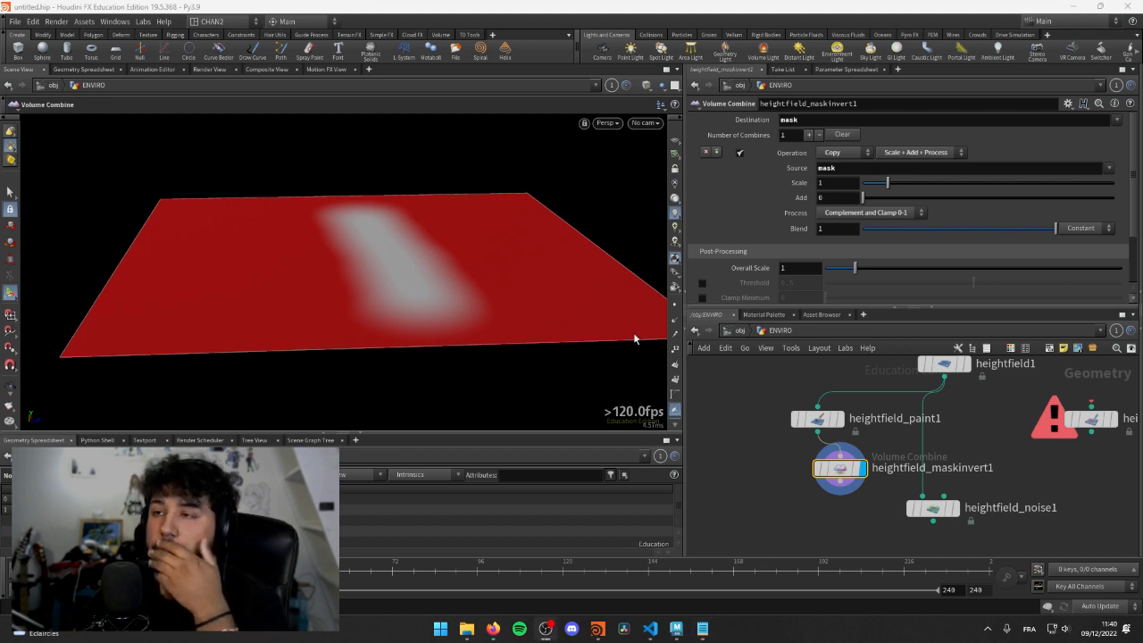
- Connect heightfield_maskinvert1's output to the Mask input of heightfield_noise1, display the noise node, and inspect the masked terrain
middle_click_drag(880, 527, 844, 520)
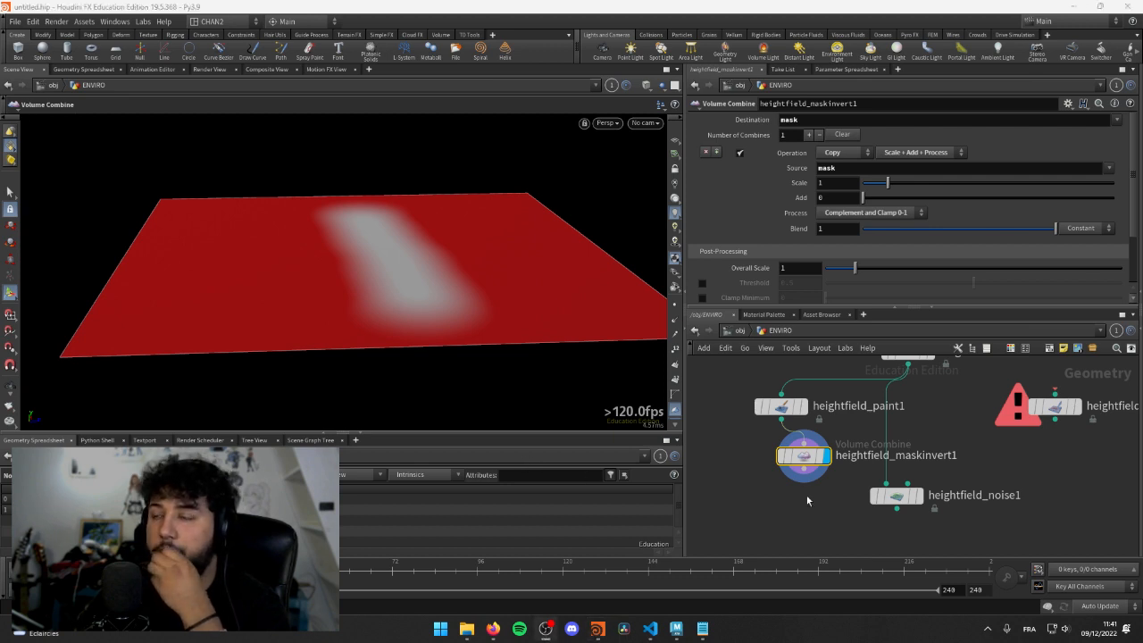
middle_click_drag(806, 501, 790, 467)
left_click_drag(824, 453, 862, 491)
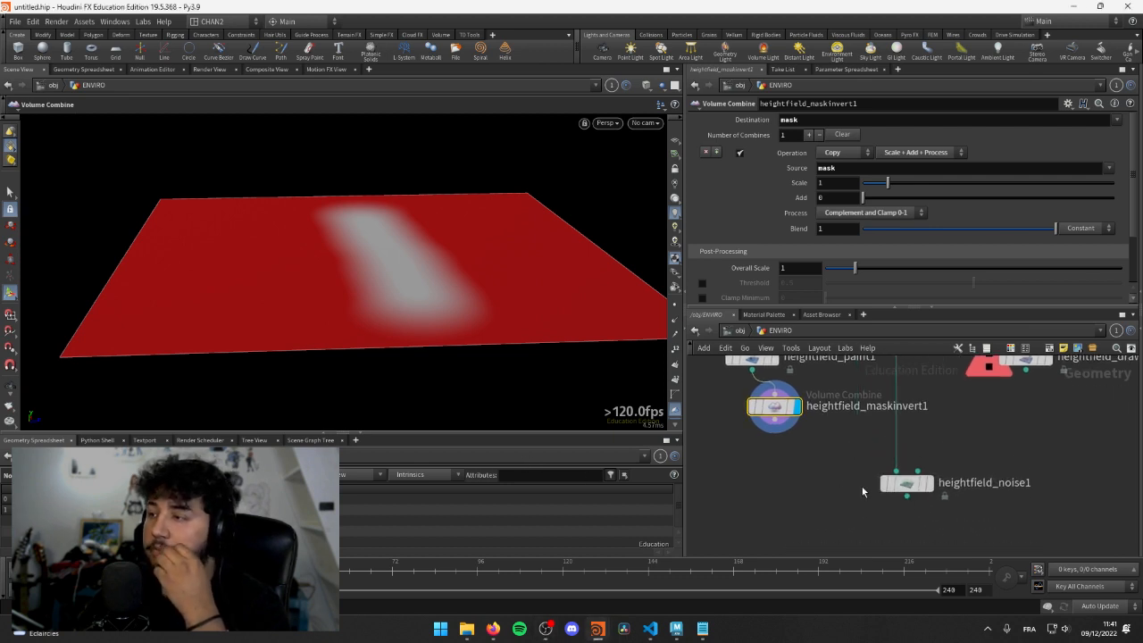
left_click(773, 429)
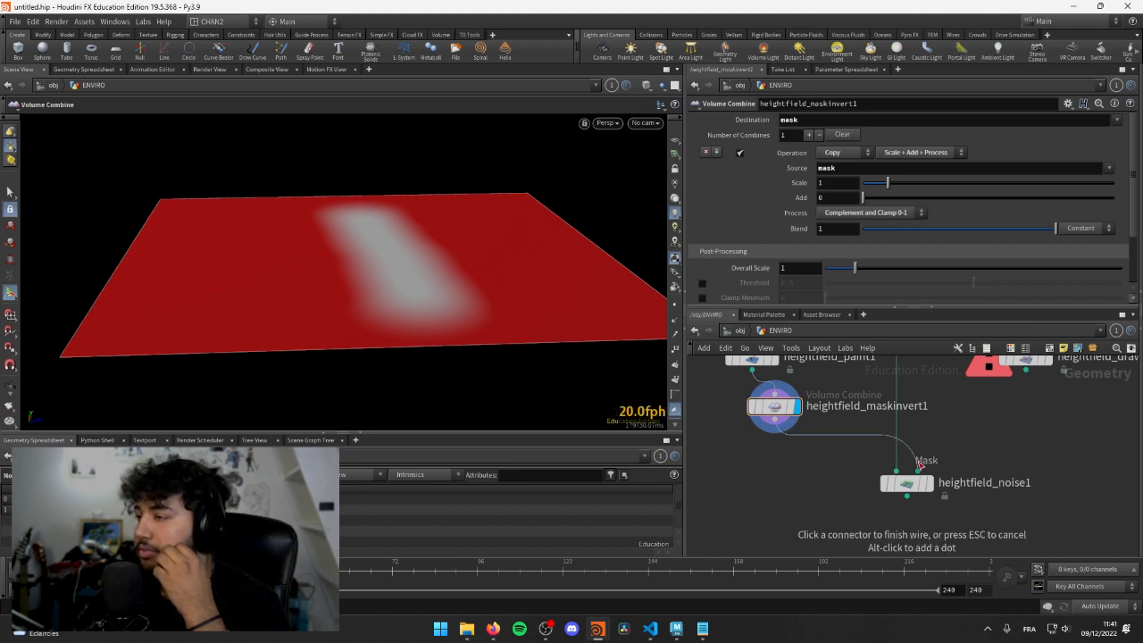
left_click(895, 471)
left_click(929, 483)
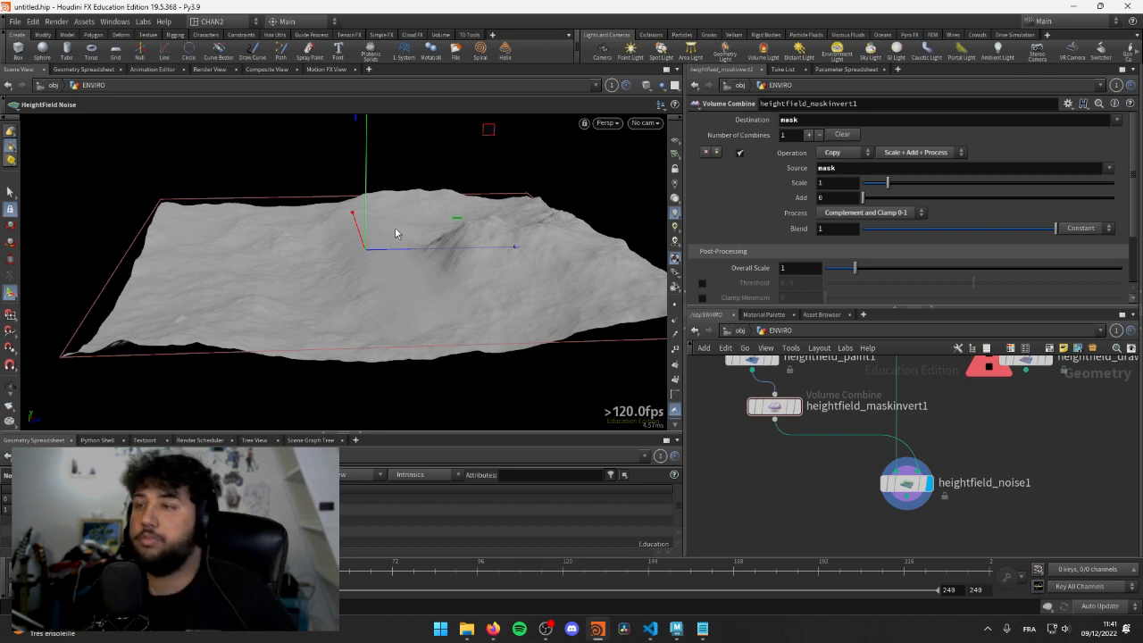
left_click_drag(514, 250, 255, 280)
scroll(276, 212, "up", 5)
left_click_drag(276, 212, 273, 270)
left_click_drag(204, 270, 375, 241)
- Delete the unused heightfield_drawmask1 node and align heightfield_maskinvert1 directly beneath heightfield_paint1
scroll(985, 422, "down", 5)
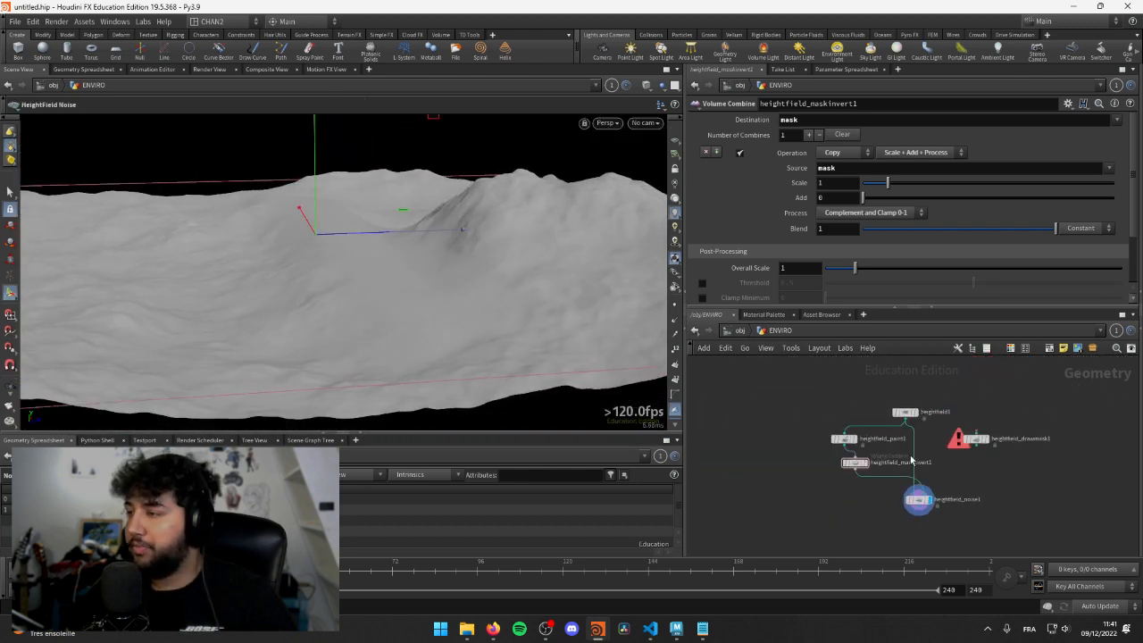
scroll(985, 422, "up", 4)
left_click(1082, 436)
key("Delete")
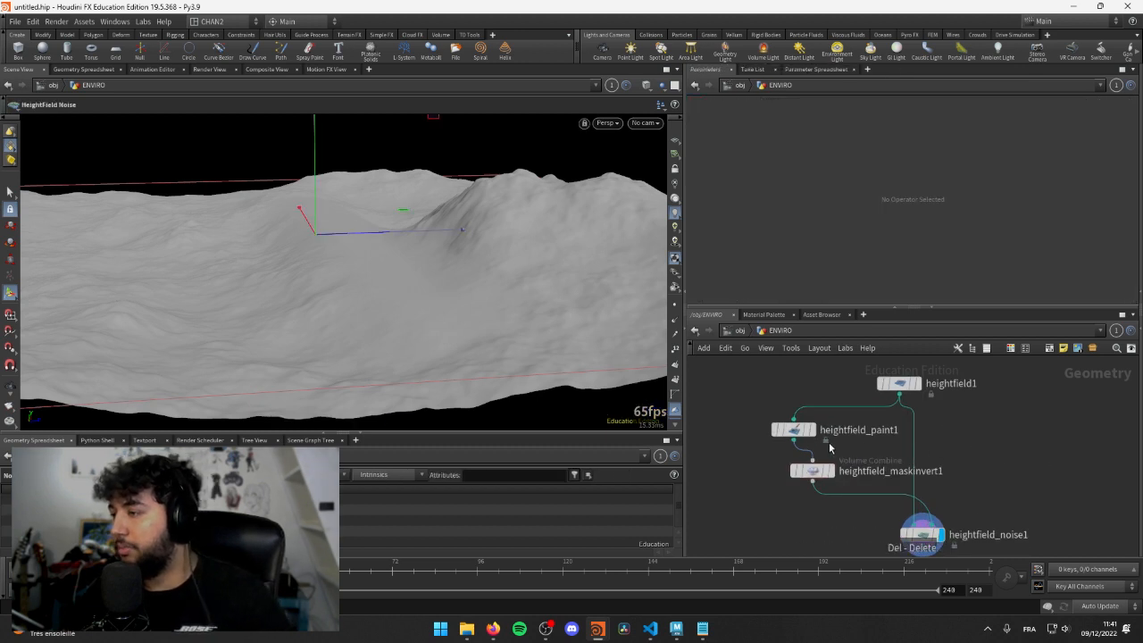
left_click_drag(818, 476, 798, 481)
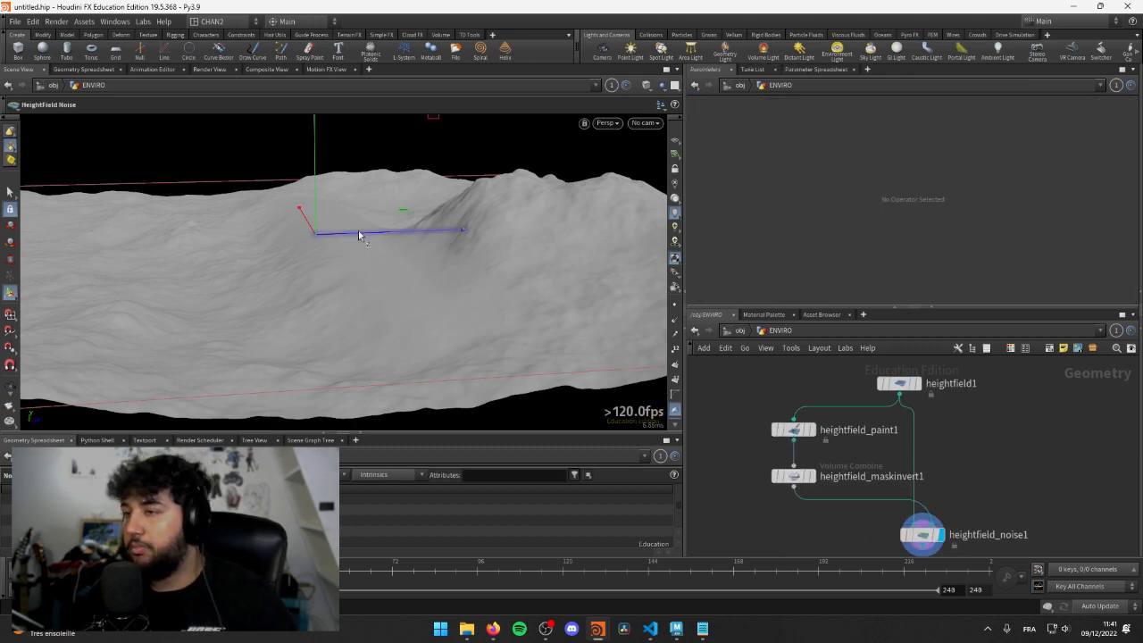
- Disconnect the mask from heightfield_noise1 to compare the terrain without it, and restore the connection
mouse_move(358, 230)
left_mouse_down()
mouse_move(309, 223)
mouse_move(353, 234)
left_mouse_up()
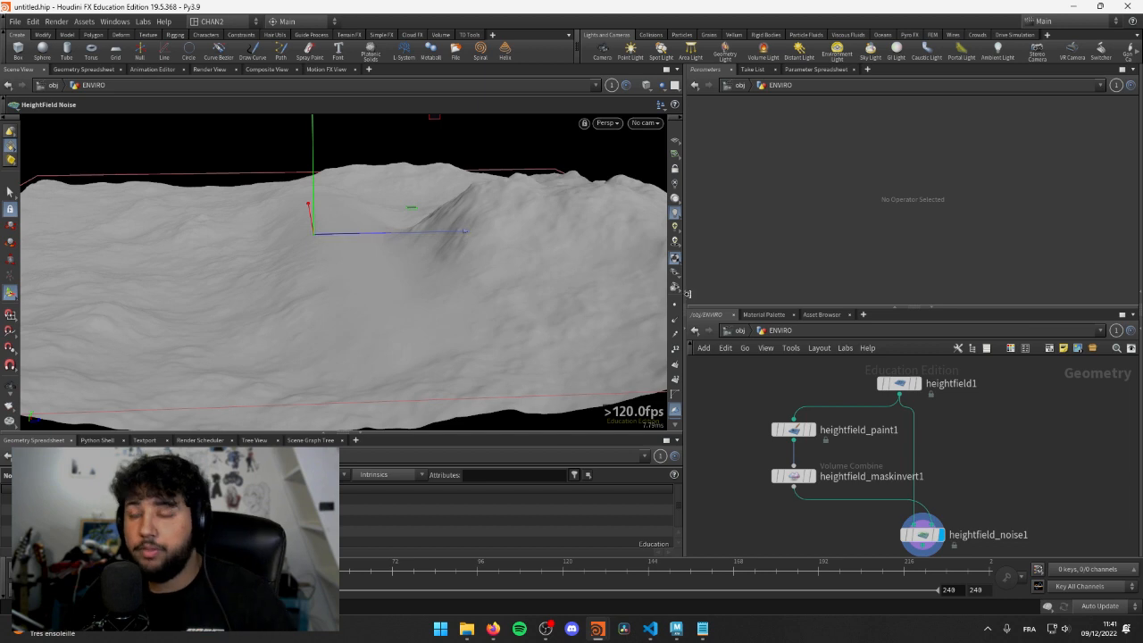
scroll(745, 421, "down", 4)
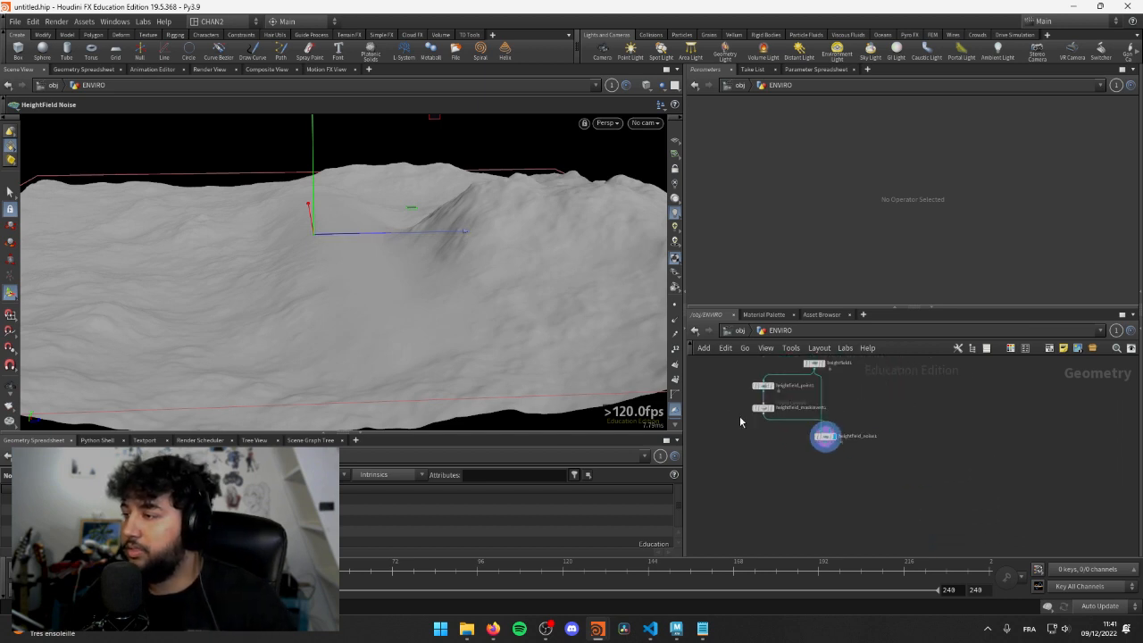
scroll(739, 416, "up", 4)
left_click_drag(349, 237, 291, 230)
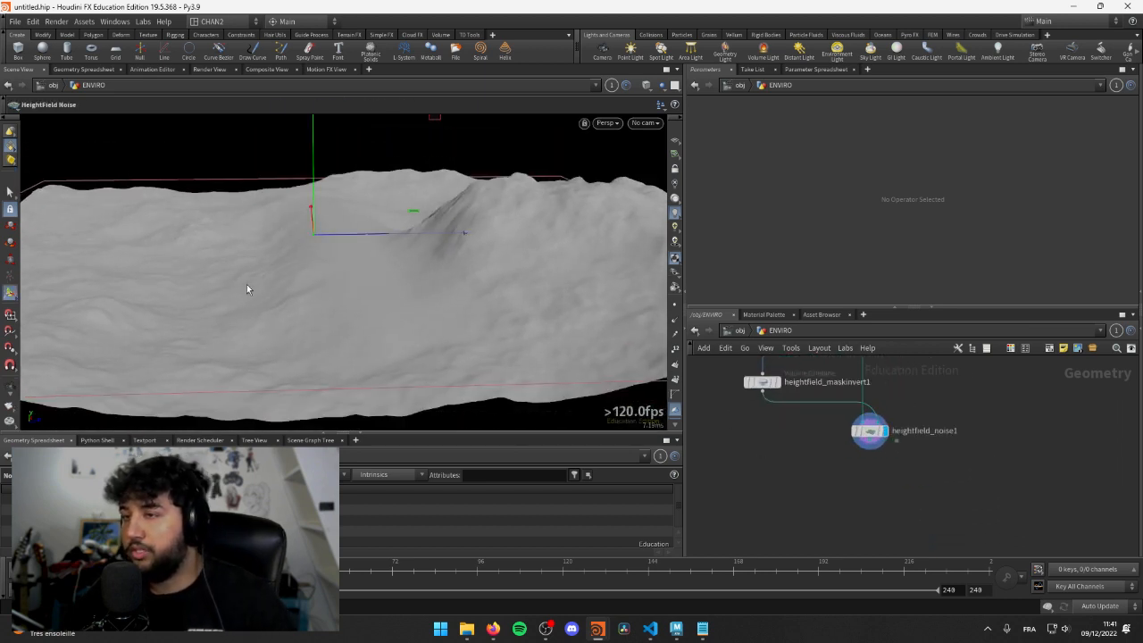
scroll(755, 438, "up", 1)
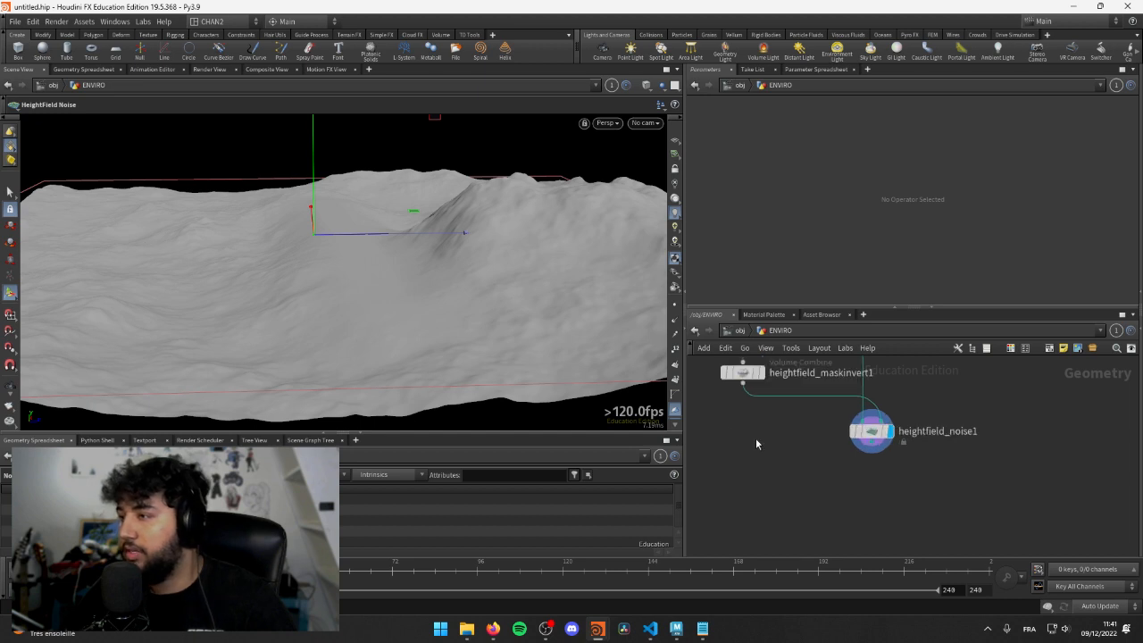
left_click(877, 432)
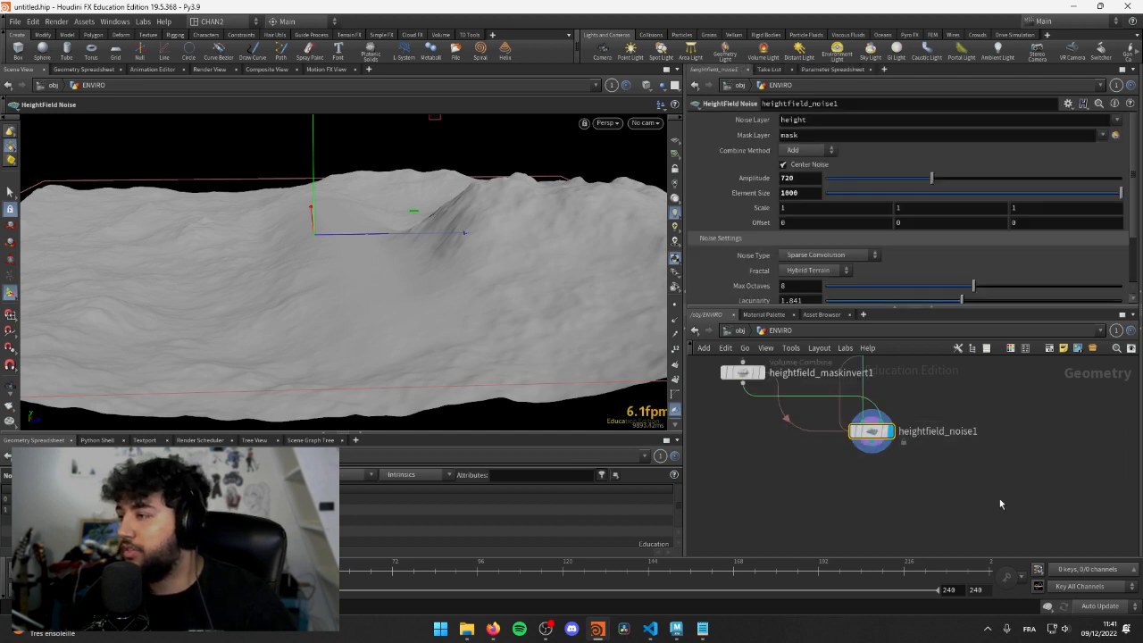
left_click(871, 483)
left_click(872, 443)
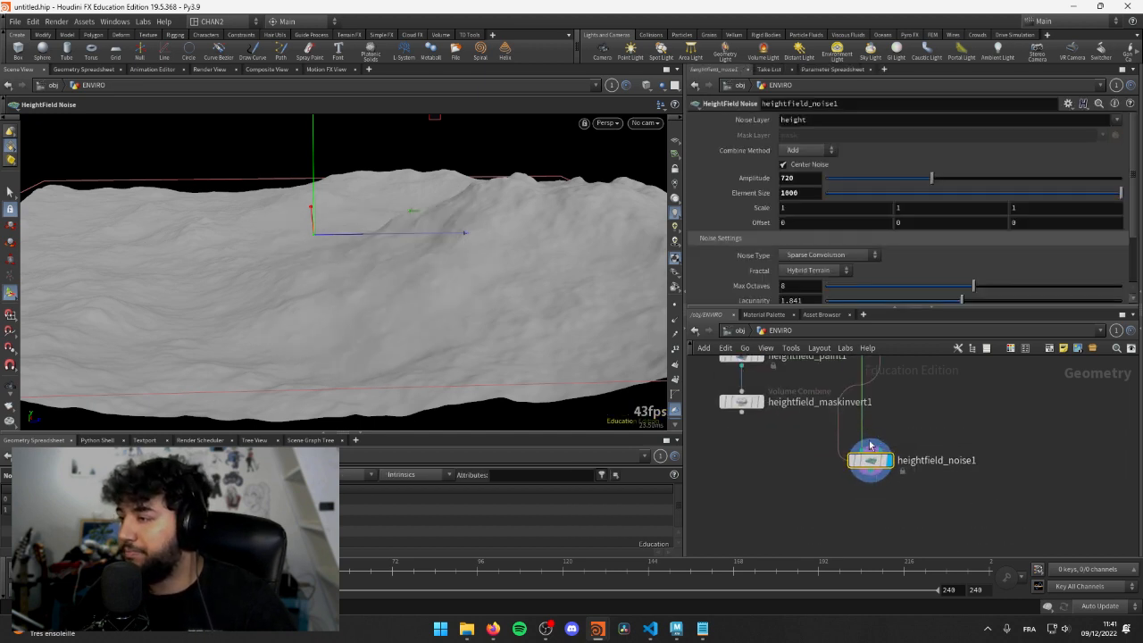
left_click(873, 460)
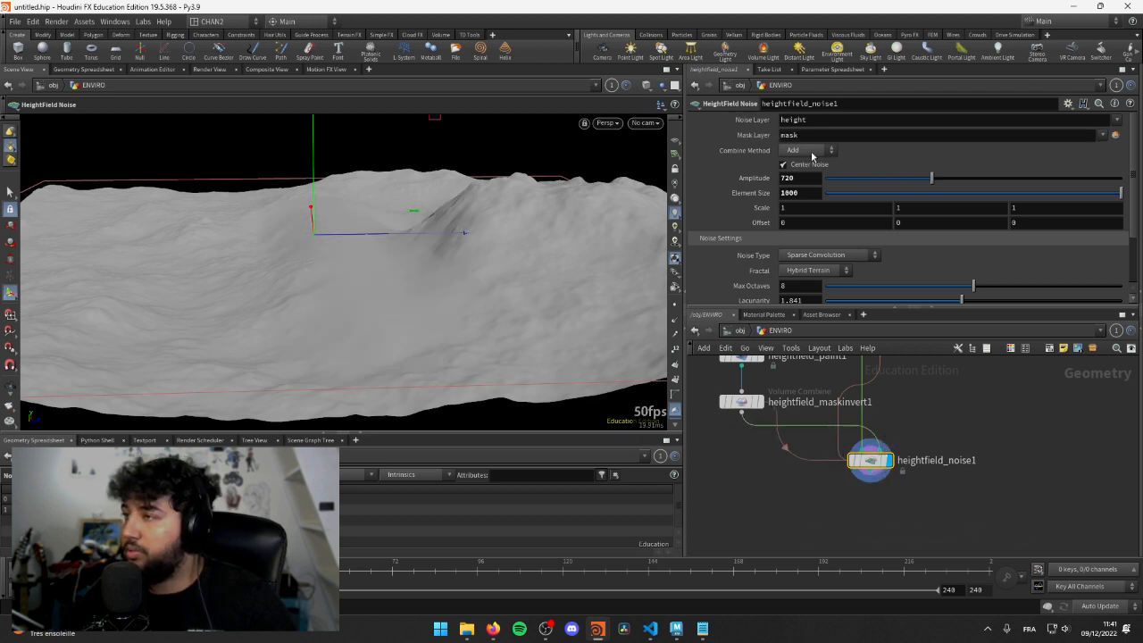
scroll(710, 192, "down", 3)
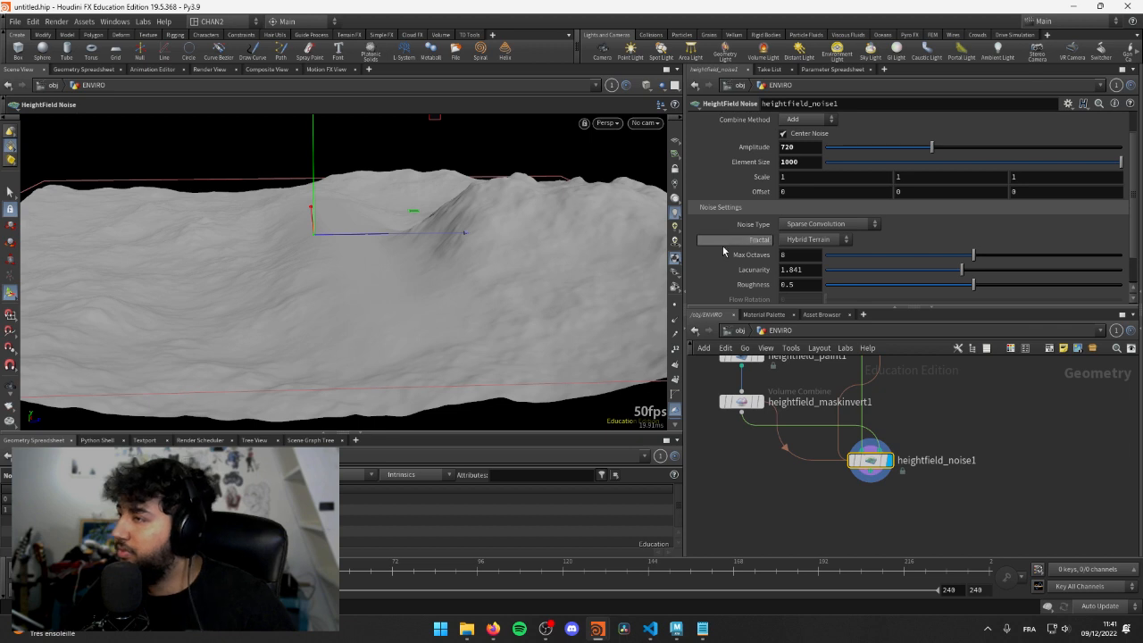
left_click(831, 208)
left_click(864, 212)
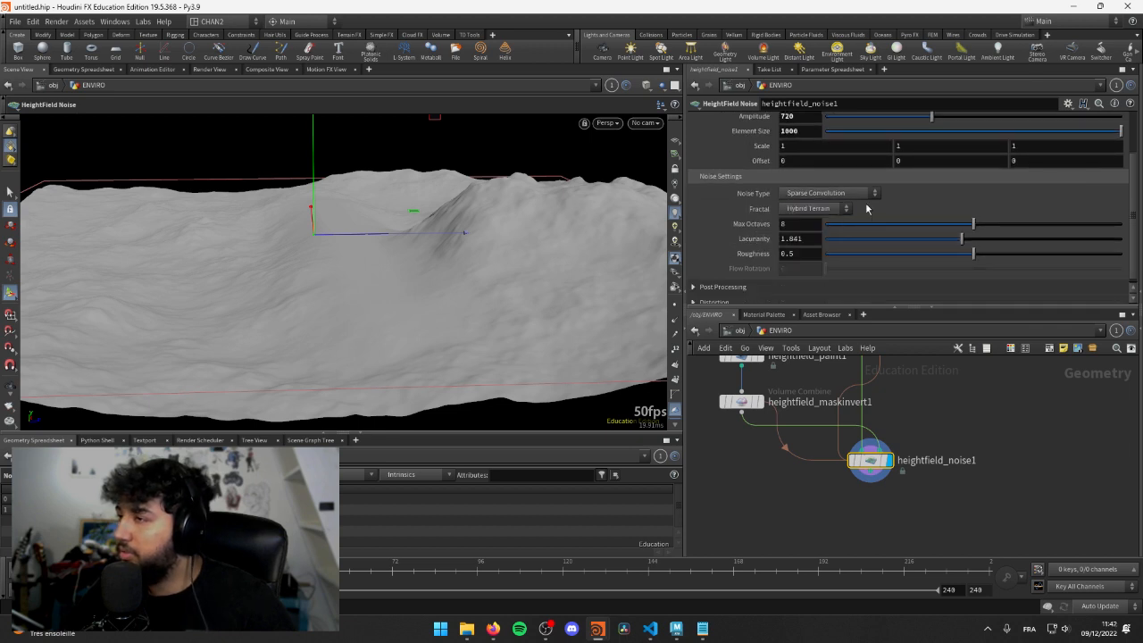
left_click(858, 194)
left_click(924, 194)
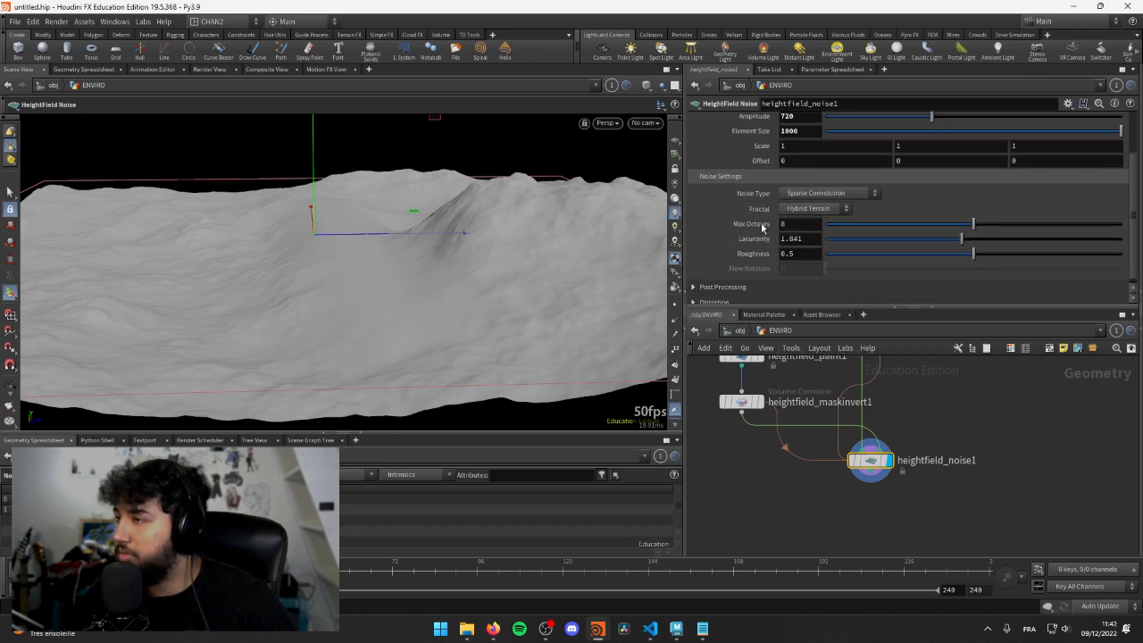
scroll(711, 233, "down", 1)
scroll(721, 284, "up", 3)
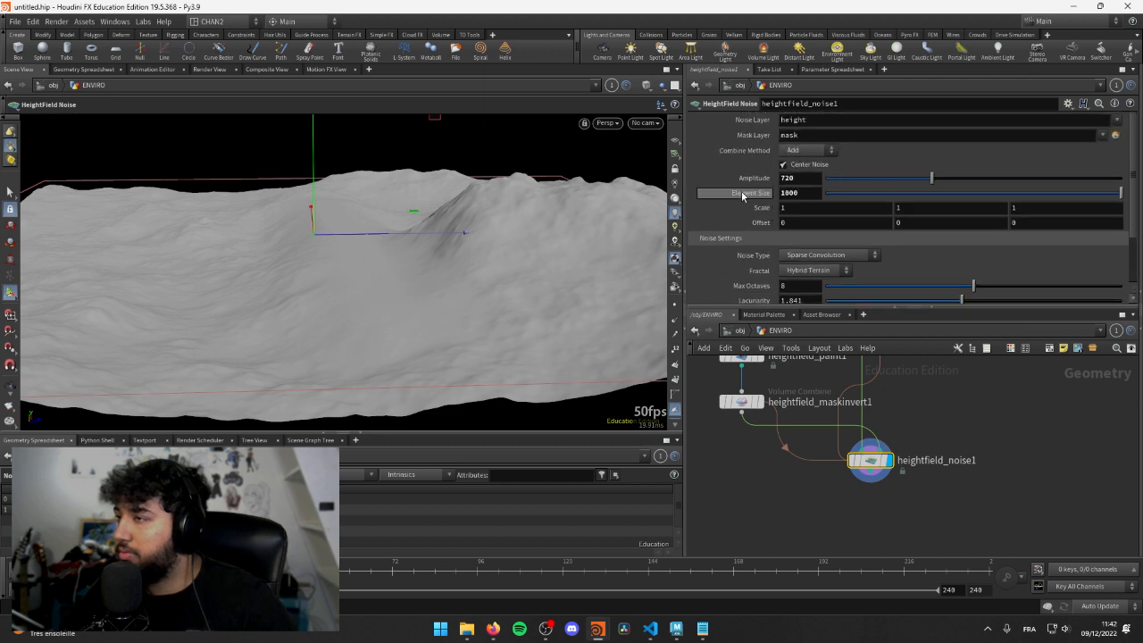
- Try the Minimum combine method on heightfield_noise1 and restore Add
left_click(814, 151)
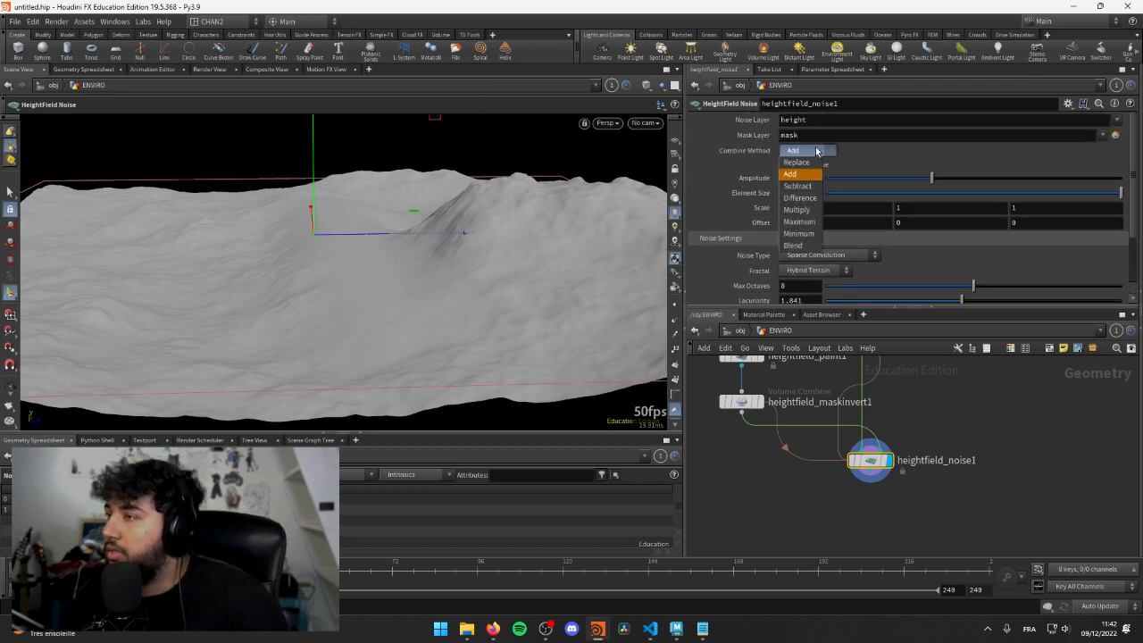
left_click(799, 234)
left_click(811, 150)
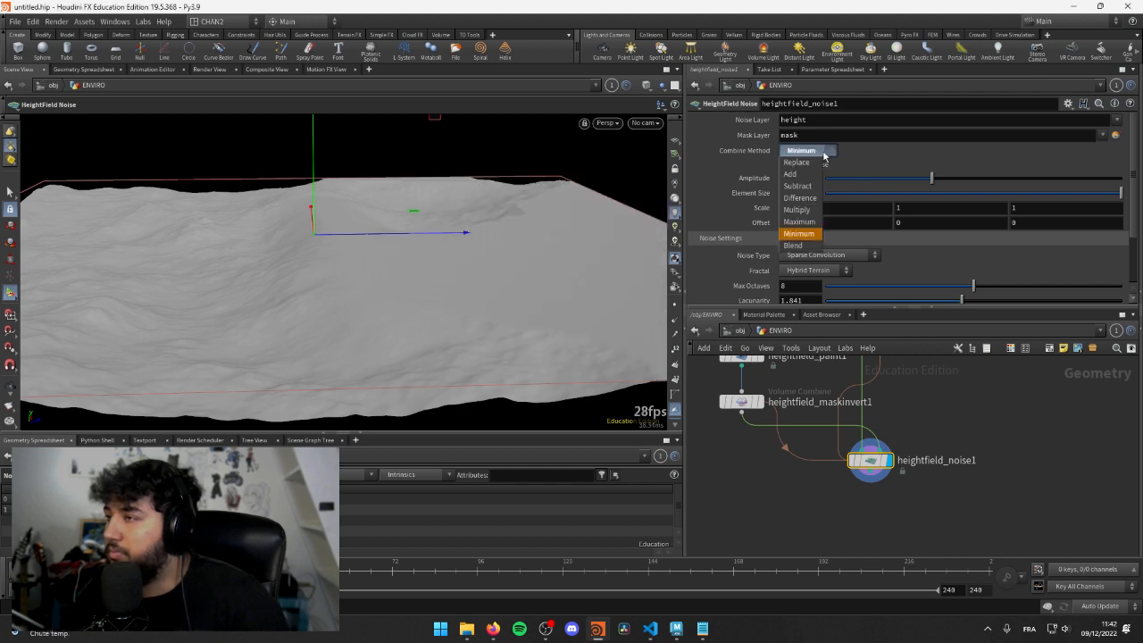
left_click(816, 167)
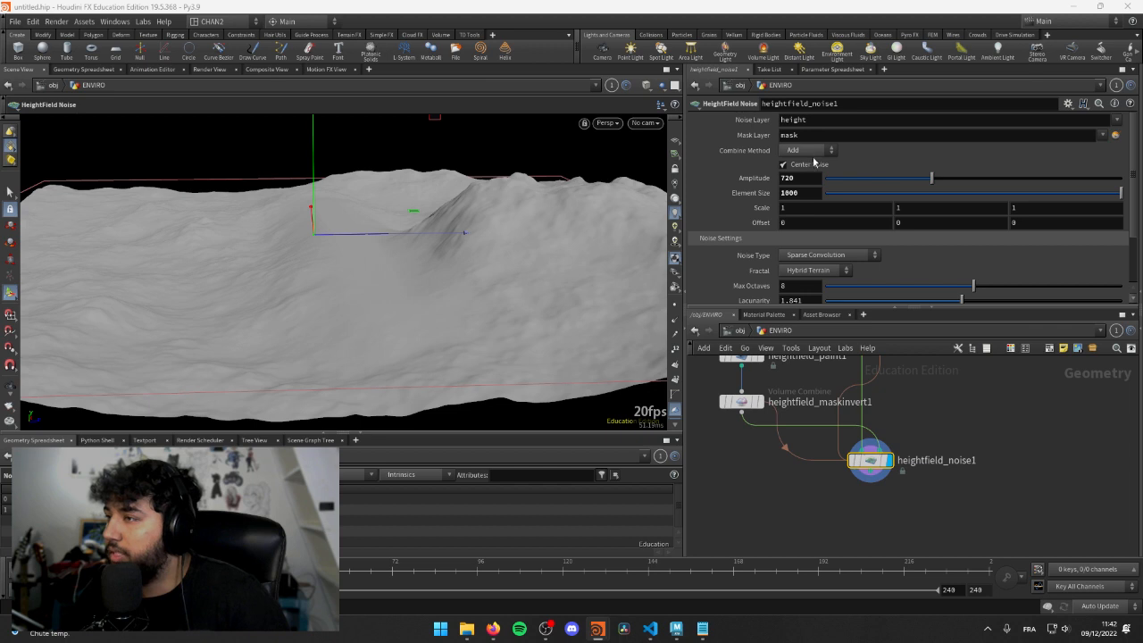
- Try the Standard (fBm) fractal on heightfield_noise1 and return to Hybrid Terrain
scroll(764, 236, "down", 2)
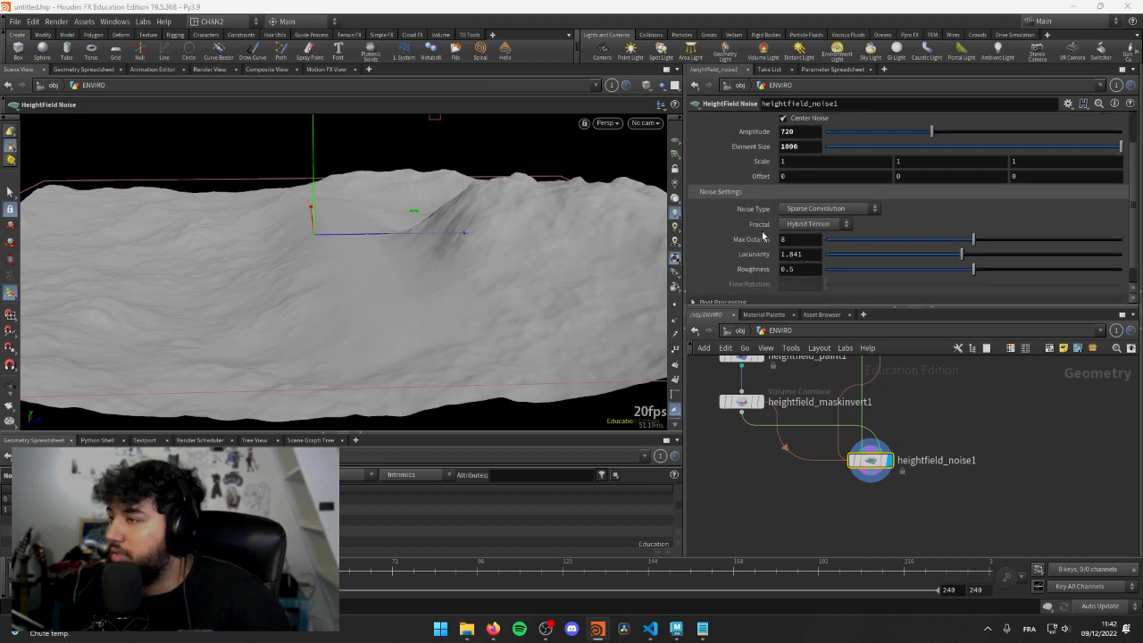
left_click(790, 193)
left_click(811, 195)
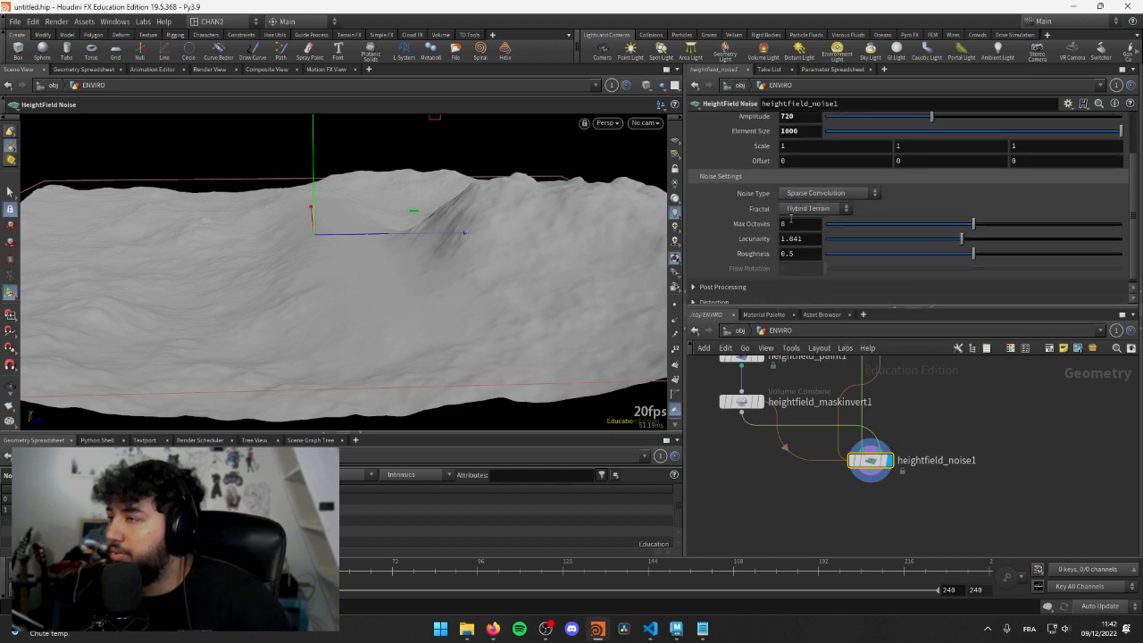
left_click(813, 209)
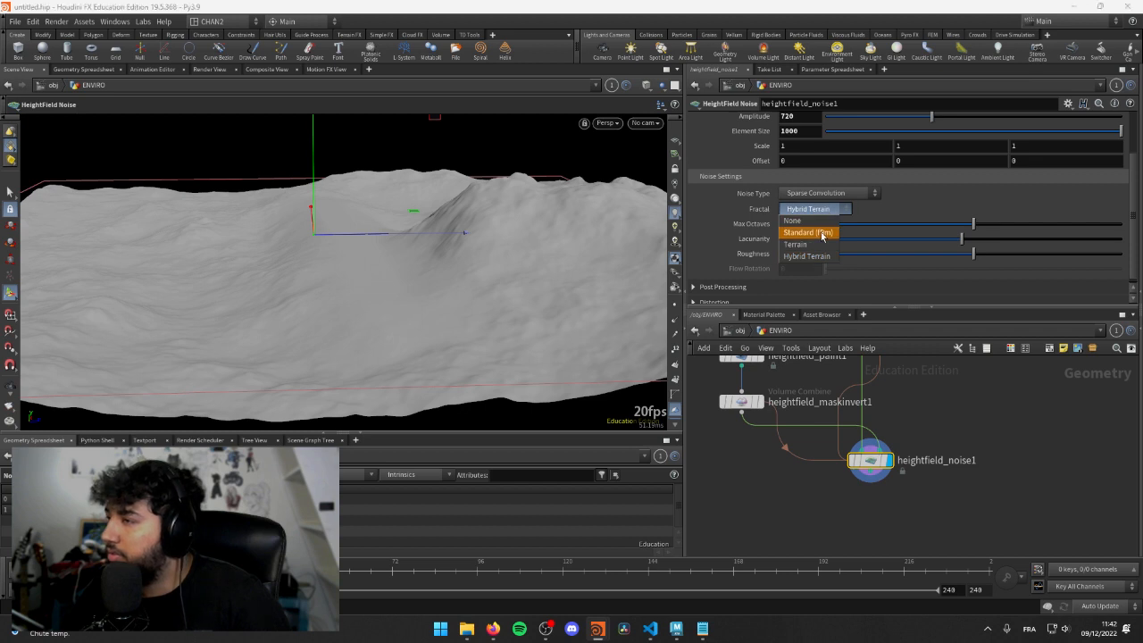
left_click(822, 234)
left_click(823, 209)
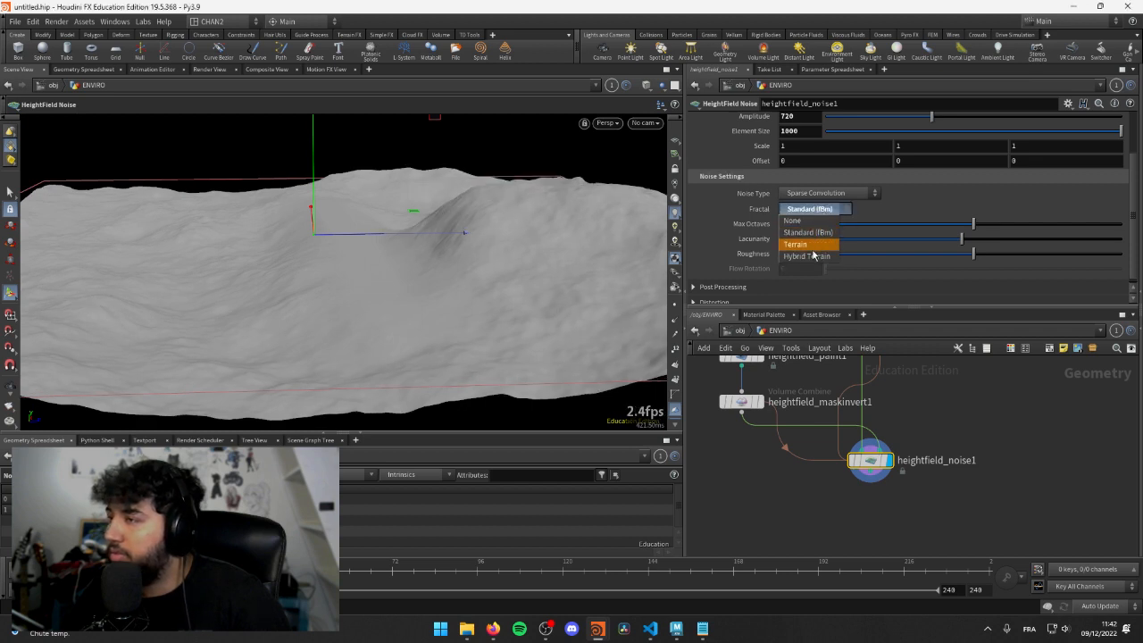
left_click(806, 256)
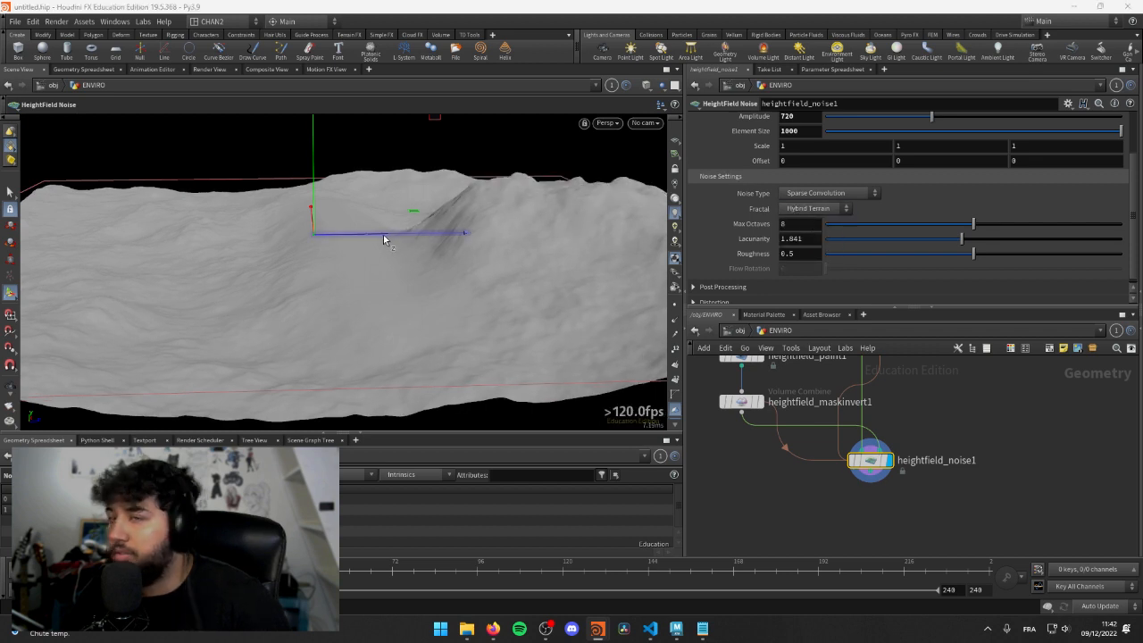
- Examine the terrain and heightfield_noise1's post-processing, clipping, distortion and noise layer options
middle_click_drag(296, 283, 331, 281, "alt")
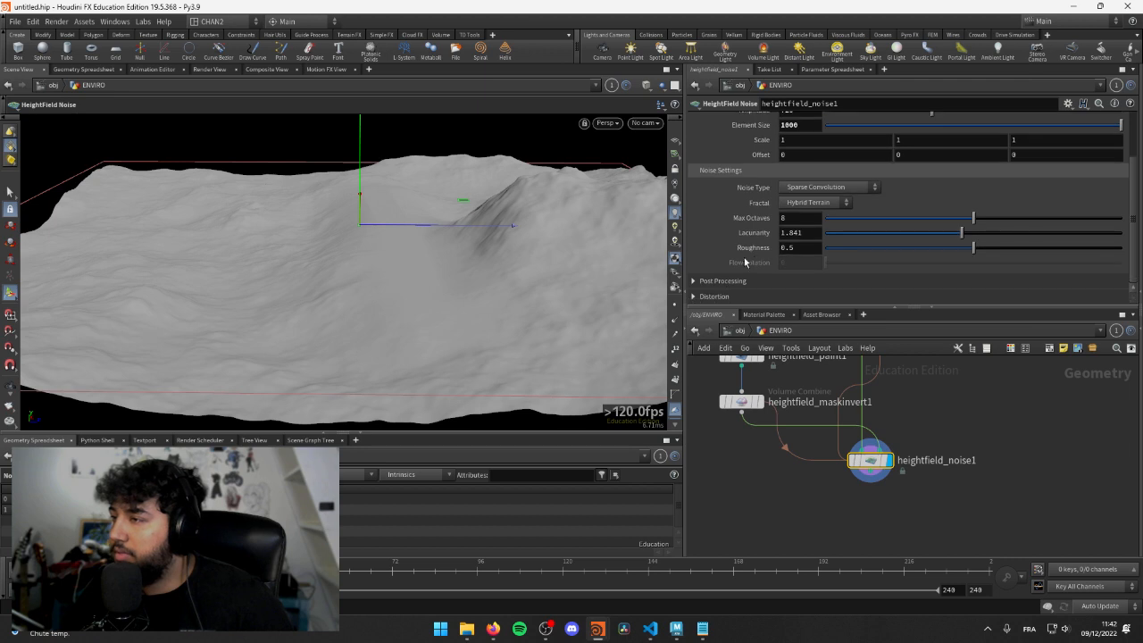
left_click(721, 286)
scroll(735, 232, "down", 3)
scroll(777, 211, "down", 1)
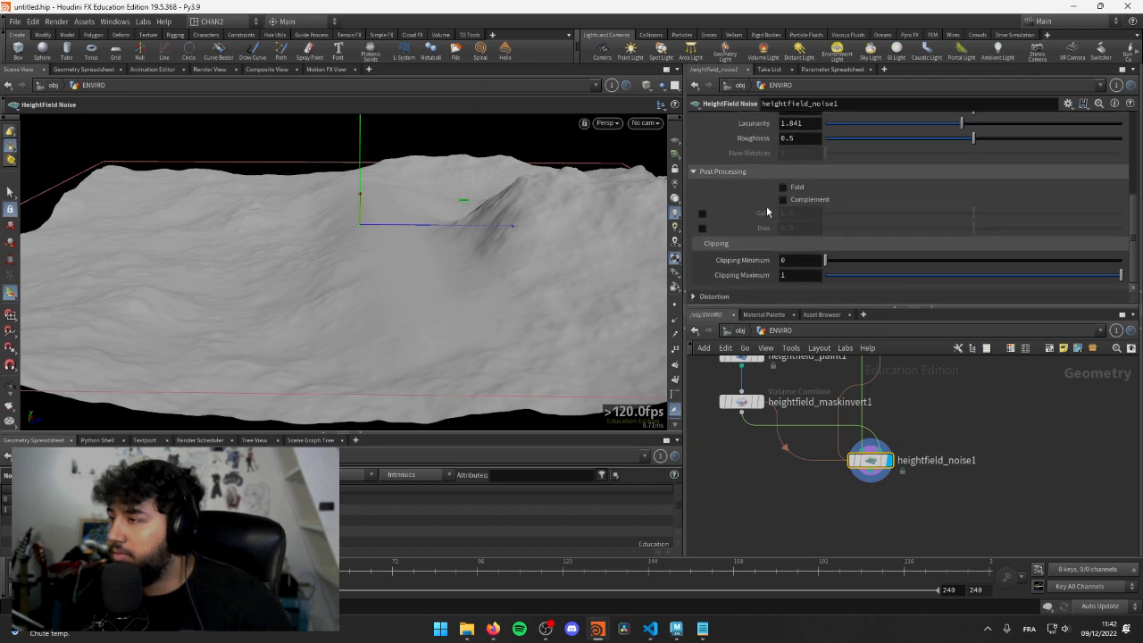
left_click_drag(831, 261, 781, 260)
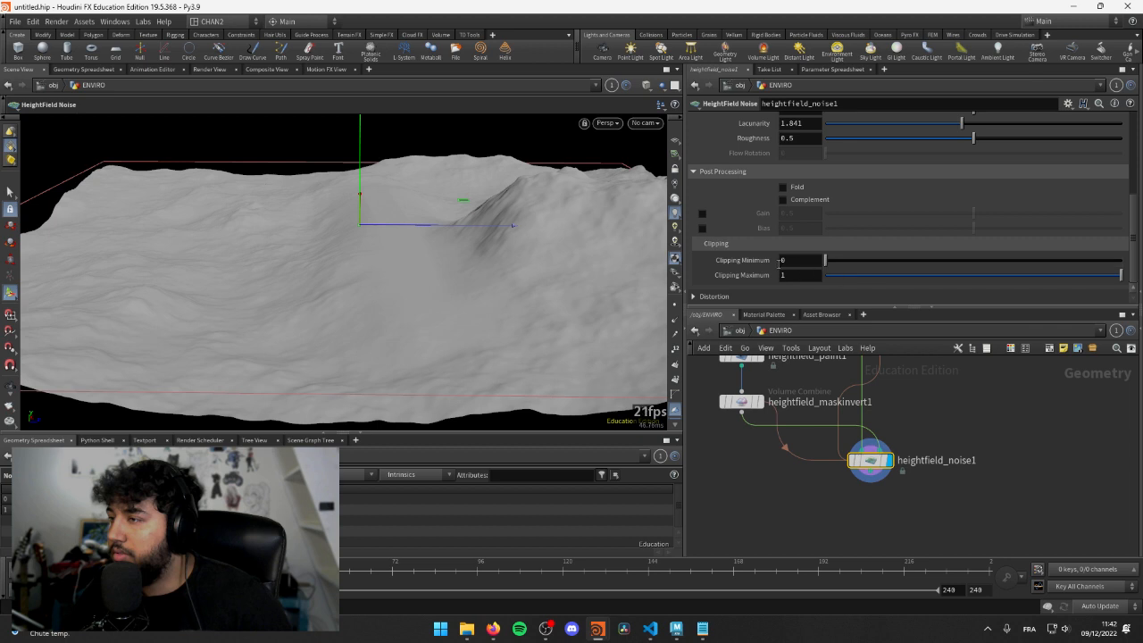
left_click(714, 173)
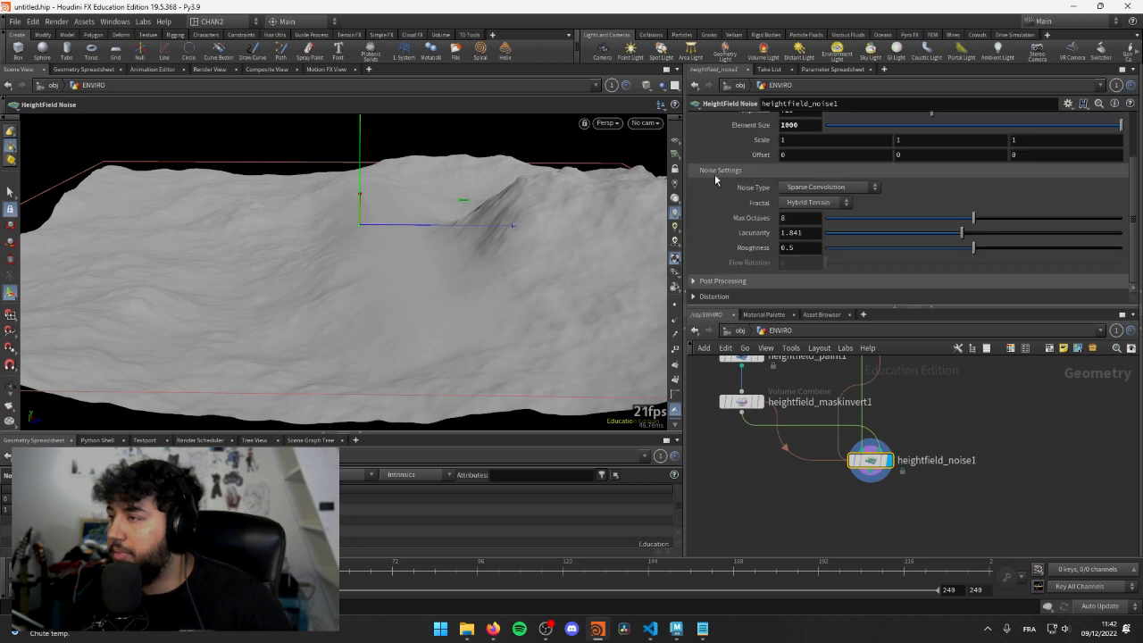
left_click(718, 297)
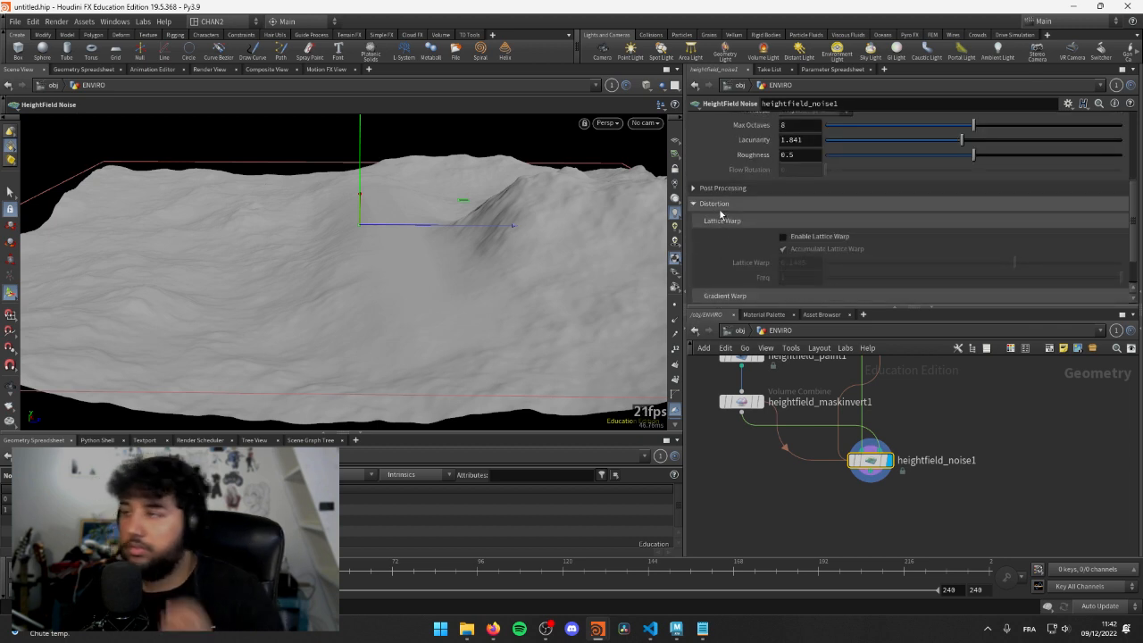
scroll(719, 212, "up", 5)
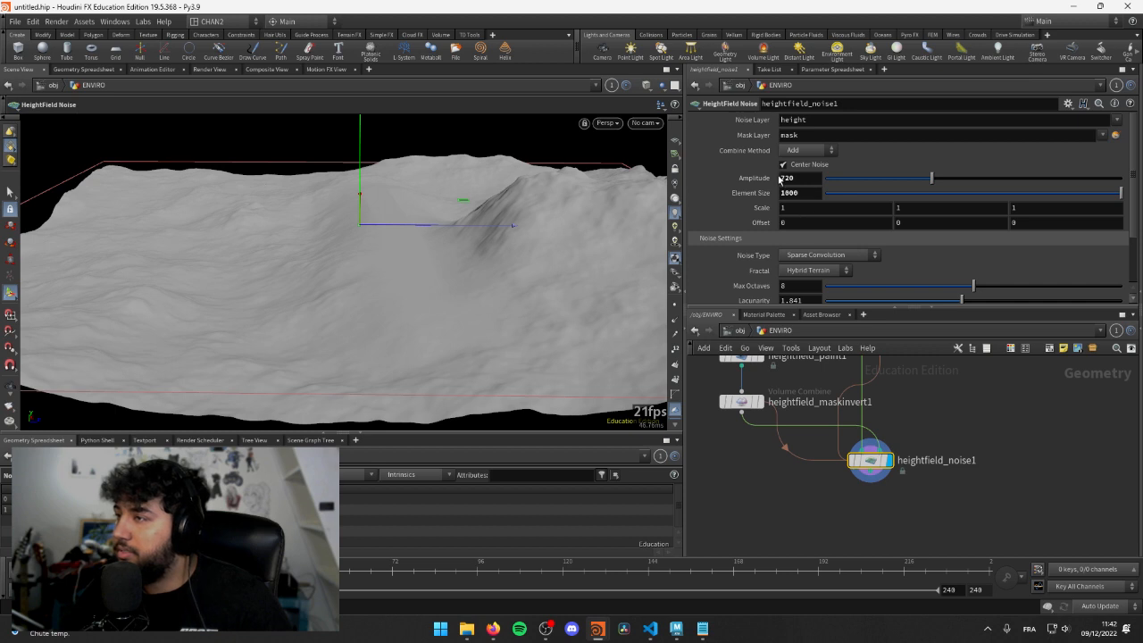
left_click(1117, 122)
left_click(1124, 132)
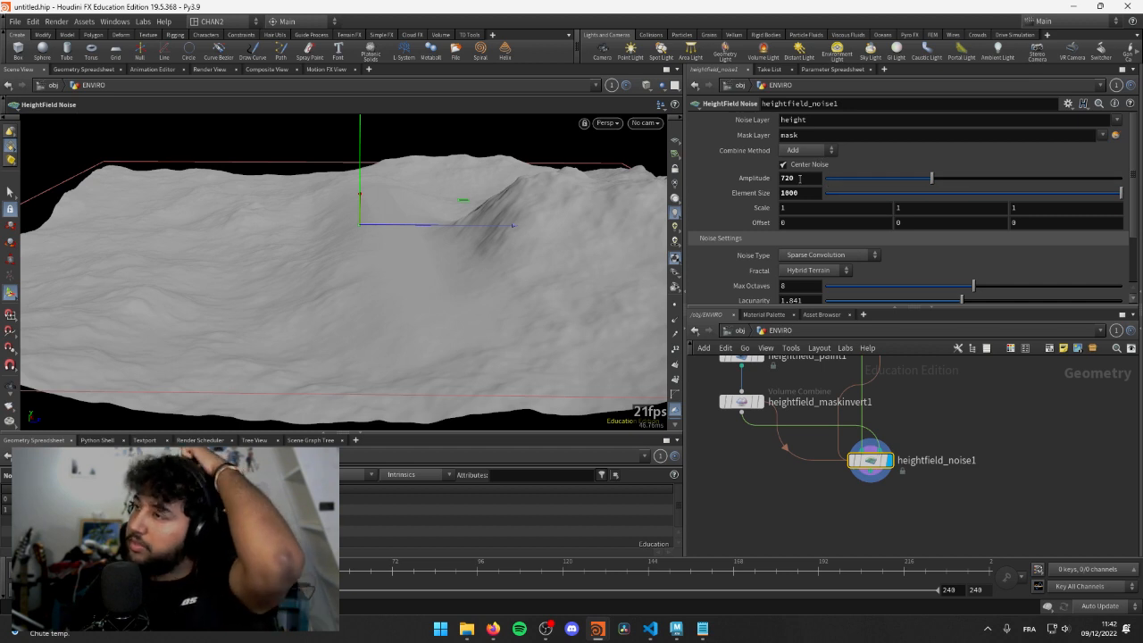
- Turn off Center Noise on heightfield_noise1 and inspect the whole terrain from farther away
left_click(813, 168)
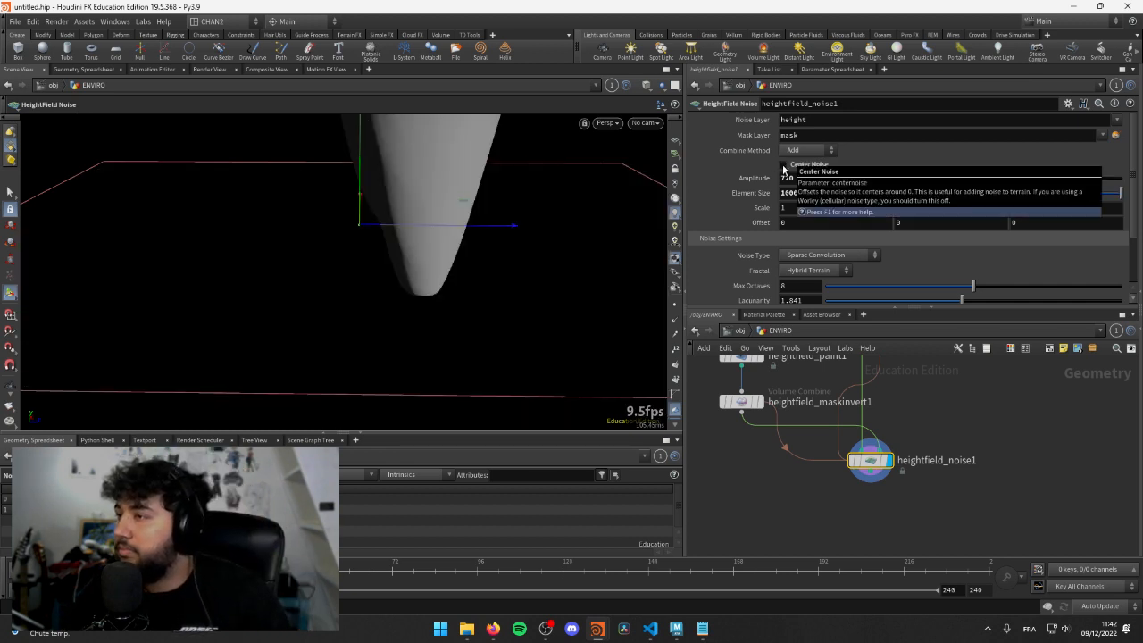
key("Escape")
left_click_drag(311, 184, 434, 71)
key("ctrl+z")
left_click_drag(426, 166, 478, 265, "alt")
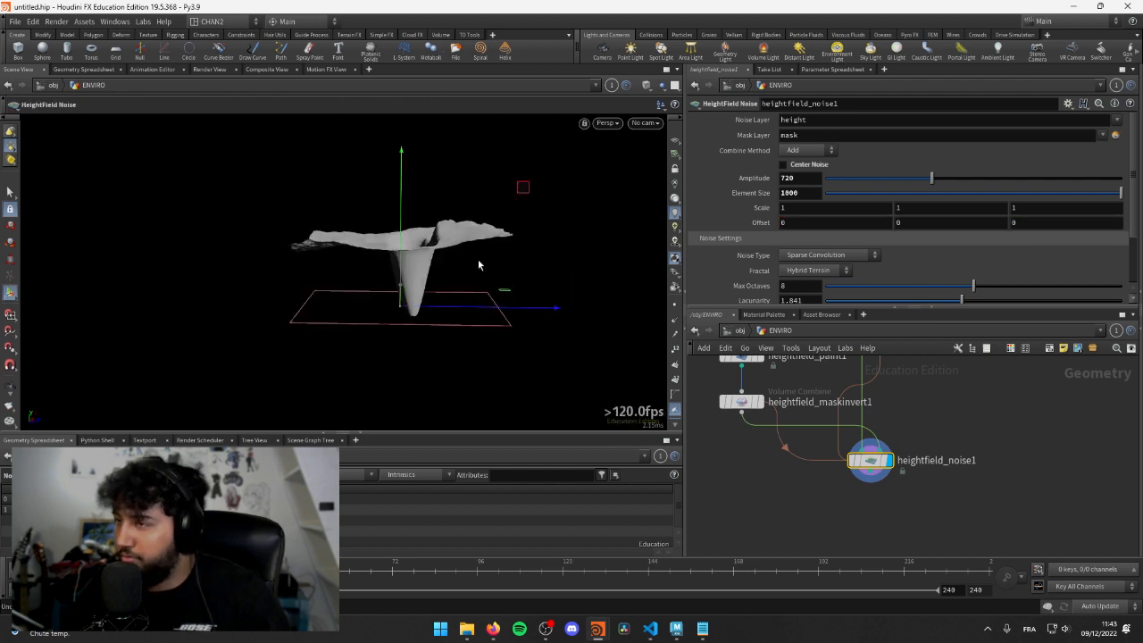
- Lower heightfield_noise1's Amplitude to 12 and its Element Size to 32
left_click_drag(931, 178, 839, 196)
key("Escape")
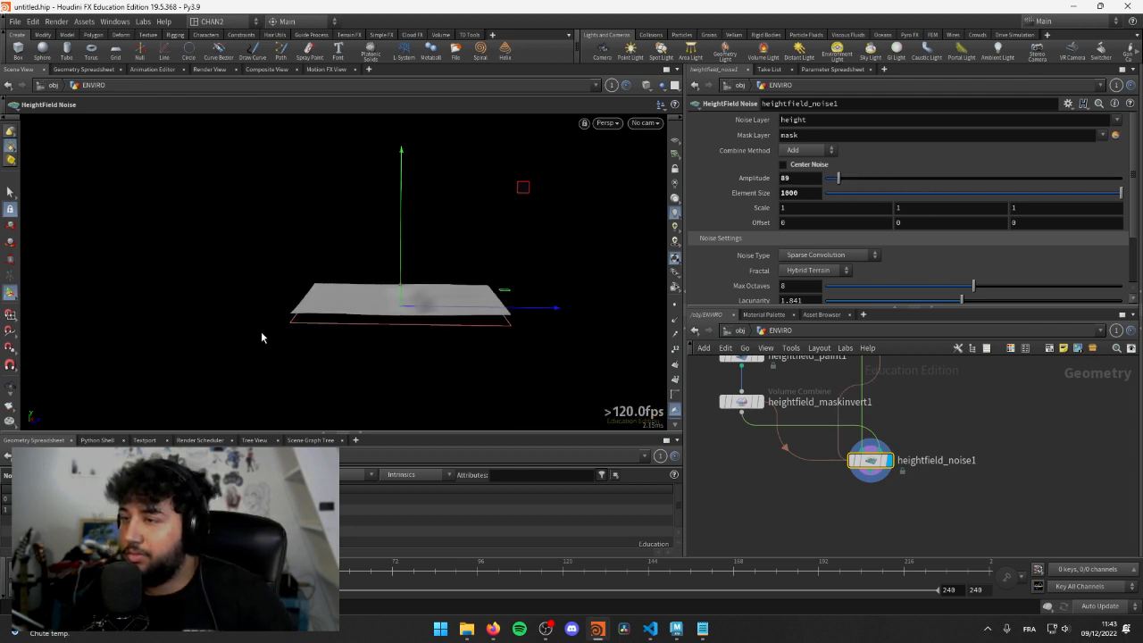
scroll(261, 331, "up", 5)
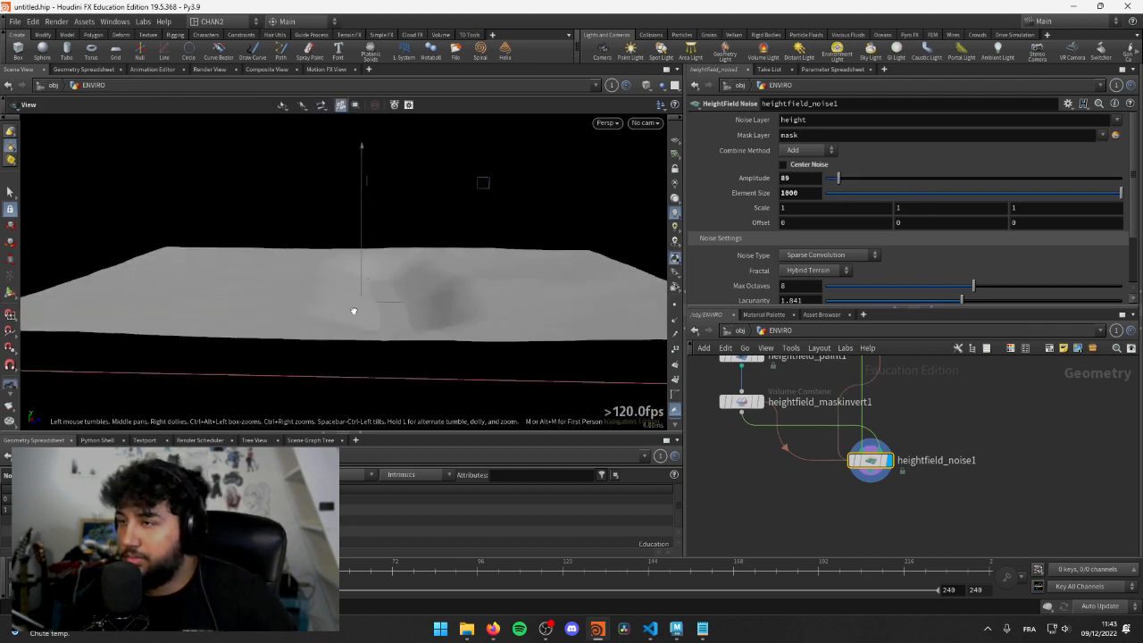
scroll(354, 311, "down", 5)
key("Return")
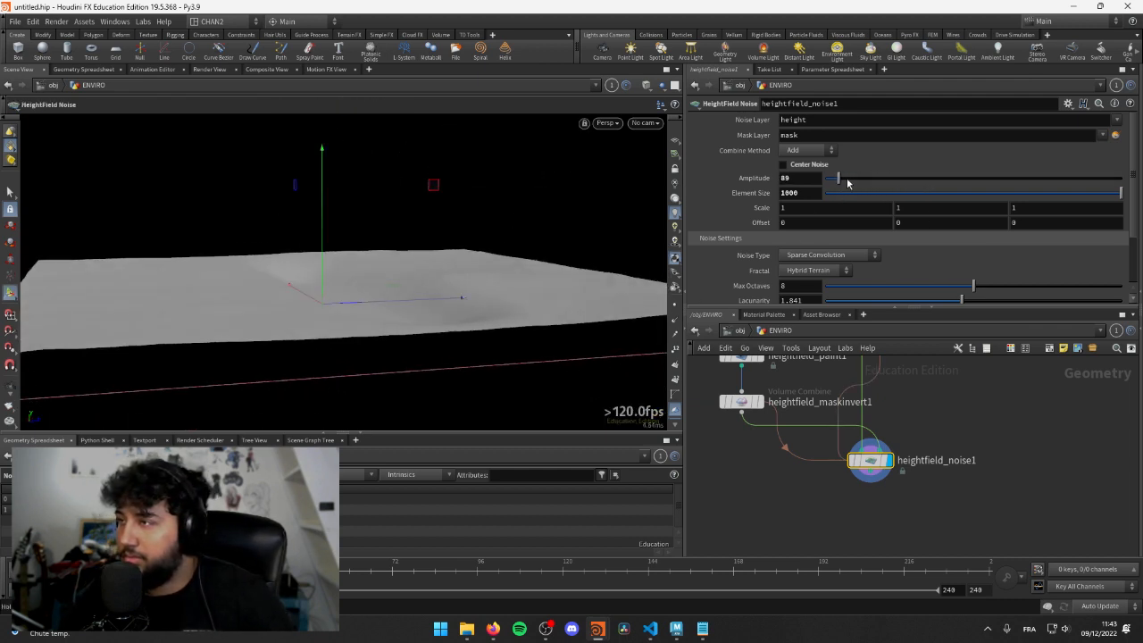
left_click_drag(844, 182, 828, 182)
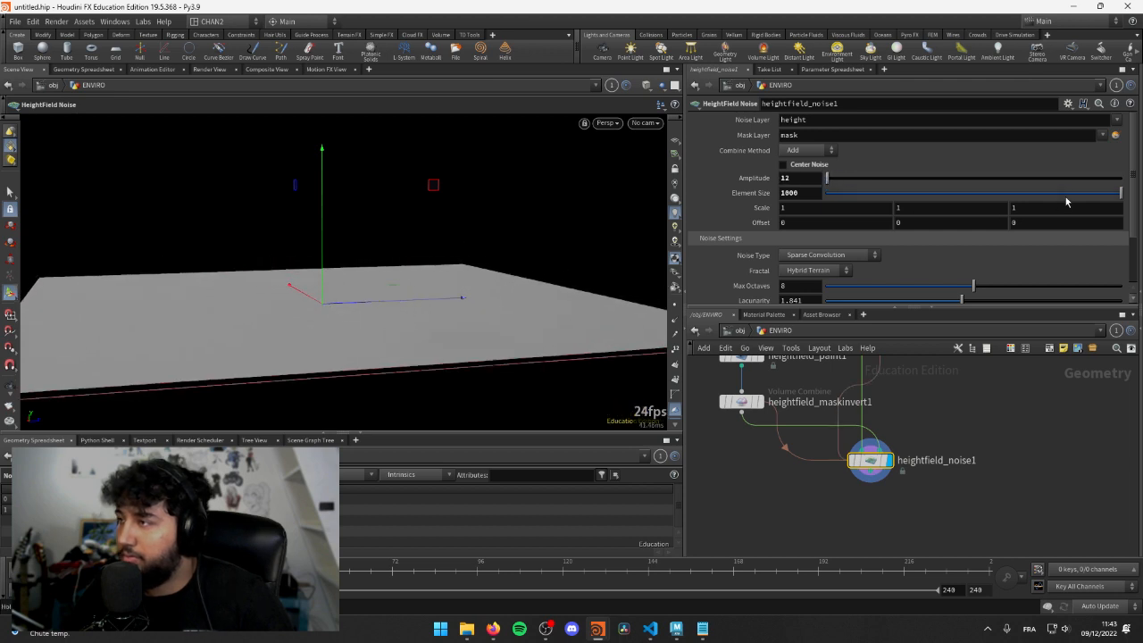
left_click_drag(1049, 195, 835, 193)
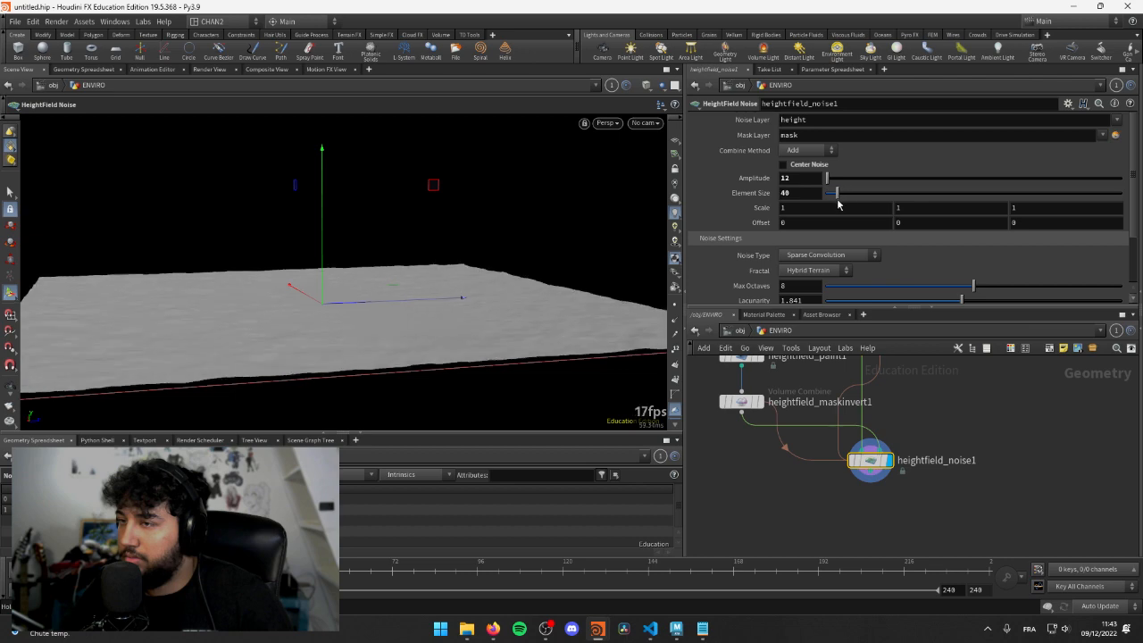
left_click_drag(407, 321, 294, 334, "alt")
middle_click_drag(294, 334, 294, 307, "alt")
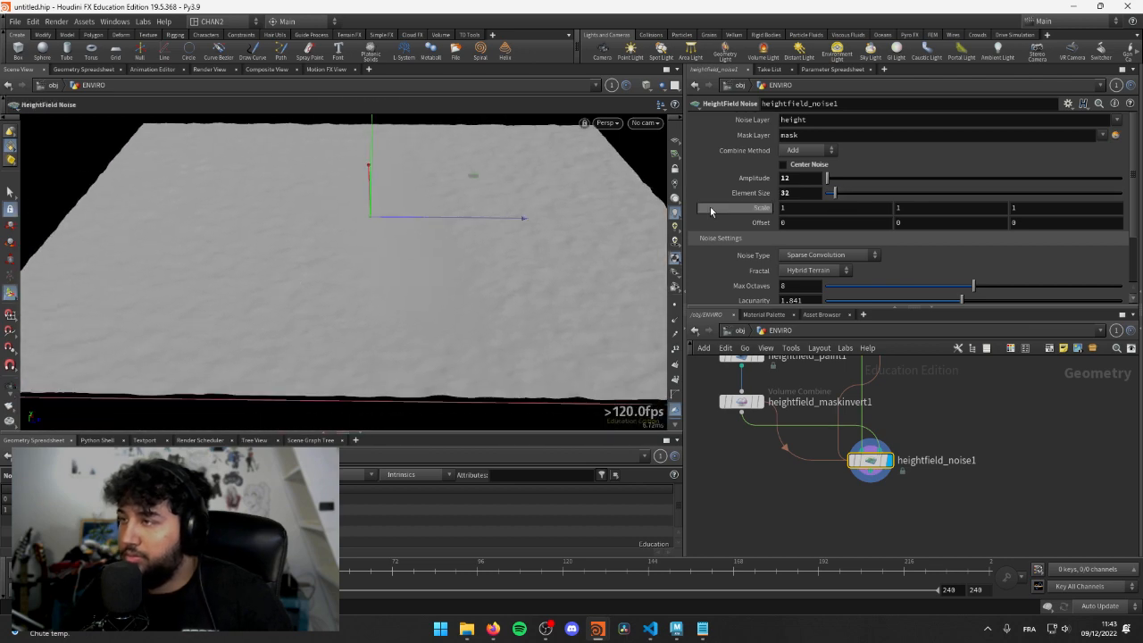
- Raise the noise Amplitude to 48 and inspect the flat path from close up and from above
left_click_drag(827, 178, 833, 184)
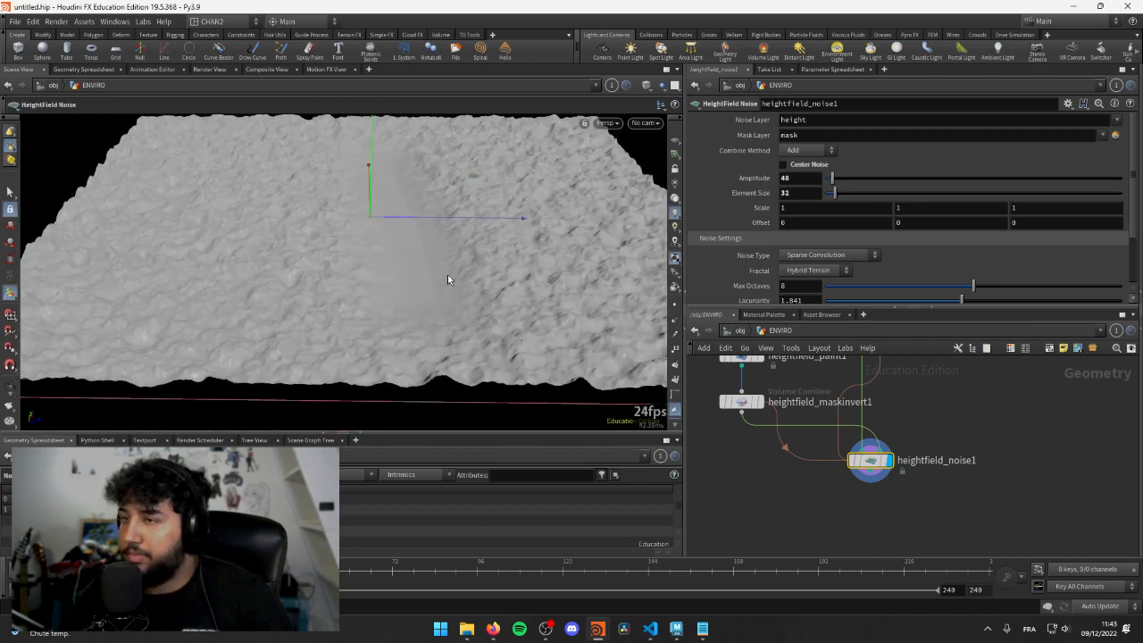
left_click_drag(449, 278, 400, 242, "alt")
mouse_move(399, 241)
right_mouse_down()
mouse_move(379, 253)
mouse_move(331, 230)
mouse_move(340, 252)
mouse_move(399, 244)
right_mouse_up()
key("Return")
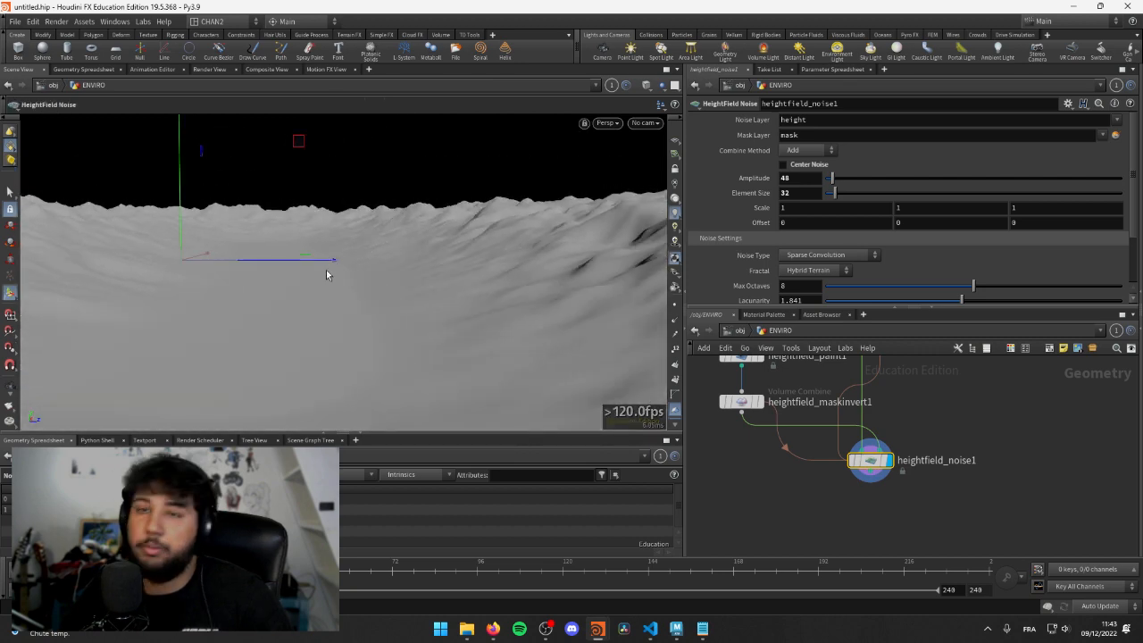
key("Escape")
left_click_drag(268, 259, 477, 229)
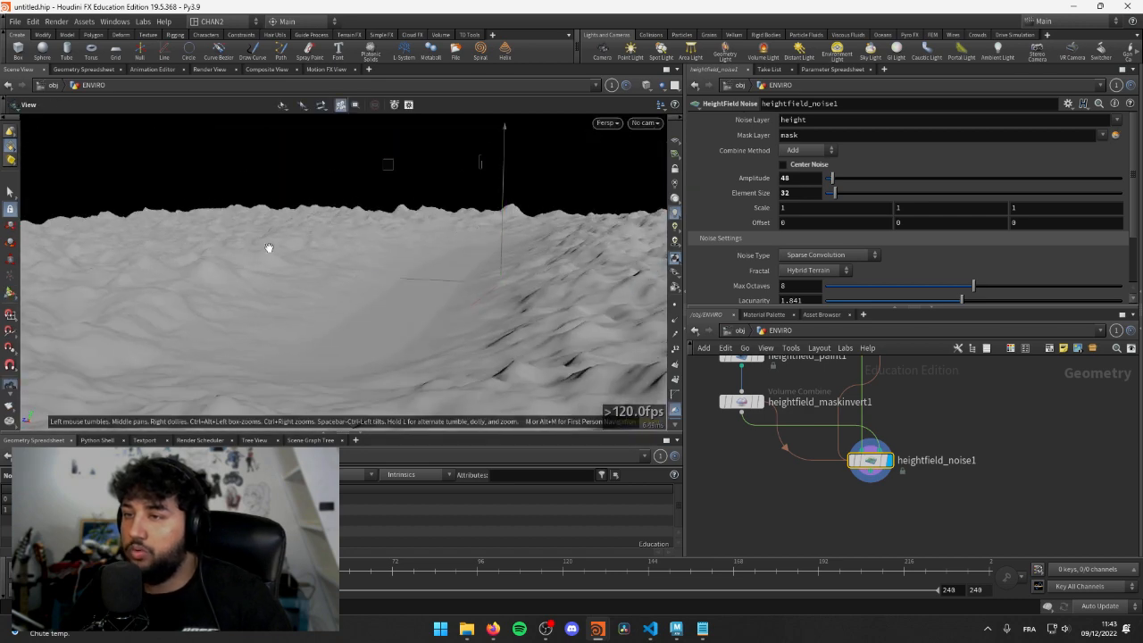
left_click_drag(268, 248, 324, 297)
key("Return")
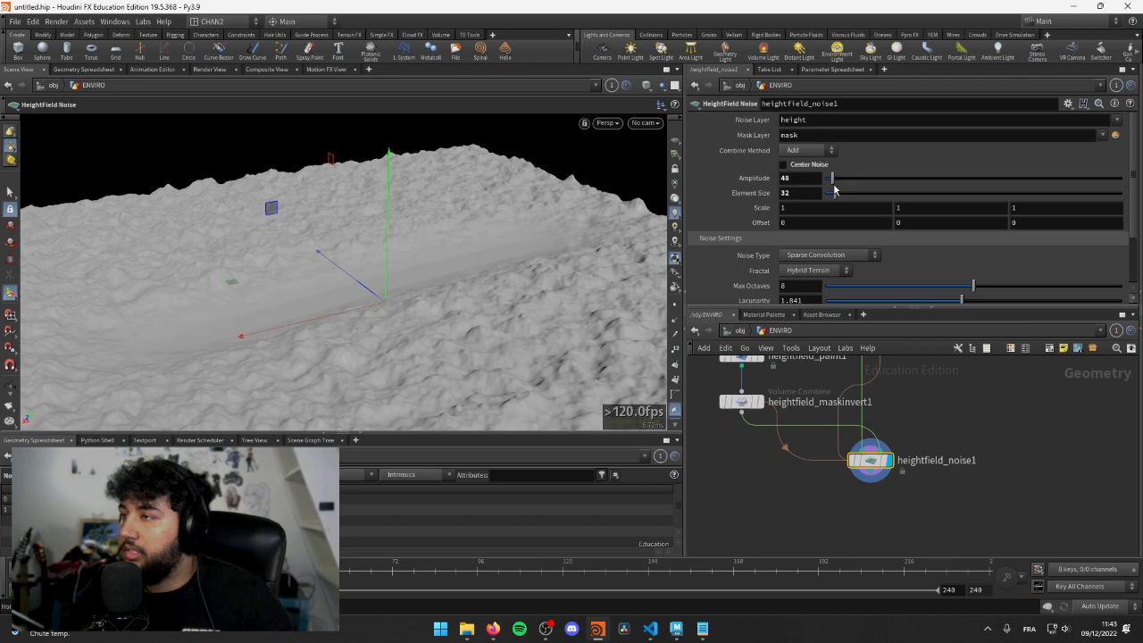
- Try a noise Amplitude of 121 and undo the increase
left_click_drag(832, 180, 844, 181)
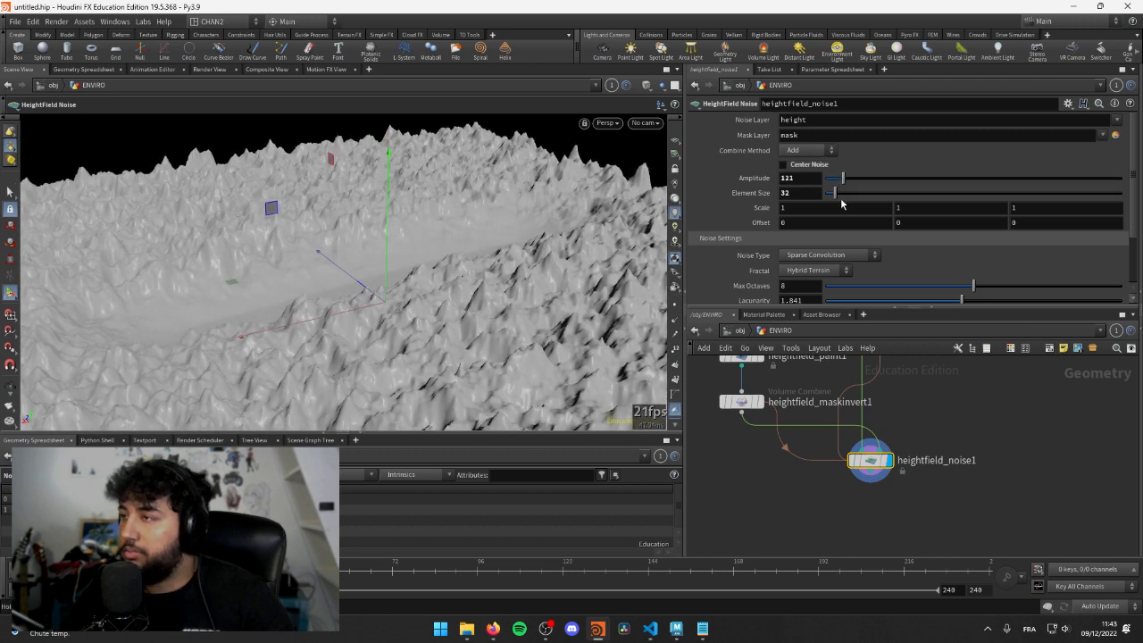
key("ctrl+z")
key("ctrl+z")
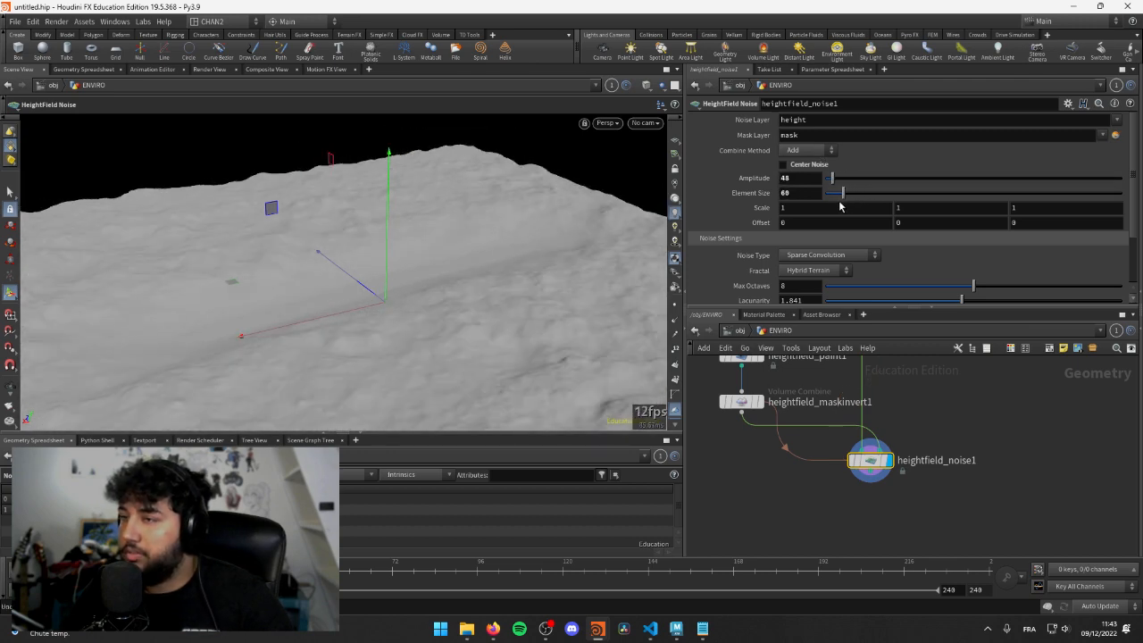
- Set heightfield_noise1's Element Size to 87 and its Amplitude to 56
left_click_drag(843, 193, 850, 193)
key("Escape")
left_click_drag(411, 224, 468, 199)
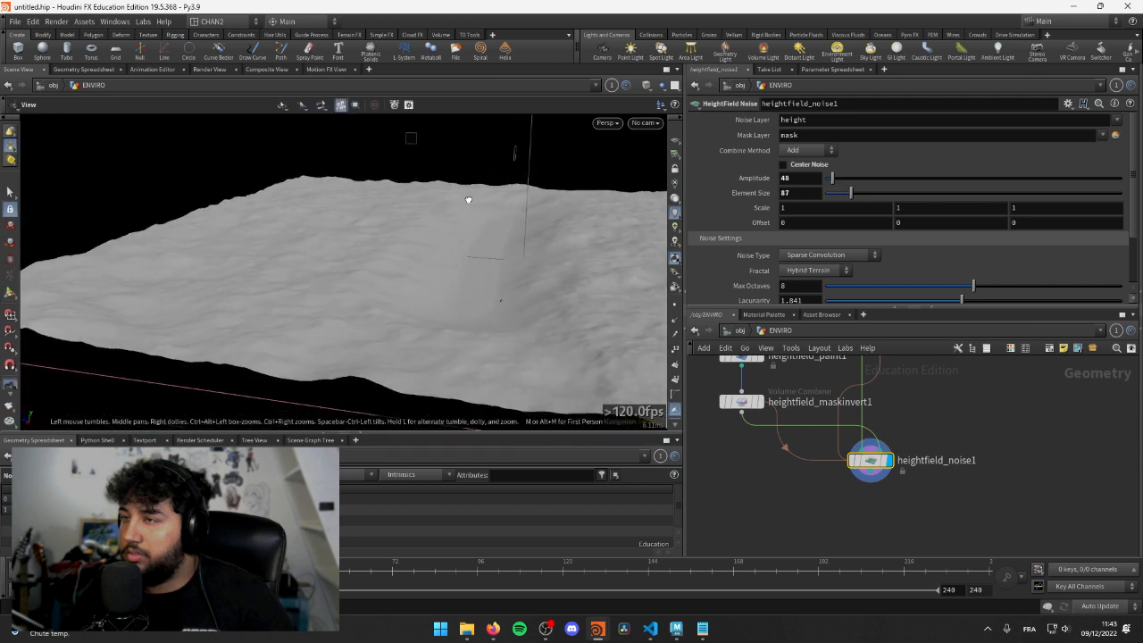
key("Return")
left_click_drag(829, 180, 830, 183)
middle_click_drag(730, 440, 762, 470)
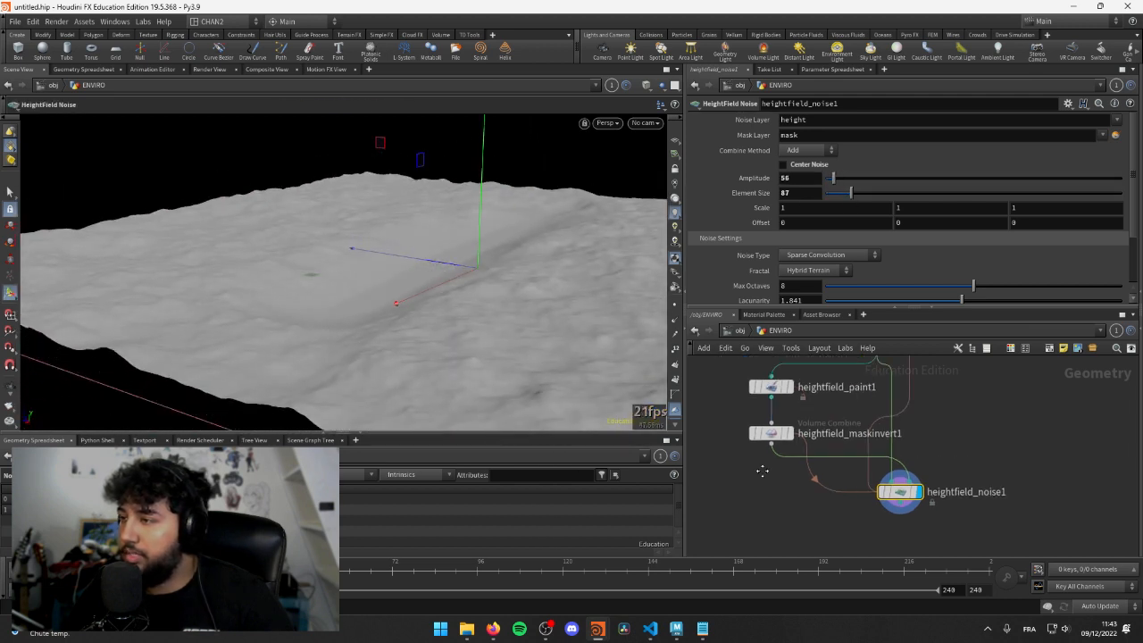
- Check heightfield_paint1's brush parameters and move heightfield_noise1 further down to make room in the network
scroll(762, 471, "down", 1)
left_click(769, 400)
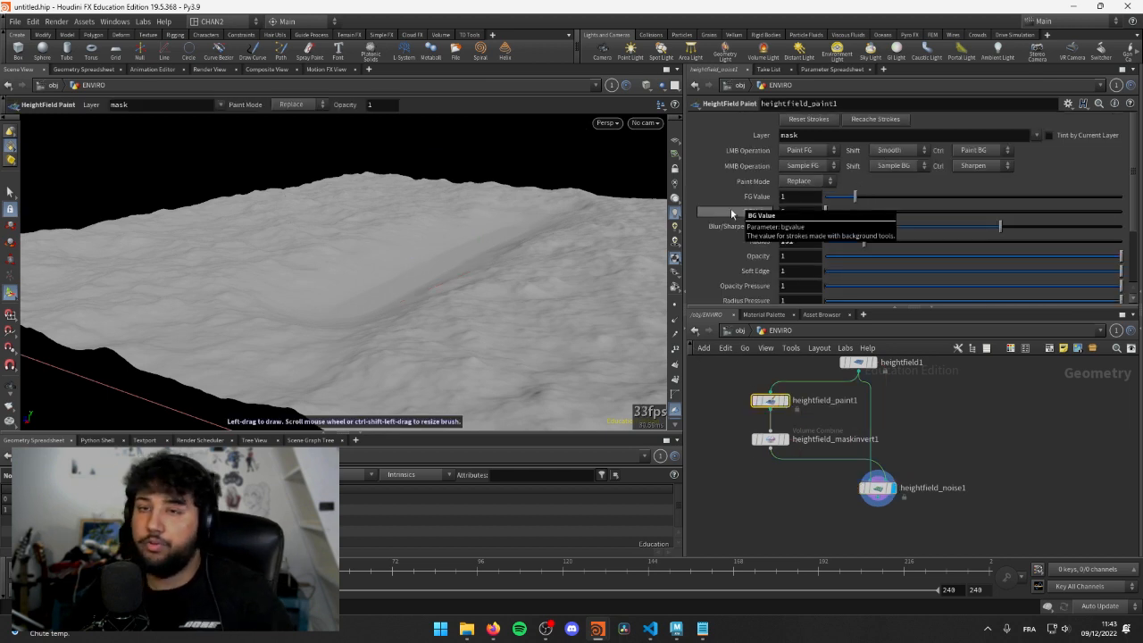
mouse_move(772, 226)
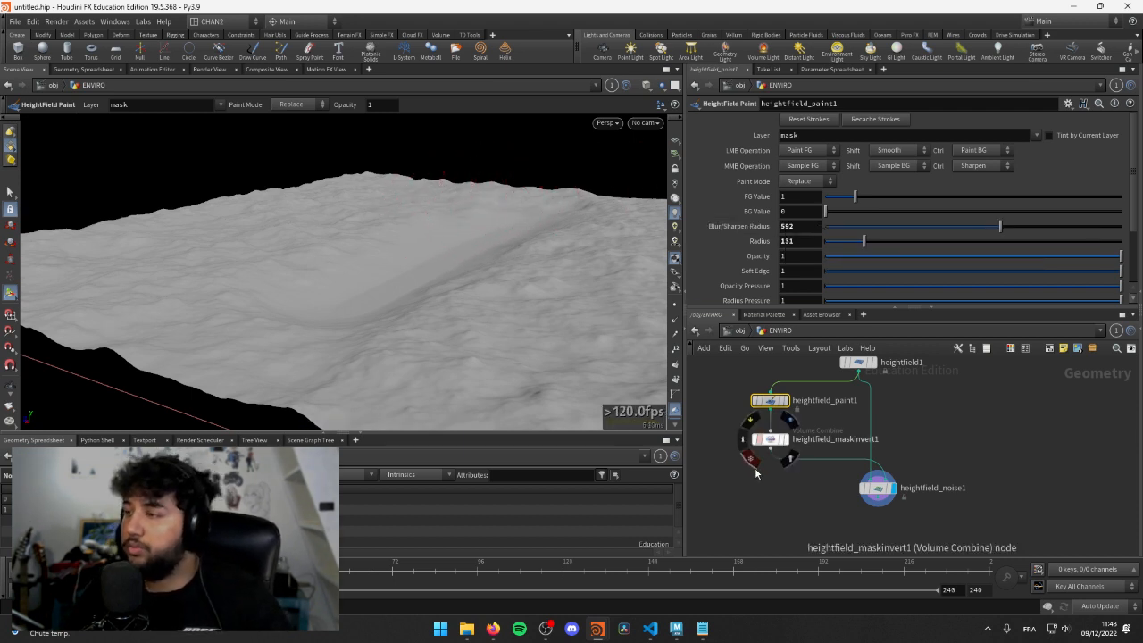
mouse_move(879, 487)
left_mouse_down()
mouse_move(877, 447)
mouse_move(901, 506)
left_mouse_up()
- Try a HeightField Blur between heightfield_maskinvert1 and heightfield_noise1 with its Radius raised to 100, and delete it
key("Tab")
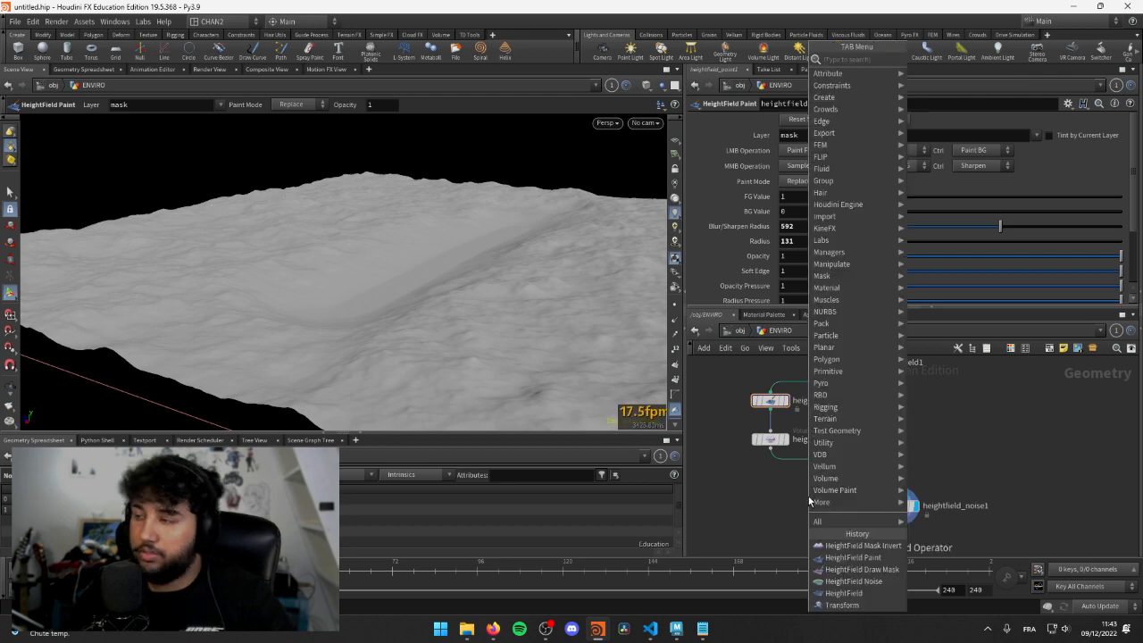
type("blur")
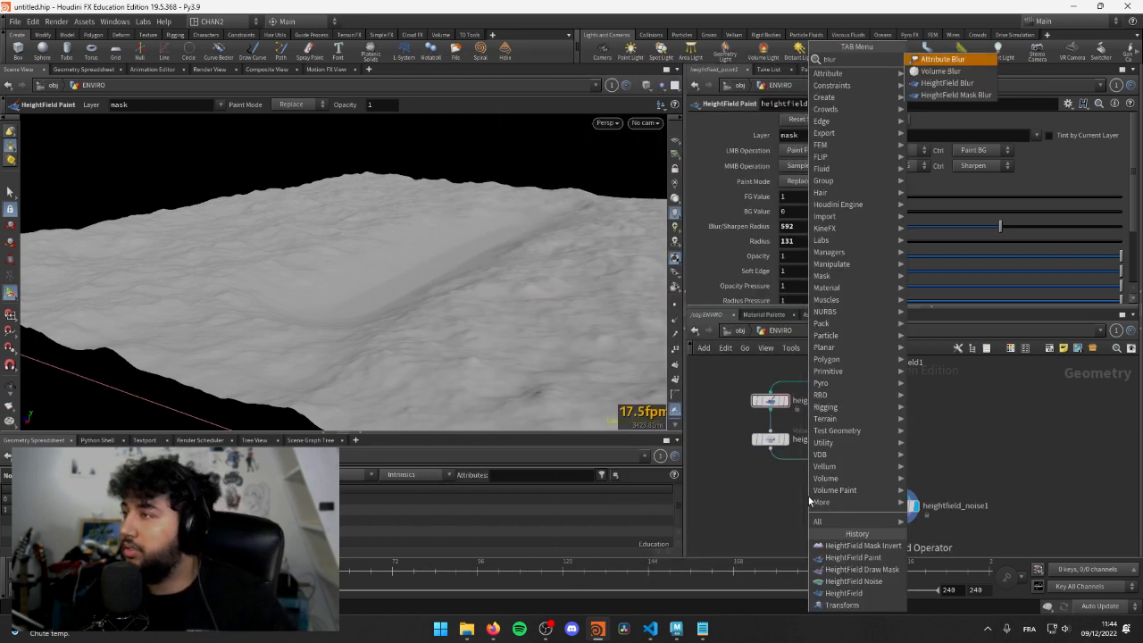
key("Down")
key("Down")
key("Return")
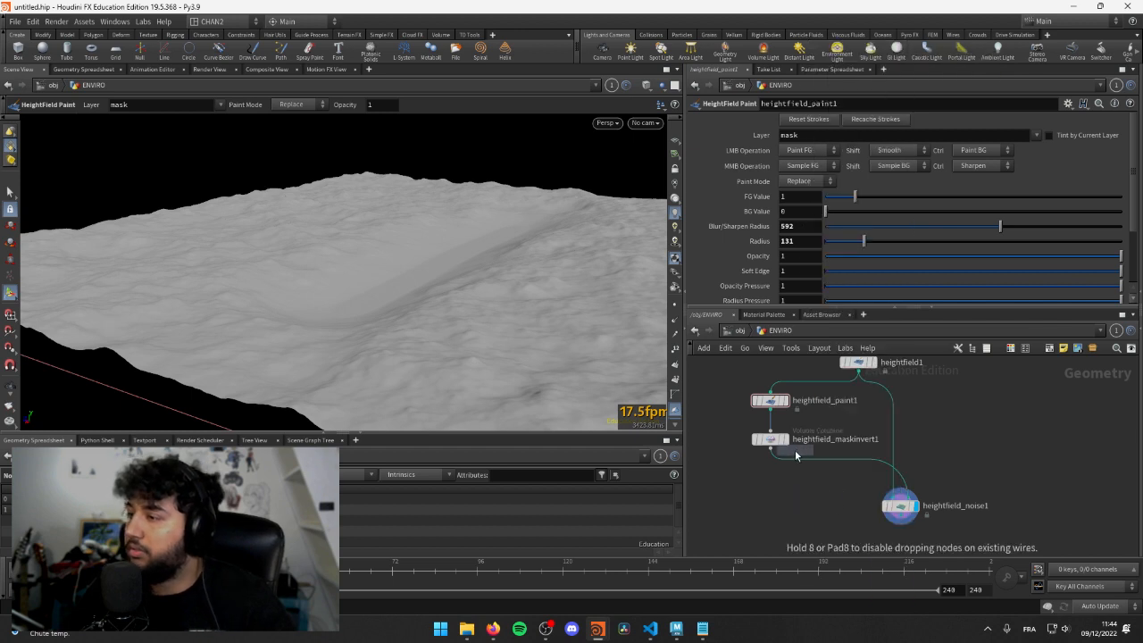
left_click(812, 472)
left_click_drag(823, 476, 782, 487)
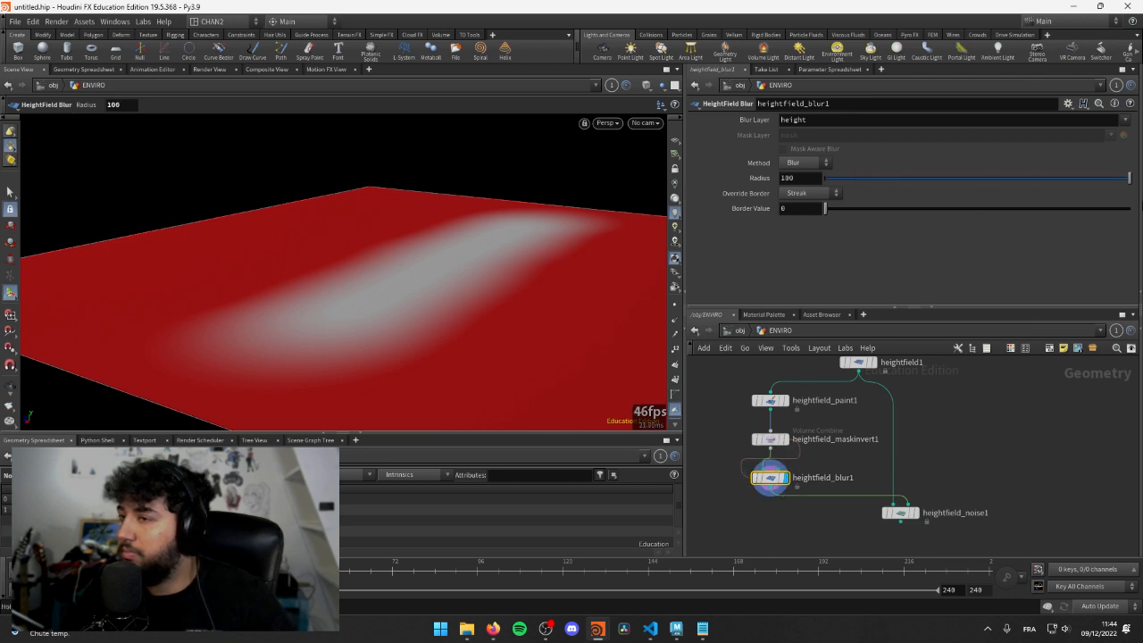
scroll(808, 479, "up", 3)
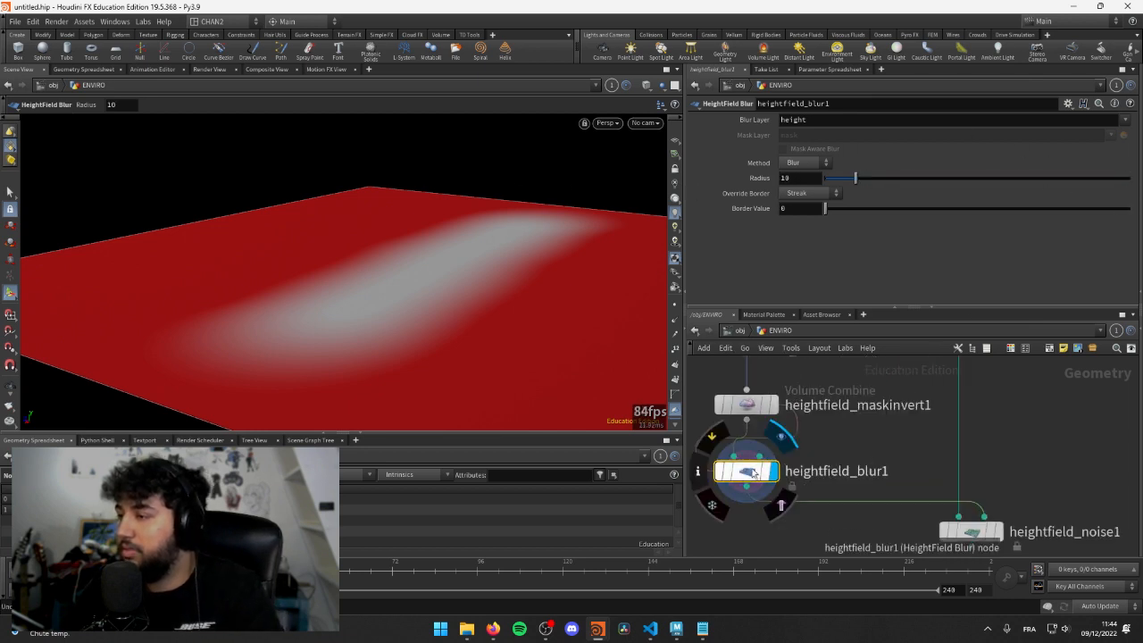
key("Delete")
- Insert a HeightField Mask Blur between heightfield_maskinvert1 and heightfield_noise1, with Radius 100 and Border Value 4.87
key("Tab")
type("heigh")
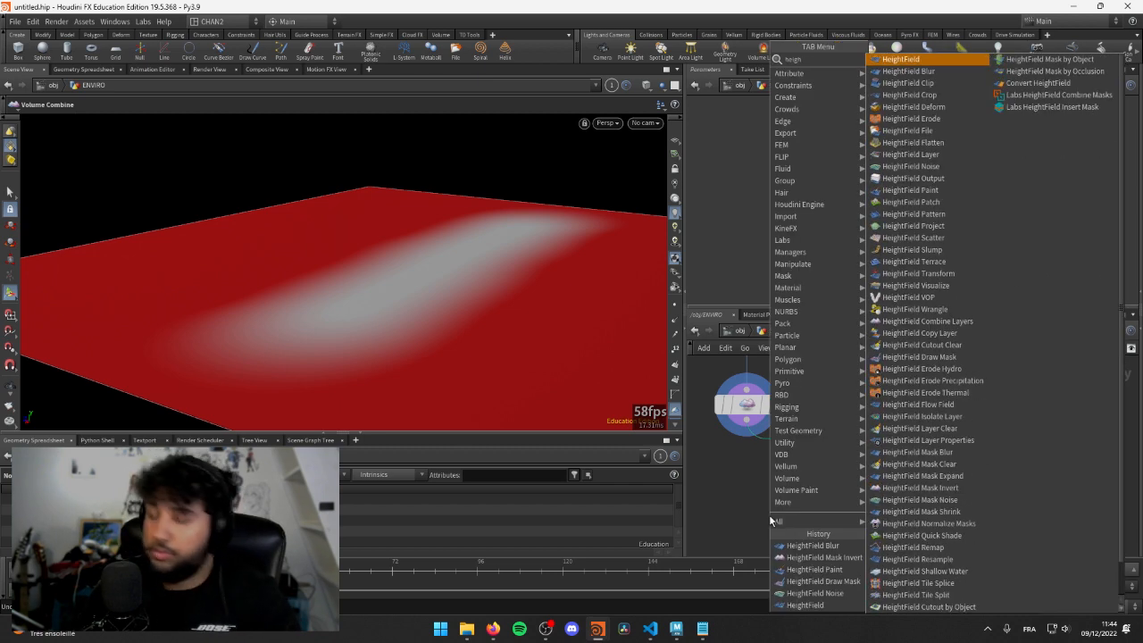
type("blur")
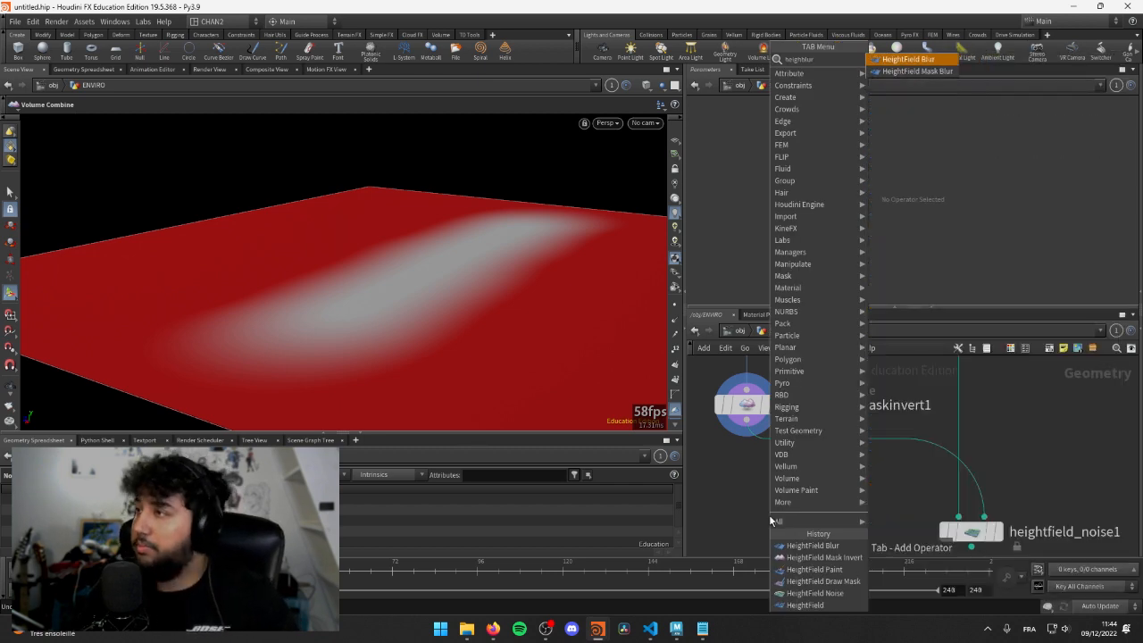
key("Return")
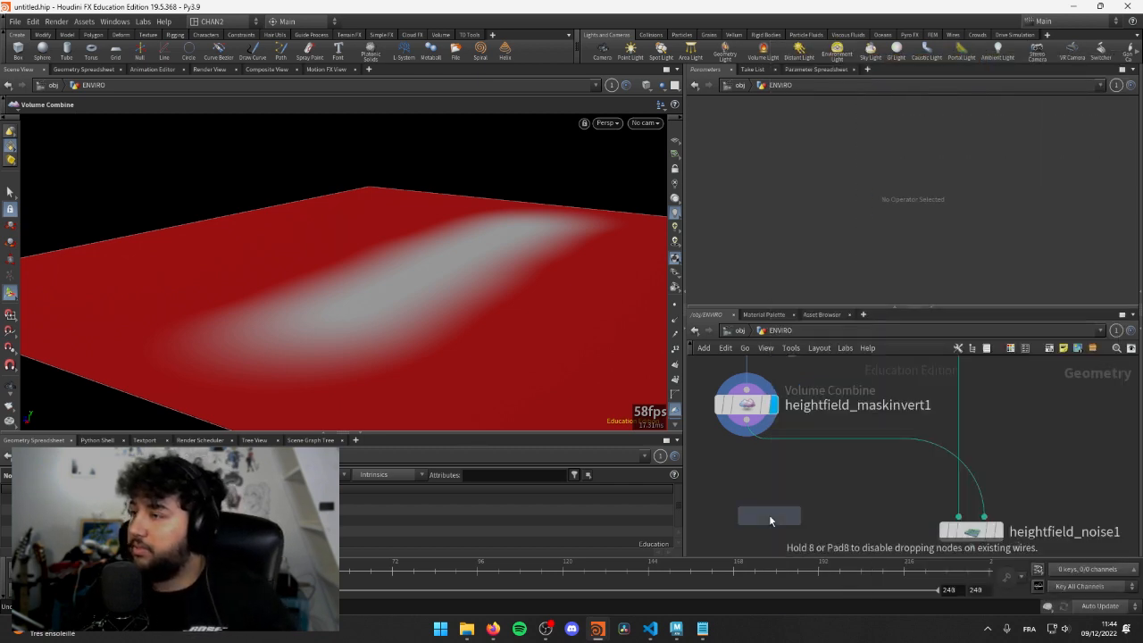
left_click(858, 434)
left_click_drag(853, 435, 755, 482)
left_click_drag(858, 178, 1130, 178)
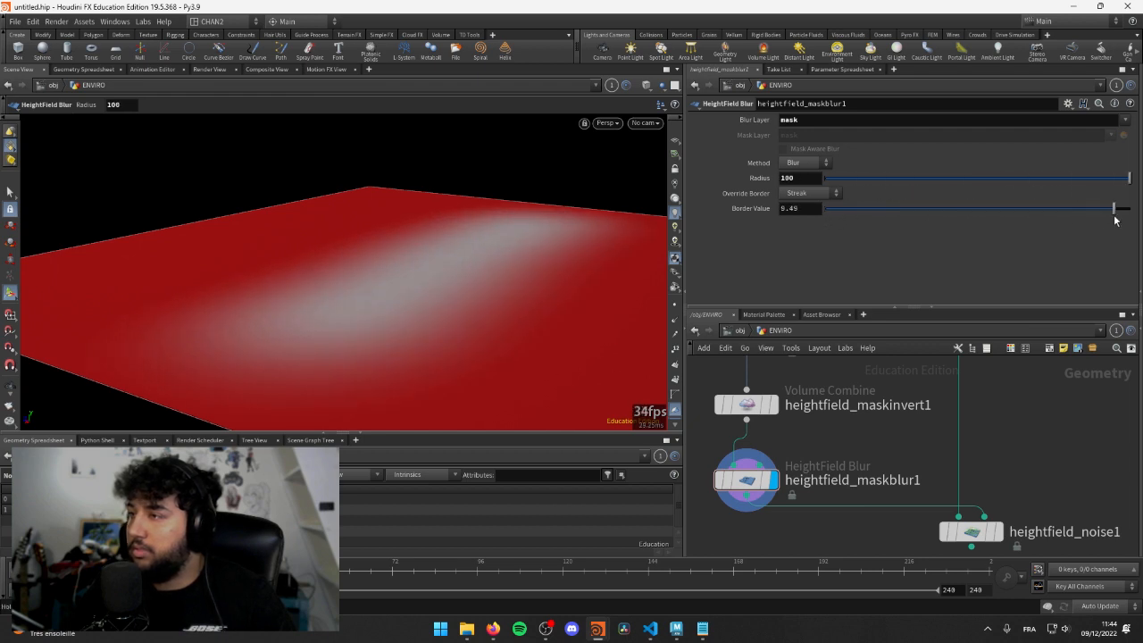
key("h")
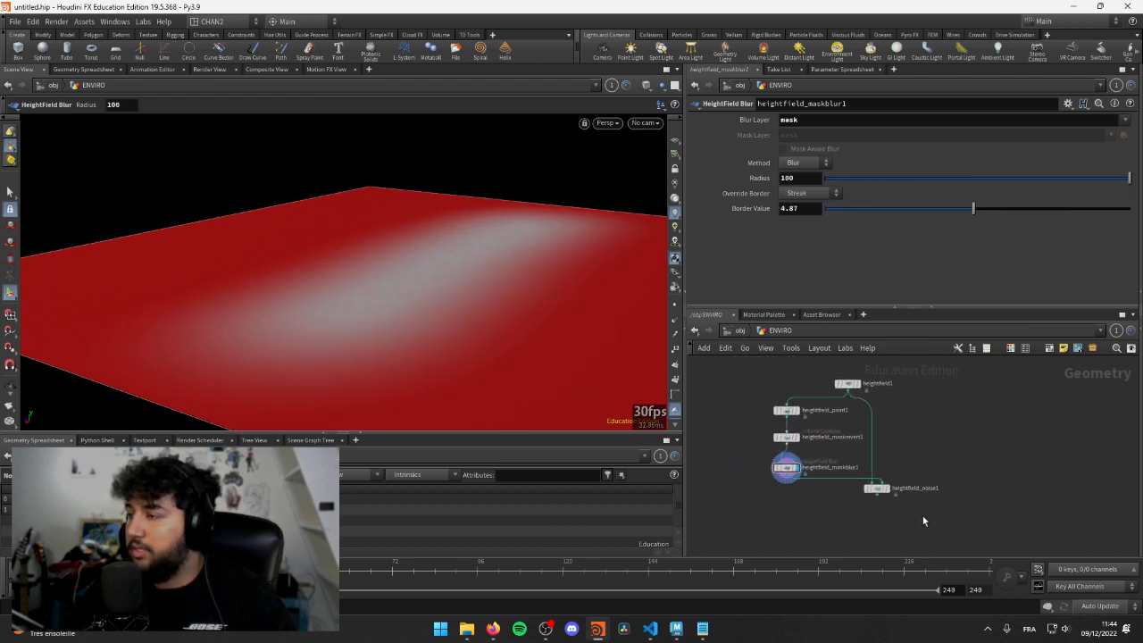
- Display heightfield_paint1, reset its painted strokes and set its FG Value to 0.87
scroll(759, 406, "up", 3)
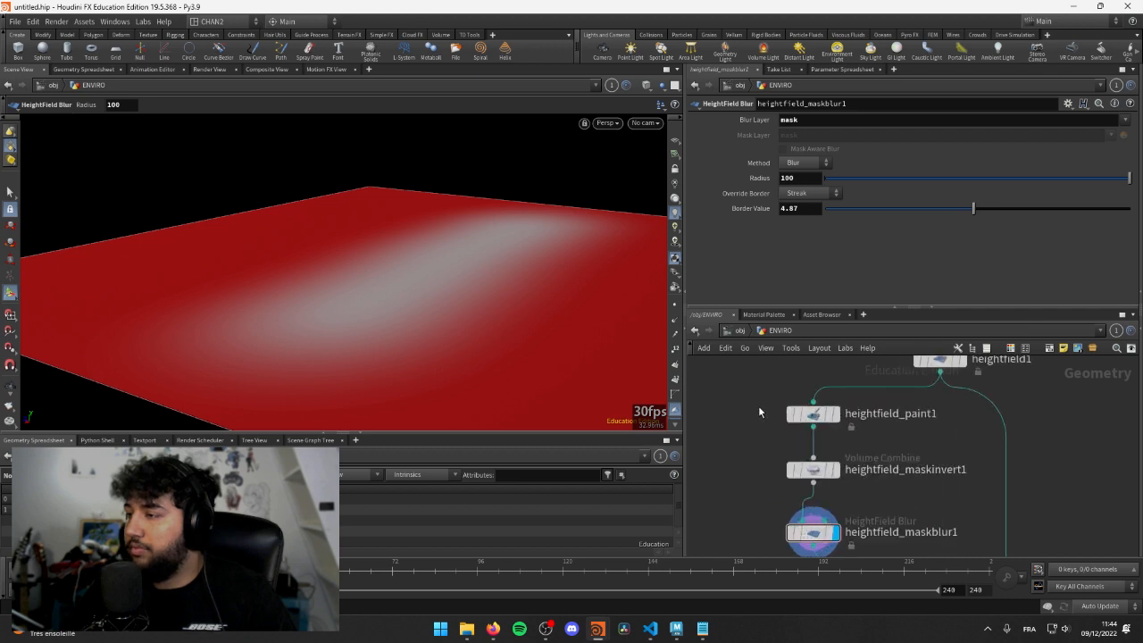
left_click(808, 414)
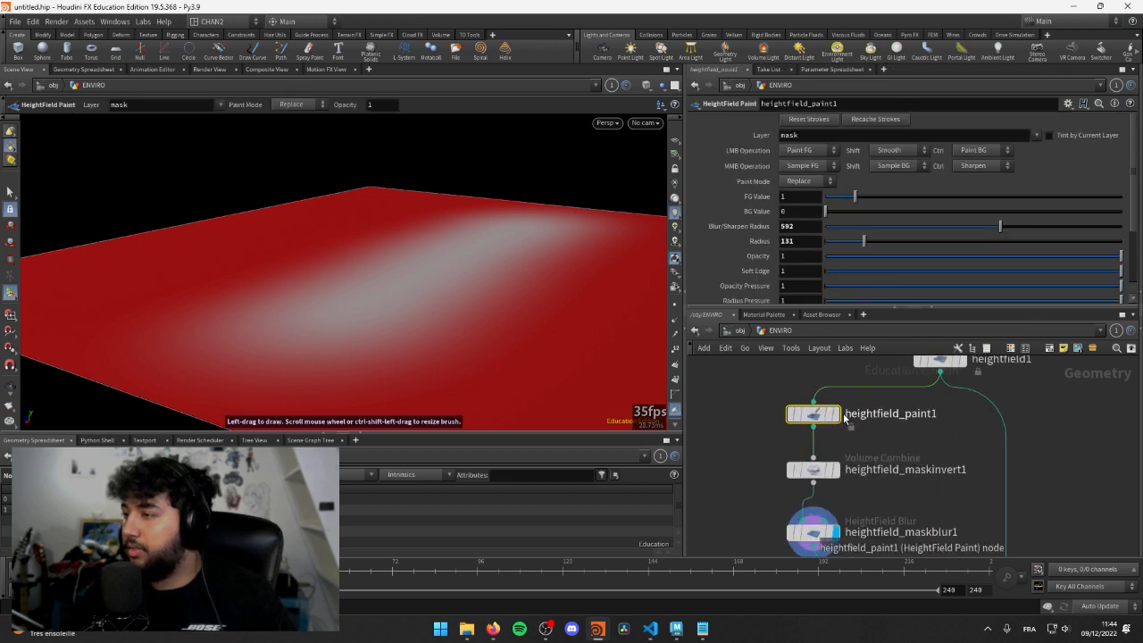
left_click(835, 414)
mouse_move(358, 268)
left_mouse_down("alt")
mouse_move(414, 273)
mouse_move(467, 252)
left_mouse_up("alt")
scroll(467, 252, "down", 3)
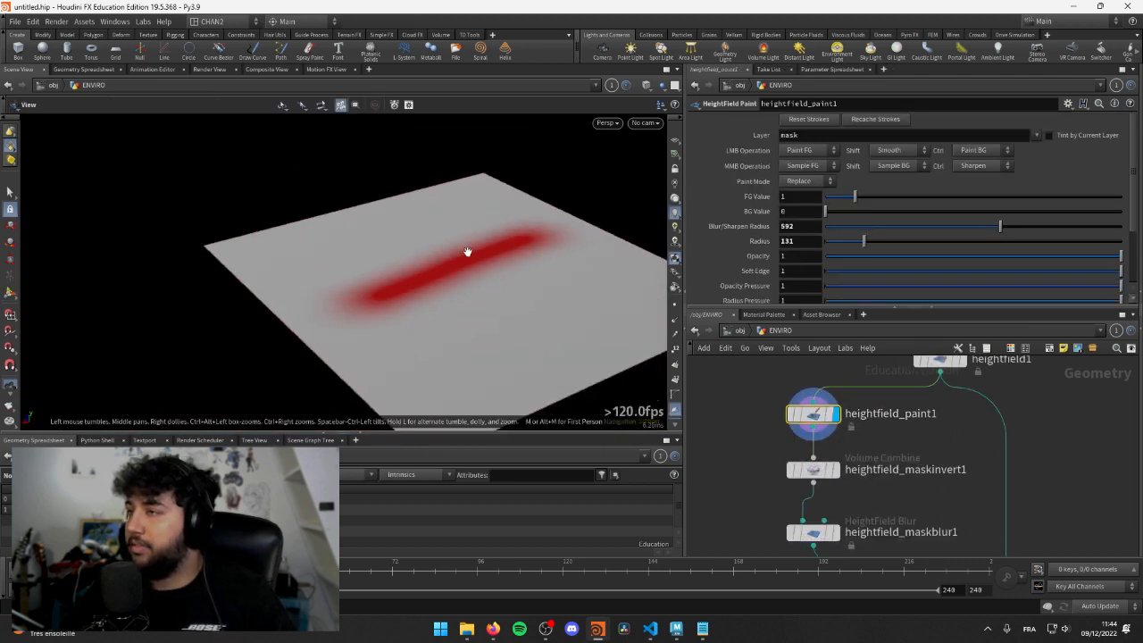
key("Return")
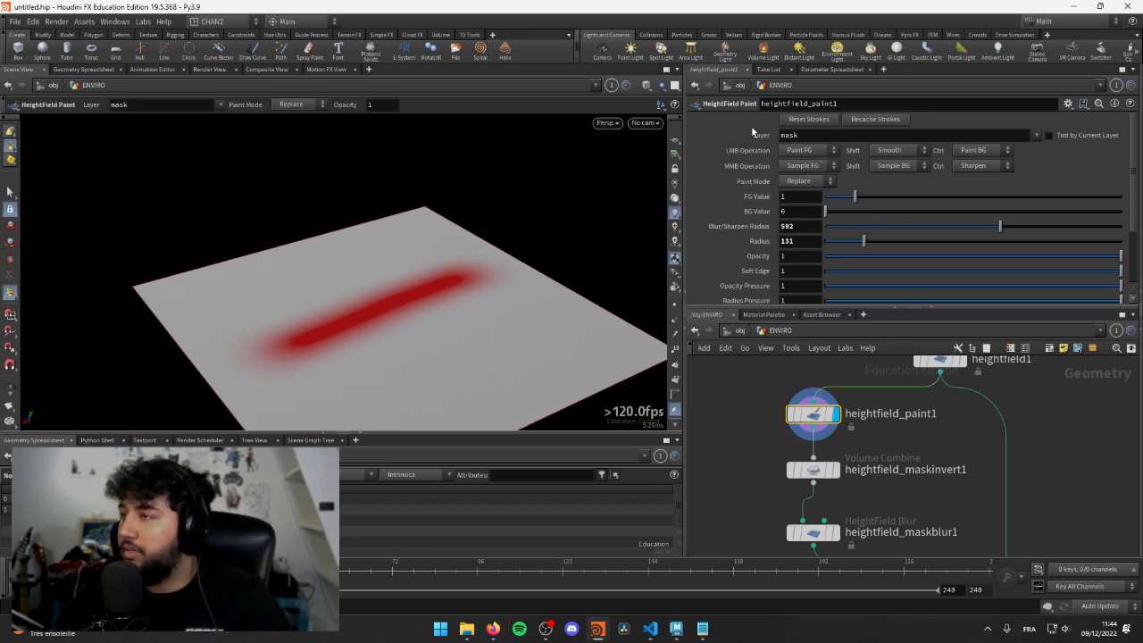
left_click(809, 119)
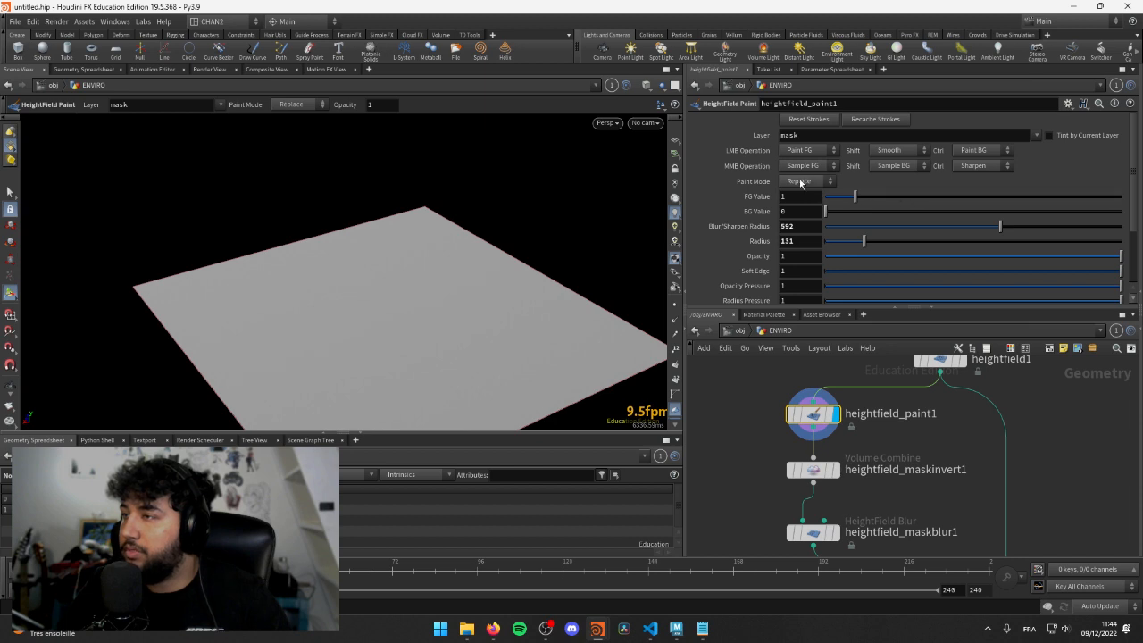
left_click_drag(846, 200, 836, 204)
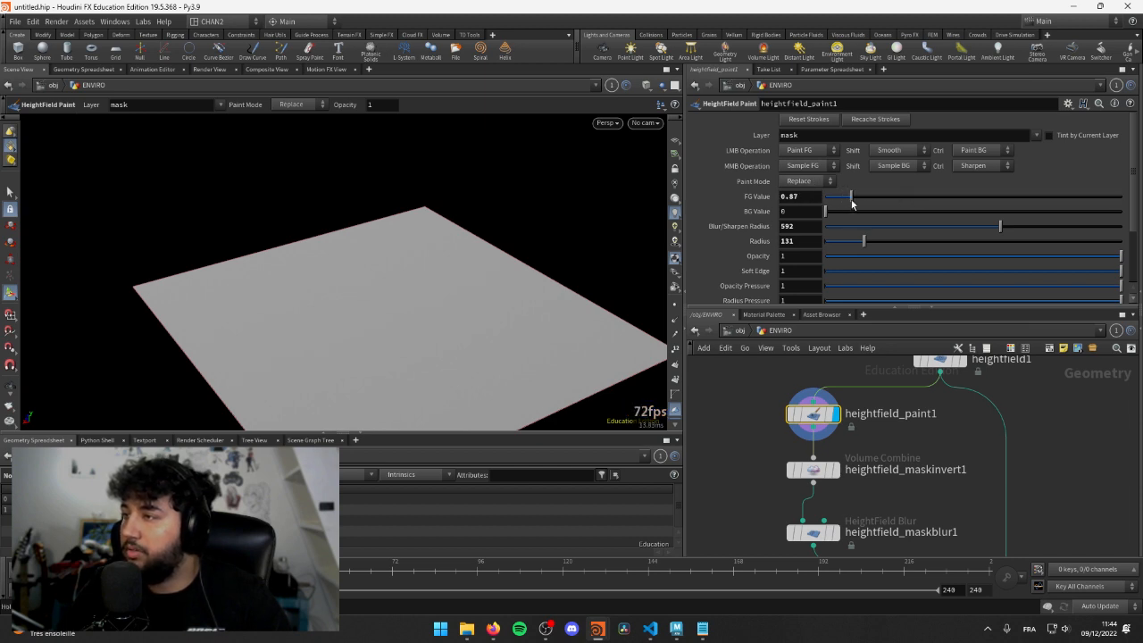
- Try two mask strokes across the height field and undo each one
left_click_drag(295, 350, 476, 288)
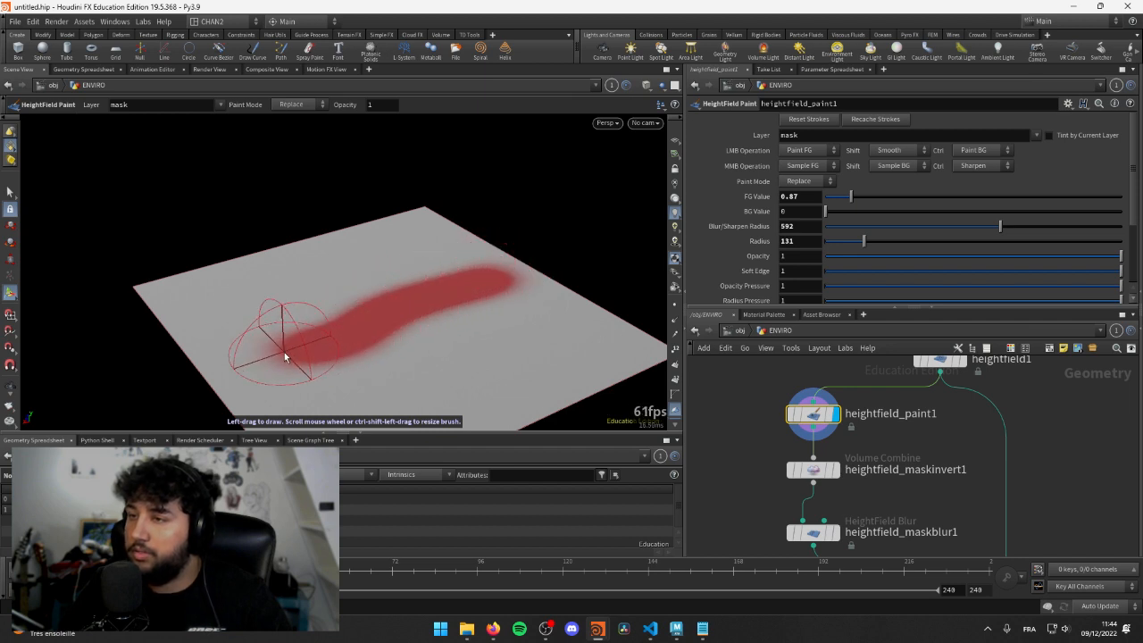
left_click_drag(515, 342, 401, 286, "alt")
key("ctrl+z")
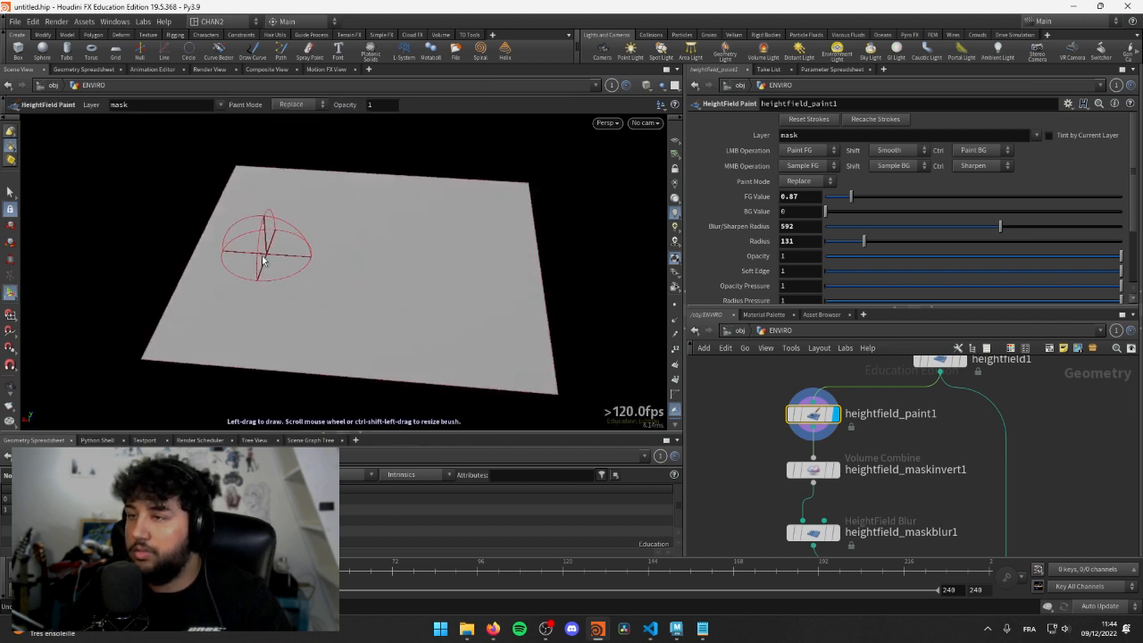
mouse_move(264, 260)
left_mouse_down()
mouse_move(390, 246)
mouse_move(493, 282)
left_mouse_up()
mouse_move(571, 338)
left_mouse_down("alt")
mouse_move(360, 298)
mouse_move(242, 298)
left_mouse_up("alt")
key("ctrl+z")
- Paint one straight mask stroke along the middle of the height field and display the blurred mask from heightfield_maskblur1
left_click_drag(272, 172, 304, 277)
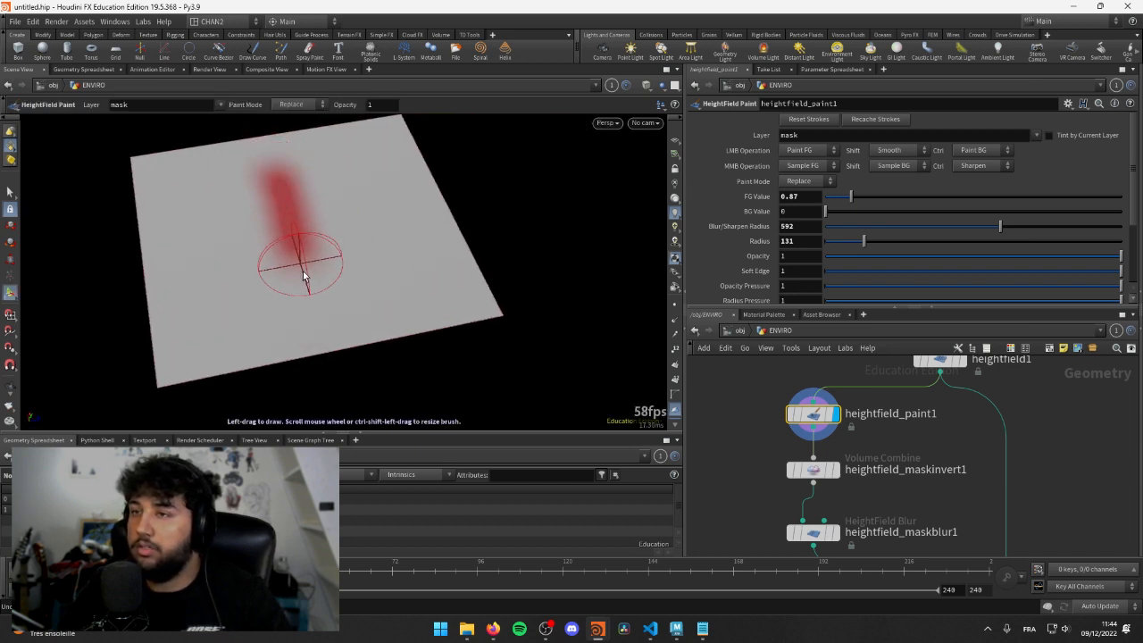
mouse_move(320, 315)
left_mouse_down("alt")
mouse_move(327, 250)
mouse_move(620, 306)
left_mouse_up("alt")
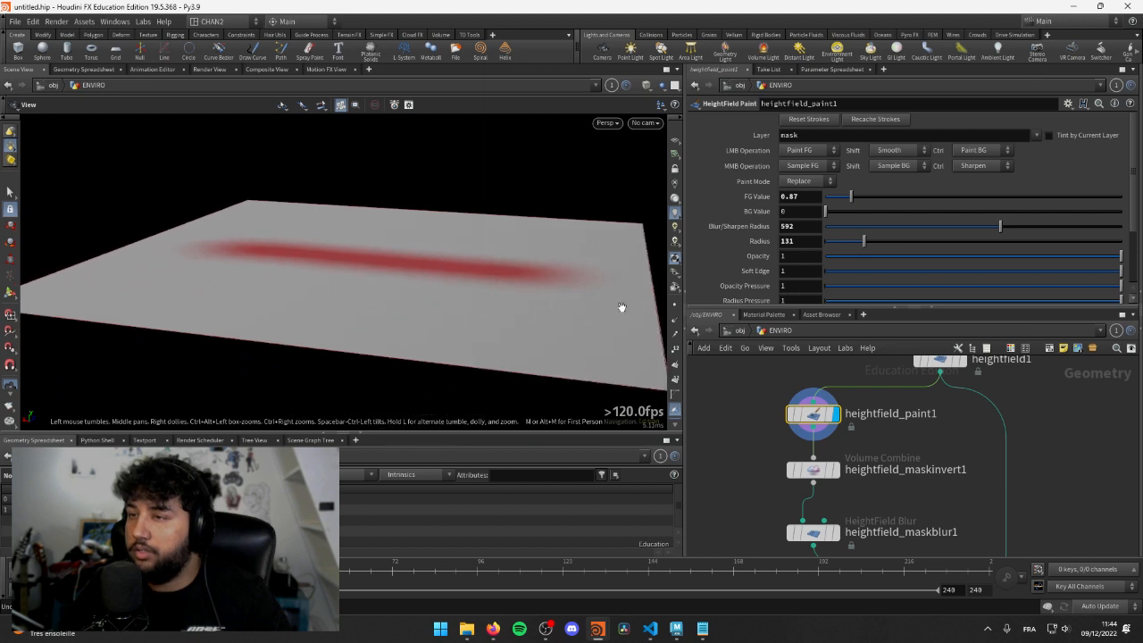
left_click(798, 426)
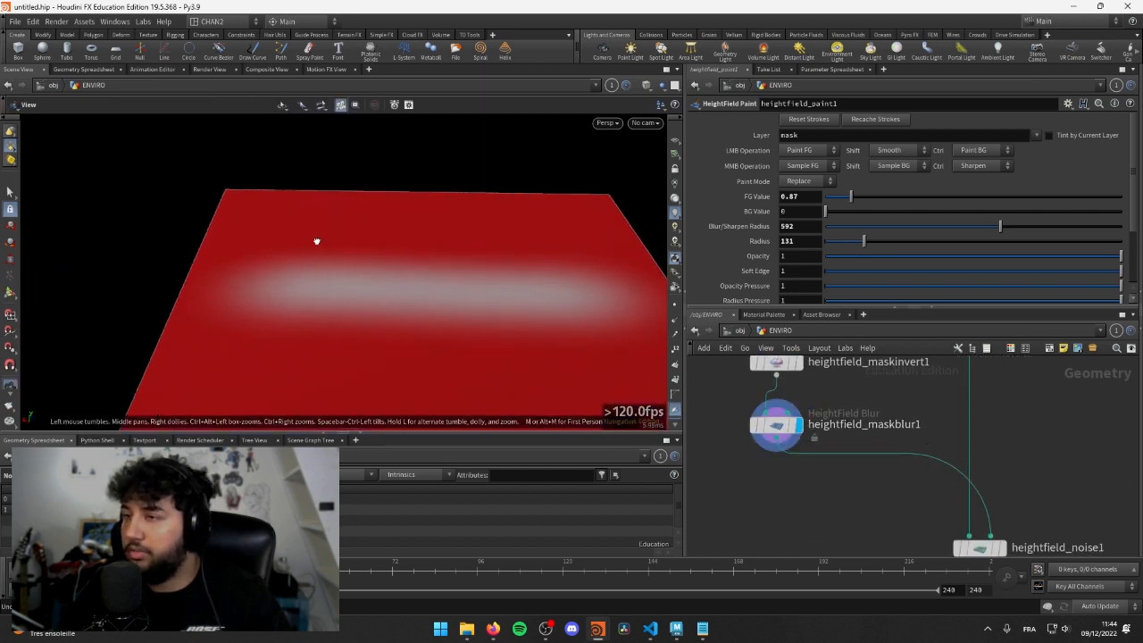
scroll(309, 282, "up", 4)
left_click_drag(327, 271, 485, 314, "alt")
scroll(486, 314, "down", 5)
- Display heightfield_noise1 and examine the terrain relief around the masked path from close up and from a distance
middle_click_drag(1007, 477, 985, 417)
left_click(981, 487)
left_click_drag(454, 276, 408, 237)
scroll(459, 241, "up", 5)
scroll(403, 250, "up", 2)
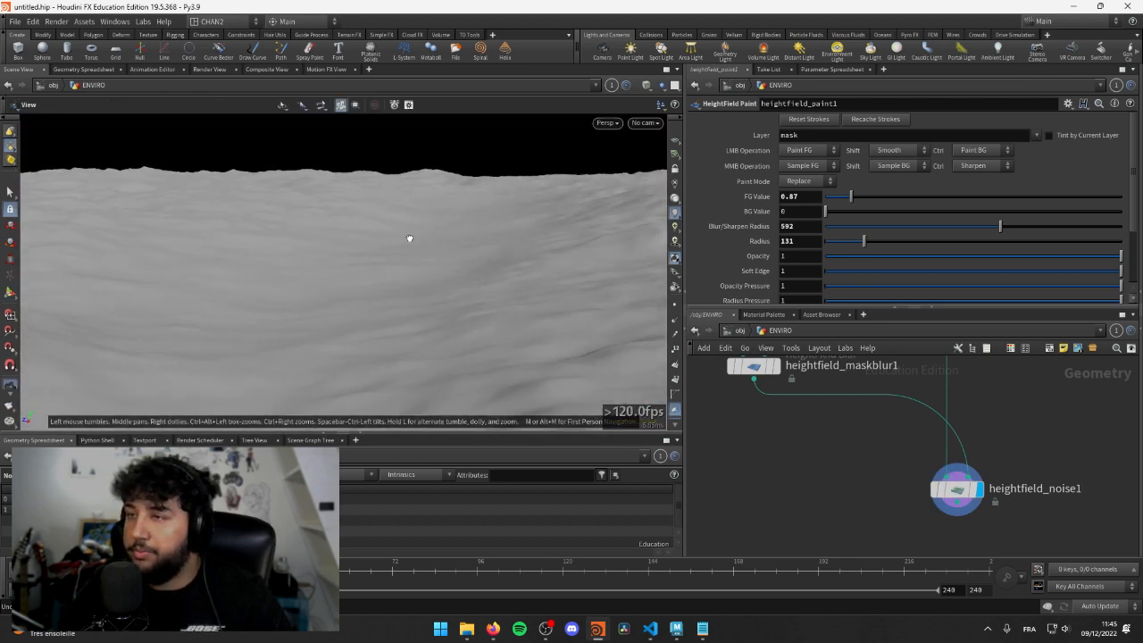
right_click_drag(408, 237, 274, 258)
left_click_drag(275, 258, 319, 276)
right_click_drag(320, 277, 310, 289)
left_click_drag(399, 295, 431, 270)
right_click_drag(431, 271, 295, 283)
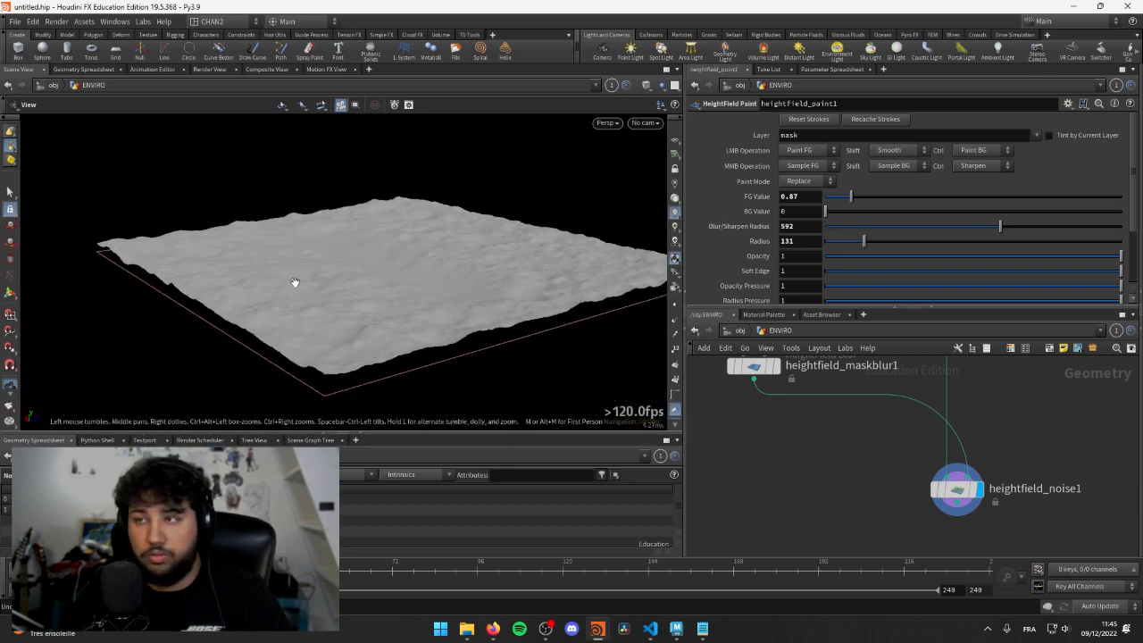
- Add a second HeightField Noise node fed by heightfield_noise1 and display its result
scroll(885, 485, "down", 3)
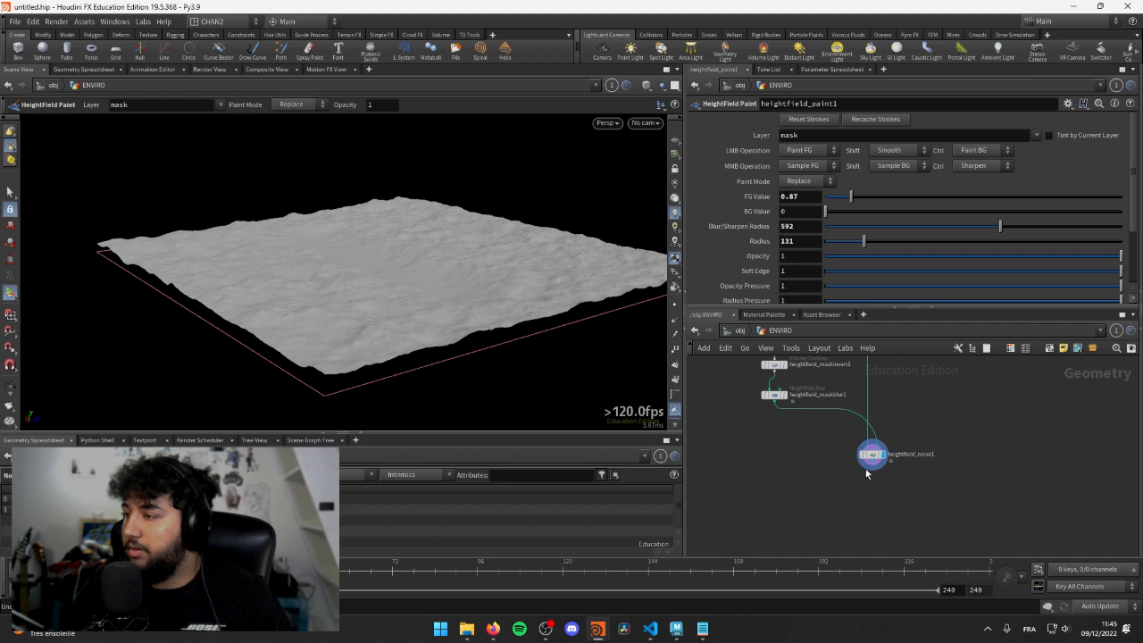
left_click_drag(837, 481, 855, 463)
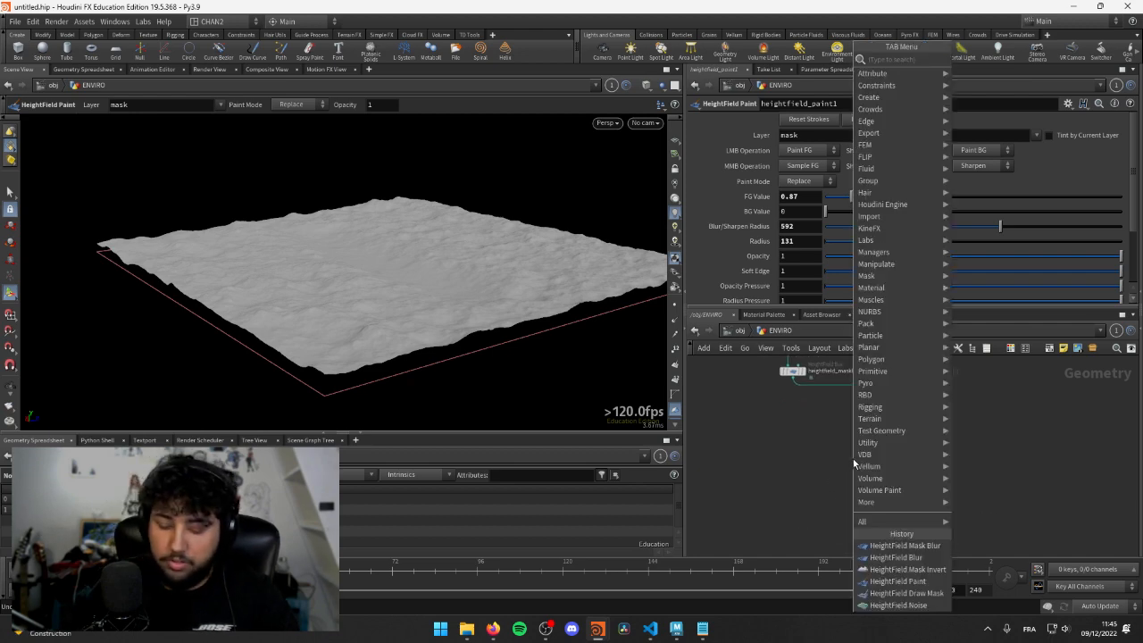
type("heightnoi")
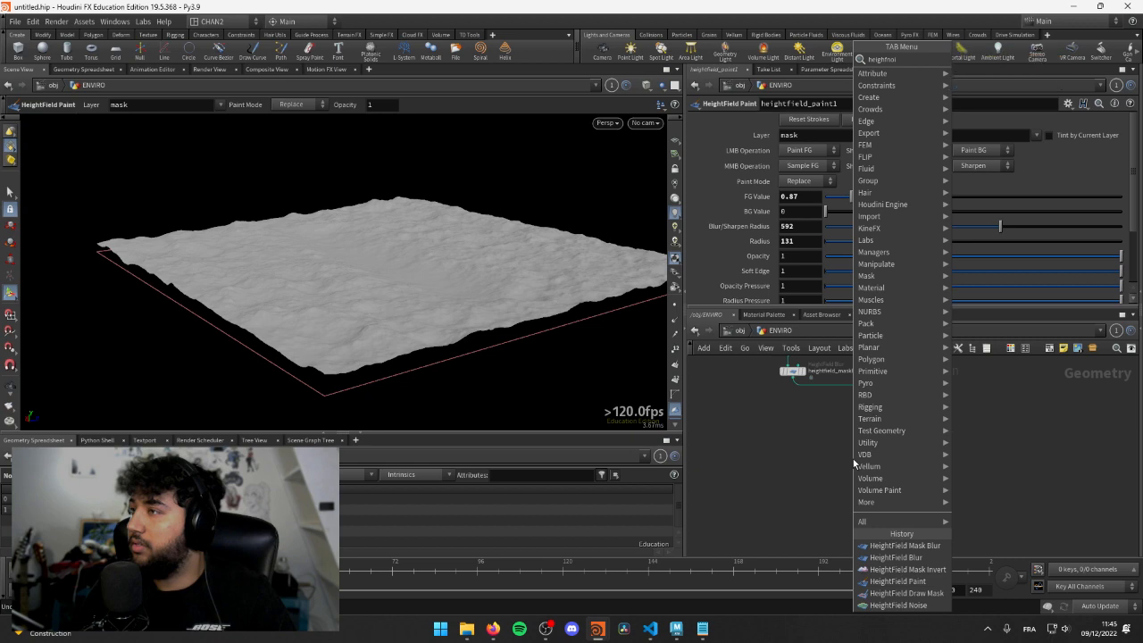
key("Return")
left_click(853, 458)
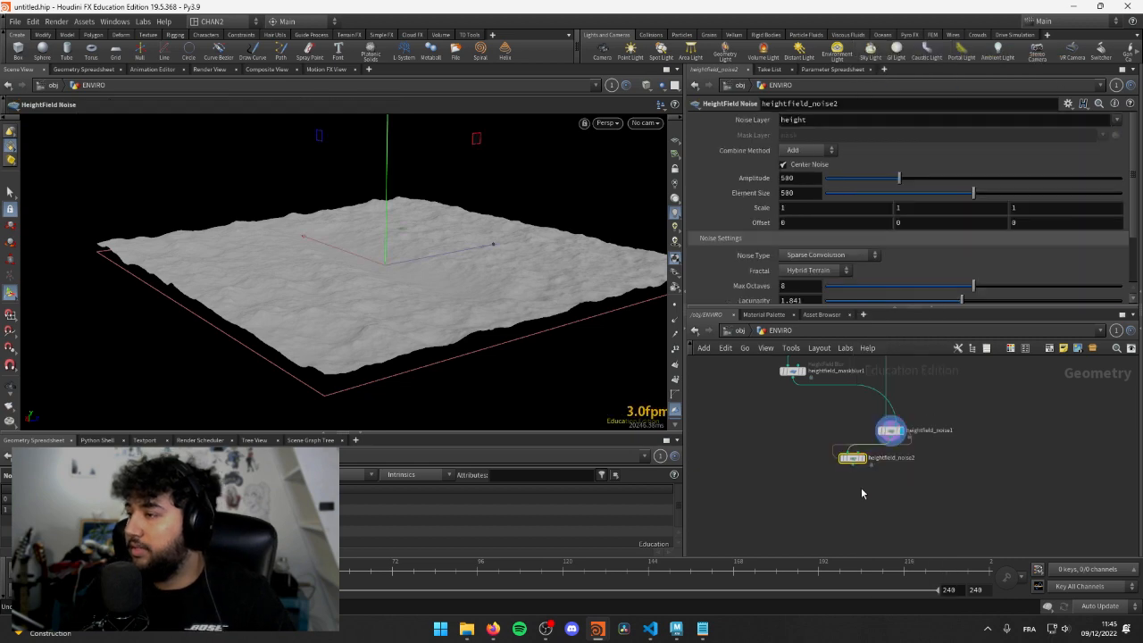
scroll(861, 487, "up", 3)
left_click_drag(760, 425, 820, 459)
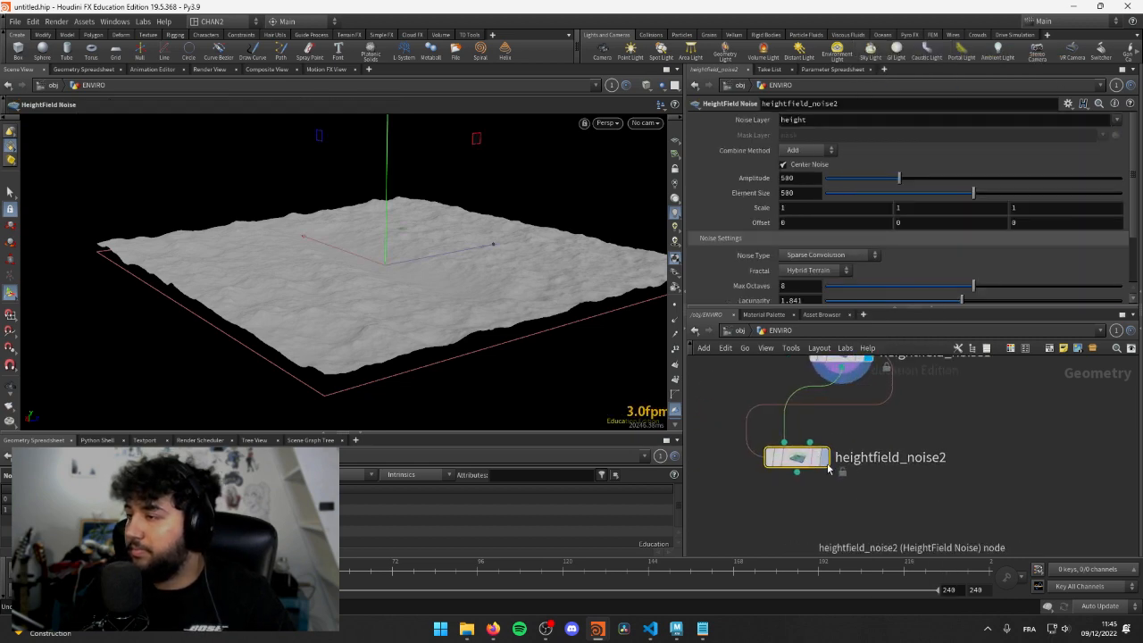
left_click(825, 460)
left_click_drag(625, 335, 486, 248, "alt")
key("Return")
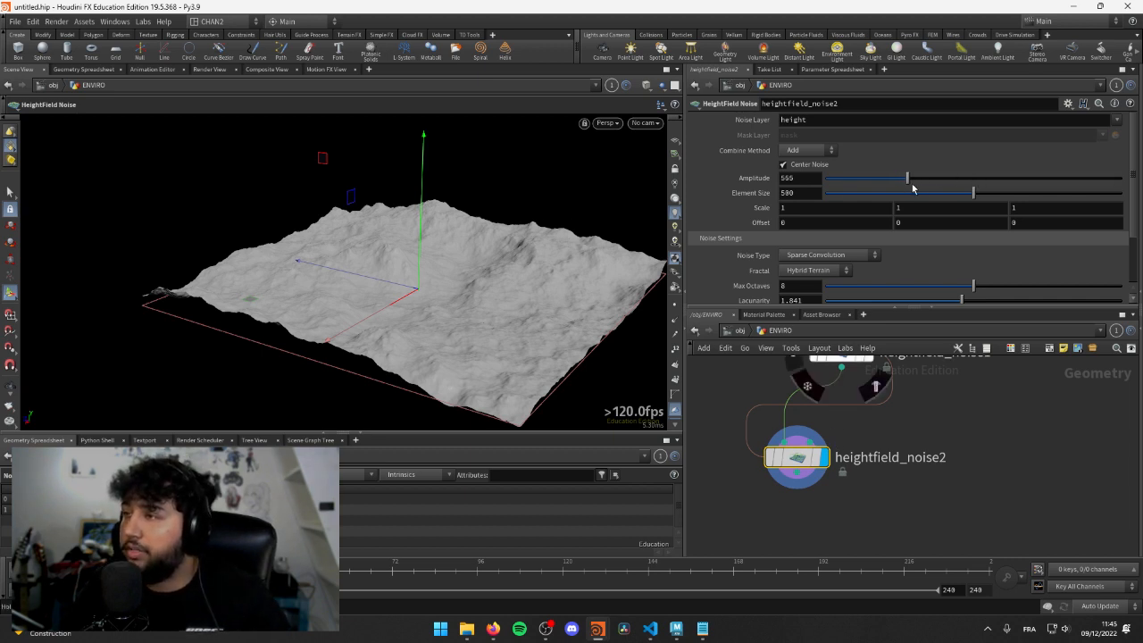
- Set heightfield_noise2's Amplitude to 447 and compare the terrain with Center Noise off and on, leaving it on
mouse_move(908, 179)
left_mouse_down()
mouse_move(952, 179)
mouse_move(892, 183)
left_mouse_up()
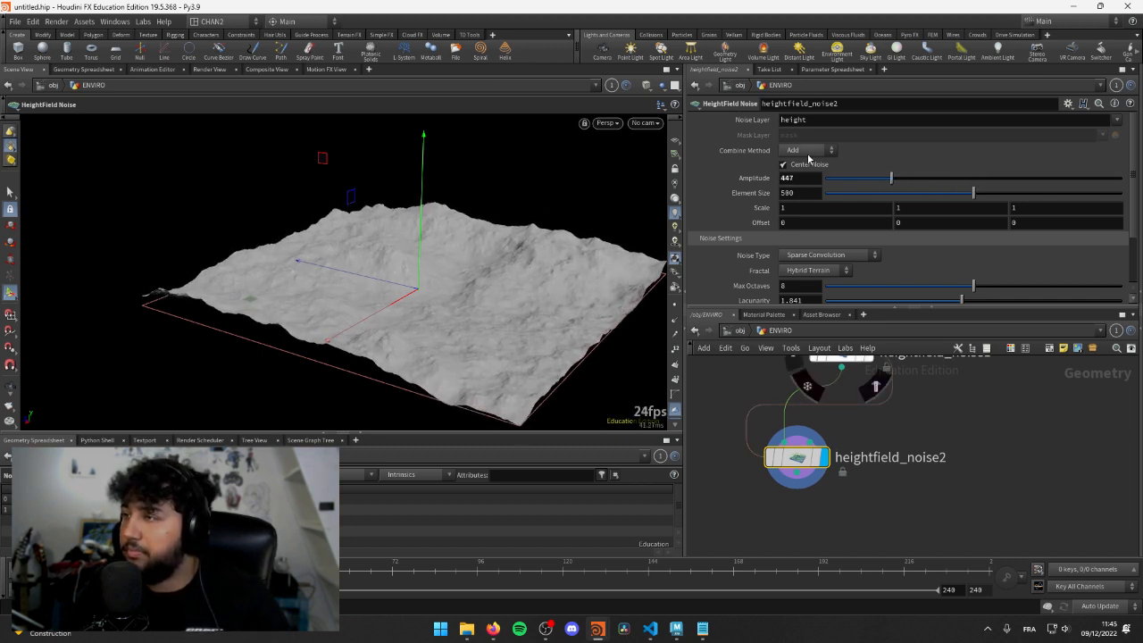
left_click(809, 151)
left_click(817, 157)
left_click(811, 166)
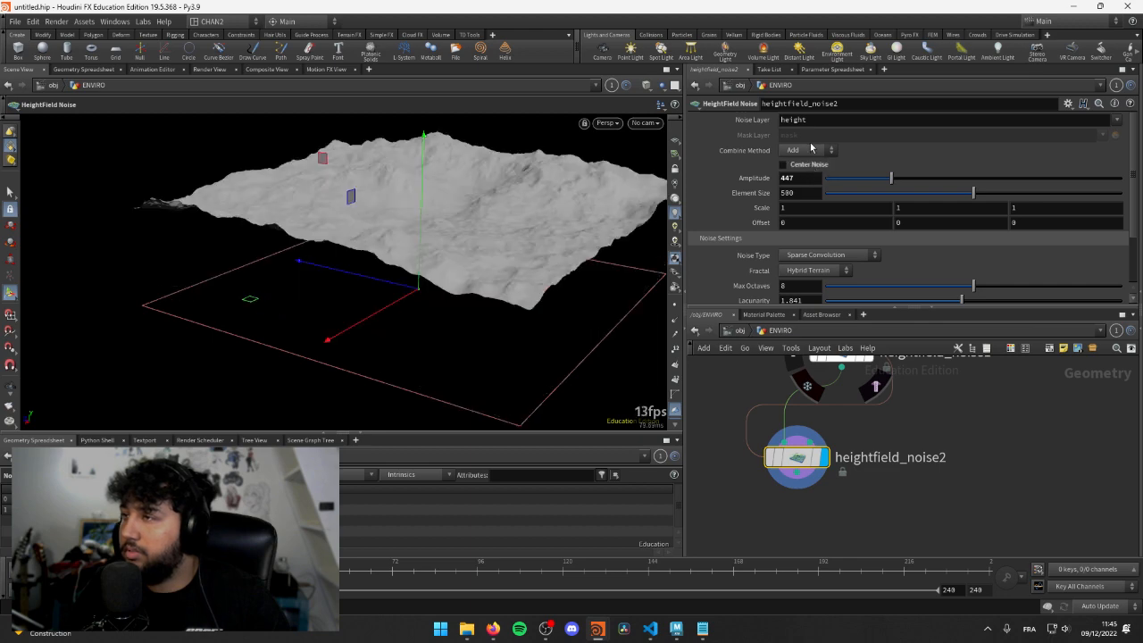
left_click(813, 166)
left_click(813, 165)
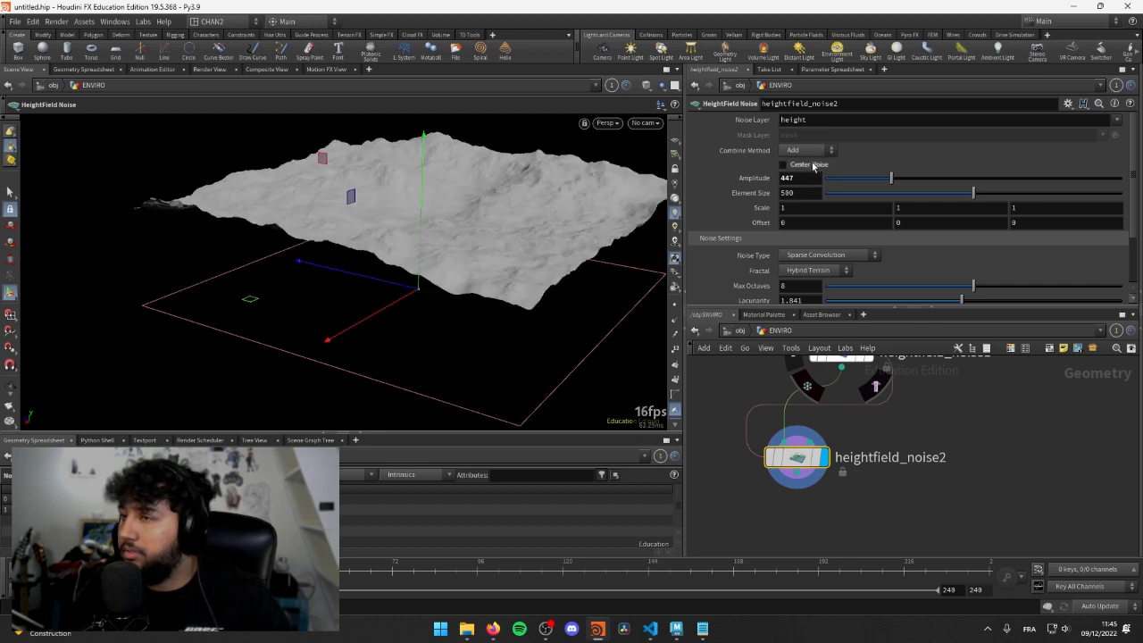
left_click(813, 166)
left_click_drag(390, 225, 326, 207)
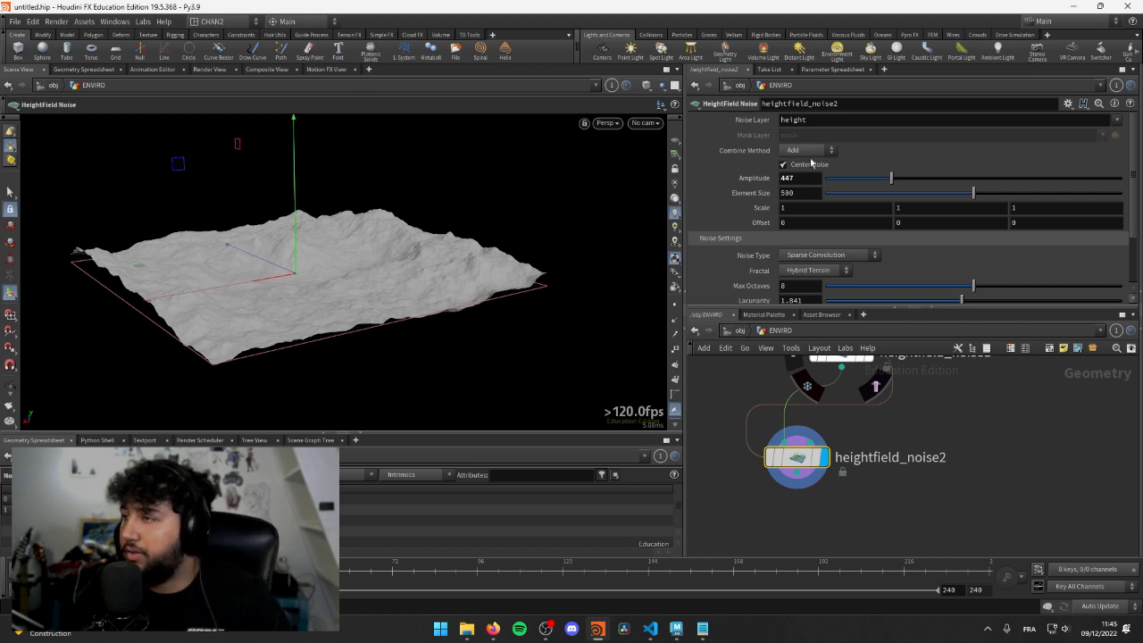
- Turn off Center Noise on heightfield_noise2 and try the Multiply and Minimum combine methods on the terrain
left_click(804, 167)
left_click(809, 152)
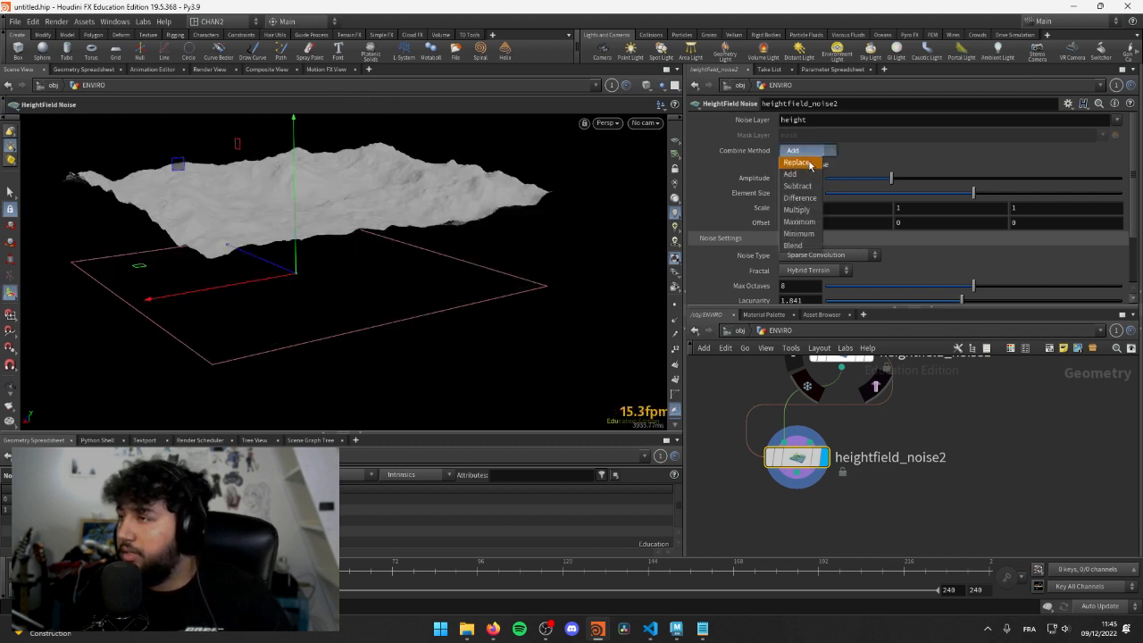
left_click(811, 211)
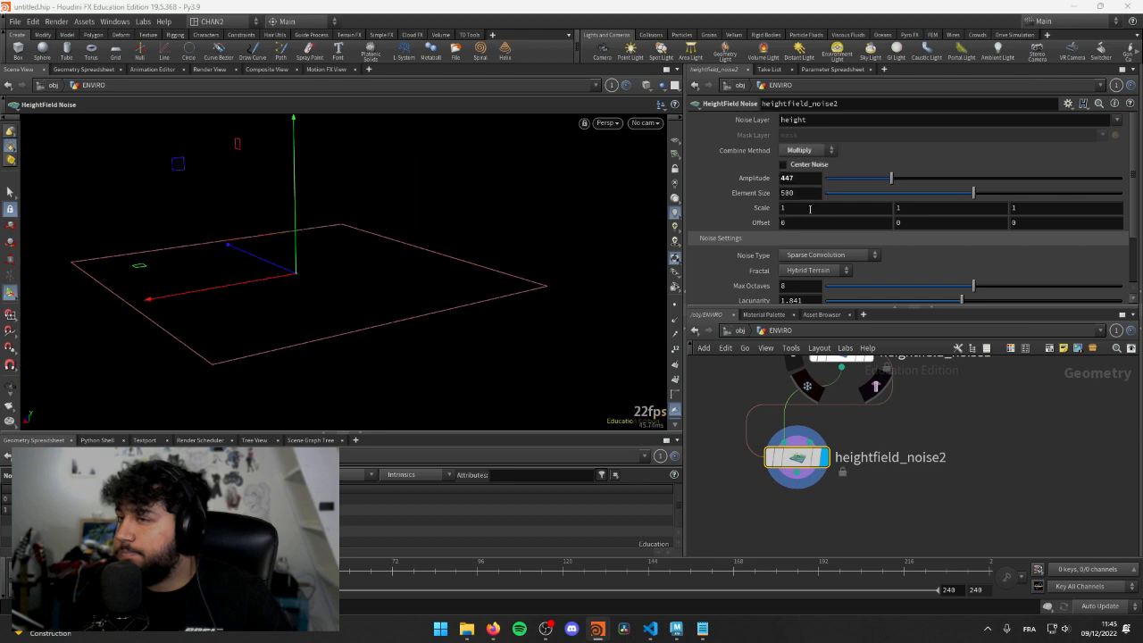
left_click(810, 152)
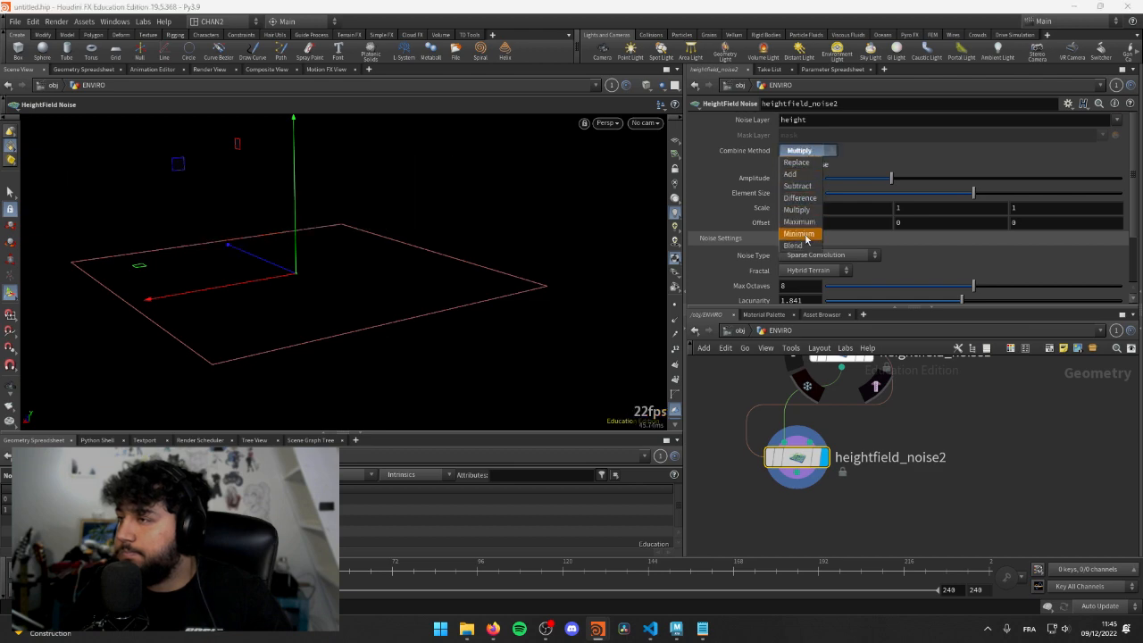
left_click(799, 234)
left_click_drag(633, 247, 392, 272)
scroll(447, 250, "up", 5)
scroll(484, 220, "down", 5)
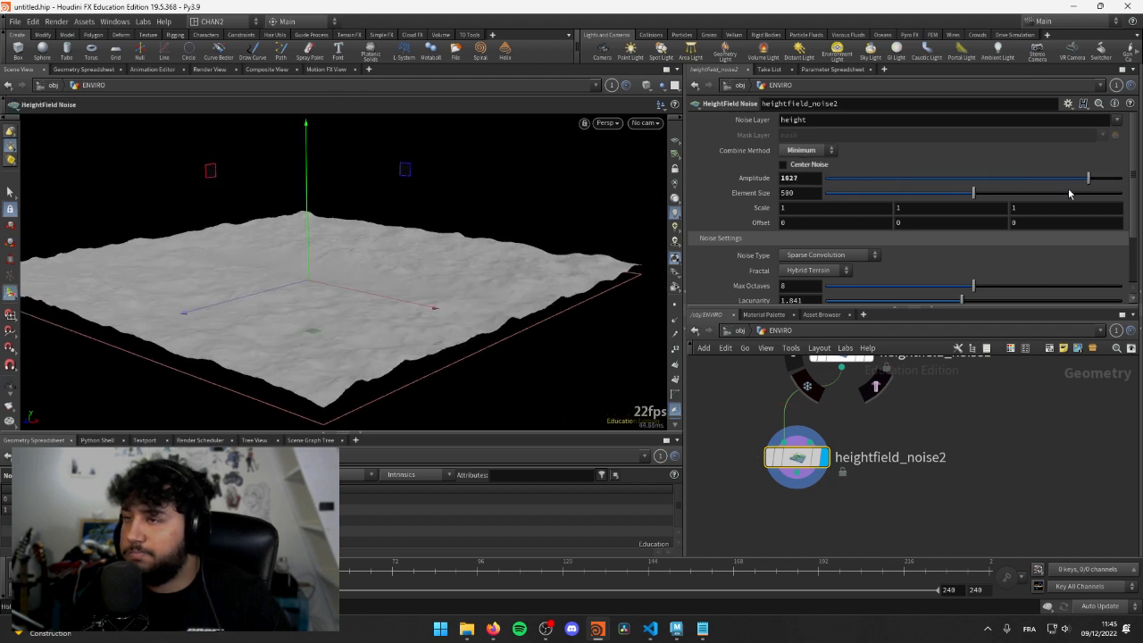
- Try the Blend combine method on heightfield_noise2, return it to Add and check the relief
left_click(808, 150)
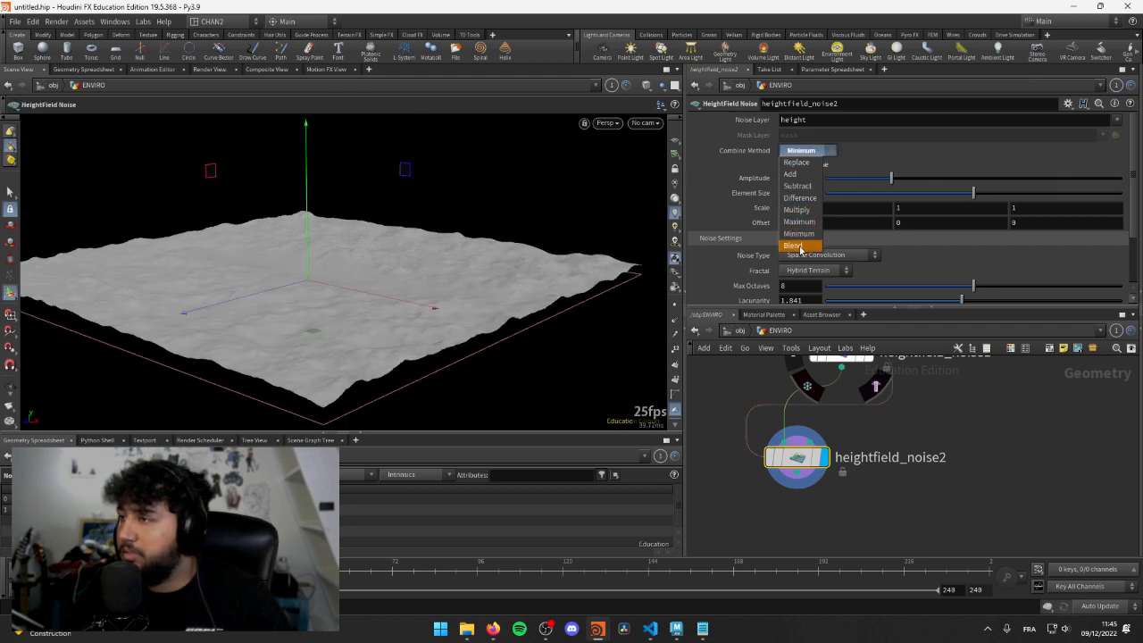
left_click(793, 246)
left_click(808, 150)
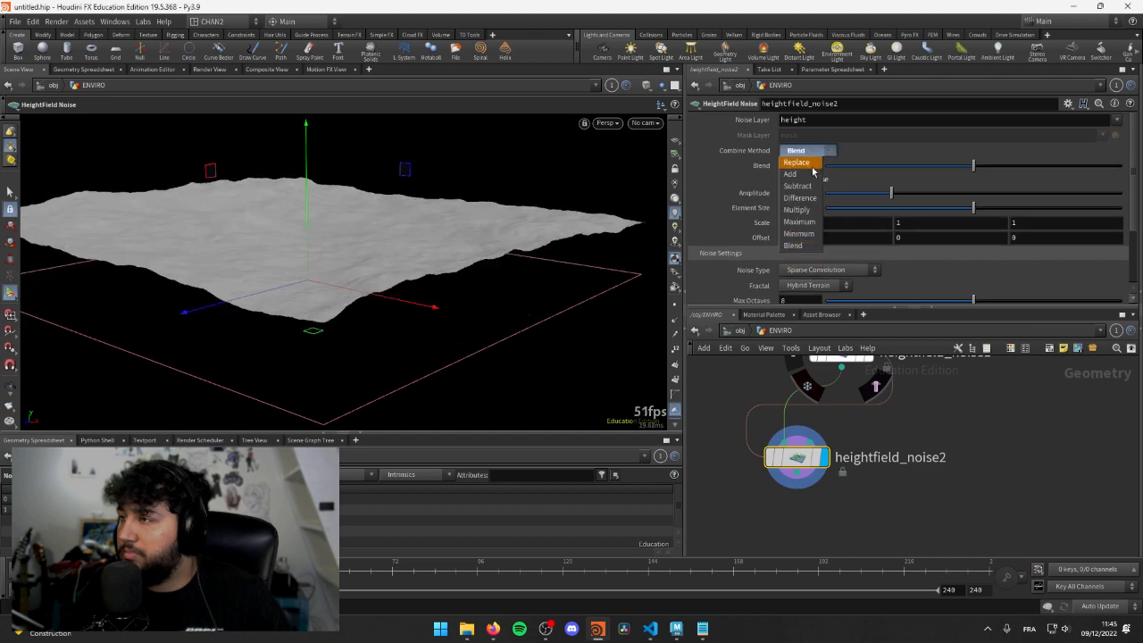
left_click(793, 162)
key("Escape")
left_click_drag(383, 191, 390, 249)
key("Return")
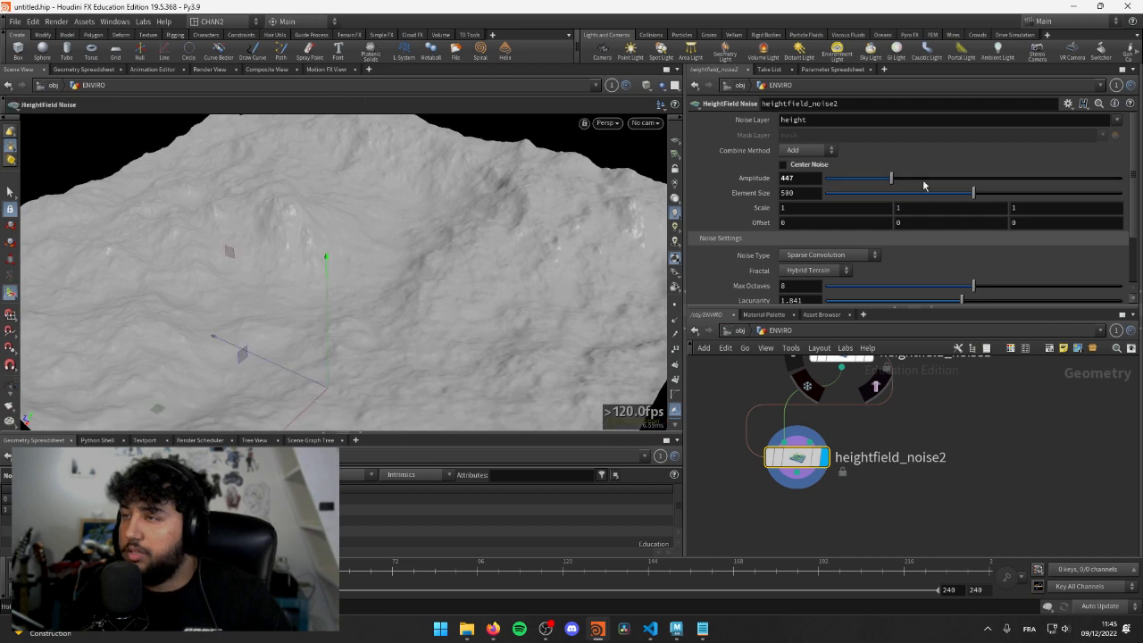
- Lower heightfield_noise2's Amplitude to 0 for comparison and raise it to 656
left_click_drag(884, 179, 822, 191)
middle_click_drag(419, 357, 426, 247)
scroll(402, 245, "down", 5)
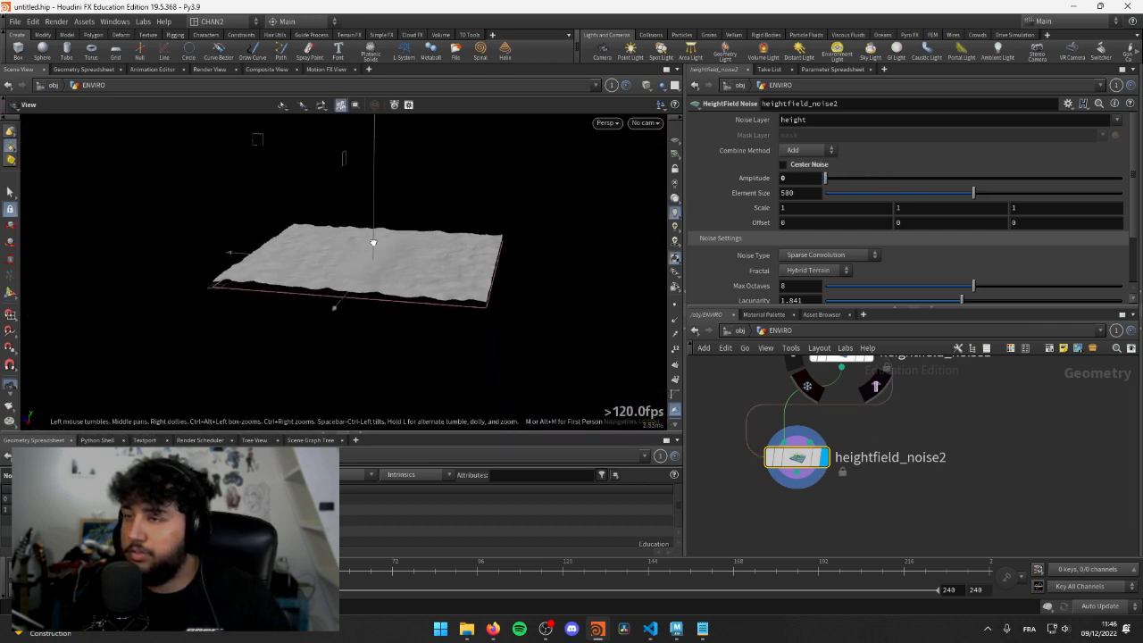
left_click_drag(373, 243, 362, 231)
left_click_drag(835, 190, 873, 186)
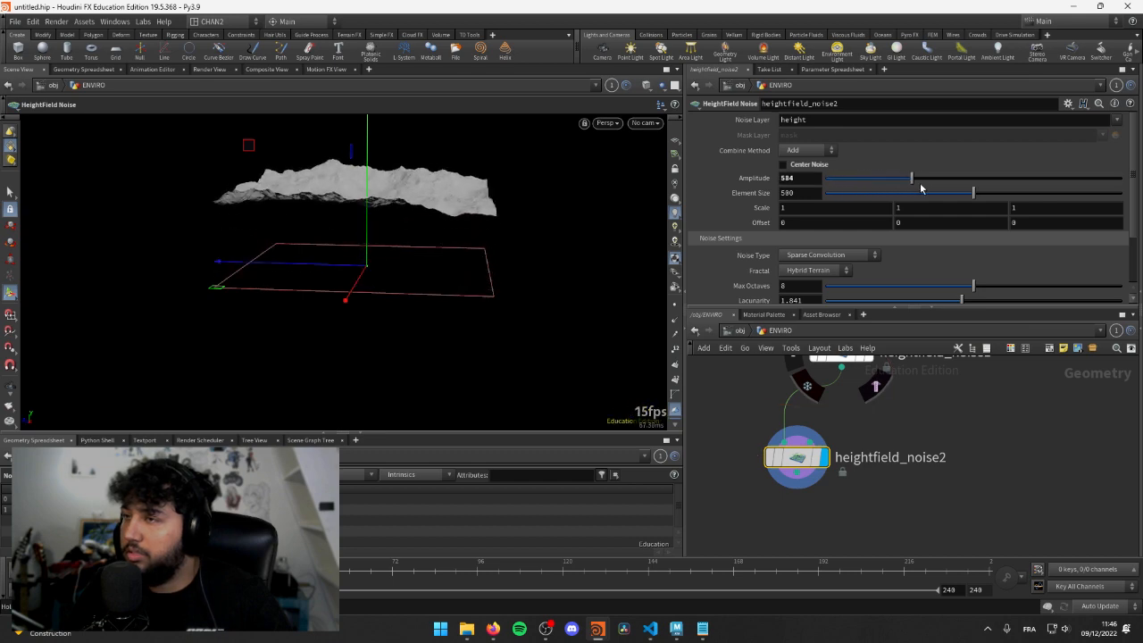
key("Escape")
- Examine the terrain relief from above, close up and from a distance, and look over the noise settings
left_click_drag(379, 195, 273, 278)
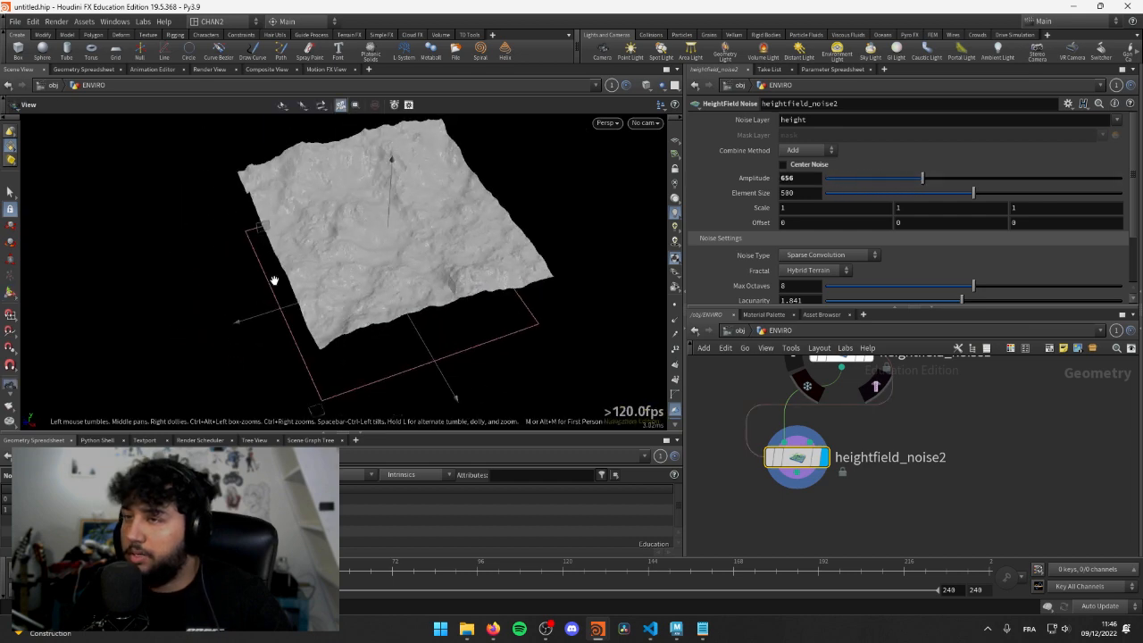
scroll(442, 268, "up", 5)
left_click_drag(442, 268, 360, 240)
scroll(284, 248, "up", 4)
scroll(327, 303, "down", 8)
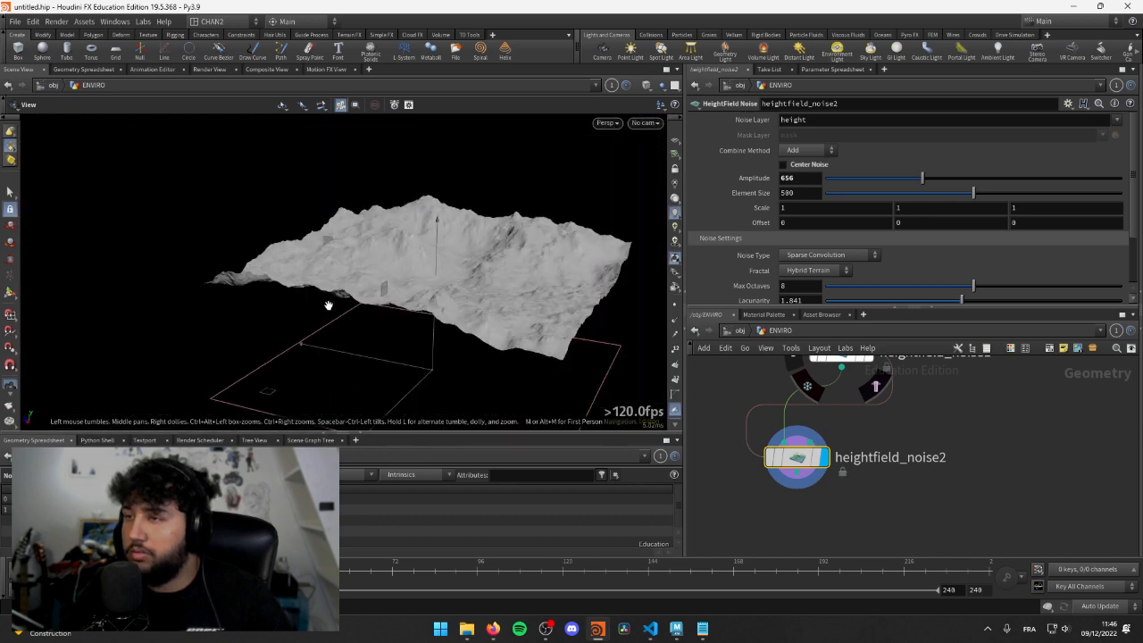
left_click_drag(326, 304, 426, 239)
scroll(439, 250, "up", 3)
scroll(885, 257, "down", 3)
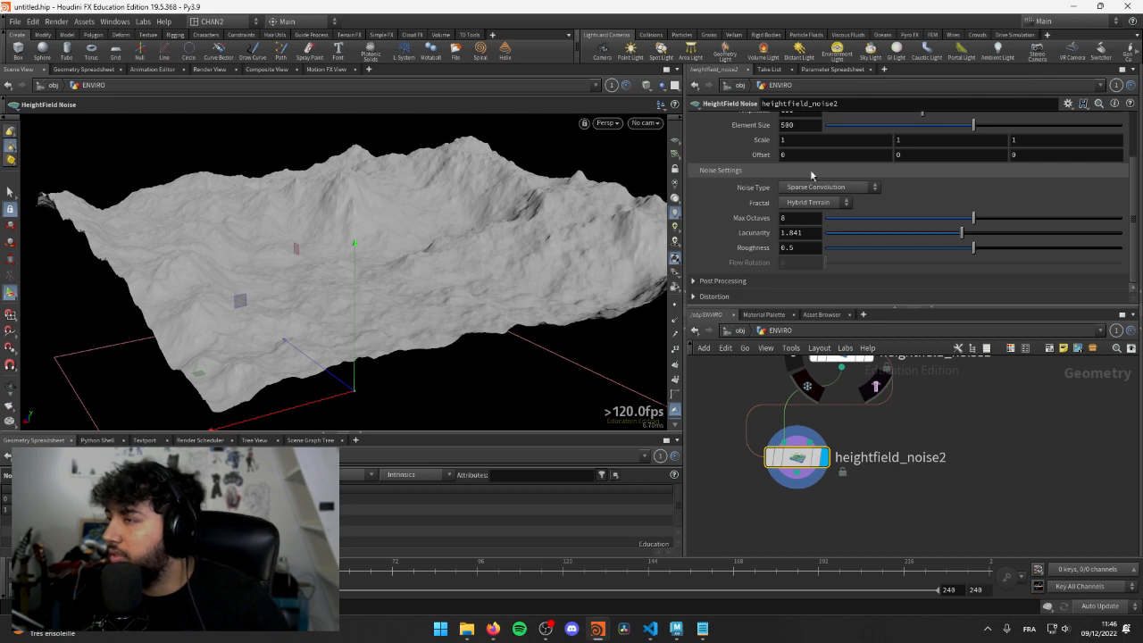
scroll(820, 199, "up", 3)
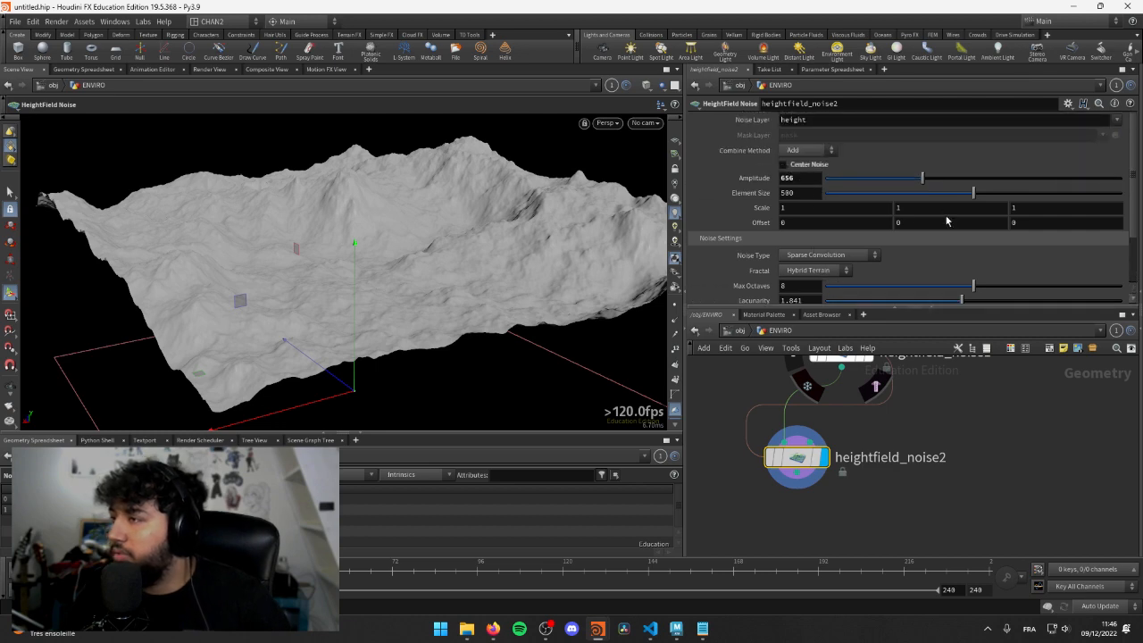
- Set the Y Offset of heightfield_noise2 to 238.2 and inspect the shifted relief from several sides
left_click_drag(643, 231, 79, 140)
middle_click_drag(79, 140, 188, 140)
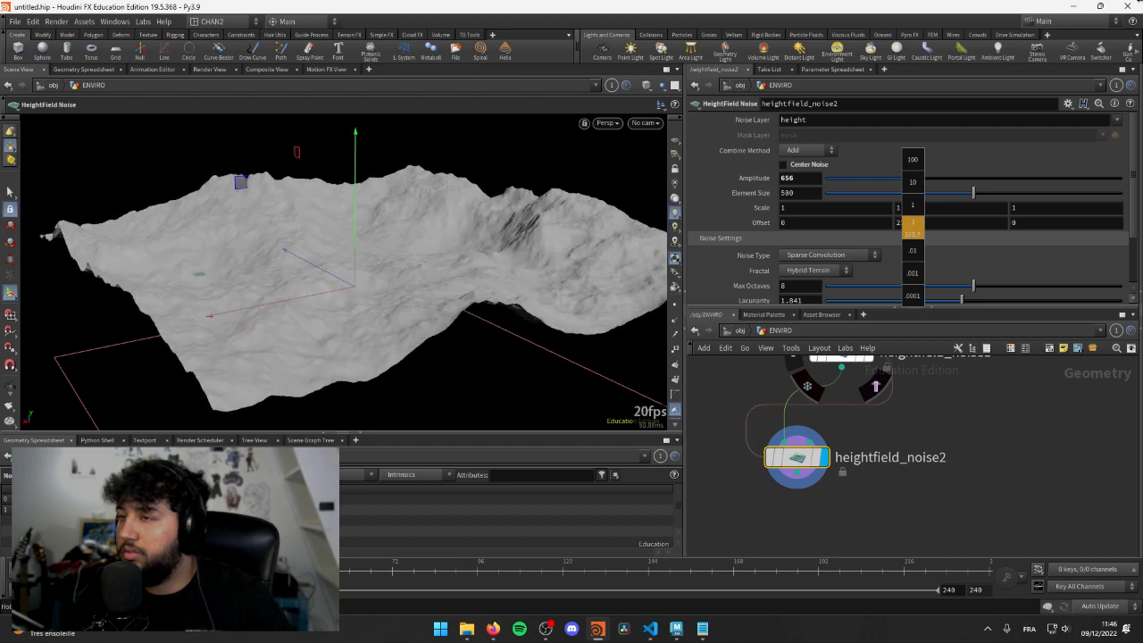
left_click_drag(454, 391, 329, 254, "alt")
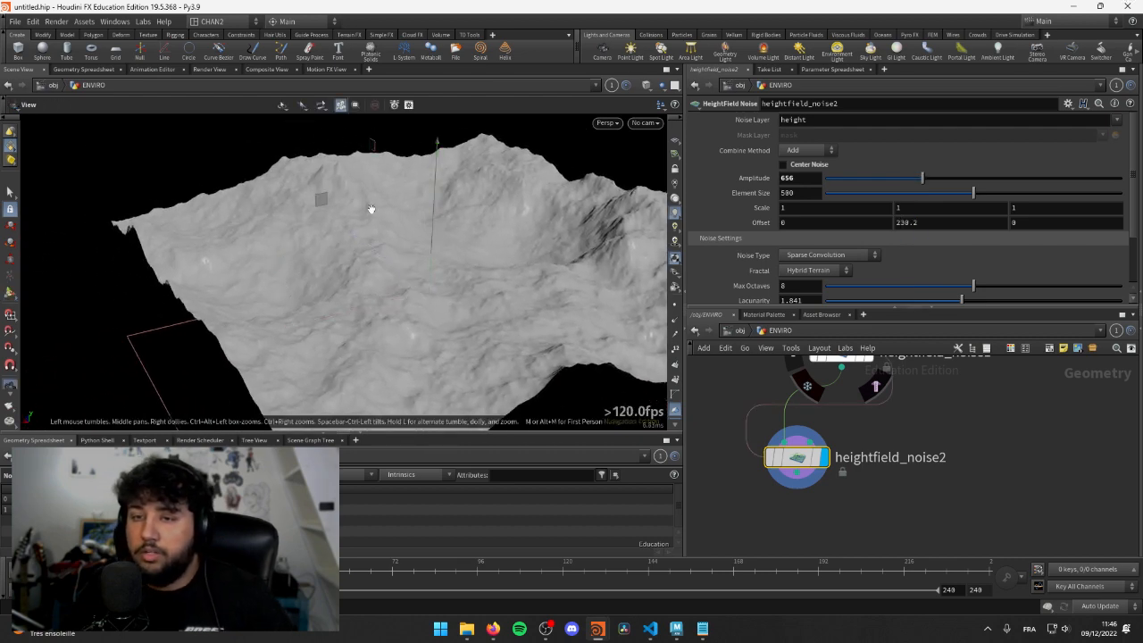
left_click_drag(473, 232, 419, 260, "alt")
right_click_drag(418, 260, 476, 282, "alt")
left_click_drag(476, 282, 278, 288, "alt")
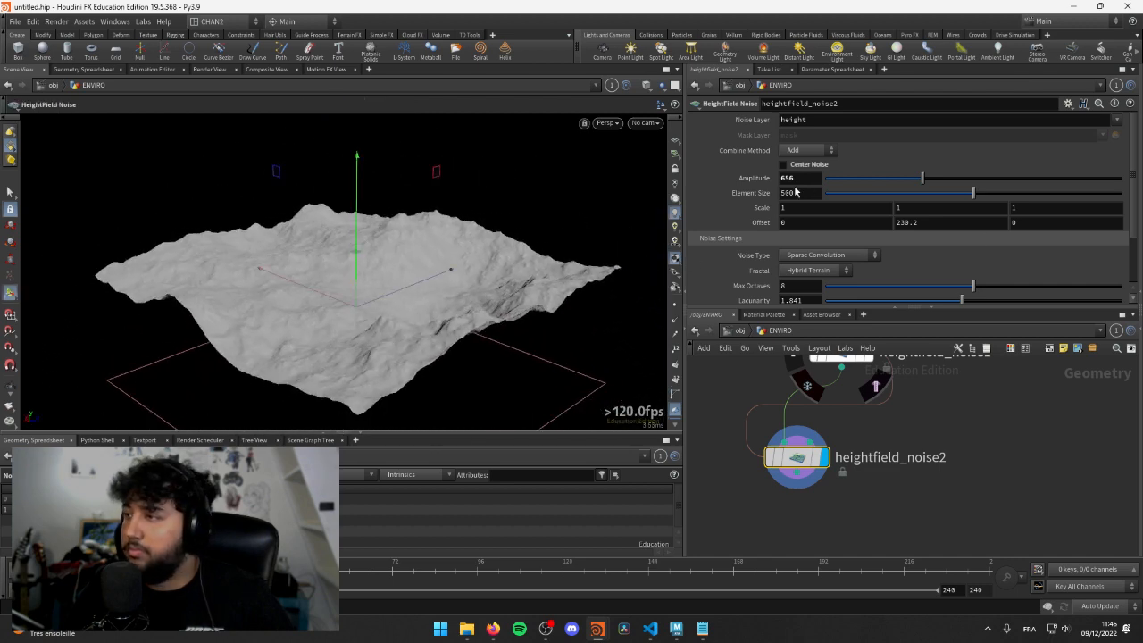
- Compare the Replace, Add and Subtract combine methods of heightfield_noise2 on the terrain
left_click(809, 151)
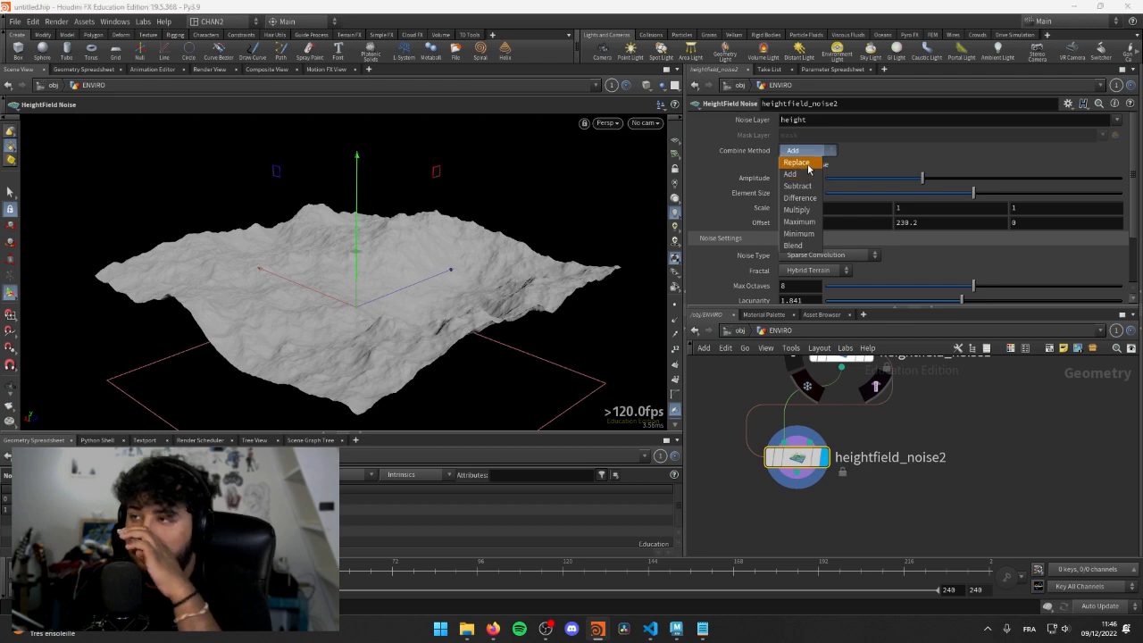
left_click(798, 163)
left_click(808, 151)
left_click(797, 163)
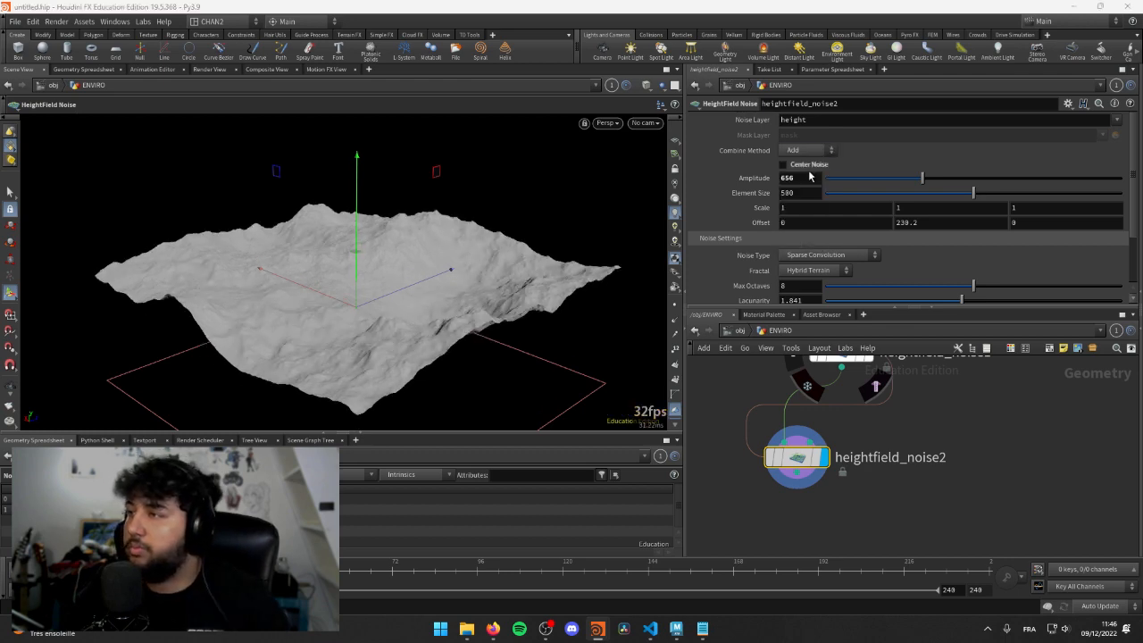
left_click(808, 150)
left_click(798, 170)
left_click_drag(411, 191, 393, 304)
left_click(804, 150)
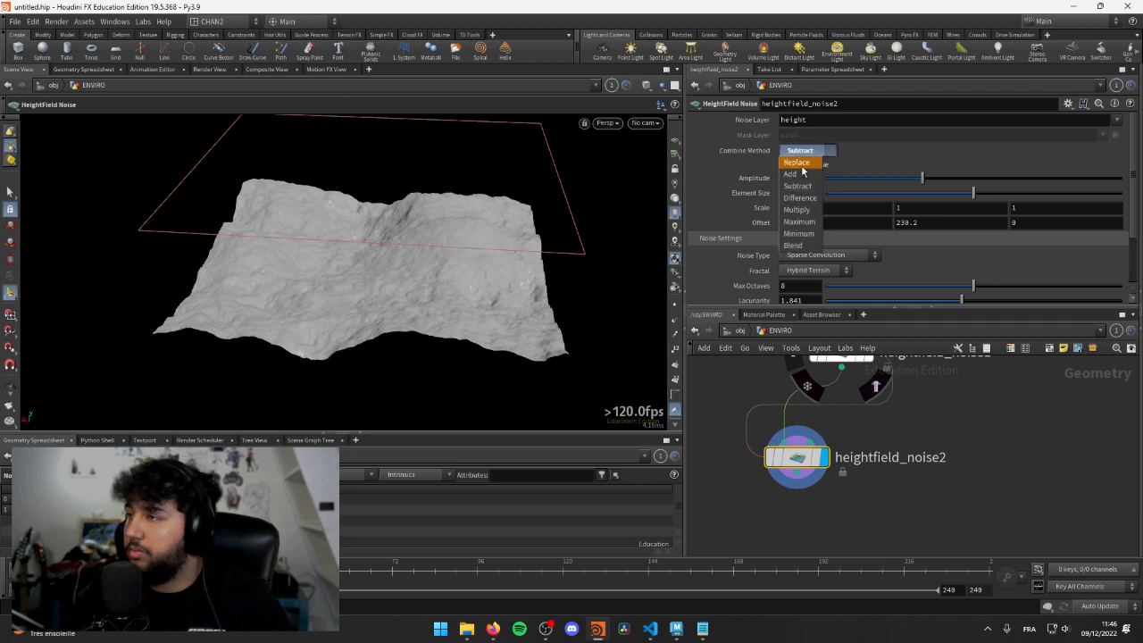
left_click(797, 162)
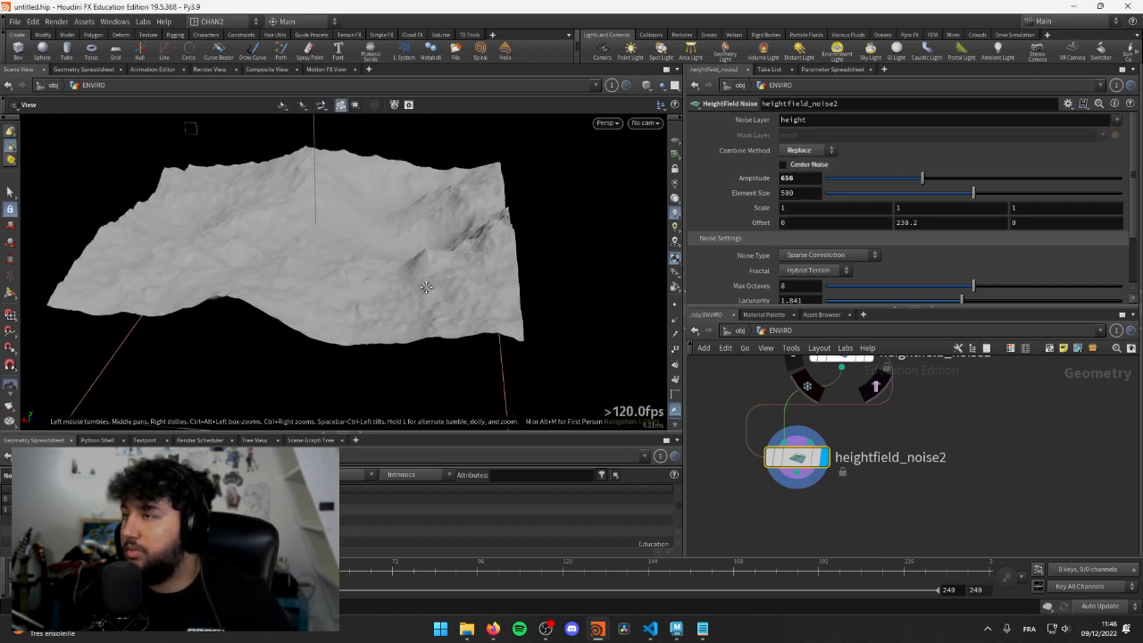
left_click(803, 153)
left_click(797, 185)
- Set heightfield_noise2's Combine Method to Add with Center Noise on and inspect the terrain
left_click(808, 152)
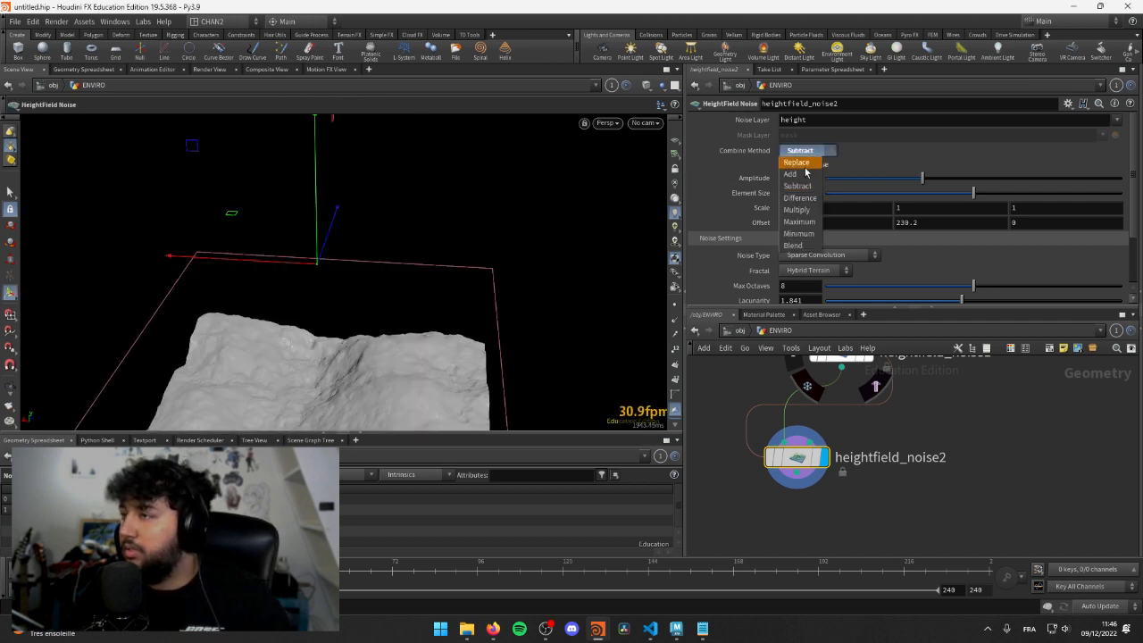
left_click(805, 174)
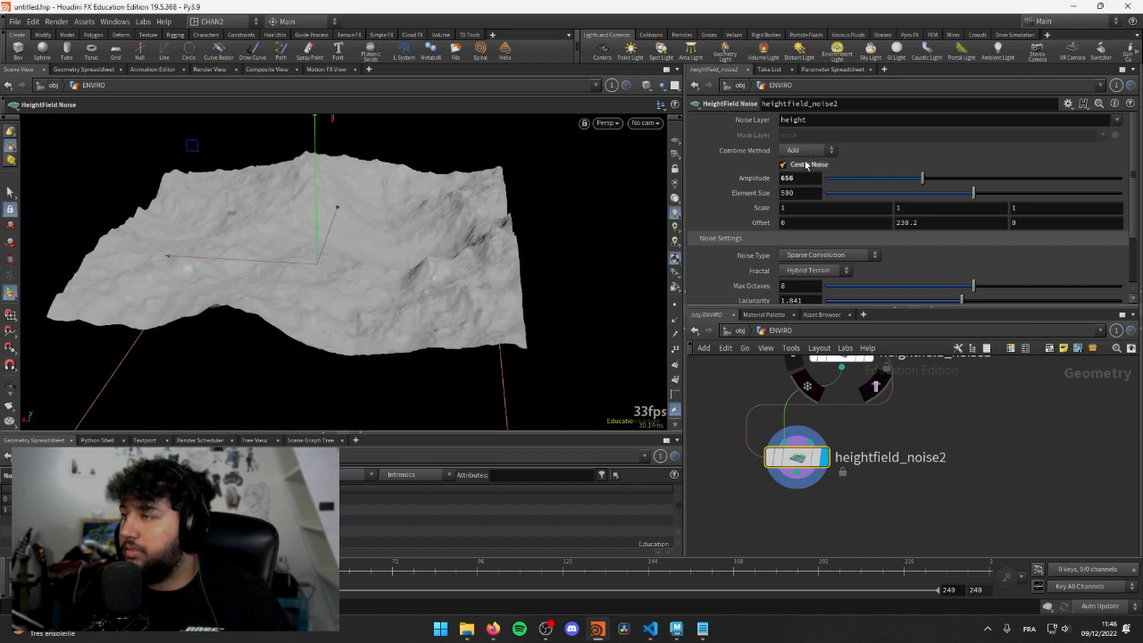
left_click_drag(268, 224, 373, 268)
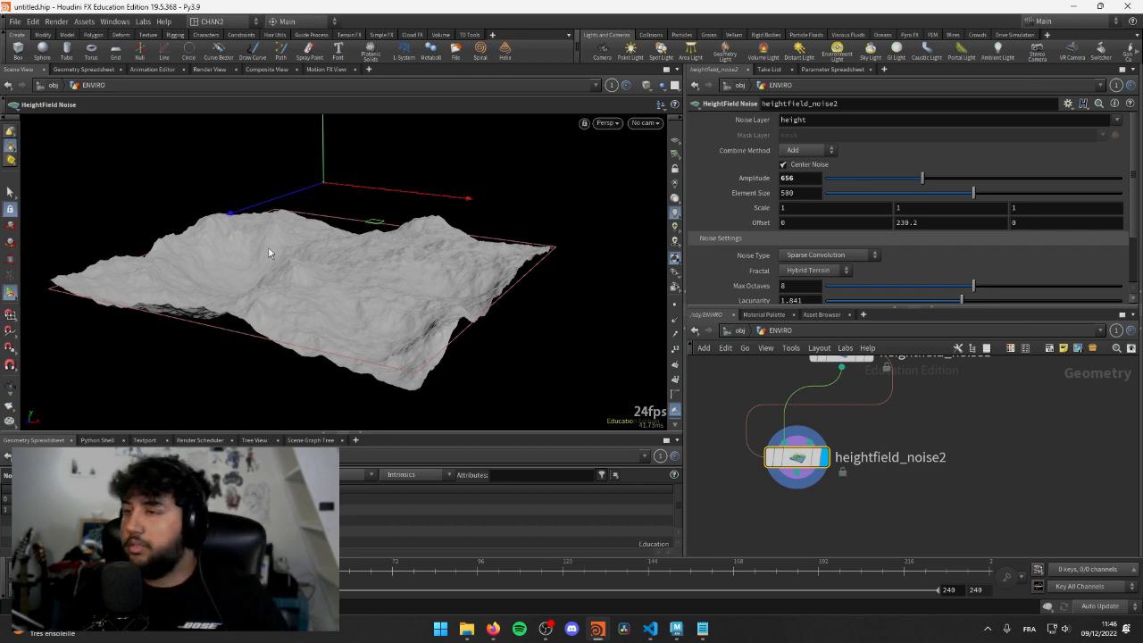
left_click_drag(268, 253, 487, 338)
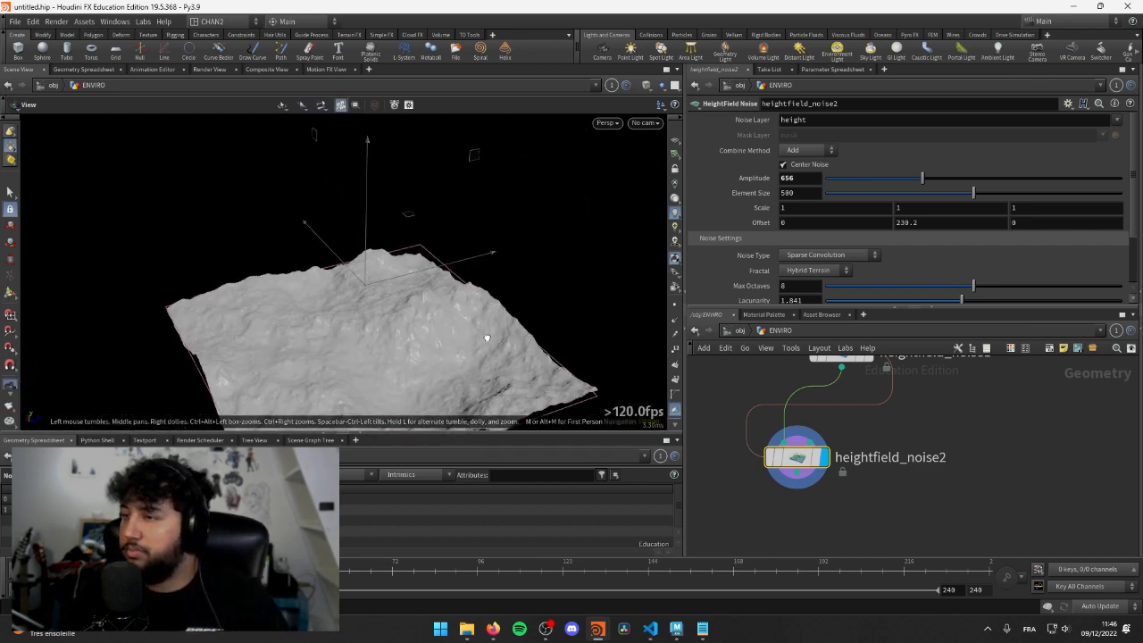
- Connect the blurred mask to heightfield_noise2's mask input and inspect the masked terrain
middle_click_drag(807, 452, 822, 545)
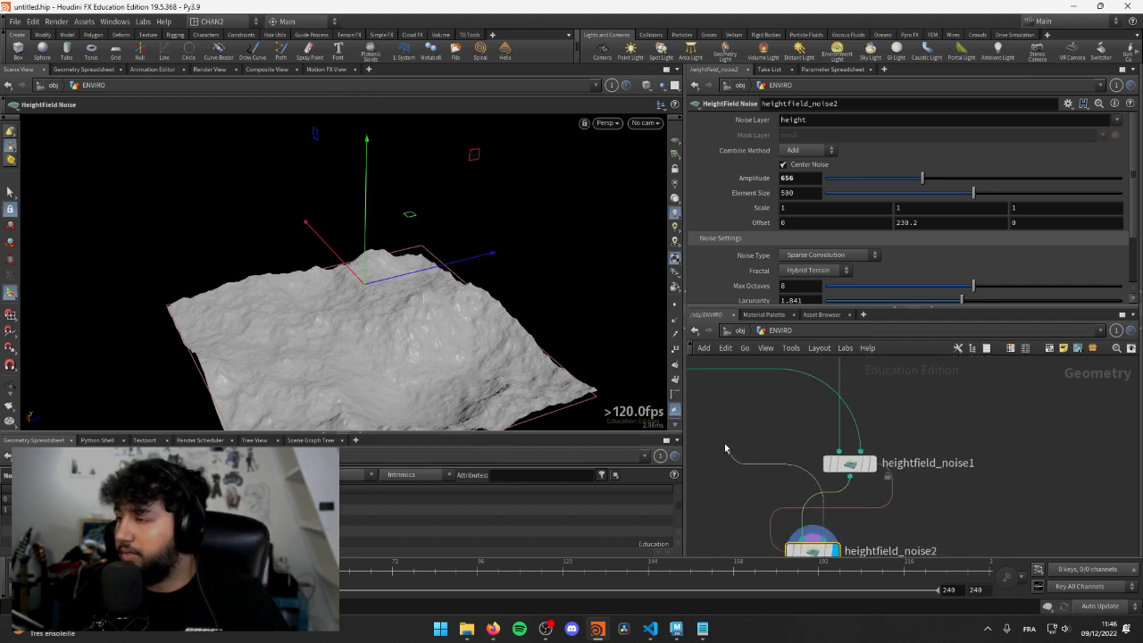
middle_click_drag(725, 445, 1054, 445)
middle_click_drag(925, 395, 818, 402)
left_click(905, 447)
left_click_drag(321, 286, 362, 284)
middle_click_drag(947, 474, 876, 400)
left_click_drag(196, 291, 295, 288)
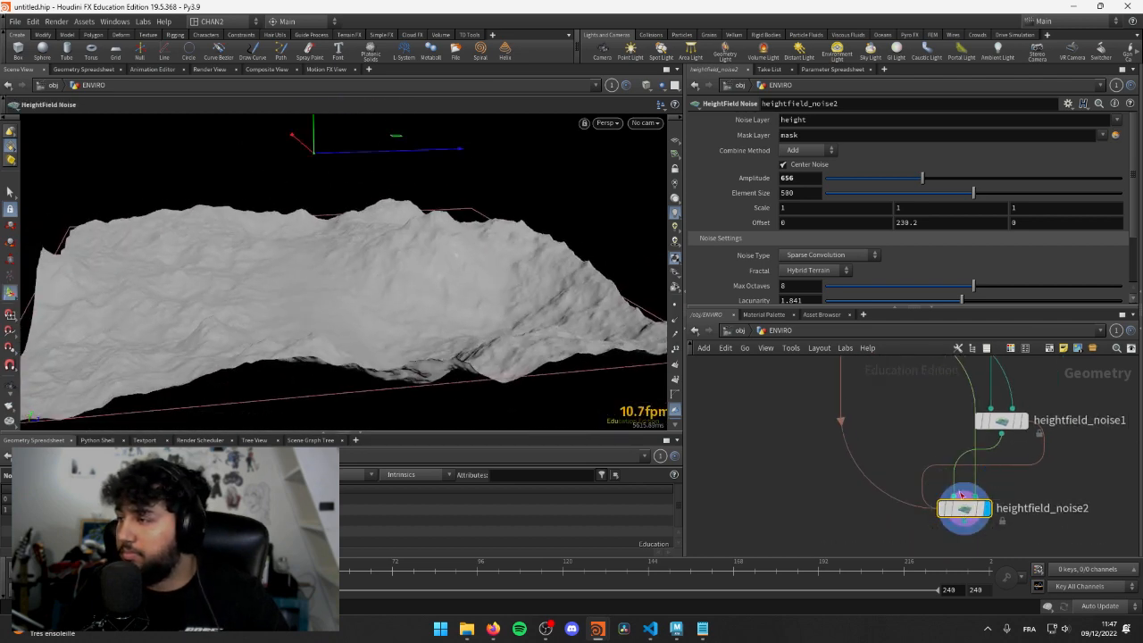
- Set heightfield_noise2's Amplitude to 406 and Element Size to 384
left_click_drag(923, 178, 888, 176)
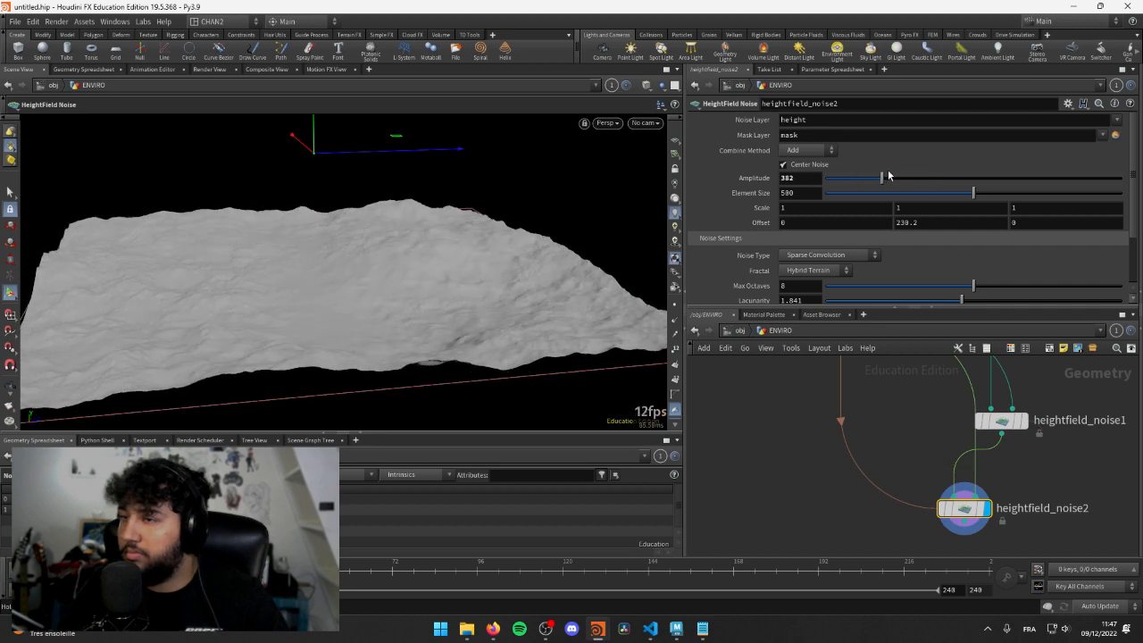
mouse_move(304, 285)
left_mouse_down()
mouse_move(327, 294)
mouse_move(352, 268)
mouse_move(297, 278)
left_mouse_up()
left_click_drag(974, 193, 938, 194)
- Examine the masked path and the surrounding relief from close up, above and the side
left_click_drag(348, 268, 274, 276)
right_click_drag(274, 276, 361, 318)
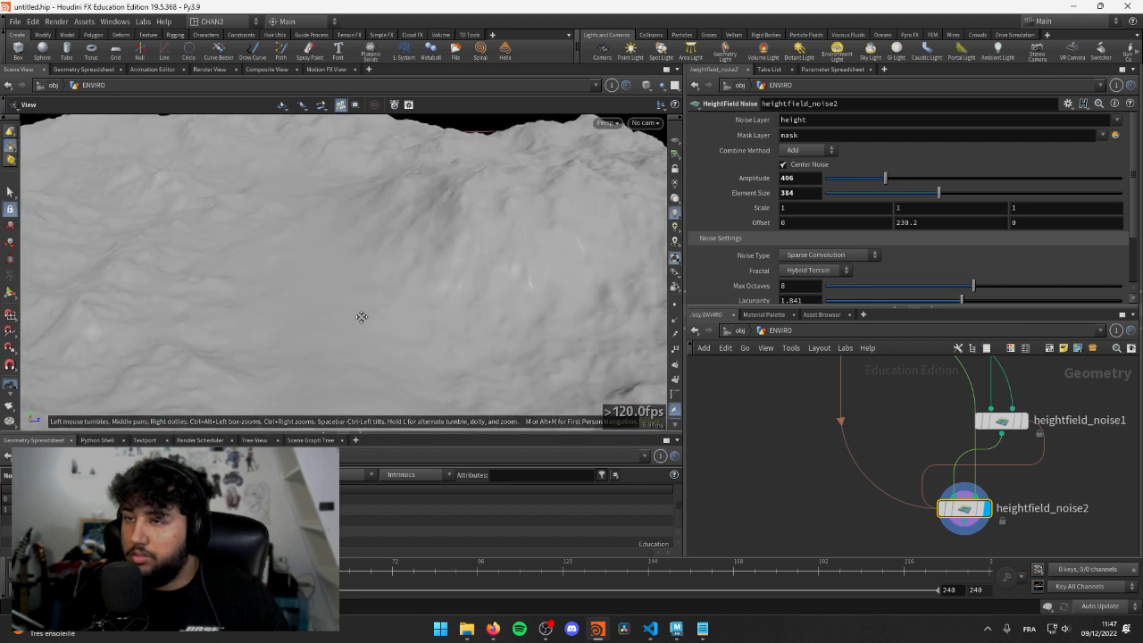
left_click_drag(361, 317, 403, 309)
right_click_drag(403, 309, 337, 321)
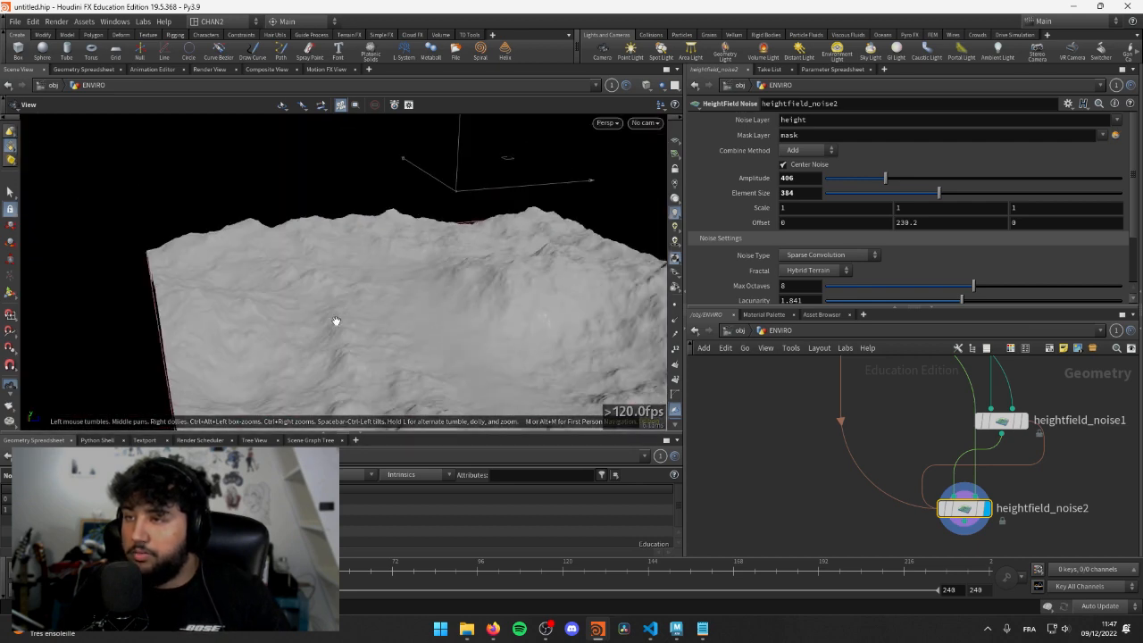
left_click_drag(336, 321, 327, 268)
mouse_move(327, 268)
right_mouse_down()
mouse_move(220, 263)
mouse_move(328, 247)
right_mouse_up()
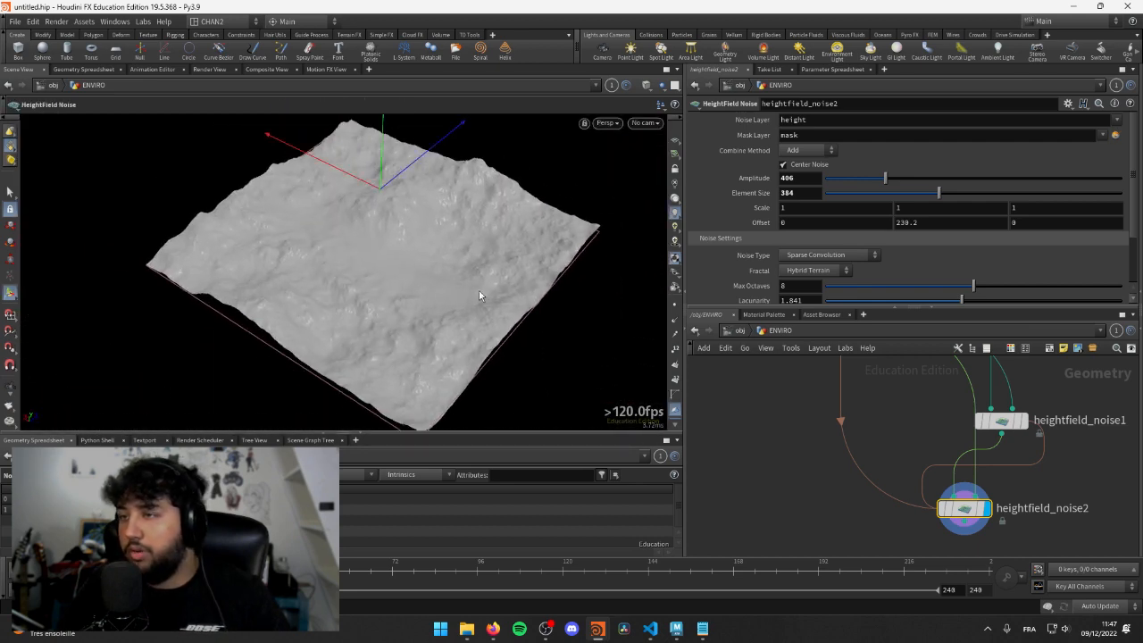
left_click_drag(479, 291, 378, 293)
right_click_drag(378, 294, 427, 292)
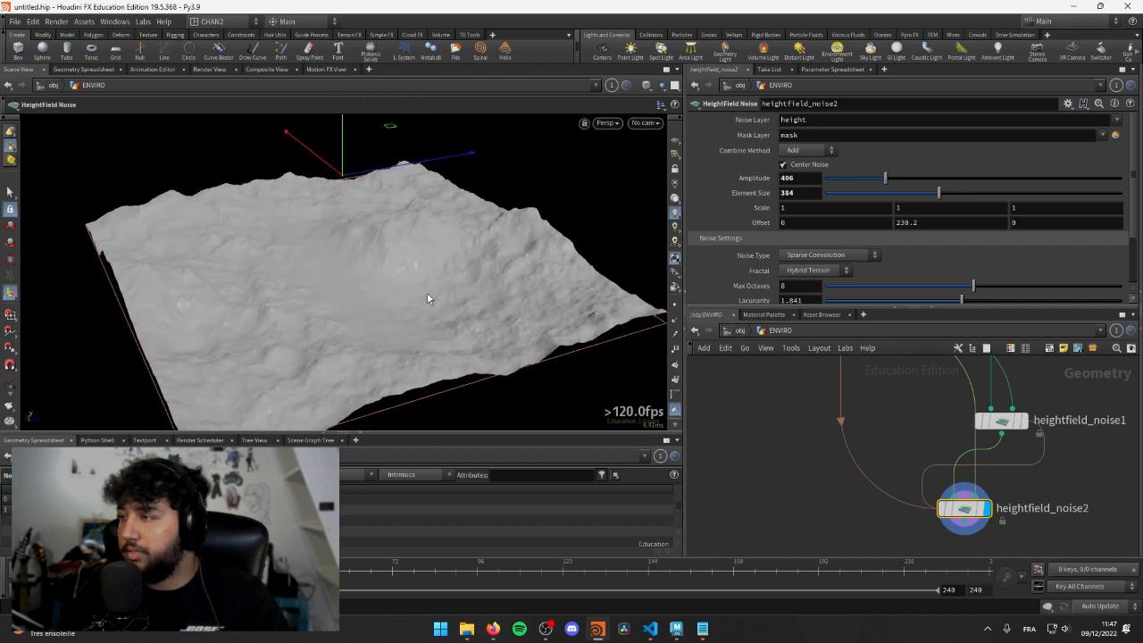
mouse_move(427, 299)
left_mouse_down()
mouse_move(408, 294)
mouse_move(422, 317)
left_mouse_up()
left_click_drag(364, 282, 416, 283)
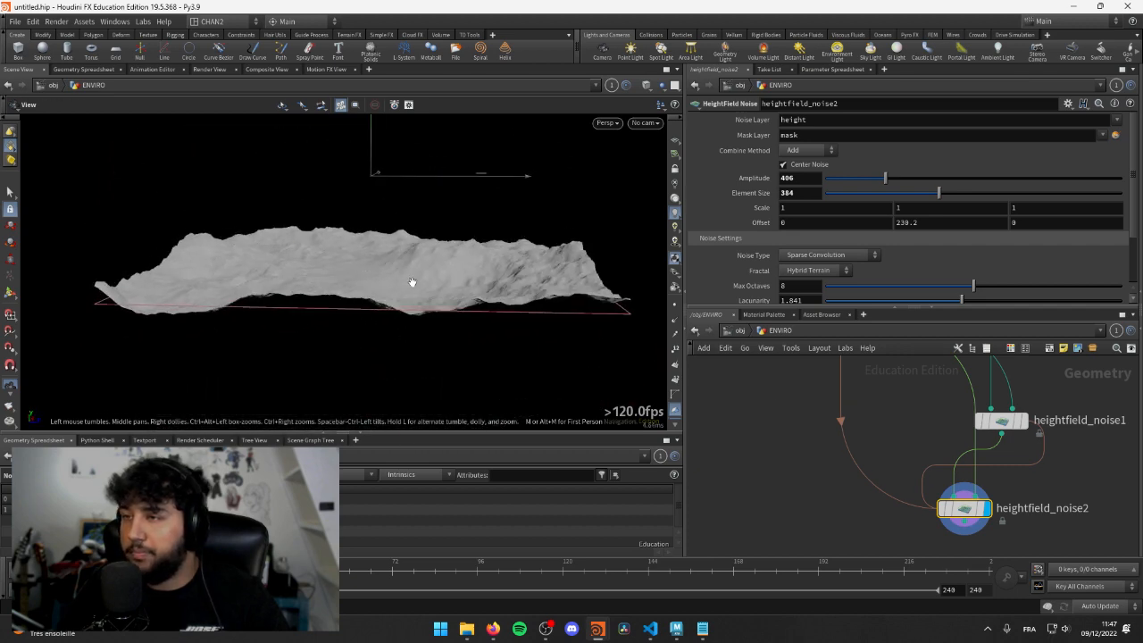
- Add a HeightField Erode node connected after heightfield_noise2, display its result and return to the first frame
middle_click_drag(934, 536, 900, 452)
key("Tab")
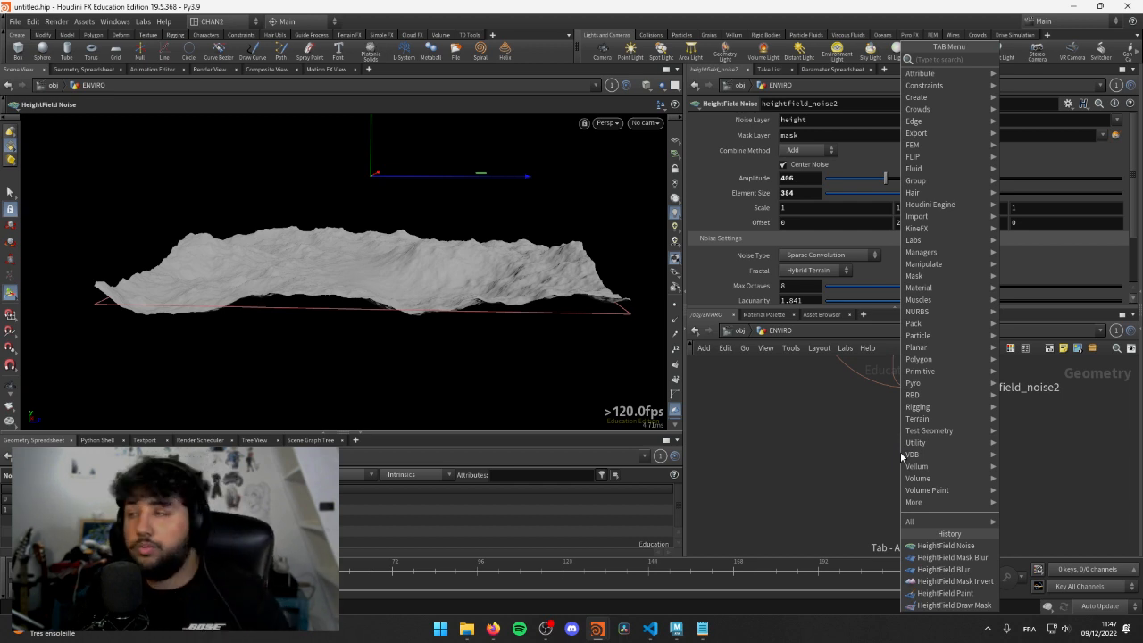
type("hei")
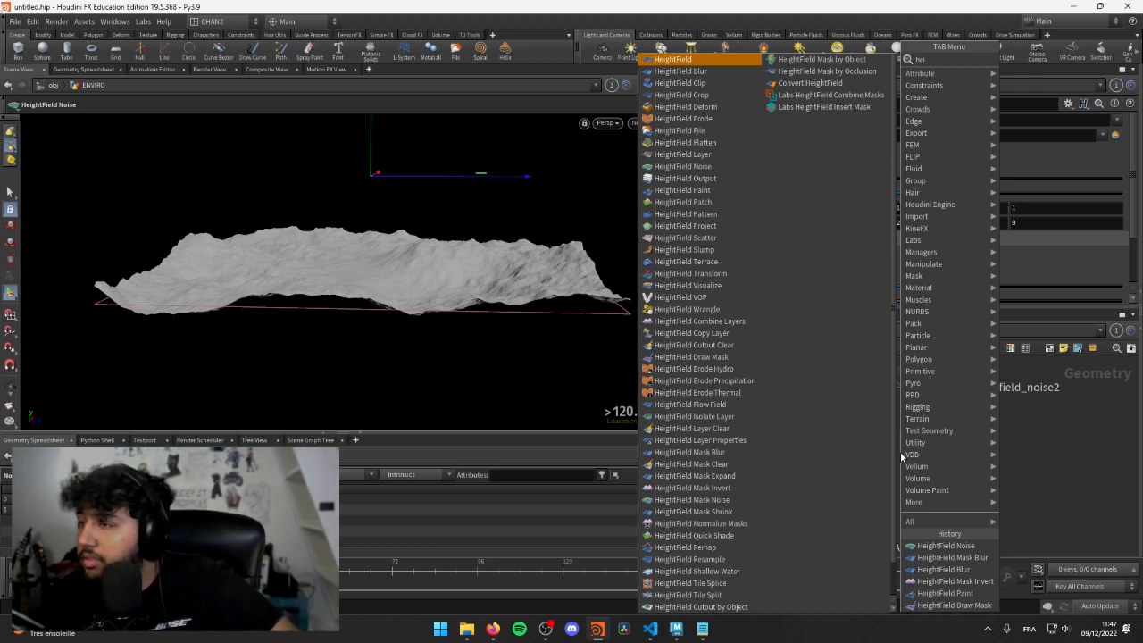
type("er")
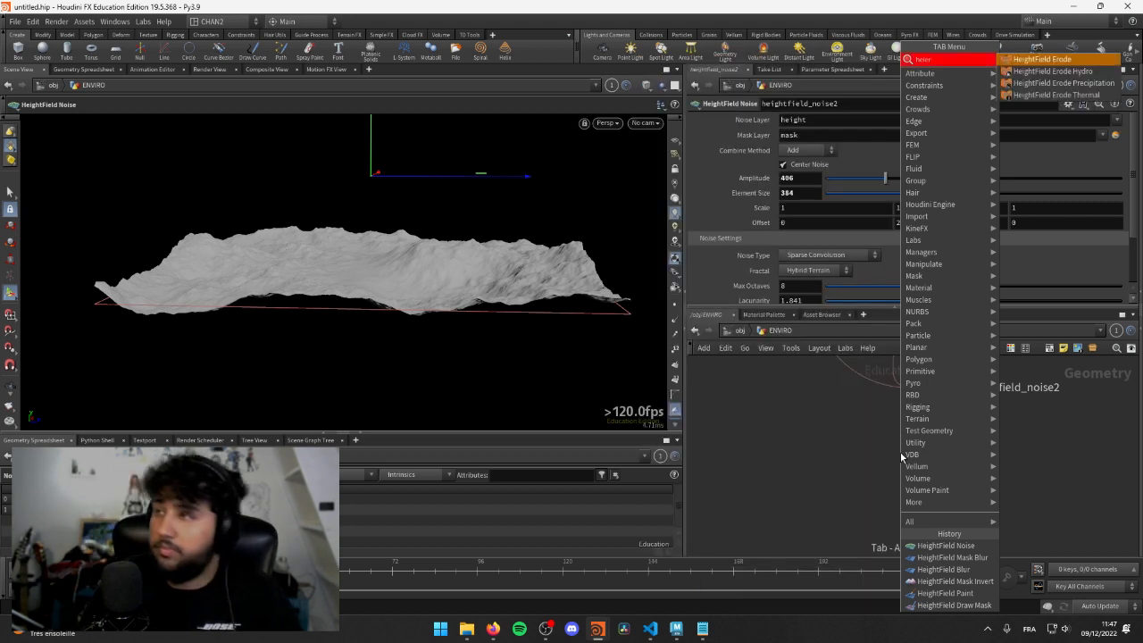
key("Escape")
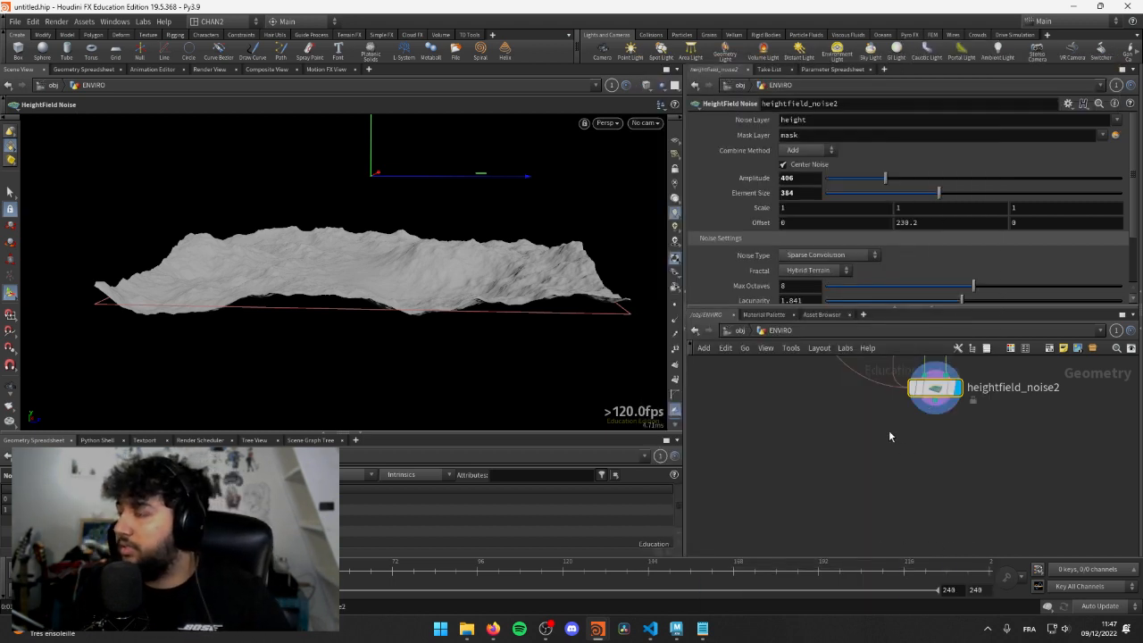
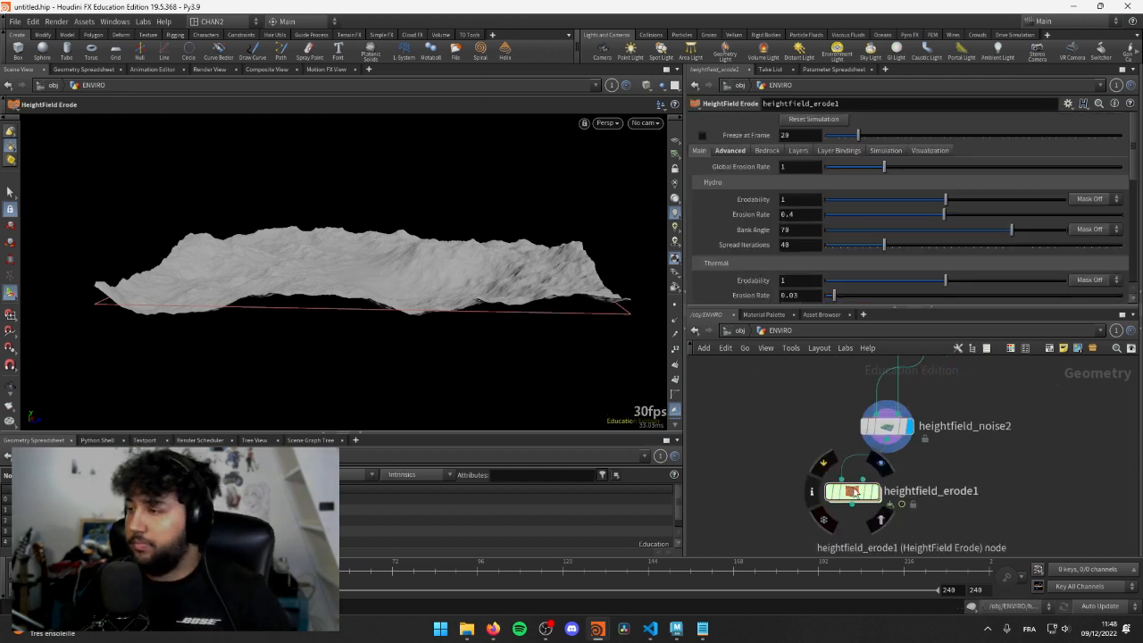
left_click(880, 463)
left_click_drag(384, 223, 319, 435)
key("ctrl+Up")
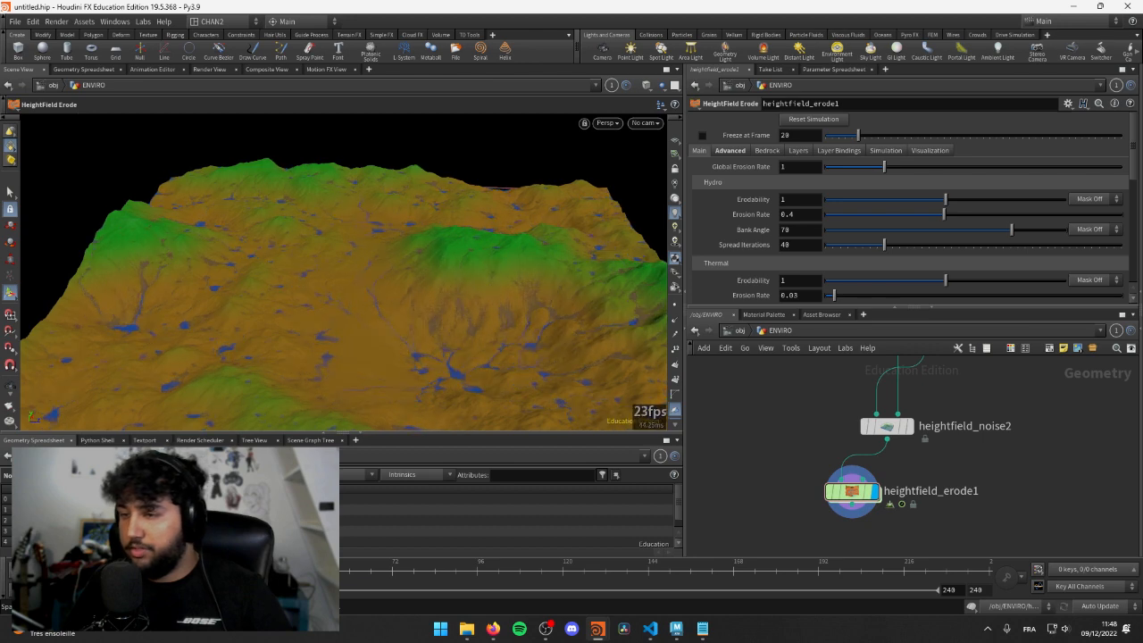
- Compute the elevation range for heightfield_erode1's visualization so the height ramp fits the terrain
left_click_drag(426, 312, 379, 272)
left_click(929, 150)
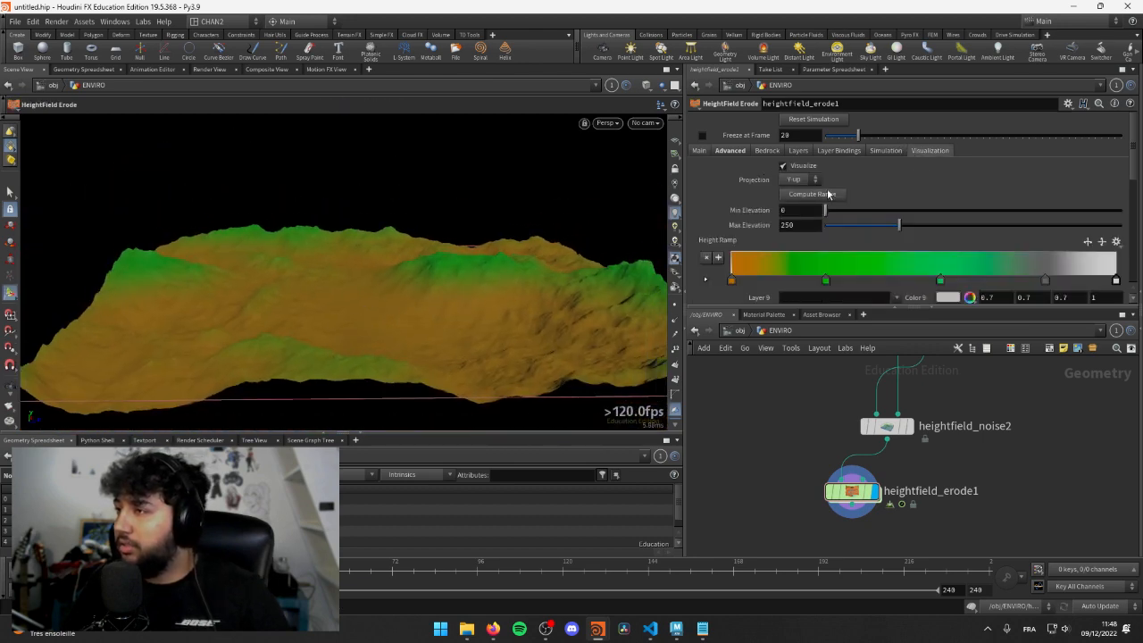
scroll(829, 194, "down", 2)
left_click(812, 147)
left_click_drag(523, 217, 430, 250)
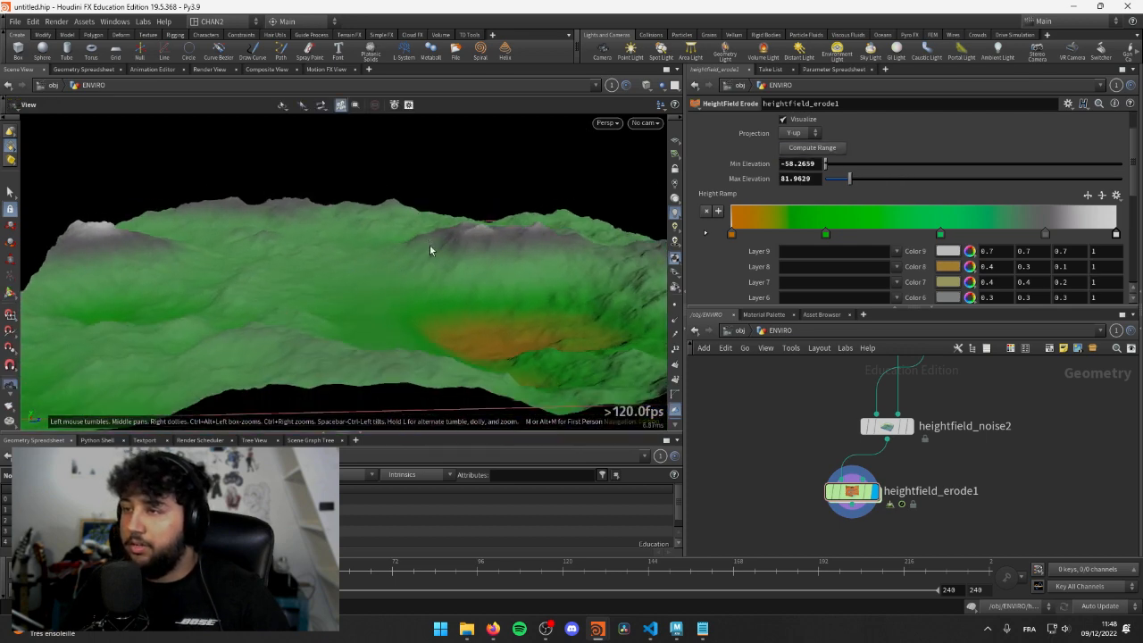
key("Return")
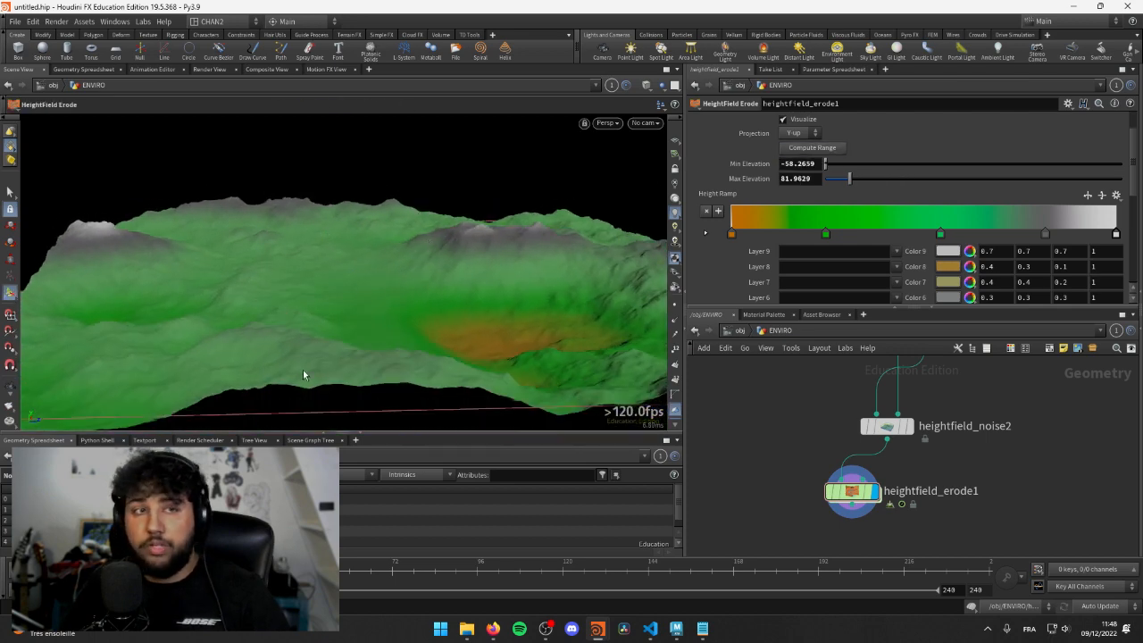
- Examine the height-coloured terrain before erosion from several angles
key("Escape")
left_click_drag(306, 286, 332, 254)
key("Return")
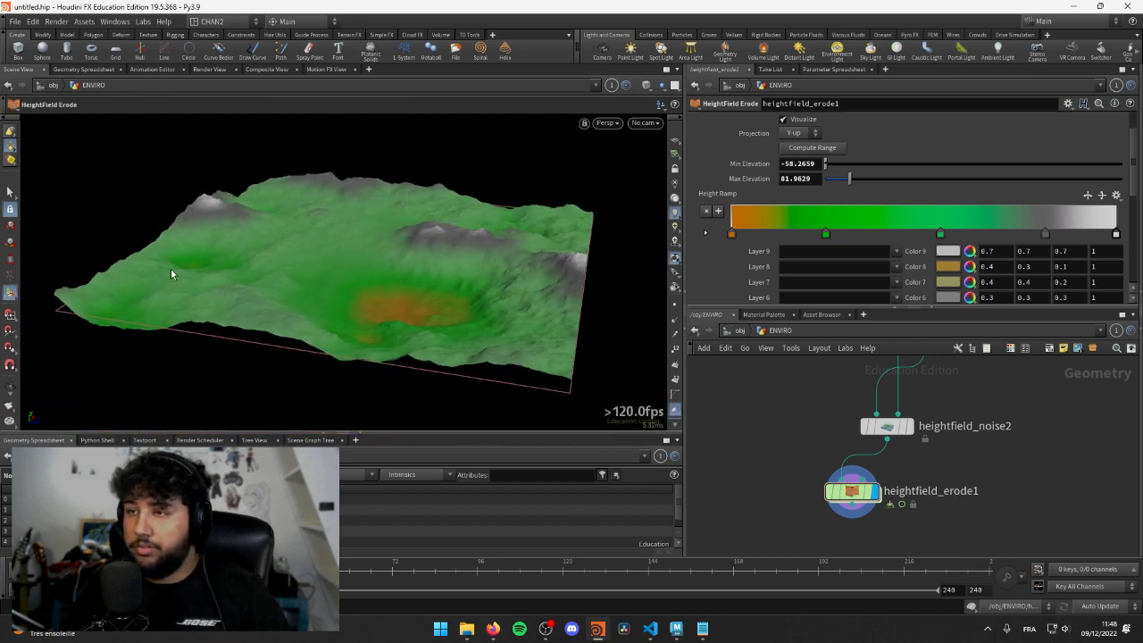
left_click_drag(171, 274, 407, 210)
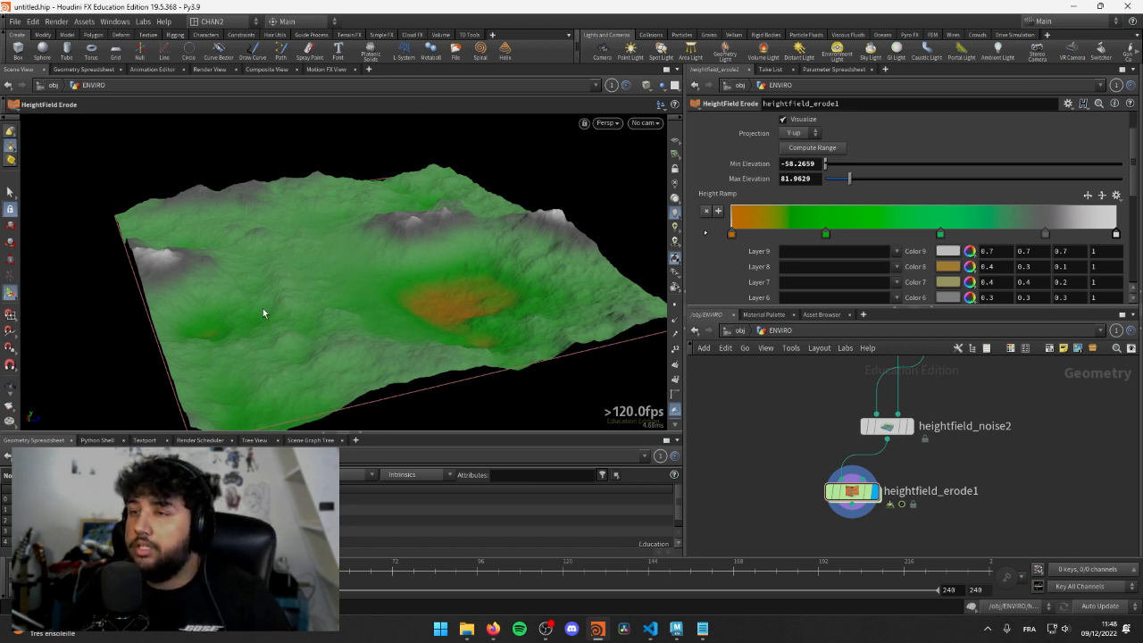
left_click_drag(298, 334, 383, 208)
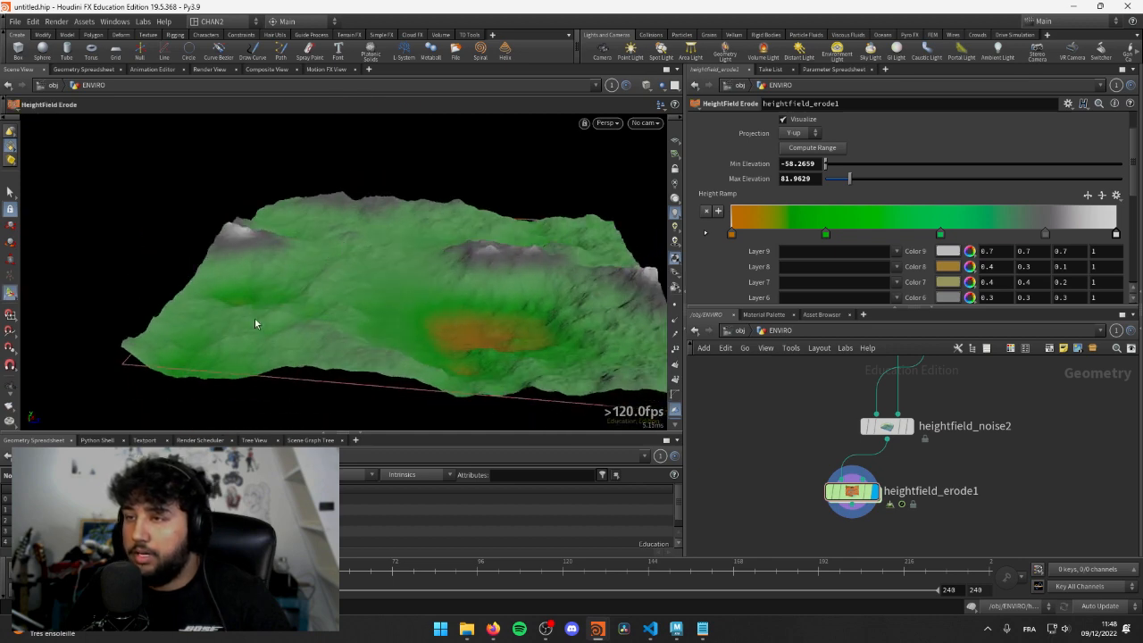
left_click_drag(298, 270, 384, 277)
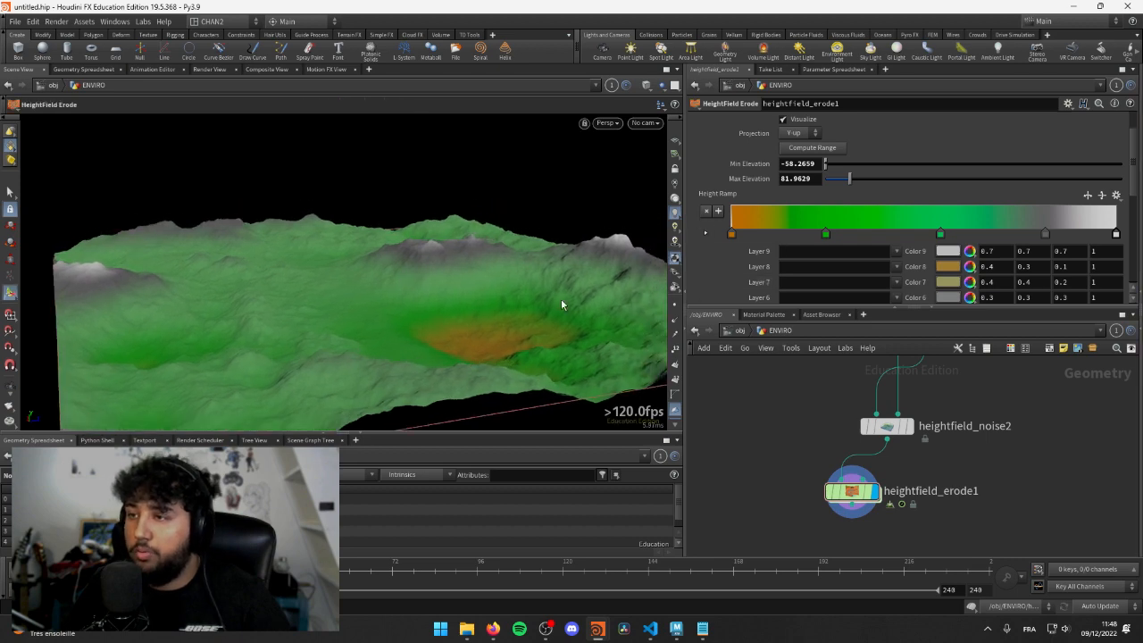
left_click_drag(264, 255, 304, 282)
- Show heightfield_erode1's main erosion settings and play the erosion simulation
scroll(777, 286, "up", 2)
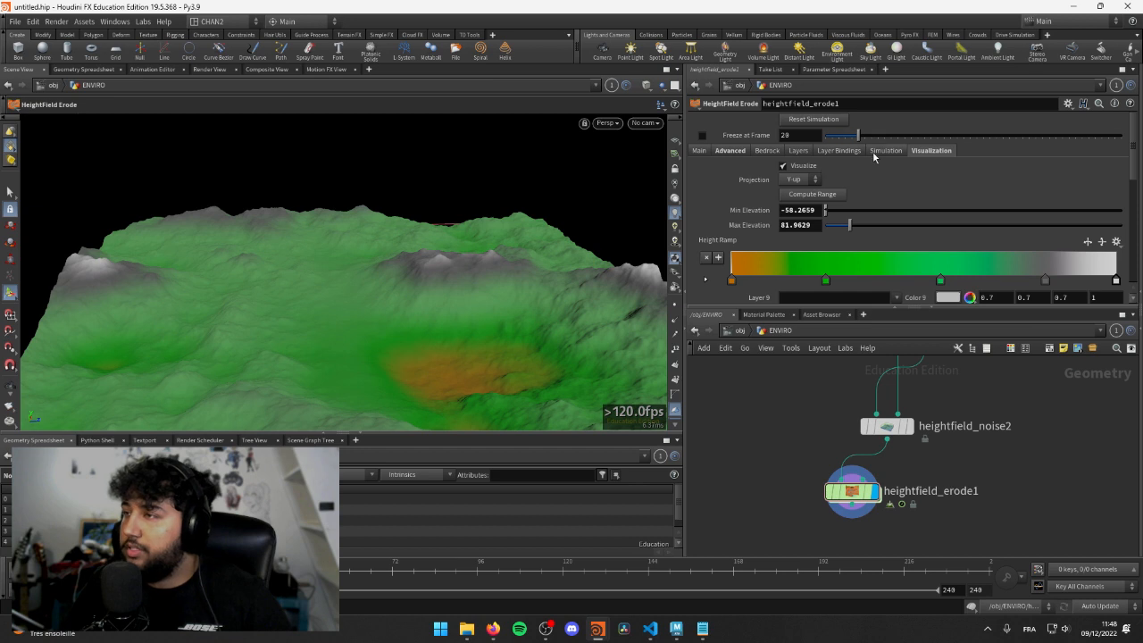
left_click(740, 151)
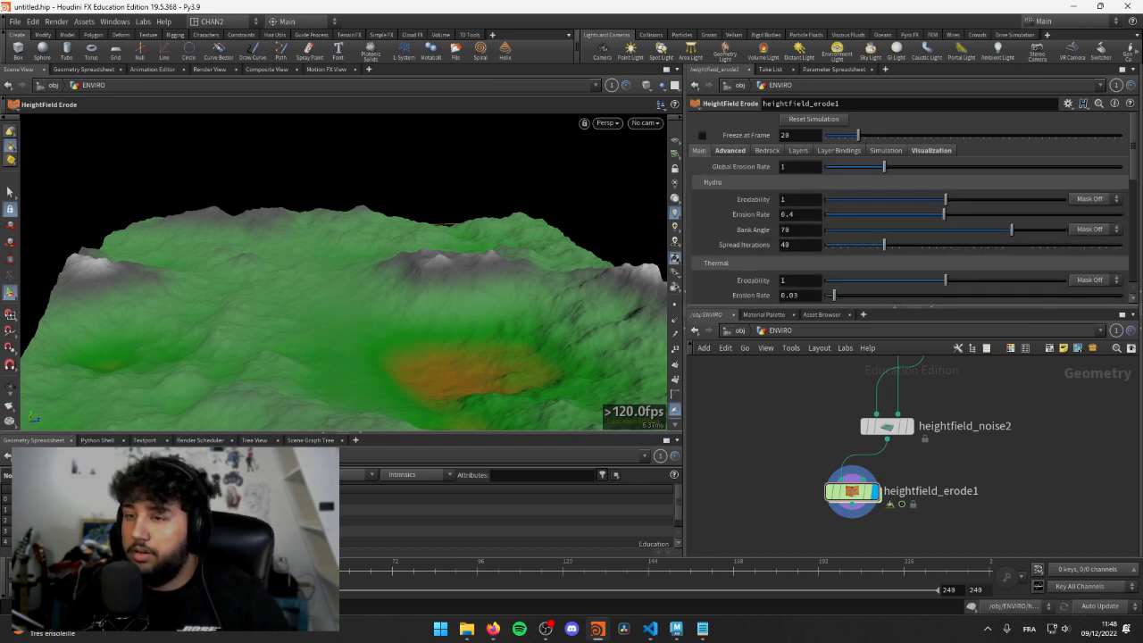
left_click(972, 608)
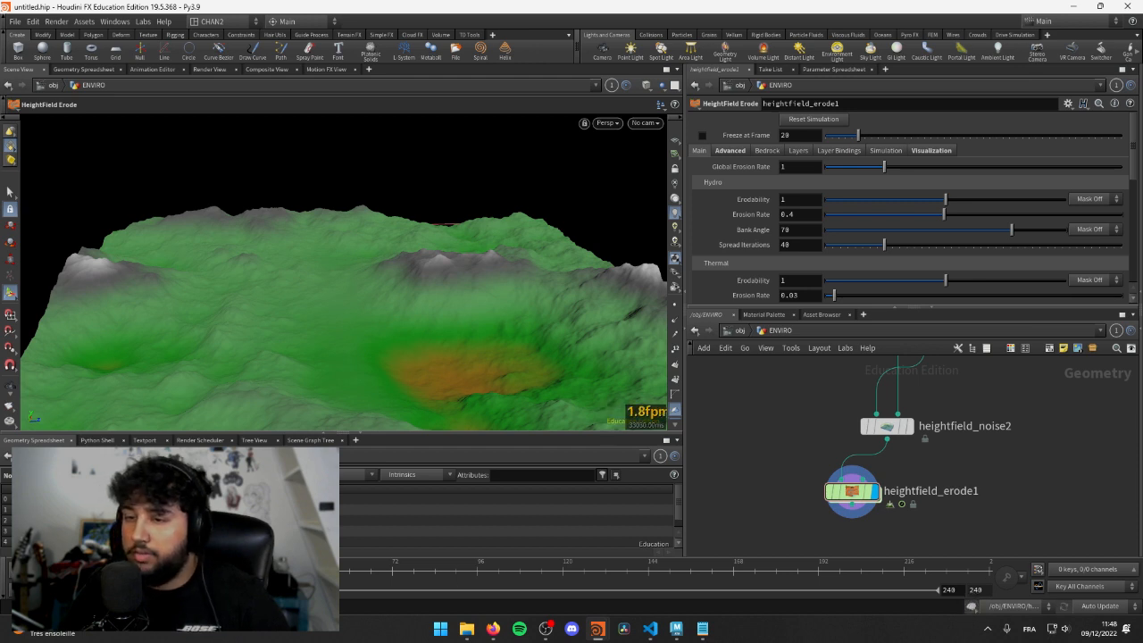
key("Escape")
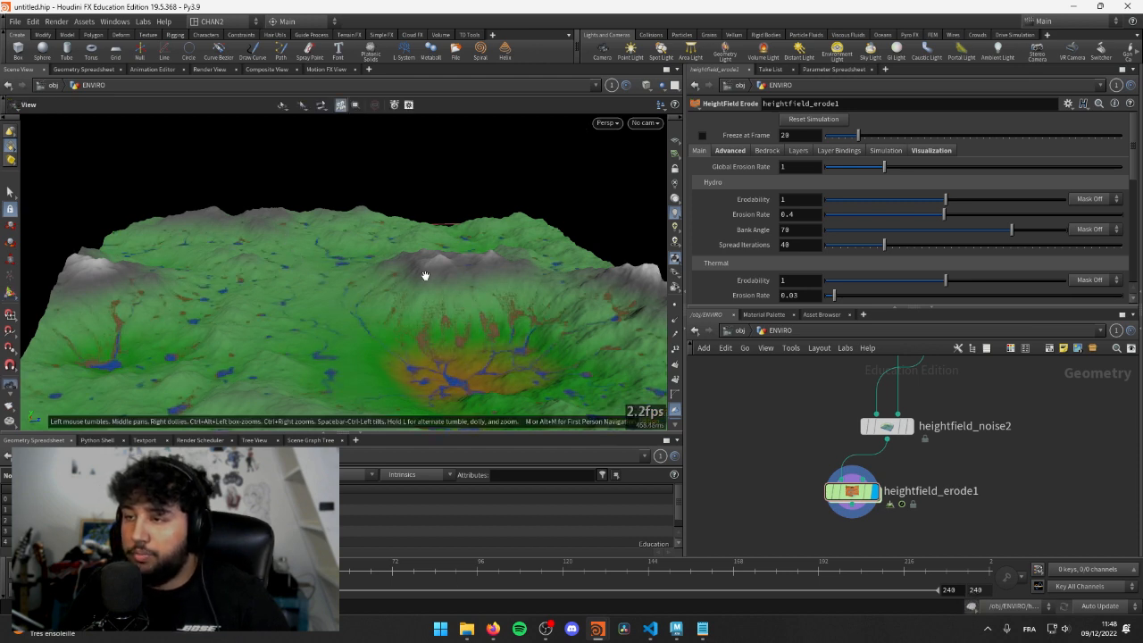
key("Return")
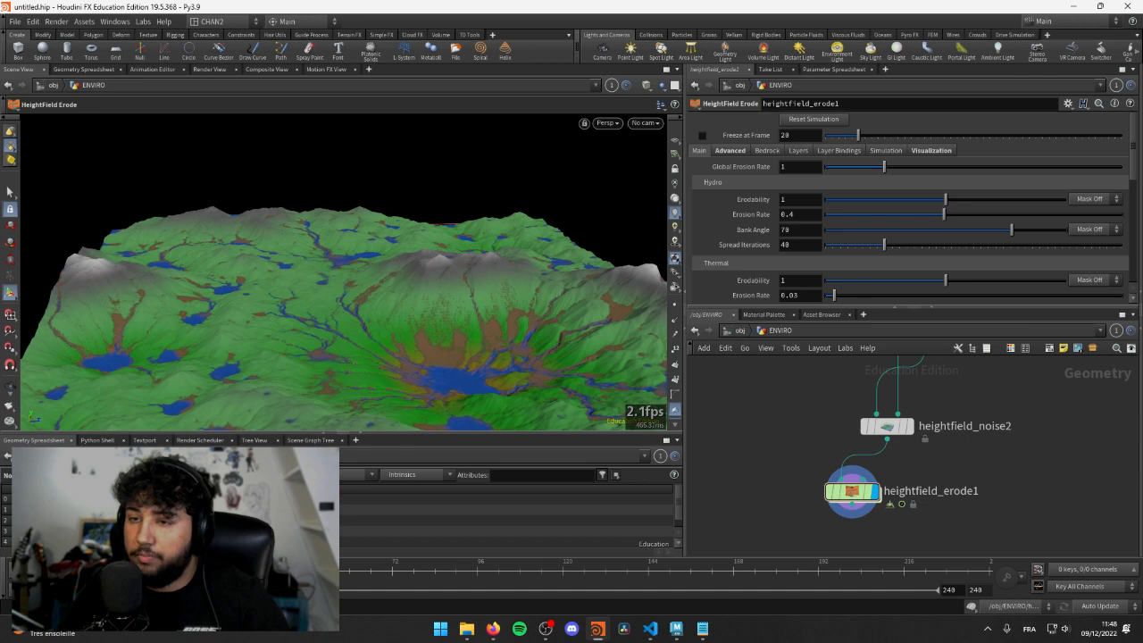
- Examine the water channels, lakes and sediment on the eroded terrain from close up, above and the side
middle_click_drag(224, 276, 294, 280, "alt")
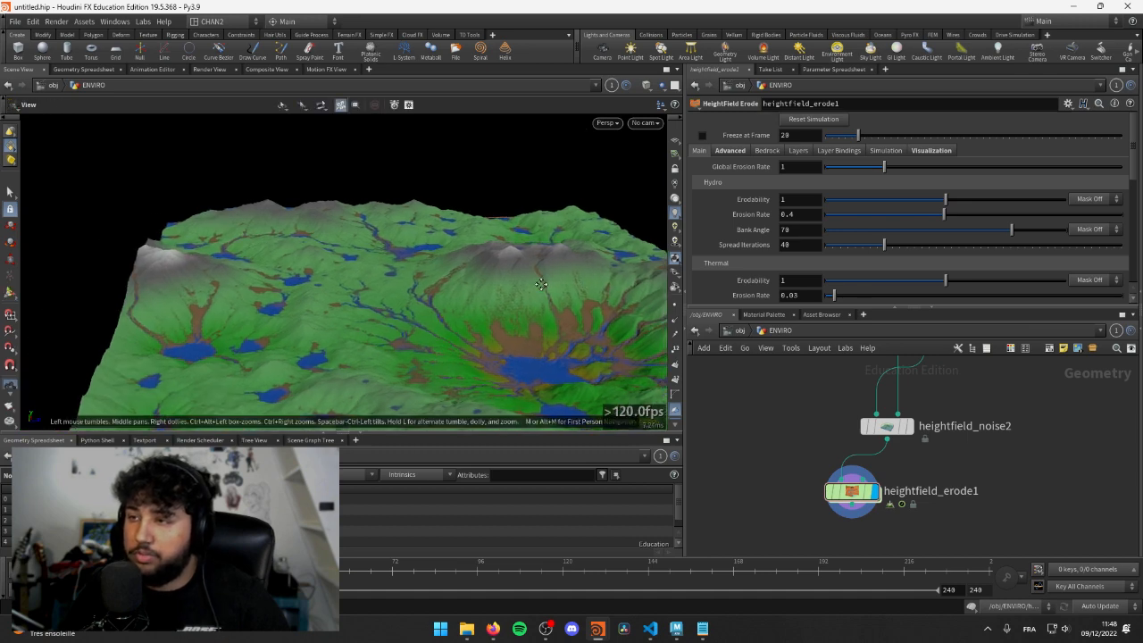
right_click_drag(541, 284, 307, 242)
right_click_drag(253, 196, 257, 231)
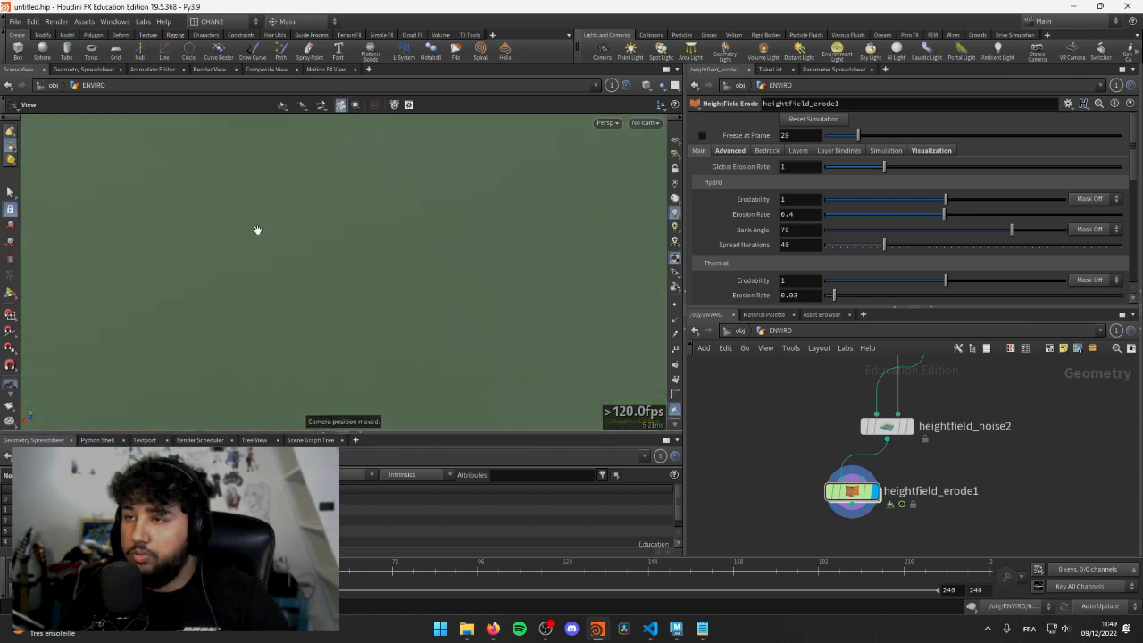
right_click_drag(348, 255, 227, 250)
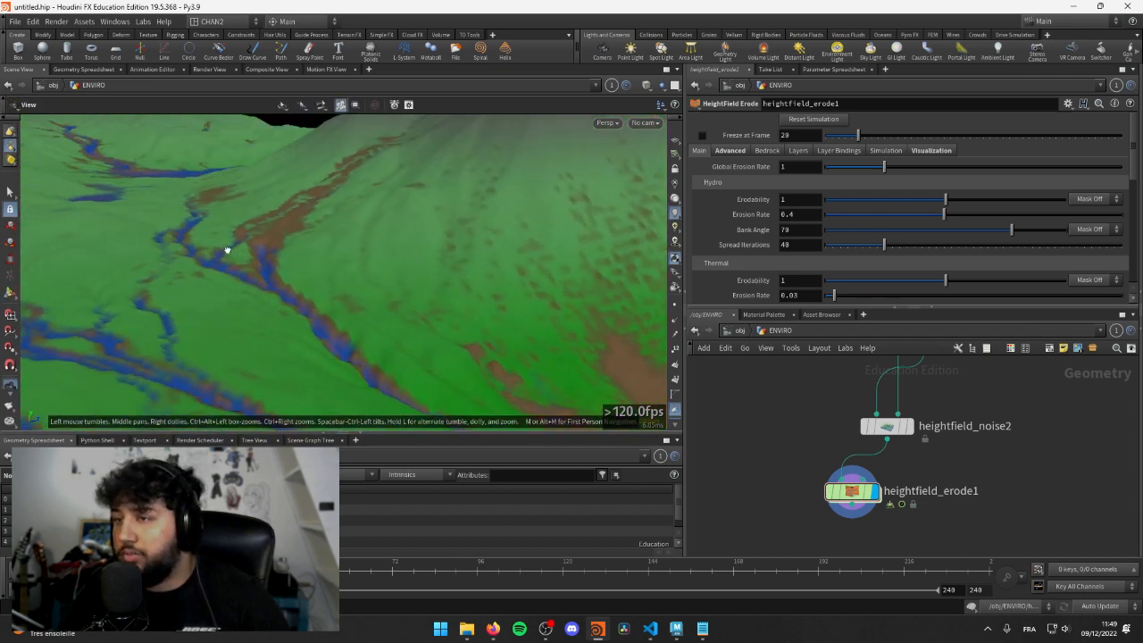
left_click_drag(227, 250, 374, 317)
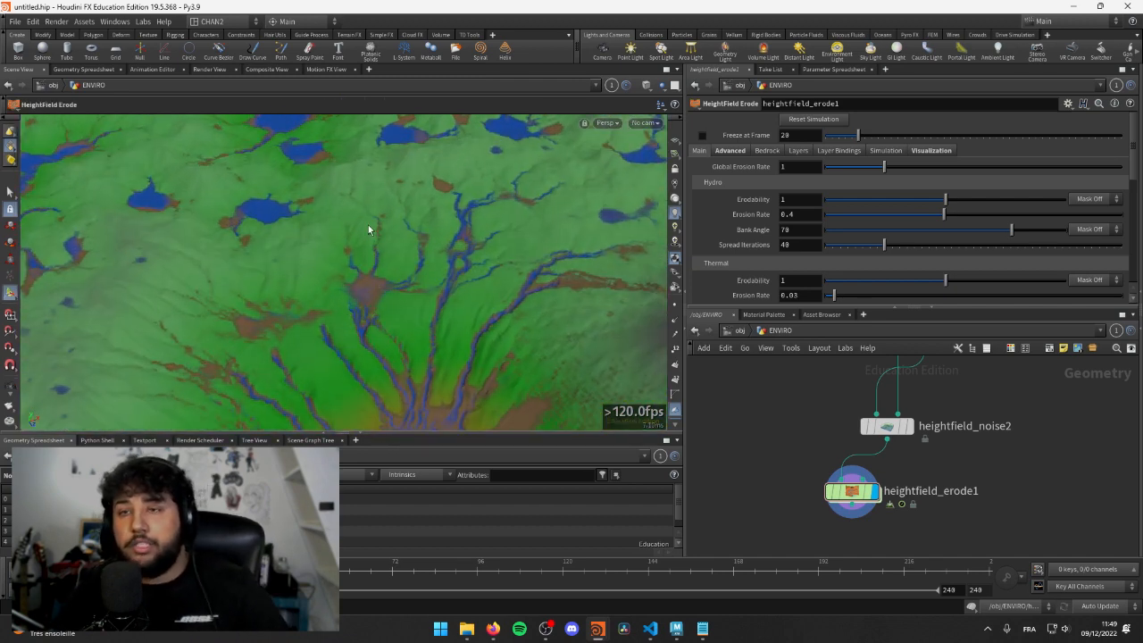
key("Escape")
left_click_drag(373, 229, 233, 231)
key("Return")
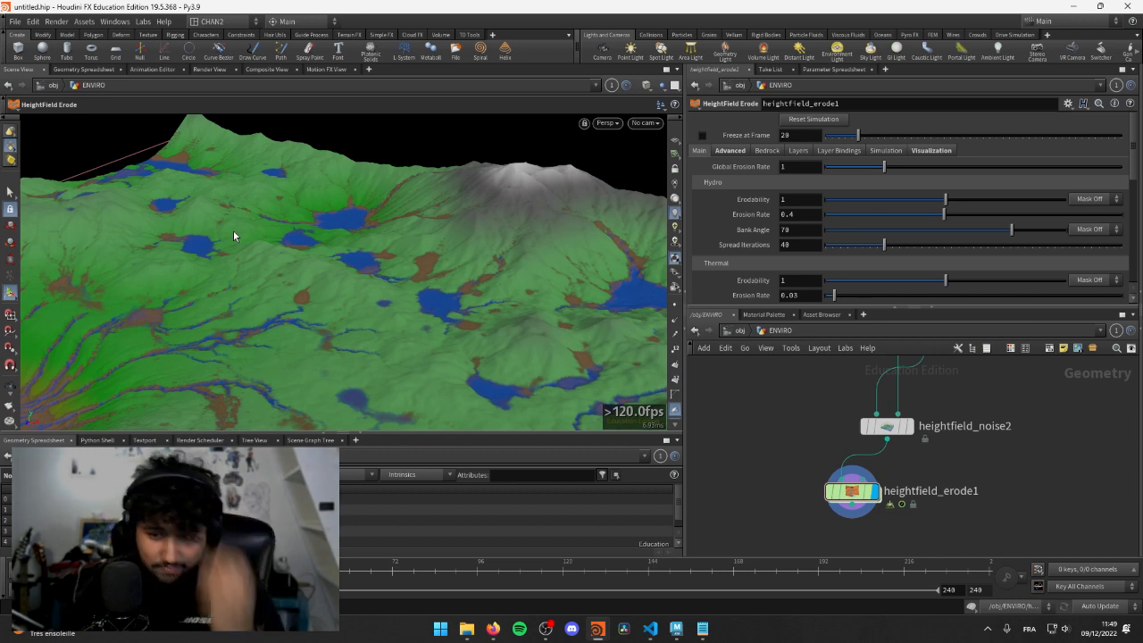
key("Escape")
left_click_drag(274, 224, 465, 284)
key("Return")
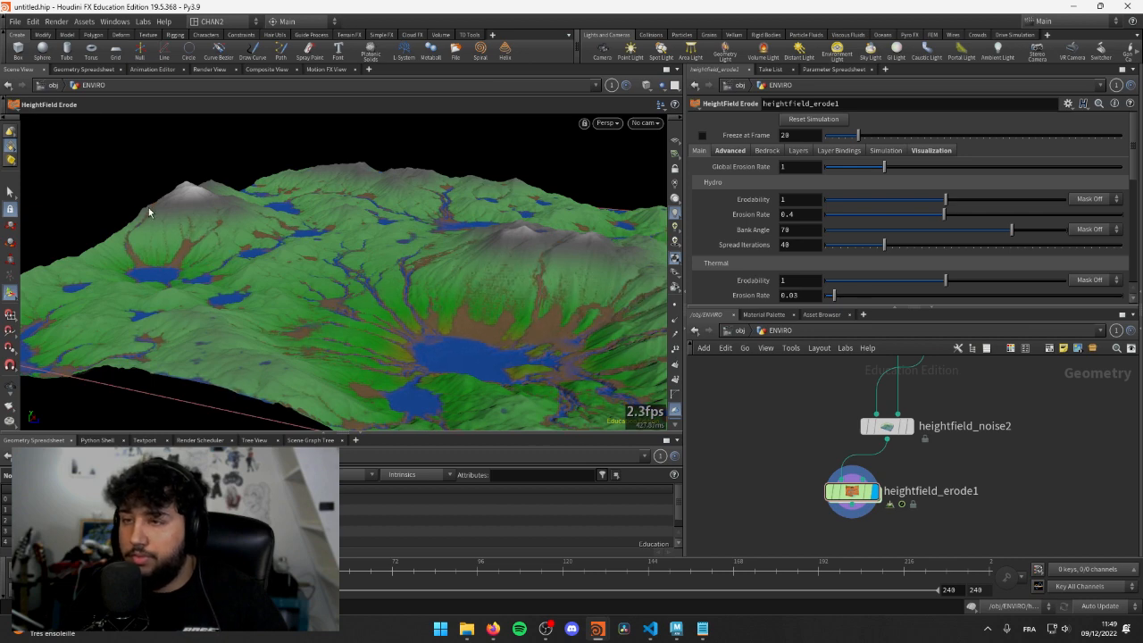
key("Escape")
left_click_drag(149, 212, 256, 276)
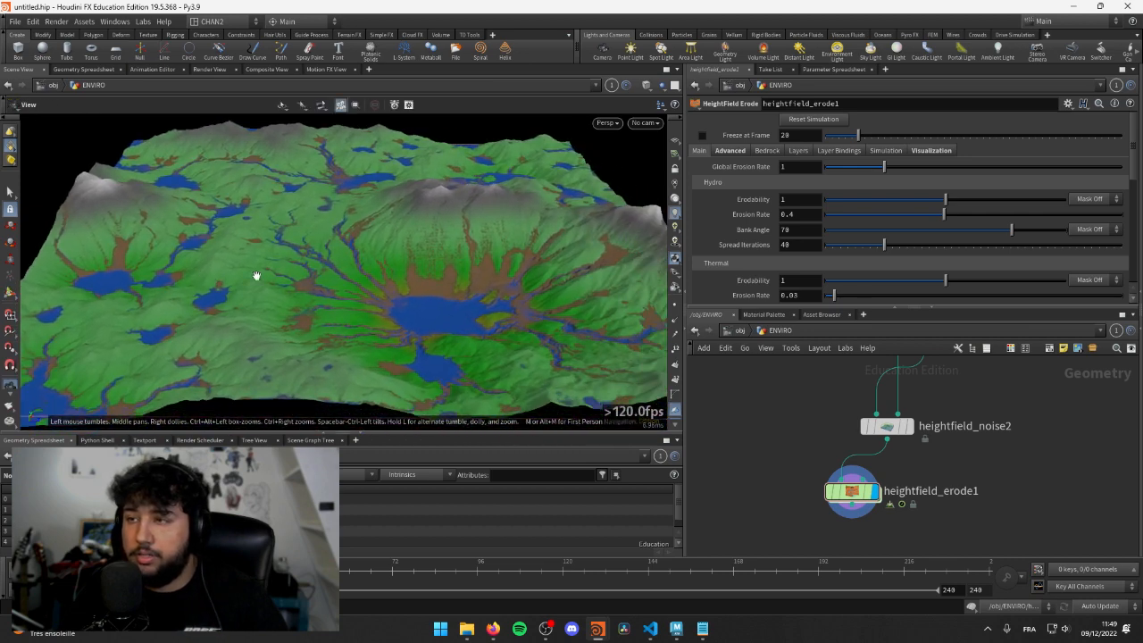
scroll(438, 205, "up", 5)
middle_click_drag(438, 204, 408, 289)
left_click_drag(408, 288, 416, 261)
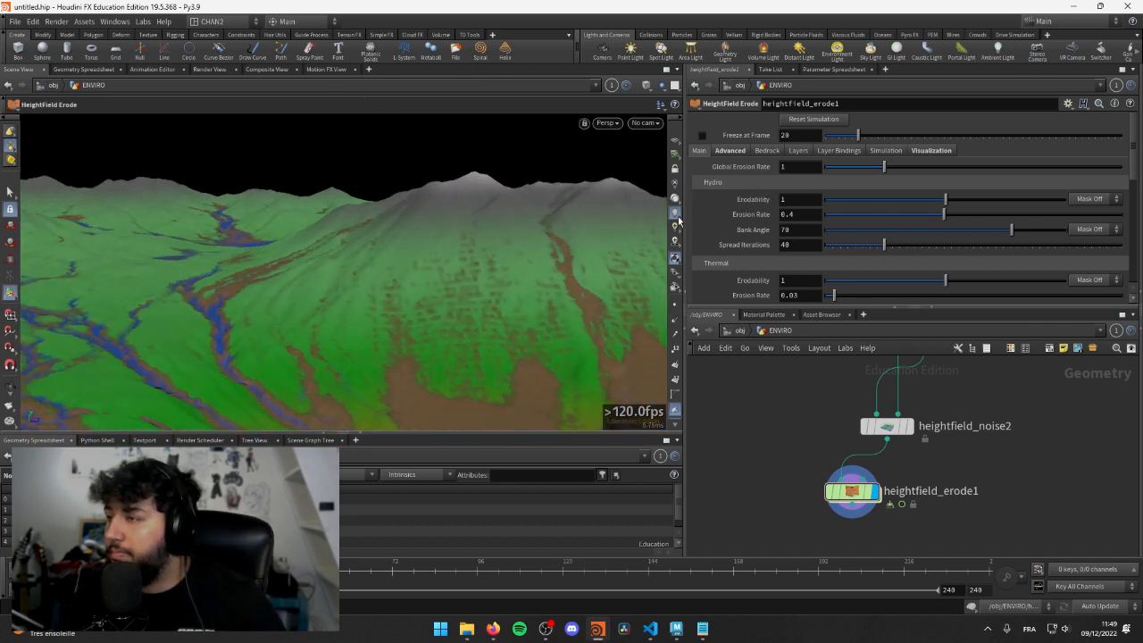
- Return to the first frame and replay the erosion while viewing the whole terrain
key("Escape")
left_click_drag(241, 259, 376, 295)
key("Return")
key("ctrl+Up")
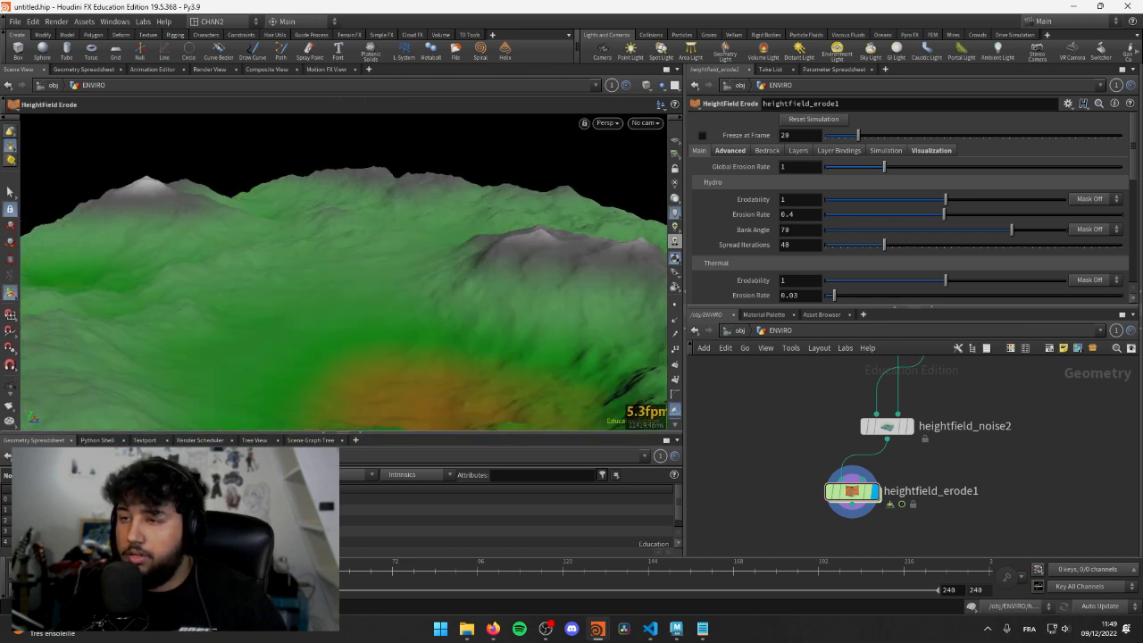
left_click_drag(342, 240, 360, 232, "alt")
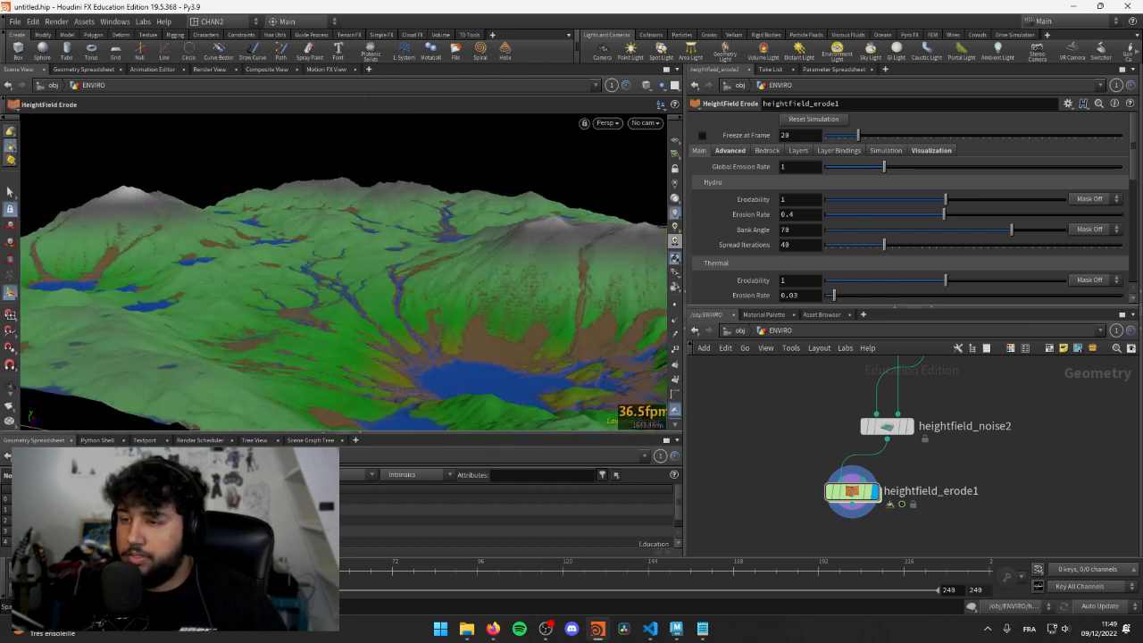
left_click_drag(334, 349, 323, 294, "alt")
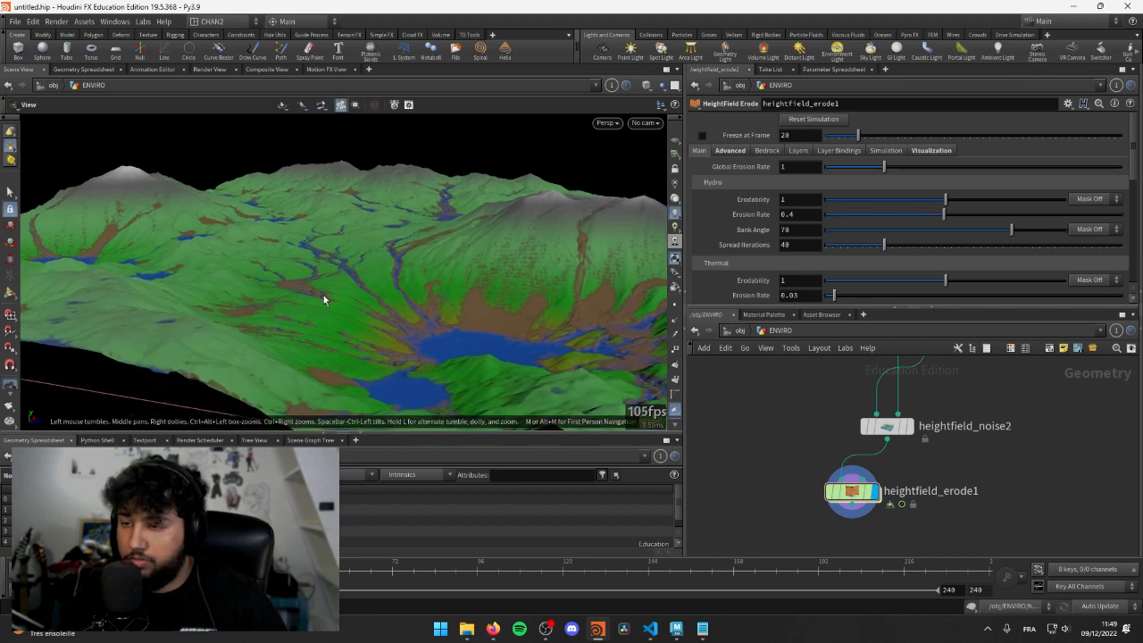
- Turn off heightfield_erode1's Visualize option and rerun the erosion from the first frame
left_click(932, 150)
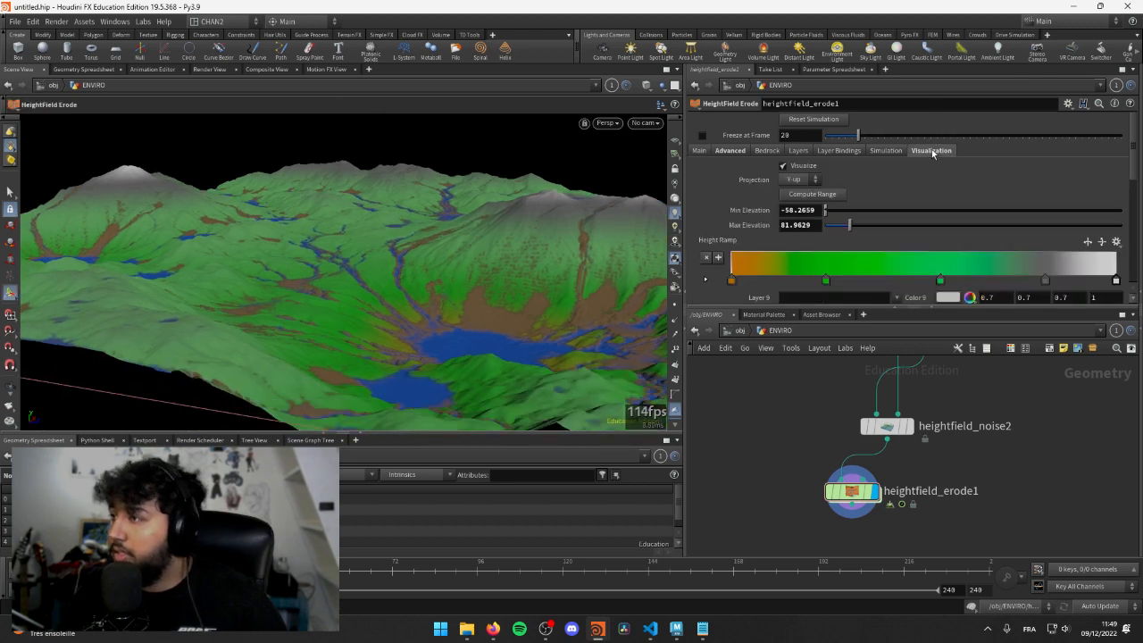
left_click(788, 167)
left_click_drag(350, 209, 268, 241, "alt")
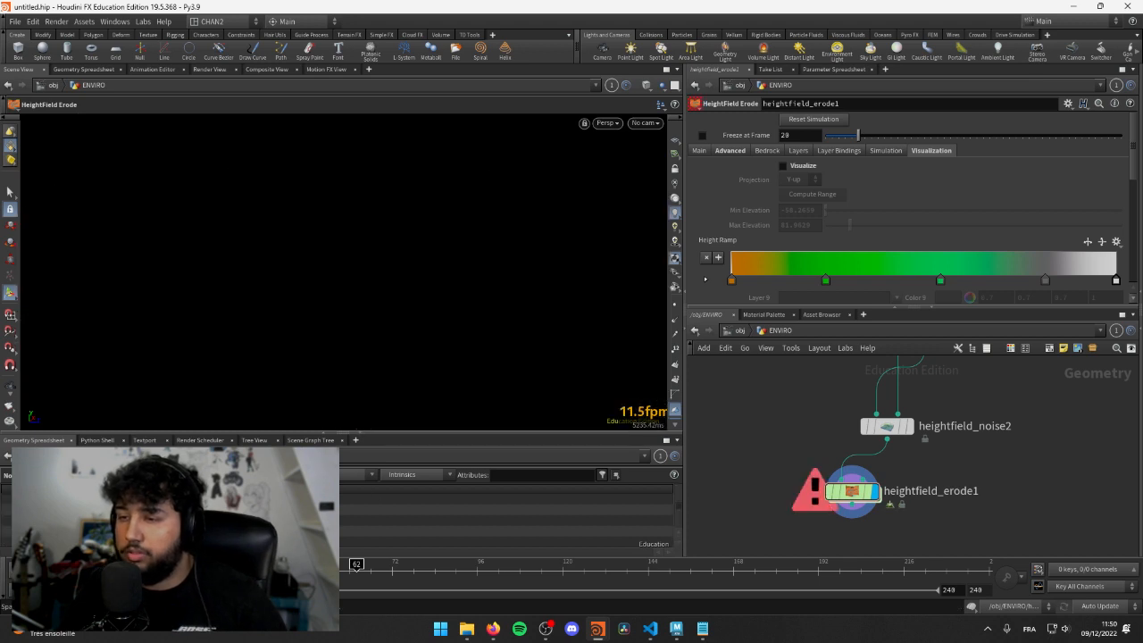
key("ctrl+Up")
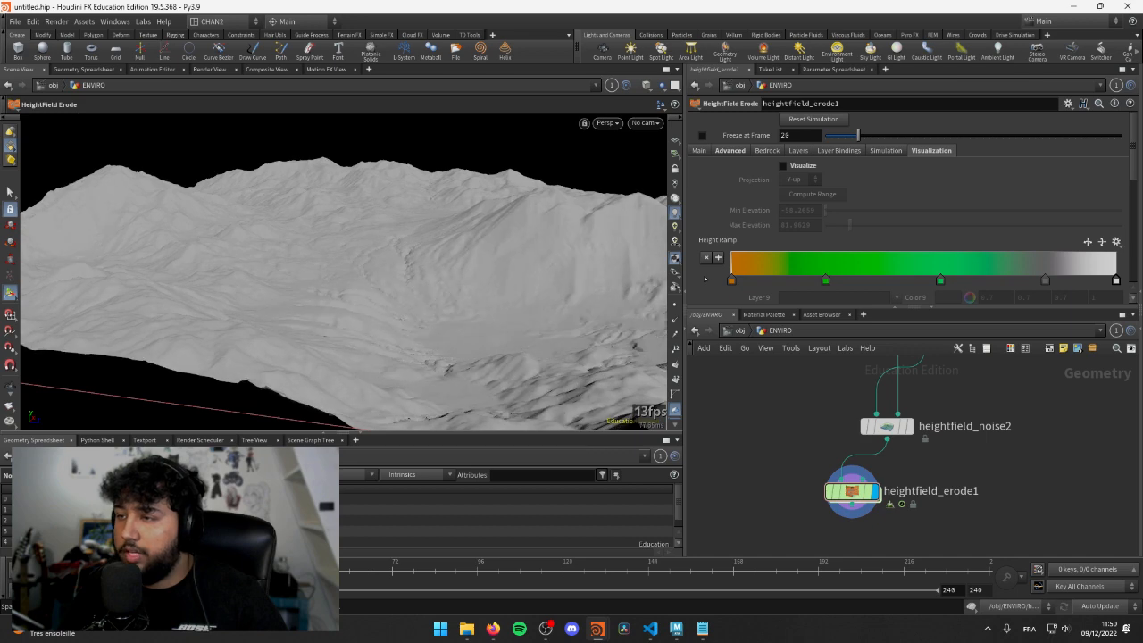
- Inspect the uncoloured eroded relief from close up and from a distance
key("Escape")
scroll(421, 274, "up", 6)
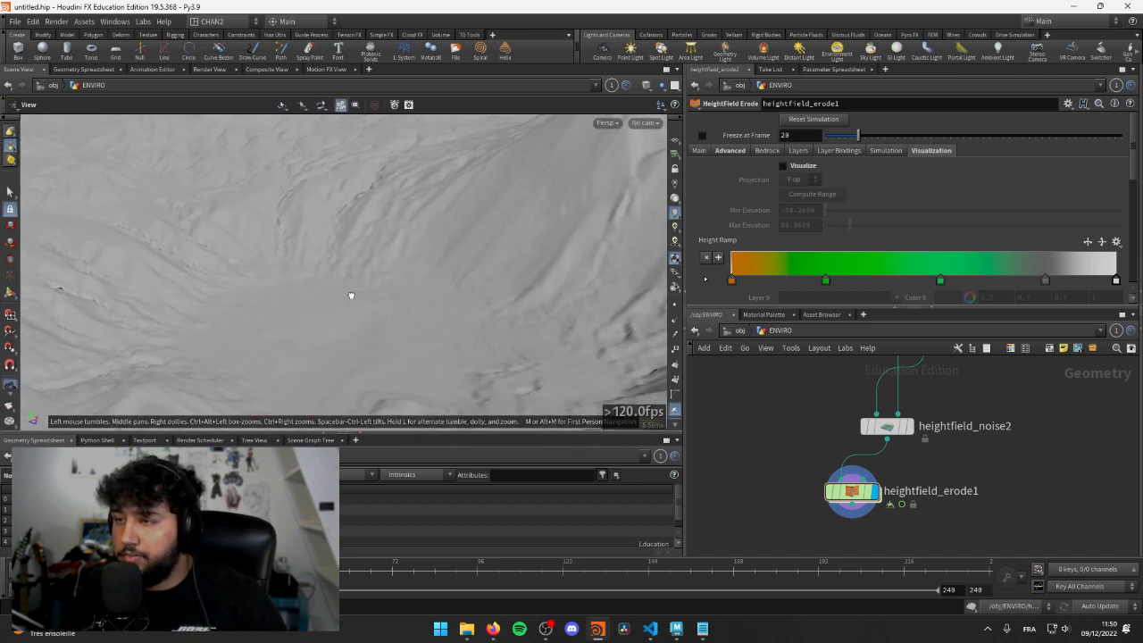
left_click_drag(351, 295, 481, 346)
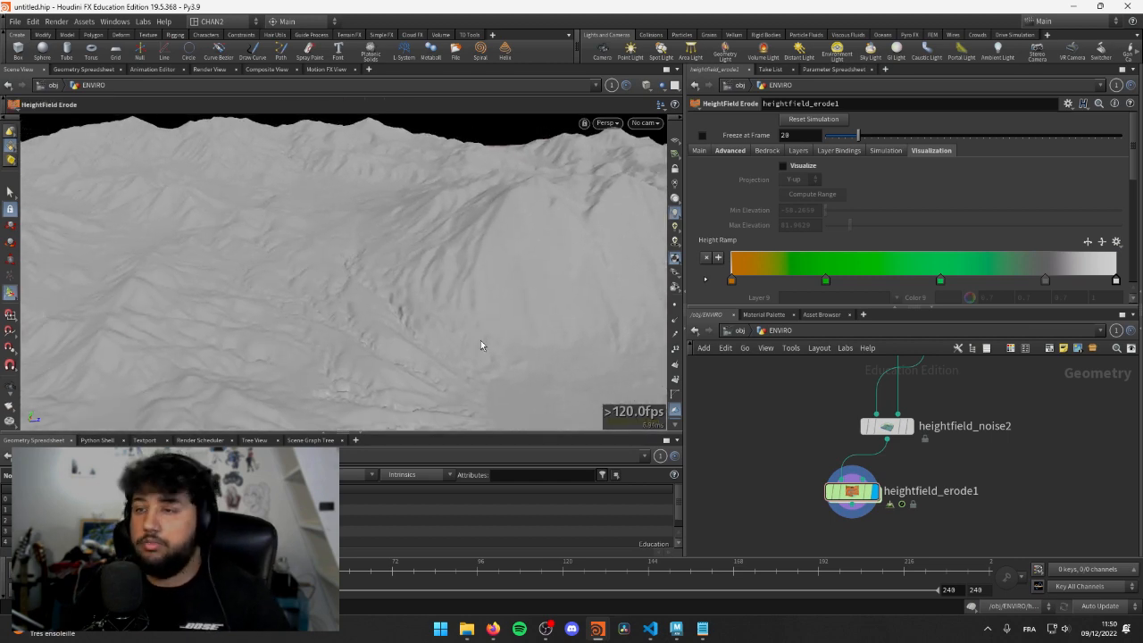
key("Escape")
left_click_drag(281, 253, 414, 283)
key("Return")
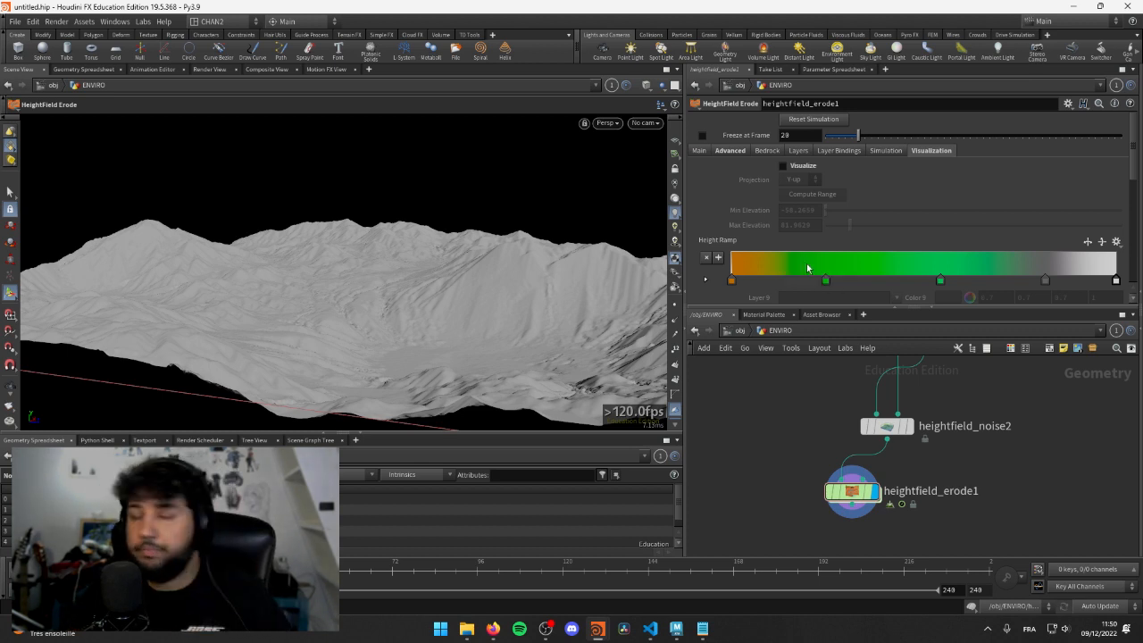
- Set heightfield_erode1's hydro Erodability to 0
left_click(730, 150)
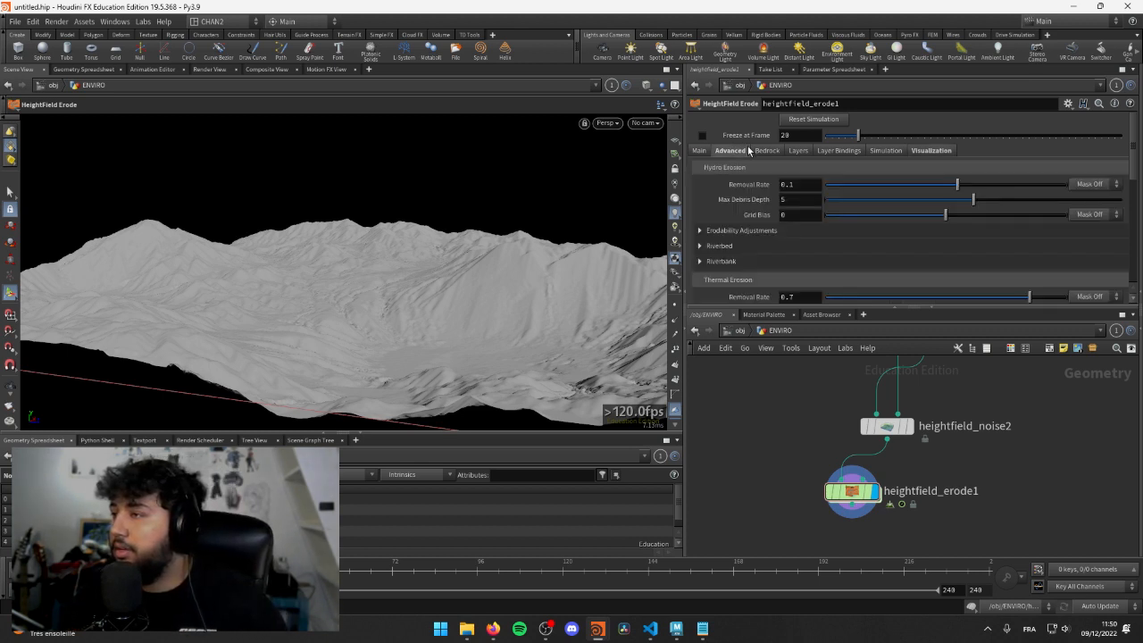
left_click(703, 150)
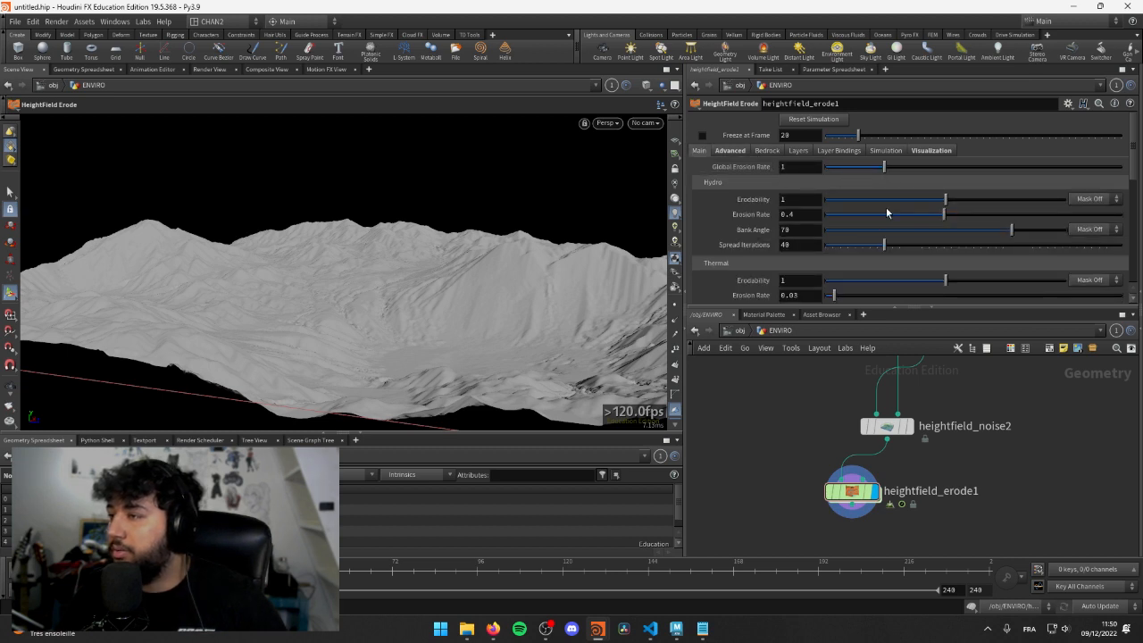
scroll(739, 201, "down", 4)
scroll(732, 230, "up", 2)
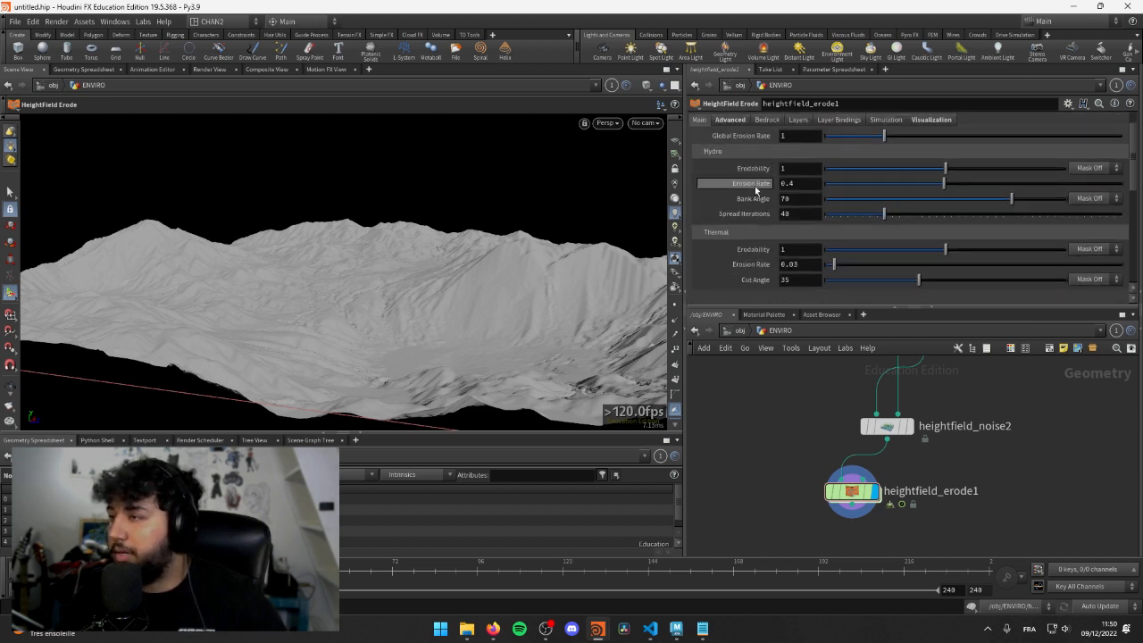
scroll(742, 189, "up", 2)
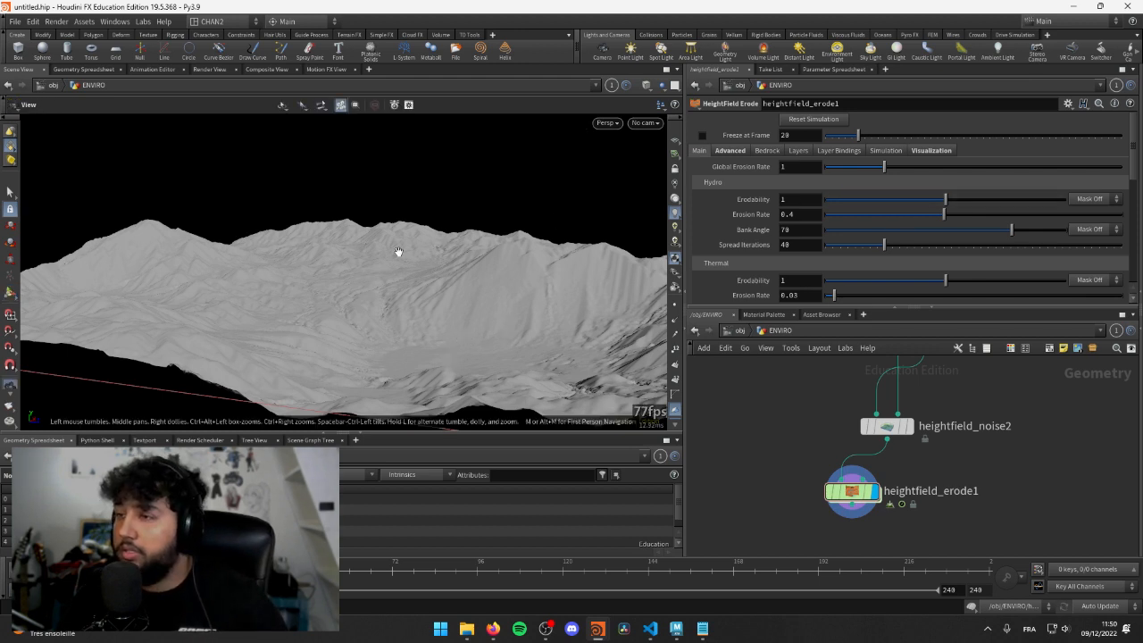
scroll(399, 296, "up", 5)
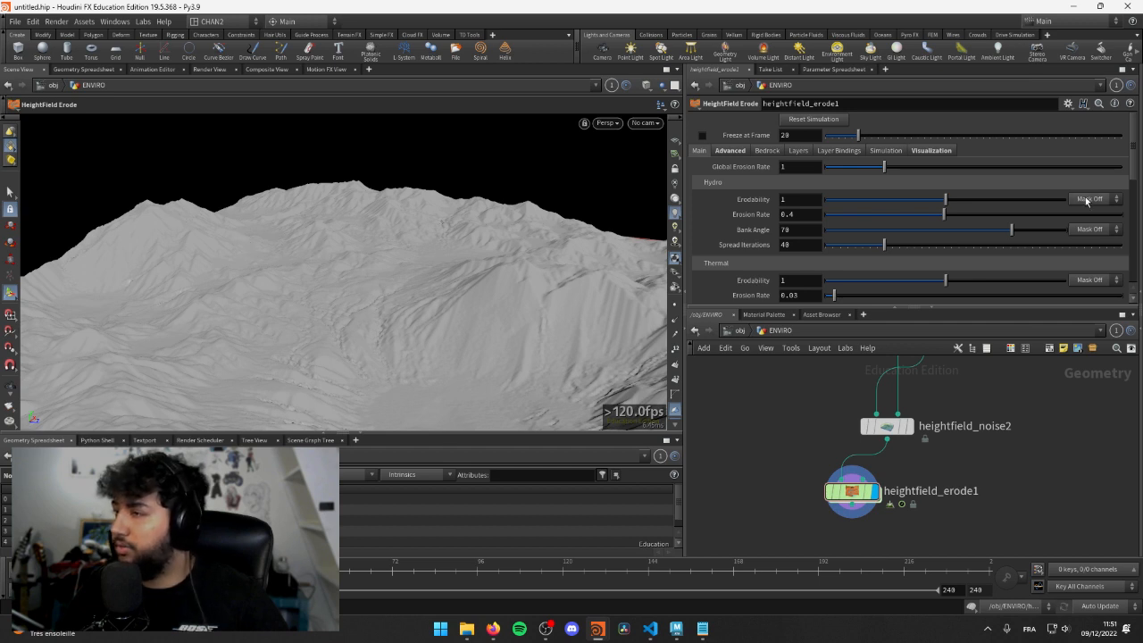
left_click_drag(885, 200, 826, 202)
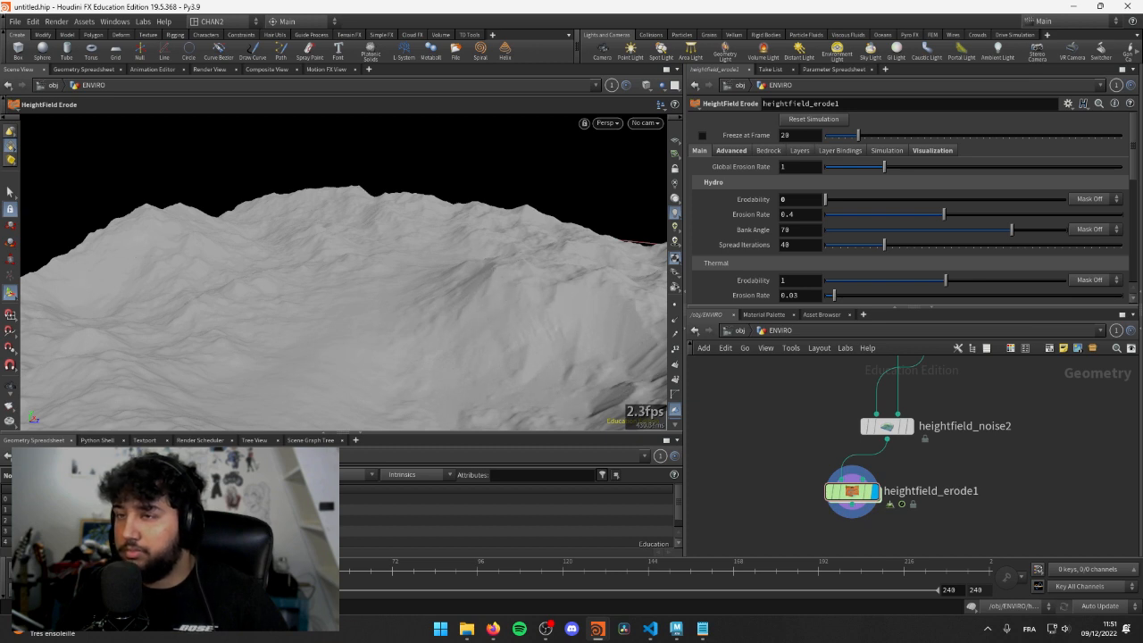
left_click_drag(521, 255, 625, 201, "alt")
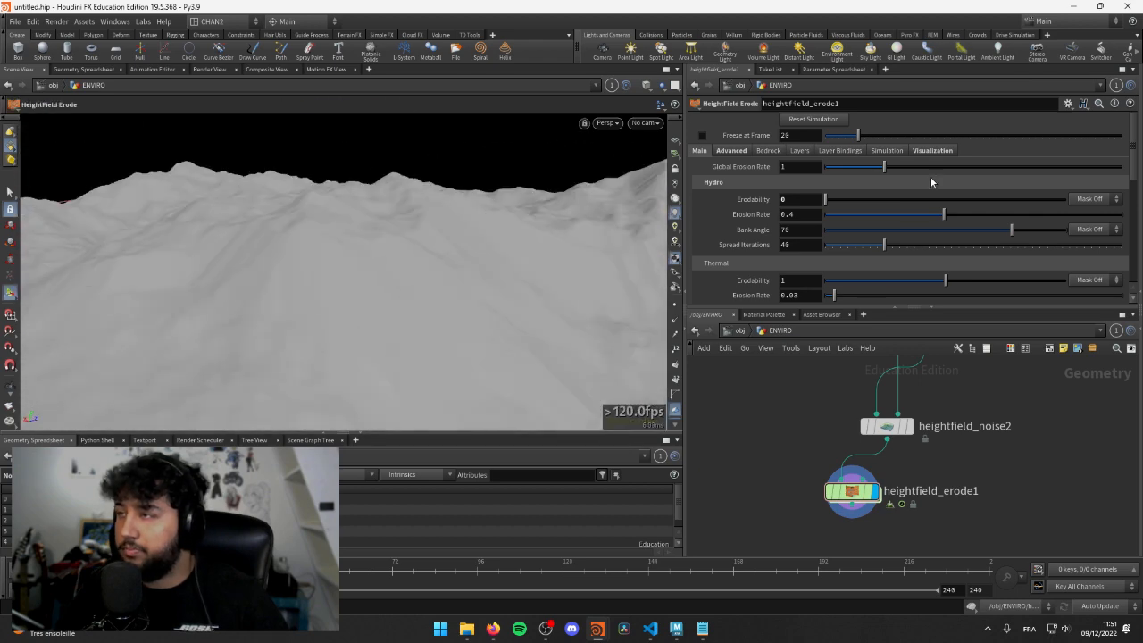
- Turn on heightfield_erode1's Visualize option and inspect the coloured water, sediment and height layers from close up
left_click(933, 151)
left_click_drag(357, 259, 410, 253)
right_click_drag(410, 252, 544, 238)
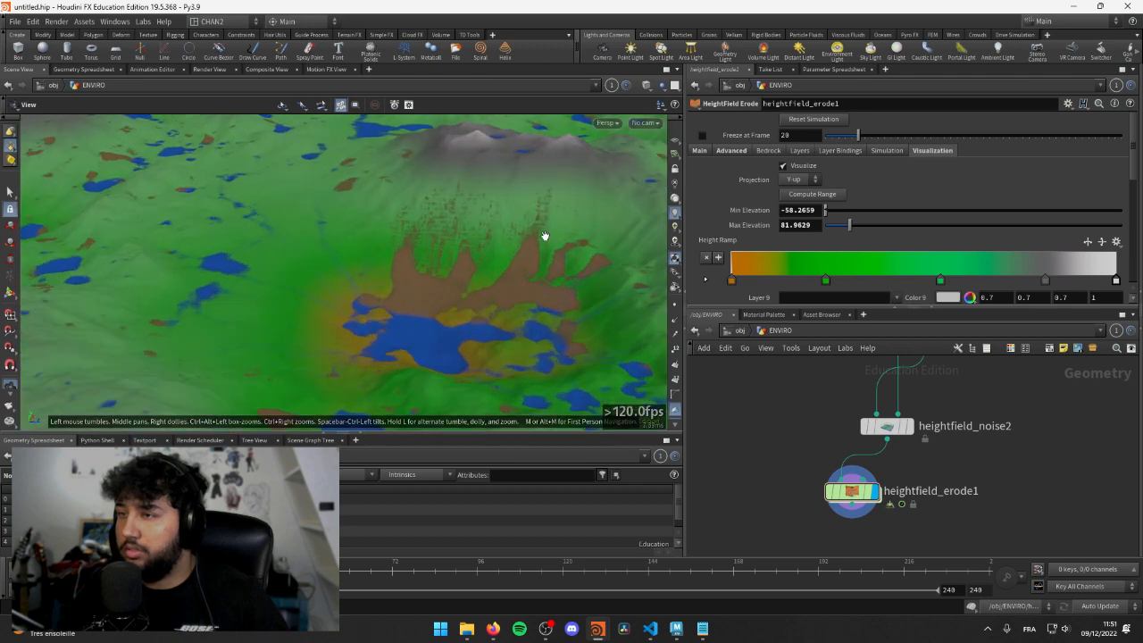
left_click_drag(544, 238, 393, 242)
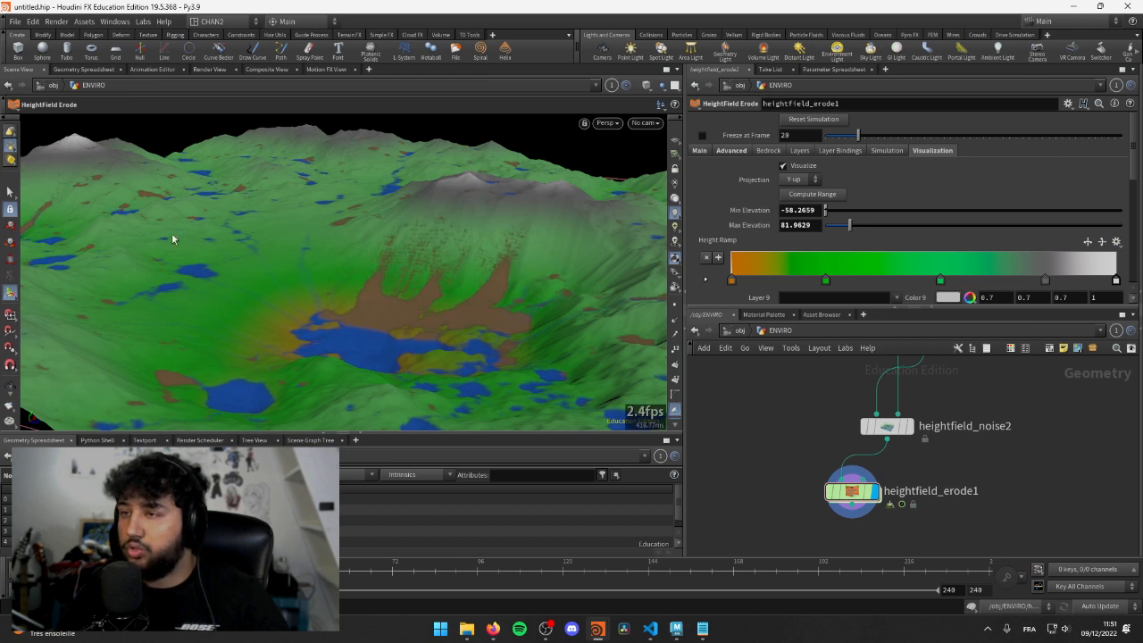
left_click_drag(143, 224, 414, 288, "alt")
key("Return")
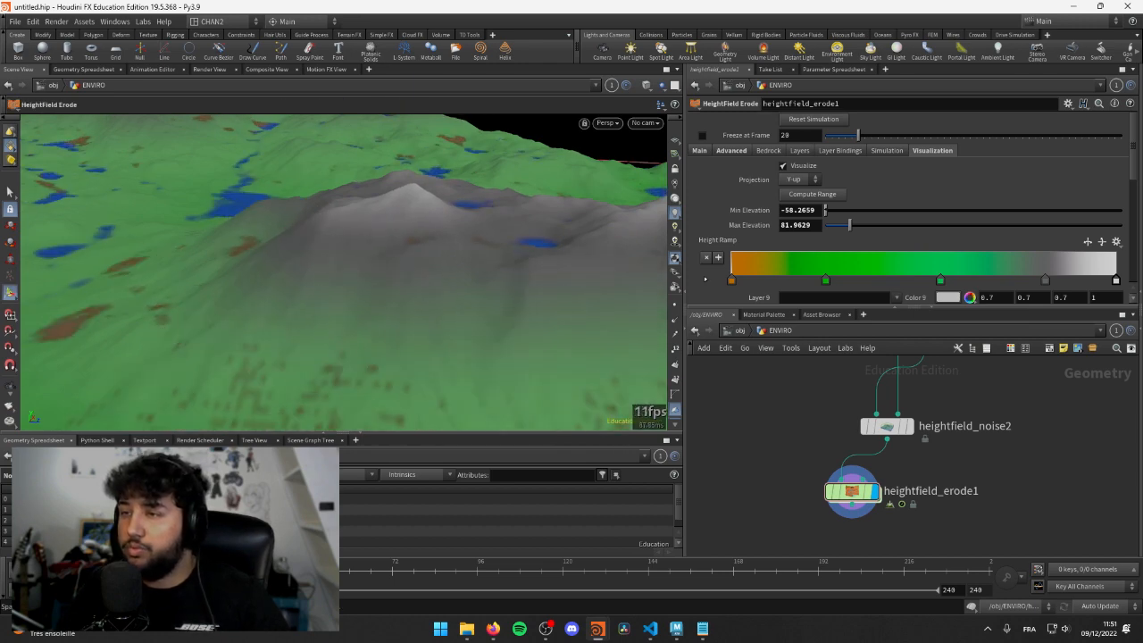
key("Escape")
mouse_move(276, 273)
left_mouse_down()
mouse_move(168, 273)
mouse_move(362, 256)
mouse_move(242, 235)
mouse_move(296, 224)
mouse_move(268, 234)
mouse_move(281, 231)
mouse_move(313, 286)
mouse_move(296, 273)
mouse_move(258, 278)
mouse_move(249, 293)
mouse_move(268, 281)
left_mouse_up()
- Reposition the heightfield_erode1 node below and to the right of heightfield_noise2 in the ENVIRO network
left_click(852, 491)
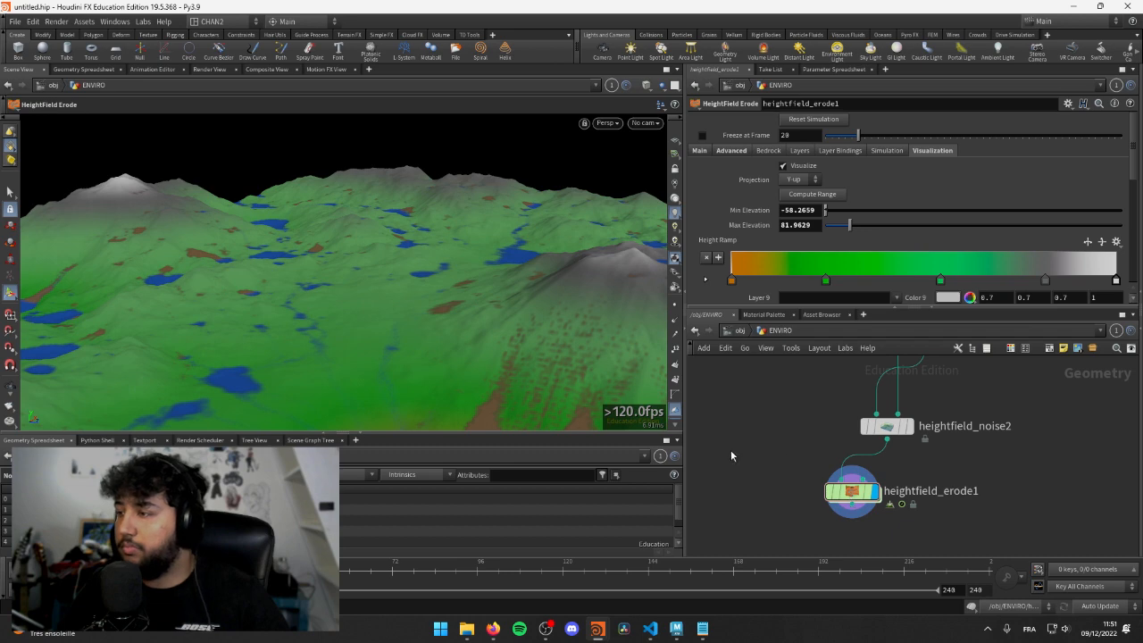
left_click_drag(811, 474, 896, 510)
key("Escape")
left_click_drag(375, 303, 309, 286)
key("Return")
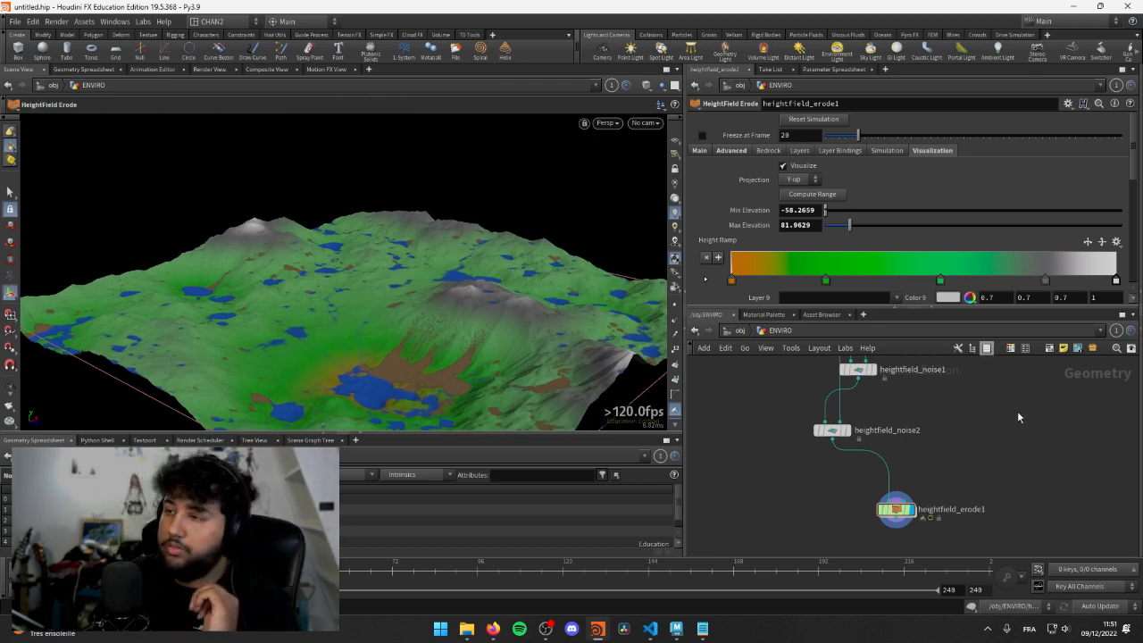
scroll(990, 470, "down", 5)
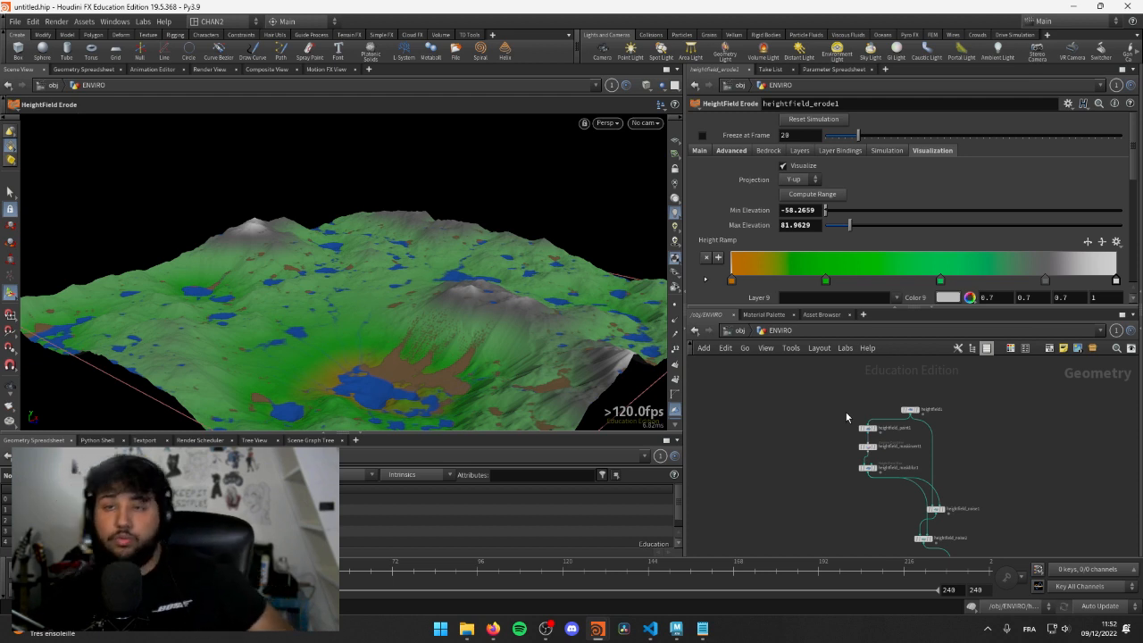
- Return to the object level and choose D:/4A_DEMOREEL/DUST_TRAIL as the folder for saving the scene
left_click(741, 330)
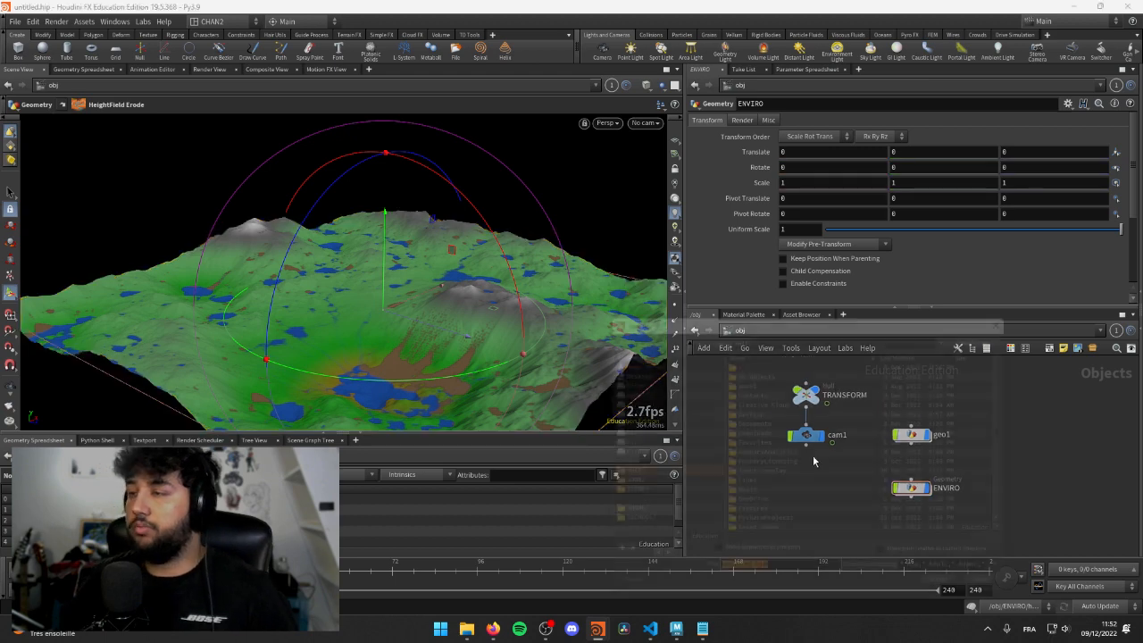
key("ctrl+s")
left_click_drag(787, 317, 561, 223)
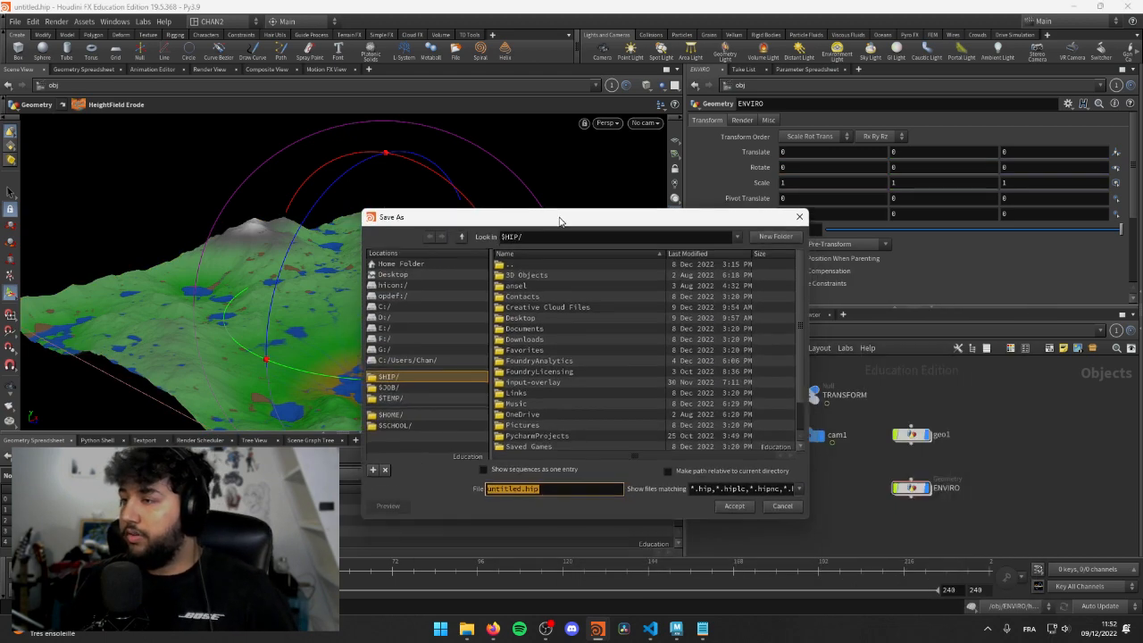
left_click(420, 317)
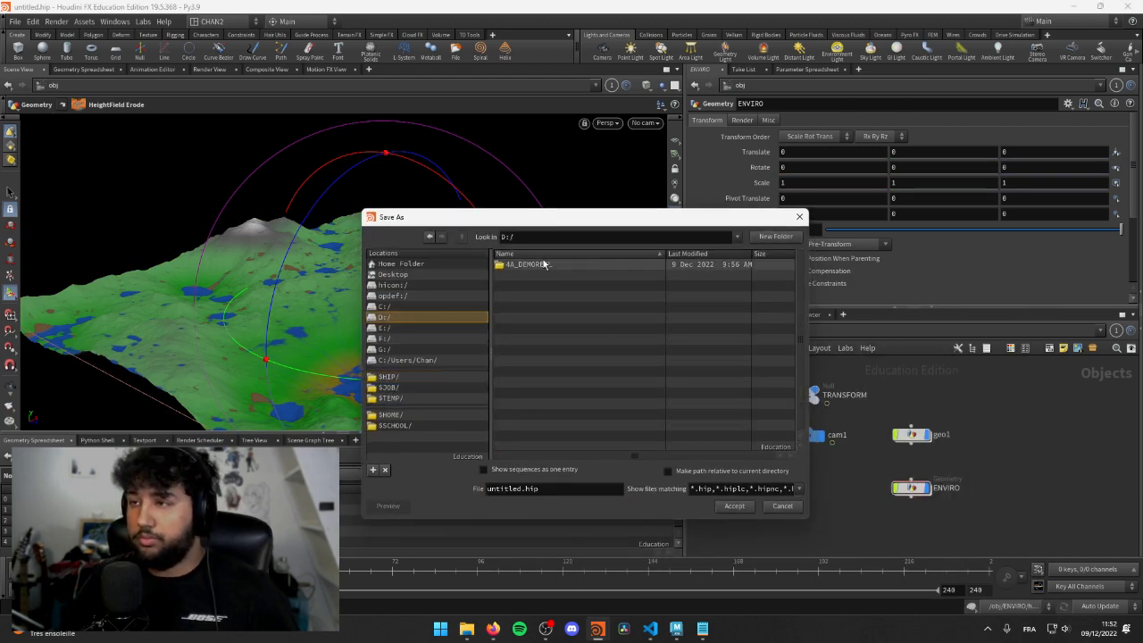
double_click(532, 264)
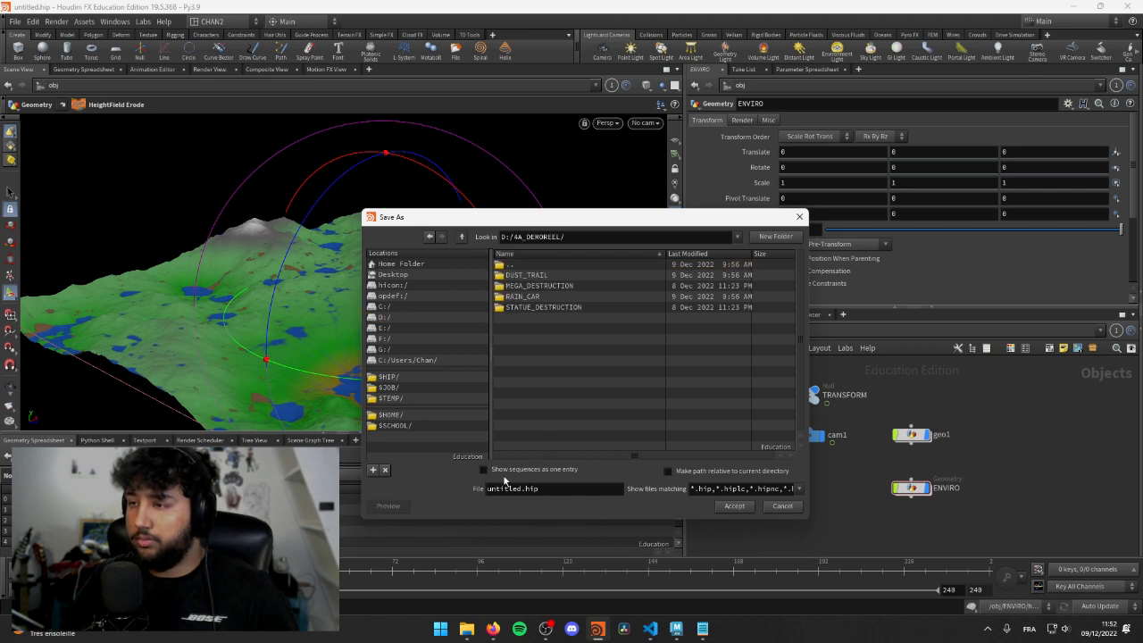
double_click(526, 276)
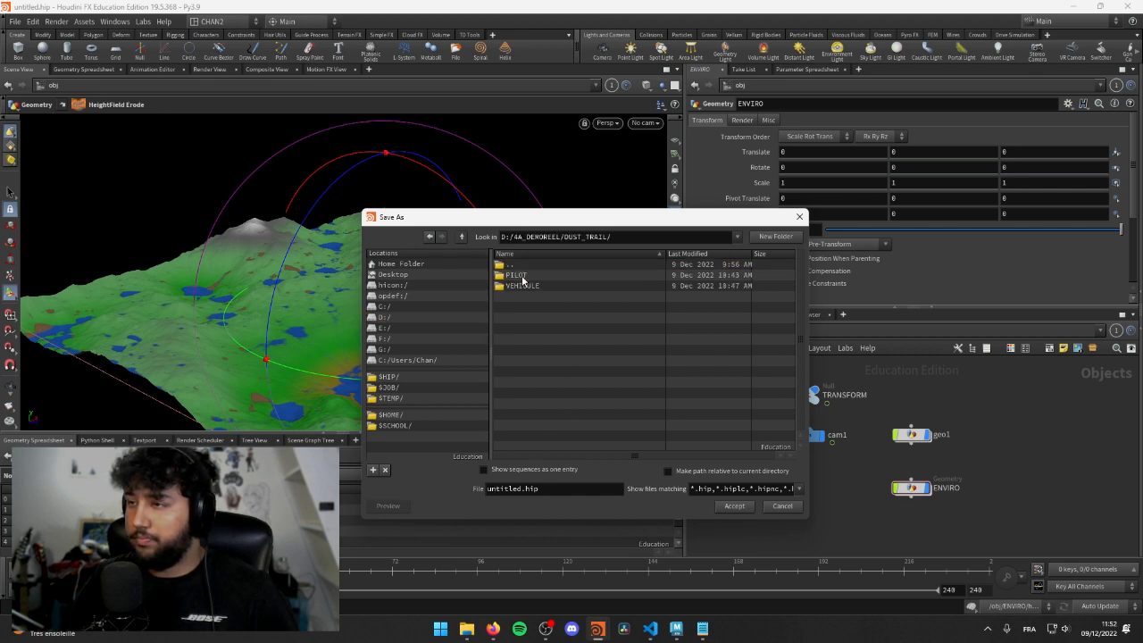
- Save the scene under the file name MAIN-DUST_TRAIL.hip
double_click(515, 489)
type("MAIN")
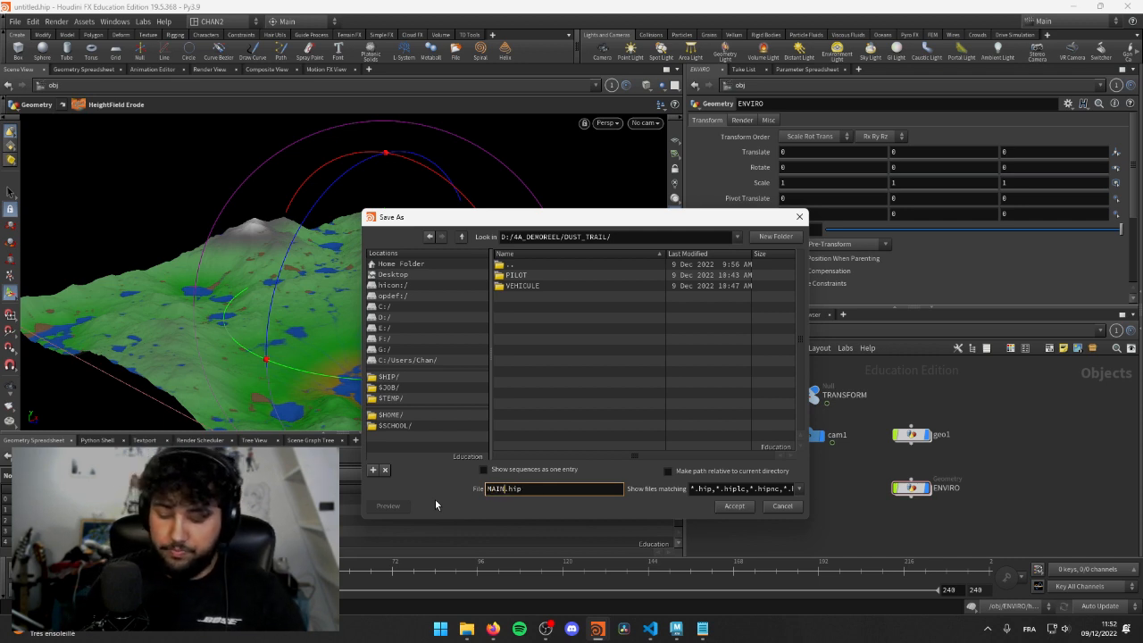
type("-DUST")
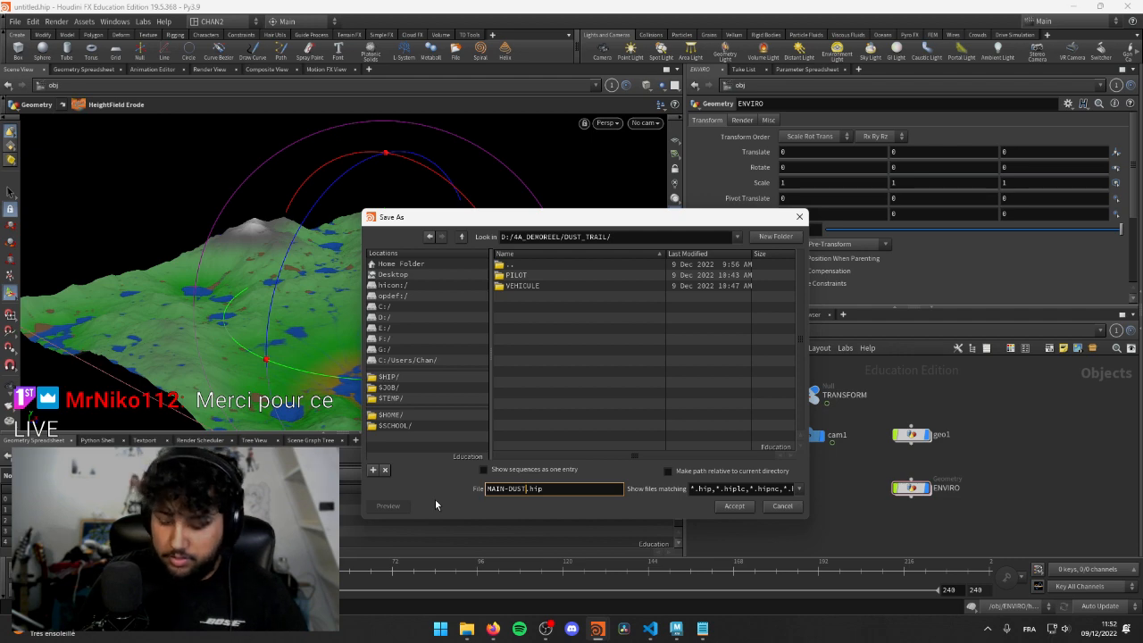
type("_TRAIL")
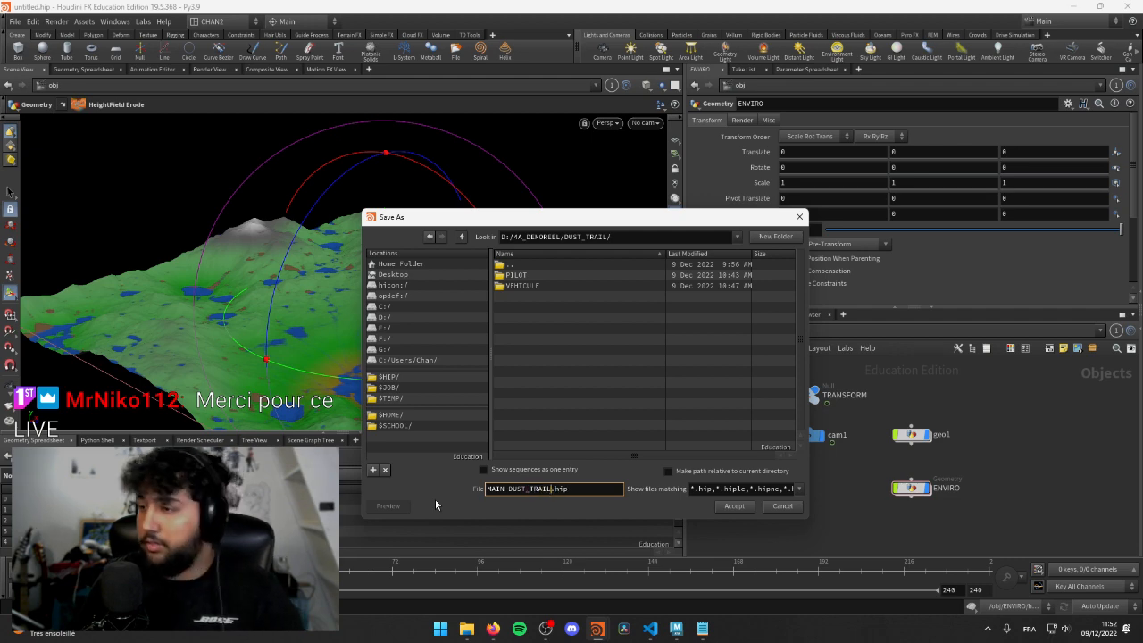
left_click(734, 506)
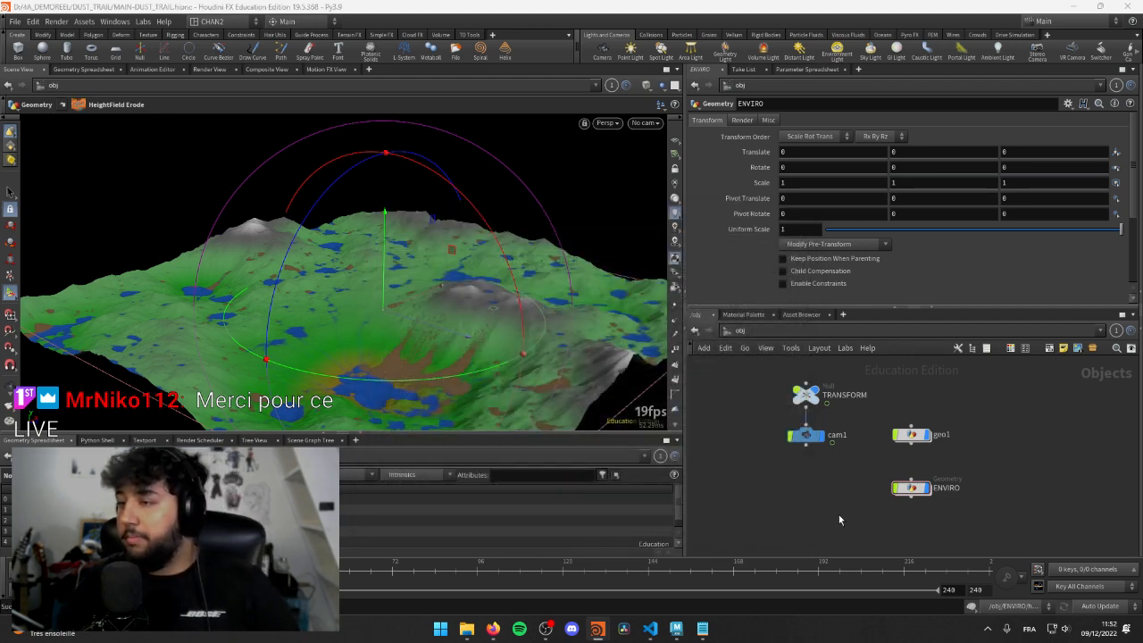